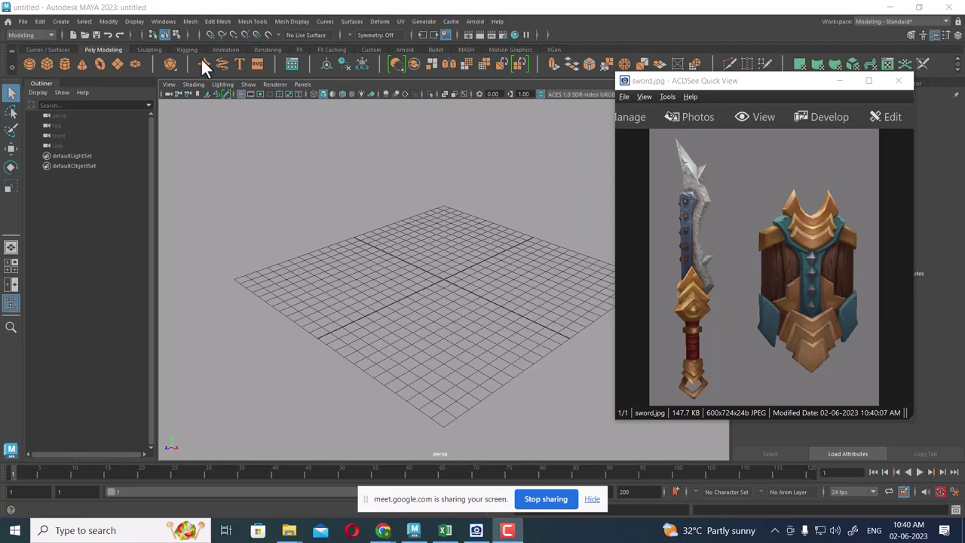
Bring Maya forward and maximize the empty front view from the four-view layout
click(201, 256)
click(11, 266)
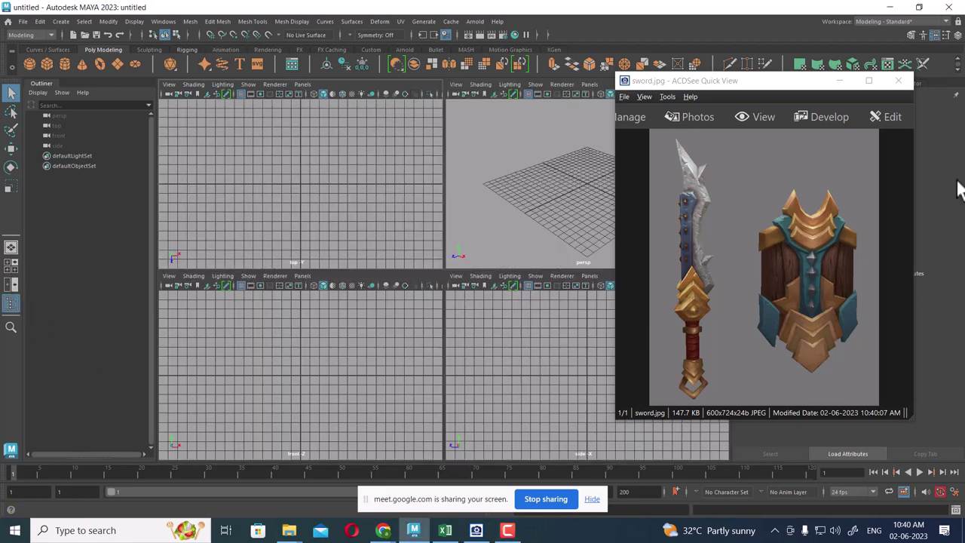
click(840, 80)
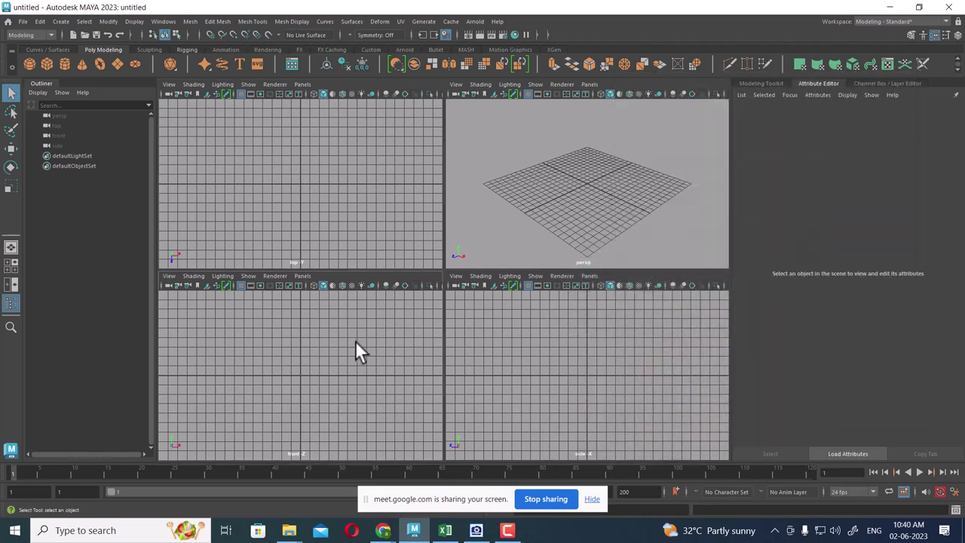
key(space)
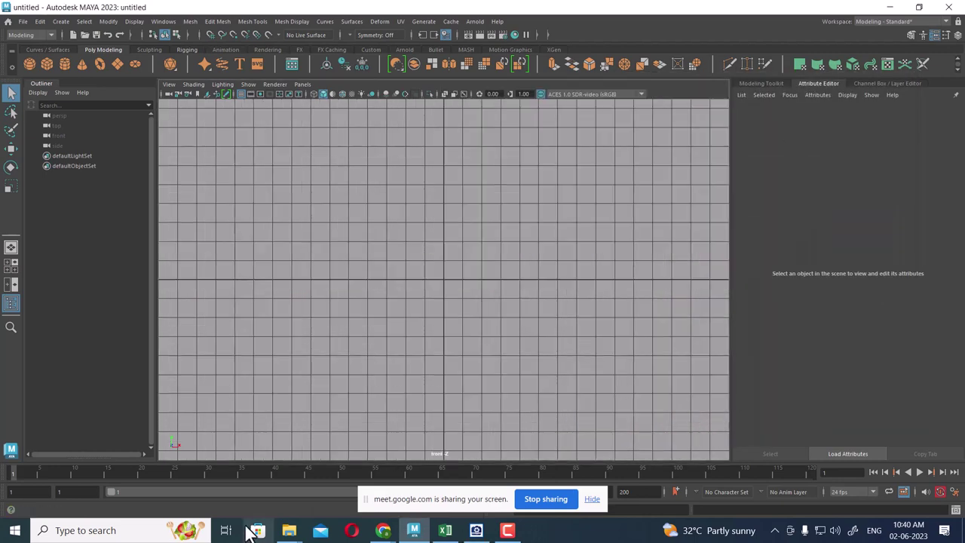
Copy the handpainted sword folder's path from File Explorer
mouse_move(289, 530)
click(418, 487)
click(399, 203)
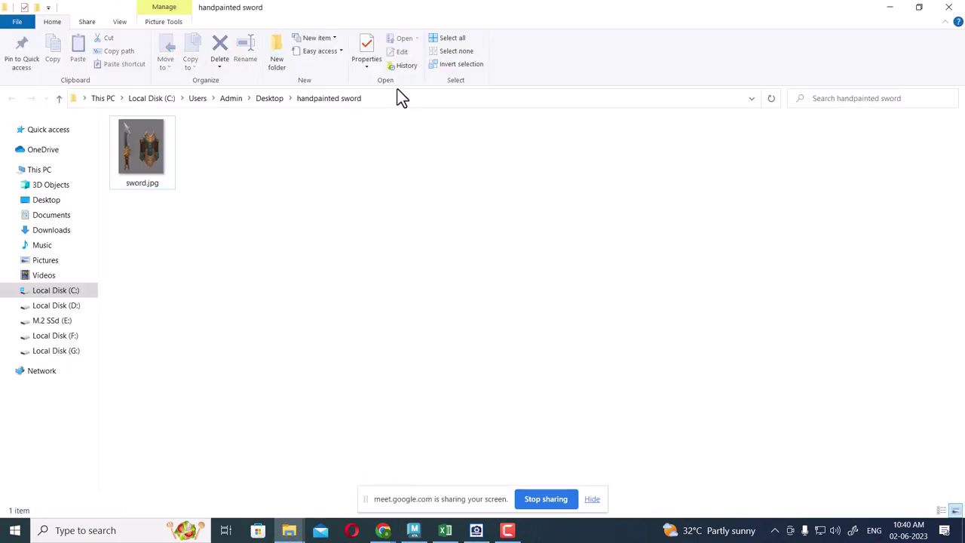
click(398, 97)
click(890, 7)
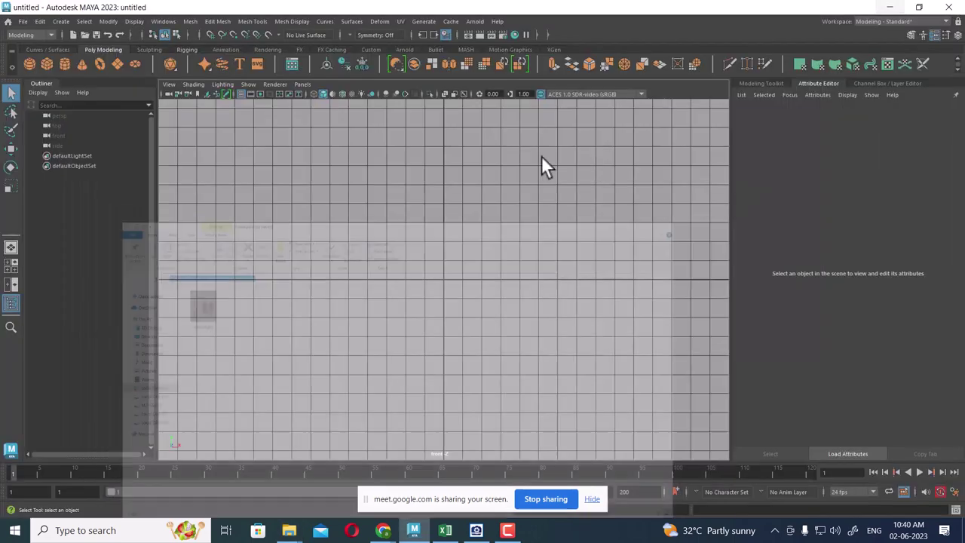
Import sword.jpg from that folder as an image plane in the front view
click(167, 84)
mouse_move(196, 308)
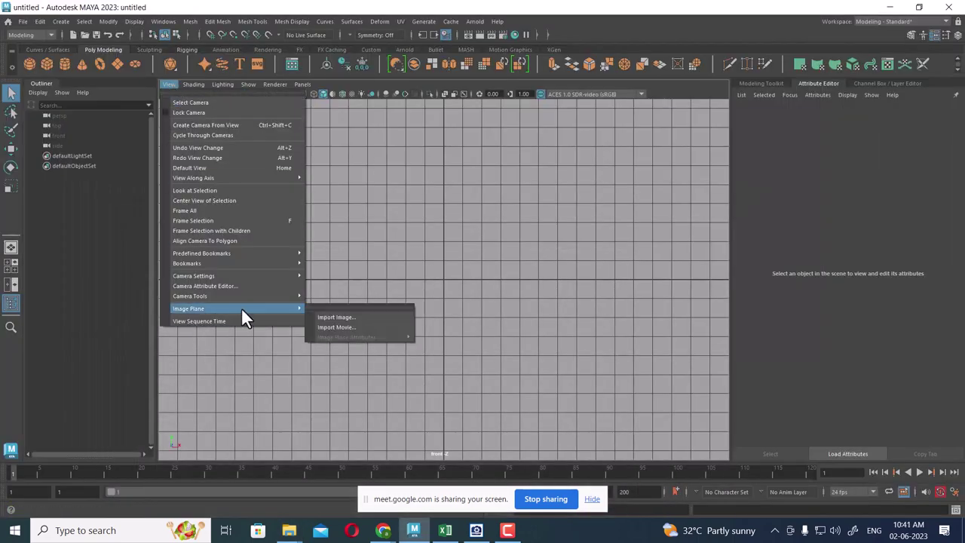
click(354, 319)
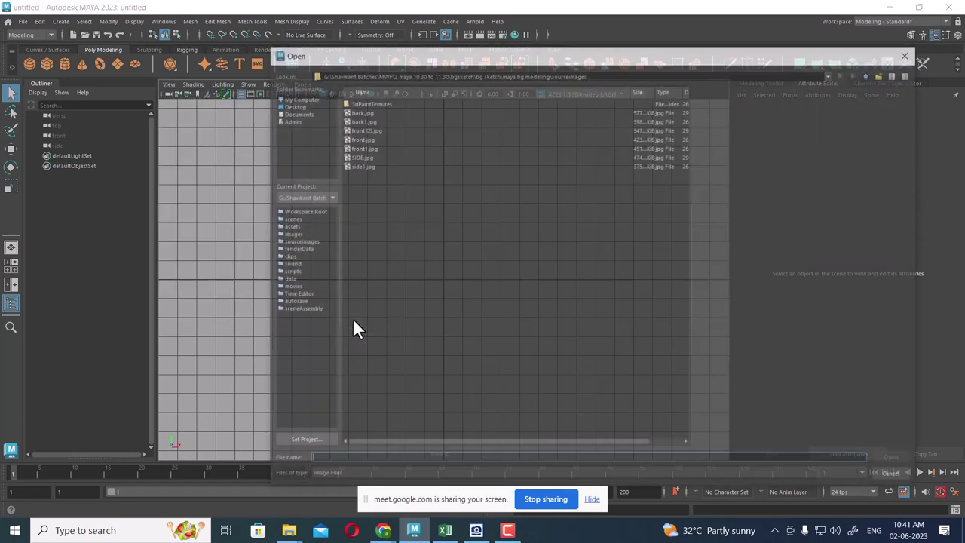
text(C:\Users\Admin\Desktop\handpainted sword)
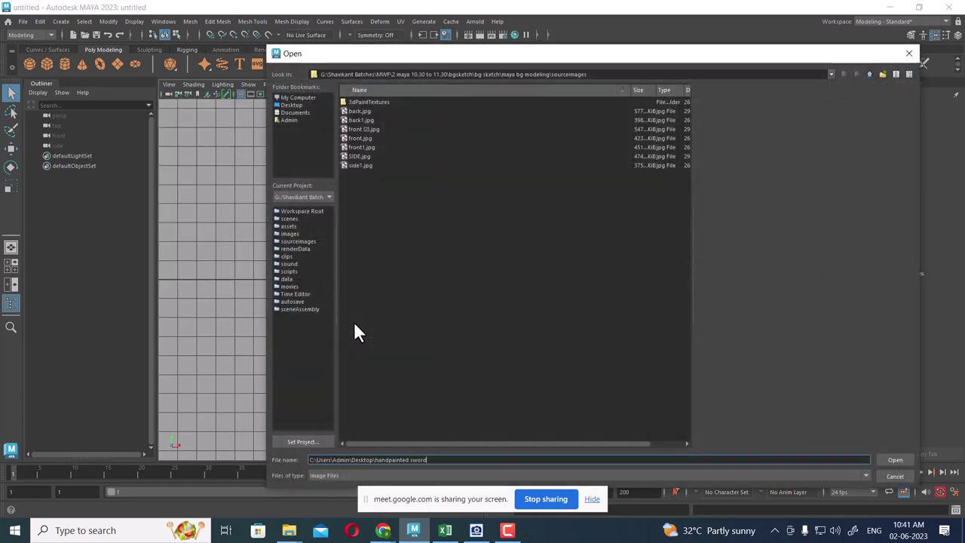
key(Return)
double_click(351, 100)
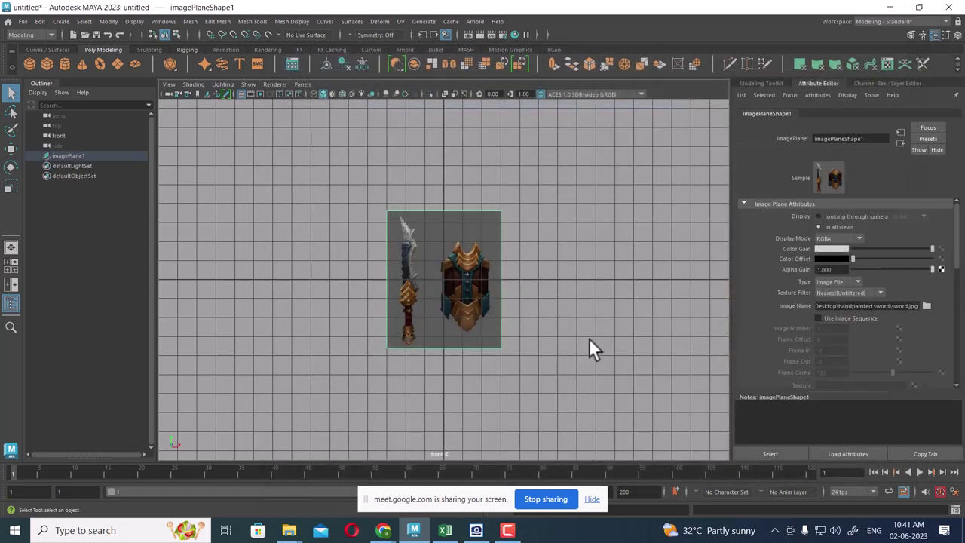
Select imagePlane1 and shift it to the right with the Move tool
click(588, 338)
drag(537, 178, 351, 375)
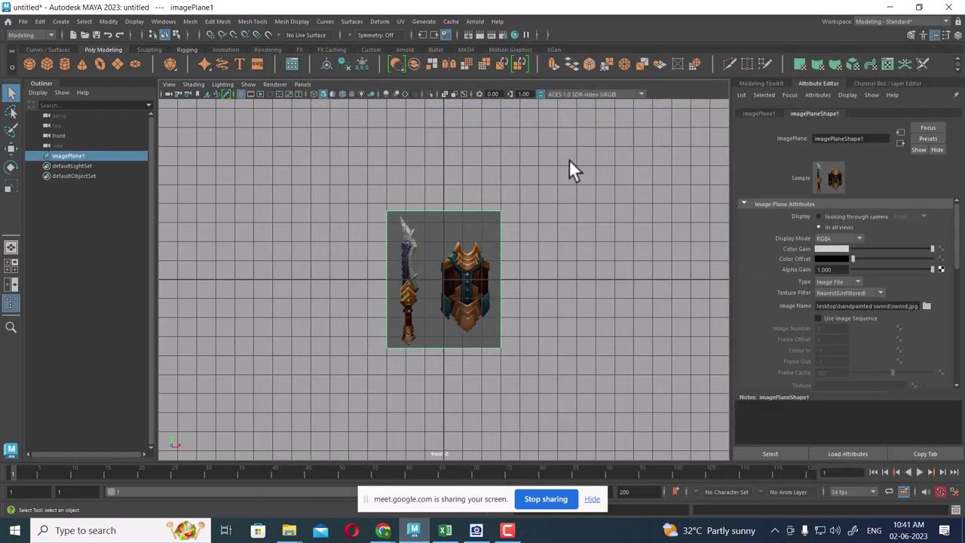
click(465, 257)
drag(464, 259, 462, 282)
key(w)
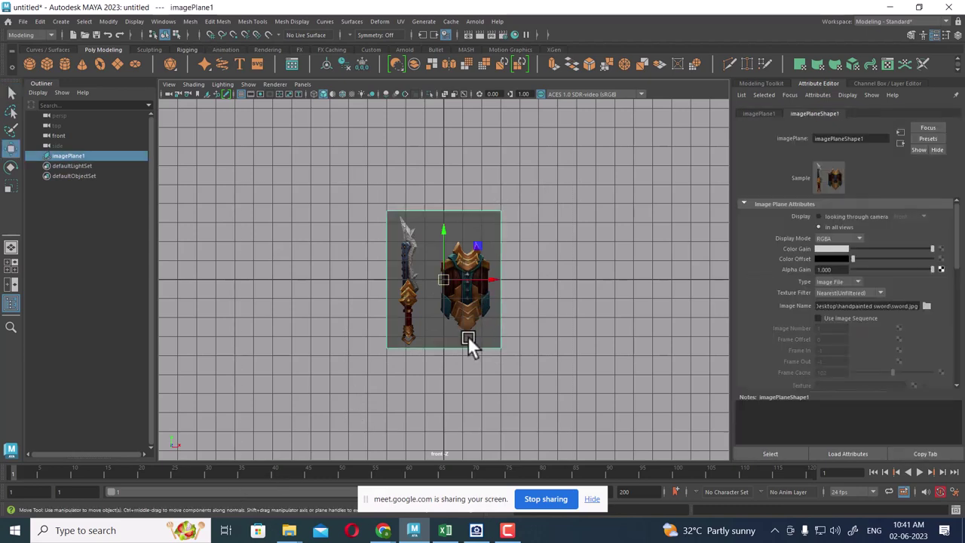
middle_drag(540, 224, 603, 451)
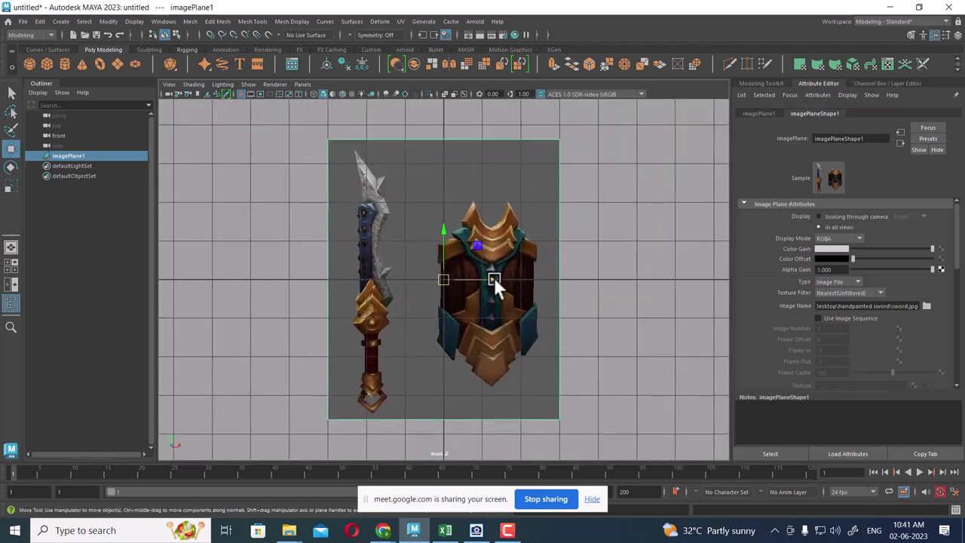
drag(491, 279, 564, 290)
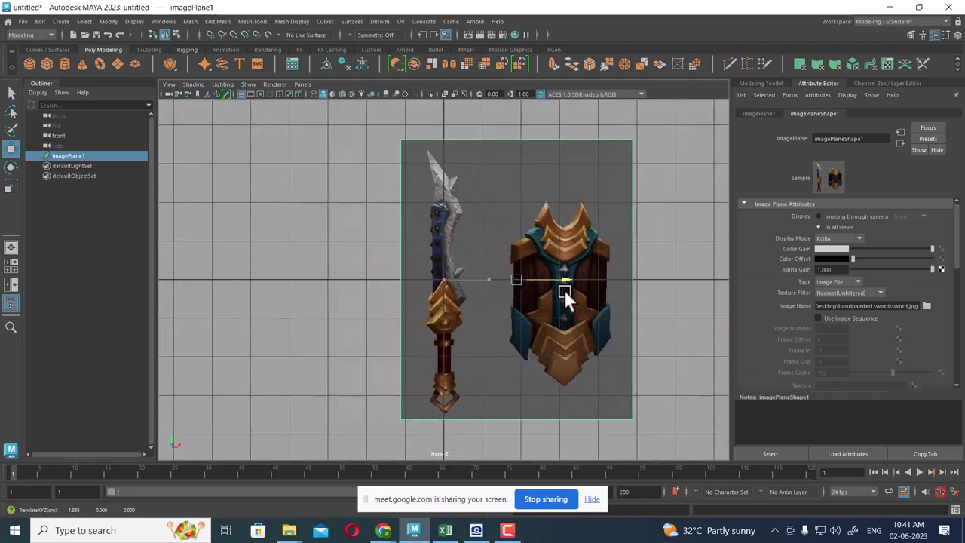
mouse_move(564, 289)
alt+right_down()
mouse_move(479, 295)
mouse_move(549, 385)
alt+right_up()
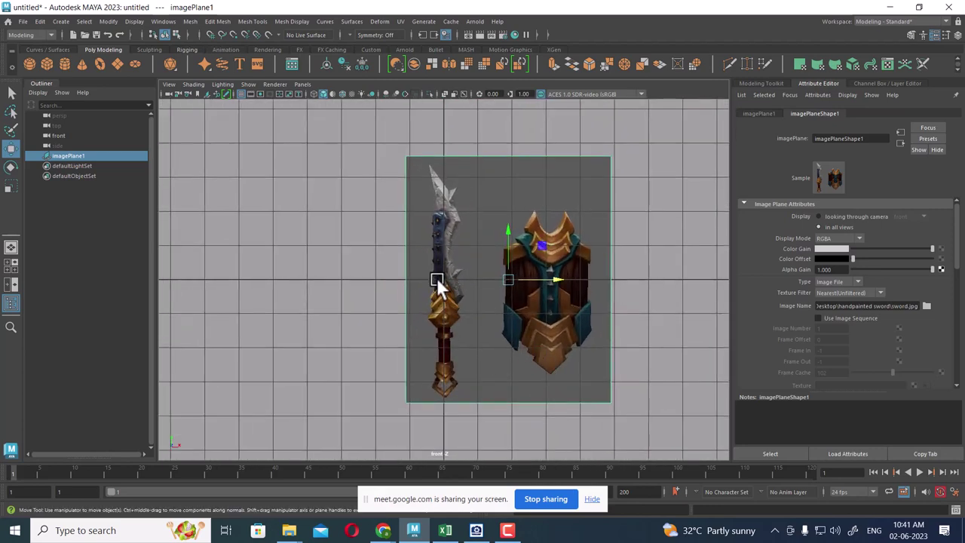
Raise the image plane and nudge it into place so the sword fills the view
click(169, 84)
mouse_move(188, 309)
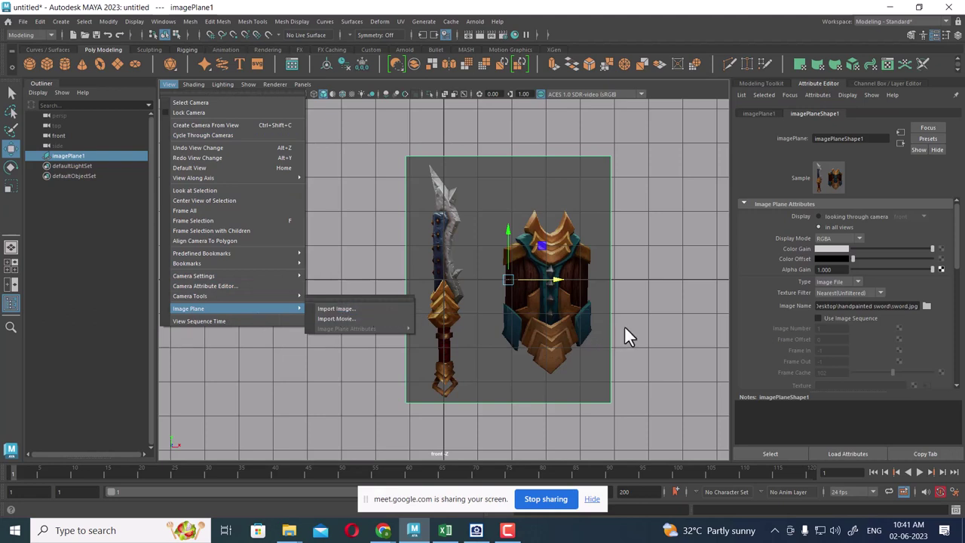
click(549, 313)
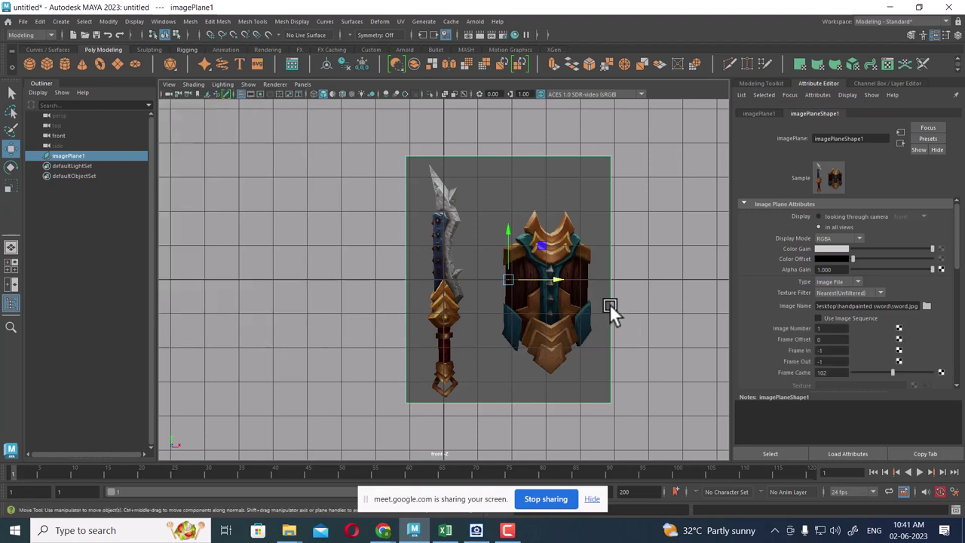
click(510, 234)
drag(510, 234, 506, 112)
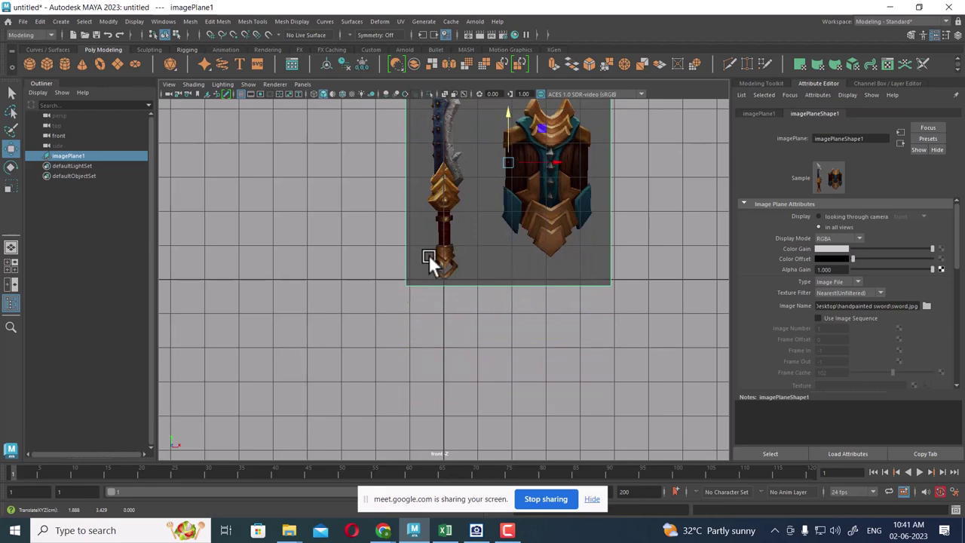
alt+middle_drag(463, 301, 416, 334)
alt+right_drag(416, 334, 440, 438)
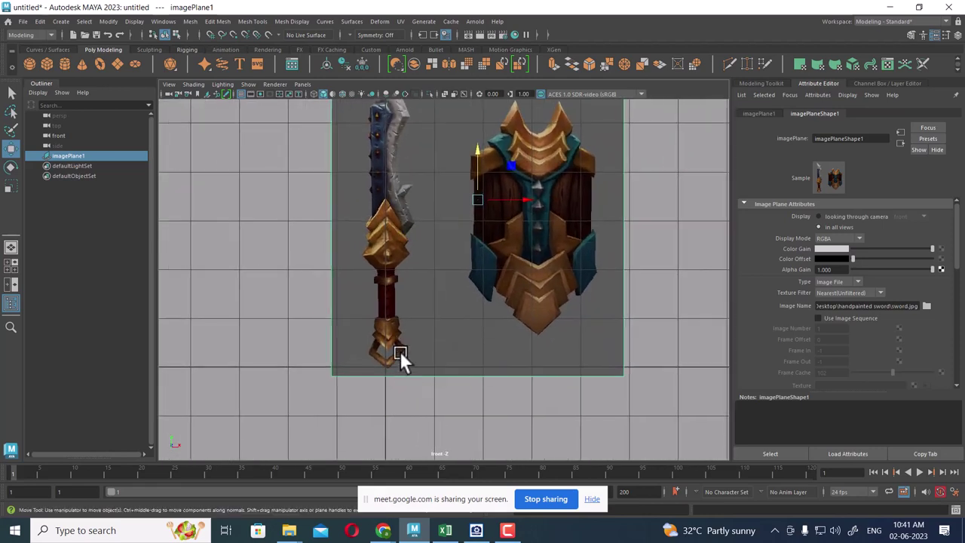
alt+middle_drag(401, 358, 472, 379)
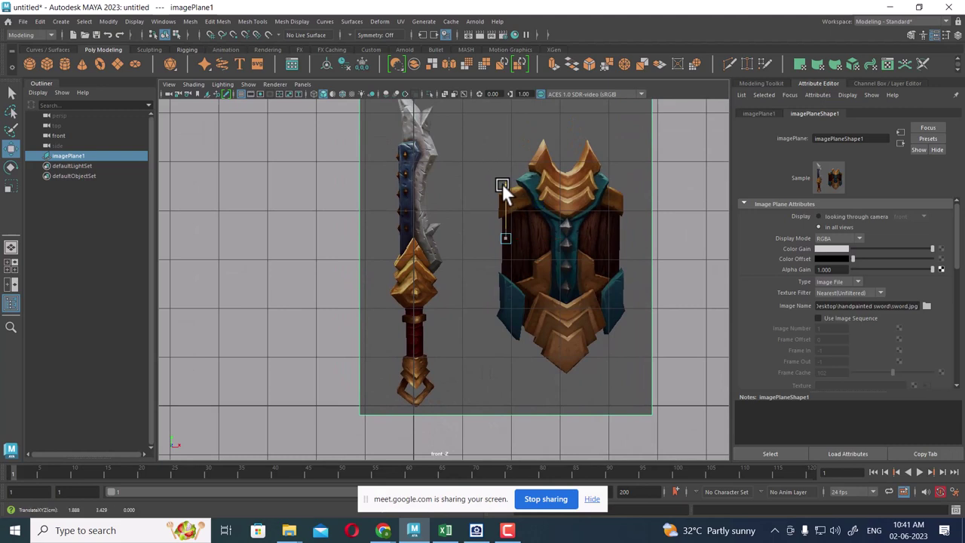
drag(501, 183, 501, 193)
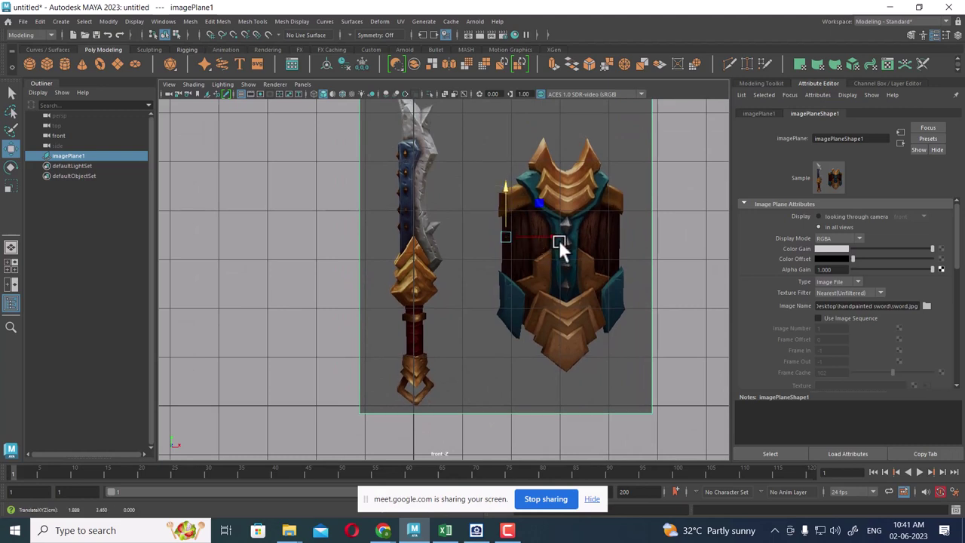
drag(559, 240, 558, 235)
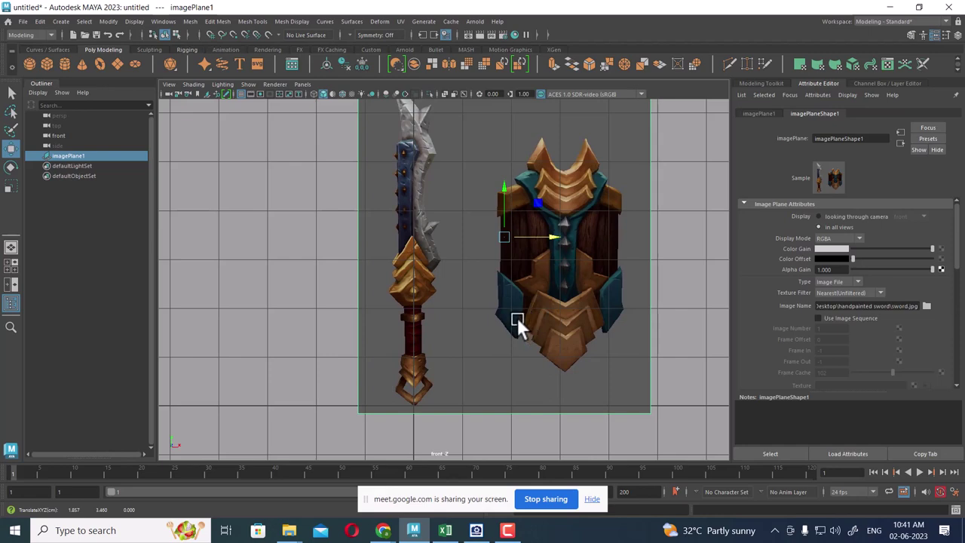
scroll(463, 234, down, 3)
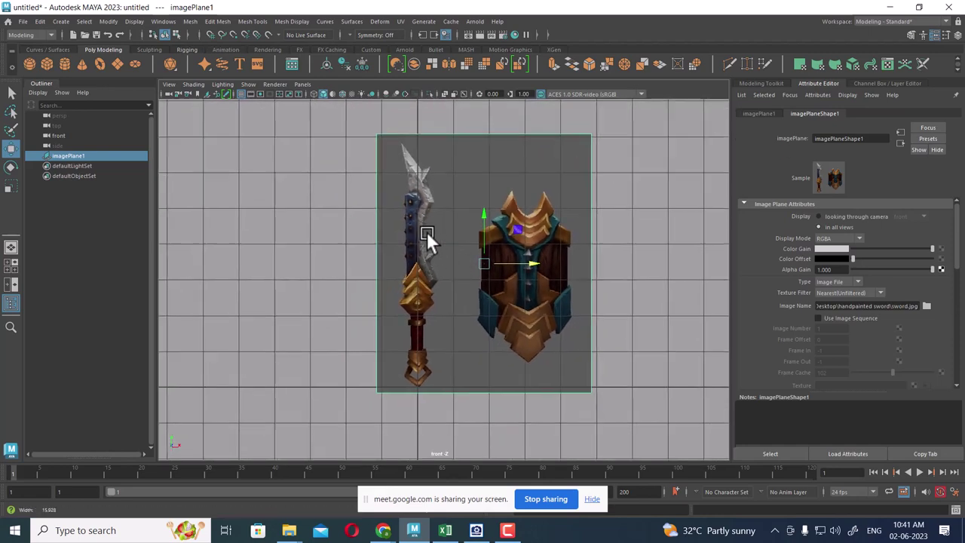
scroll(479, 296, up, 3)
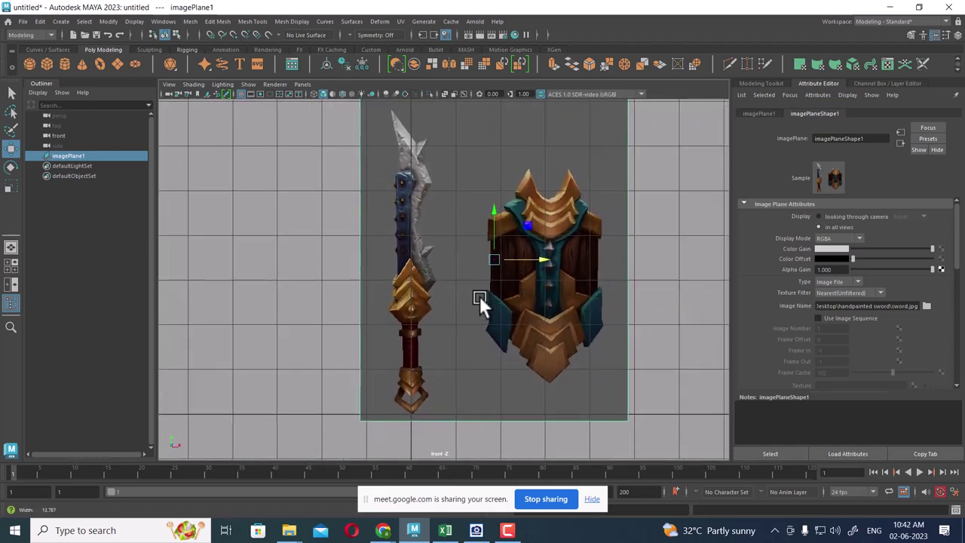
scroll(479, 339, up, 1)
scroll(456, 231, down, 1)
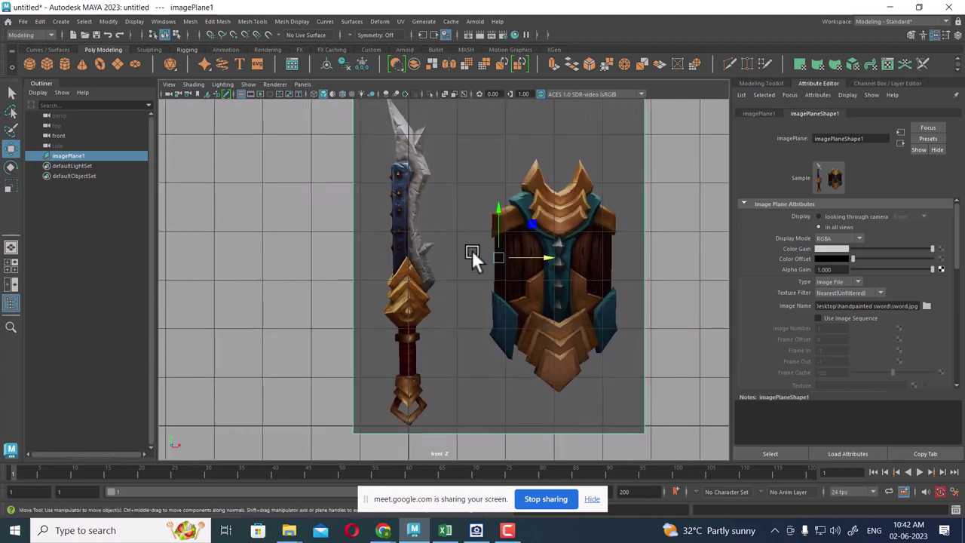
Create display layer layer1 and add imagePlane1 to it
click(676, 211)
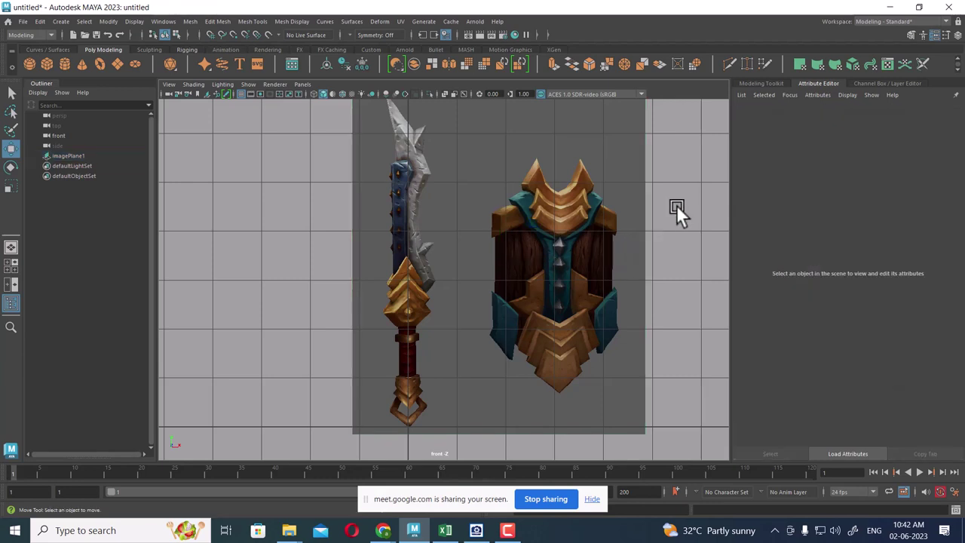
drag(596, 251, 592, 257)
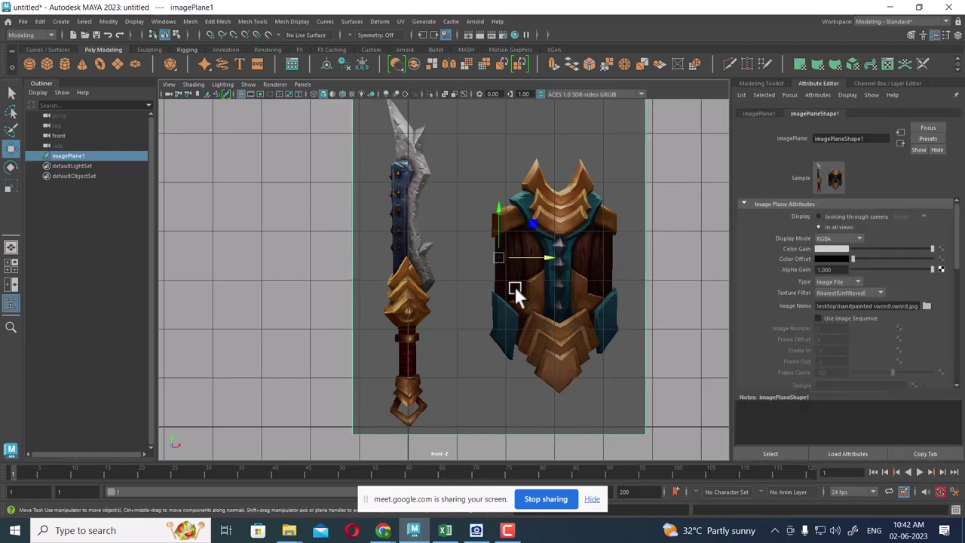
click(959, 37)
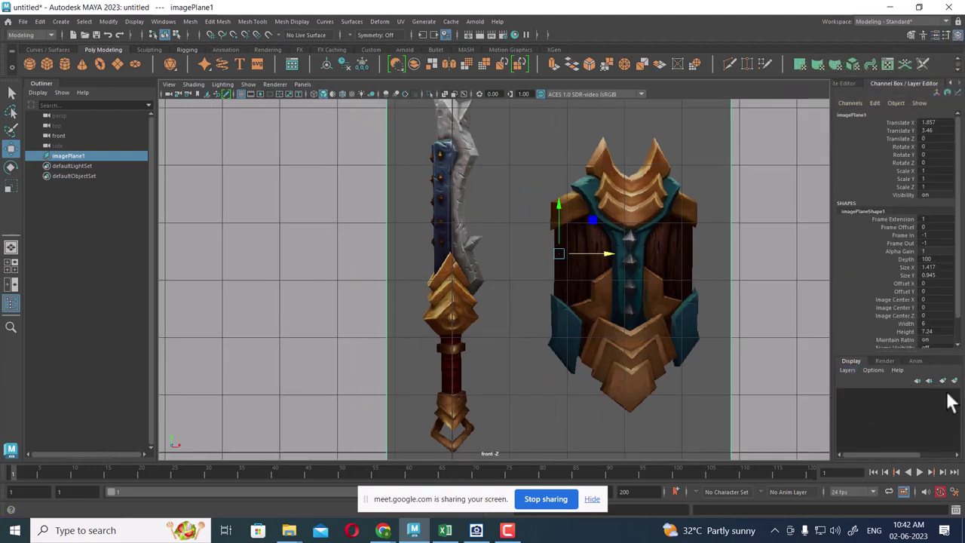
click(942, 381)
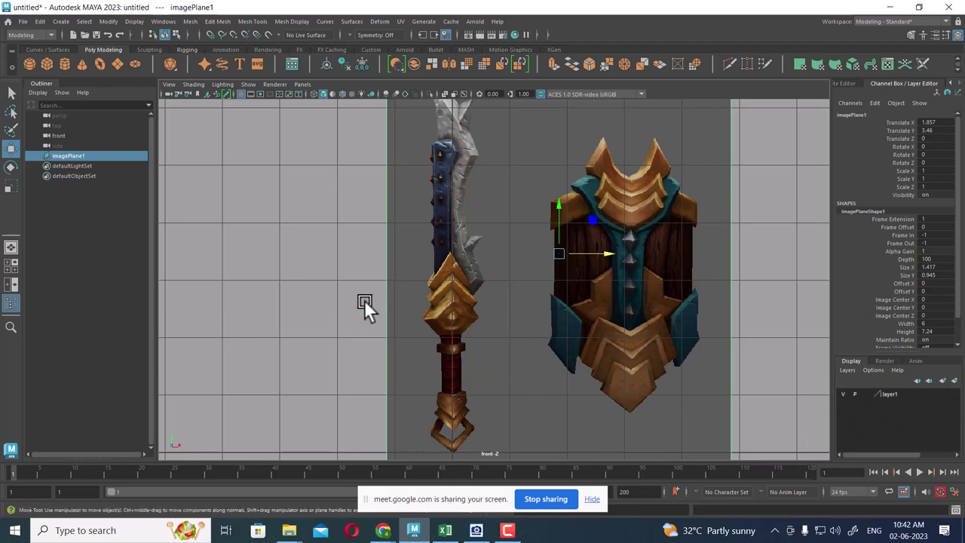
click(906, 395)
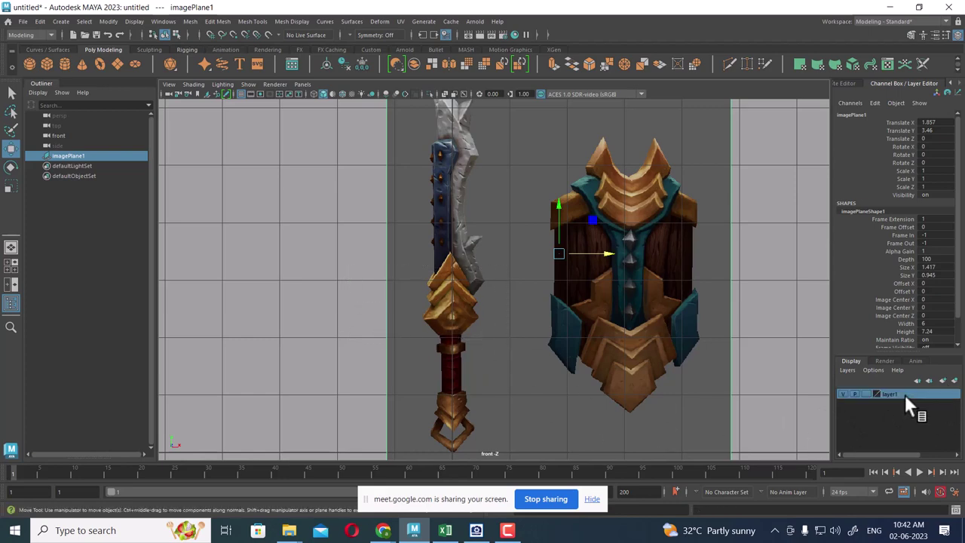
right_click(905, 394)
click(909, 421)
Set layer1 to reference display so the image plane can't be selected
click(842, 394)
click(844, 393)
click(865, 393)
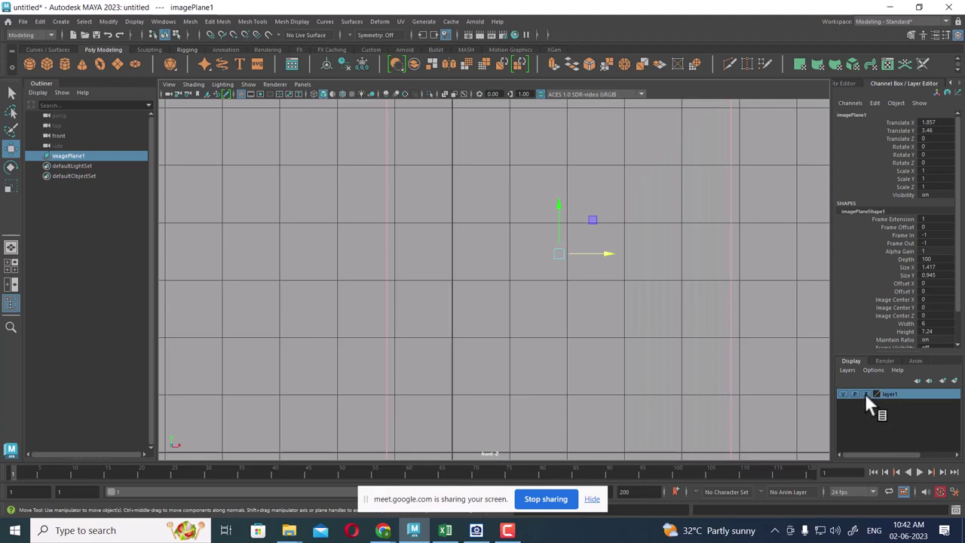
click(865, 393)
click(735, 329)
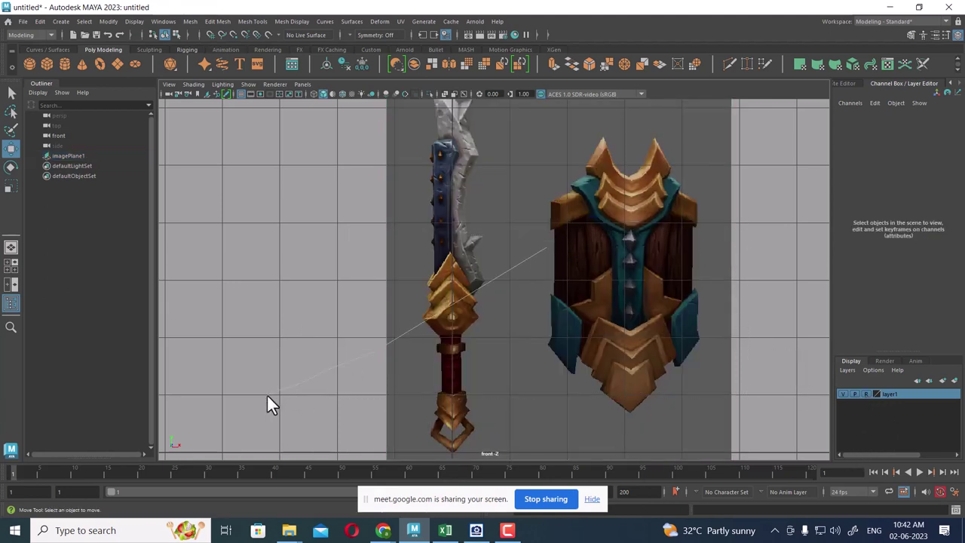
click(633, 288)
click(751, 322)
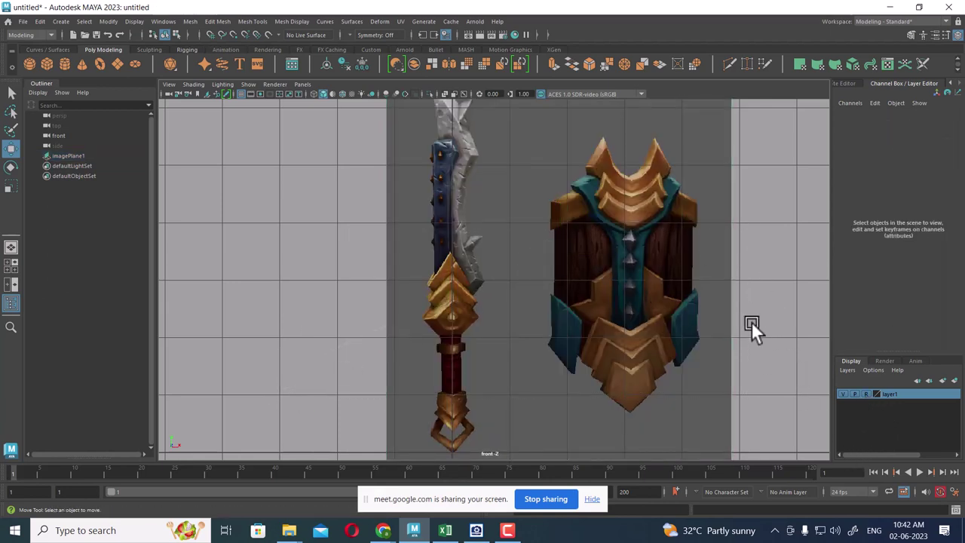
scroll(609, 310, down, 5)
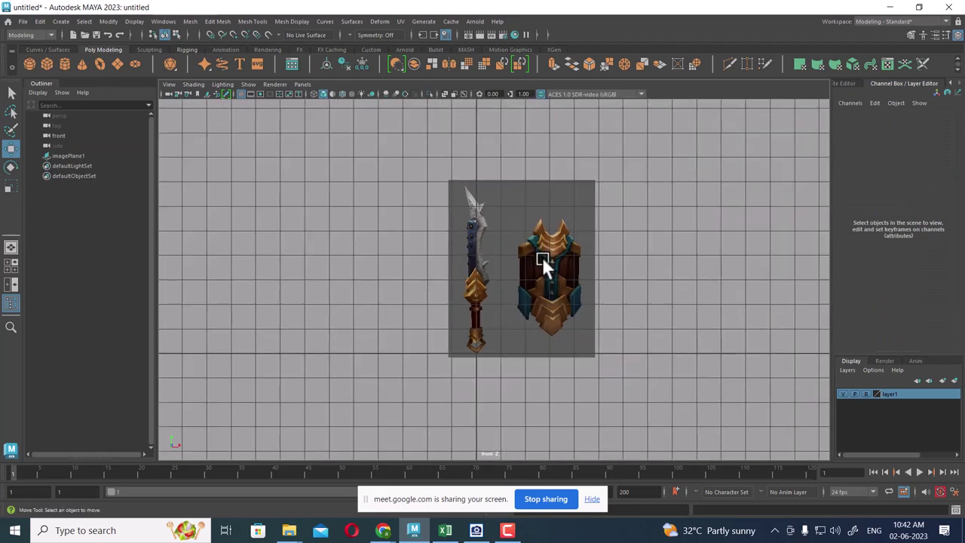
scroll(491, 248, up, 3)
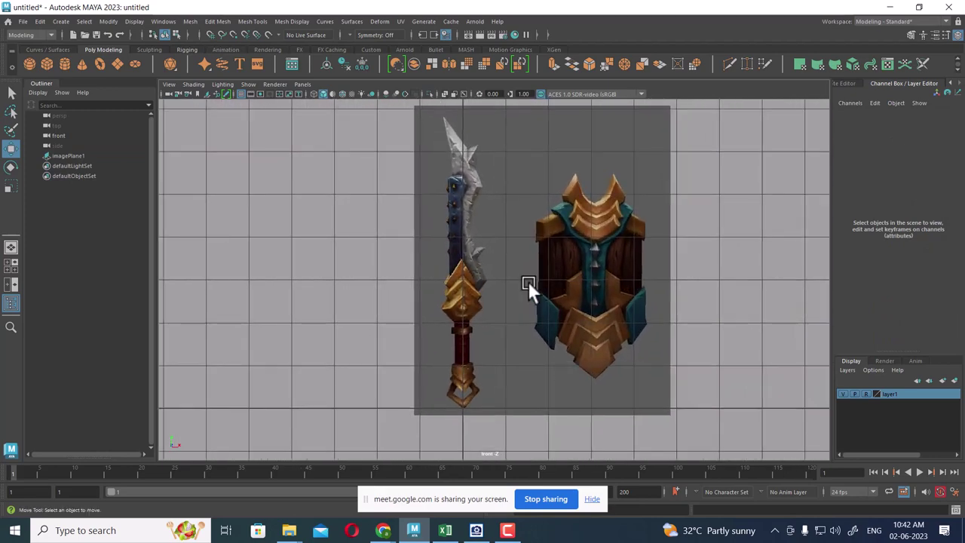
Inspect the sword hilt in sword.jpg at 200% in ACDSee, then minimize the viewer
click(476, 530)
click(868, 81)
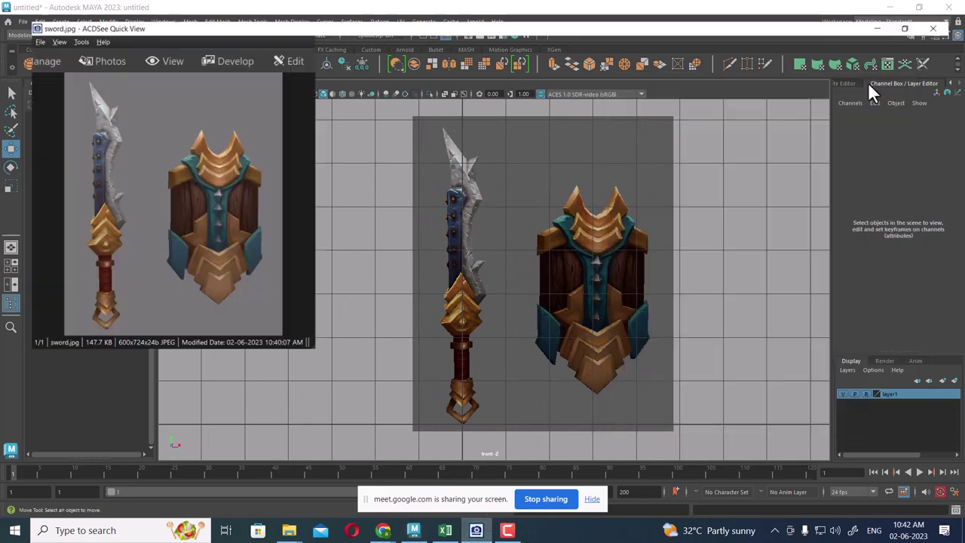
scroll(502, 287, up, 2)
scroll(501, 287, up, 1)
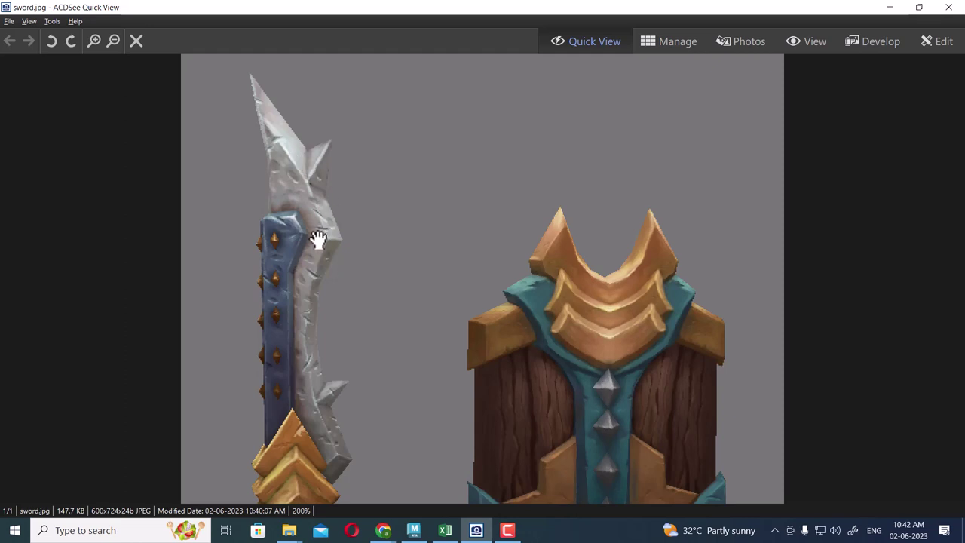
drag(321, 282, 339, 212)
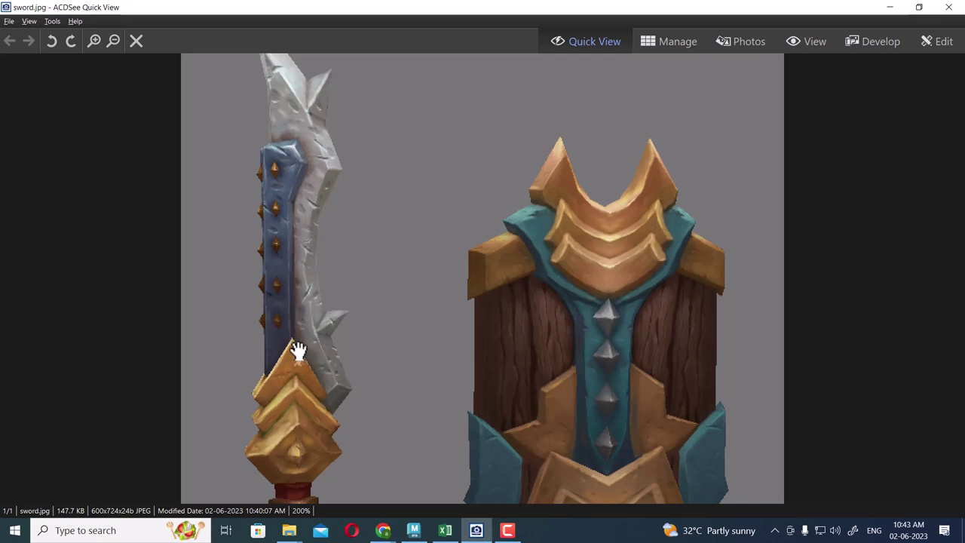
scroll(333, 318, down, 1)
scroll(332, 318, down, 1)
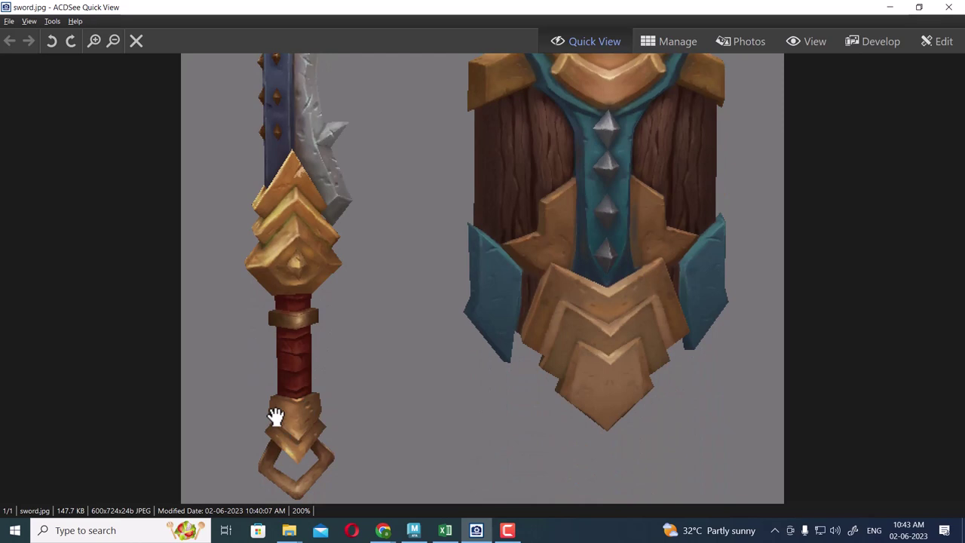
click(889, 7)
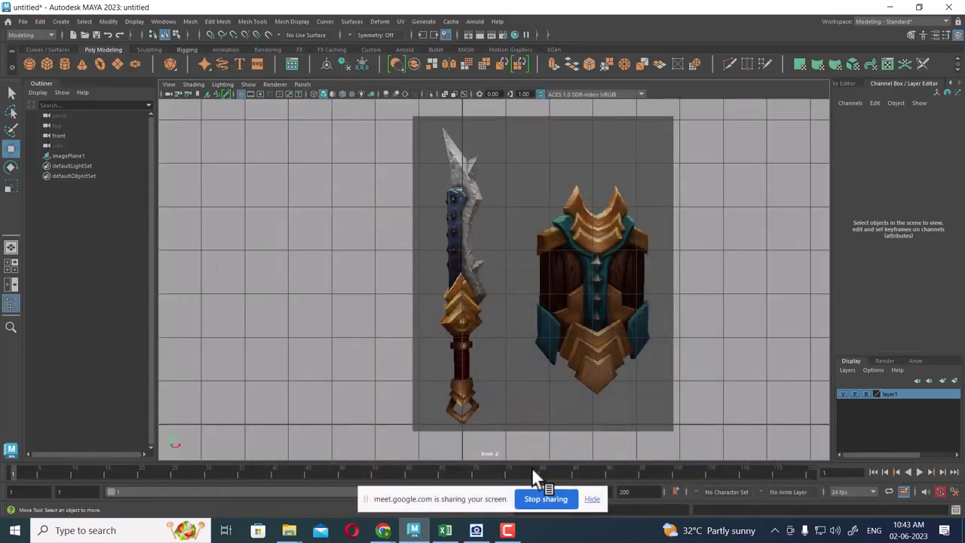
Open sword.jpg in Adobe Photoshop 2020 from the handpainted sword folder
click(393, 475)
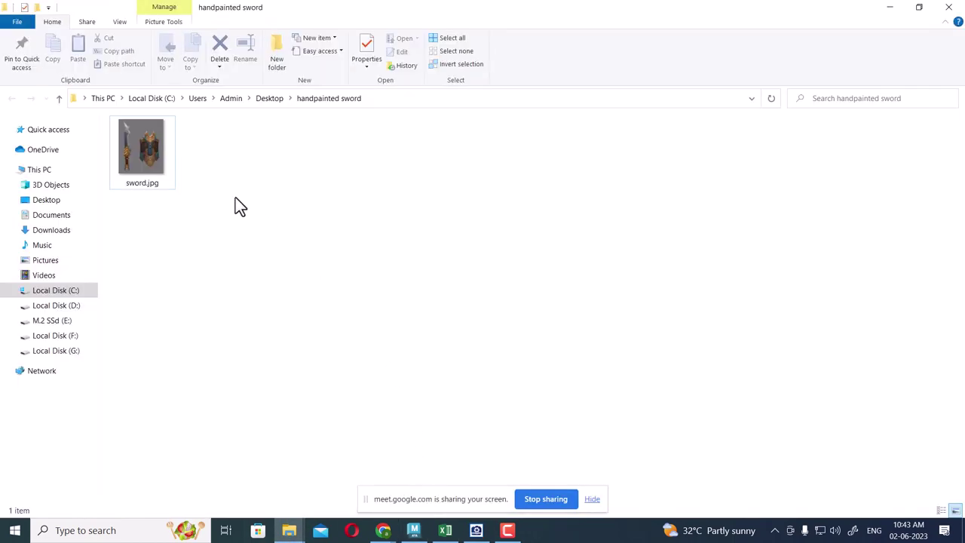
click(162, 158)
right_click(162, 157)
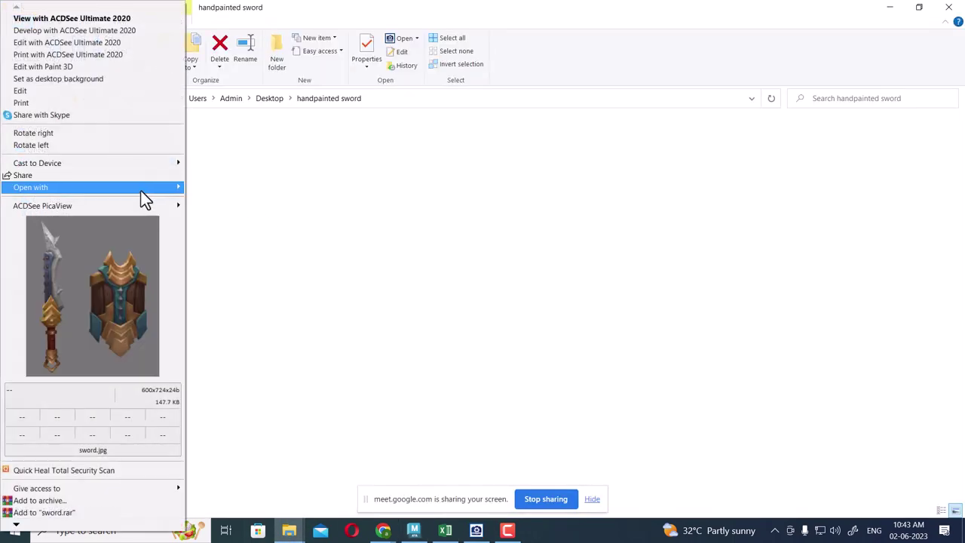
click(229, 201)
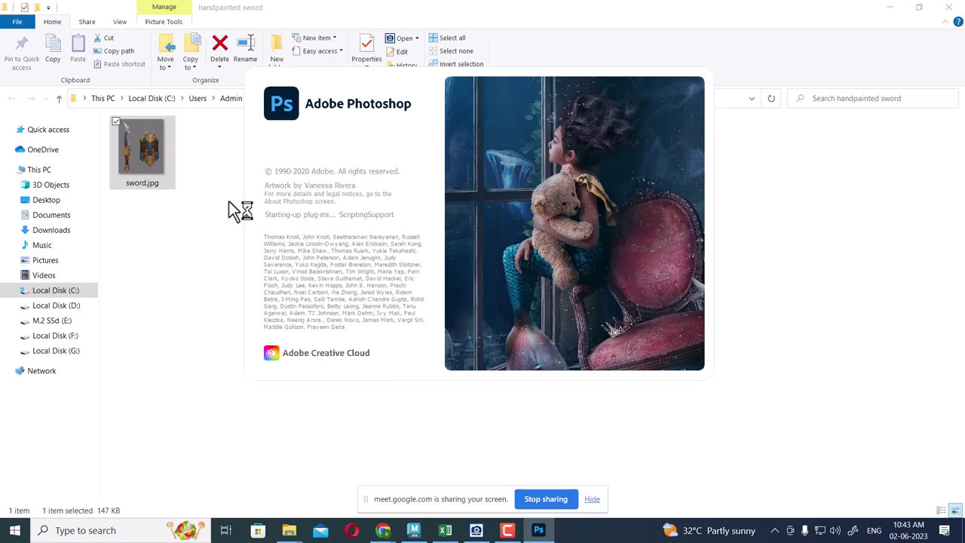
View sword.jpg's hilt and lower shield zoomed in ACDSee, then minimize the viewer
double_click(141, 153)
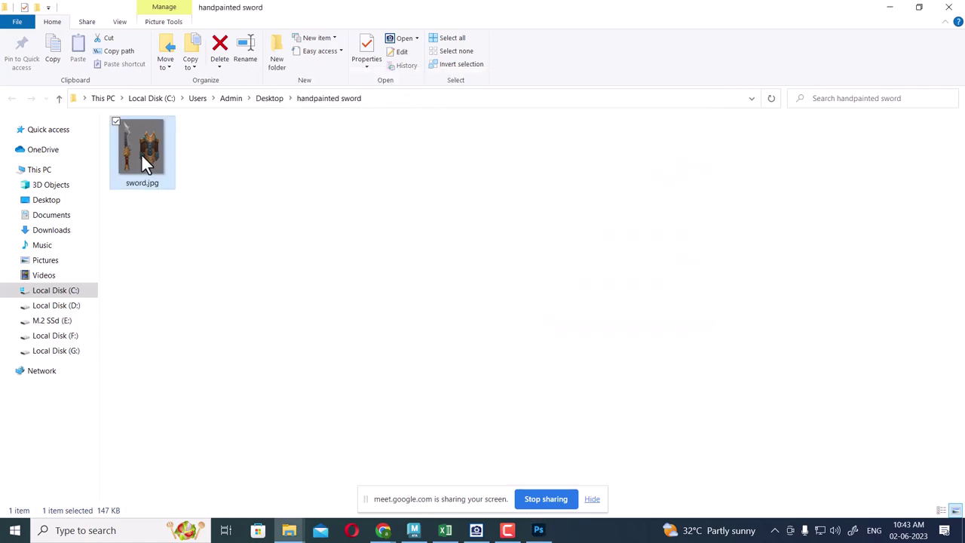
ctrl+scroll(448, 314, up, 1)
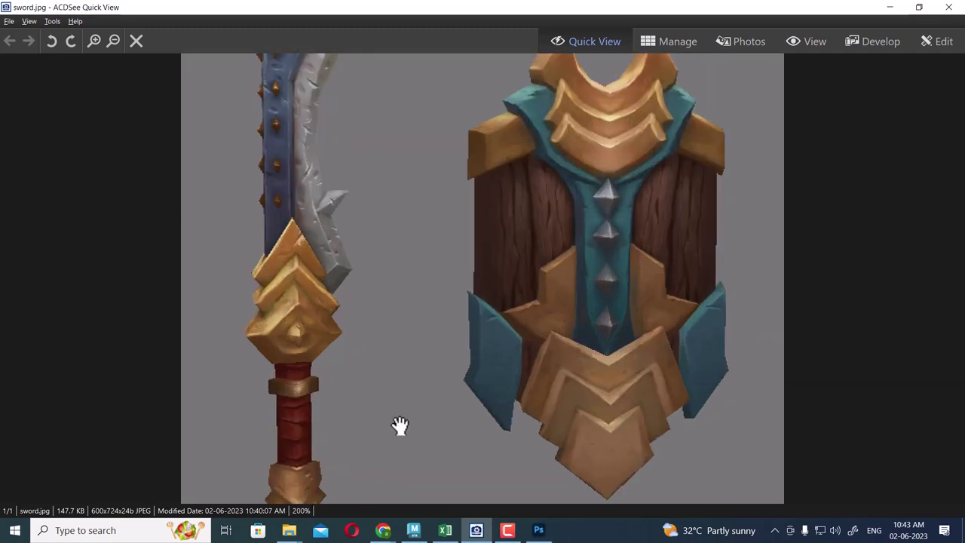
drag(398, 425, 285, 353)
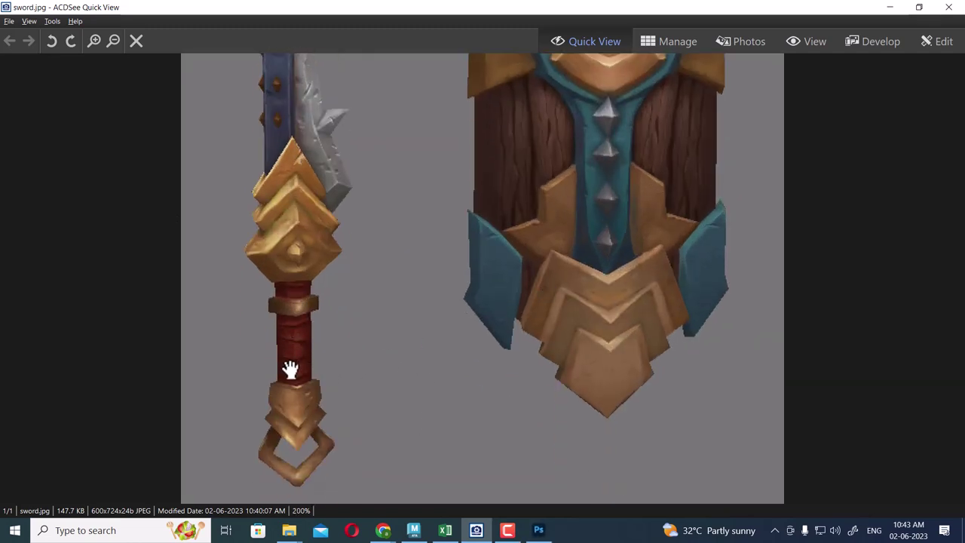
click(888, 8)
Add Layer 1 above Background and pick green as the brush's foreground colour
click(539, 530)
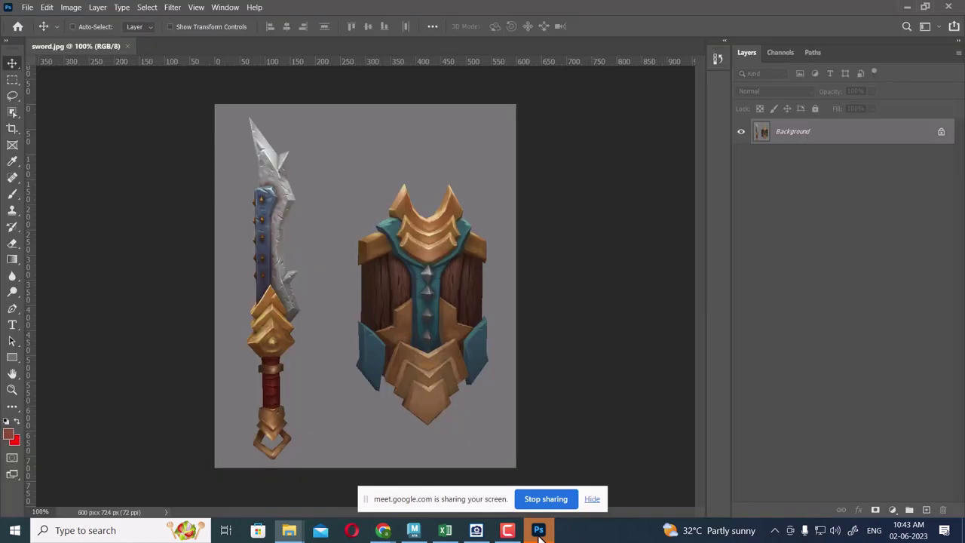
click(592, 500)
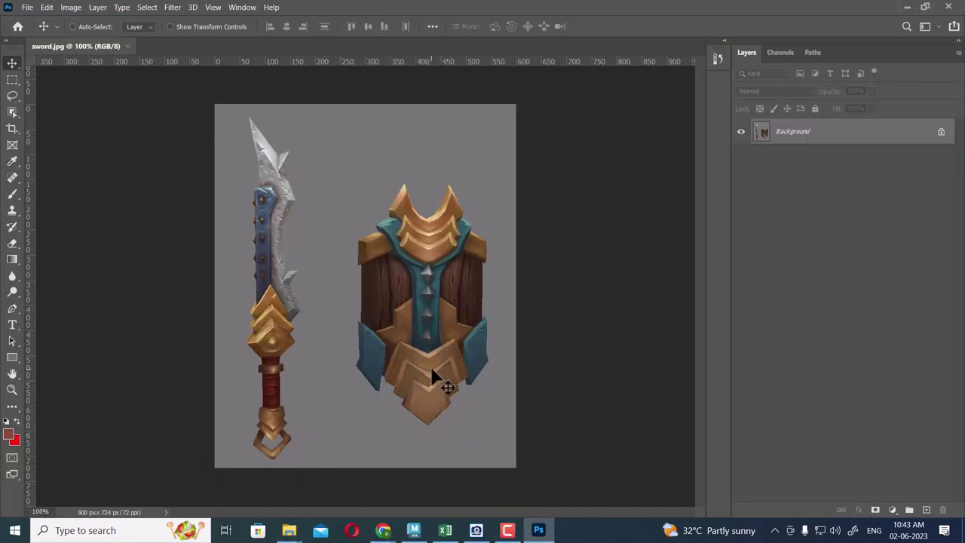
click(927, 510)
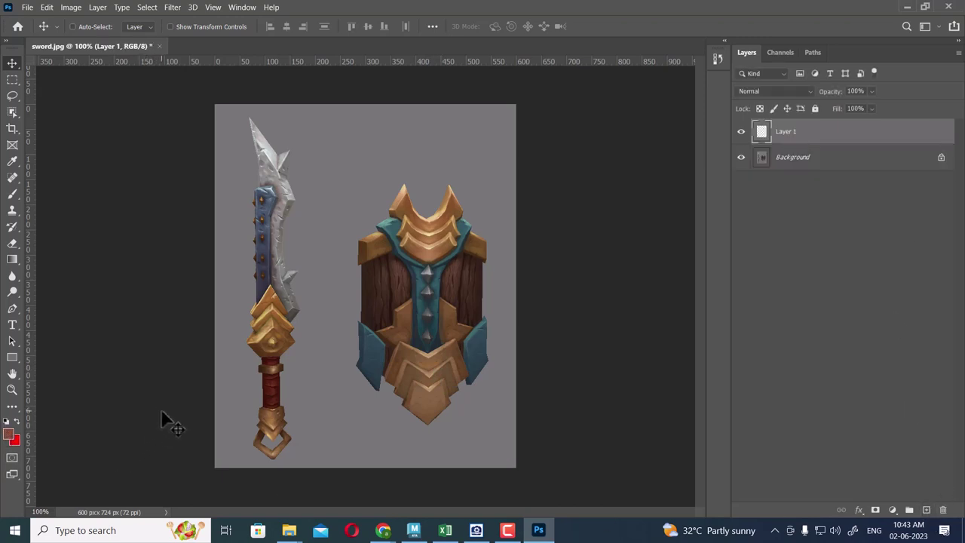
key(b)
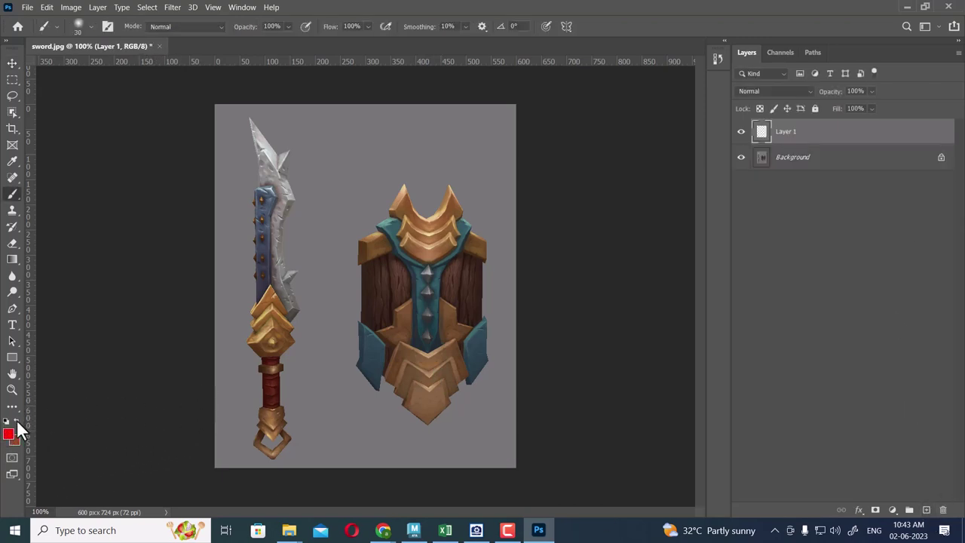
click(11, 437)
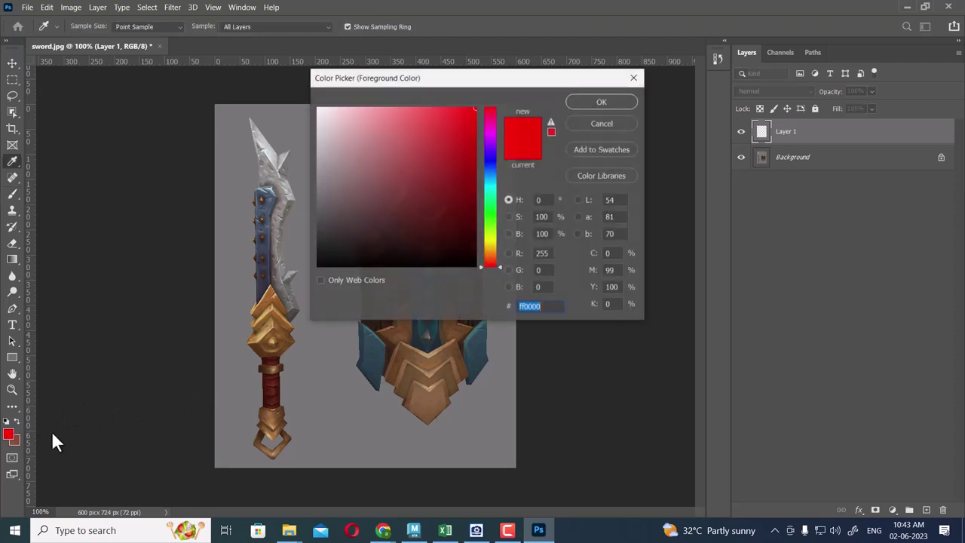
click(489, 221)
click(586, 102)
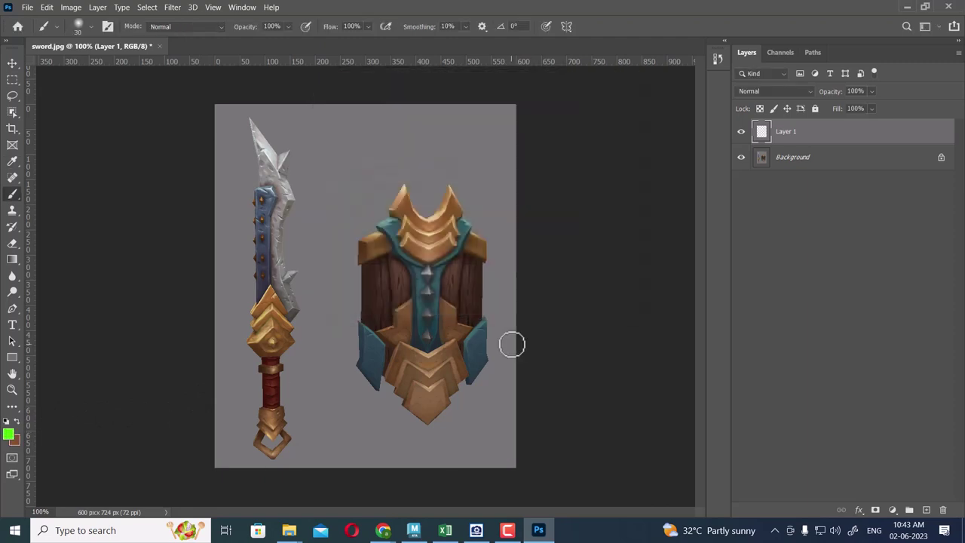
Zoom to 500% on the grip and pommel and shrink the brush
key(ctrl+plus)
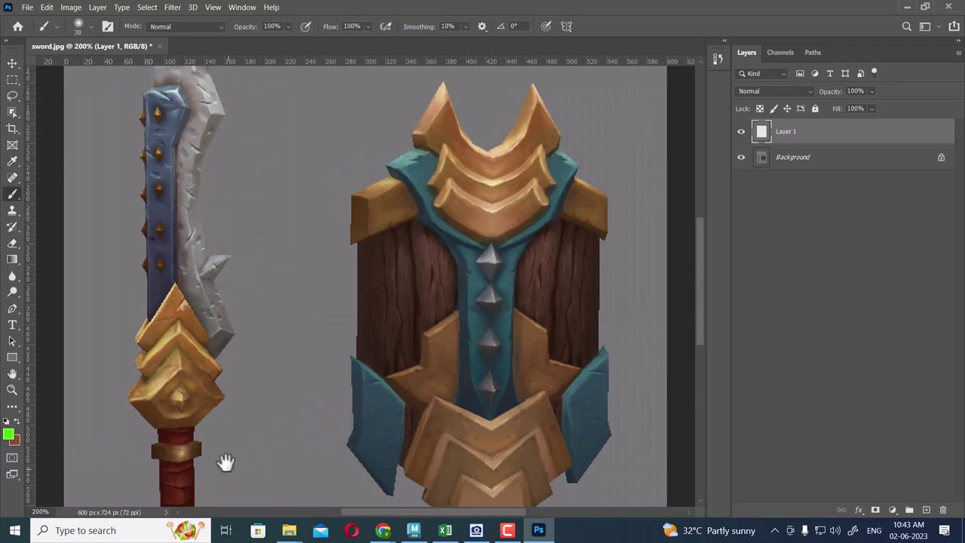
drag(224, 457, 395, 271)
key(ctrl+plus)
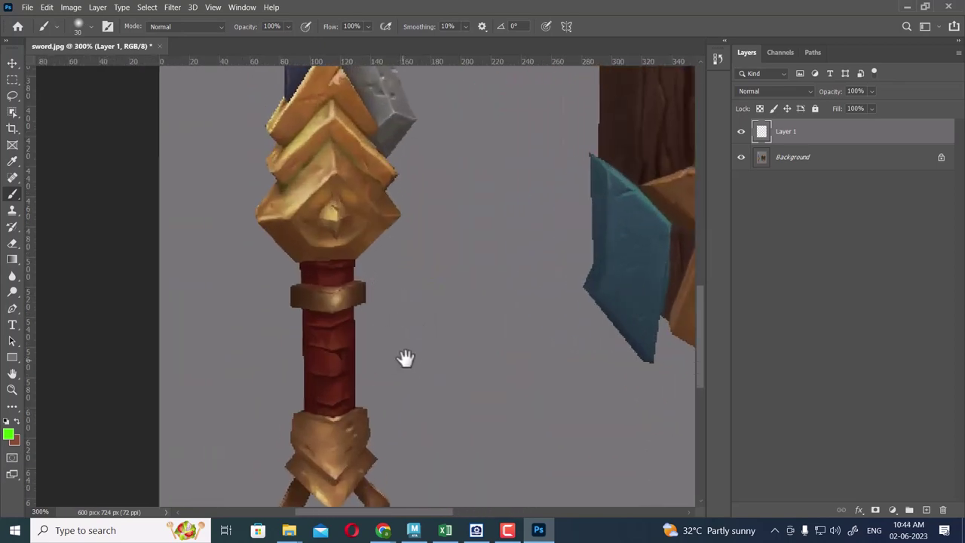
drag(403, 358, 442, 277)
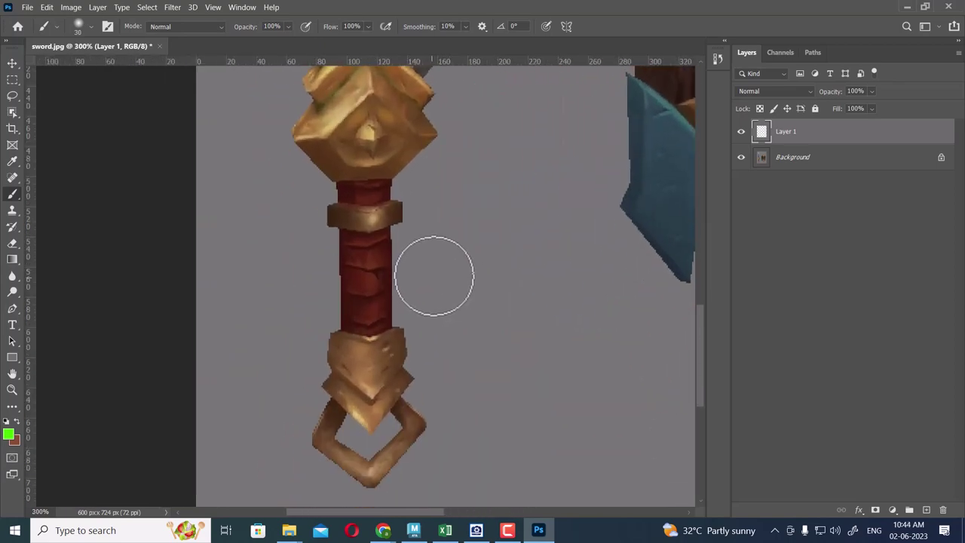
key(bracketleft)
key(bracketleft)
key(bracketleft)
key(bracketleft)
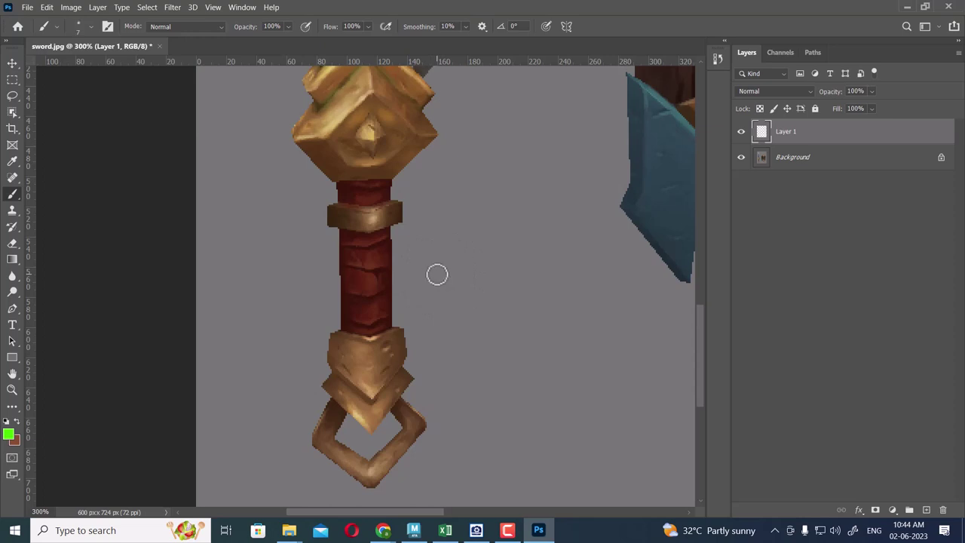
key(ctrl+plus)
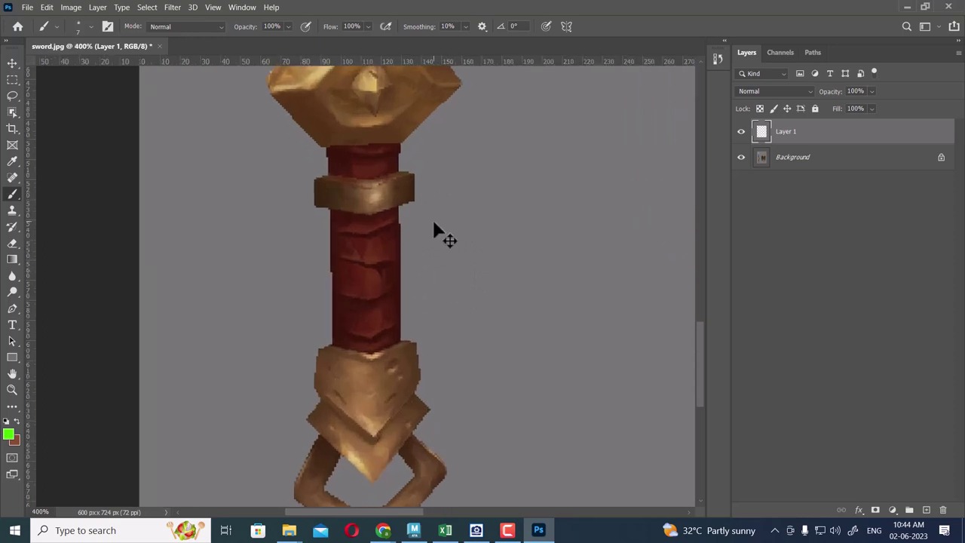
key(ctrl+plus)
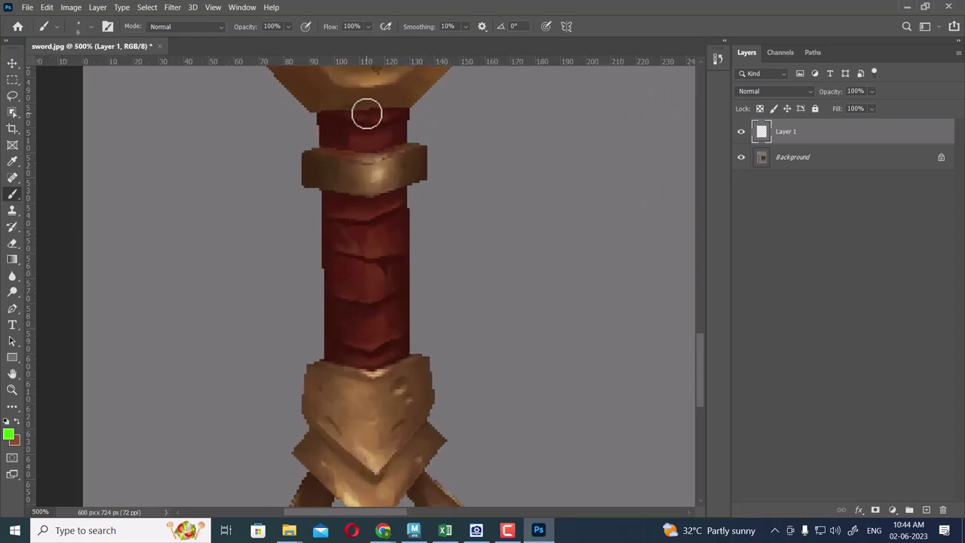
key(bracketleft)
key(bracketleft)
Draw straight green lines down the grip's centre, left edge and right edge on Layer 1
click(362, 111)
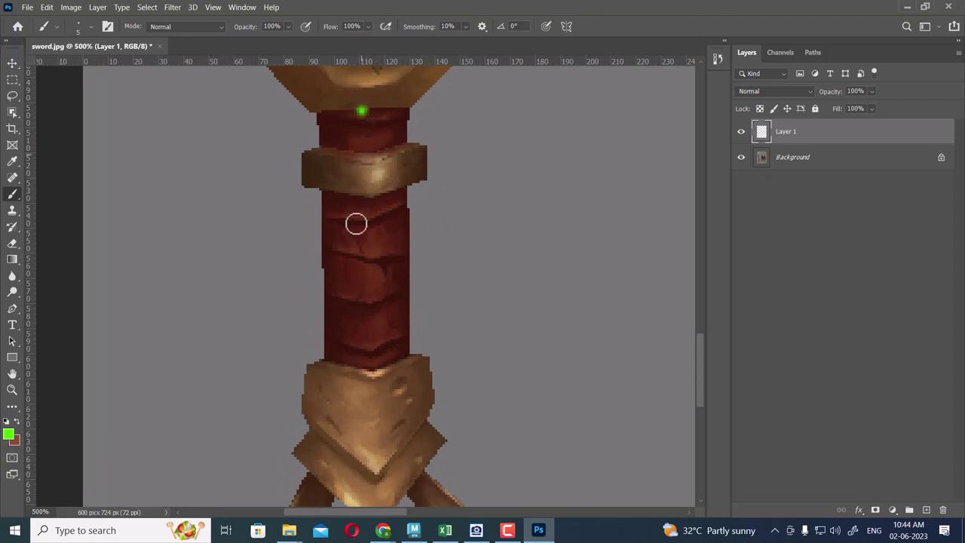
shift+click(367, 365)
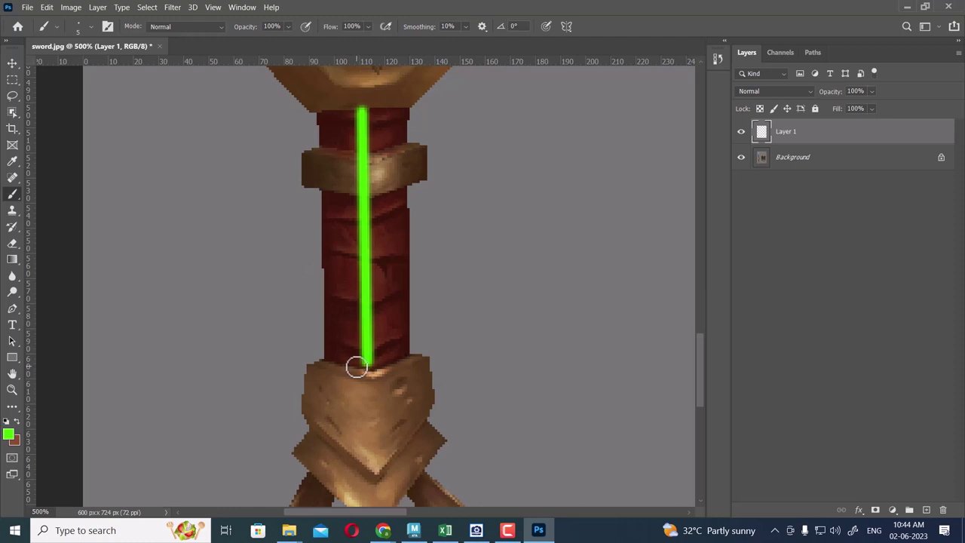
click(317, 114)
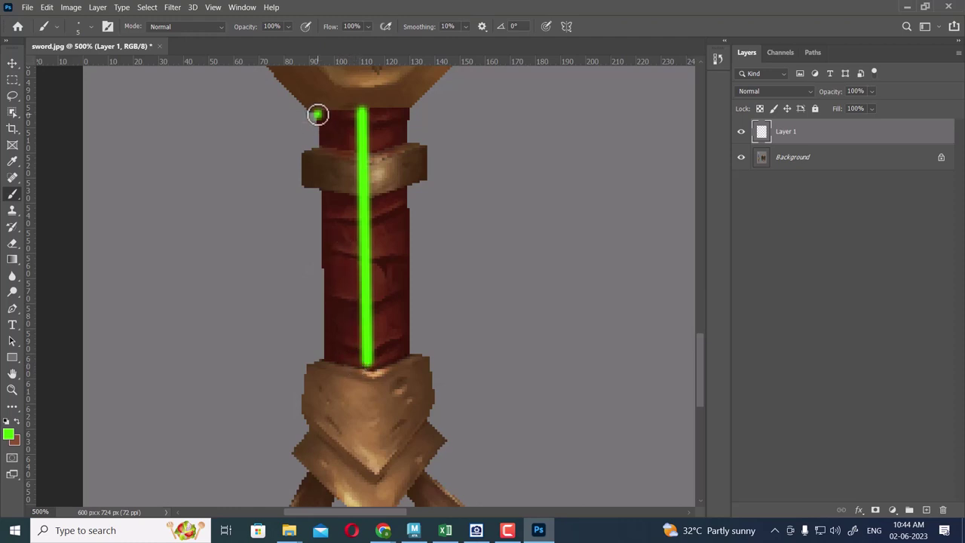
shift+click(324, 358)
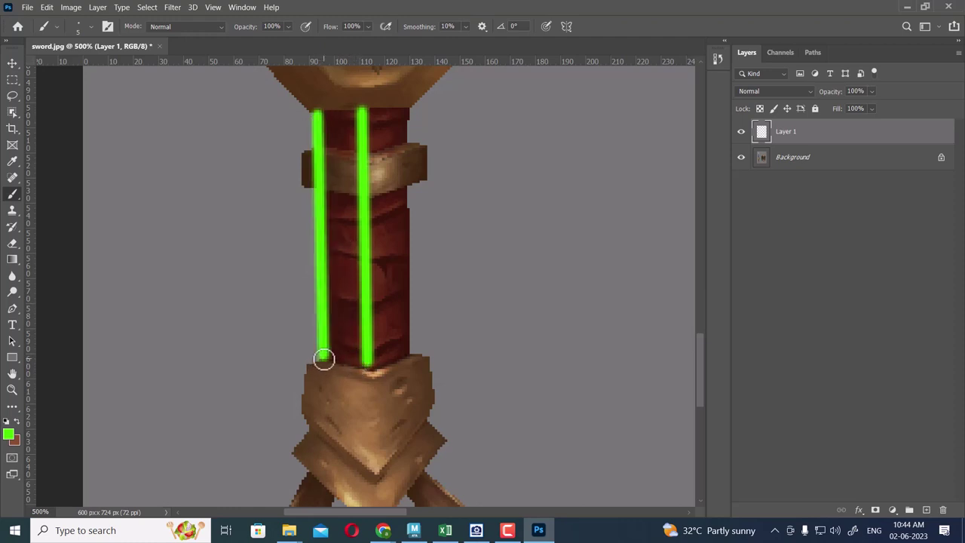
click(410, 108)
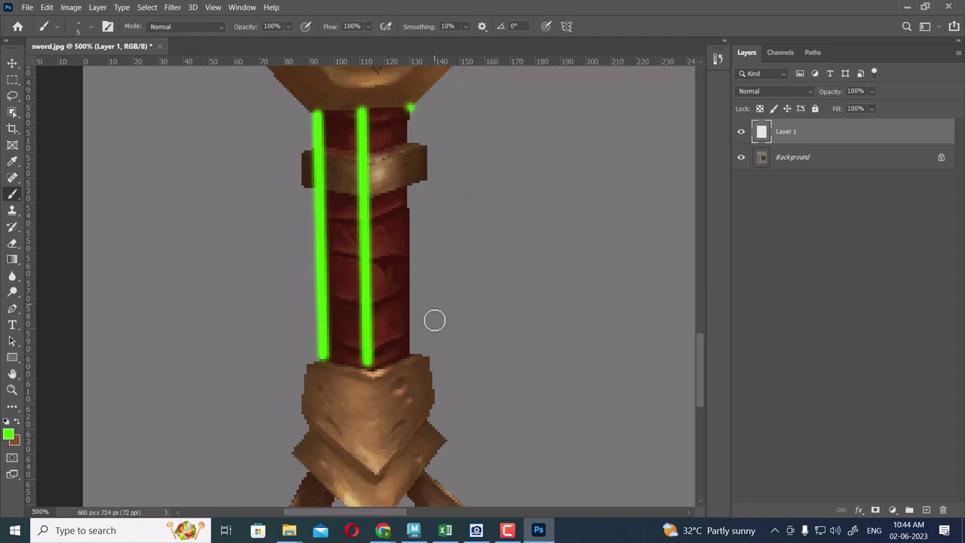
shift+click(410, 351)
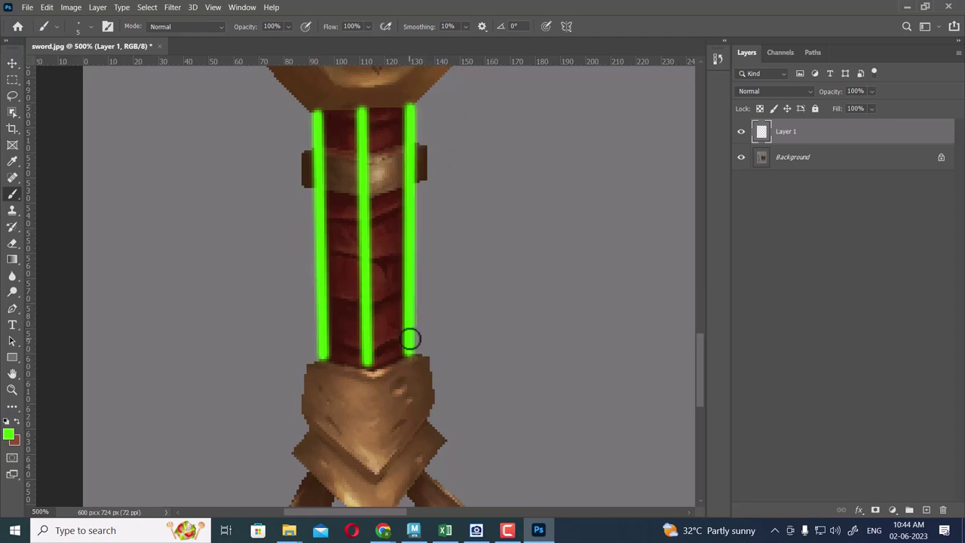
Create a polygon cylinder in Maya and move it up toward the grip in the front view
click(415, 530)
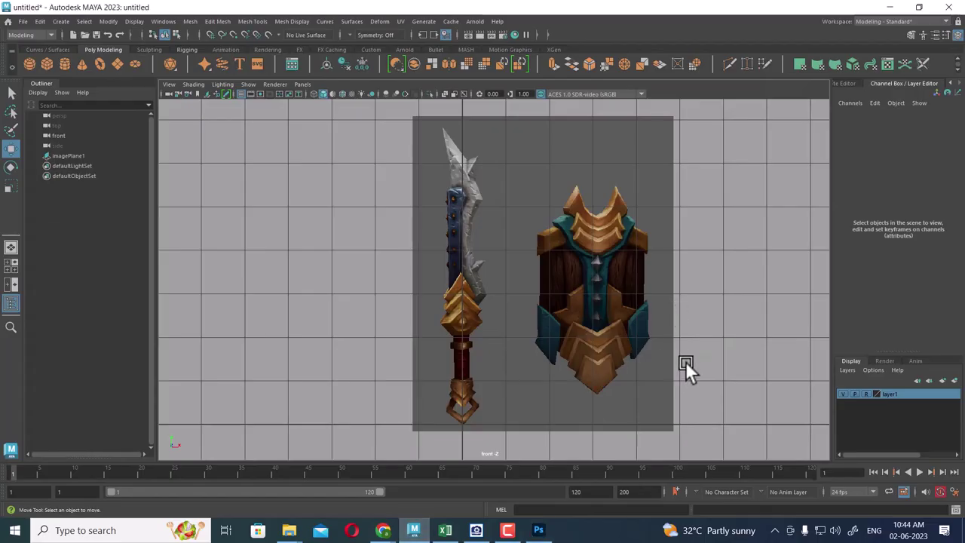
key(space)
key(f)
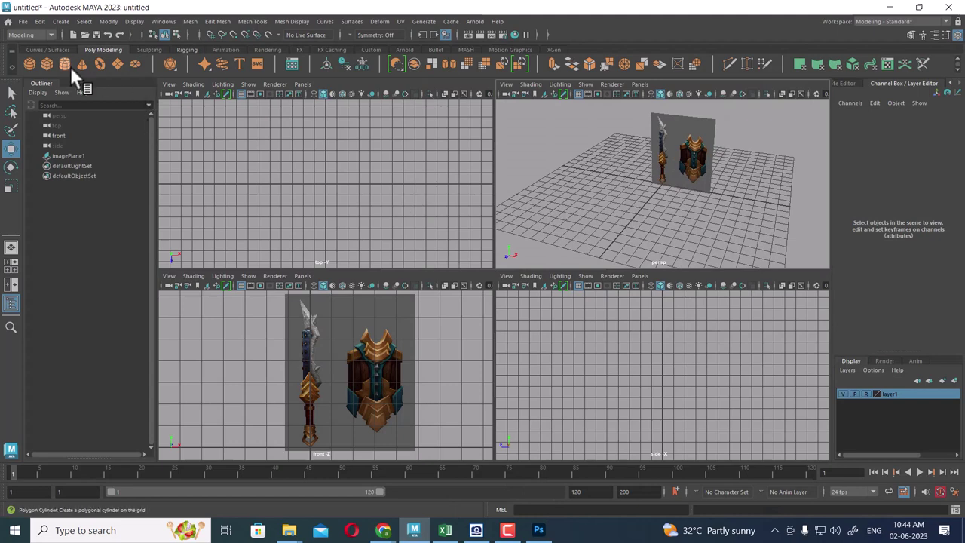
click(64, 66)
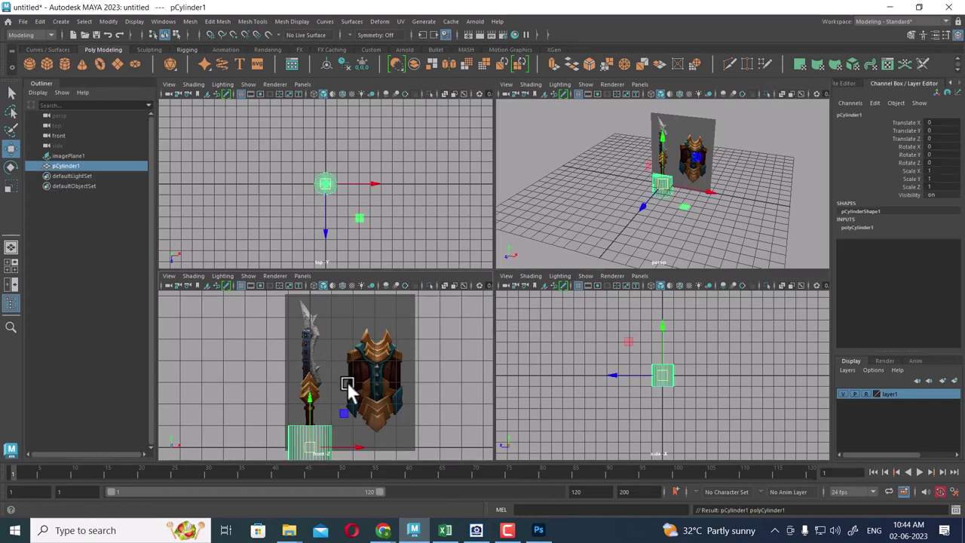
key(space)
key(f)
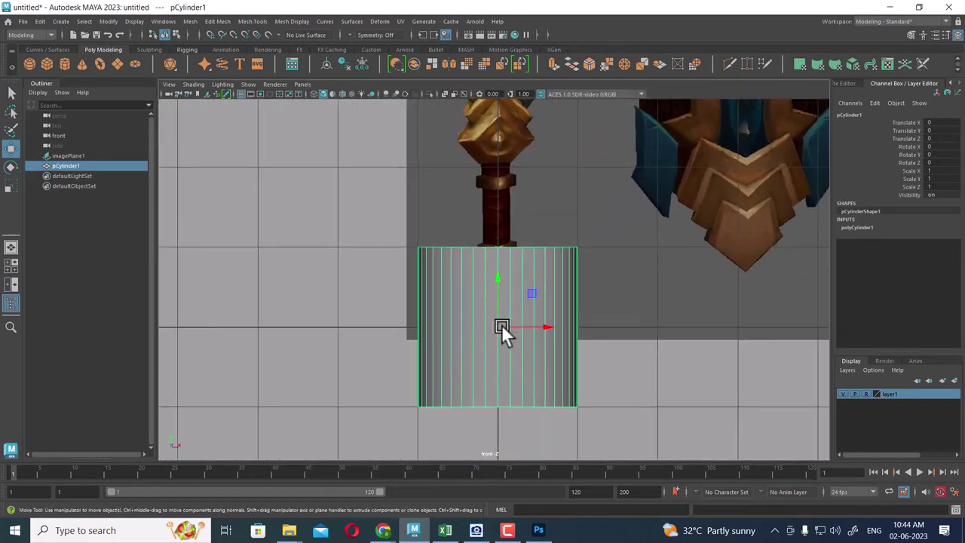
mouse_move(502, 326)
mouse_down()
mouse_move(505, 212)
mouse_move(390, 300)
mouse_up()
Scale the cylinder down to 0.195 and centre it on the grip
key(r)
scroll(623, 345, up, 3)
scroll(613, 209, up, 3)
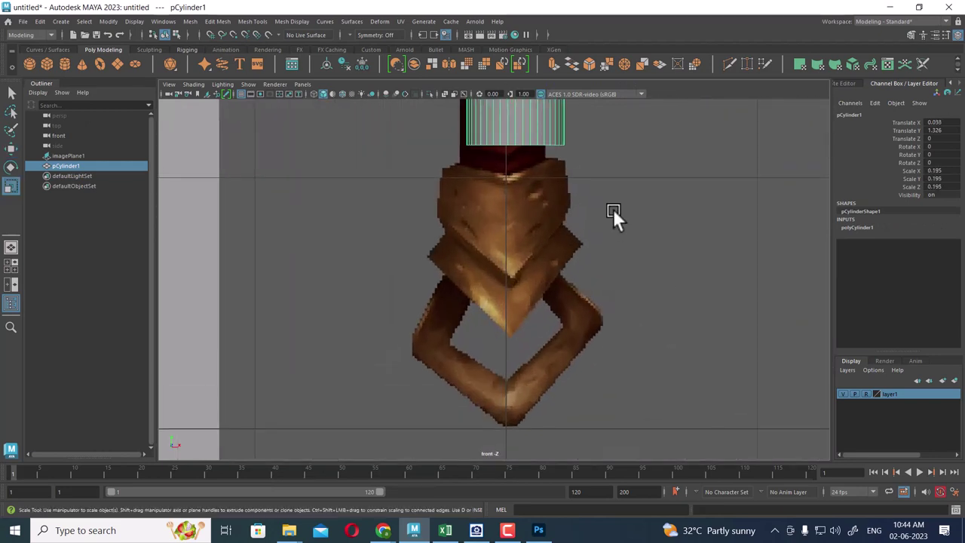
key(f)
key(w)
drag(535, 288, 525, 290)
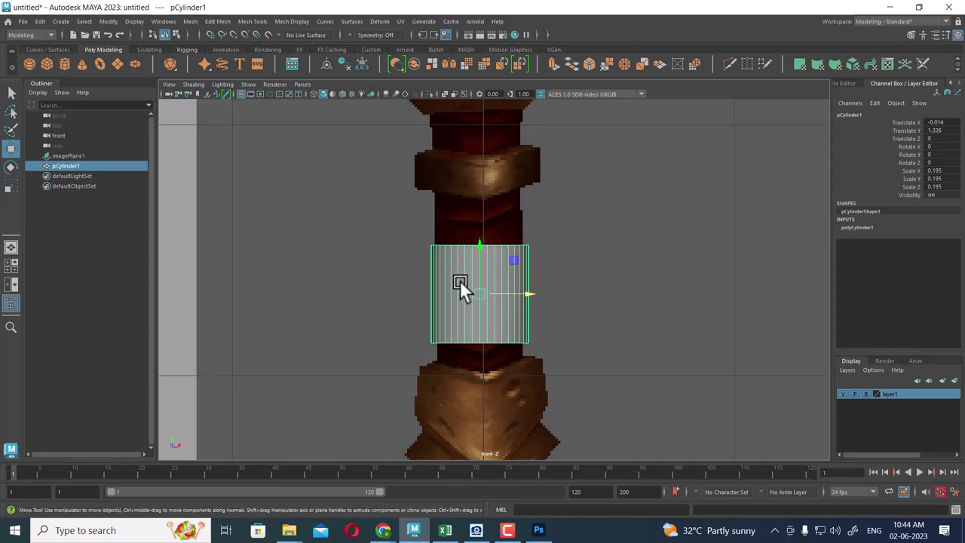
Stretch pCylinder1 to Scale Y 0.511 and move it to X -0.859, Y 1.534, left of the sword
key(r)
drag(475, 253, 490, 176)
key(w)
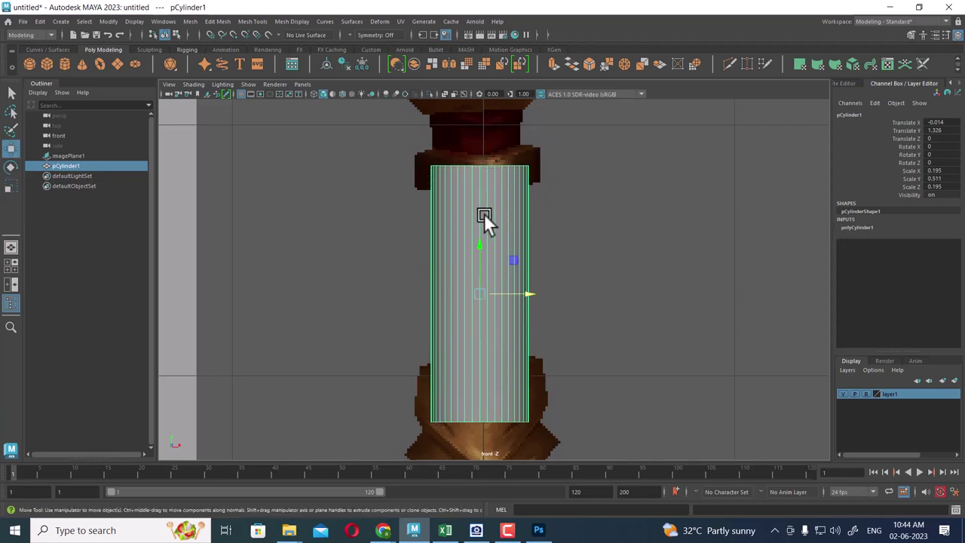
drag(474, 240, 482, 196)
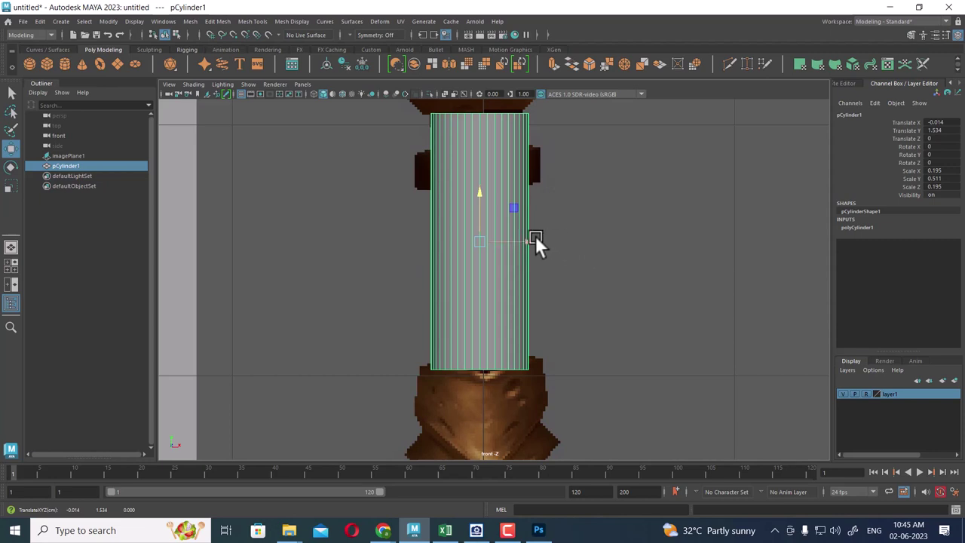
drag(527, 243, 315, 242)
scroll(515, 296, down, 1)
scroll(528, 317, down, 4)
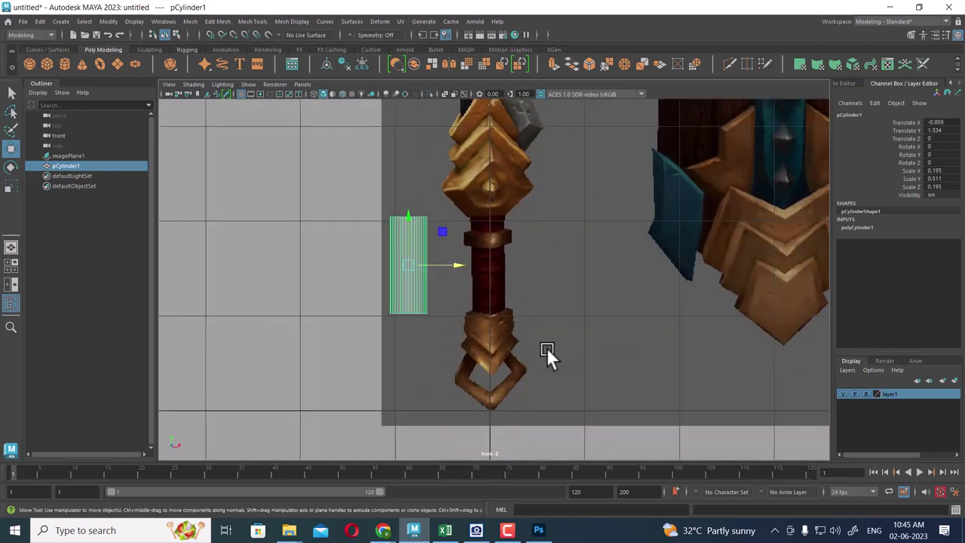
Create a second polygon cylinder with 4 axis subdivisions
click(62, 63)
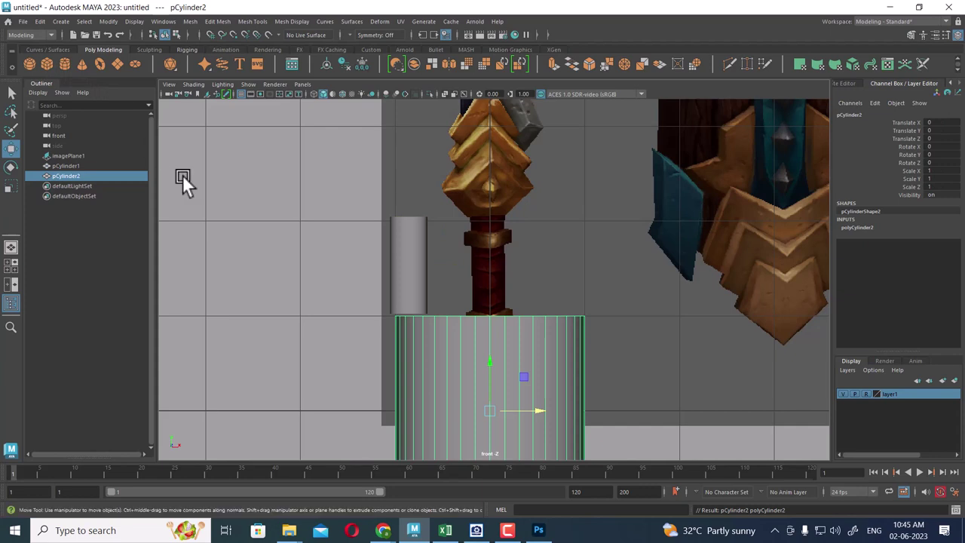
click(866, 227)
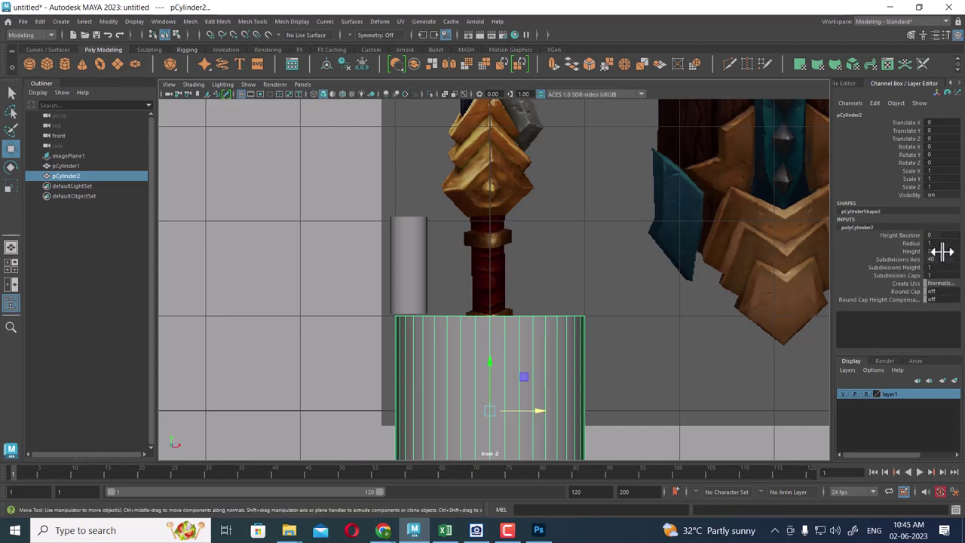
double_click(943, 259)
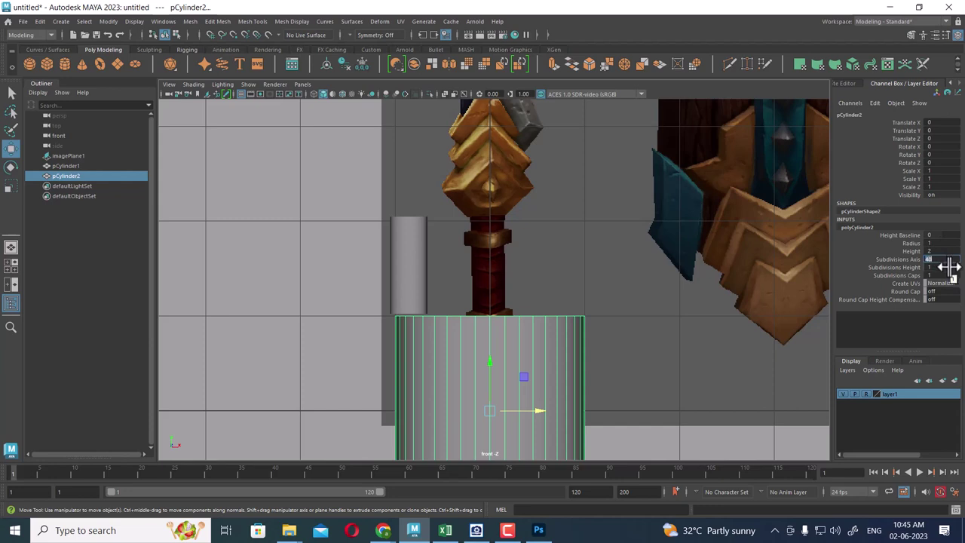
text(4)
key(Return)
Raise the four-sided cylinder to Translate Y 0.906 over the grip and narrow its radius to 0.12
alt+middle_drag(482, 304, 492, 224)
scroll(494, 237, up, 1)
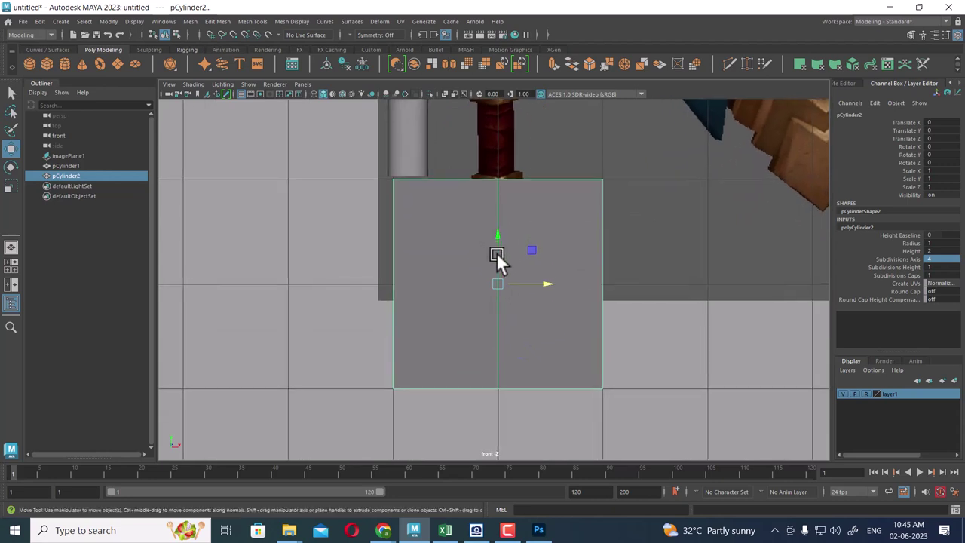
drag(496, 253, 504, 162)
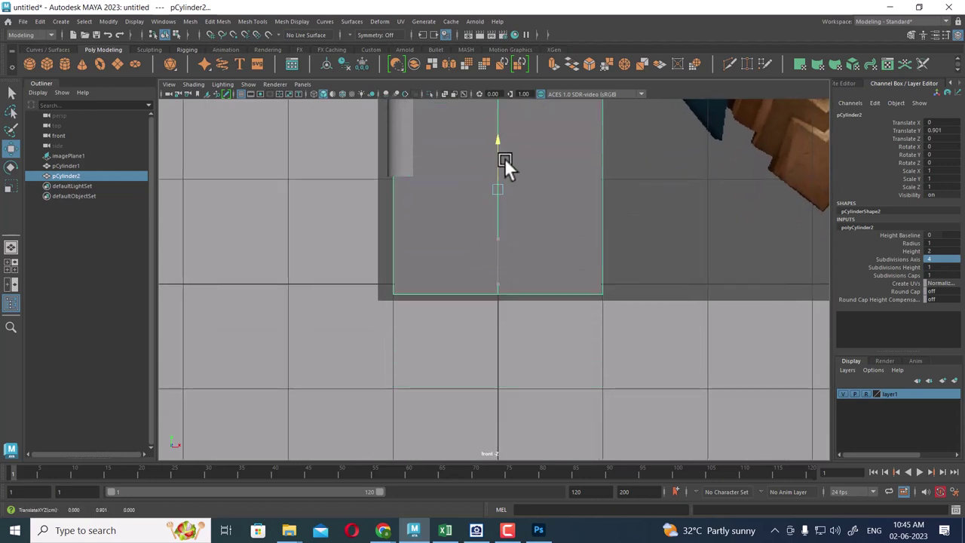
click(911, 243)
middle_drag(744, 254, 696, 263)
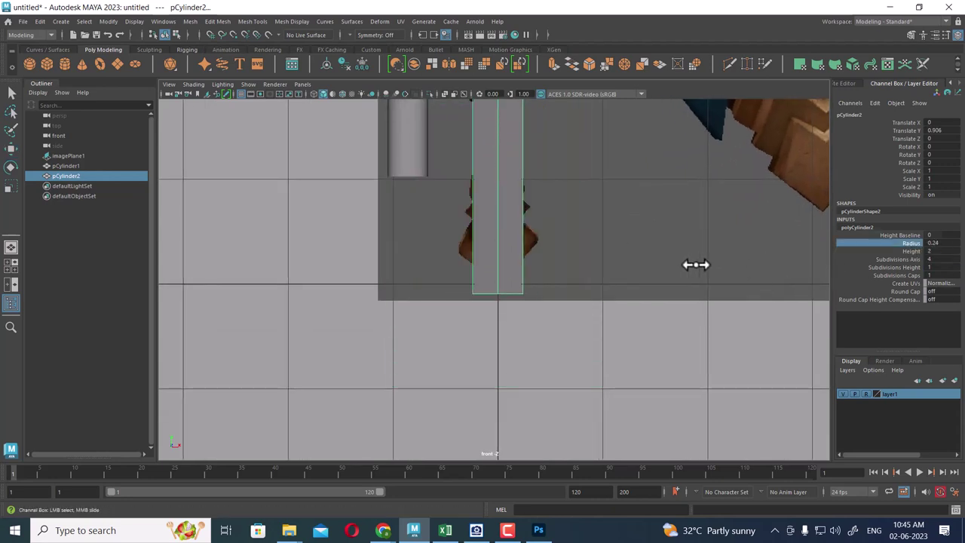
alt+middle_drag(592, 285, 586, 478)
alt+middle_drag(589, 391, 634, 319)
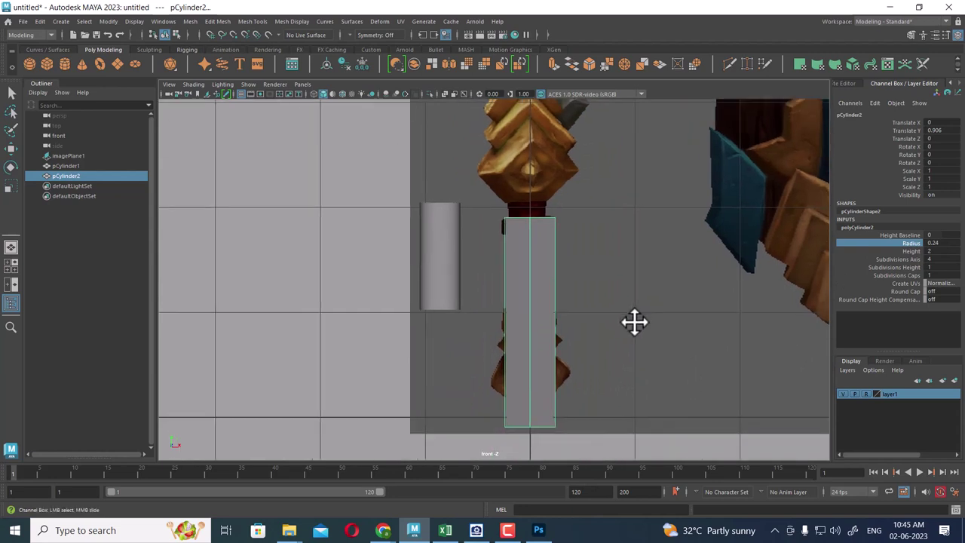
Show wireframe, narrow the box further and centre it on the grip reference
key(4)
middle_drag(725, 337, 713, 339)
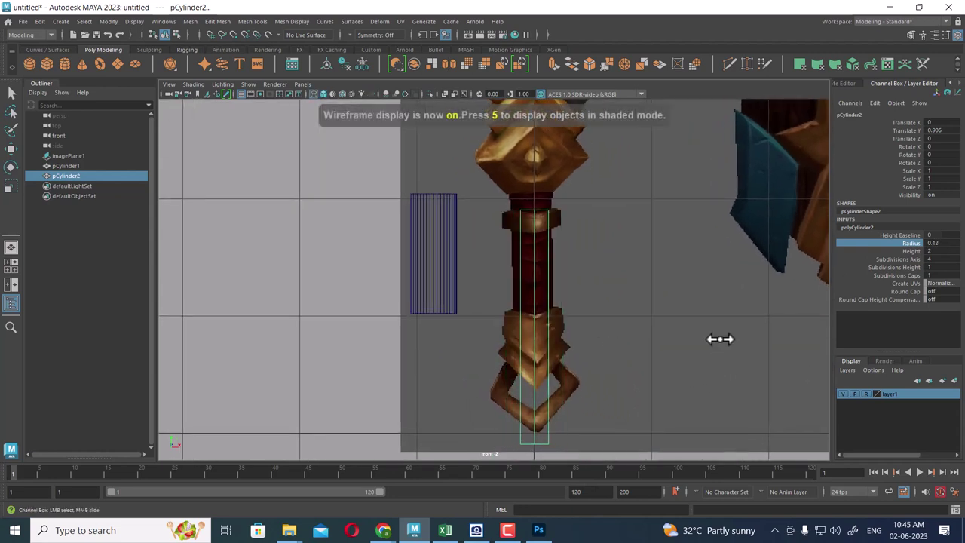
key(w)
scroll(588, 324, up, 1)
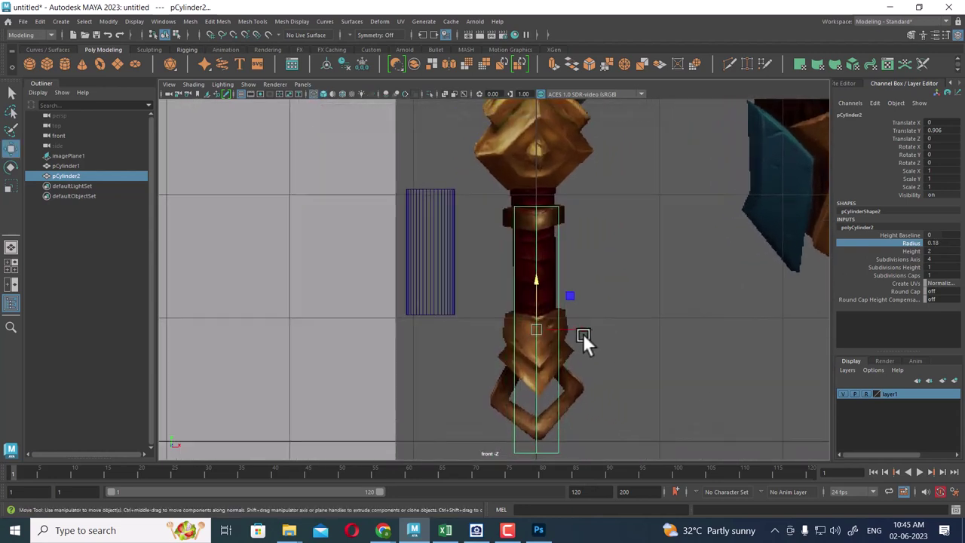
drag(577, 328, 575, 325)
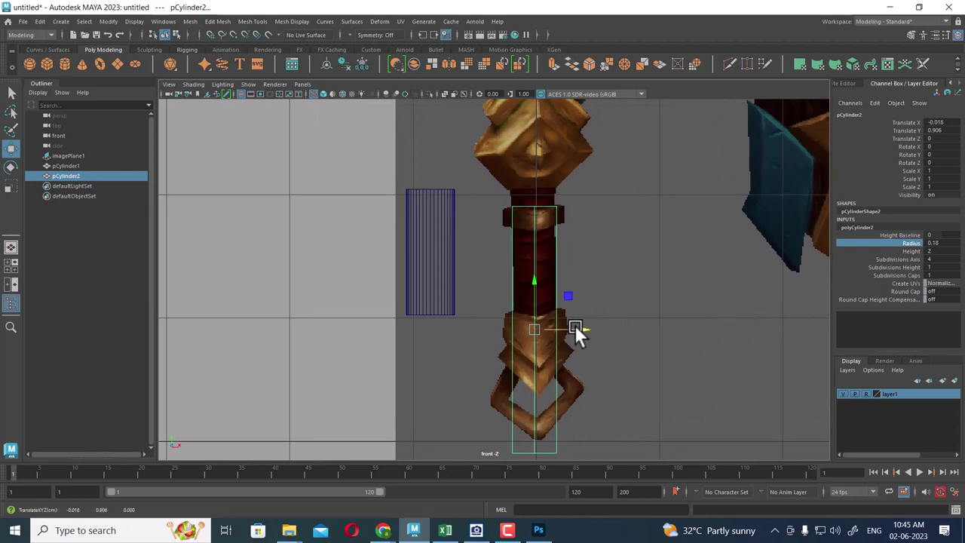
drag(537, 277, 537, 262)
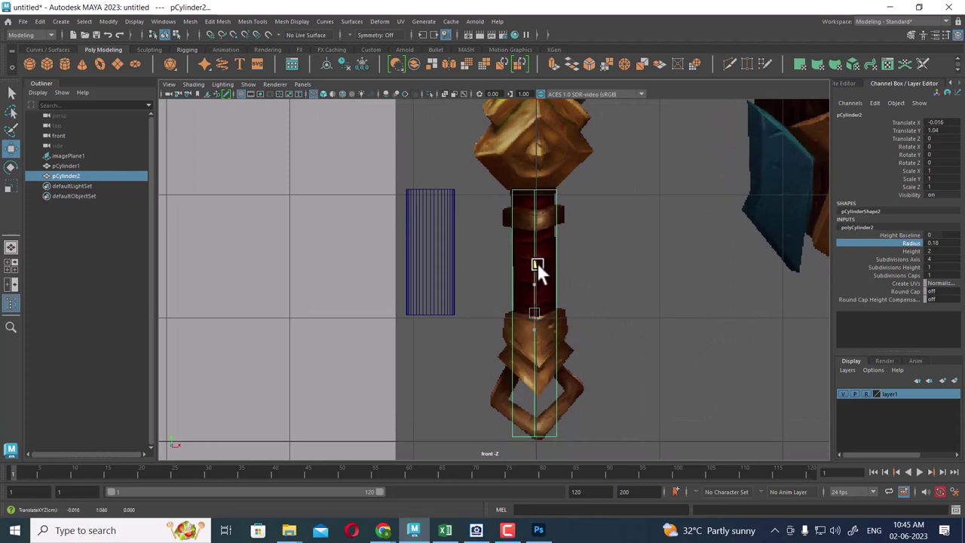
Fit pCylinder2 to the grip: radius 0.18, height 1.02, Translate Y 1.534
click(910, 251)
middle_drag(767, 277, 604, 310)
key(w)
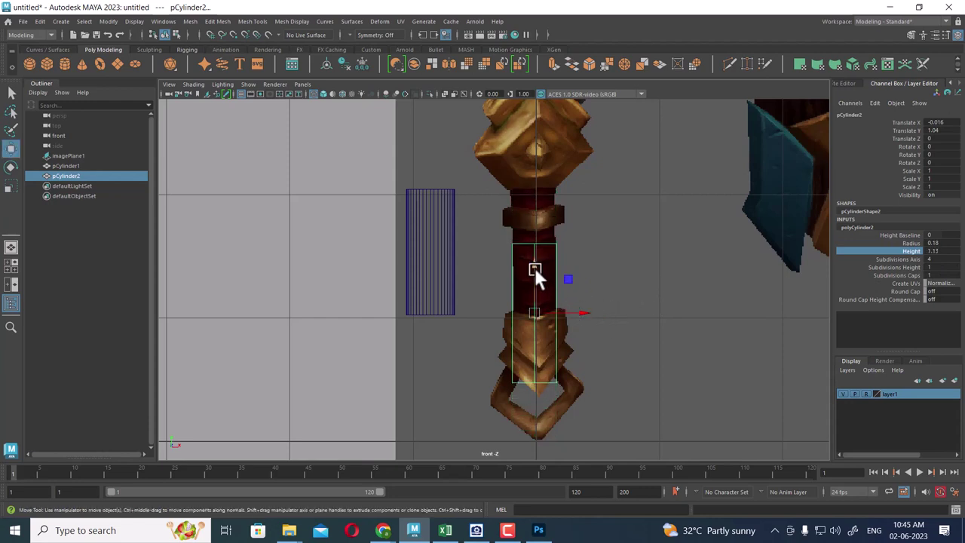
drag(535, 268, 529, 208)
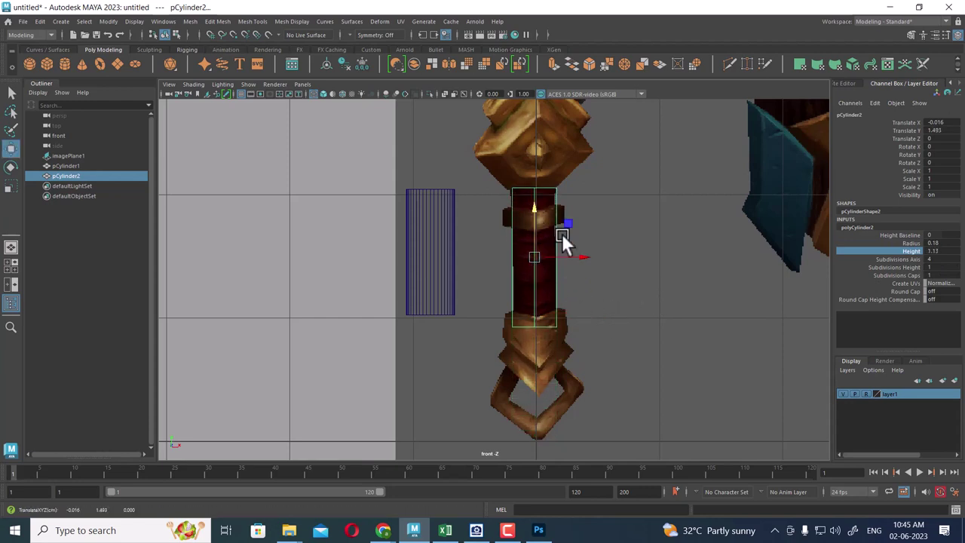
middle_drag(712, 266, 701, 268)
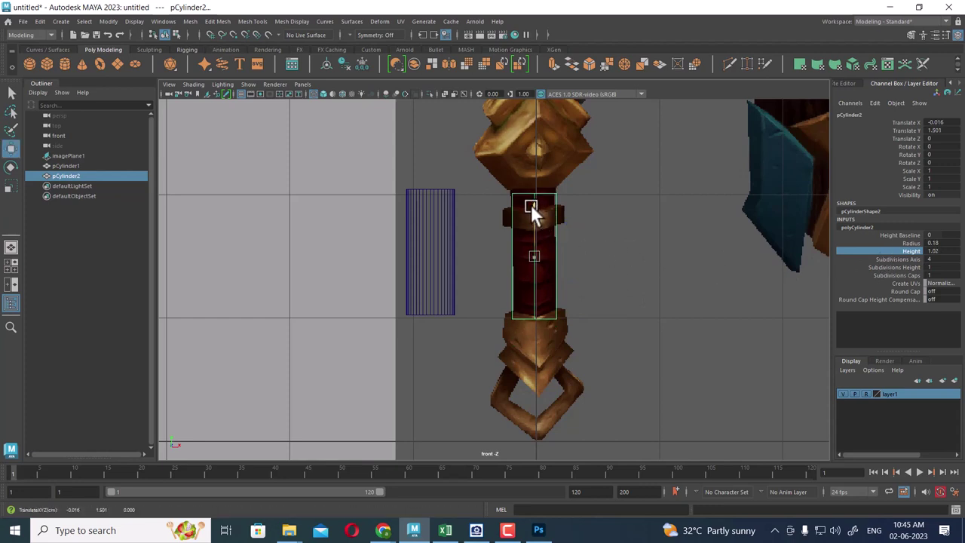
drag(531, 204, 530, 200)
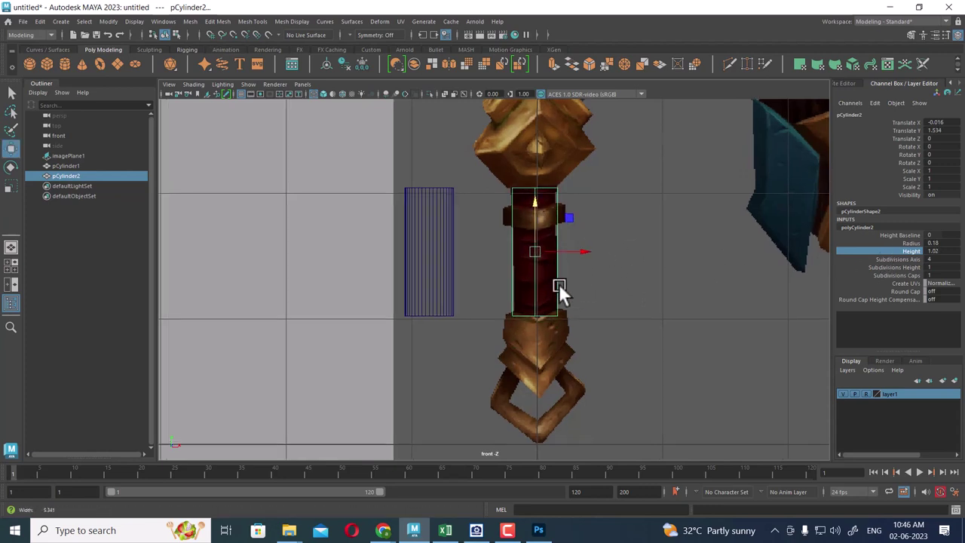
scroll(596, 317, up, 2)
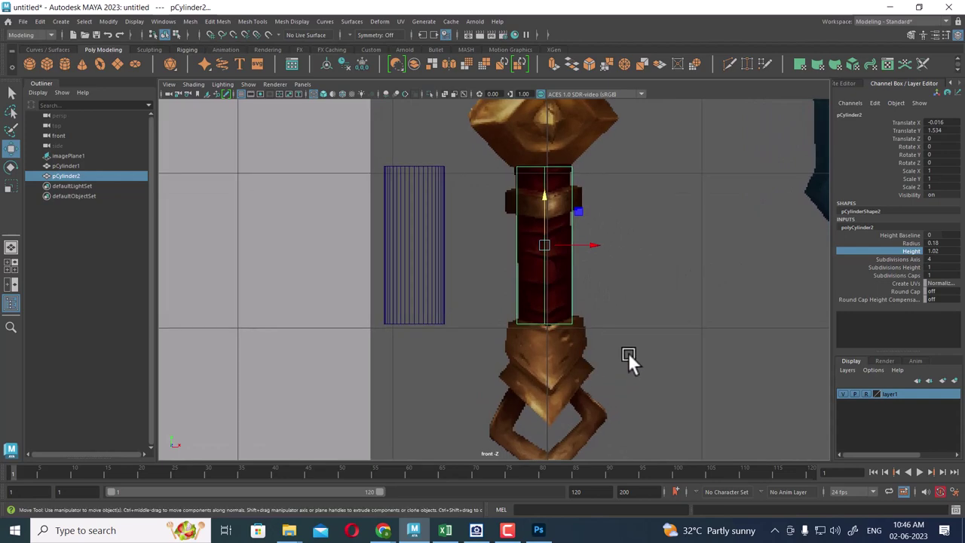
In perspective view, select both cylinders and hide all other objects with Alt+H
key(space)
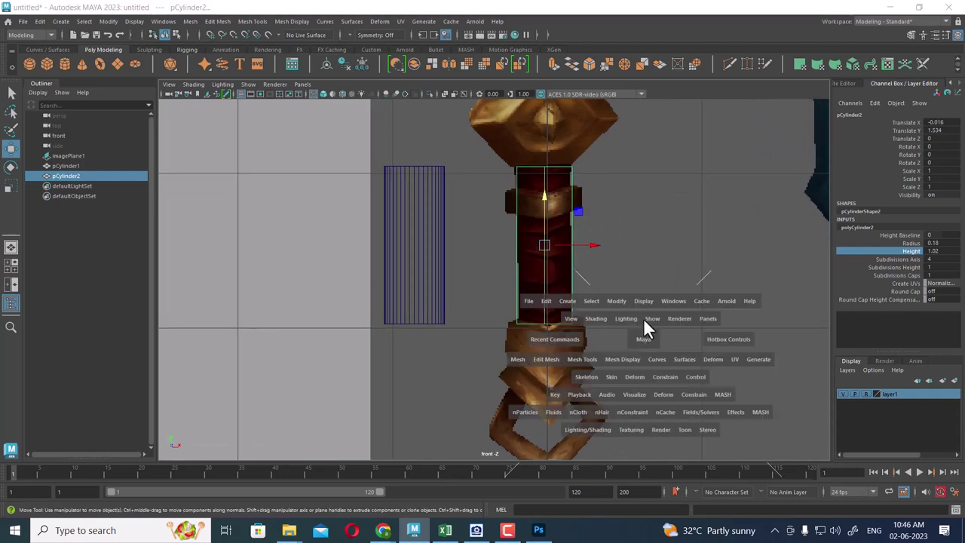
mouse_move(642, 336)
mouse_down()
mouse_move(617, 295)
mouse_move(667, 390)
mouse_up()
mouse_move(666, 390)
alt+right_down()
mouse_move(610, 357)
mouse_move(460, 189)
alt+right_up()
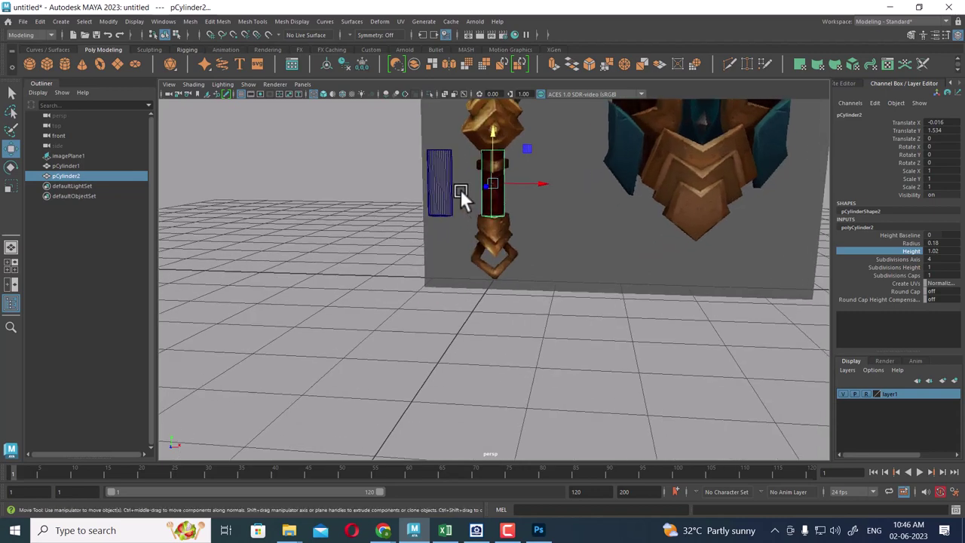
click(453, 189)
click(434, 188)
shift+click(493, 215)
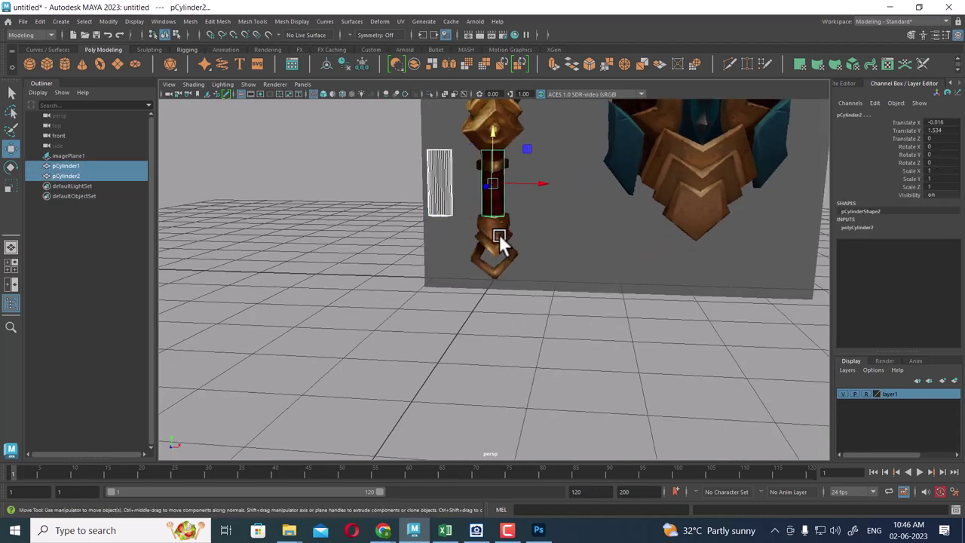
key(alt+h)
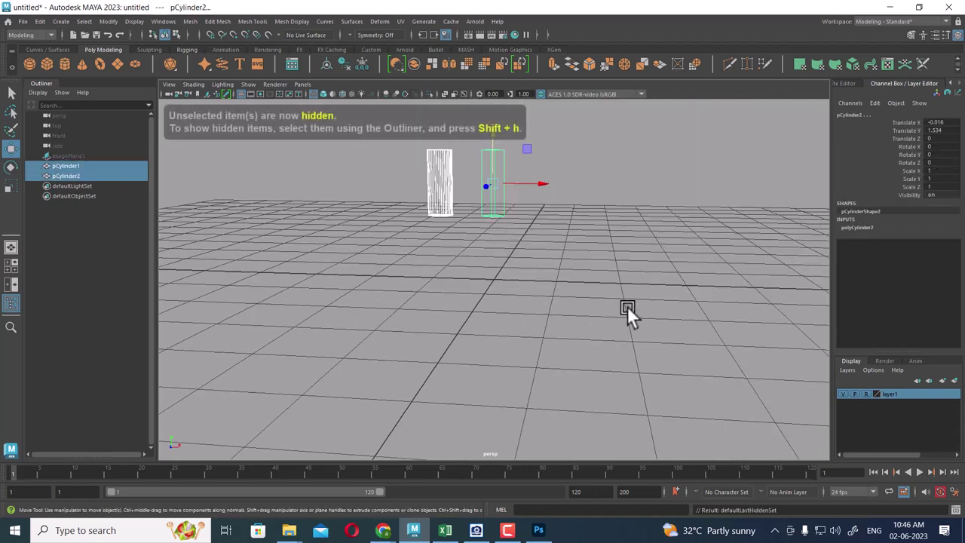
Reselect both cylinders and switch their display from wireframe to shaded
click(621, 295)
alt+right_drag(527, 246, 656, 439)
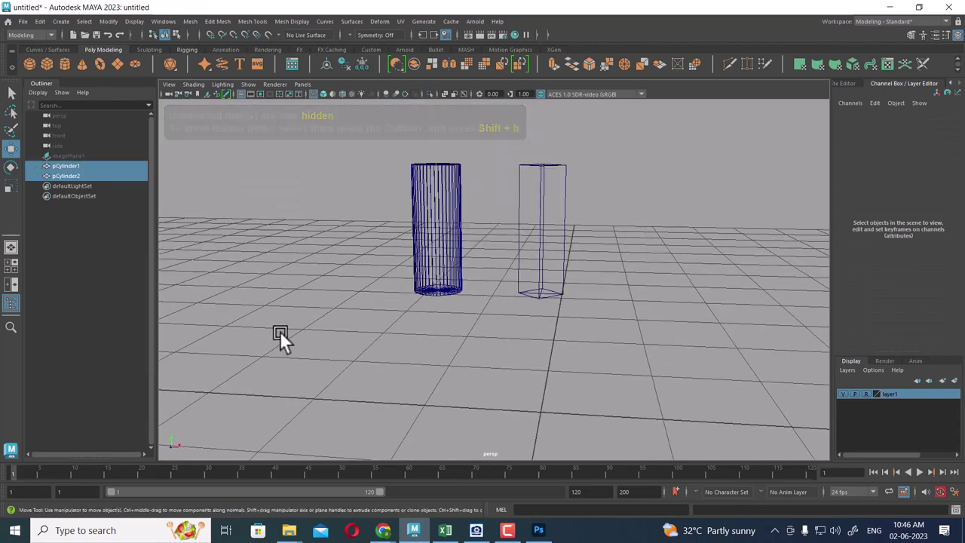
drag(399, 151, 581, 319)
key(4)
key(5)
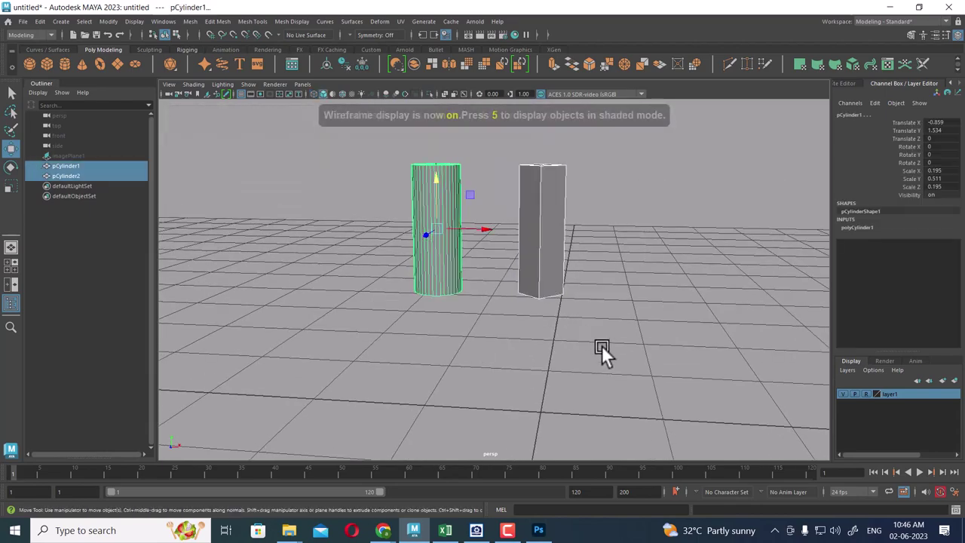
mouse_move(560, 332)
alt+mouse_down()
mouse_move(608, 392)
mouse_move(578, 274)
mouse_move(619, 320)
mouse_move(589, 326)
mouse_move(695, 302)
alt+mouse_up()
key(4)
key(5)
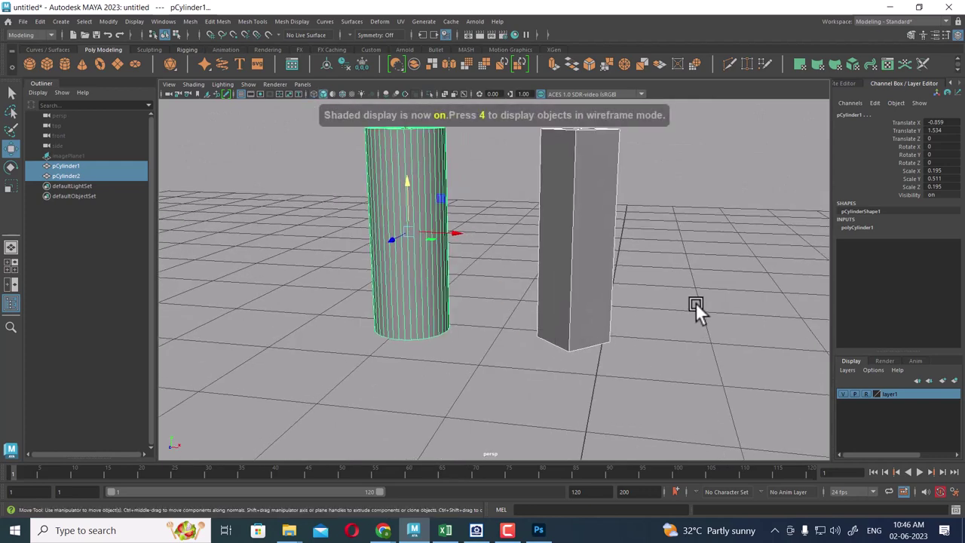
Select pCylinder2 and orbit to inspect the cylinders from above and the side
click(658, 338)
mouse_move(659, 339)
alt+mouse_down()
mouse_move(624, 311)
mouse_move(632, 341)
mouse_move(608, 236)
alt+mouse_up()
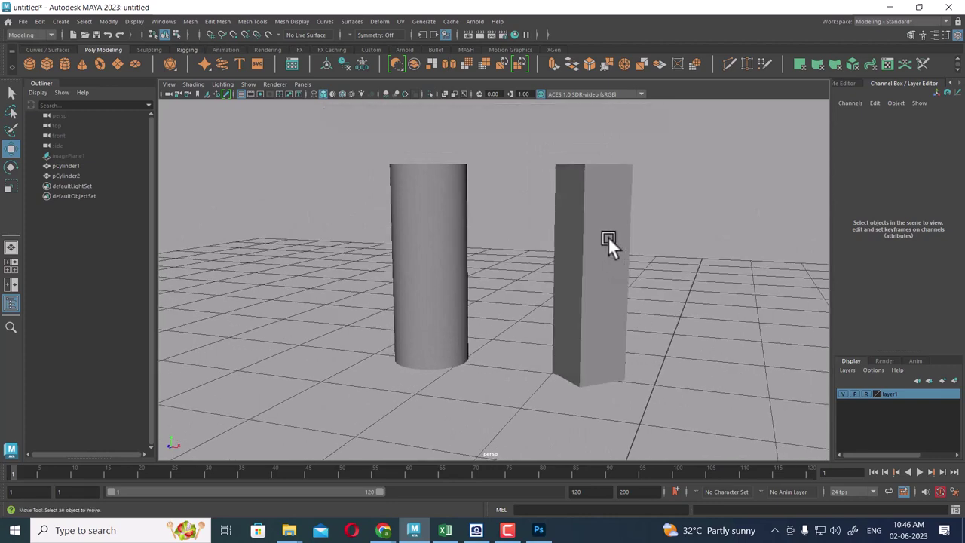
click(580, 337)
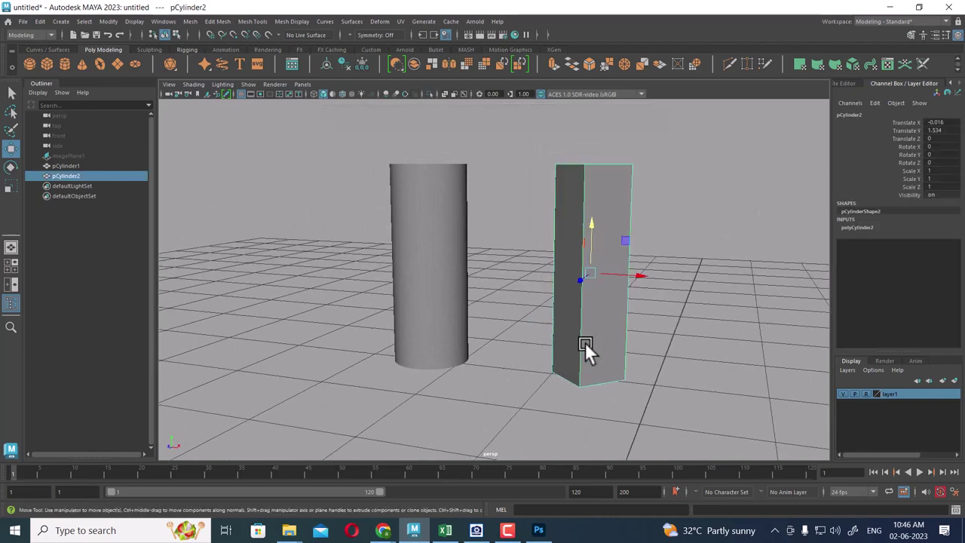
mouse_move(576, 276)
alt+mouse_down()
mouse_move(646, 290)
mouse_move(646, 301)
alt+mouse_up()
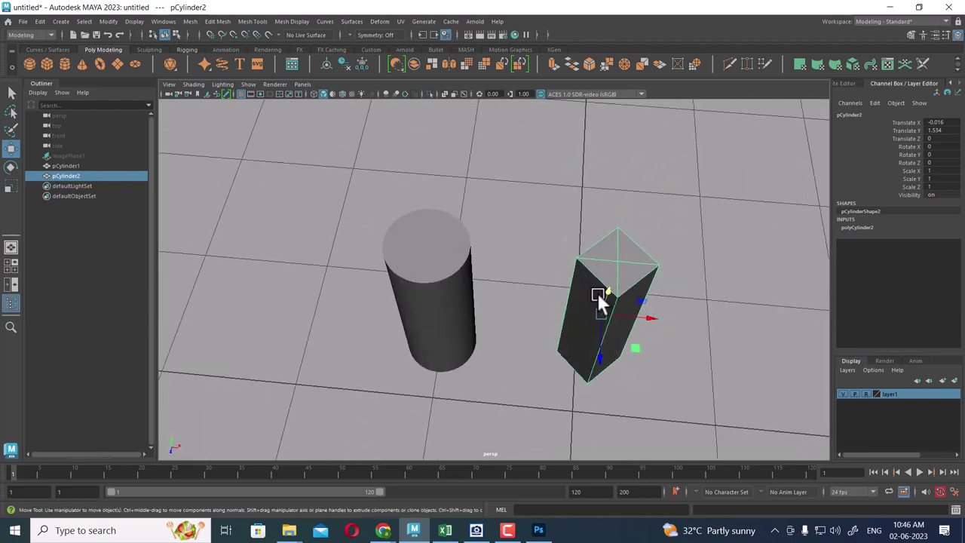
mouse_move(644, 307)
alt+mouse_down()
mouse_move(648, 354)
mouse_move(589, 356)
alt+mouse_up()
Duplicate pCylinder2 as pCylinder3 and move the copy right along X
click(590, 356)
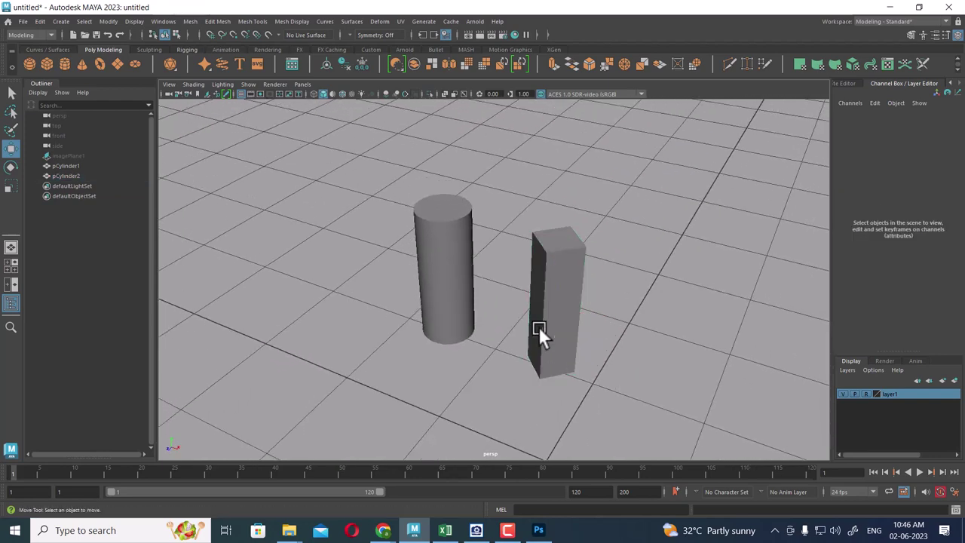
click(540, 327)
key(ctrl+d)
drag(600, 320, 723, 346)
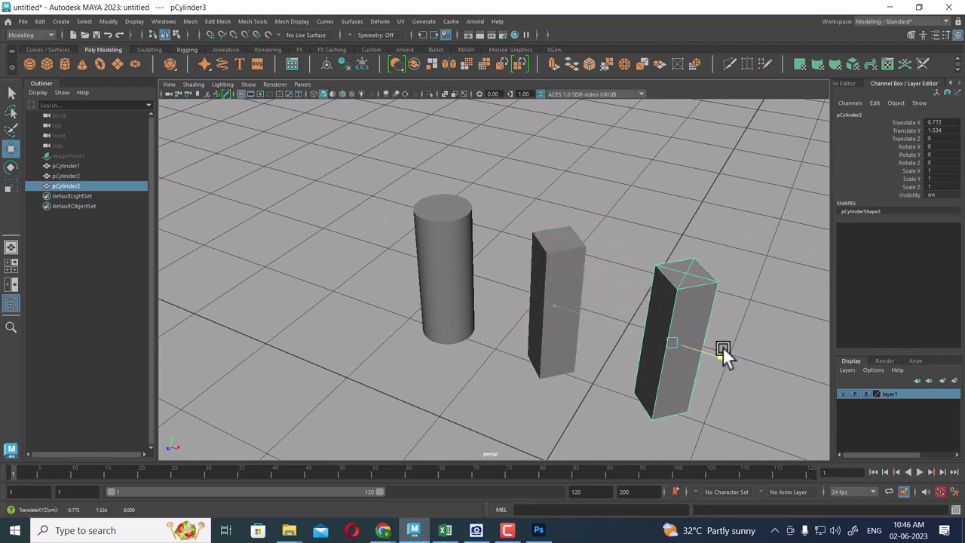
In top view, select the faces in the upper half of pCylinder2's diamond
click(573, 272)
drag(662, 231, 425, 259)
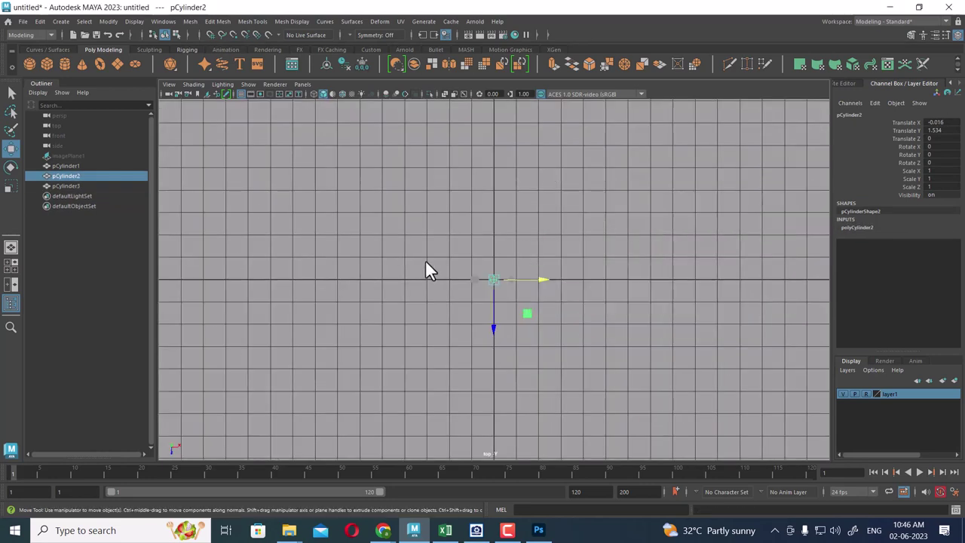
key(f)
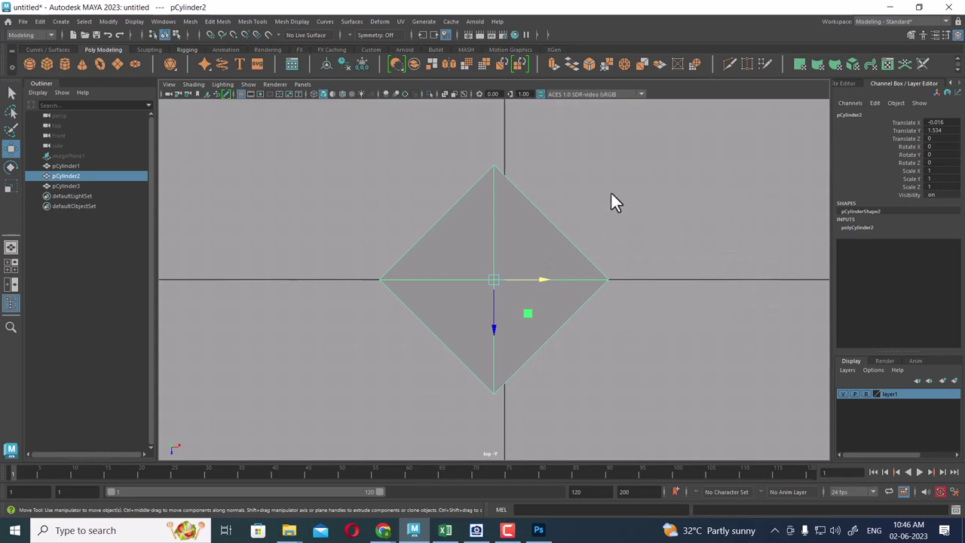
right_click(614, 179)
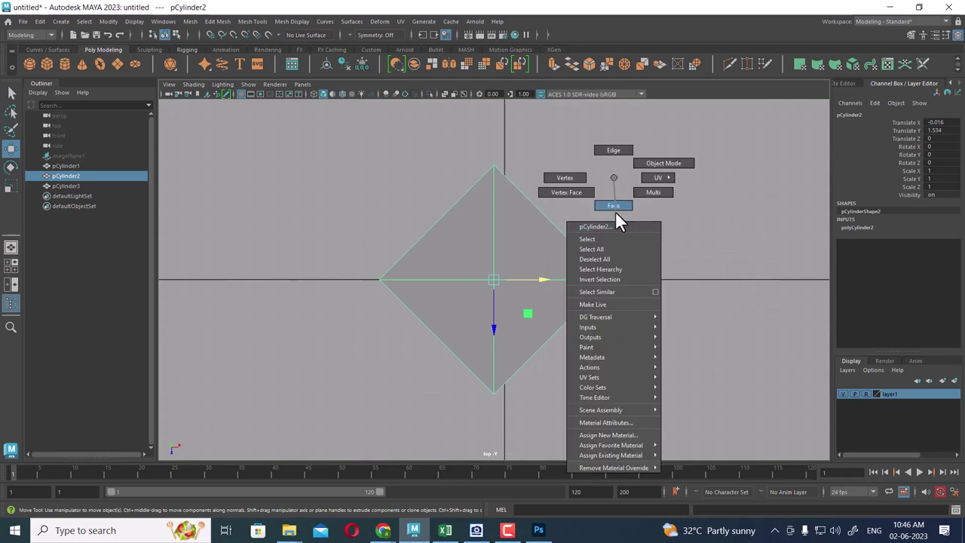
click(615, 211)
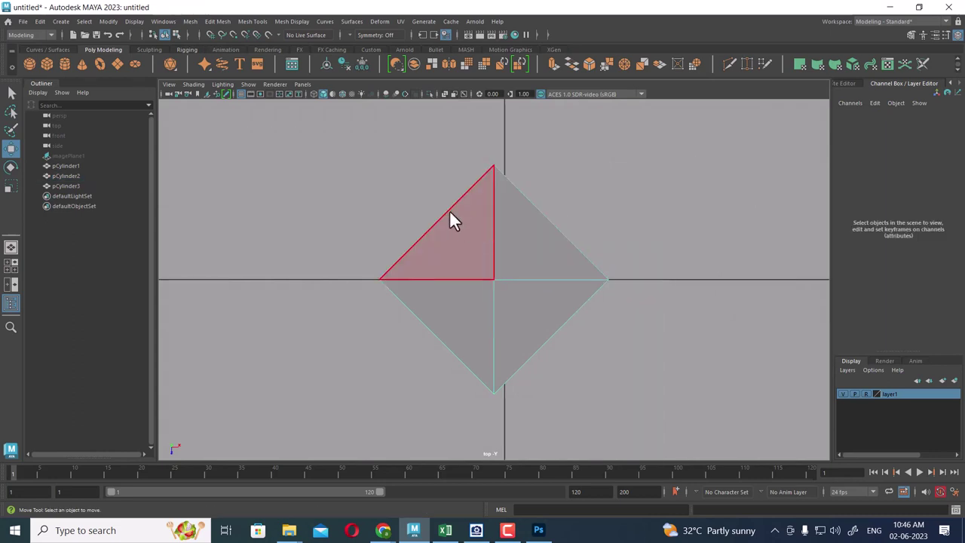
drag(350, 142, 634, 246)
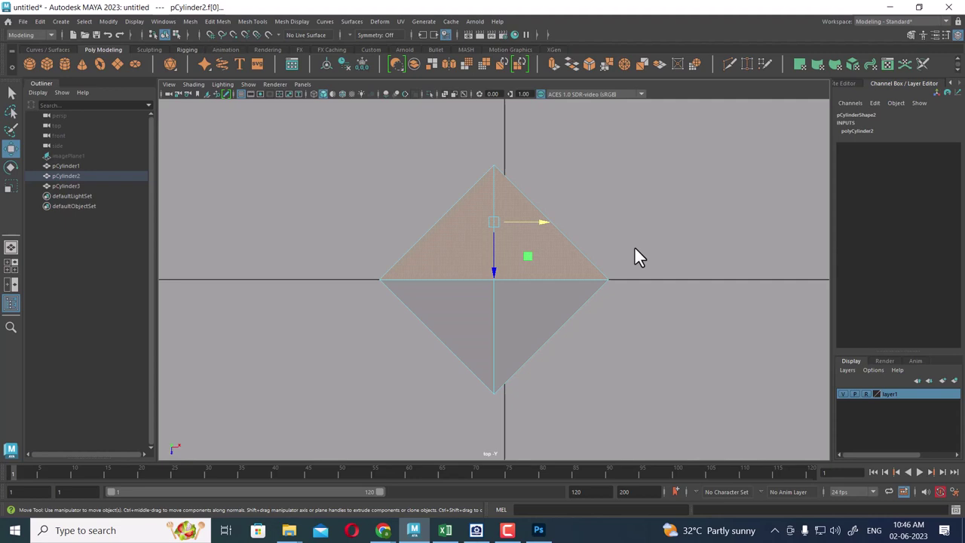
scroll(558, 309, up, 1)
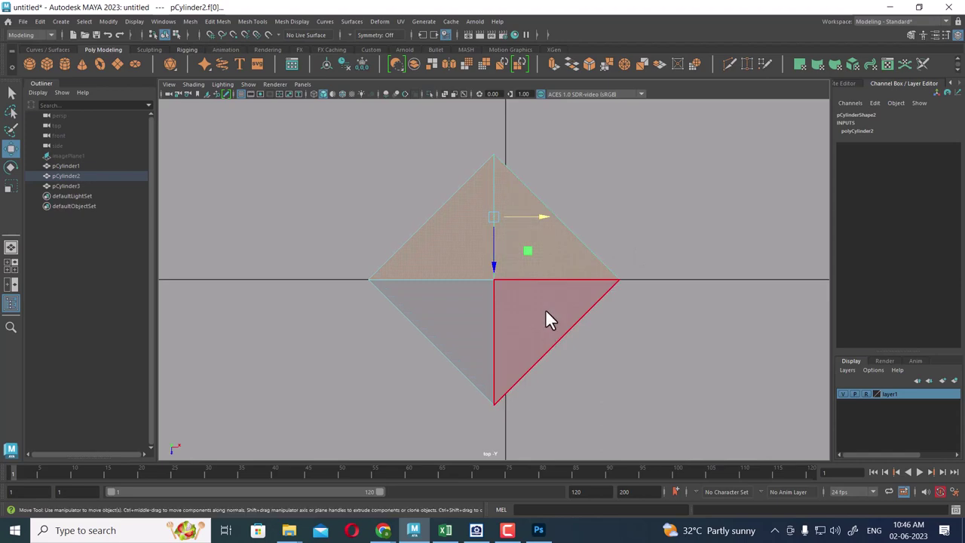
mouse_move(547, 296)
alt+mouse_down()
mouse_move(560, 168)
mouse_move(620, 205)
mouse_move(749, 221)
mouse_move(756, 231)
alt+mouse_up()
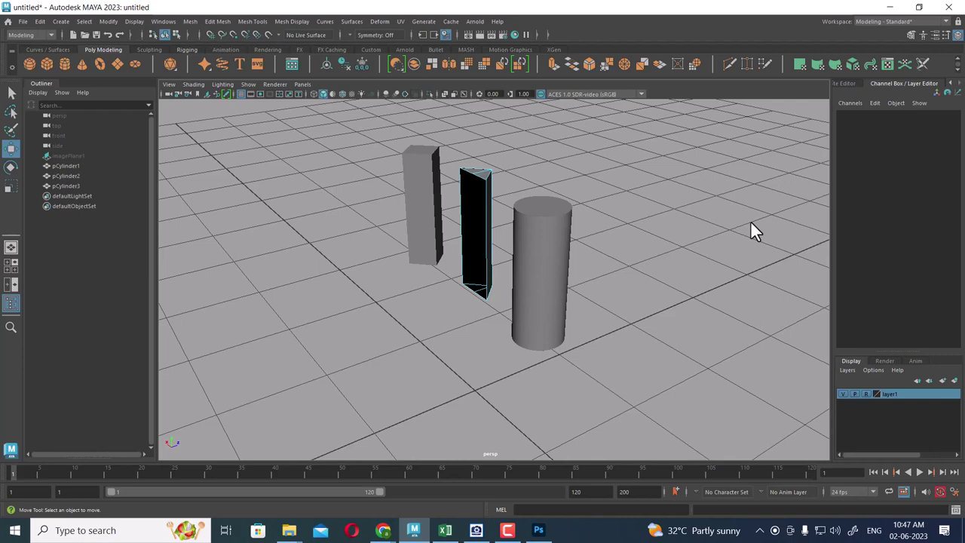
click(476, 534)
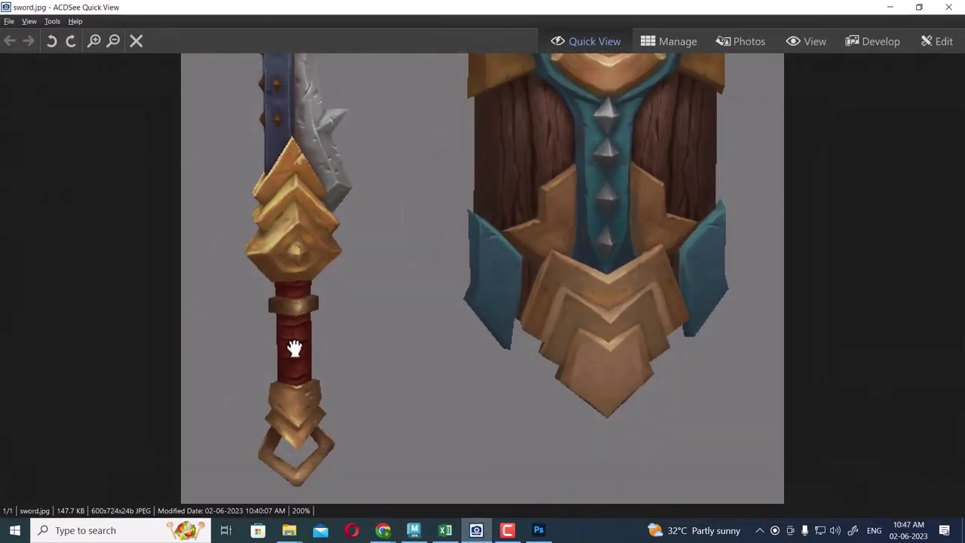
scroll(294, 348, up, 3)
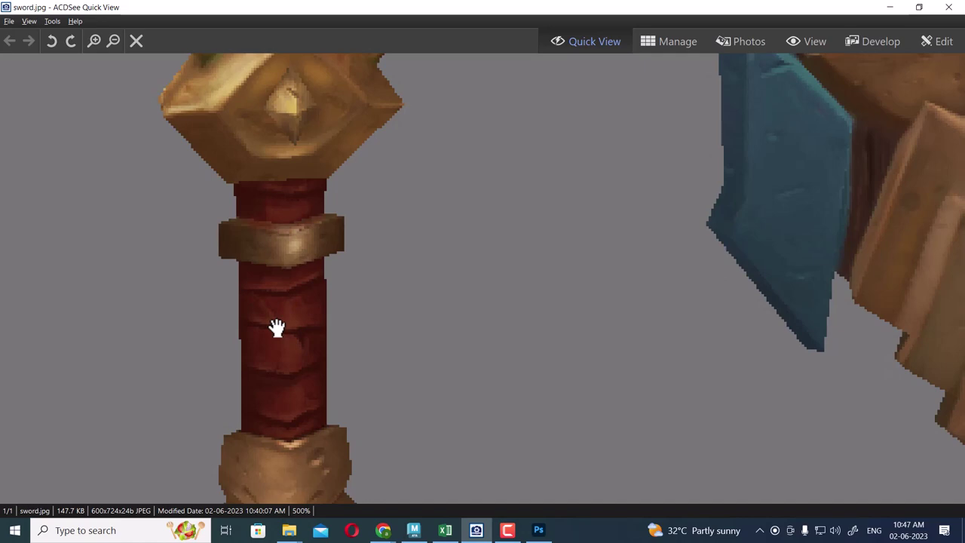
Soften the edges of the middle prism pCylinder2
click(890, 8)
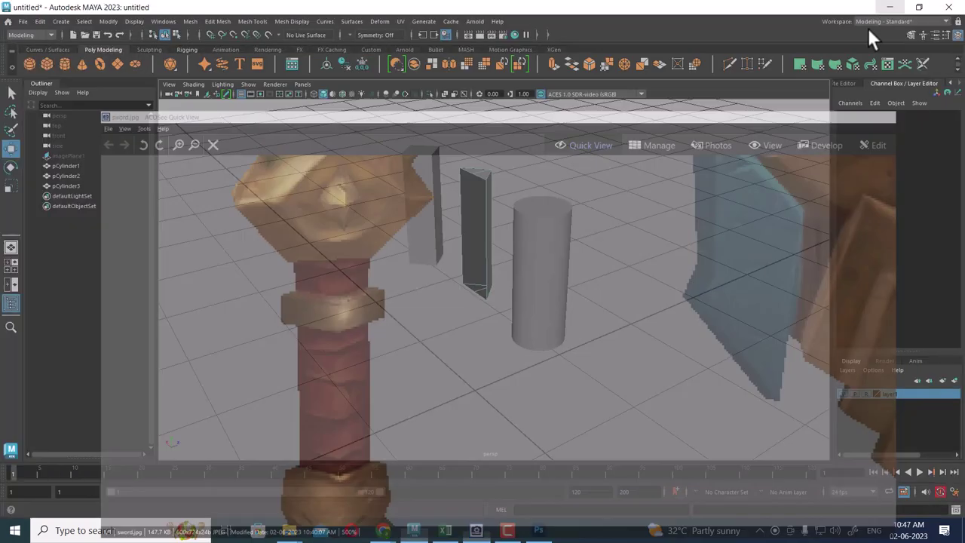
alt+drag(542, 315, 322, 292)
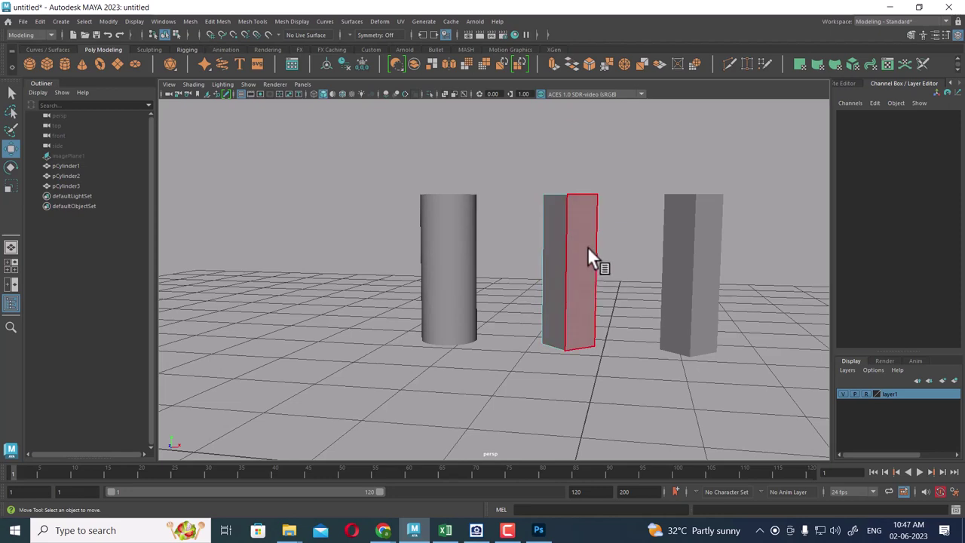
right_drag(587, 246, 588, 151)
click(567, 279)
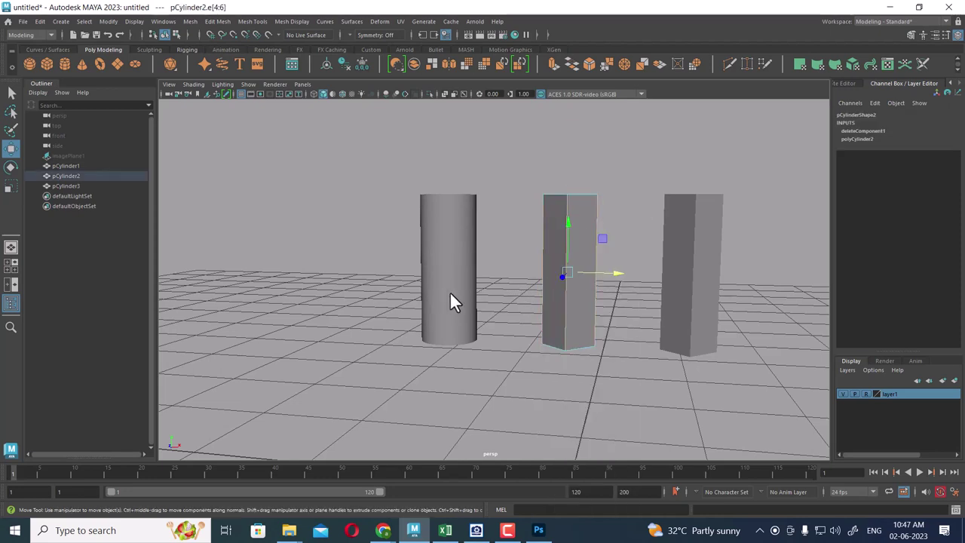
shift+right_click(540, 246)
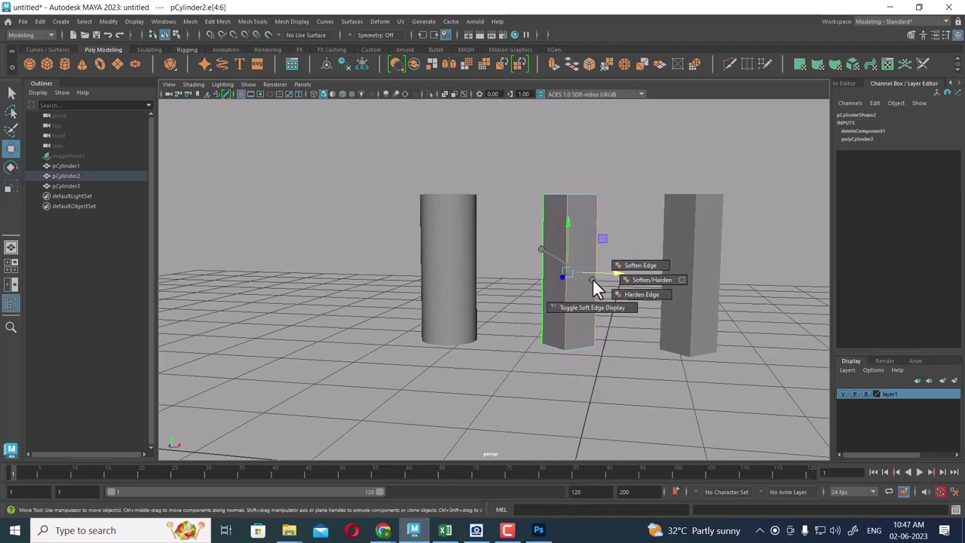
click(653, 263)
right_drag(577, 216, 625, 198)
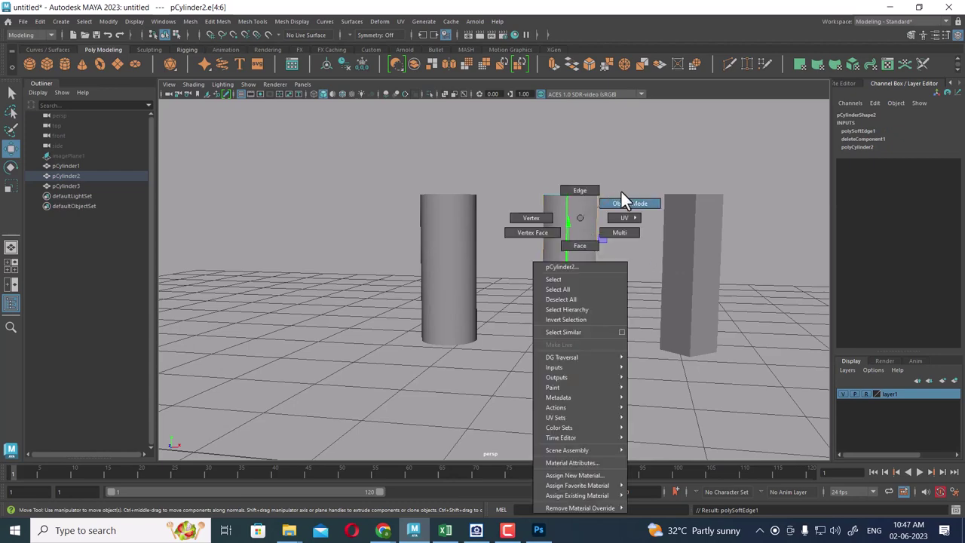
Select all three cylinders and bring up the Assign New Material list
mouse_move(651, 432)
alt+mouse_down()
mouse_move(661, 416)
mouse_move(593, 408)
alt+mouse_up()
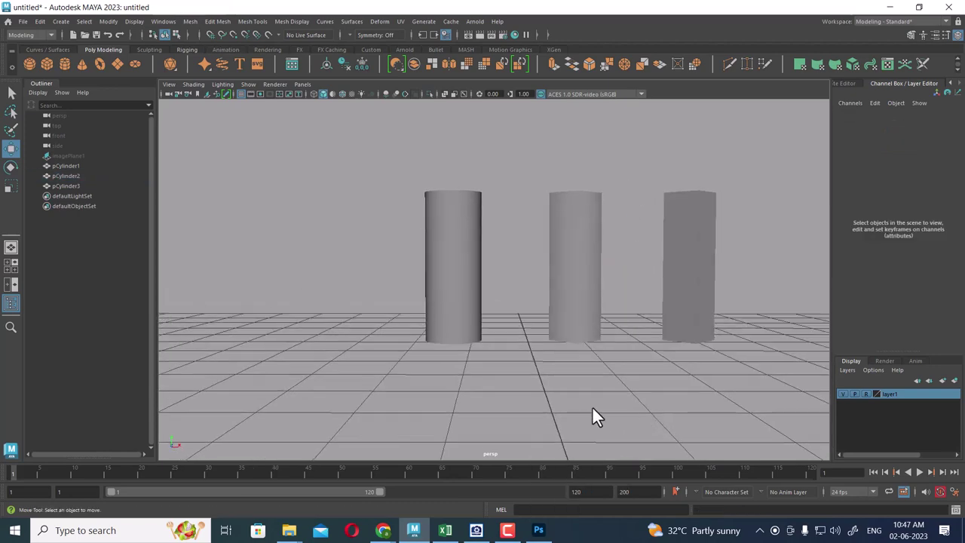
alt+drag(627, 356, 489, 335)
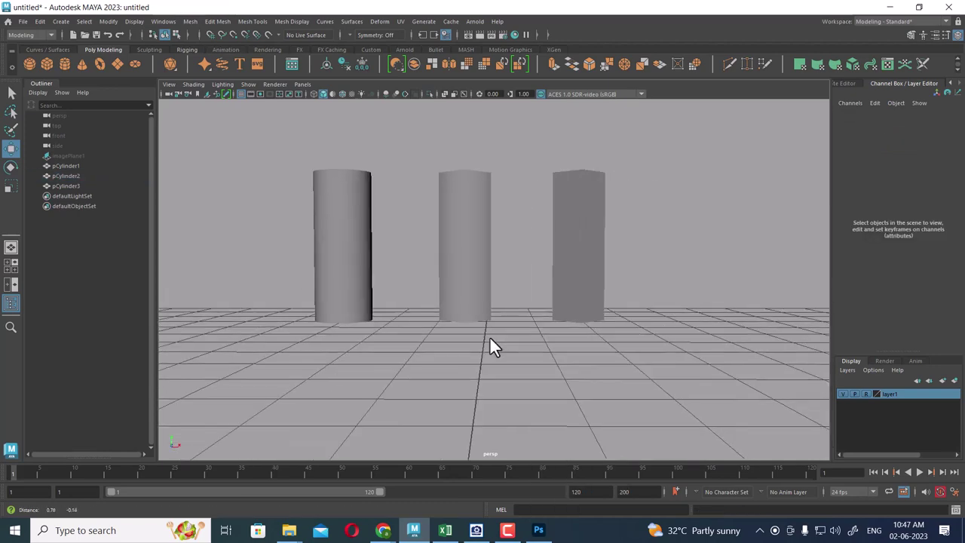
click(571, 286)
click(641, 390)
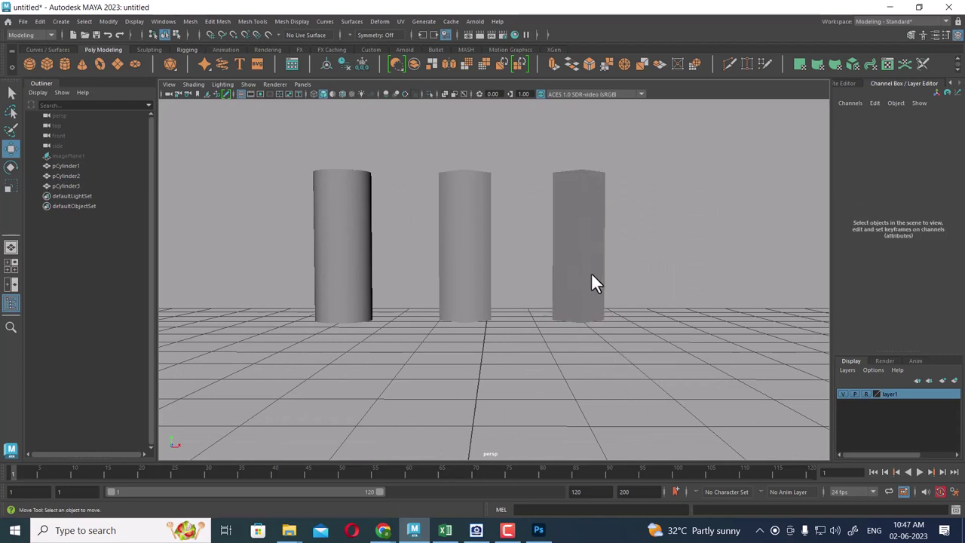
drag(668, 240, 289, 242)
right_drag(341, 211, 393, 468)
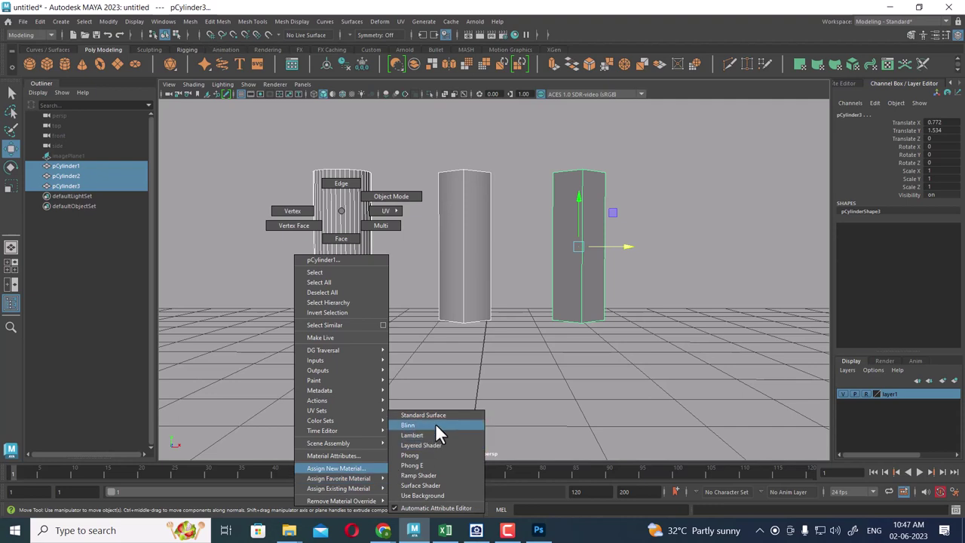
Assign a new Blinn material, then duplicate pCylinder3 as pCylinder4 to the right
click(435, 424)
click(593, 375)
scroll(461, 355, up, 3)
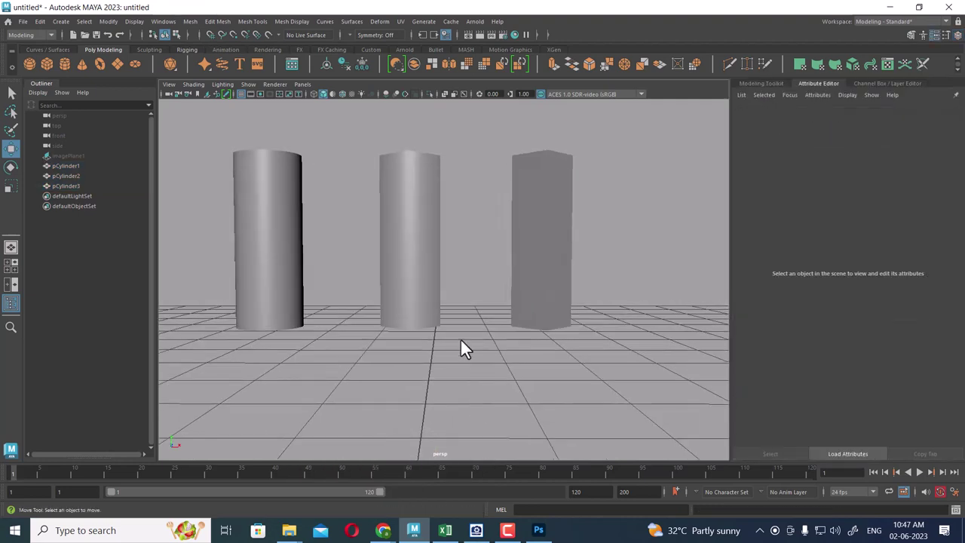
click(552, 253)
alt+drag(578, 309, 564, 312)
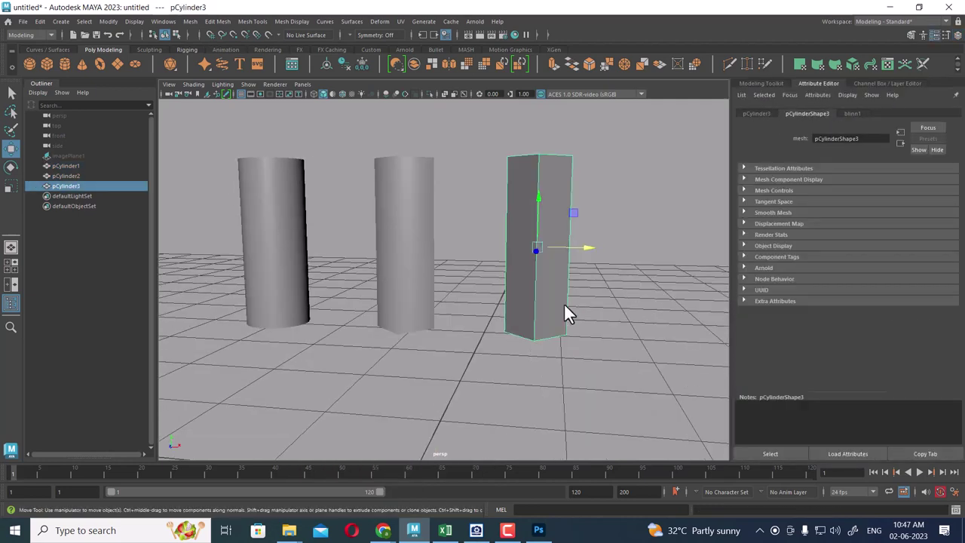
key(ctrl+d)
drag(592, 254, 721, 266)
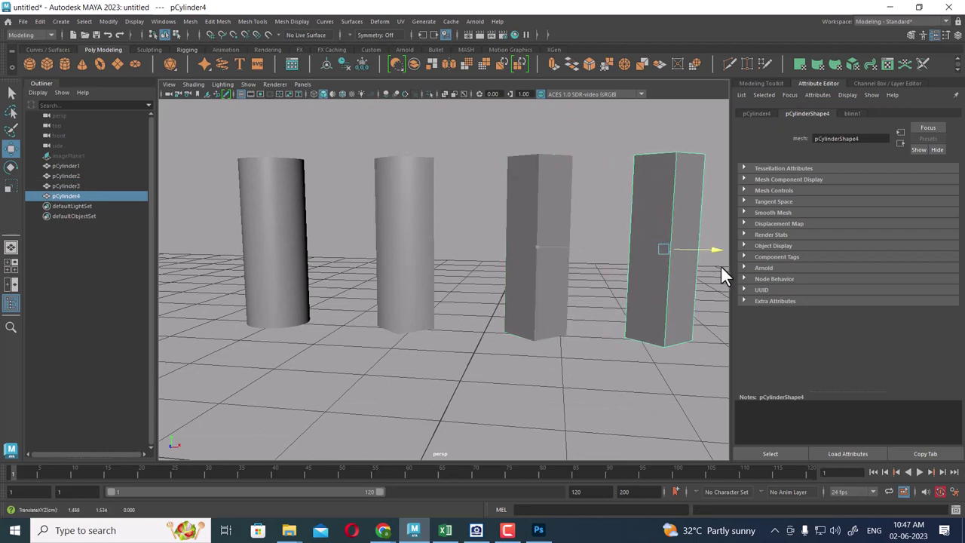
Soften all edges of the third prism pCylinder3
click(552, 234)
right_click(550, 208)
click(549, 179)
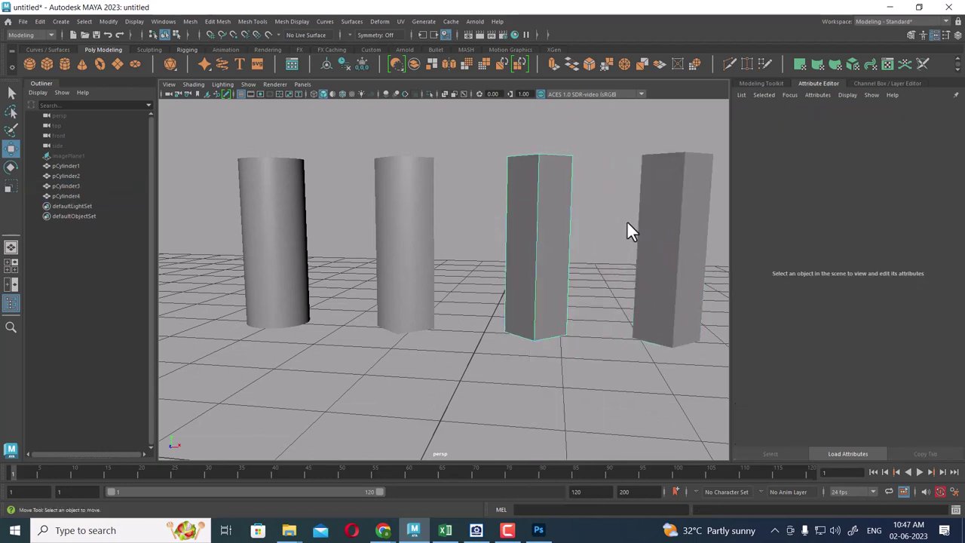
drag(619, 215, 471, 244)
shift+right_click(475, 208)
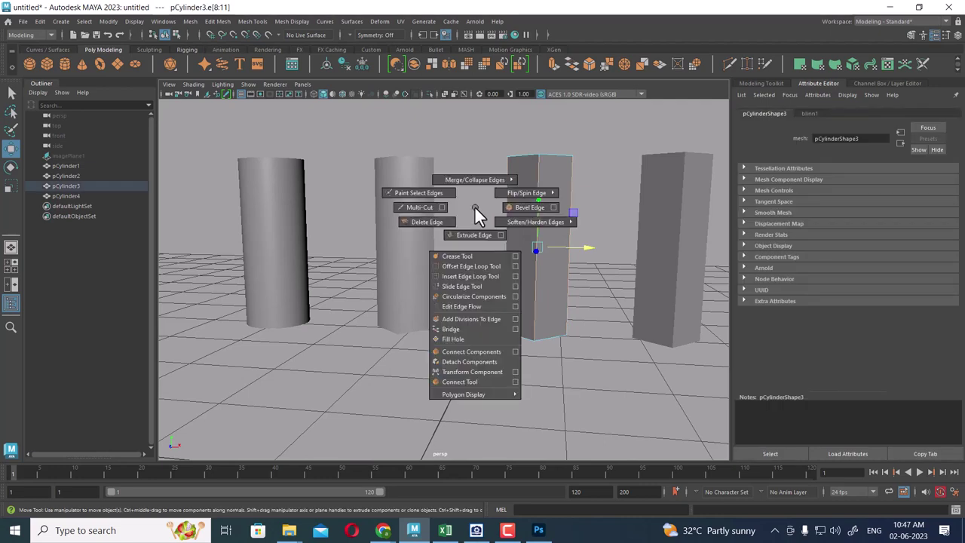
mouse_move(507, 228)
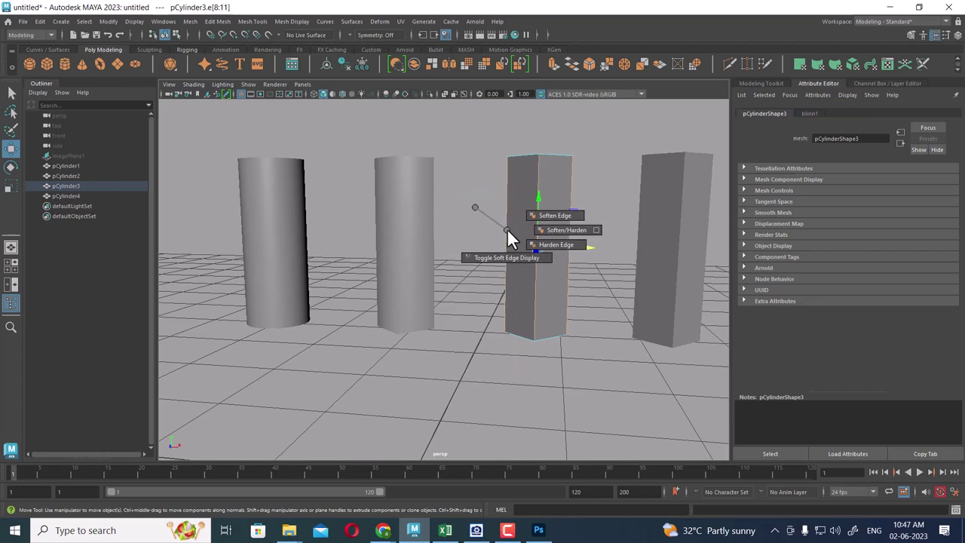
click(544, 215)
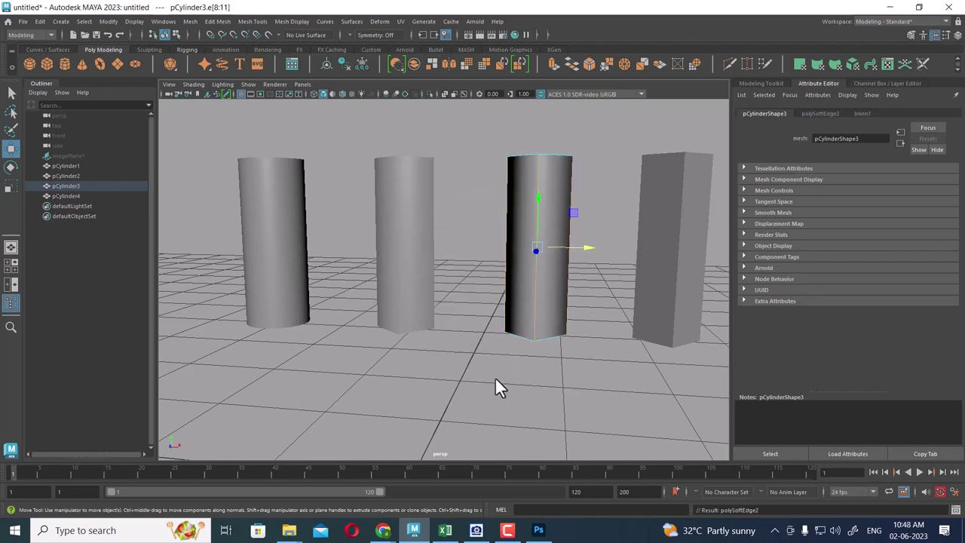
right_drag(539, 188, 615, 142)
click(579, 361)
mouse_move(579, 360)
alt+mouse_down()
mouse_move(529, 346)
mouse_move(521, 370)
mouse_move(512, 361)
alt+mouse_up()
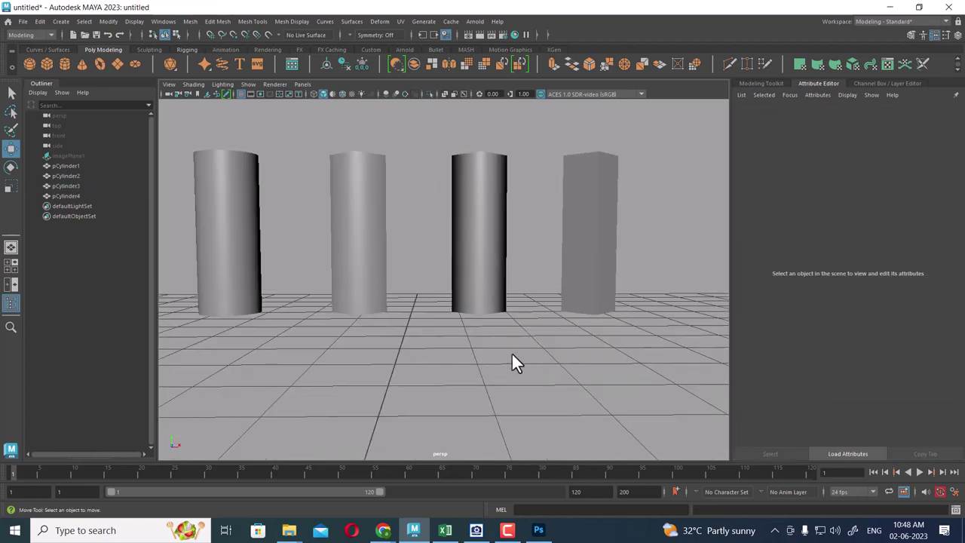
Harden all edges of the fourth prism pCylinder4 for faceted shading
click(592, 276)
alt+drag(601, 312, 594, 282)
right_drag(666, 179, 669, 122)
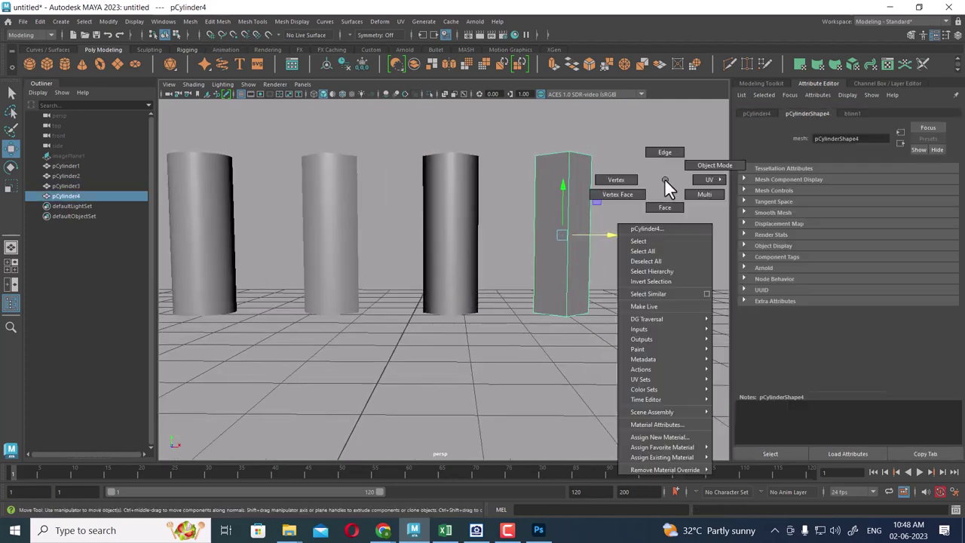
drag(638, 208, 506, 248)
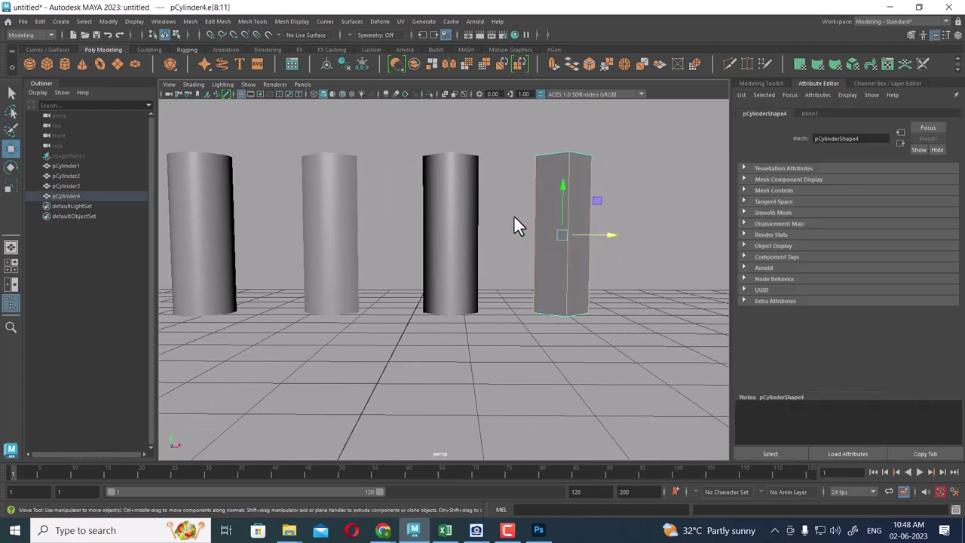
shift+right_click(514, 216)
click(566, 232)
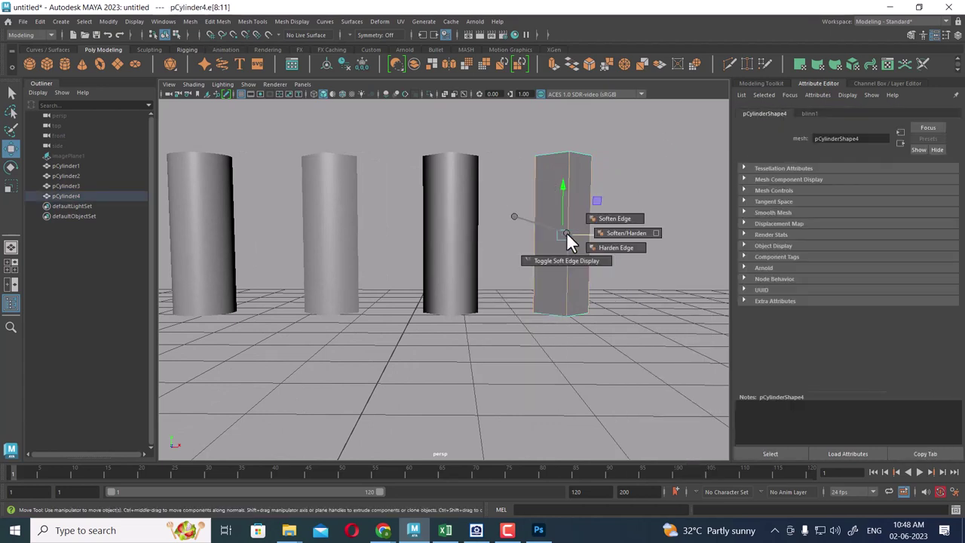
click(608, 247)
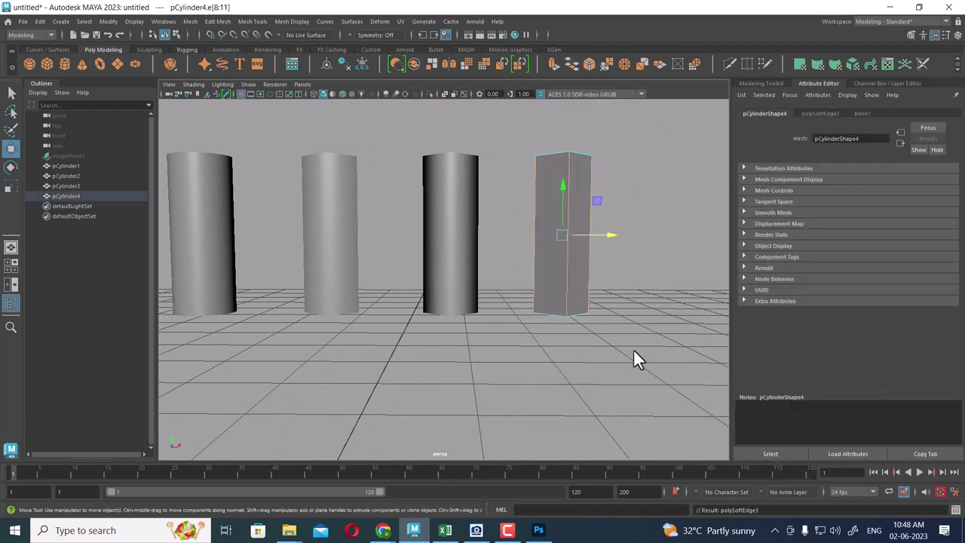
click(674, 163)
mouse_move(653, 344)
alt+mouse_down()
mouse_move(605, 300)
mouse_move(614, 298)
mouse_move(599, 297)
alt+mouse_up()
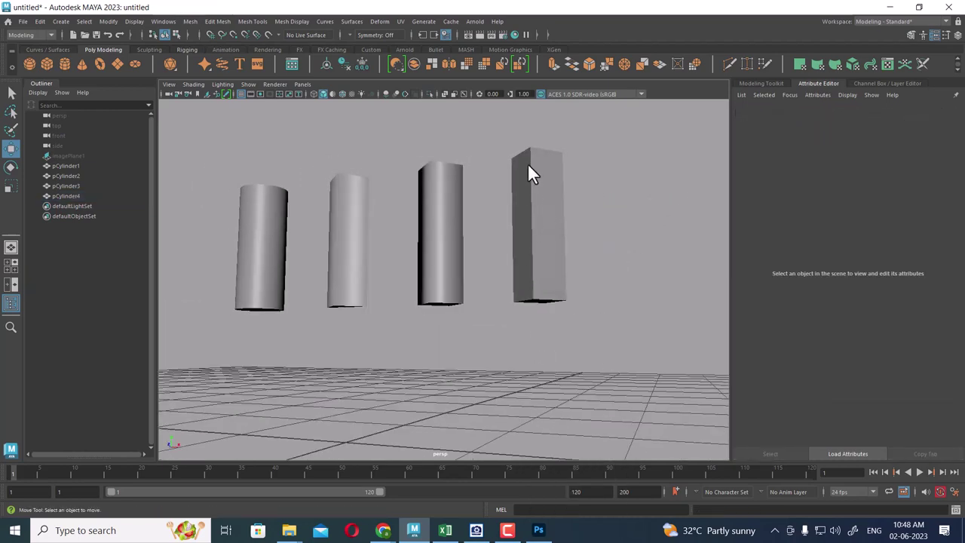
Select the first and second cylinders and bring up the viewport's Heads Up Display options
click(349, 242)
click(454, 386)
click(343, 253)
click(261, 248)
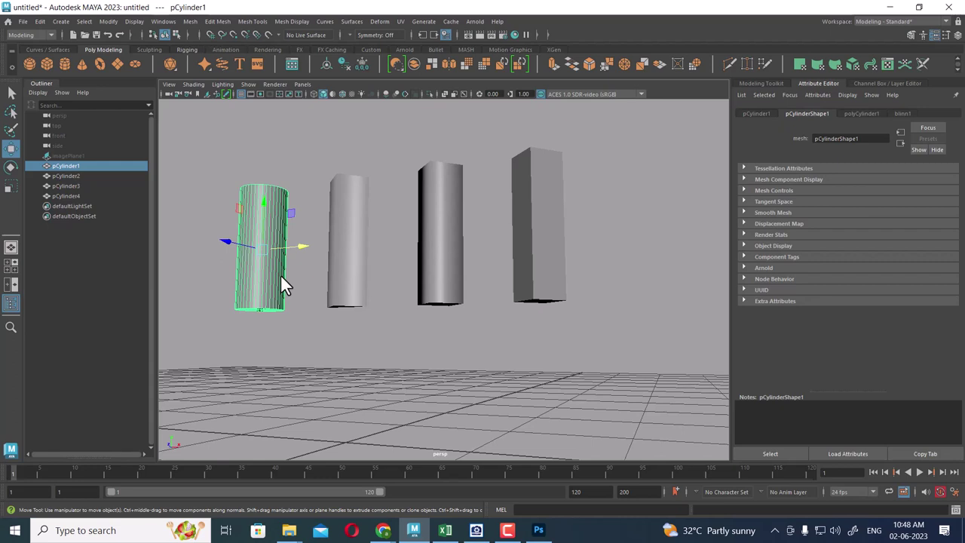
click(136, 20)
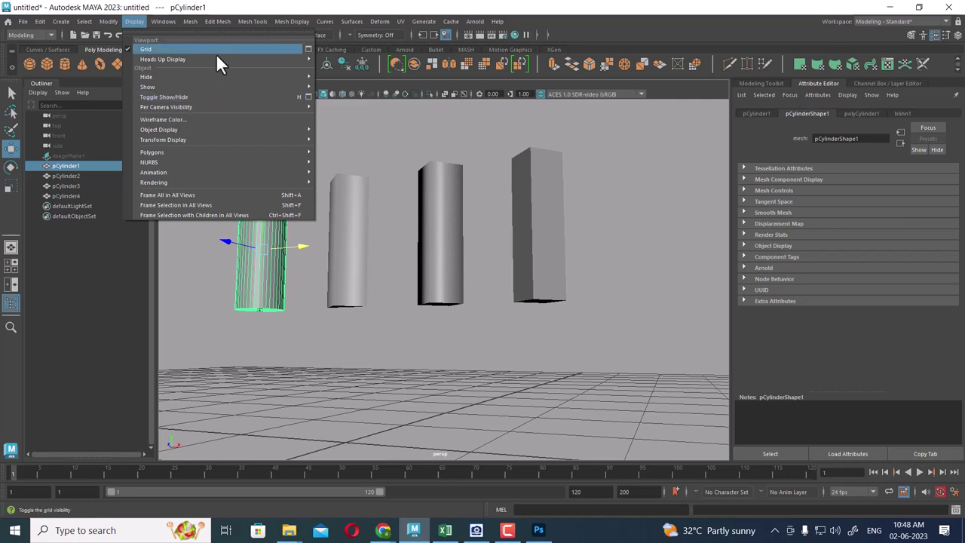
mouse_move(163, 58)
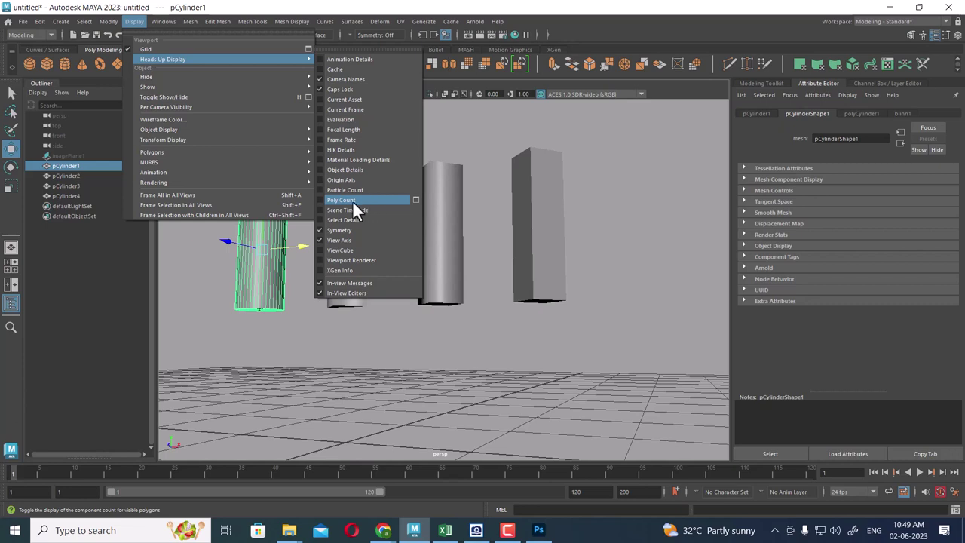
Turn on the Poly Count heads-up readout and select the first cylinder
click(322, 198)
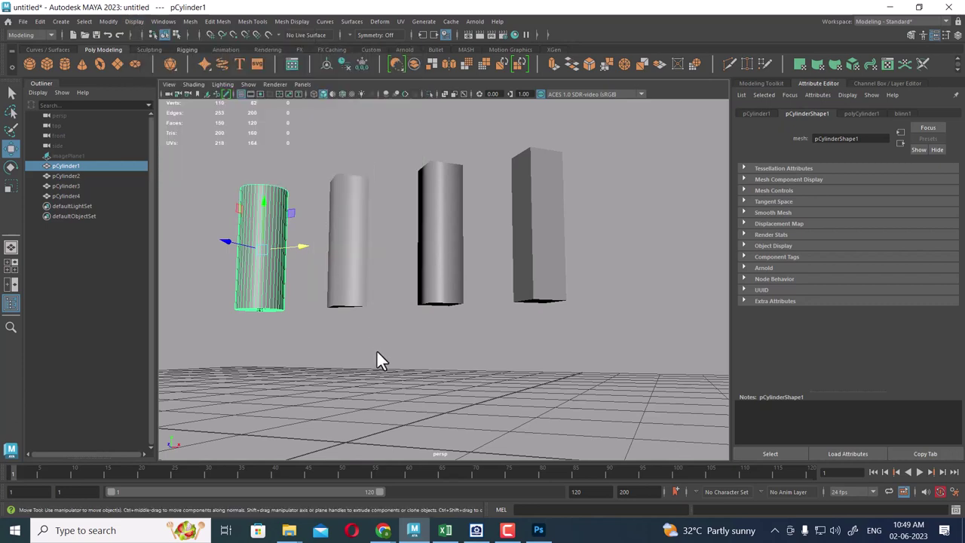
click(383, 386)
alt+middle_drag(378, 368, 460, 360)
scroll(459, 370, up, 2)
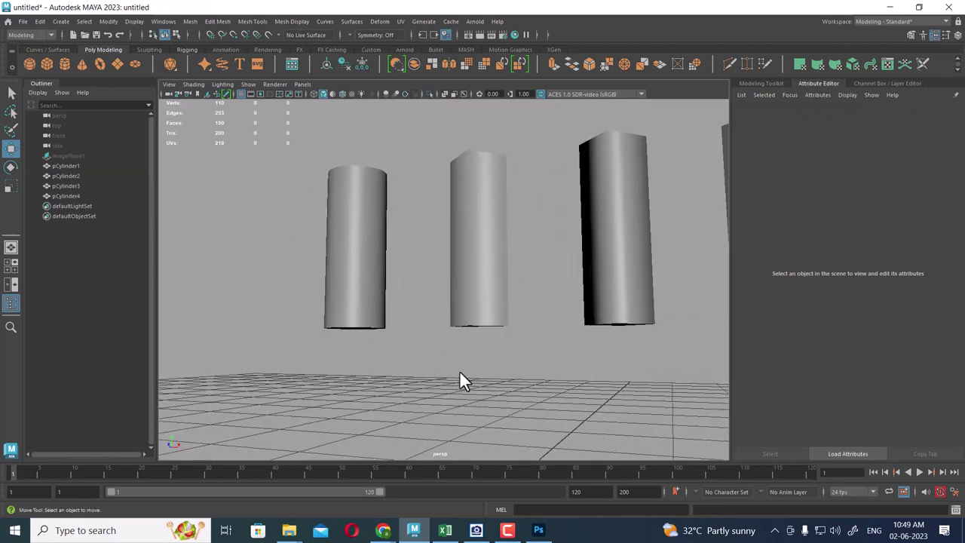
click(351, 241)
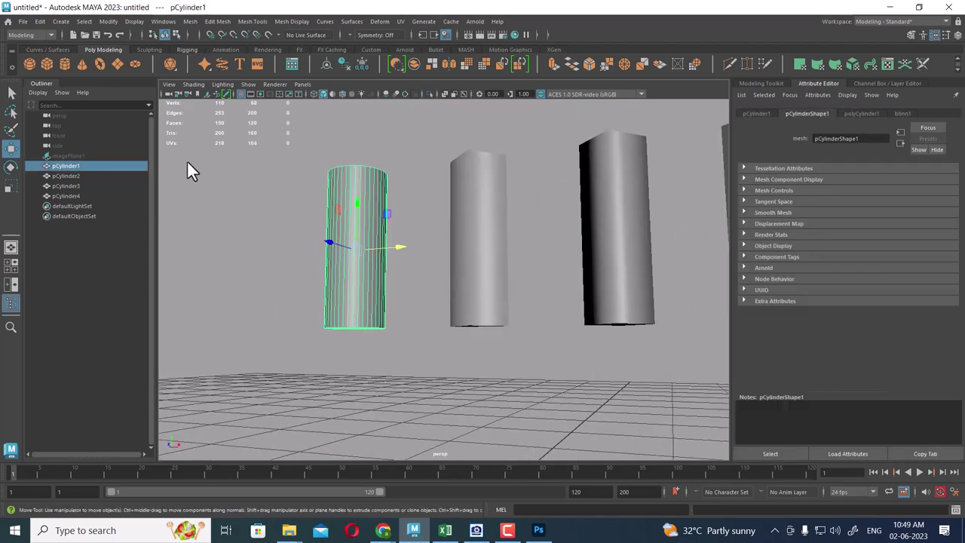
Alternate selecting the first and second cylinders to compare their polygon counts
alt+drag(222, 173, 233, 178)
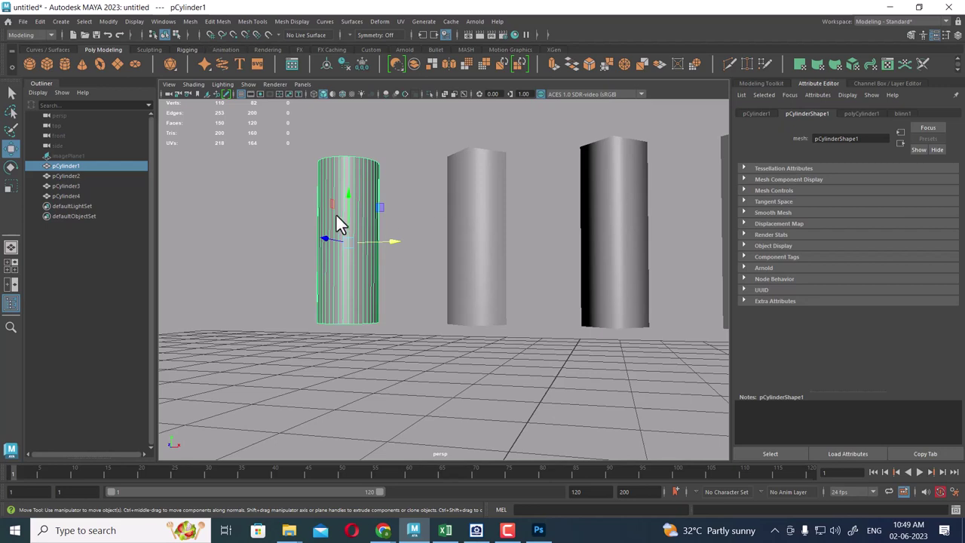
shift+click(366, 181)
click(348, 179)
click(477, 204)
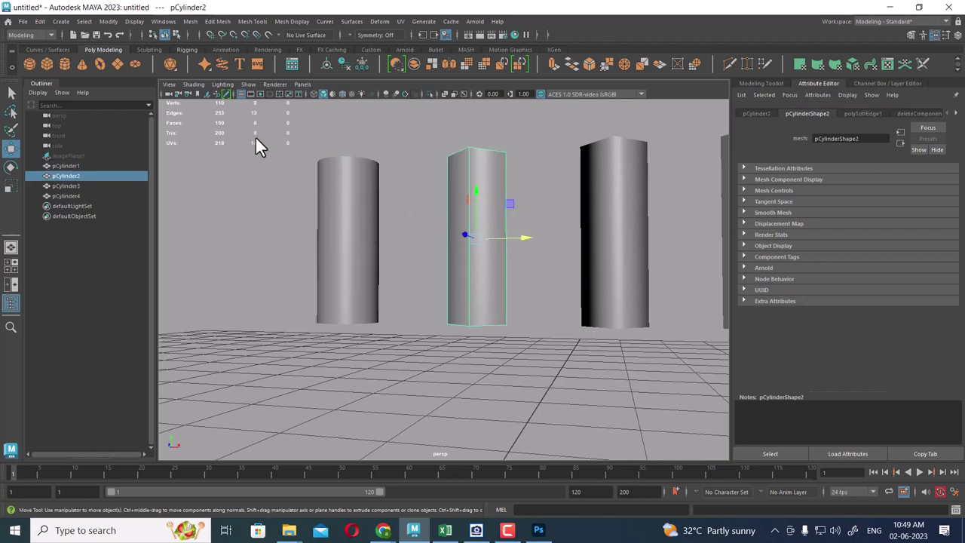
mouse_move(482, 228)
alt+mouse_down()
mouse_move(487, 264)
mouse_move(484, 251)
alt+mouse_up()
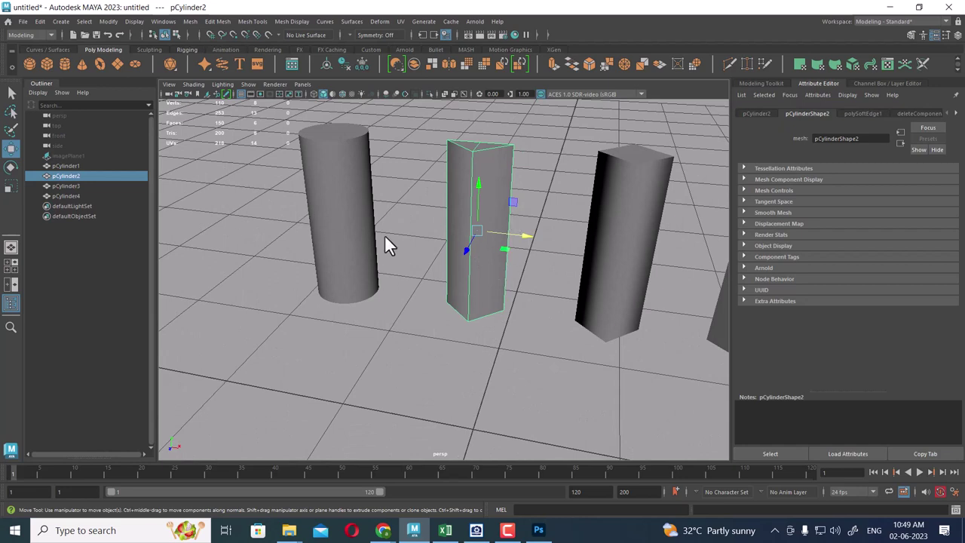
click(338, 214)
click(489, 217)
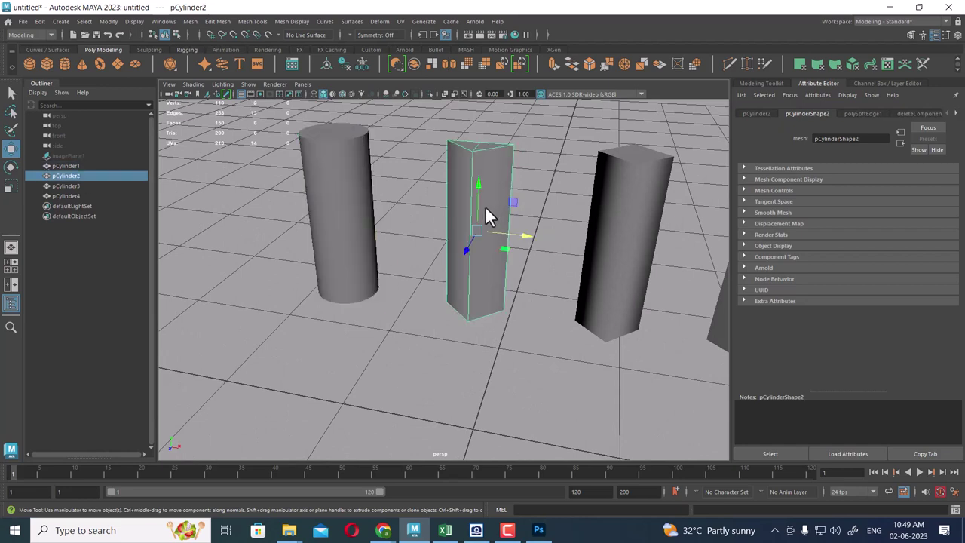
click(326, 199)
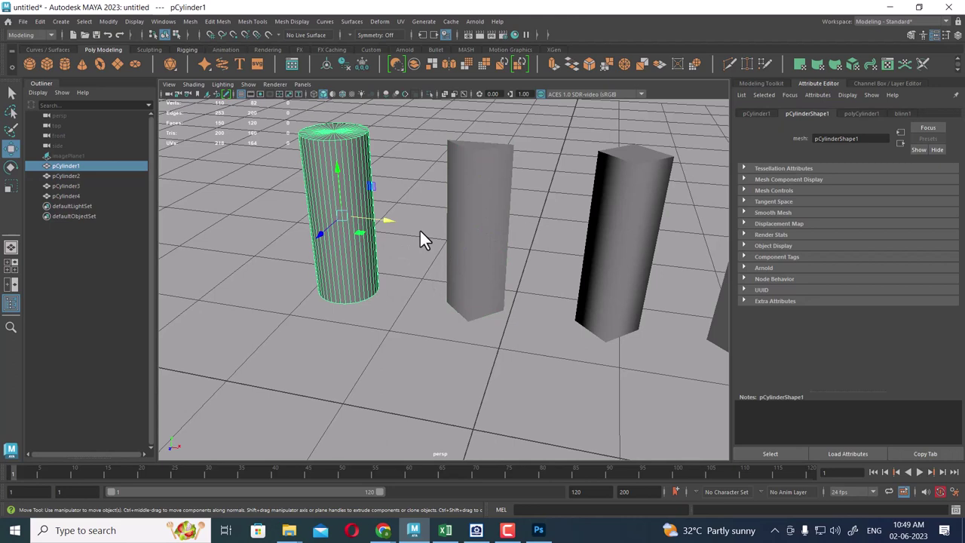
click(485, 210)
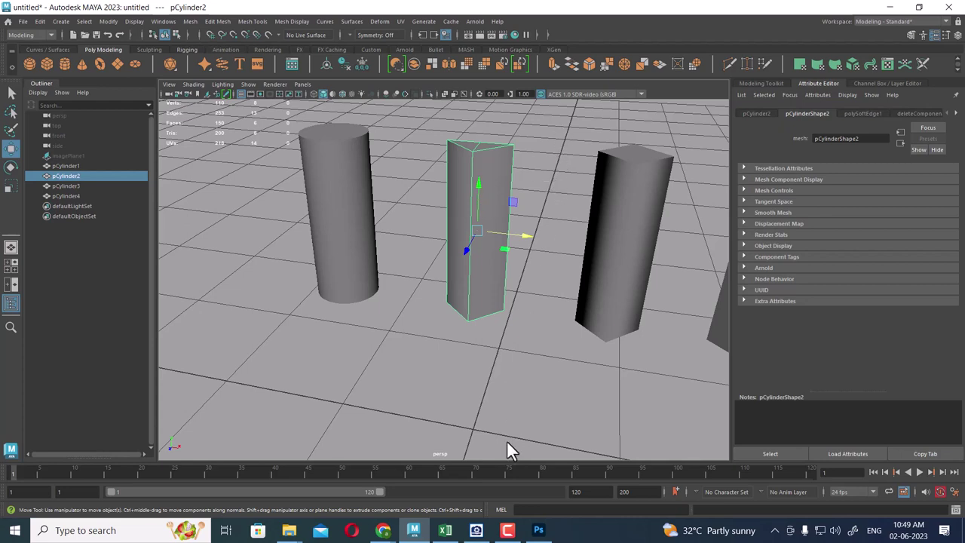
Search the YouTube channel for 'sword' and open the sword modeling playlist
click(508, 528)
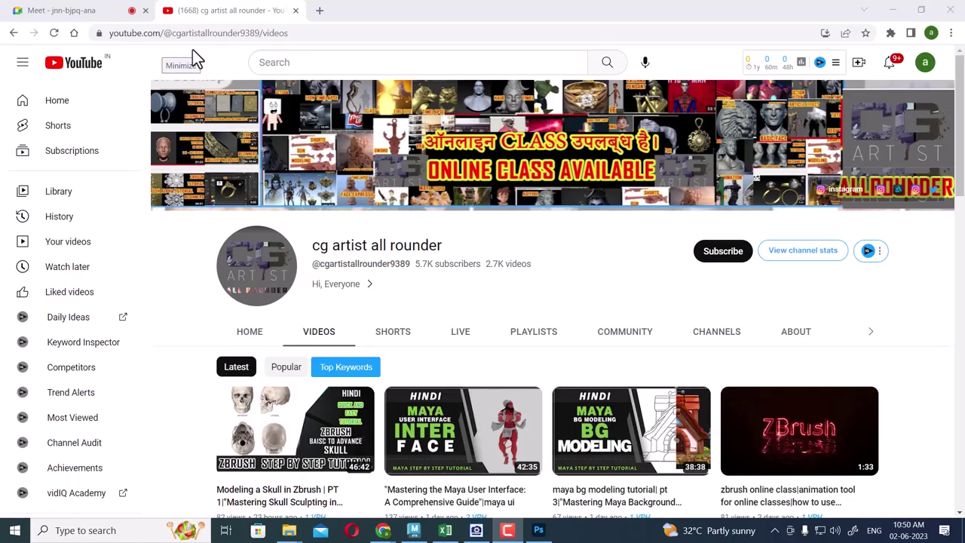
click(869, 333)
click(806, 334)
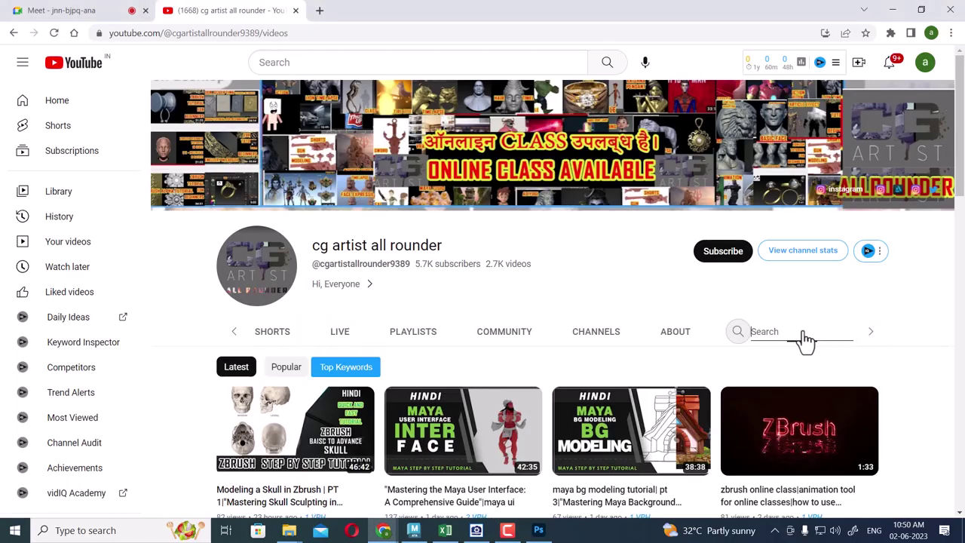
text(swor)
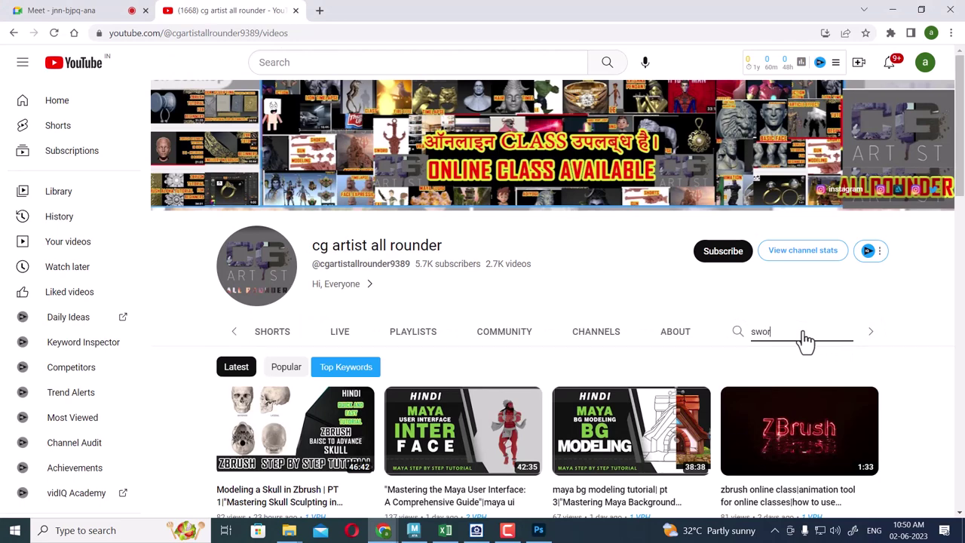
text(d)
key(Return)
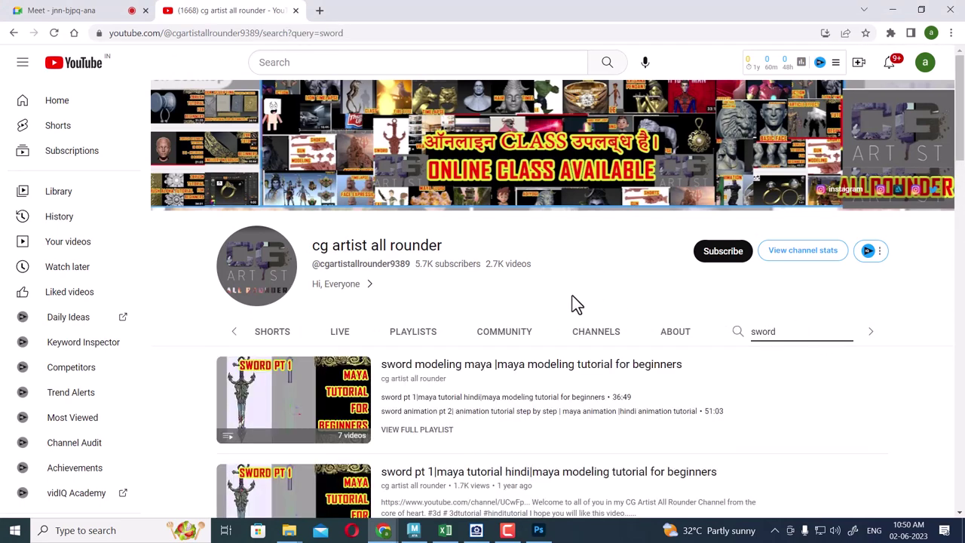
scroll(573, 295, down, 2)
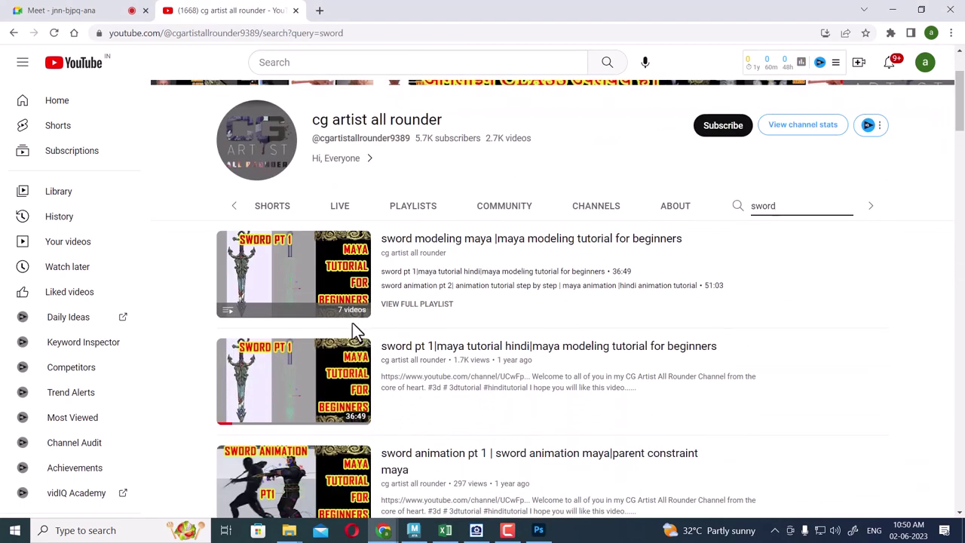
mouse_move(293, 273)
click(333, 305)
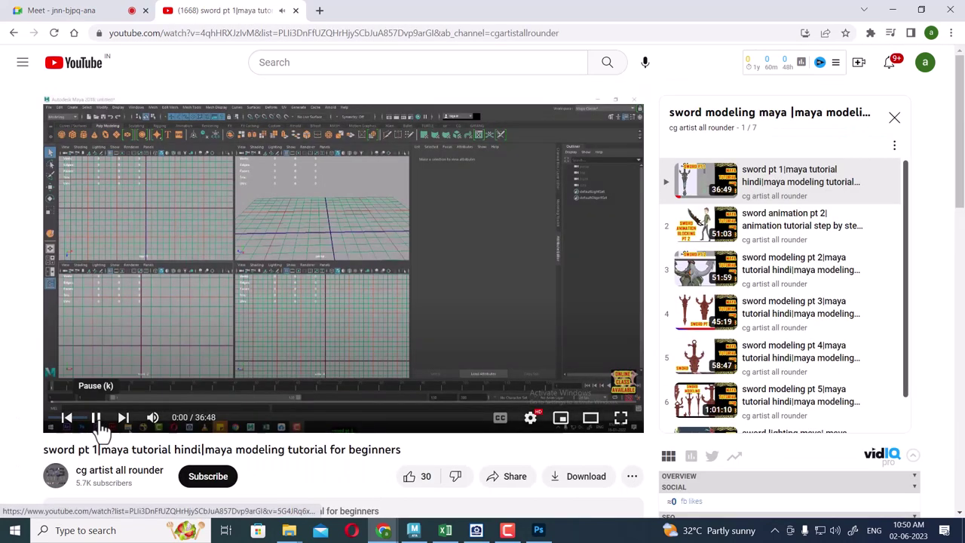
Pause part 1 of the playlist and scrub it ahead to about 32:11
click(96, 417)
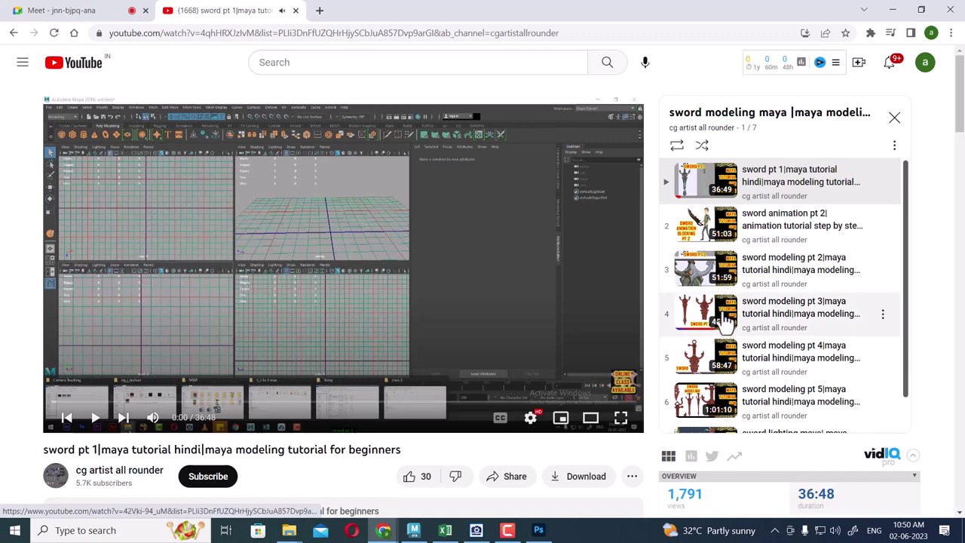
click(420, 402)
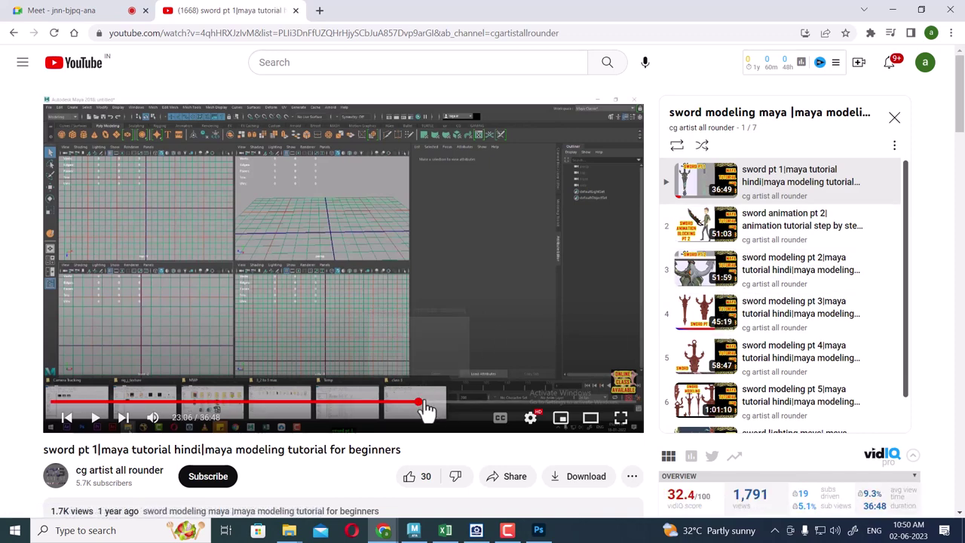
drag(427, 409, 505, 411)
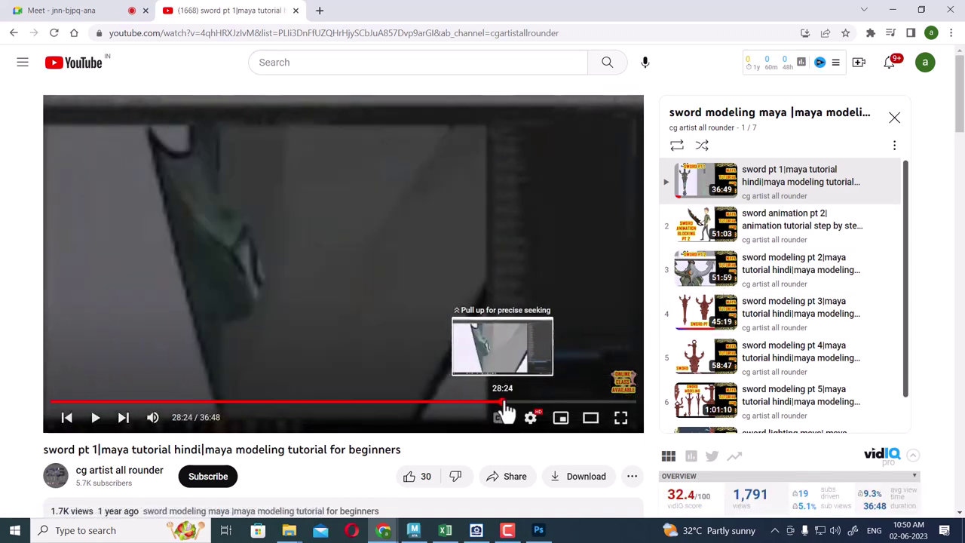
drag(504, 404, 565, 404)
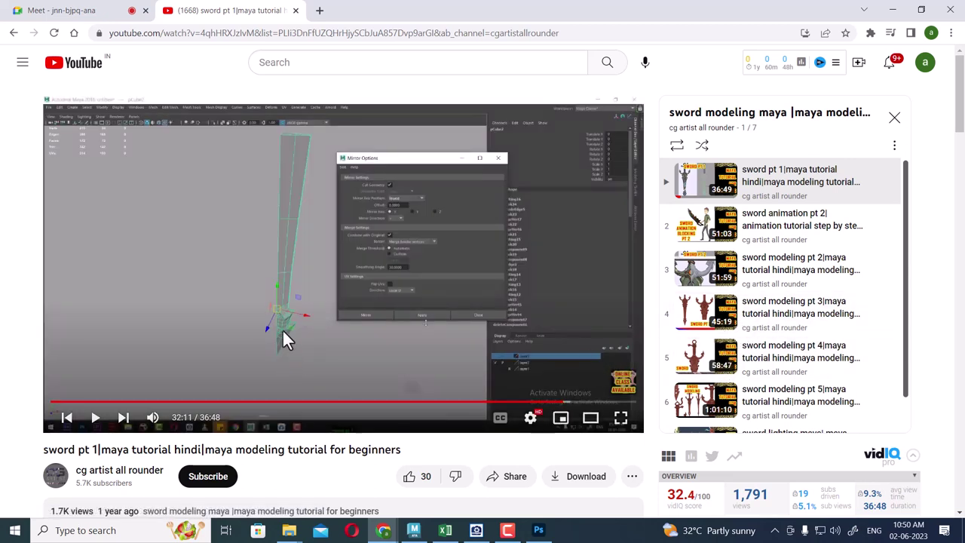
mouse_move(784, 402)
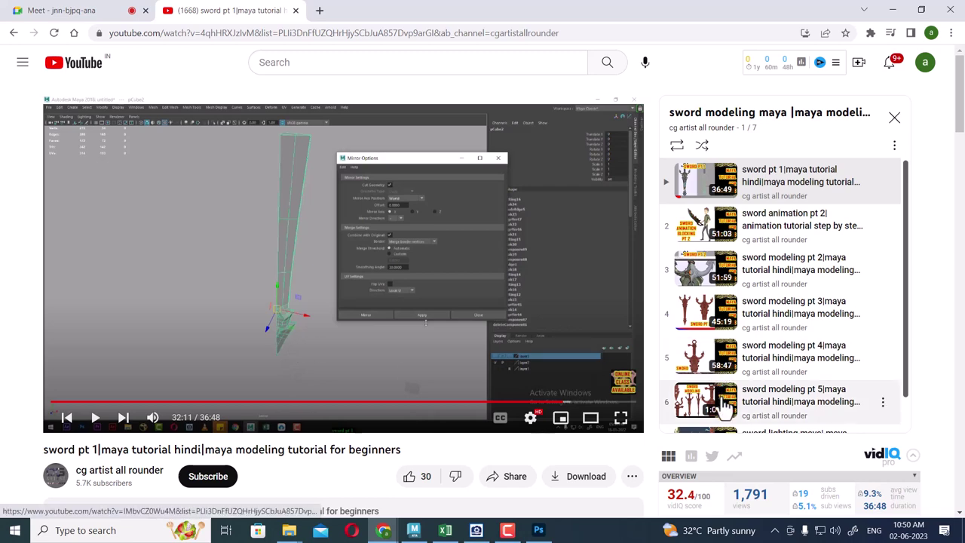
Open part 5, mute it, pause at 58:17 on the three swords, and return to Maya
scroll(724, 405, down, 1)
click(758, 377)
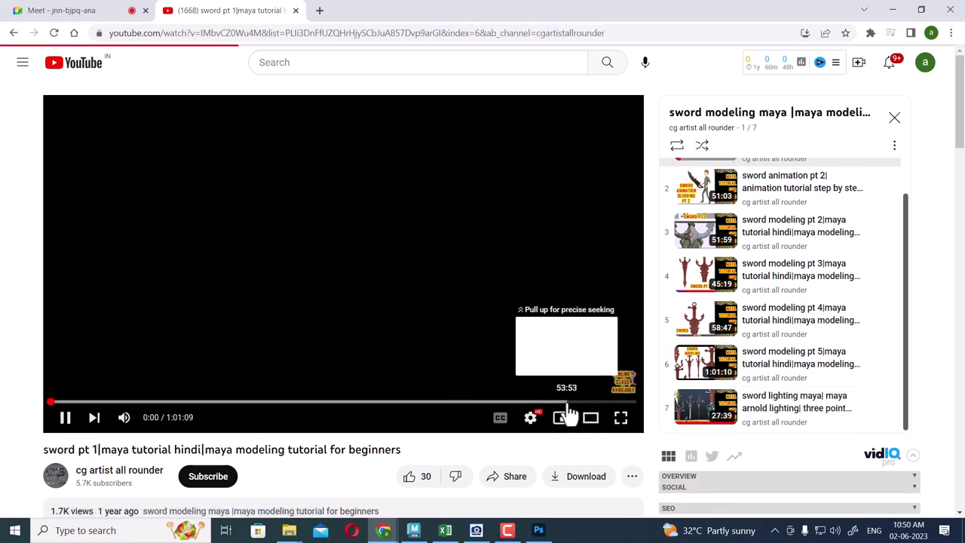
click(567, 402)
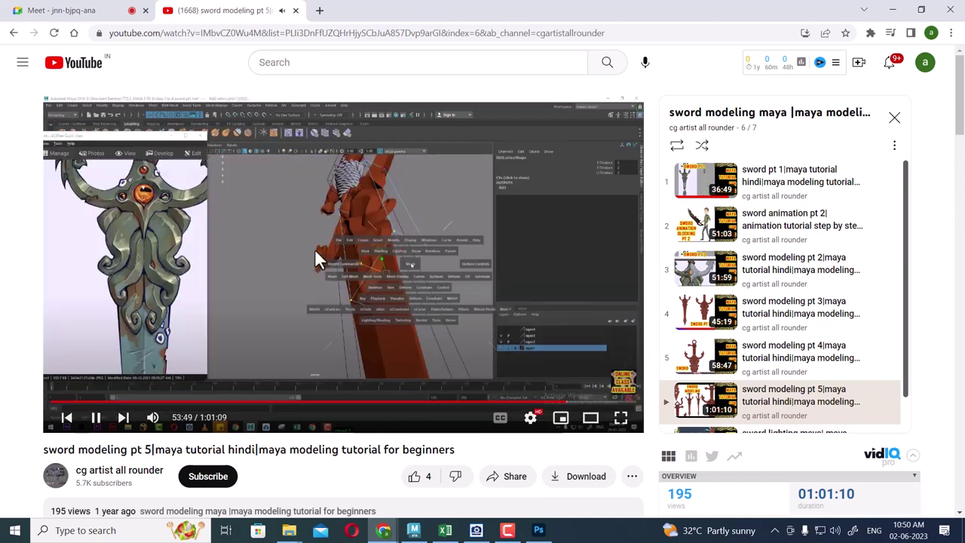
click(583, 402)
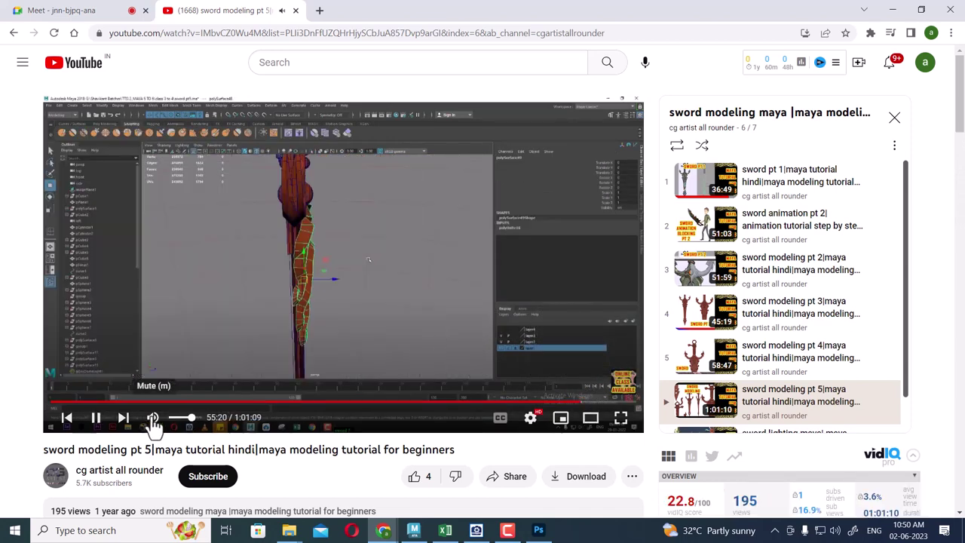
click(152, 420)
click(600, 402)
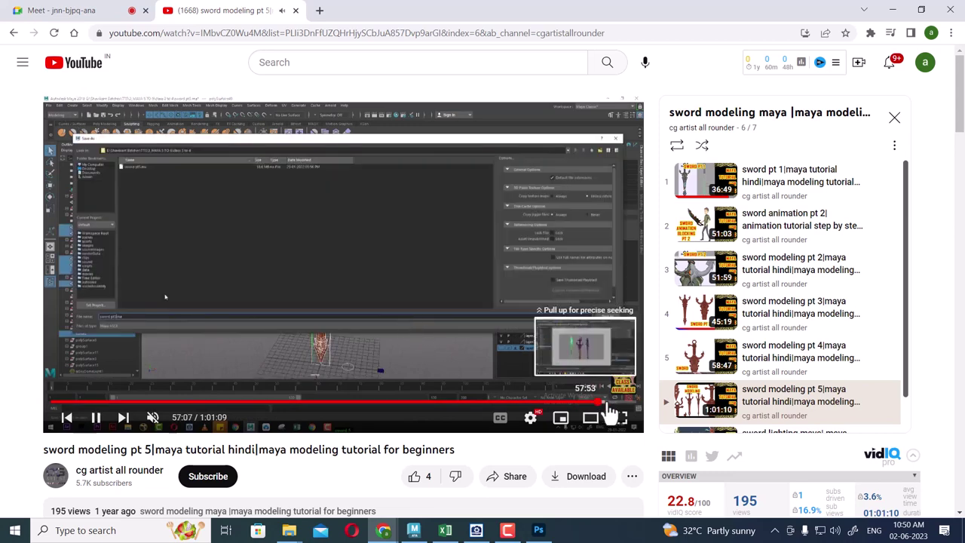
click(609, 403)
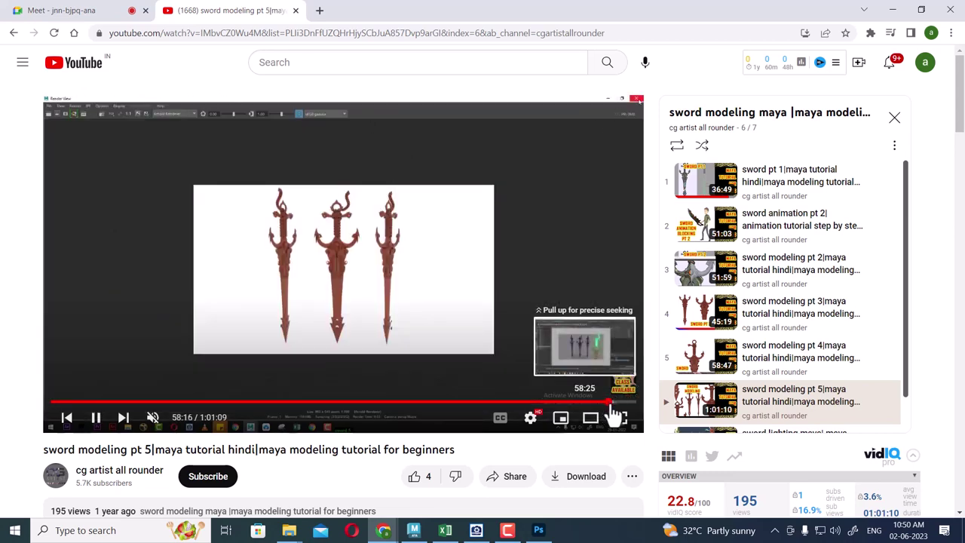
click(382, 284)
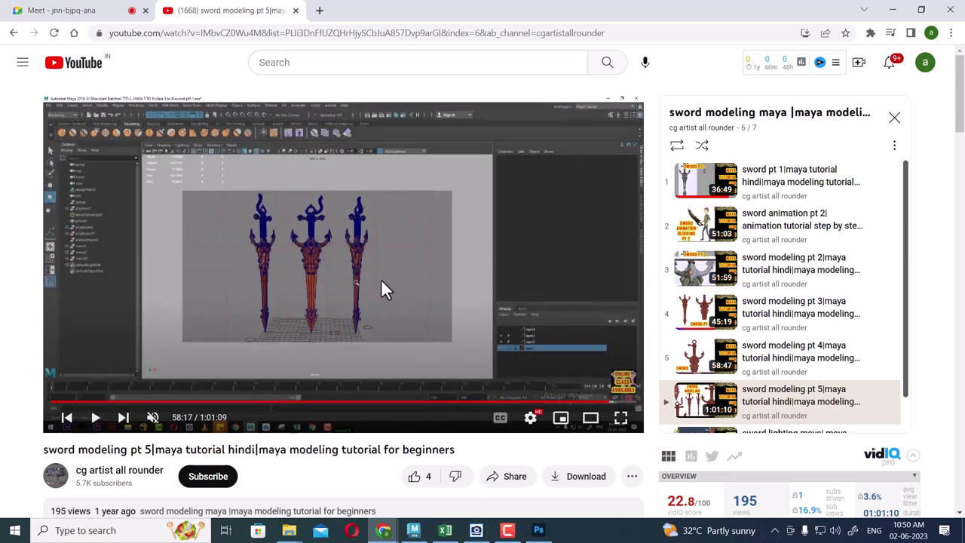
click(413, 530)
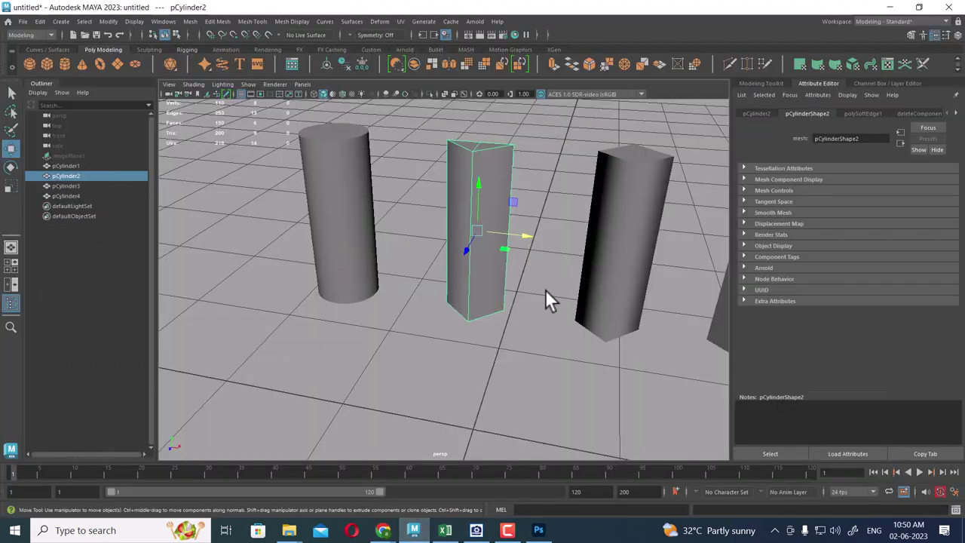
Unhide all objects, including the reference model and image plane, and frame them
mouse_move(546, 290)
alt+mouse_down()
mouse_move(502, 199)
mouse_move(532, 302)
mouse_move(503, 290)
alt+mouse_up()
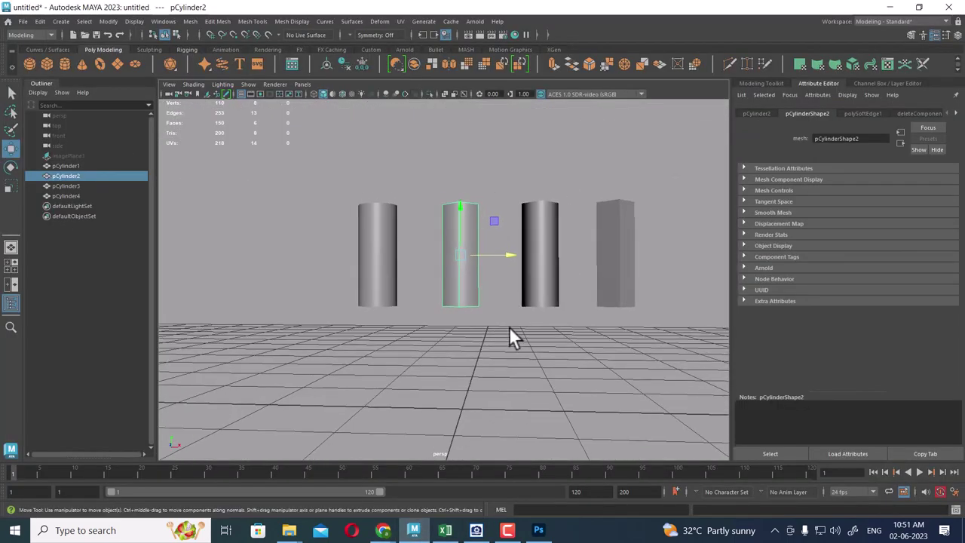
click(133, 22)
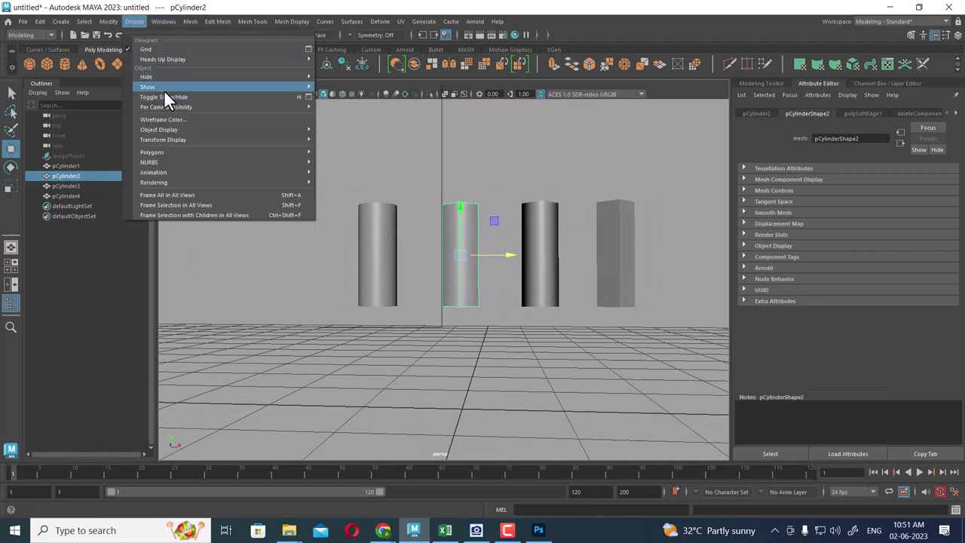
mouse_move(148, 87)
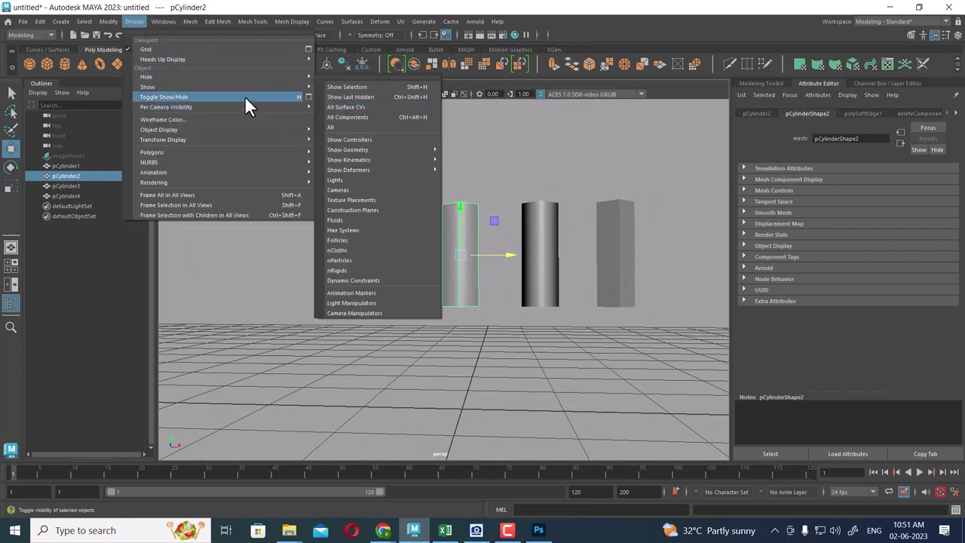
click(345, 129)
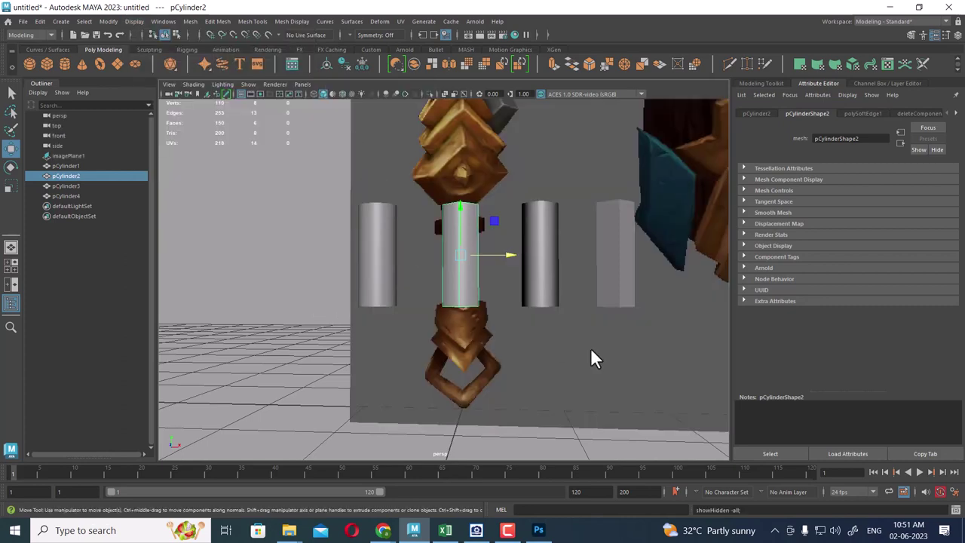
key(a)
Switch the viewport to the front view using the Space hotbox
key(space)
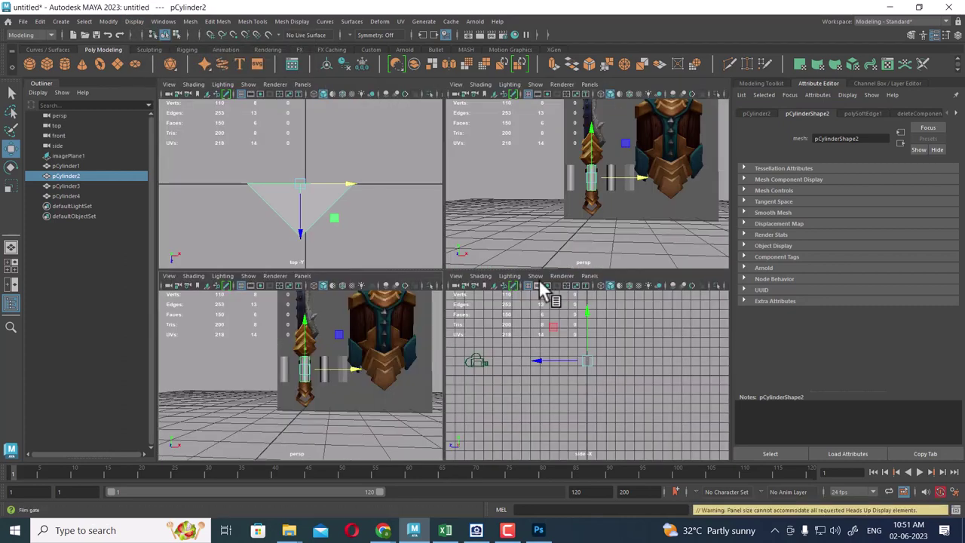
key(space)
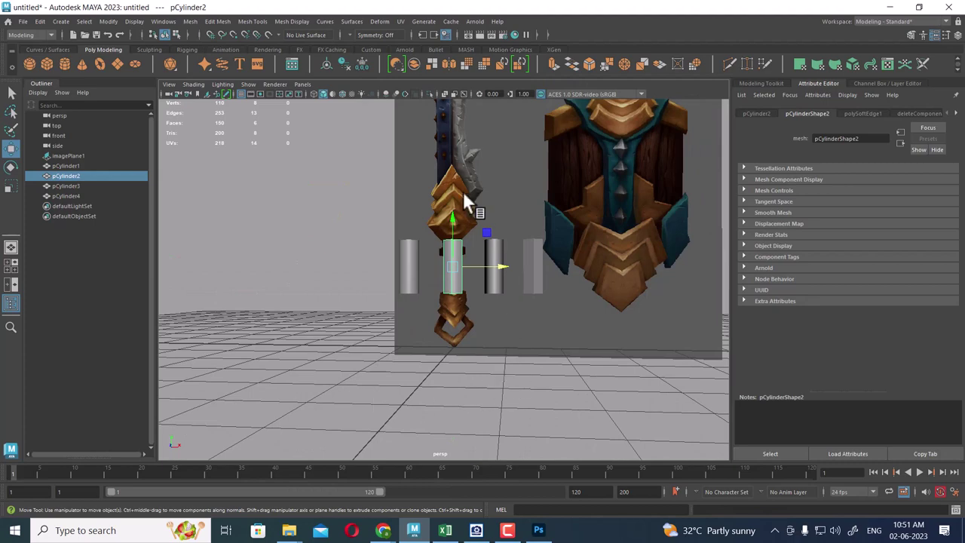
key(space)
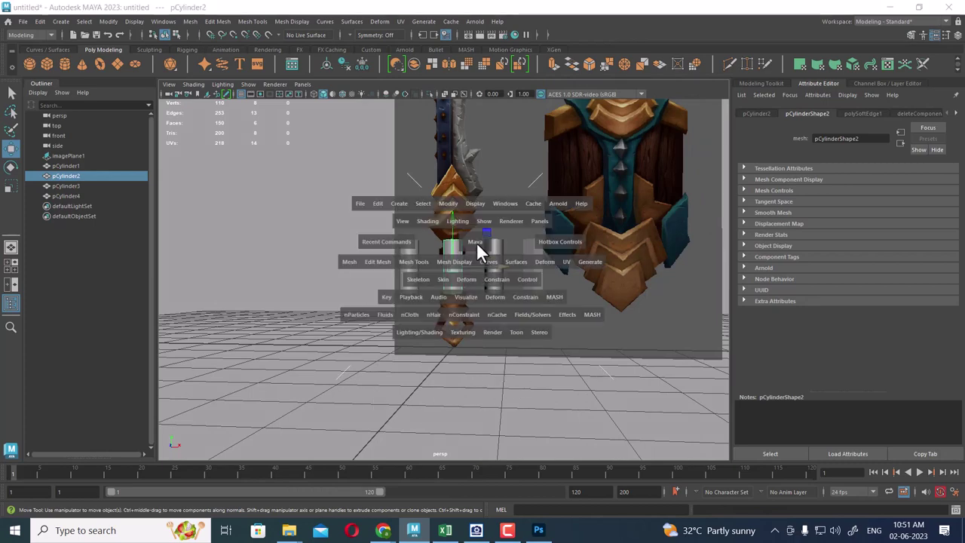
click(477, 242)
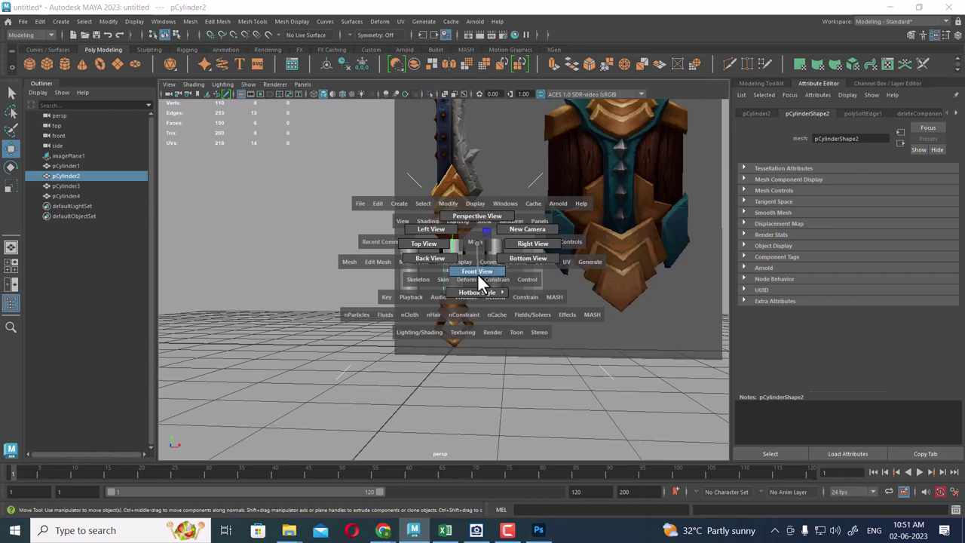
click(479, 275)
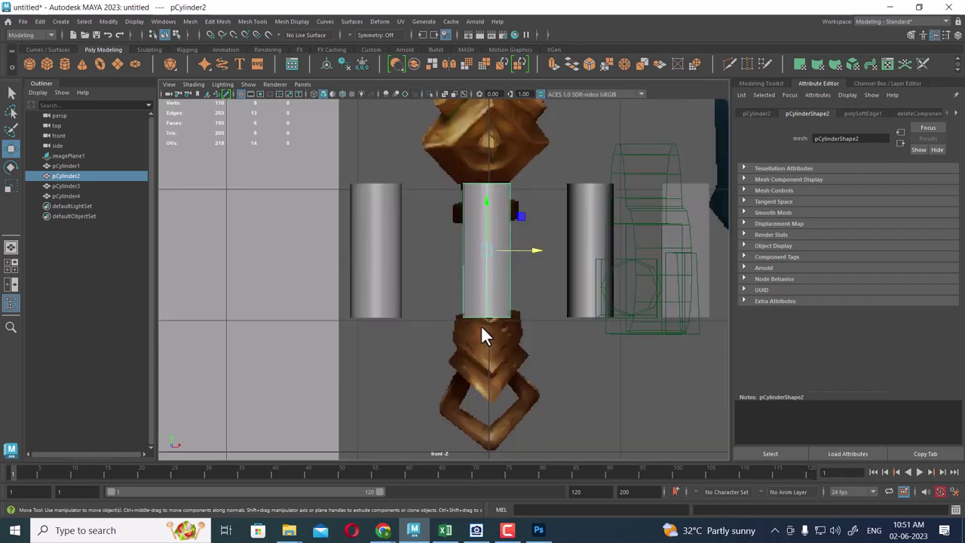
Turn on wireframe-on-shaded, then slide and slightly shrink the grip cylinder to match the reference
scroll(535, 347, down, 5)
scroll(470, 340, up, 2)
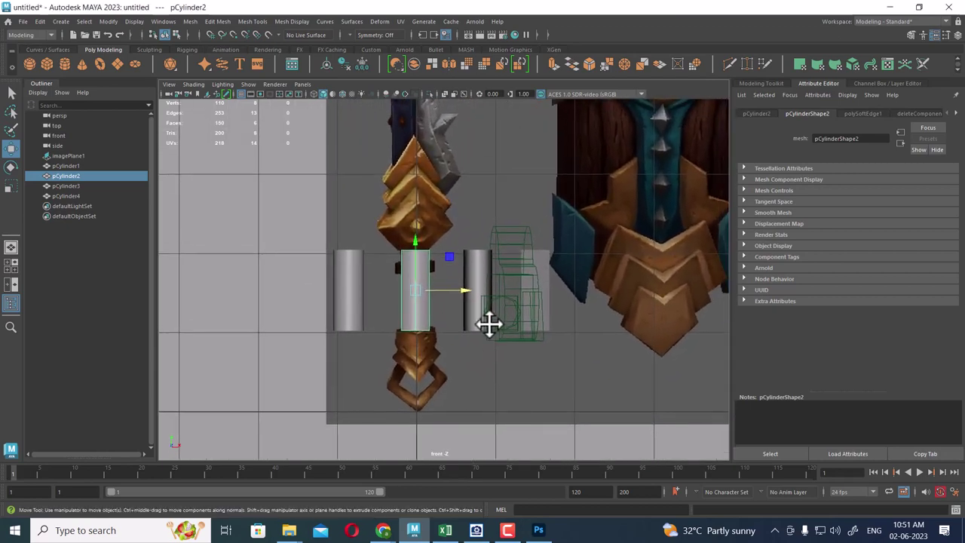
key(4)
scroll(429, 324, up, 3)
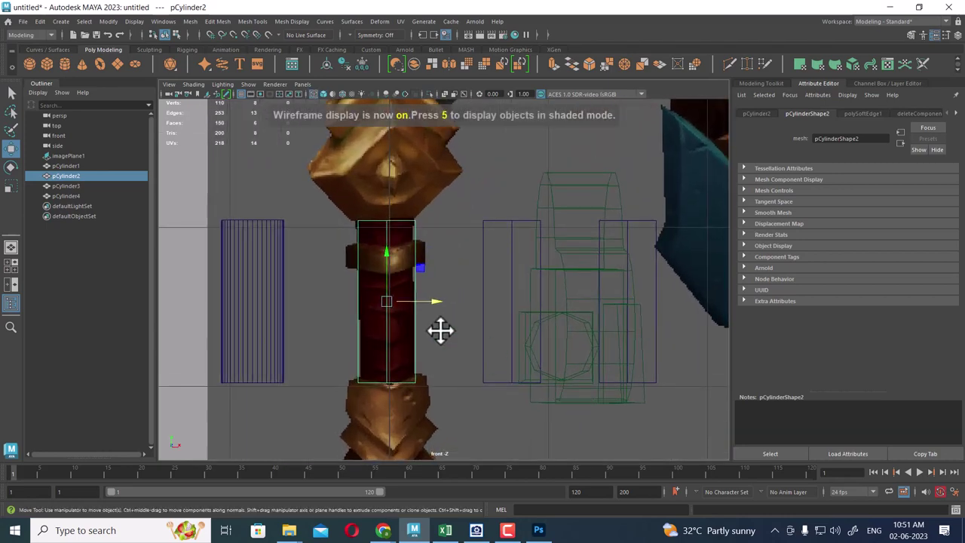
alt+middle_drag(442, 330, 521, 342)
scroll(538, 339, up, 3)
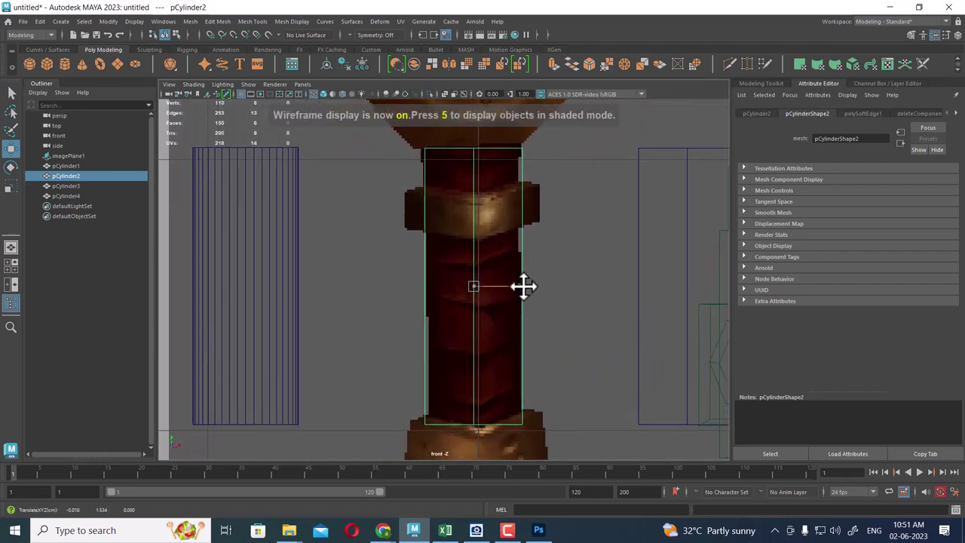
drag(523, 286, 521, 291)
scroll(520, 309, down, 5)
scroll(518, 323, up, 3)
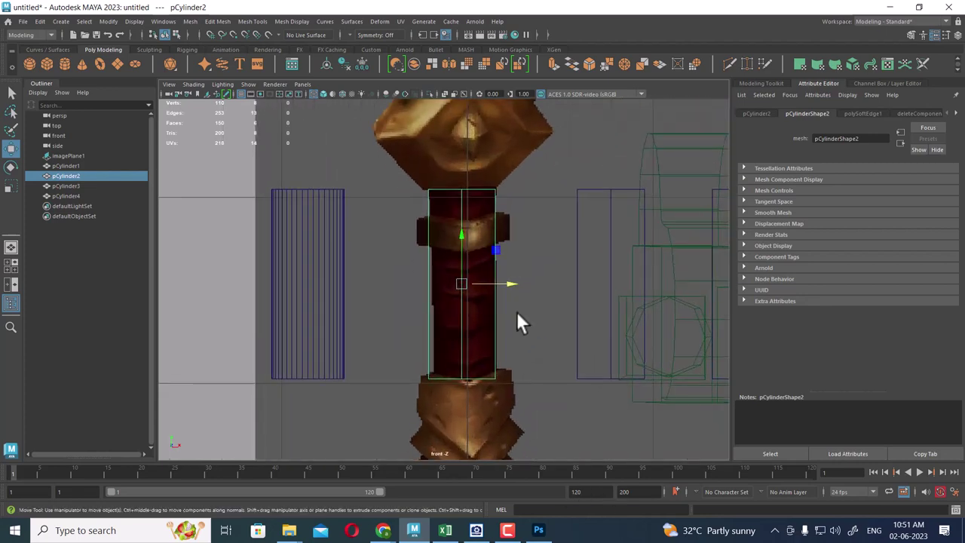
scroll(520, 321, up, 2)
key(r)
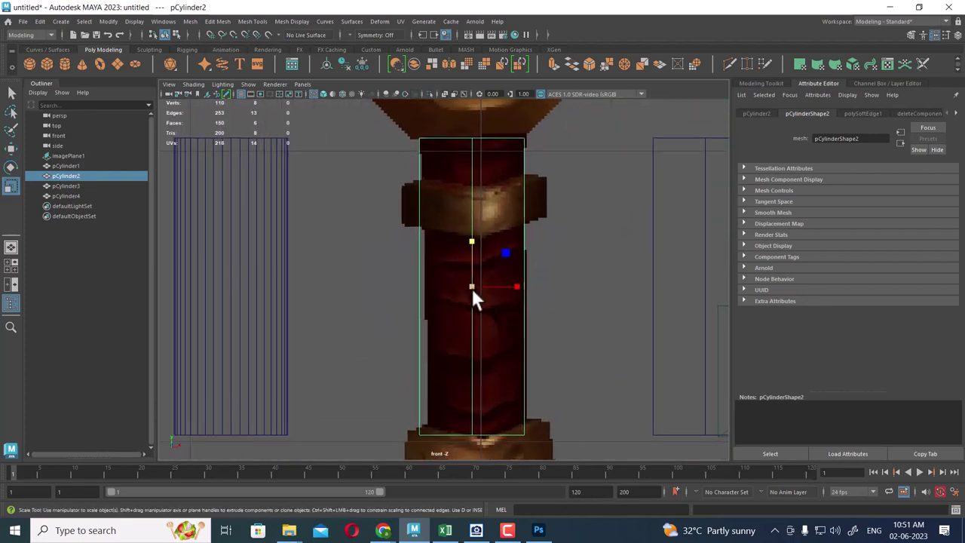
drag(472, 287, 522, 286)
key(w)
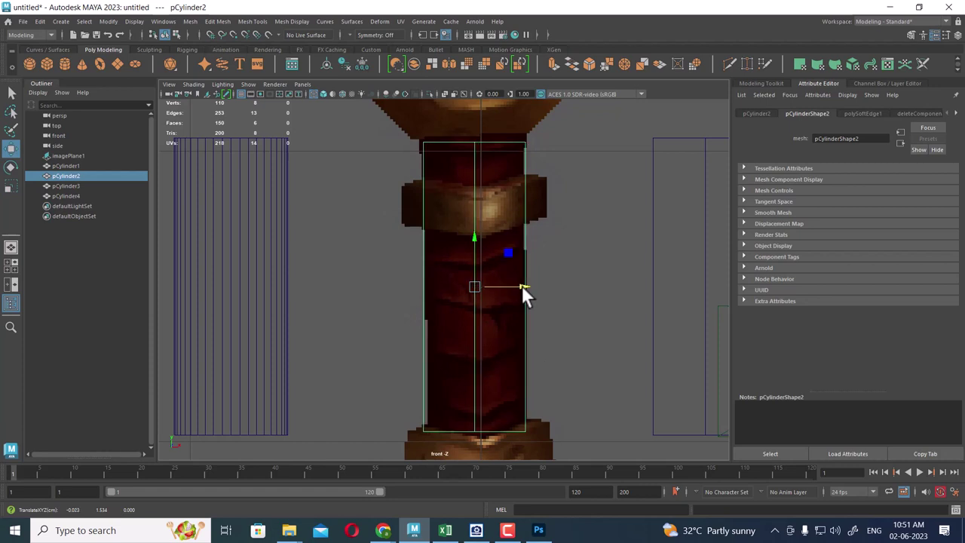
Select the cylinder's top and bottom vertex rows and fit them to the red grip
right_drag(512, 188, 511, 168)
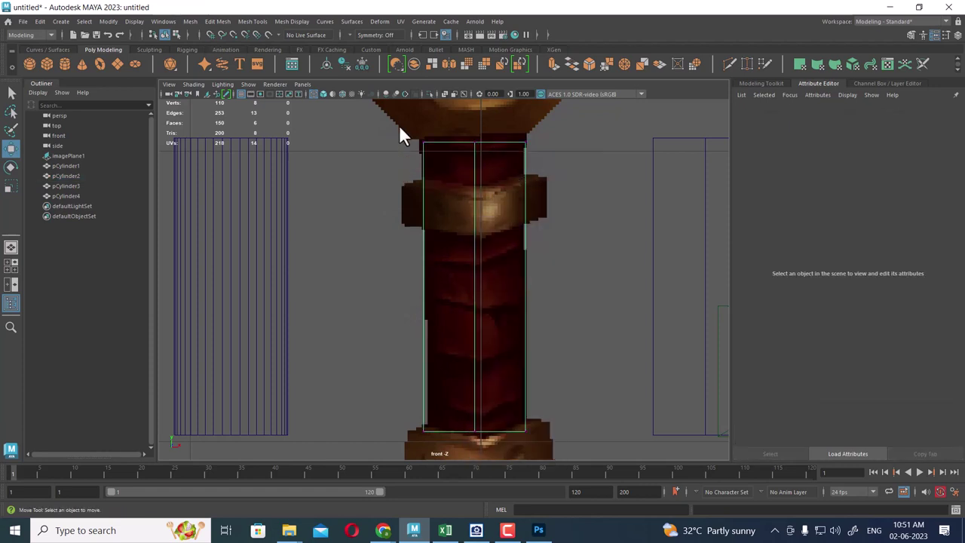
drag(399, 125, 576, 190)
alt+middle_drag(575, 189, 507, 208)
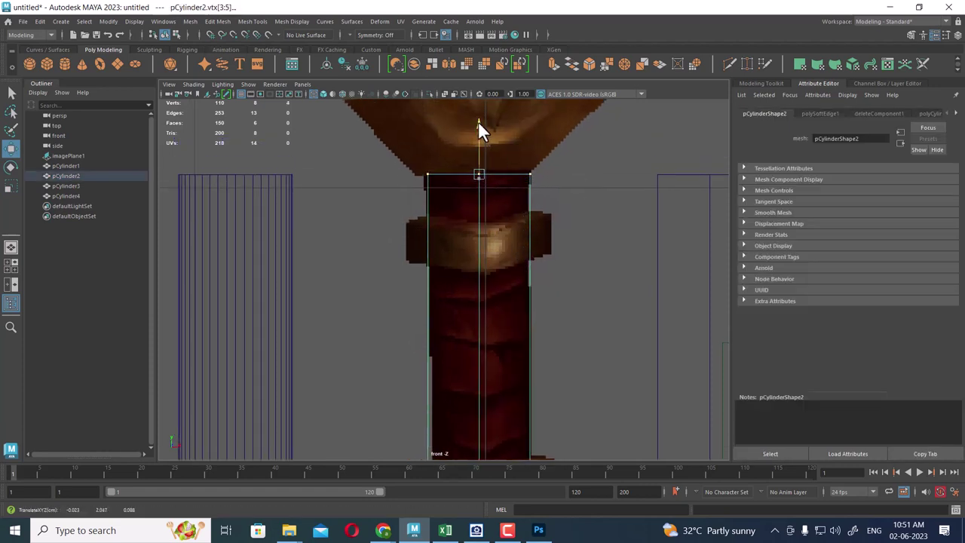
alt+middle_drag(478, 128, 532, 272)
drag(533, 272, 354, 360)
alt+middle_drag(466, 328, 541, 420)
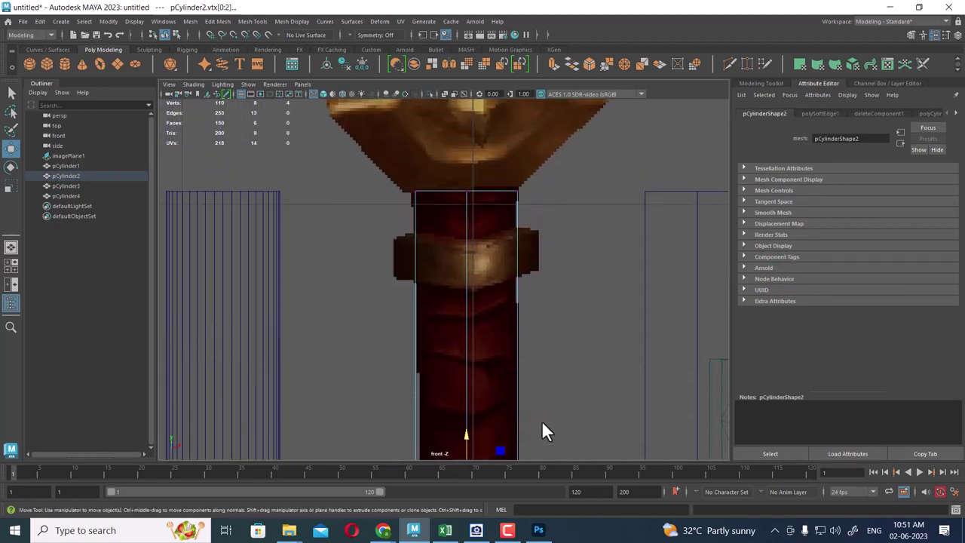
scroll(501, 213, down, 5)
scroll(477, 305, up, 3)
Hide cameras from the viewport and zoom in on the pommel end of the sword
right_drag(381, 287, 503, 132)
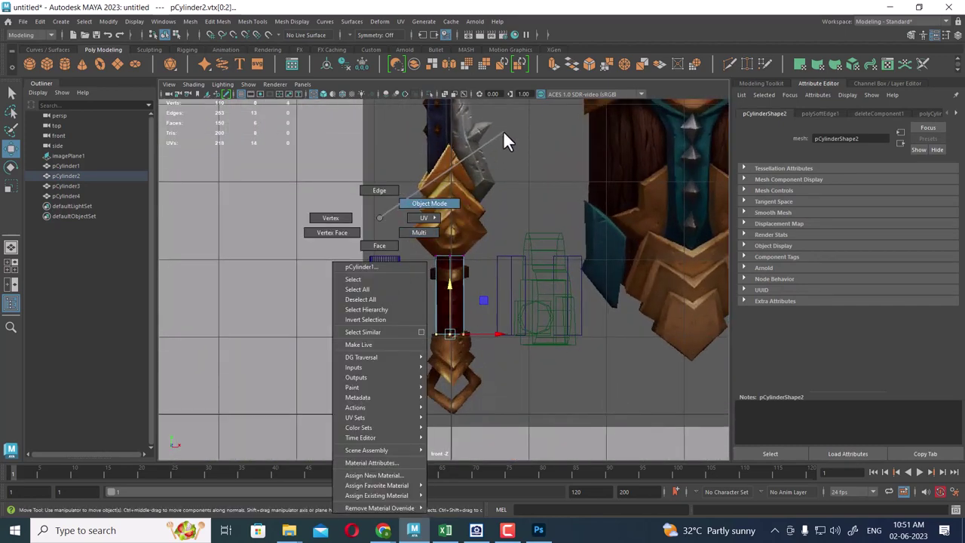
click(368, 282)
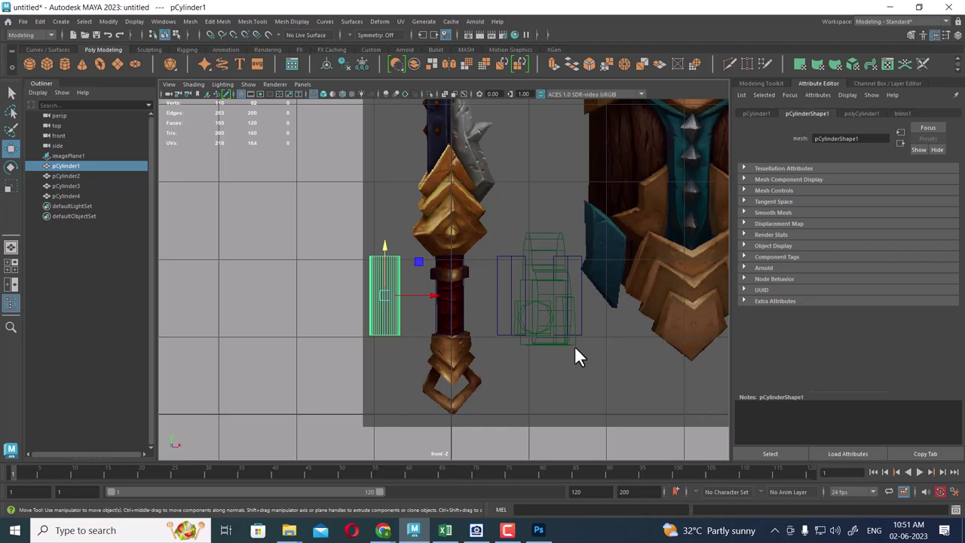
click(553, 309)
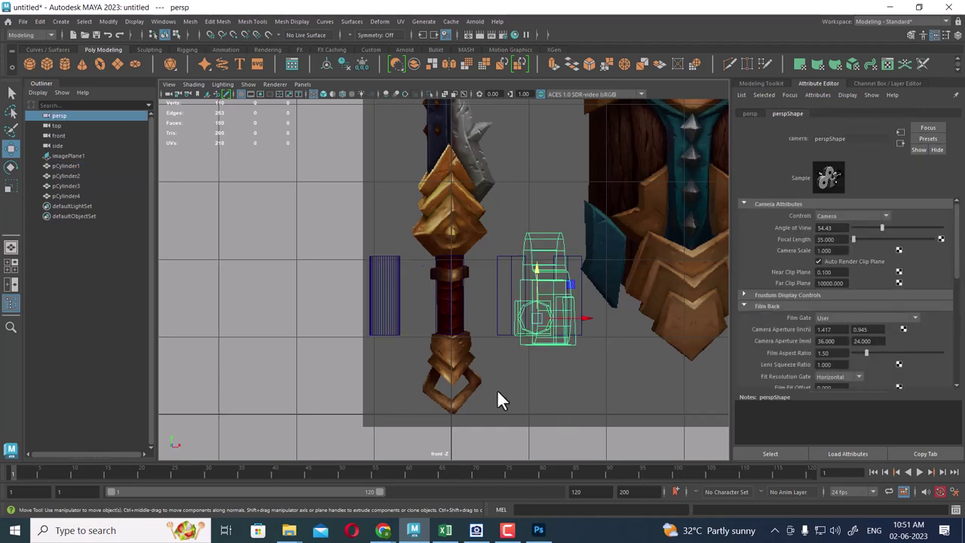
click(250, 84)
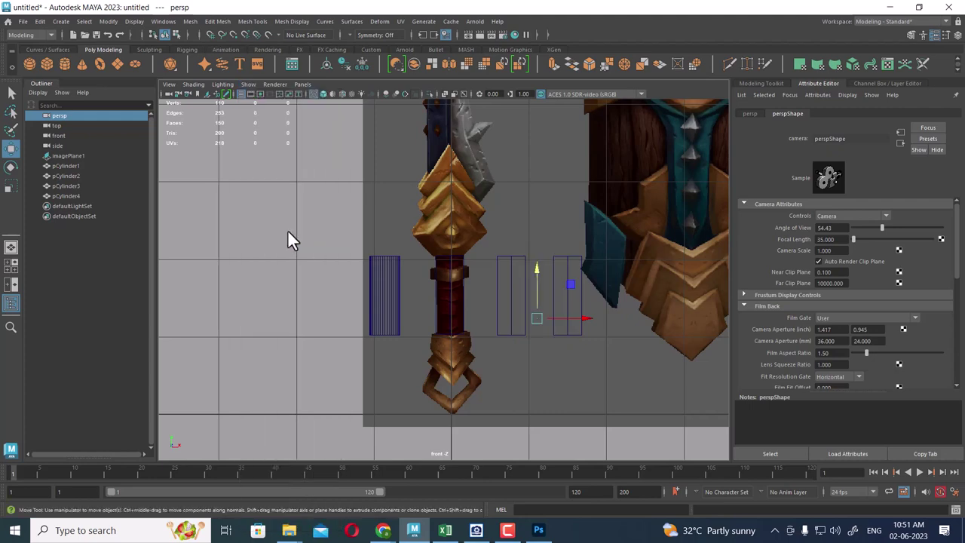
click(287, 229)
alt+middle_drag(528, 374, 505, 425)
scroll(452, 355, up, 2)
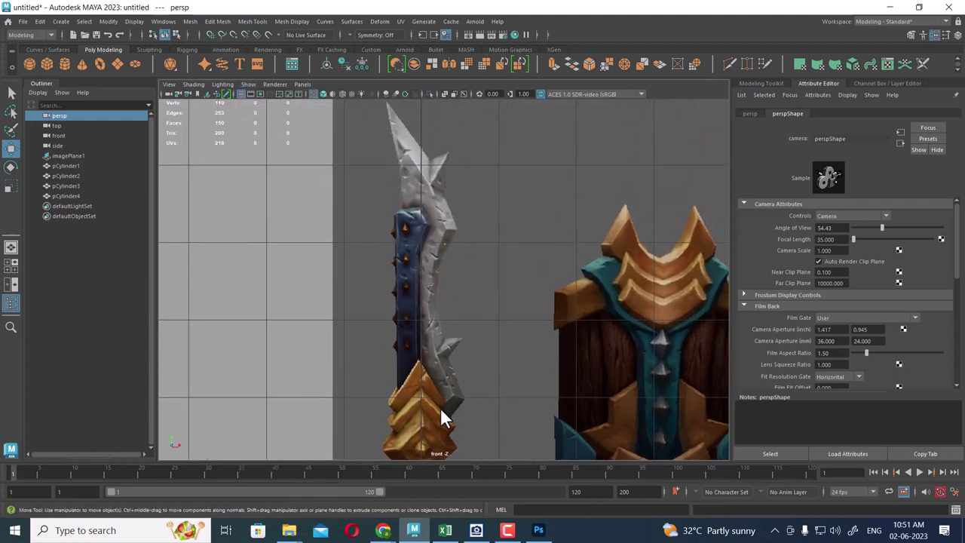
scroll(455, 309, up, 2)
mouse_move(454, 309)
alt+right_down()
mouse_move(447, 237)
mouse_move(435, 250)
mouse_move(460, 392)
alt+right_up()
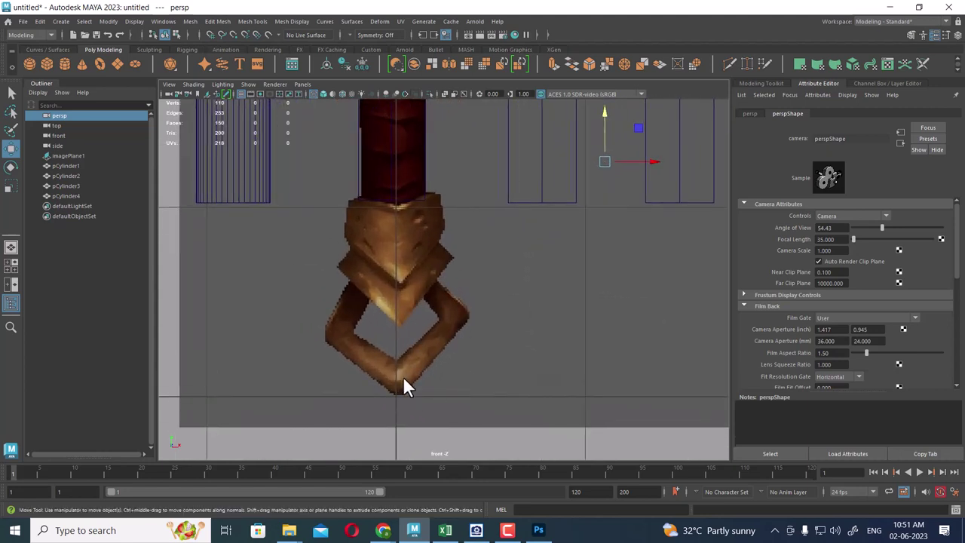
Tear off the Polygon Primitives menu and create a torus
click(61, 23)
mouse_move(92, 59)
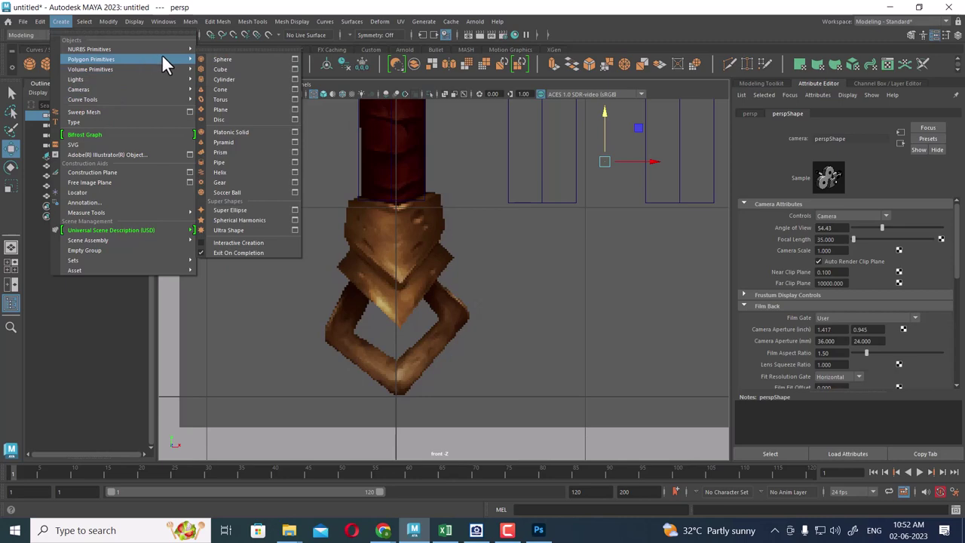
click(222, 50)
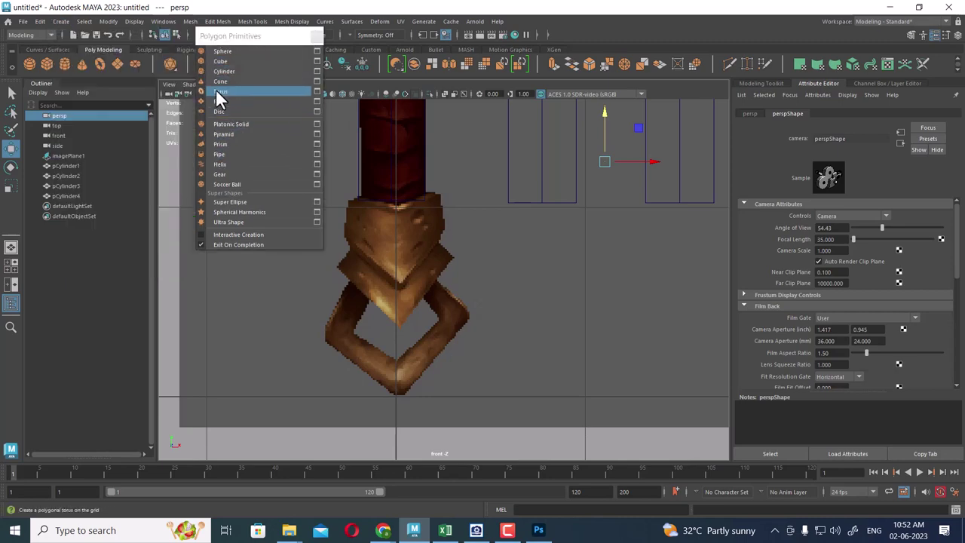
click(221, 92)
Set polyTorus1 Subdivisions Axis and Subdivisions Height to 4 in the Channel Box
scroll(488, 262, down, 5)
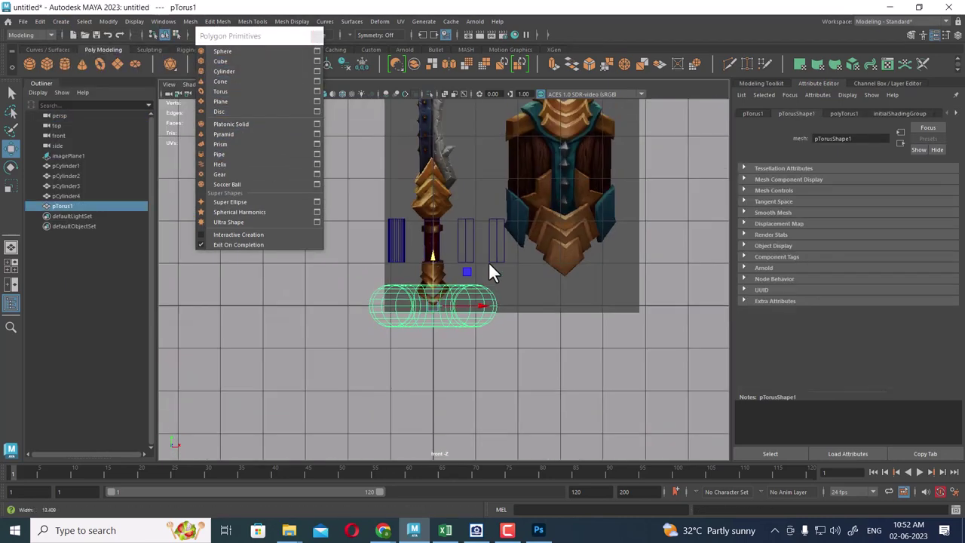
drag(526, 361, 532, 189)
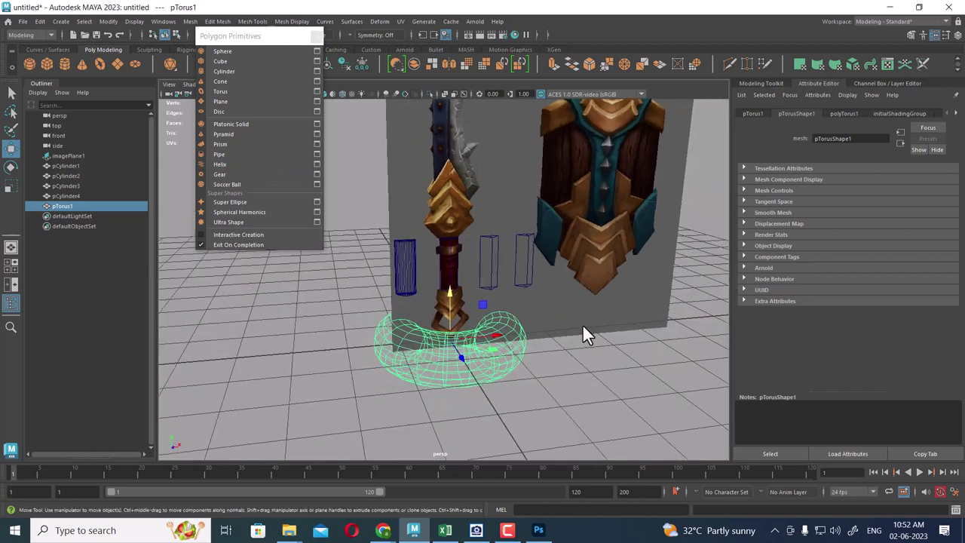
click(958, 36)
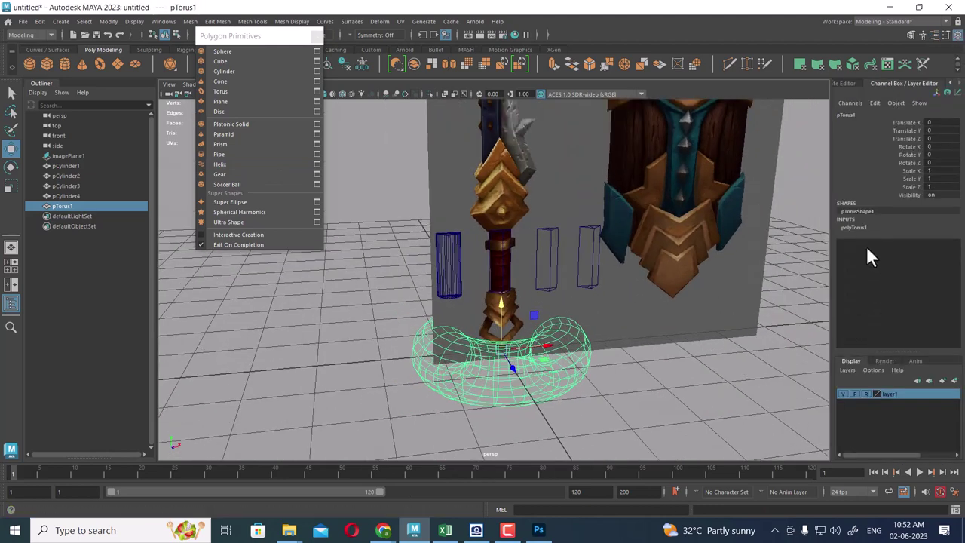
click(856, 225)
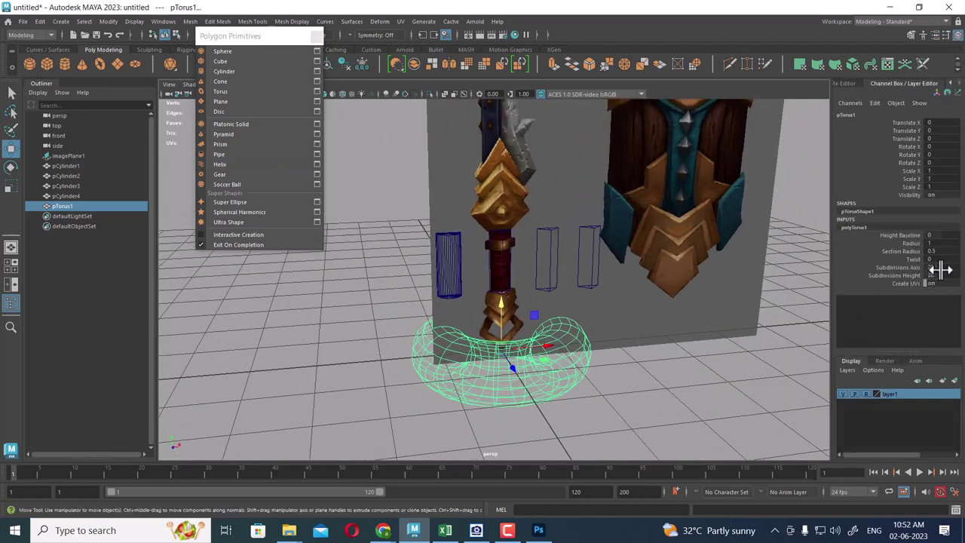
text(4)
key(Return)
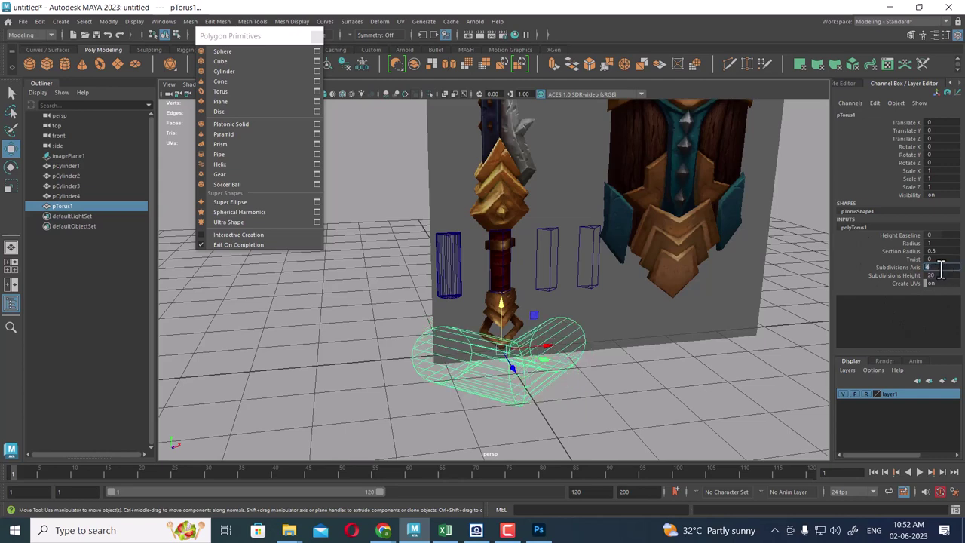
text(4)
key(Return)
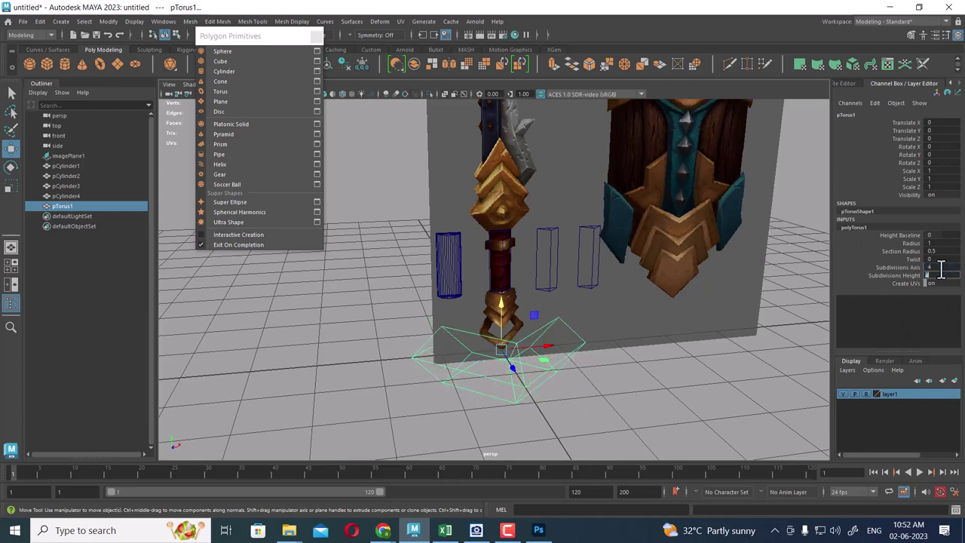
Isolate the square torus on its own and show it shaded
mouse_move(558, 305)
alt+mouse_down()
mouse_move(552, 380)
mouse_move(554, 333)
alt+mouse_up()
key(alt+h)
key(5)
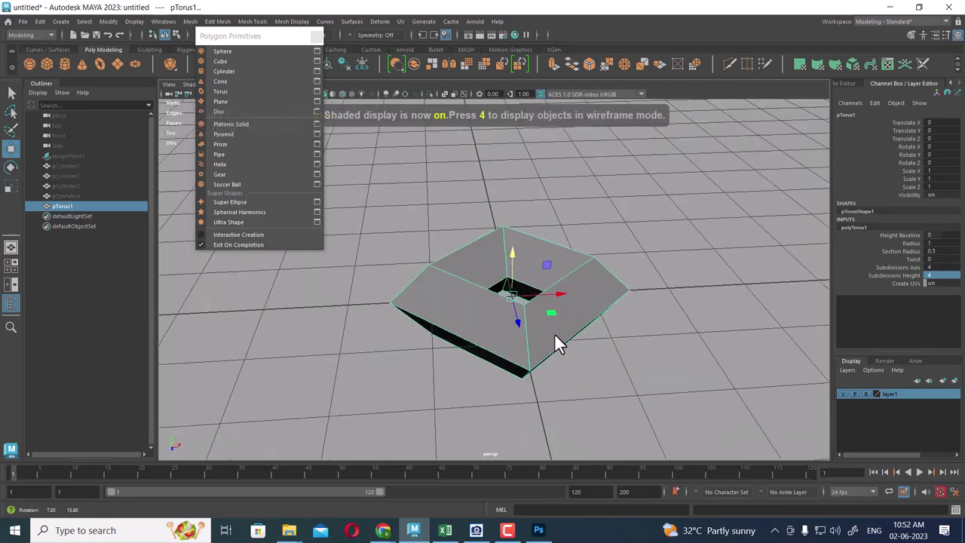
click(634, 344)
click(544, 345)
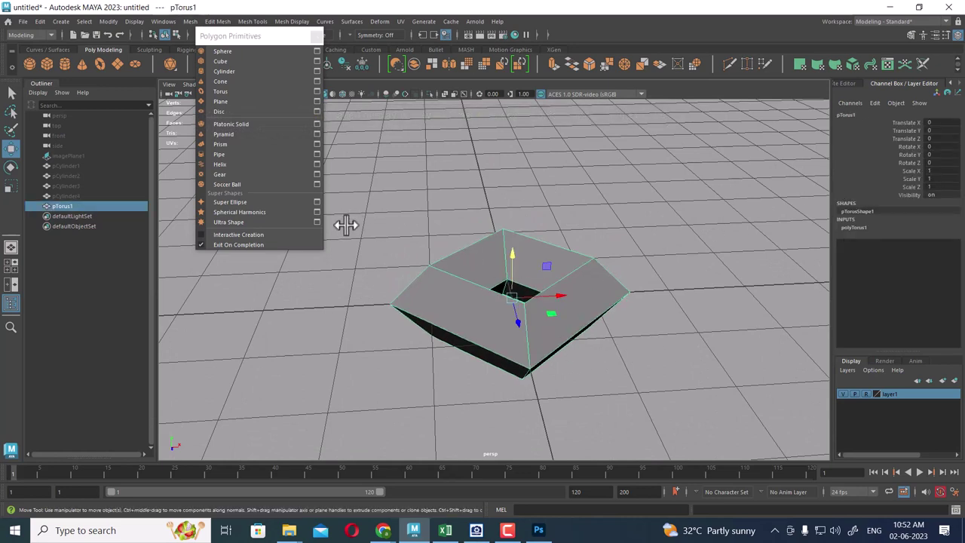
Rotate the torus to 90° on X so it stands upright
click(11, 168)
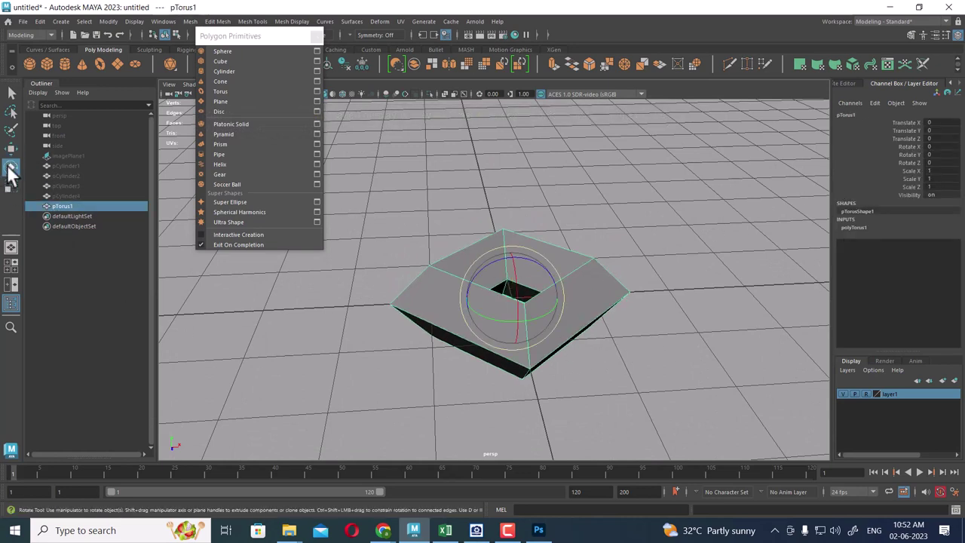
click(11, 187)
key(e)
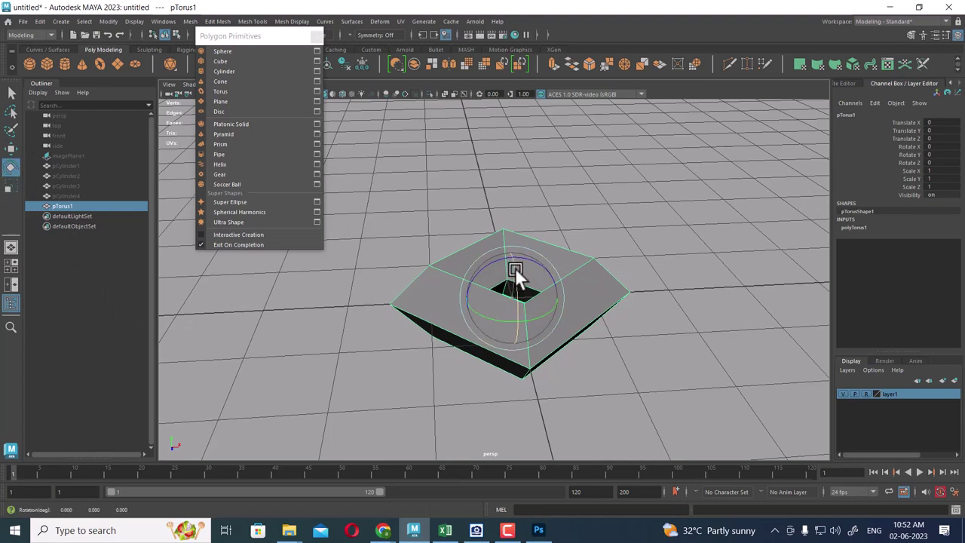
drag(515, 267, 520, 293)
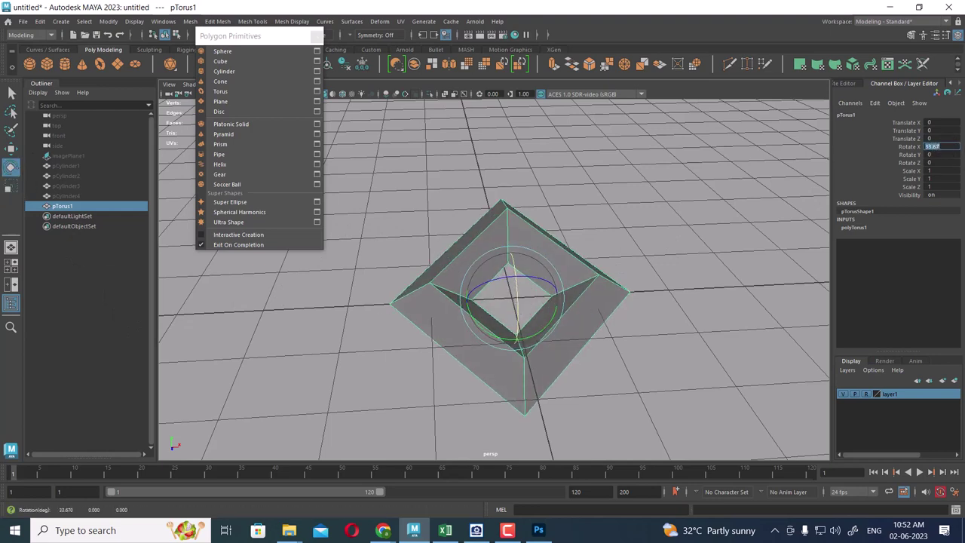
text(0)
key(Return)
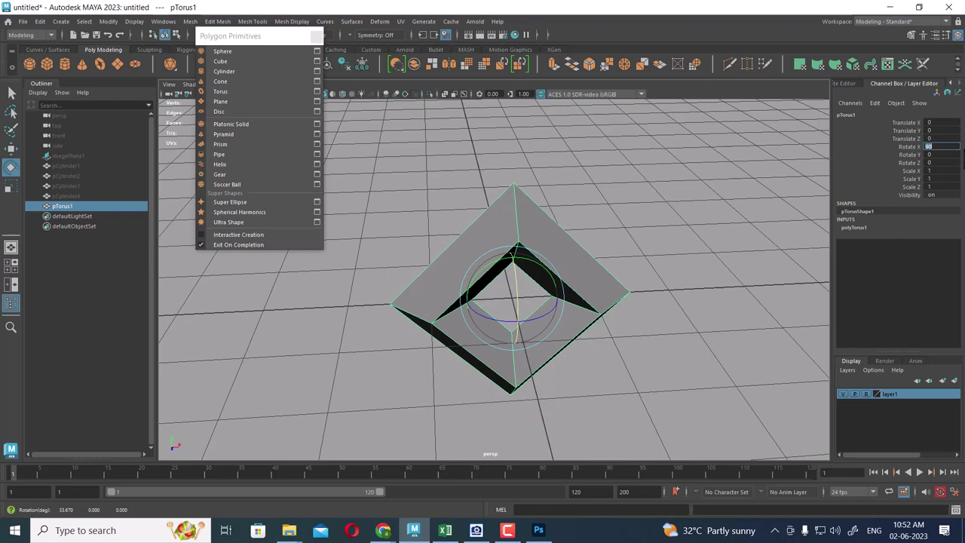
Switch to the front view and reselect the torus to show its shape settings
mouse_move(672, 273)
alt+mouse_down()
mouse_move(592, 265)
mouse_move(625, 274)
alt+mouse_up()
key(space)
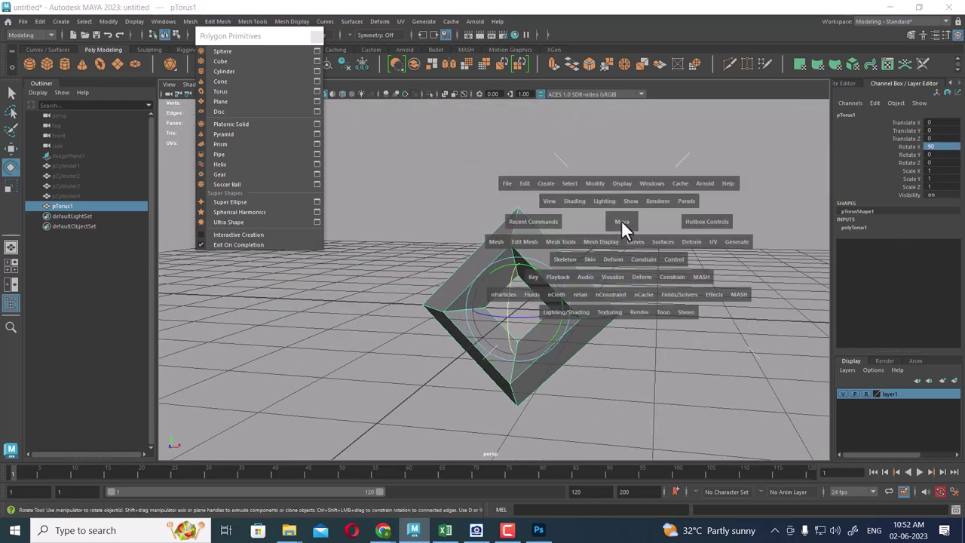
drag(621, 220, 623, 253)
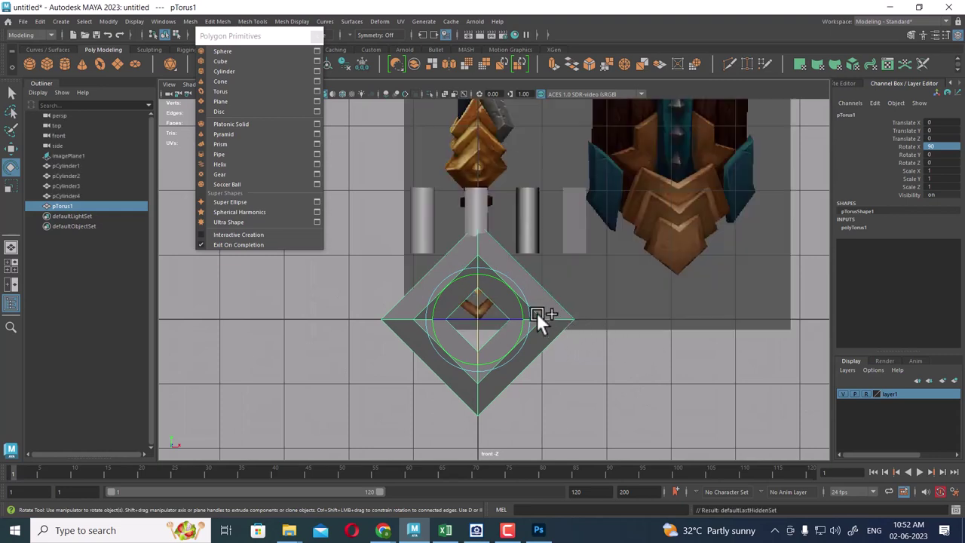
scroll(537, 312, up, 1)
click(594, 400)
click(524, 368)
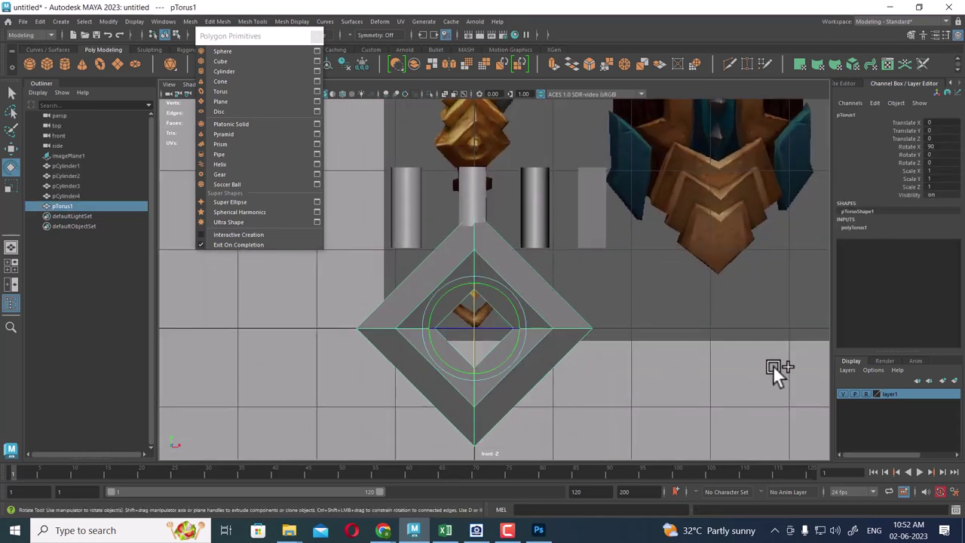
click(857, 227)
Set the torus Radius to 0.92, scale it to 0.269 and raise it under the grip
click(910, 243)
middle_drag(696, 300, 715, 306)
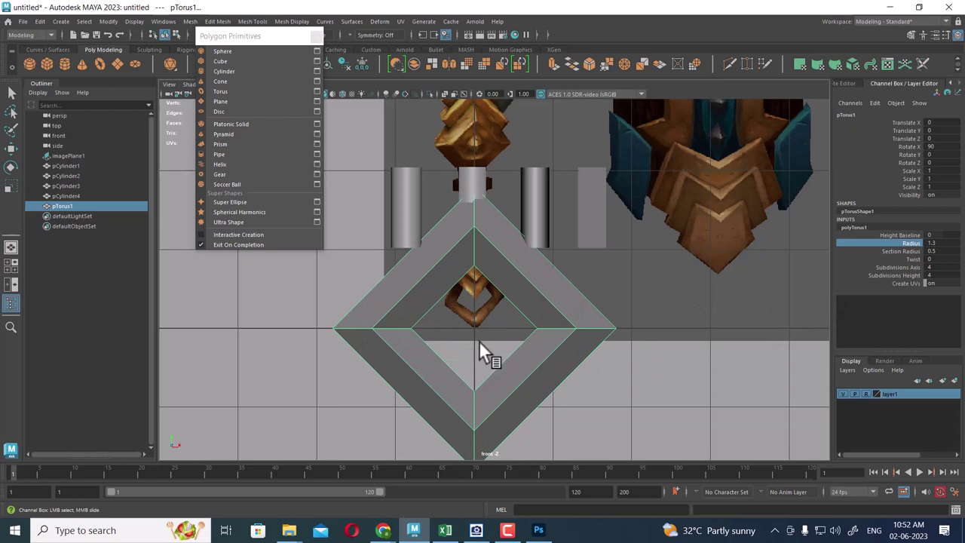
key(r)
drag(475, 321, 327, 509)
scroll(551, 410, up, 3)
scroll(532, 283, up, 3)
scroll(569, 368, up, 2)
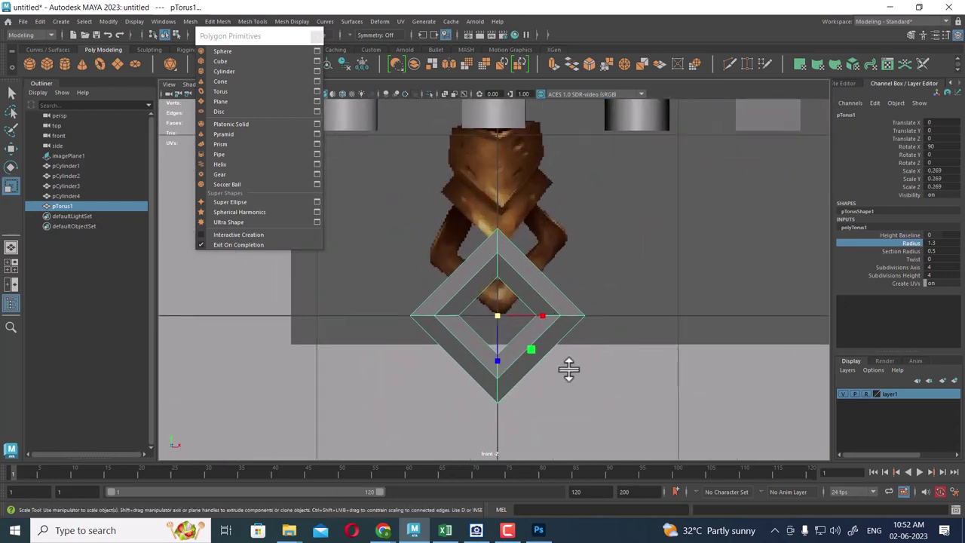
scroll(575, 460, up, 3)
key(w)
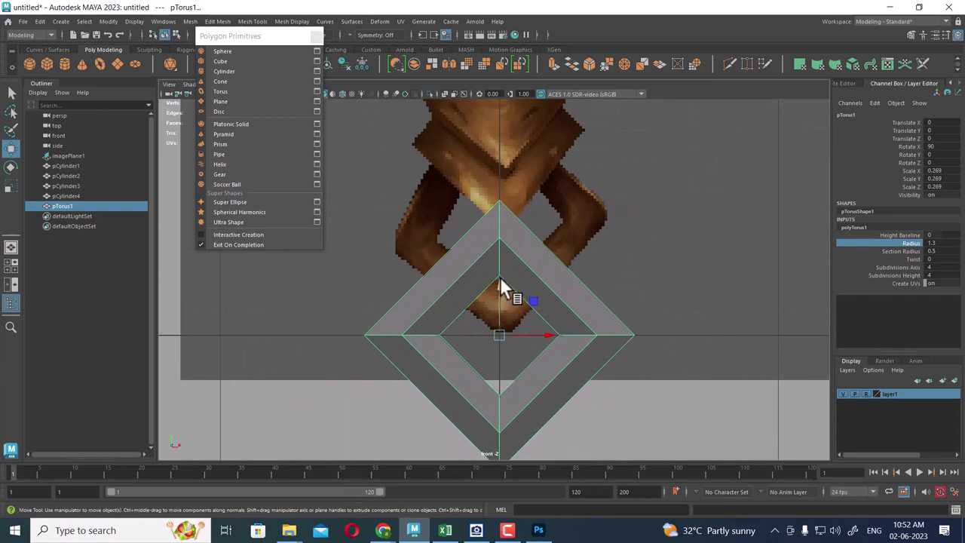
drag(500, 279, 510, 178)
In wireframe, shrink the torus ring to 0.214 to fit the pommel
key(4)
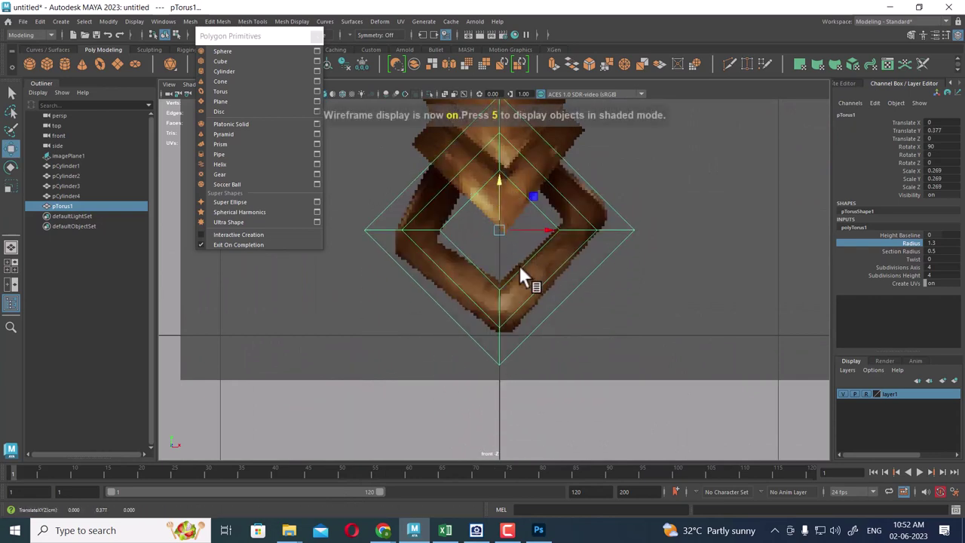
scroll(519, 264, up, 2)
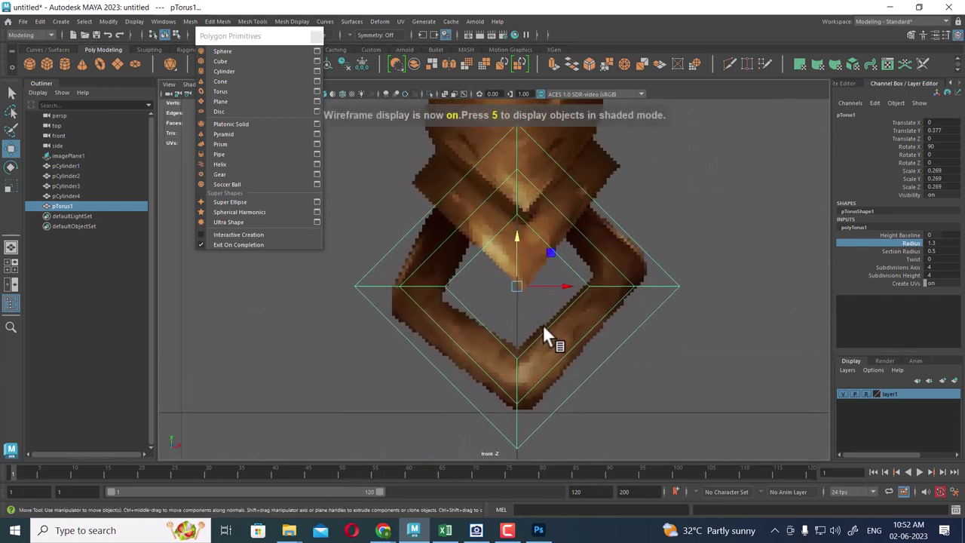
key(r)
mouse_move(519, 287)
mouse_down()
mouse_move(506, 291)
mouse_move(468, 379)
mouse_up()
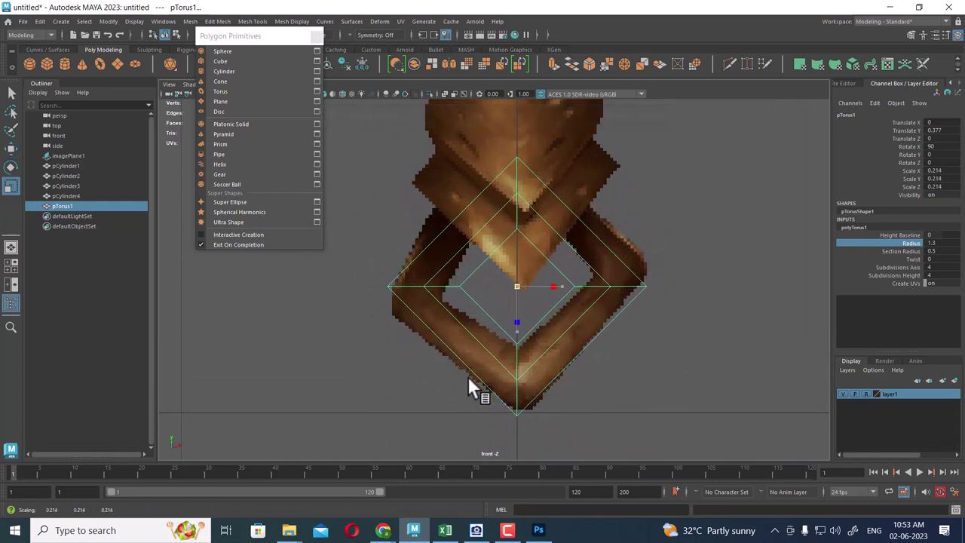
scroll(592, 313, up, 1)
scroll(598, 328, up, 1)
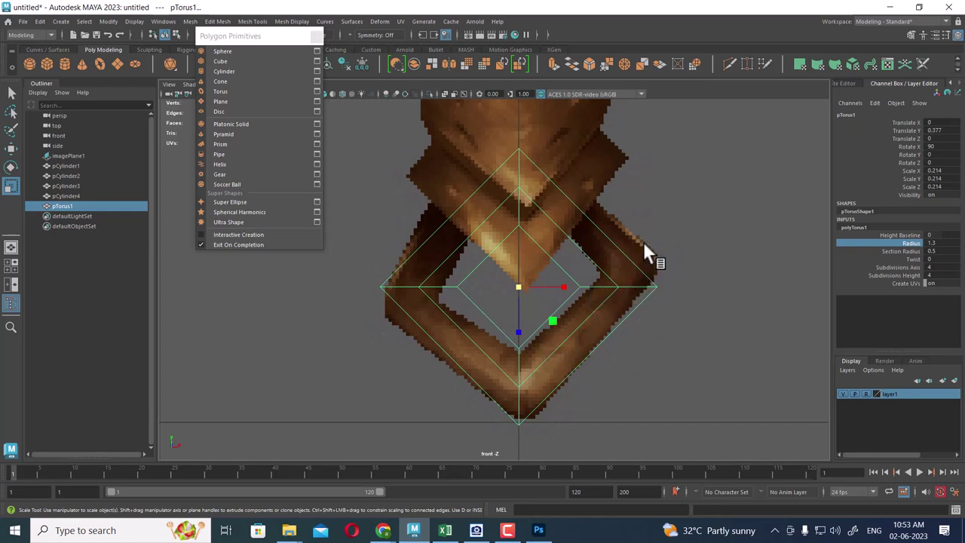
scroll(601, 315, down, 2)
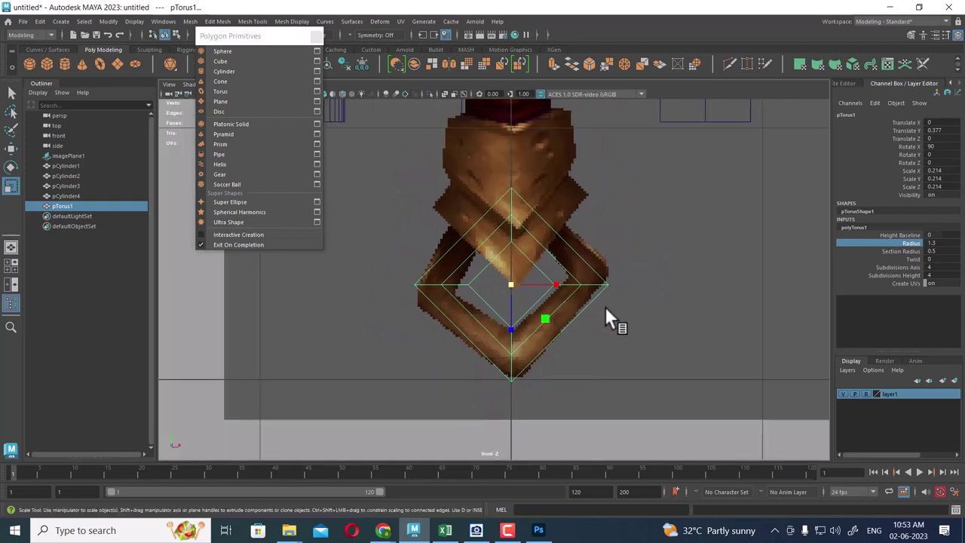
Switch to the perspective view in shaded mode and inspect the ring
key(space)
drag(604, 330, 604, 232)
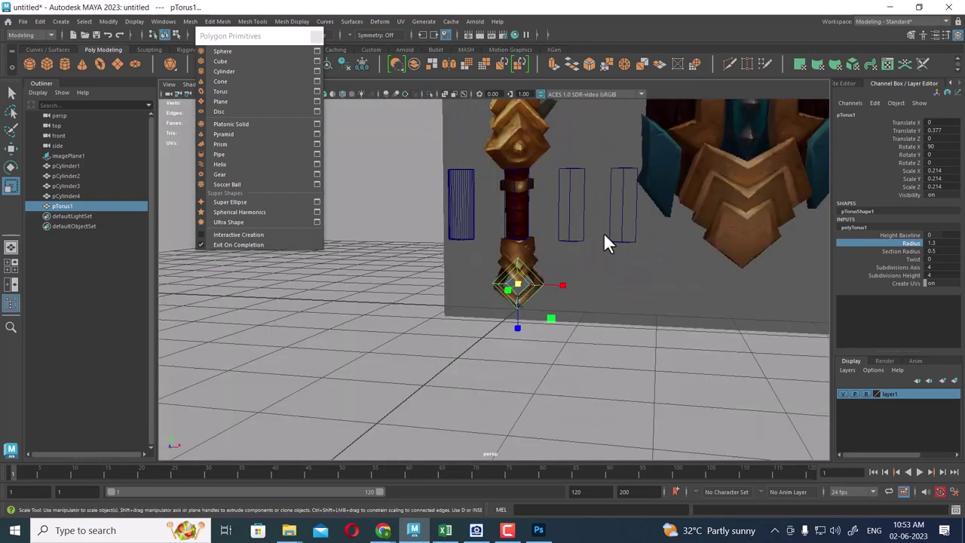
key(5)
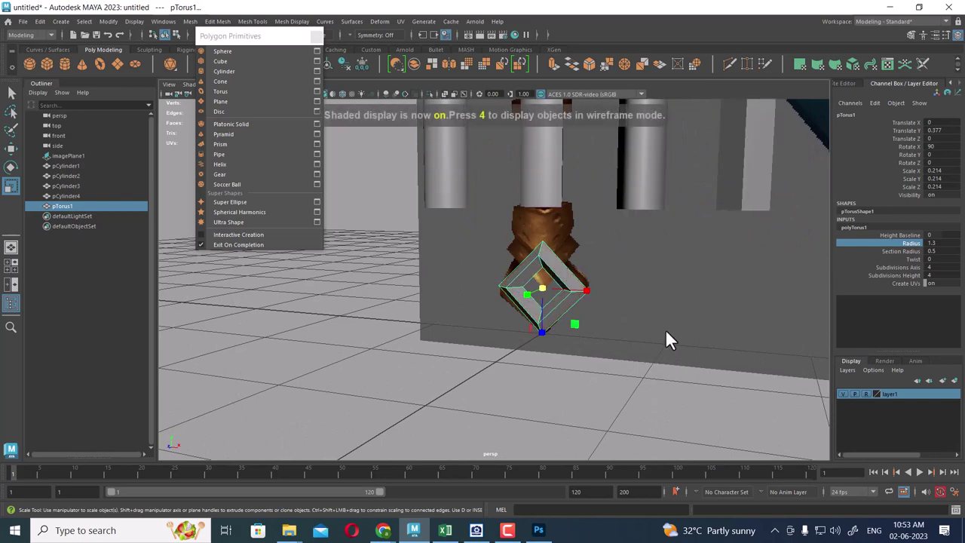
mouse_move(665, 329)
alt+mouse_down()
mouse_move(655, 350)
mouse_move(702, 352)
mouse_move(643, 365)
mouse_move(622, 358)
alt+mouse_up()
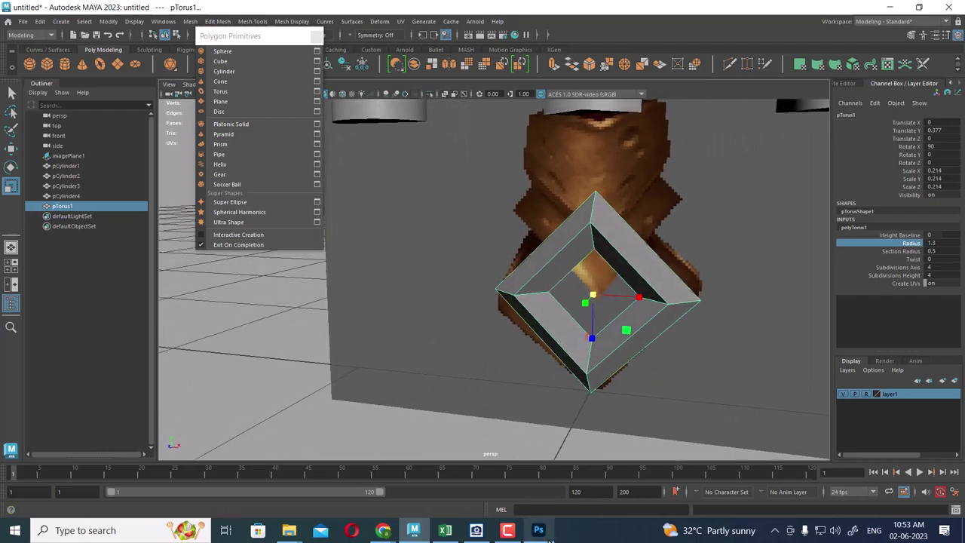
Bring the ACDSee sword reference forward as a small window moved aside
click(475, 530)
double_click(603, 15)
double_click(603, 15)
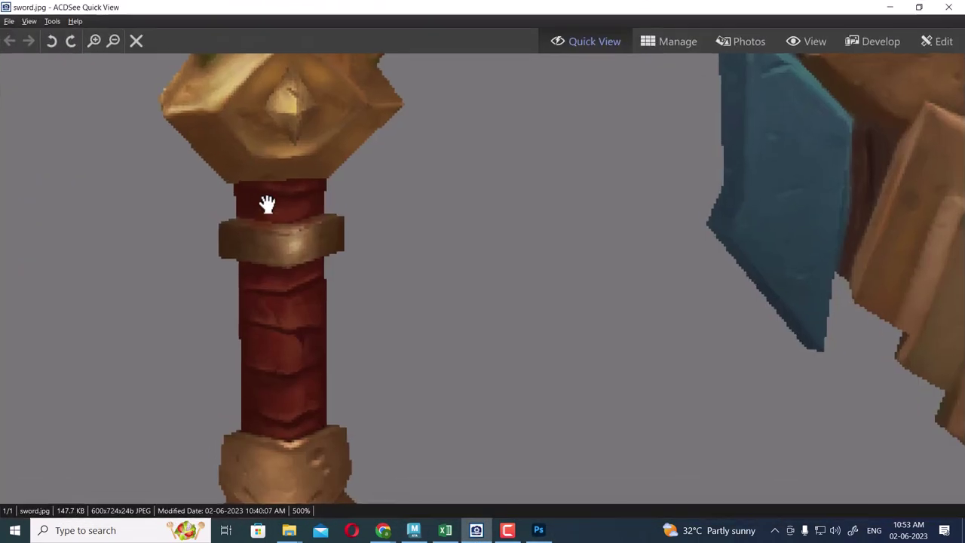
drag(717, 9, 348, 63)
drag(370, 279, 315, 123)
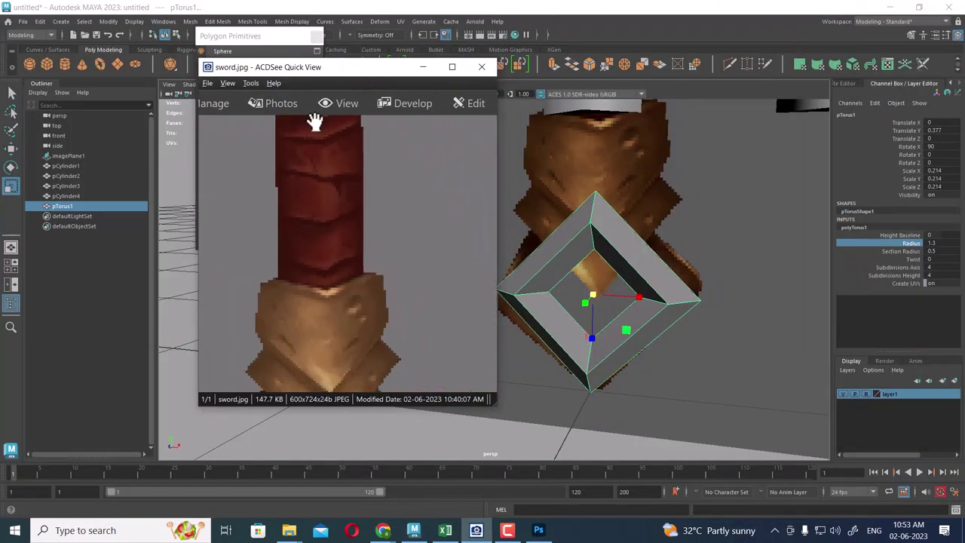
drag(303, 68, 198, 77)
Enable Always on top in ACDSee Options and zoom the image onto the diamond pommel
click(145, 92)
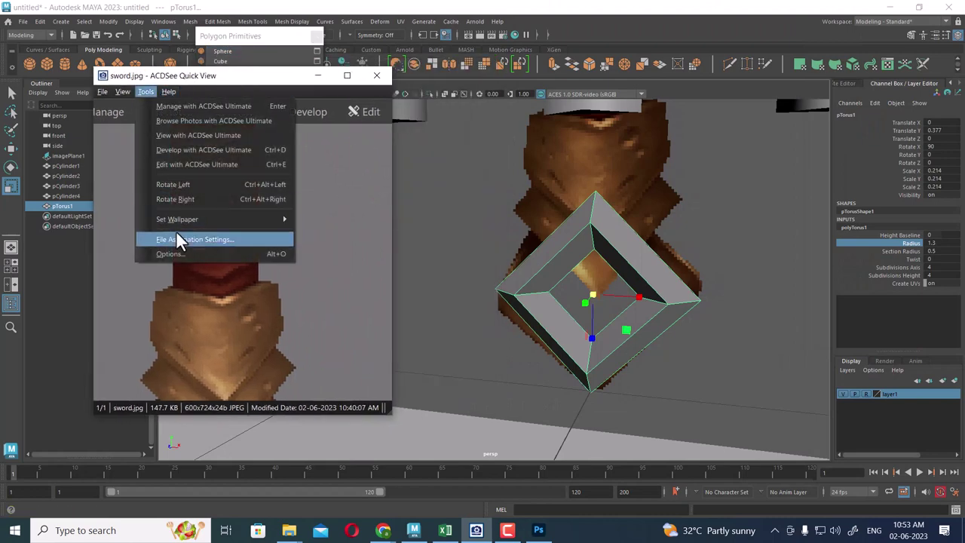
click(184, 254)
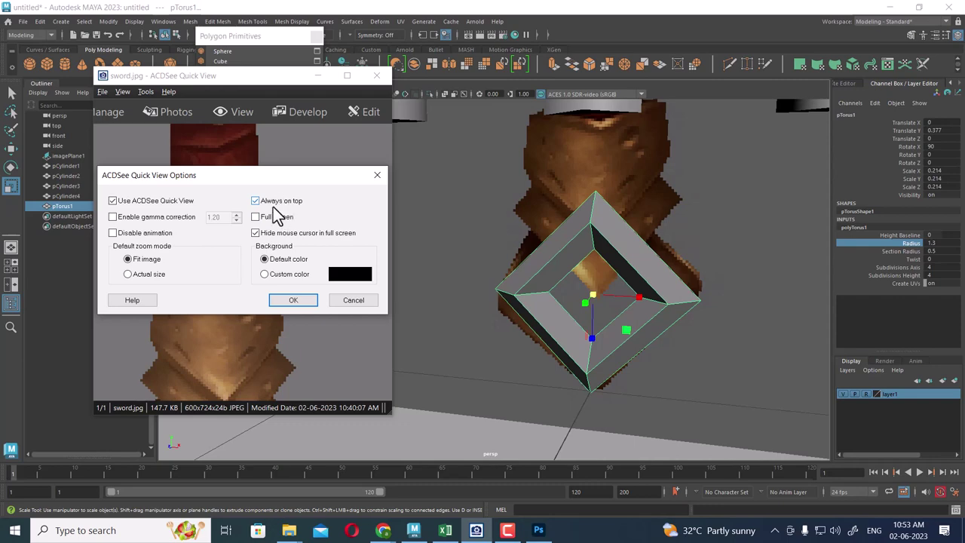
click(298, 300)
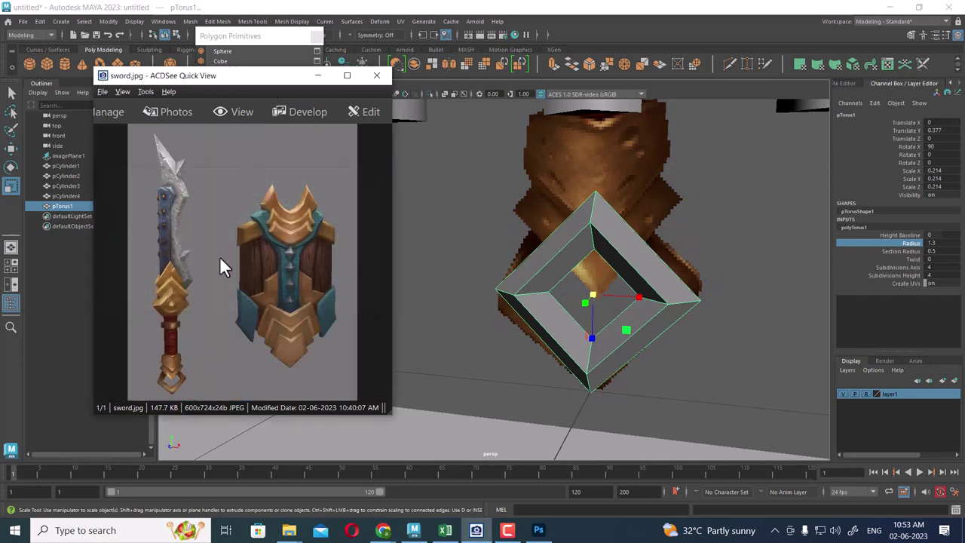
scroll(216, 323, up, 2)
scroll(209, 355, up, 2)
scroll(302, 254, up, 3)
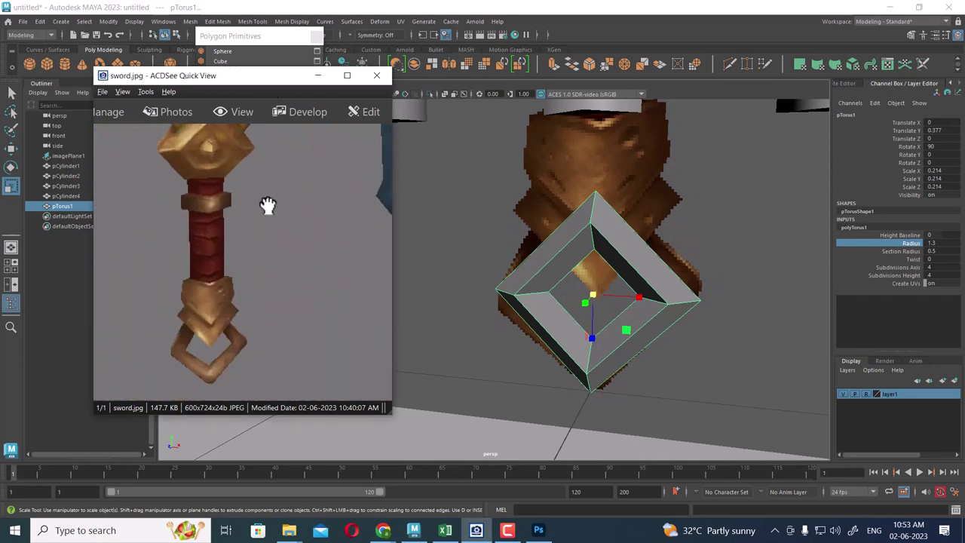
scroll(254, 349, up, 1)
scroll(284, 318, down, 1)
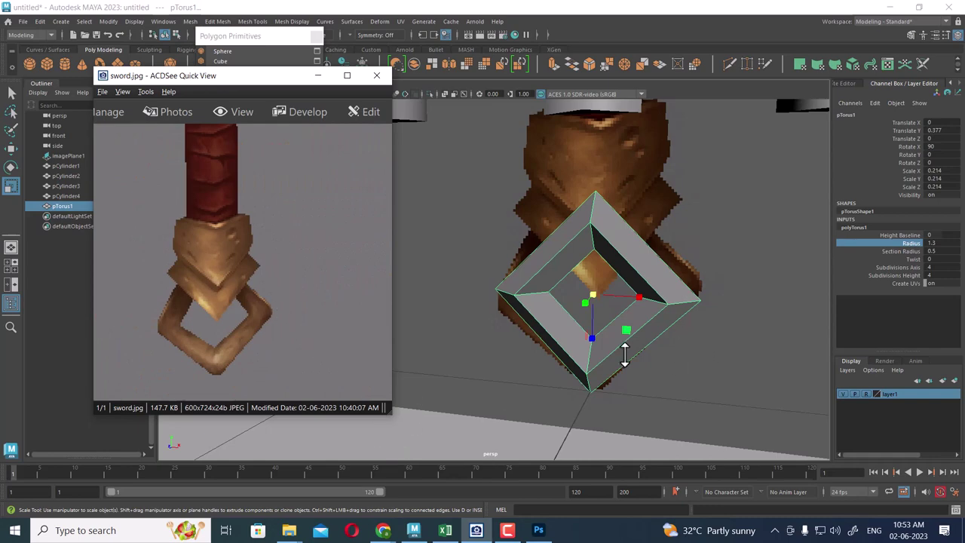
mouse_move(709, 322)
alt+mouse_down()
mouse_move(681, 312)
mouse_move(737, 319)
mouse_move(633, 286)
mouse_move(641, 321)
mouse_move(665, 319)
mouse_move(625, 319)
mouse_move(653, 339)
alt+mouse_up()
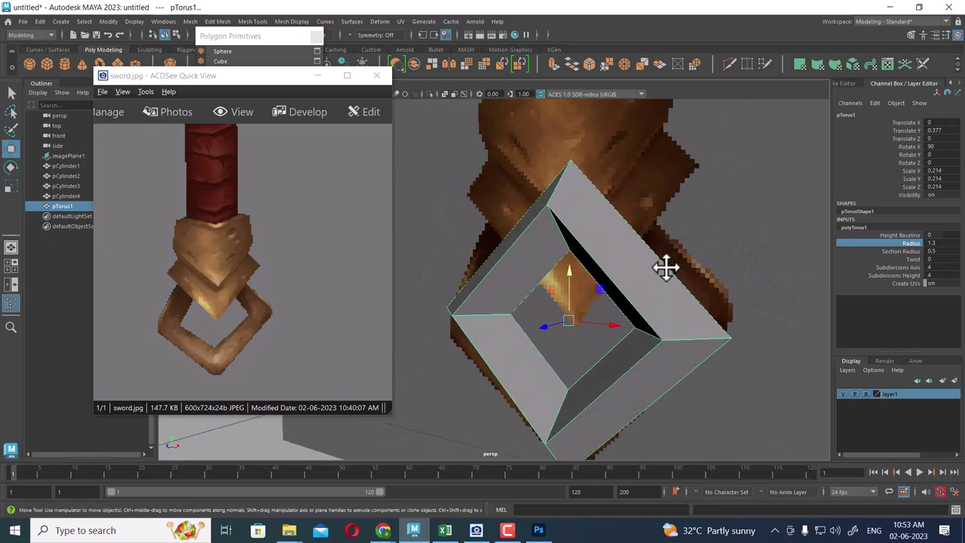
In front wireframe view, scale pTorus1 to 0.222 and move it to Translate Y 0.348
mouse_move(658, 282)
alt+mouse_down()
mouse_move(646, 324)
mouse_move(642, 287)
mouse_move(589, 346)
alt+mouse_up()
alt+middle_drag(589, 347, 668, 301)
mouse_move(668, 301)
alt+right_down()
mouse_move(685, 323)
mouse_move(629, 272)
alt+right_up()
key(4)
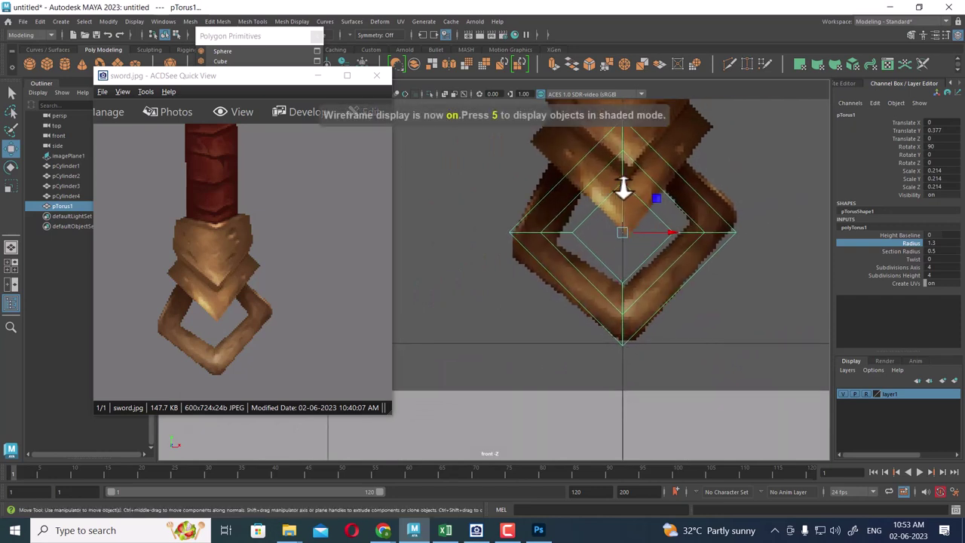
drag(623, 186, 622, 195)
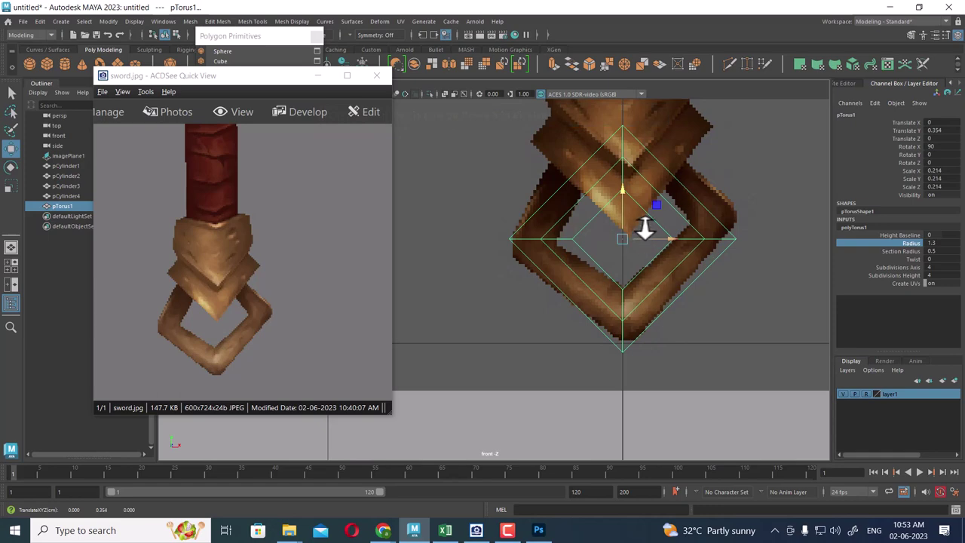
key(r)
drag(633, 241, 627, 240)
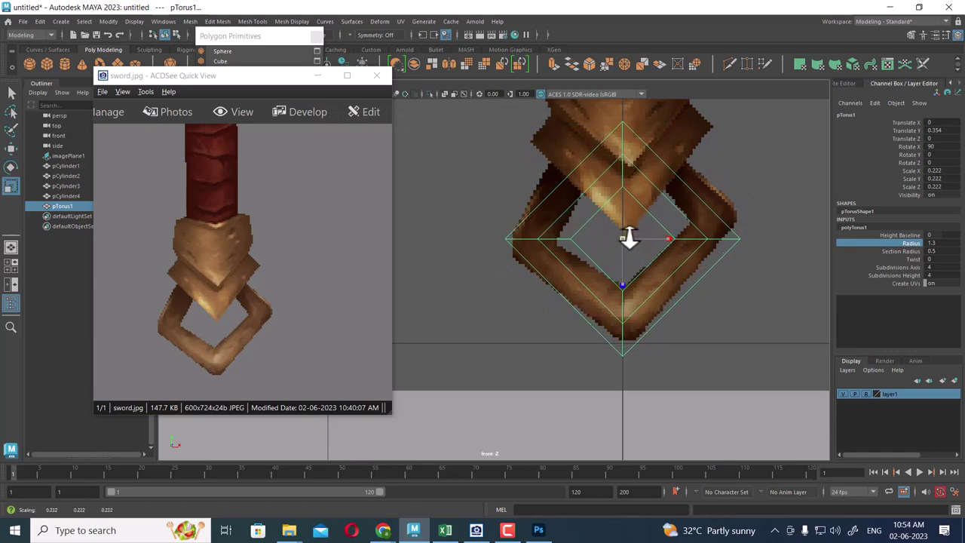
key(w)
mouse_move(617, 186)
mouse_down()
mouse_move(630, 170)
mouse_move(630, 190)
mouse_up()
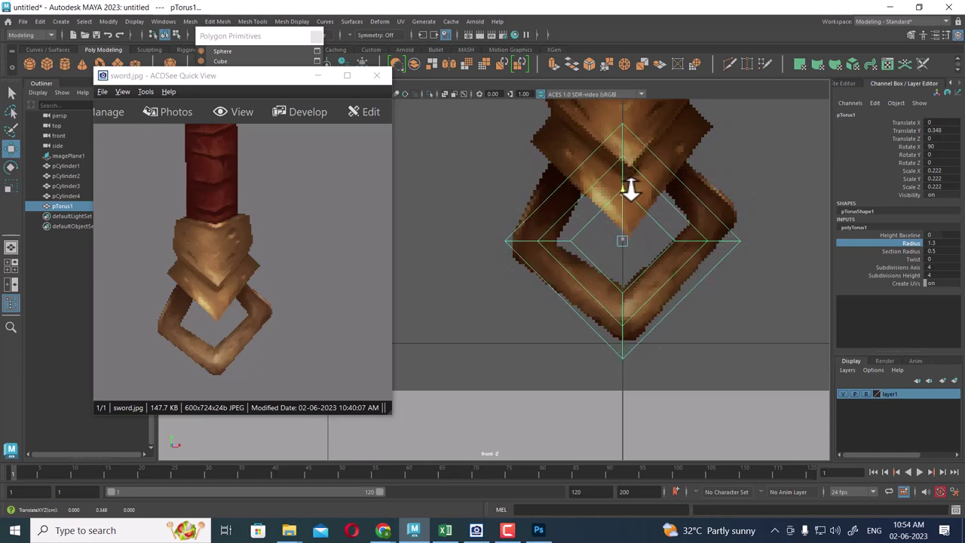
Delete the upper-half faces of the torus ring
right_drag(661, 185, 661, 207)
click(607, 197)
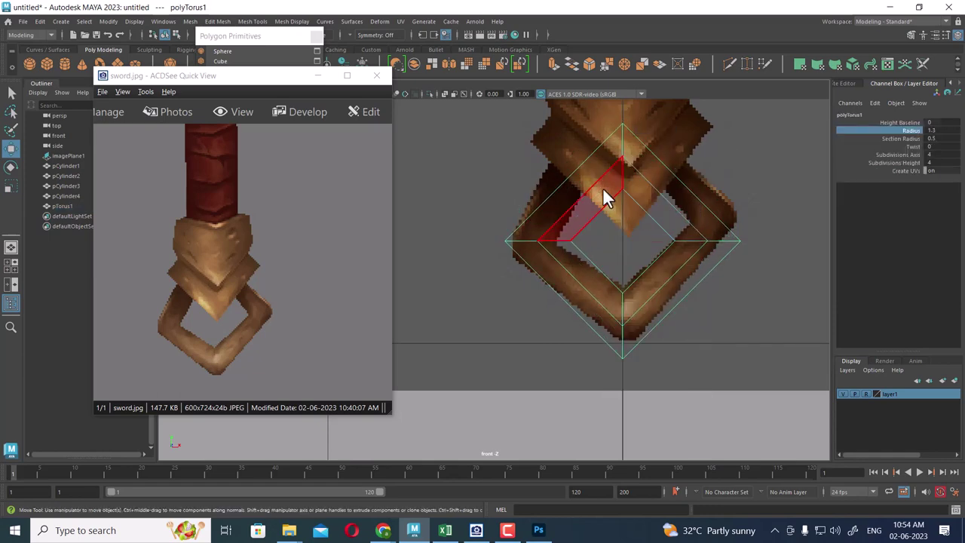
drag(678, 201, 697, 211)
key(Delete)
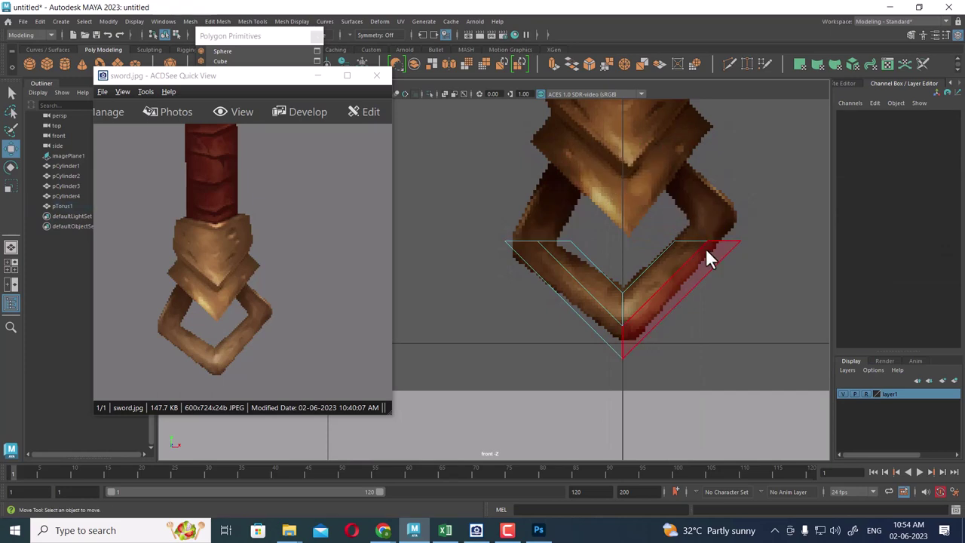
Raise the top vertex row of the V-shaped half toward the grip
right_drag(719, 249, 548, 195)
drag(475, 197, 774, 263)
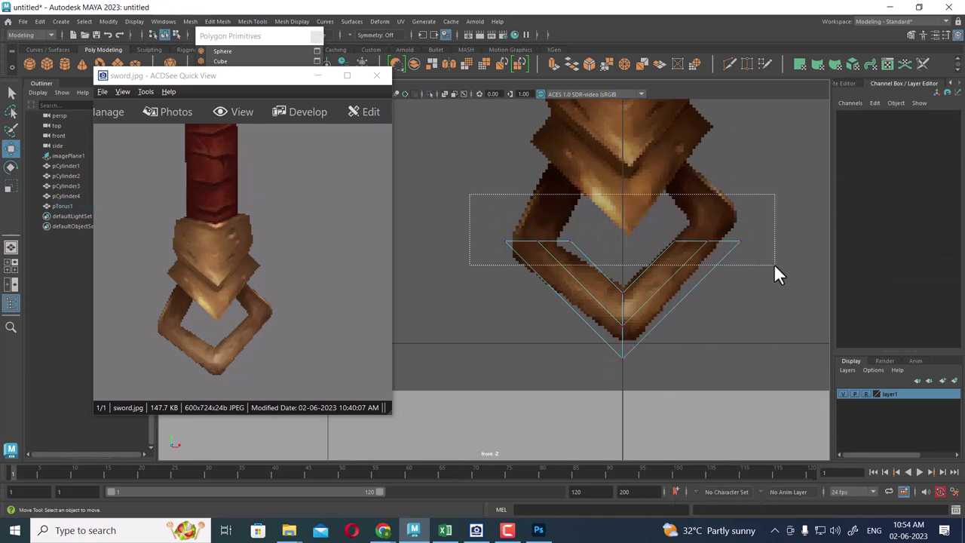
drag(636, 197, 626, 175)
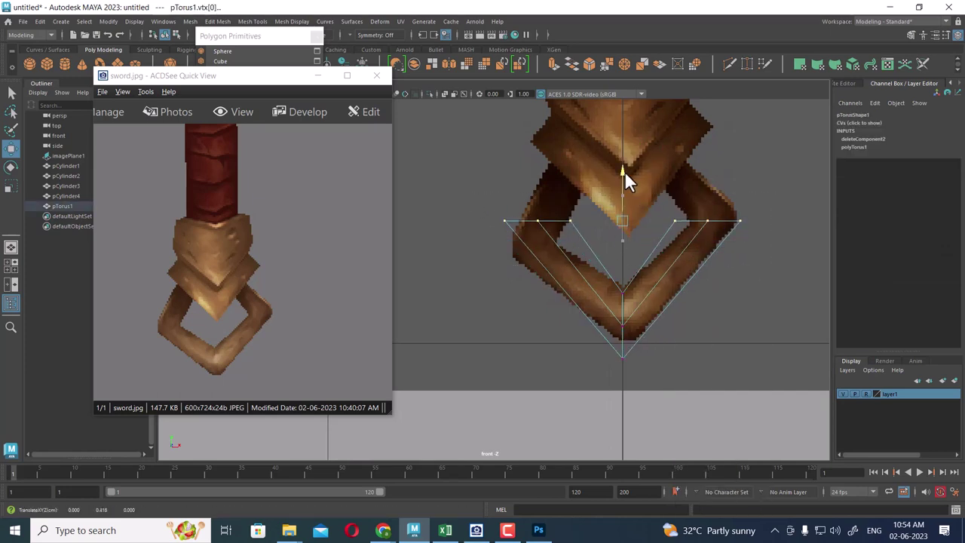
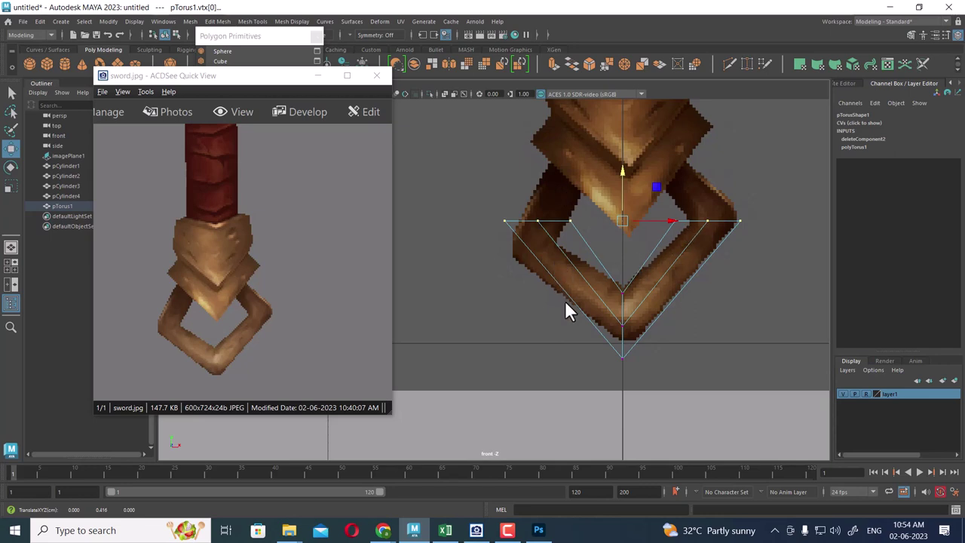
Undo the torus face deletion so the diamond ring is whole again
key(ctrl+z)
key(ctrl+z)
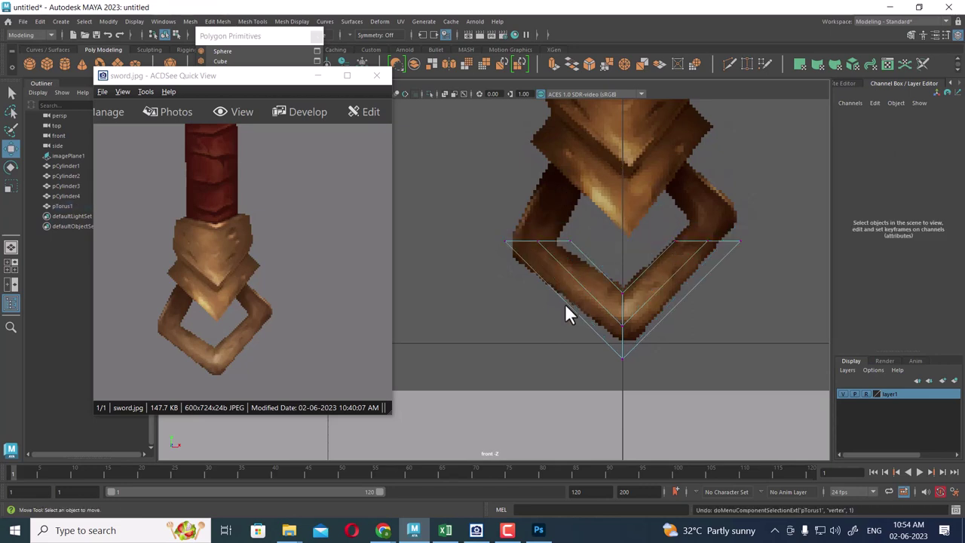
key(ctrl+z)
scroll(567, 216, up, 1)
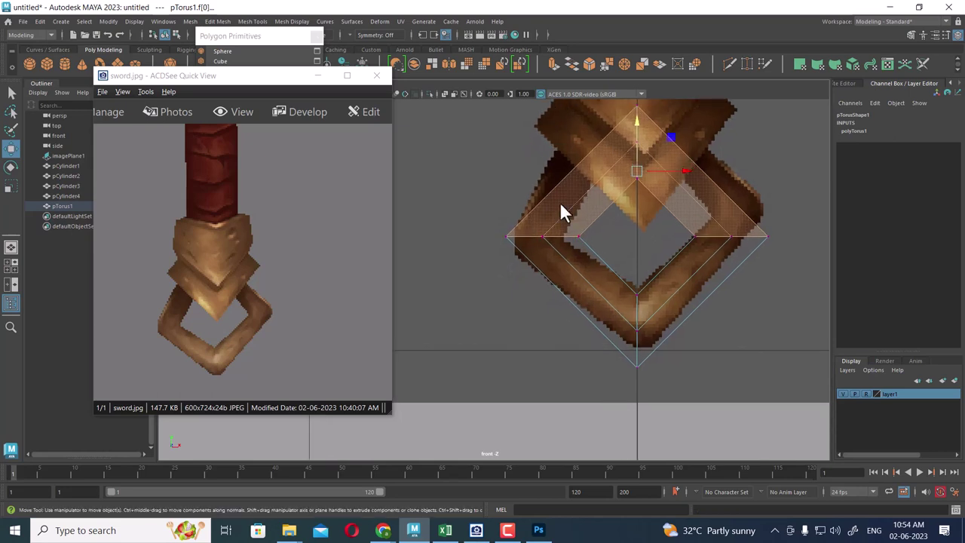
right_drag(559, 202, 472, 185)
drag(779, 220, 666, 273)
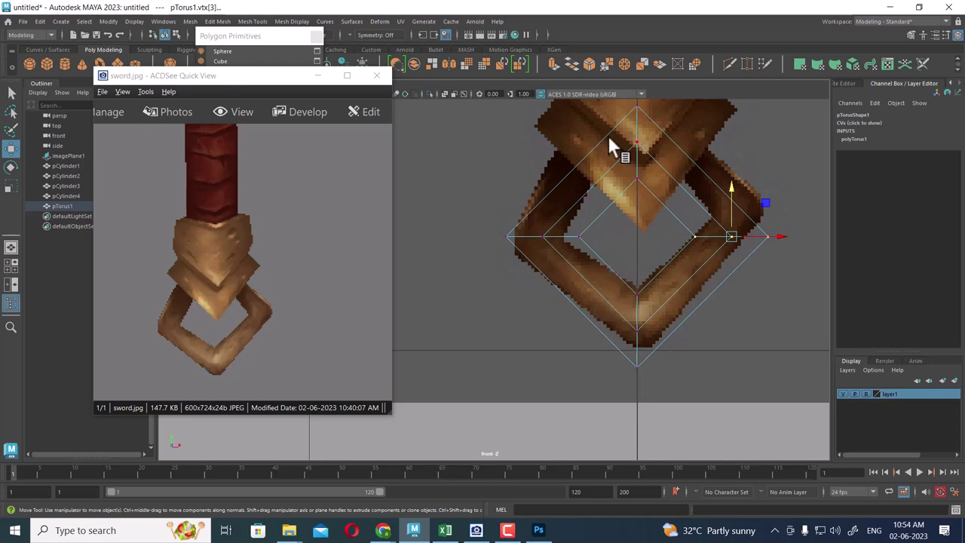
right_drag(658, 170, 724, 170)
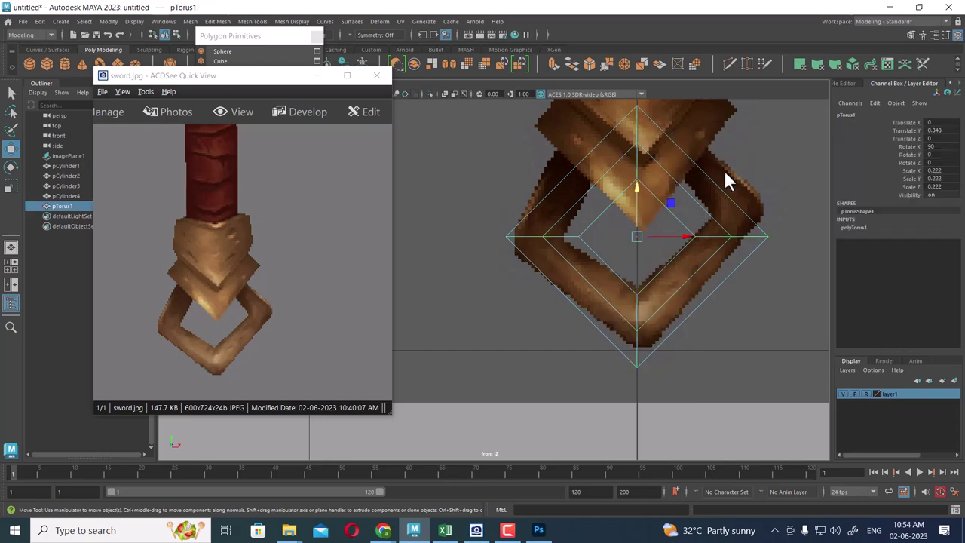
Set the polyTorus1 Radius to 1.39 and adjust its Section Radius
click(857, 227)
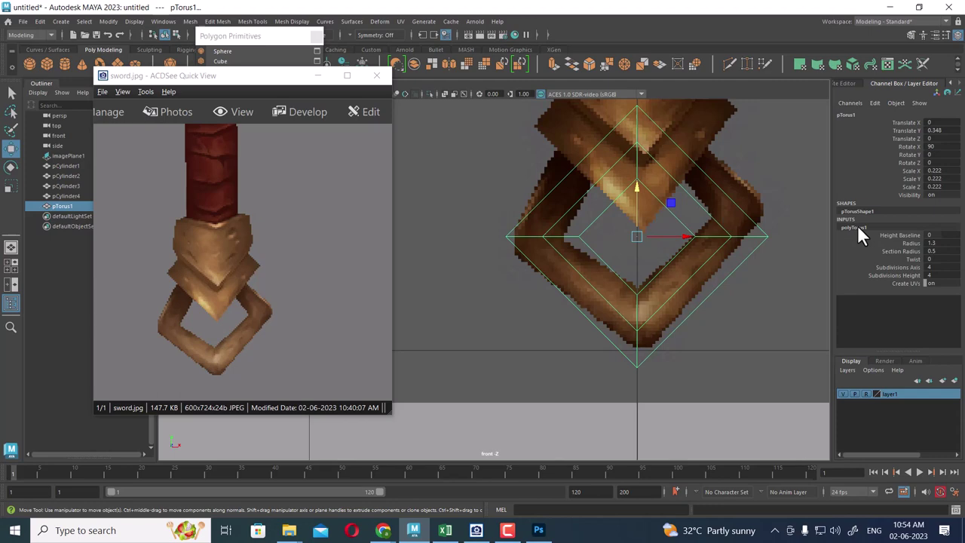
click(908, 244)
middle_drag(730, 273, 734, 273)
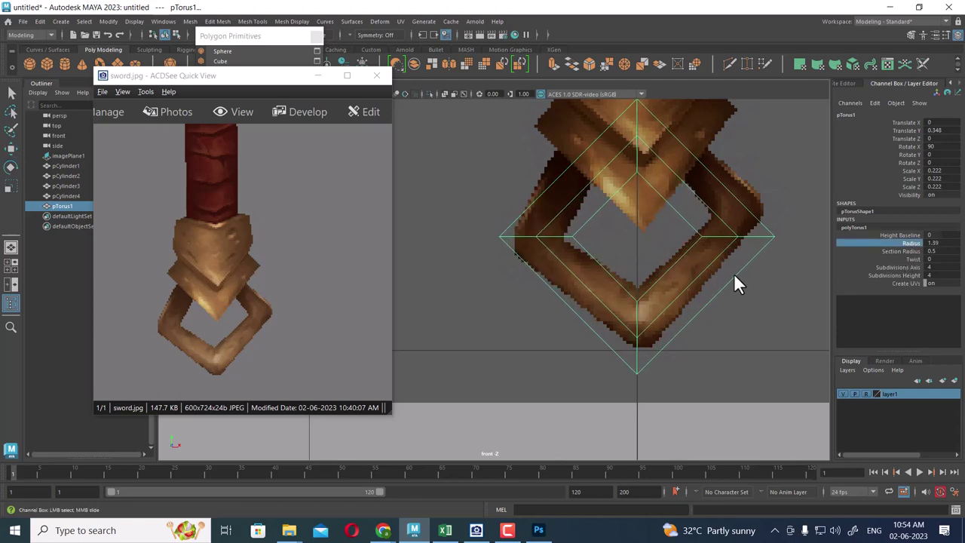
click(889, 252)
middle_drag(814, 260, 741, 278)
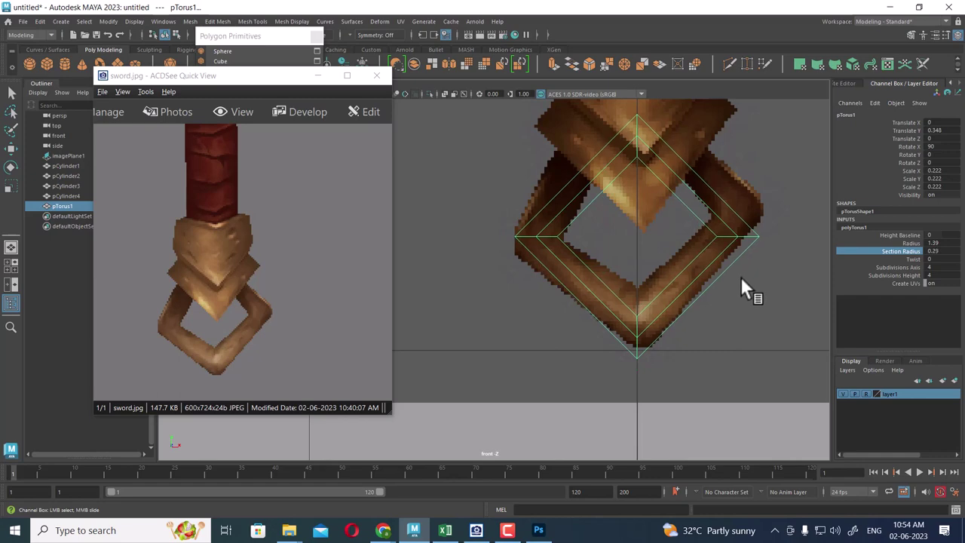
Raise the torus over the reference ring and thicken its tube to section radius 0.4
key(w)
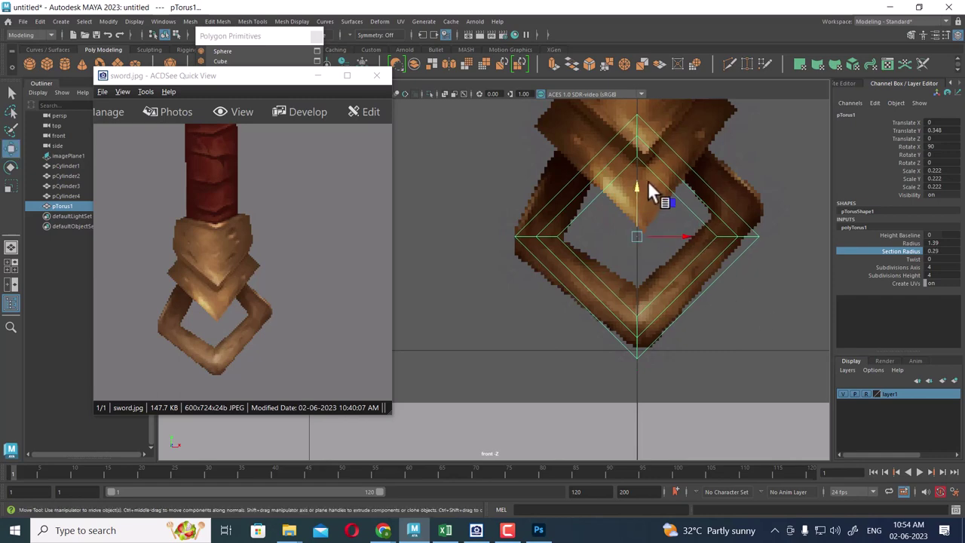
drag(637, 188, 639, 176)
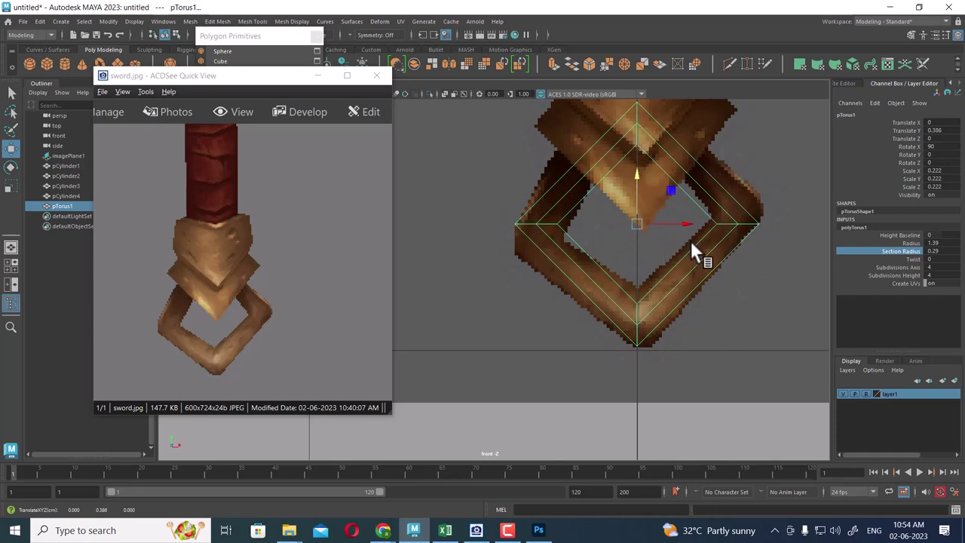
scroll(676, 252, down, 3)
scroll(691, 261, up, 4)
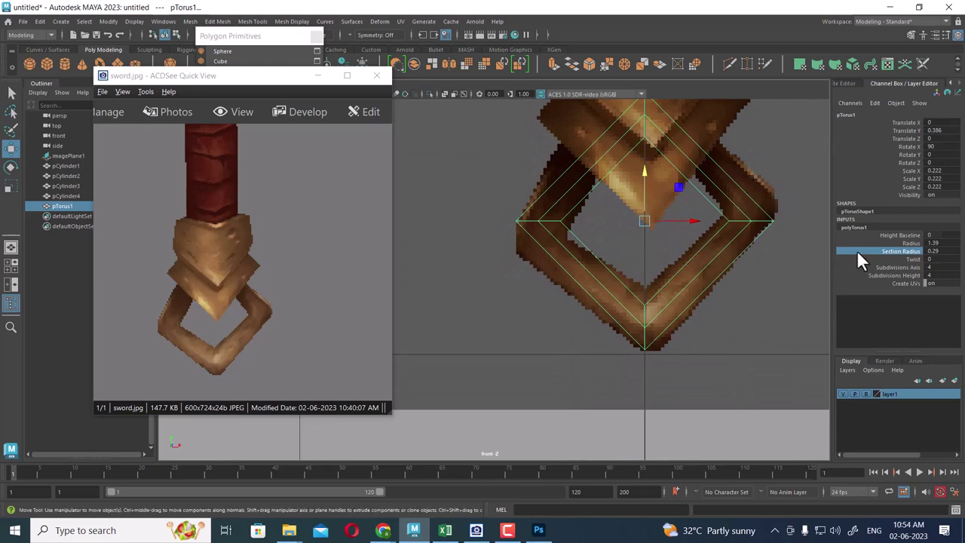
middle_drag(758, 276, 775, 273)
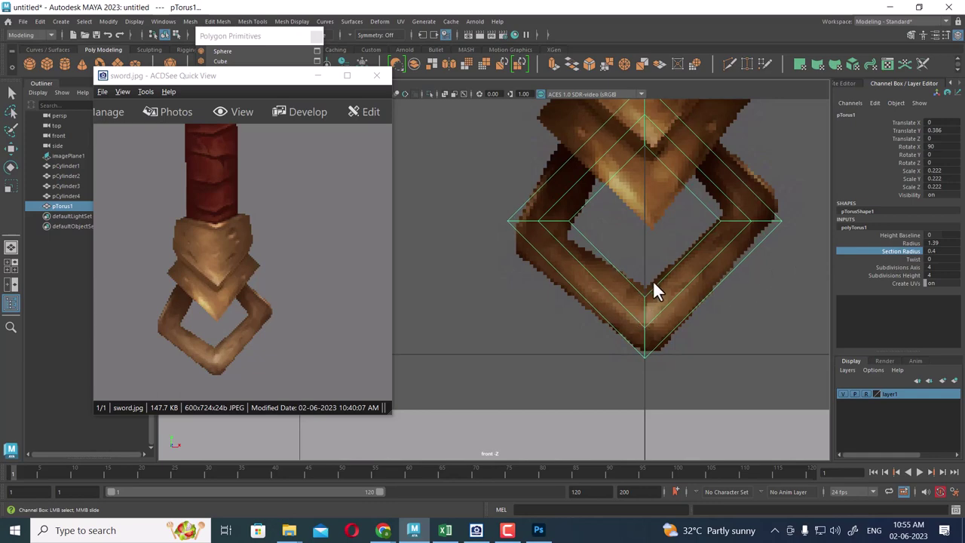
scroll(653, 281, down, 2)
scroll(640, 340, down, 3)
scroll(653, 289, up, 1)
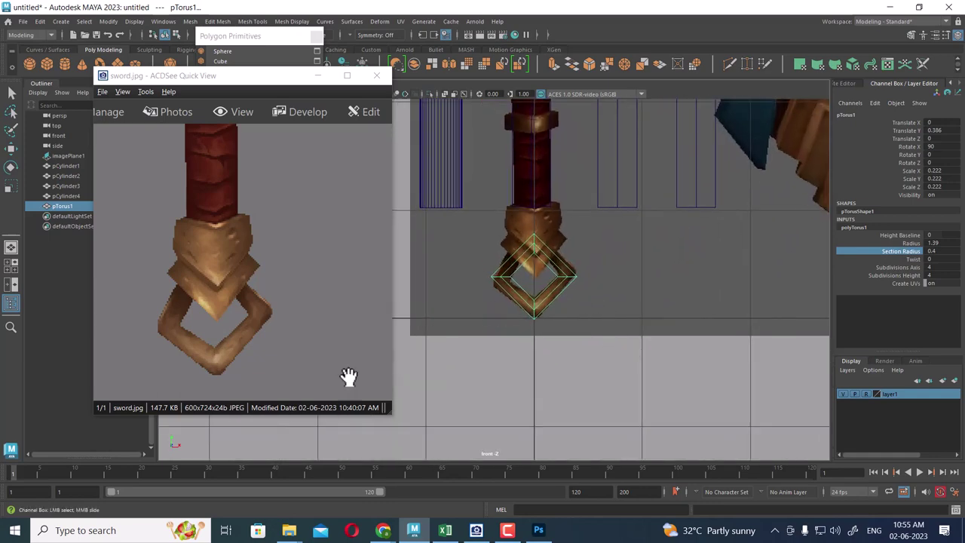
Show only the torus in the perspective view with shaded display
scroll(619, 303, up, 1)
key(space)
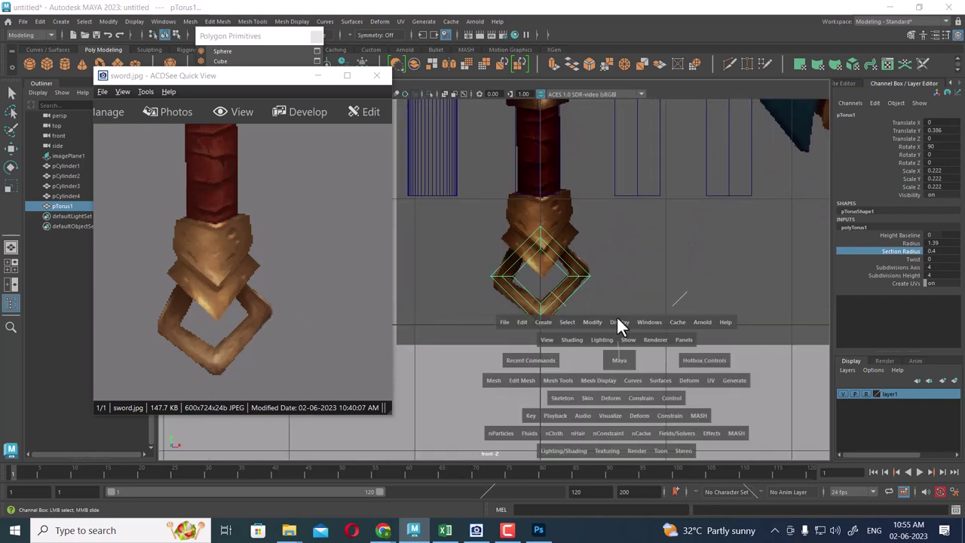
alt+drag(646, 338, 745, 351)
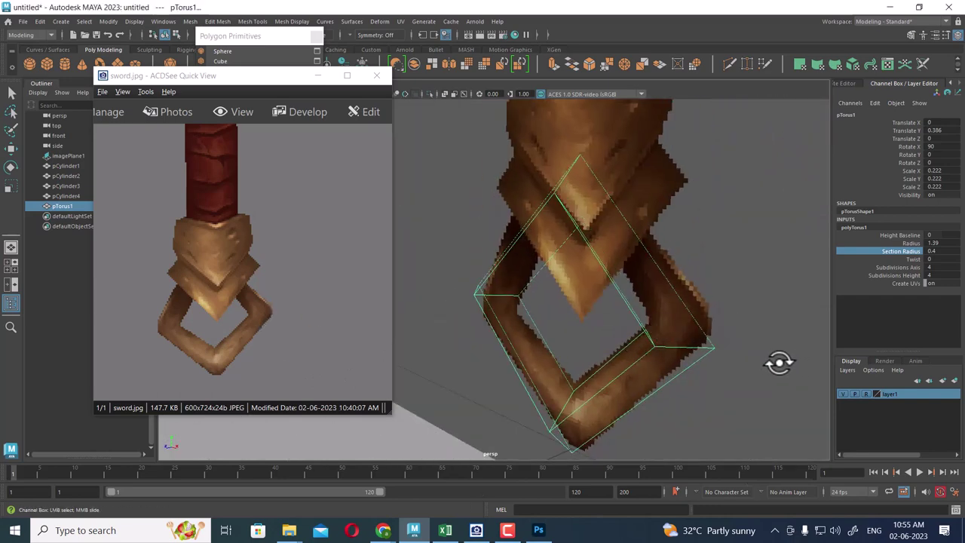
key(alt+h)
key(5)
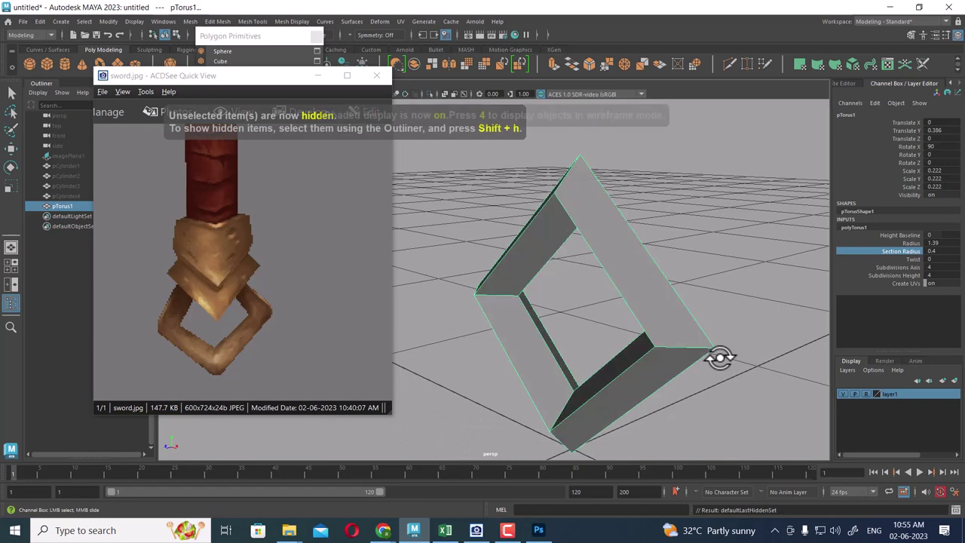
alt+drag(640, 345, 623, 340)
mouse_move(664, 281)
alt+mouse_down()
mouse_move(643, 261)
mouse_move(652, 277)
mouse_move(620, 294)
mouse_move(726, 256)
mouse_move(644, 249)
mouse_move(691, 203)
alt+mouse_up()
Bevel one torus edge loop with fraction 0.5 and one segment
key(F10)
click(644, 262)
key(w)
double_click(661, 282)
click(690, 203)
click(620, 245)
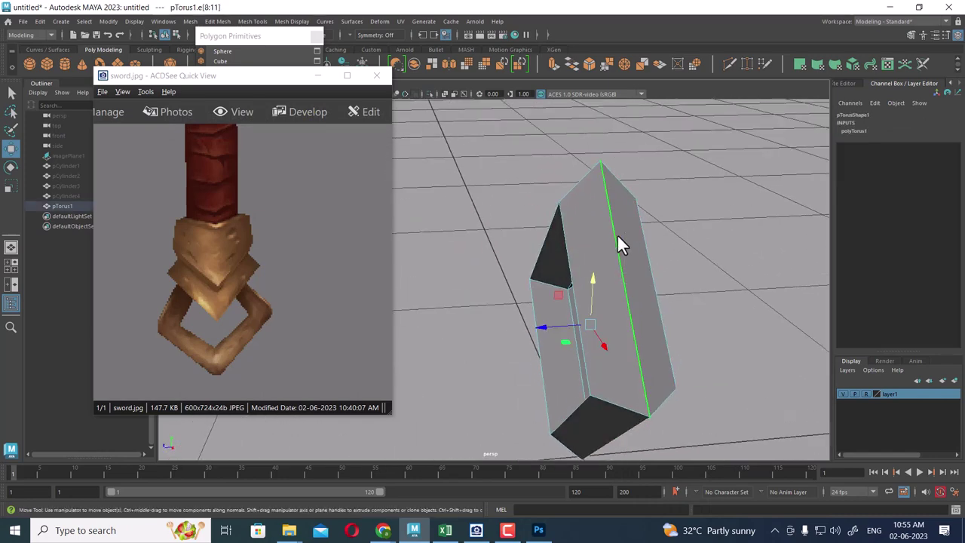
shift+right_drag(602, 222, 638, 223)
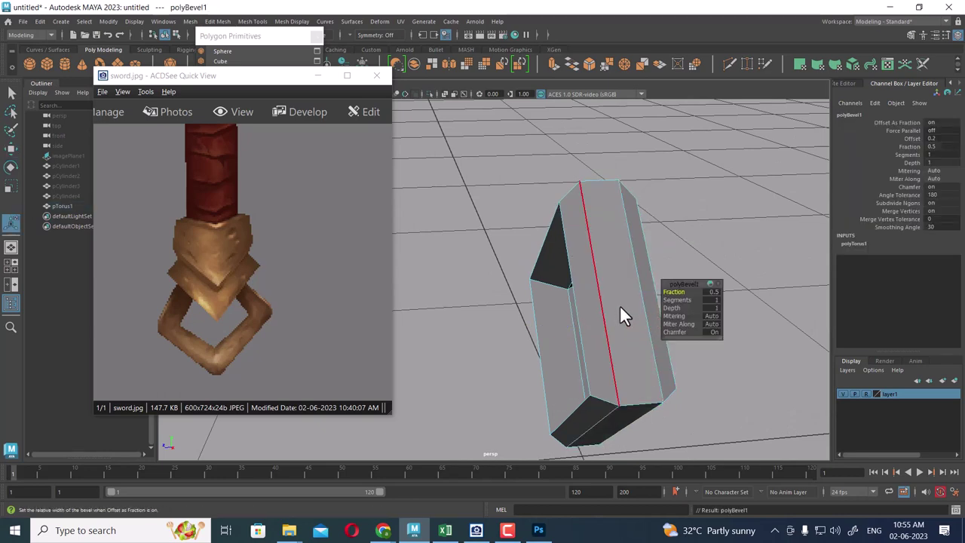
Inspect the bevelled ring from above, then return to object mode and deselect it
mouse_move(648, 290)
alt+mouse_down()
mouse_move(594, 250)
mouse_move(610, 233)
alt+mouse_up()
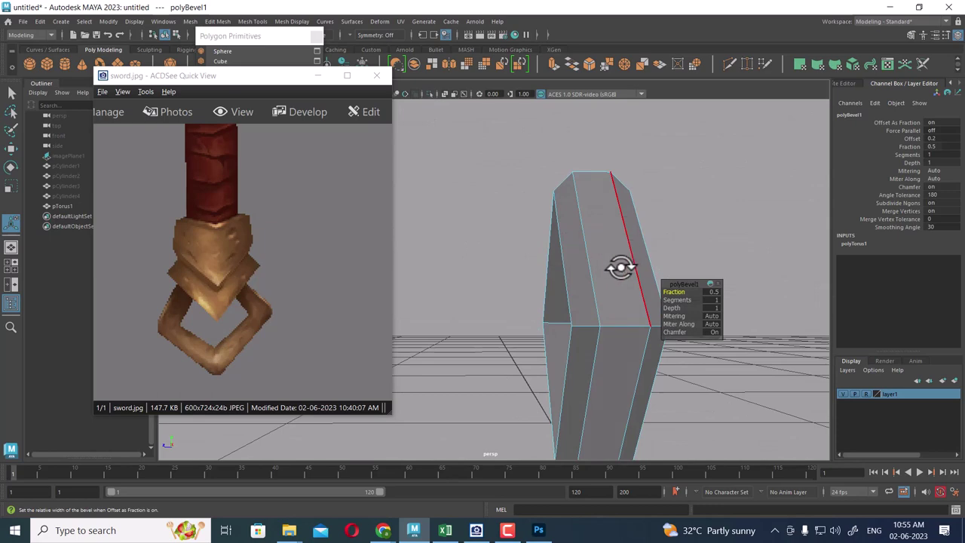
mouse_move(622, 266)
alt+mouse_down()
mouse_move(631, 307)
mouse_move(610, 274)
mouse_move(585, 261)
mouse_move(599, 263)
mouse_move(577, 237)
mouse_move(597, 269)
alt+mouse_up()
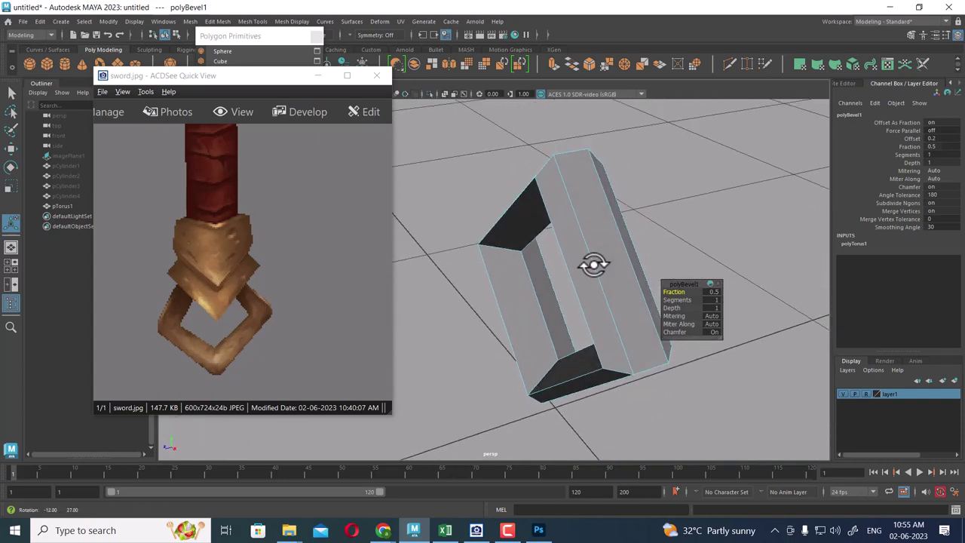
right_drag(578, 215, 631, 181)
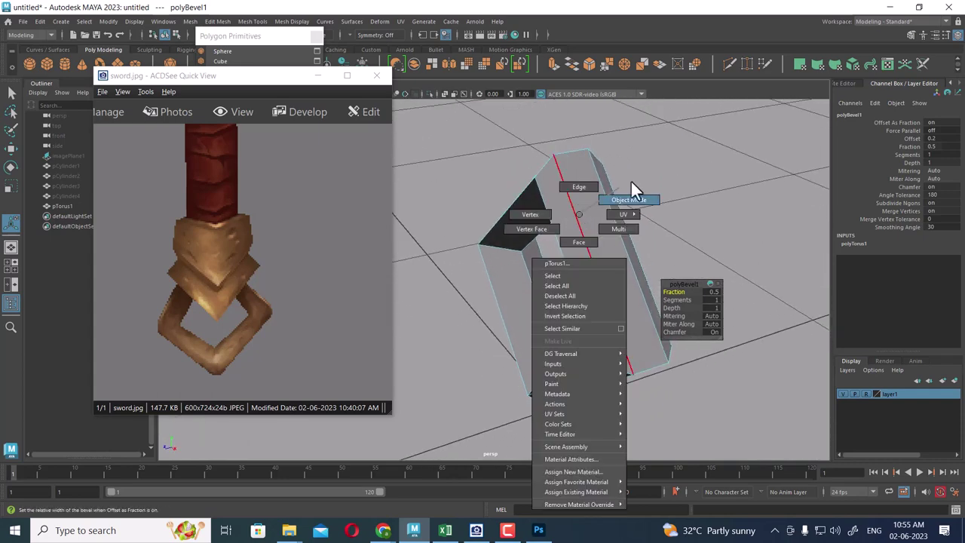
click(573, 225)
click(445, 264)
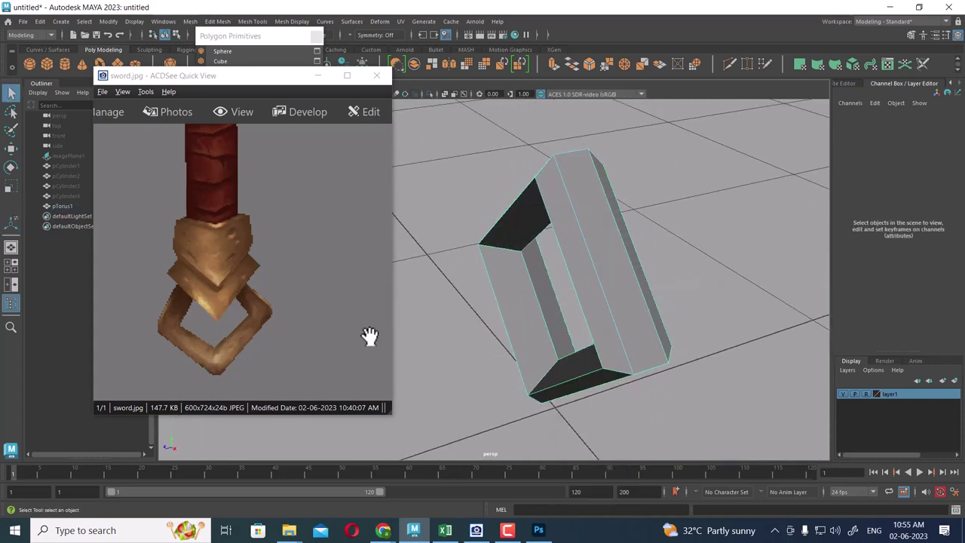
Delete the first extra bevel edge from the diamond ring
click(565, 270)
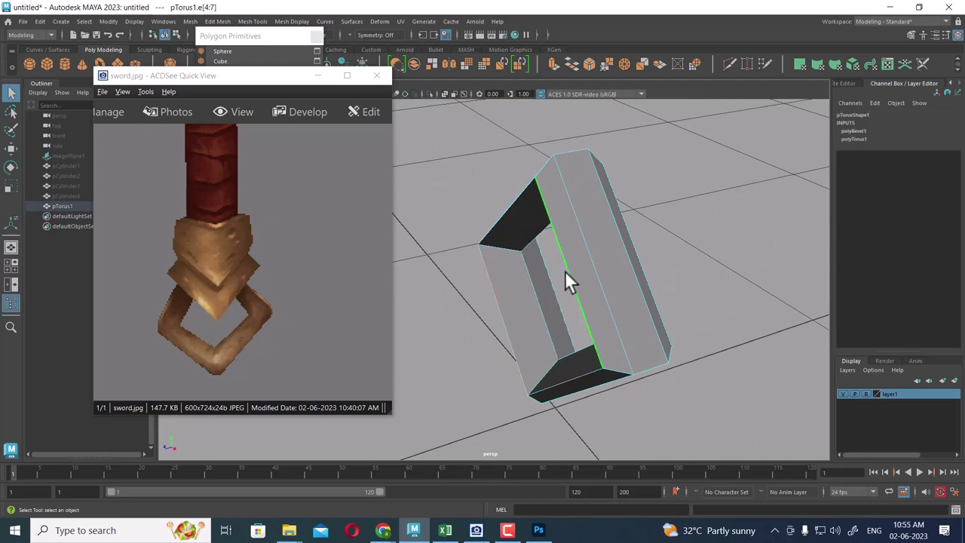
alt+drag(566, 277, 611, 281)
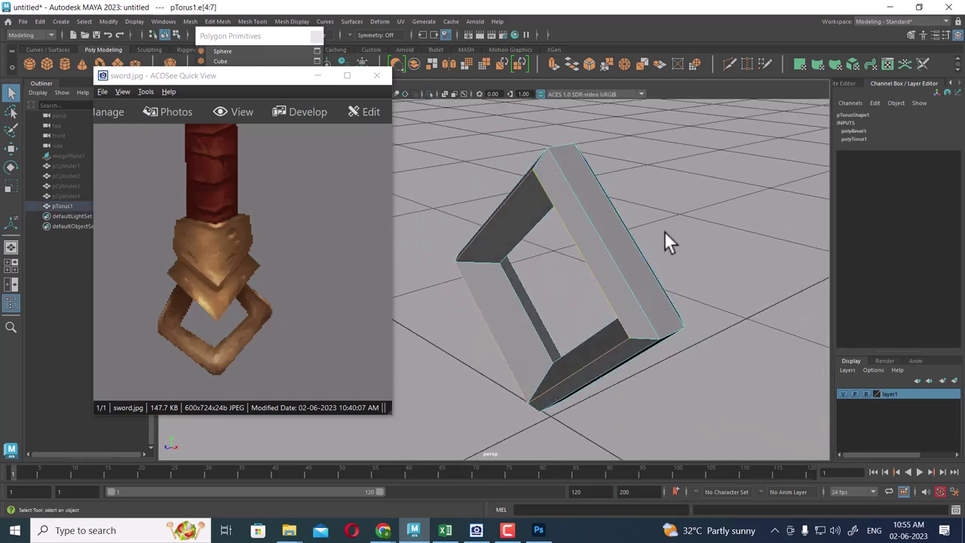
shift+right_click(683, 185)
shift+right_drag(683, 185, 546, 256)
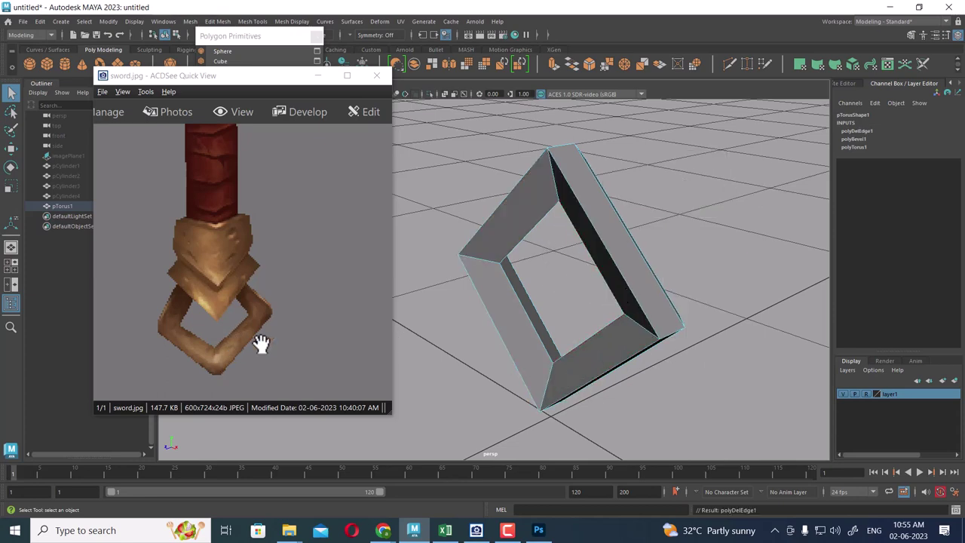
Delete the second extra edge and view the simplified frame face-on
mouse_move(697, 324)
alt+mouse_down()
mouse_move(685, 302)
mouse_move(590, 290)
mouse_move(694, 291)
alt+mouse_up()
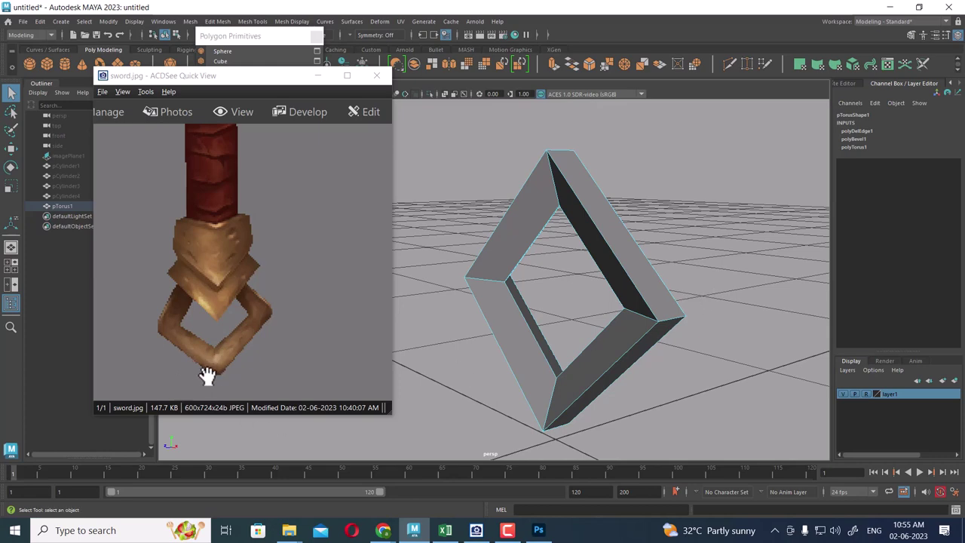
mouse_move(407, 362)
alt+mouse_down()
mouse_move(563, 314)
mouse_move(546, 270)
alt+mouse_up()
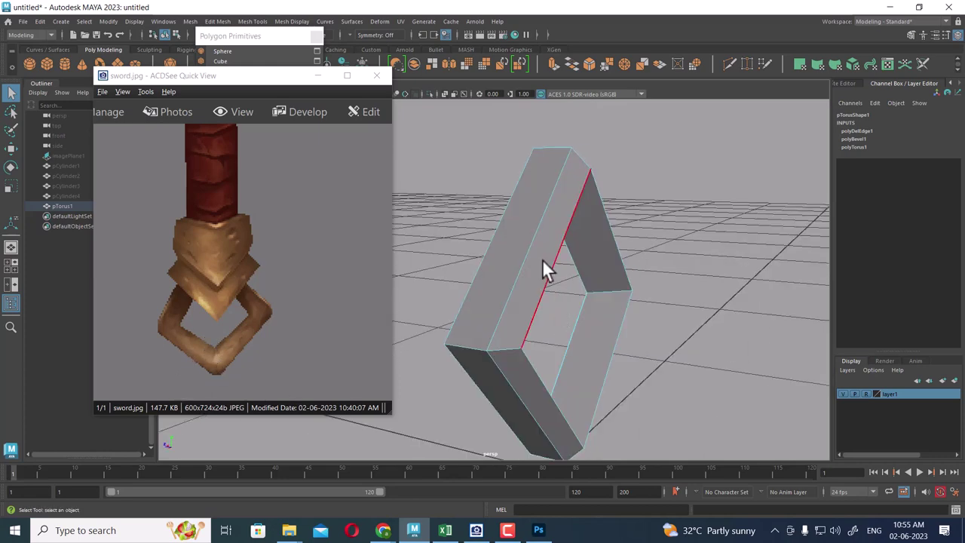
click(553, 271)
shift+right_drag(731, 197, 424, 360)
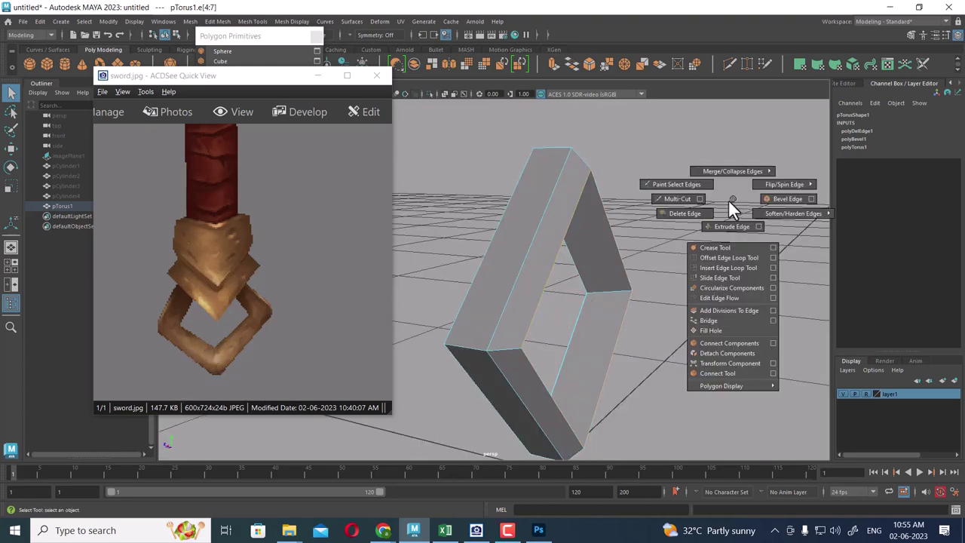
mouse_move(544, 337)
alt+mouse_down()
mouse_move(671, 334)
mouse_move(590, 352)
mouse_move(586, 336)
mouse_move(595, 343)
alt+mouse_up()
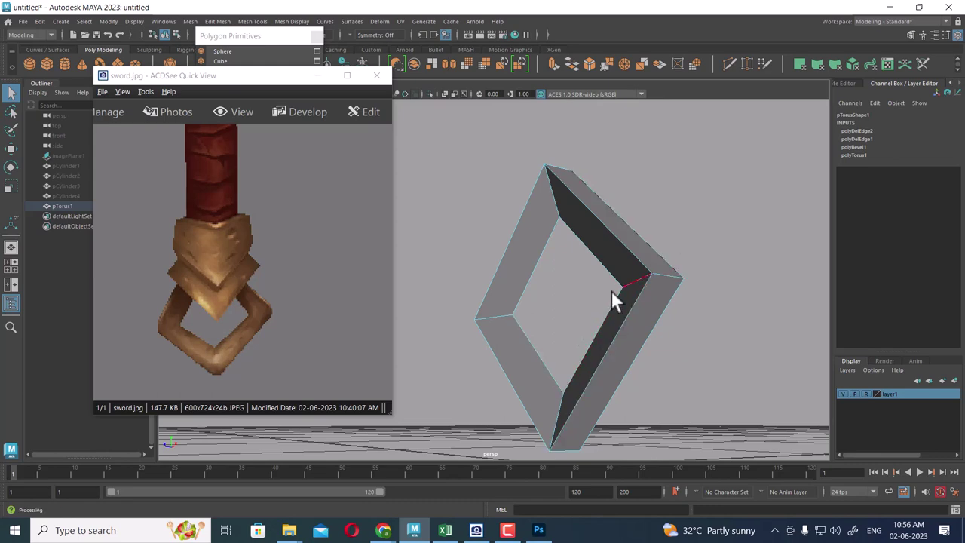
alt+drag(611, 291, 611, 256)
right_drag(611, 255, 678, 160)
alt+drag(679, 159, 558, 261)
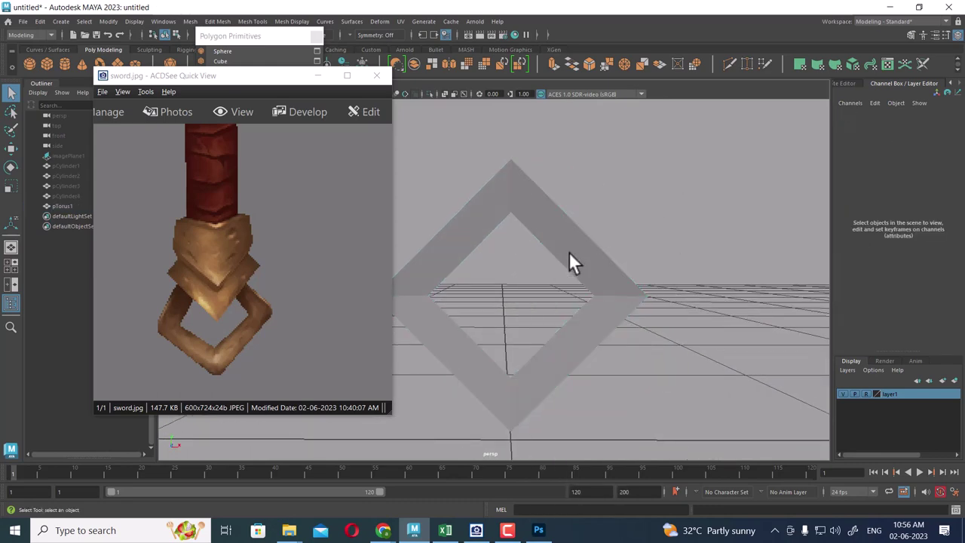
click(569, 252)
mouse_move(629, 371)
alt+mouse_down()
mouse_move(593, 312)
mouse_move(626, 335)
alt+mouse_up()
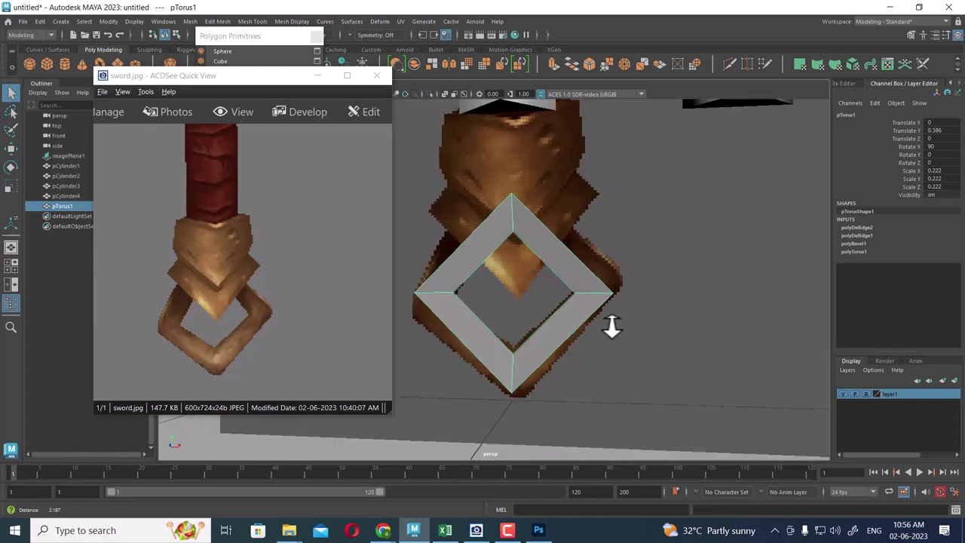
alt+middle_drag(626, 335, 557, 351)
scroll(527, 254, down, 2)
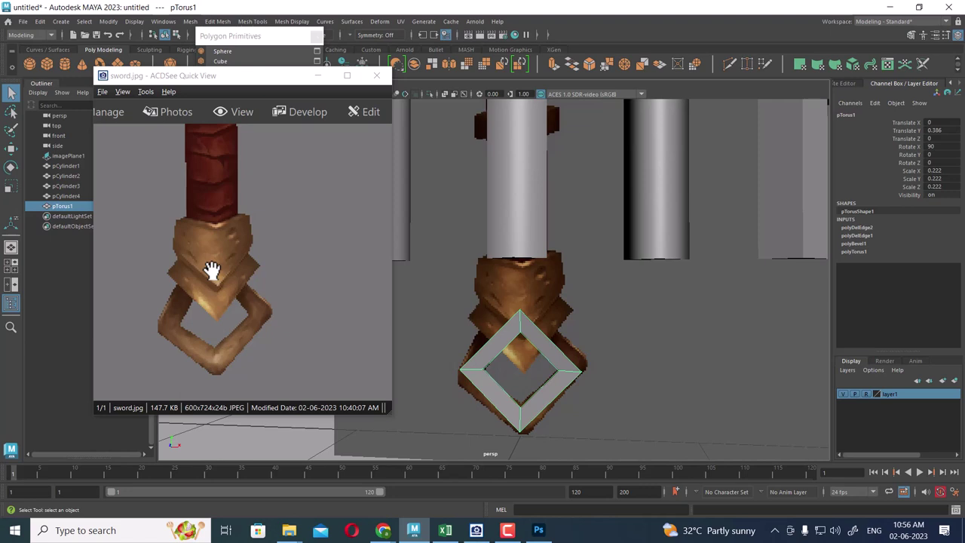
click(537, 219)
alt+right_drag(520, 237, 539, 308)
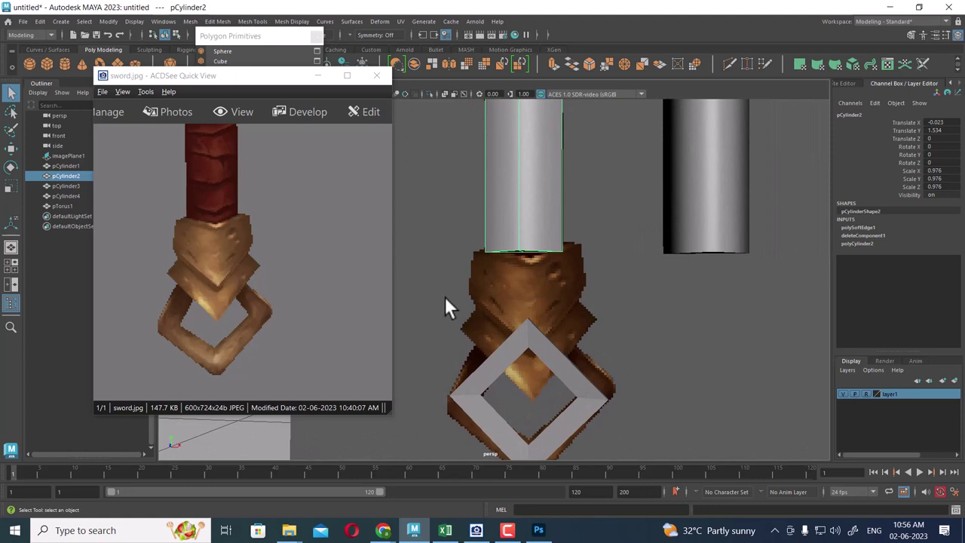
Select the bottom faces of the grip cylinder
right_click(535, 184)
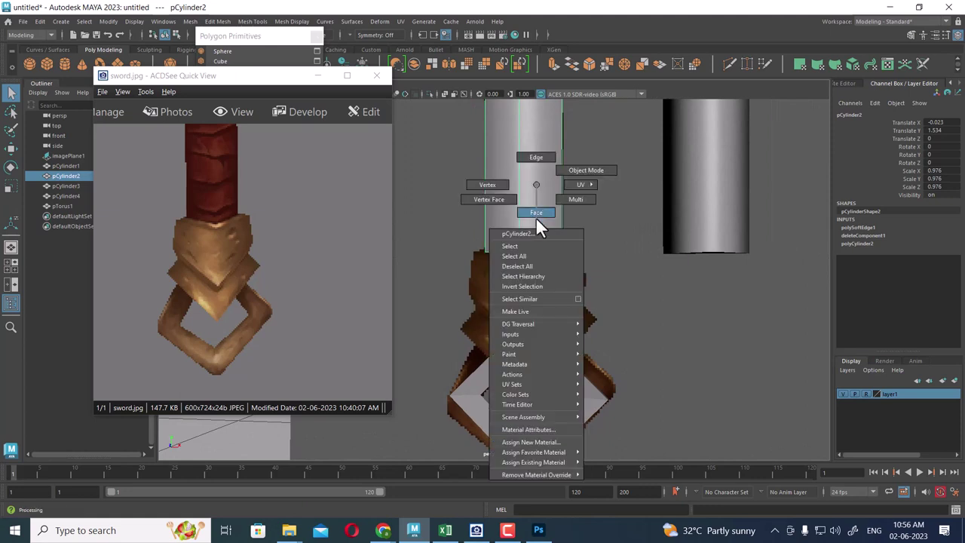
click(535, 217)
drag(605, 230, 332, 333)
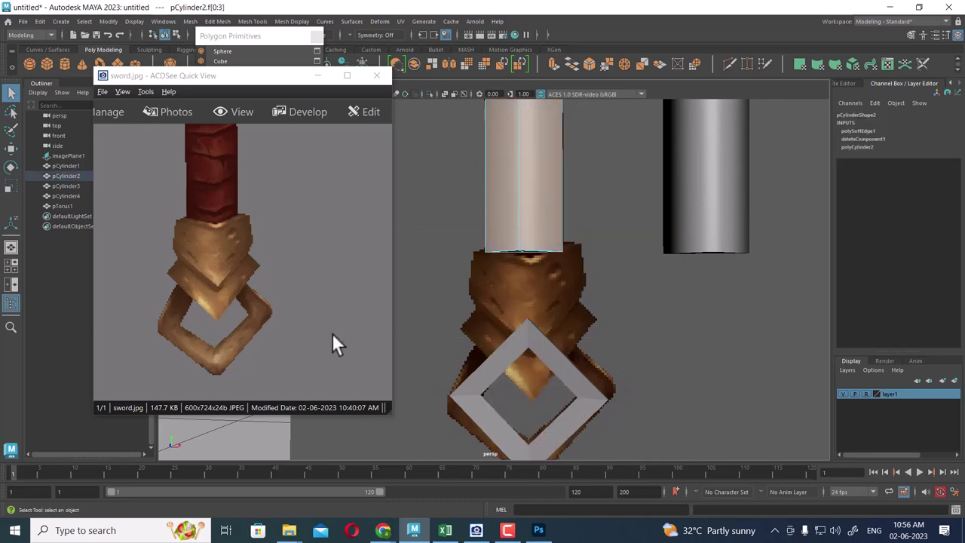
right_drag(552, 305, 571, 265)
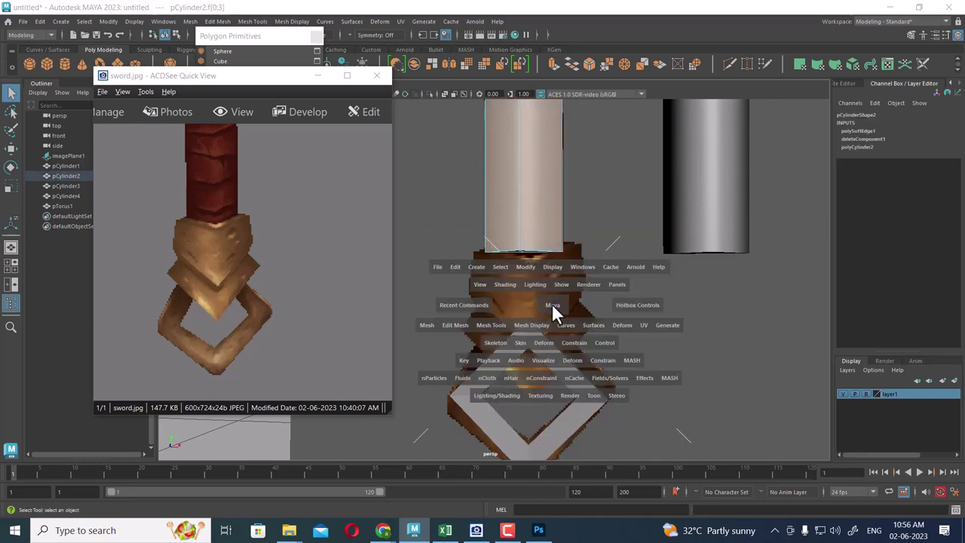
mouse_move(572, 254)
alt+mouse_down()
mouse_move(591, 198)
mouse_move(625, 222)
mouse_move(717, 249)
mouse_move(592, 253)
mouse_move(567, 193)
mouse_move(341, 168)
alt+mouse_up()
mouse_move(508, 262)
alt+mouse_down()
mouse_move(564, 245)
mouse_move(558, 256)
alt+mouse_up()
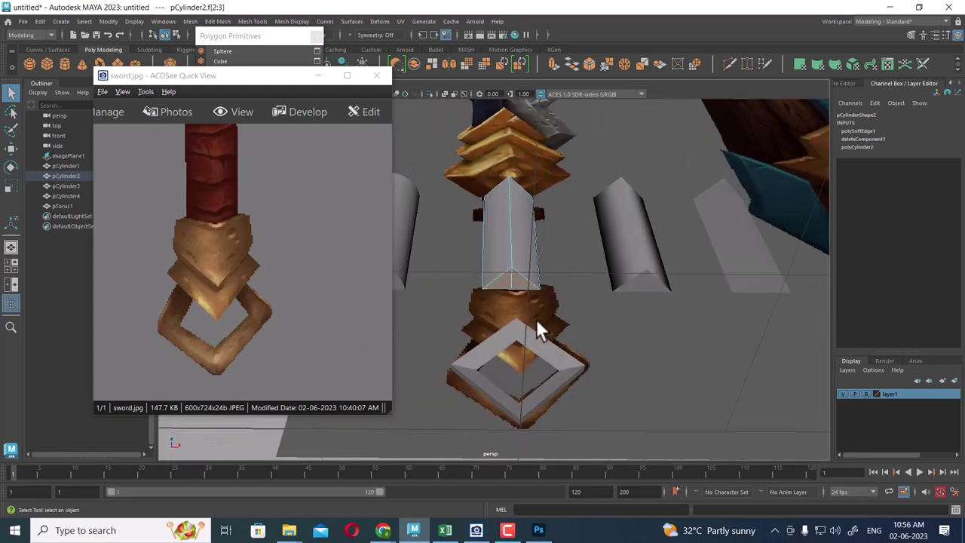
mouse_move(523, 324)
alt+mouse_down()
mouse_move(625, 286)
mouse_move(663, 300)
mouse_move(556, 312)
mouse_move(556, 327)
alt+mouse_up()
In front view, extrude the bottom faces about 0.5 units down to the ring pommel
key(space)
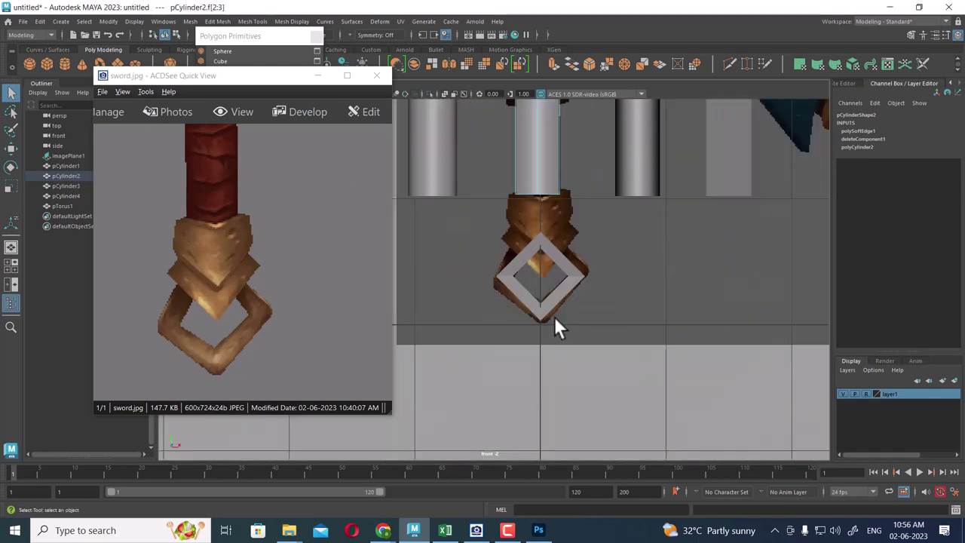
mouse_move(556, 327)
alt+right_down()
mouse_move(588, 362)
mouse_move(592, 333)
alt+right_up()
key(w)
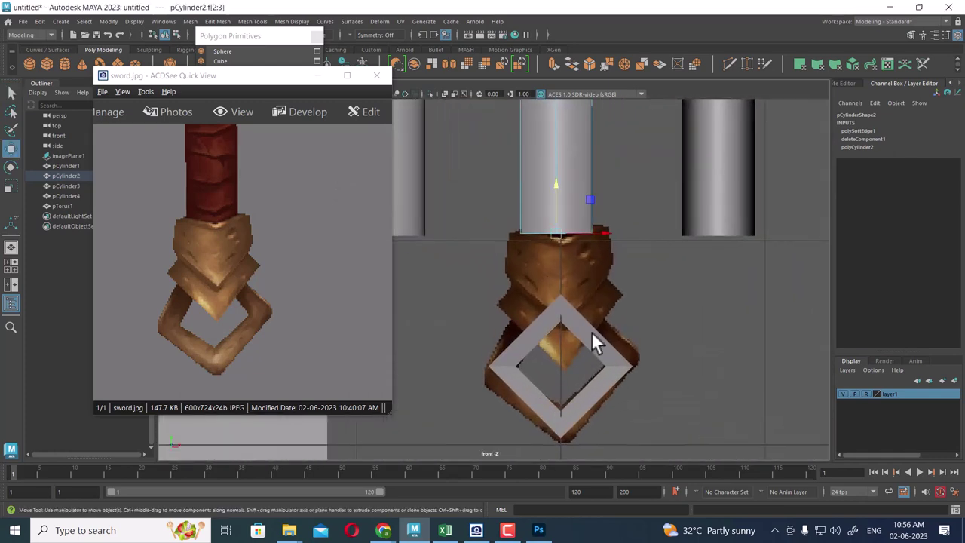
shift+right_drag(616, 173, 614, 202)
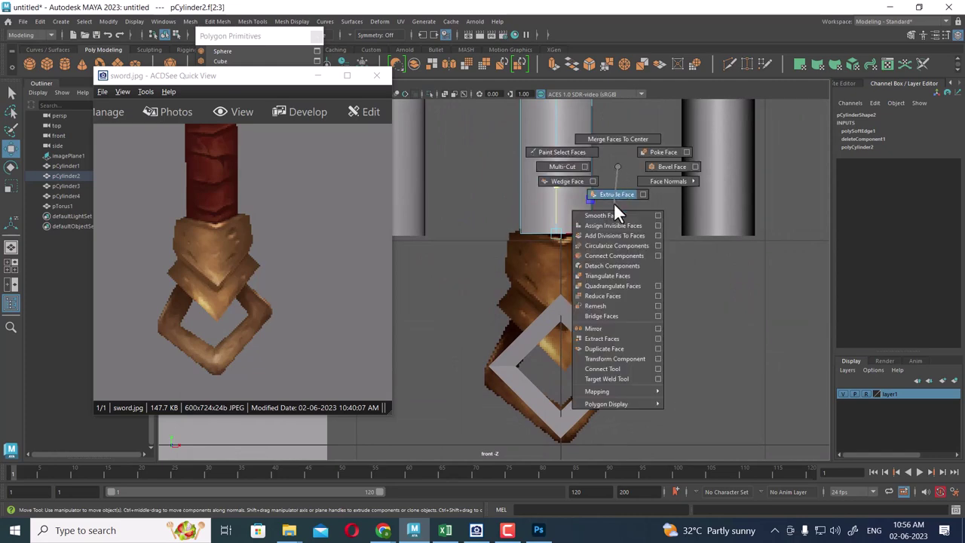
drag(547, 266, 542, 370)
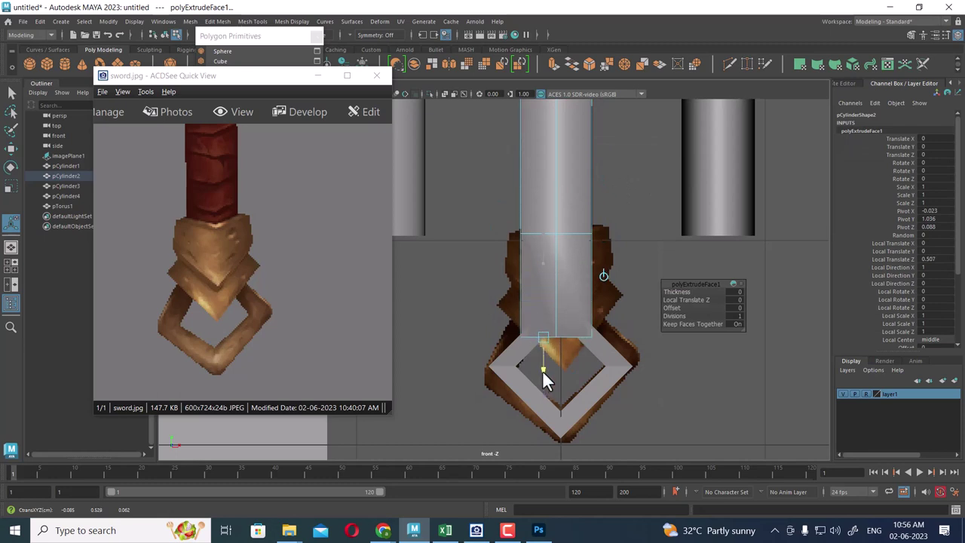
right_drag(560, 218, 617, 202)
click(569, 241)
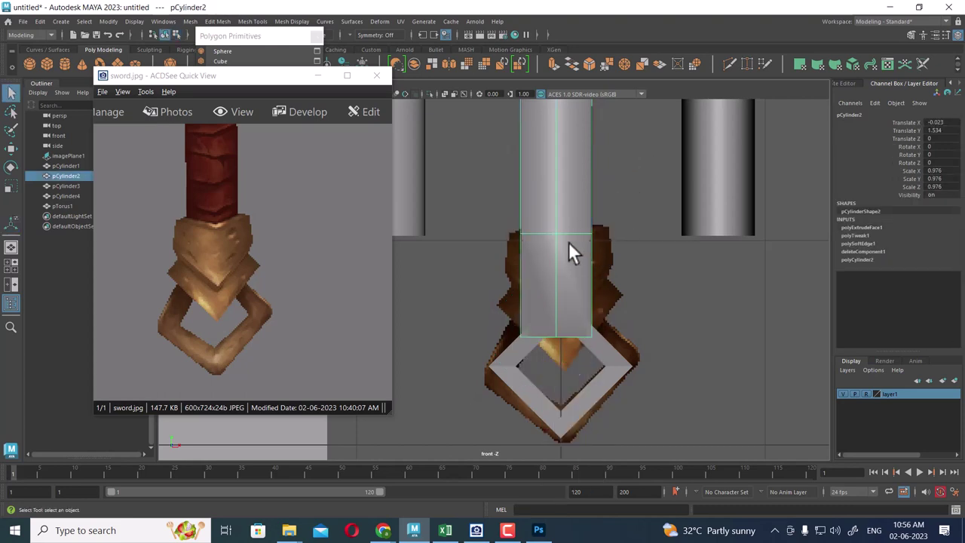
scroll(570, 267, up, 2)
In wireframe, insert an edge loop near the band's top and scale it outward to flare
key(4)
scroll(572, 264, up, 2)
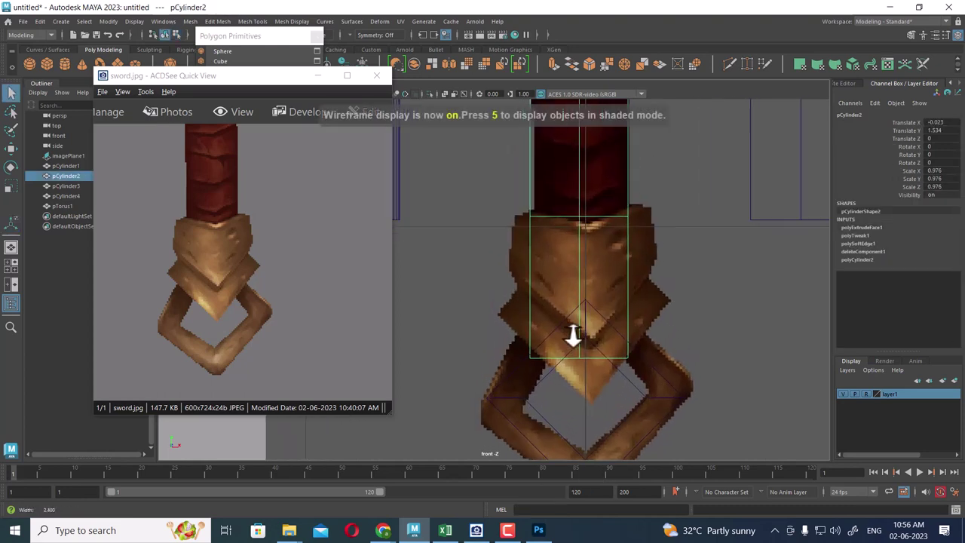
shift+right_click(682, 154)
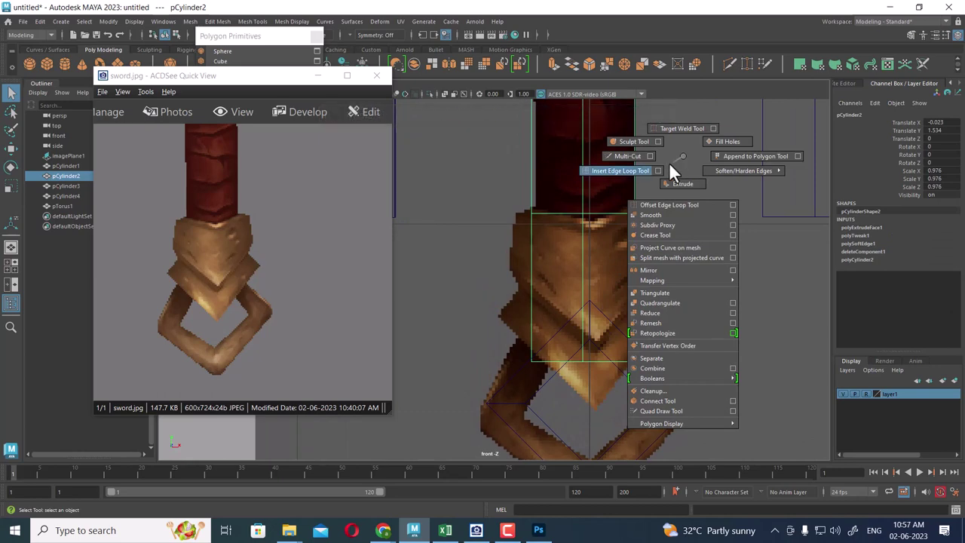
click(633, 173)
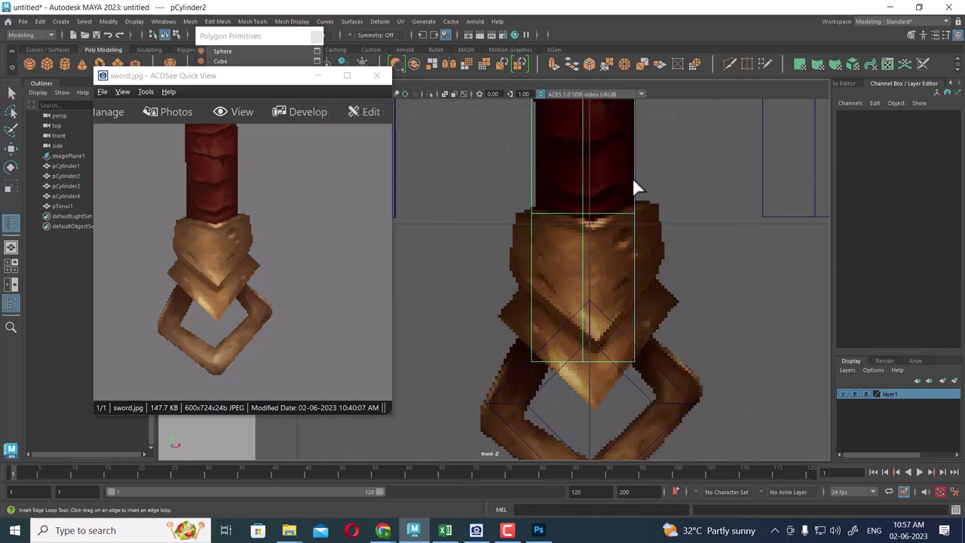
click(634, 224)
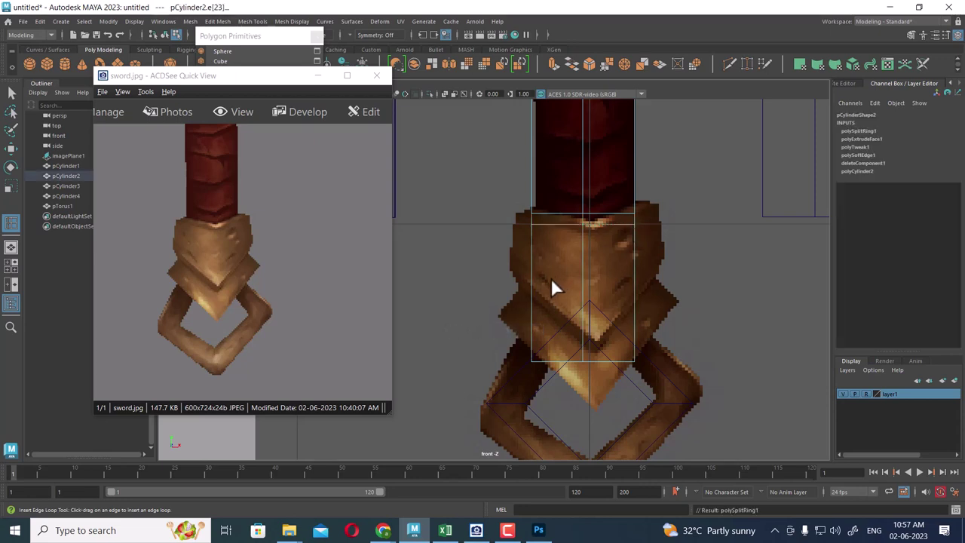
key(r)
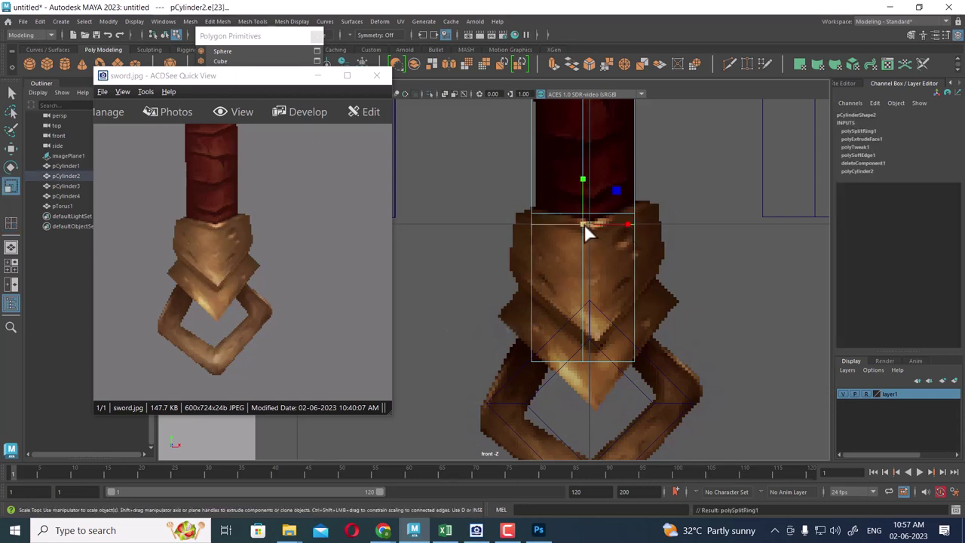
drag(584, 224, 613, 223)
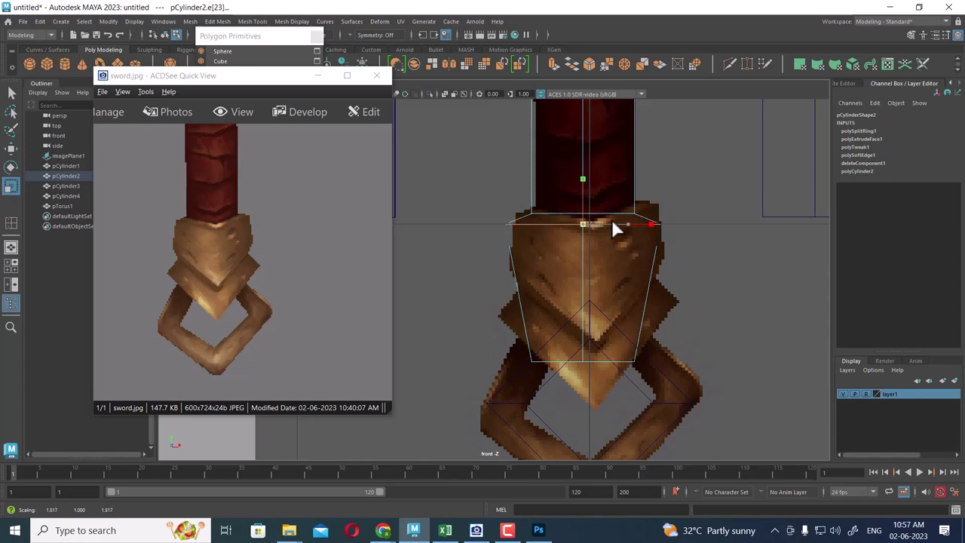
Tidy the workspace: move the reference window, close the primitives panel, toggle the grid
key(F8)
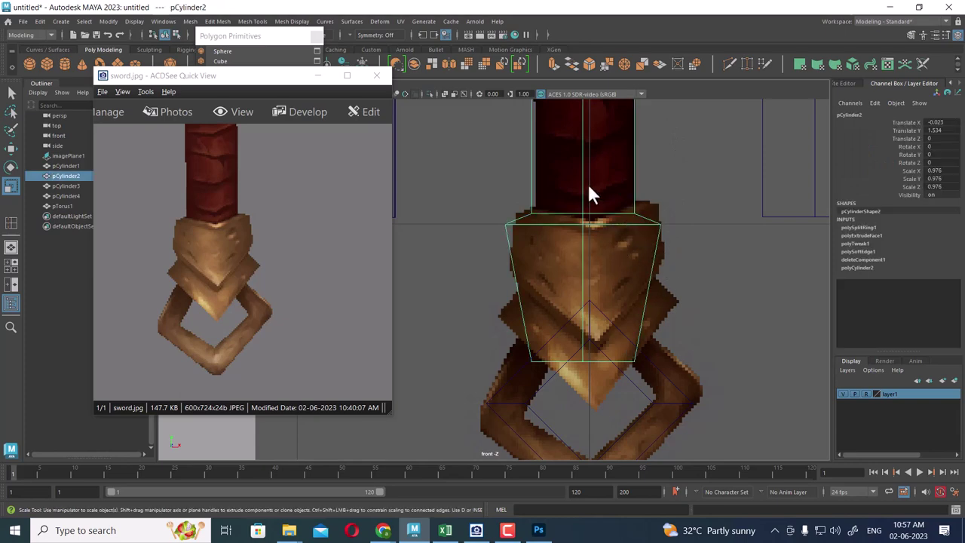
alt+middle_drag(588, 188, 605, 256)
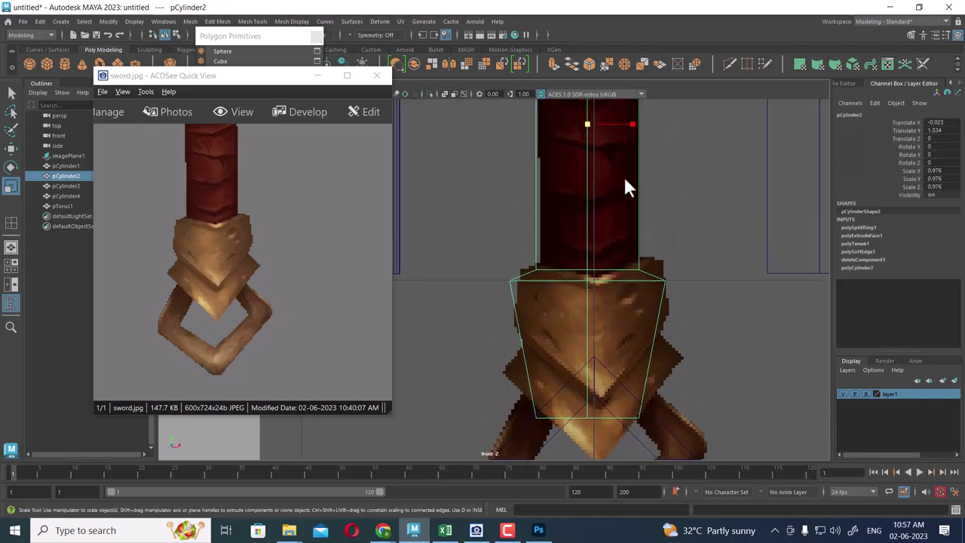
drag(282, 75, 255, 193)
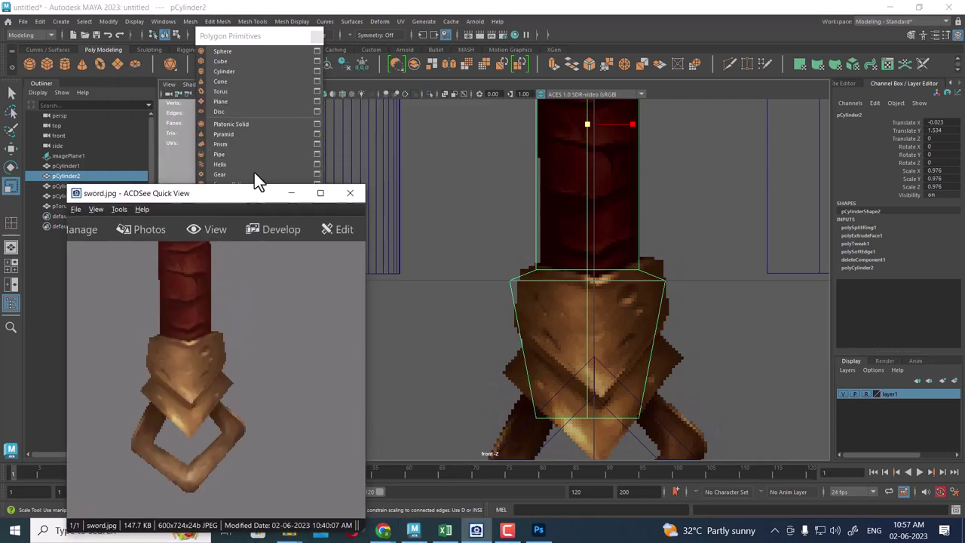
click(319, 34)
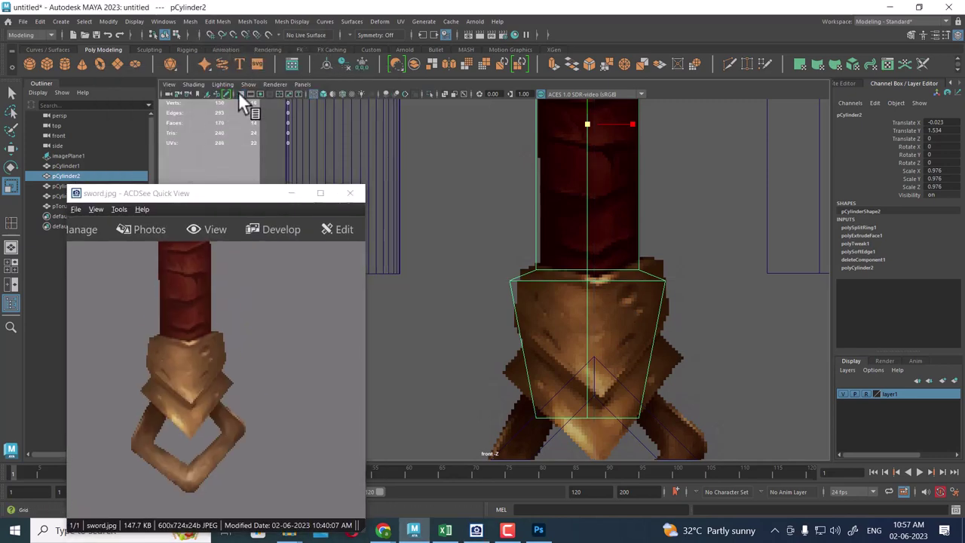
click(240, 94)
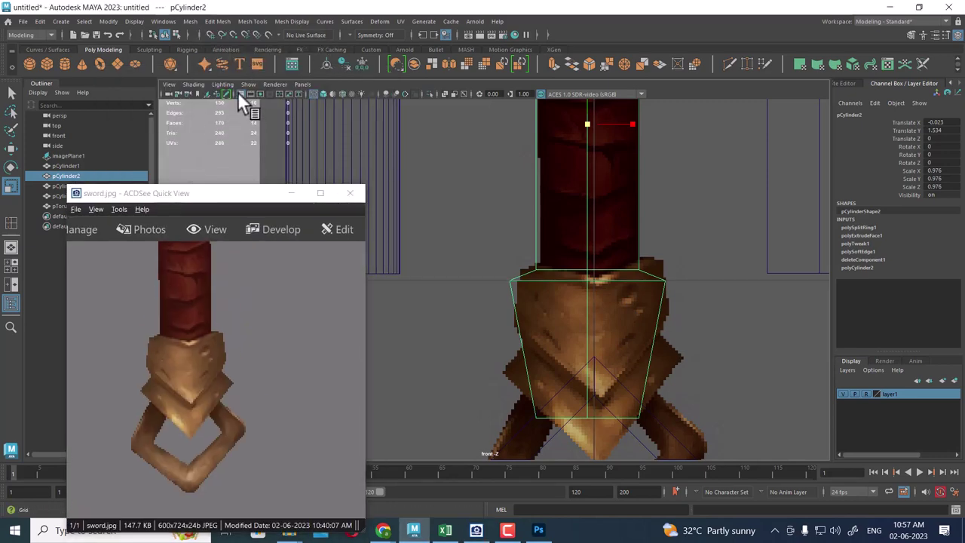
alt+middle_drag(570, 270, 595, 224)
Insert a second edge loop across the middle of the flared band
shift+right_click(682, 233)
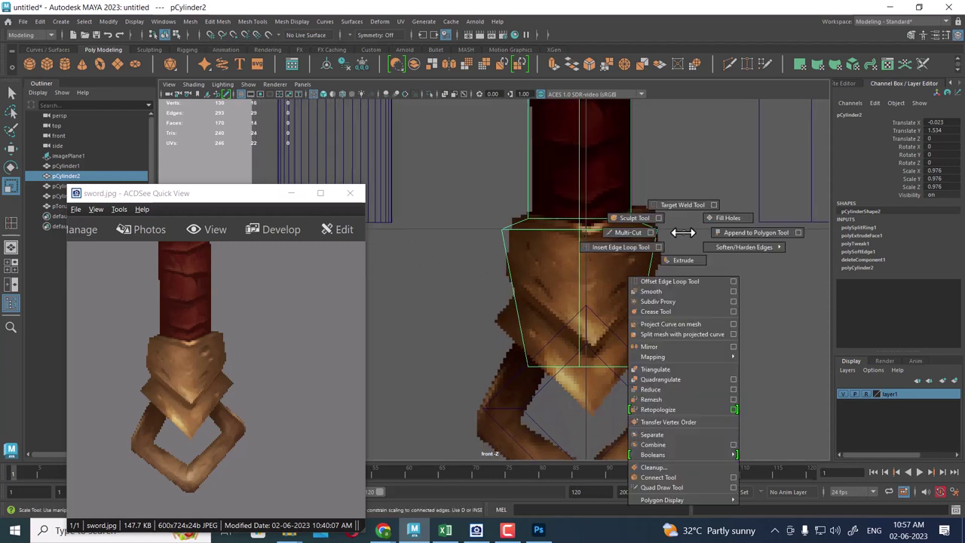
click(618, 248)
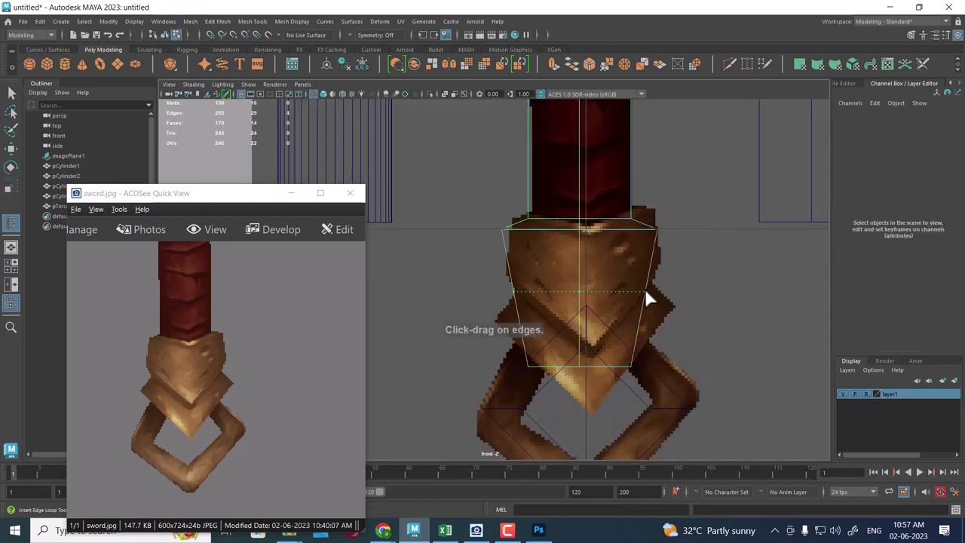
drag(644, 288, 628, 294)
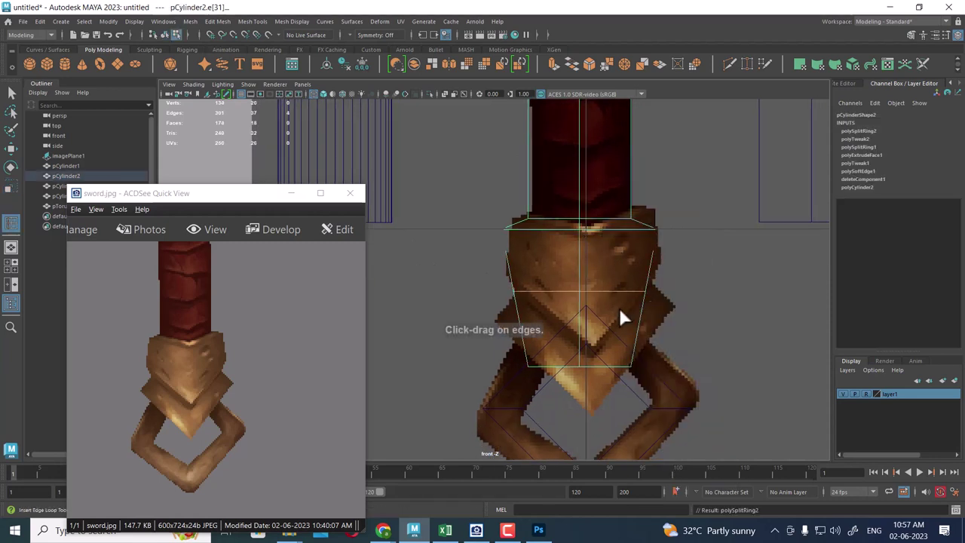
key(r)
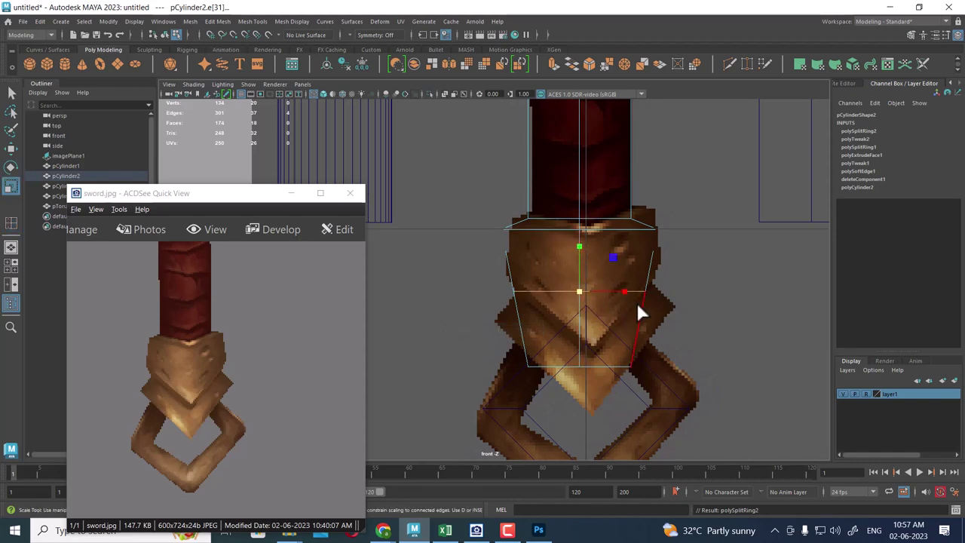
Return to the perspective view with shaded display around the band
key(space)
drag(638, 306, 640, 238)
mouse_move(665, 292)
alt+mouse_down()
mouse_move(564, 325)
mouse_move(588, 312)
alt+mouse_up()
key(4)
key(5)
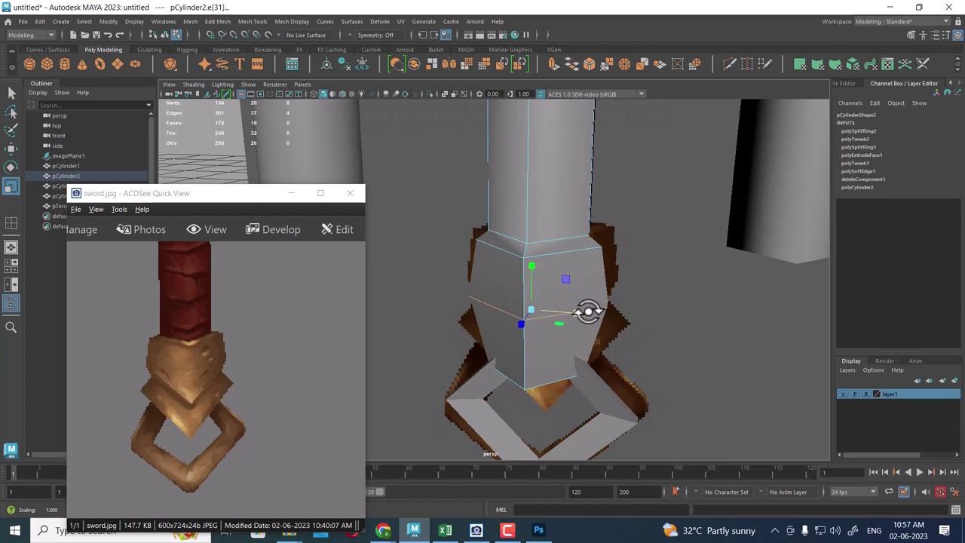
In front wireframe view, widen the band's middle edge loop to match the reference
alt+drag(585, 314, 520, 323)
mouse_move(551, 314)
mouse_down()
mouse_move(574, 304)
mouse_move(549, 329)
mouse_up()
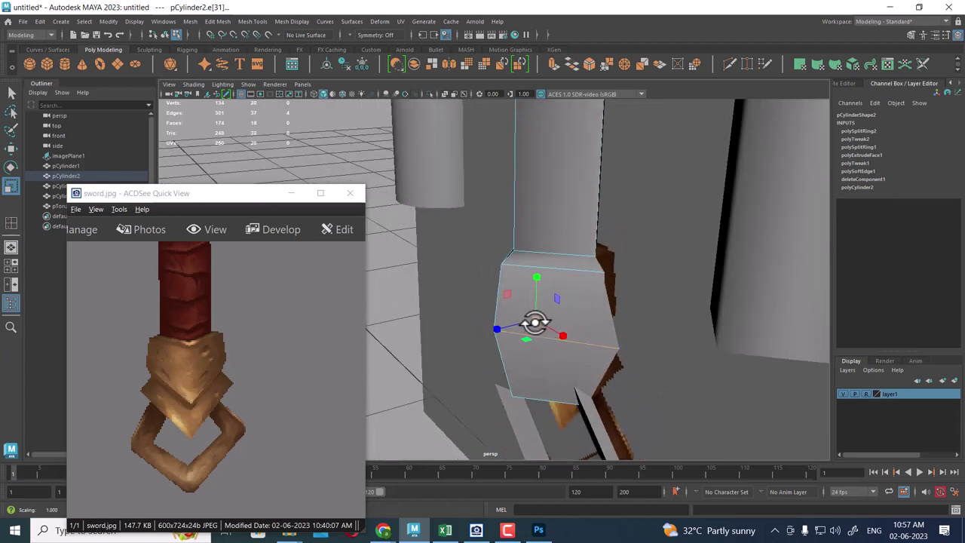
key(ctrl+z)
mouse_move(581, 330)
alt+mouse_down()
mouse_move(626, 302)
mouse_move(609, 328)
alt+mouse_up()
key(space)
drag(609, 293, 611, 311)
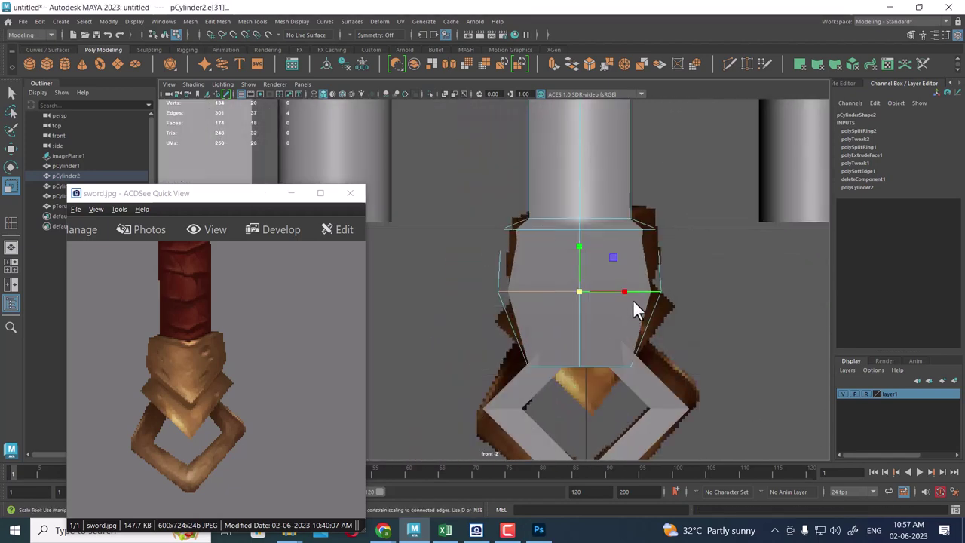
scroll(632, 299, up, 1)
key(4)
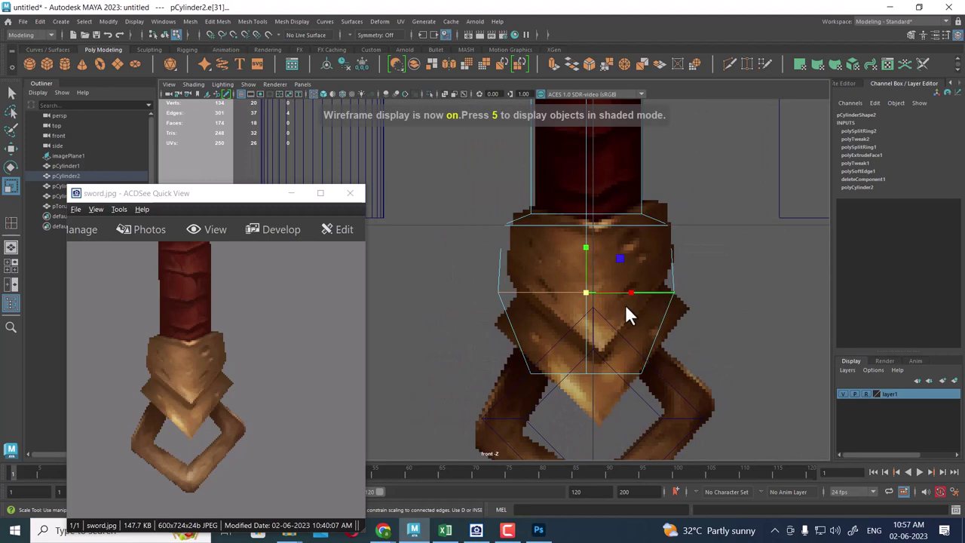
scroll(611, 327, up, 1)
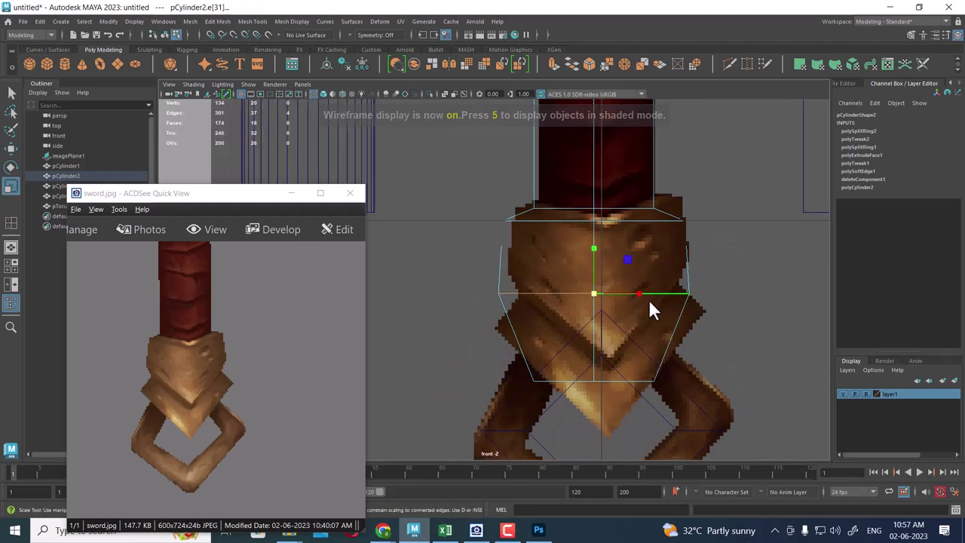
drag(649, 299, 632, 293)
Select the collar's top edge ring and scale it uniformly to fit the reference outline
scroll(632, 224, up, 1)
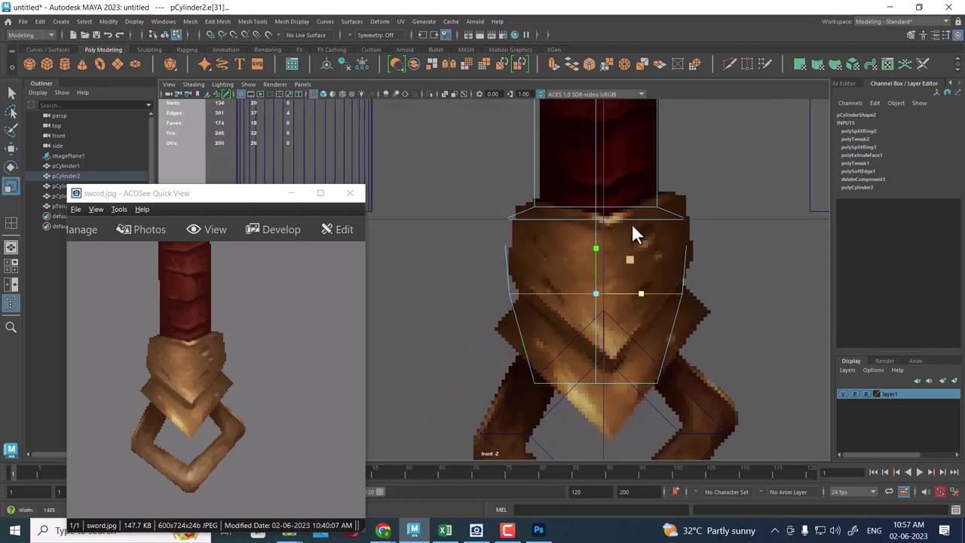
scroll(649, 219, down, 5)
scroll(617, 293, up, 2)
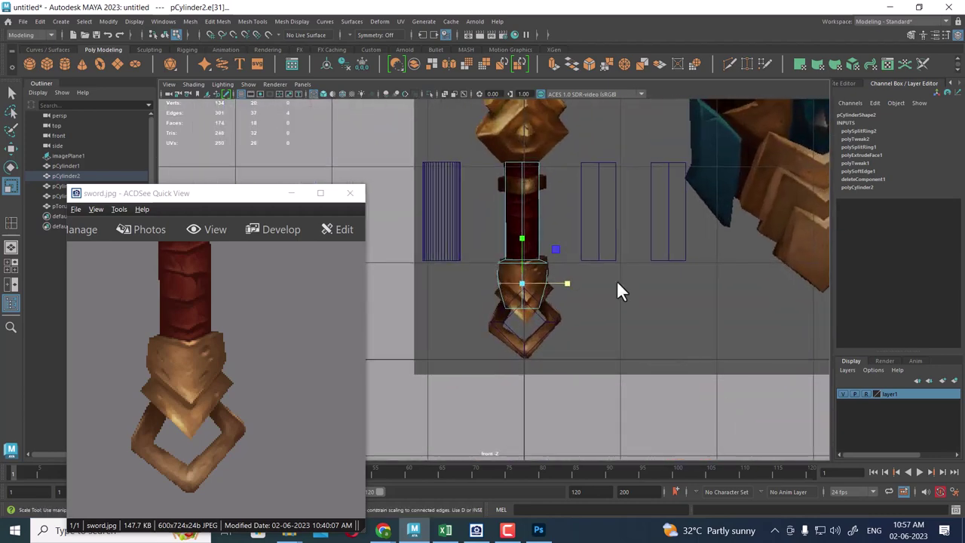
scroll(553, 353, up, 4)
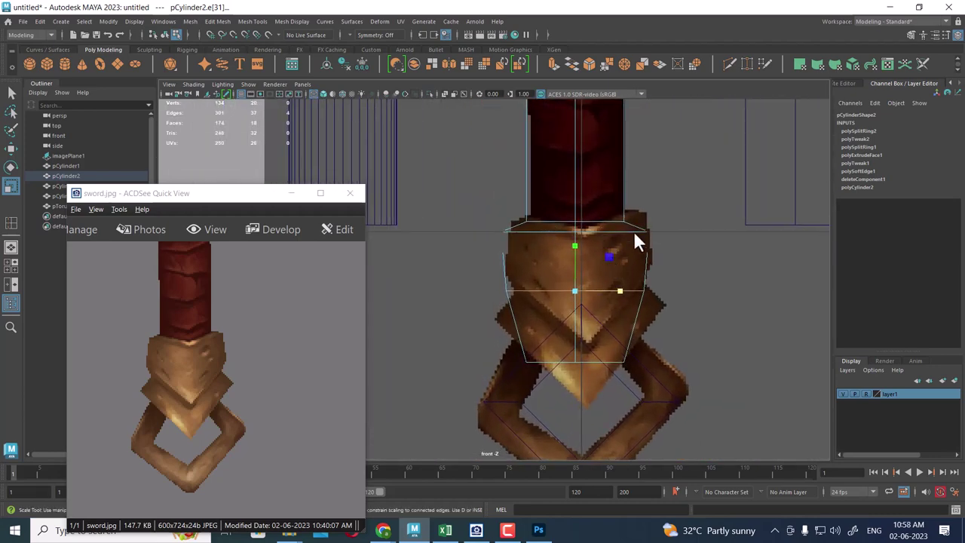
click(613, 232)
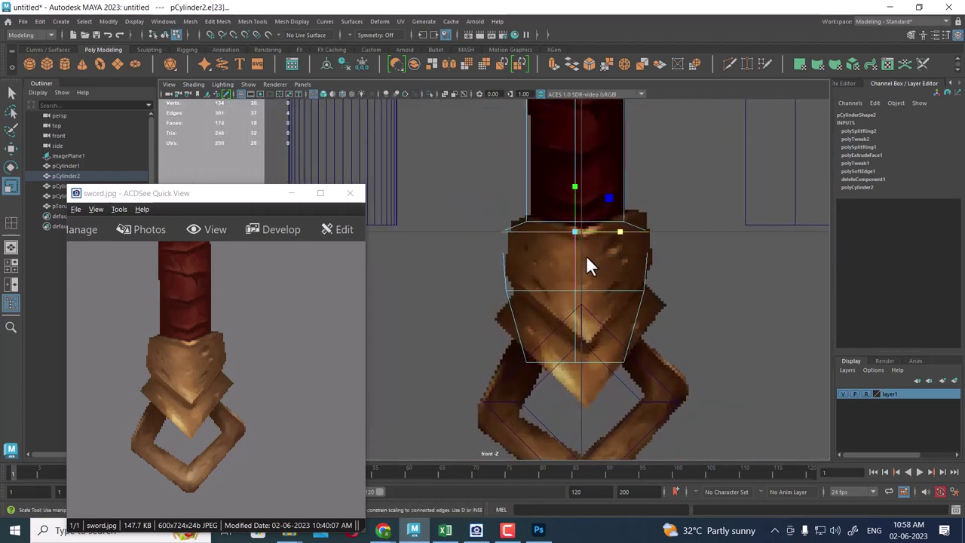
click(632, 242)
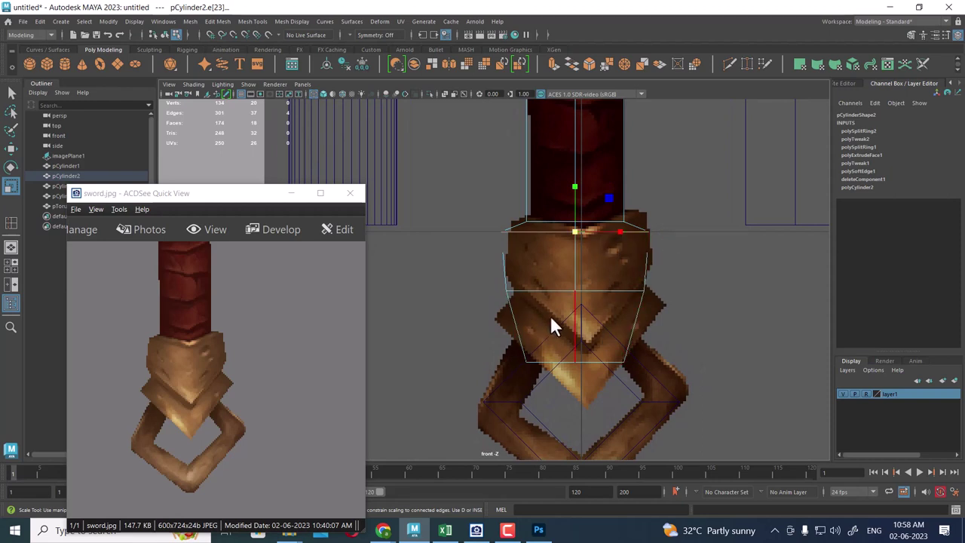
Insert two more collar edge loops and scale the lower one outward into a pointed flare
right_drag(581, 265, 589, 209)
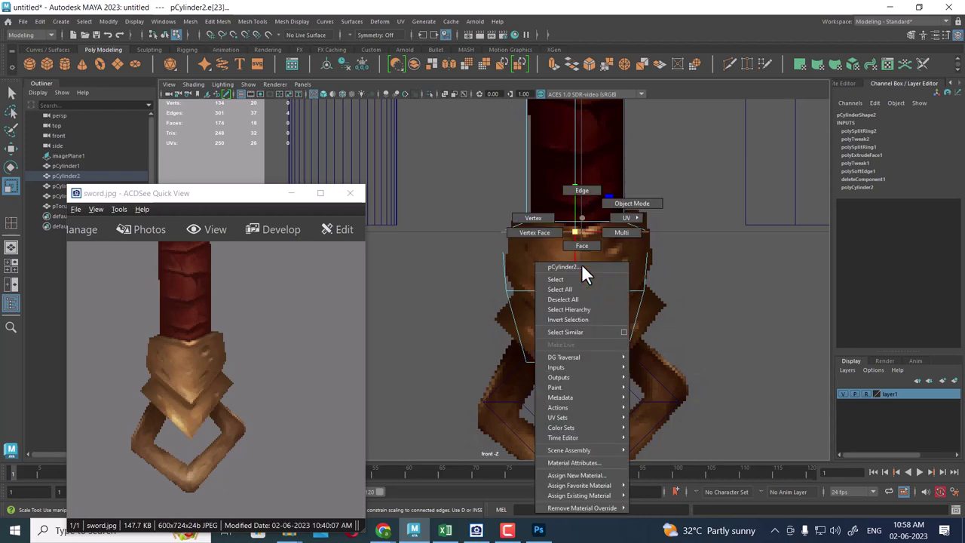
click(655, 266)
click(627, 290)
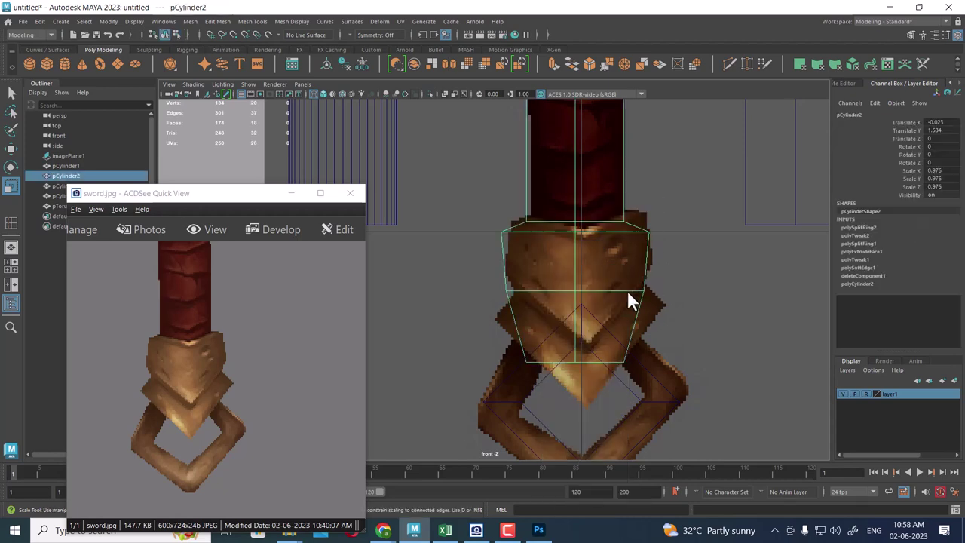
mouse_move(691, 241)
shift+right_down()
mouse_move(641, 270)
mouse_move(626, 265)
shift+right_up()
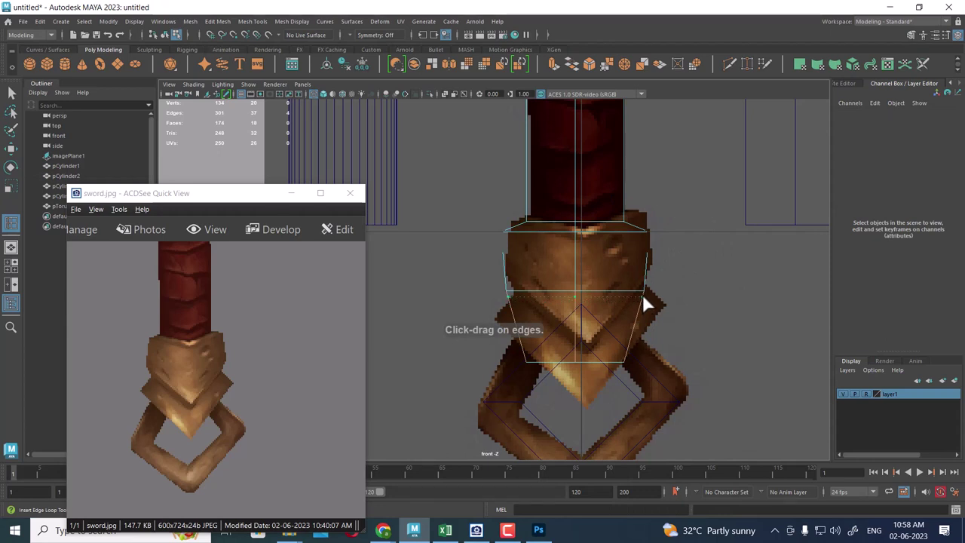
click(642, 295)
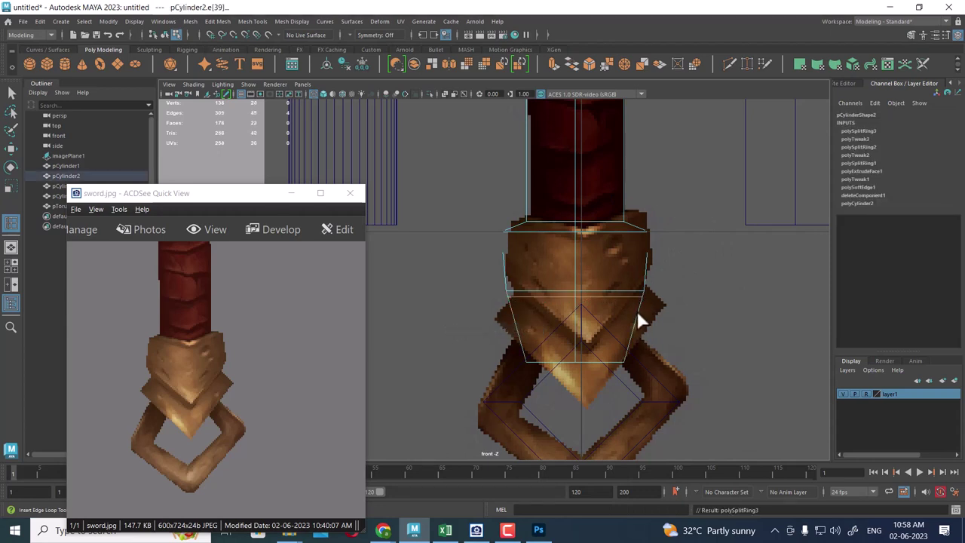
click(637, 318)
key(r)
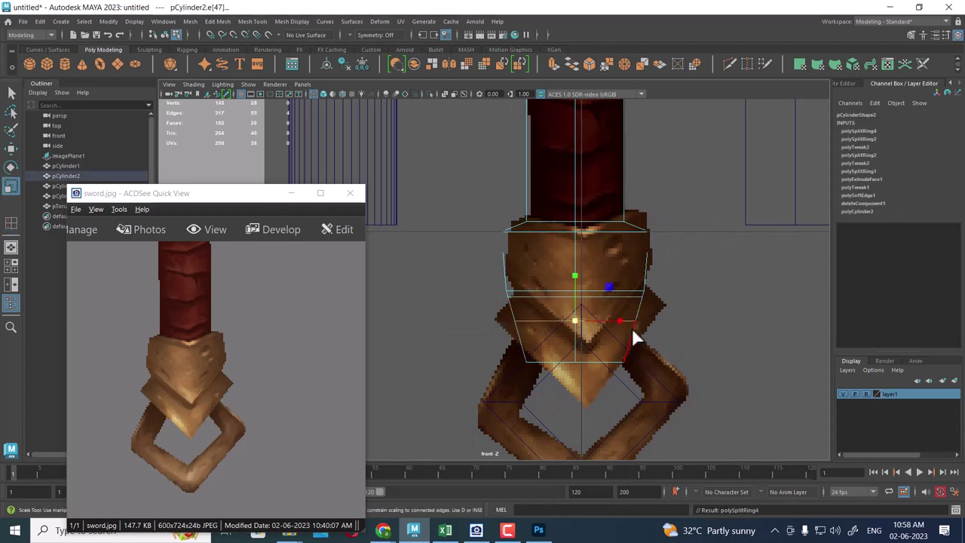
drag(620, 320, 635, 317)
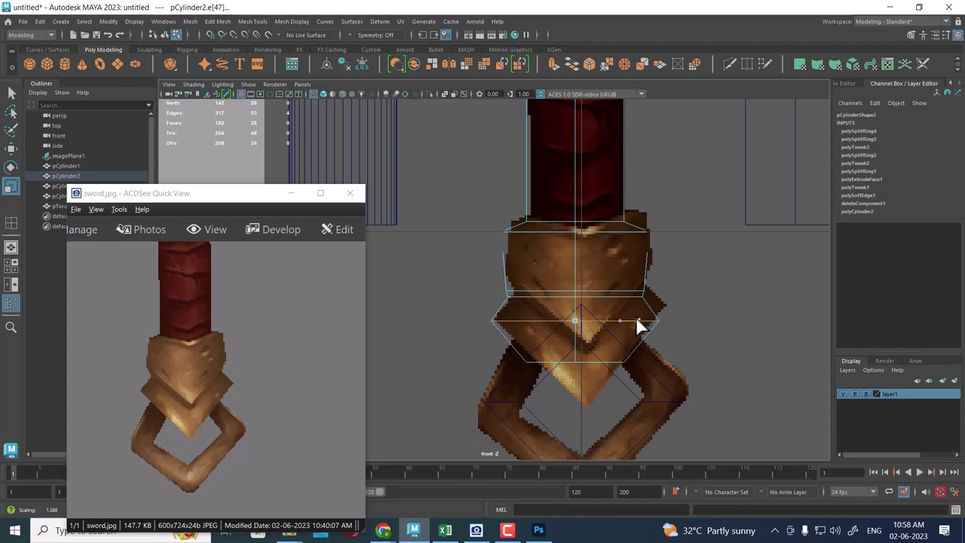
Raise the upper new edge loop slightly
key(w)
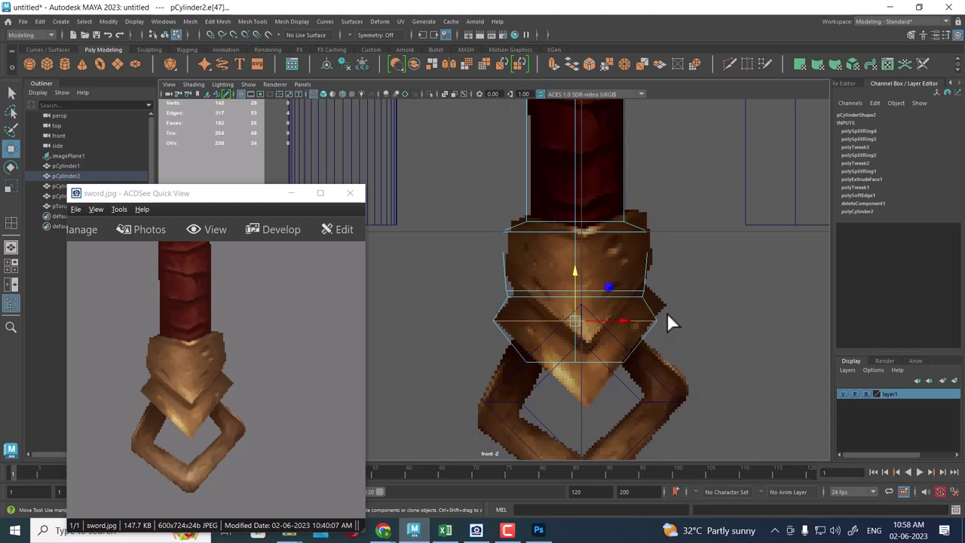
click(524, 291)
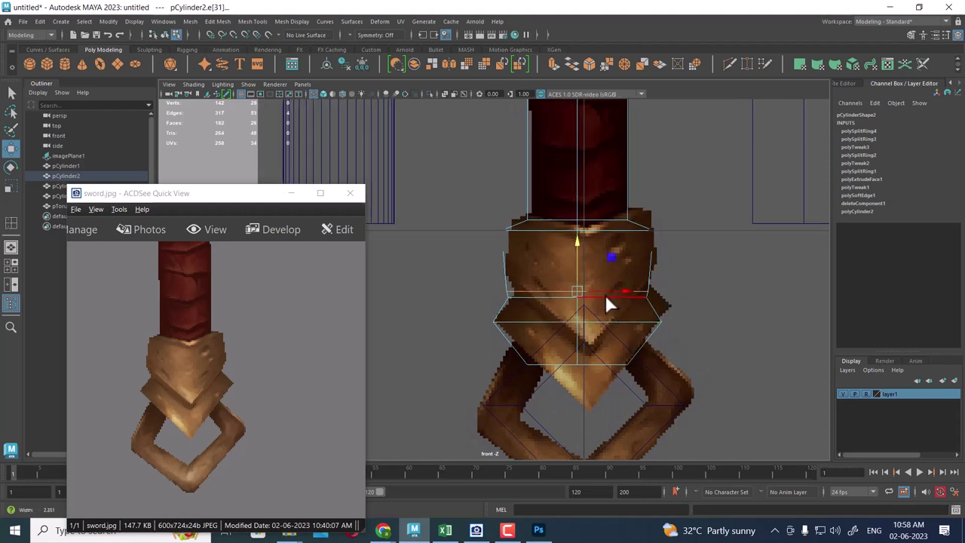
scroll(604, 294, up, 5)
drag(606, 284, 607, 268)
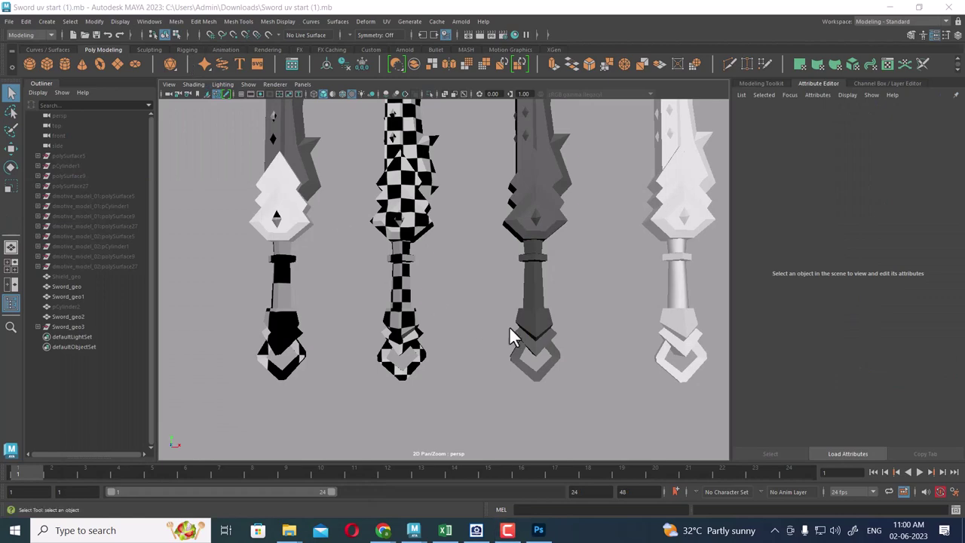
In the Sword uv start file, select Sword_geo1 and inspect its pommel from several angles
click(531, 334)
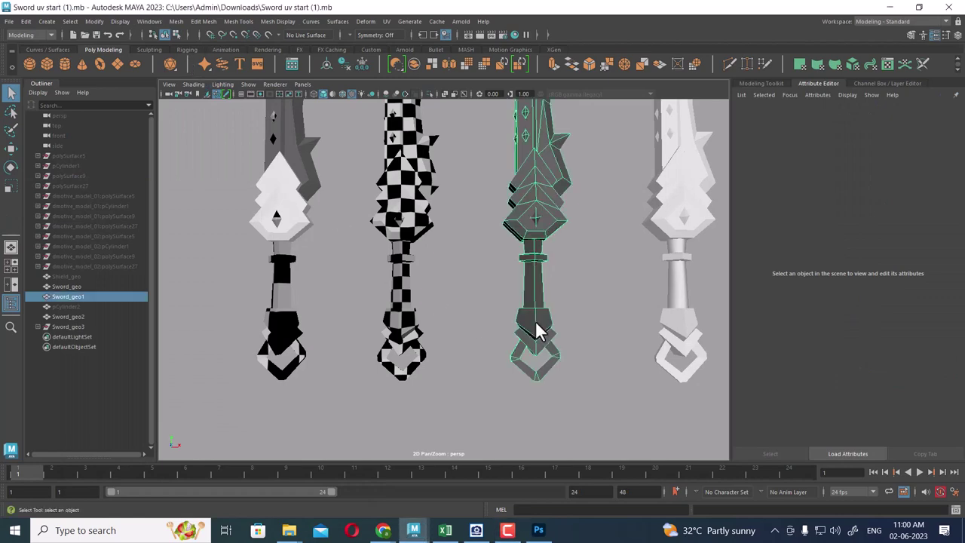
mouse_move(534, 334)
alt+mouse_down()
mouse_move(595, 336)
mouse_move(487, 349)
mouse_move(455, 367)
alt+mouse_up()
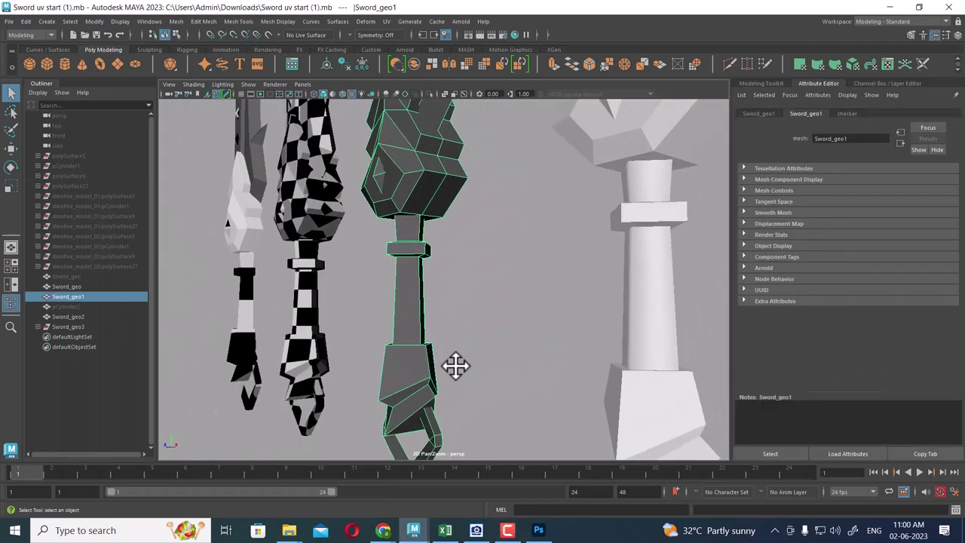
mouse_move(455, 367)
alt+right_down()
mouse_move(517, 282)
mouse_move(531, 340)
alt+right_up()
mouse_move(531, 340)
alt+mouse_down()
mouse_move(528, 384)
mouse_move(493, 339)
alt+mouse_up()
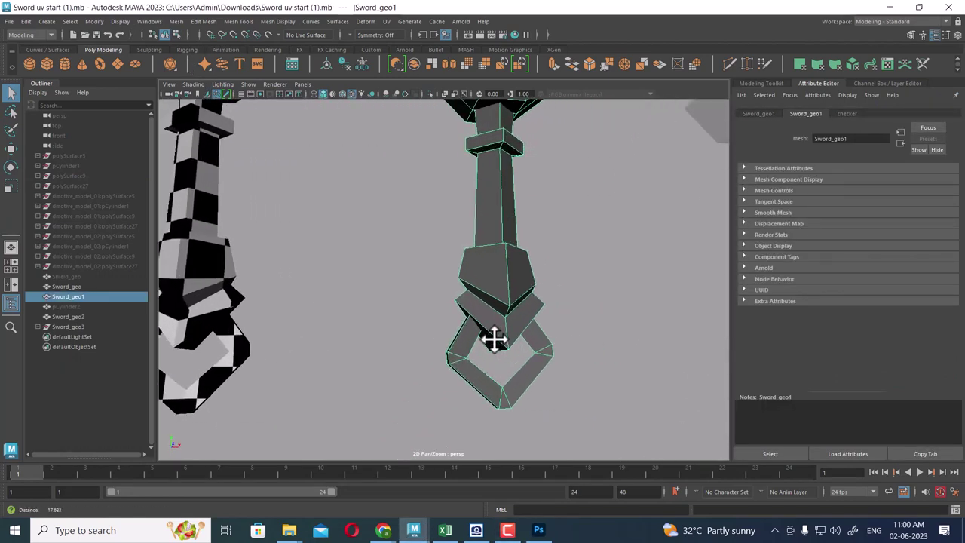
mouse_move(493, 339)
alt+right_down()
mouse_move(610, 315)
mouse_move(491, 311)
alt+right_up()
alt+drag(491, 312, 513, 370)
click(524, 319)
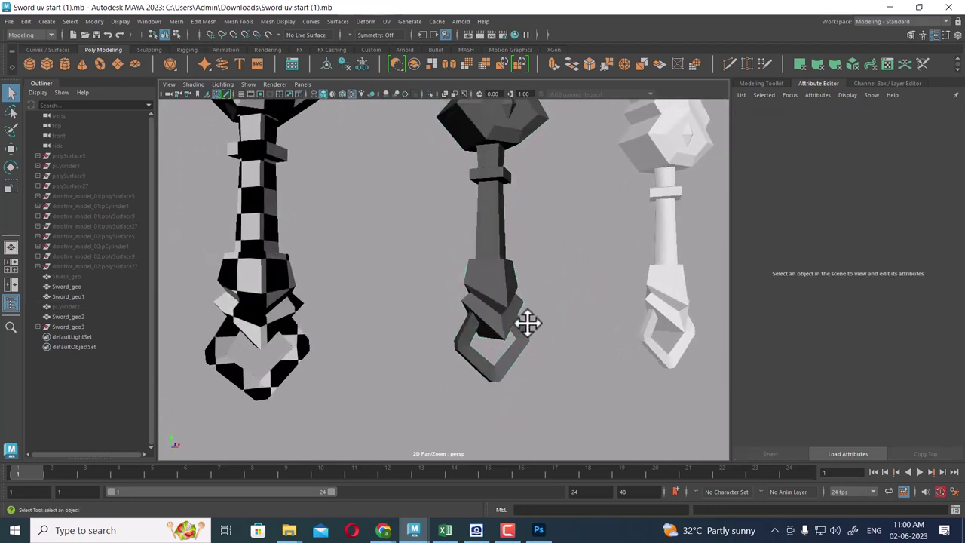
click(513, 306)
Isolate Sword_geo1 on its own and frame it in view
key(alt+h)
key(f)
mouse_move(521, 319)
alt+mouse_down()
mouse_move(466, 338)
mouse_move(551, 328)
mouse_move(483, 346)
mouse_move(515, 336)
mouse_move(504, 293)
mouse_move(523, 282)
mouse_move(508, 300)
mouse_move(535, 322)
mouse_move(483, 324)
alt+mouse_up()
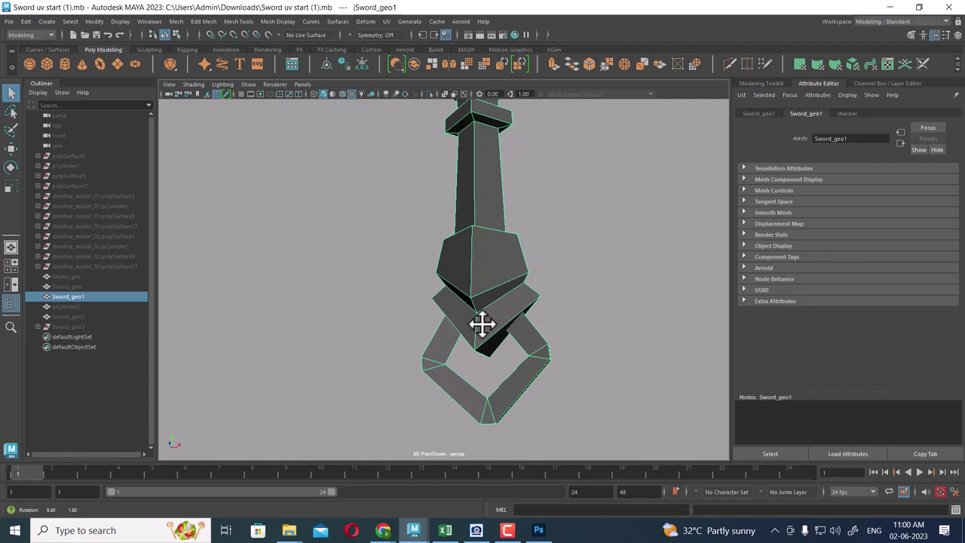
click(414, 530)
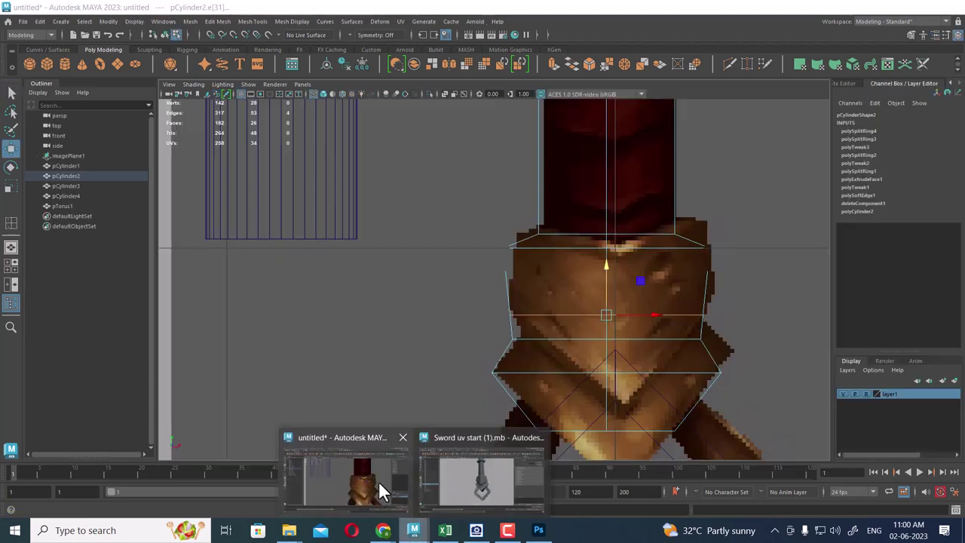
Back in the untitled scene, pull the collar's centre vertex down into a point over the ring
click(378, 481)
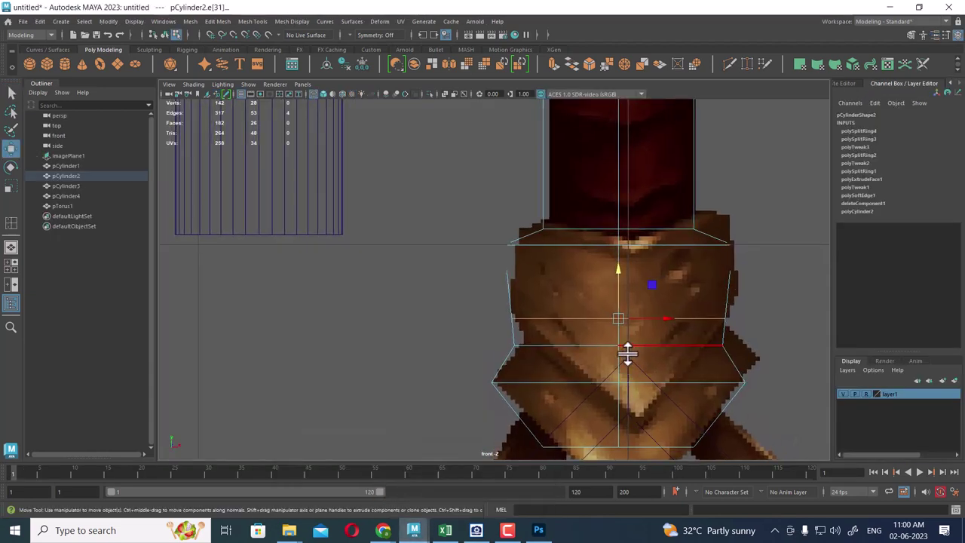
scroll(620, 339, up, 2)
right_drag(647, 248, 577, 209)
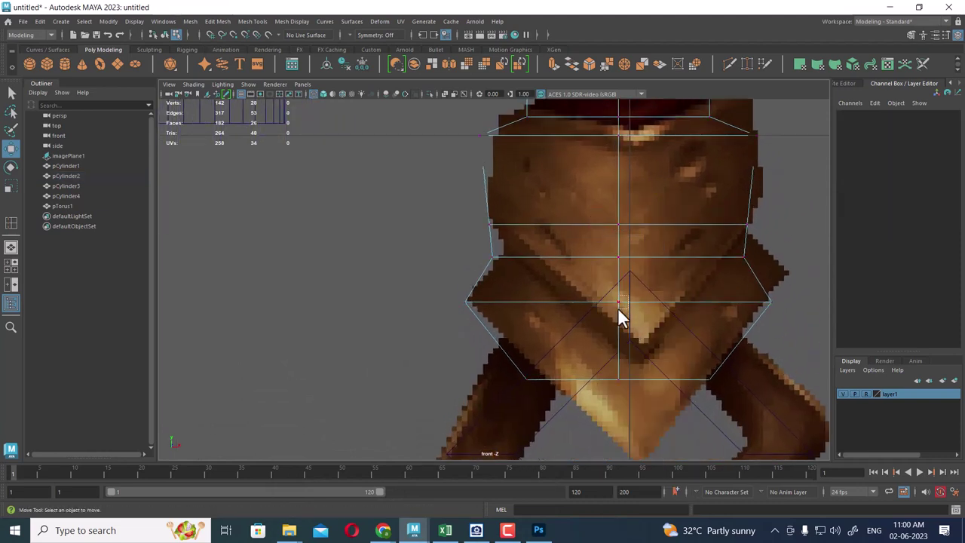
click(619, 303)
drag(628, 302, 631, 349)
key(ctrl+z)
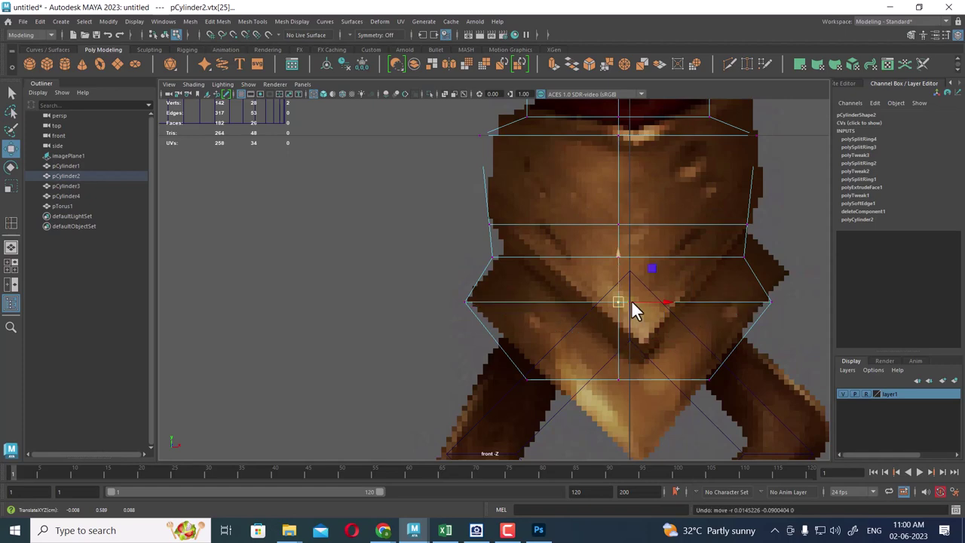
mouse_move(617, 258)
middle_down()
mouse_move(620, 340)
mouse_move(540, 325)
middle_up()
key(a)
scroll(602, 239, up, 5)
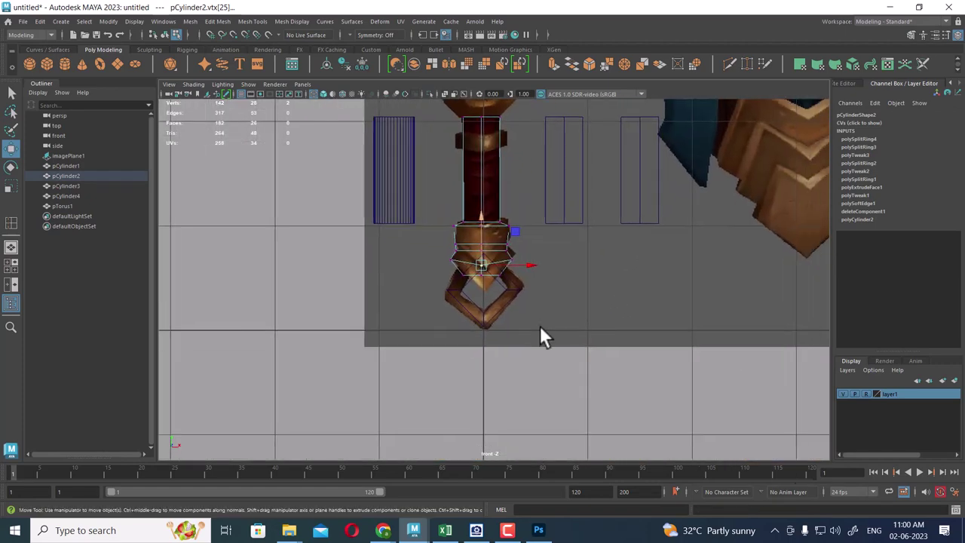
right_drag(540, 226, 626, 217)
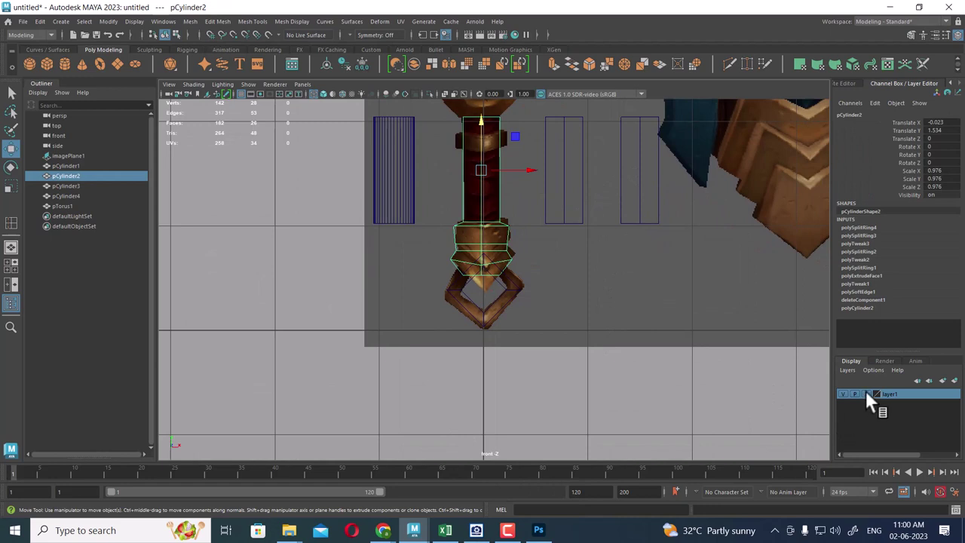
Nudge the reference image plane slightly left to Translate X 1.836
click(657, 355)
click(626, 346)
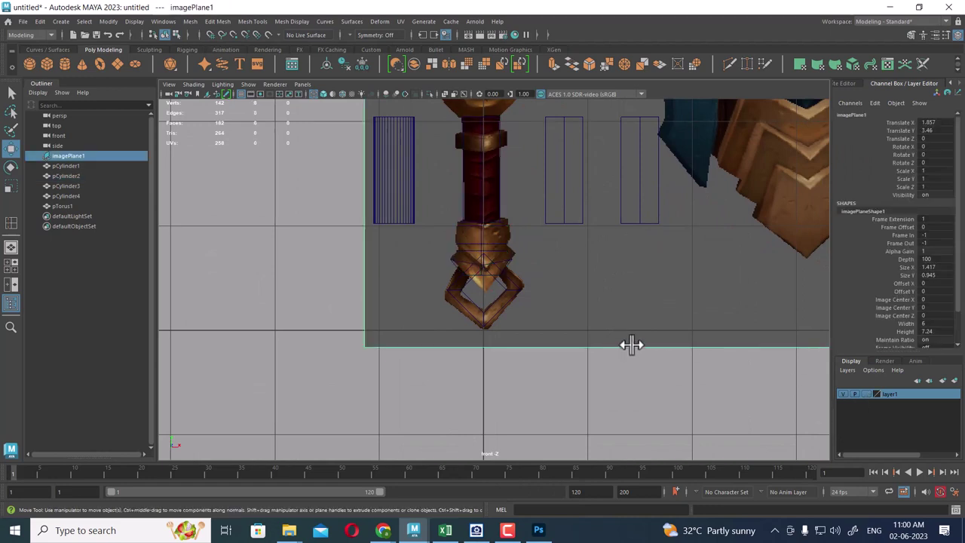
scroll(632, 345, up, 2)
alt+middle_drag(586, 362, 591, 272)
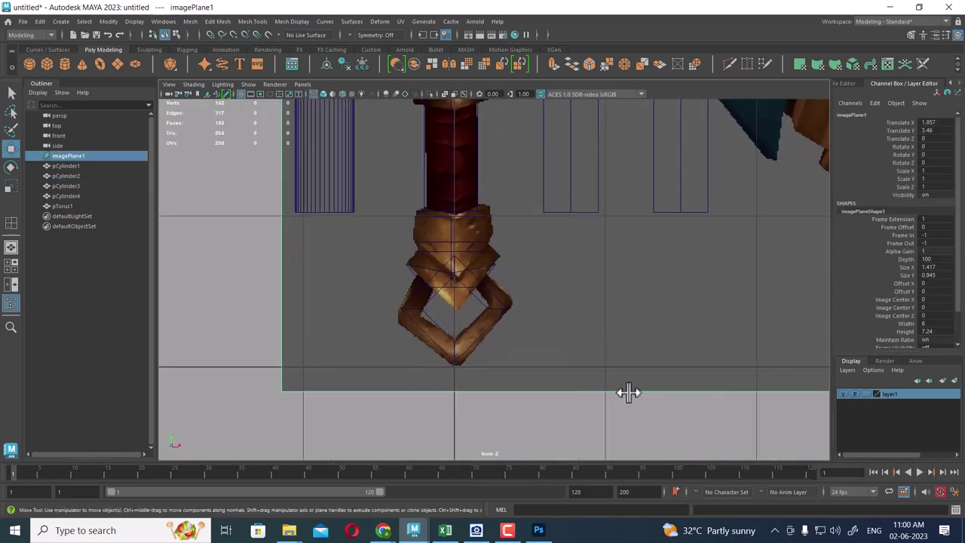
scroll(407, 172, down, 5)
scroll(724, 442, up, 2)
scroll(677, 367, up, 2)
scroll(680, 339, up, 2)
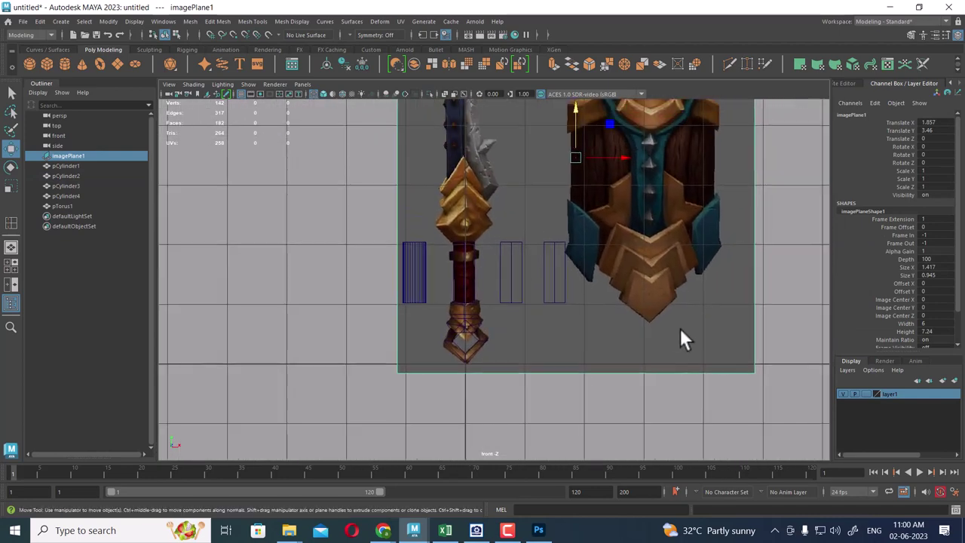
scroll(680, 339, up, 2)
scroll(560, 295, up, 1)
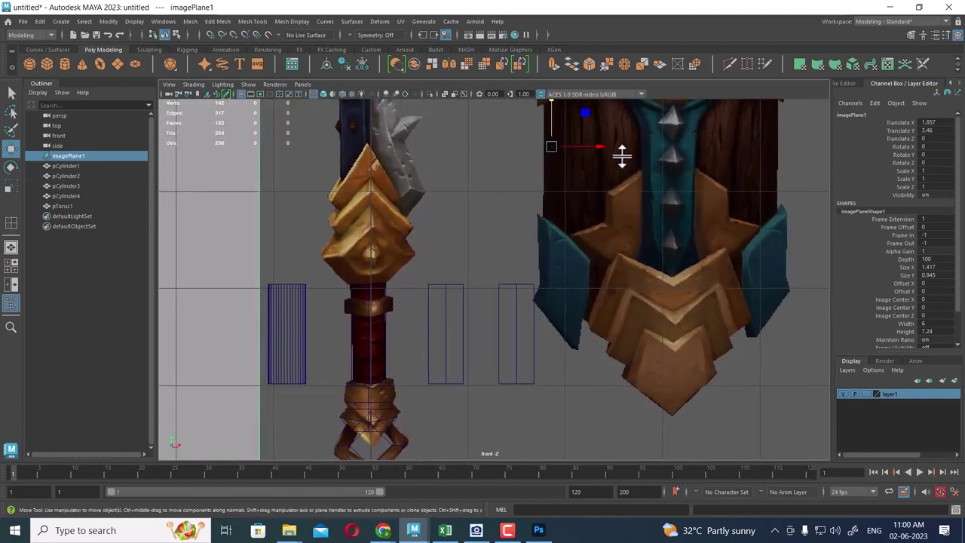
drag(603, 145, 601, 146)
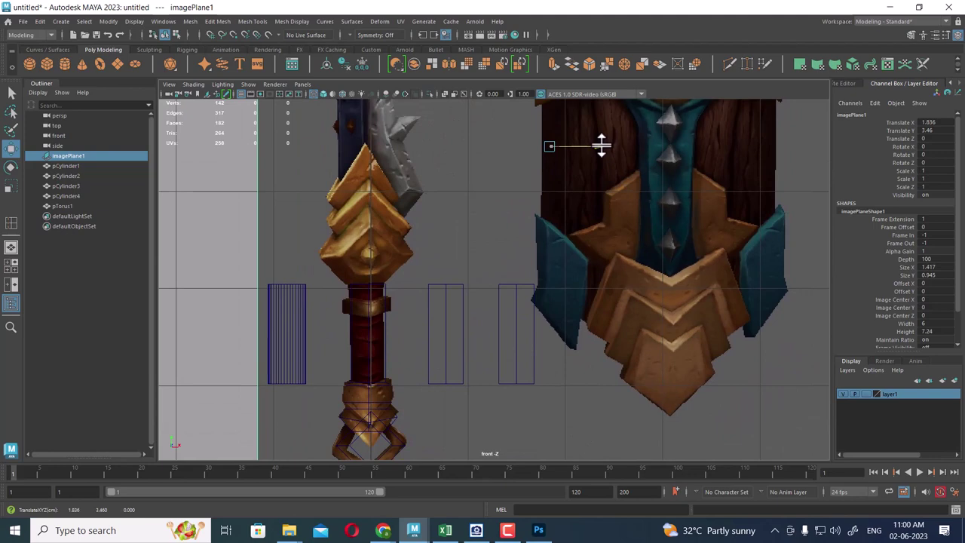
Pull pCylinder2's bottom vertices vtx[9:10] down along Y into a point
scroll(470, 329, up, 1)
scroll(696, 429, up, 3)
scroll(646, 420, up, 2)
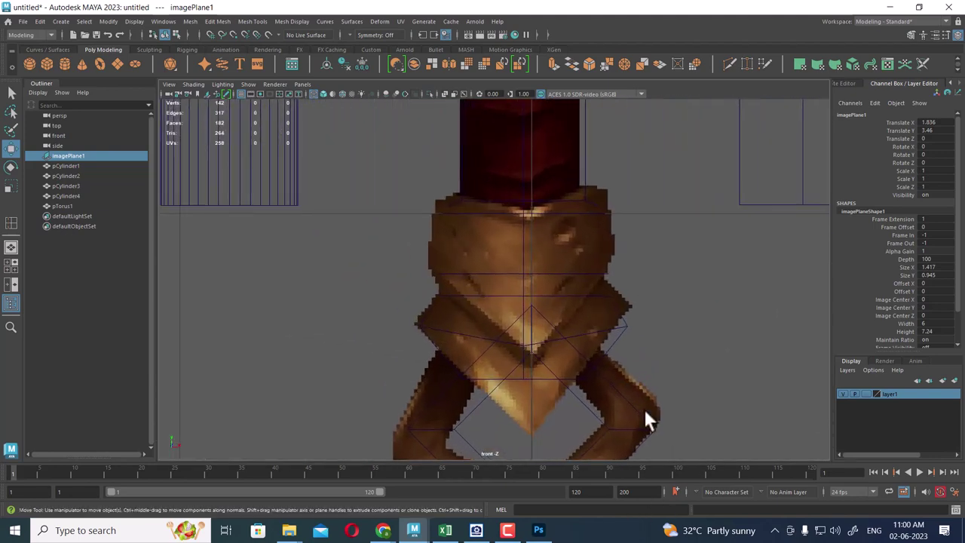
scroll(644, 411, up, 1)
scroll(596, 347, up, 2)
click(566, 306)
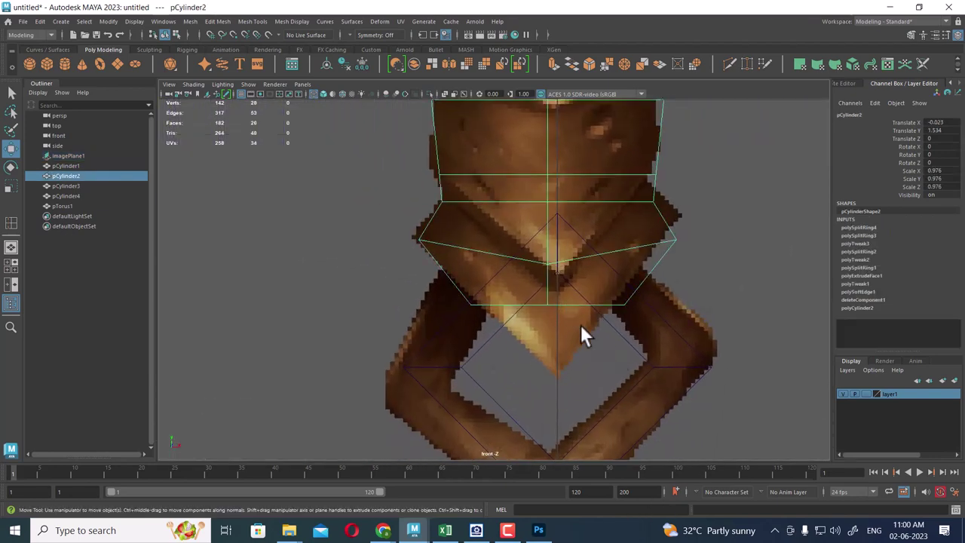
right_drag(594, 303, 543, 218)
drag(531, 294, 562, 315)
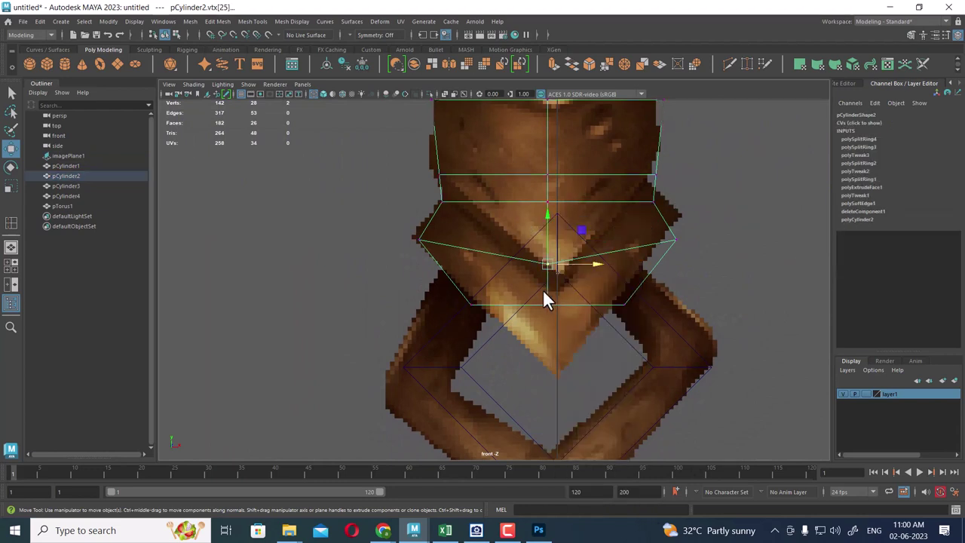
drag(550, 263, 567, 338)
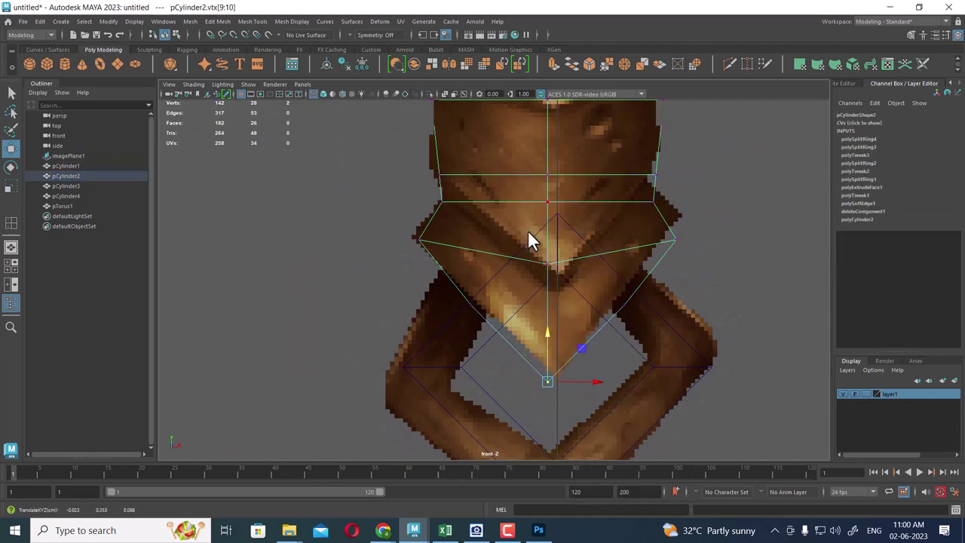
Bring up the reference image's context menu and selection mode choices
right_drag(528, 230, 620, 181)
scroll(635, 365, down, 5)
right_drag(653, 247, 604, 343)
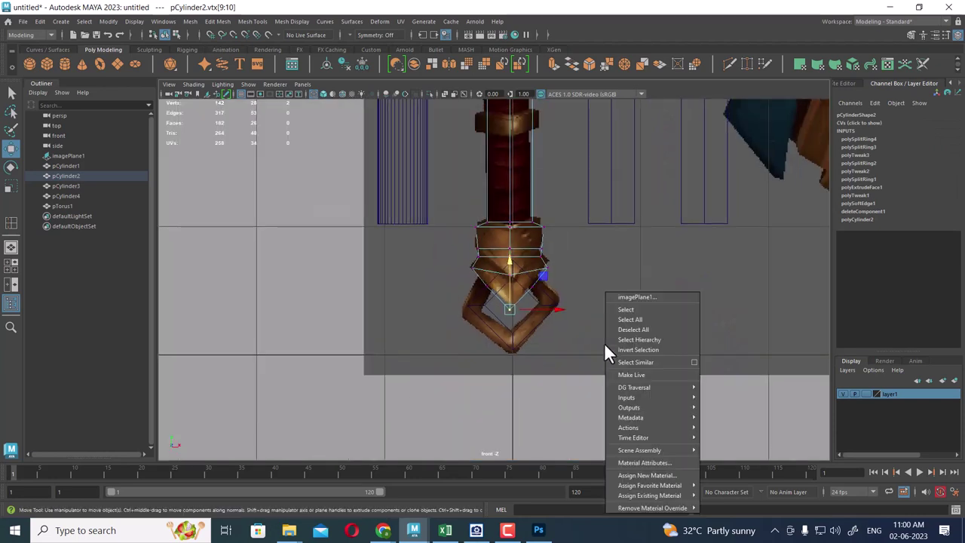
mouse_move(350, 217)
right_down()
mouse_move(355, 370)
mouse_move(428, 190)
right_up()
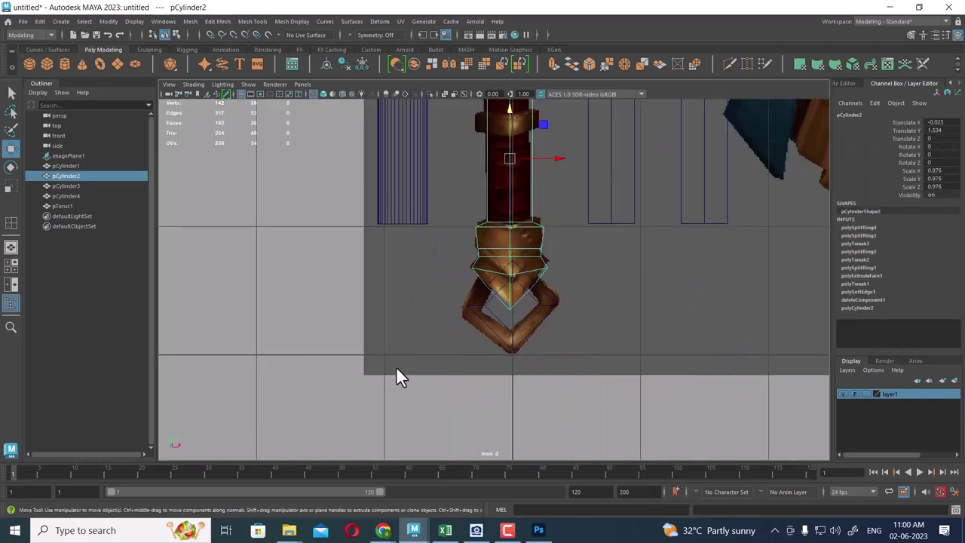
Select imagePlane1 in object mode and nudge it slightly left
click(396, 365)
scroll(580, 355, down, 3)
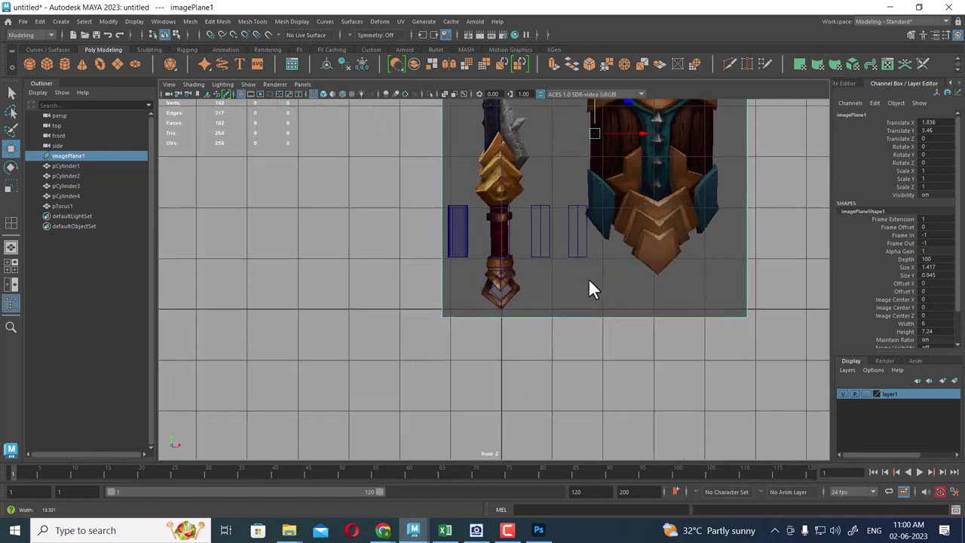
scroll(628, 175, up, 1)
scroll(653, 203, up, 2)
drag(671, 161, 669, 161)
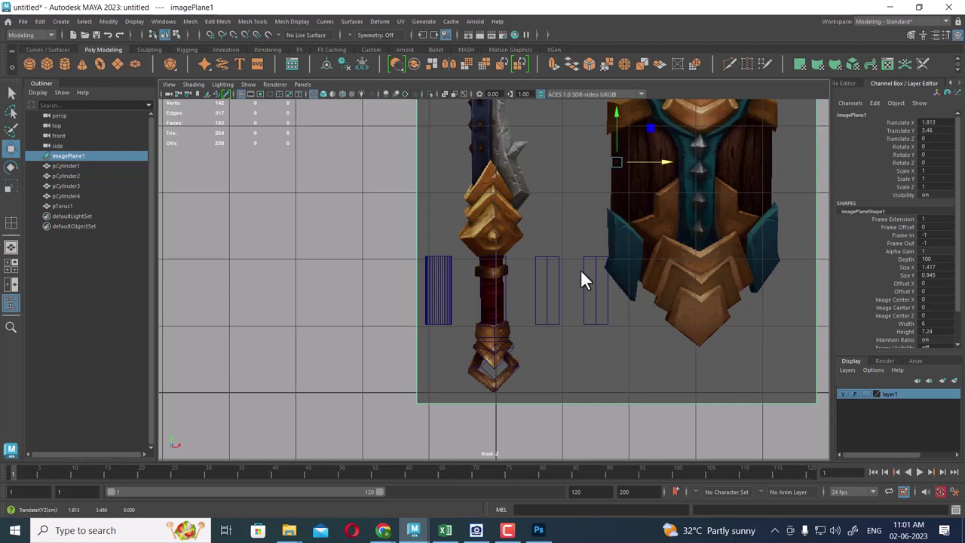
scroll(595, 275, up, 1)
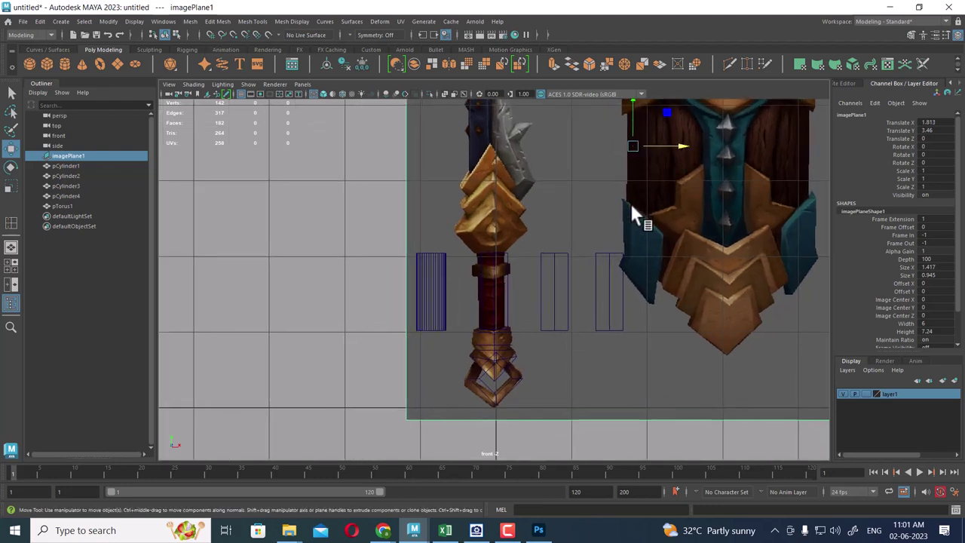
Move the image plane pivot to the pommel, align it at Translate X 1.813, and change layer1's display type
key(d)
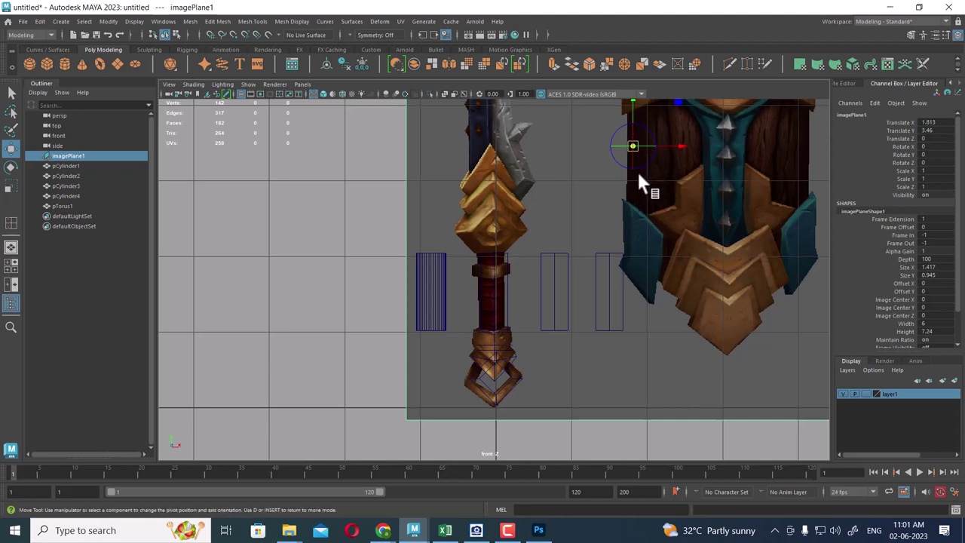
mouse_move(634, 130)
mouse_down()
mouse_move(679, 363)
mouse_move(537, 411)
mouse_up()
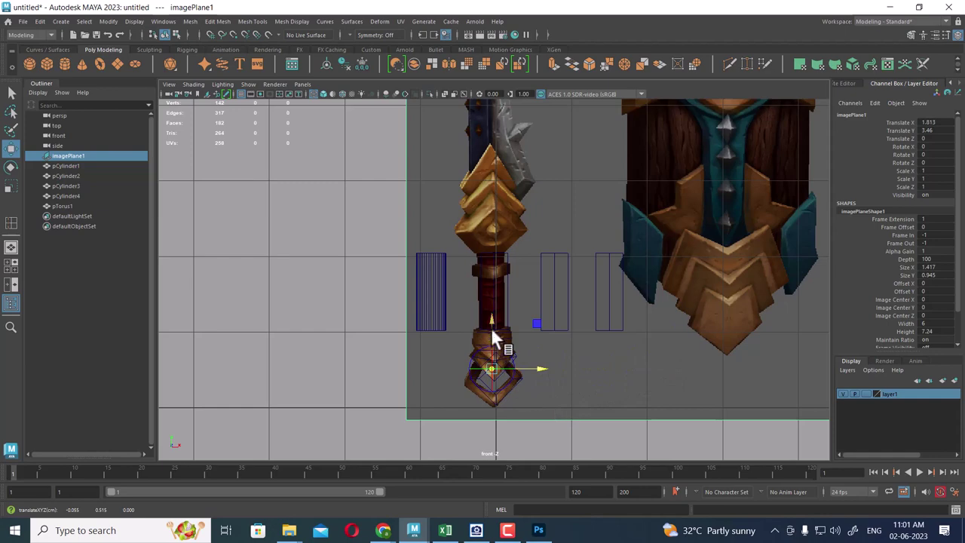
scroll(581, 392, up, 2)
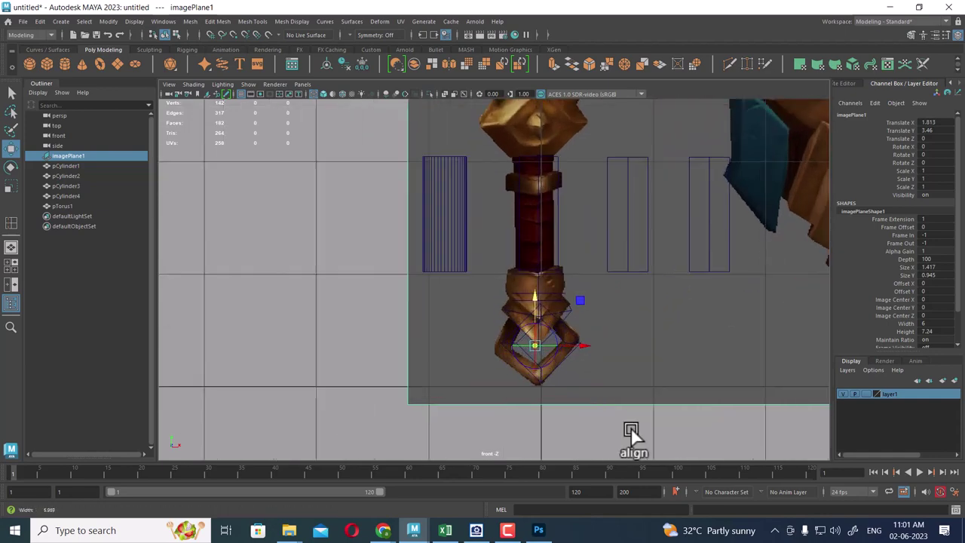
scroll(641, 392, up, 2)
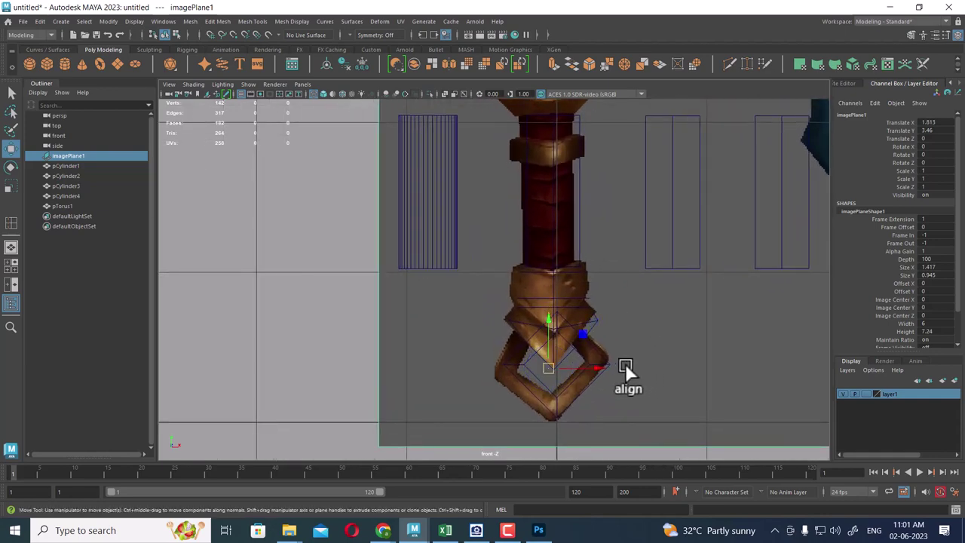
scroll(556, 312, up, 2)
scroll(631, 323, up, 2)
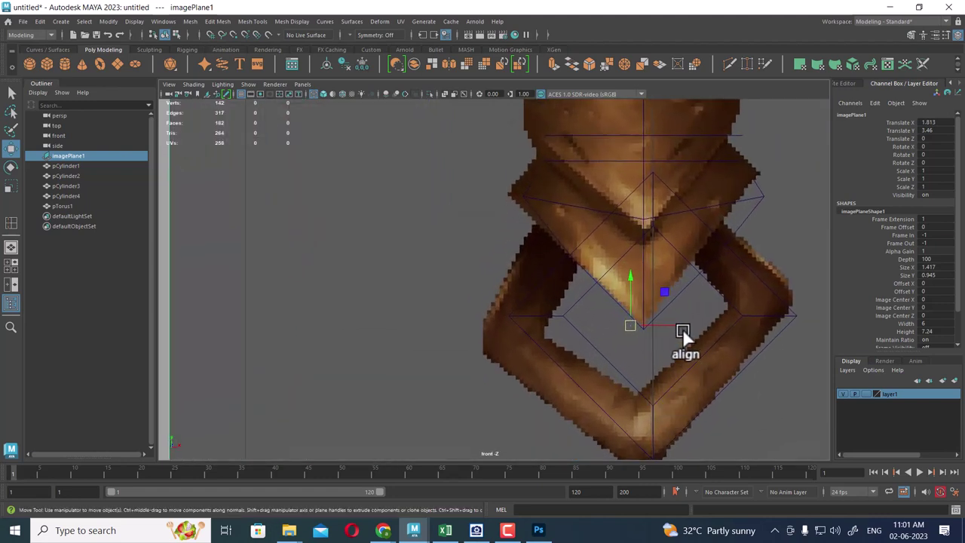
drag(682, 328, 675, 322)
scroll(658, 360, up, 1)
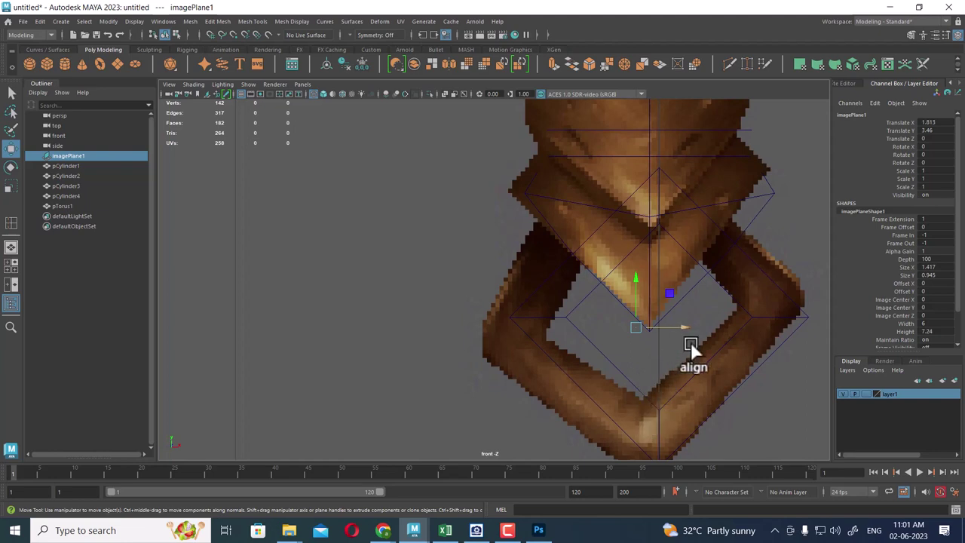
click(867, 392)
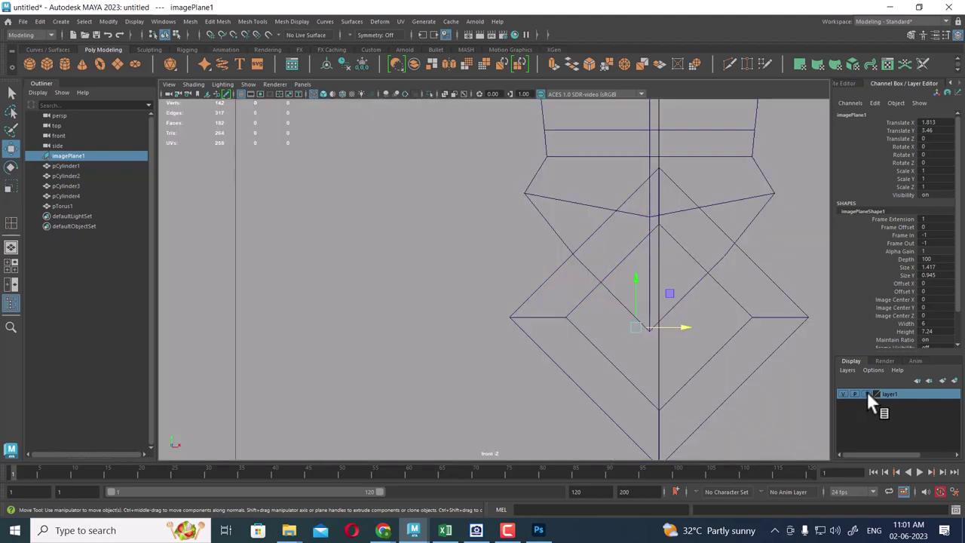
Make layer1 a reference layer, then scale pCylinder2's two collar vertices wider
click(867, 391)
click(726, 205)
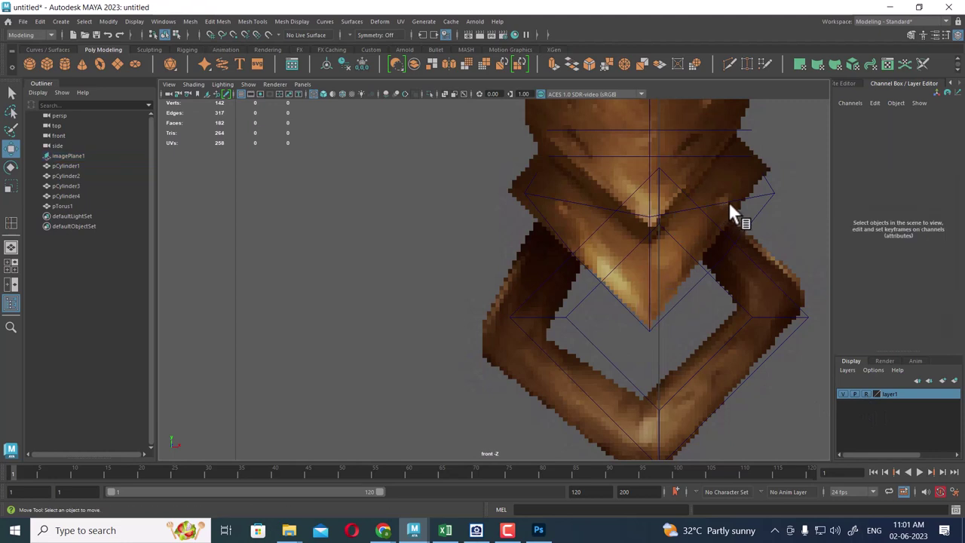
click(742, 198)
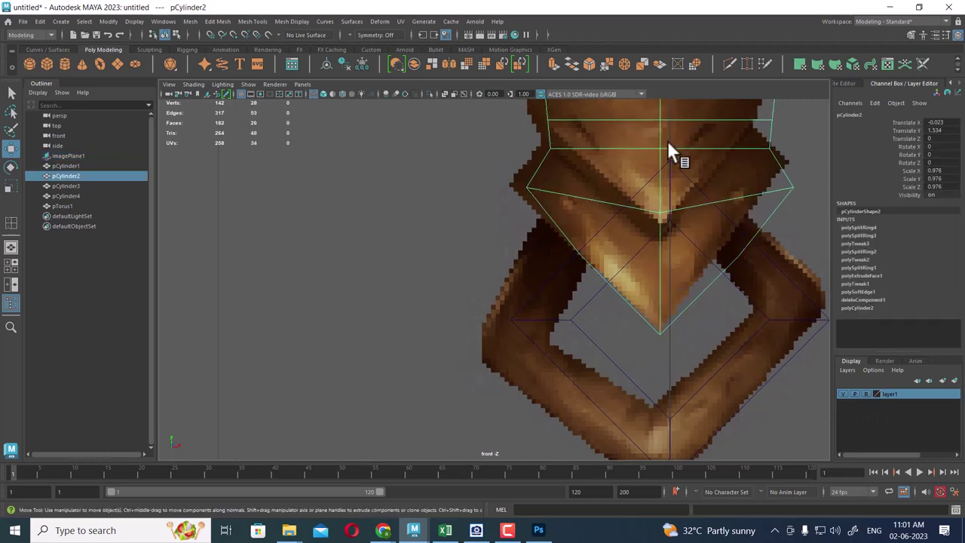
right_drag(667, 141, 517, 127)
alt+middle_drag(689, 199, 710, 193)
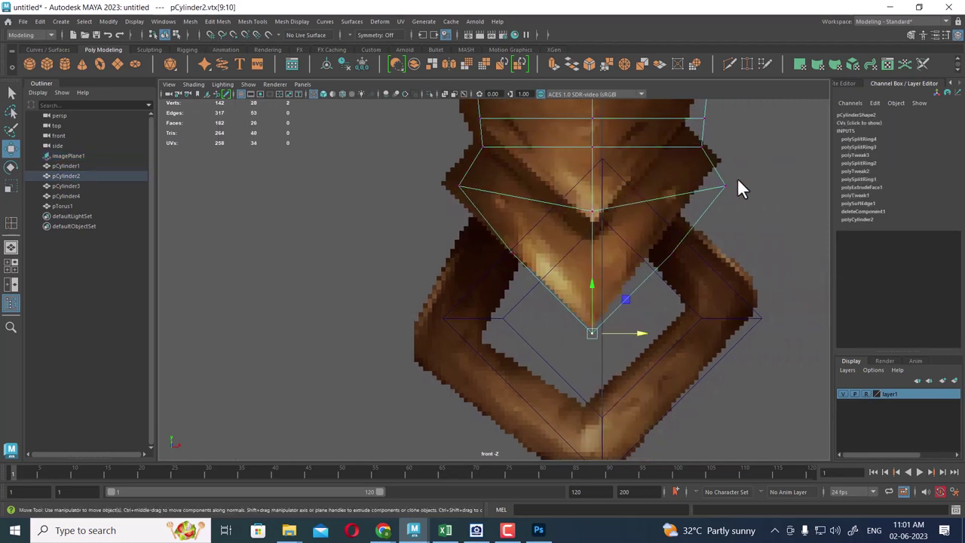
drag(739, 180, 693, 196)
shift+click(480, 180)
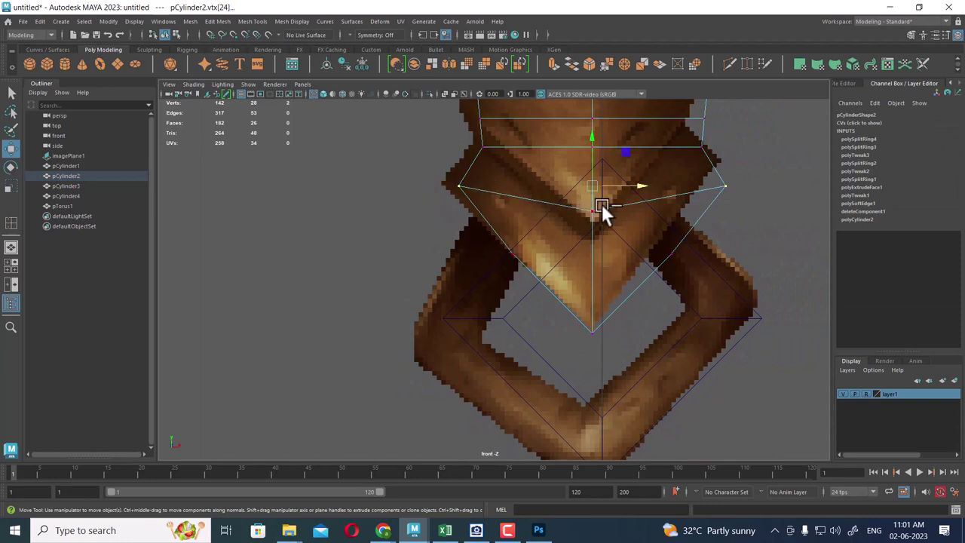
key(r)
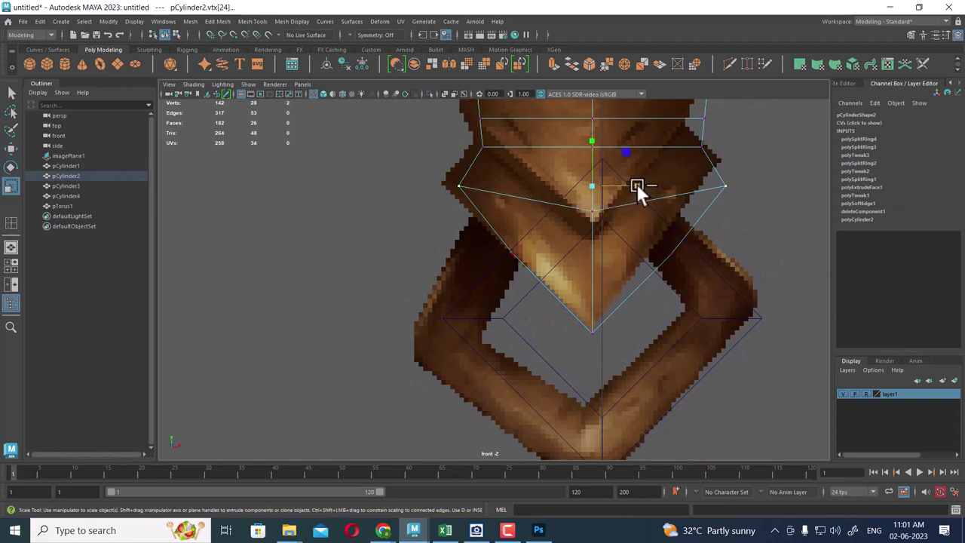
drag(637, 184, 641, 187)
Widen the collar's edge ring, raise and widen the upper-edge vertices, and widen the middle ring
alt+middle_drag(587, 183, 501, 209)
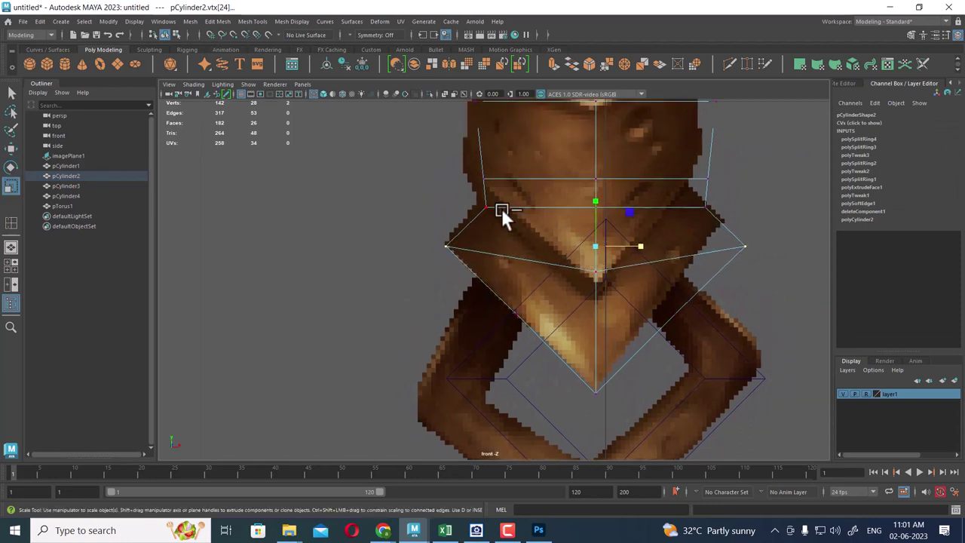
drag(480, 195, 712, 215)
drag(640, 204, 642, 208)
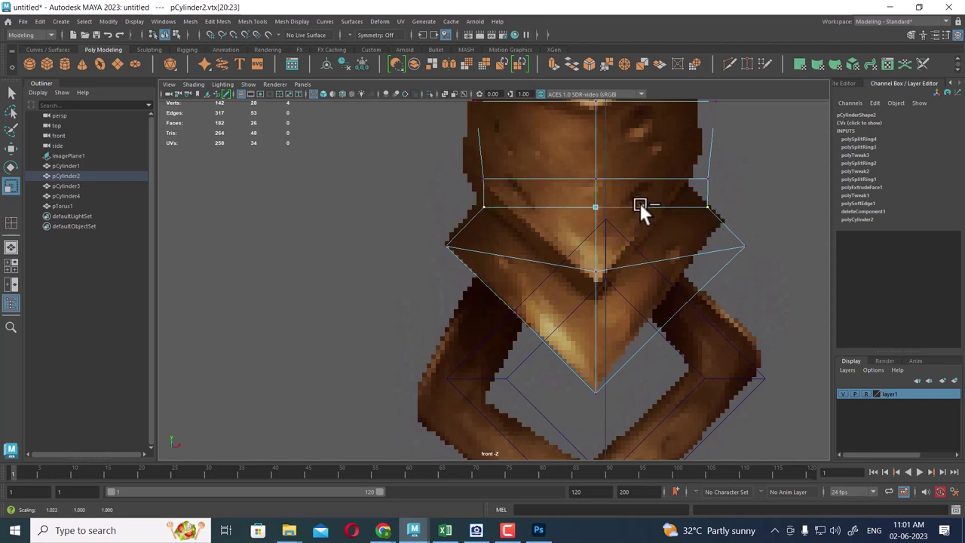
alt+middle_drag(625, 230, 608, 346)
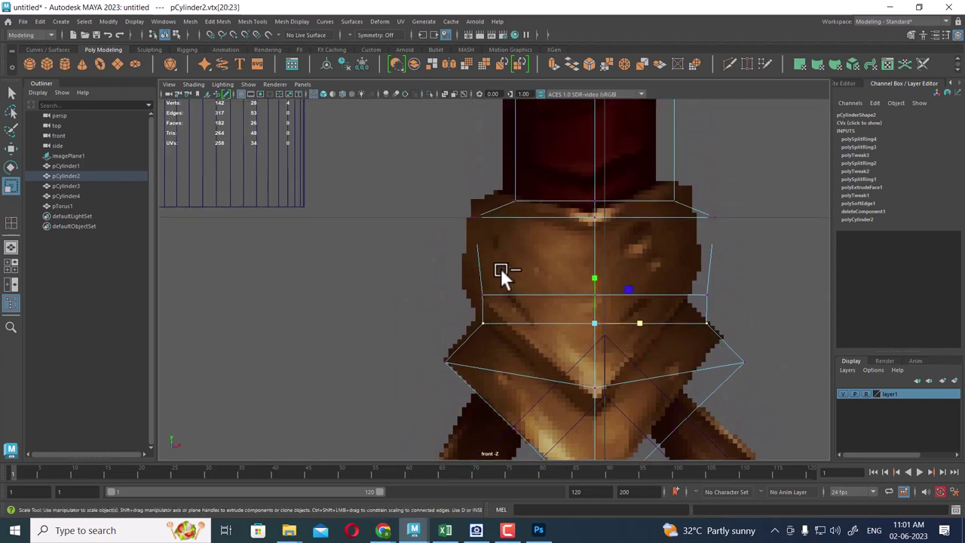
drag(457, 191, 504, 255)
key(w)
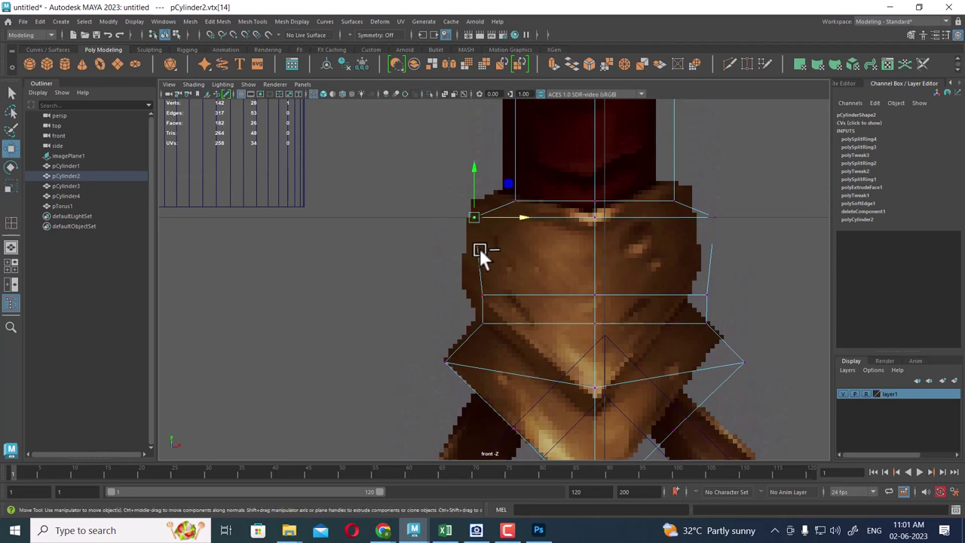
shift+drag(735, 202, 687, 234)
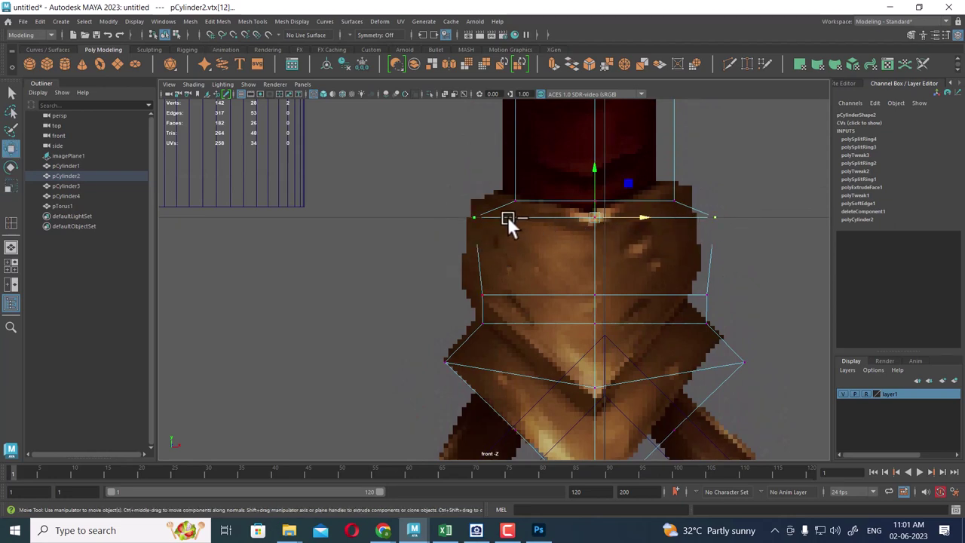
drag(596, 169, 596, 162)
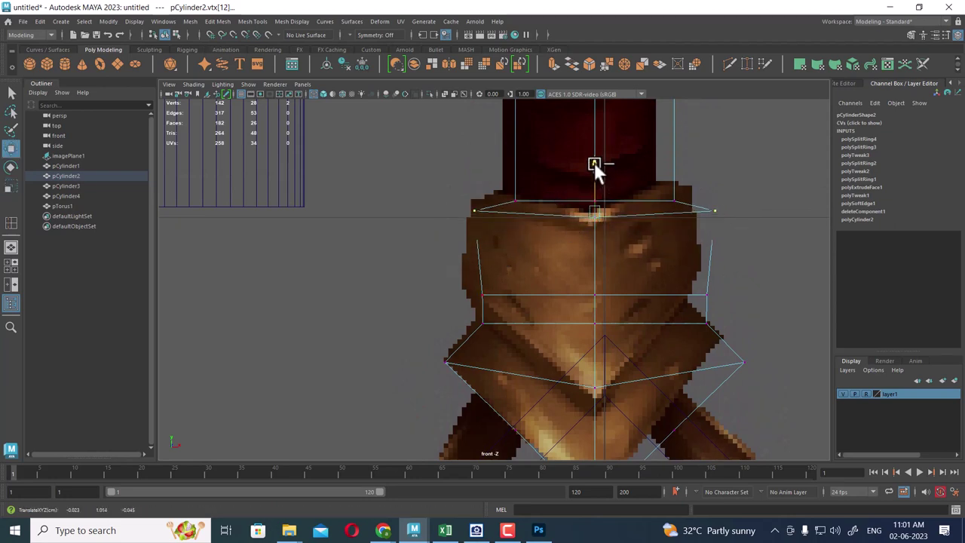
key(r)
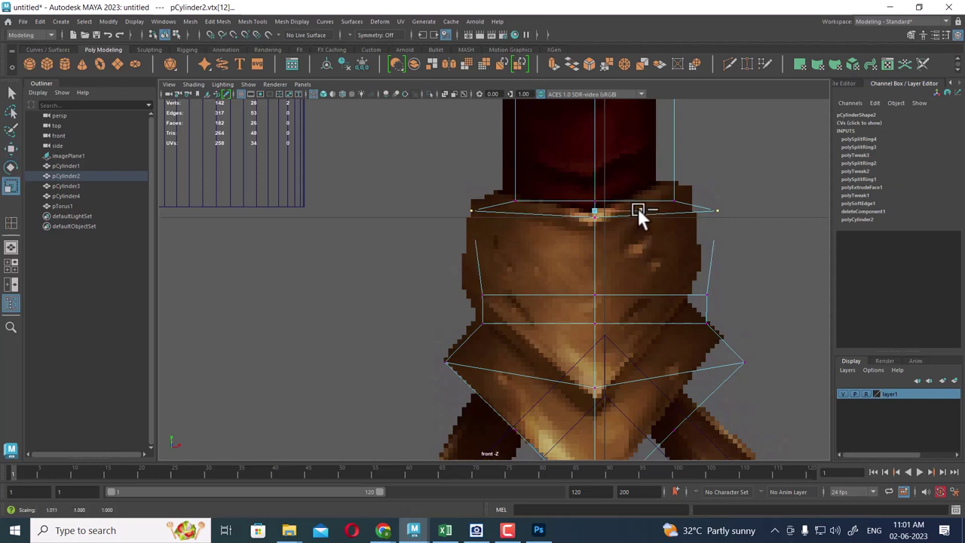
drag(638, 210, 640, 209)
drag(476, 277, 732, 298)
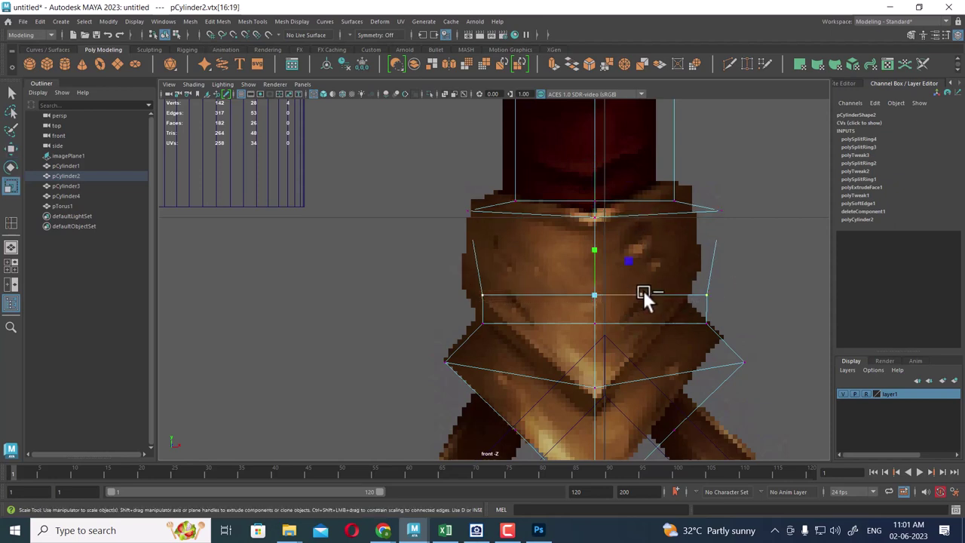
drag(642, 292, 650, 292)
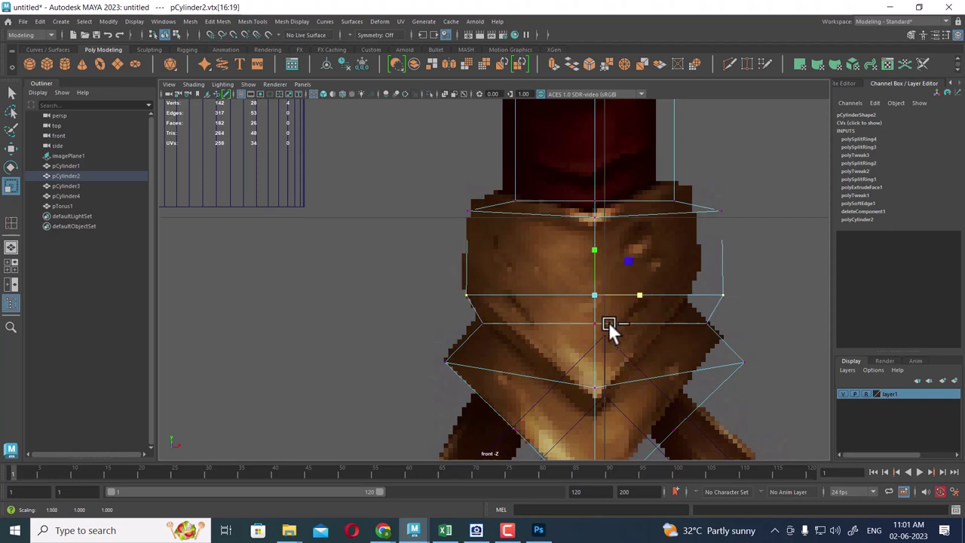
Pull front vertices vtx[25], vtx[21] and vtx[17] down to form the collar's V point
alt+middle_drag(609, 322, 591, 239)
click(595, 303)
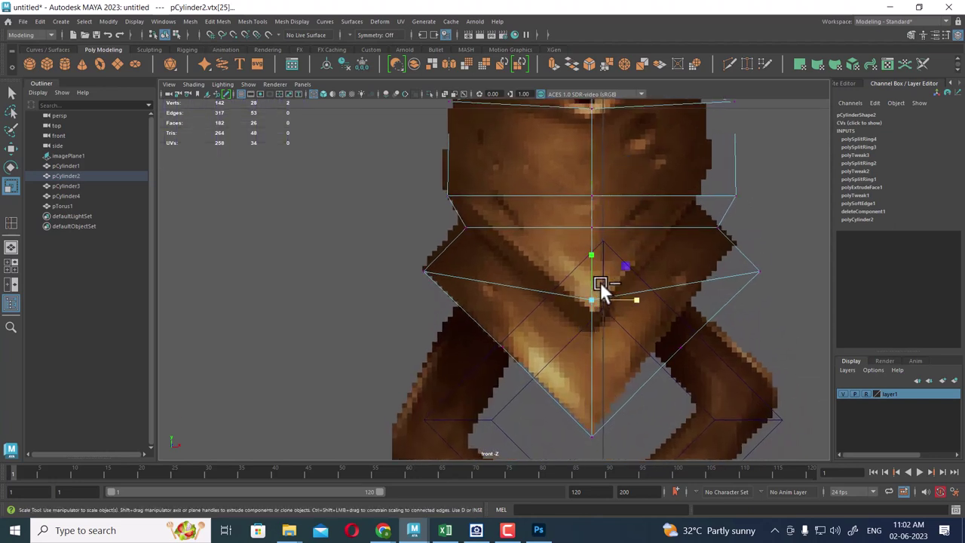
key(w)
drag(596, 266, 593, 311)
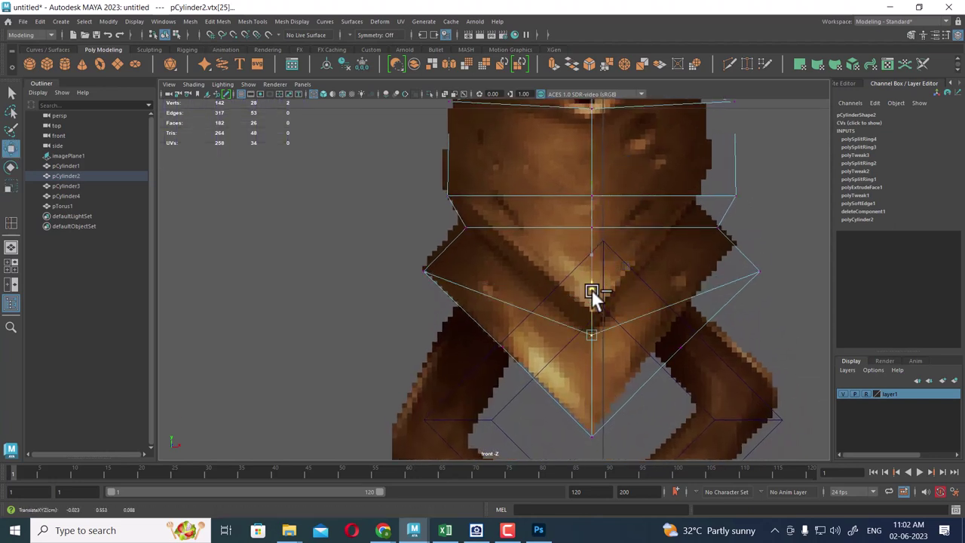
click(587, 228)
drag(595, 189, 589, 285)
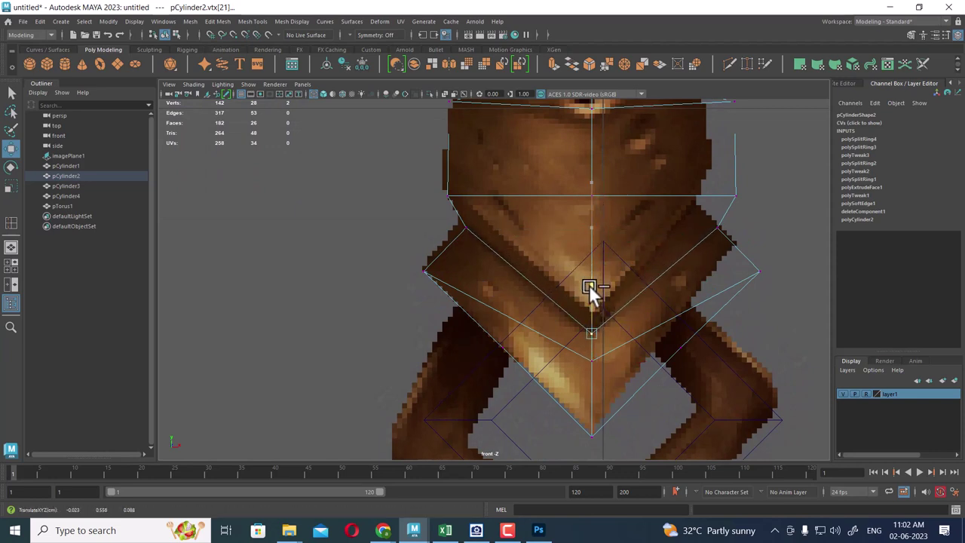
click(438, 181)
click(592, 196)
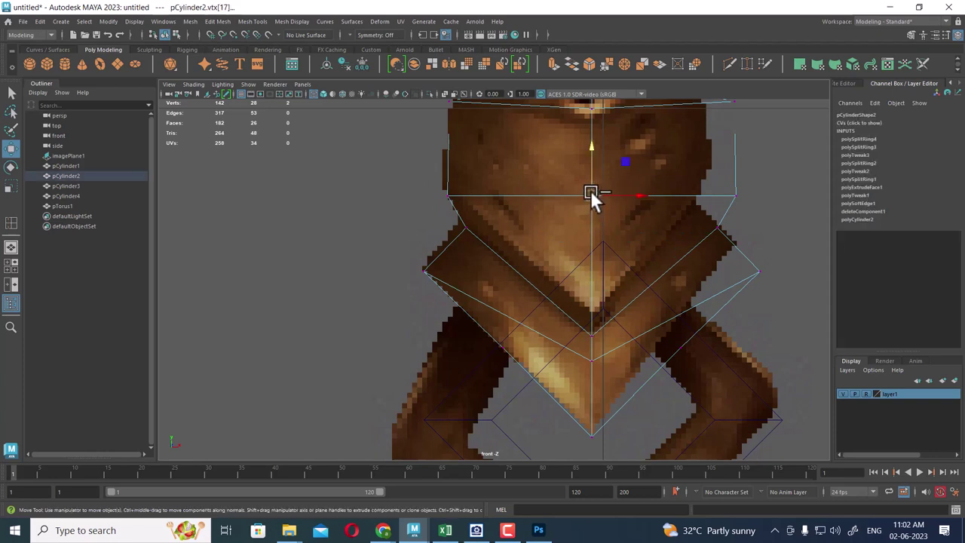
drag(592, 147, 595, 258)
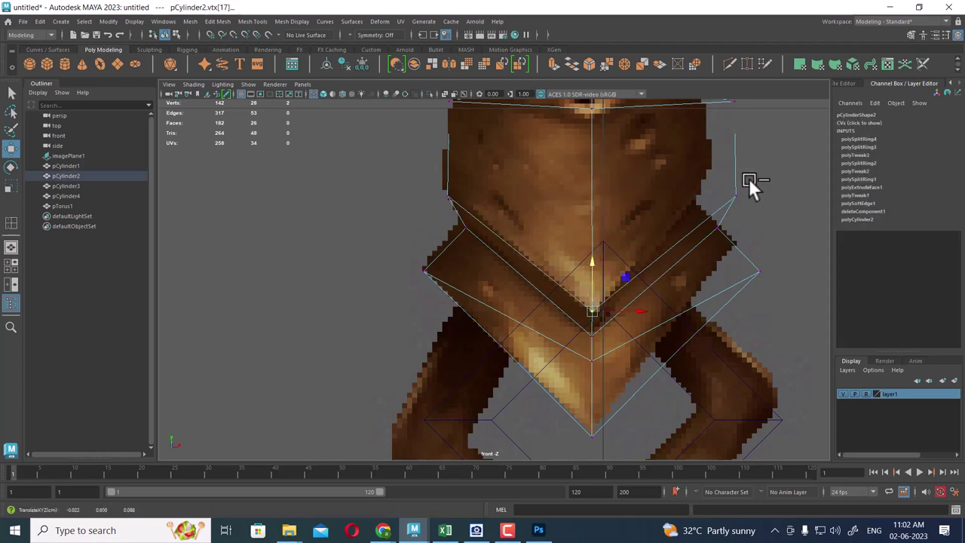
drag(749, 181, 386, 209)
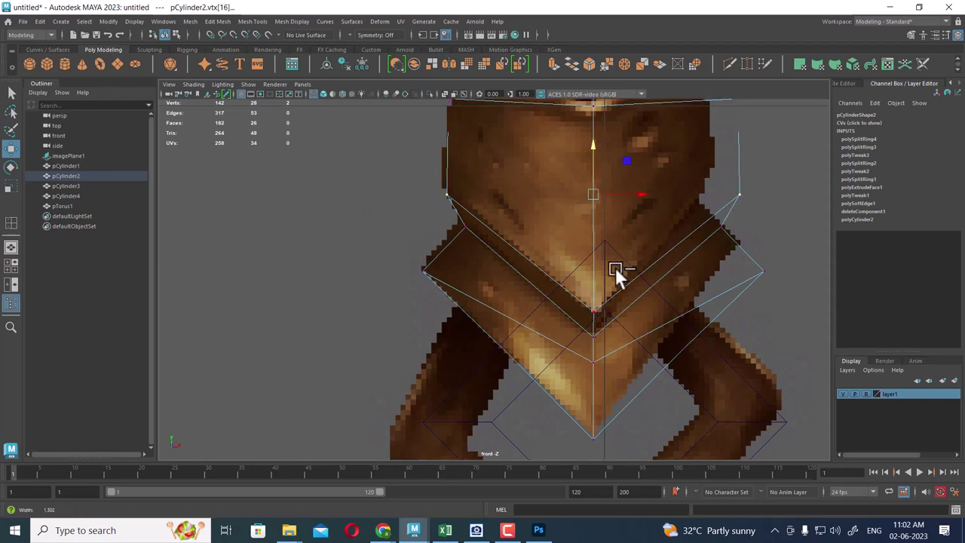
drag(626, 284, 636, 176)
Compare the grip's pointed lower end with the finished sword scene in shaded view
scroll(592, 272, up, 1)
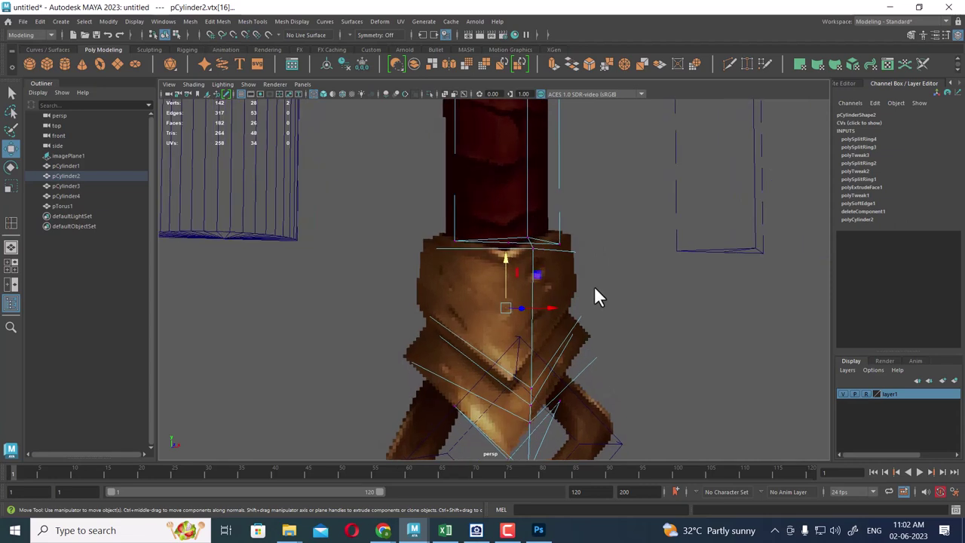
key(5)
scroll(574, 267, up, 2)
alt+drag(548, 255, 547, 285)
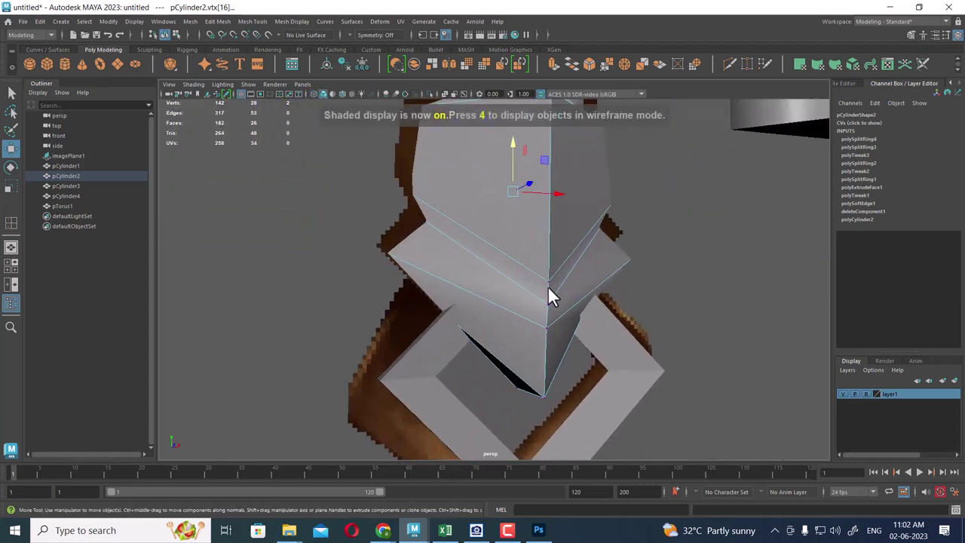
scroll(543, 284, up, 2)
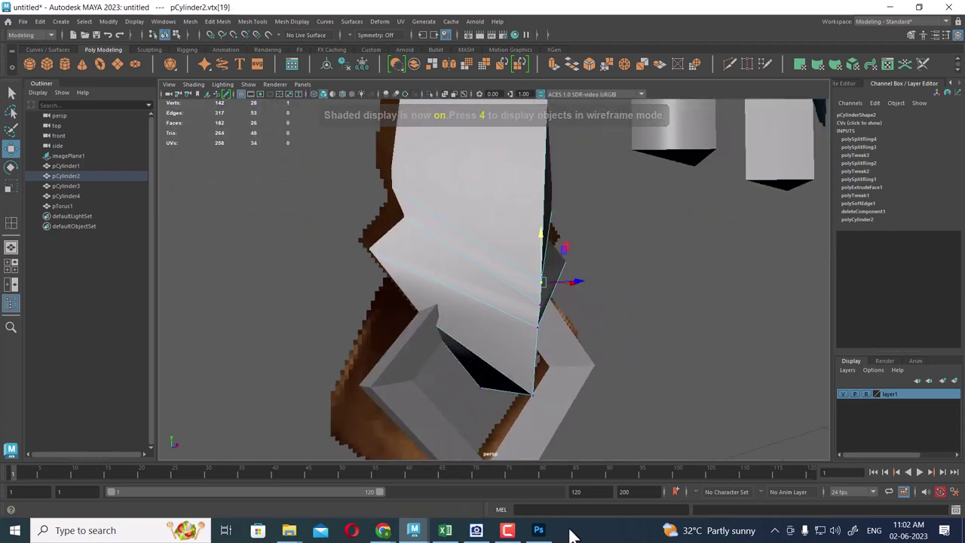
mouse_move(414, 530)
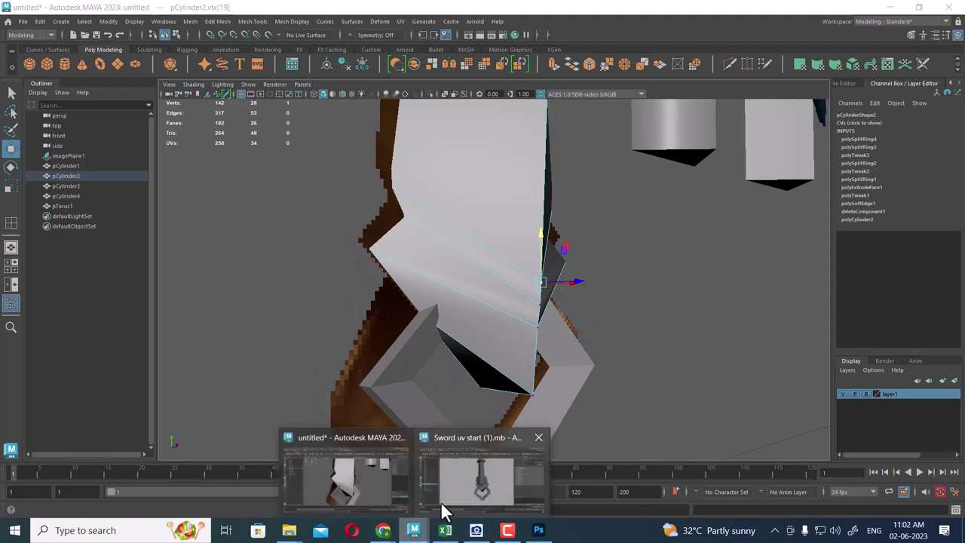
click(482, 477)
mouse_move(484, 302)
alt+mouse_down()
mouse_move(570, 341)
mouse_move(528, 327)
alt+mouse_up()
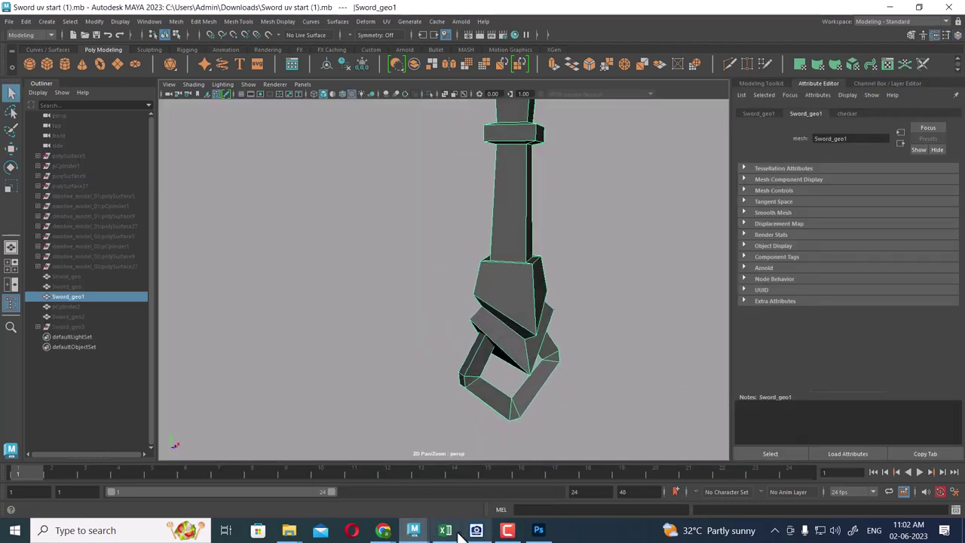
mouse_move(413, 530)
click(393, 475)
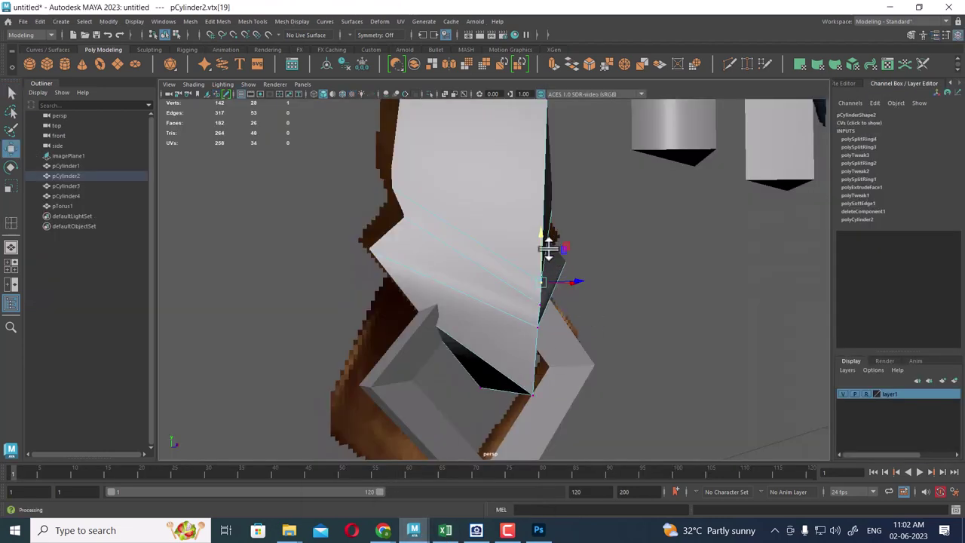
alt+drag(549, 249, 563, 279)
Pull a V-edge vertex outward to the left, checking against the finished sword's handle
click(548, 364)
mouse_move(549, 365)
alt+mouse_down()
mouse_move(596, 384)
mouse_move(604, 375)
alt+mouse_up()
middle_drag(587, 366, 567, 360)
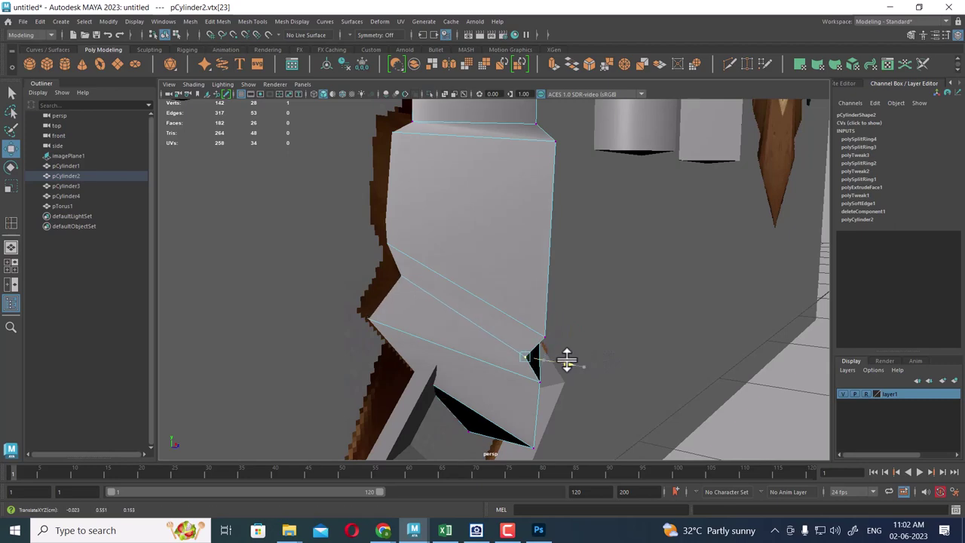
mouse_move(556, 300)
alt+mouse_down()
mouse_move(474, 295)
mouse_move(423, 306)
alt+mouse_up()
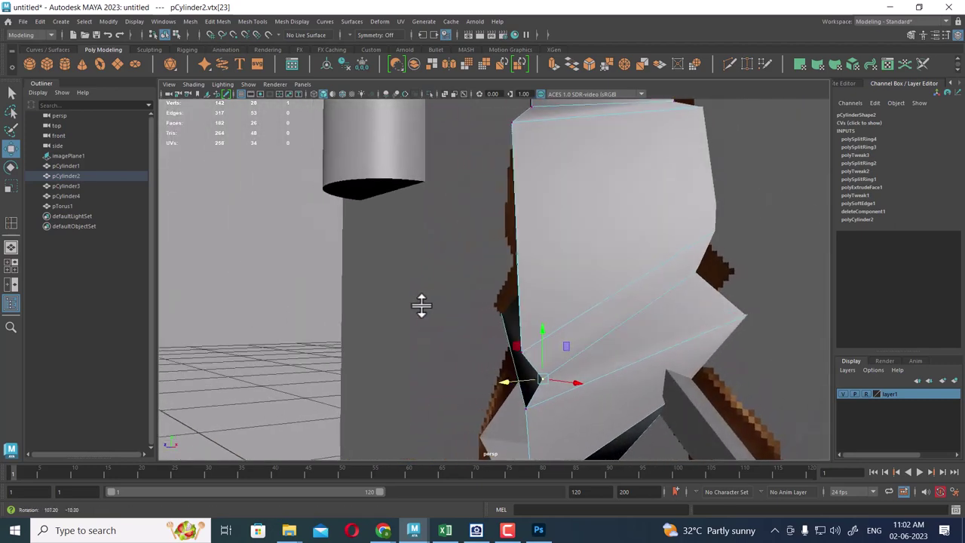
alt+drag(561, 310, 526, 320)
mouse_move(530, 228)
alt+mouse_down()
mouse_move(674, 249)
mouse_move(549, 263)
alt+mouse_up()
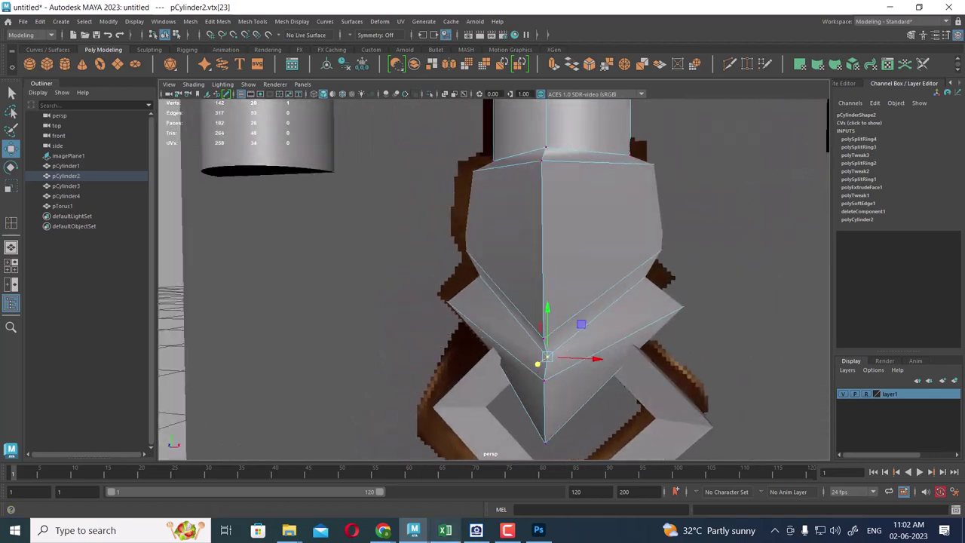
click(485, 478)
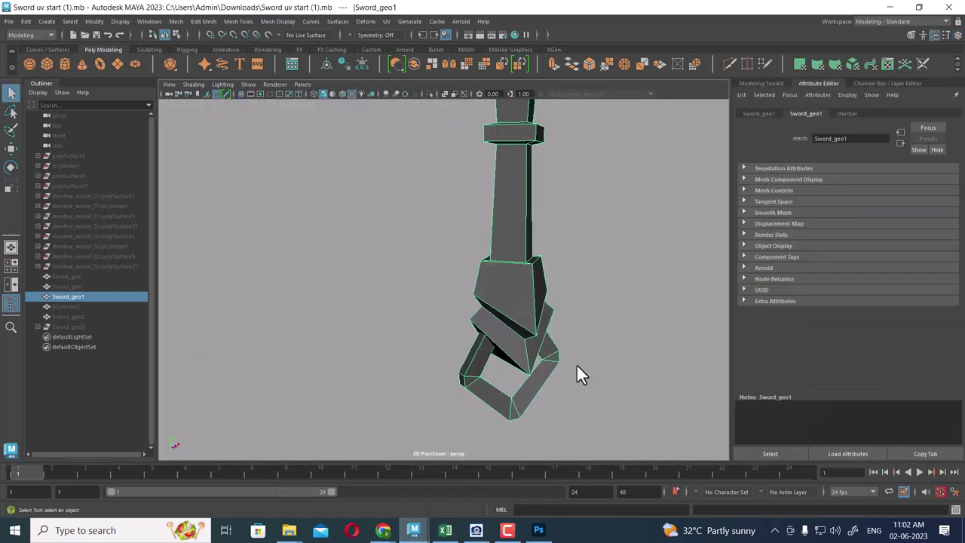
mouse_move(577, 372)
alt+mouse_down()
mouse_move(537, 357)
mouse_move(576, 355)
mouse_move(587, 386)
alt+mouse_up()
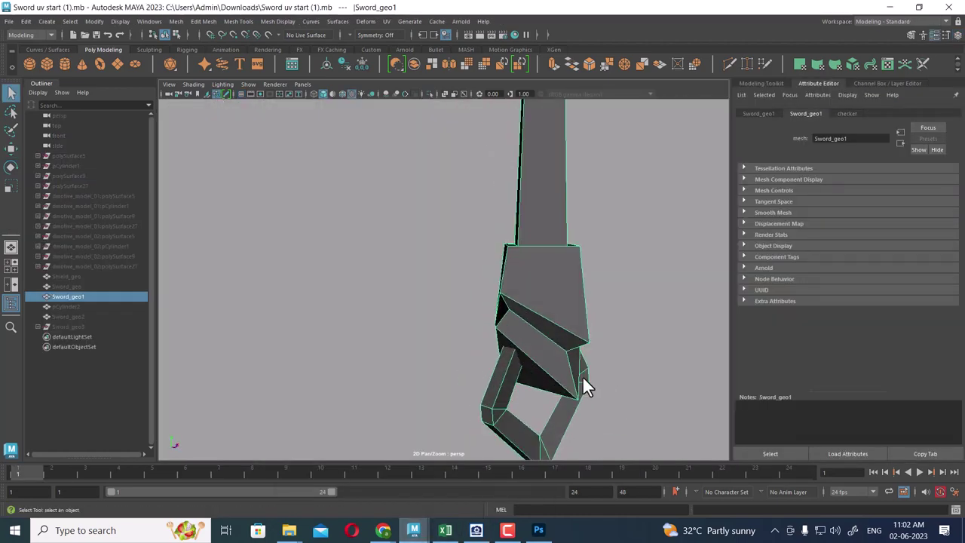
click(899, 8)
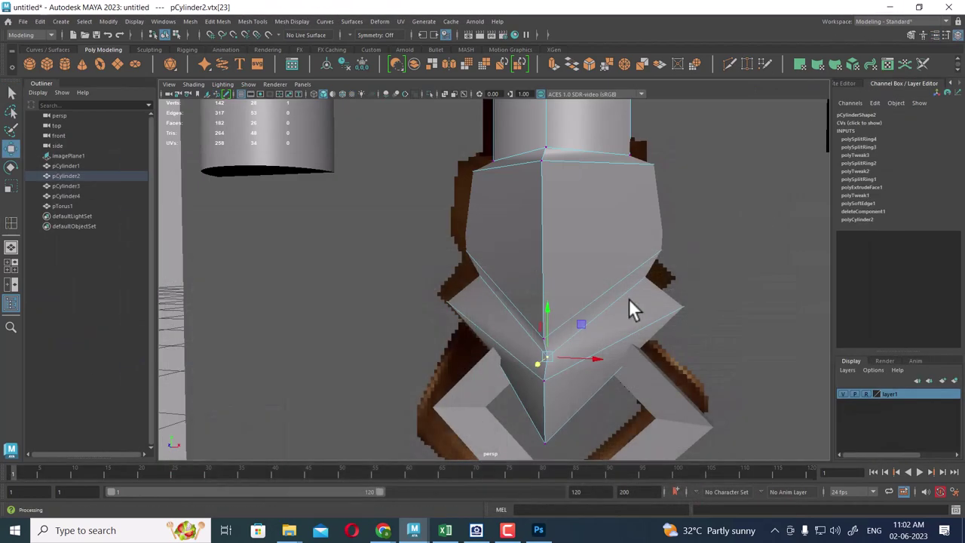
In the wireframe front view, lower the V notch's centre vertex and select the bottom tip
click(546, 381)
mouse_move(546, 381)
alt+mouse_down()
mouse_move(624, 349)
mouse_move(624, 368)
alt+mouse_up()
key(space)
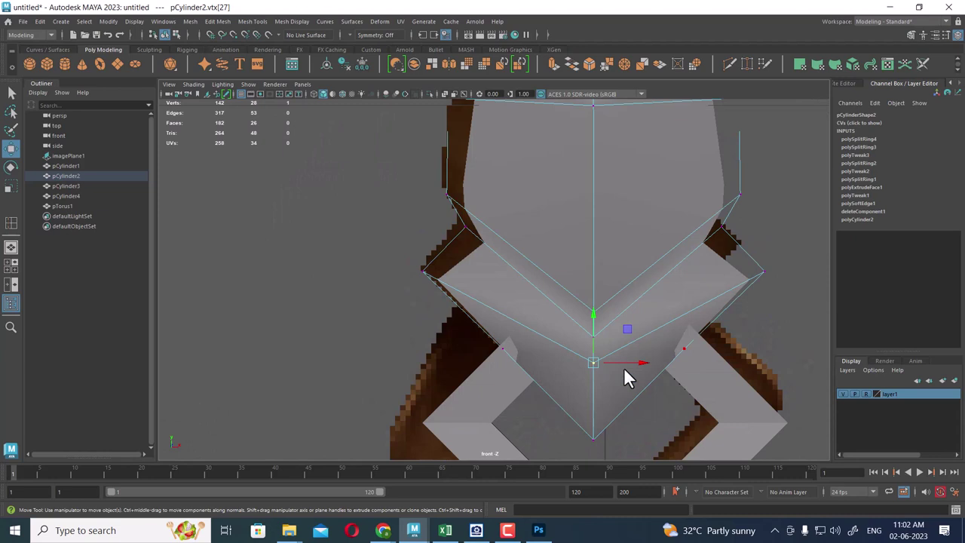
key(4)
scroll(623, 367, up, 2)
mouse_move(624, 367)
alt+middle_down()
mouse_move(587, 310)
mouse_move(594, 377)
alt+middle_up()
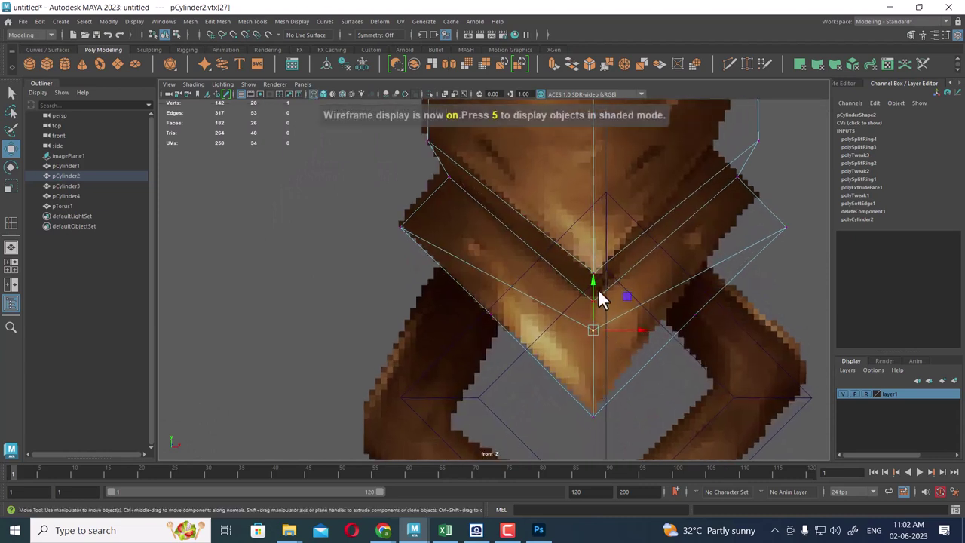
drag(593, 290, 594, 330)
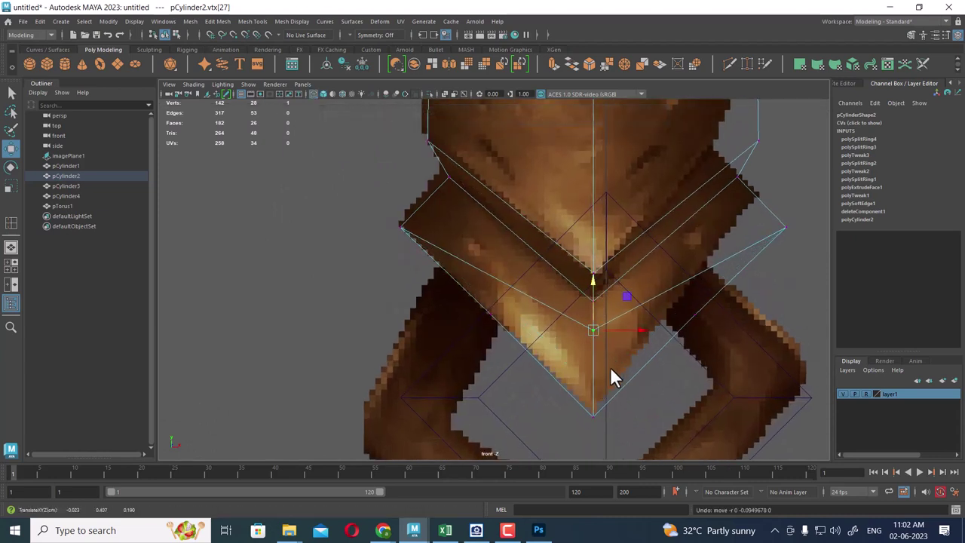
mouse_move(603, 364)
mouse_down()
mouse_move(577, 324)
mouse_move(603, 368)
mouse_up()
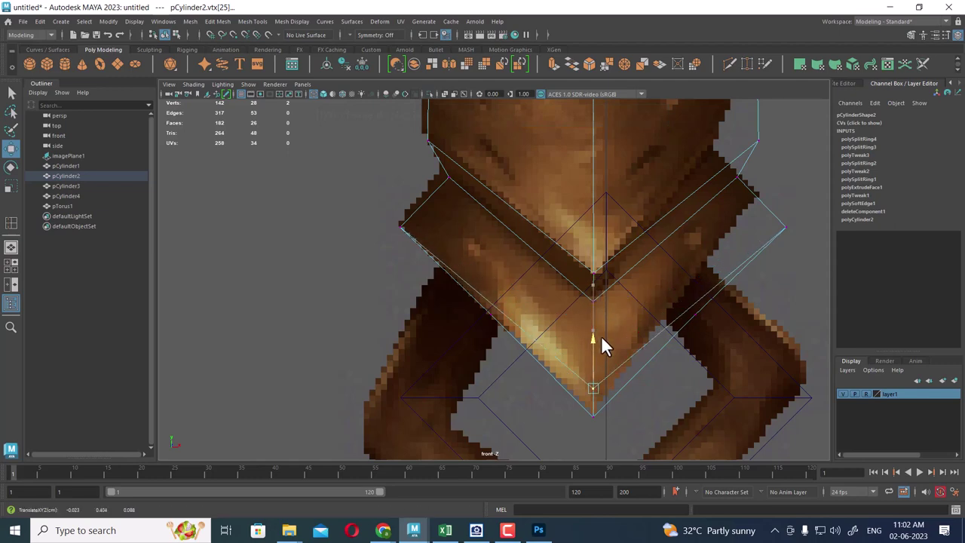
scroll(653, 318, down, 3)
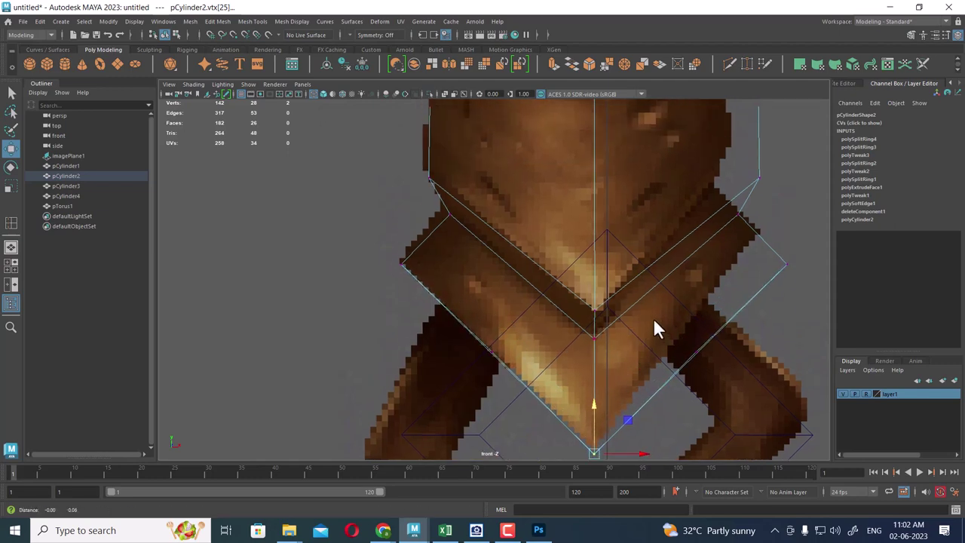
scroll(554, 303, down, 4)
scroll(612, 361, up, 2)
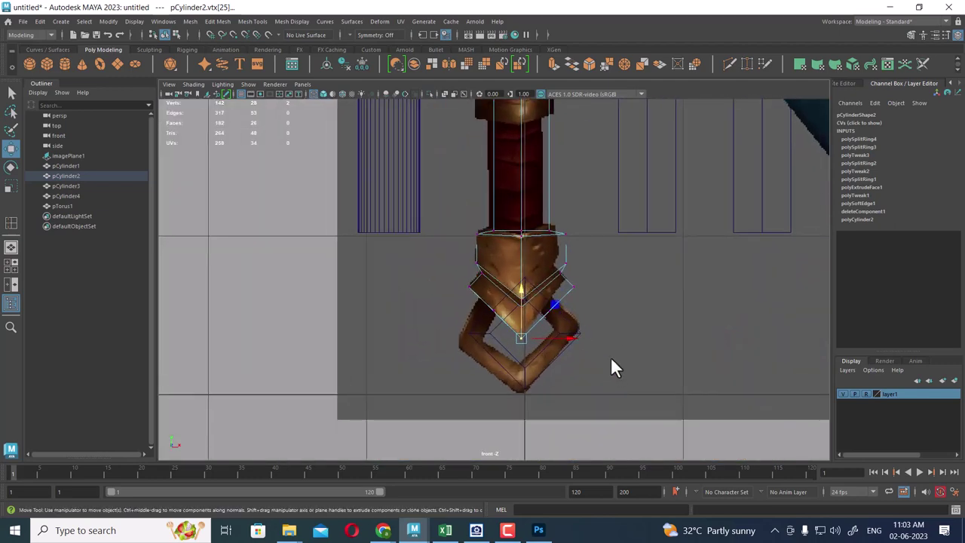
Return to shaded perspective, select the whole grip mesh, and recheck it against the finished sword
key(4)
key(5)
key(space)
mouse_move(576, 348)
mouse_down()
mouse_move(586, 266)
mouse_move(543, 256)
mouse_move(498, 263)
mouse_move(599, 366)
mouse_move(572, 380)
mouse_move(515, 241)
mouse_move(577, 343)
mouse_move(626, 349)
mouse_up()
key(F8)
key(w)
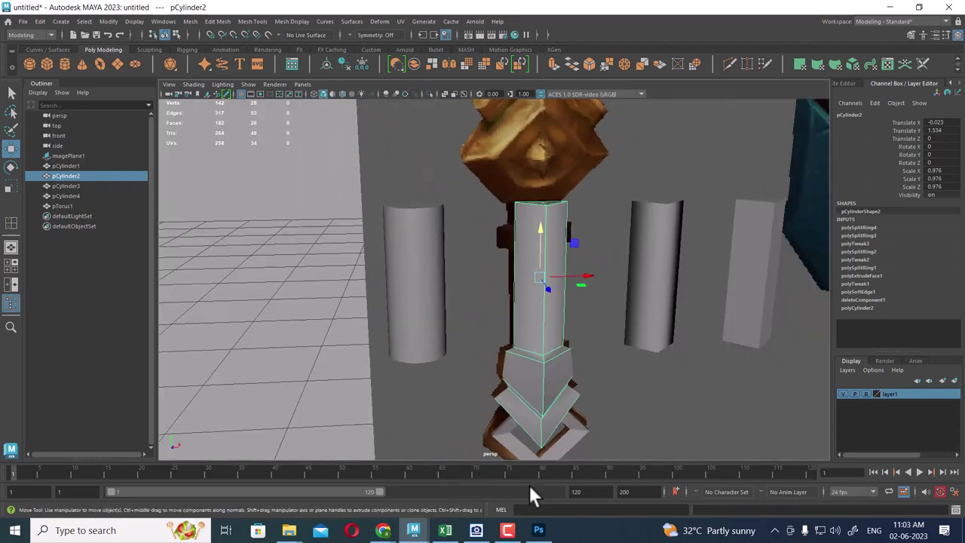
mouse_move(414, 530)
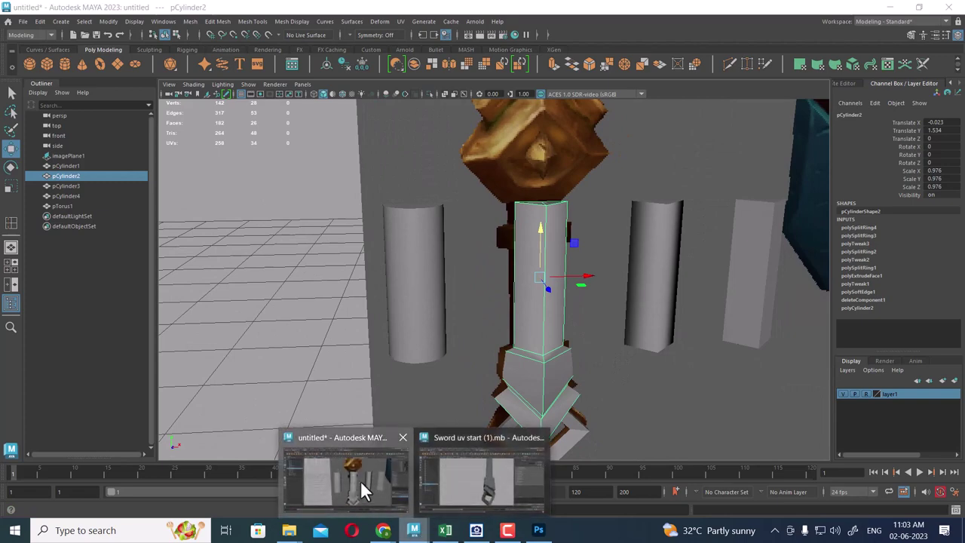
click(506, 485)
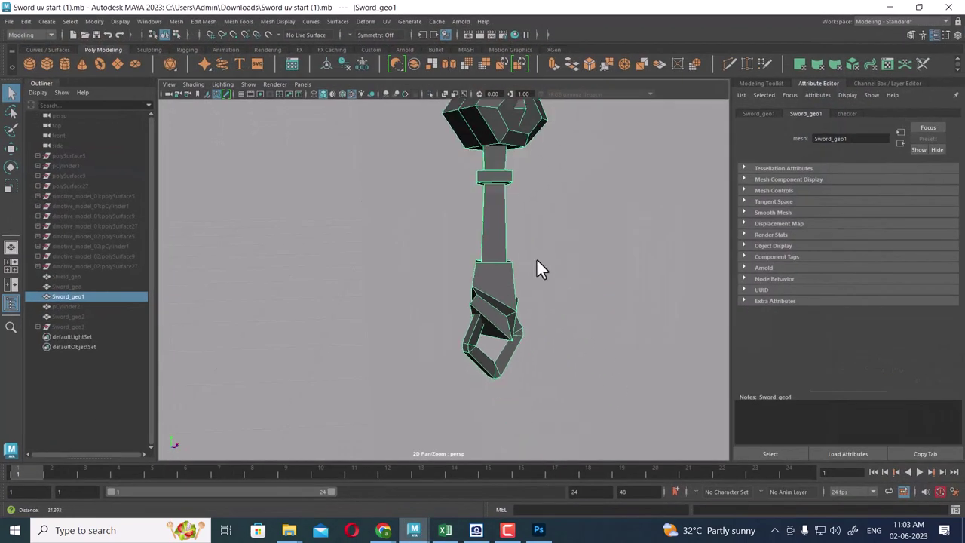
mouse_move(537, 266)
alt+mouse_down()
mouse_move(465, 284)
mouse_move(506, 289)
alt+mouse_up()
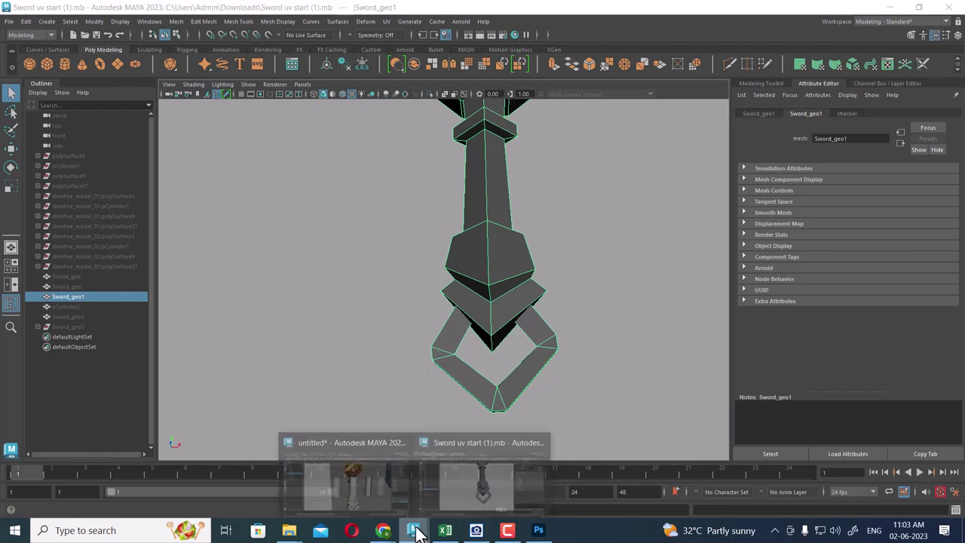
click(379, 478)
alt+middle_drag(571, 331, 573, 145)
Select the diamond ring pommel and isolate it in the viewport
scroll(604, 196, up, 3)
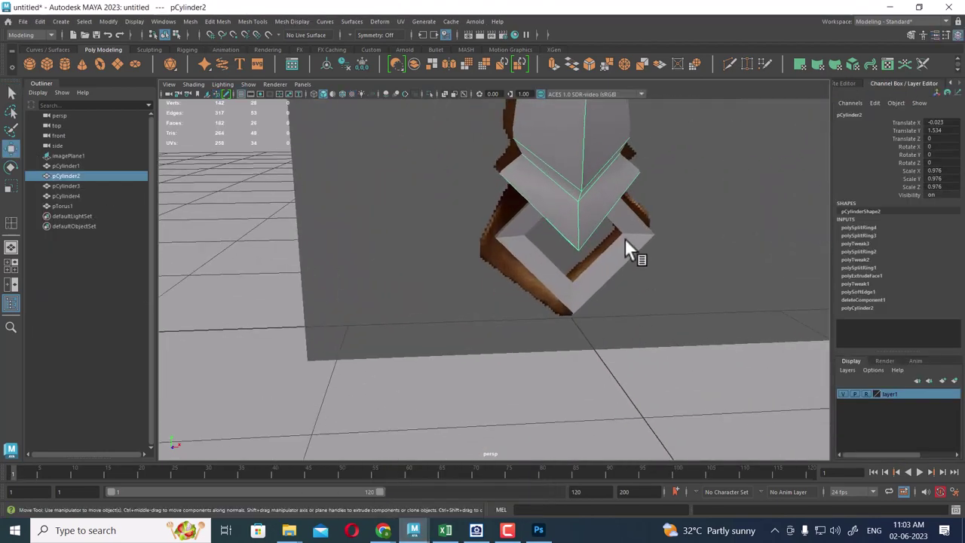
click(625, 237)
scroll(678, 305, up, 3)
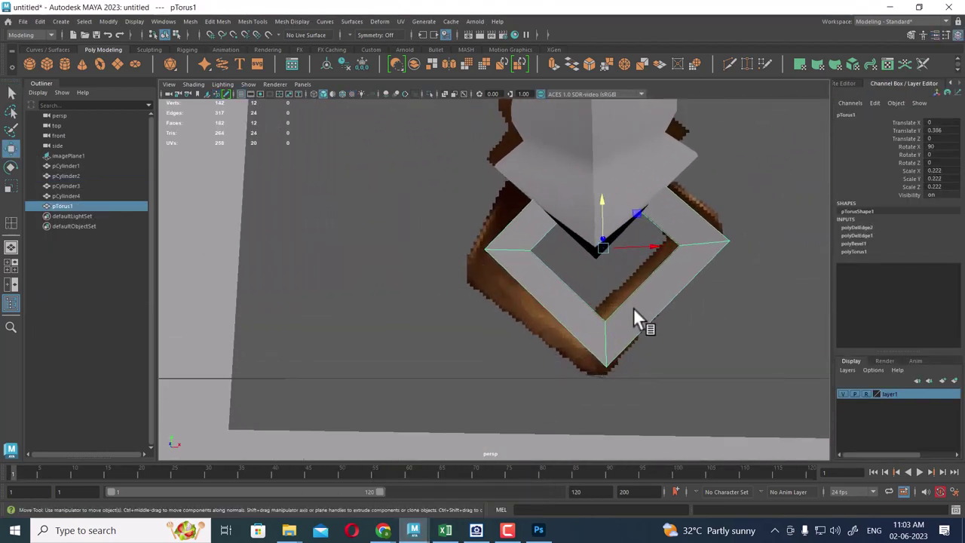
key(alt+h)
mouse_move(626, 255)
alt+mouse_down()
mouse_move(589, 268)
mouse_move(613, 304)
alt+mouse_up()
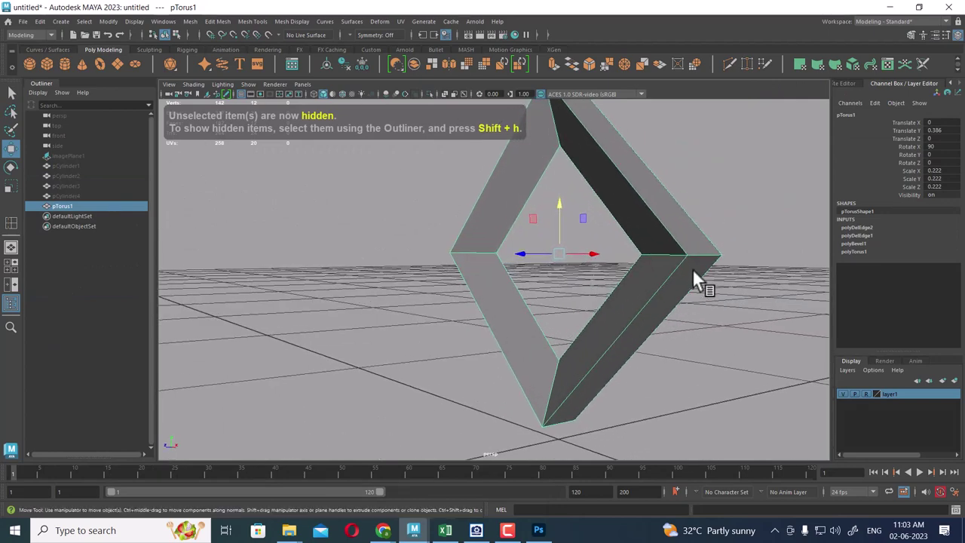
Bevel three corner edges of the ring with a fraction of about 0.26
right_drag(692, 269, 693, 185)
click(702, 254)
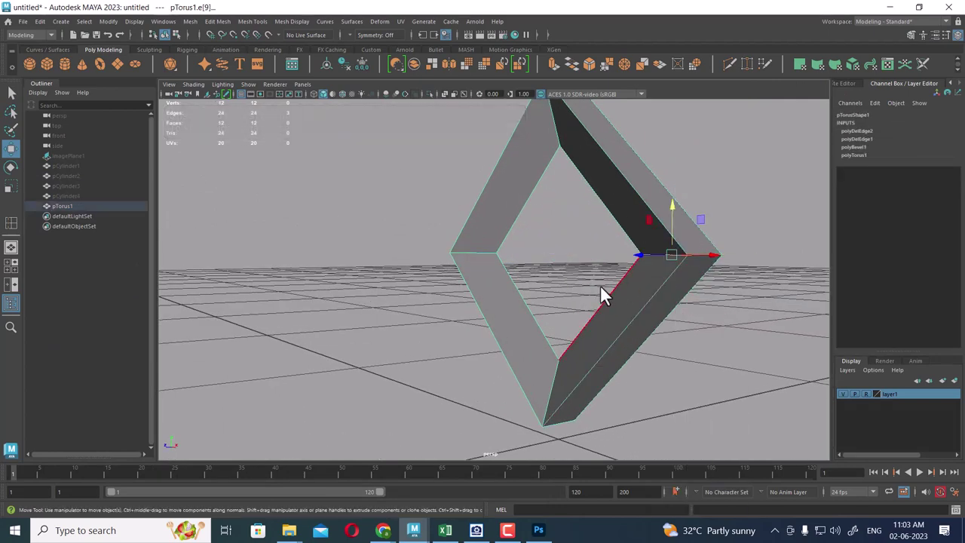
mouse_move(601, 295)
alt+mouse_down()
mouse_move(433, 295)
mouse_move(478, 273)
alt+mouse_up()
shift+click(455, 265)
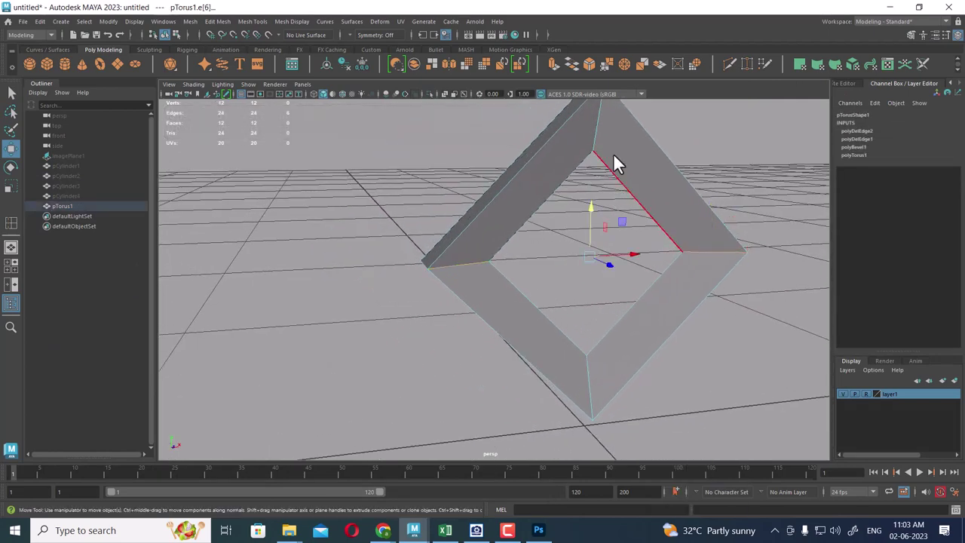
shift+click(590, 379)
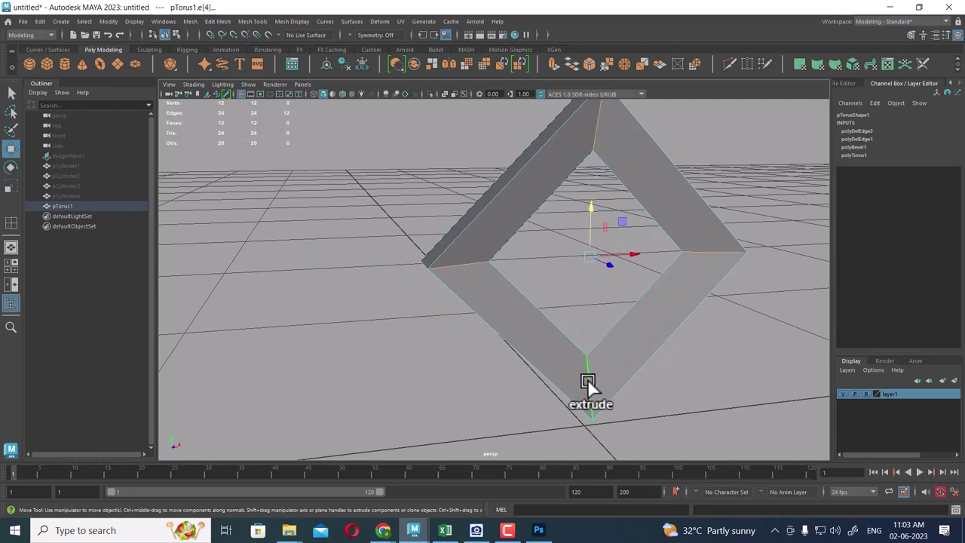
shift+right_drag(626, 227, 641, 226)
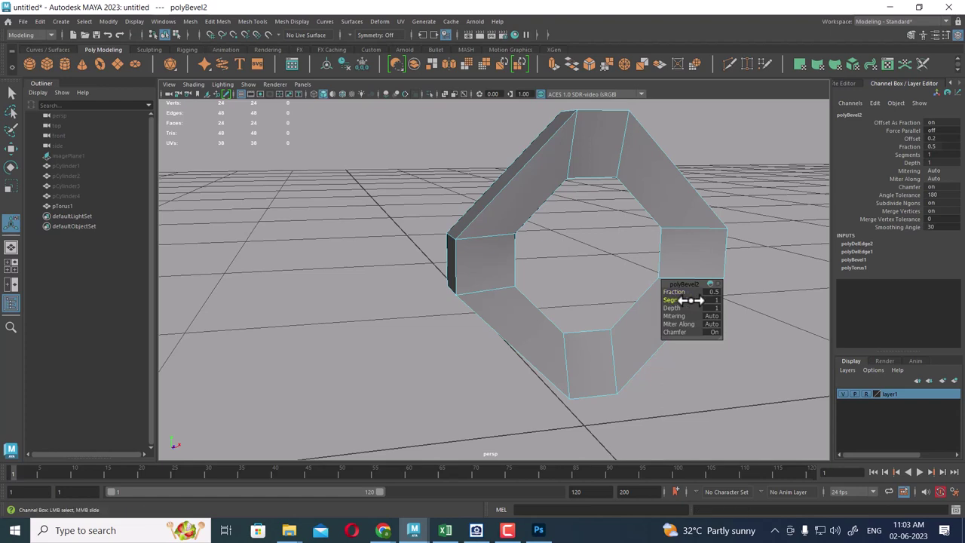
drag(678, 293, 664, 297)
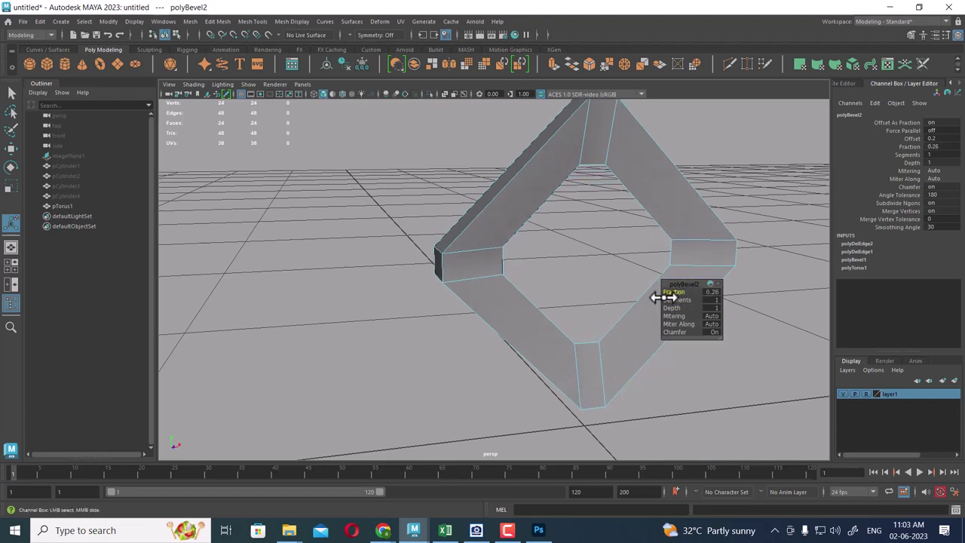
Collapse the top bevelled corner's inner edge into a single vertex
mouse_move(653, 291)
alt+mouse_down()
mouse_move(569, 162)
mouse_move(424, 197)
mouse_move(474, 205)
alt+mouse_up()
alt+right_drag(474, 205, 565, 278)
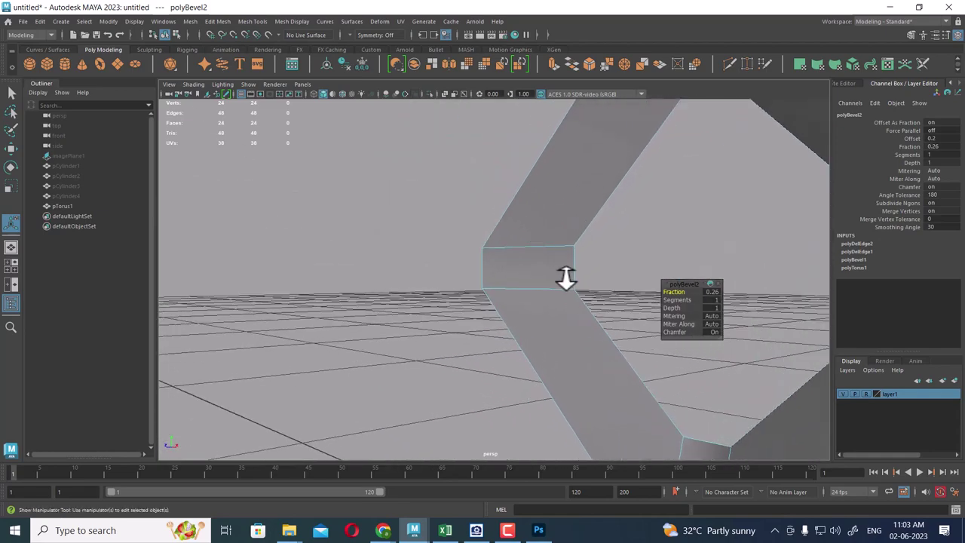
click(574, 273)
mouse_move(621, 292)
alt+right_down()
mouse_move(465, 284)
mouse_move(595, 340)
alt+right_up()
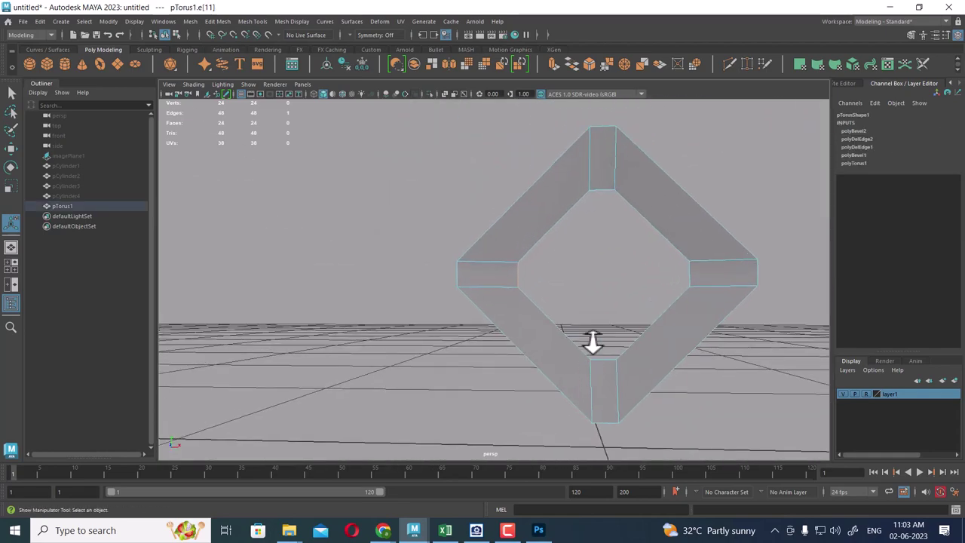
shift+right_drag(574, 283, 572, 237)
key(q)
click(597, 188)
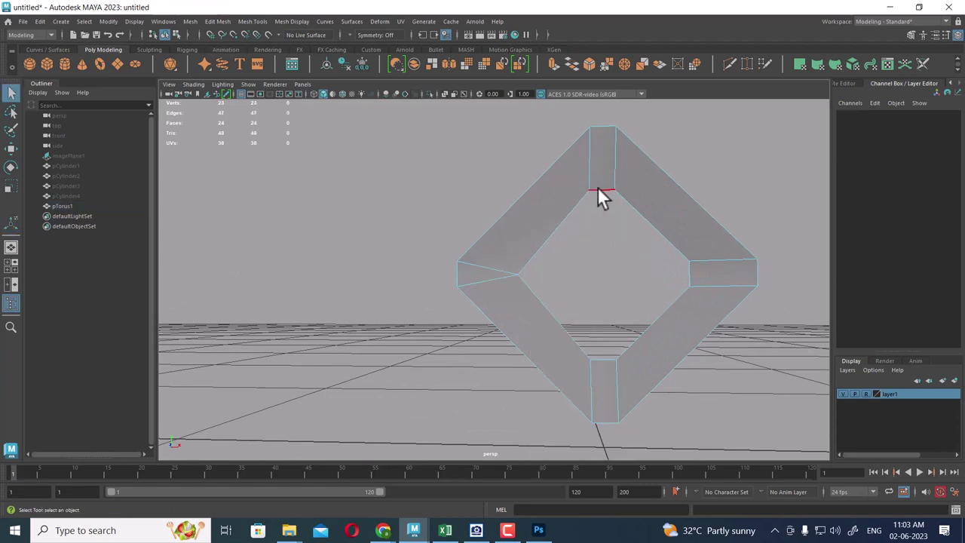
shift+right_drag(584, 162, 579, 137)
Merge the right corner's inner edge into one vertex
right_drag(684, 285, 684, 217)
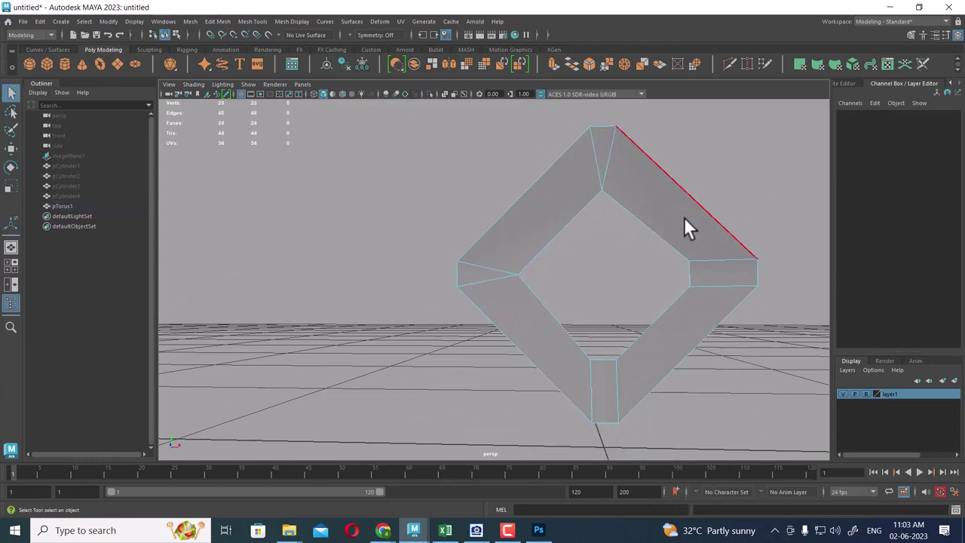
click(684, 272)
shift+right_drag(685, 272, 632, 247)
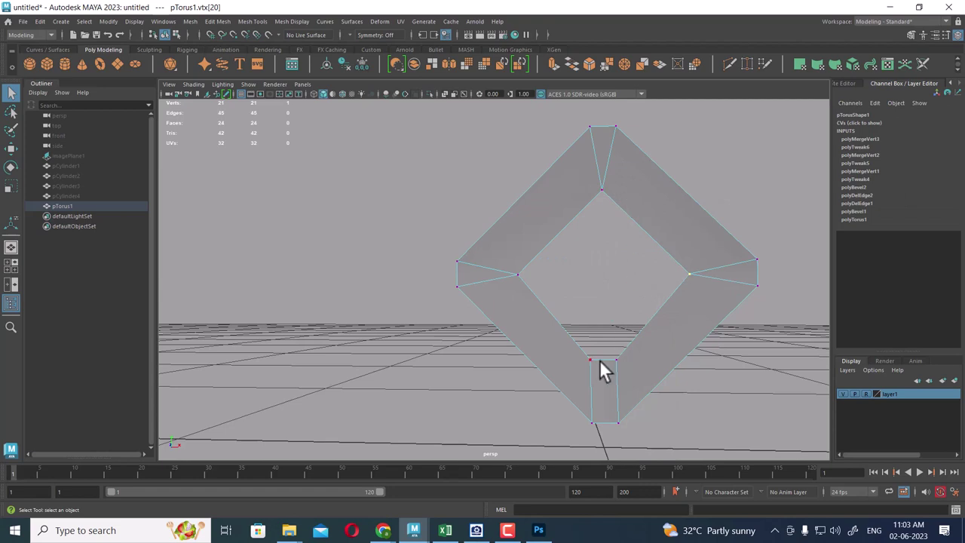
Merge the ring's bottom edge to its centre and orbit to check the diamond shape
right_drag(599, 360, 571, 122)
click(600, 359)
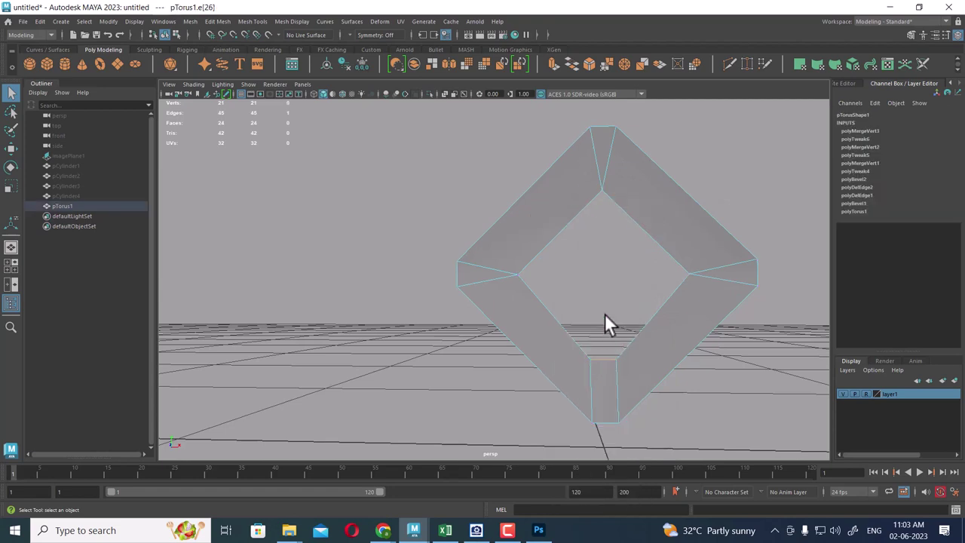
key(Caps_Lock)
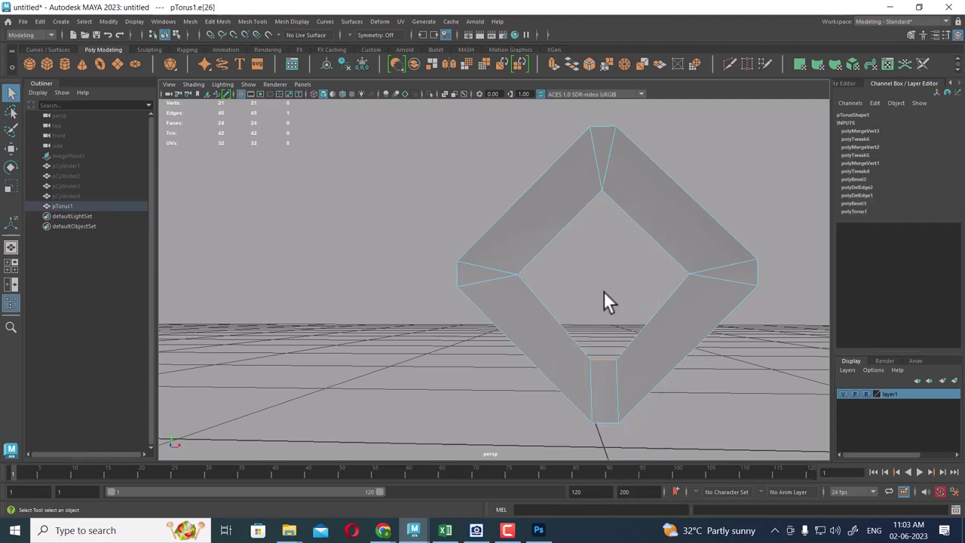
shift+right_drag(604, 292, 596, 251)
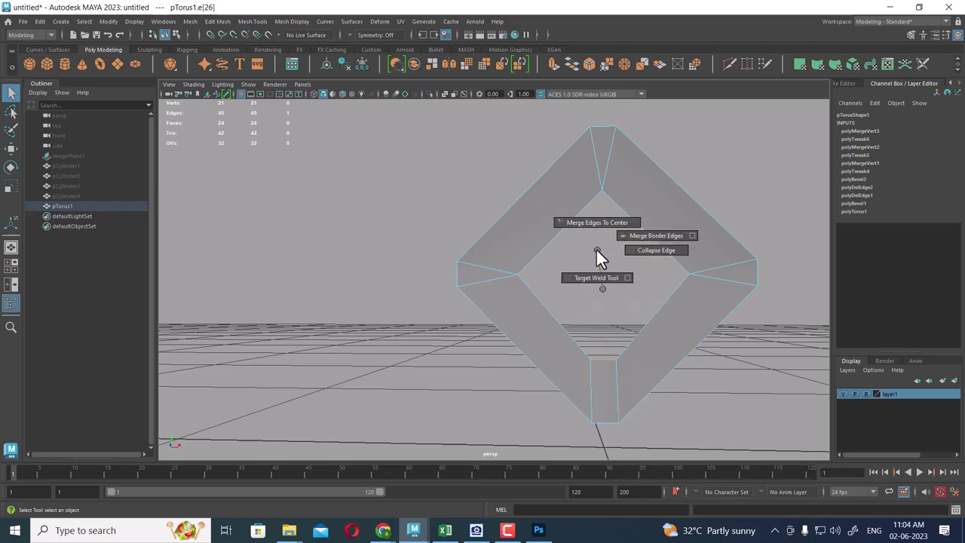
click(599, 200)
mouse_move(611, 267)
alt+mouse_down()
mouse_move(703, 138)
mouse_move(688, 285)
mouse_move(580, 274)
alt+mouse_up()
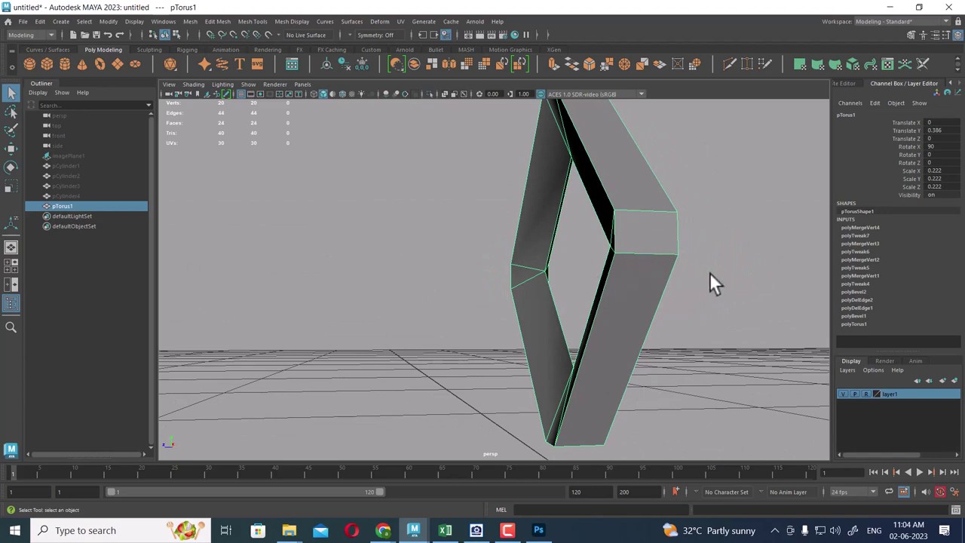
mouse_move(710, 273)
alt+mouse_down()
mouse_move(674, 248)
mouse_move(653, 291)
mouse_move(606, 292)
alt+mouse_up()
click(606, 291)
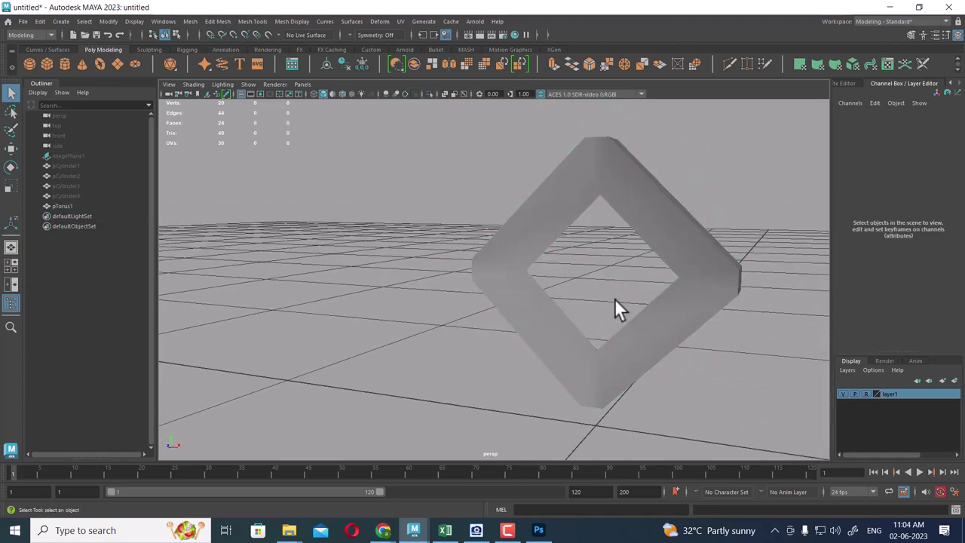
Select the ring and grip cylinder and centre the cylinder in view
scroll(615, 300, up, 5)
scroll(653, 349, down, 1)
click(655, 352)
mouse_move(655, 352)
alt+right_down()
mouse_move(622, 240)
mouse_move(575, 224)
alt+right_up()
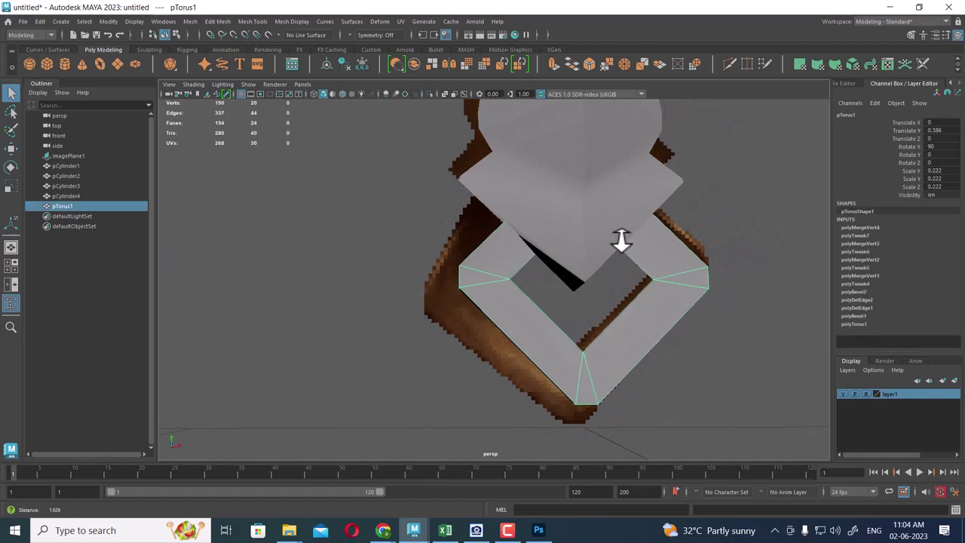
shift+click(575, 224)
alt+drag(580, 218, 607, 334)
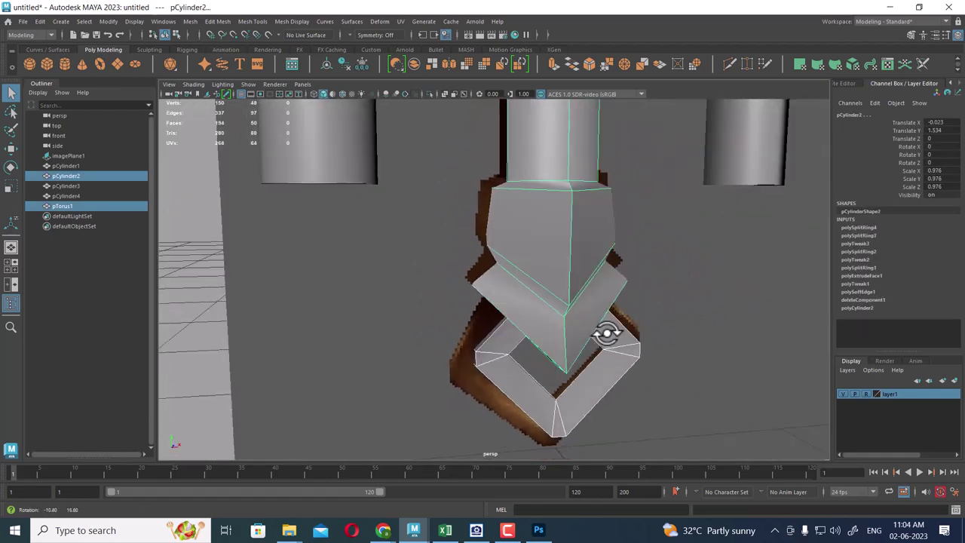
alt+middle_drag(607, 334, 586, 286)
alt+drag(586, 286, 595, 394)
alt+middle_drag(595, 395, 597, 371)
alt+right_drag(596, 371, 615, 288)
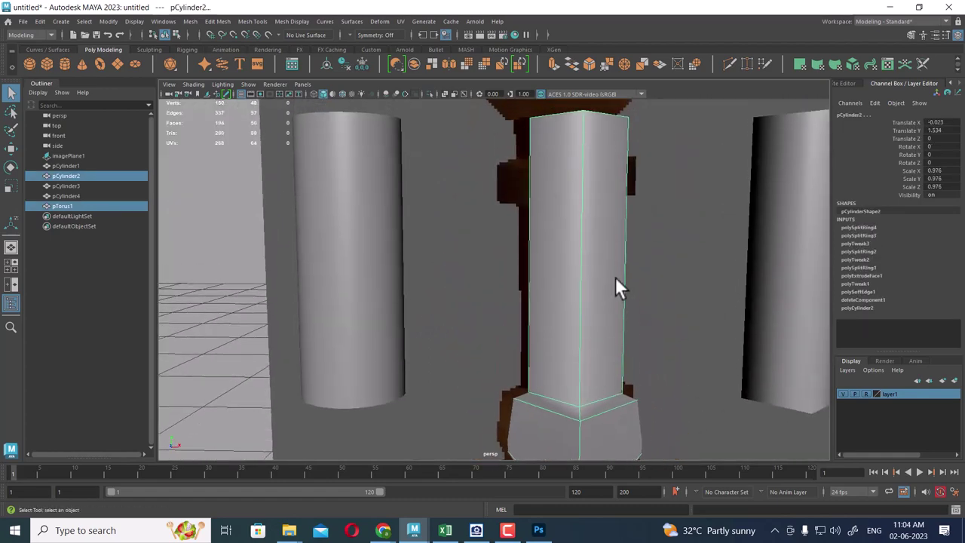
Show the front view in wireframe, zoomed in on the handle
key(space)
drag(616, 287, 613, 312)
mouse_move(590, 262)
alt+middle_down()
mouse_move(556, 334)
mouse_move(588, 375)
mouse_move(631, 258)
alt+middle_up()
key(4)
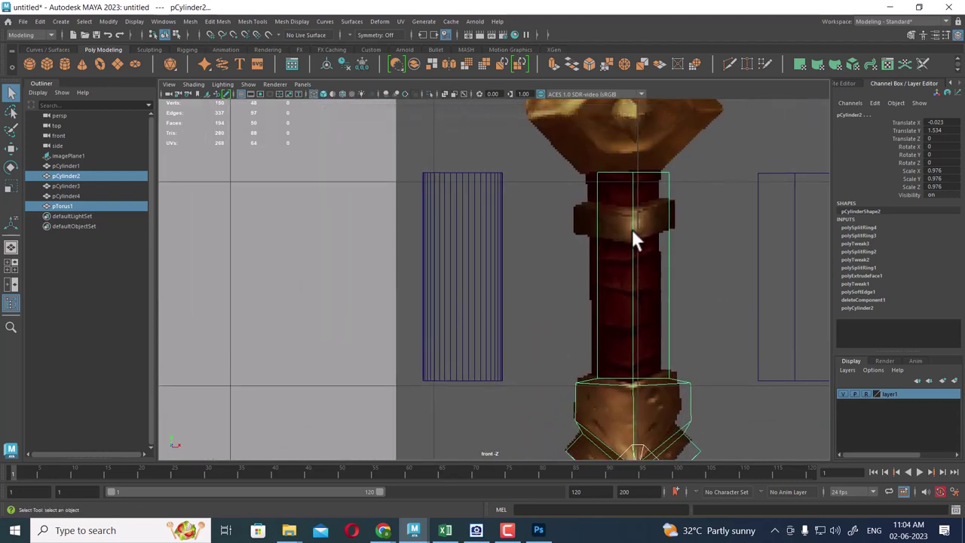
alt+right_drag(625, 250, 637, 356)
alt+middle_drag(637, 356, 580, 297)
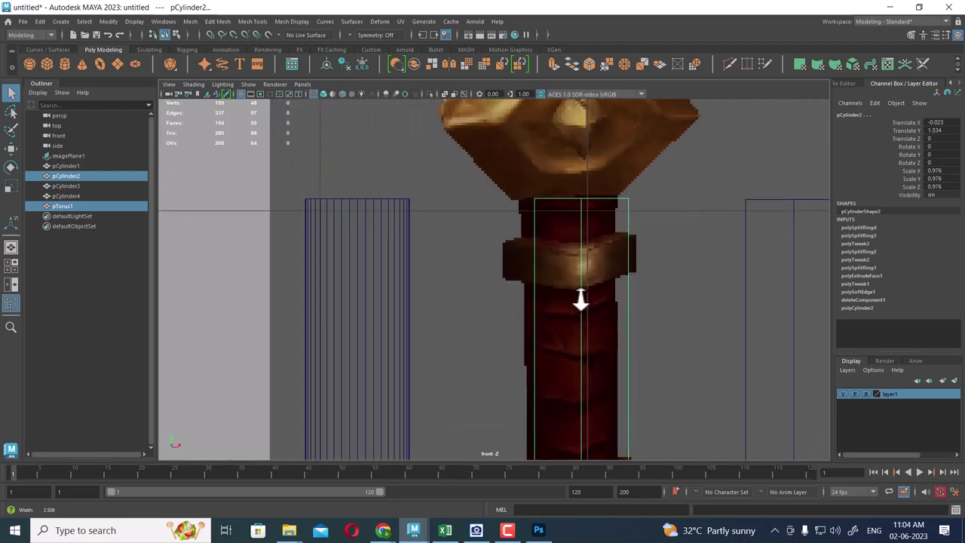
mouse_move(580, 297)
alt+right_down()
mouse_move(662, 337)
mouse_move(511, 270)
mouse_move(664, 337)
alt+right_up()
alt+middle_drag(663, 337, 637, 307)
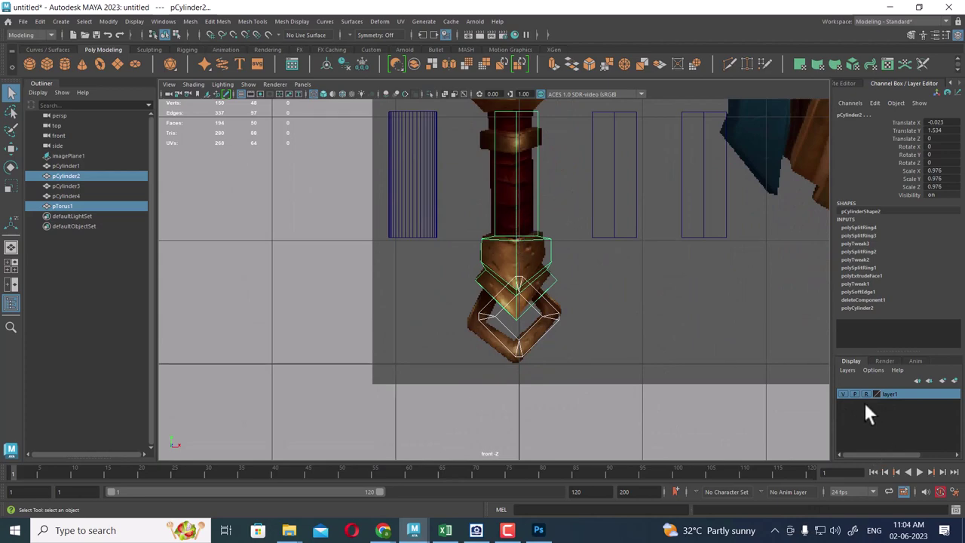
Slide the reference image plane slightly right to Translate X 1.85
click(618, 381)
mouse_move(625, 403)
alt+right_down()
mouse_move(581, 335)
mouse_move(566, 269)
mouse_move(590, 298)
mouse_move(523, 369)
mouse_move(589, 452)
alt+right_up()
key(w)
drag(594, 440, 603, 440)
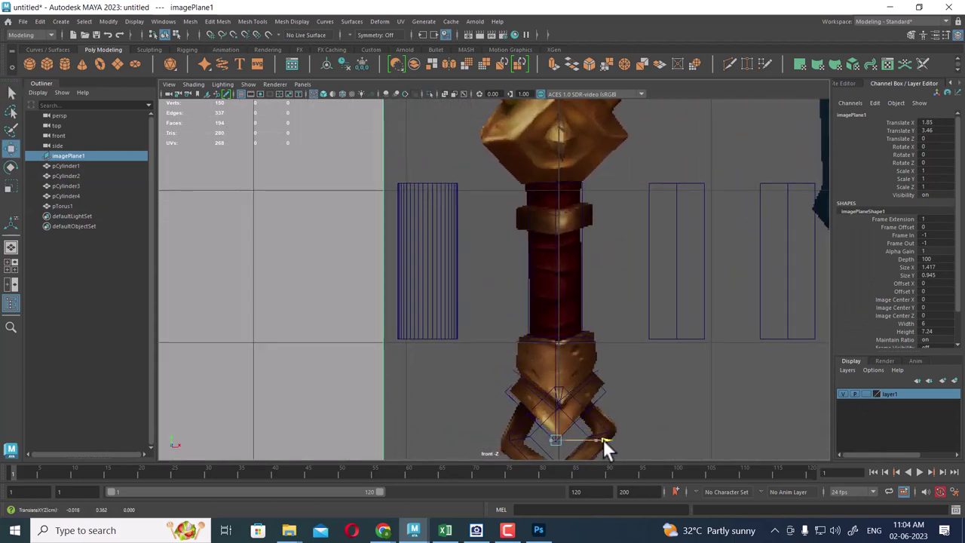
Set layer1 to reference mode
click(866, 394)
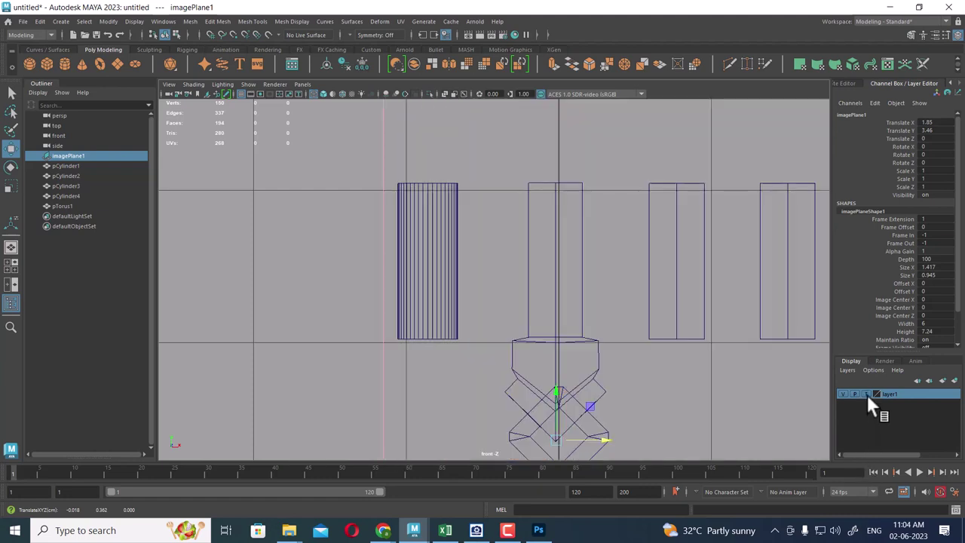
click(865, 394)
scroll(604, 413, up, 2)
Insert edge loops at the top and bottom of the band on the grip cylinder
click(614, 237)
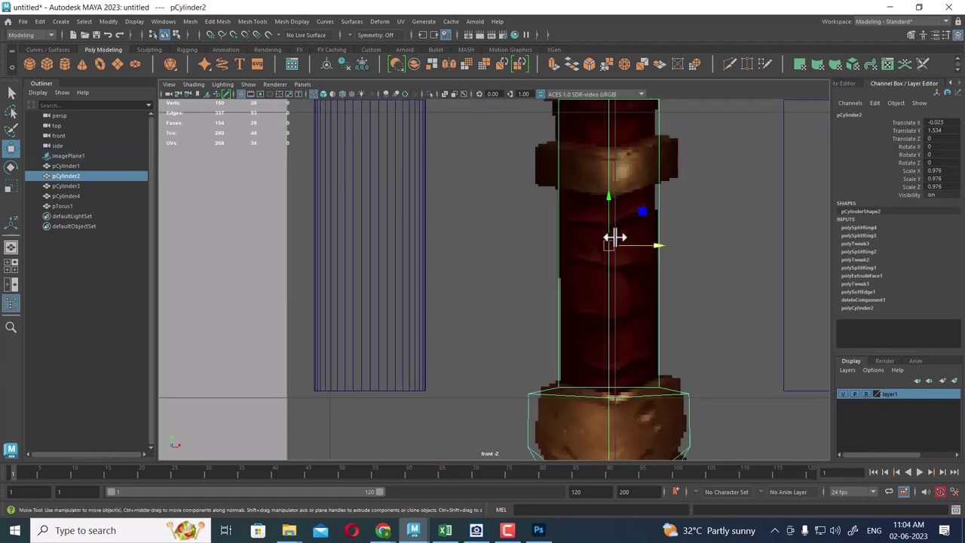
scroll(545, 241, up, 1)
scroll(622, 188, up, 1)
shift+right_drag(622, 188, 540, 193)
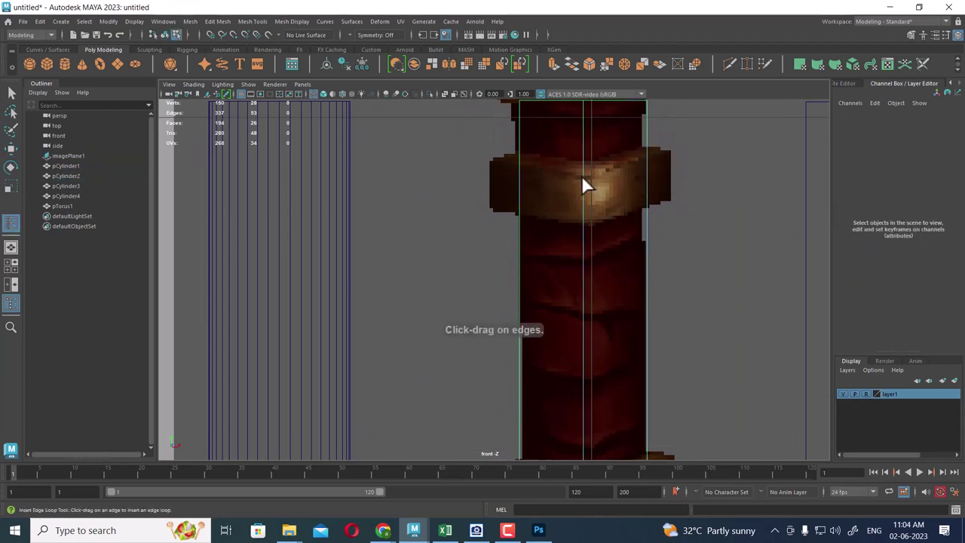
drag(581, 175, 584, 170)
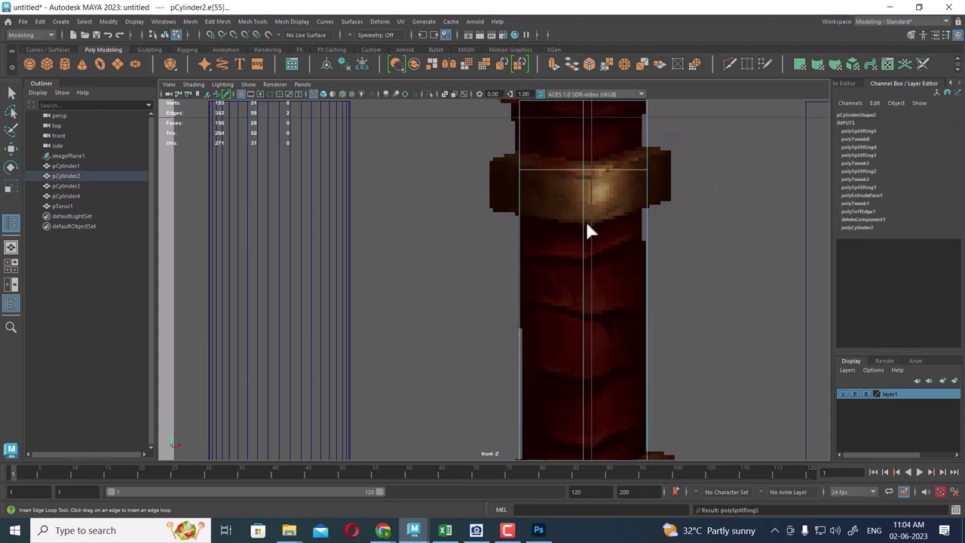
drag(584, 219, 583, 217)
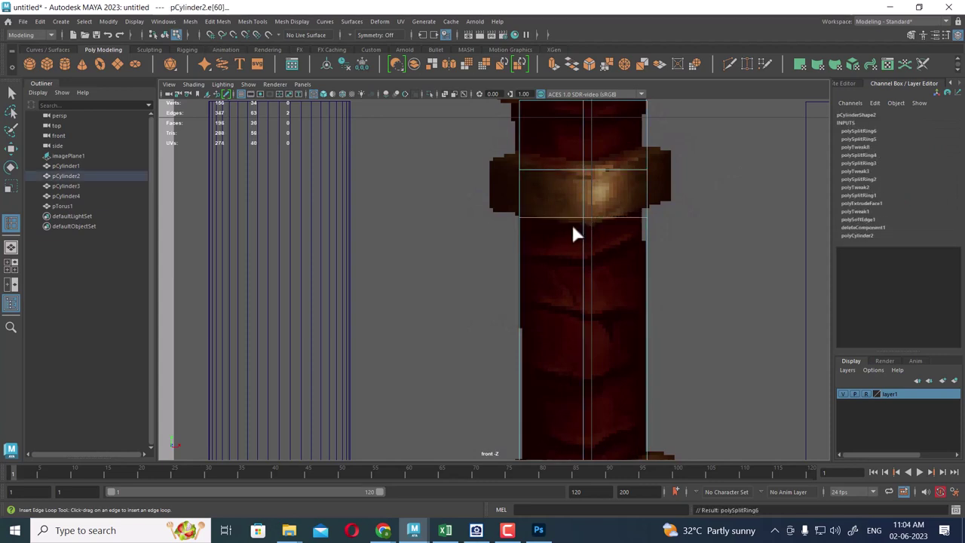
Select the band faces on the grip in the perspective view
key(w)
right_drag(593, 193, 589, 205)
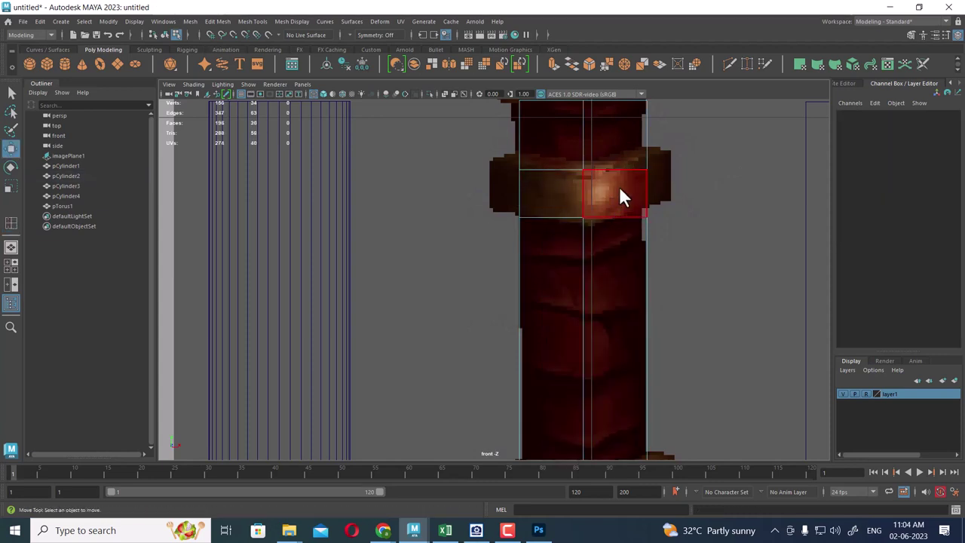
click(555, 204)
key(space)
mouse_move(604, 236)
alt+mouse_down()
mouse_move(600, 225)
mouse_move(615, 248)
mouse_move(659, 196)
mouse_move(496, 202)
mouse_move(596, 162)
alt+mouse_up()
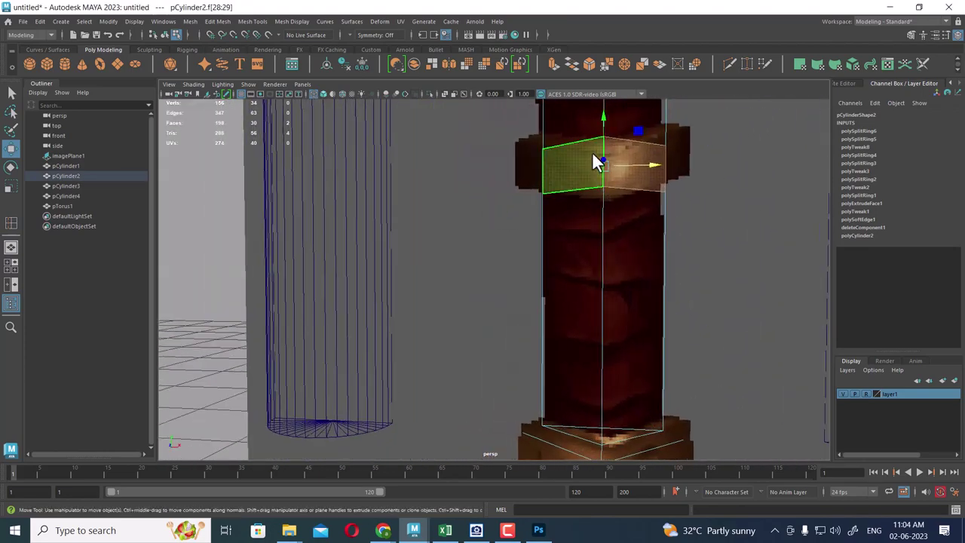
Extrude the band faces outward with Local Translate Z 0.14, back in front view
shift+right_drag(597, 147, 592, 185)
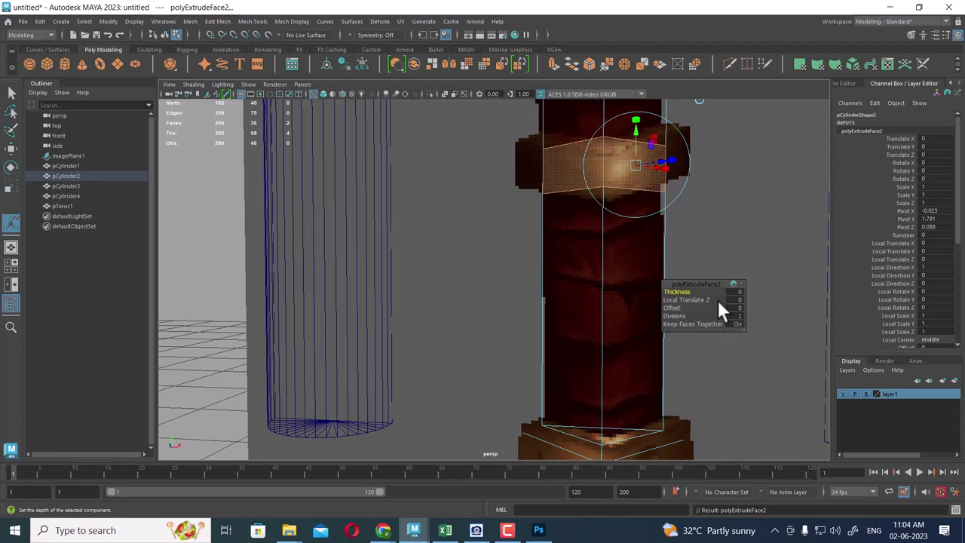
drag(697, 300, 701, 298)
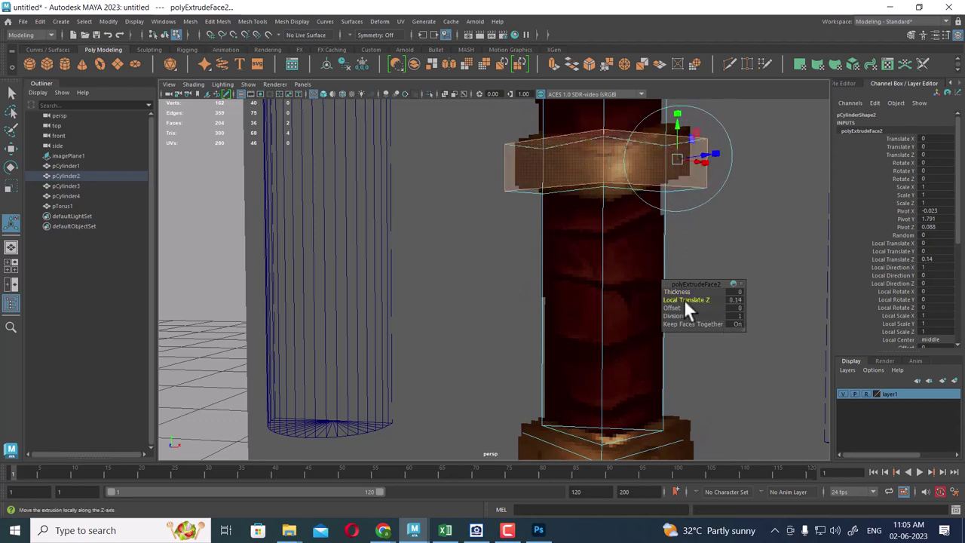
key(space)
drag(611, 238, 608, 261)
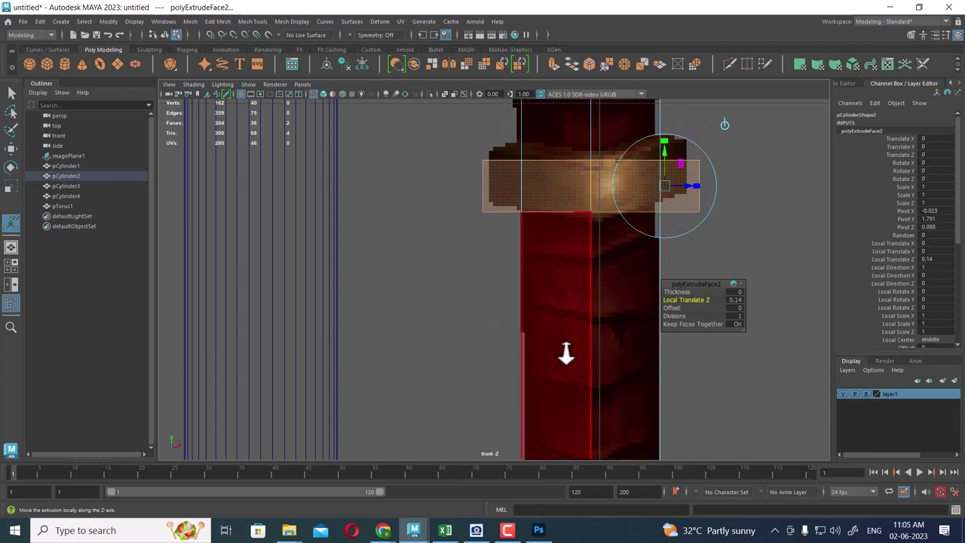
scroll(581, 241, up, 1)
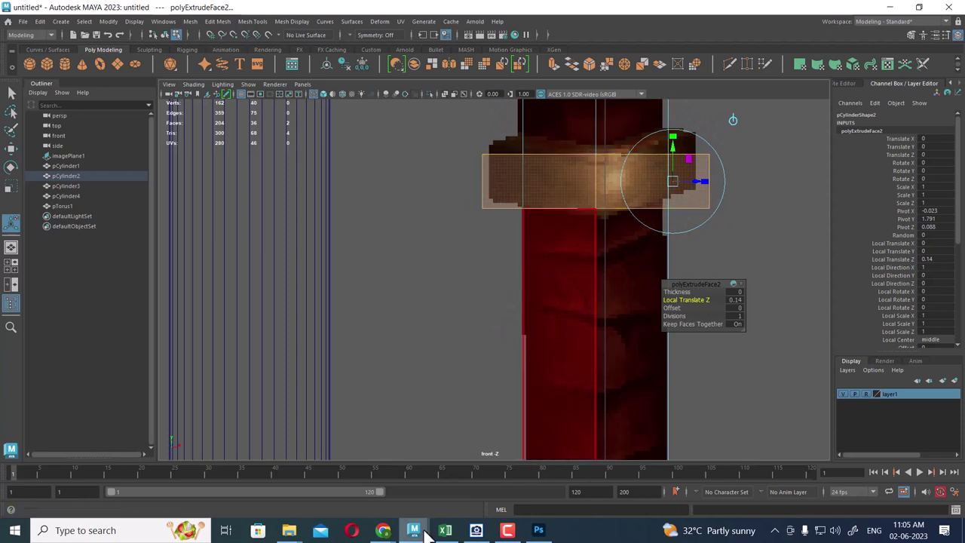
mouse_move(414, 530)
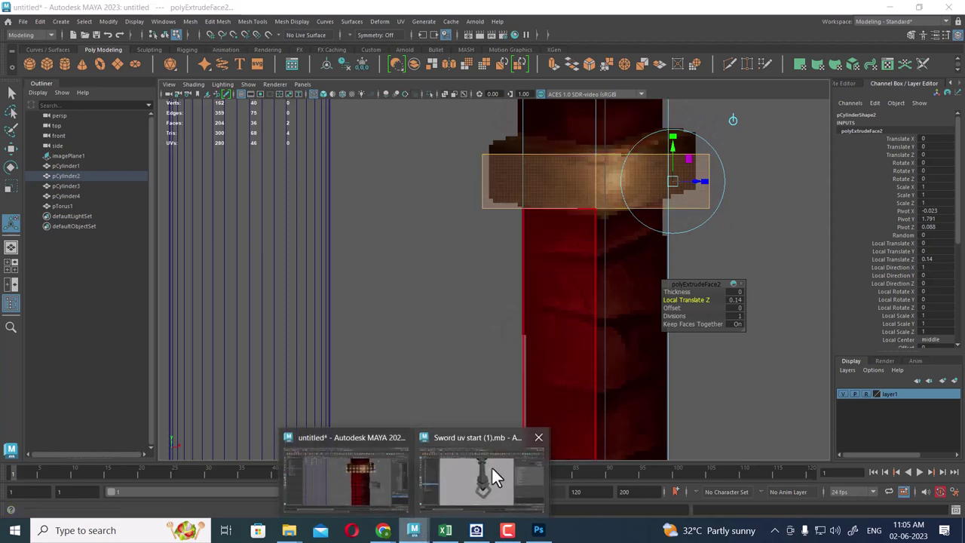
Inspect the handle's middle ring in the finished sword file
click(491, 467)
mouse_move(556, 263)
alt+right_down()
mouse_move(540, 327)
mouse_move(507, 273)
mouse_move(561, 288)
mouse_move(581, 318)
alt+right_up()
mouse_move(582, 319)
alt+mouse_down()
mouse_move(544, 267)
mouse_move(506, 274)
mouse_move(573, 289)
alt+mouse_up()
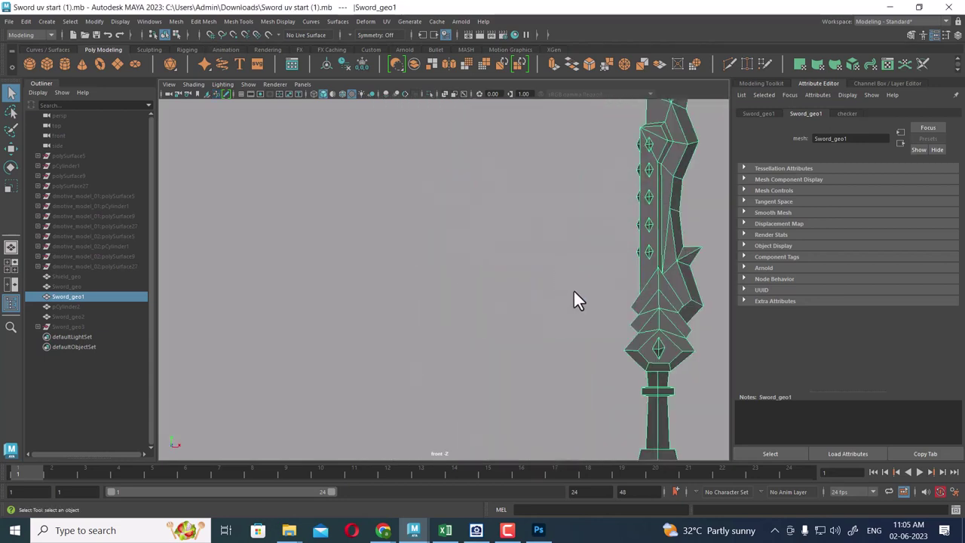
alt+right_drag(633, 326, 644, 478)
alt+middle_drag(644, 478, 332, 336)
alt+right_drag(331, 336, 448, 231)
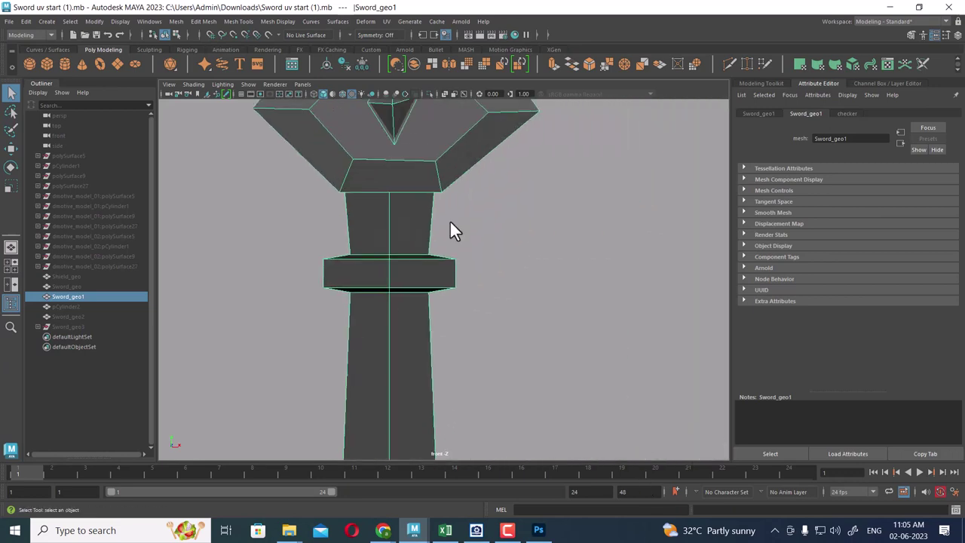
alt+middle_drag(448, 231, 387, 272)
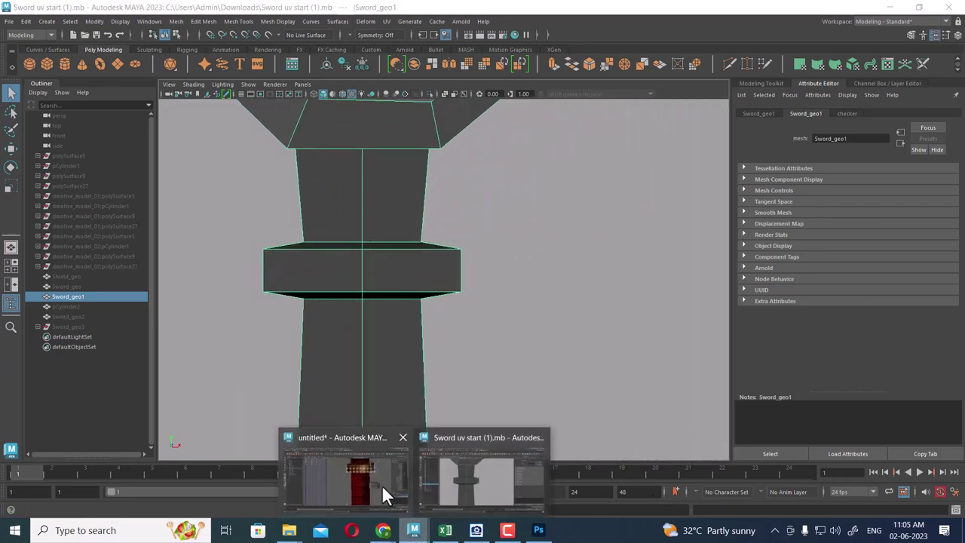
In the untitled scene, add two edge loops near the top of pCylinder3
click(383, 493)
mouse_move(642, 384)
alt+right_down()
mouse_move(556, 306)
mouse_move(578, 338)
mouse_move(596, 320)
alt+right_up()
right_drag(609, 223, 717, 151)
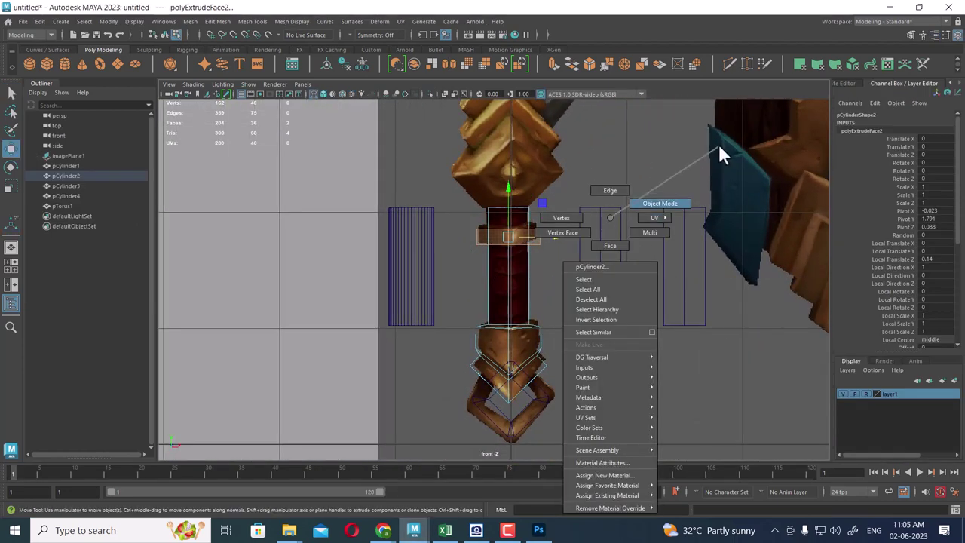
click(603, 234)
scroll(603, 235, up, 2)
click(663, 234)
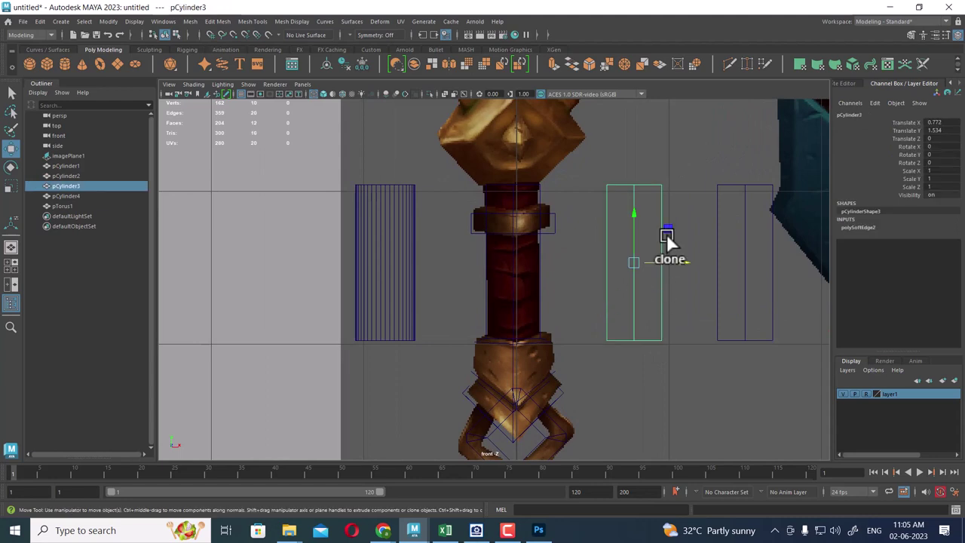
shift+right_drag(666, 191, 633, 215)
click(633, 213)
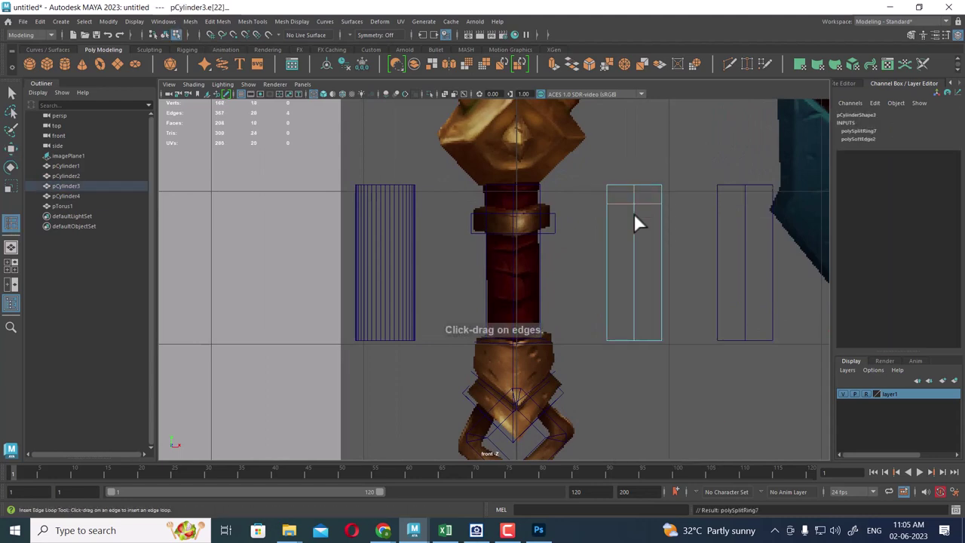
click(633, 227)
Extrude a band face of the middle cylinder out by 0.1 and flatten it vertically
key(w)
right_drag(634, 218, 637, 202)
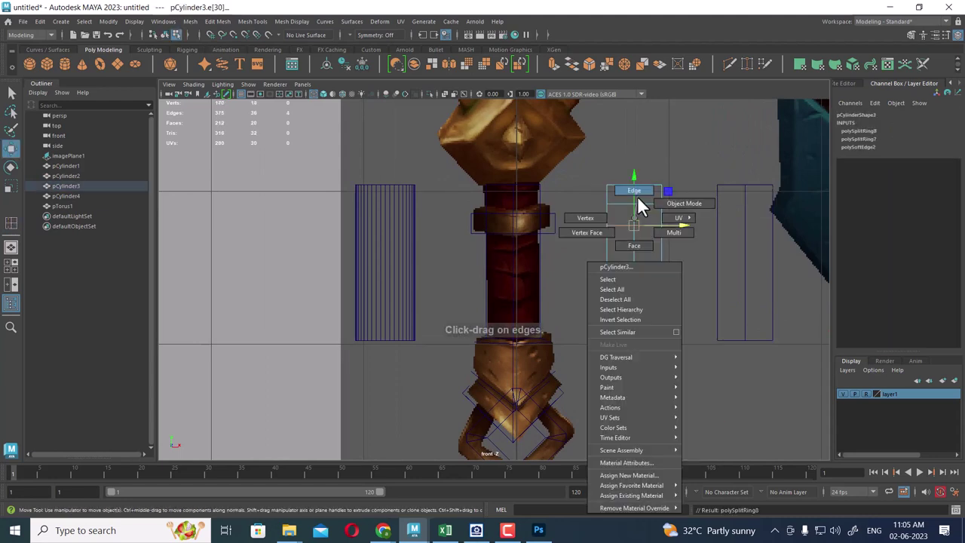
click(632, 245)
click(646, 200)
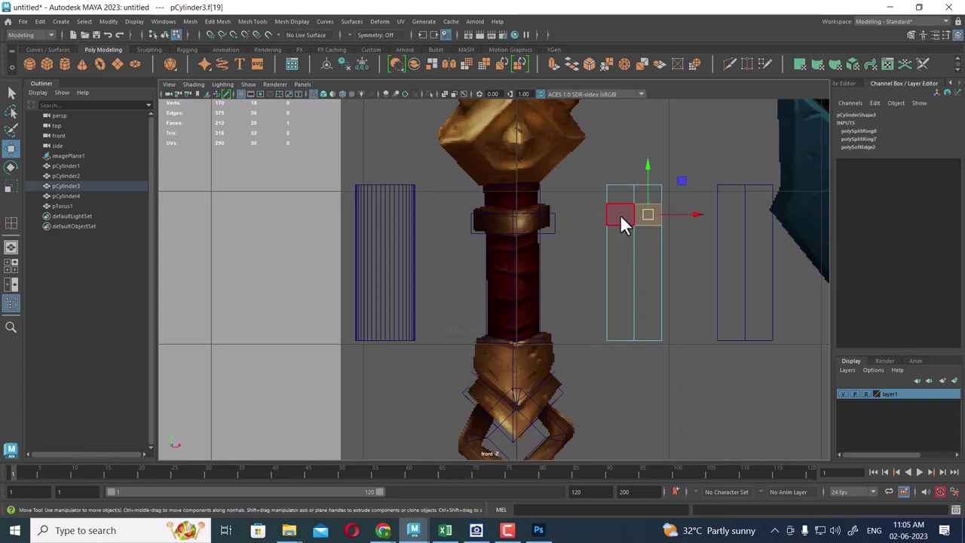
click(620, 214)
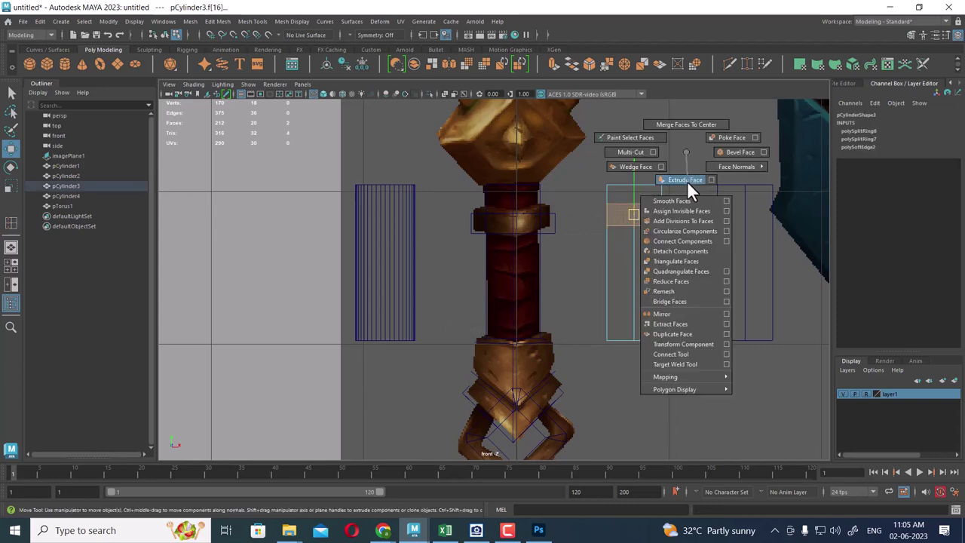
click(687, 181)
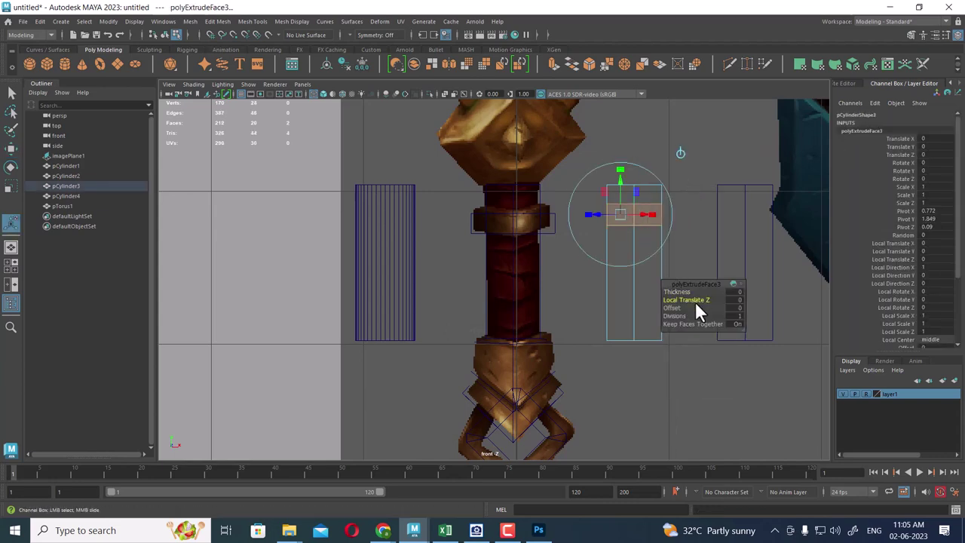
drag(695, 302, 700, 302)
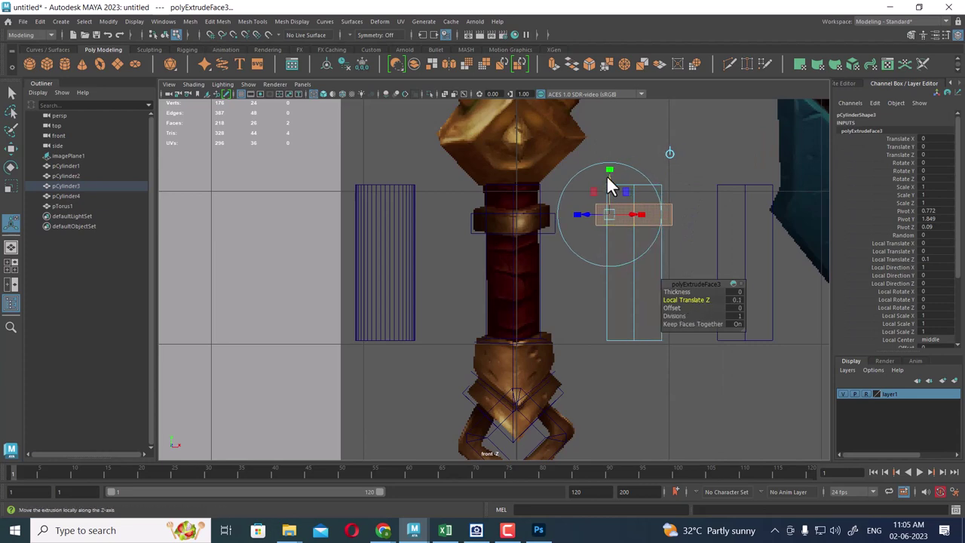
drag(609, 169, 611, 182)
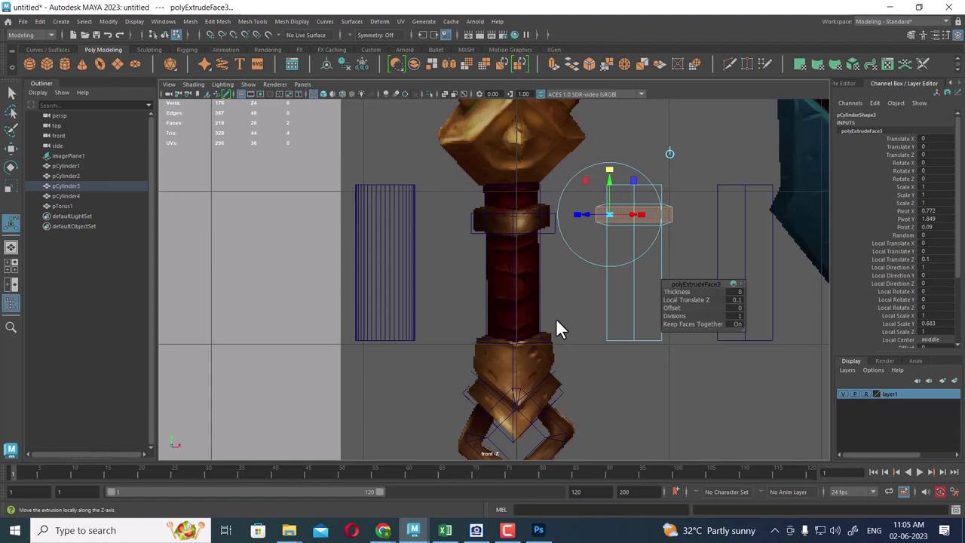
scroll(556, 317, up, 2)
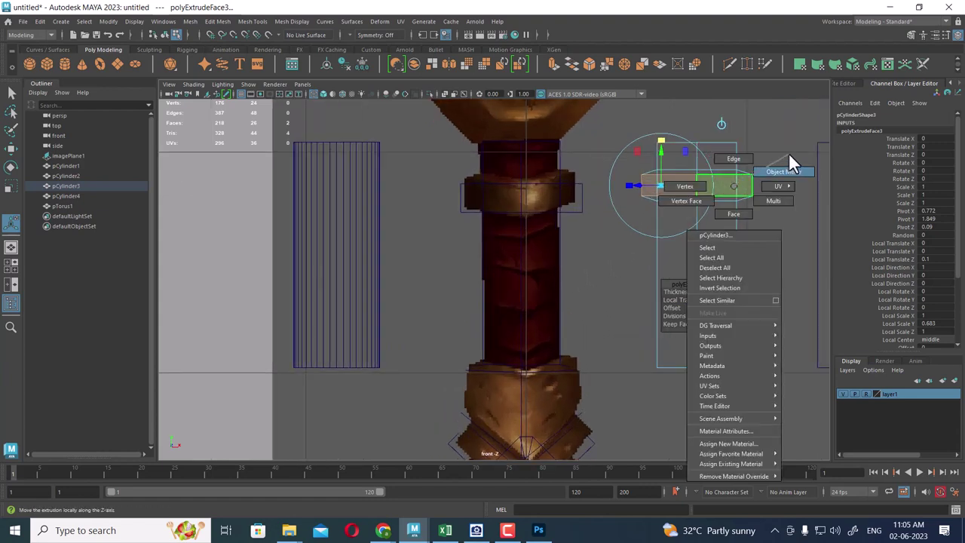
Select the two upper collar faces of the grip cylinder pCylinder2 in front view
right_drag(734, 187, 788, 152)
click(558, 202)
key(space)
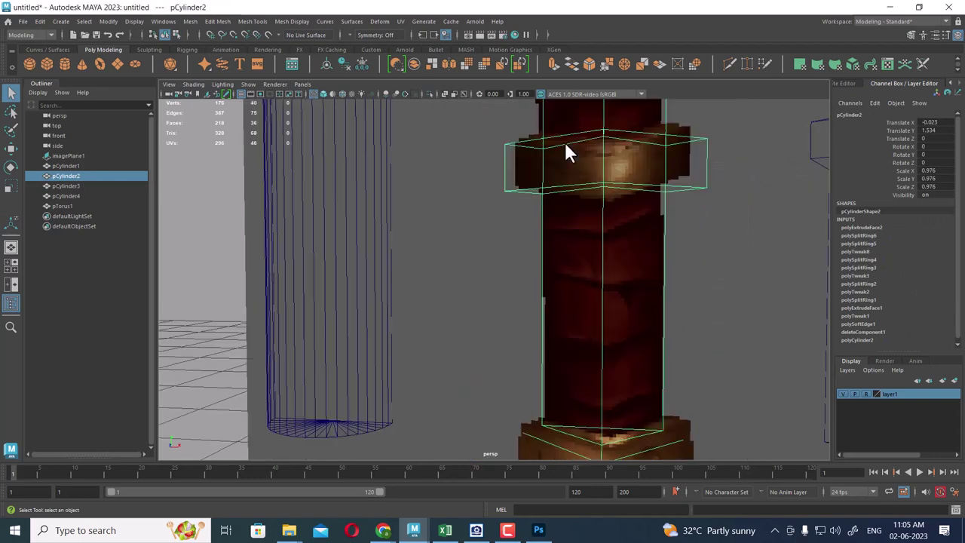
alt+drag(605, 199, 609, 184)
right_drag(631, 181, 630, 190)
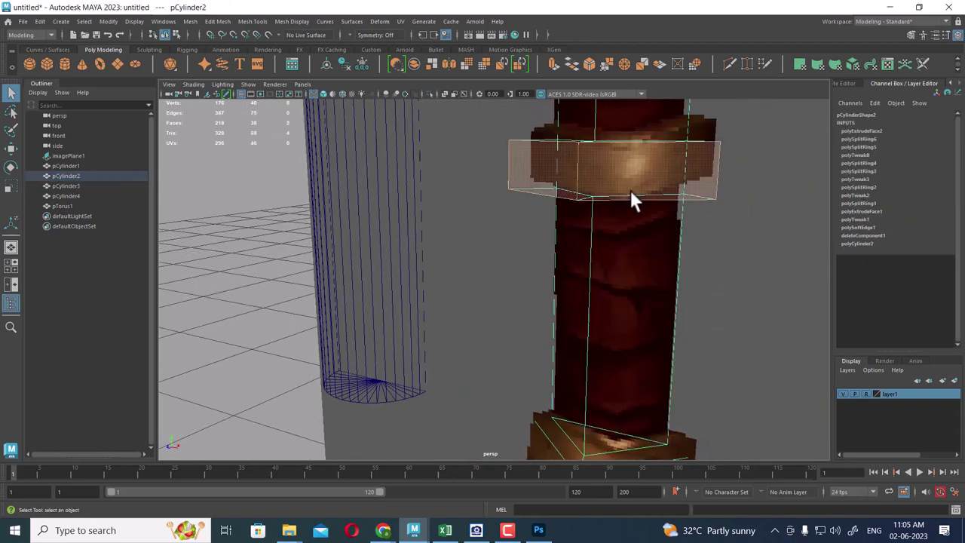
click(630, 190)
alt+drag(602, 198, 562, 206)
shift+click(564, 202)
key(space)
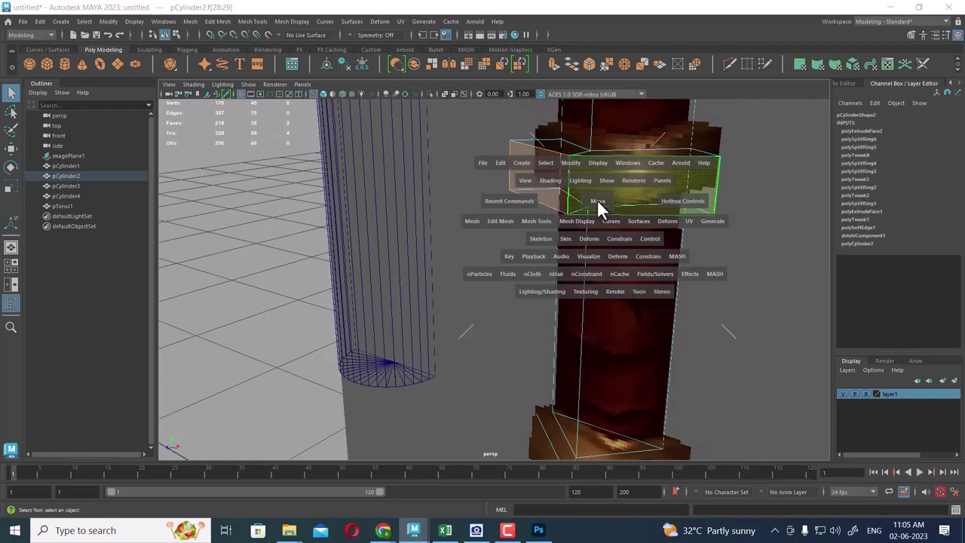
click(600, 228)
Scale the collar faces down in Y to make the band thinner
key(r)
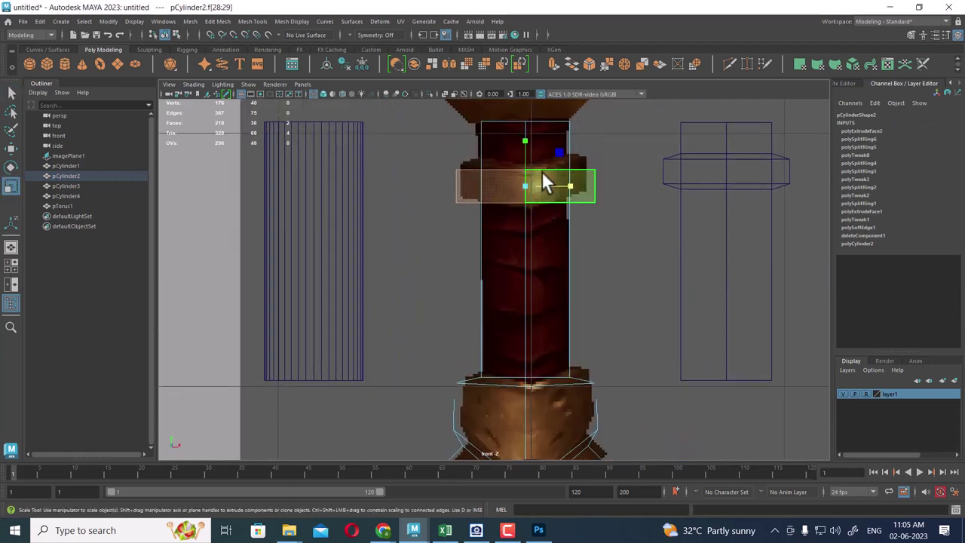
drag(525, 142, 524, 158)
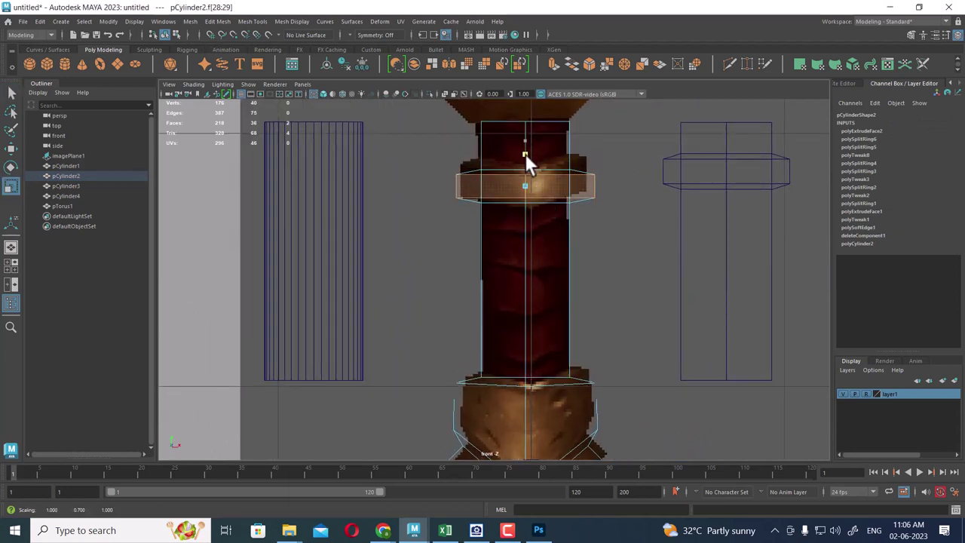
scroll(528, 249, down, 5)
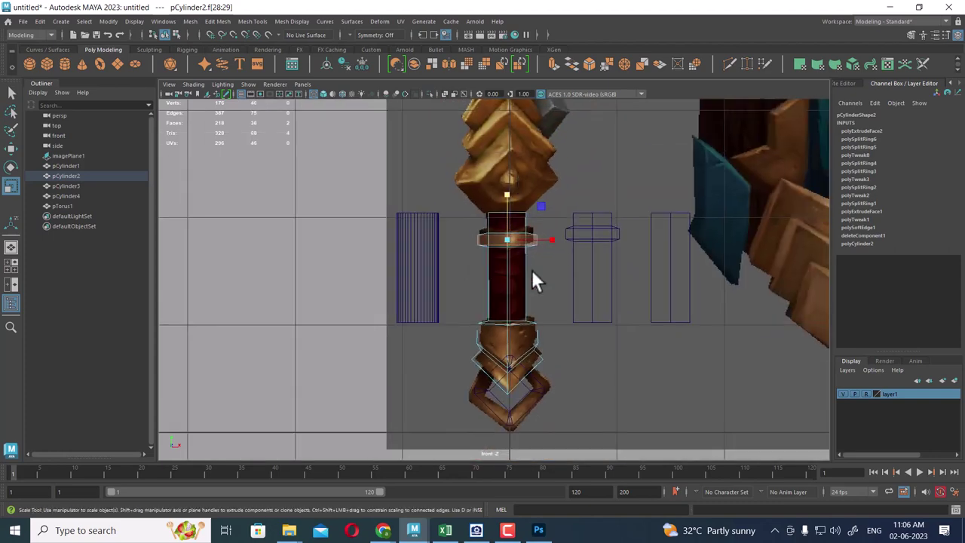
scroll(532, 275, down, 1)
scroll(543, 377, up, 3)
Select the ring pommel and pan the view up toward the blade tip
right_drag(537, 286, 643, 122)
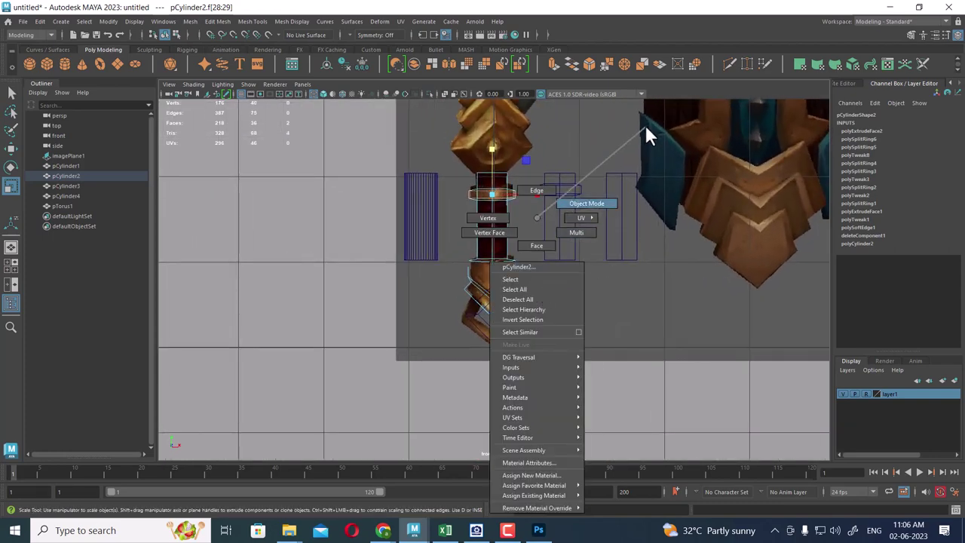
drag(461, 242, 496, 347)
scroll(494, 301, up, 2)
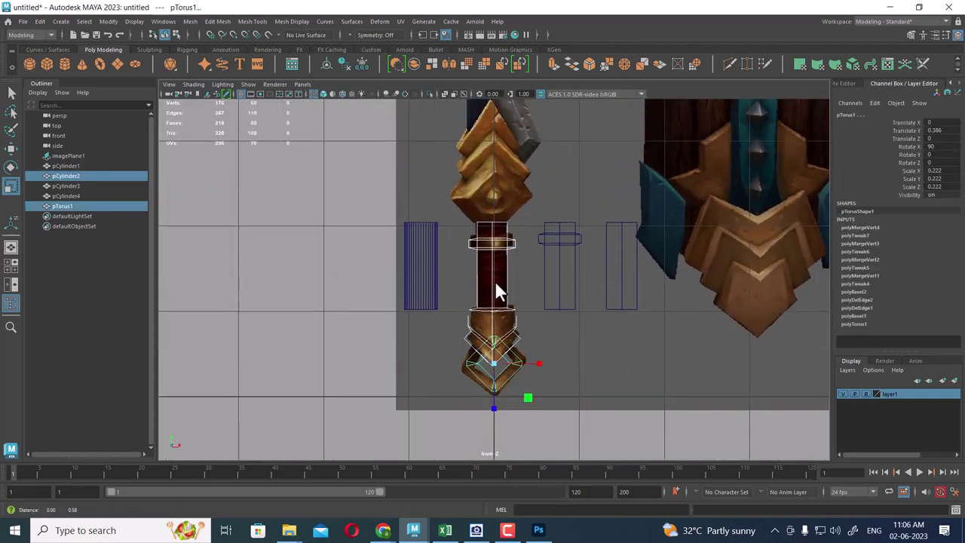
scroll(490, 264, up, 1)
scroll(490, 257, up, 1)
scroll(502, 279, up, 1)
scroll(509, 285, down, 1)
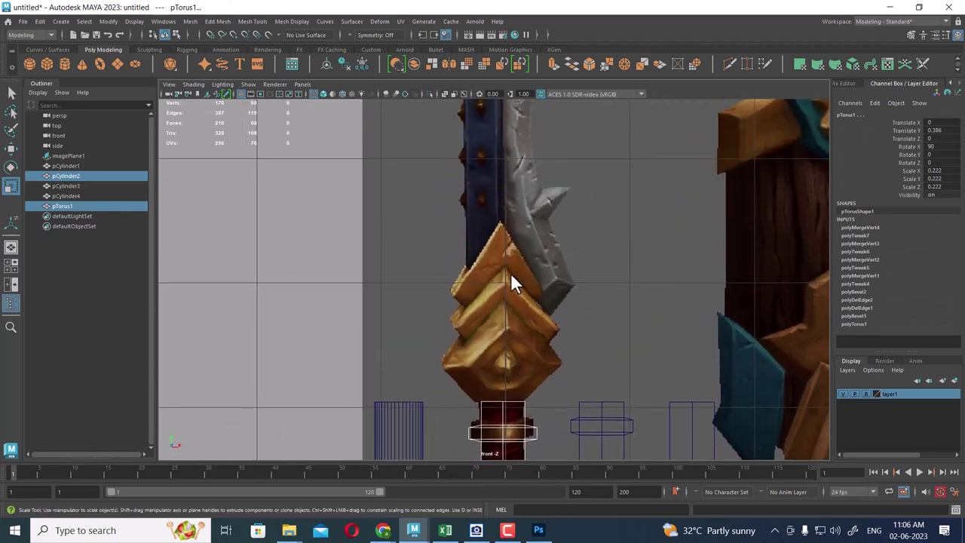
scroll(518, 294, down, 1)
scroll(528, 321, down, 2)
scroll(497, 241, down, 2)
scroll(495, 276, up, 2)
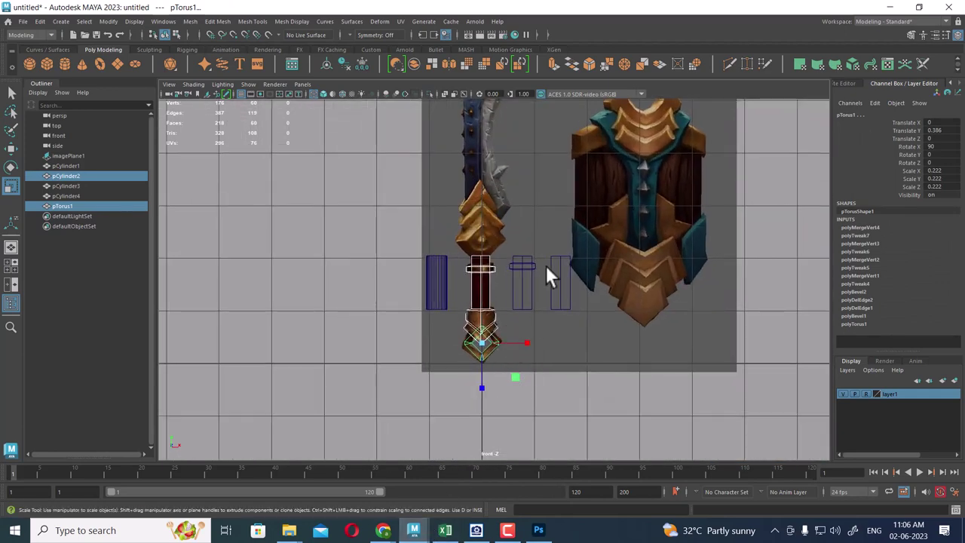
alt+middle_drag(513, 231, 490, 336)
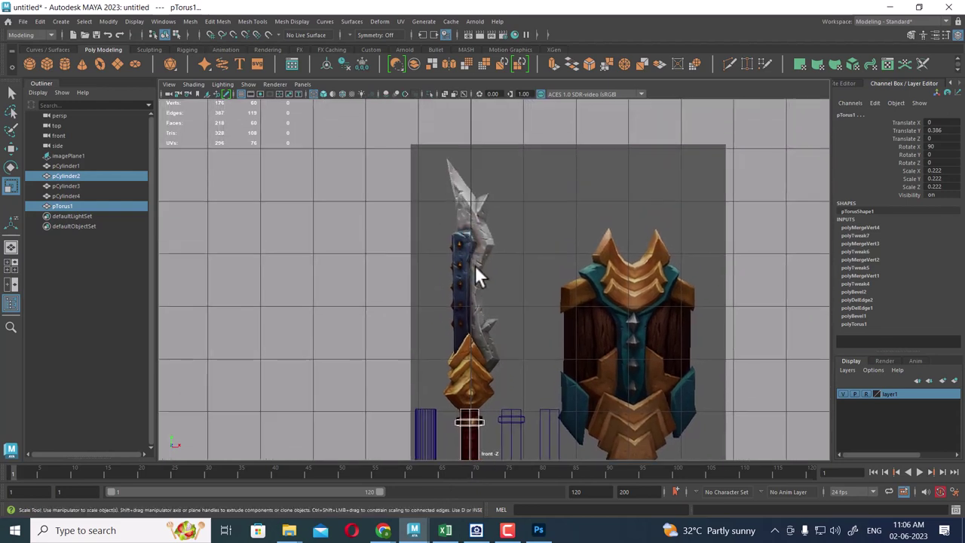
Show the whole blade of the finished sword file in the perspective camera
click(465, 472)
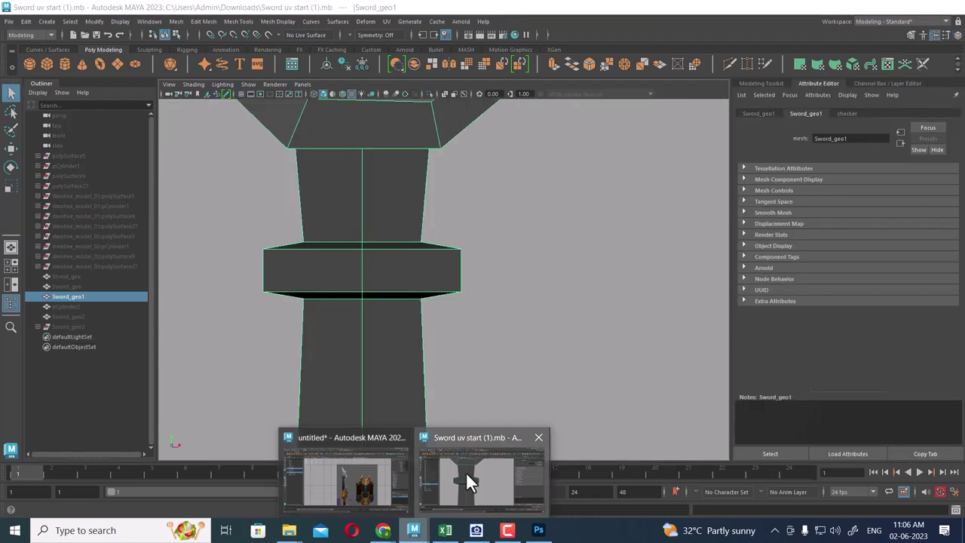
alt+middle_drag(483, 249, 474, 420)
alt+drag(474, 420, 528, 334)
scroll(491, 254, down, 3)
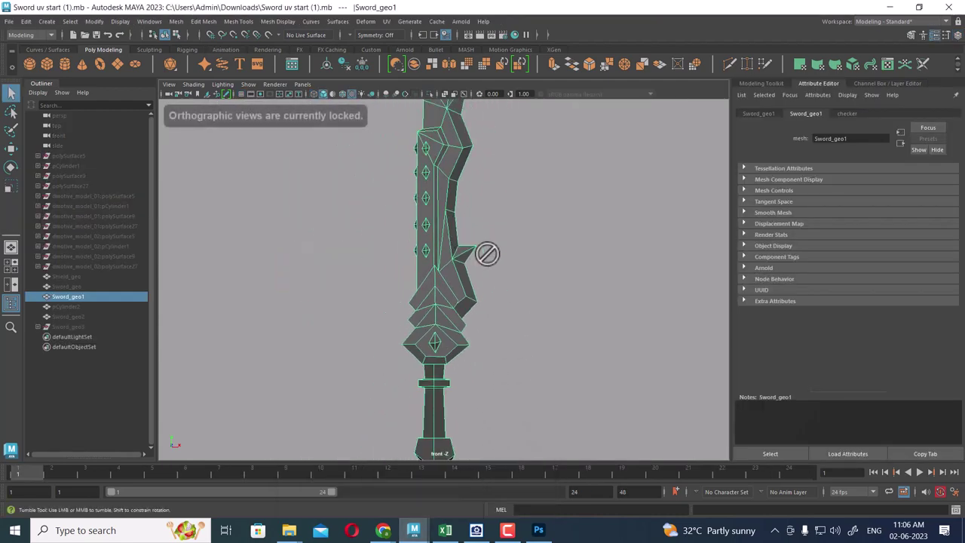
scroll(496, 275, up, 2)
mouse_move(496, 275)
alt+mouse_down()
mouse_move(455, 254)
mouse_move(456, 190)
mouse_move(568, 262)
mouse_move(485, 244)
mouse_move(541, 159)
mouse_move(533, 313)
mouse_move(513, 230)
mouse_move(523, 289)
mouse_move(509, 264)
mouse_move(521, 252)
mouse_move(487, 220)
mouse_move(519, 203)
alt+mouse_up()
key(space)
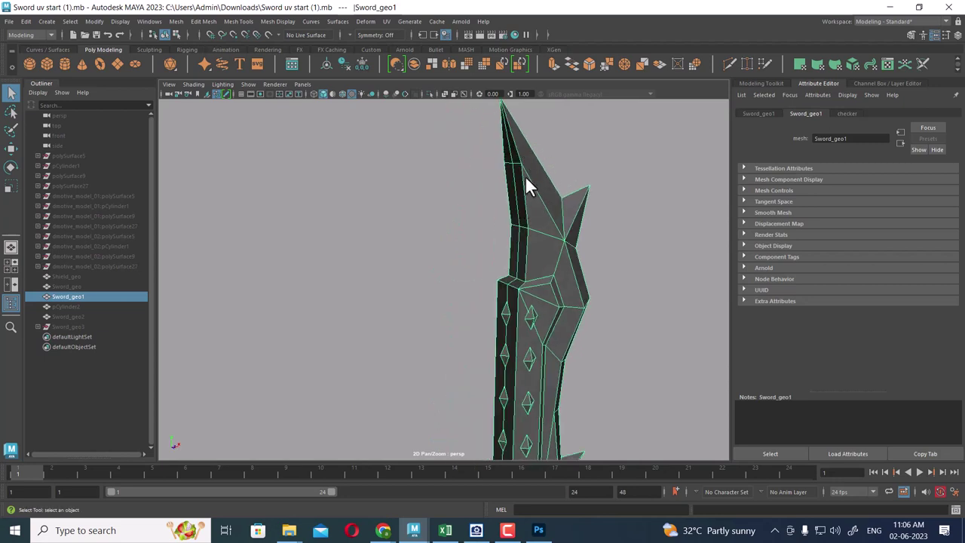
Orbit and pan around Sword_geo1's blade edges and tip, then return to the untitled scene
alt+drag(558, 269, 478, 233)
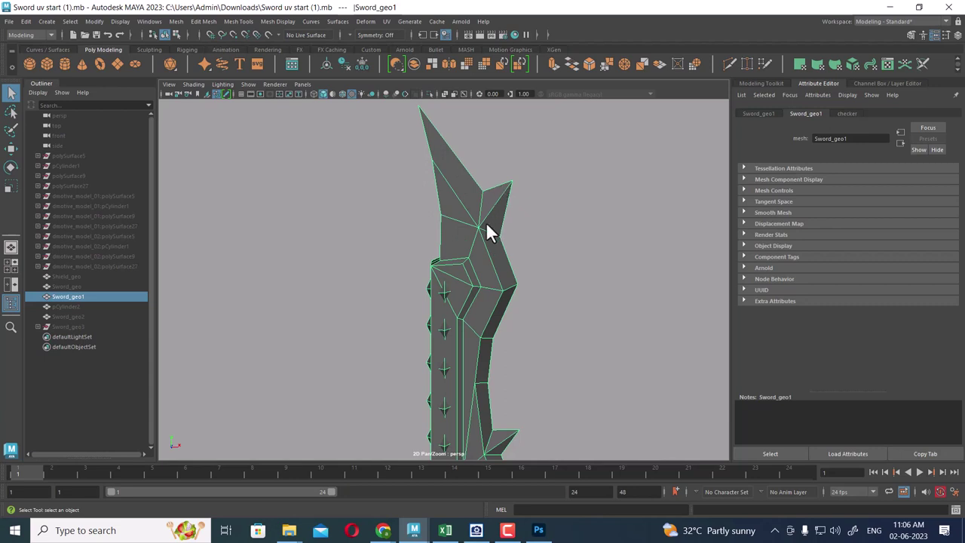
alt+middle_drag(496, 283, 488, 178)
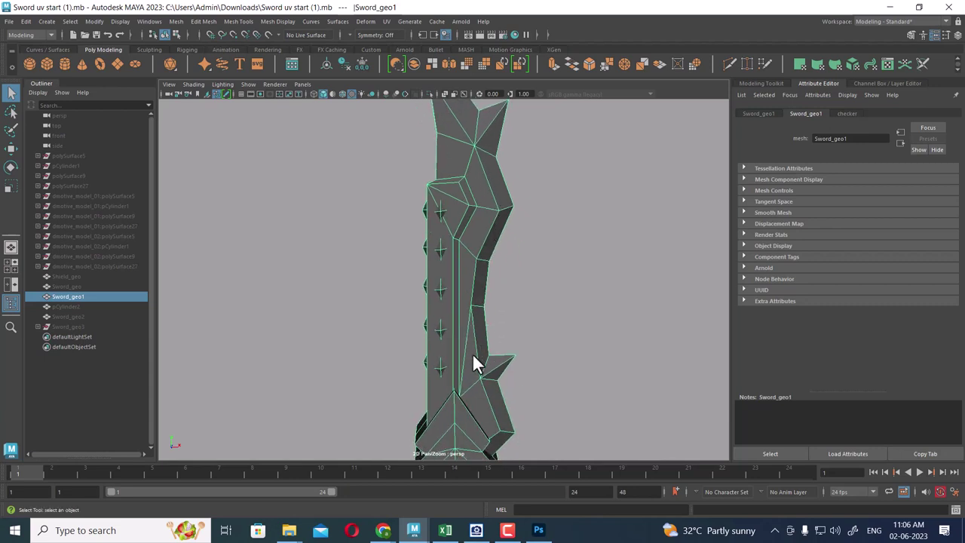
alt+drag(472, 356, 503, 360)
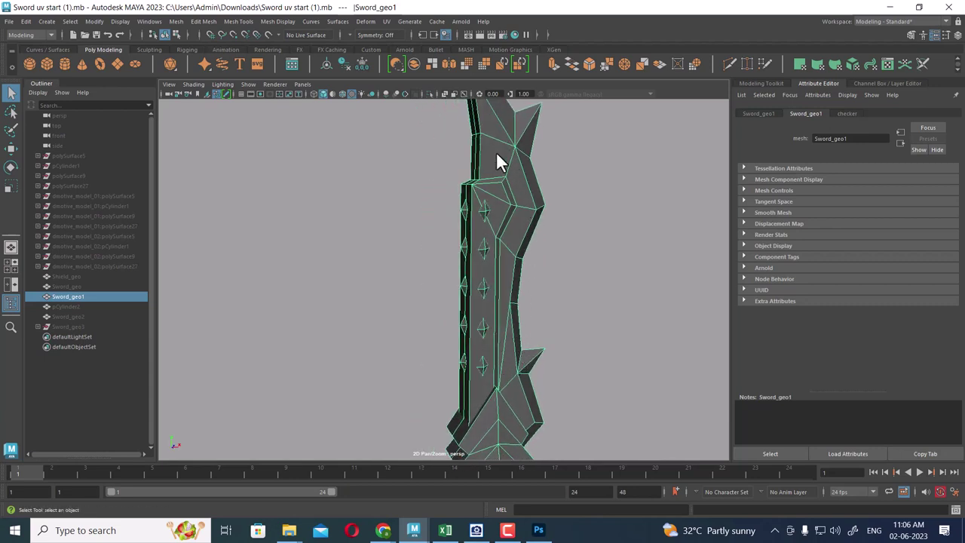
alt+middle_drag(497, 153, 485, 217)
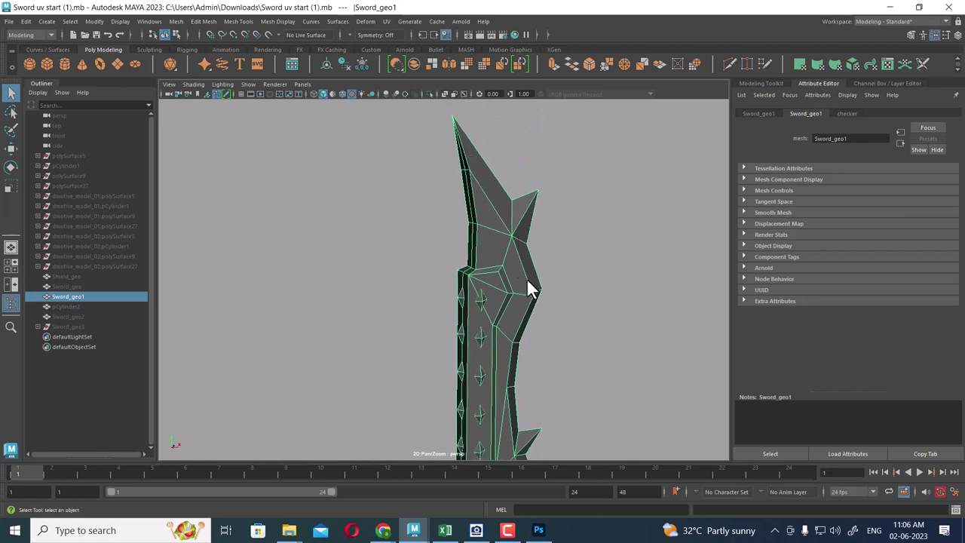
alt+middle_drag(517, 355, 497, 215)
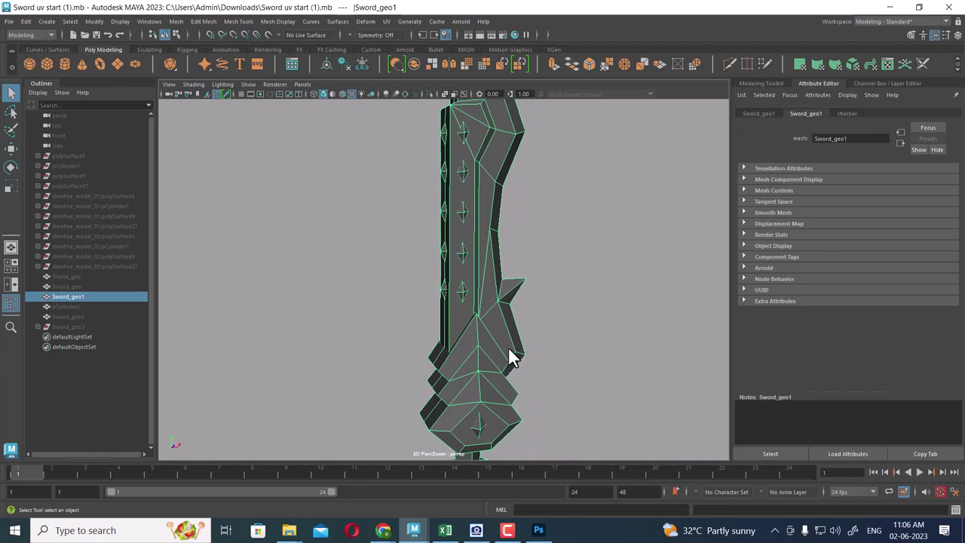
mouse_move(414, 530)
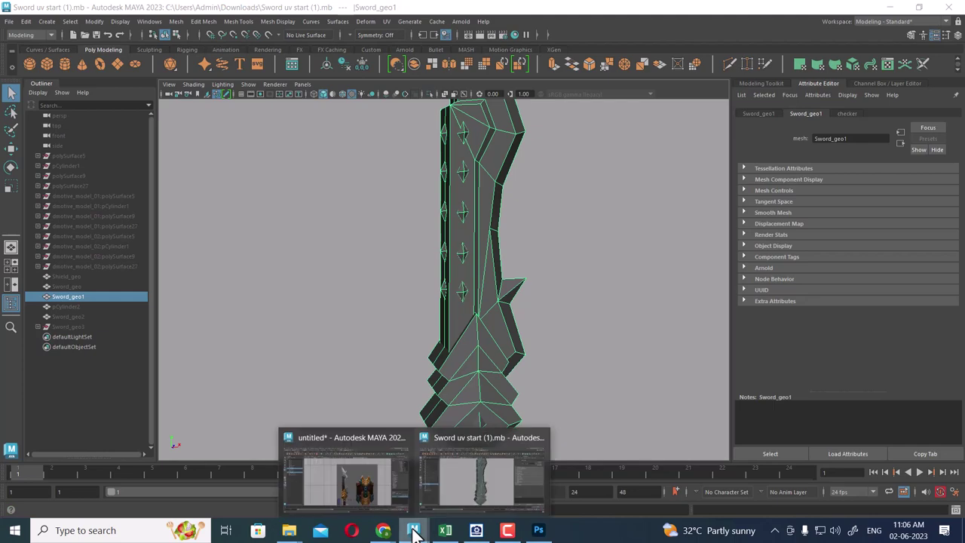
click(383, 461)
Create a new cube, move it up to the blade, and scale it to about 0.7
scroll(556, 244, up, 3)
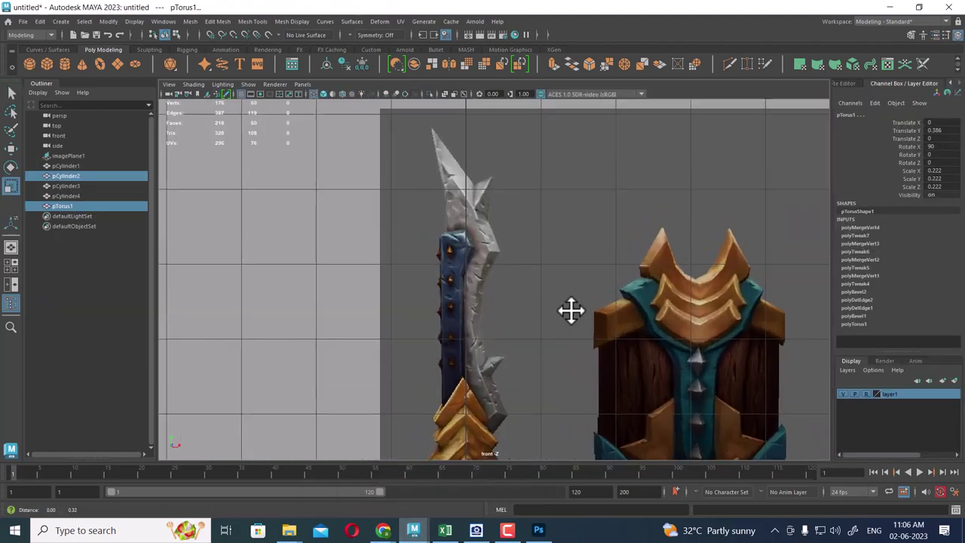
scroll(571, 313, up, 3)
scroll(608, 379, up, 3)
scroll(497, 299, up, 1)
click(513, 193)
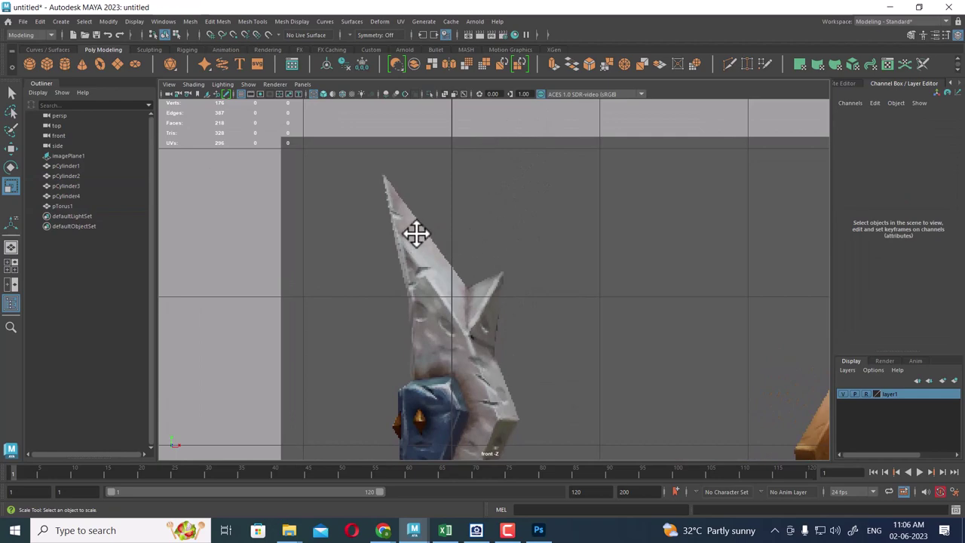
shift+right_click(482, 122)
shift+right_drag(481, 126, 481, 155)
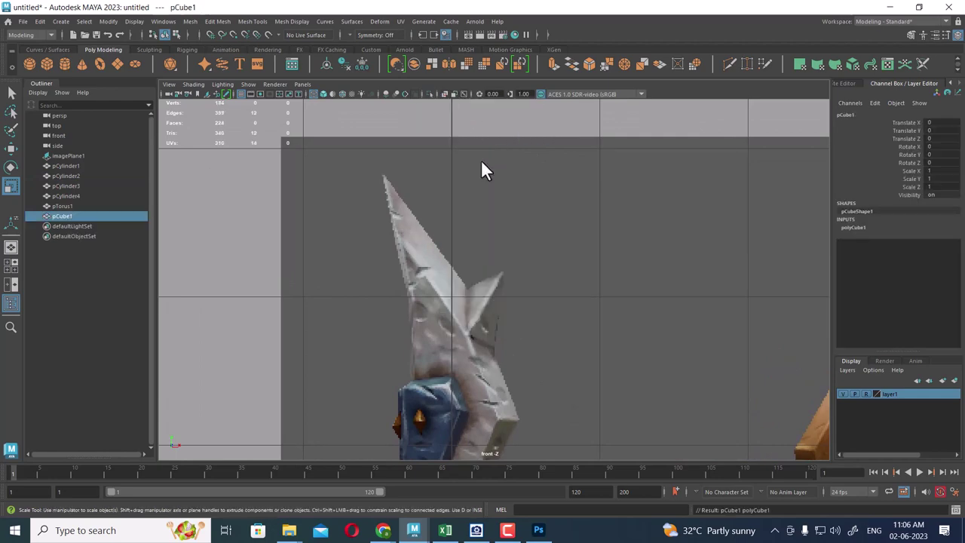
scroll(376, 202, down, 5)
scroll(439, 289, up, 1)
scroll(464, 317, up, 1)
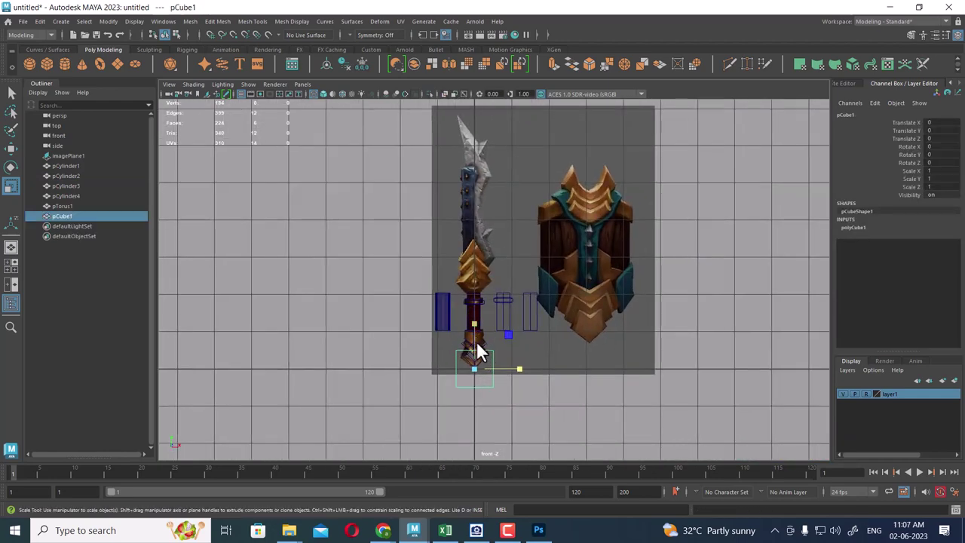
key(w)
mouse_move(470, 327)
mouse_down()
mouse_move(475, 166)
mouse_move(466, 119)
mouse_up()
scroll(485, 182, up, 2)
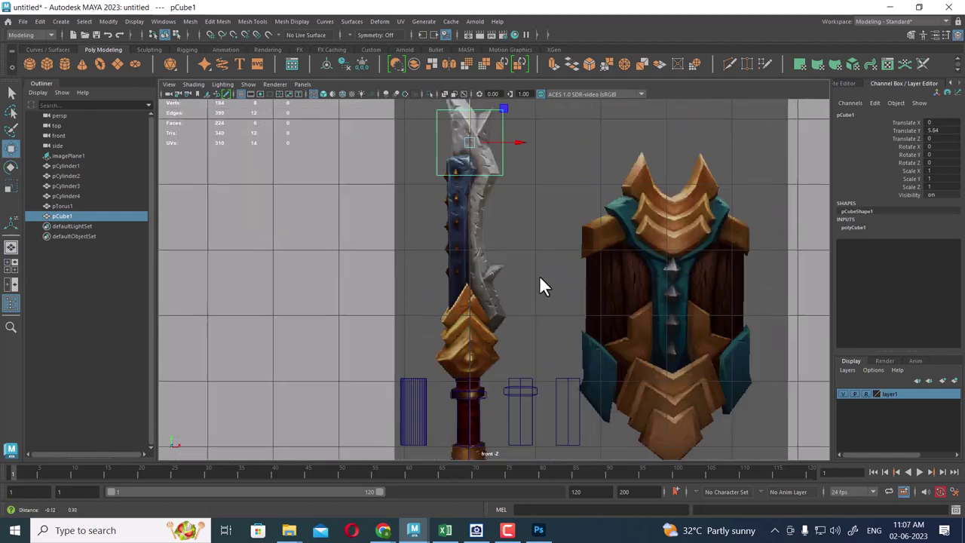
scroll(541, 285, up, 2)
scroll(597, 393, up, 1)
key(r)
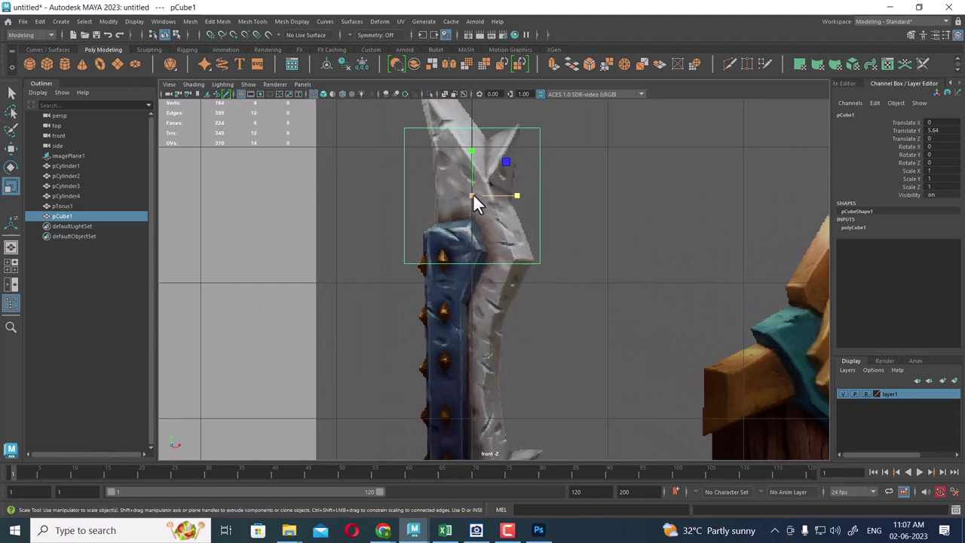
drag(473, 193, 420, 241)
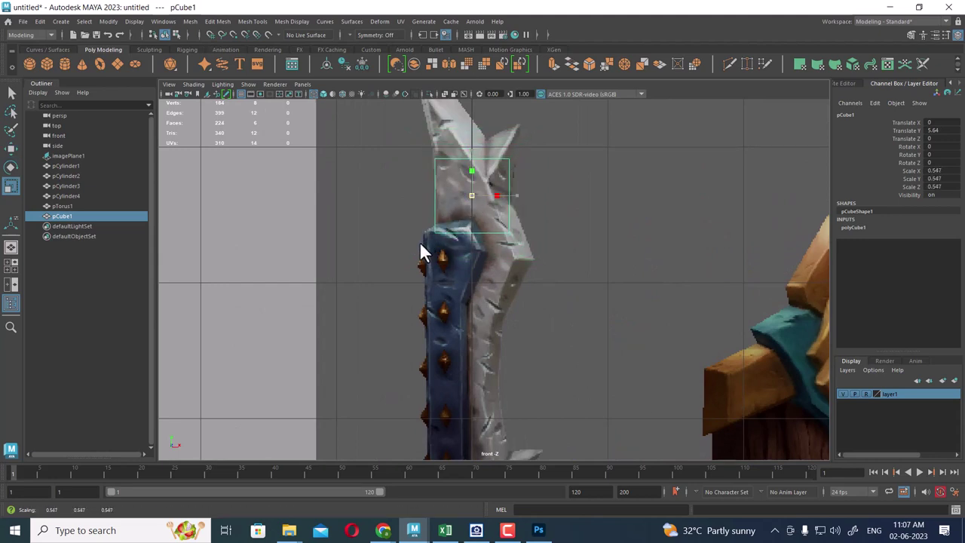
Drag the cube's top-right and lower-right corner vertices onto the blade edge, then show four views
scroll(477, 231, up, 3)
scroll(605, 278, down, 1)
scroll(561, 301, up, 1)
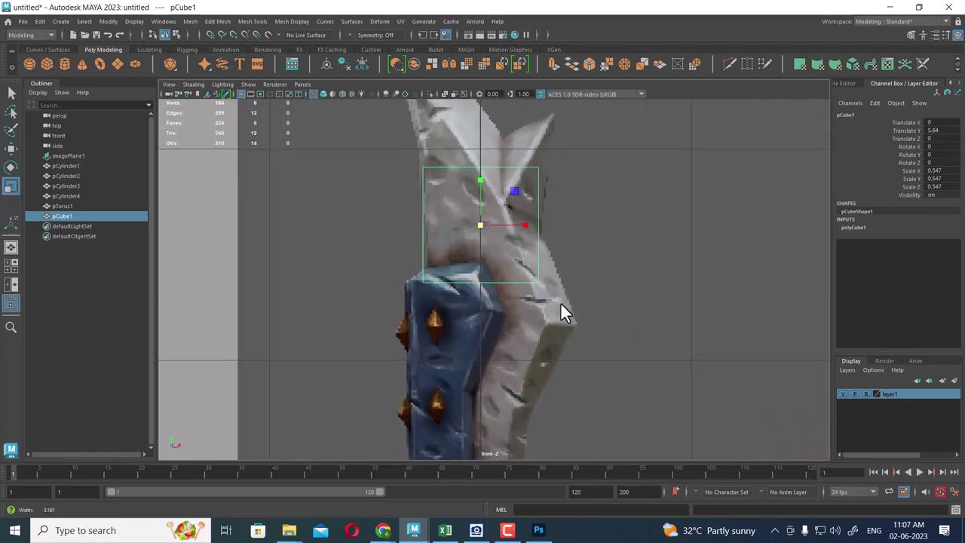
right_drag(536, 167, 485, 153)
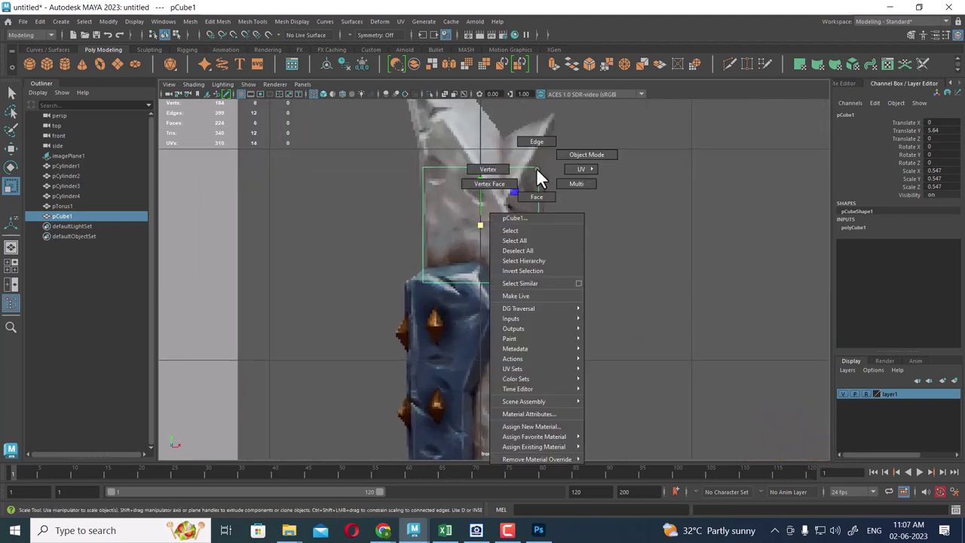
drag(555, 156, 522, 208)
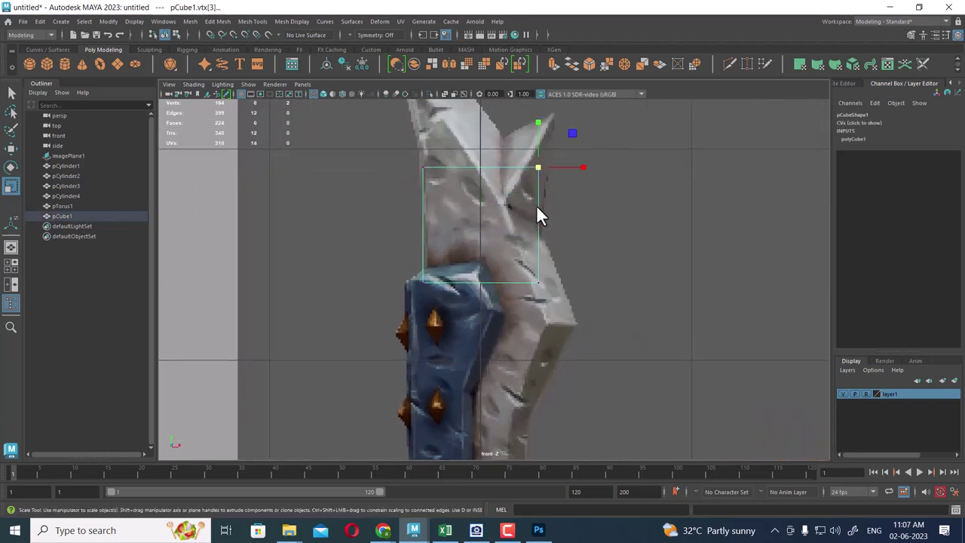
key(w)
drag(590, 173, 523, 182)
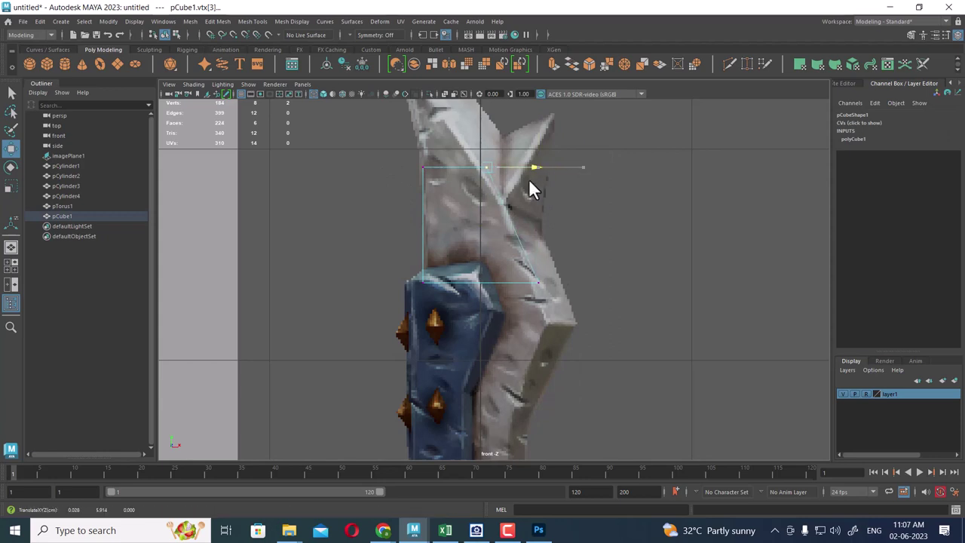
drag(576, 272, 490, 332)
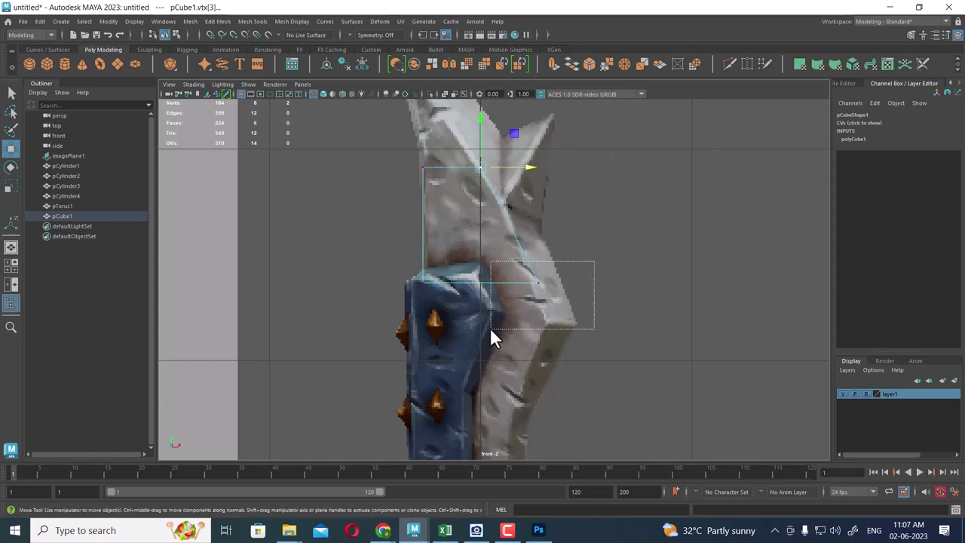
drag(540, 279, 551, 319)
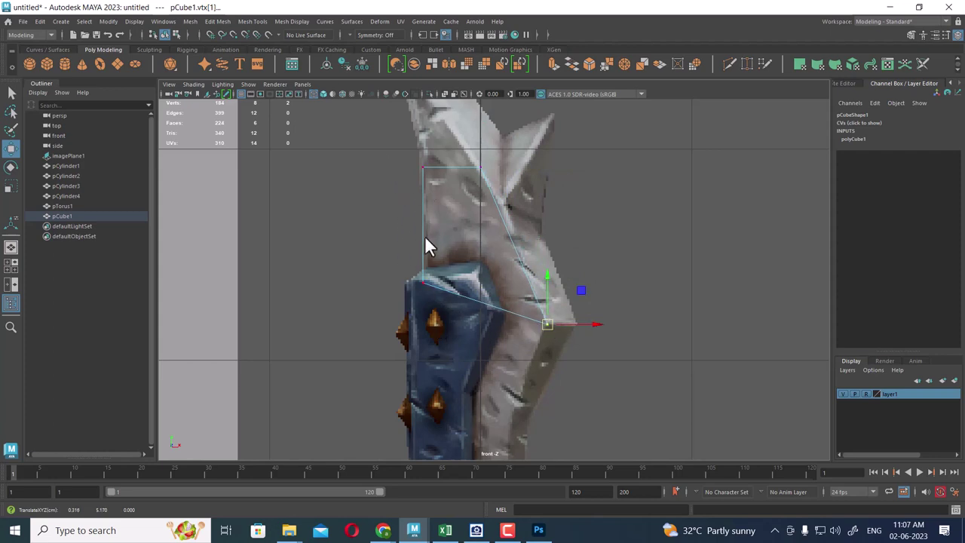
scroll(547, 273, down, 2)
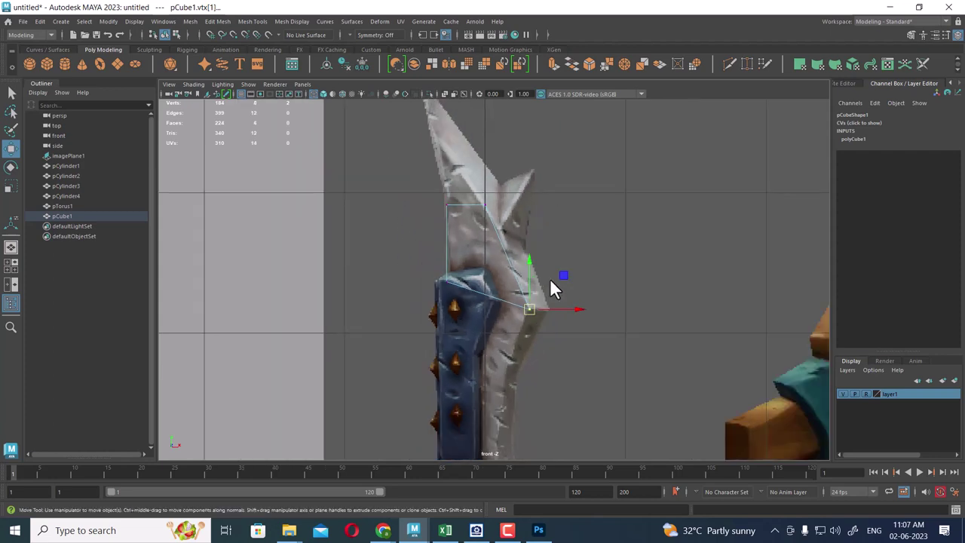
key(space)
In the Top view, slide a corner vertex along X to skew the cube's outline
scroll(319, 173, down, 2)
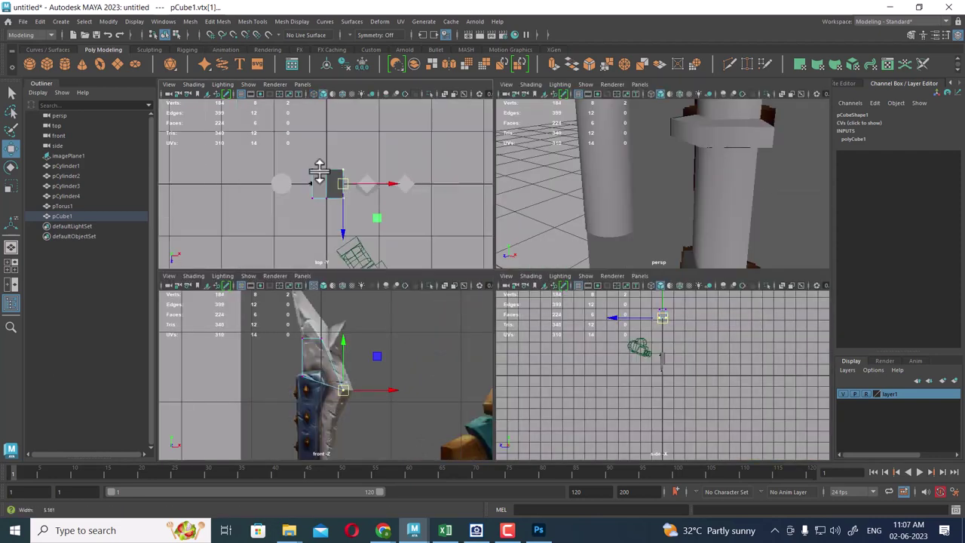
scroll(354, 225, up, 3)
scroll(388, 204, up, 3)
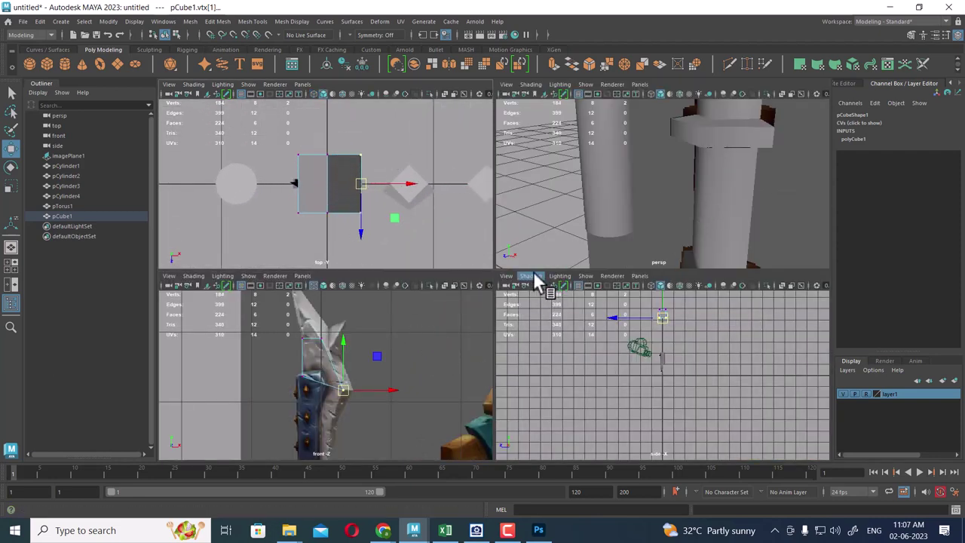
scroll(358, 379, up, 2)
scroll(392, 407, up, 2)
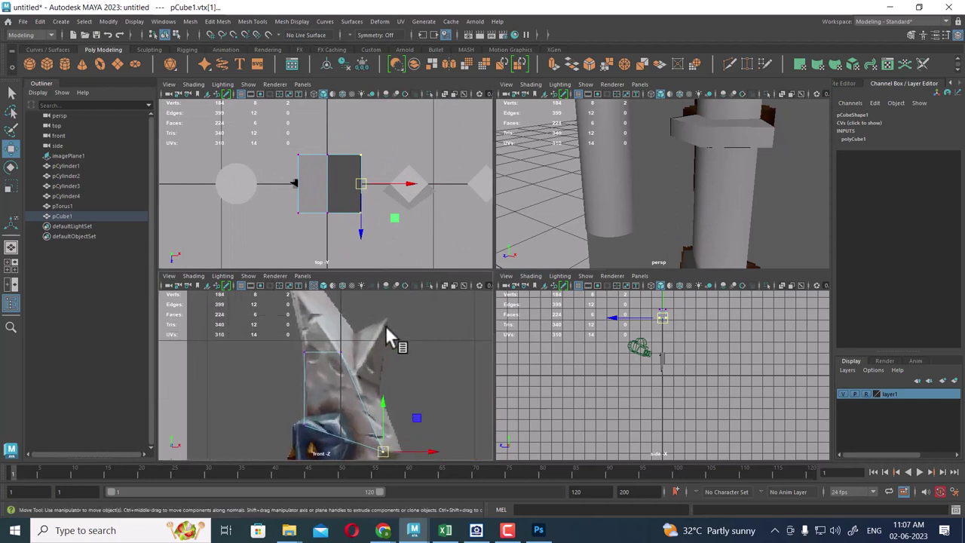
drag(386, 336, 334, 383)
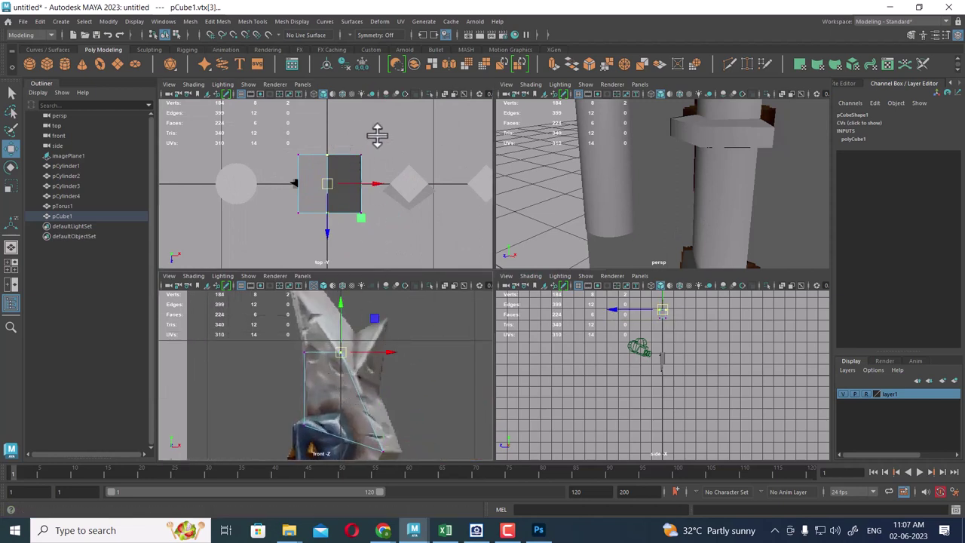
drag(377, 134, 311, 180)
alt+middle_drag(391, 408, 362, 355)
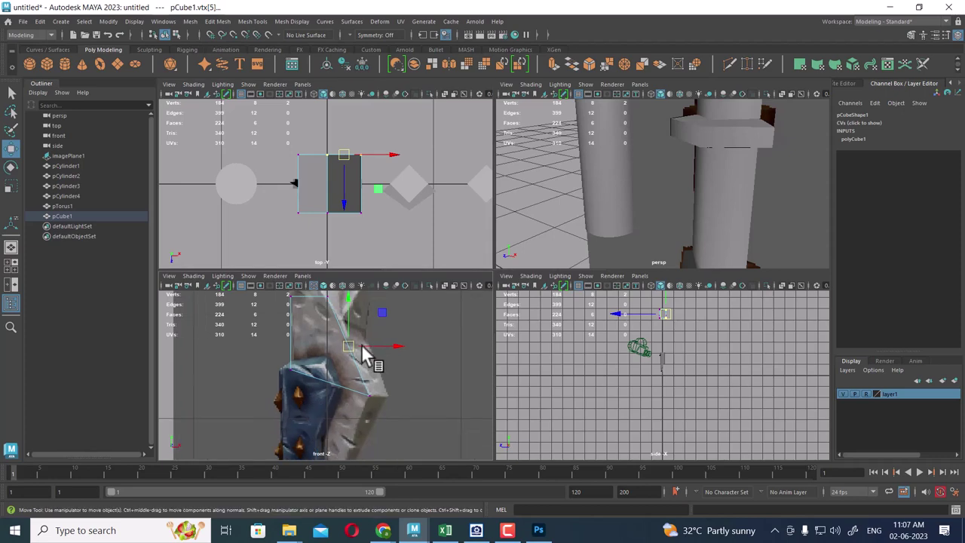
drag(358, 355, 371, 349)
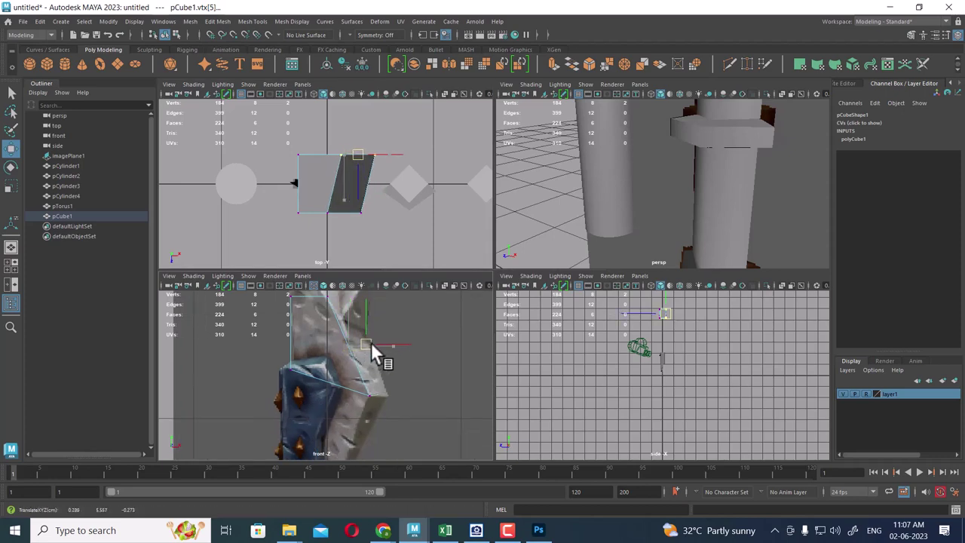
Back in Object Mode, move pCube1 along Z to Translate Z 0.345 against the blade
mouse_move(656, 226)
alt+mouse_down()
mouse_move(670, 140)
mouse_move(666, 209)
mouse_move(638, 144)
mouse_move(660, 199)
mouse_move(651, 181)
mouse_move(729, 216)
mouse_move(704, 198)
alt+mouse_up()
mouse_move(704, 198)
right_down()
mouse_move(698, 223)
mouse_move(750, 230)
right_up()
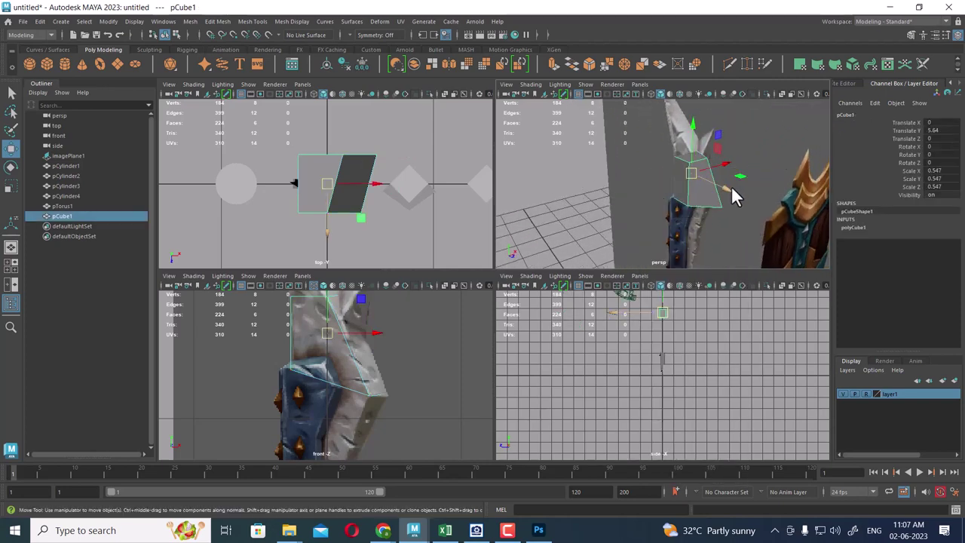
drag(731, 185, 753, 215)
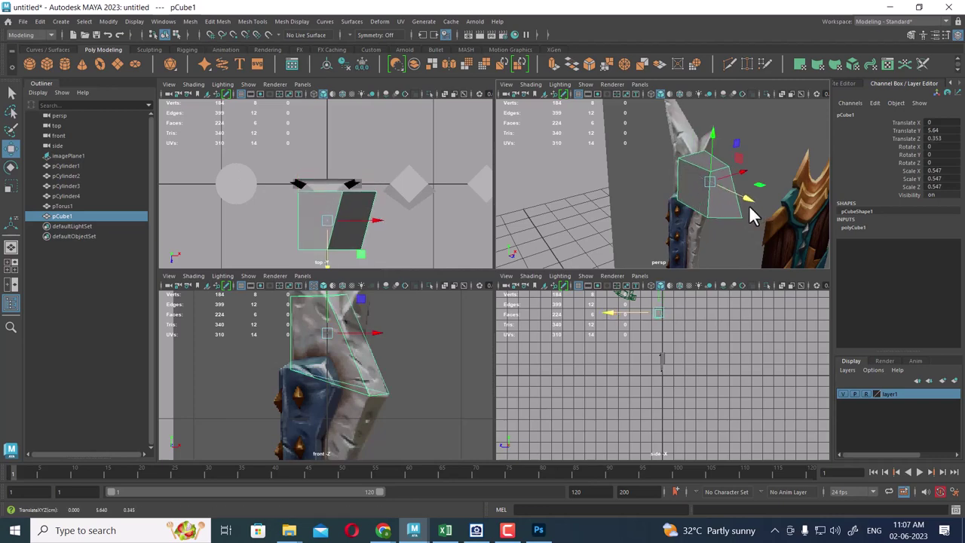
alt+middle_drag(359, 211, 354, 173)
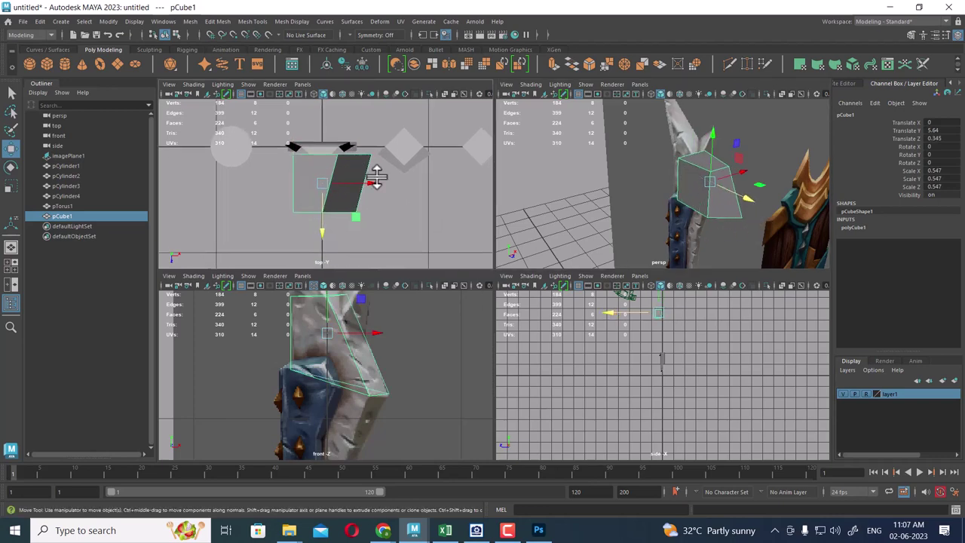
alt+middle_drag(362, 349, 366, 373)
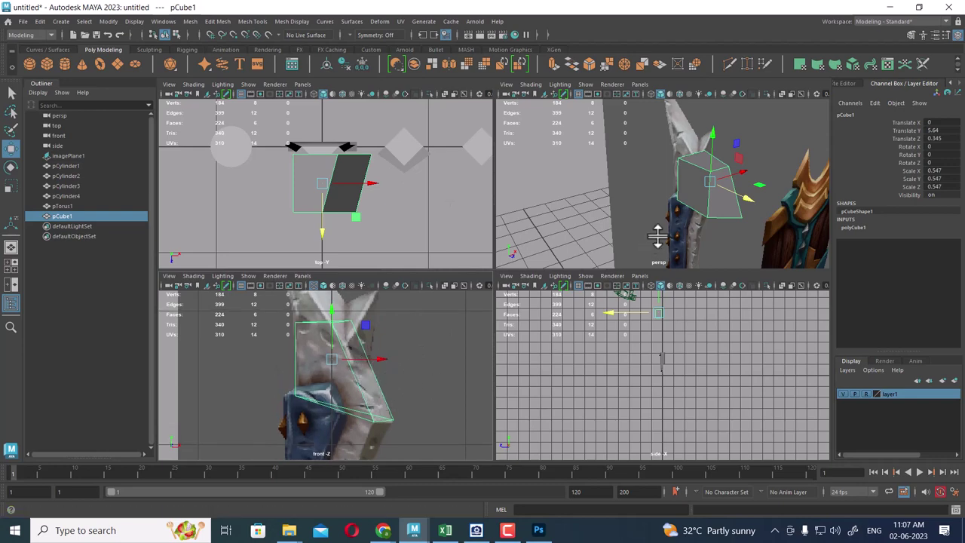
alt+middle_drag(349, 366, 359, 415)
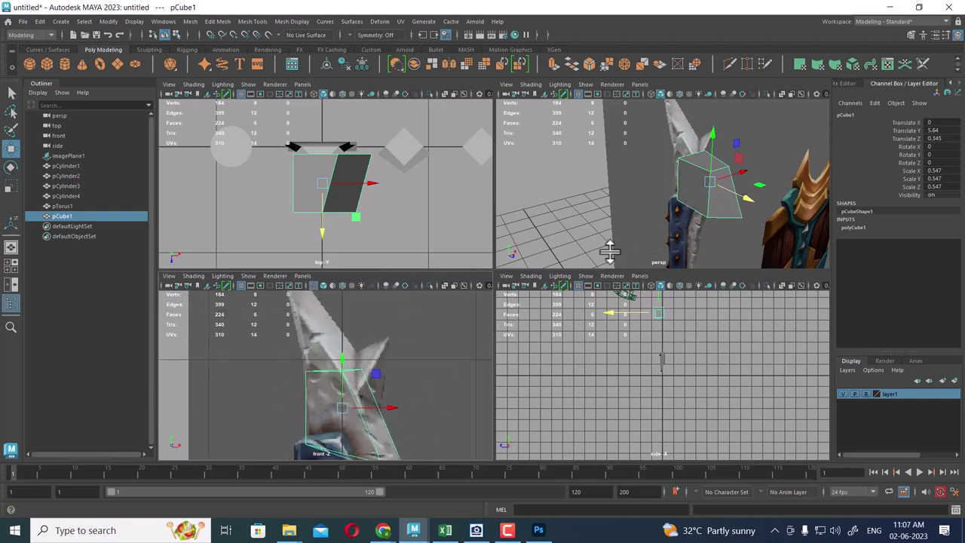
alt+middle_drag(361, 378, 379, 411)
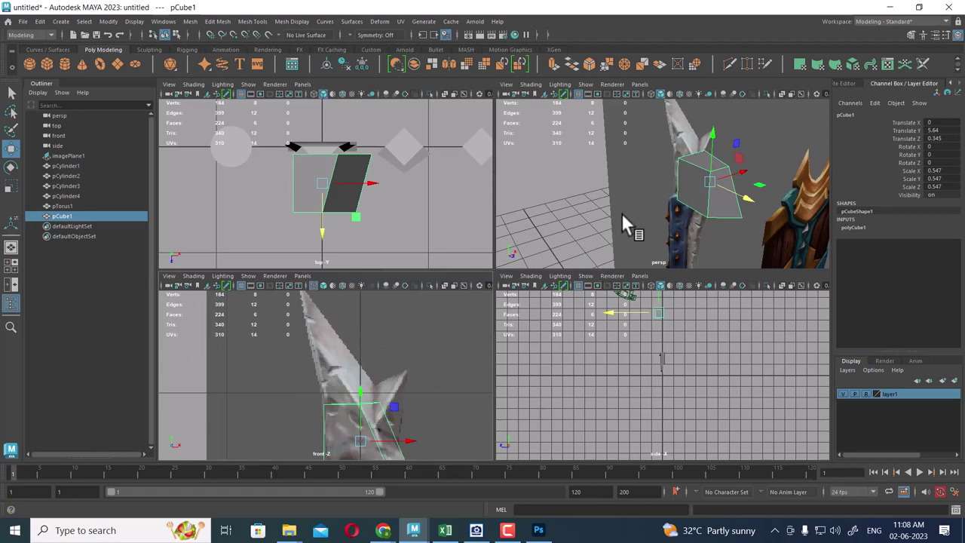
right_click(320, 337)
In vertex mode with the front view maximized, raise a top corner vertex and shift it left onto the blade edge
click(275, 220)
drag(309, 374, 413, 422)
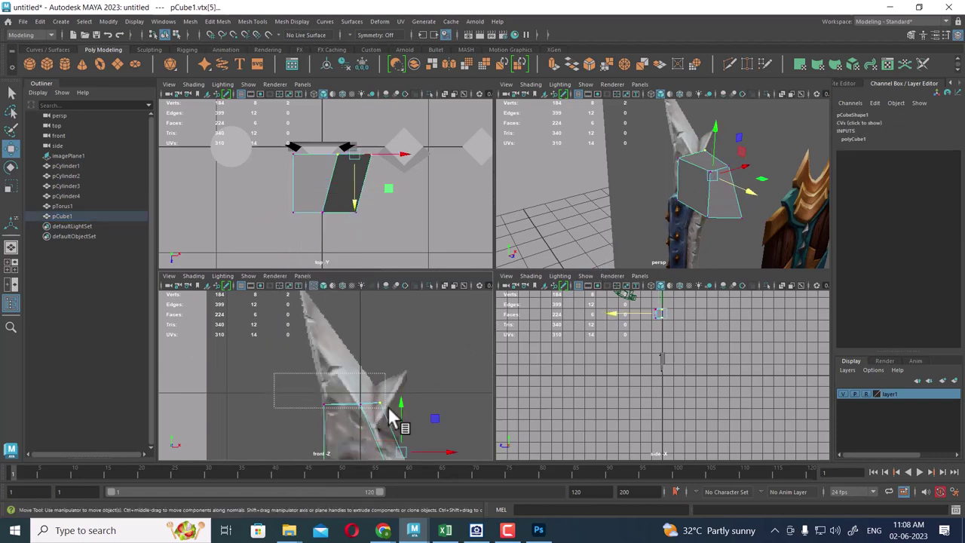
alt+middle_drag(413, 422, 397, 421)
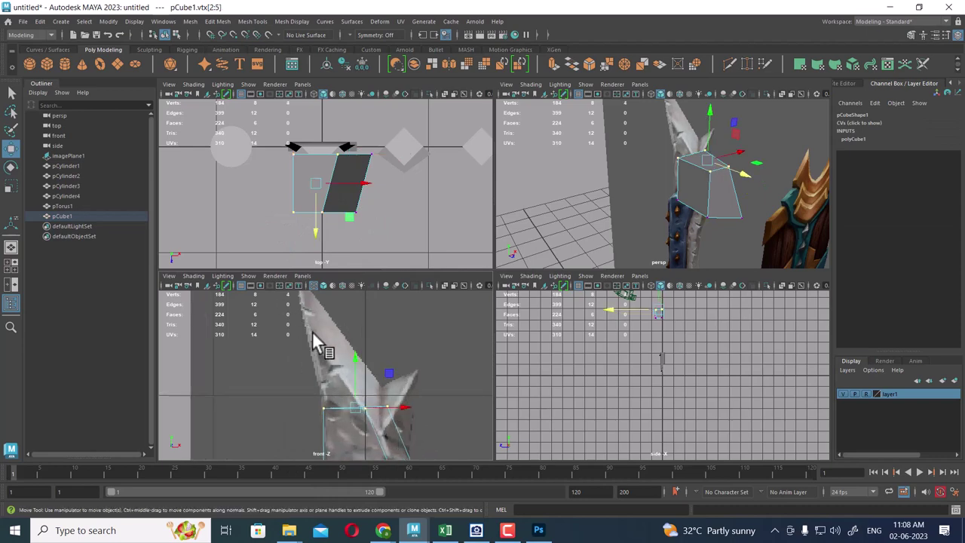
mouse_move(346, 395)
alt+middle_down()
mouse_move(322, 359)
mouse_move(329, 380)
mouse_move(363, 399)
alt+middle_up()
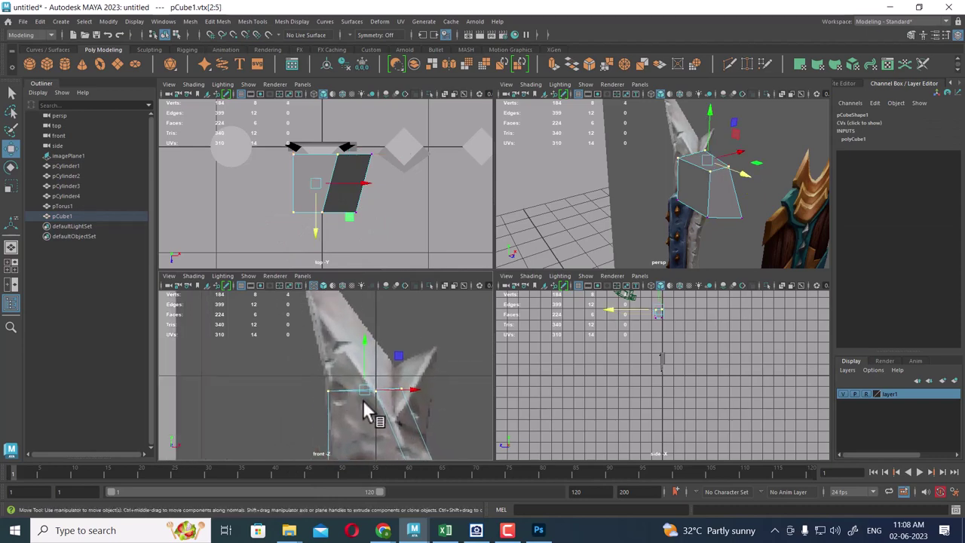
key(space)
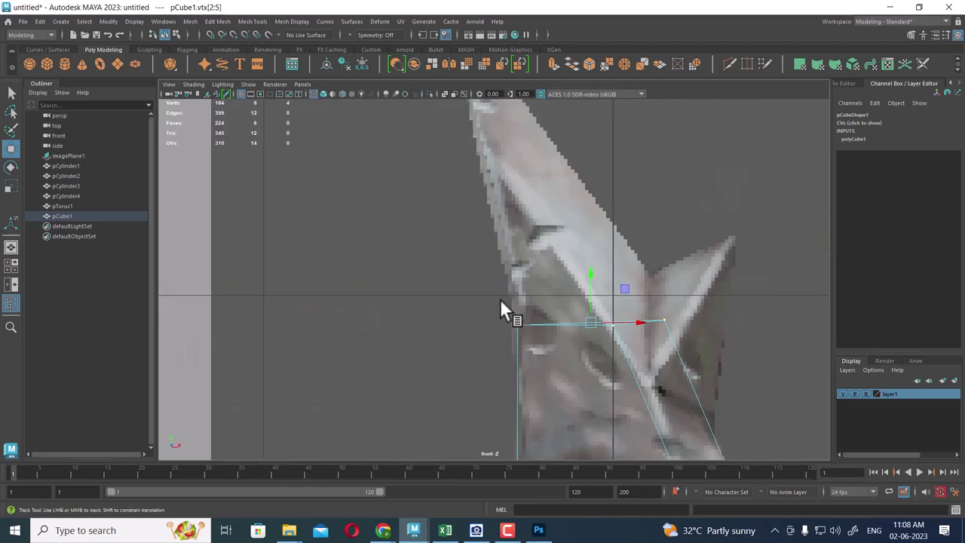
scroll(500, 299, down, 2)
scroll(469, 361, up, 1)
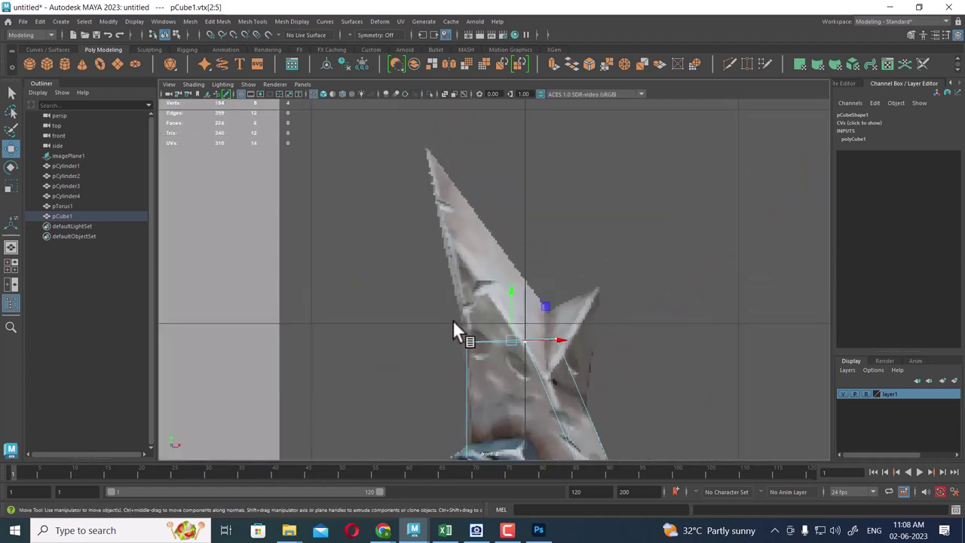
drag(457, 310, 483, 363)
drag(466, 295, 455, 216)
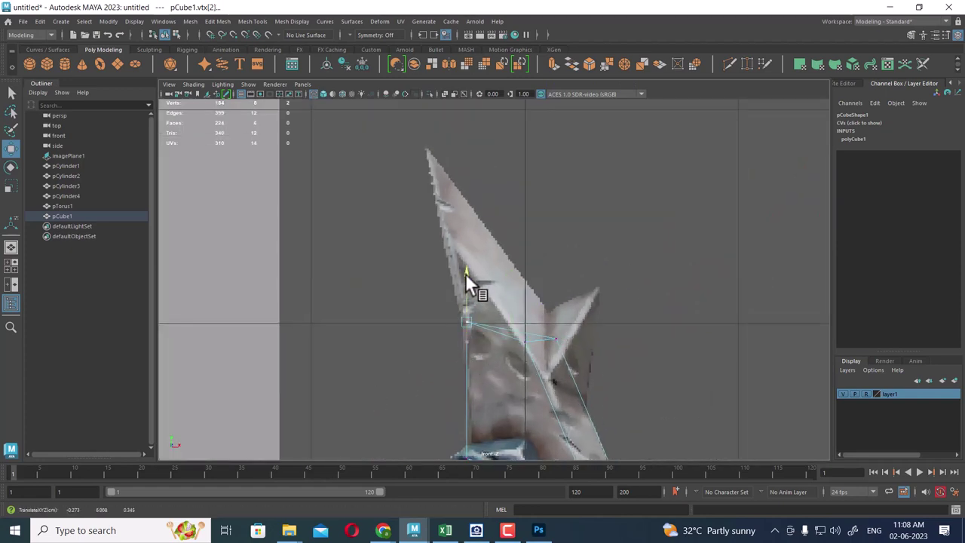
drag(517, 257, 504, 249)
Pull another top vertex up and left onto the reference blade's tip
mouse_move(571, 319)
mouse_down()
mouse_move(547, 354)
mouse_move(481, 261)
mouse_up()
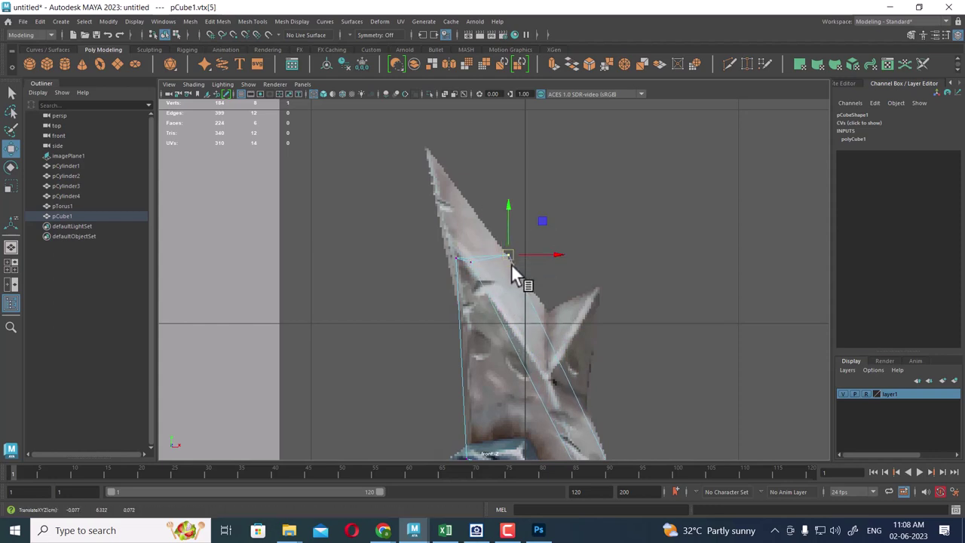
alt+middle_drag(511, 264, 511, 246)
alt+middle_drag(558, 445, 501, 309)
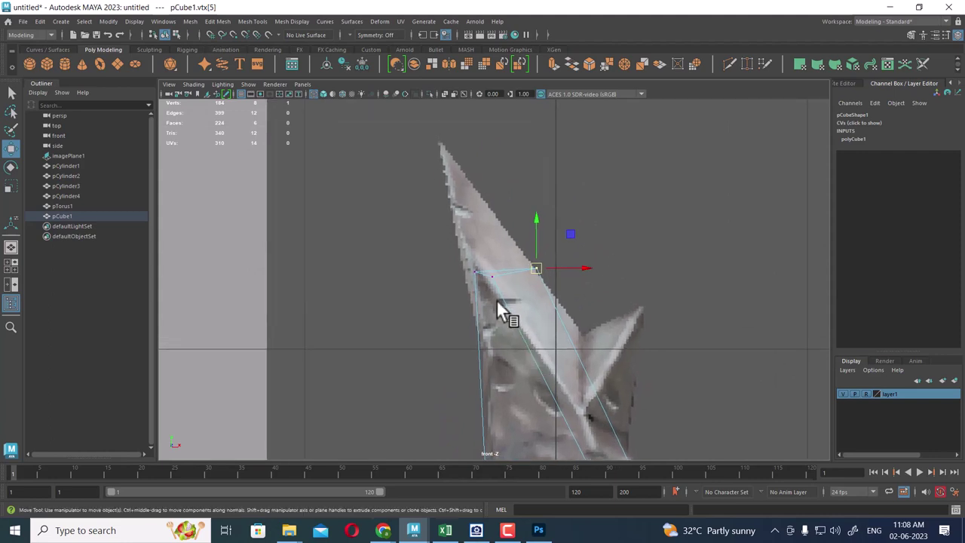
mouse_move(470, 273)
alt+mouse_down()
mouse_move(465, 282)
mouse_move(469, 269)
alt+mouse_up()
click(473, 273)
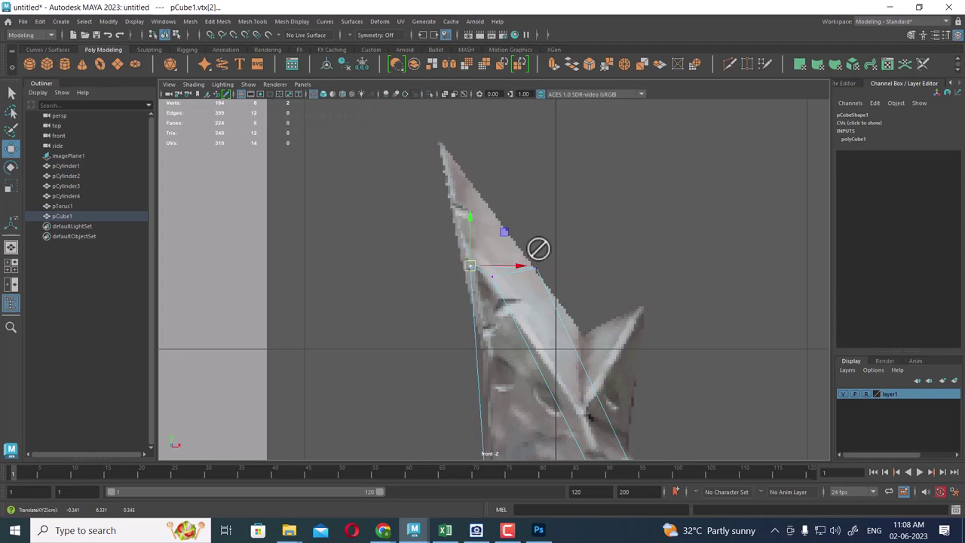
key(space)
alt+drag(671, 183, 653, 188)
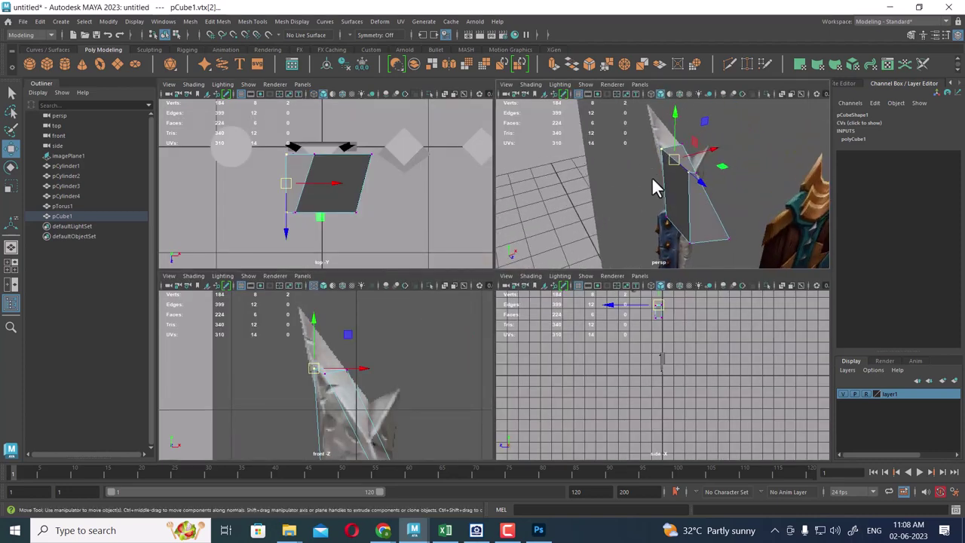
click(661, 149)
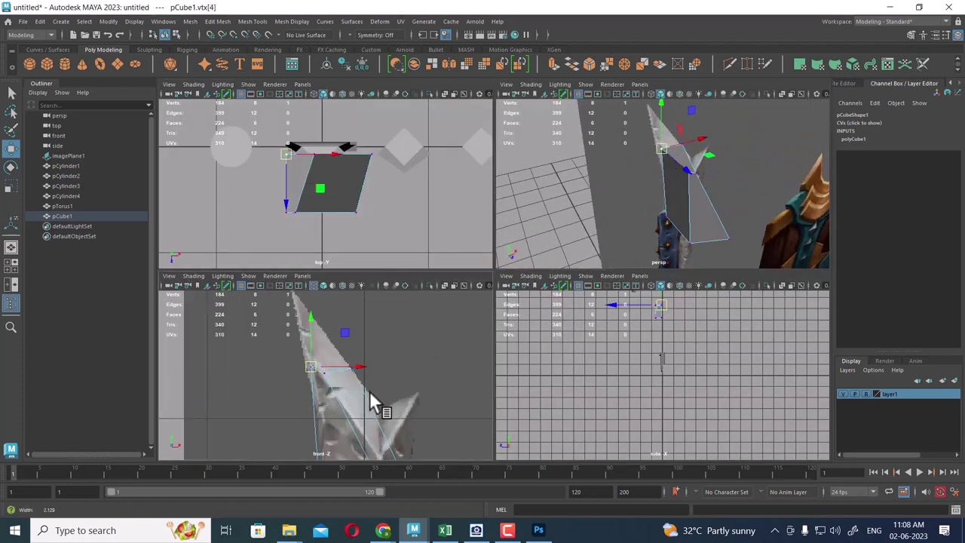
scroll(354, 381, up, 3)
scroll(363, 391, up, 2)
click(328, 353)
drag(328, 353, 311, 298)
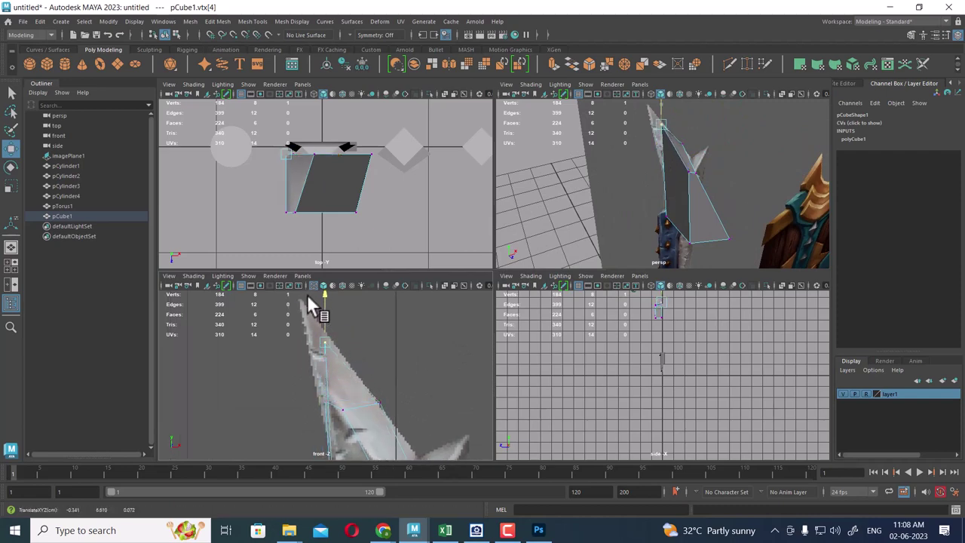
scroll(330, 349, up, 1)
drag(324, 335, 303, 294)
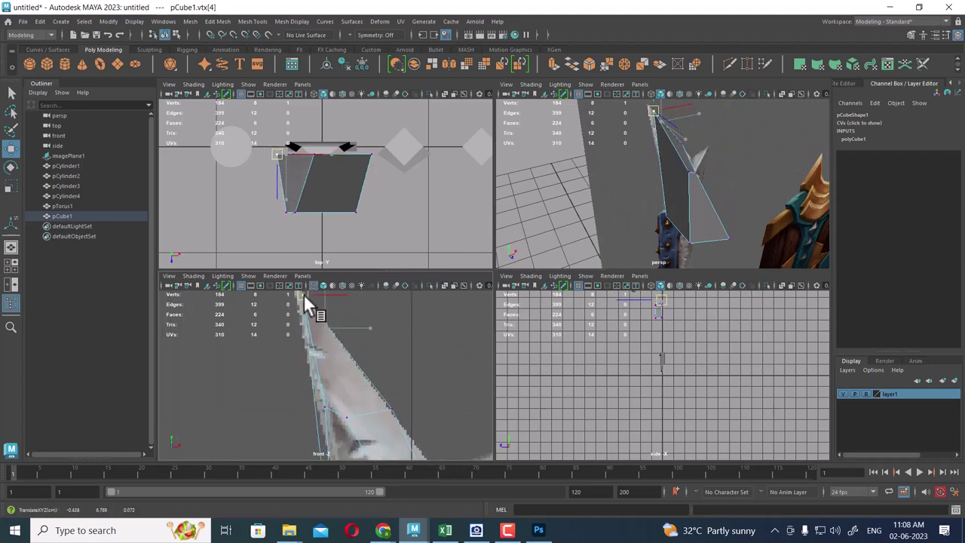
Maximize the front view and undo the overshooting vertex moves
scroll(327, 357, down, 2)
scroll(362, 400, down, 2)
key(space)
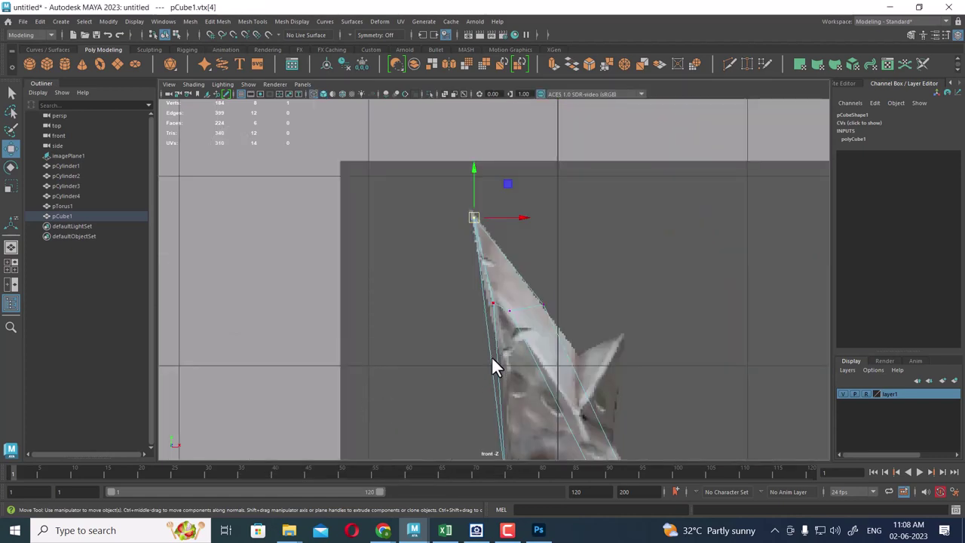
key(ctrl+z)
key(ctrl+z)
alt+middle_drag(521, 364, 486, 284)
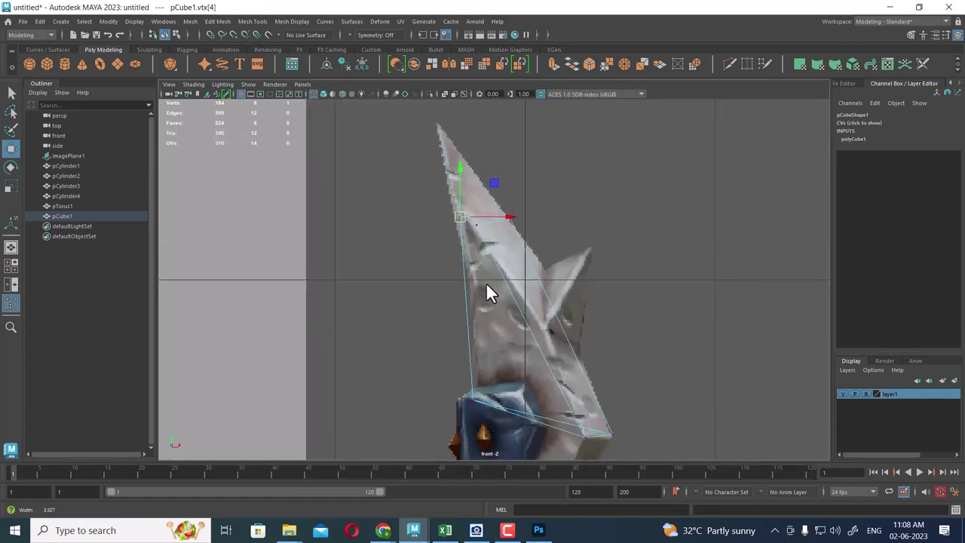
scroll(486, 285, up, 2)
right_drag(507, 221, 526, 158)
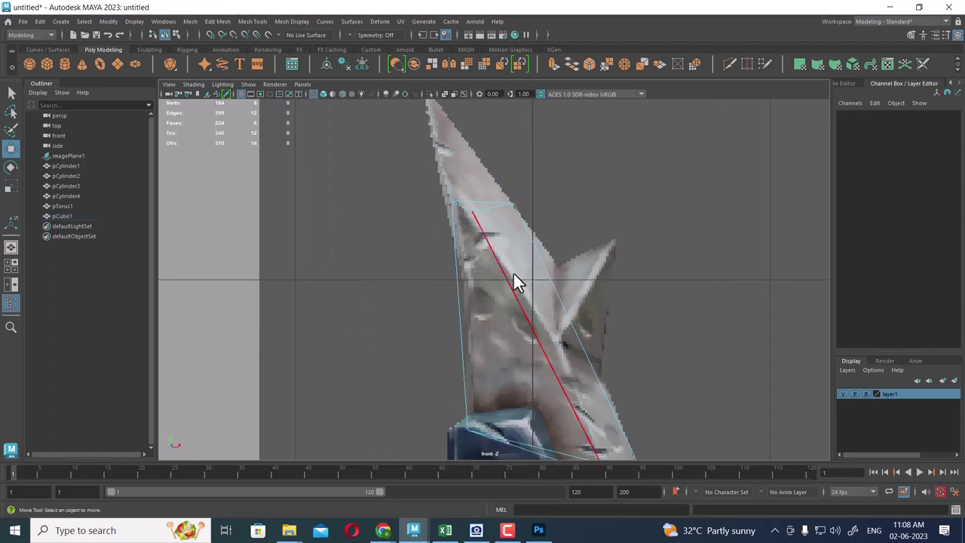
Insert an edge loop across the blade tip, redoing the misplaced first attempt
mouse_move(499, 275)
right_down()
mouse_move(587, 221)
mouse_move(533, 240)
right_up()
click(509, 283)
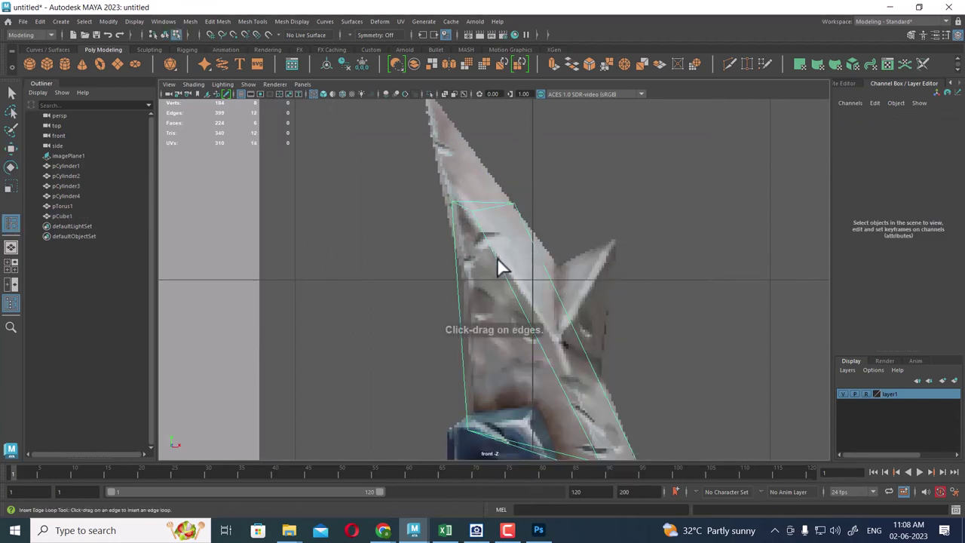
click(496, 260)
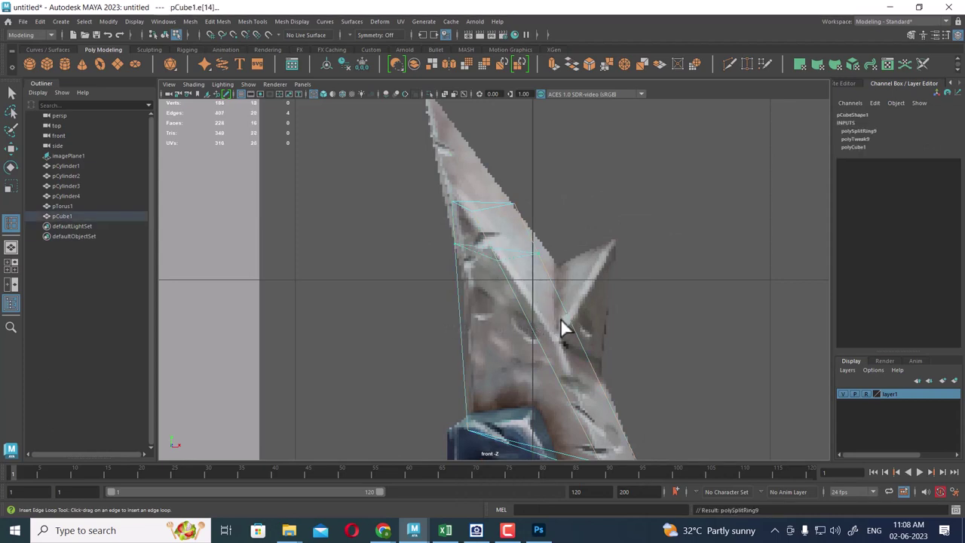
key(ctrl+z)
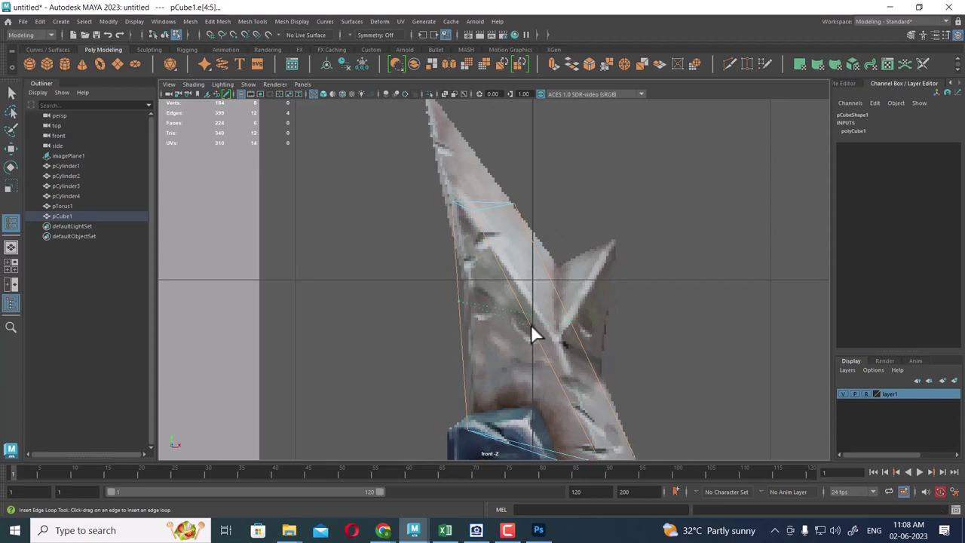
click(532, 326)
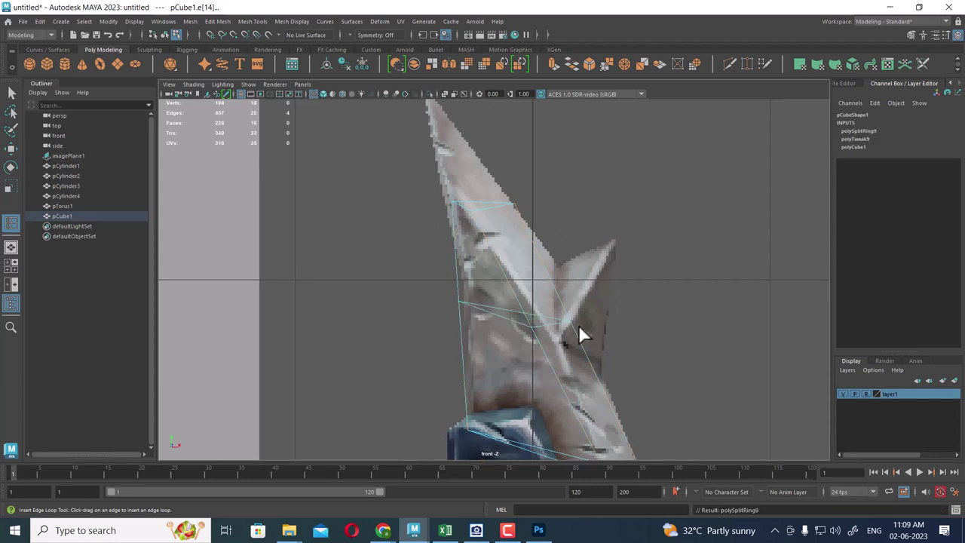
Pull the tip's top corner vertex up and left toward the blade point
key(w)
right_drag(501, 214, 410, 227)
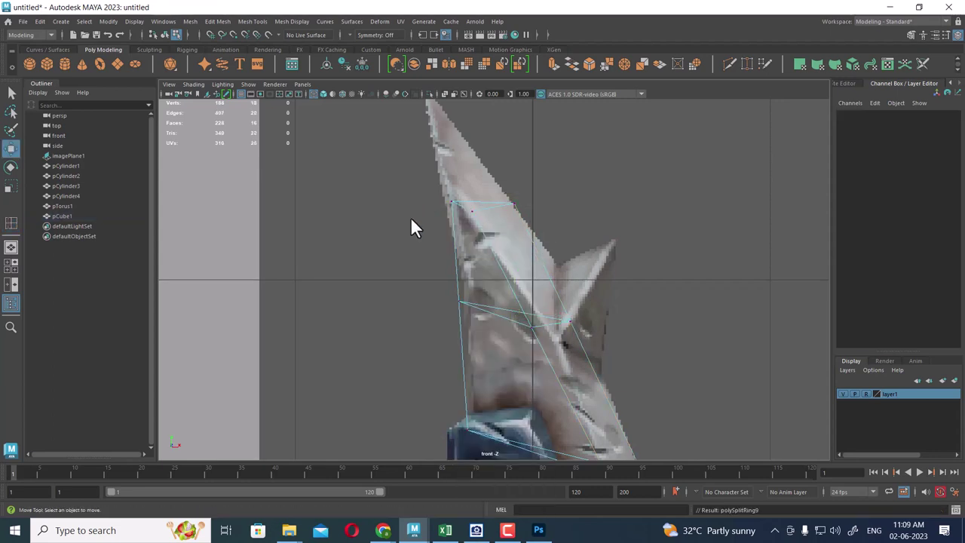
key(space)
click(672, 152)
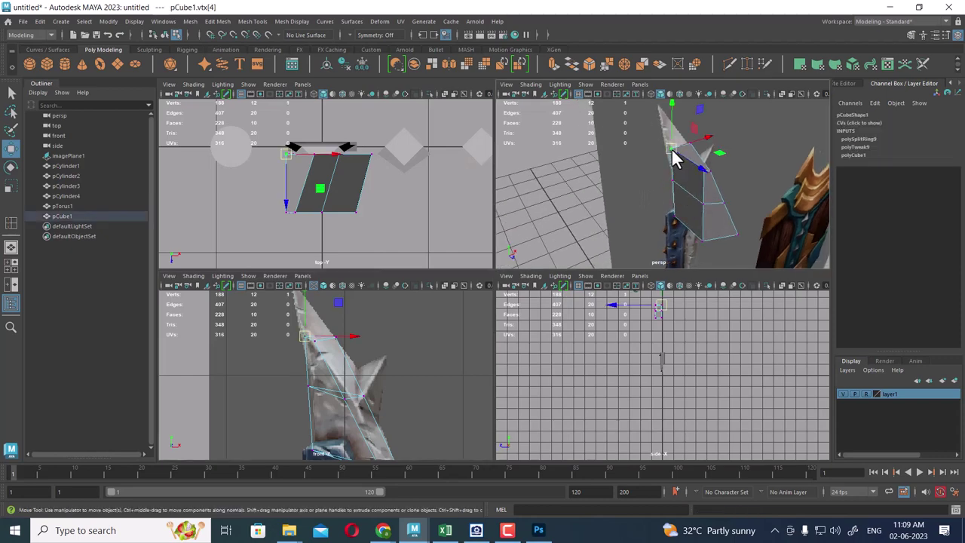
alt+right_drag(330, 370, 501, 346)
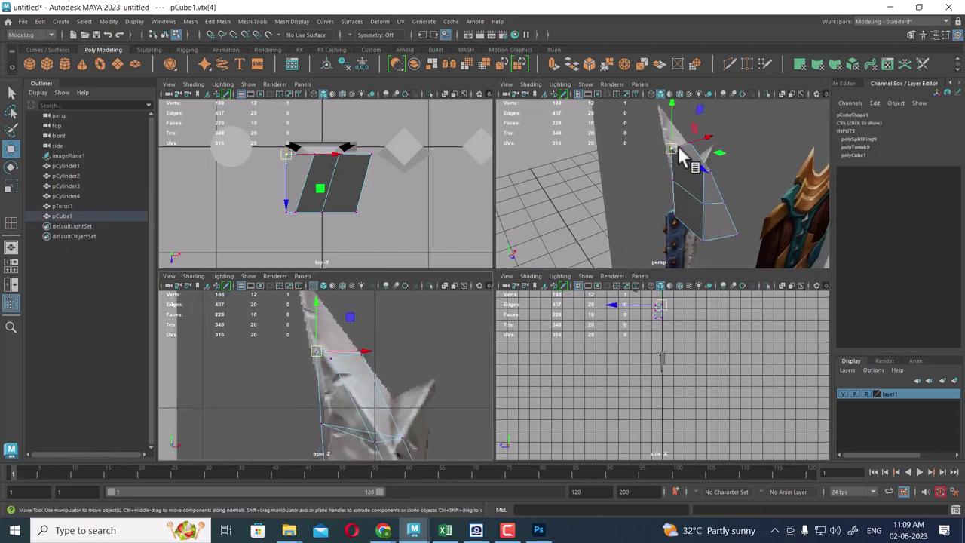
mouse_move(683, 158)
alt+mouse_down()
mouse_move(648, 135)
mouse_move(697, 206)
mouse_move(679, 181)
alt+mouse_up()
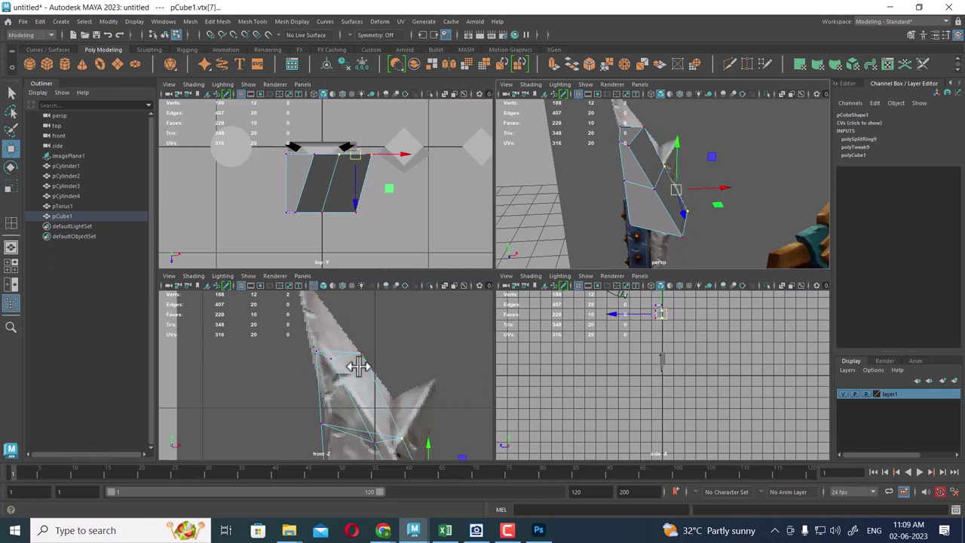
click(621, 129)
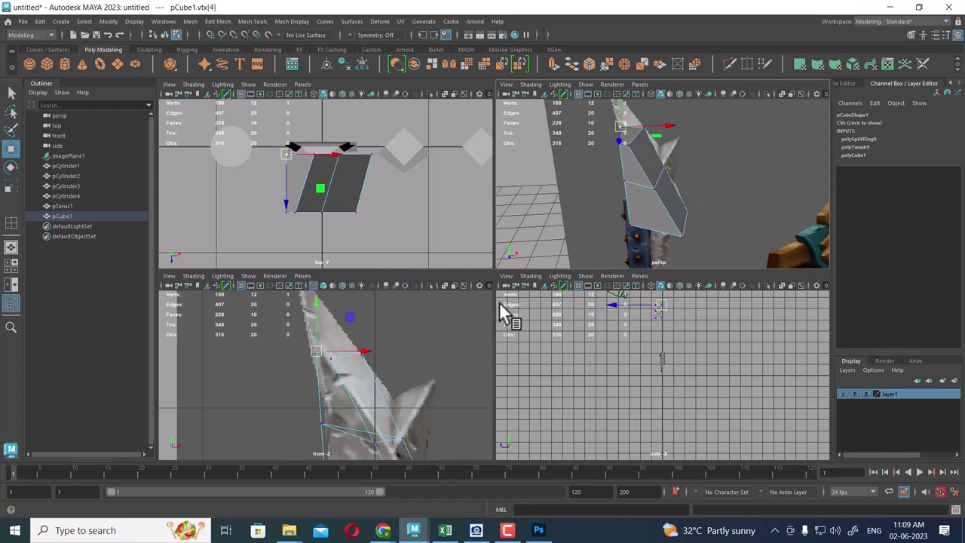
key(f)
alt+middle_drag(359, 389, 367, 429)
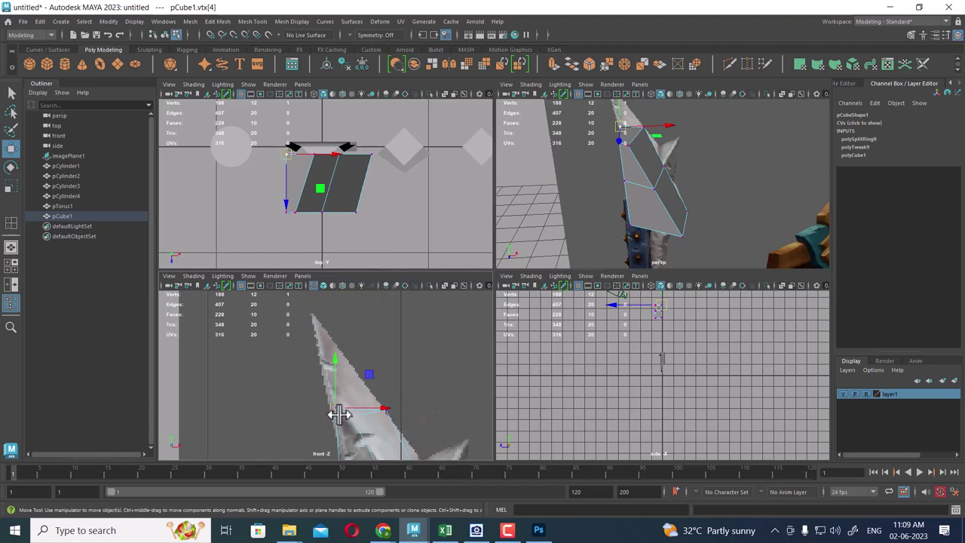
drag(339, 414, 312, 313)
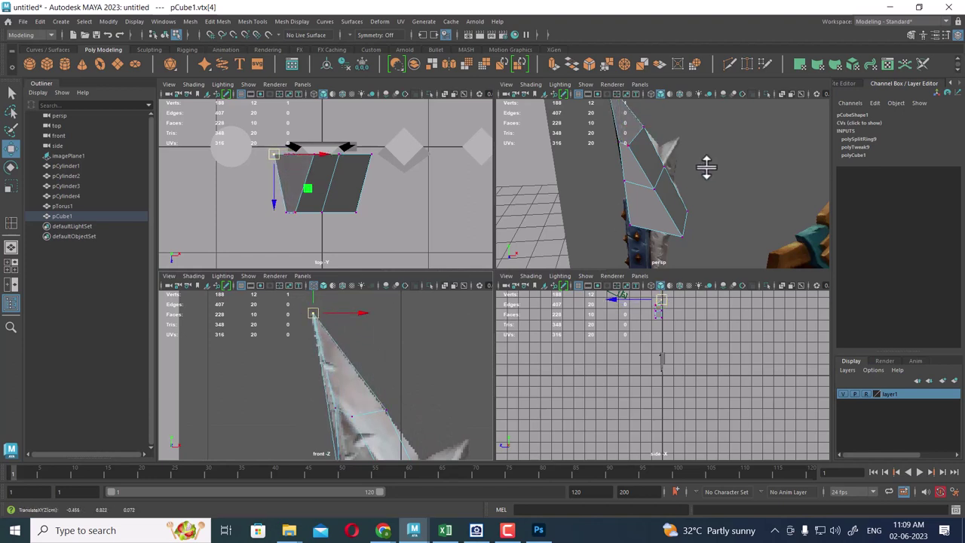
Snap a vertex onto its neighbour to merge them, leaving 11 vertices, and adjust along the blade
scroll(355, 355, up, 3)
scroll(395, 390, up, 3)
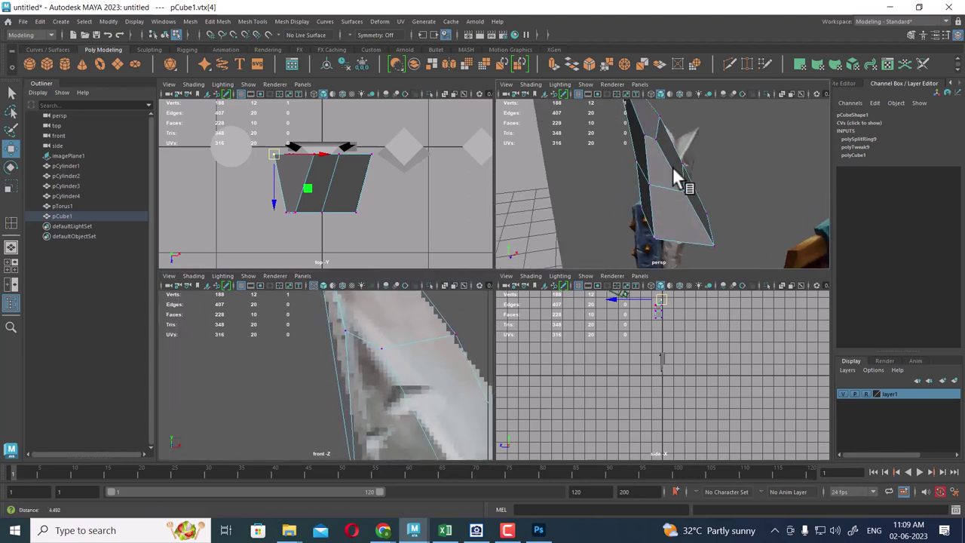
alt+drag(674, 148, 686, 183)
click(681, 149)
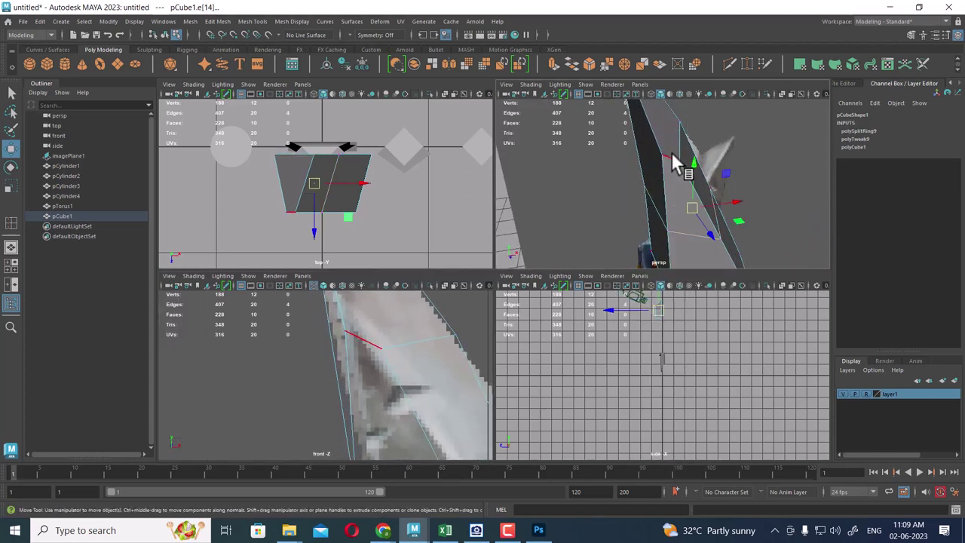
middle_drag(671, 152, 701, 185)
shift+right_drag(705, 143, 701, 172)
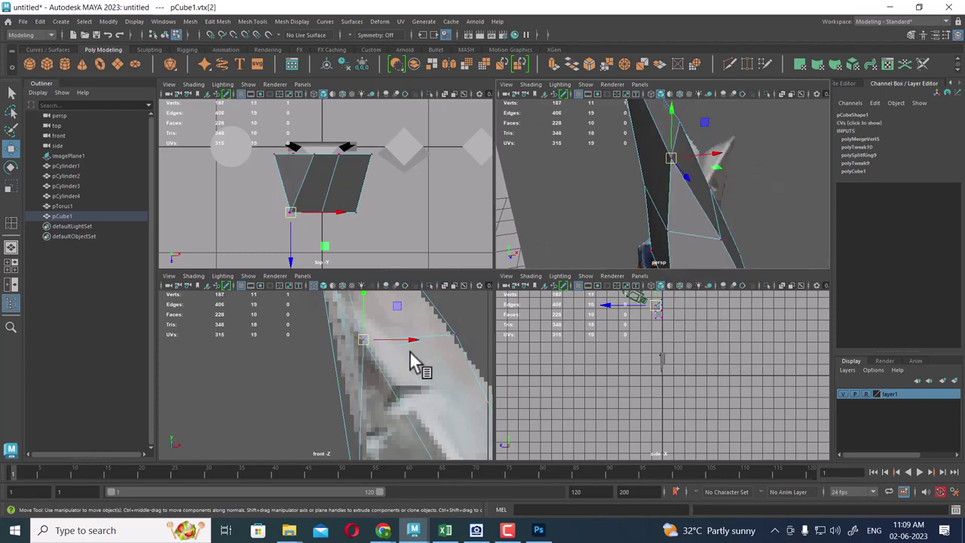
drag(411, 351, 354, 333)
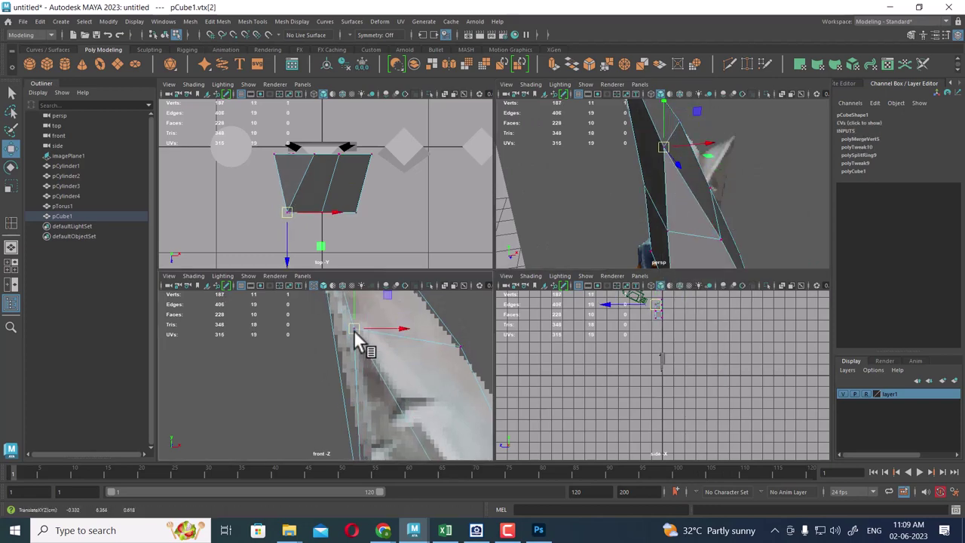
scroll(385, 362, down, 2)
scroll(694, 177, down, 2)
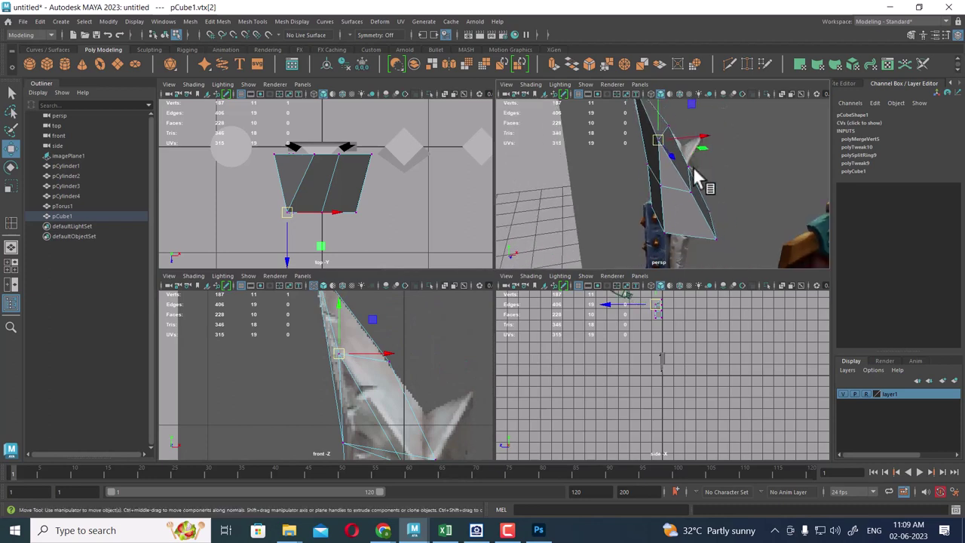
alt+drag(697, 181, 637, 230)
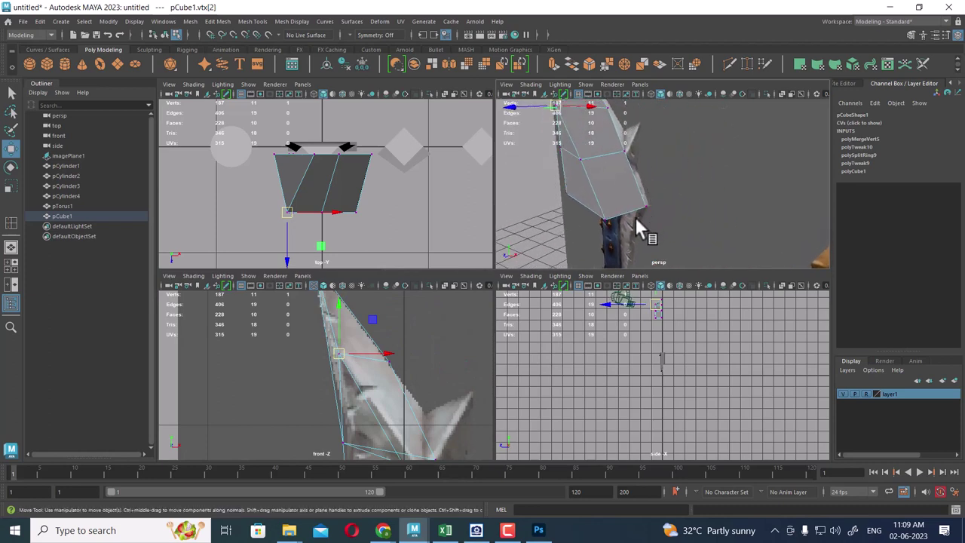
mouse_move(377, 392)
alt+middle_down()
mouse_move(393, 377)
mouse_move(404, 388)
alt+middle_up()
Hide the interface panels, maximize the front view, and nudge vertices vtx[8:9] right
key(ctrl+space)
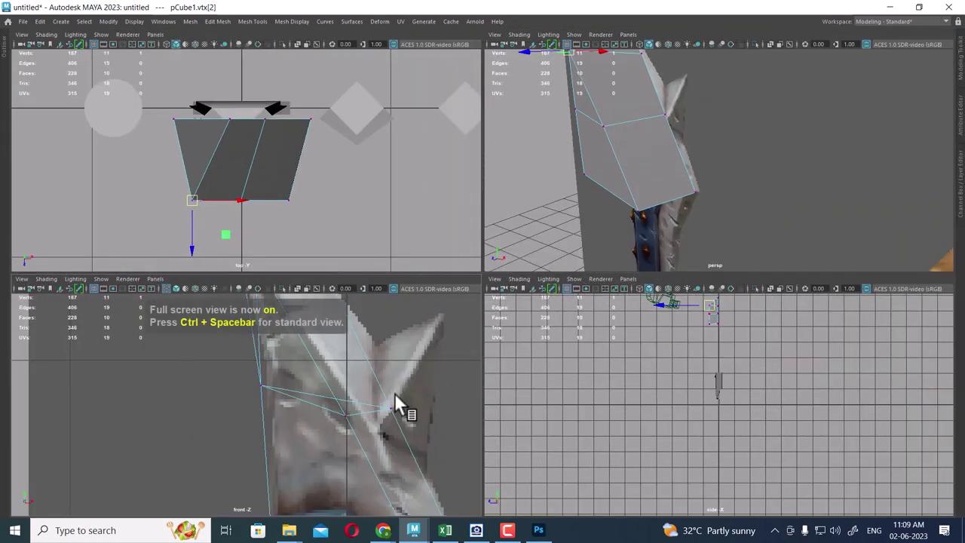
key(space)
scroll(791, 388, up, 3)
scroll(791, 378, up, 2)
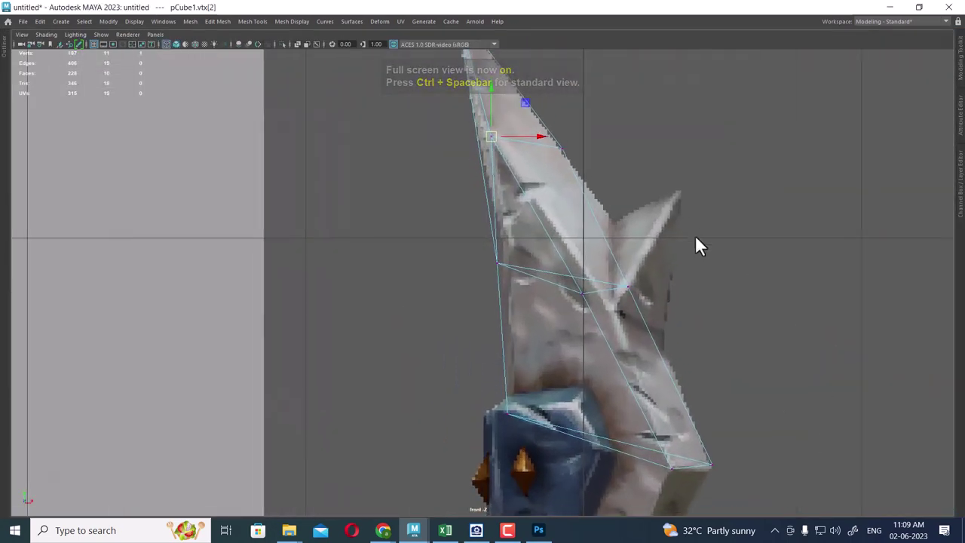
scroll(696, 236, up, 2)
drag(509, 265, 511, 262)
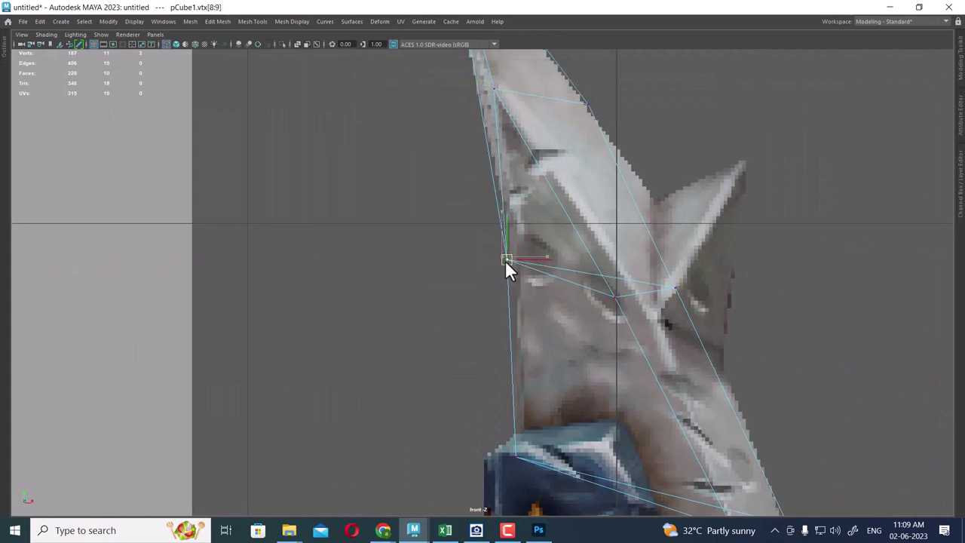
Move vertices vtx[7] and vtx[10] right onto the reference blade's side spike
alt+middle_drag(700, 280, 617, 339)
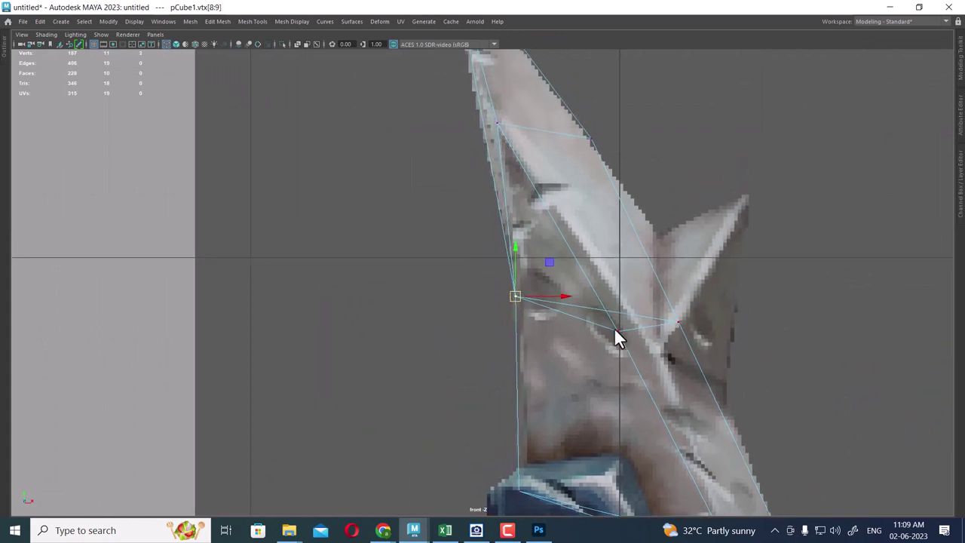
drag(616, 335, 635, 330)
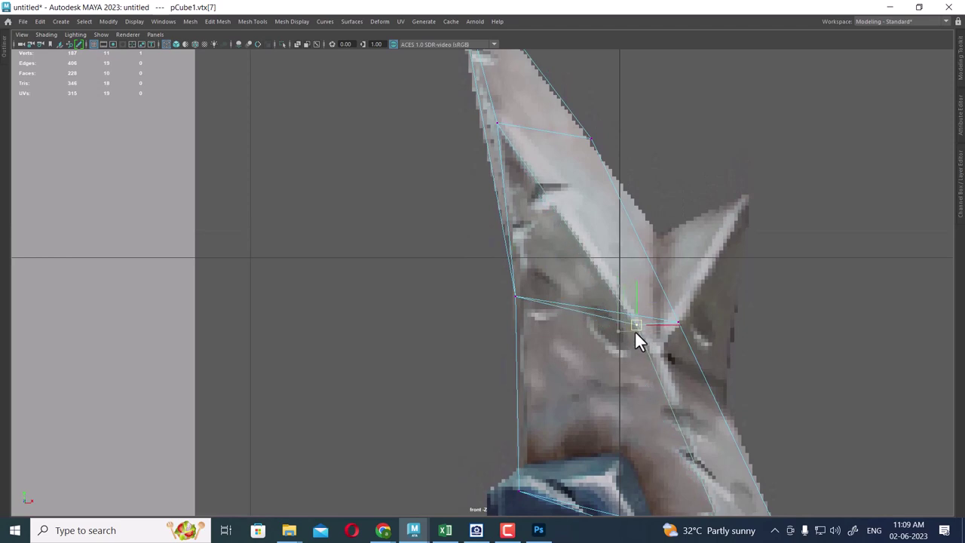
alt+middle_drag(718, 357, 656, 249)
click(619, 225)
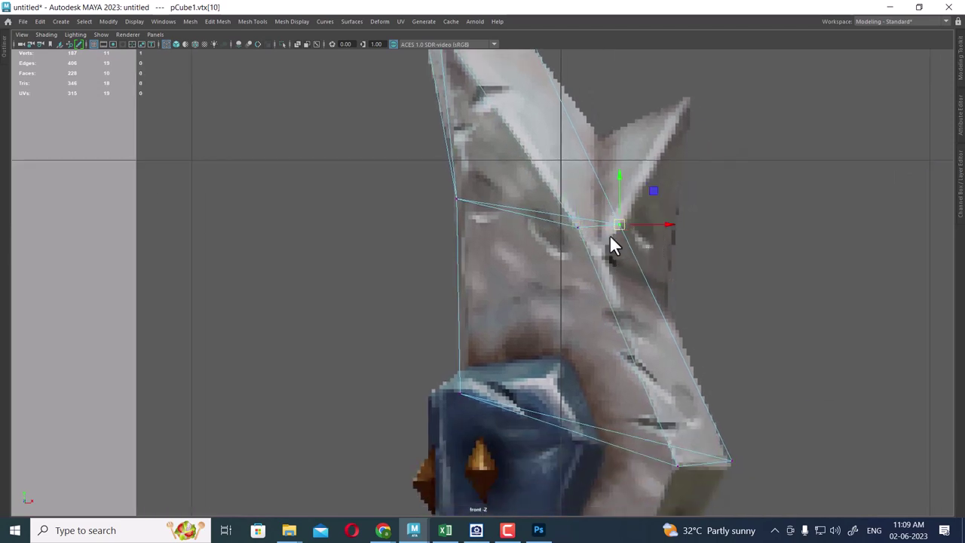
mouse_move(620, 224)
mouse_down()
mouse_move(641, 220)
mouse_move(632, 209)
mouse_up()
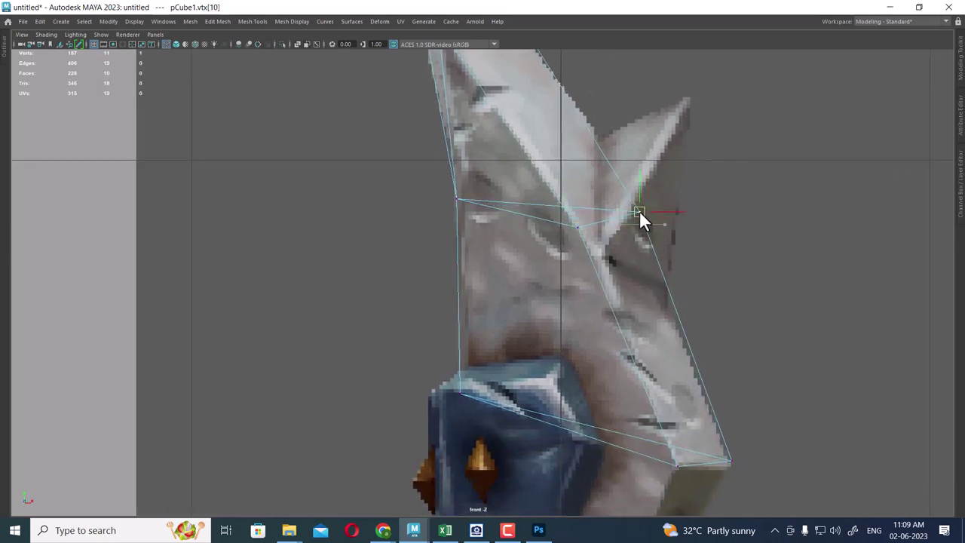
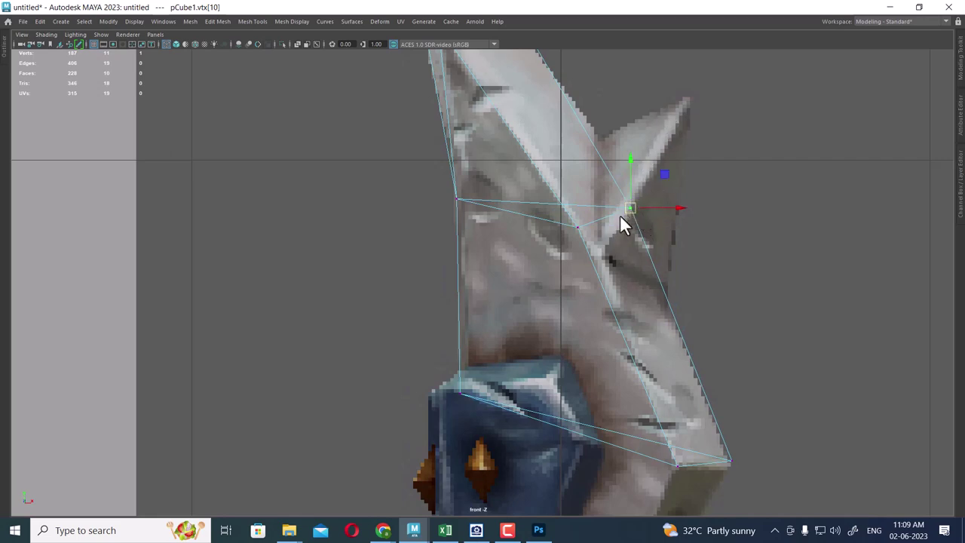
Inspect the blade's spike vertex in the maximized front view, then return to four views
scroll(626, 317, down, 5)
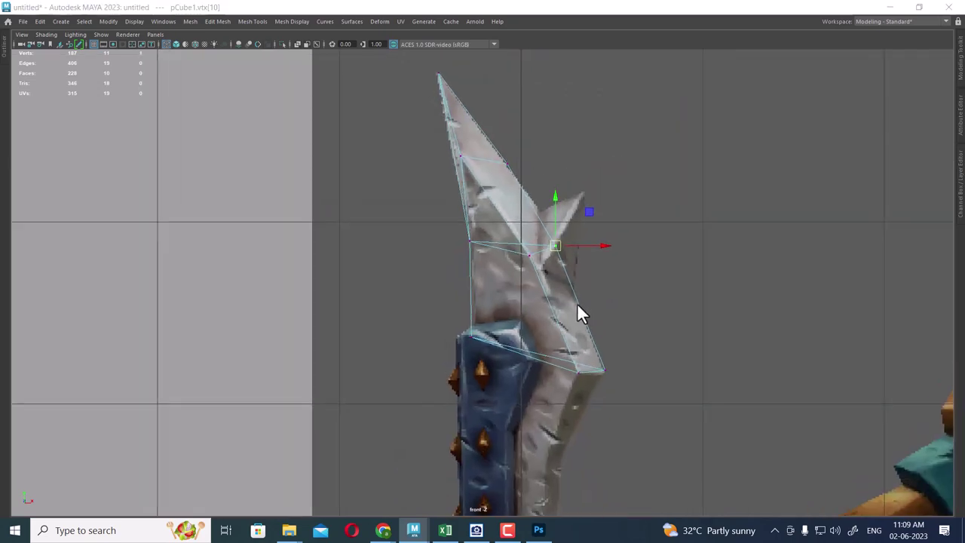
key(space)
mouse_move(734, 154)
alt+mouse_down()
mouse_move(788, 186)
mouse_move(791, 162)
mouse_move(776, 155)
mouse_move(705, 196)
alt+mouse_up()
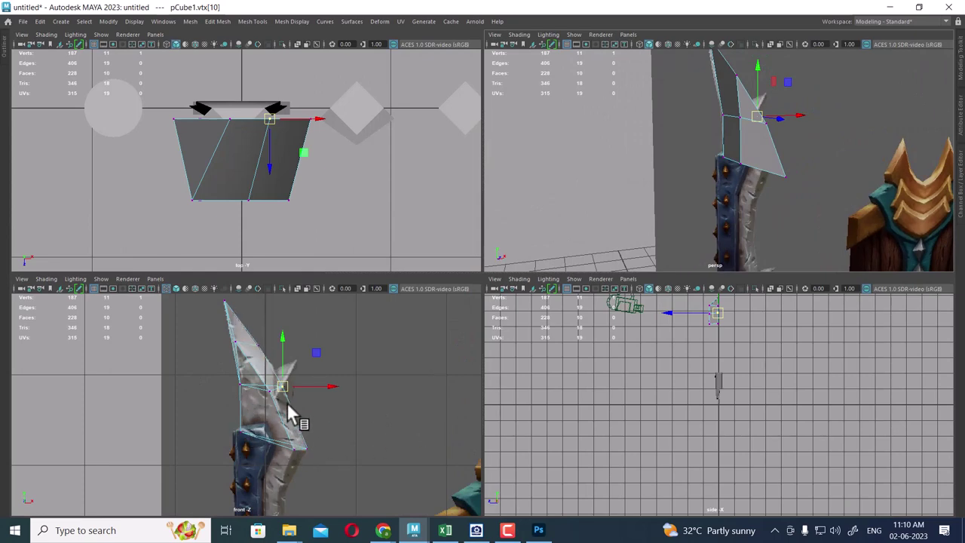
scroll(293, 413, up, 3)
scroll(377, 511, up, 3)
key(space)
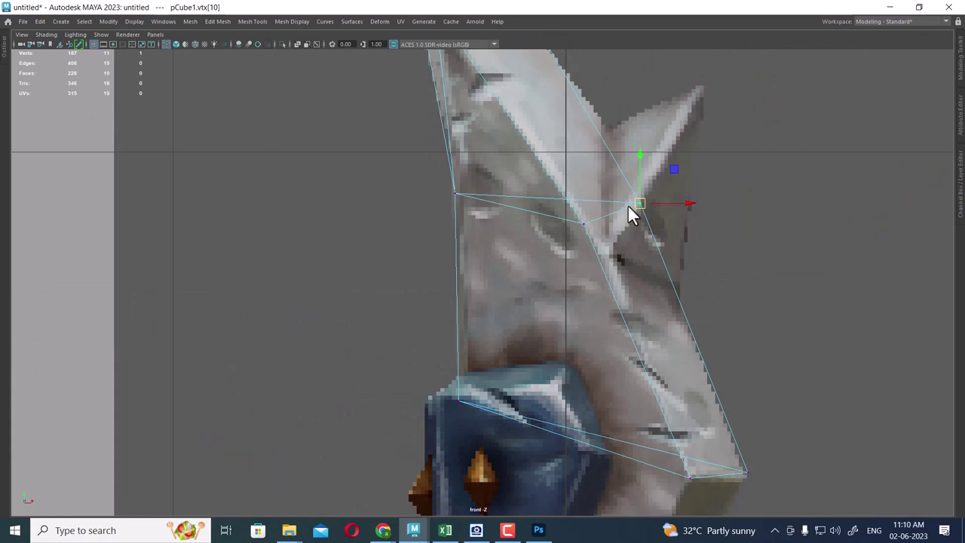
shift+right_drag(628, 206, 667, 204)
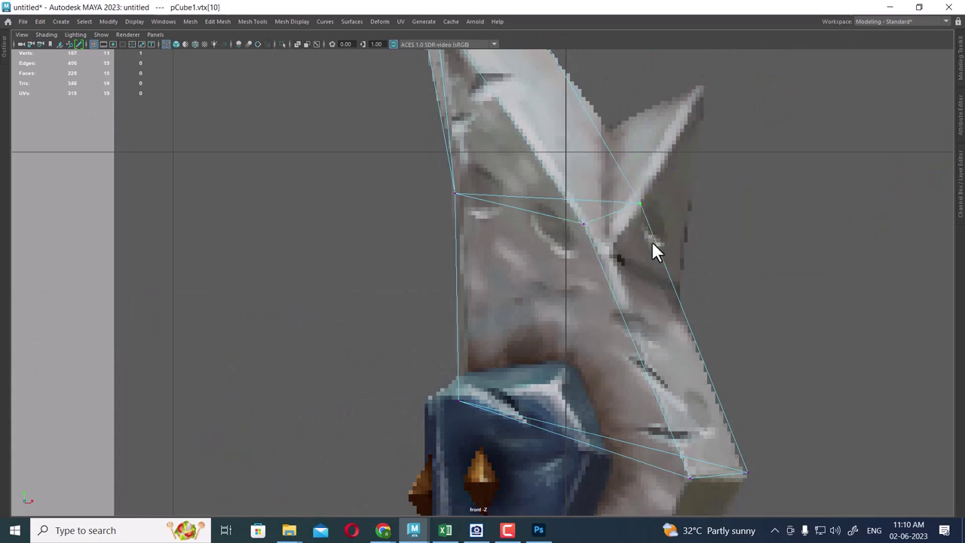
key(space)
mouse_move(741, 147)
alt+mouse_down()
mouse_move(728, 130)
mouse_move(689, 128)
alt+mouse_up()
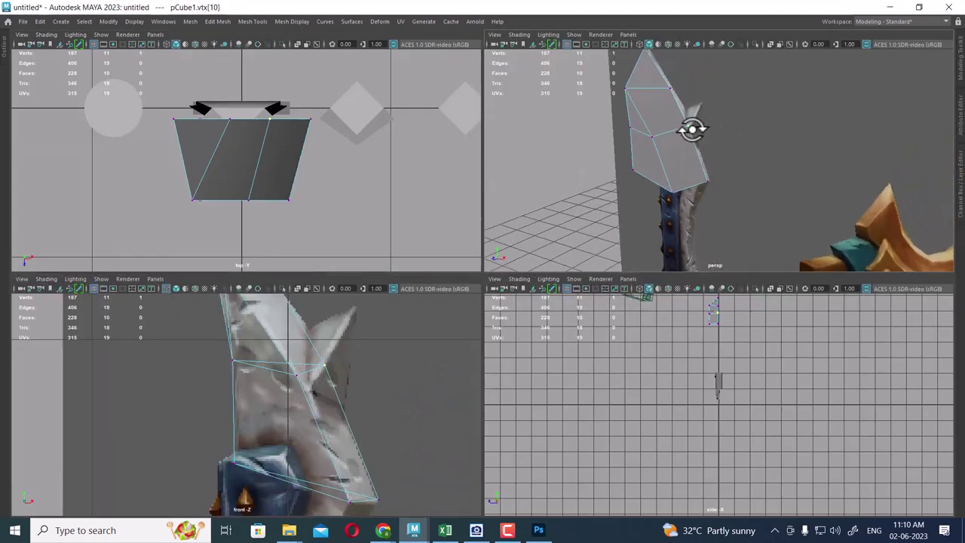
Try a Chamfer Vertex on the spike vertex, then undo it
shift+right_click(682, 130)
click(721, 129)
alt+right_drag(718, 138, 603, 167)
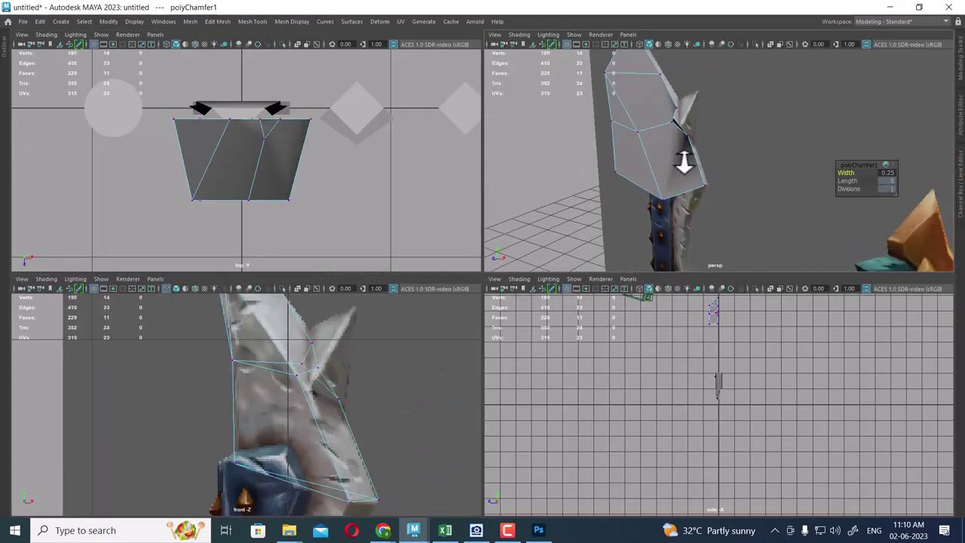
key(ctrl+z)
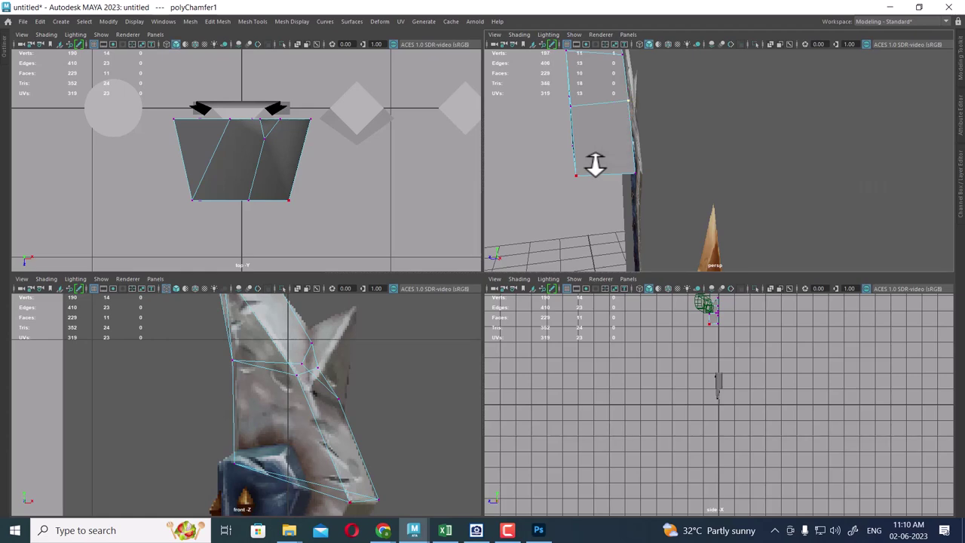
key(ctrl+z)
key(ctrl+z)
key(ctrl+z)
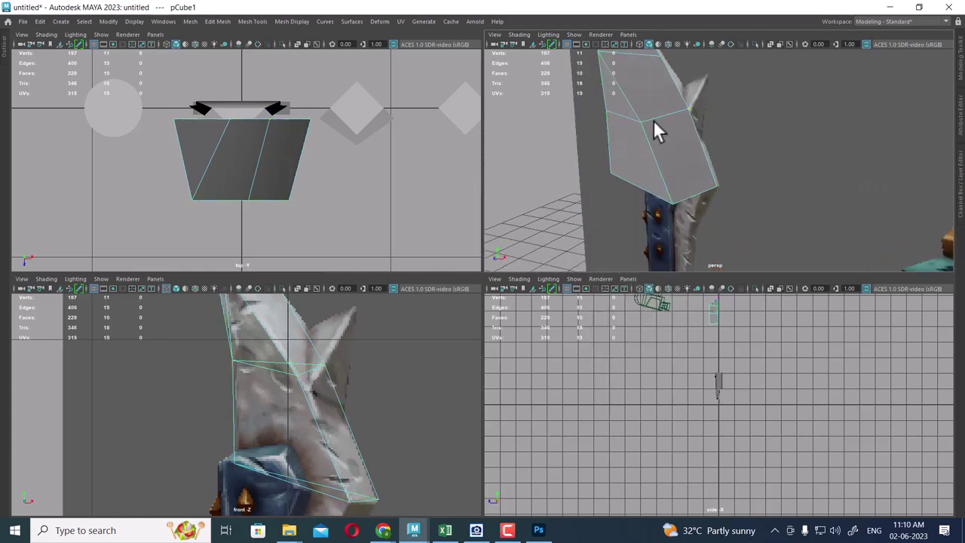
Isolate the blade mesh and delete its lower front face
key(alt+h)
alt+middle_drag(636, 155, 797, 157)
alt+drag(797, 157, 794, 185)
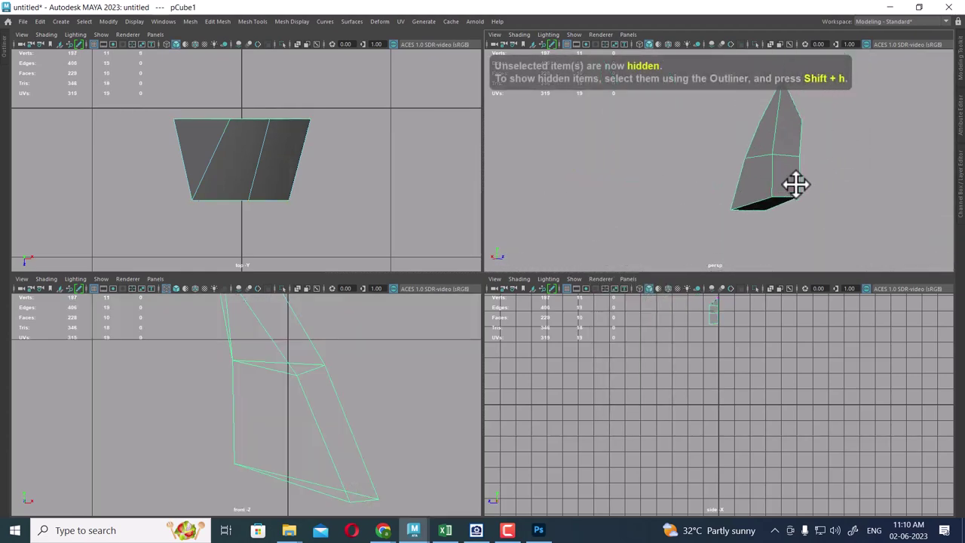
right_click(782, 113)
click(777, 141)
click(756, 174)
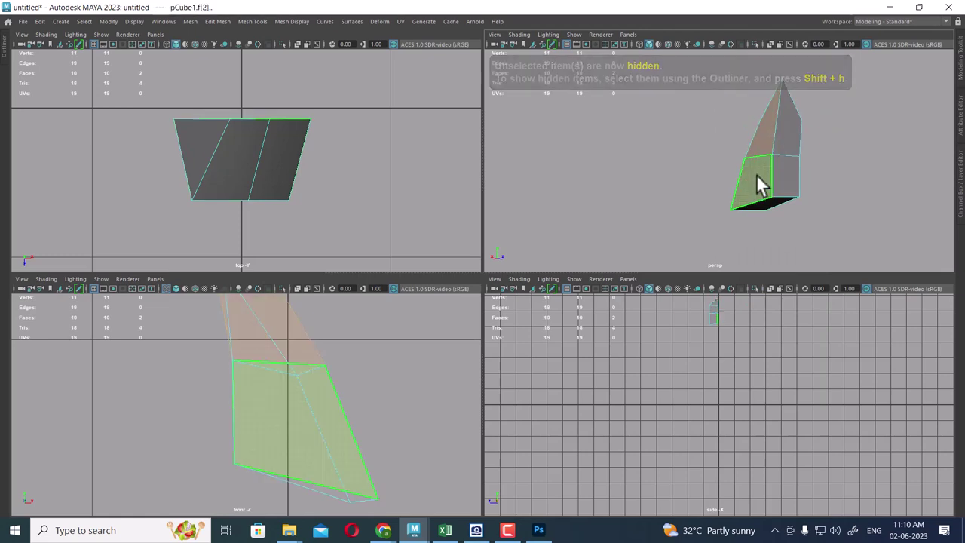
key(Delete)
click(827, 98)
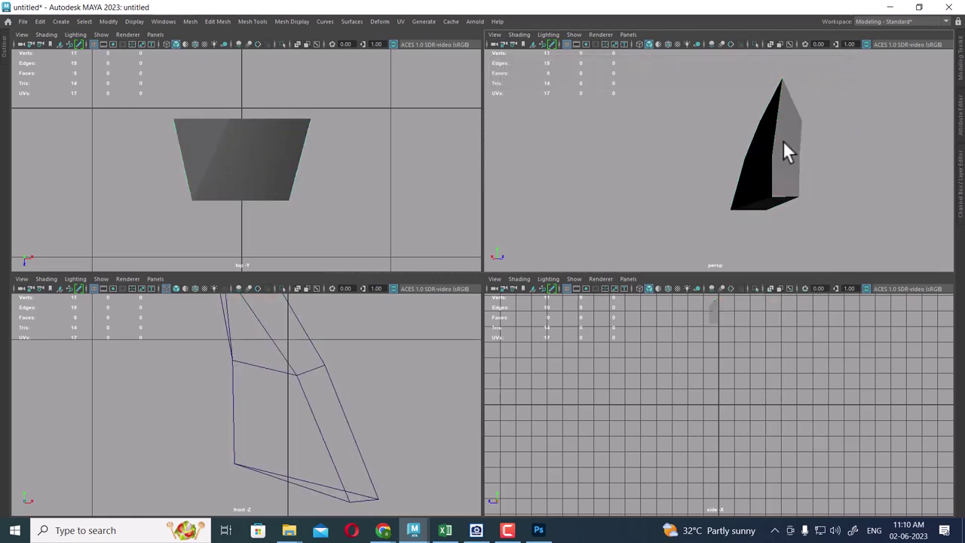
click(782, 140)
Unhide the reference and chamfer the spike vertex at width 0.37
mouse_move(815, 154)
alt+mouse_down()
mouse_move(644, 141)
mouse_move(759, 164)
alt+mouse_up()
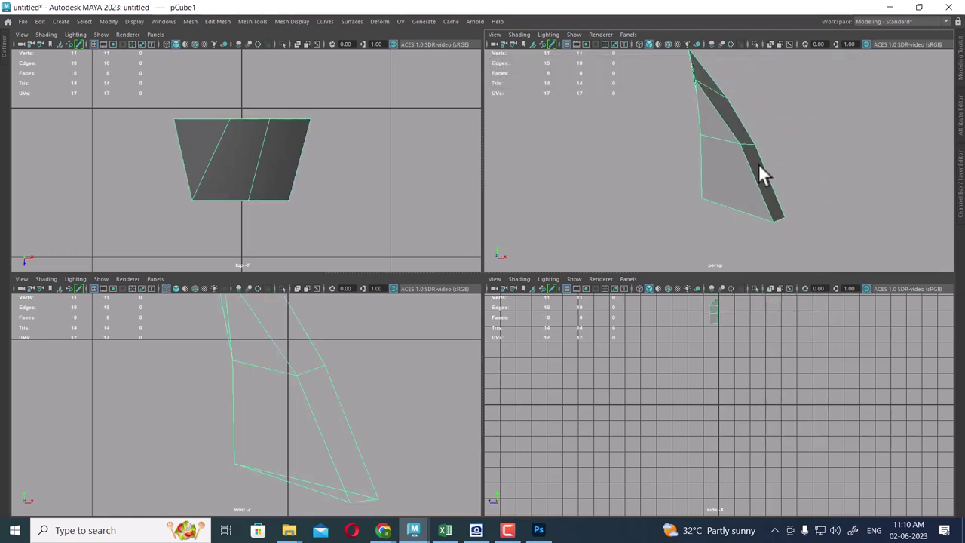
alt+right_drag(393, 392, 402, 388)
key(ctrl+shift+h)
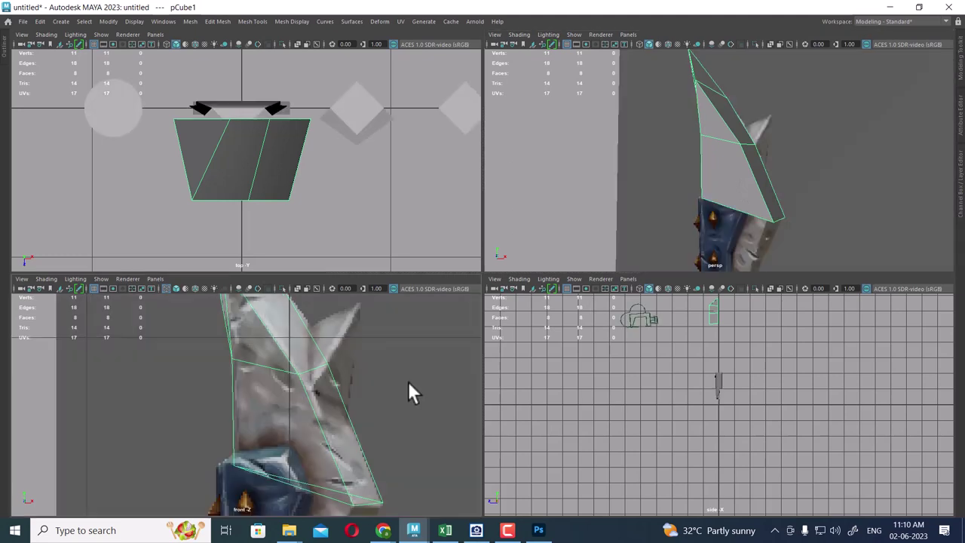
alt+drag(708, 172, 749, 142)
mouse_move(747, 145)
right_down()
mouse_move(711, 143)
mouse_move(764, 161)
right_up()
click(743, 139)
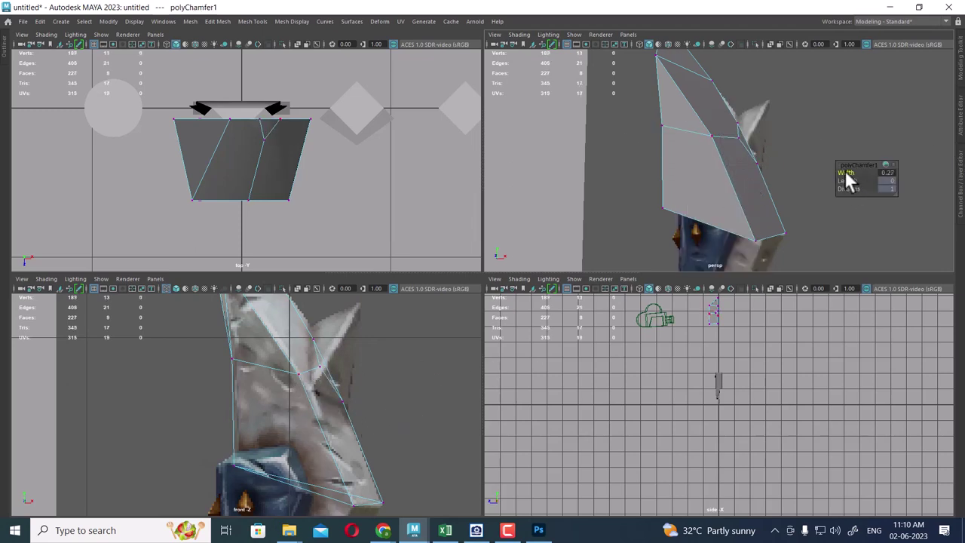
drag(845, 172, 851, 172)
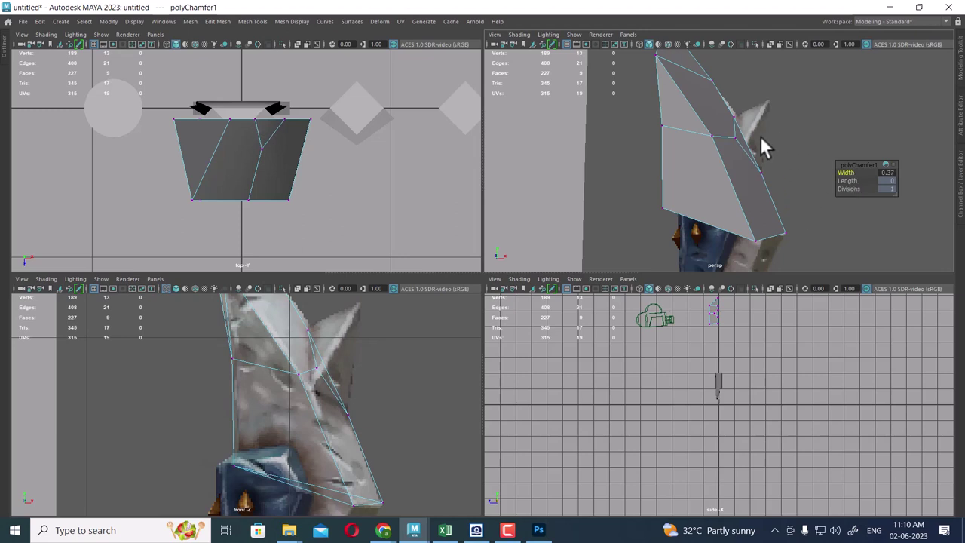
alt+drag(762, 145, 718, 137)
right_drag(720, 162, 725, 168)
Extrude the small spike face and pull it outward from the blade
click(679, 204)
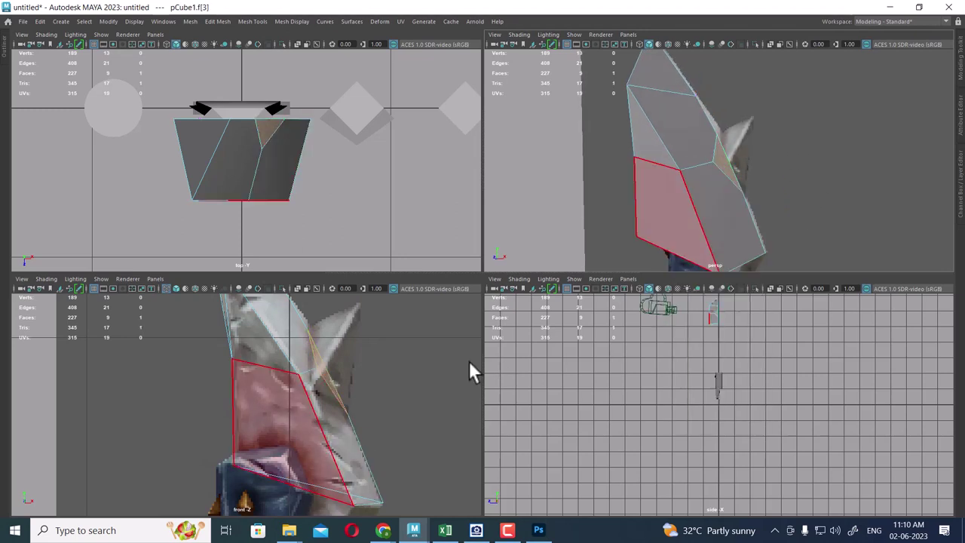
shift+right_click(387, 329)
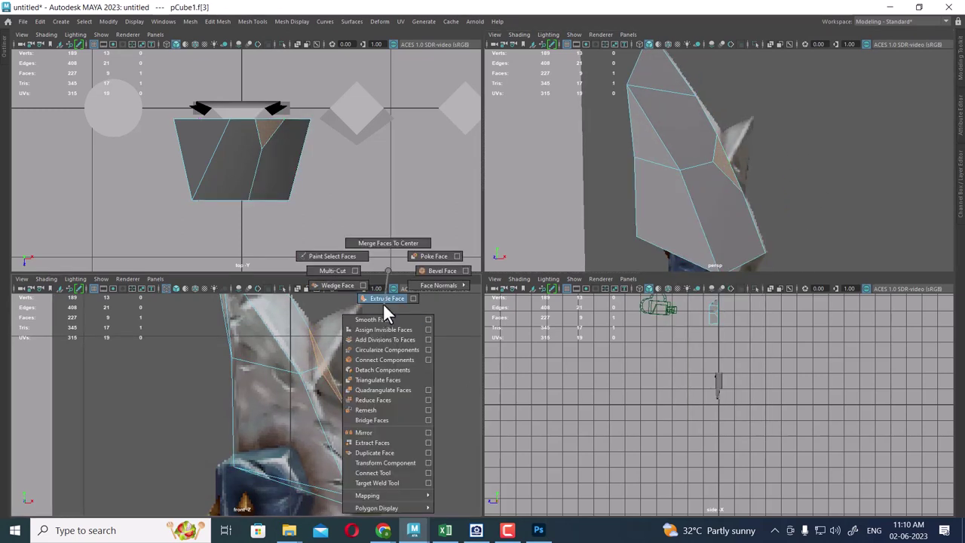
click(383, 300)
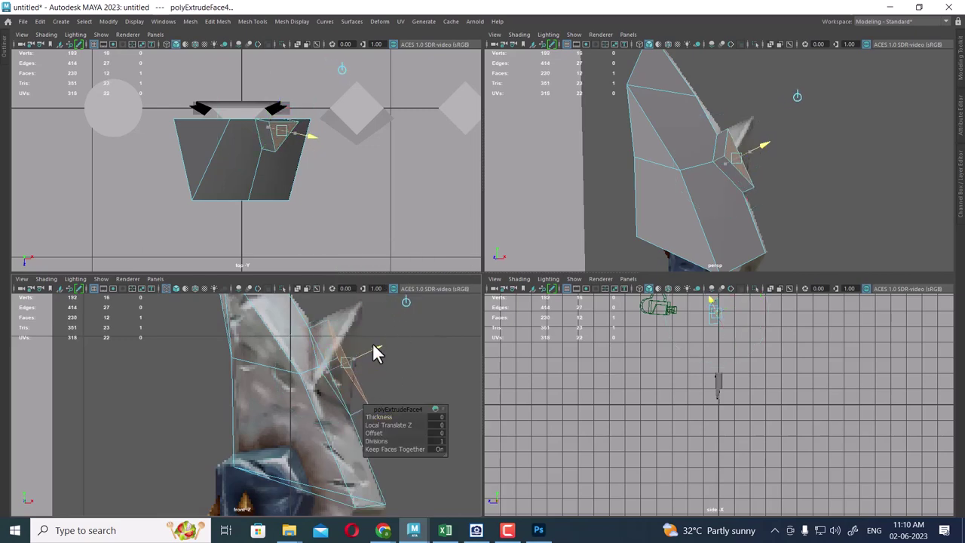
drag(374, 346, 382, 343)
alt+middle_drag(343, 366, 286, 390)
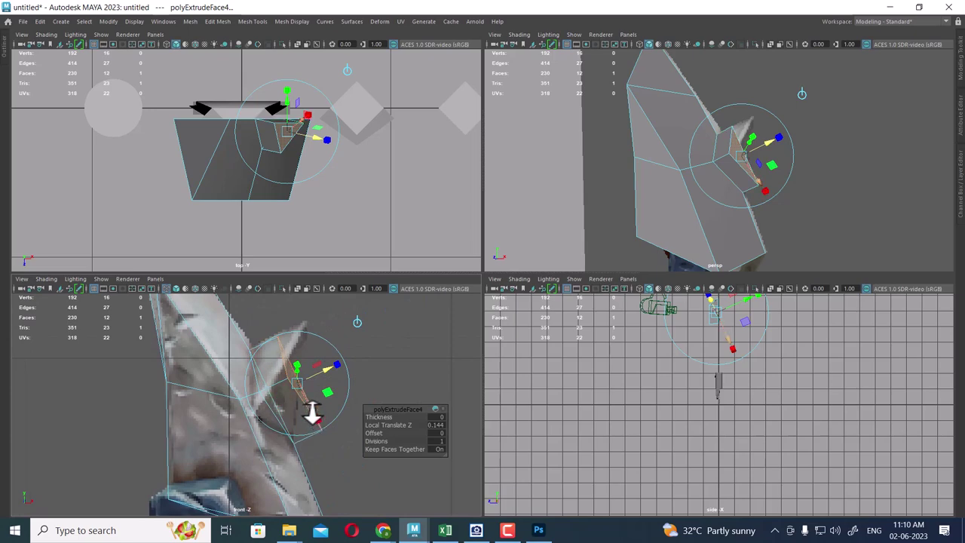
drag(312, 405, 327, 388)
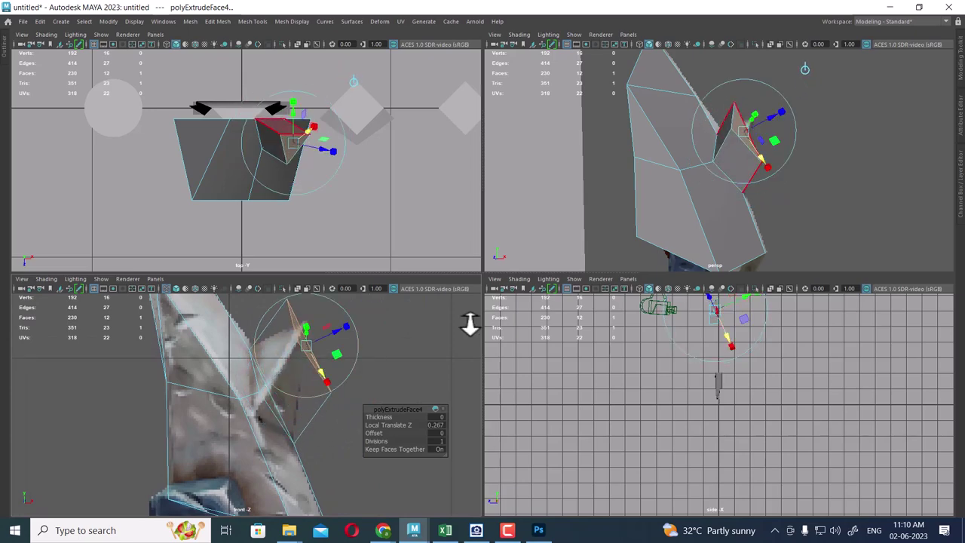
Merge the extruded face to center, then move the spike tip and base vertices
alt+drag(789, 156, 766, 178)
shift+right_click(764, 126)
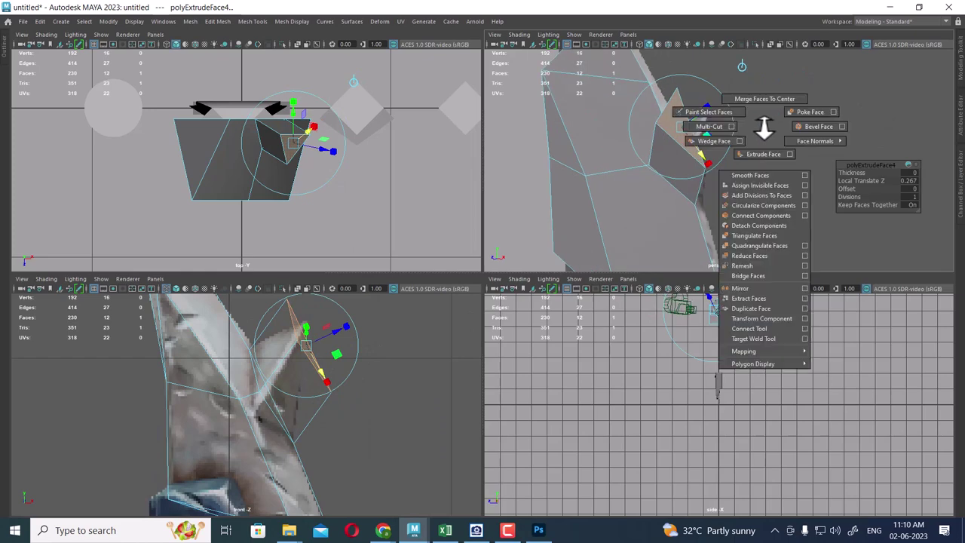
click(764, 85)
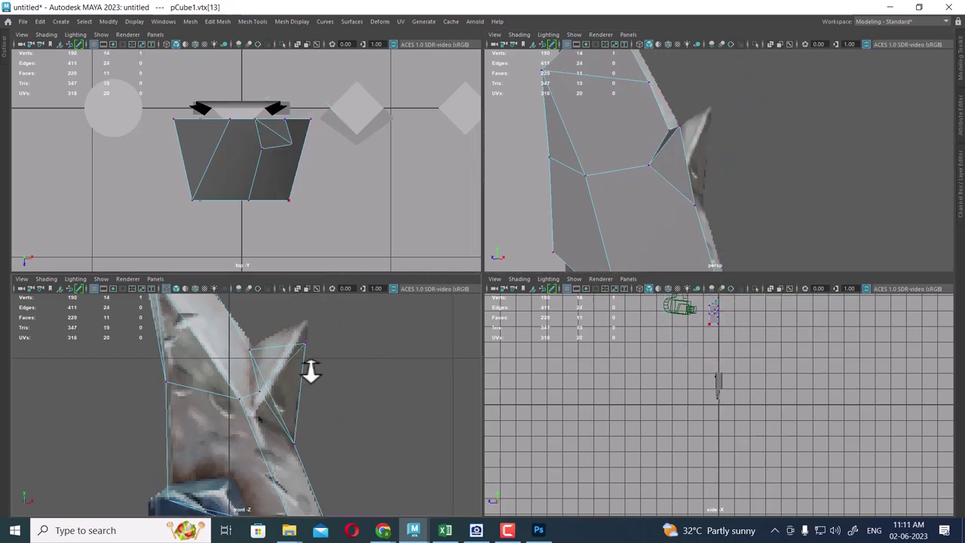
mouse_move(312, 370)
middle_down()
mouse_move(333, 364)
mouse_move(323, 388)
mouse_move(323, 362)
middle_up()
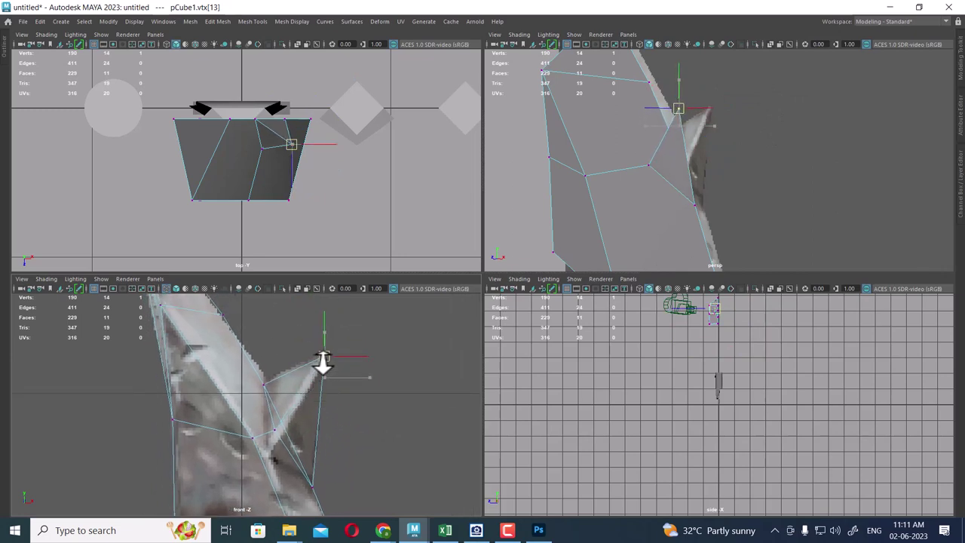
alt+drag(716, 170, 764, 168)
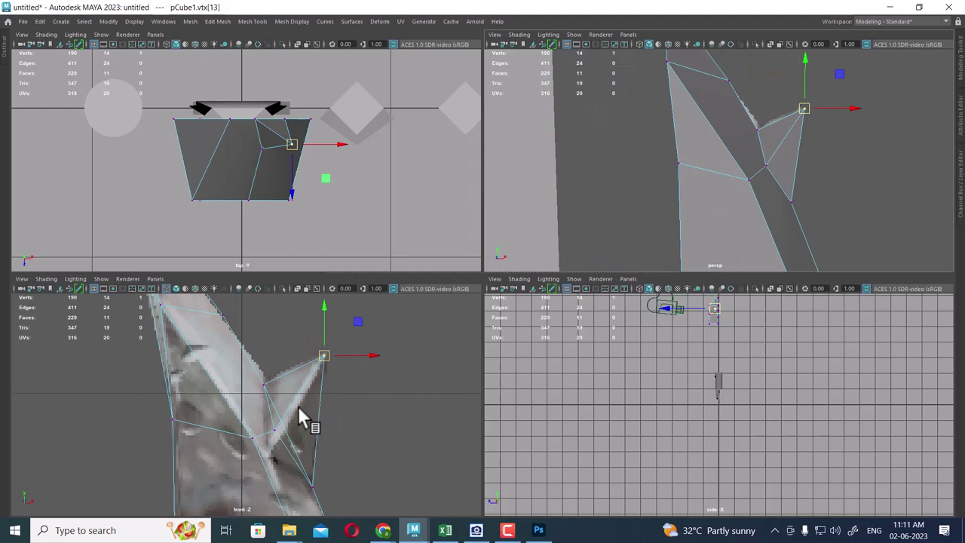
scroll(305, 445, up, 2)
scroll(309, 437, up, 3)
click(300, 370)
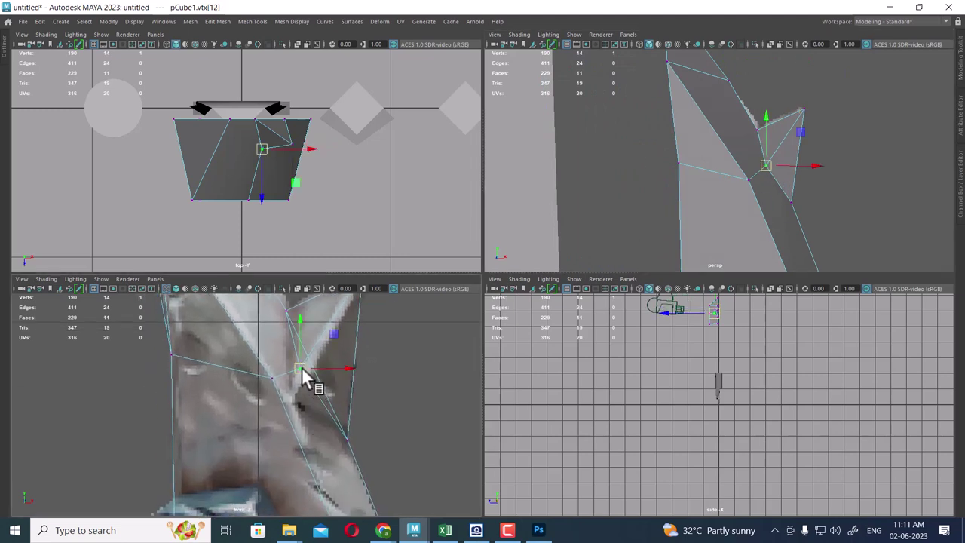
drag(301, 367, 299, 398)
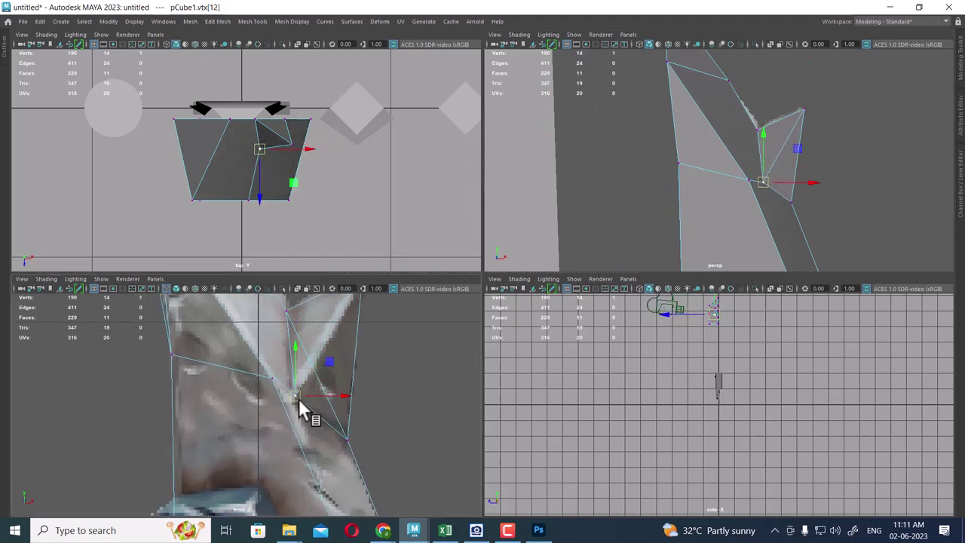
Move the spike tip vertex along Z and select the top-edge vertices
mouse_move(805, 184)
alt+mouse_down()
mouse_move(651, 191)
mouse_move(752, 205)
alt+mouse_up()
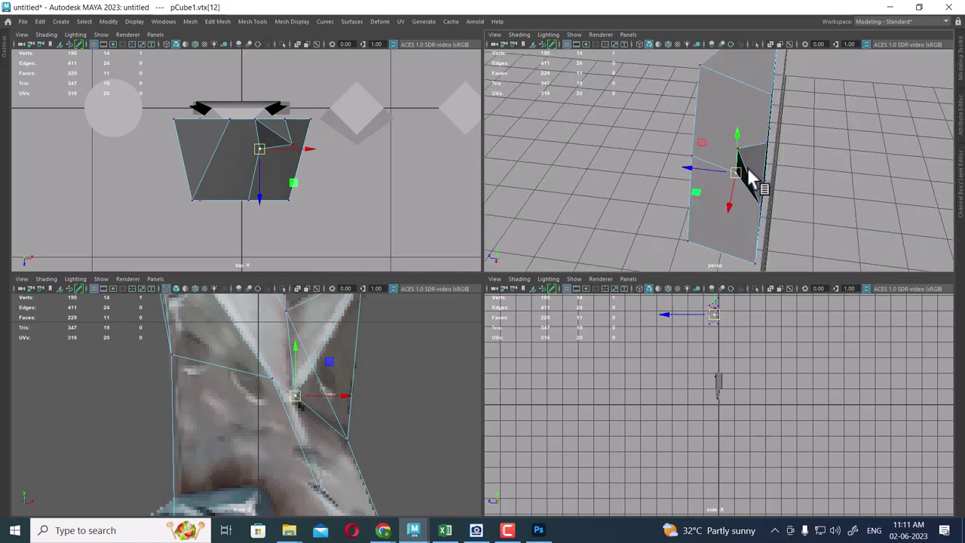
click(749, 183)
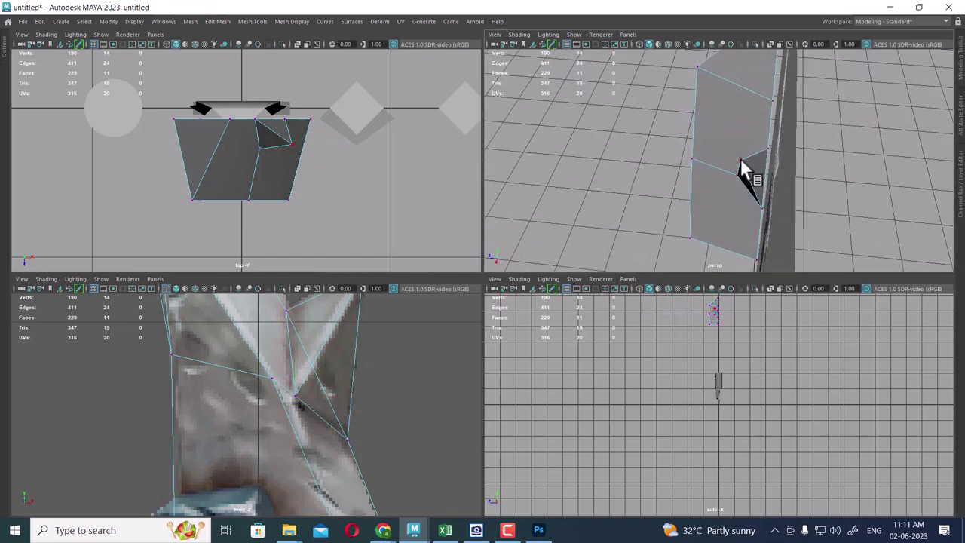
click(740, 161)
scroll(343, 239, up, 2)
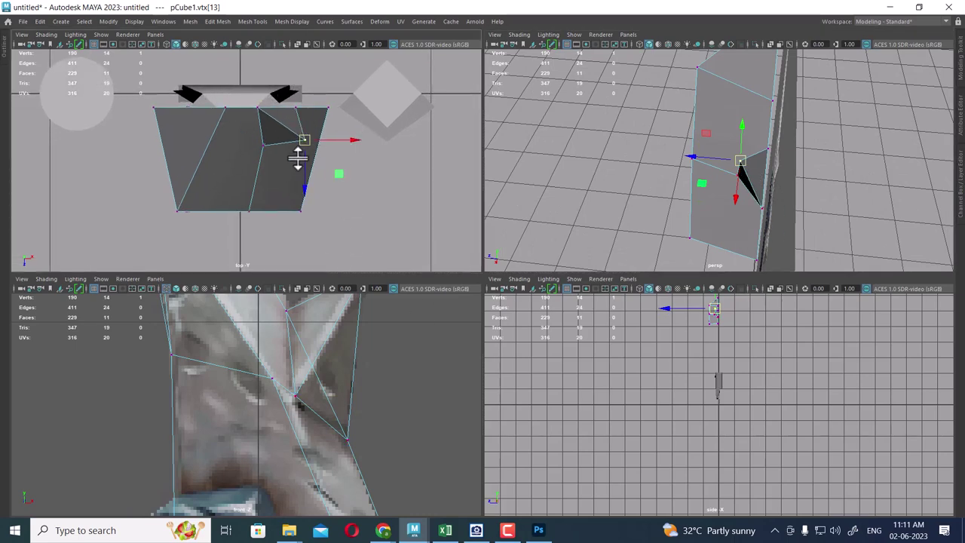
drag(308, 187, 309, 158)
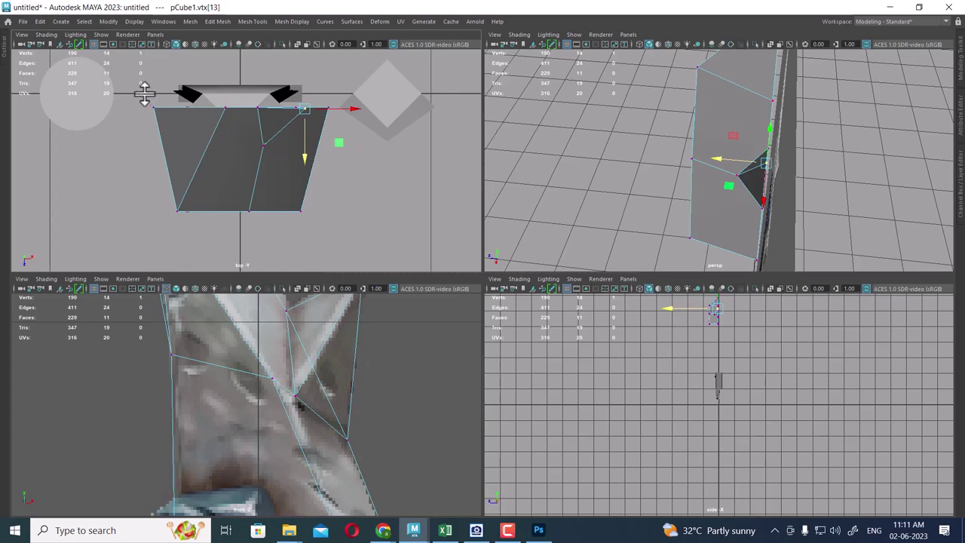
drag(144, 92, 346, 113)
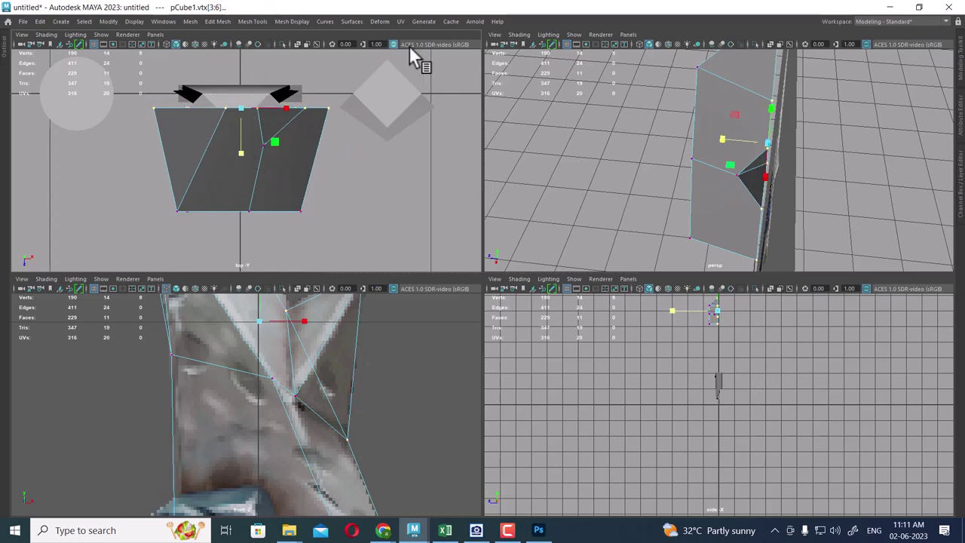
scroll(791, 113, up, 3)
scroll(791, 96, down, 3)
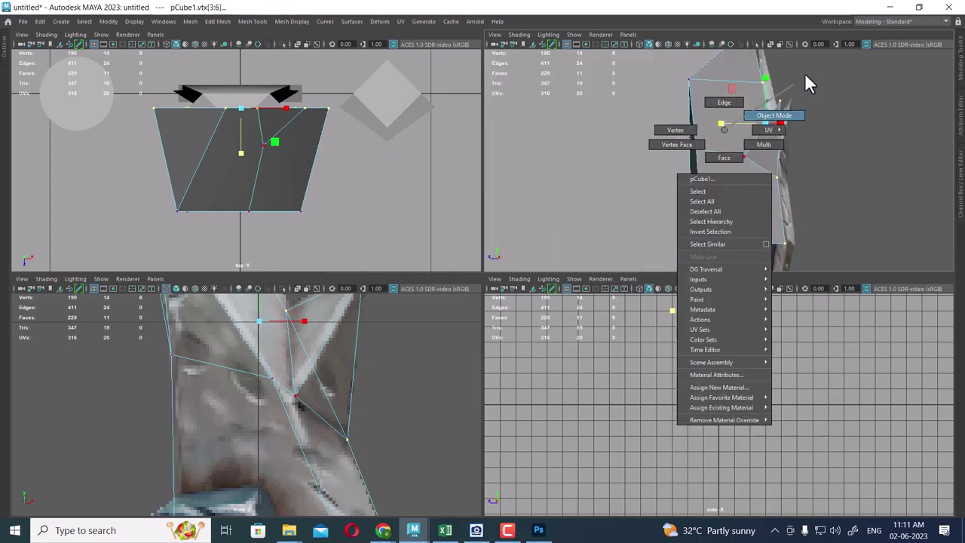
Isolate the blade mesh and pick the small triangular face near the spike
right_drag(726, 144, 805, 75)
click(697, 172)
key(alt+h)
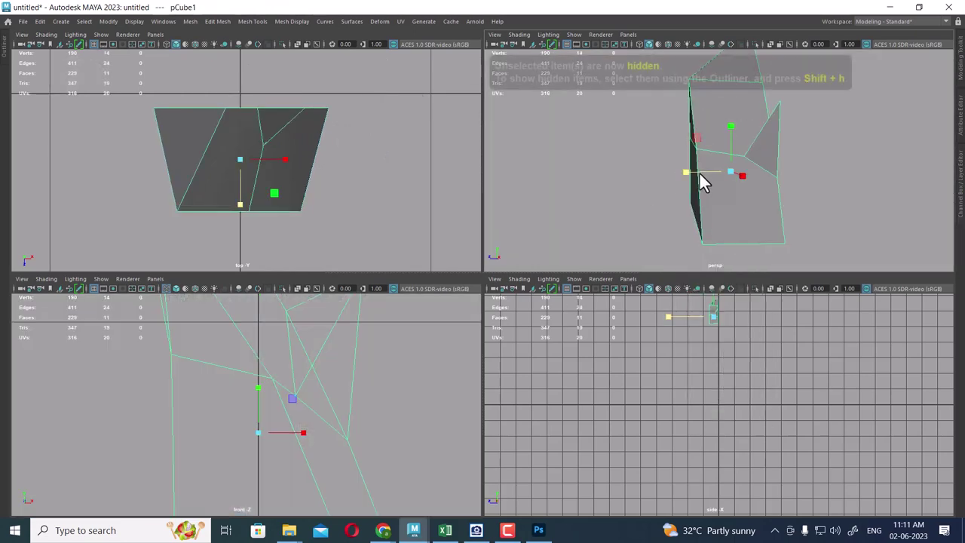
mouse_move(700, 183)
alt+mouse_down()
mouse_move(653, 187)
mouse_move(717, 158)
alt+mouse_up()
right_drag(721, 109, 723, 134)
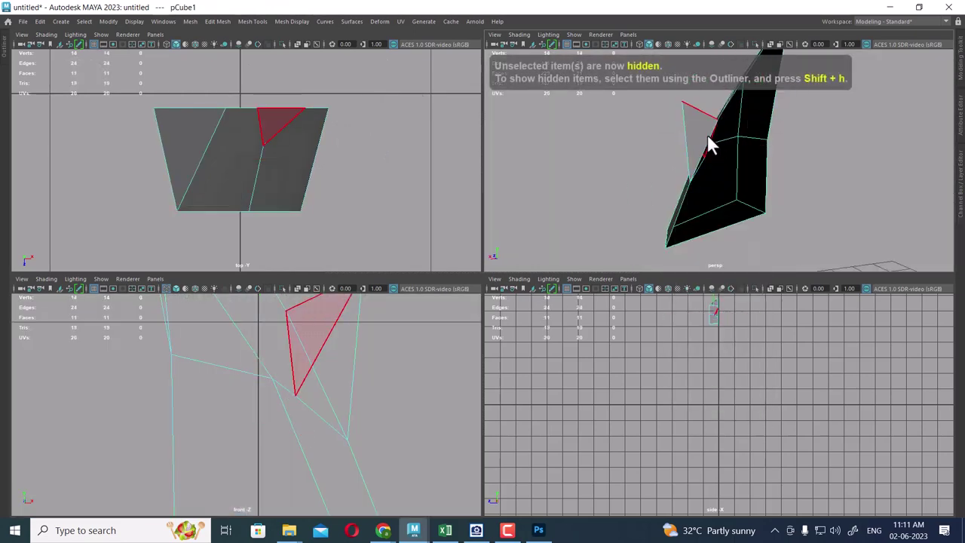
click(701, 141)
mouse_move(696, 177)
alt+mouse_down()
mouse_move(701, 189)
mouse_move(860, 179)
alt+mouse_up()
scroll(324, 414, down, 3)
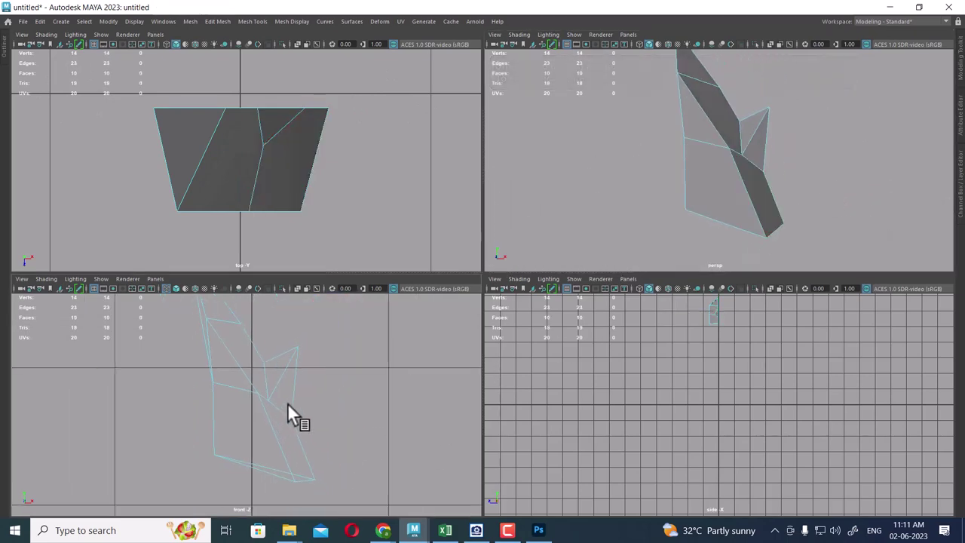
Return to object mode and bring back the hidden reference objects
right_drag(758, 112, 812, 64)
click(720, 166)
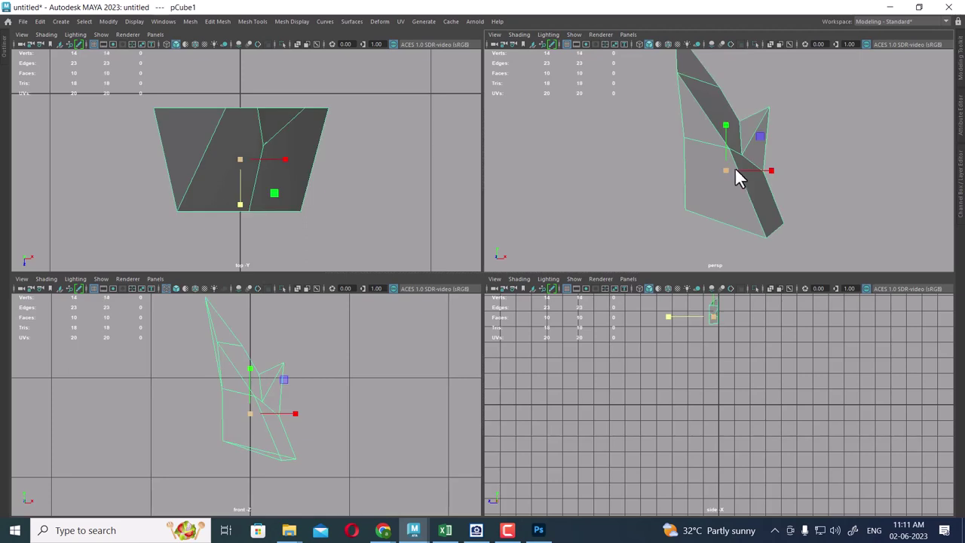
key(ctrl+shift+h)
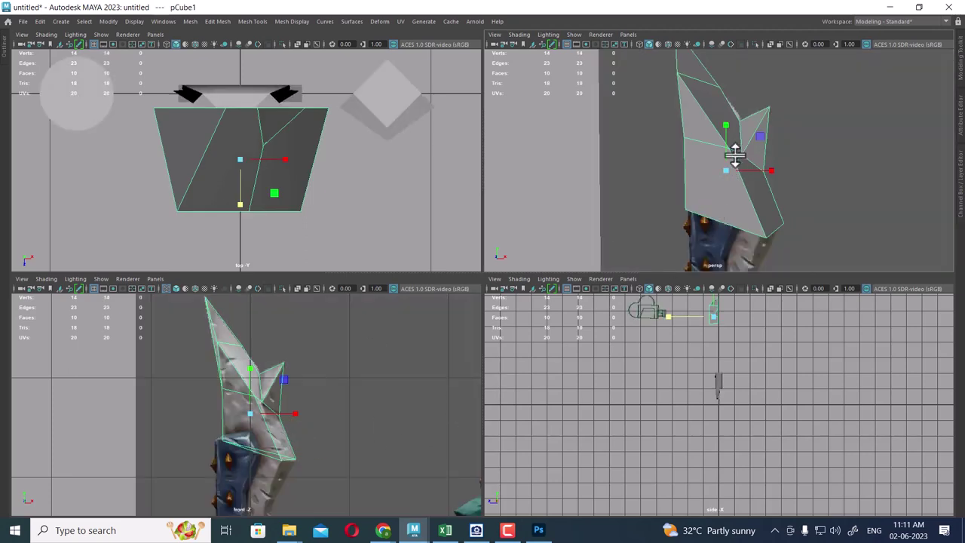
mouse_move(736, 155)
alt+mouse_down()
mouse_move(844, 151)
mouse_move(637, 173)
mouse_move(717, 185)
alt+mouse_up()
right_drag(728, 141, 664, 148)
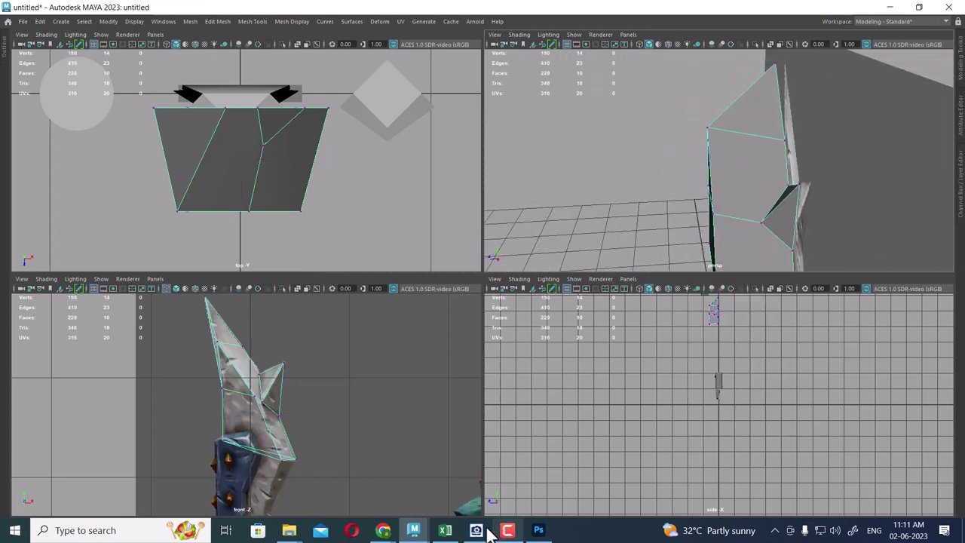
View the finished reference sword from the front in the other window, then return to the blade scene
click(466, 471)
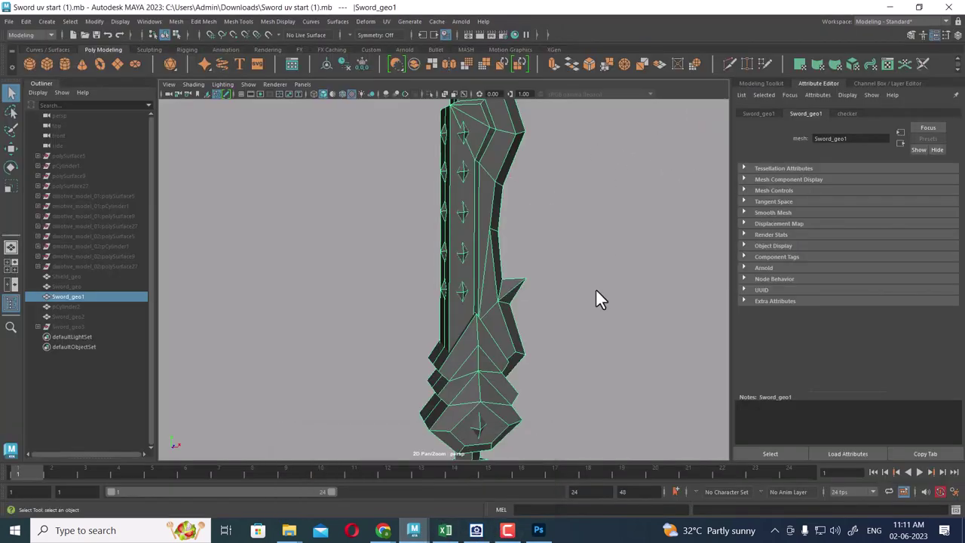
mouse_move(595, 299)
alt+mouse_down()
mouse_move(546, 301)
mouse_move(566, 226)
mouse_move(577, 291)
mouse_move(541, 299)
mouse_move(607, 246)
mouse_move(531, 253)
mouse_move(547, 271)
mouse_move(553, 377)
mouse_move(555, 276)
mouse_move(608, 269)
alt+mouse_up()
key(space)
key(space)
scroll(521, 254, up, 3)
scroll(472, 241, up, 2)
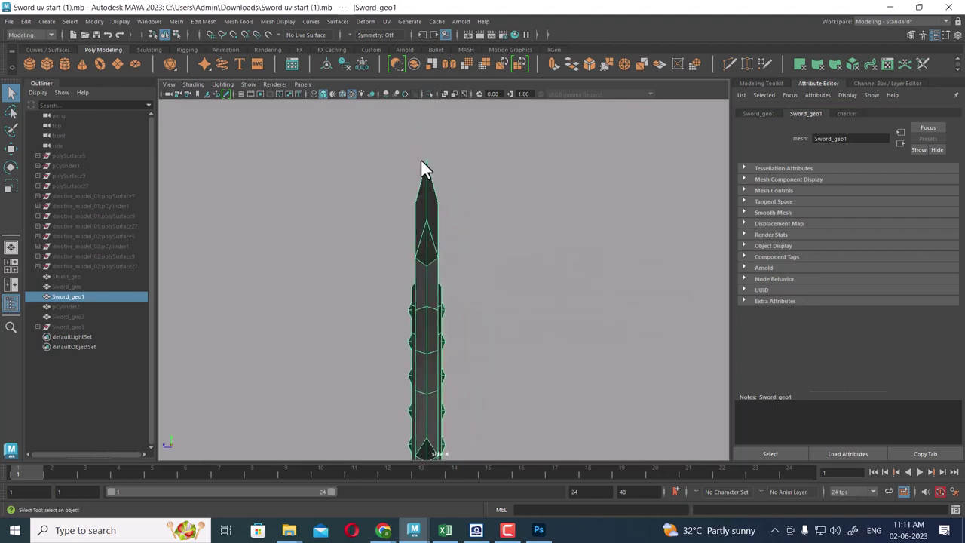
mouse_move(413, 530)
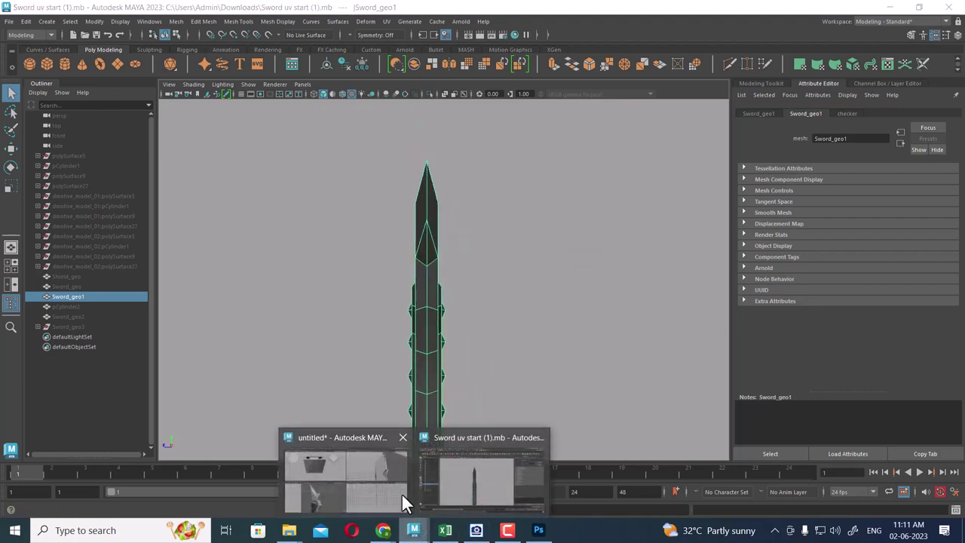
click(361, 481)
scroll(719, 395, up, 3)
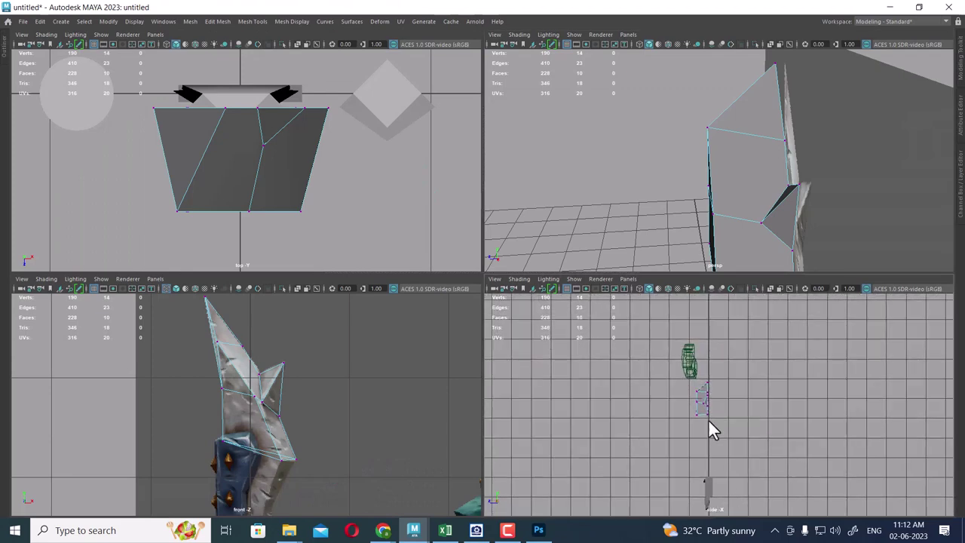
Move the blade's left-edge vertices inward along the side Z axis
scroll(723, 420, up, 3)
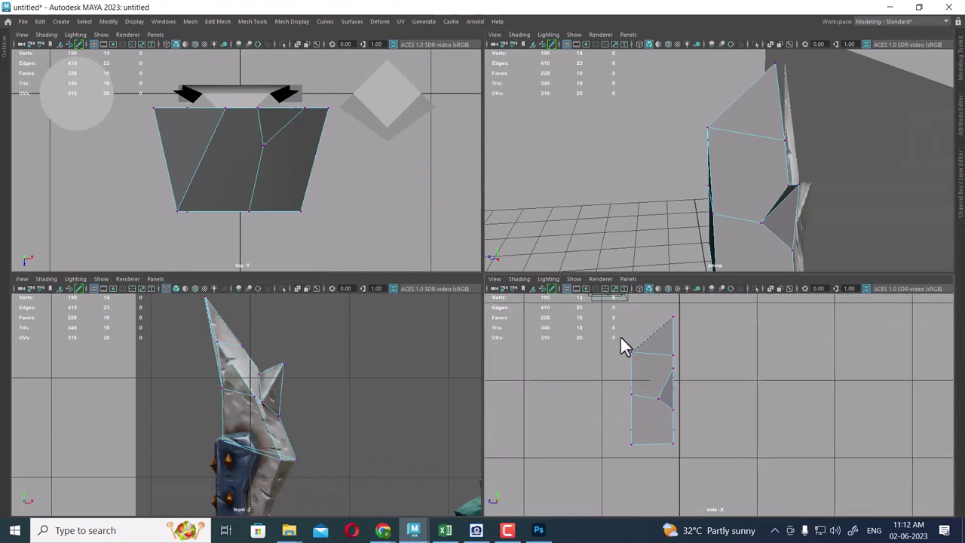
drag(633, 405, 647, 484)
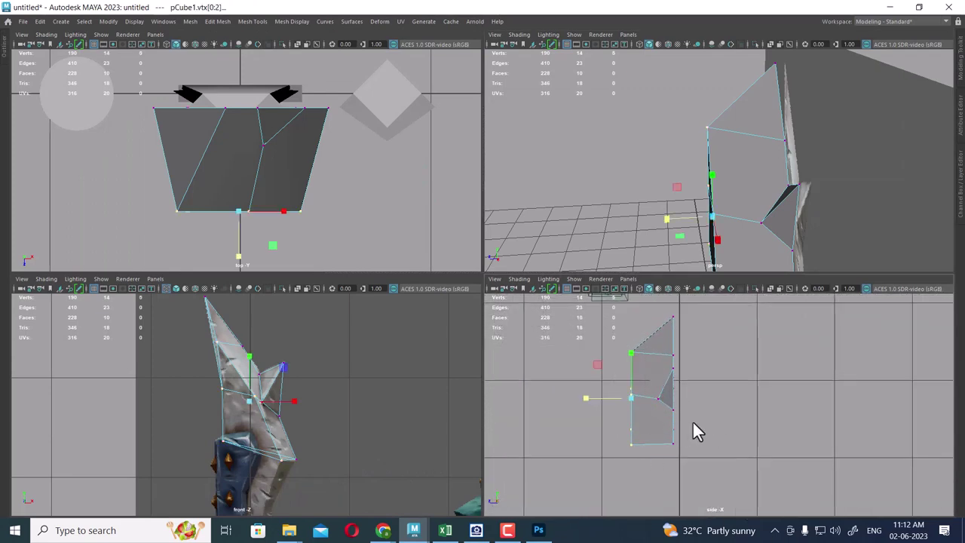
key(w)
drag(585, 399, 601, 404)
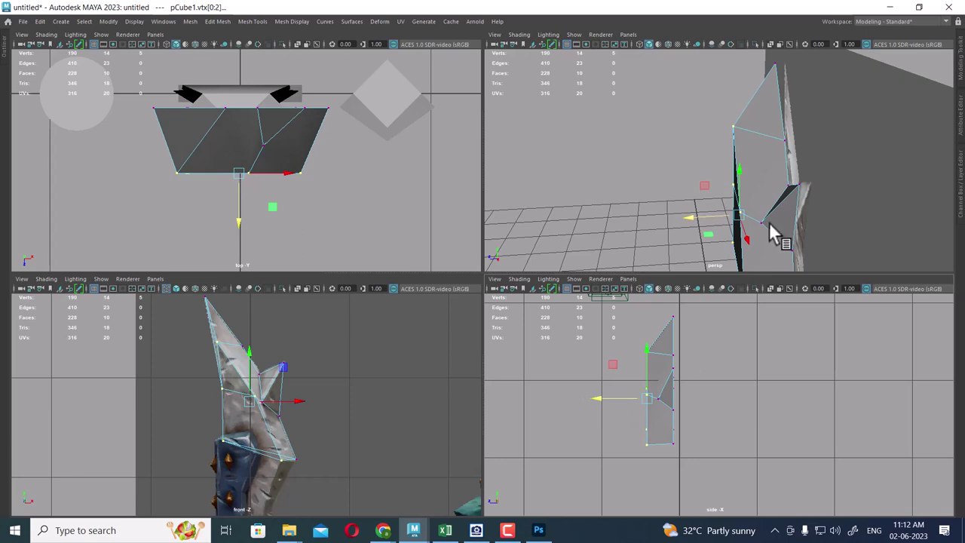
alt+drag(769, 221, 793, 187)
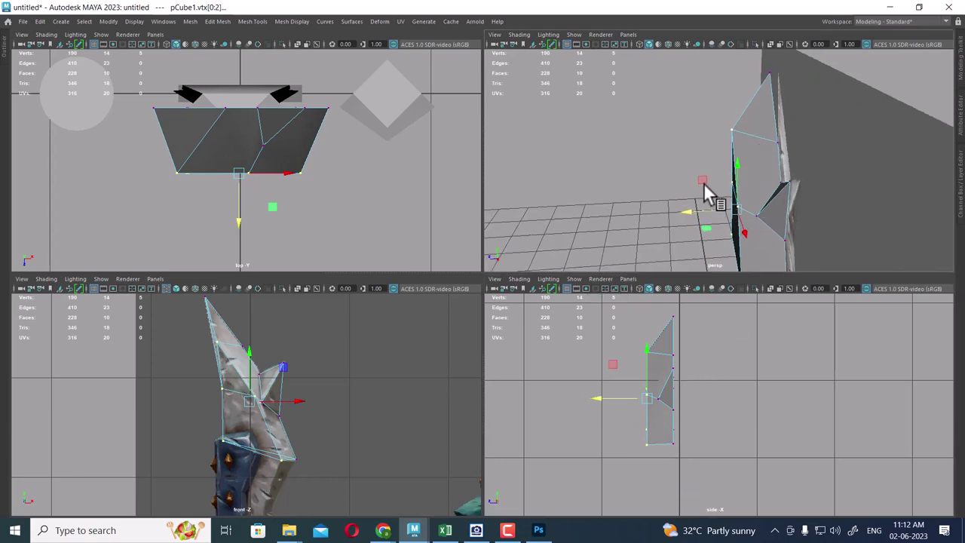
scroll(260, 464, up, 3)
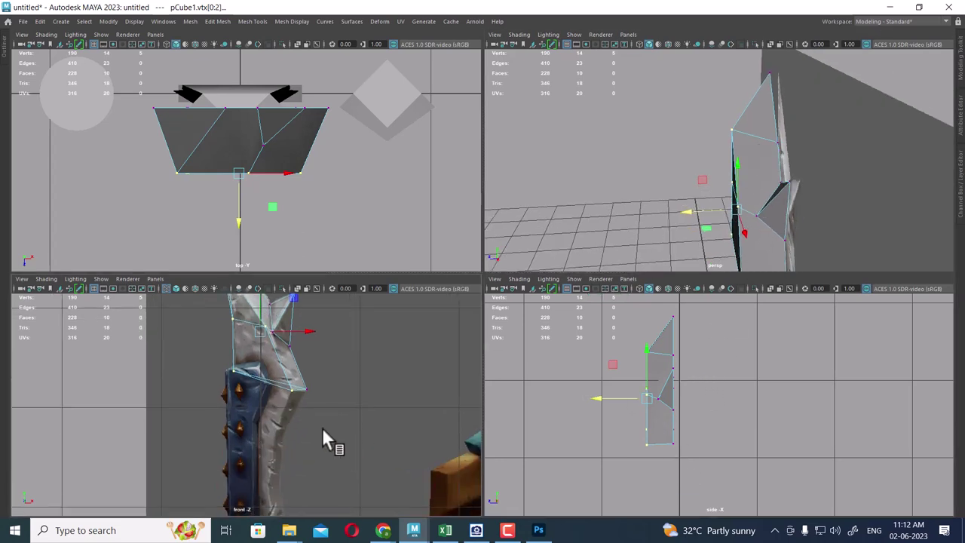
Extrude the blade's bottom face and drag it down along the reference
key(space)
scroll(537, 289, down, 2)
scroll(566, 326, up, 2)
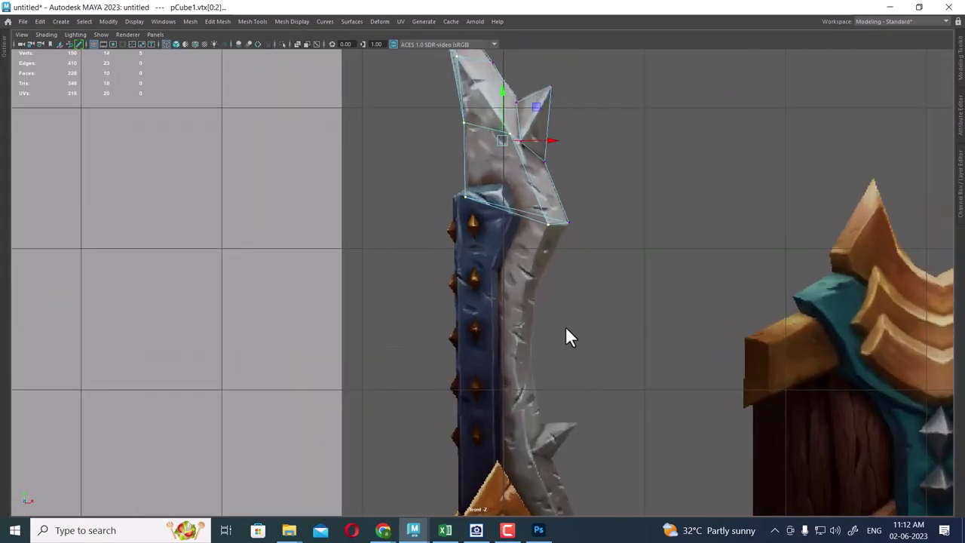
right_click(520, 176)
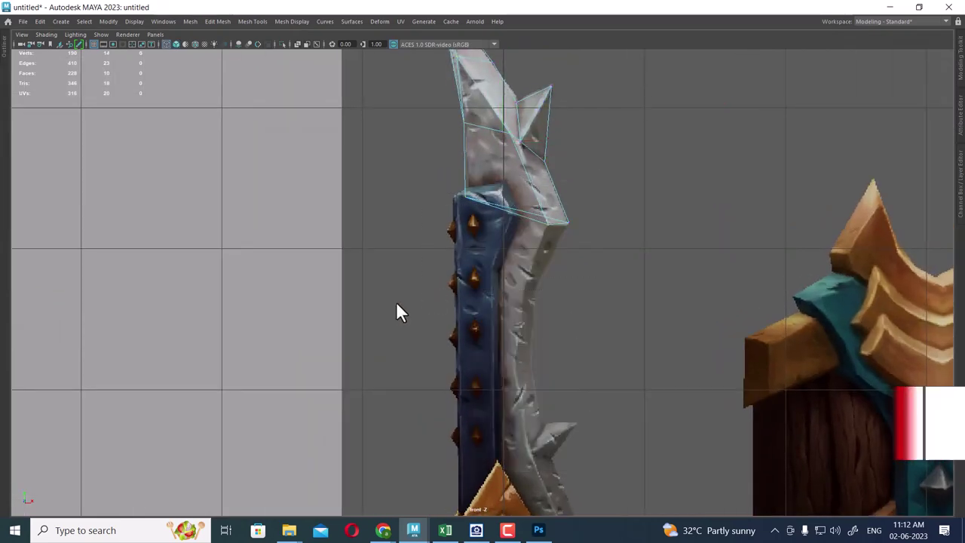
click(396, 301)
key(space)
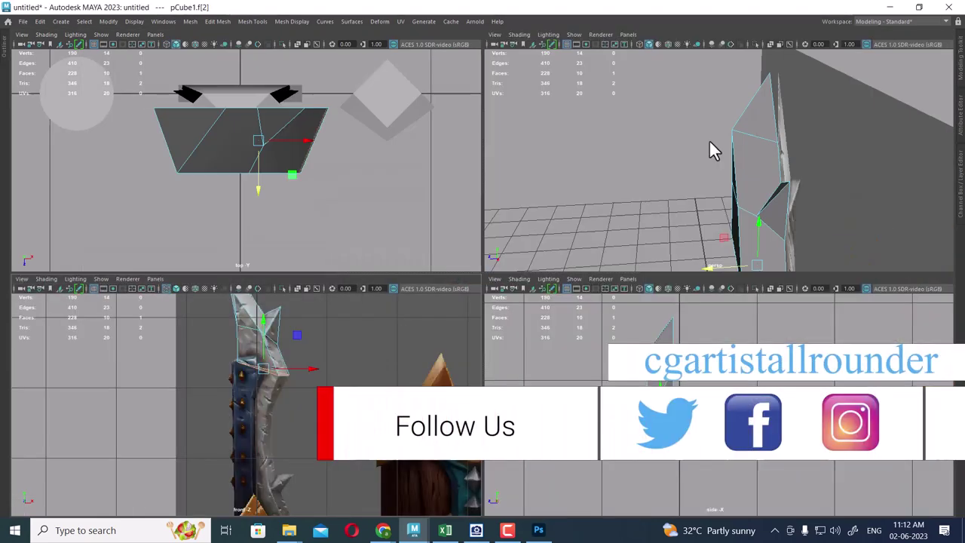
mouse_move(812, 195)
alt+mouse_down()
mouse_move(774, 126)
mouse_move(784, 101)
mouse_move(523, 297)
alt+mouse_up()
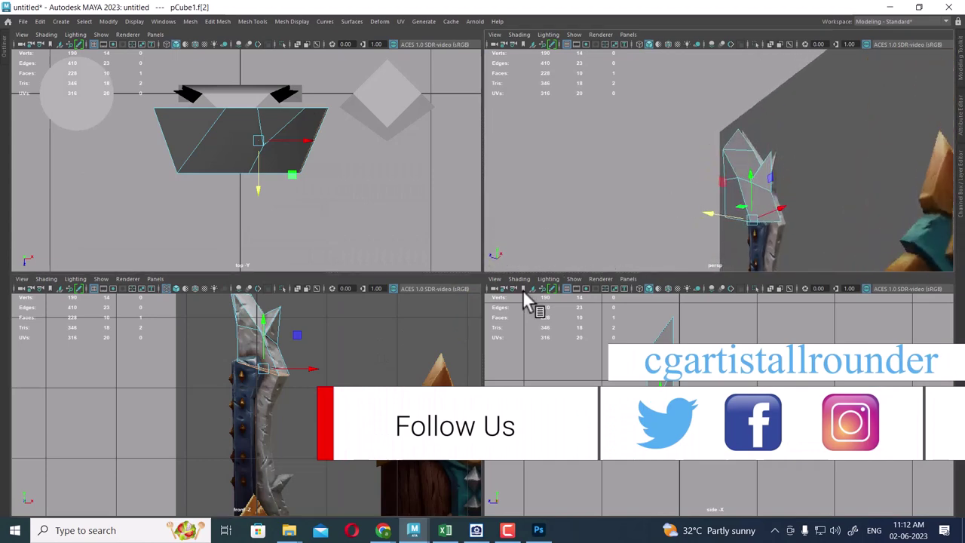
key(space)
key(ctrl+e)
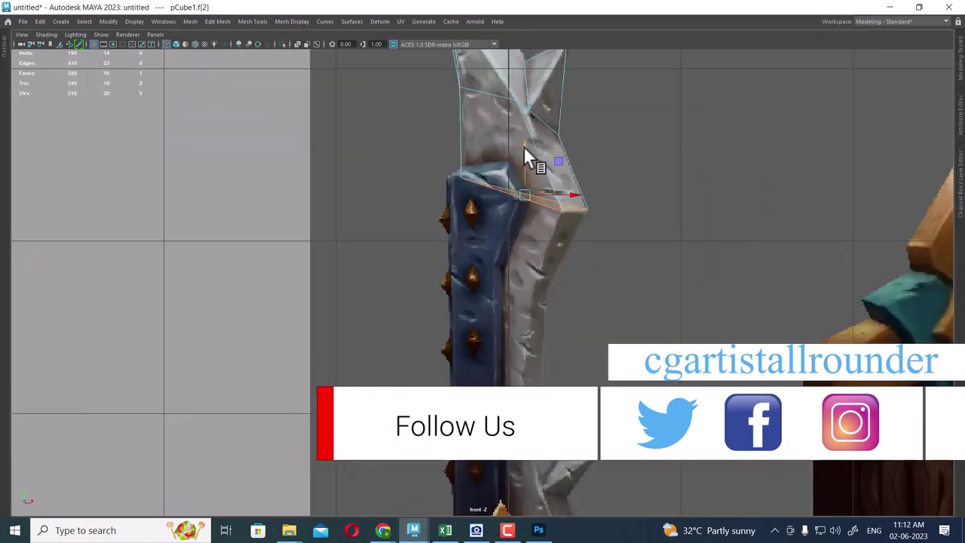
drag(523, 146, 487, 328)
Extrude the bottom face twice more and align the new joint vertices to the reference
key(ctrl+e)
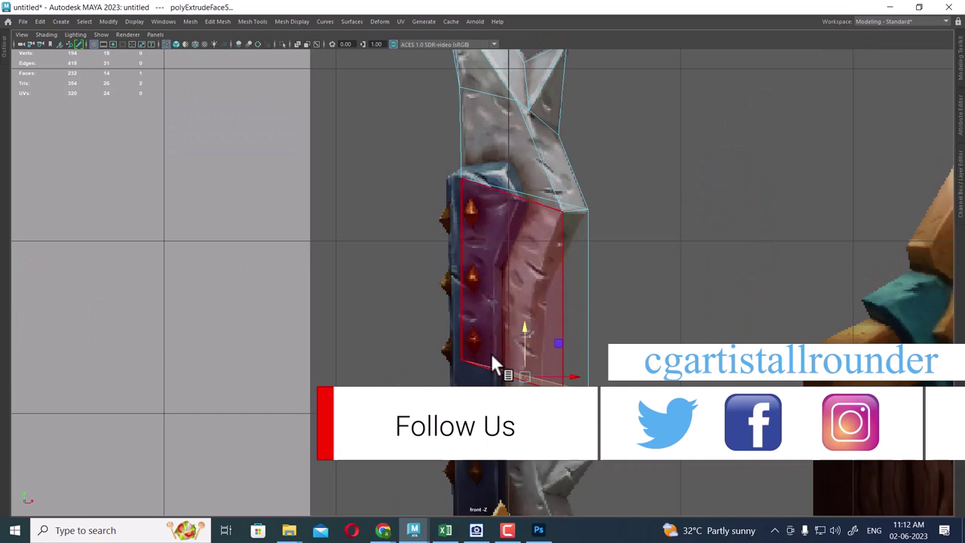
alt+middle_drag(491, 353, 469, 180)
key(ctrl+e)
drag(495, 172, 501, 330)
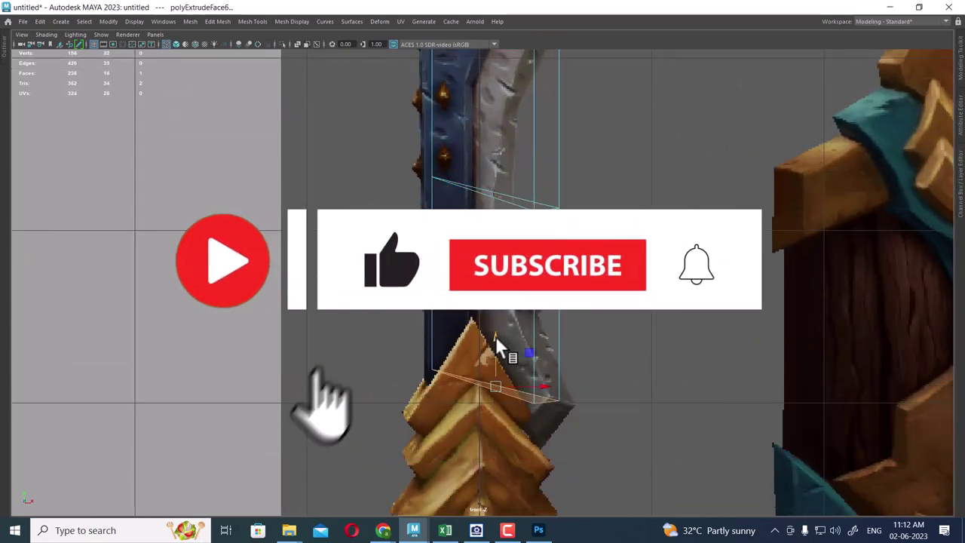
alt+middle_drag(496, 337, 516, 313)
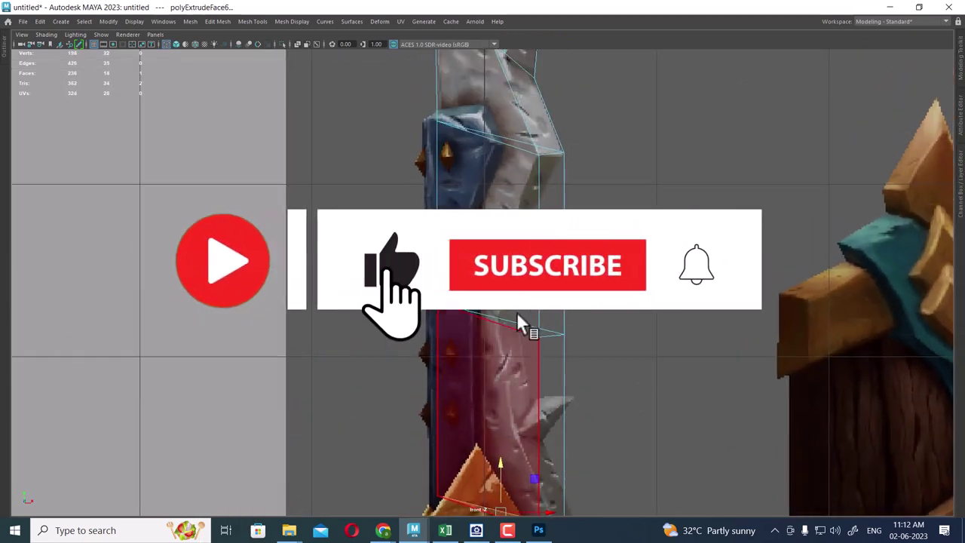
right_drag(478, 183, 445, 183)
drag(569, 321, 505, 362)
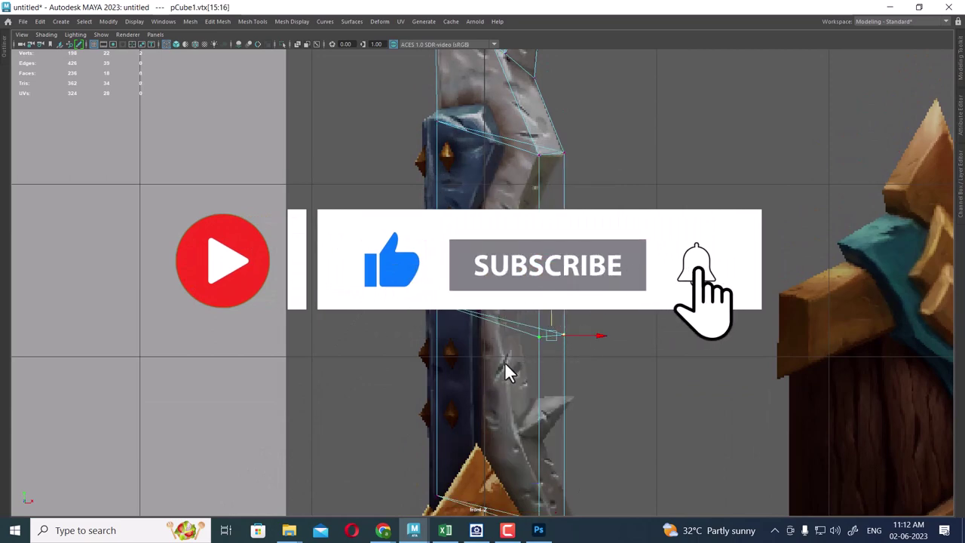
drag(552, 337, 510, 324)
scroll(514, 302, up, 1)
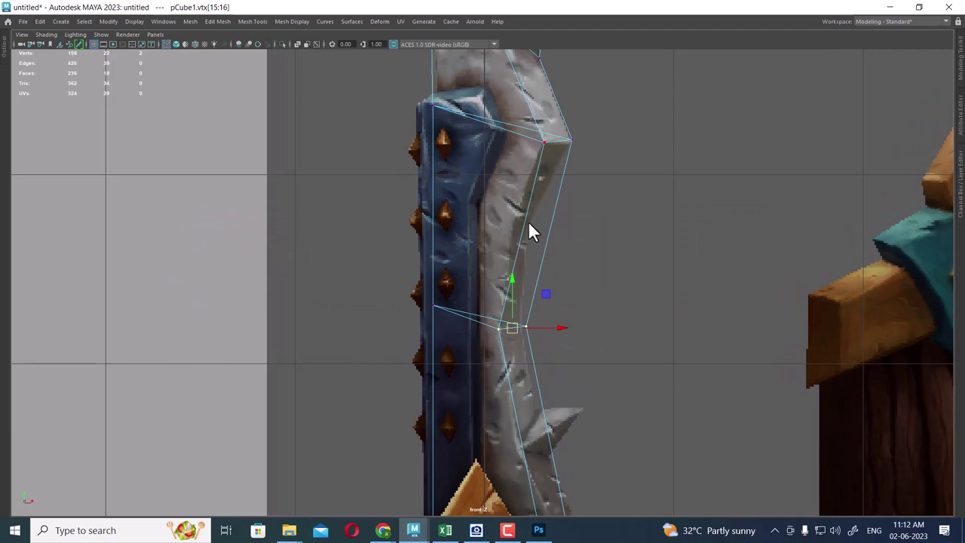
Split the blade's long side edge ring twice to add two cross loops
right_drag(520, 232, 519, 125)
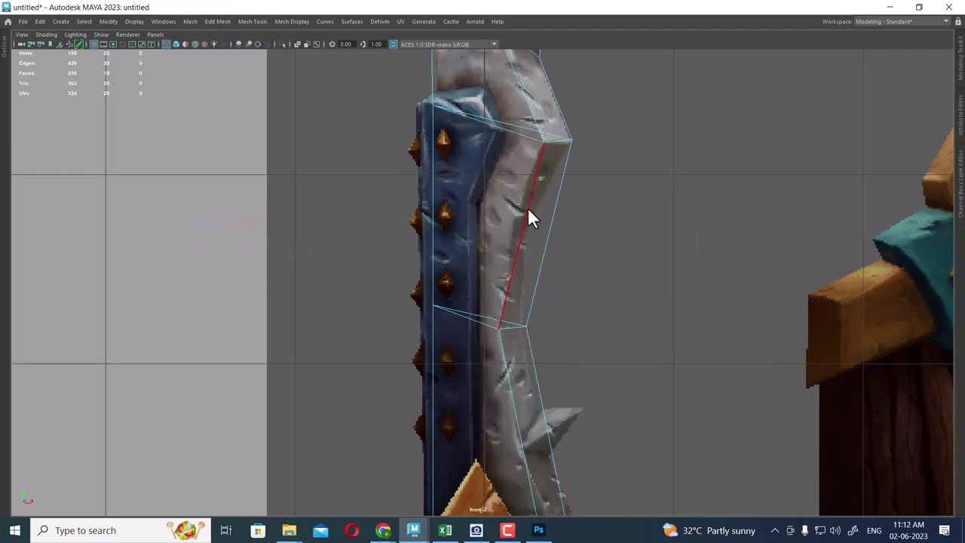
click(527, 209)
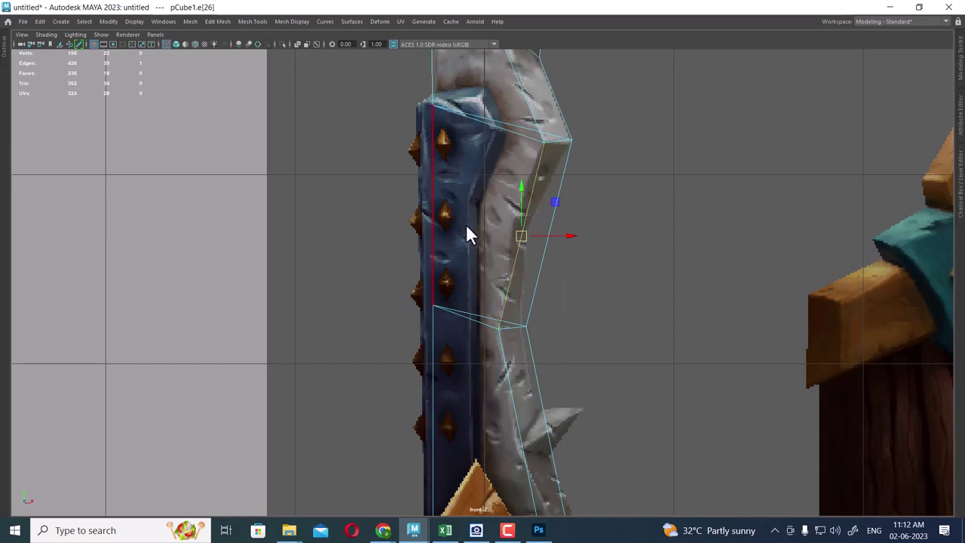
shift+right_click(531, 181)
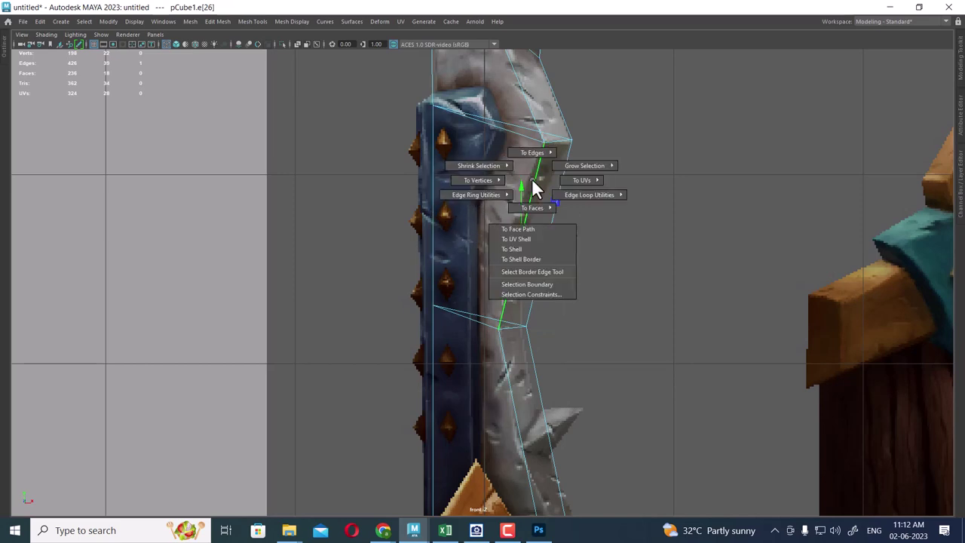
shift+right_drag(532, 178, 466, 242)
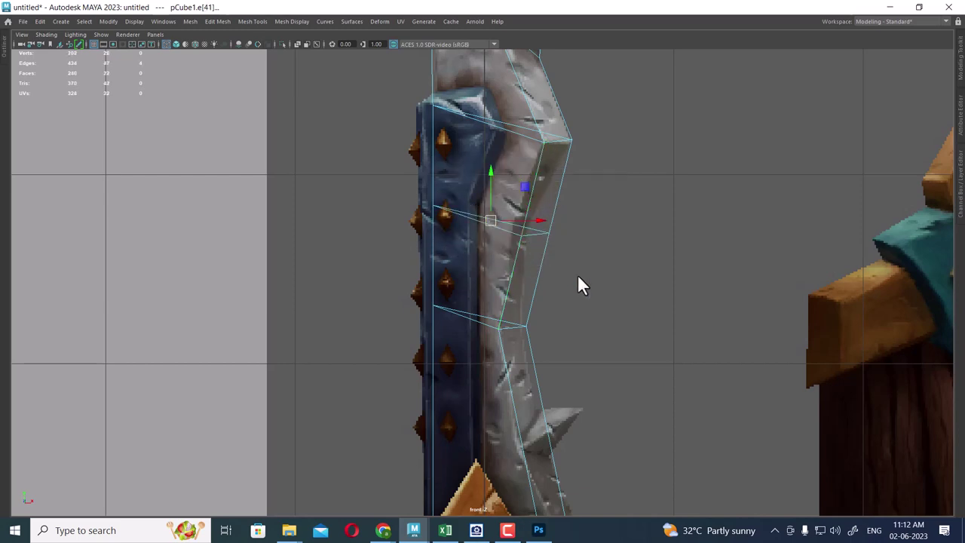
click(533, 232)
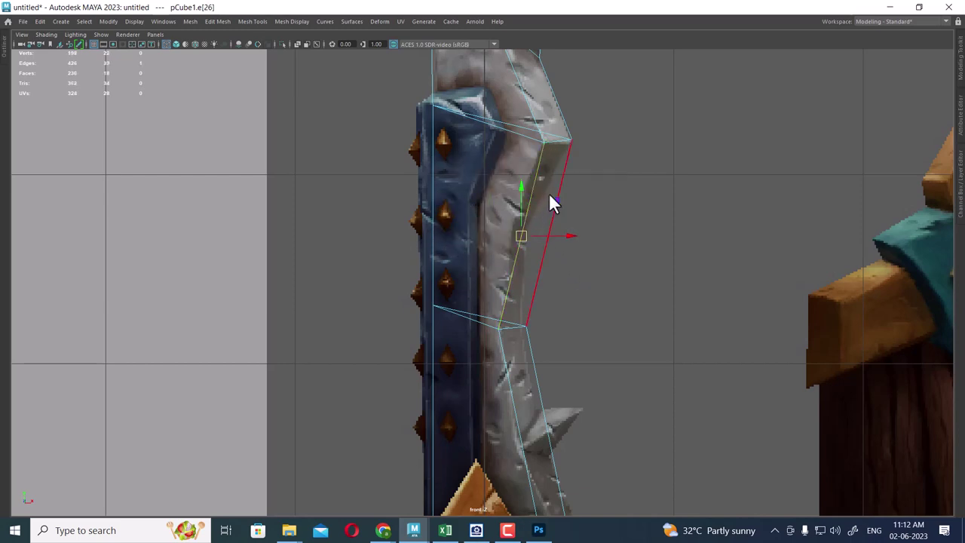
mouse_move(602, 160)
shift+right_down()
mouse_move(545, 180)
mouse_move(603, 195)
shift+right_up()
mouse_move(558, 168)
shift+right_down()
mouse_move(385, 169)
mouse_move(576, 202)
shift+right_up()
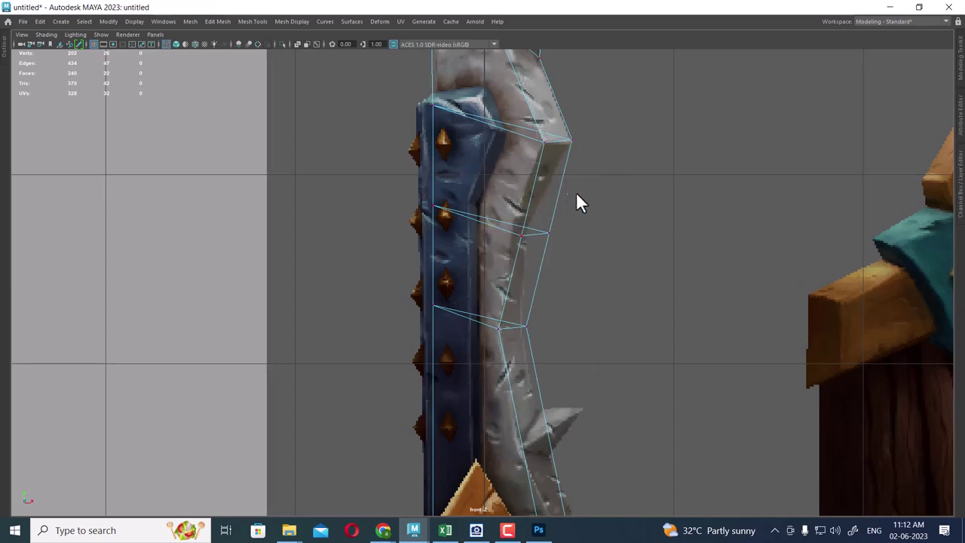
Slide the new loop's outer vertices left to match the reference, then reselect the blade
drag(576, 203, 491, 266)
scroll(612, 330, up, 2)
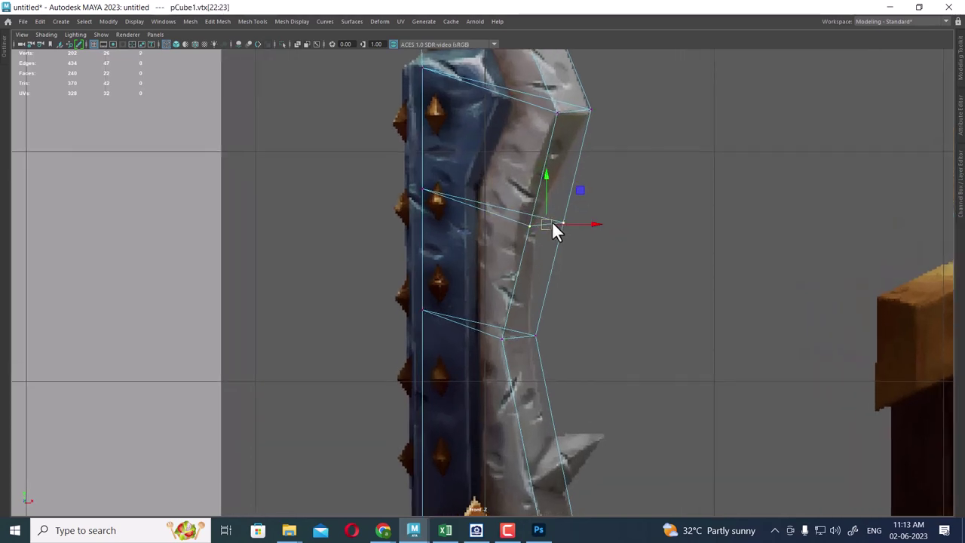
drag(553, 223, 528, 217)
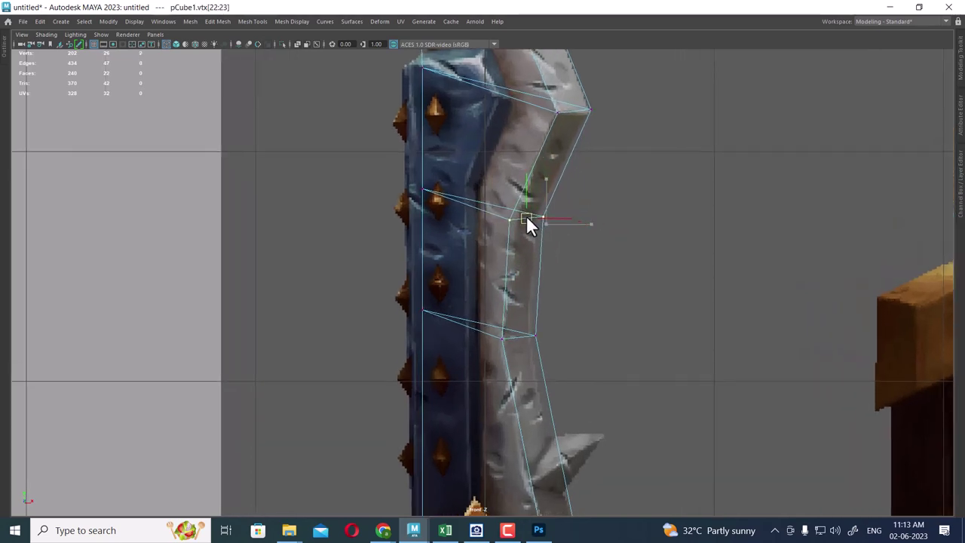
scroll(535, 249, up, 1)
scroll(554, 302, up, 1)
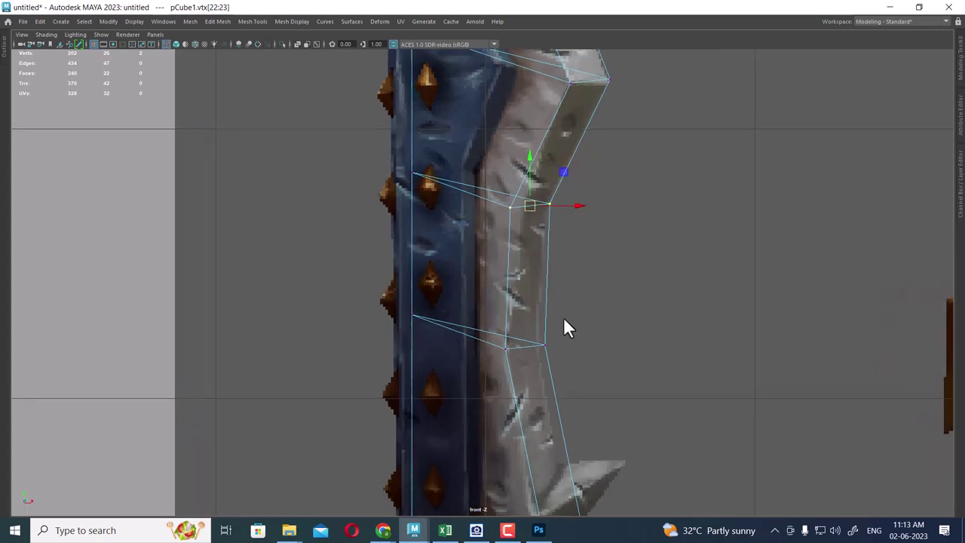
scroll(543, 327, up, 2)
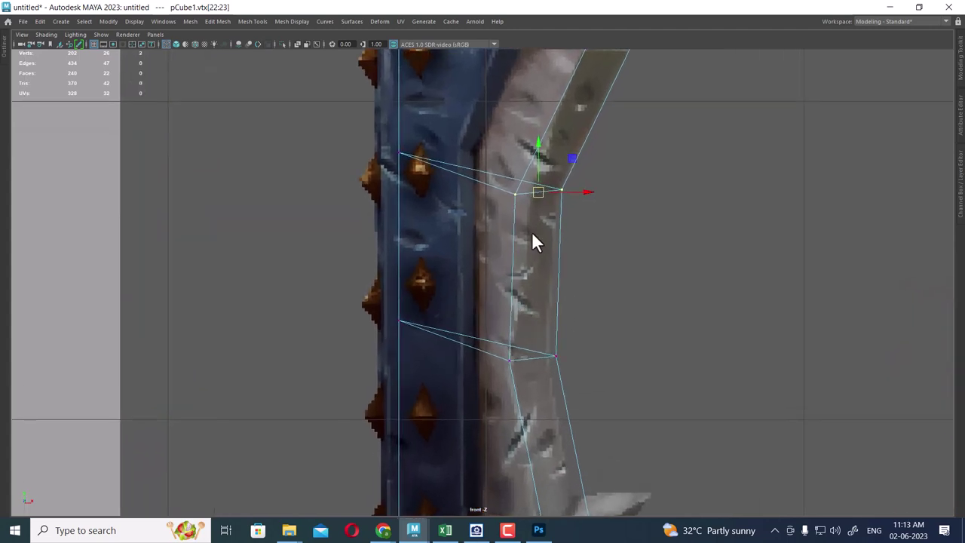
alt+middle_drag(537, 330, 534, 224)
drag(582, 210, 492, 249)
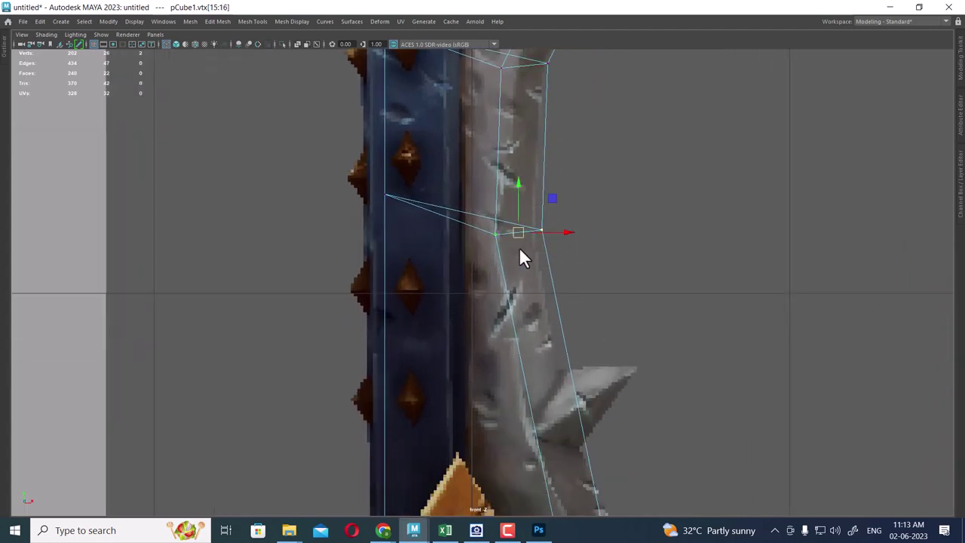
alt+middle_drag(518, 228, 545, 172)
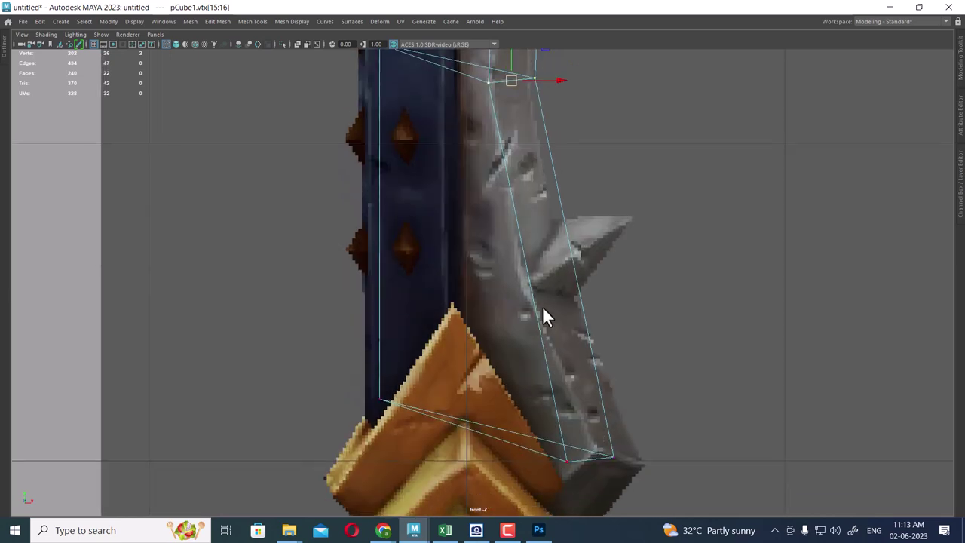
right_drag(550, 218, 626, 171)
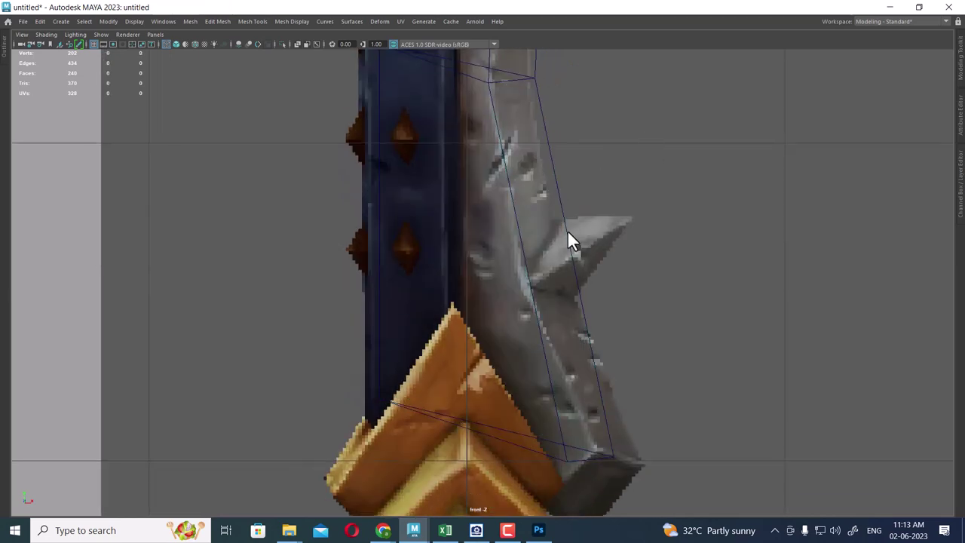
click(569, 232)
Insert an edge loop across the blade near the spike and select its outer edge
shift+right_drag(626, 215, 573, 222)
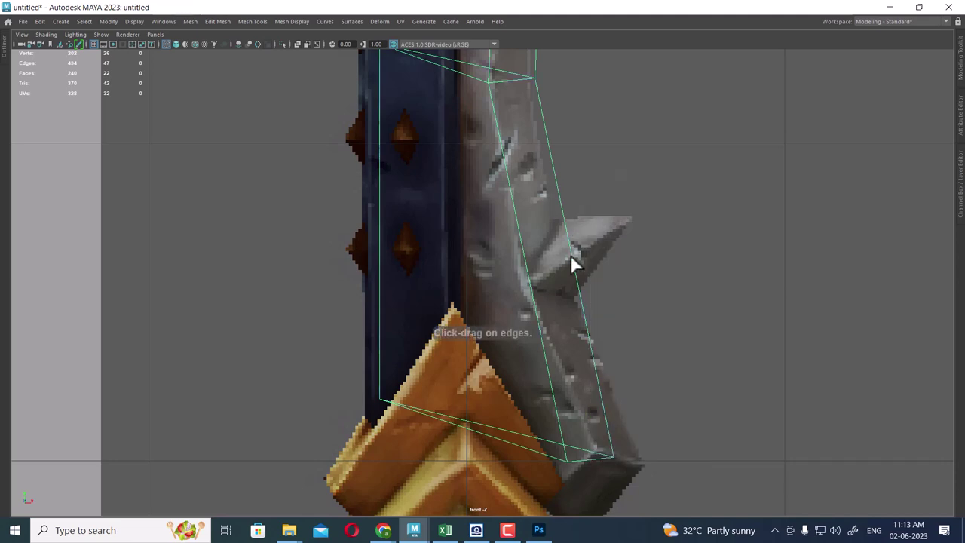
drag(571, 267, 574, 266)
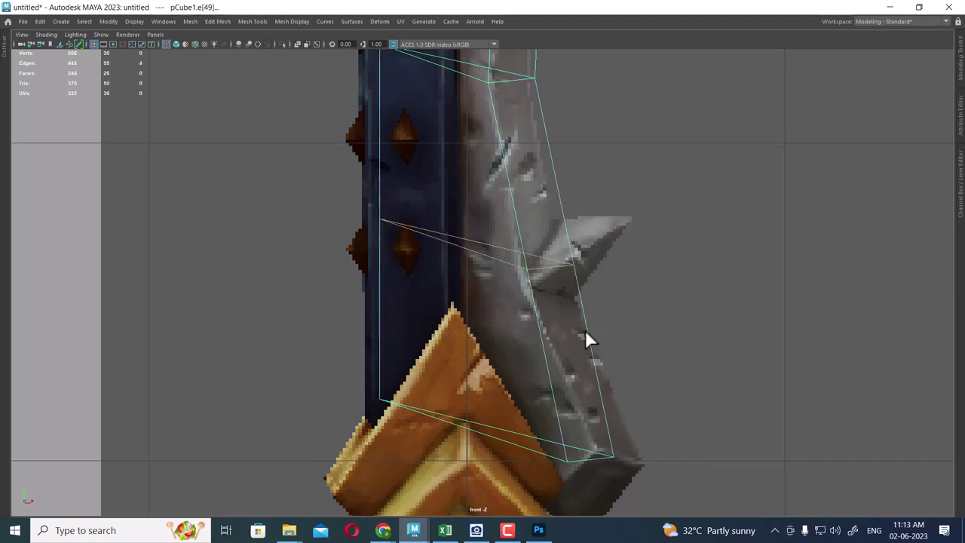
alt+middle_drag(589, 338, 593, 245)
key(w)
scroll(607, 276, up, 2)
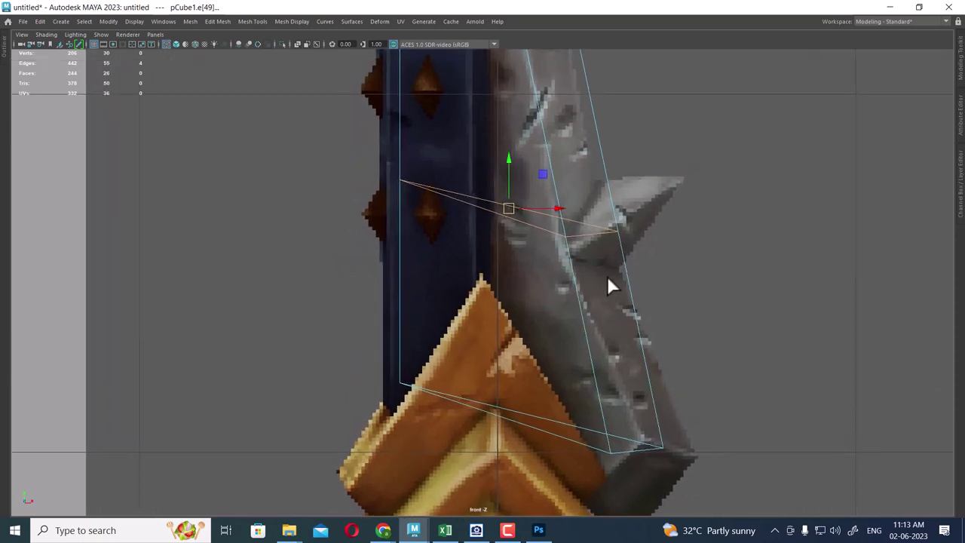
click(601, 229)
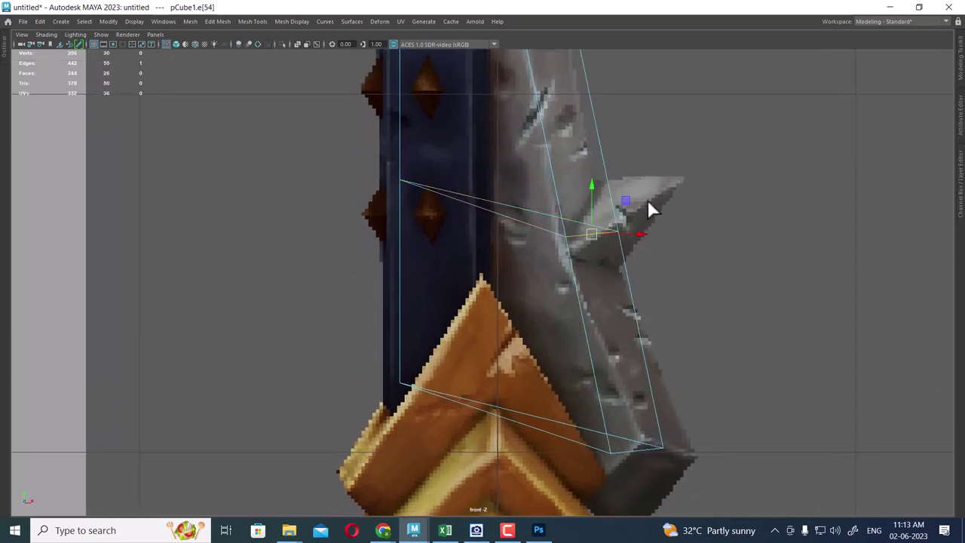
Try bevelling the outer edge in shaded view, then undo the bevel
scroll(630, 236, down, 3)
drag(630, 236, 673, 109)
scroll(603, 226, up, 2)
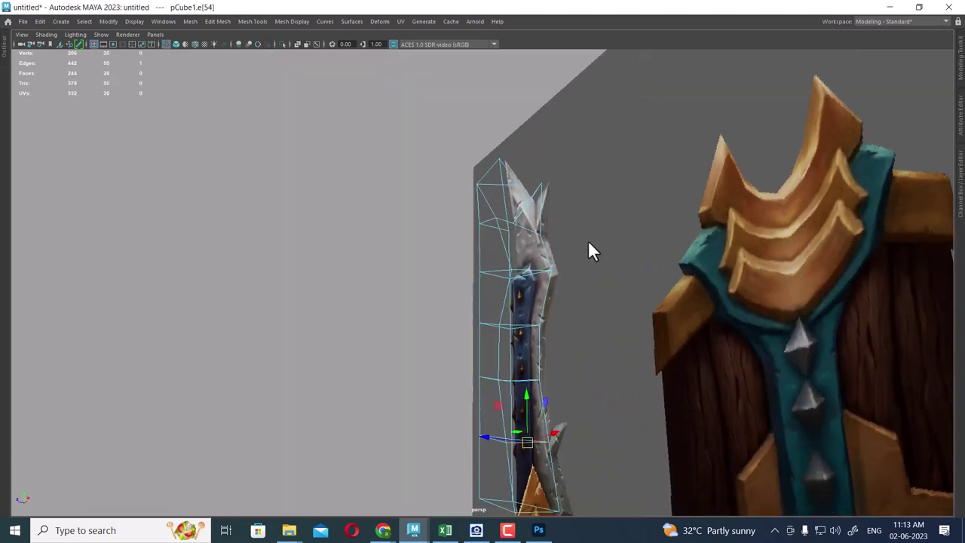
key(5)
mouse_move(614, 291)
alt+mouse_down()
mouse_move(553, 219)
mouse_move(610, 206)
mouse_move(656, 264)
mouse_move(556, 212)
mouse_move(551, 252)
alt+mouse_up()
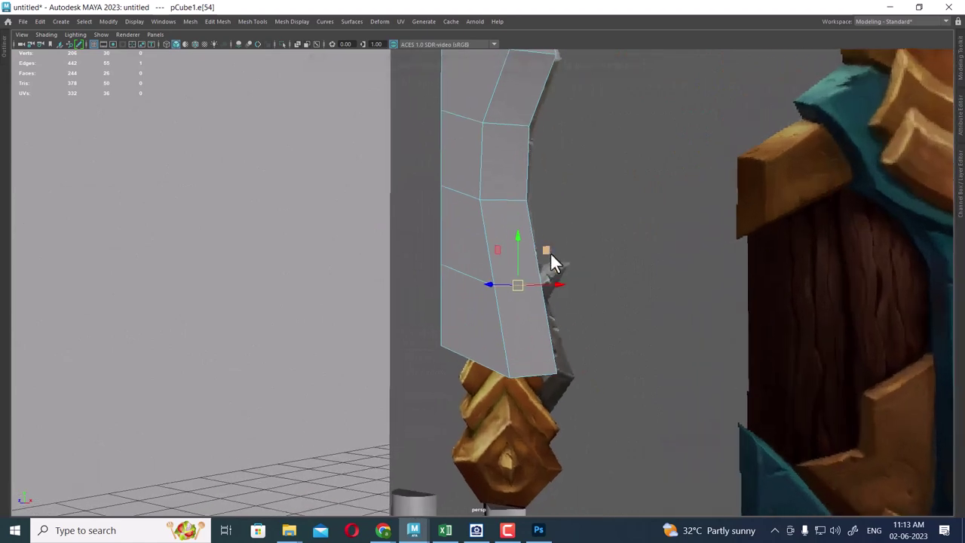
shift+right_drag(550, 249, 608, 244)
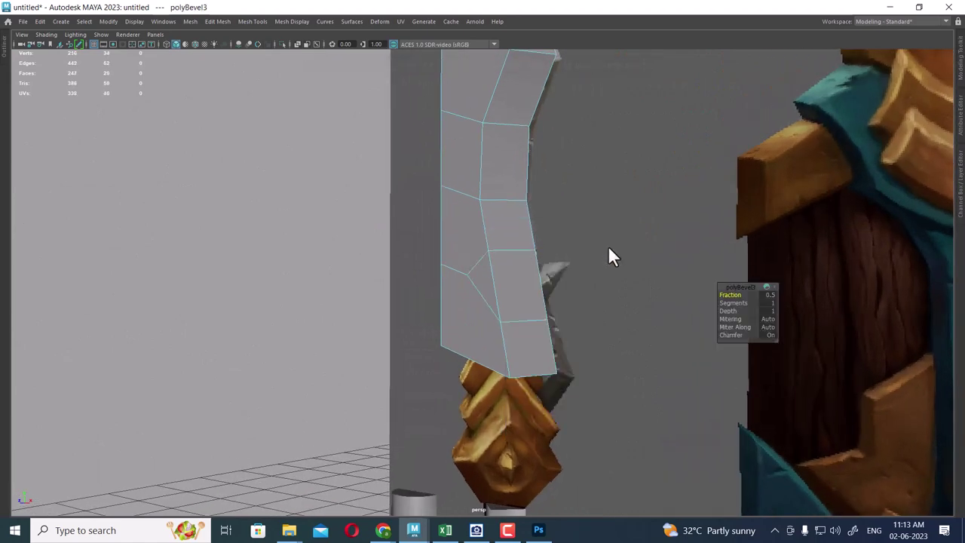
key(space)
drag(605, 247, 605, 270)
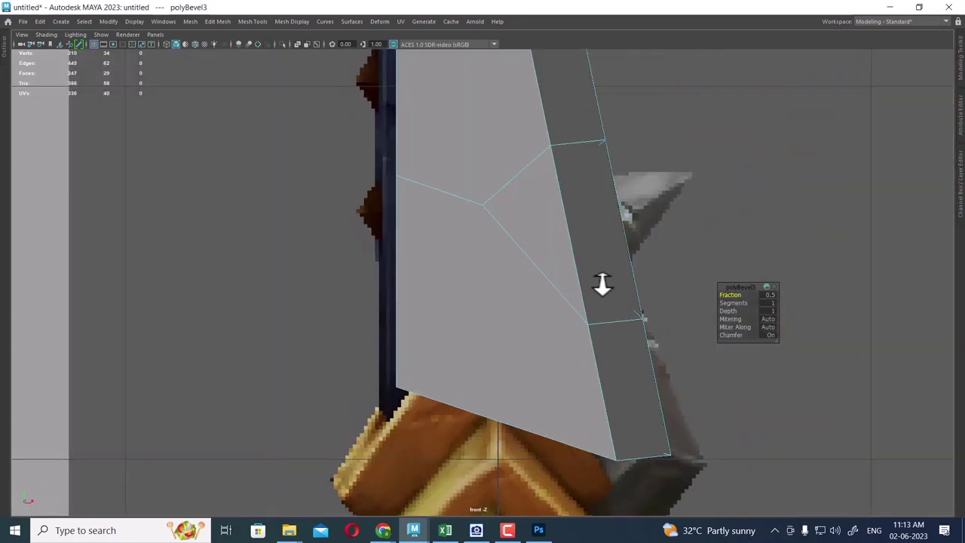
key(ctrl+z)
Chamfer the vertex beside the spike at width 0.25
drag(645, 212, 603, 249)
key(4)
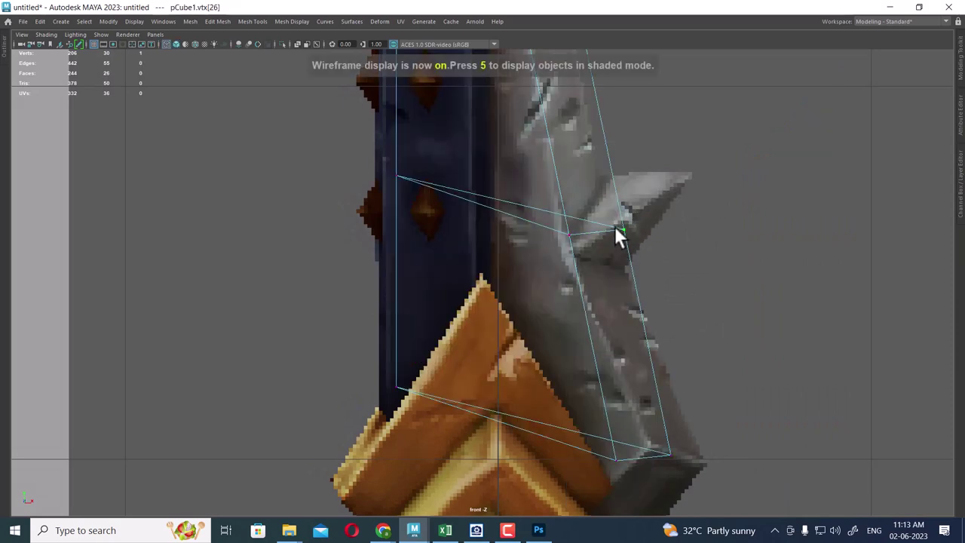
shift+right_click(609, 226)
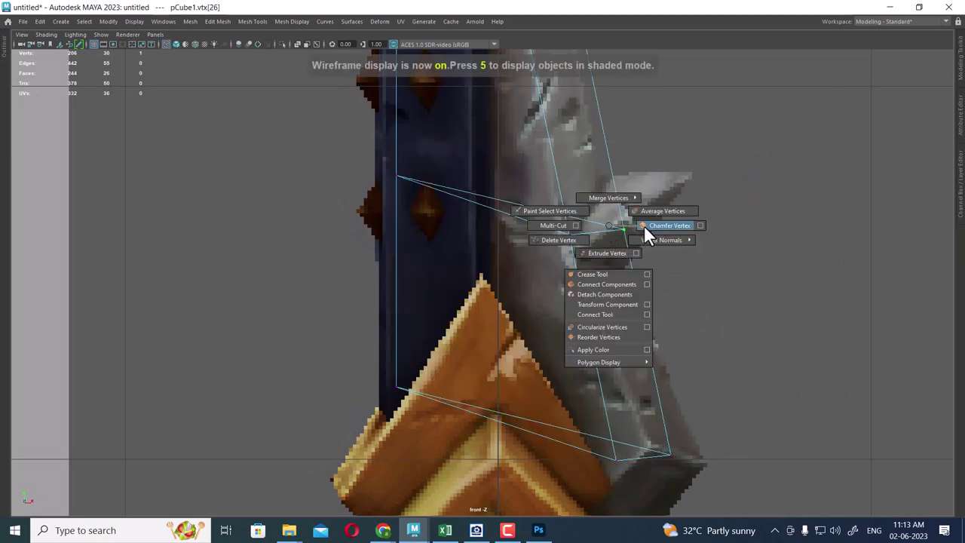
click(644, 225)
key(space)
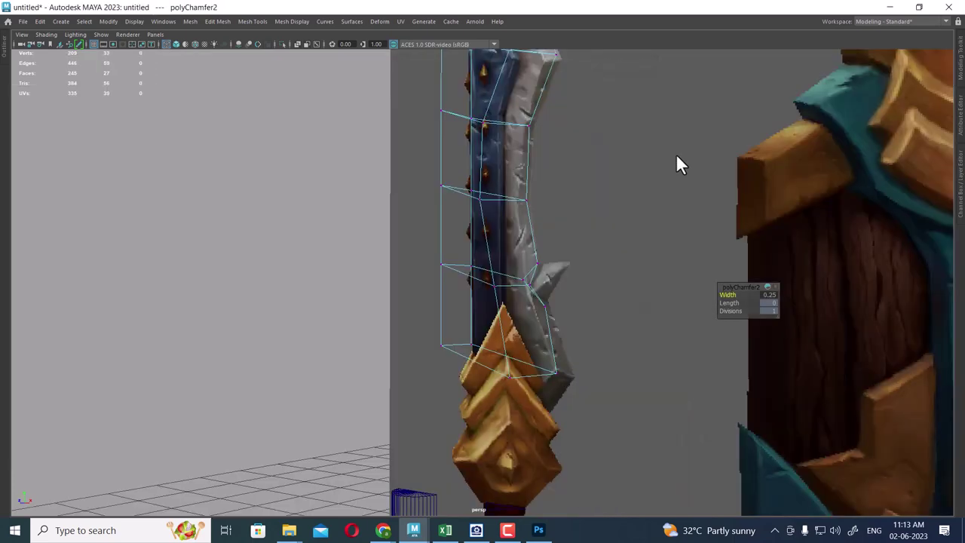
scroll(675, 153, up, 3)
scroll(627, 152, up, 3)
Return to shaded display, isolate the blade, and undo the vertex chamfer
key(5)
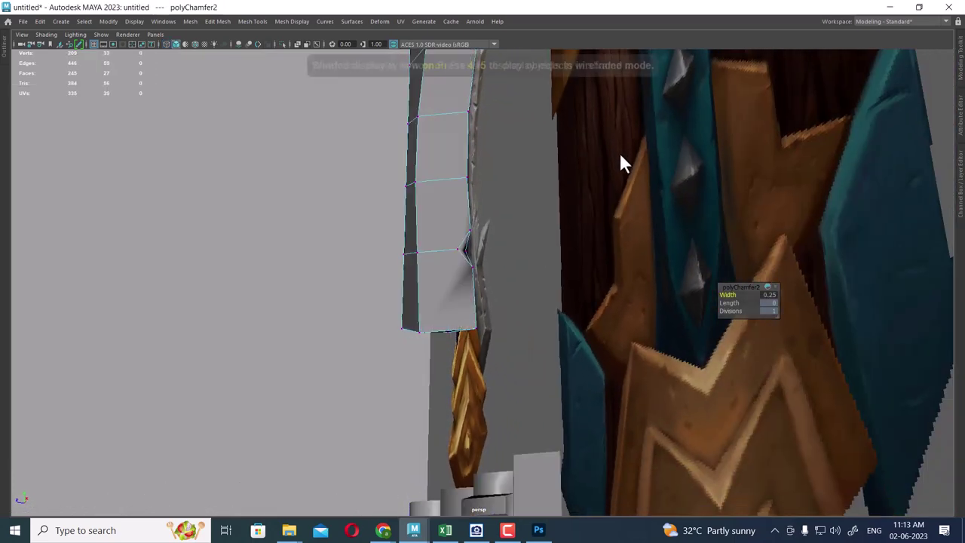
key(F8)
key(alt+h)
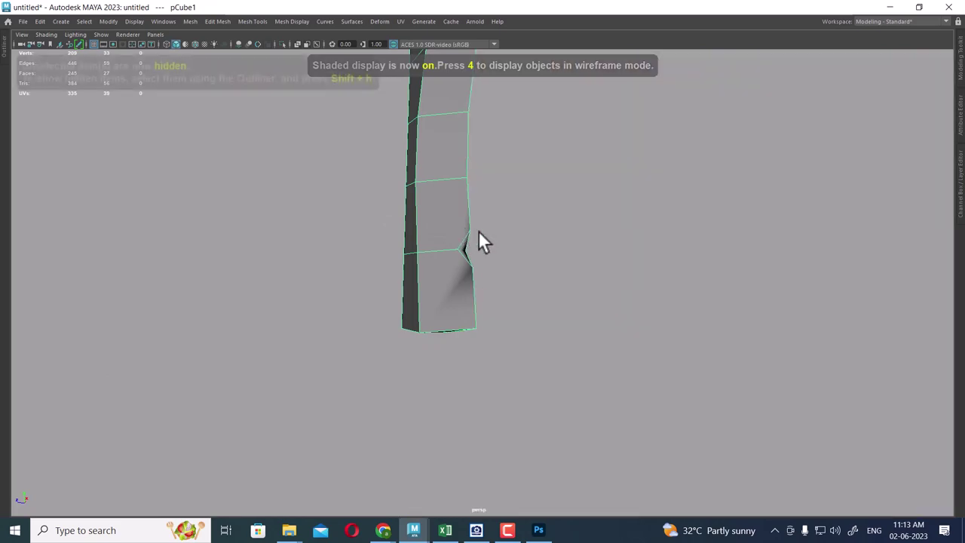
mouse_move(478, 244)
alt+mouse_down()
mouse_move(391, 246)
mouse_move(505, 271)
mouse_move(621, 258)
alt+mouse_up()
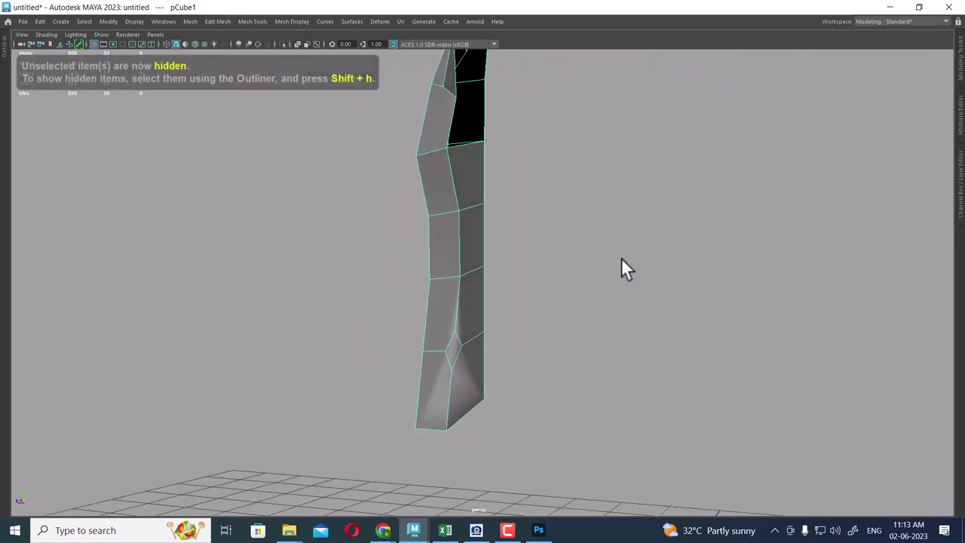
key(ctrl+z)
alt+drag(487, 313, 565, 318)
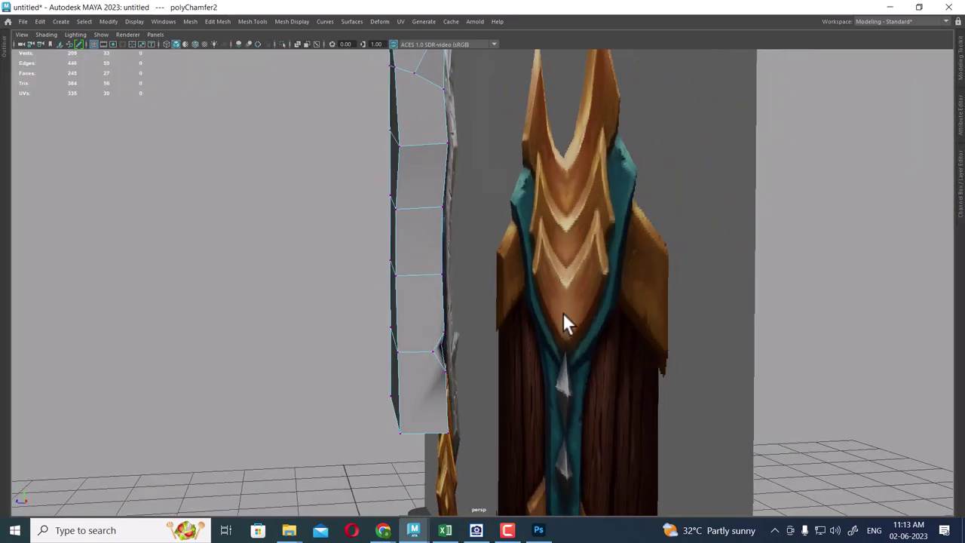
key(ctrl+z)
Isolate the blade mesh again and delete a strip of four faces down one side
right_drag(399, 227, 495, 168)
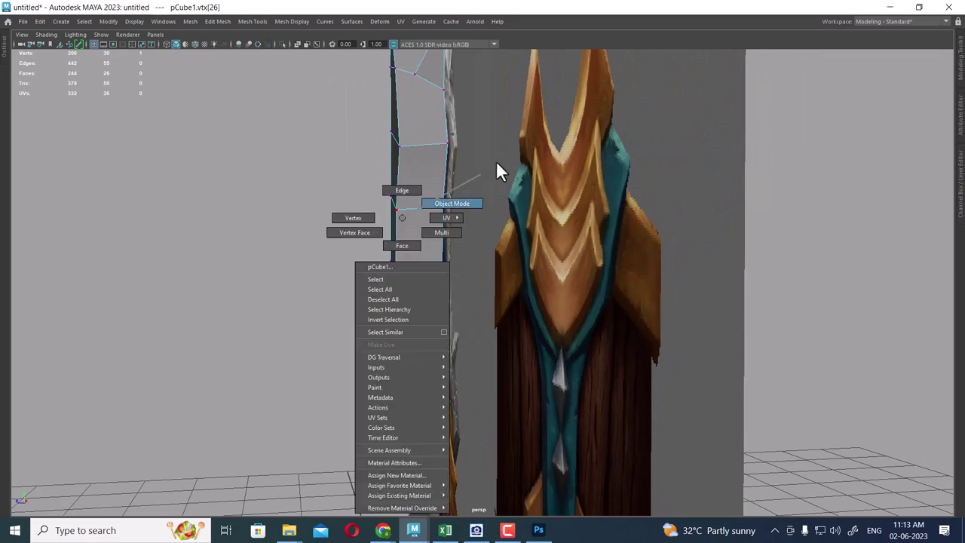
key(ctrl+1)
alt+drag(431, 215, 519, 172)
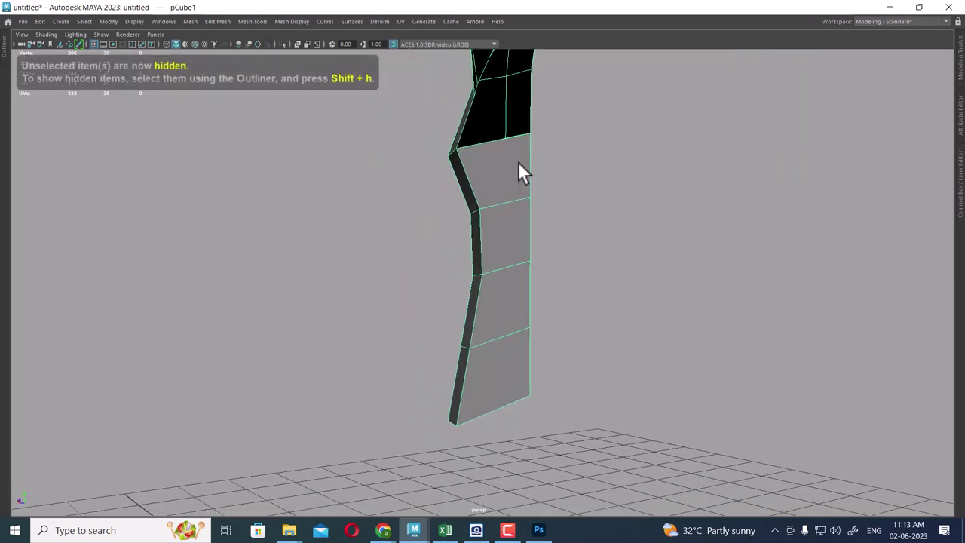
right_drag(519, 173, 526, 201)
click(507, 189)
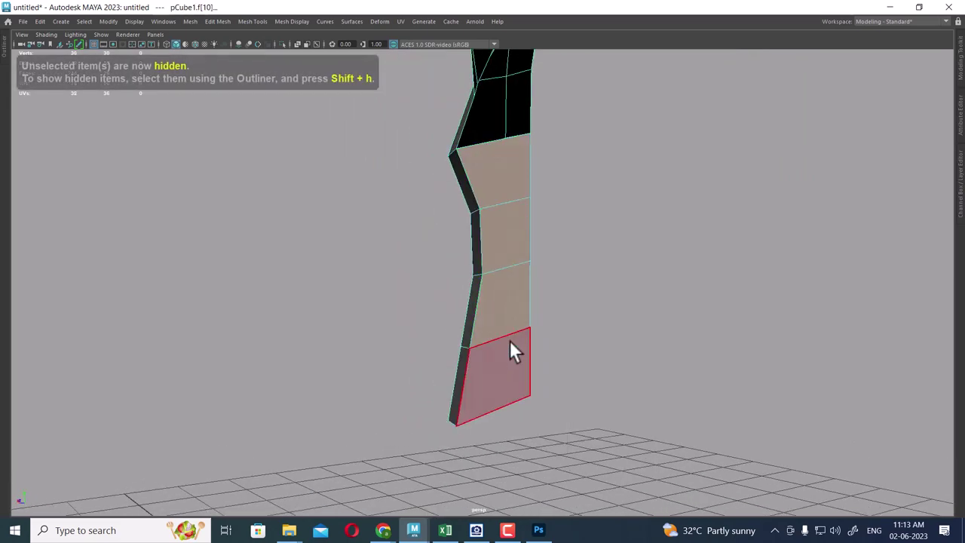
drag(507, 186, 502, 337)
key(Delete)
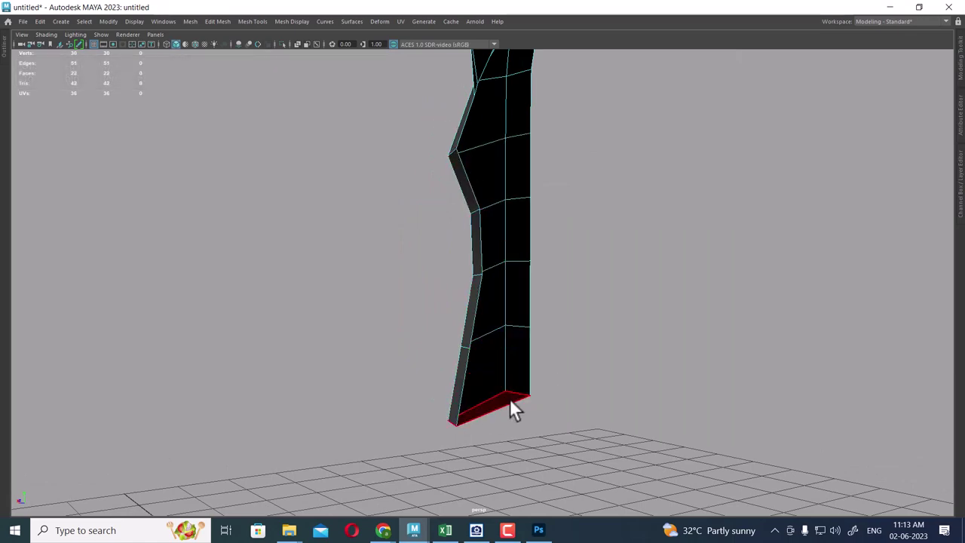
Select a blade-edge vertex and frame the blade in the front orthographic view
alt+drag(510, 399, 497, 422)
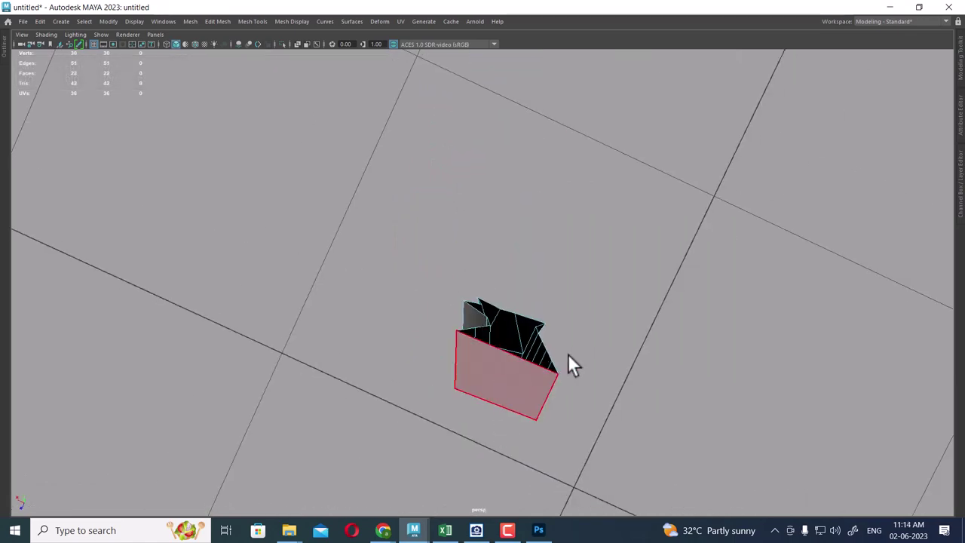
mouse_move(571, 367)
alt+mouse_down()
mouse_move(532, 415)
mouse_move(629, 370)
mouse_move(423, 294)
alt+mouse_up()
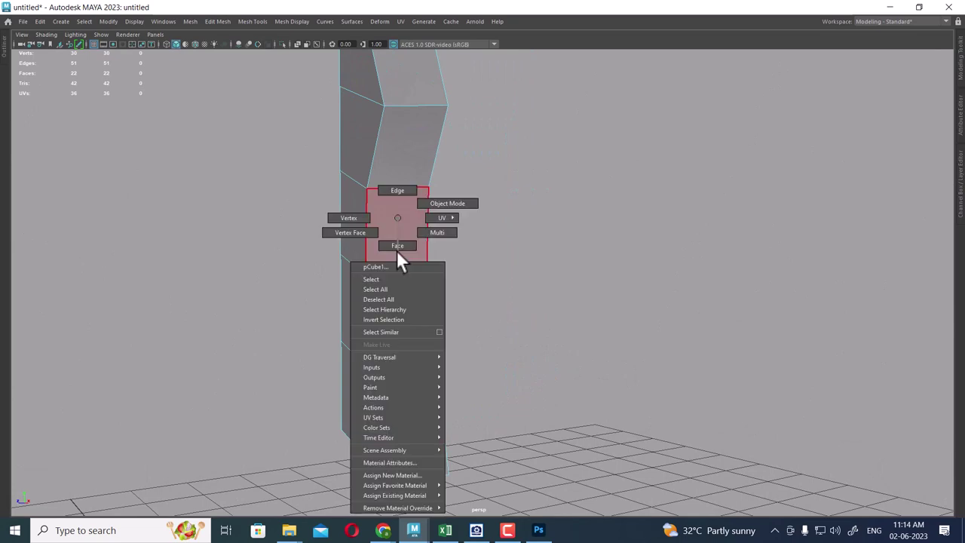
right_drag(396, 226, 317, 240)
click(432, 272)
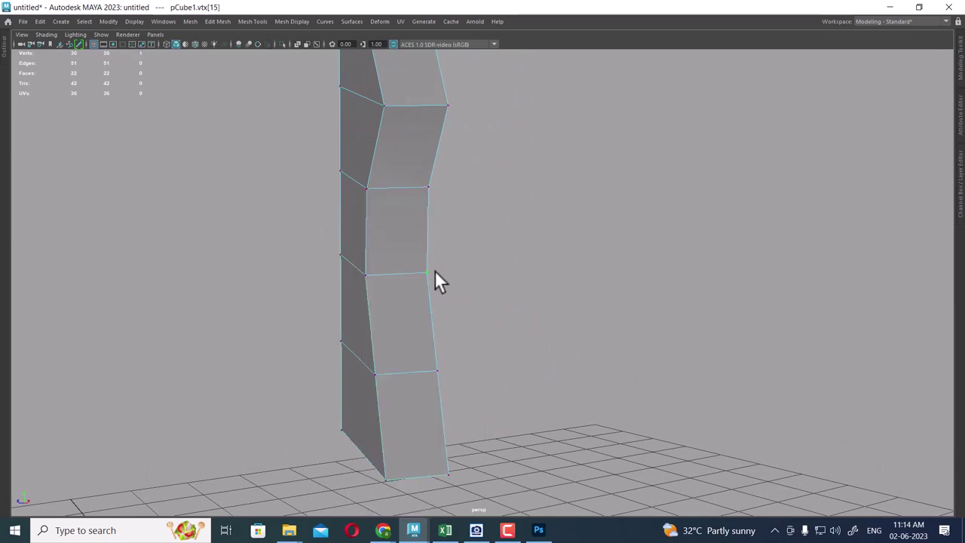
key(space)
click(490, 302)
alt+middle_drag(598, 312, 653, 380)
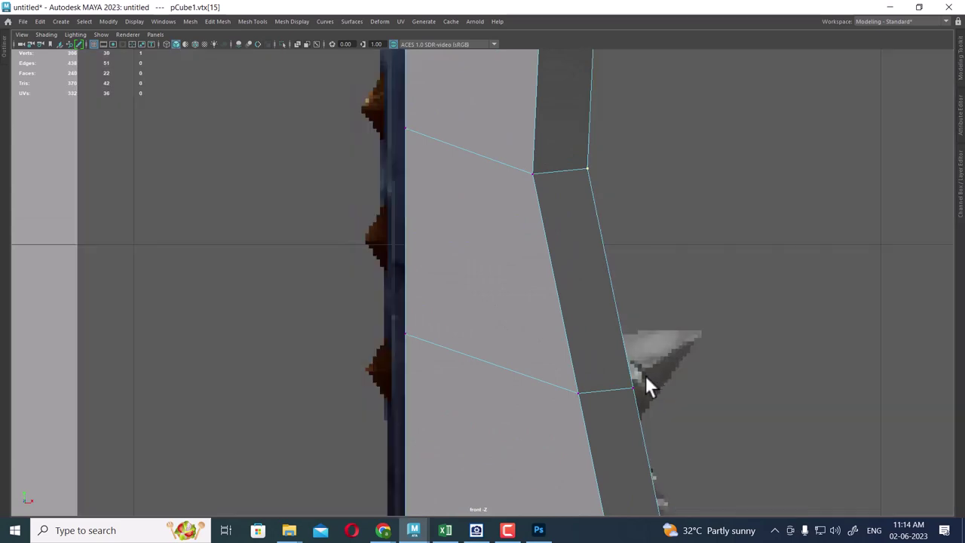
Zoom in on the lower side spike in wireframe and select the stray vertex beside it
key(4)
alt+middle_drag(636, 377, 615, 320)
scroll(615, 320, up, 1)
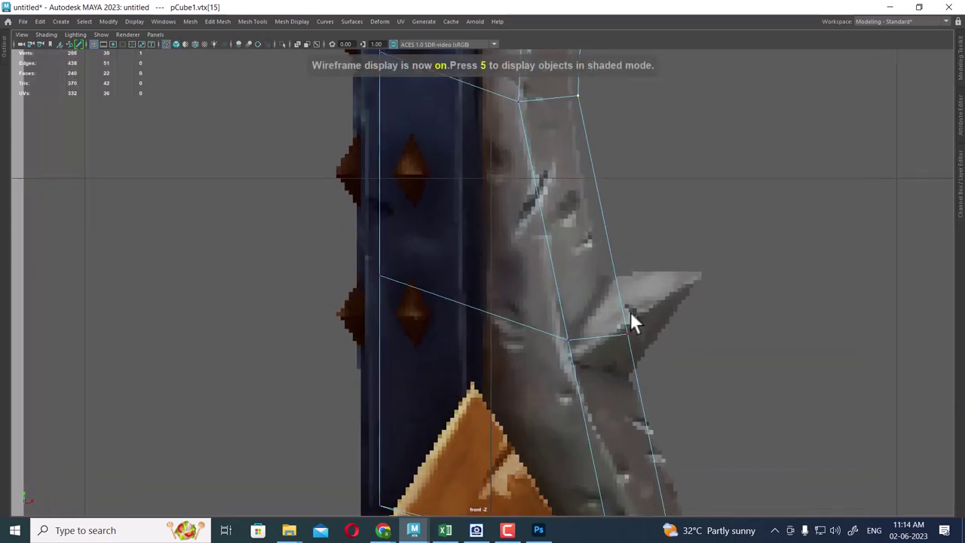
click(607, 321)
shift+right_drag(608, 321, 660, 321)
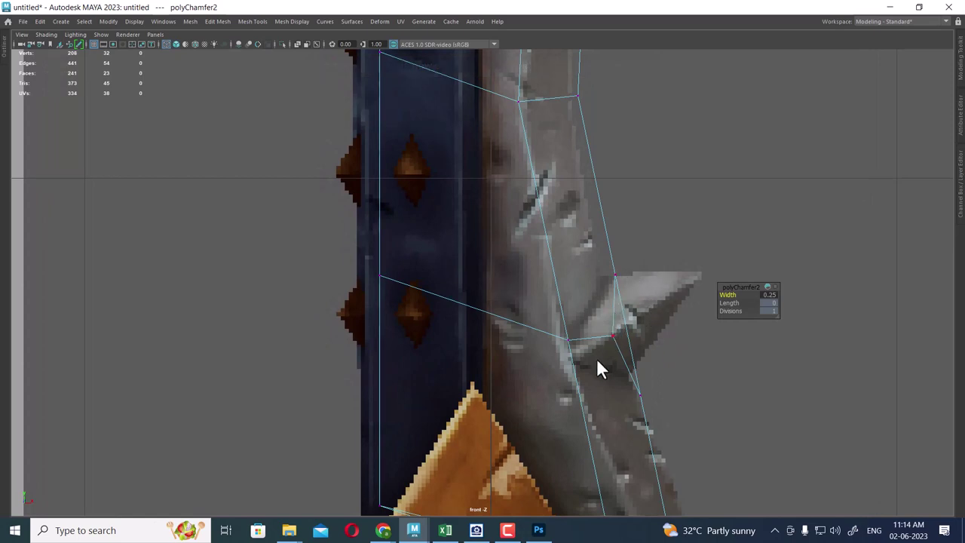
click(614, 337)
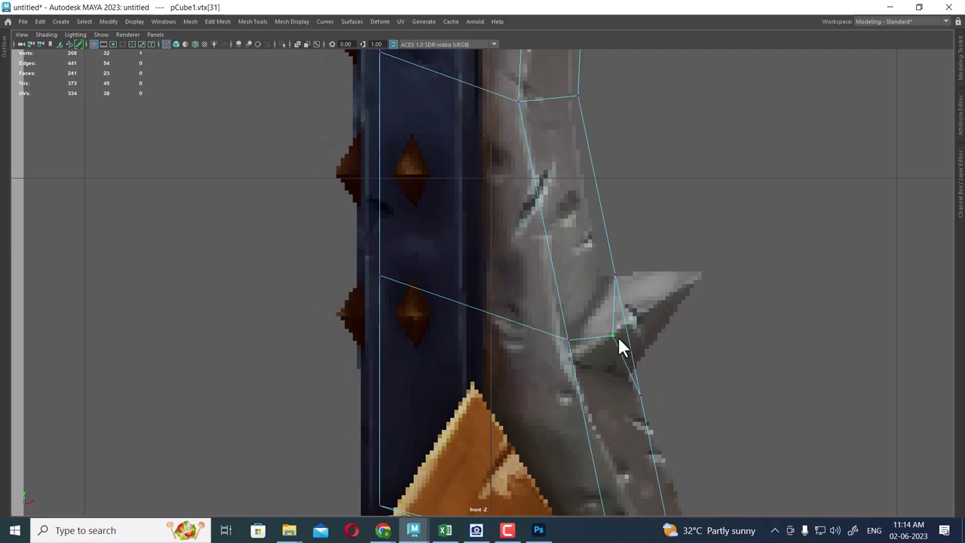
scroll(618, 337, down, 5)
scroll(651, 387, up, 2)
scroll(629, 351, up, 2)
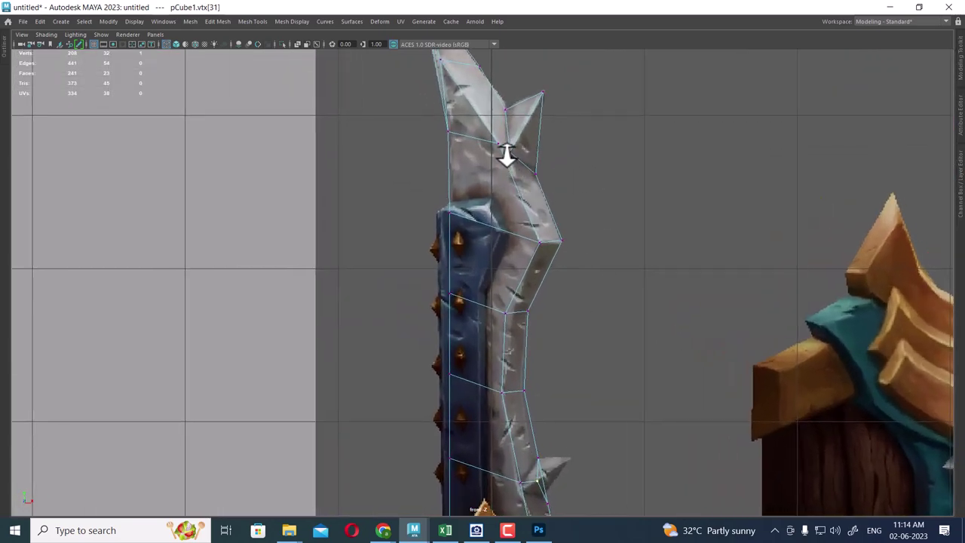
scroll(517, 153, up, 2)
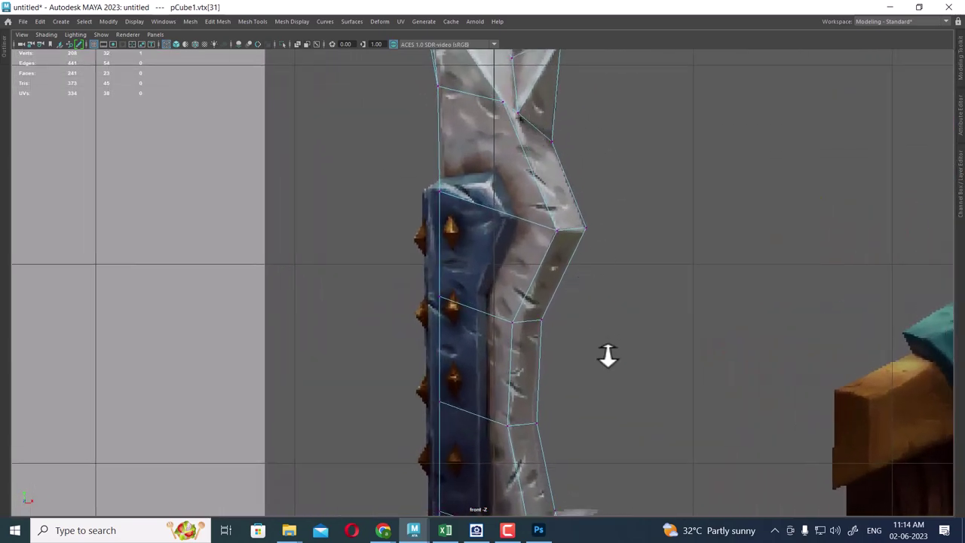
scroll(564, 224, down, 2)
scroll(579, 476, up, 2)
scroll(581, 468, up, 2)
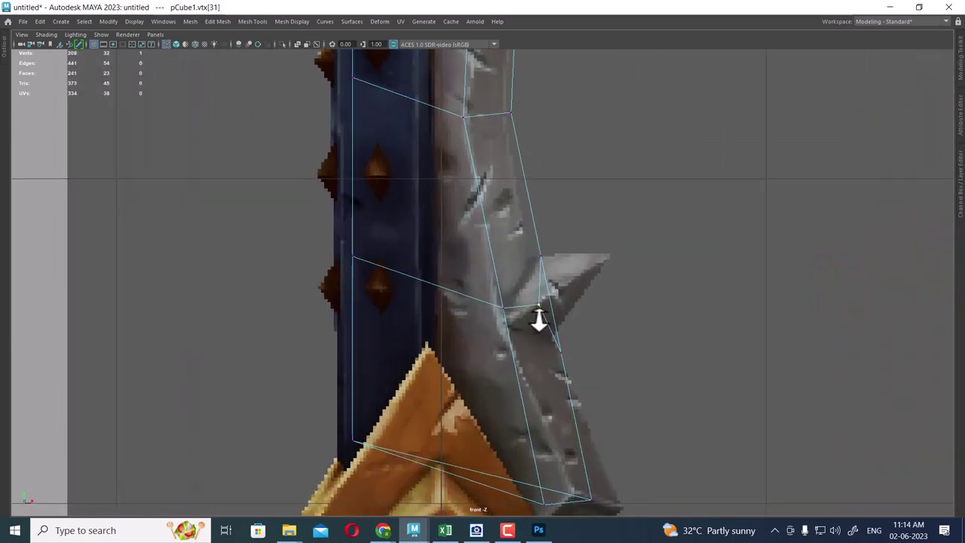
key(space)
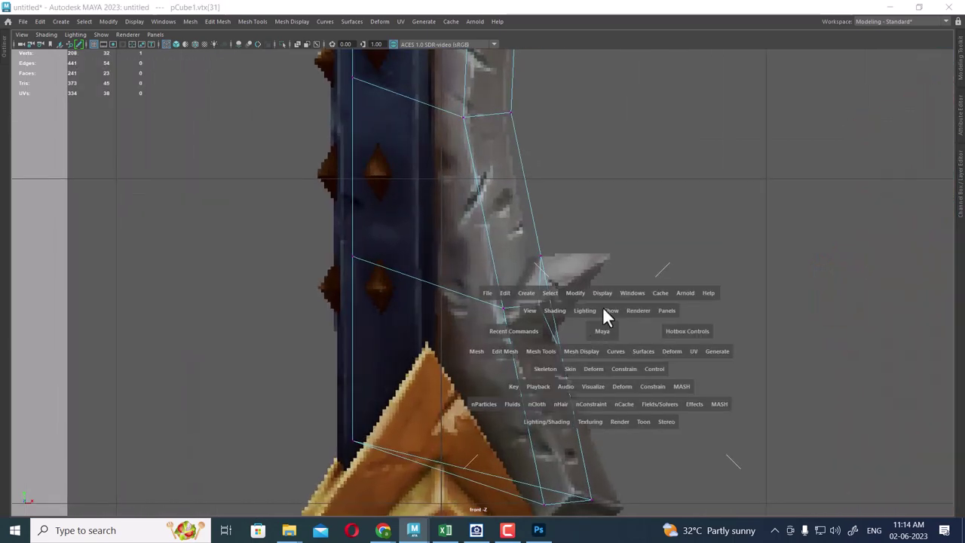
drag(603, 309, 591, 317)
key(5)
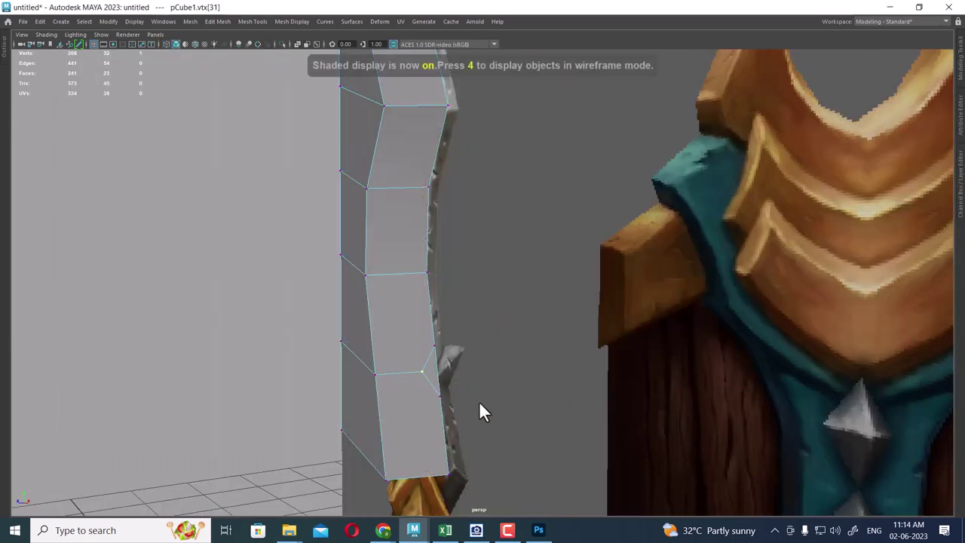
scroll(584, 392, up, 2)
With Snap to Points on, move the vertex onto its neighbour and merge the two
key(w)
alt+drag(460, 345, 548, 366)
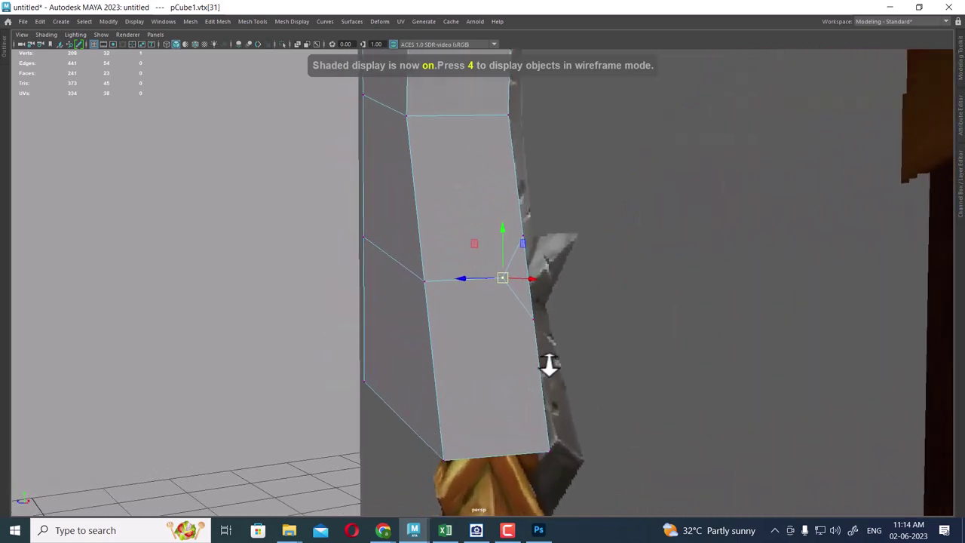
key(v)
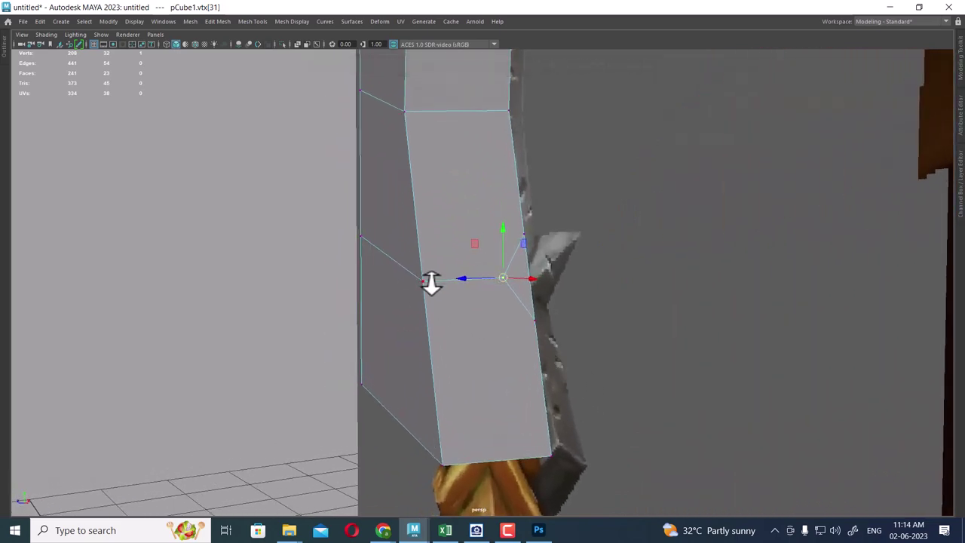
key(space)
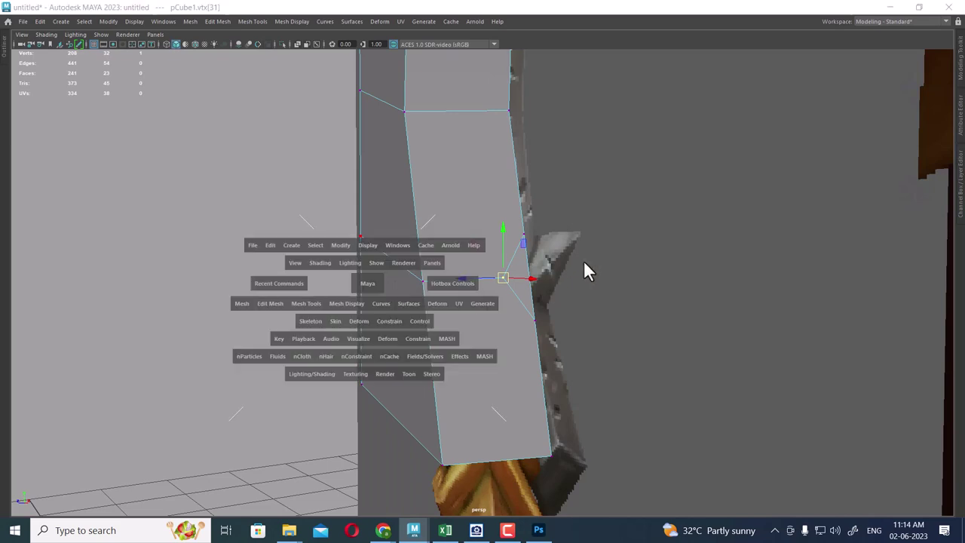
drag(584, 260, 643, 249)
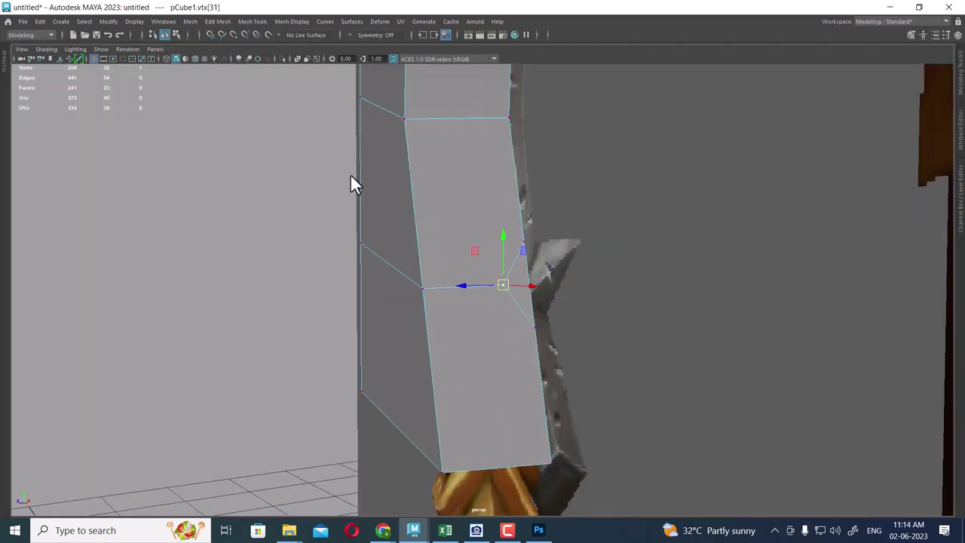
click(234, 35)
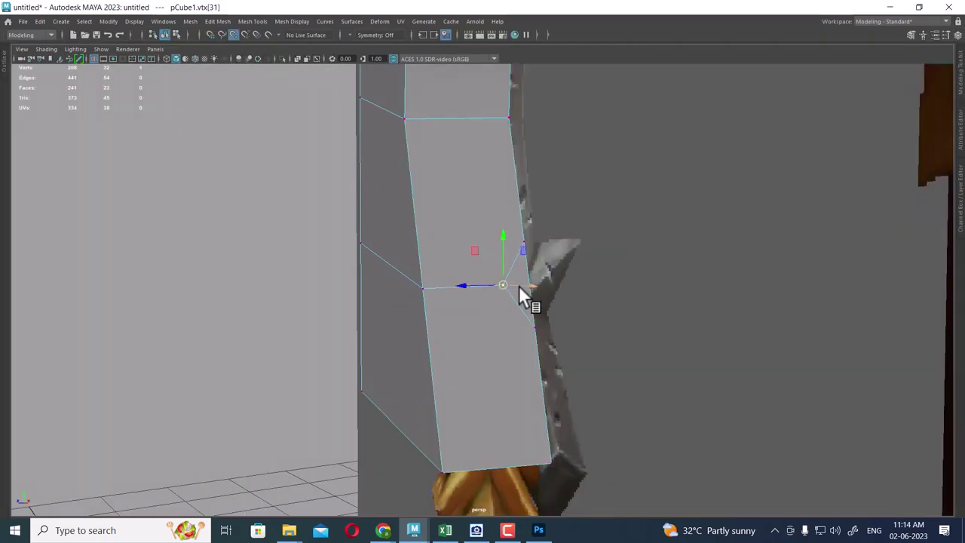
drag(519, 285, 424, 285)
mouse_move(513, 295)
alt+mouse_down()
mouse_move(505, 327)
mouse_move(461, 303)
mouse_move(553, 218)
mouse_move(556, 261)
mouse_move(510, 274)
mouse_move(569, 313)
mouse_move(597, 307)
alt+mouse_up()
key(4)
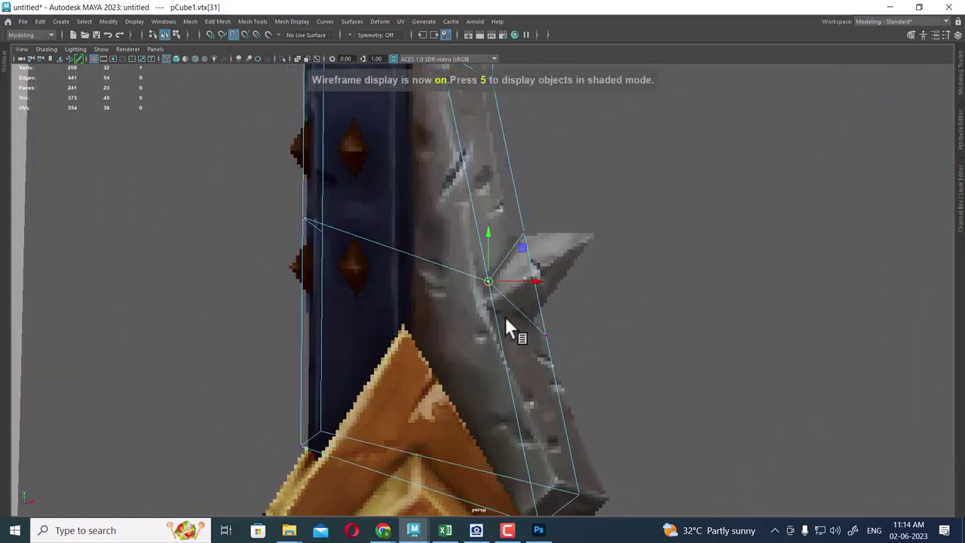
mouse_move(490, 277)
shift+right_down()
mouse_move(490, 188)
mouse_move(500, 231)
shift+right_up()
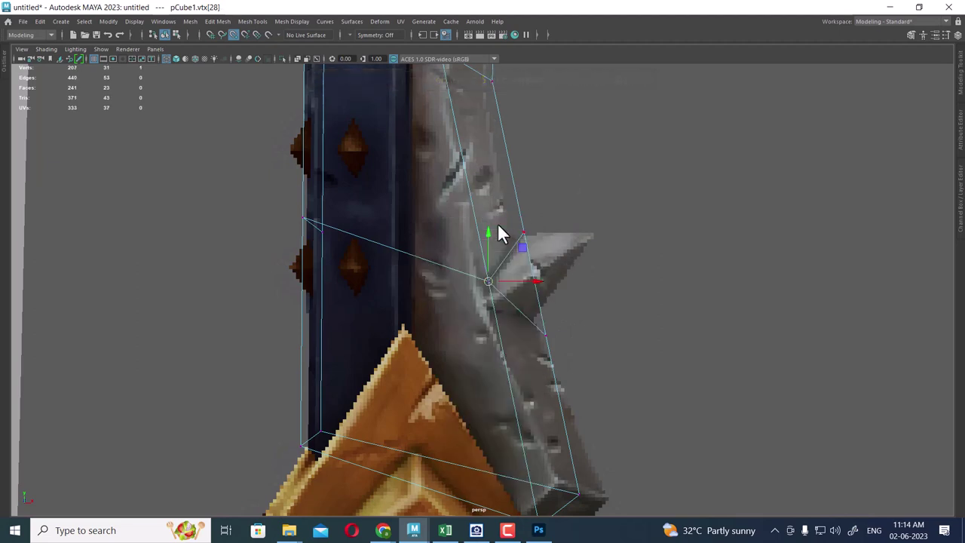
Extrude the lower spike's triangular face in front view, keeping the extrusion nearly flat
click(537, 323)
key(space)
click(597, 295)
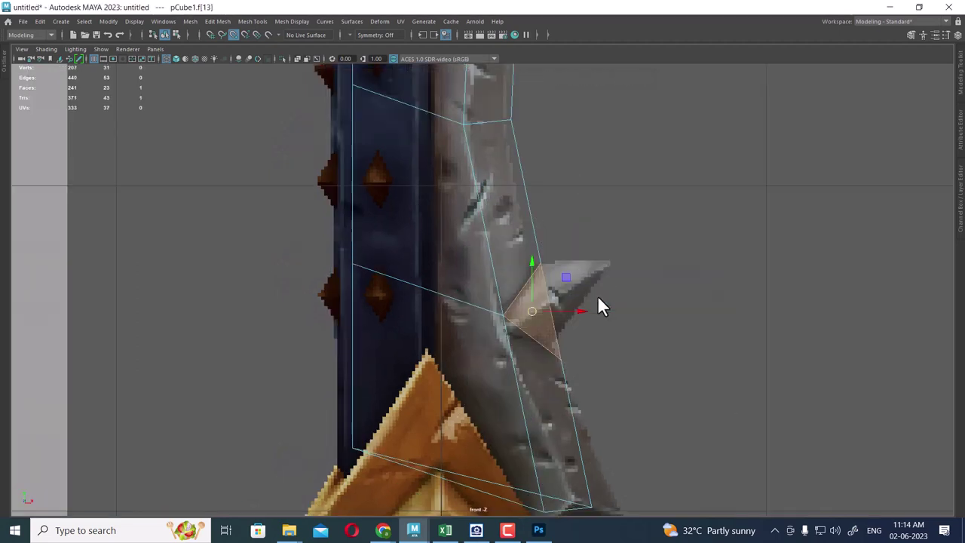
shift+right_click(586, 235)
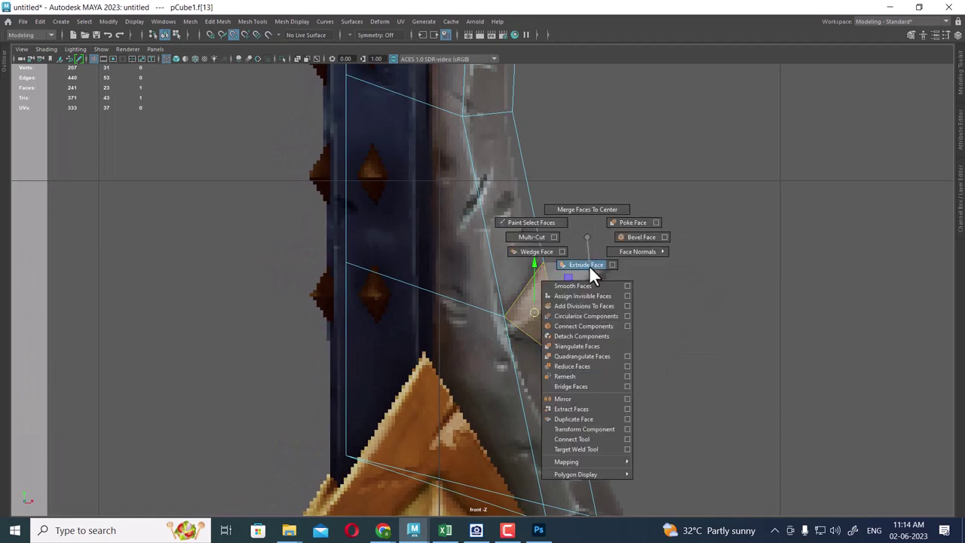
click(589, 265)
drag(538, 315, 605, 286)
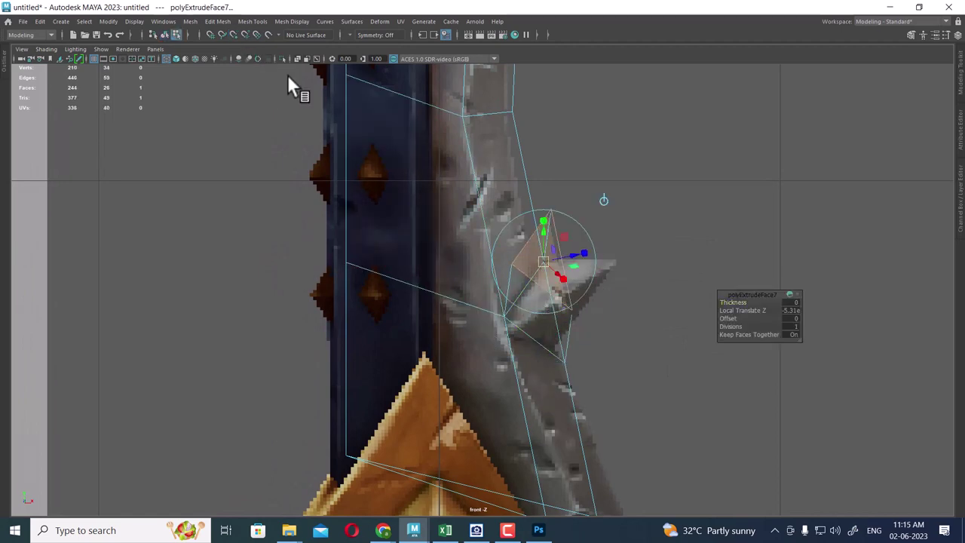
mouse_move(548, 263)
mouse_down()
mouse_move(588, 272)
mouse_move(610, 334)
mouse_up()
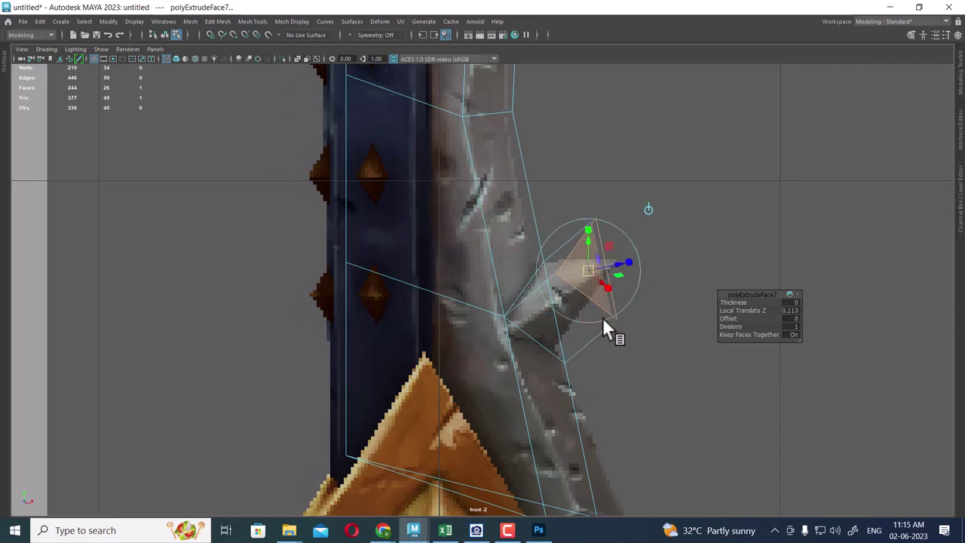
shift+right_drag(594, 270, 594, 175)
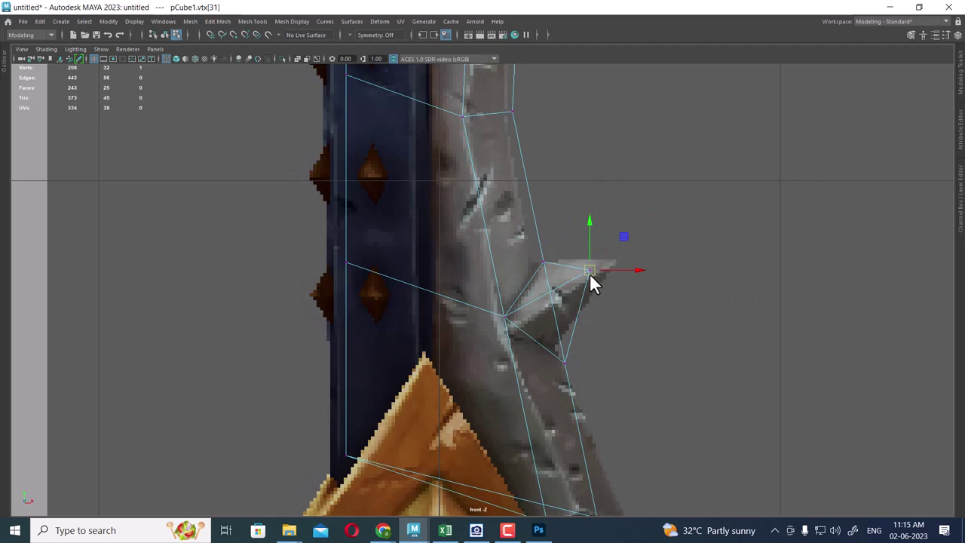
Pull the spike's tip vertex out to the right to match the reference spike
drag(591, 277, 620, 271)
key(space)
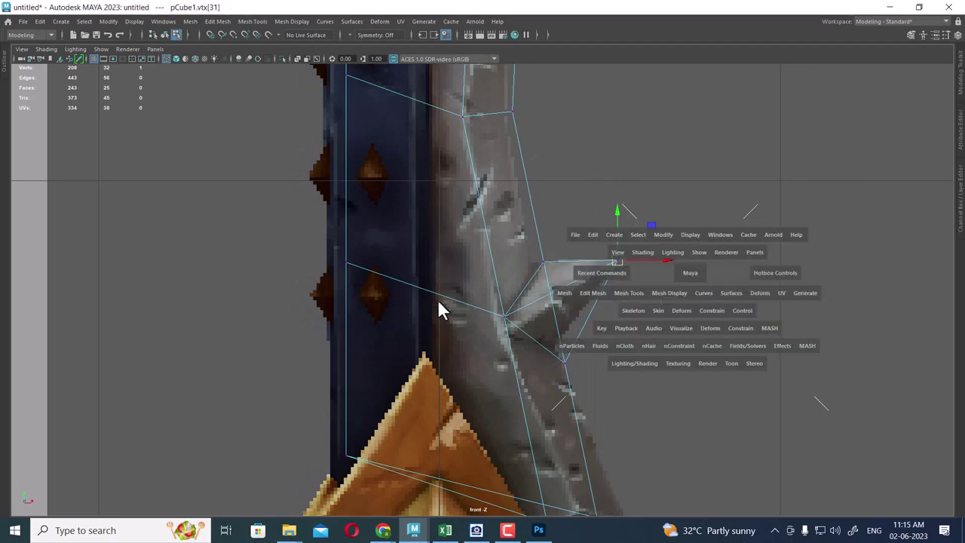
drag(441, 309, 566, 291)
Nudge the lower spike's base vertices vtx[28] and vtx[30] to fit the reference
scroll(742, 245, up, 2)
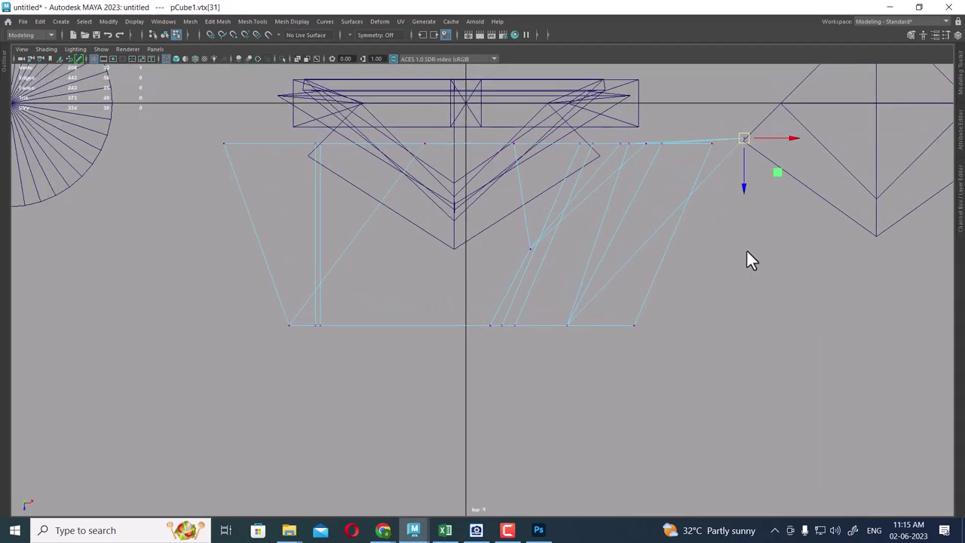
scroll(748, 241, up, 1)
drag(840, 146, 155, 220)
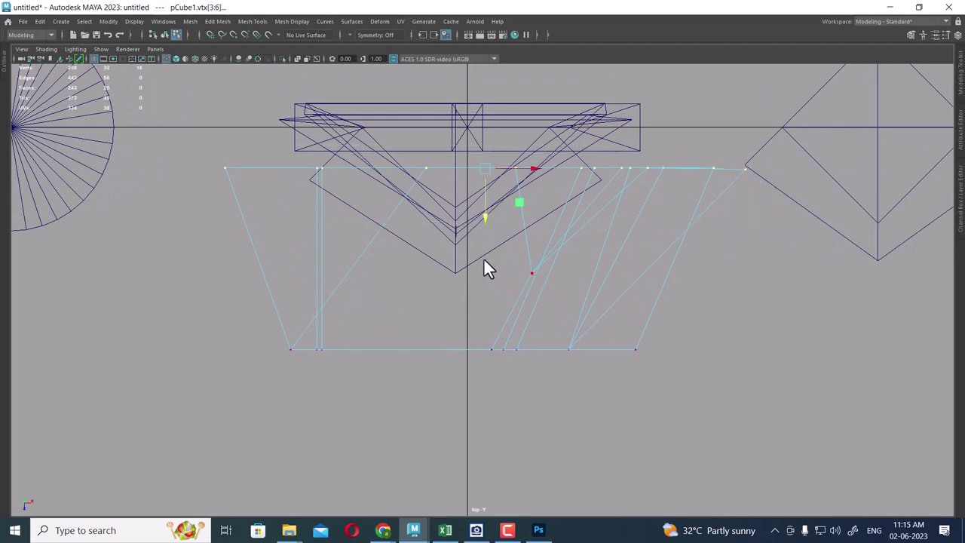
key(q)
key(w)
key(space)
drag(580, 296, 580, 322)
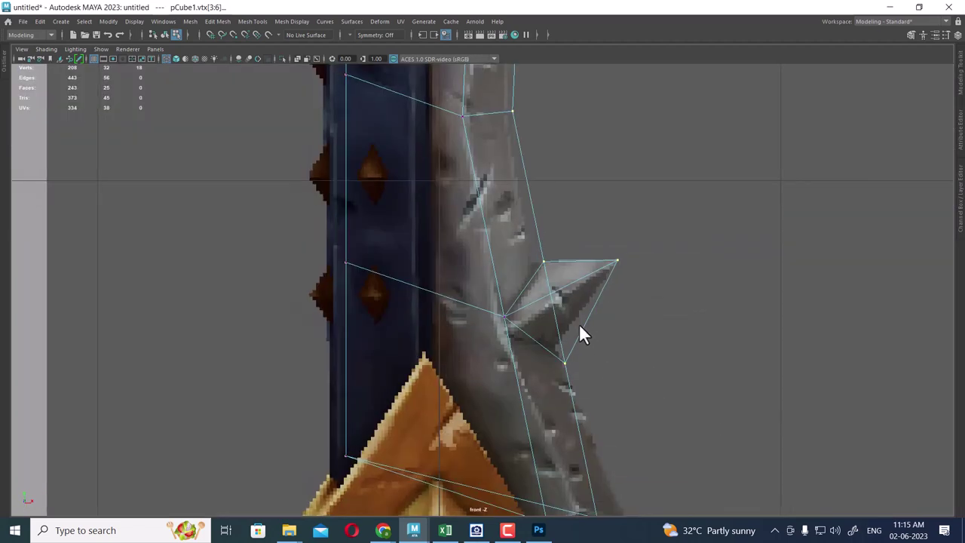
click(504, 316)
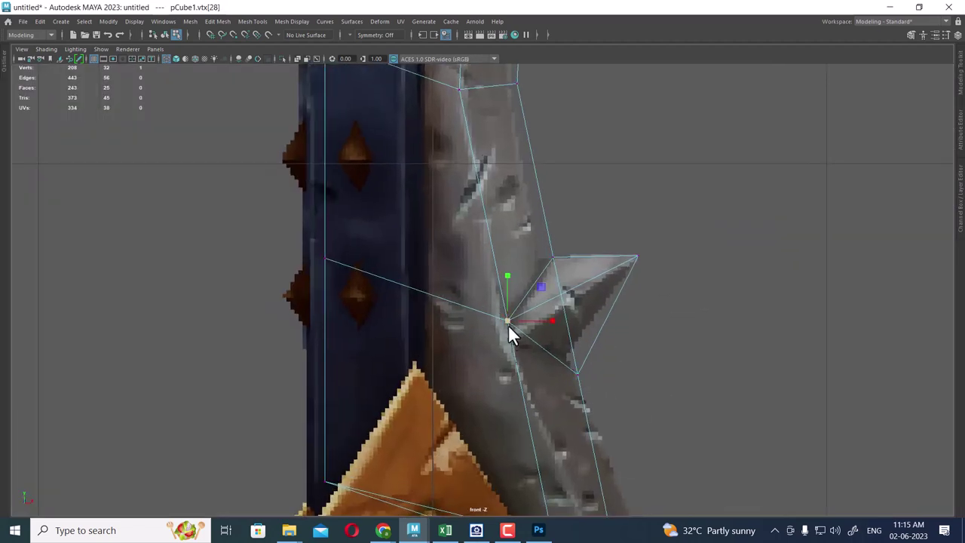
drag(509, 319, 510, 329)
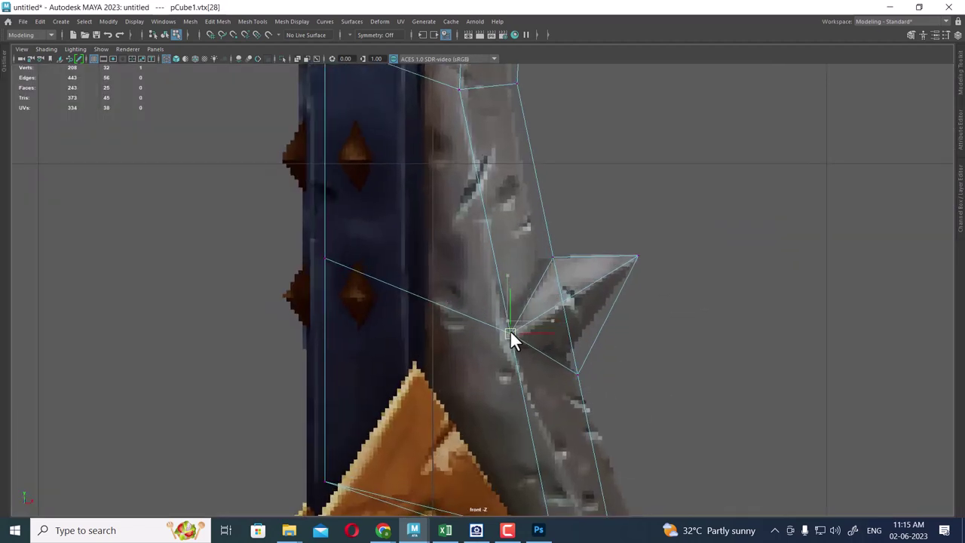
click(578, 374)
drag(579, 375, 572, 358)
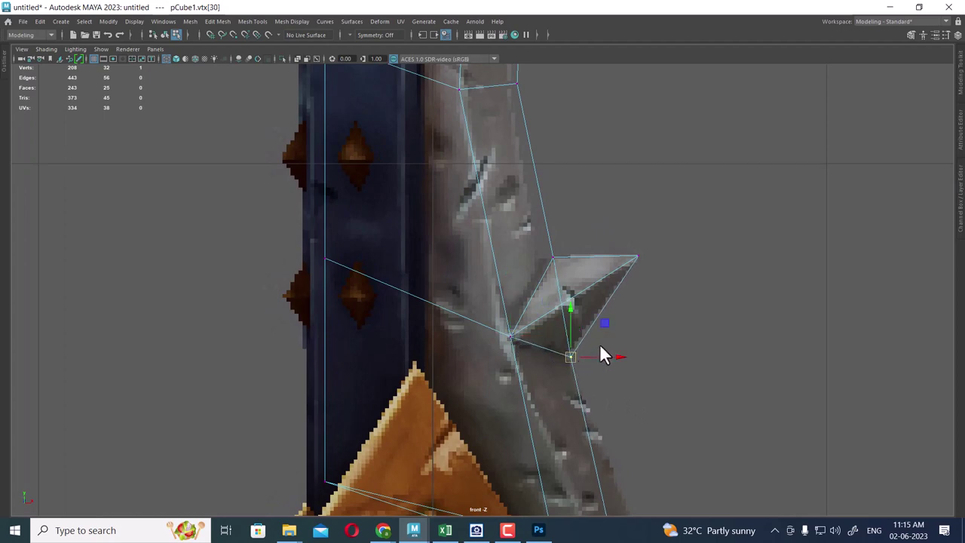
Shift the blade's bottom corner vertices vtx[19:20] to match the reference edge above the guard
key(space)
scroll(606, 337, up, 3)
mouse_move(685, 209)
alt+mouse_down()
mouse_move(561, 314)
mouse_move(490, 314)
mouse_move(638, 308)
mouse_move(596, 284)
mouse_move(581, 366)
mouse_move(518, 401)
mouse_move(549, 300)
mouse_move(560, 298)
alt+mouse_up()
key(5)
scroll(544, 267, down, 2)
key(space)
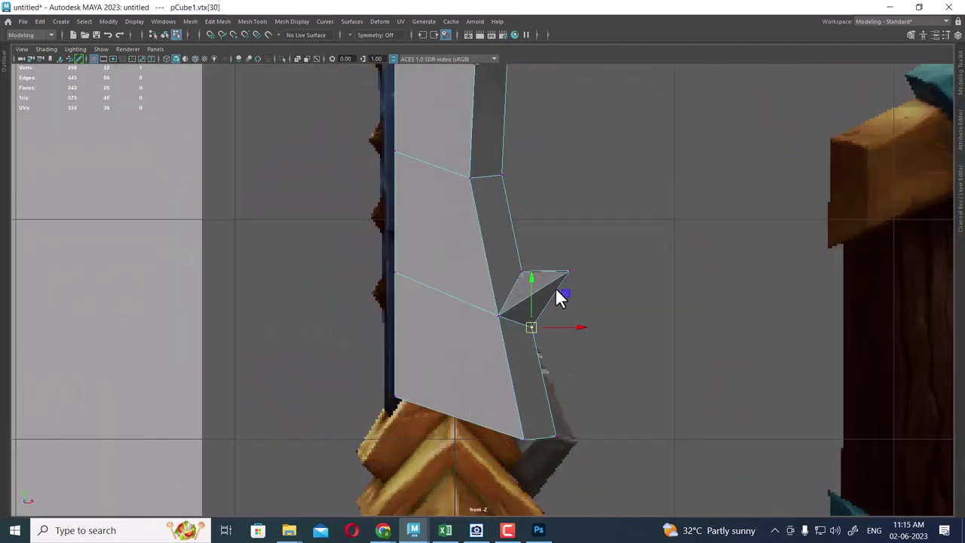
key(4)
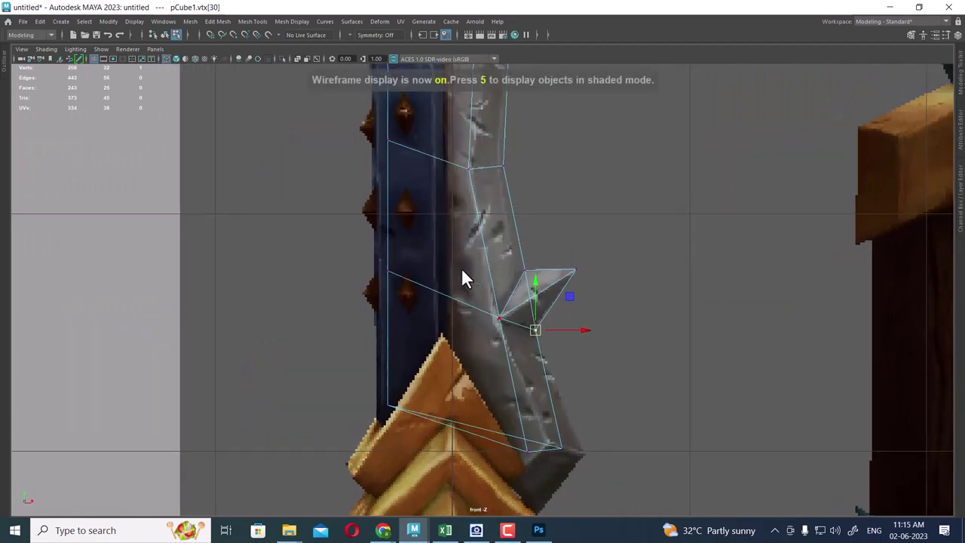
mouse_move(454, 325)
alt+right_down()
mouse_move(574, 345)
mouse_move(612, 383)
alt+right_up()
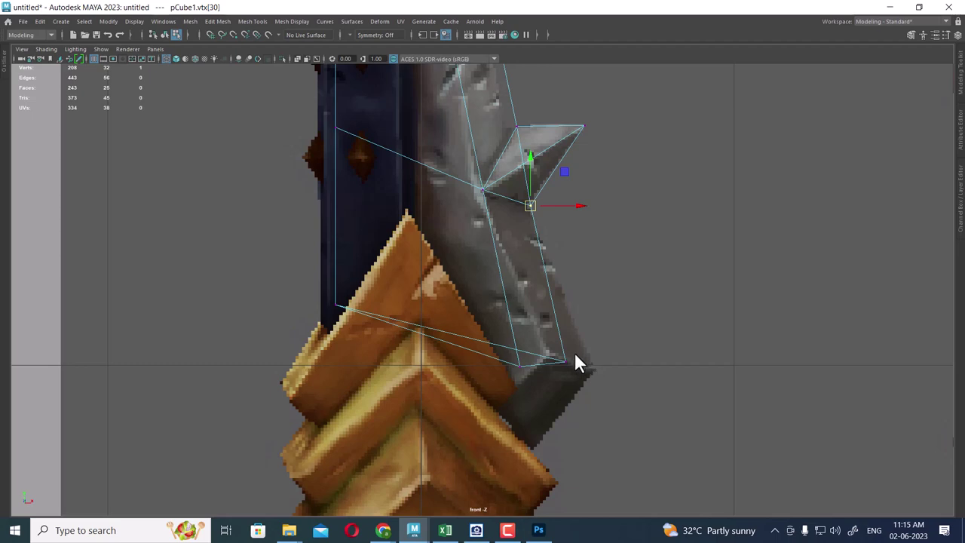
drag(592, 348, 500, 402)
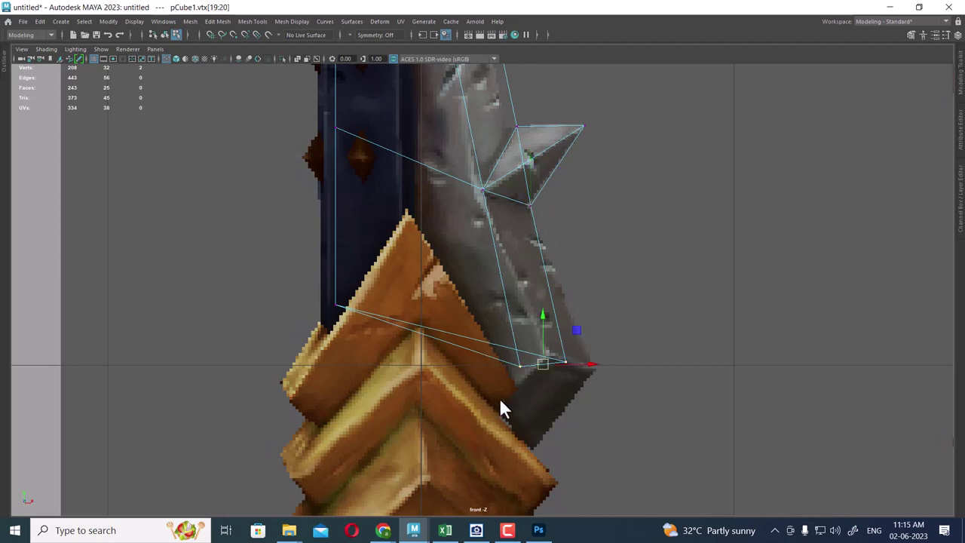
mouse_move(549, 368)
mouse_down()
mouse_move(577, 374)
mouse_move(545, 355)
mouse_up()
click(545, 377)
Zoom in and select the blade's lowest face in Face mode
scroll(520, 346, down, 5)
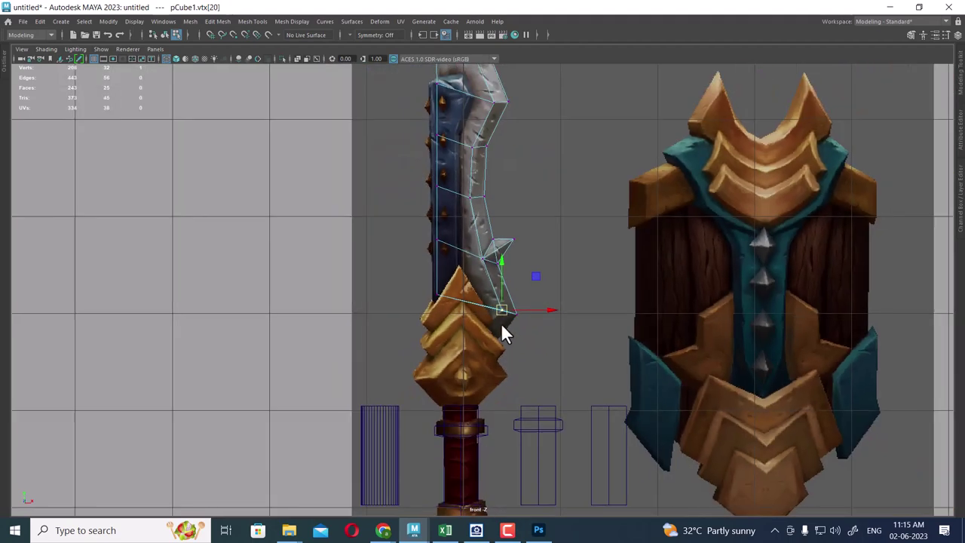
scroll(536, 435, up, 3)
scroll(497, 304, up, 1)
scroll(497, 304, up, 2)
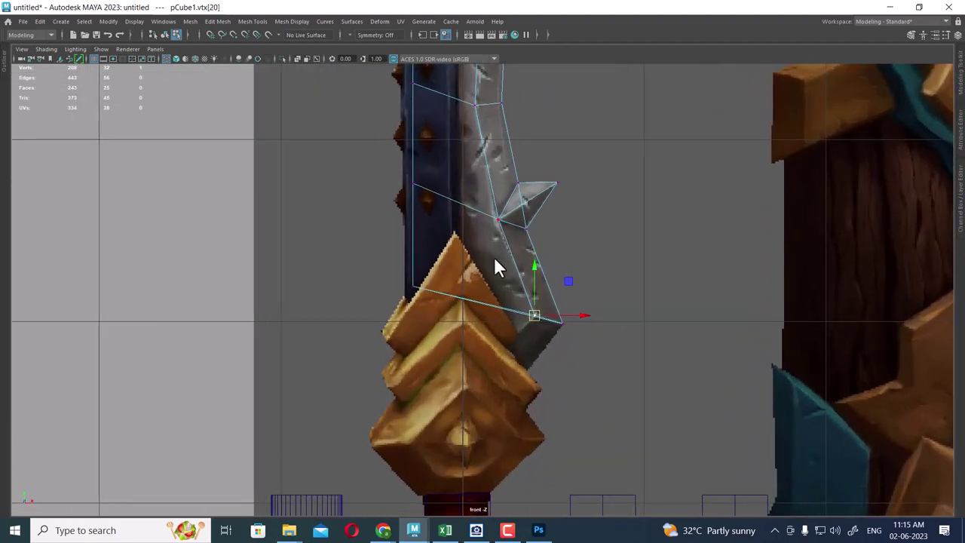
right_drag(490, 249, 497, 264)
click(498, 279)
Extrude the blade's base face downward twice to add new sections
mouse_move(636, 204)
mouse_down()
mouse_move(468, 252)
mouse_move(544, 226)
mouse_move(545, 367)
mouse_up()
key(space)
key(space)
key(ctrl+e)
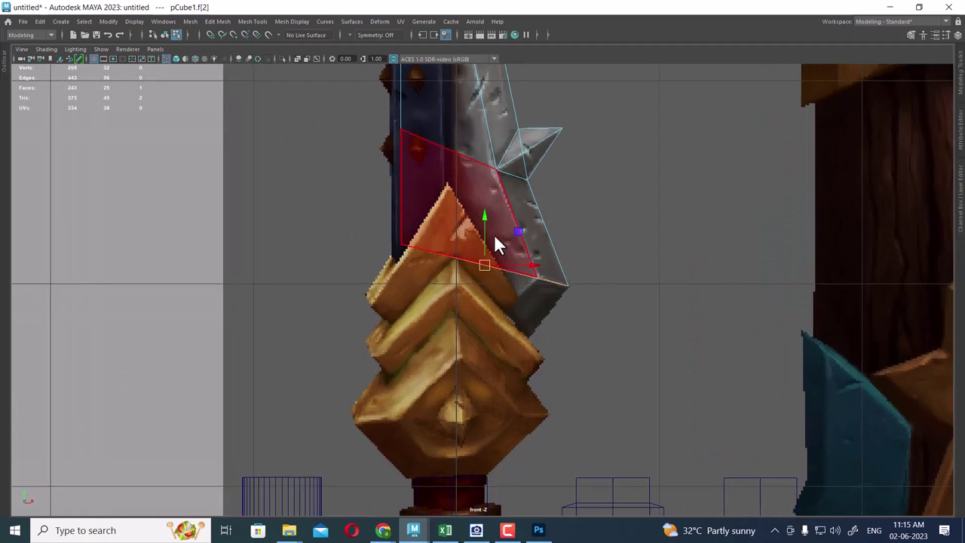
drag(494, 234, 475, 332)
key(ctrl+e)
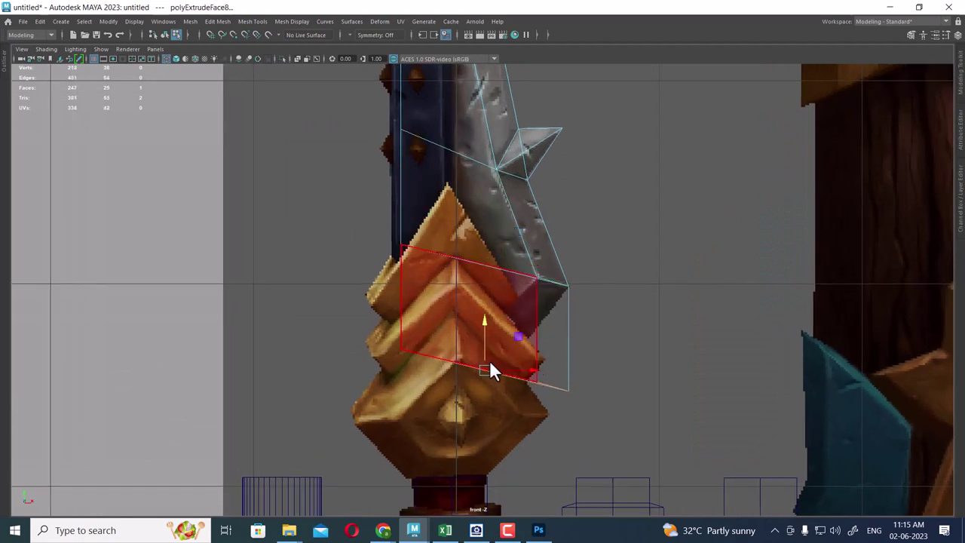
Slide the blade's lower corner vertices inward along X to line up with the golden guard
right_drag(502, 240, 377, 216)
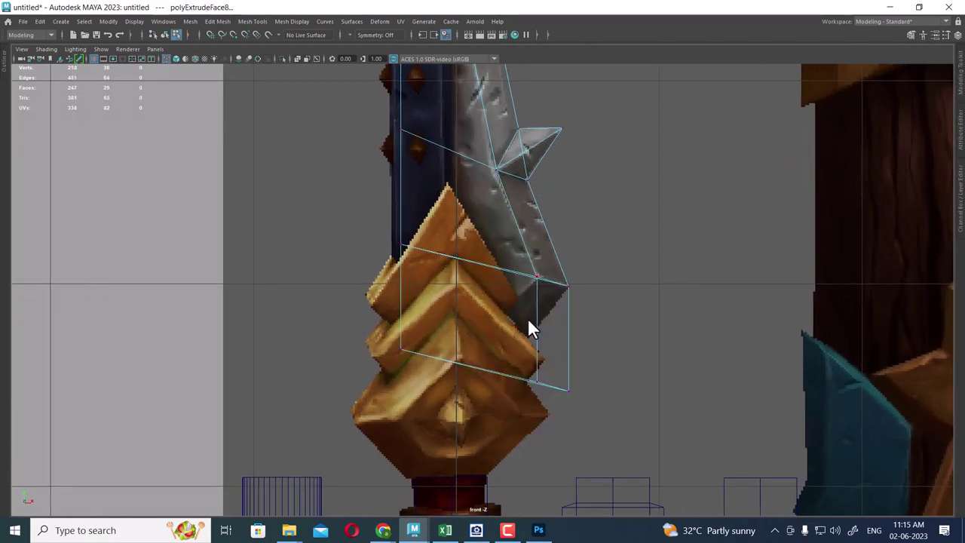
drag(605, 325, 471, 455)
mouse_move(566, 388)
mouse_down()
mouse_move(514, 385)
mouse_move(522, 384)
mouse_up()
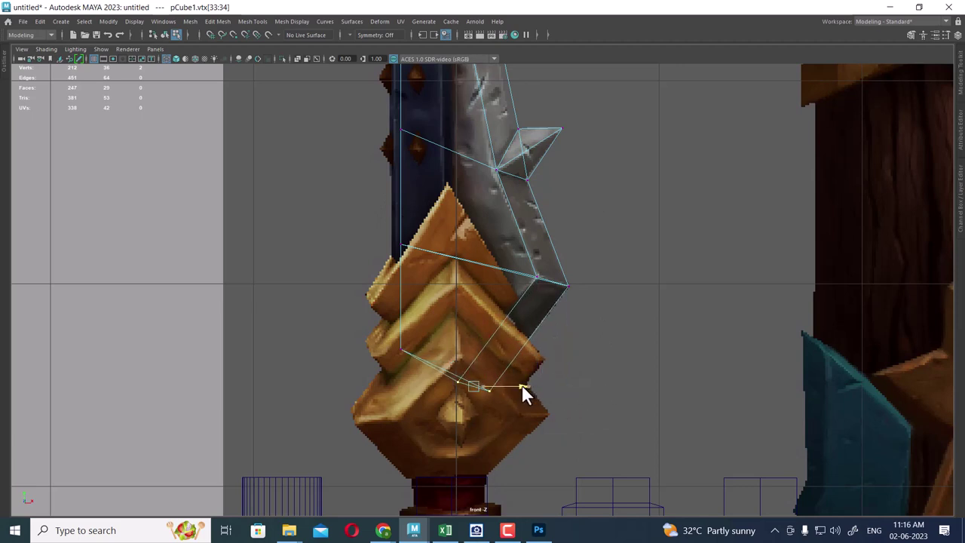
Pan up the front view and select two vertices on the upper blade
alt+middle_drag(516, 313, 521, 425)
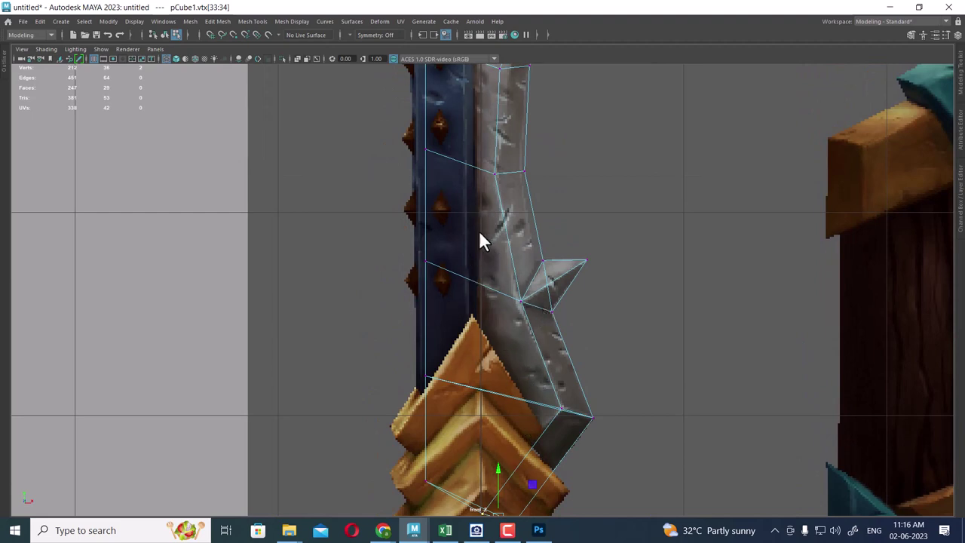
mouse_move(440, 225)
alt+mouse_down()
mouse_move(488, 272)
mouse_move(539, 234)
mouse_move(565, 289)
alt+mouse_up()
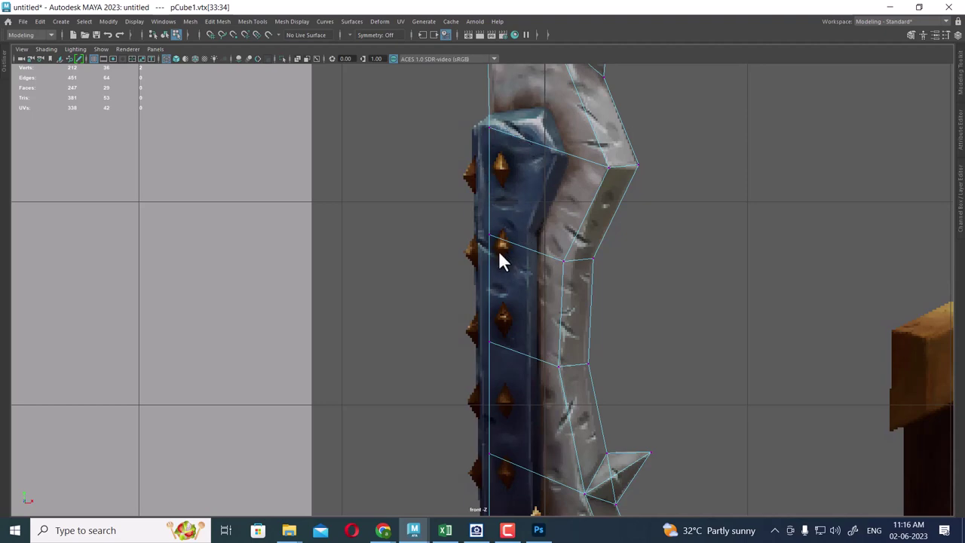
drag(478, 218, 495, 238)
mouse_move(592, 270)
alt+mouse_down()
mouse_move(604, 149)
mouse_move(636, 231)
mouse_move(561, 234)
alt+mouse_up()
Show the blade in plain shaded display and isolate it
key(F10)
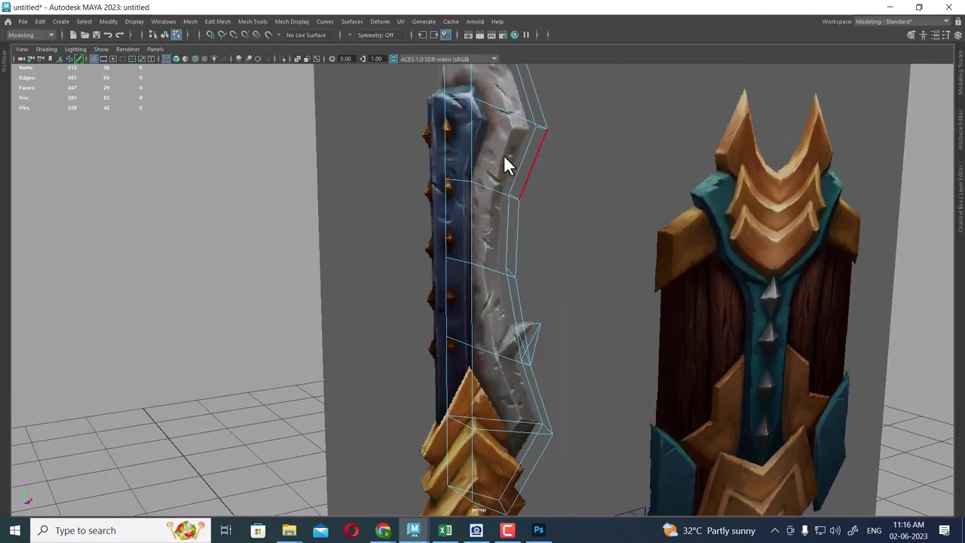
key(5)
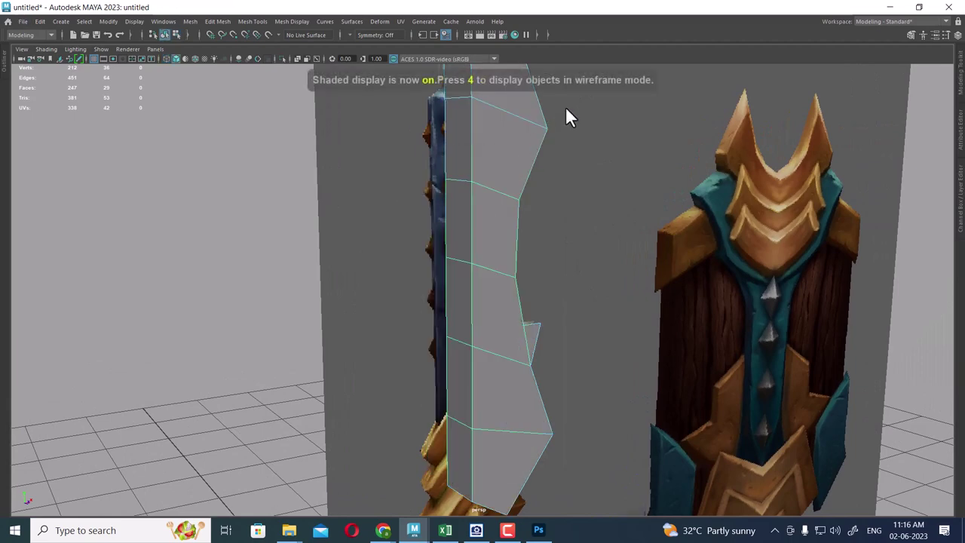
key(F8)
key(alt+h)
alt+drag(452, 204, 472, 223)
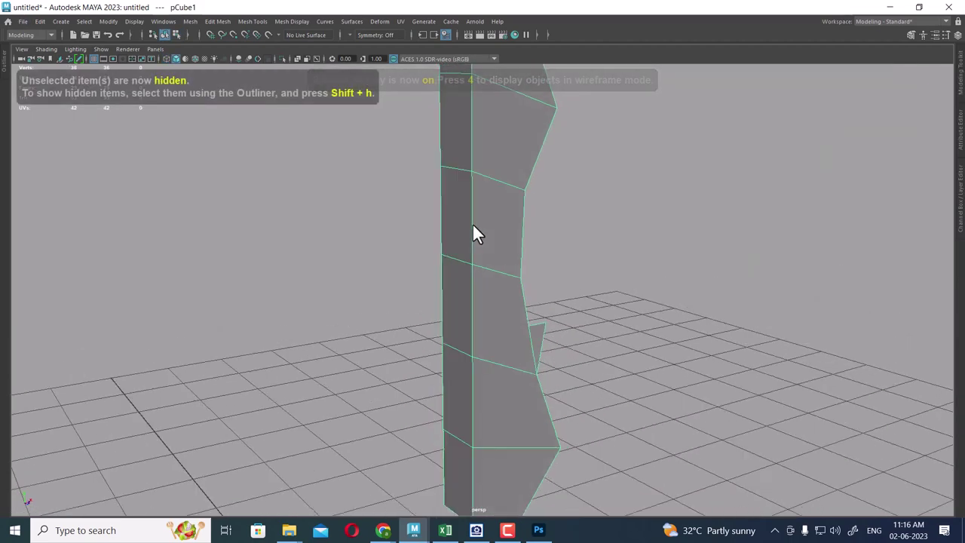
Try Collapse Edge on the short upper-blade edge, then undo it
key(F10)
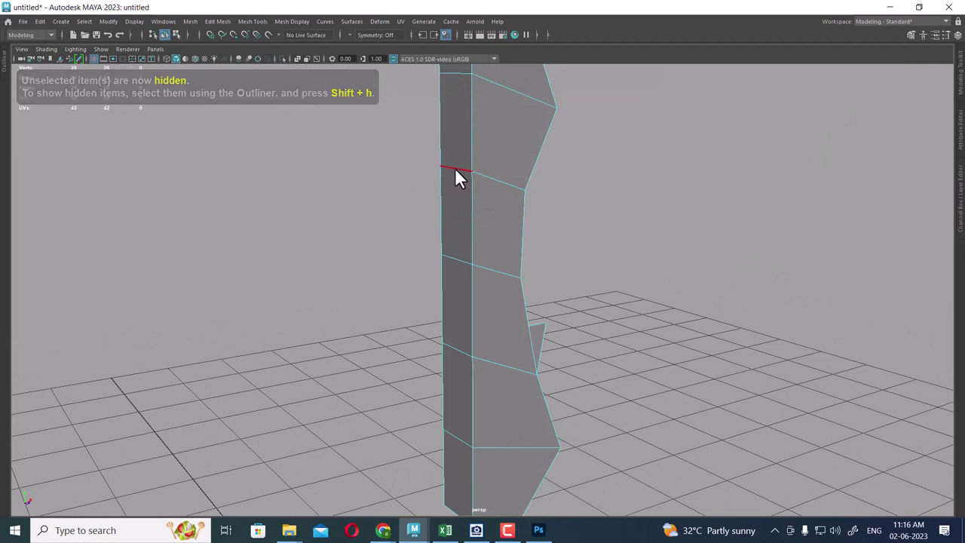
click(456, 169)
shift+right_click(480, 225)
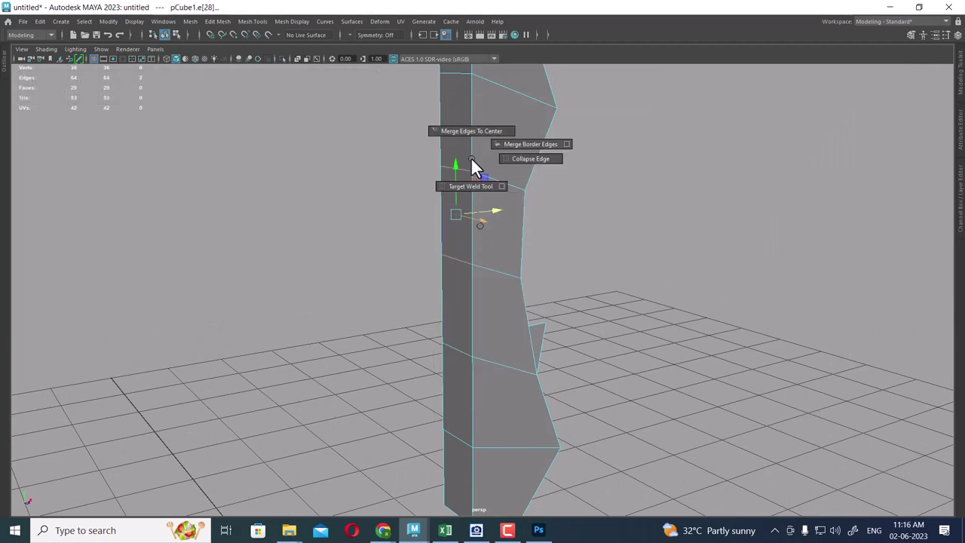
click(528, 158)
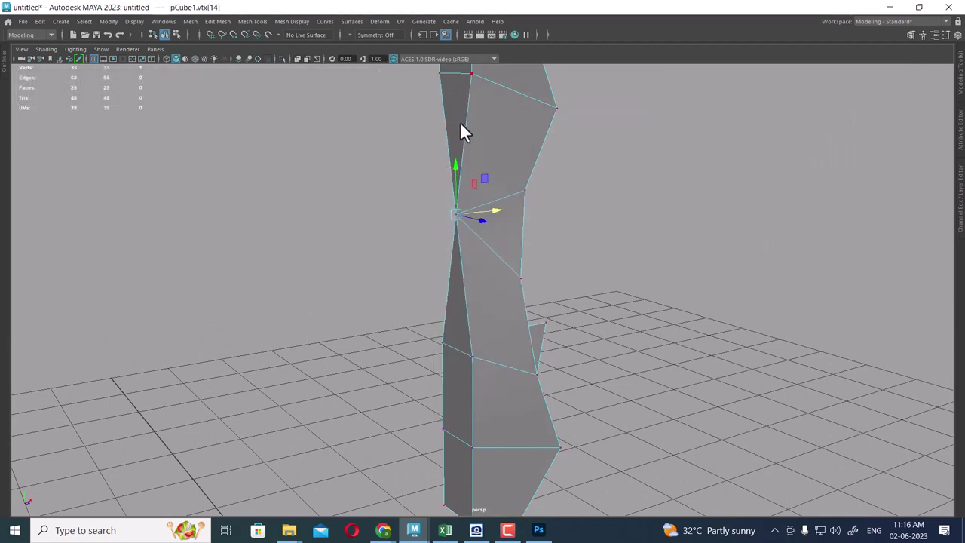
key(ctrl+z)
right_click(483, 167)
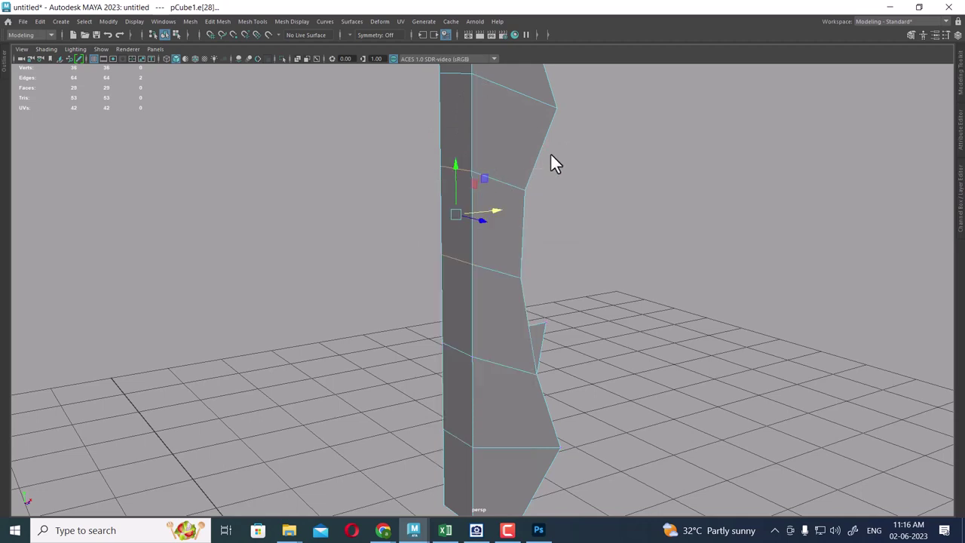
Select the two upper-blade vertices and merge them to centre on the centre line
right_drag(494, 165, 427, 165)
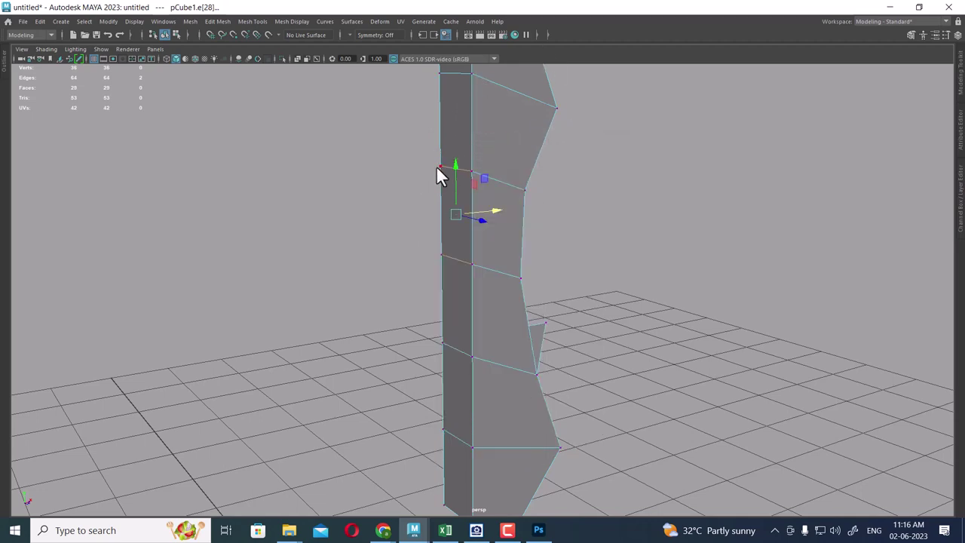
click(439, 165)
shift+drag(441, 279, 444, 282)
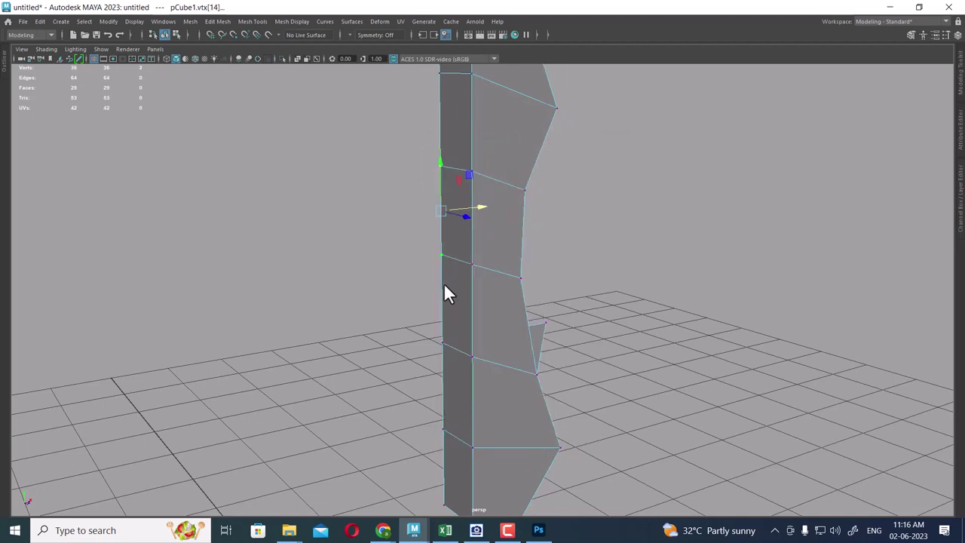
shift+right_drag(444, 282, 442, 197)
shift+drag(479, 147, 465, 249)
shift+right_drag(481, 230, 486, 149)
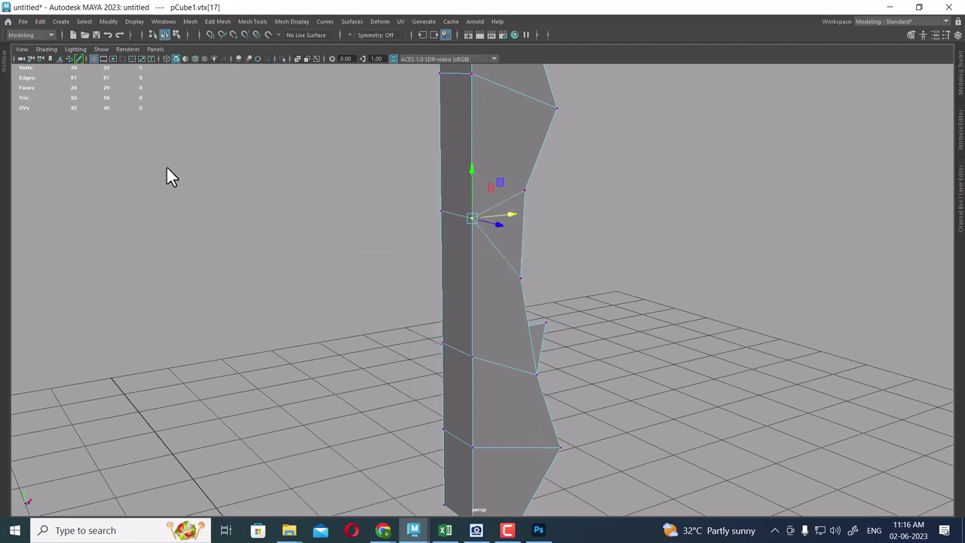
key(ctrl+z)
key(ctrl+z)
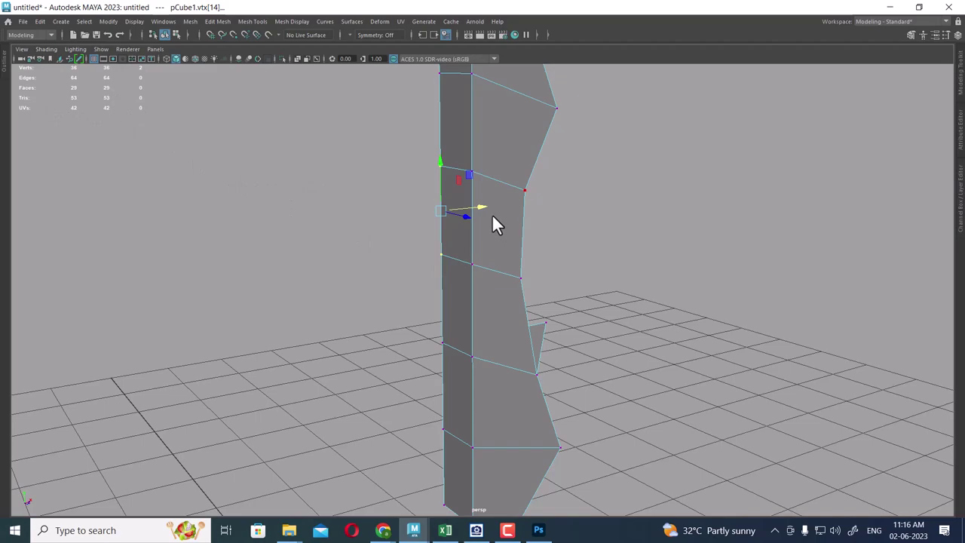
shift+right_drag(491, 213, 492, 113)
shift+click(458, 270)
mouse_move(521, 237)
alt+mouse_down()
mouse_move(411, 248)
mouse_move(489, 242)
alt+mouse_up()
shift+right_drag(487, 235, 475, 188)
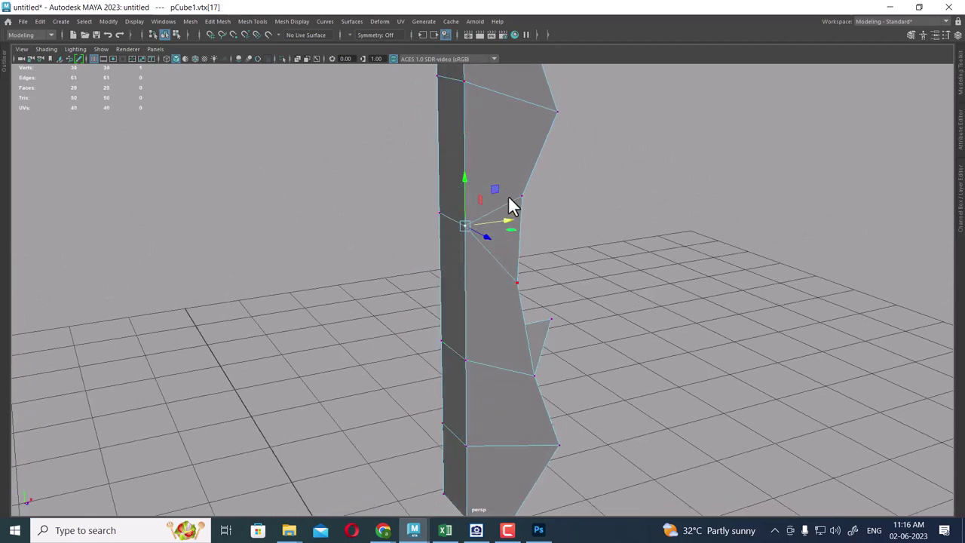
Orbit to inspect the new triangle fan and side faces, then return to front view
alt+drag(511, 259, 472, 252)
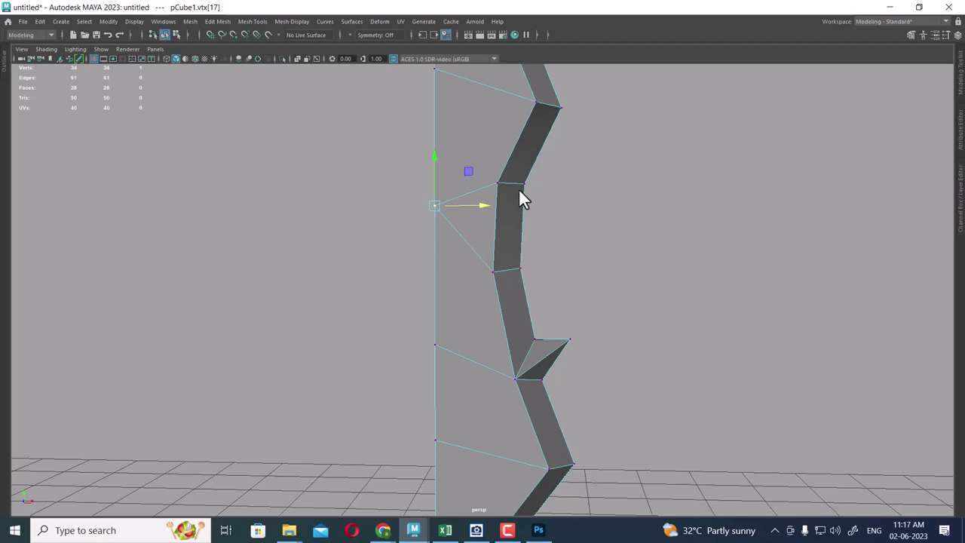
alt+drag(518, 194, 482, 262)
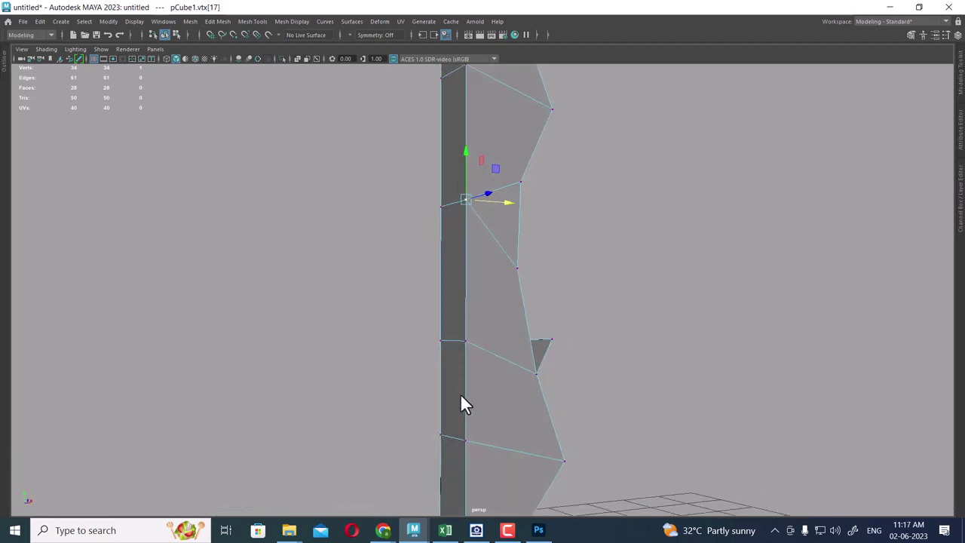
mouse_move(464, 403)
alt+mouse_down()
mouse_move(491, 349)
mouse_move(535, 332)
alt+mouse_up()
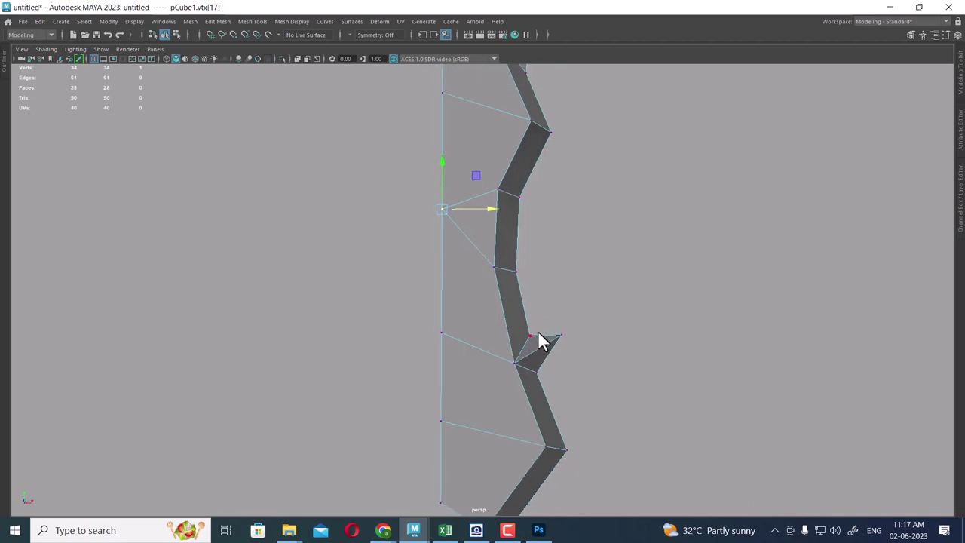
key(space)
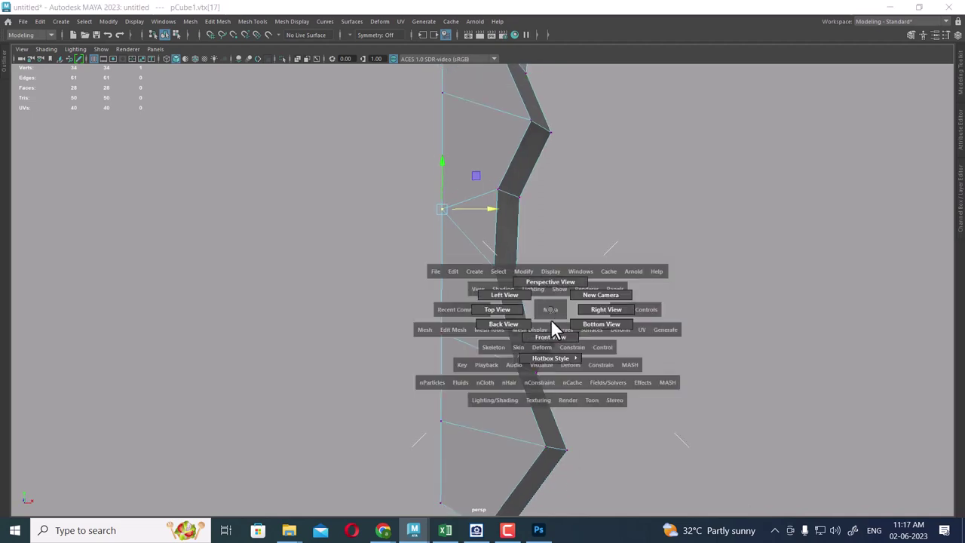
click(552, 320)
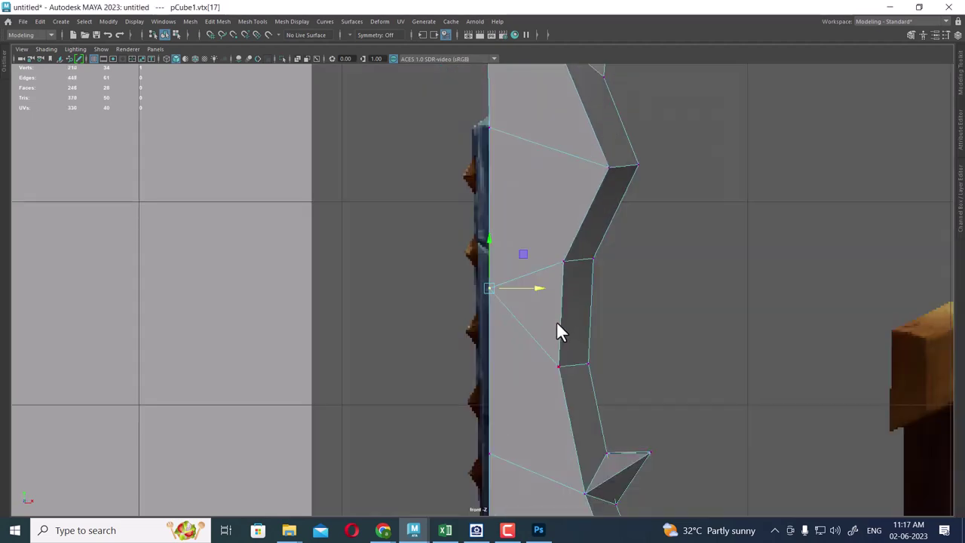
mouse_move(413, 529)
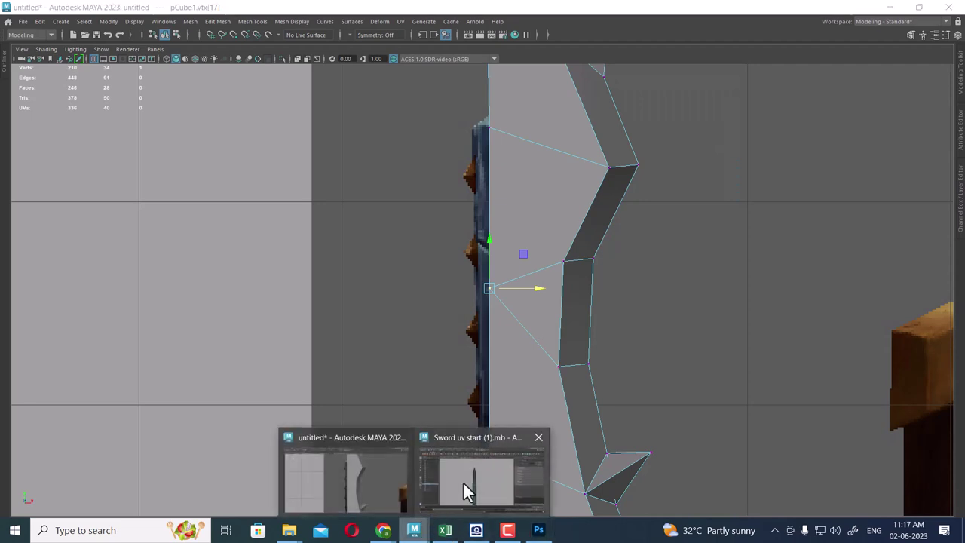
Bring up the Sword uv start file in perspective and orbit to its diamond-studded side
click(465, 480)
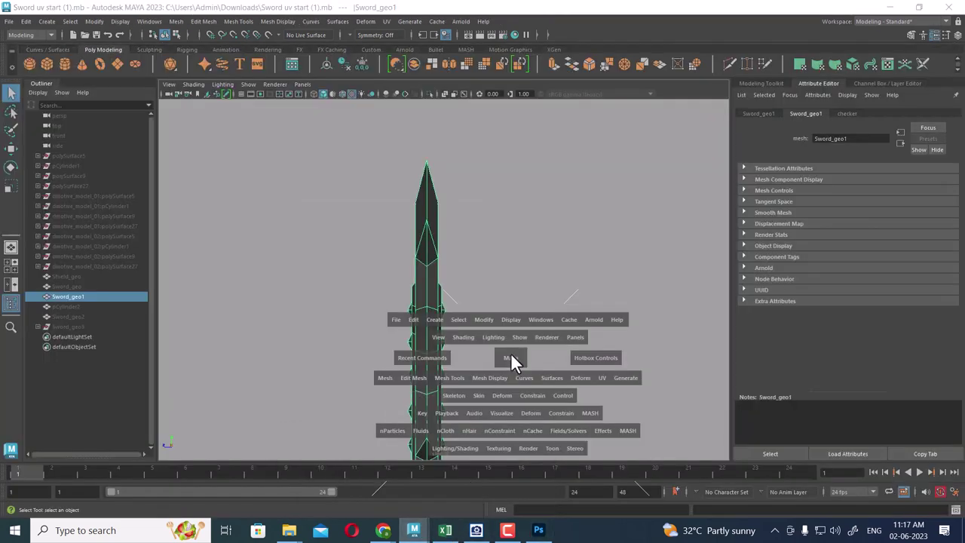
click(511, 353)
mouse_move(542, 326)
alt+mouse_down()
mouse_move(488, 344)
mouse_move(509, 208)
mouse_move(517, 259)
mouse_move(499, 254)
mouse_move(502, 241)
alt+mouse_up()
alt+drag(459, 177, 491, 214)
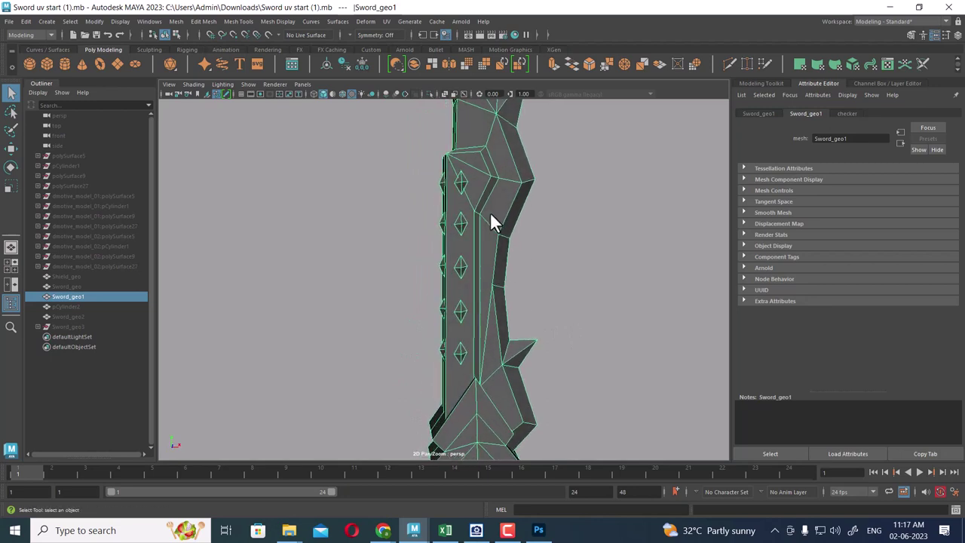
alt+drag(486, 270, 508, 260)
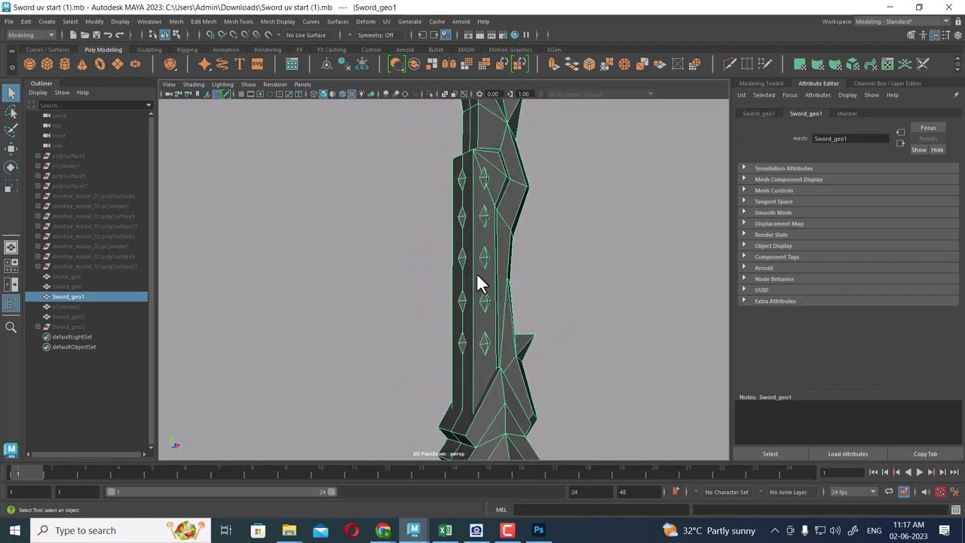
alt+drag(527, 267, 443, 276)
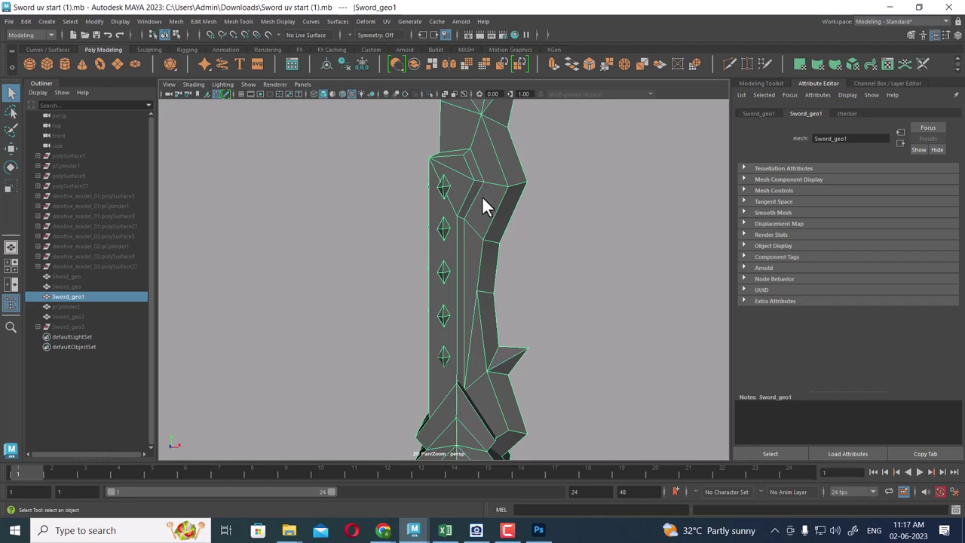
alt+drag(482, 195, 530, 218)
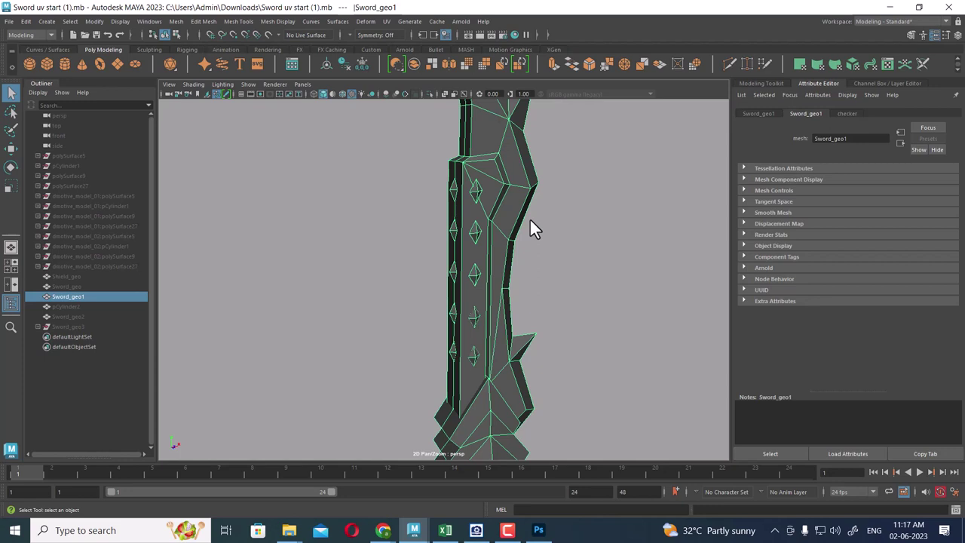
mouse_move(517, 222)
alt+mouse_down()
mouse_move(521, 272)
mouse_move(483, 270)
alt+mouse_up()
Separate the reference sword, isolate its blade piece to inspect it, then return to the untitled file
shift+right_drag(541, 180, 538, 382)
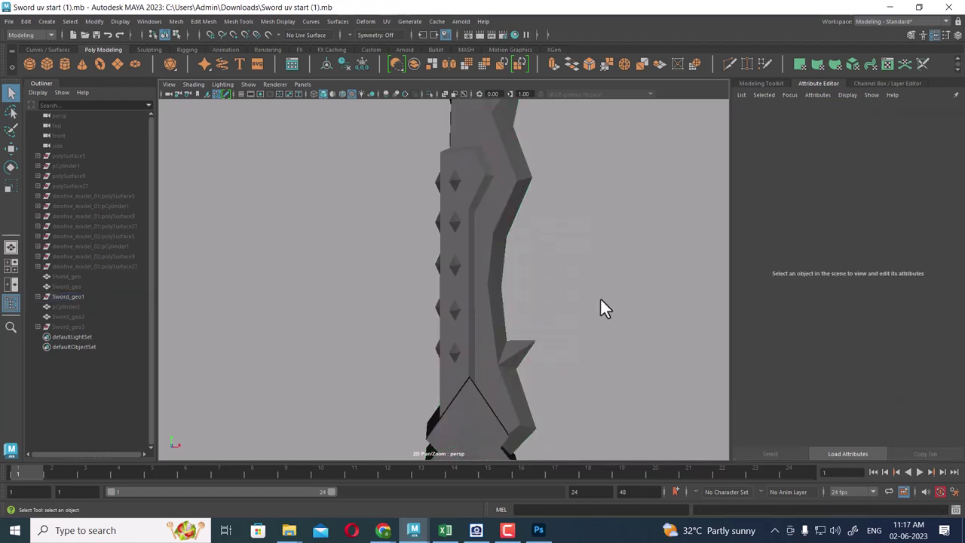
key(alt+h)
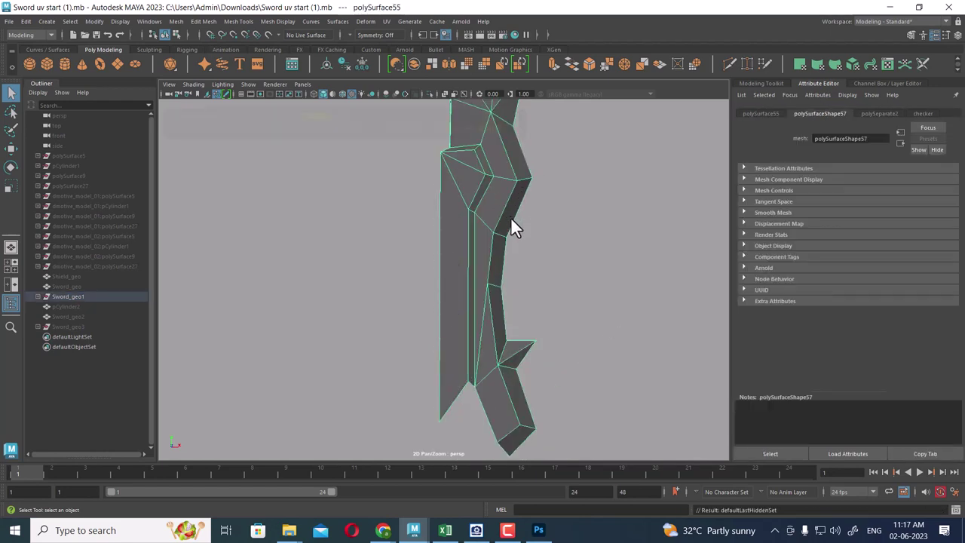
mouse_move(510, 217)
alt+mouse_down()
mouse_move(541, 287)
mouse_move(517, 288)
mouse_move(521, 281)
alt+mouse_up()
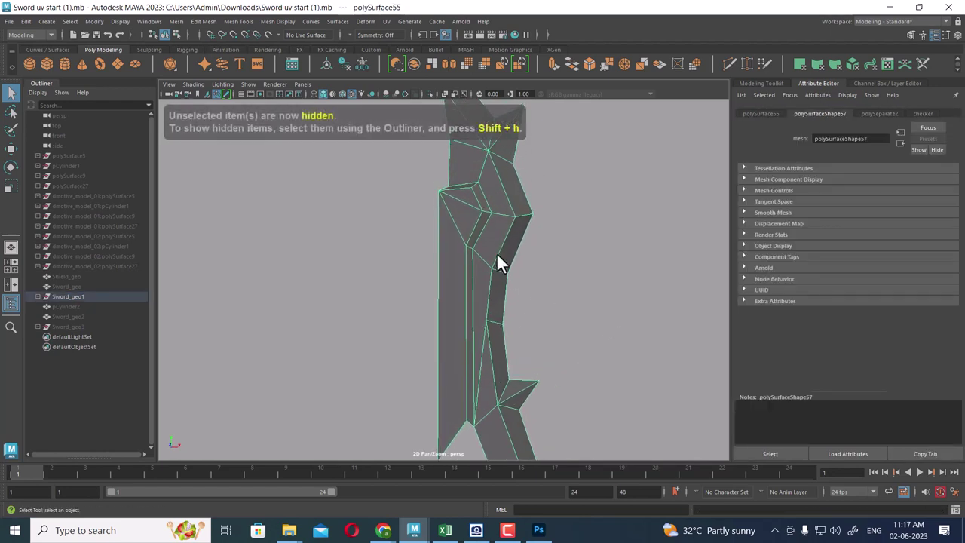
mouse_move(480, 222)
alt+mouse_down()
mouse_move(488, 213)
mouse_move(468, 208)
mouse_move(481, 197)
alt+mouse_up()
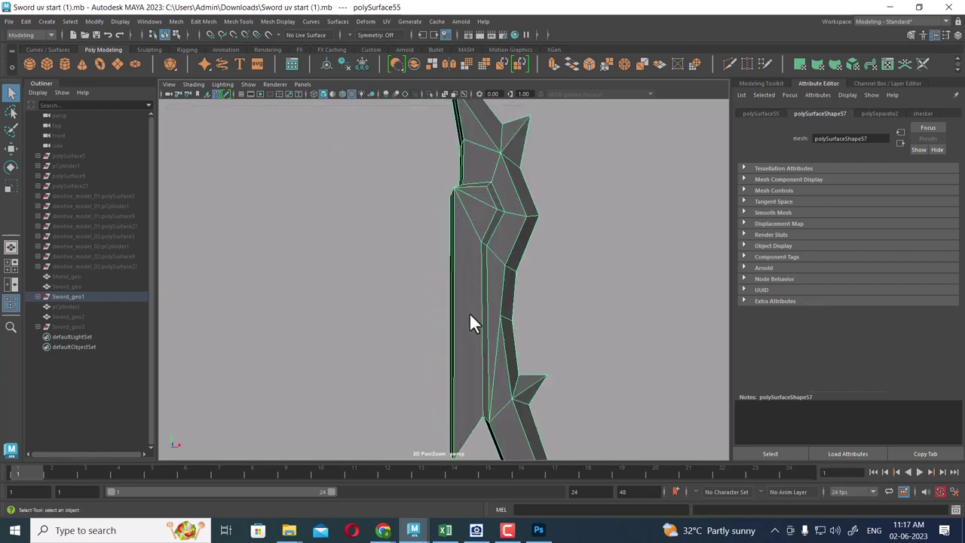
alt+drag(470, 314, 465, 269)
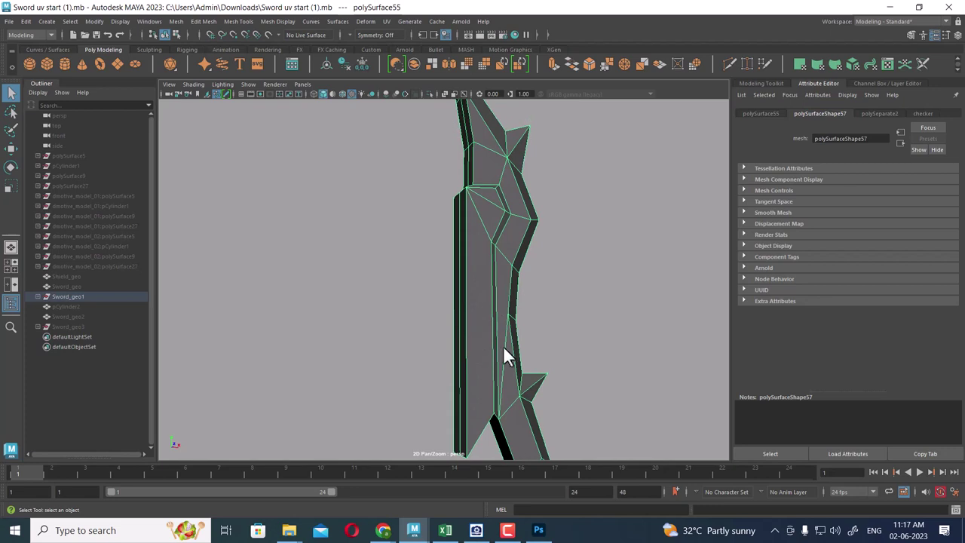
mouse_move(503, 346)
alt+mouse_down()
mouse_move(502, 415)
mouse_move(445, 399)
alt+mouse_up()
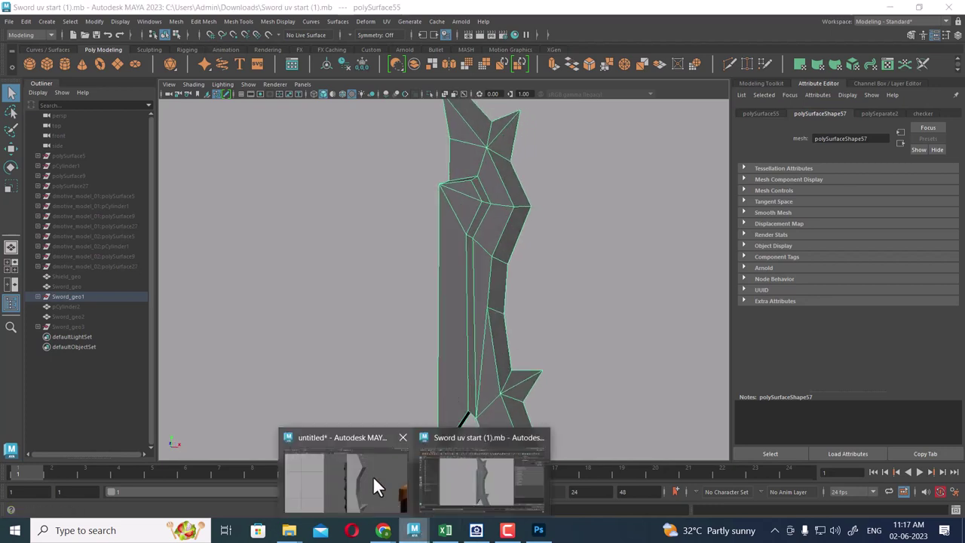
click(372, 479)
Show the blade textured with wireframe overlay in the front view
key(space)
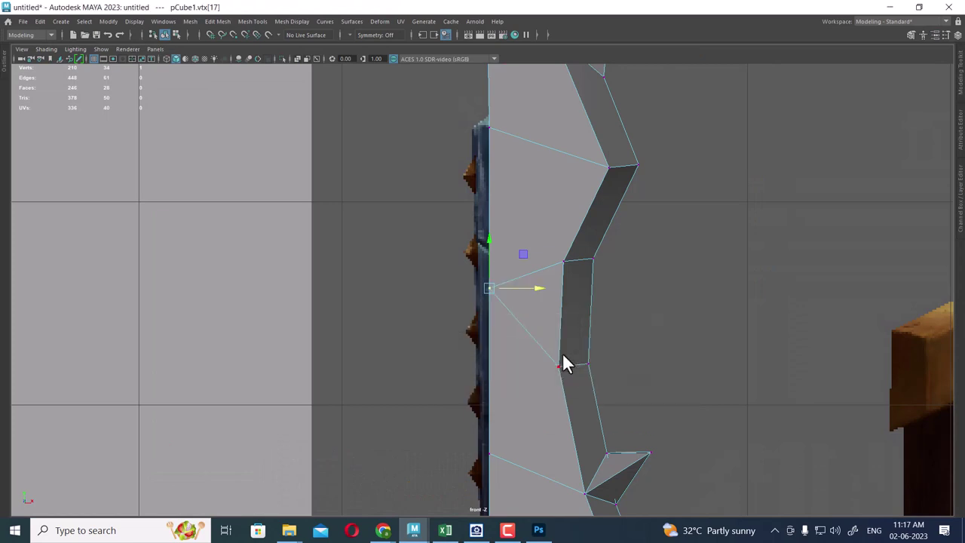
key(6)
alt+middle_drag(565, 364, 554, 354)
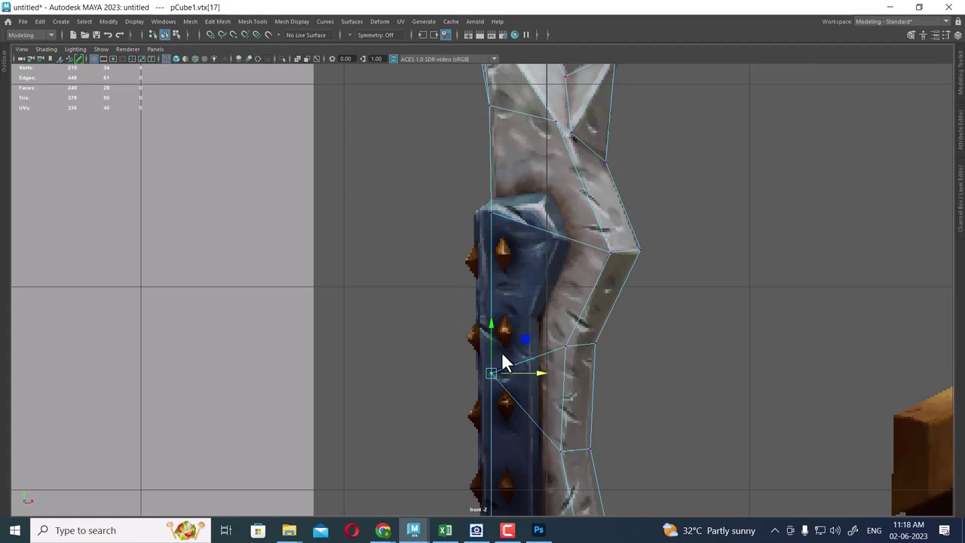
scroll(505, 347, down, 3)
scroll(517, 325, up, 1)
Chamfer the inner notch vertex into two vertices and check the result in perspective
key(ctrl+1)
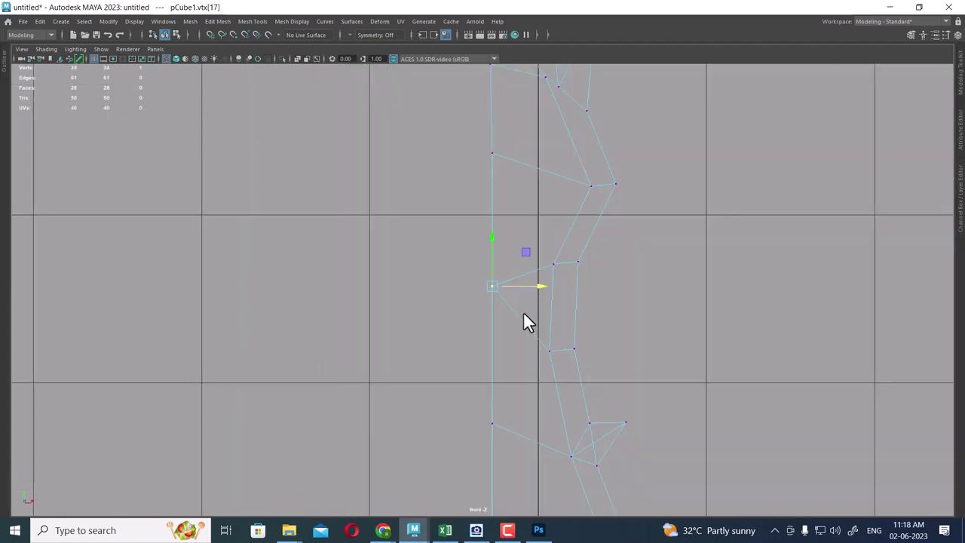
key(ctrl+b)
click(630, 253)
key(space)
mouse_move(563, 208)
mouse_down()
mouse_move(575, 236)
mouse_move(522, 291)
mouse_move(508, 262)
mouse_up()
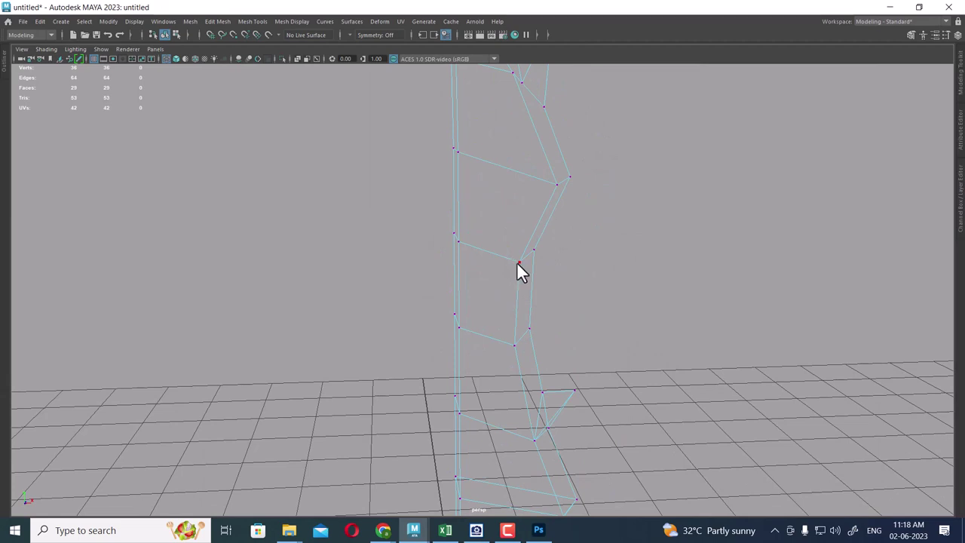
key(5)
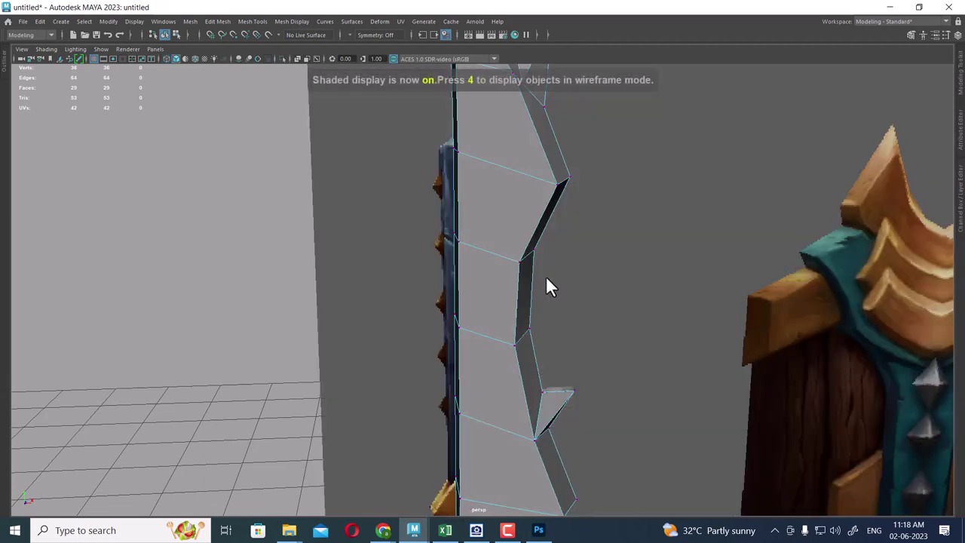
key(space)
drag(550, 297, 547, 287)
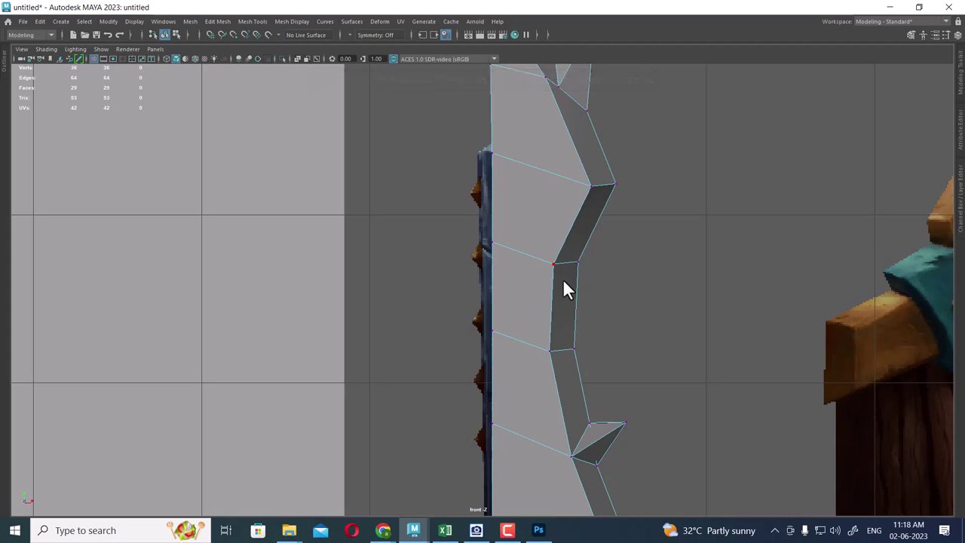
Move blade vertex vtx[18] near the guard slightly lower
key(6)
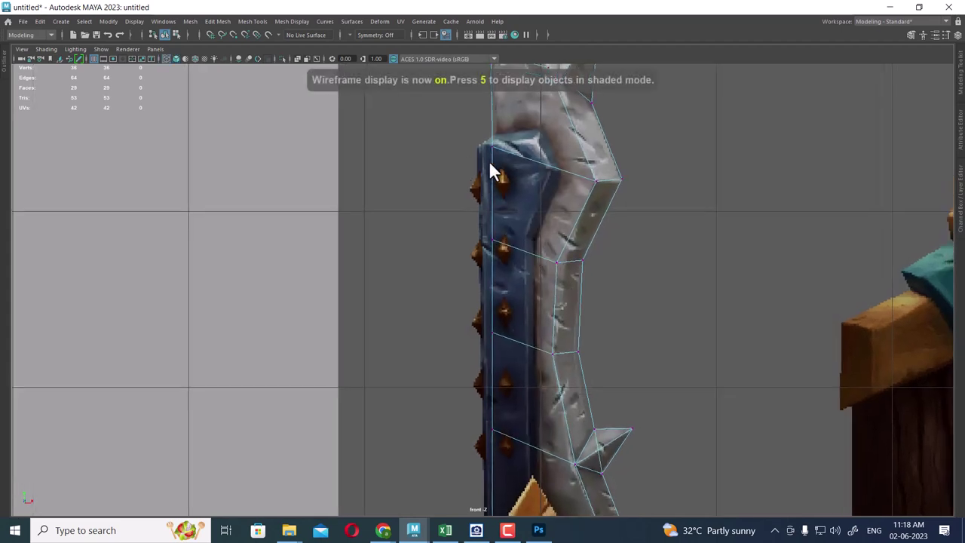
scroll(516, 204, up, 1)
scroll(524, 252, down, 1)
scroll(518, 222, down, 1)
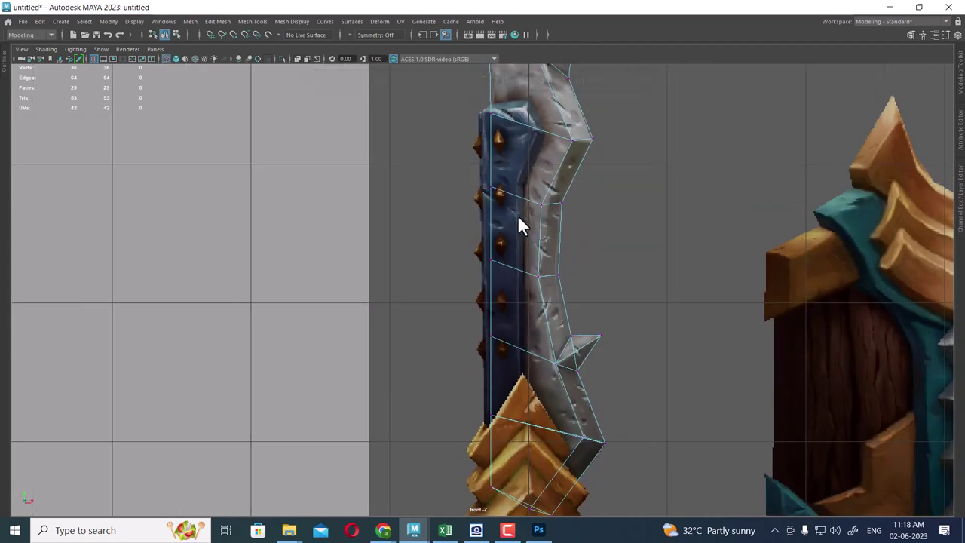
click(492, 417)
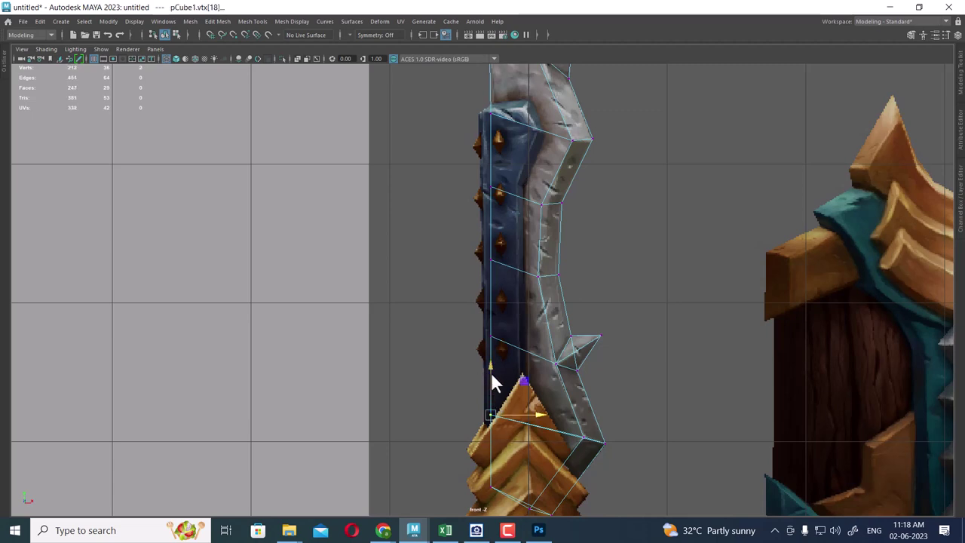
mouse_move(489, 371)
mouse_down()
mouse_move(494, 392)
mouse_move(483, 385)
mouse_up()
Insert a new edge loop running down the blade beside the blue spine
scroll(519, 197, up, 1)
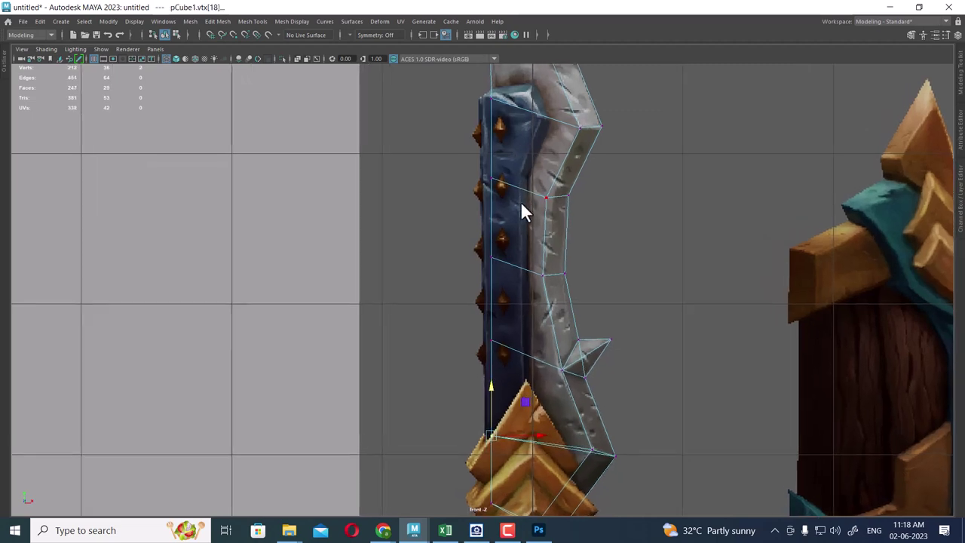
alt+middle_drag(517, 225, 543, 294)
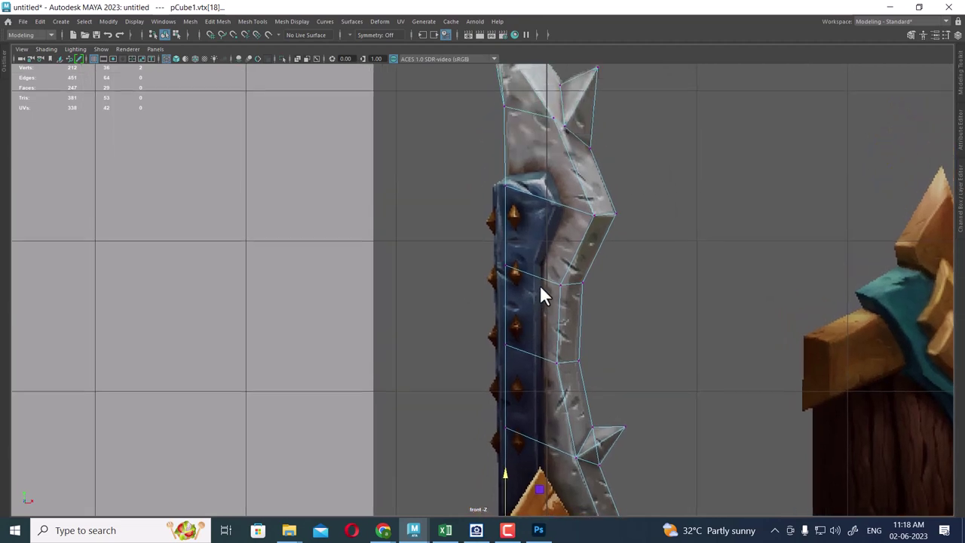
right_drag(538, 222, 624, 155)
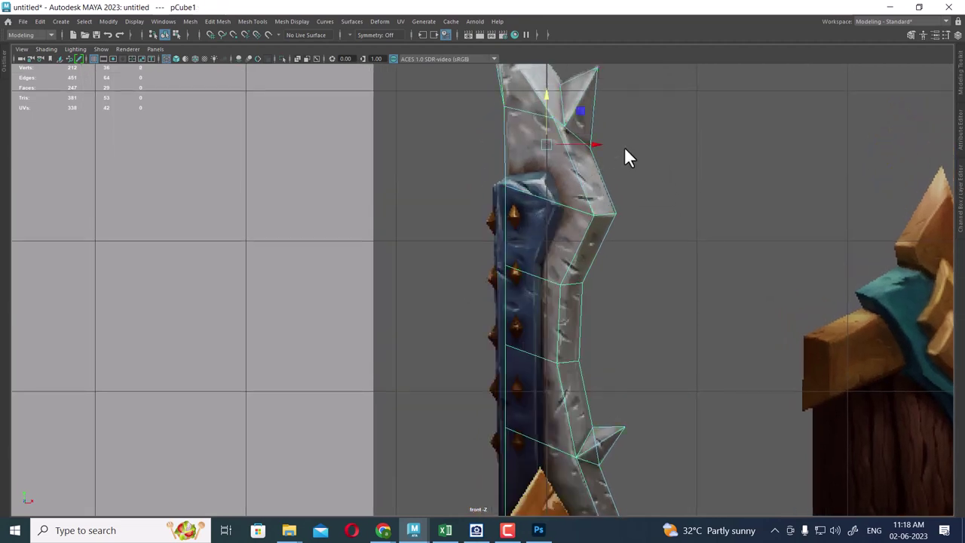
click(624, 155)
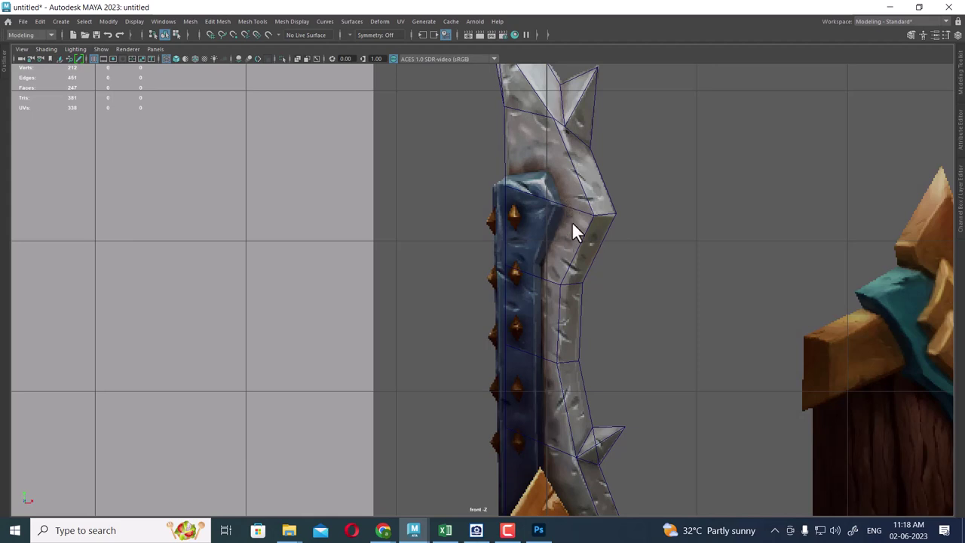
click(575, 243)
shift+right_drag(558, 219, 538, 226)
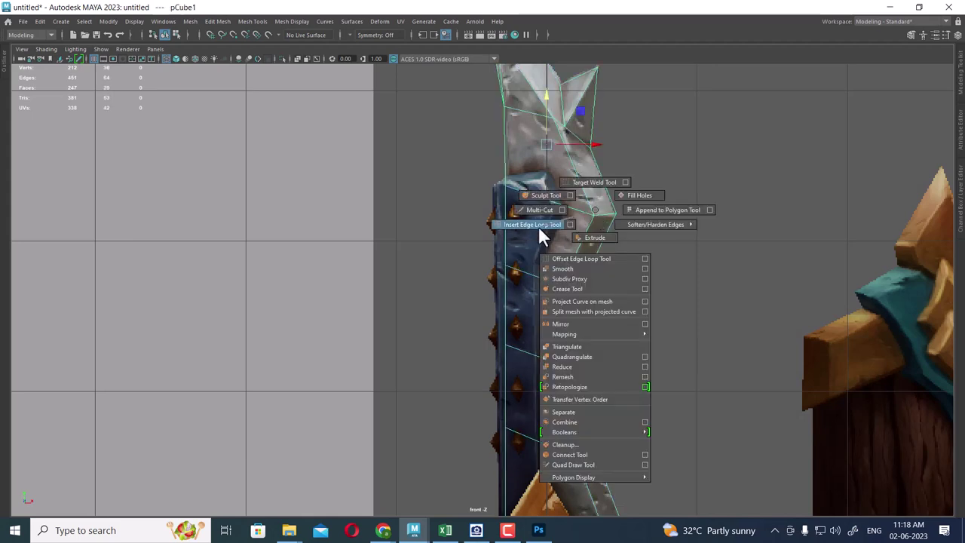
drag(535, 274, 531, 277)
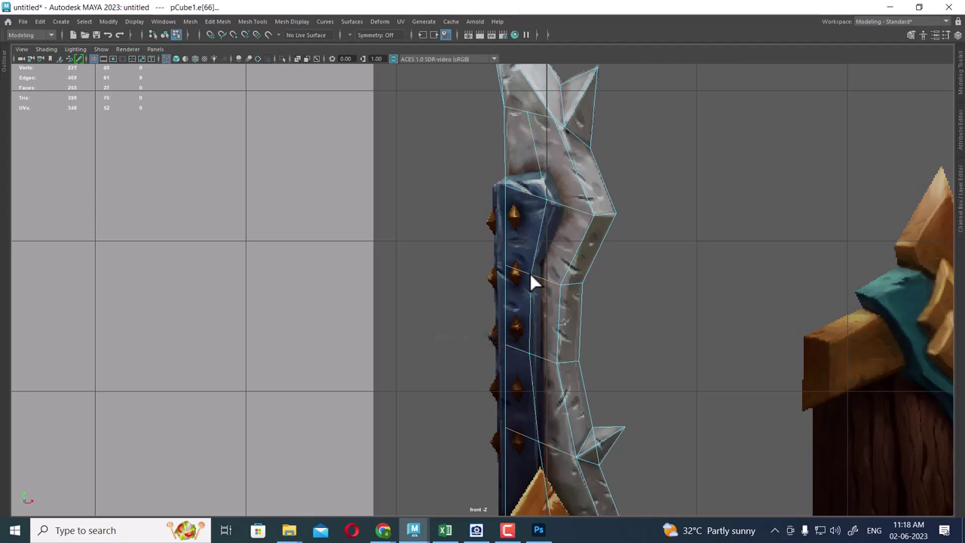
key(w)
click(540, 213)
Select the strip of faces f[11:14] beside the spine down toward the guard
alt+right_drag(541, 215, 586, 290)
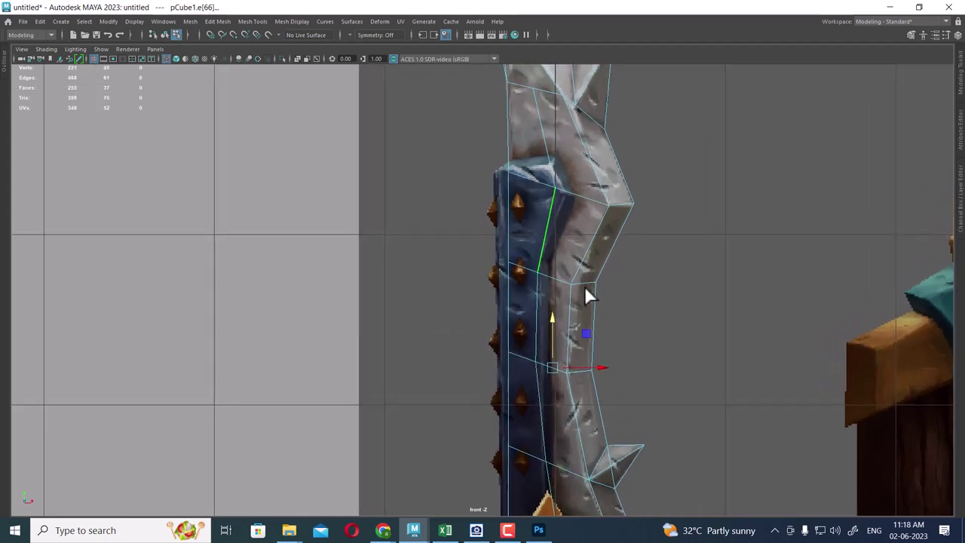
mouse_move(558, 198)
alt+middle_down()
mouse_move(575, 242)
mouse_move(612, 249)
alt+middle_up()
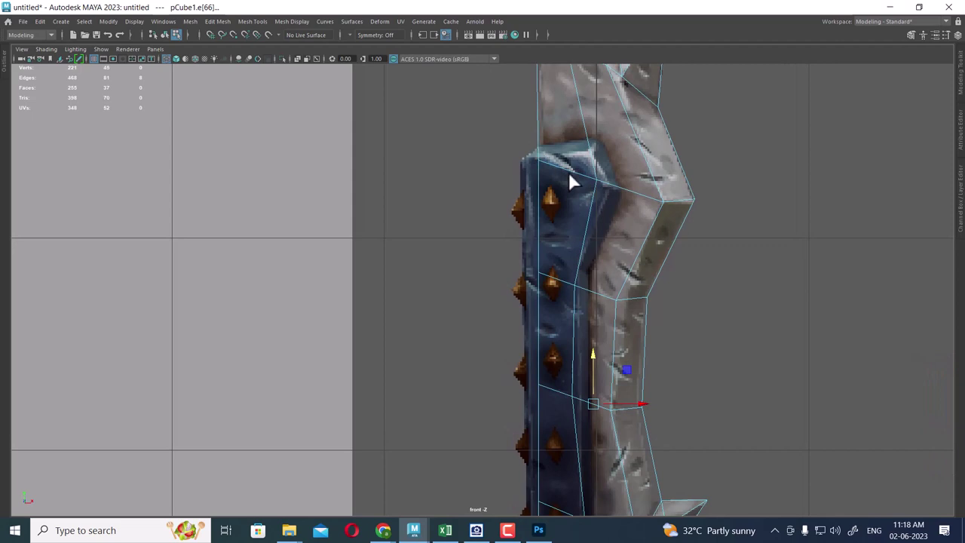
alt+middle_drag(576, 189, 575, 158)
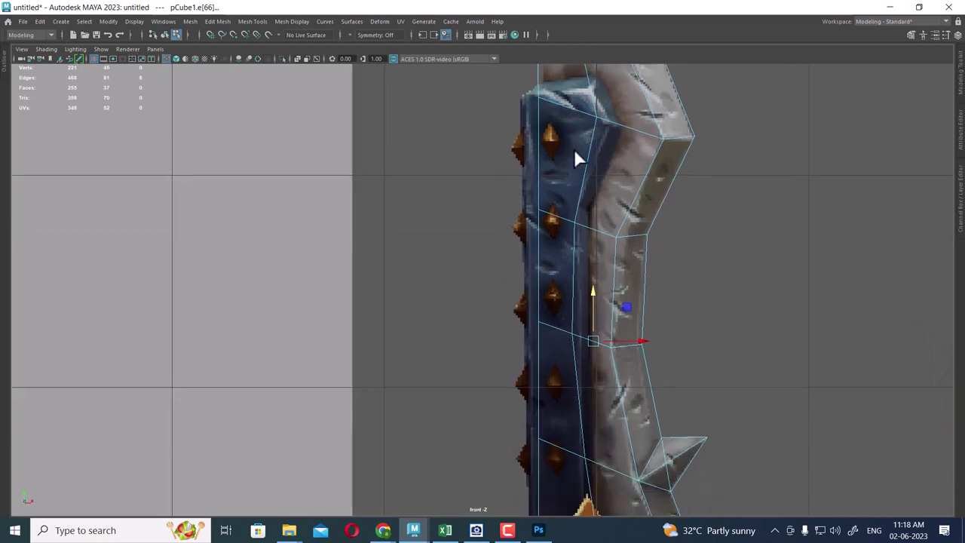
right_drag(576, 134, 573, 162)
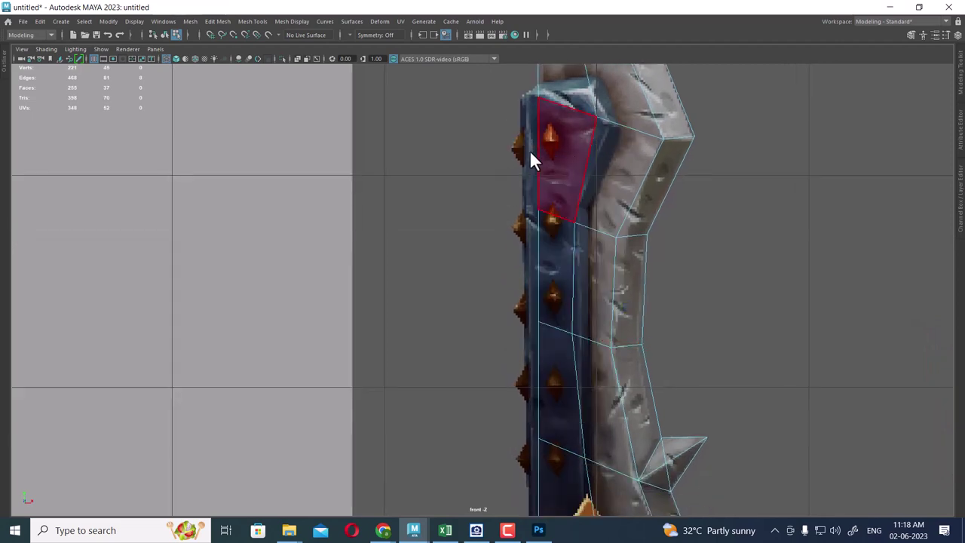
click(531, 159)
shift+click(556, 302)
alt+middle_drag(556, 309, 531, 172)
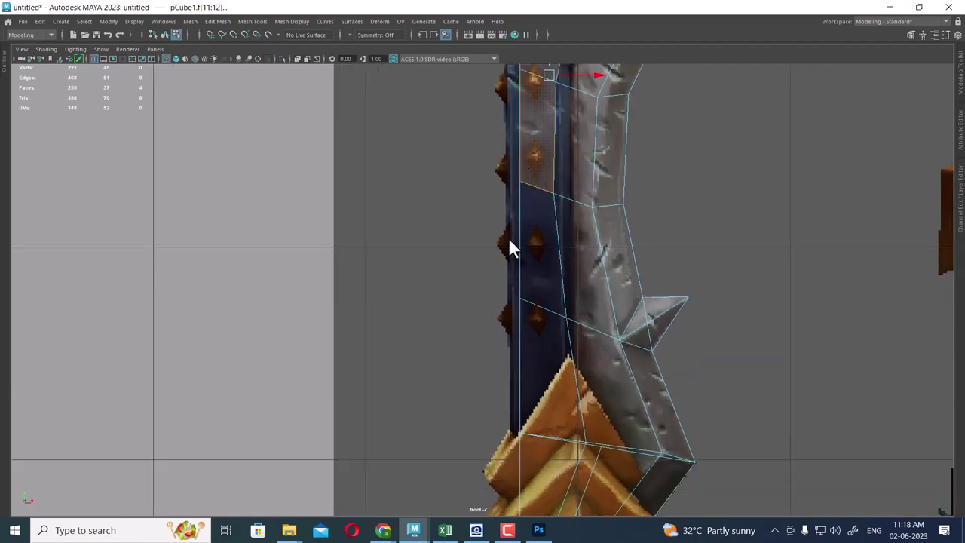
shift+click(530, 286)
scroll(565, 326, down, 5)
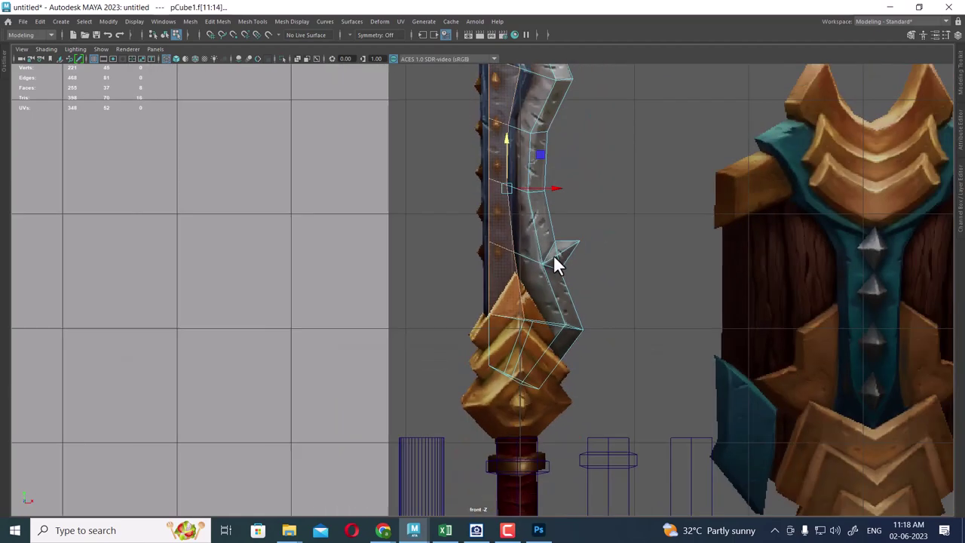
scroll(553, 255, up, 2)
scroll(536, 251, up, 2)
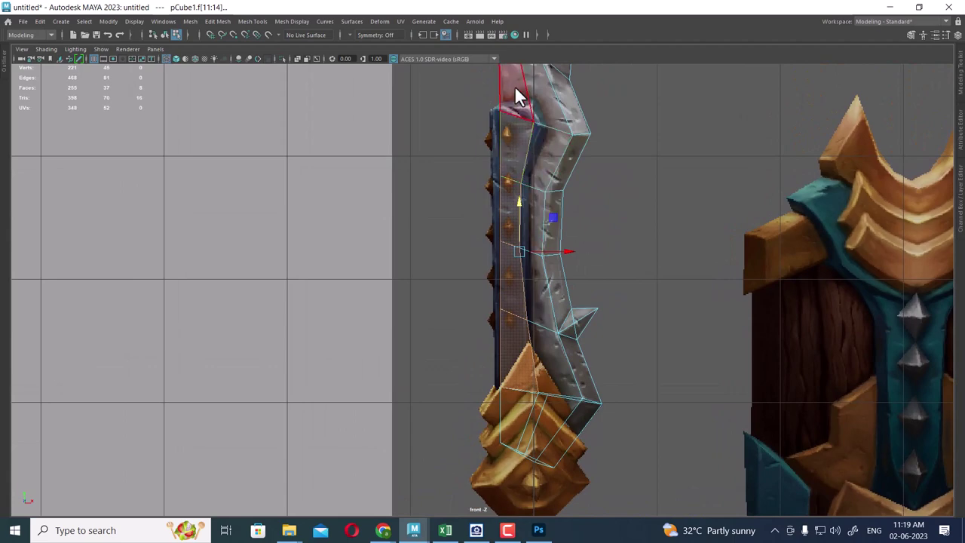
Extrude the face strip with Local Translate Z 0.08 and inspect it in perspective
shift+right_click(652, 116)
click(654, 142)
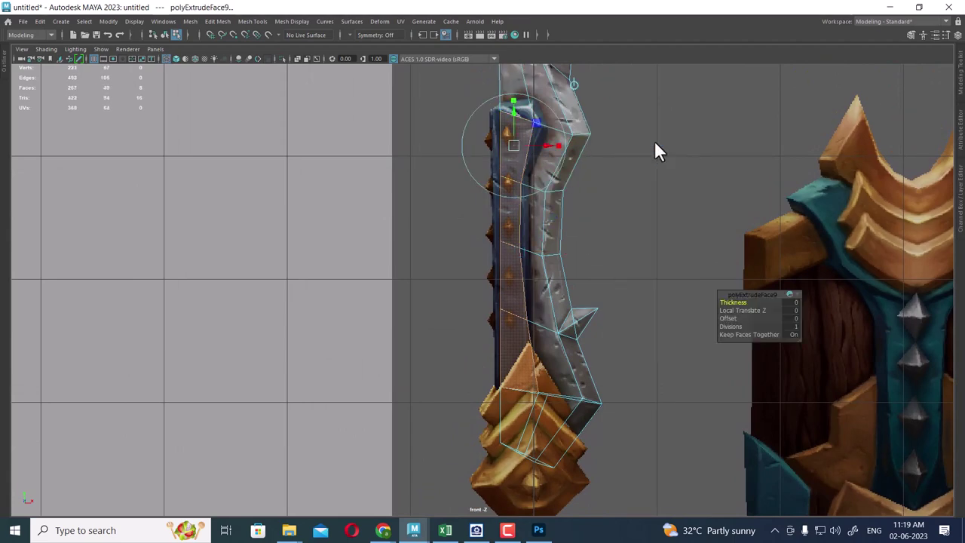
drag(741, 309, 745, 309)
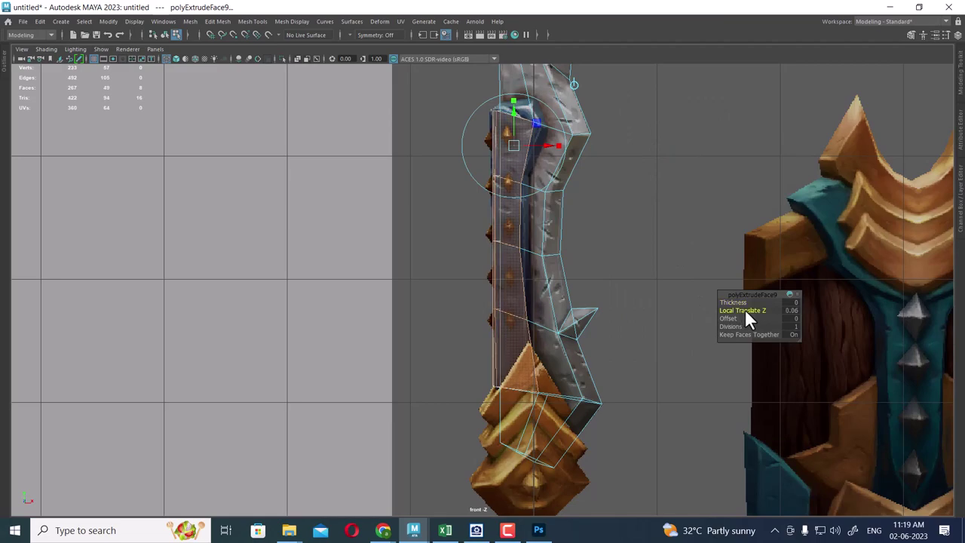
key(space)
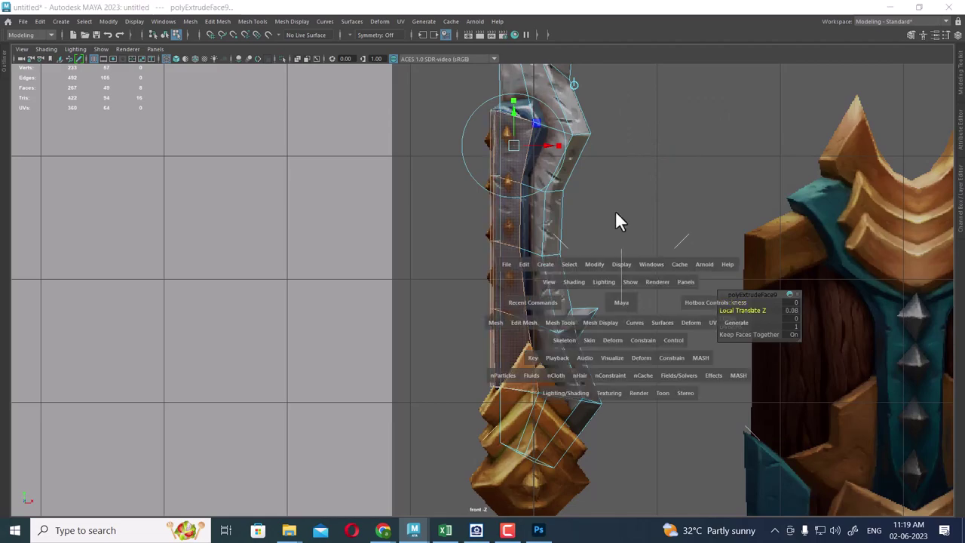
key(4)
key(5)
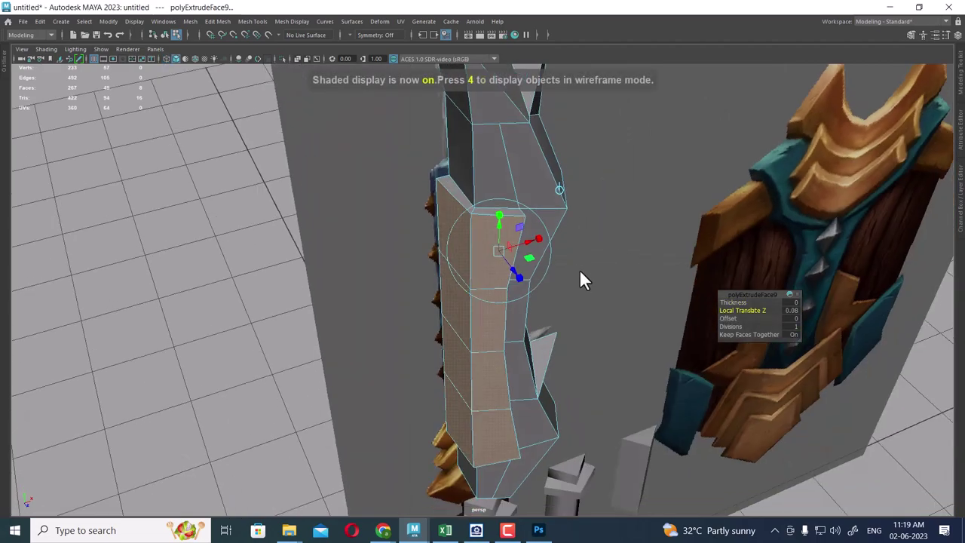
alt+drag(600, 233, 543, 237)
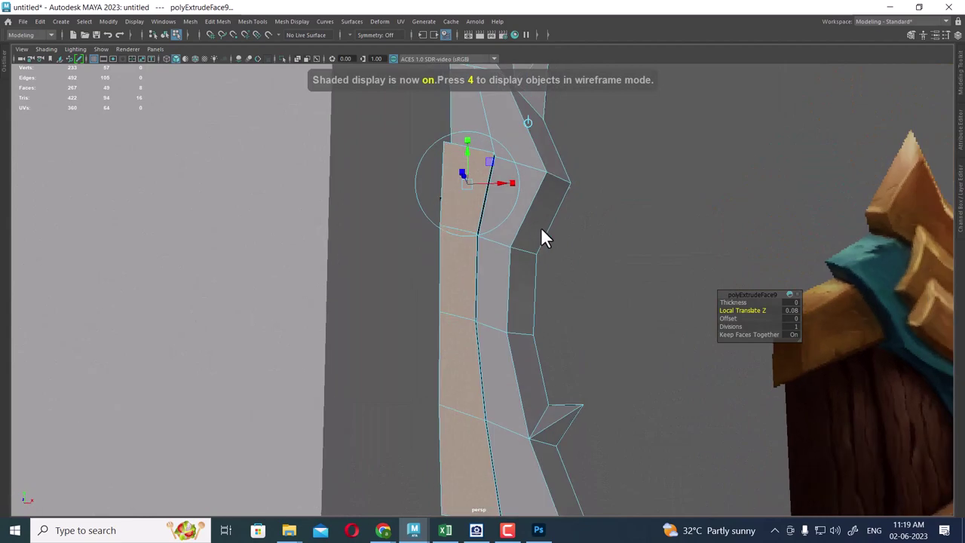
key(space)
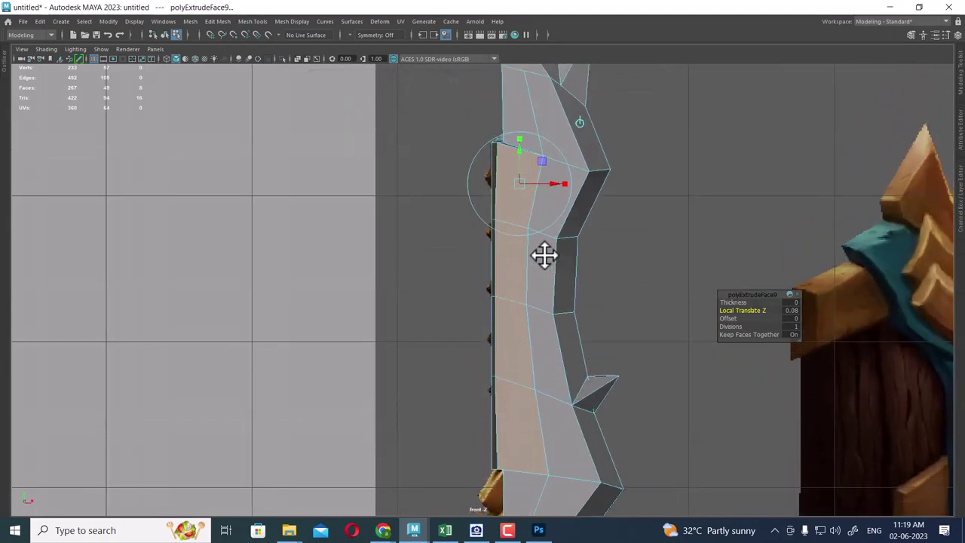
key(4)
Select the vertical edge at the top of the blade's spine
scroll(549, 296, up, 2)
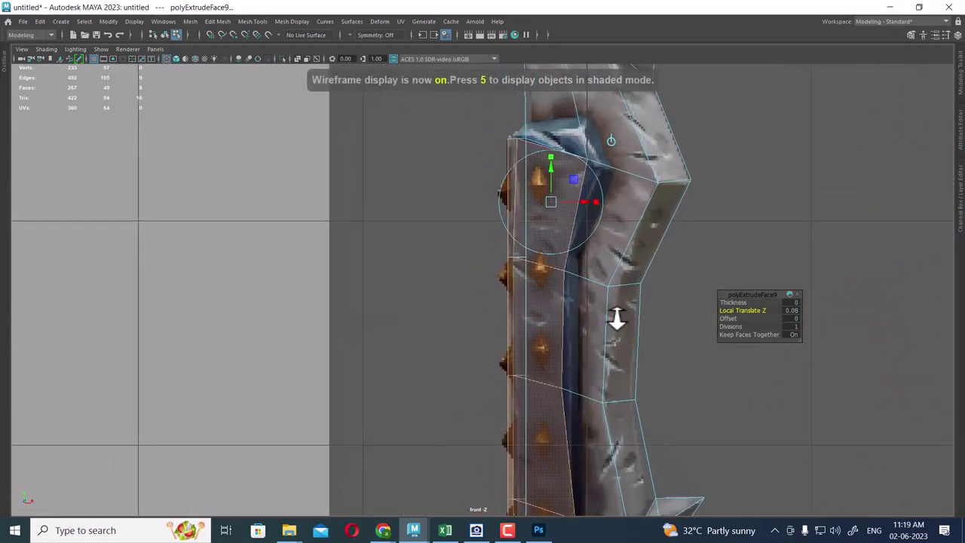
click(766, 117)
scroll(651, 230, up, 2)
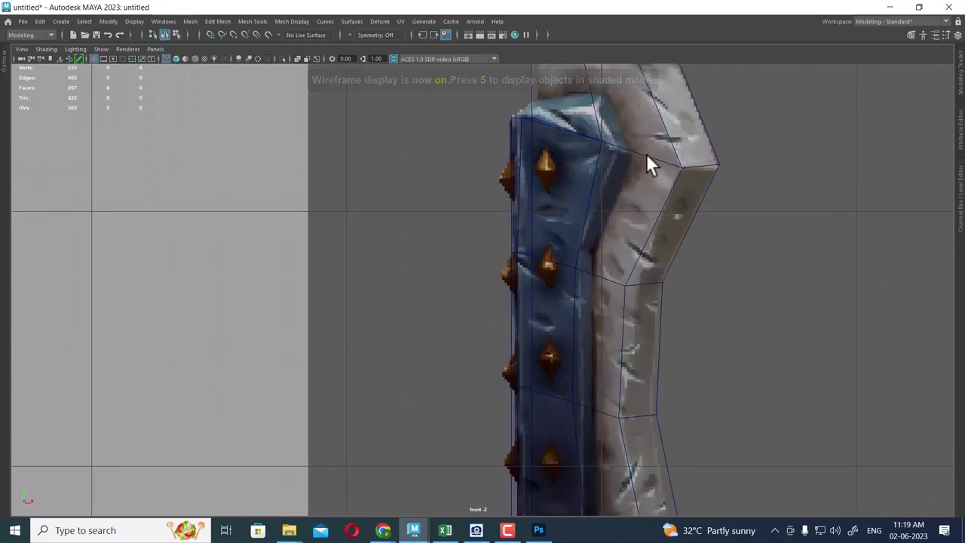
click(637, 174)
scroll(594, 200, up, 1)
alt+middle_drag(588, 146, 591, 161)
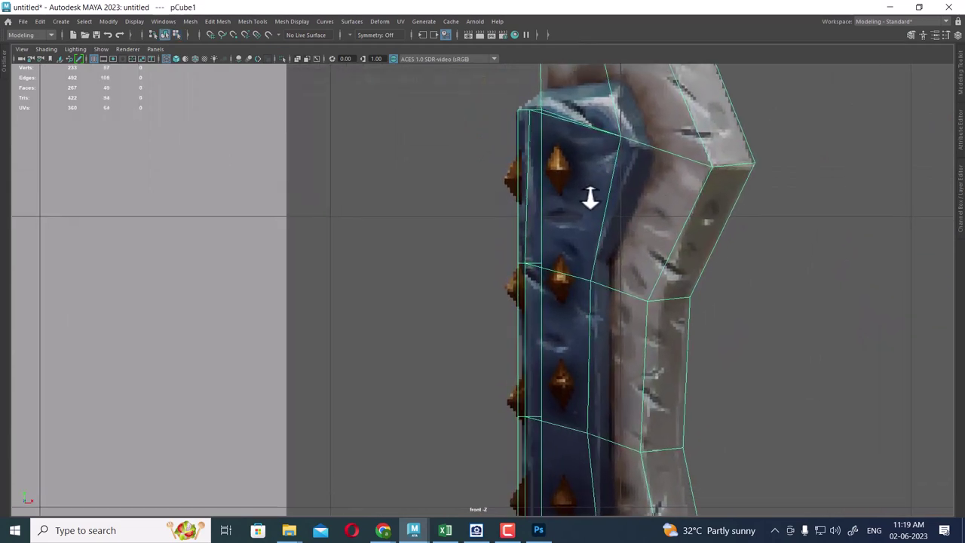
click(528, 144)
Toggle between perspective and front views to compare the blade with the textured reference
key(space)
key(space)
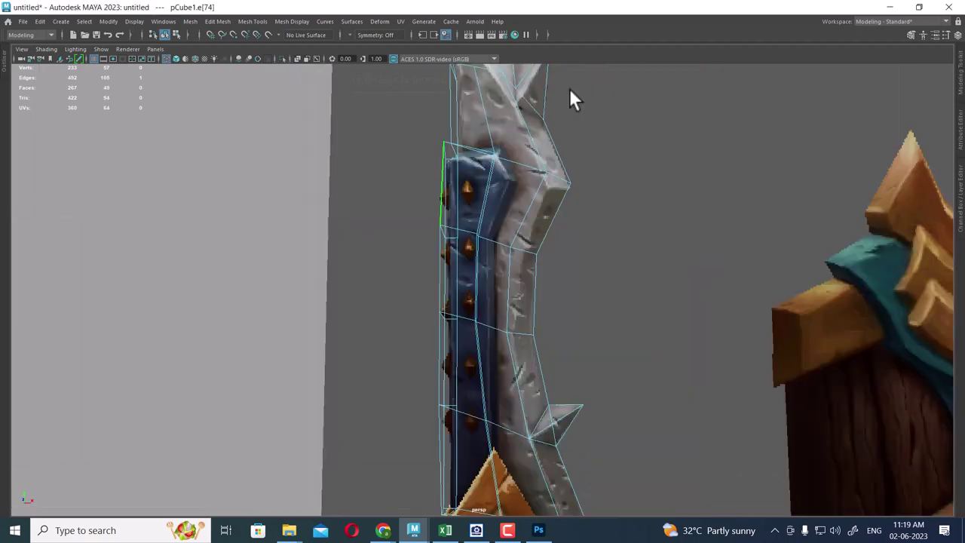
key(5)
mouse_move(549, 239)
alt+mouse_down()
mouse_move(508, 242)
mouse_move(483, 306)
mouse_move(485, 252)
alt+mouse_up()
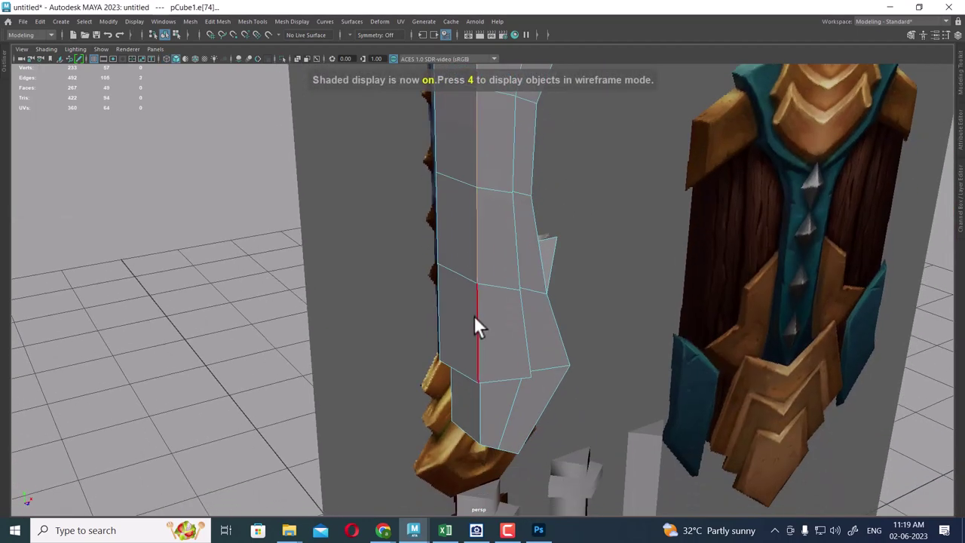
key(space)
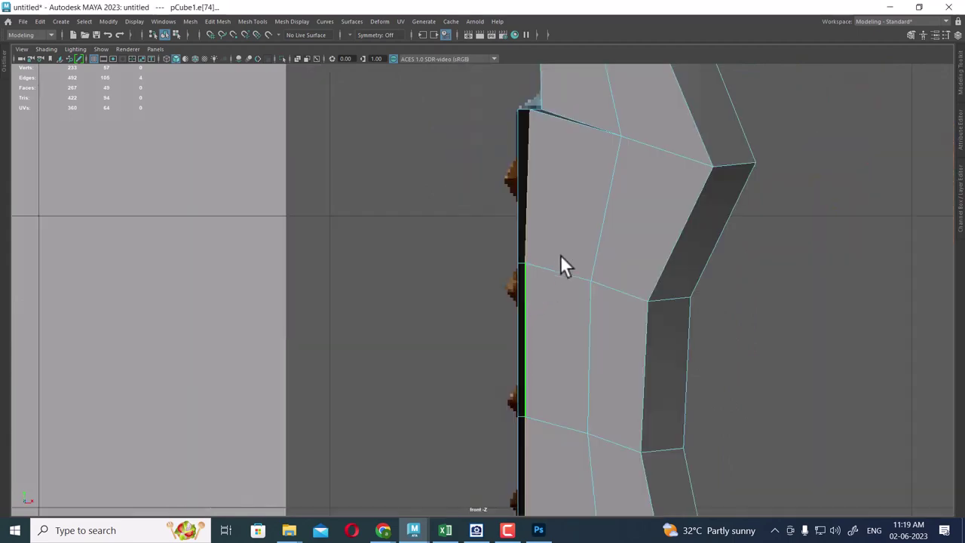
scroll(573, 257, down, 2)
scroll(581, 287, down, 2)
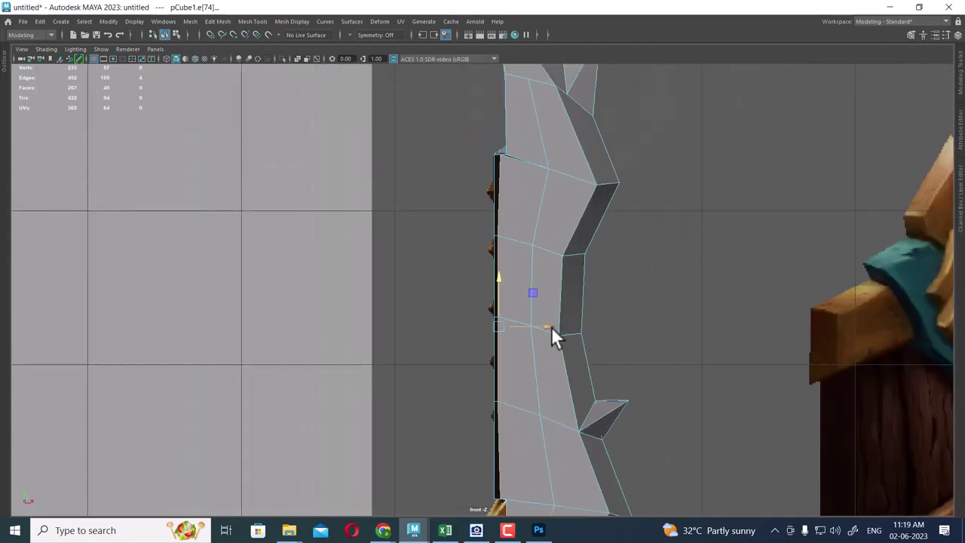
key(space)
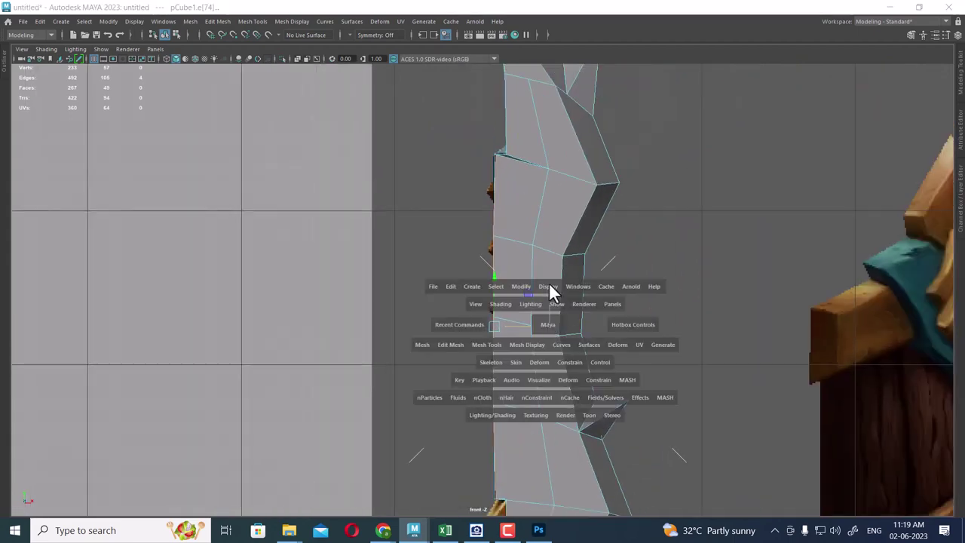
drag(549, 287, 609, 281)
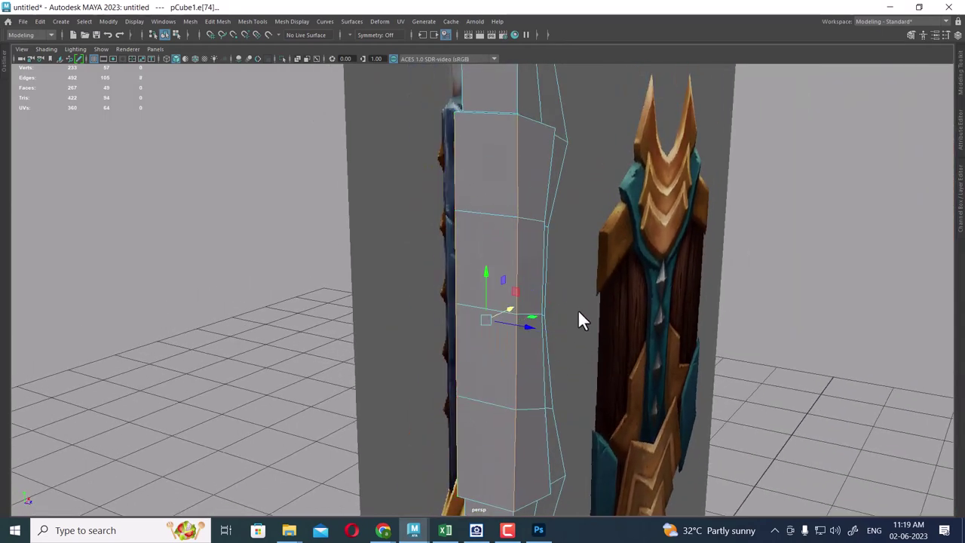
key(space)
drag(577, 350, 572, 349)
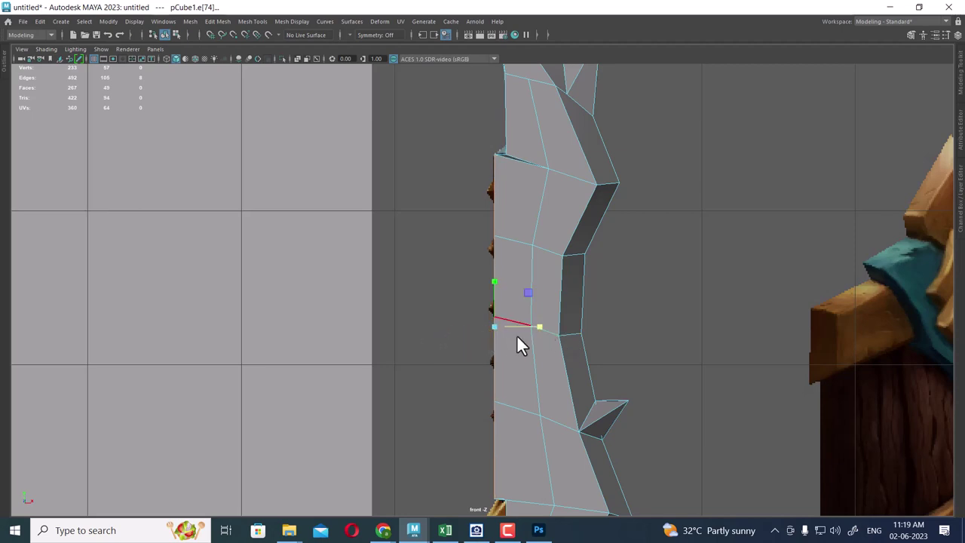
key(4)
In shaded perspective, select several edges along the fuller groove
key(w)
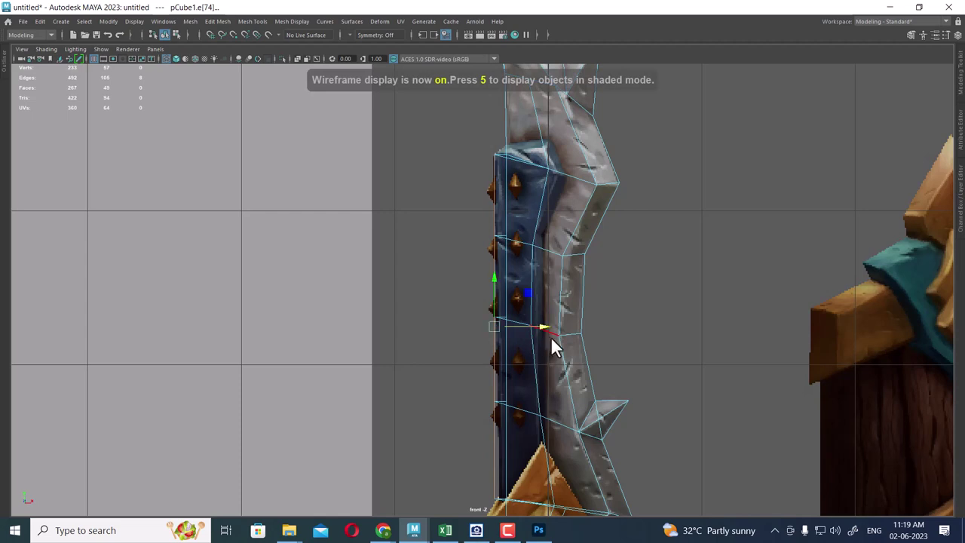
scroll(545, 332, up, 2)
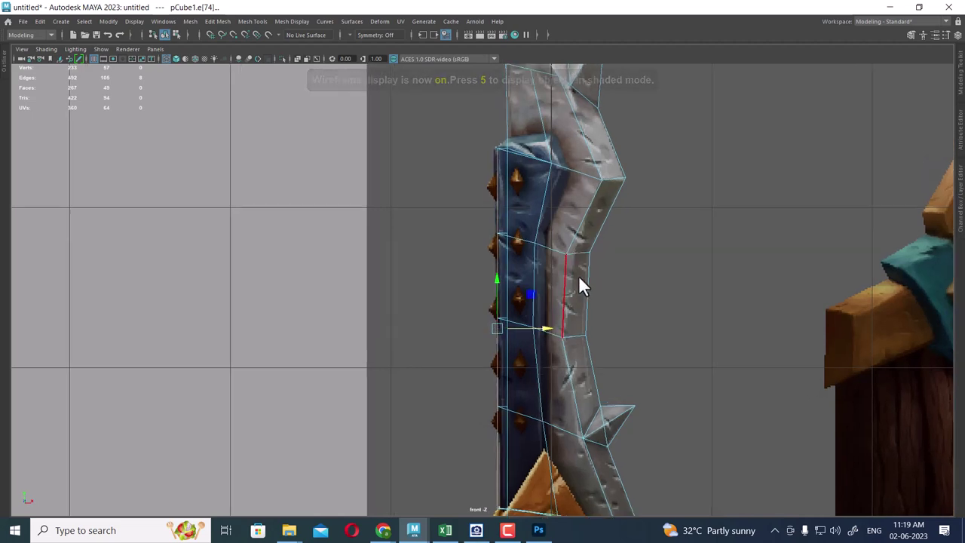
scroll(578, 279, up, 2)
alt+middle_drag(587, 249, 604, 231)
mouse_move(603, 260)
alt+mouse_down()
mouse_move(616, 180)
mouse_move(583, 227)
mouse_move(591, 229)
alt+mouse_up()
key(5)
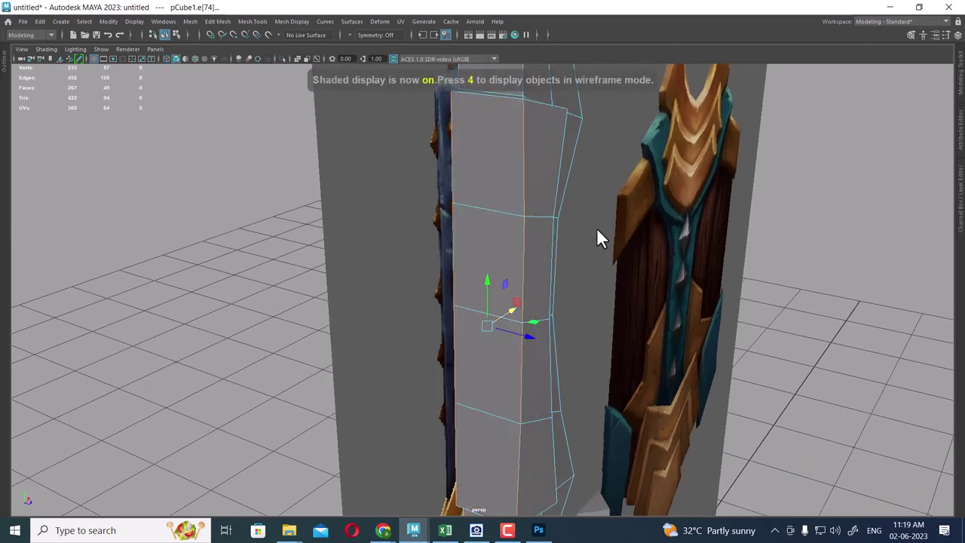
scroll(596, 227, up, 3)
mouse_move(557, 196)
alt+mouse_down()
mouse_move(513, 229)
mouse_move(505, 206)
mouse_move(463, 187)
alt+mouse_up()
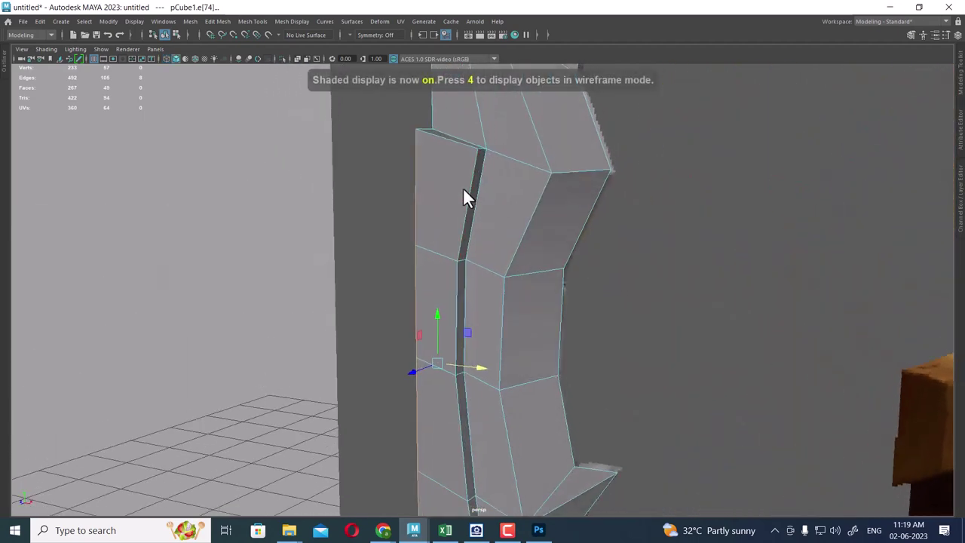
click(472, 192)
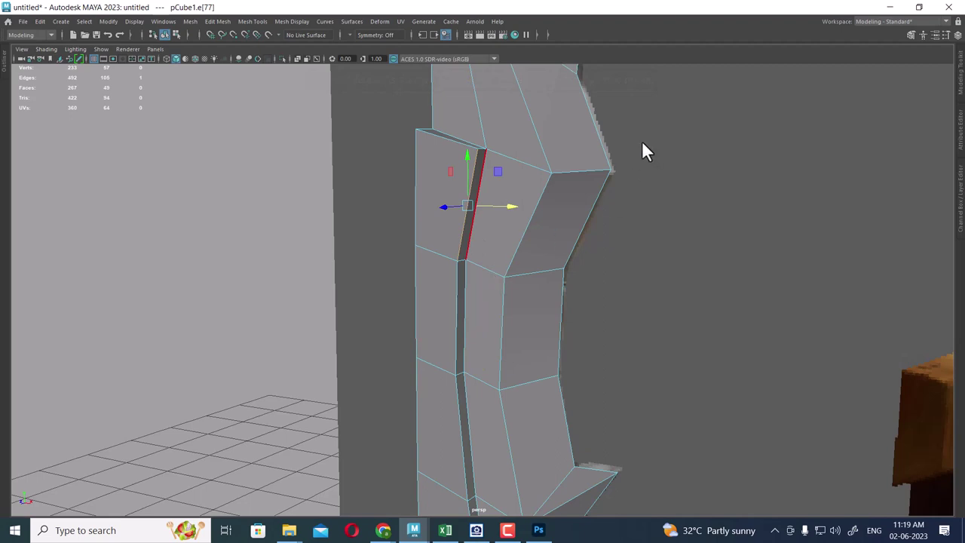
mouse_move(587, 161)
alt+mouse_down()
mouse_move(555, 199)
mouse_move(487, 234)
mouse_move(505, 217)
alt+mouse_up()
shift+click(487, 234)
shift+click(491, 245)
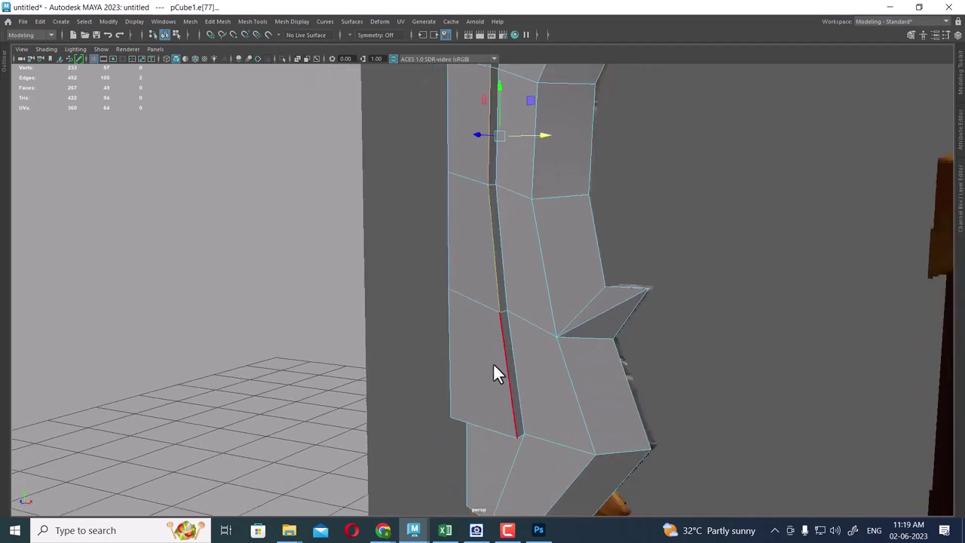
shift+click(500, 360)
click(562, 313)
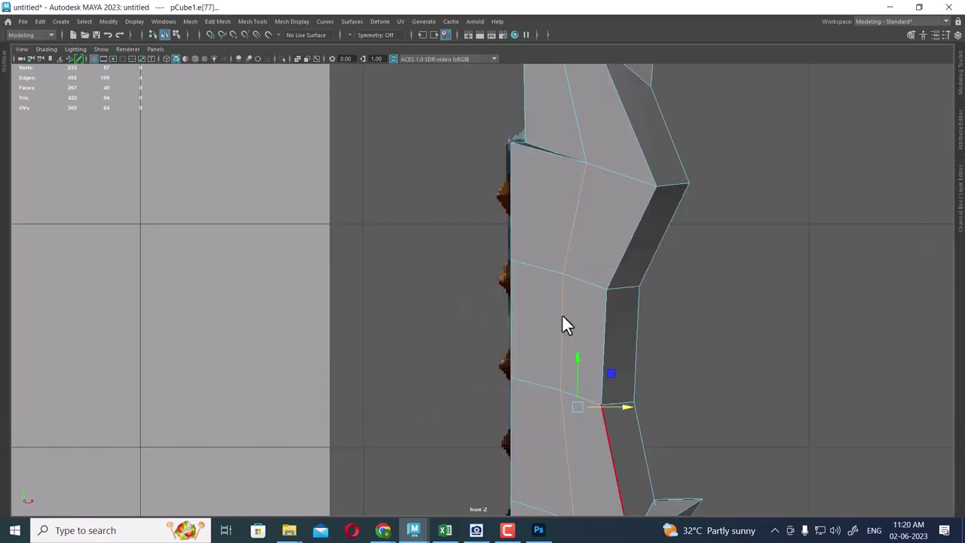
Reselect a different set of edges around the fuller groove
key(4)
scroll(573, 328, up, 2)
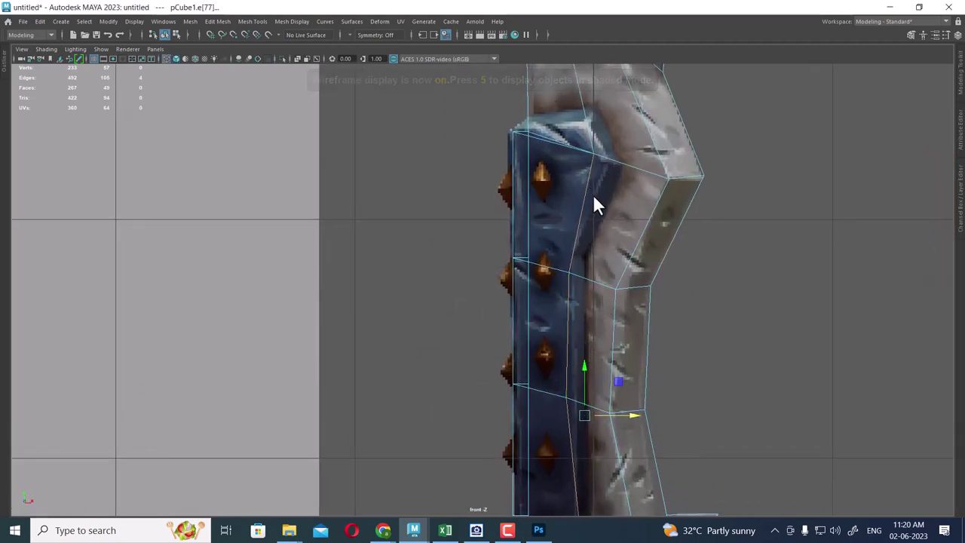
key(space)
drag(625, 275, 617, 212)
scroll(617, 225, up, 2)
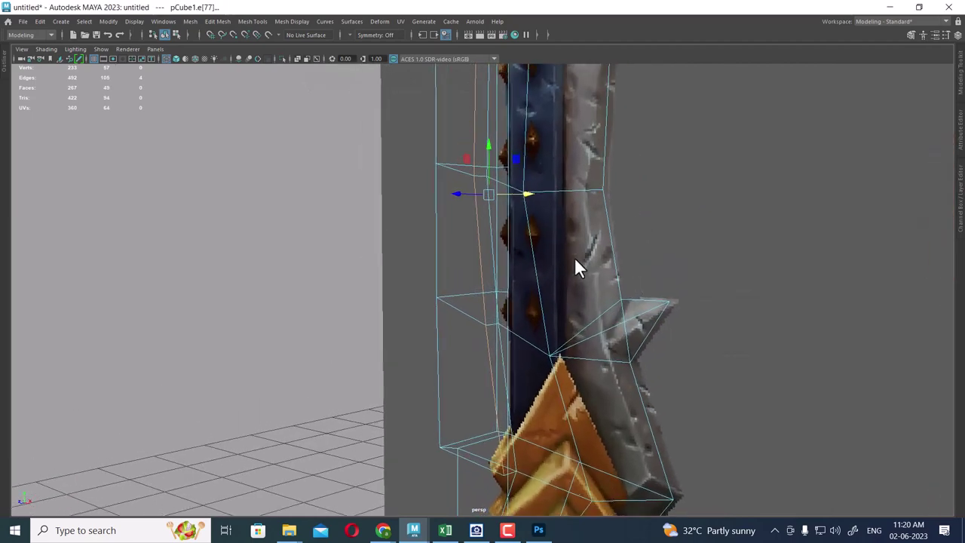
scroll(575, 257, up, 3)
key(5)
scroll(580, 359, up, 2)
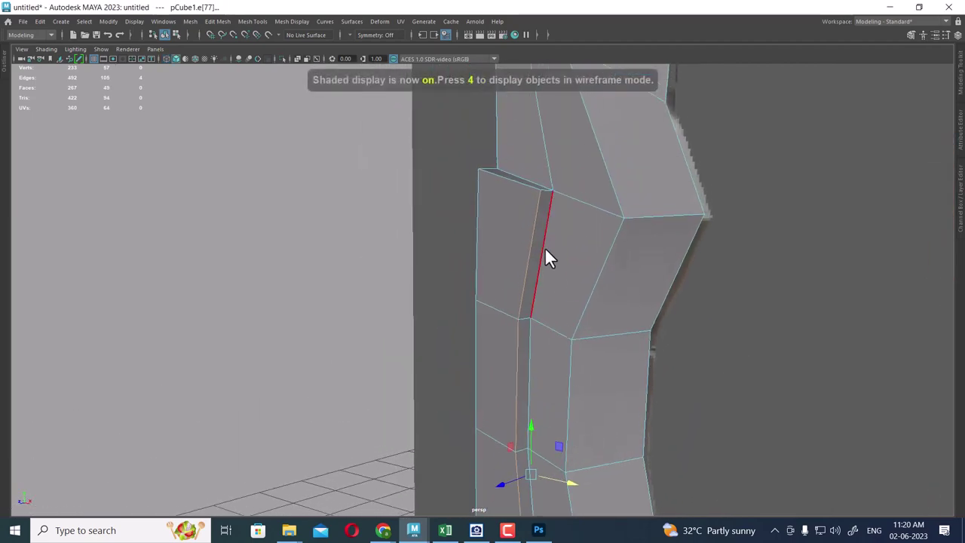
click(544, 255)
click(529, 351)
alt+middle_drag(530, 362, 573, 289)
click(548, 305)
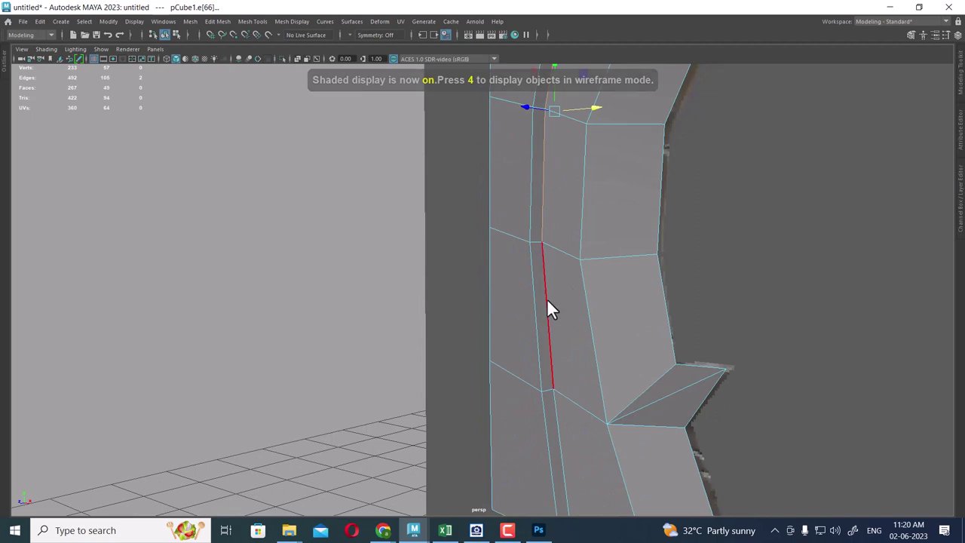
scroll(562, 264, down, 3)
click(582, 285)
In the textured front view, slide a groove edge right and raise the inner horizontal edge
key(space)
drag(611, 273, 615, 301)
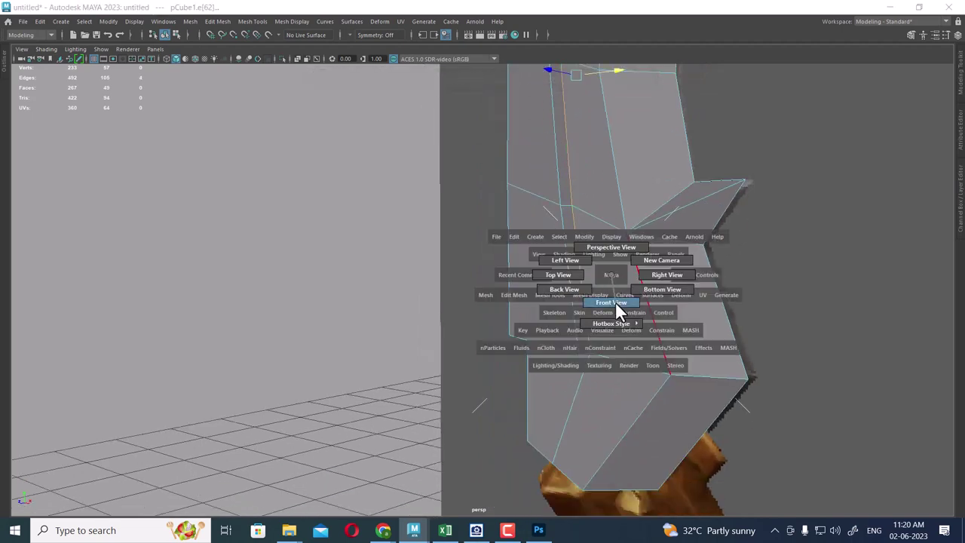
key(6)
alt+middle_drag(598, 324, 606, 255)
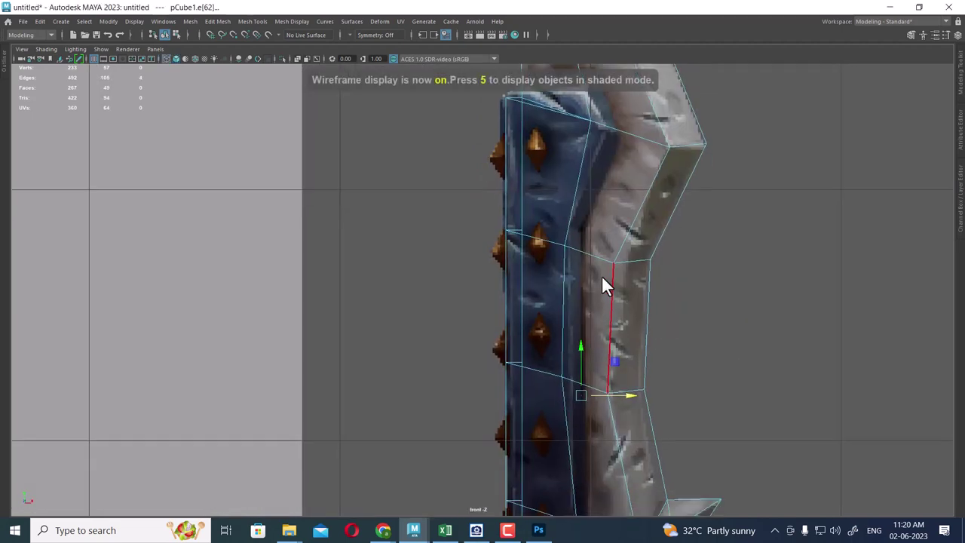
drag(619, 362, 634, 362)
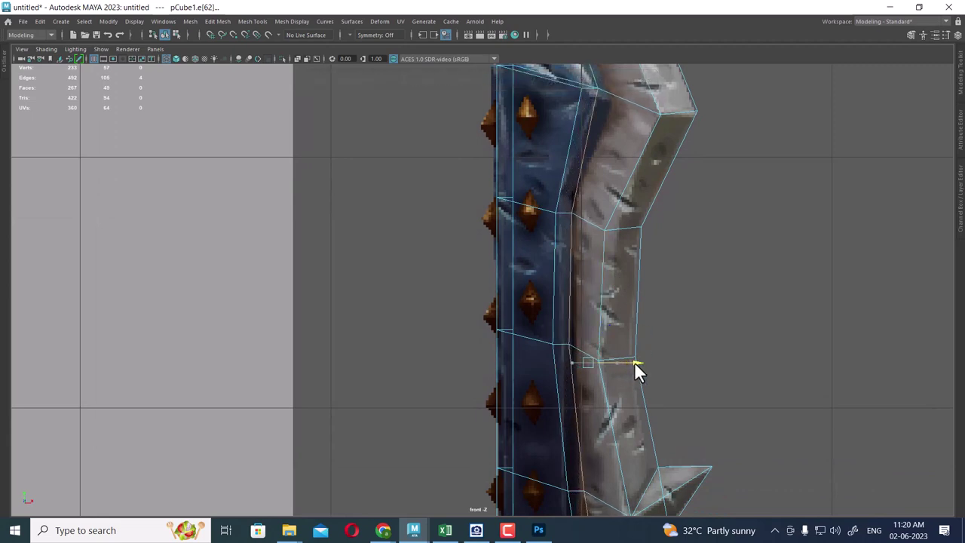
scroll(609, 327, up, 2)
scroll(571, 244, down, 1)
scroll(580, 268, up, 2)
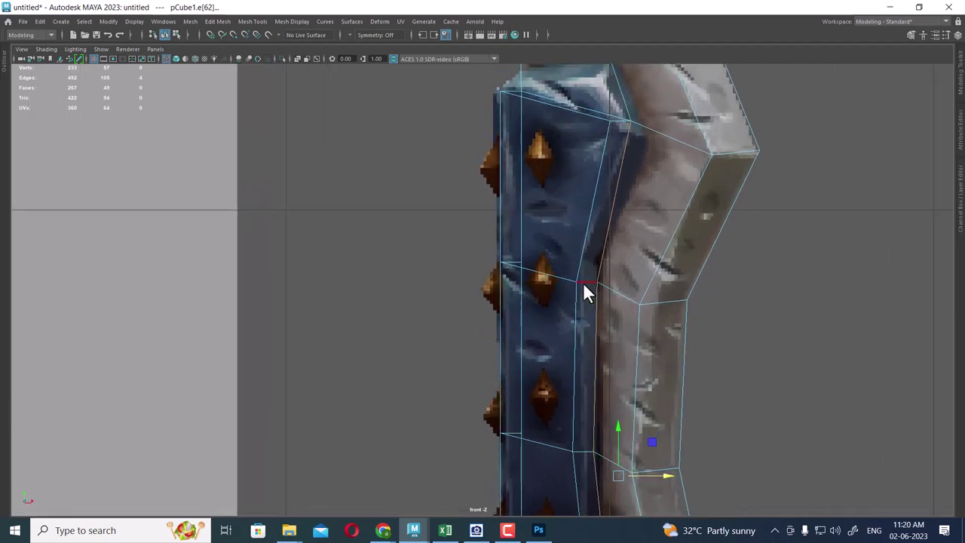
click(583, 282)
drag(592, 240, 588, 219)
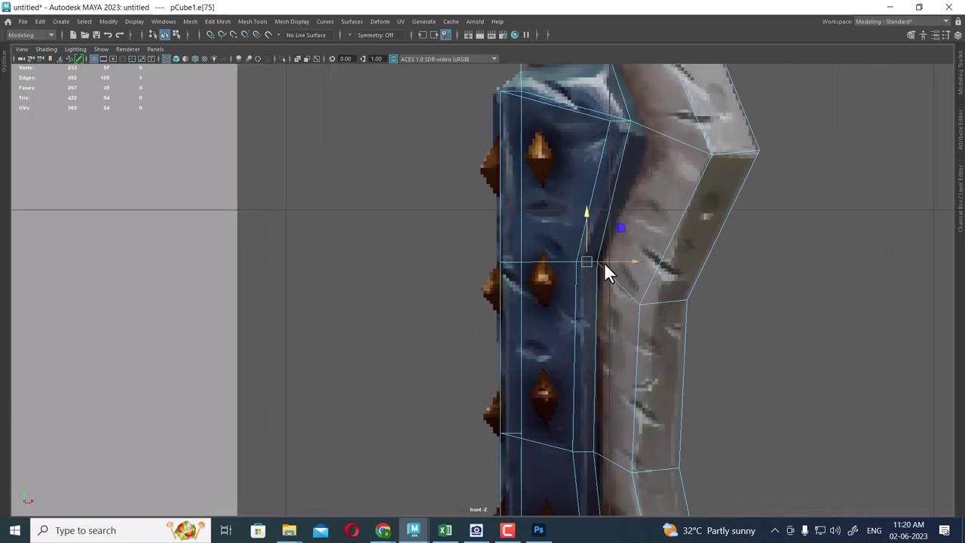
Slide the horizontal edge above the guard left to match the reference's blue spine
mouse_move(626, 261)
alt+mouse_down()
mouse_move(647, 313)
mouse_move(622, 293)
alt+mouse_up()
alt+middle_drag(622, 300, 602, 251)
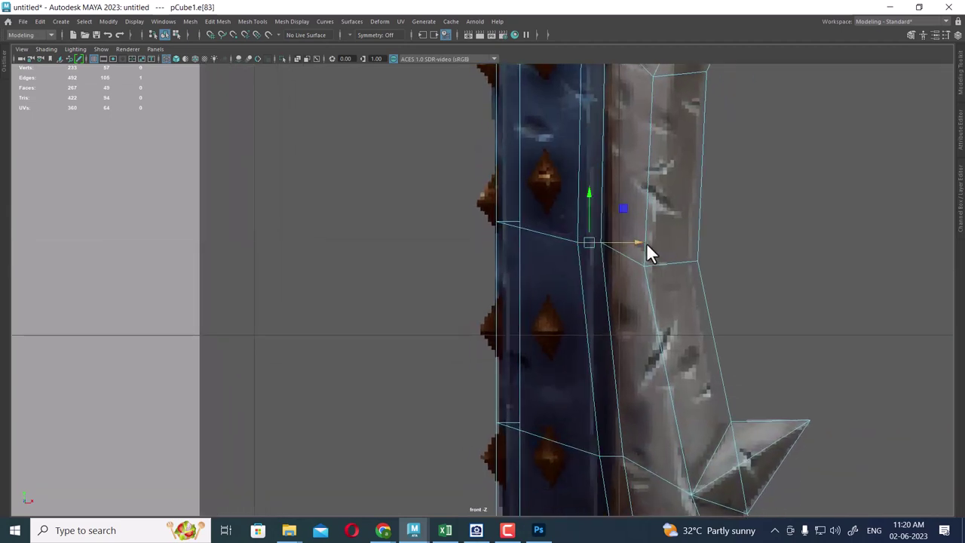
alt+middle_drag(622, 345, 610, 277)
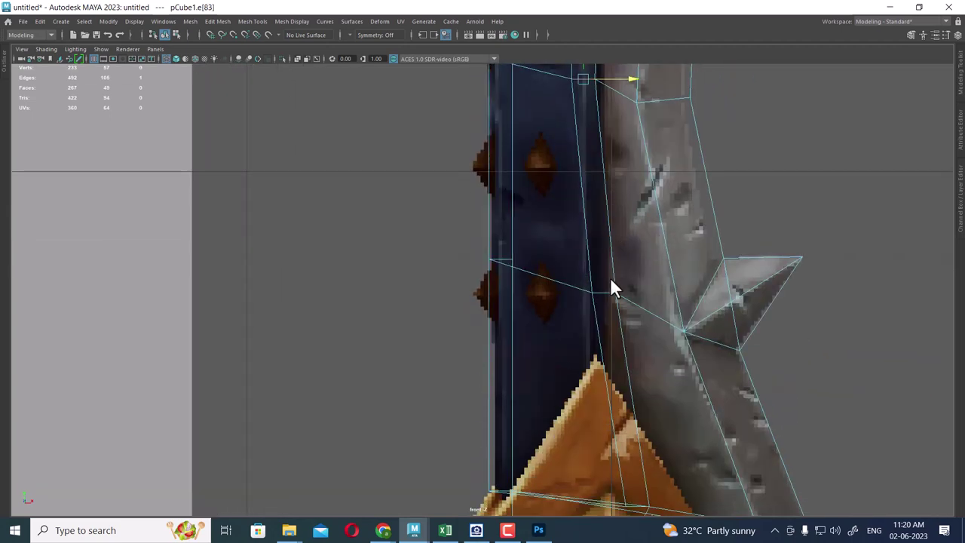
click(604, 293)
click(617, 362)
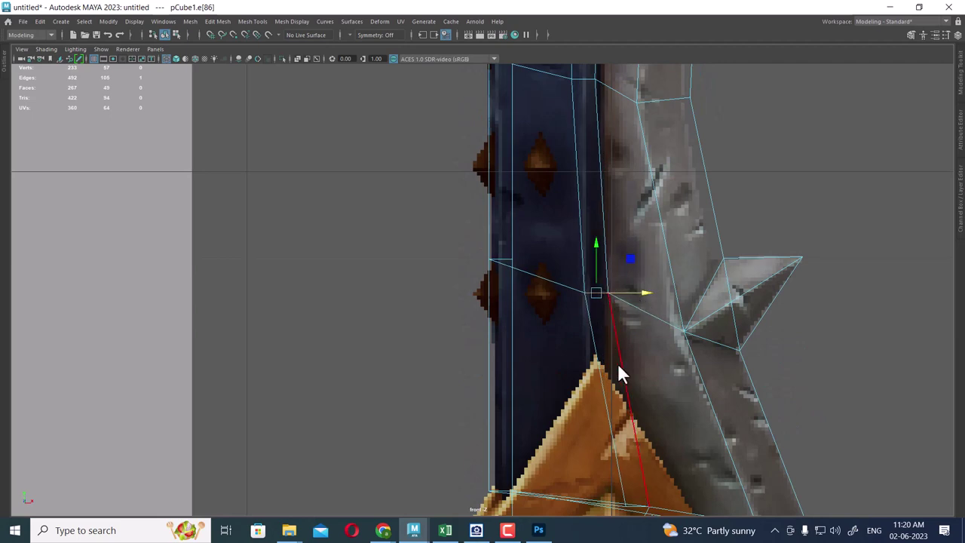
alt+middle_drag(618, 363, 600, 308)
click(639, 332)
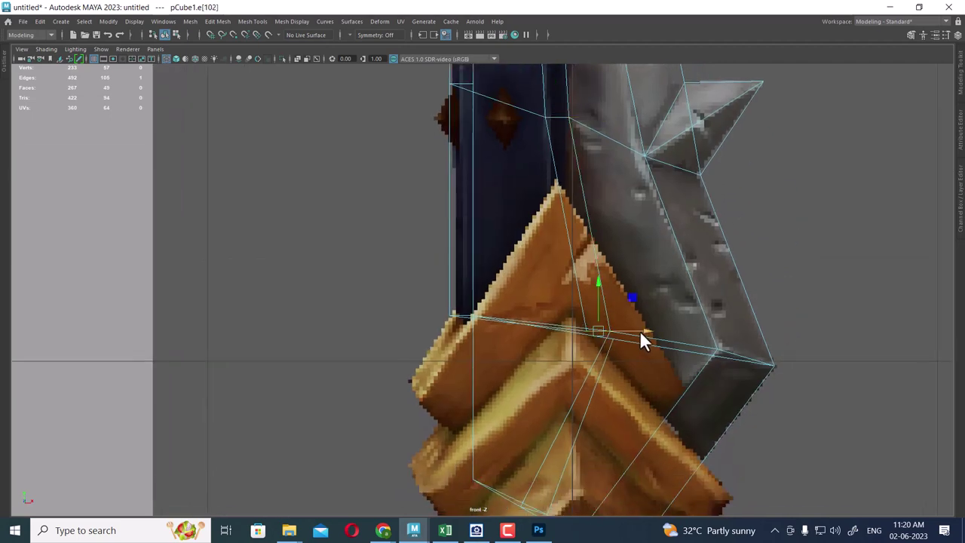
drag(638, 329, 601, 326)
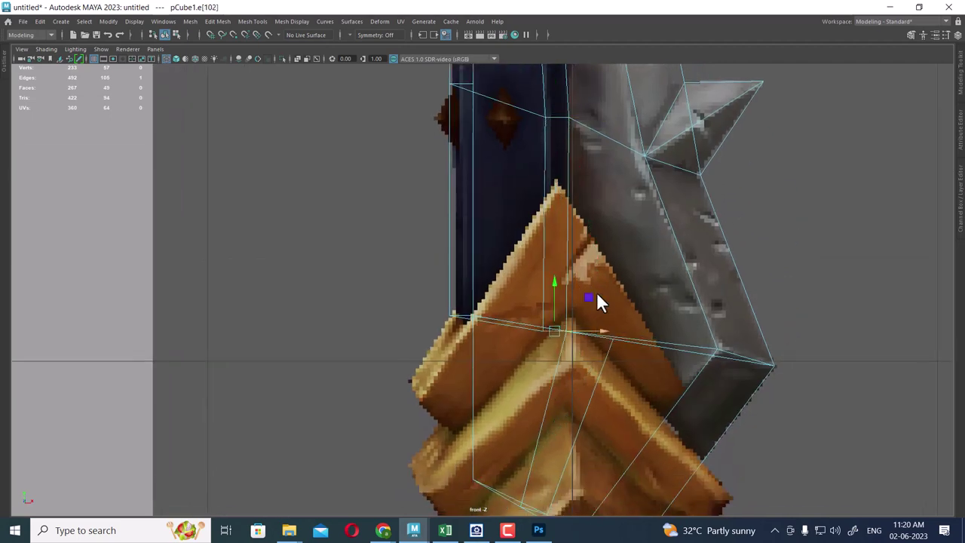
alt+middle_drag(597, 292, 591, 368)
mouse_move(588, 317)
alt+middle_down()
mouse_move(585, 410)
mouse_move(581, 283)
mouse_move(592, 339)
mouse_move(592, 240)
alt+middle_up()
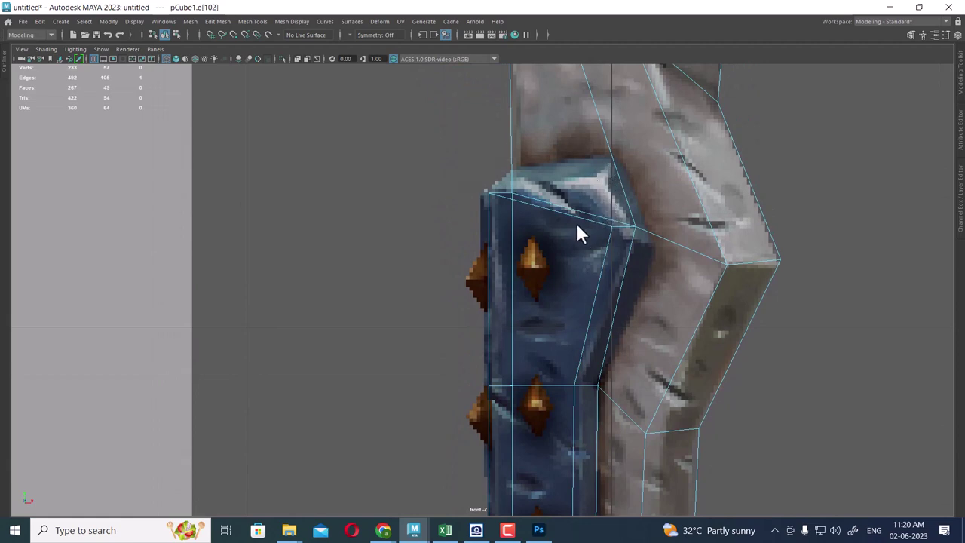
Undo the edge loop and Multi-Cut a single edge across the block's thin top strip
ctrl+right_drag(553, 199, 737, 284)
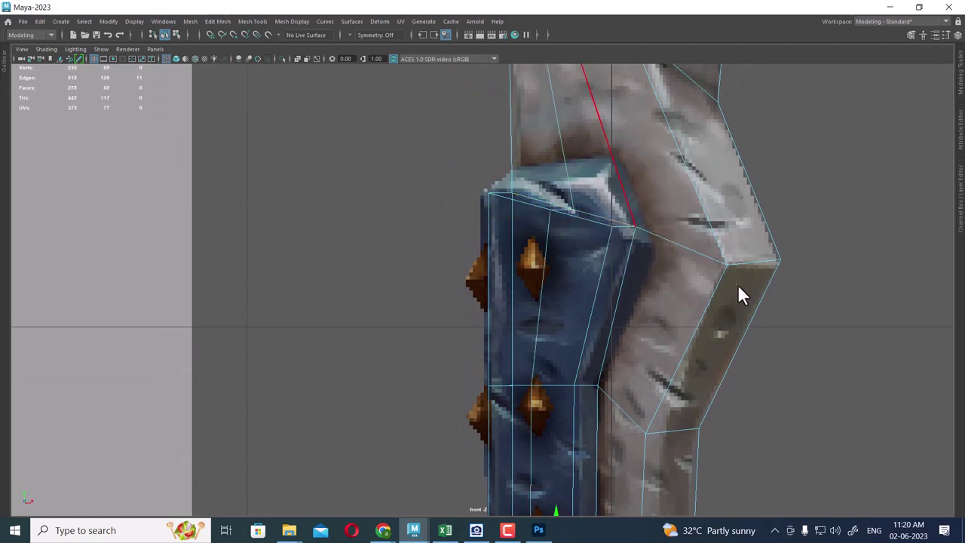
key(ctrl+z)
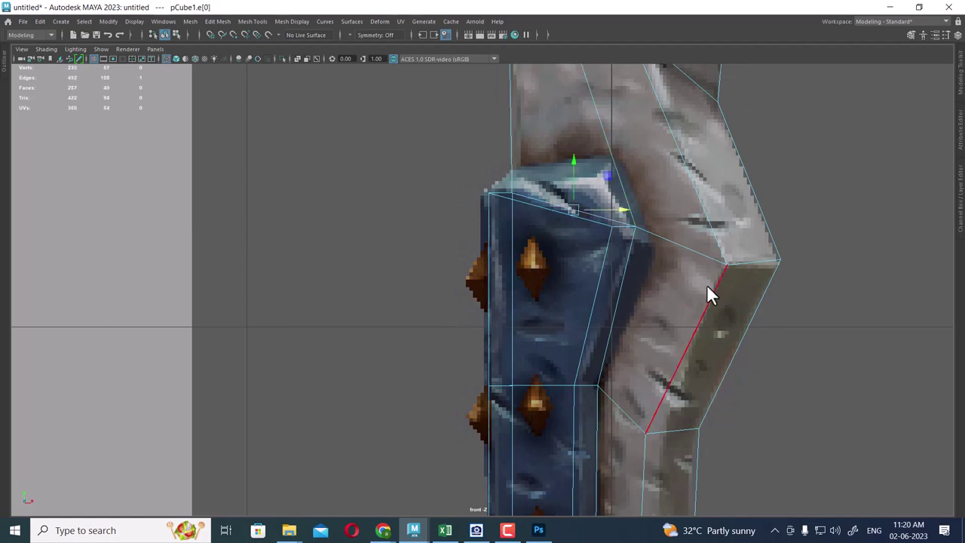
mouse_move(582, 194)
alt+mouse_down()
mouse_move(678, 212)
mouse_move(656, 276)
alt+mouse_up()
key(5)
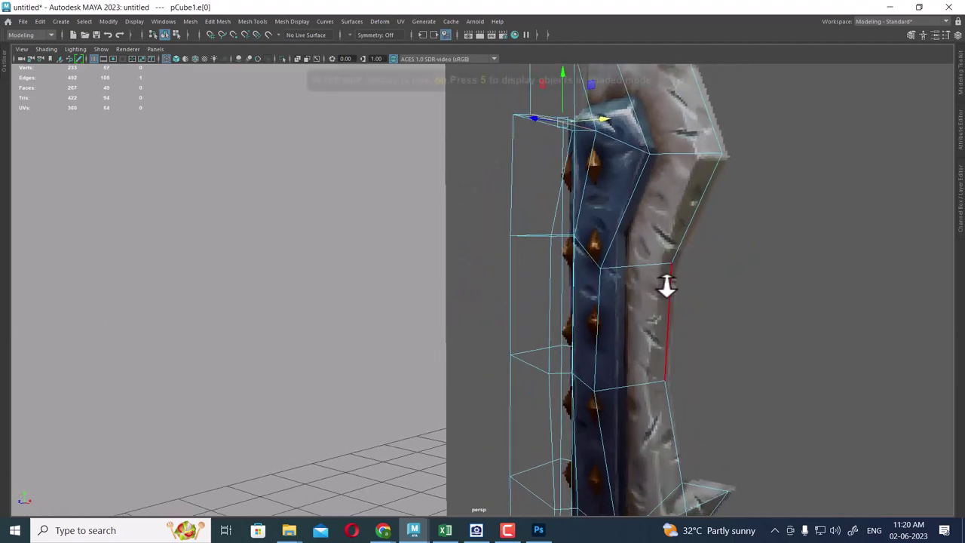
mouse_move(620, 240)
alt+mouse_down()
mouse_move(648, 390)
mouse_move(674, 267)
mouse_move(730, 302)
alt+mouse_up()
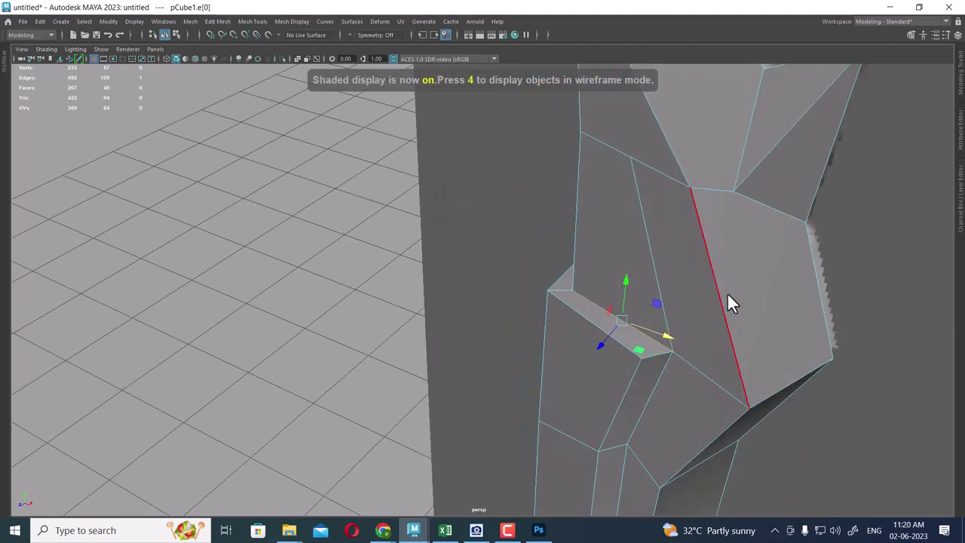
shift+right_drag(719, 258, 663, 255)
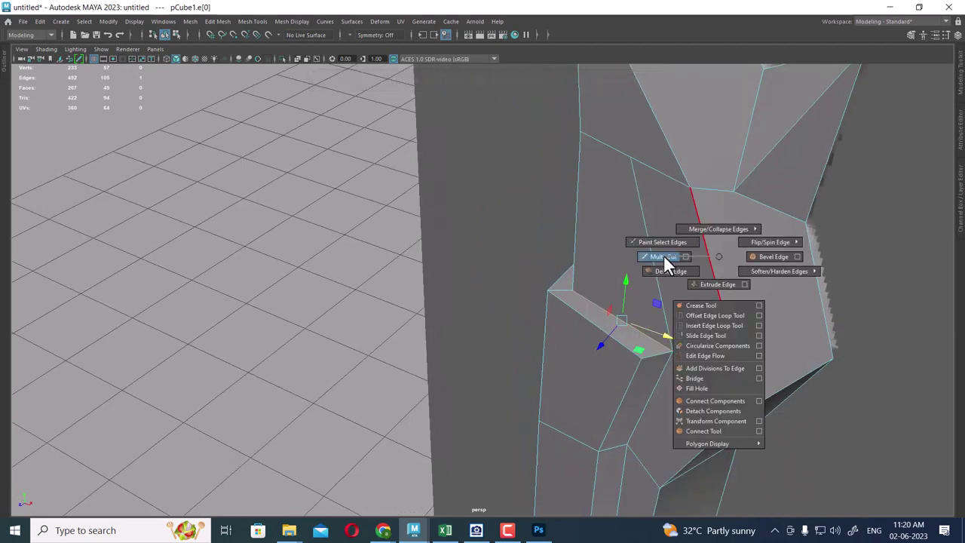
click(630, 329)
click(605, 333)
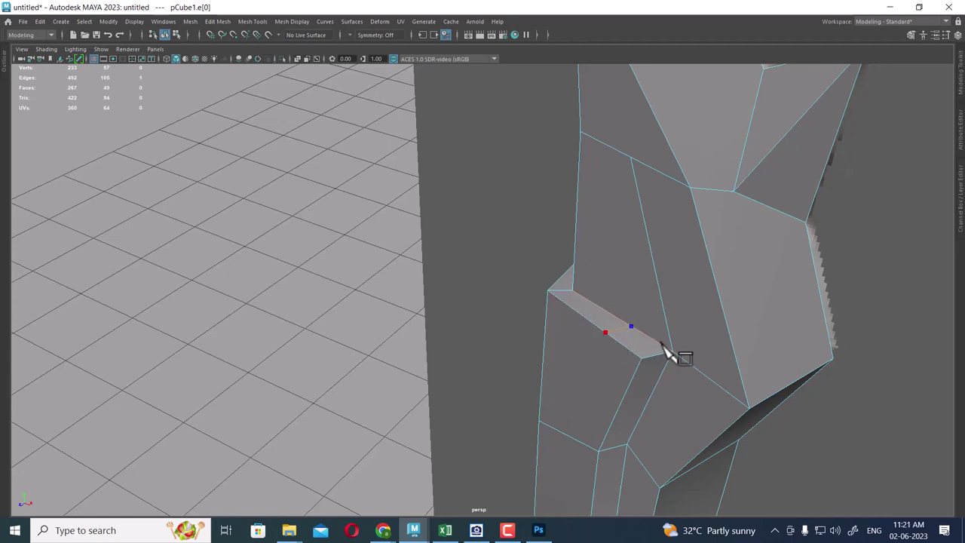
key(Return)
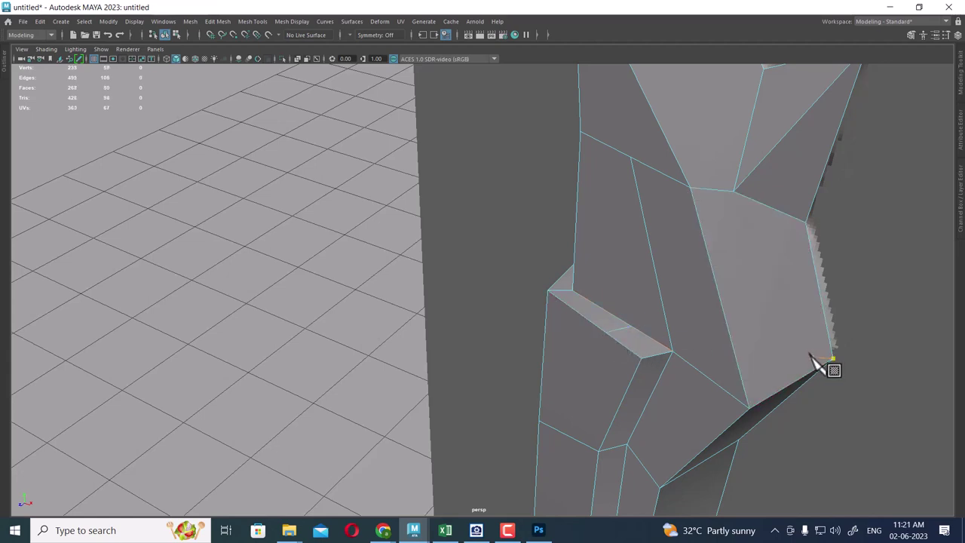
Select the diagonal blade edge and return to a textured front view
click(725, 326)
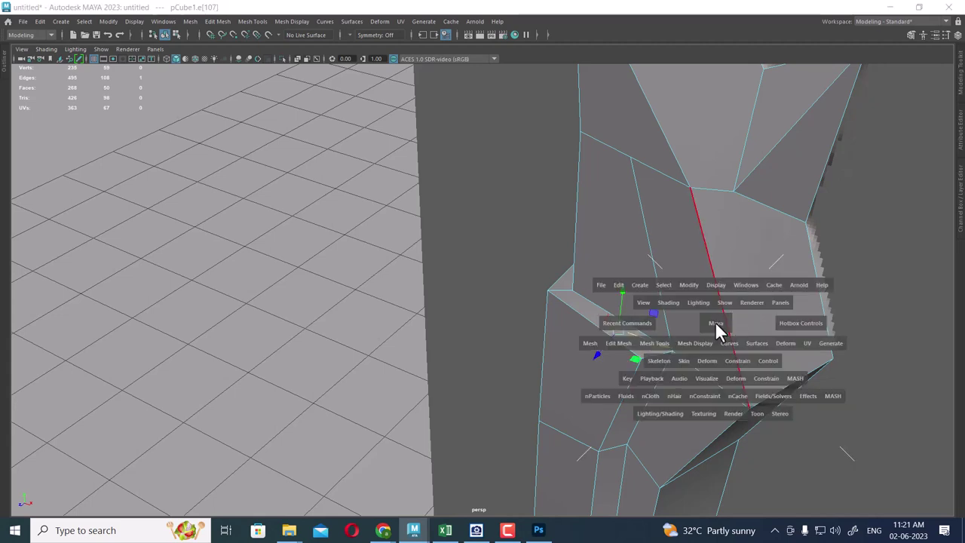
key(space)
click(714, 348)
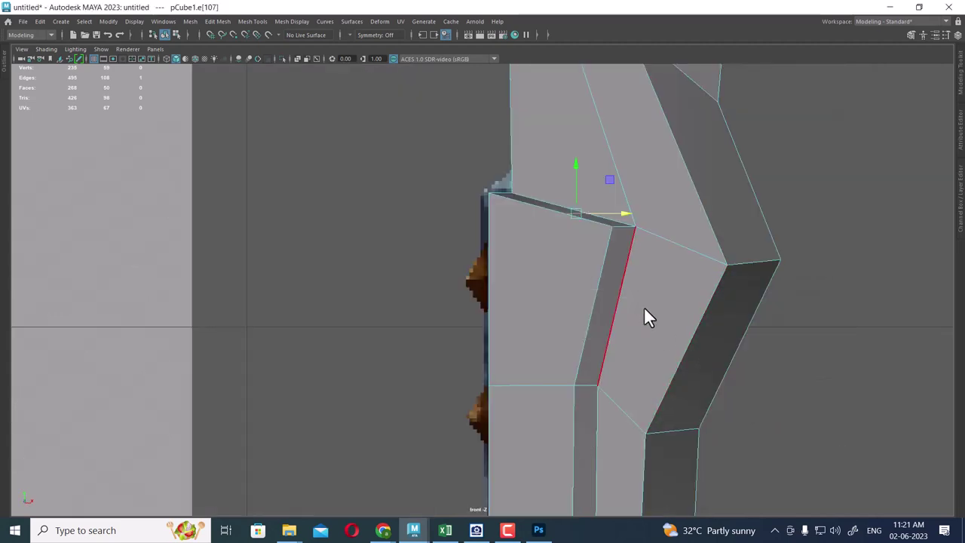
key(6)
scroll(640, 255, up, 3)
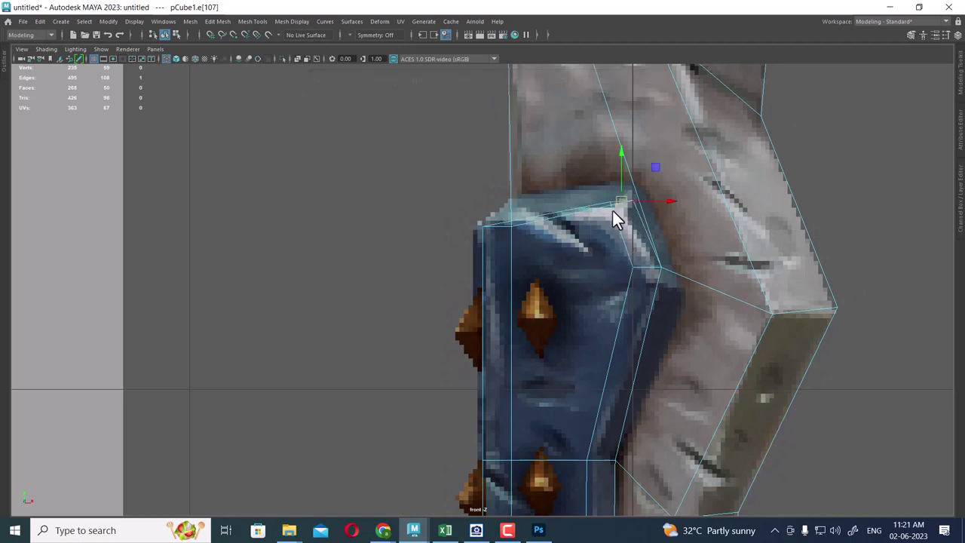
Raise the blue block's top corner vertices slightly
right_drag(498, 198, 436, 190)
drag(436, 190, 529, 262)
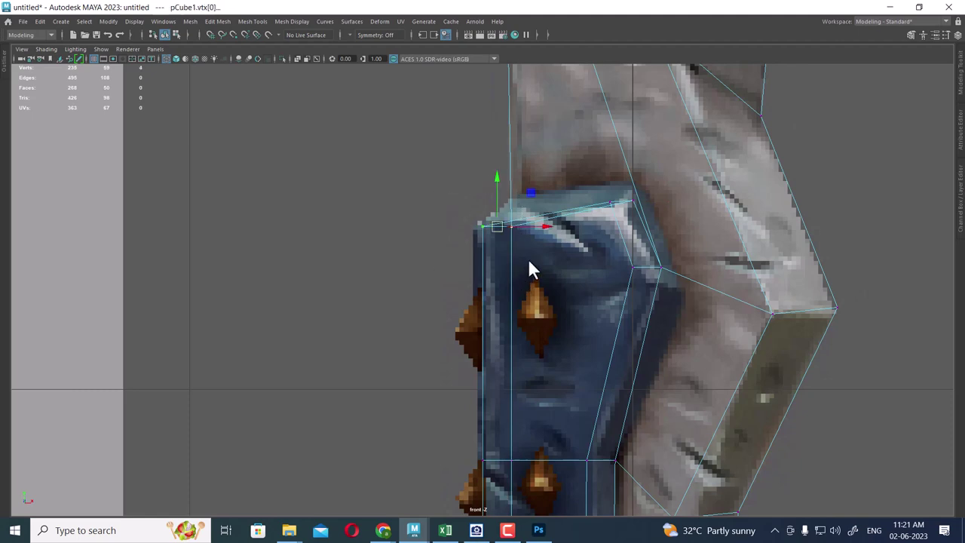
drag(498, 188, 495, 176)
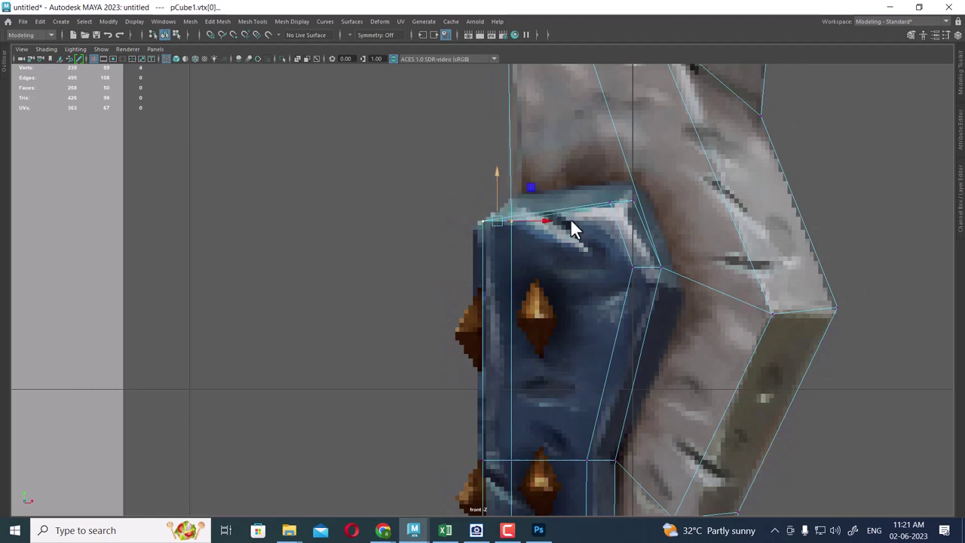
Raise the blue block's top edge upward in the front view
mouse_move(622, 251)
alt+mouse_down()
mouse_move(636, 237)
mouse_move(651, 254)
alt+mouse_up()
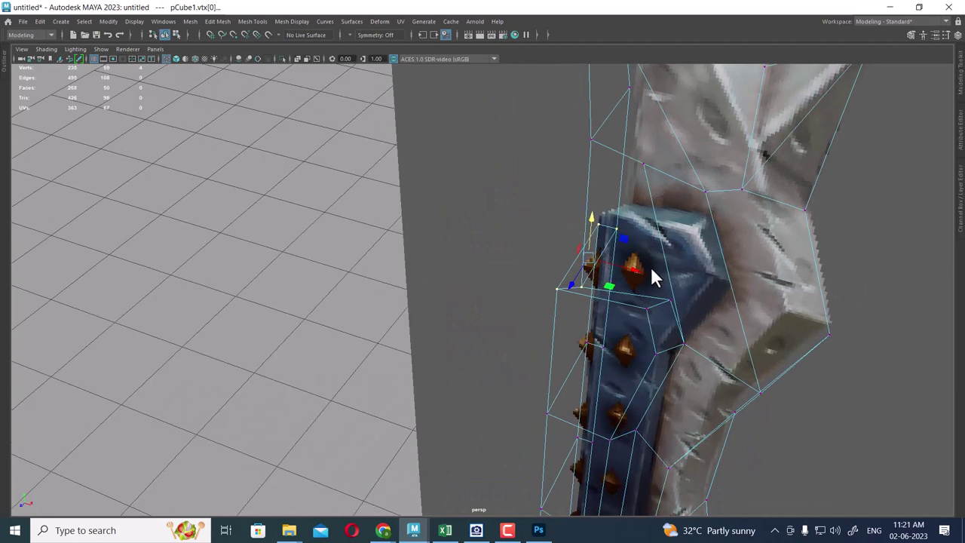
key(5)
key(F10)
click(610, 292)
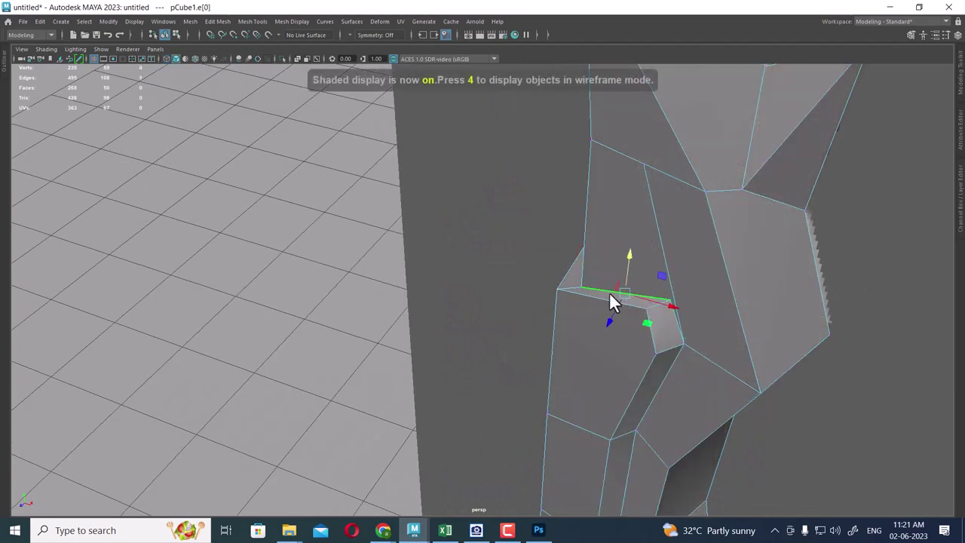
alt+drag(610, 292, 637, 284)
key(space)
drag(646, 232, 647, 260)
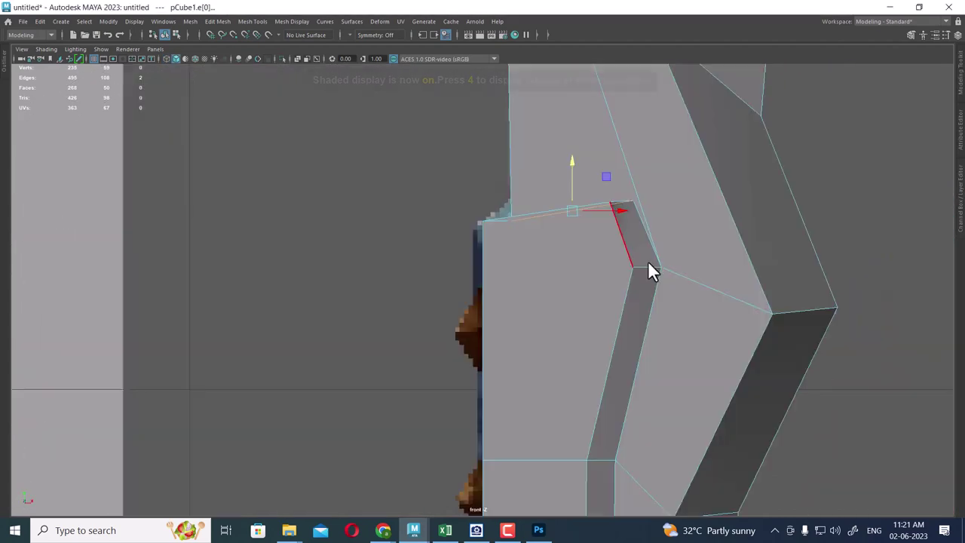
key(4)
scroll(592, 275, up, 2)
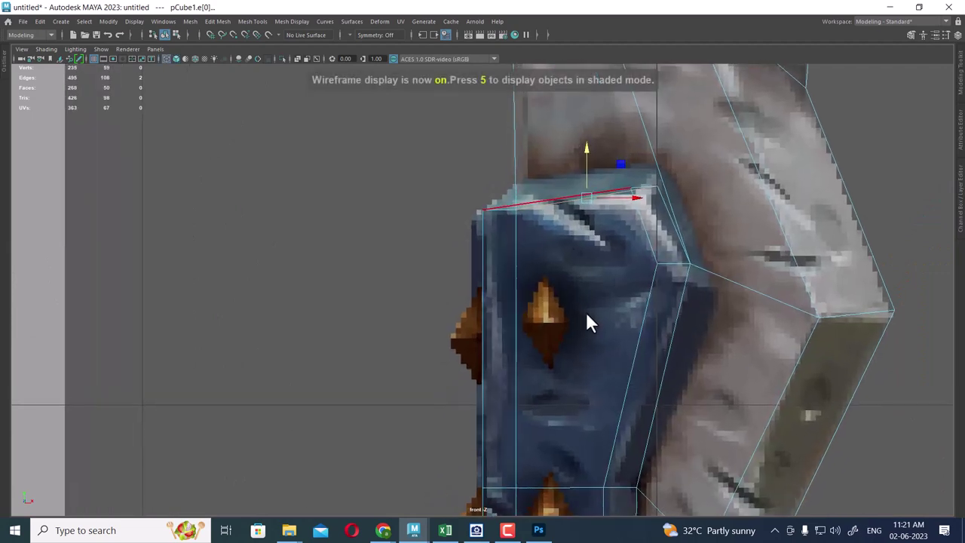
drag(587, 157, 587, 130)
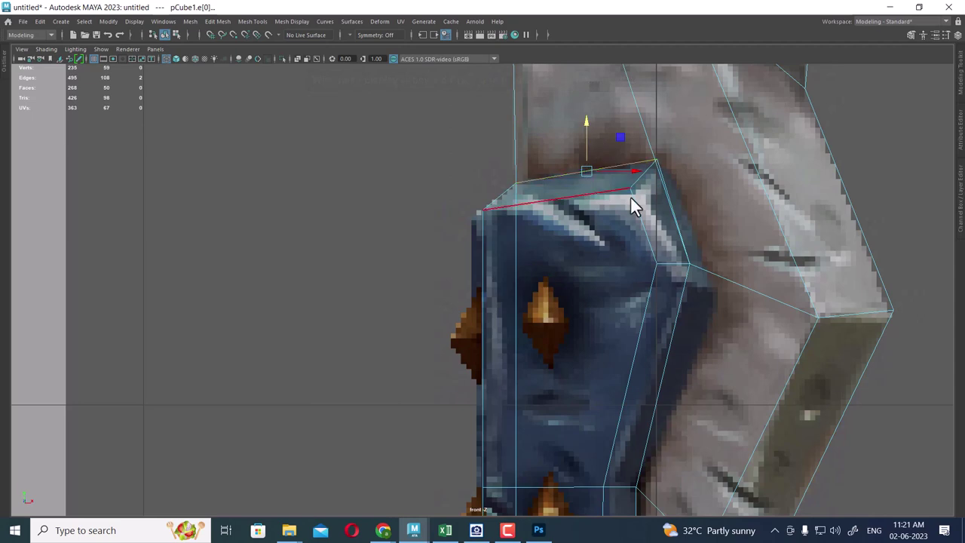
Pull vertex 40, where the block meets the blade, down a little
right_click(675, 218)
click(627, 218)
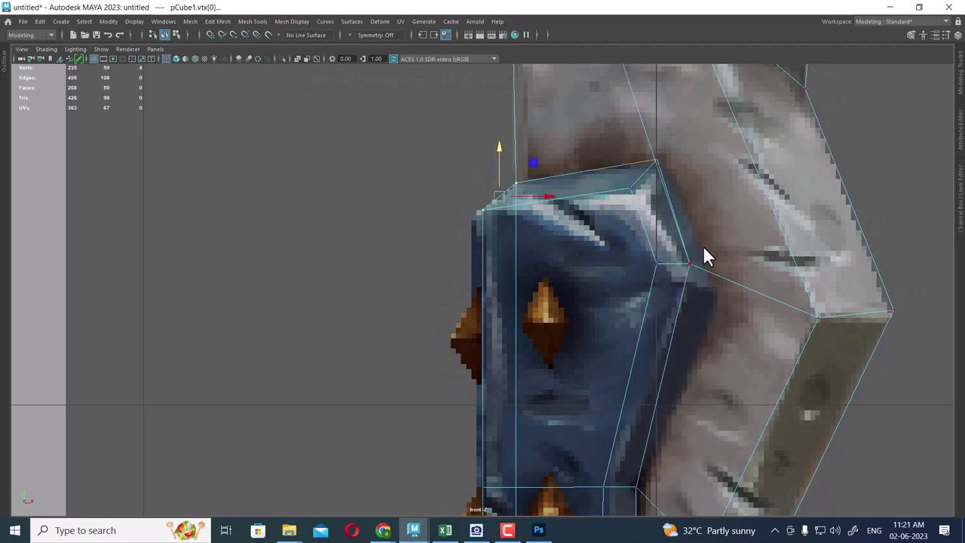
click(690, 264)
drag(690, 264, 694, 288)
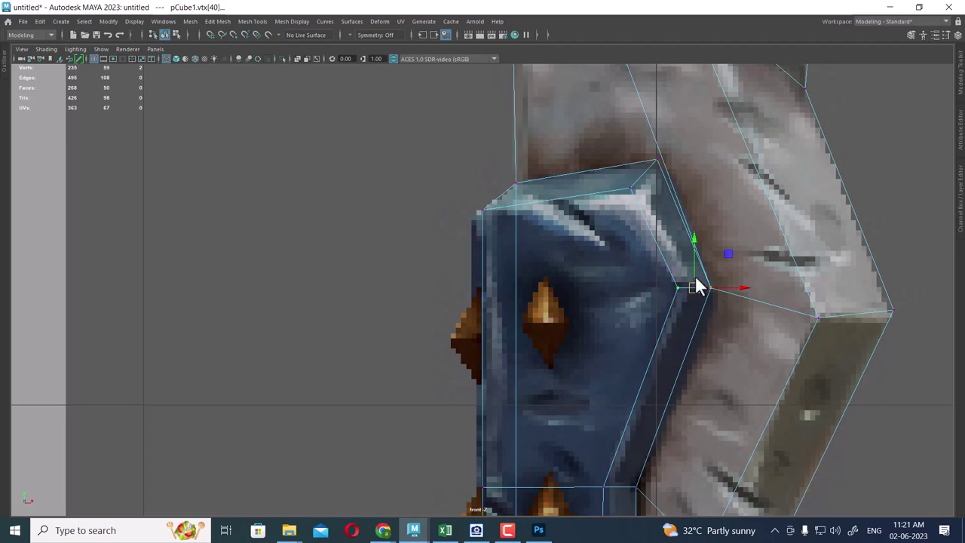
Show the untextured blade mesh alone in perspective, hiding all other objects
scroll(694, 340, down, 5)
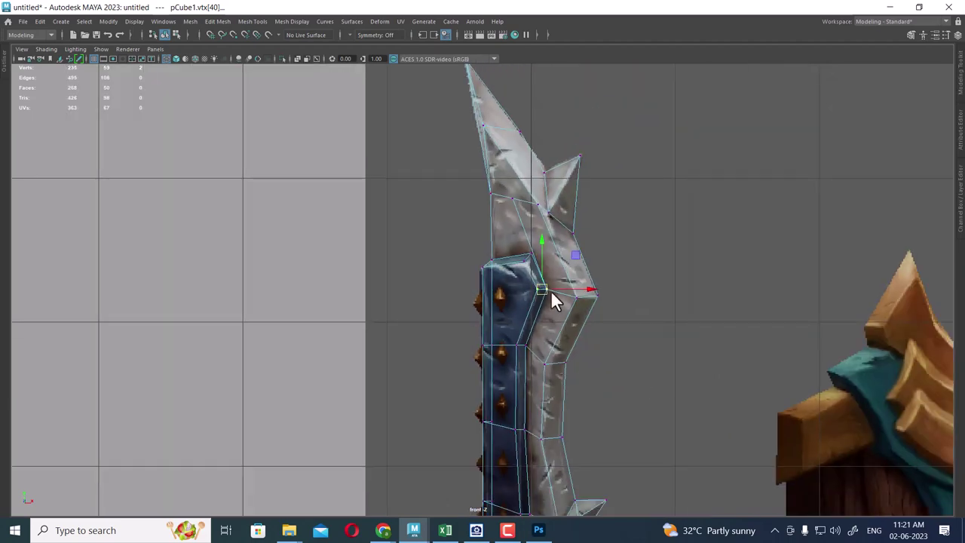
scroll(555, 386, up, 1)
alt+middle_drag(555, 386, 601, 328)
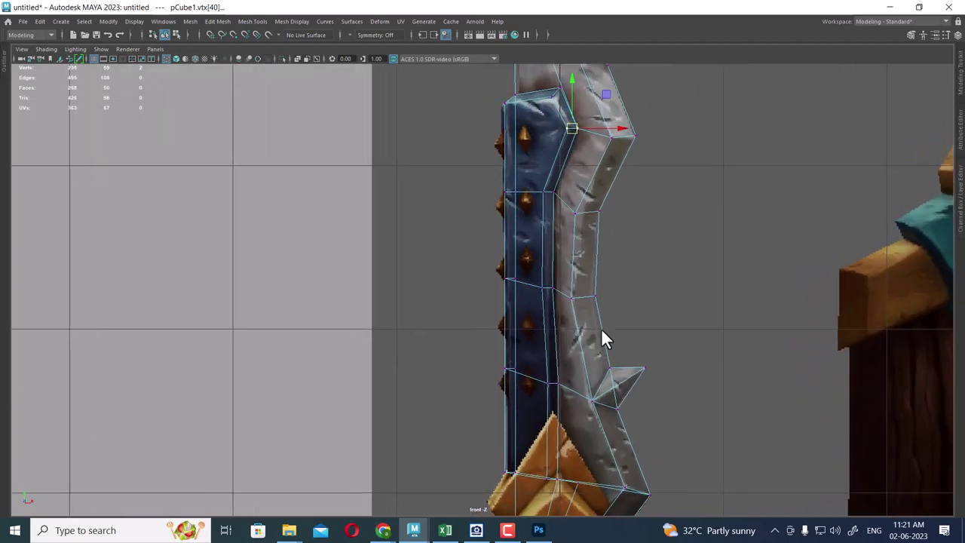
scroll(561, 177, up, 1)
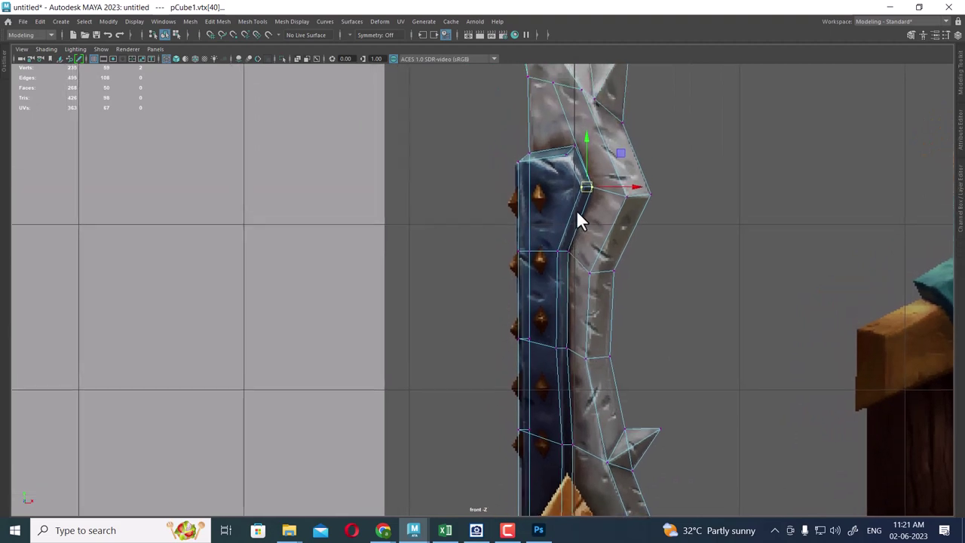
alt+middle_drag(561, 285, 590, 334)
key(space)
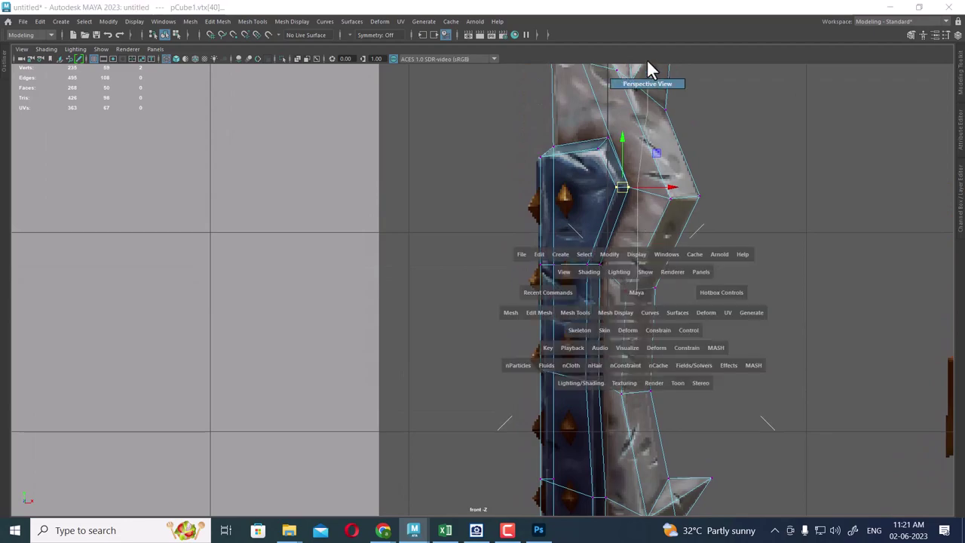
drag(647, 59, 620, 236)
key(4)
key(5)
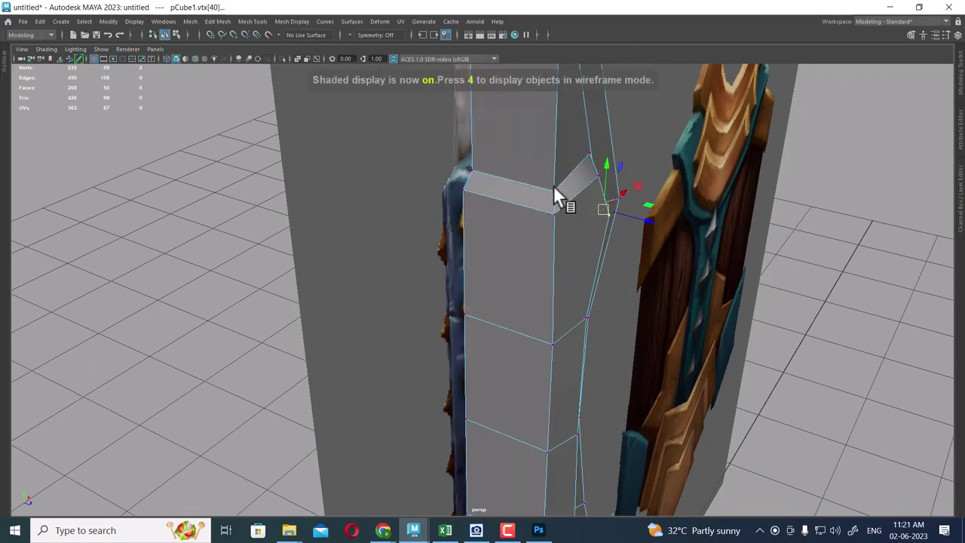
key(F8)
key(alt+h)
mouse_move(588, 208)
alt+mouse_down()
mouse_move(543, 235)
mouse_move(603, 286)
mouse_move(566, 286)
alt+mouse_up()
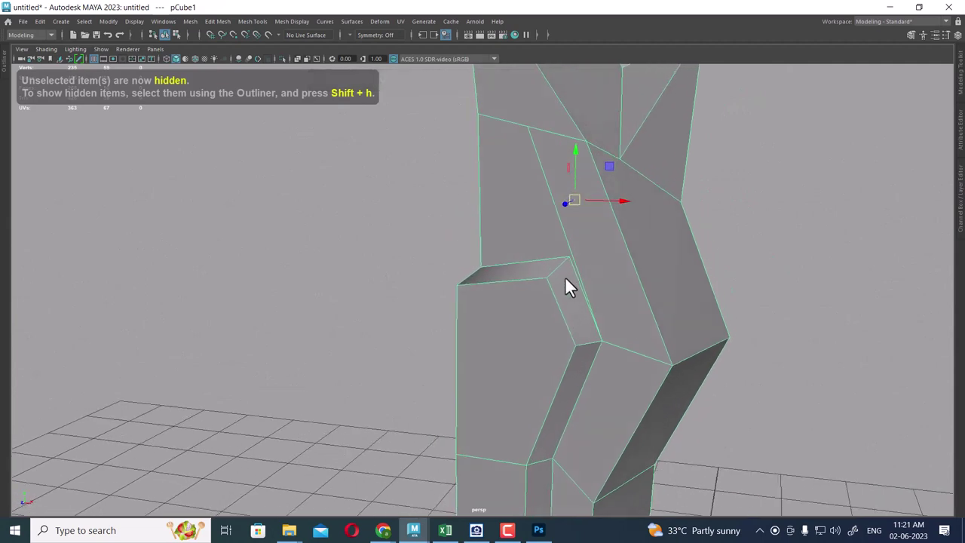
Delete the long outer edge of the blade face to merge its faces
alt+middle_drag(566, 205, 559, 266)
alt+drag(560, 267, 542, 209)
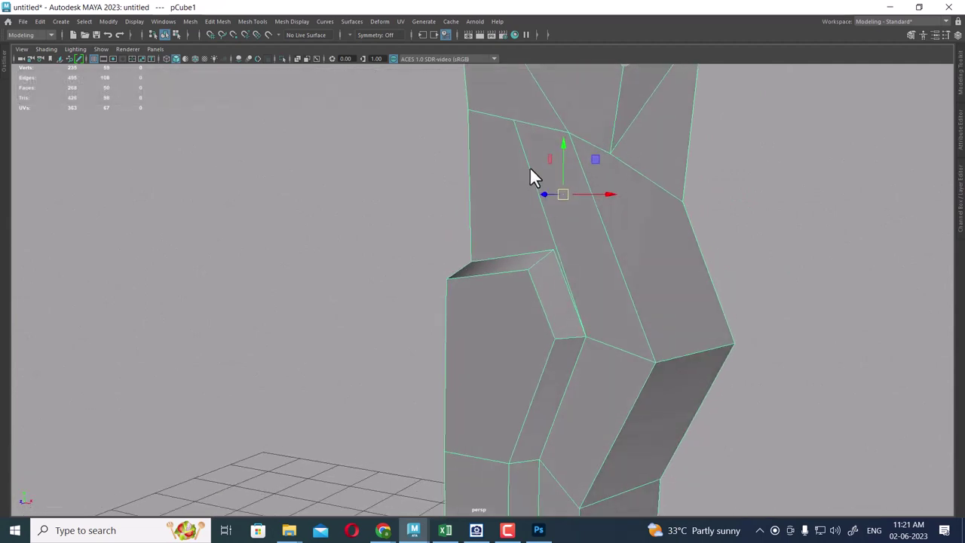
key(F10)
click(537, 179)
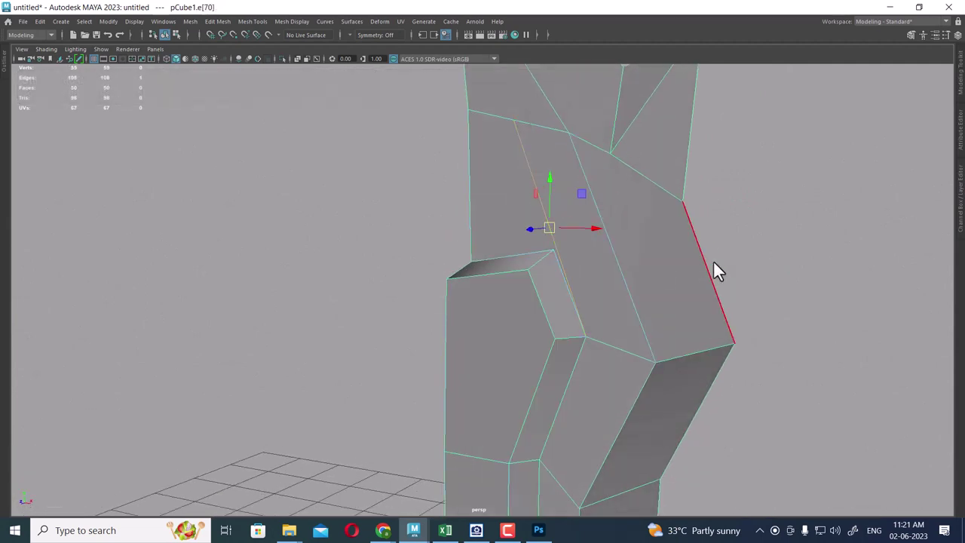
key(Delete)
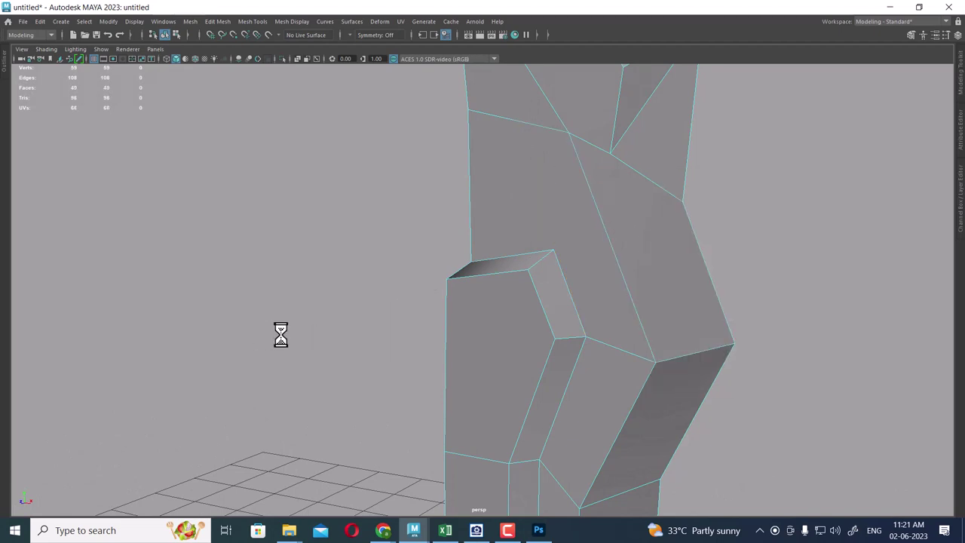
Multi-Cut a diagonal edge from the lower corner vertex to the upper vertex
right_drag(483, 201, 534, 187)
shift+right_drag(602, 179, 527, 193)
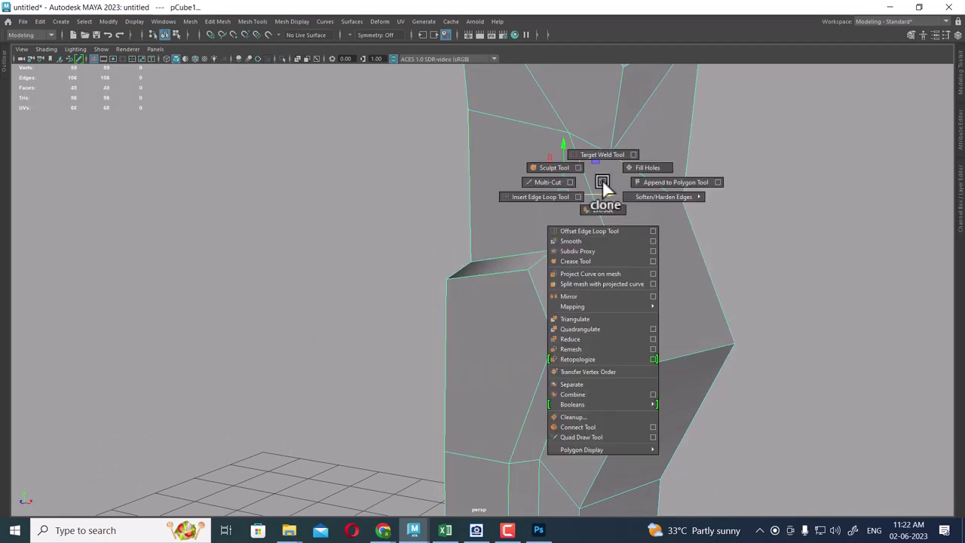
click(529, 188)
click(553, 250)
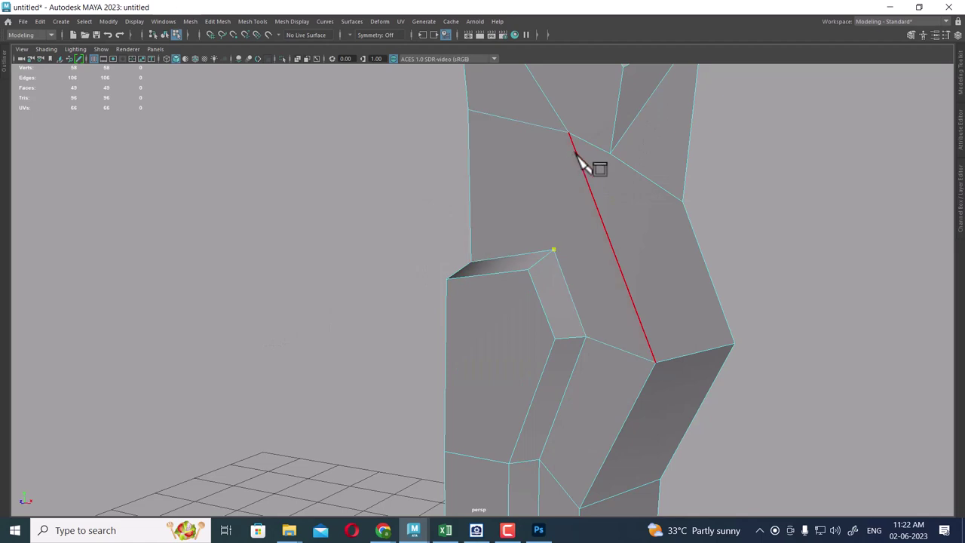
click(568, 134)
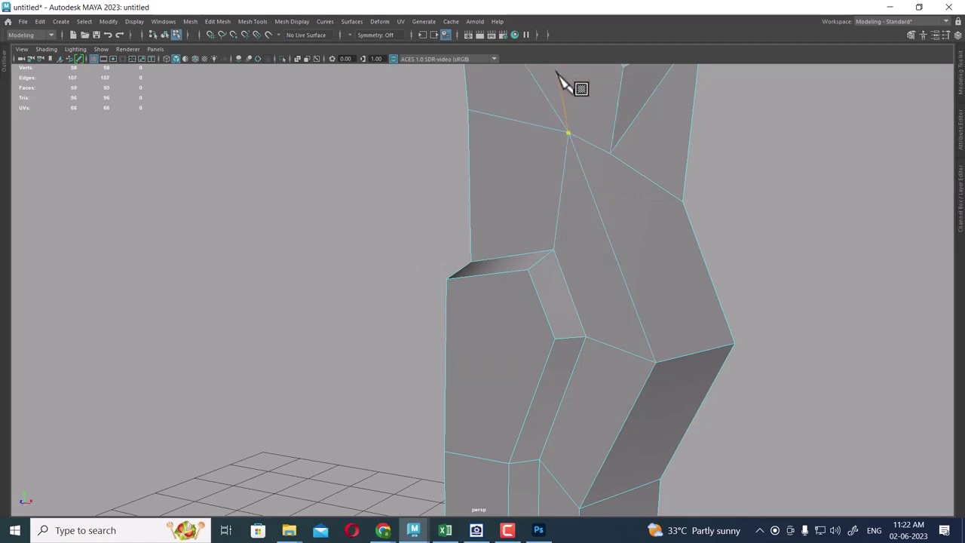
key(Return)
Inspect the blade's upper triangular face and the large faces below it
alt+right_drag(621, 179, 550, 157)
alt+drag(550, 154, 603, 248)
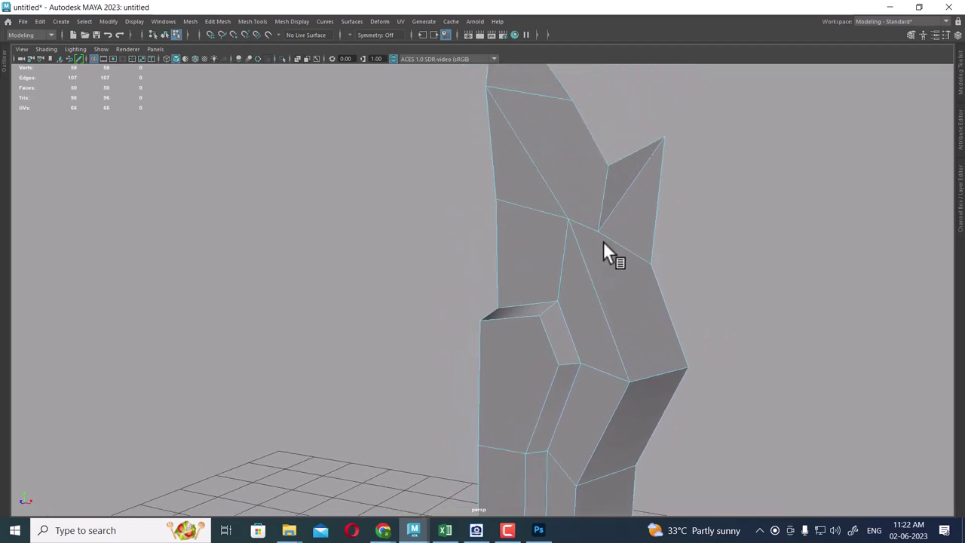
alt+drag(653, 183, 620, 165)
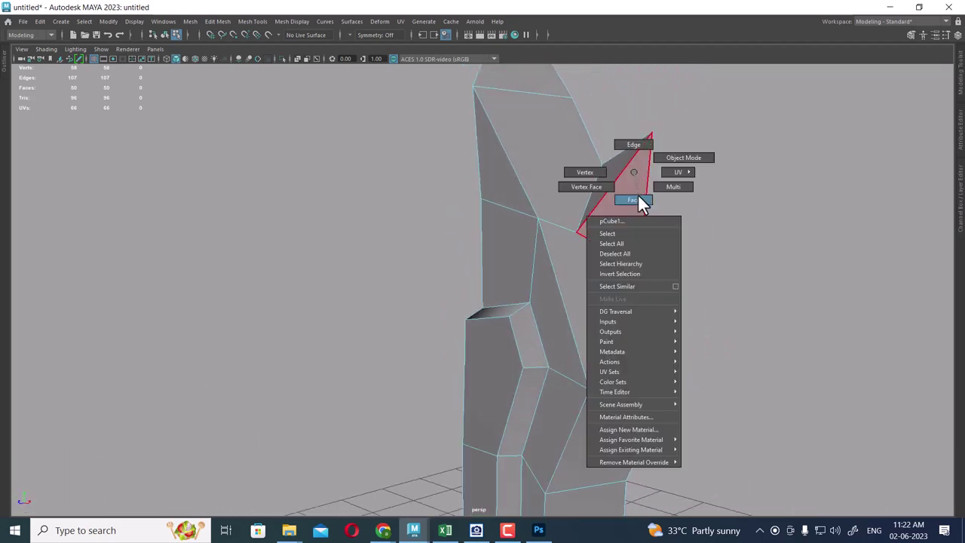
right_drag(633, 169, 640, 202)
click(641, 244)
mouse_move(641, 244)
alt+right_down()
mouse_move(661, 297)
mouse_move(648, 157)
alt+right_up()
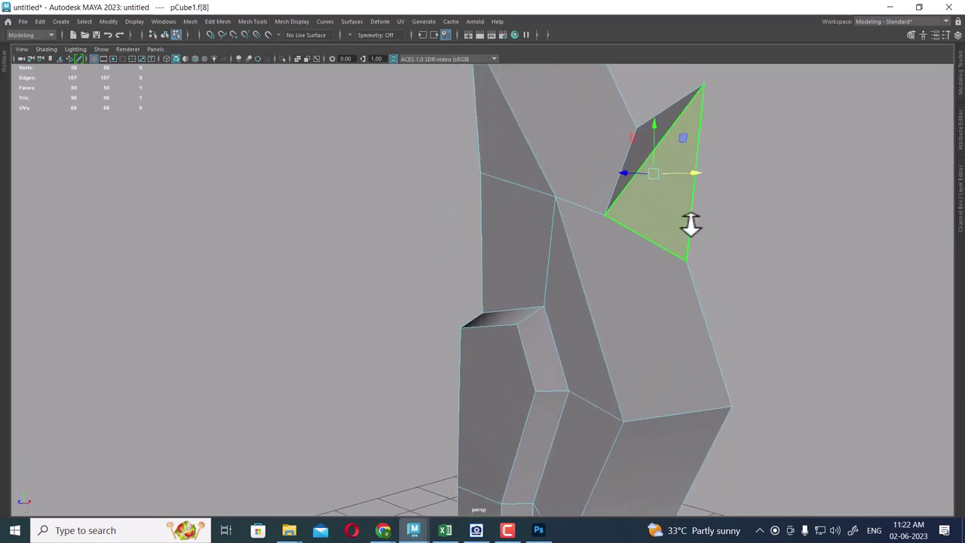
click(649, 305)
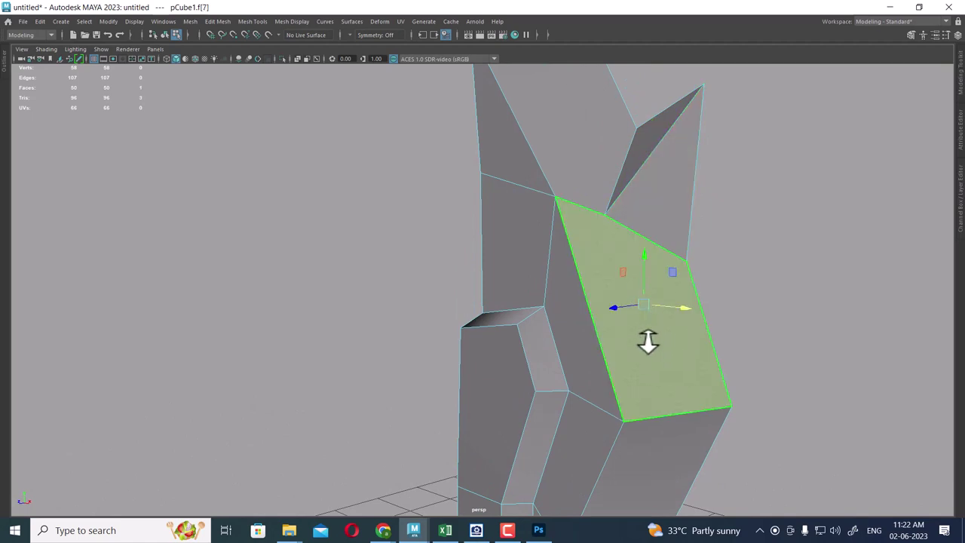
alt+drag(646, 339, 614, 241)
click(578, 248)
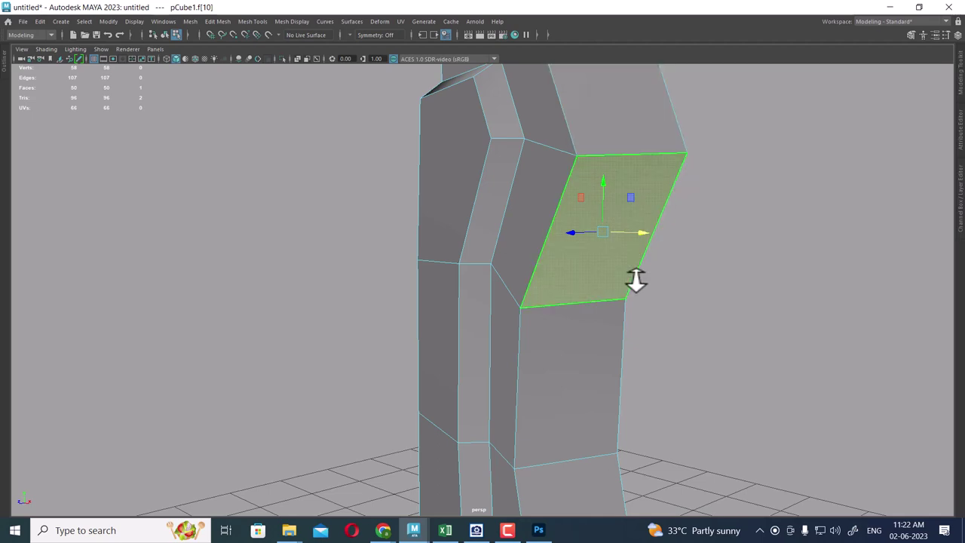
alt+middle_drag(593, 143, 607, 260)
click(616, 144)
mouse_move(596, 172)
alt+mouse_down()
mouse_move(625, 252)
mouse_move(575, 233)
mouse_move(624, 238)
alt+mouse_up()
alt+right_drag(624, 239, 538, 181)
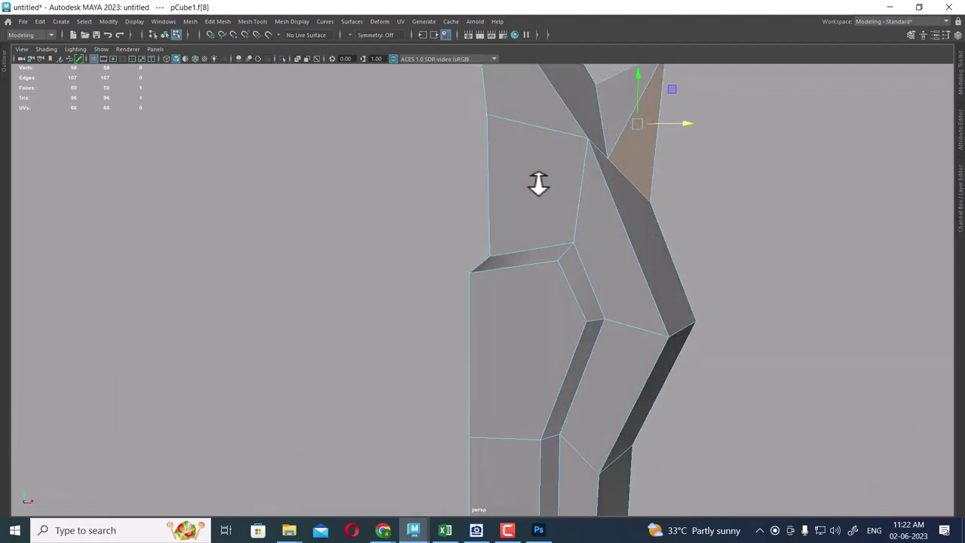
Return to object mode and switch to the four-panel view layout
key(F8)
alt+drag(638, 276, 616, 285)
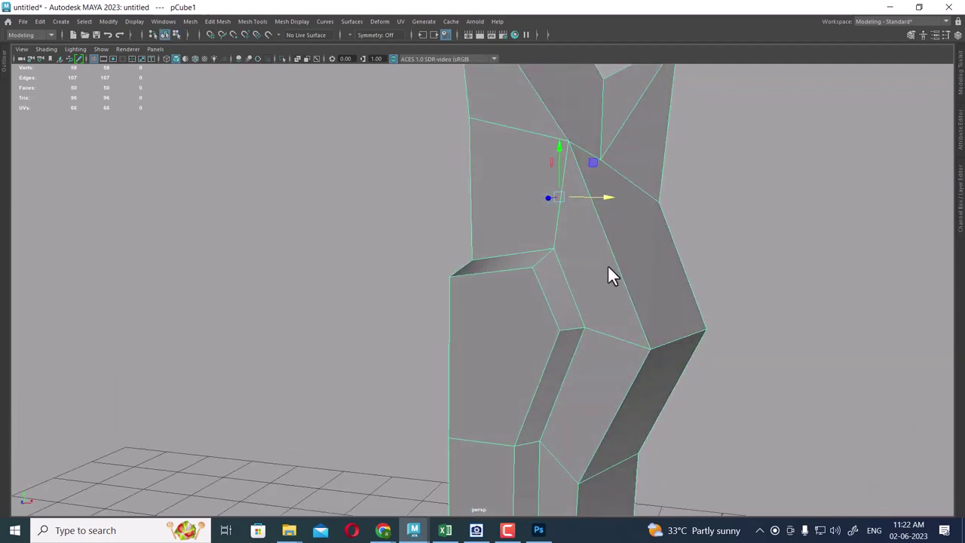
key(space)
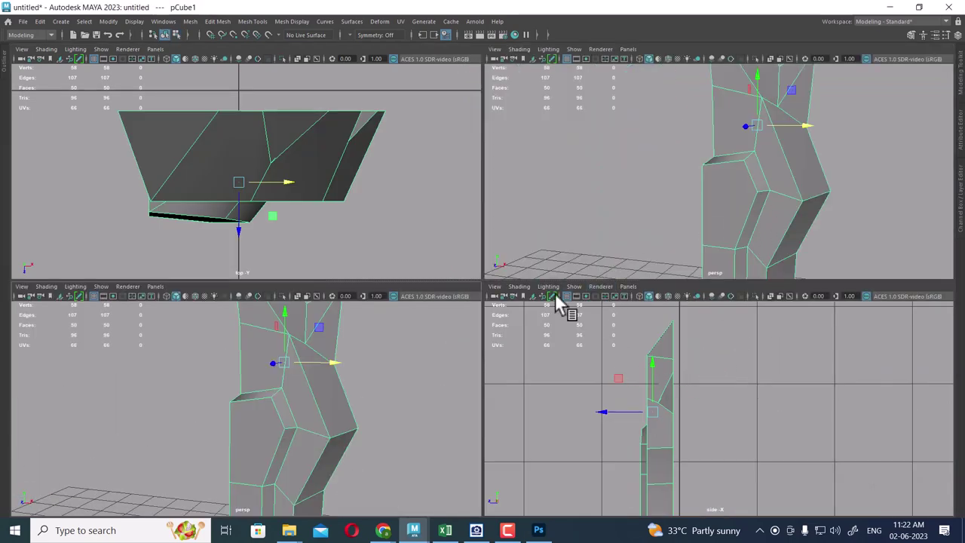
Maximize the perspective panel and frame the blade's front face
key(space)
drag(345, 399, 354, 420)
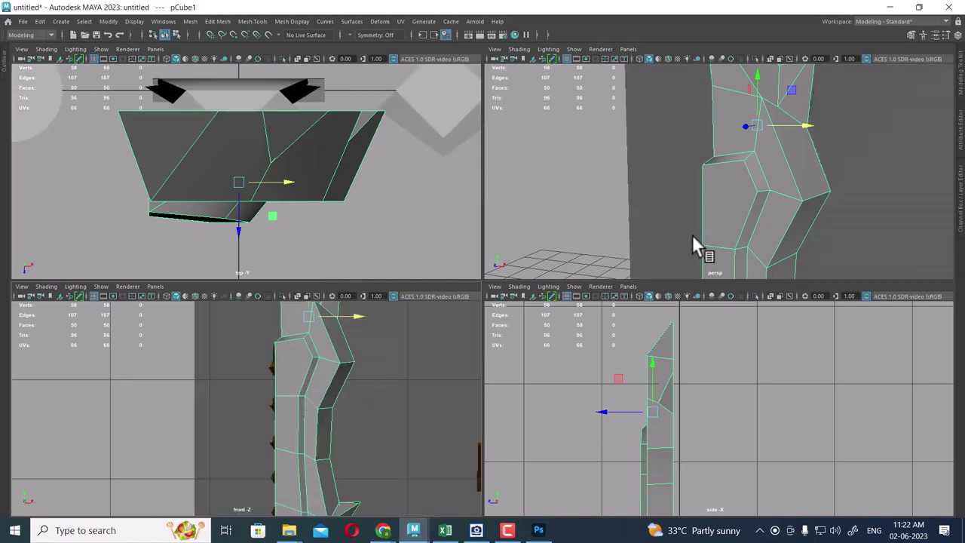
mouse_move(694, 239)
alt+mouse_down()
mouse_move(844, 184)
mouse_move(747, 205)
mouse_move(775, 226)
mouse_move(752, 192)
mouse_move(732, 204)
alt+mouse_up()
key(space)
scroll(667, 217, up, 2)
alt+drag(623, 218, 545, 271)
mouse_move(441, 263)
alt+mouse_down()
mouse_move(491, 254)
mouse_move(457, 258)
mouse_move(530, 277)
alt+mouse_up()
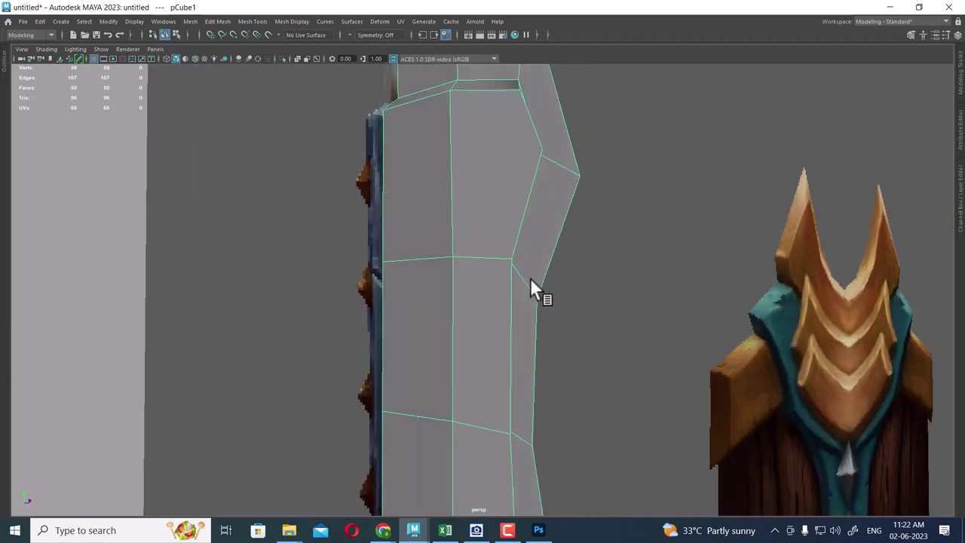
mouse_move(479, 256)
alt+mouse_down()
mouse_move(513, 170)
mouse_move(485, 179)
alt+mouse_up()
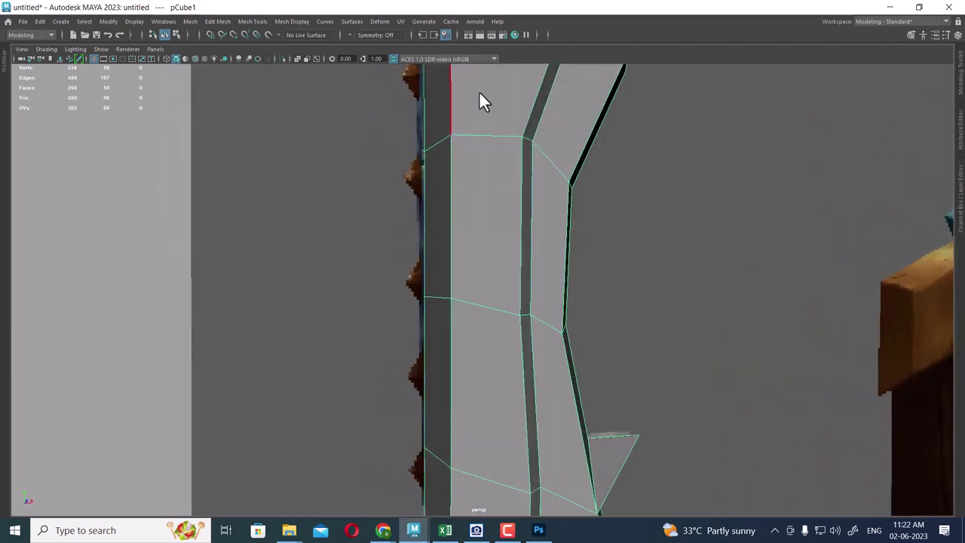
Remove the vertical edge e[74] from the blade face with Delete Edge
click(488, 135)
alt+drag(488, 136, 511, 190)
mouse_move(464, 147)
alt+mouse_down()
mouse_move(469, 209)
mouse_move(490, 174)
mouse_move(512, 294)
alt+mouse_up()
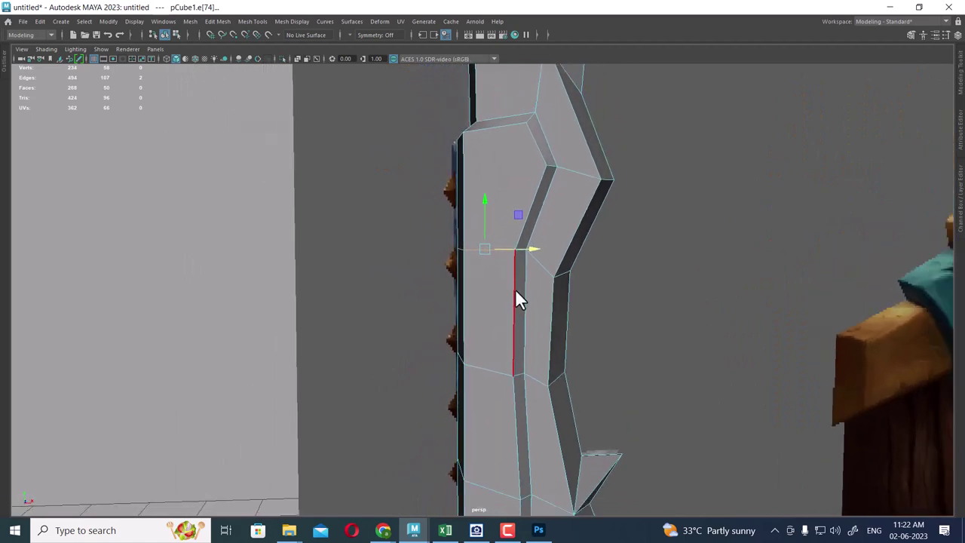
key(Delete)
mouse_move(511, 224)
alt+mouse_down()
mouse_move(553, 259)
mouse_move(536, 264)
alt+mouse_up()
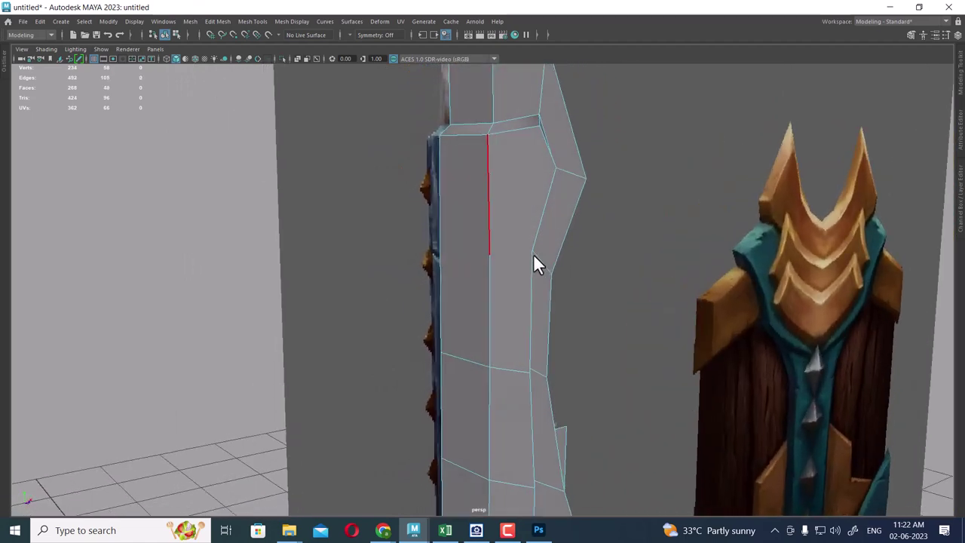
right_drag(504, 181, 554, 270)
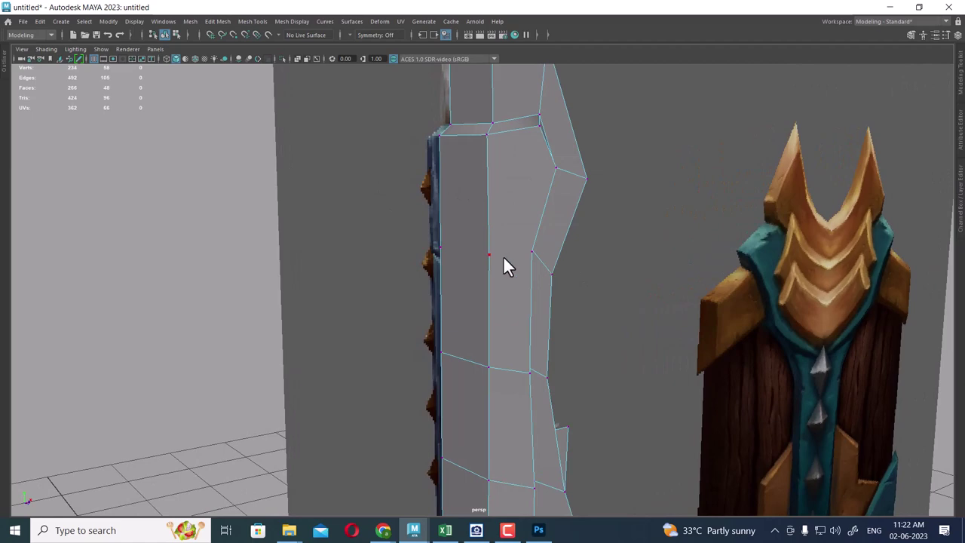
key(ctrl+z)
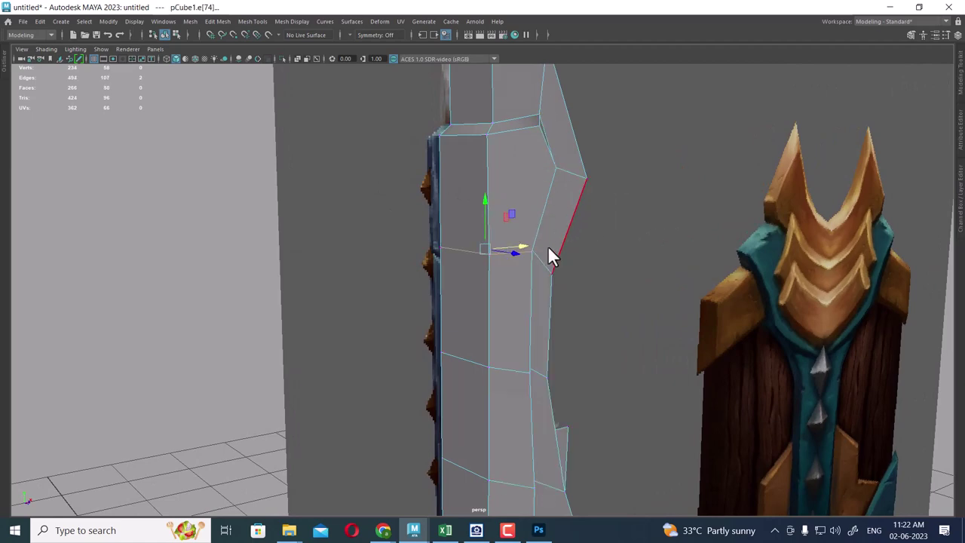
alt+drag(548, 247, 554, 150)
mouse_move(554, 148)
shift+right_down()
mouse_move(500, 171)
mouse_move(474, 248)
shift+right_up()
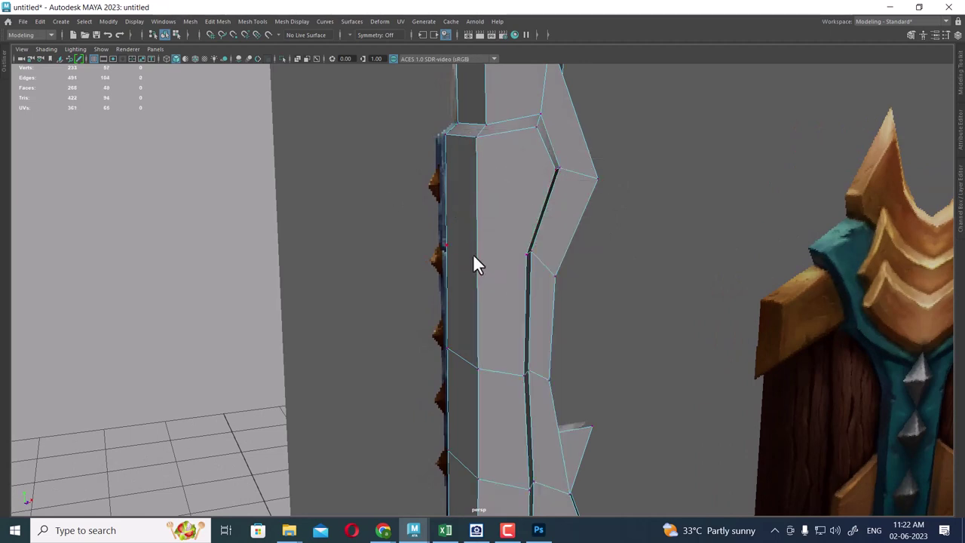
Select the horizontal edge loop and remove it with Delete Edge
mouse_move(473, 253)
alt+mouse_down()
mouse_move(495, 167)
mouse_move(473, 217)
alt+mouse_up()
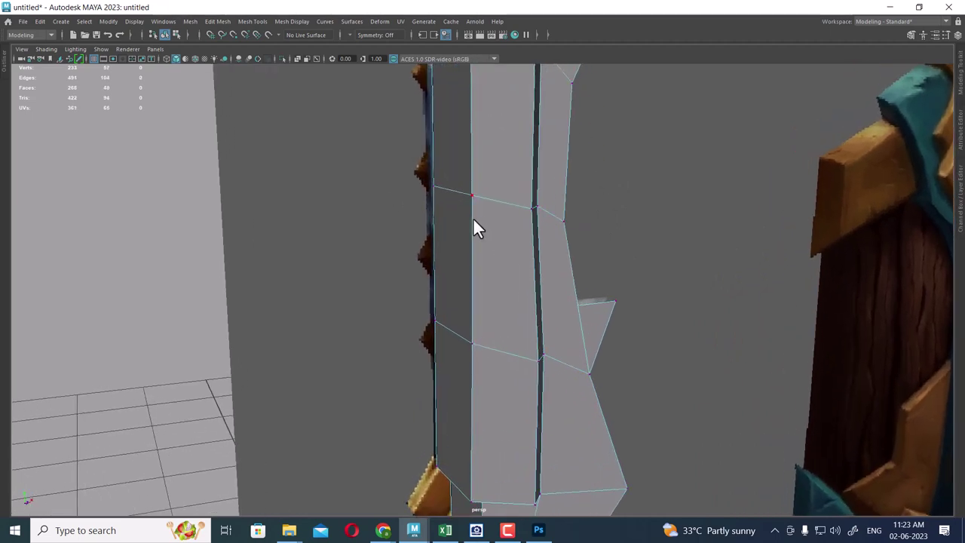
double_click(483, 202)
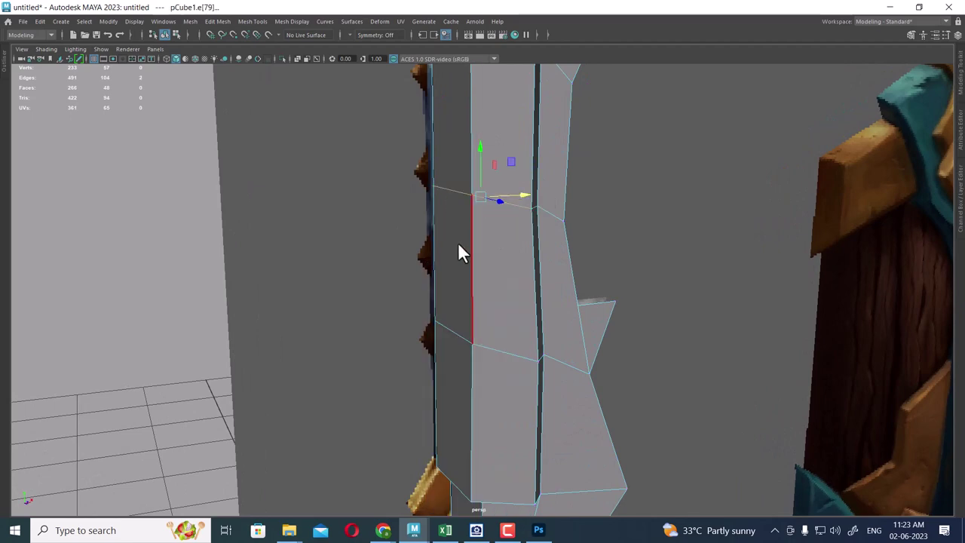
alt+drag(504, 274, 483, 267)
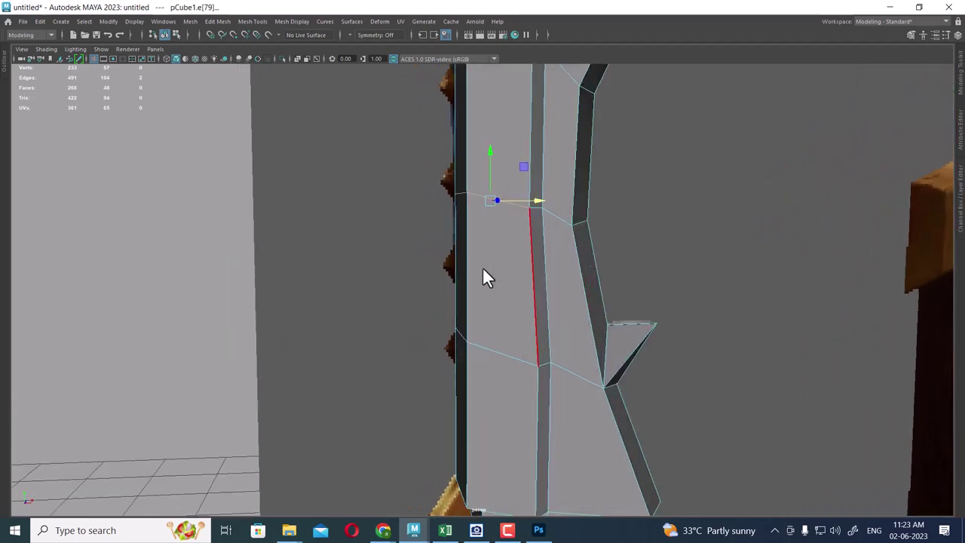
mouse_move(504, 192)
alt+mouse_down()
mouse_move(513, 211)
mouse_move(509, 198)
mouse_move(520, 191)
mouse_move(511, 220)
alt+mouse_up()
shift+right_click(513, 175)
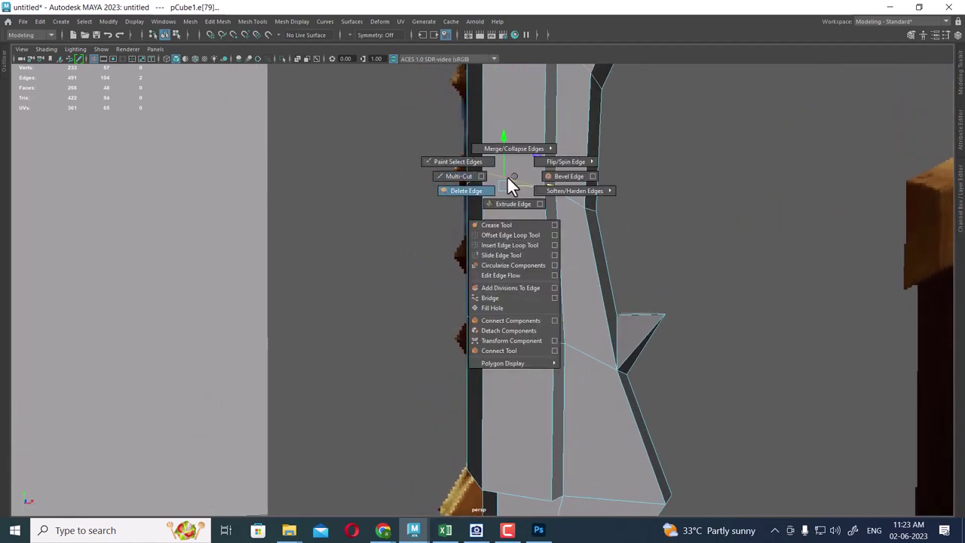
click(447, 195)
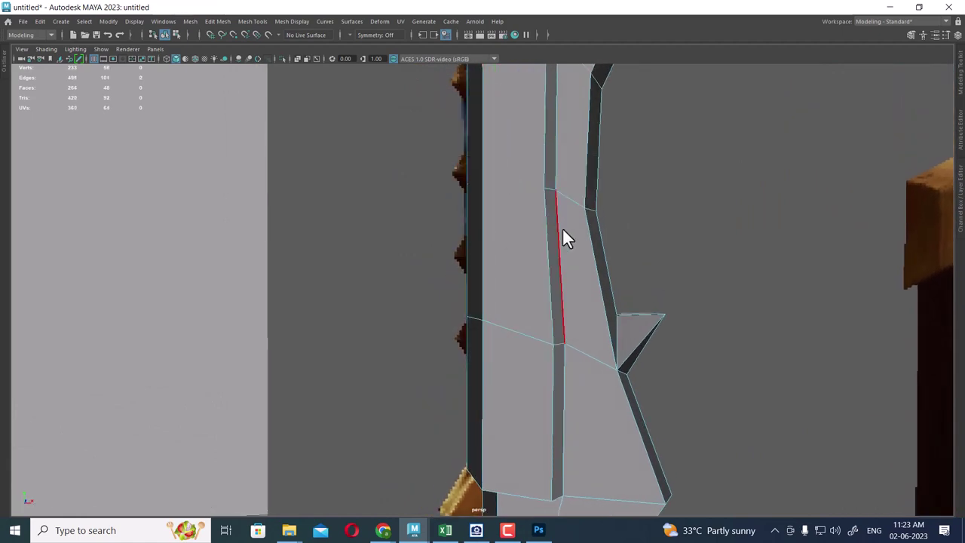
Check the result and isolate the blade, hiding the reference character
alt+drag(562, 229, 581, 254)
right_drag(531, 132, 404, 122)
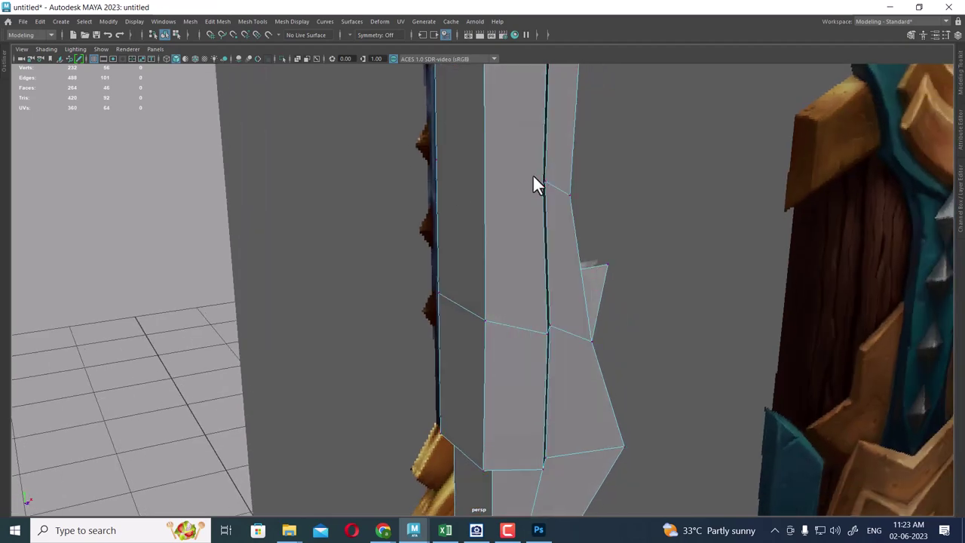
mouse_move(479, 204)
alt+mouse_down()
mouse_move(446, 169)
mouse_move(473, 178)
mouse_move(426, 177)
mouse_move(519, 221)
alt+mouse_up()
click(442, 151)
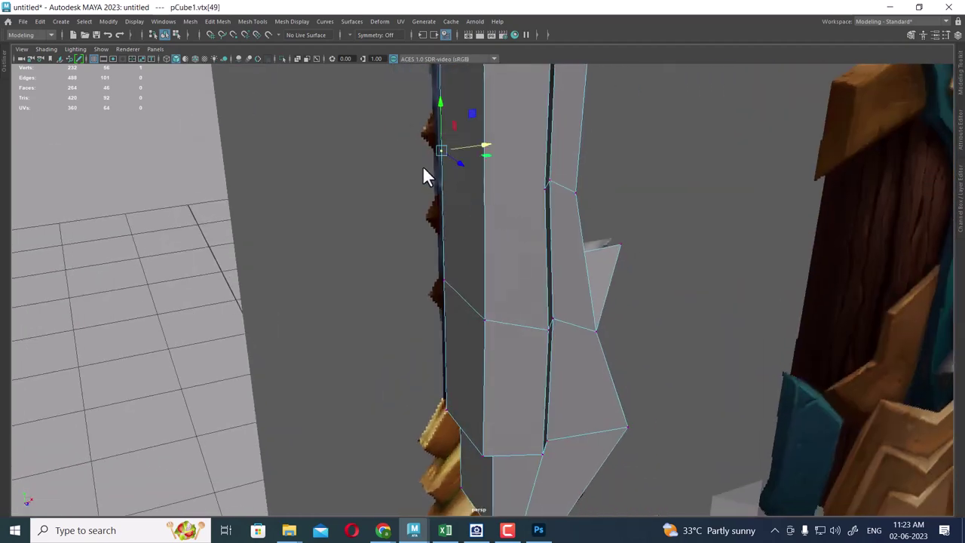
click(423, 167)
mouse_move(466, 181)
alt+mouse_down()
mouse_move(445, 166)
mouse_move(541, 186)
mouse_move(505, 206)
alt+mouse_up()
key(alt+h)
scroll(503, 244, up, 3)
mouse_move(503, 243)
alt+mouse_down()
mouse_move(433, 172)
mouse_move(445, 175)
mouse_move(395, 209)
mouse_move(268, 226)
mouse_move(491, 237)
mouse_move(555, 297)
mouse_move(530, 174)
alt+mouse_up()
Delete four selected blade faces and the small triangular face
right_drag(530, 178, 530, 204)
click(533, 154)
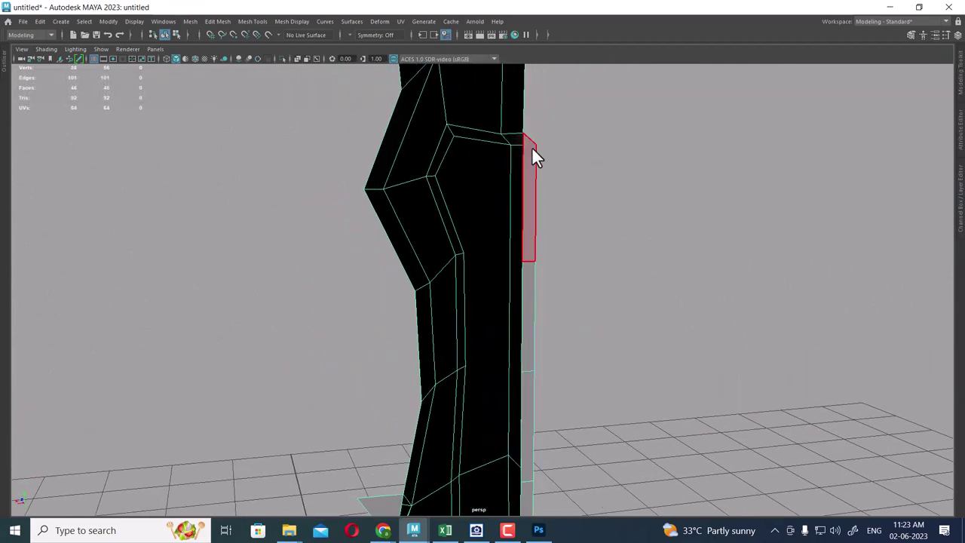
mouse_move(532, 154)
alt+mouse_down()
mouse_move(590, 279)
mouse_move(586, 318)
mouse_move(533, 209)
alt+mouse_up()
shift+click(566, 316)
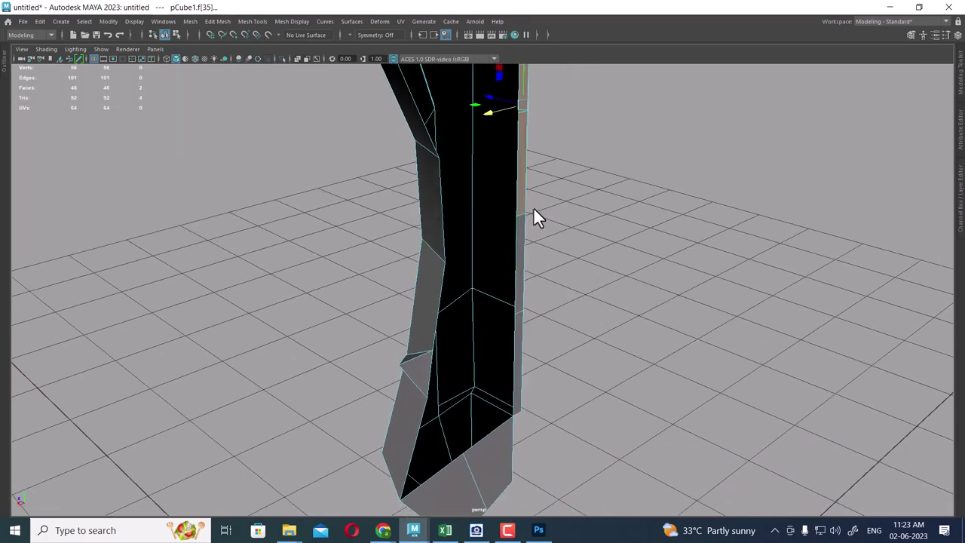
shift+click(525, 257)
shift+click(519, 346)
mouse_move(519, 346)
alt+mouse_down()
mouse_move(517, 184)
mouse_move(482, 229)
alt+mouse_up()
mouse_move(432, 282)
alt+mouse_down()
mouse_move(564, 178)
mouse_move(360, 231)
alt+mouse_up()
key(Delete)
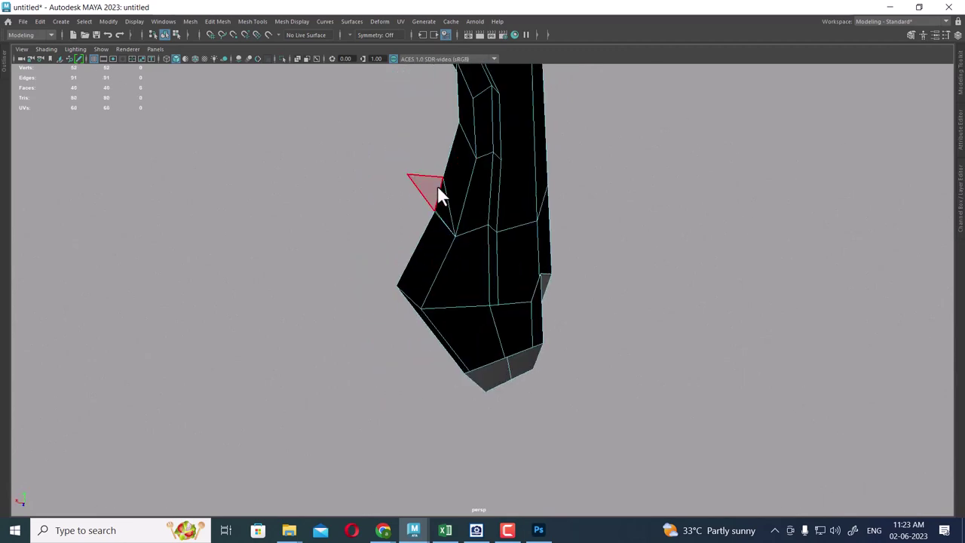
key(Delete)
Delete the stray vertex on the blade's outside
mouse_move(591, 213)
alt+mouse_down()
mouse_move(504, 250)
mouse_move(447, 364)
mouse_move(471, 286)
mouse_move(490, 260)
alt+mouse_up()
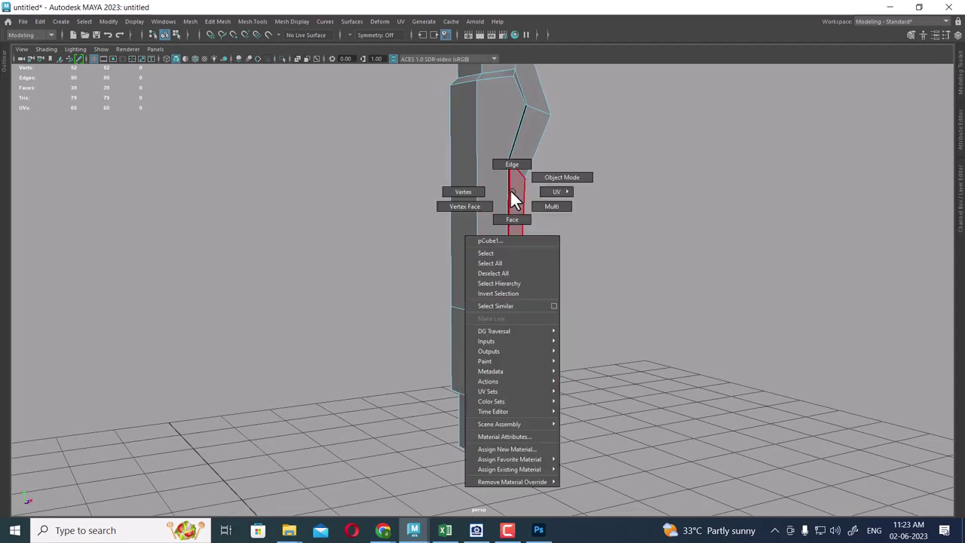
right_drag(511, 193, 497, 236)
alt+drag(494, 228, 475, 206)
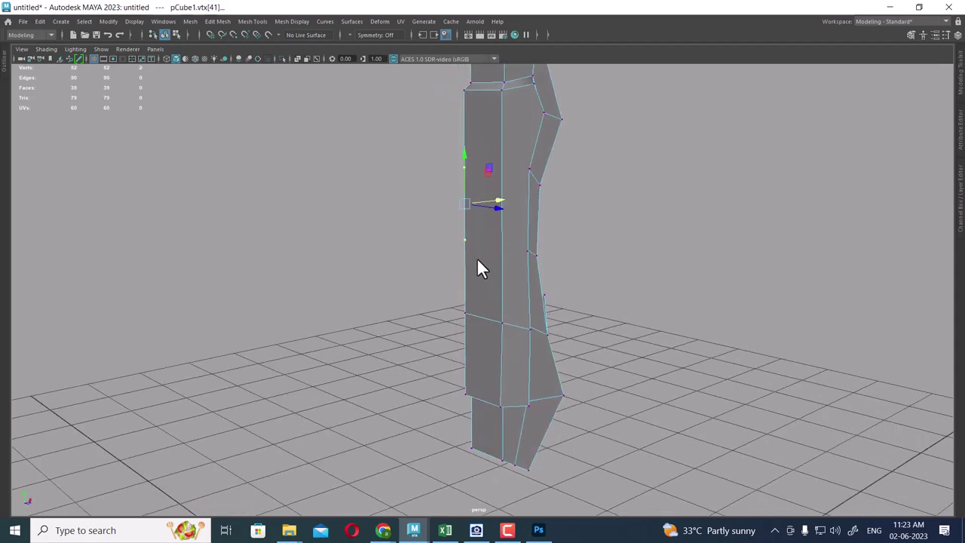
key(Delete)
mouse_move(491, 243)
alt+mouse_down()
mouse_move(475, 211)
mouse_move(521, 280)
mouse_move(504, 222)
mouse_move(545, 222)
mouse_move(503, 230)
alt+mouse_up()
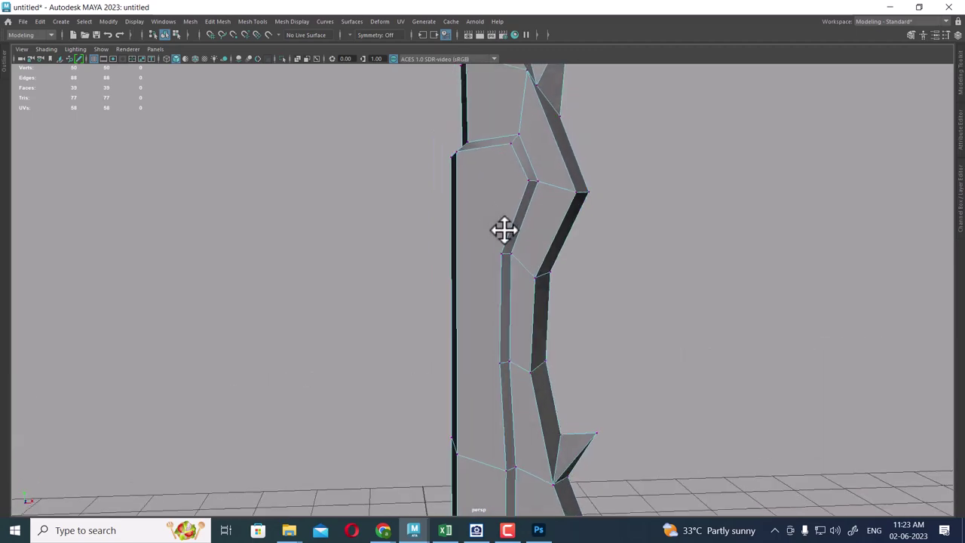
alt+middle_drag(504, 230, 515, 181)
Multi-Cut a new diagonal edge starting from the blade's inner bevel edge
click(504, 200)
alt+drag(504, 203, 587, 187)
shift+right_click(582, 167)
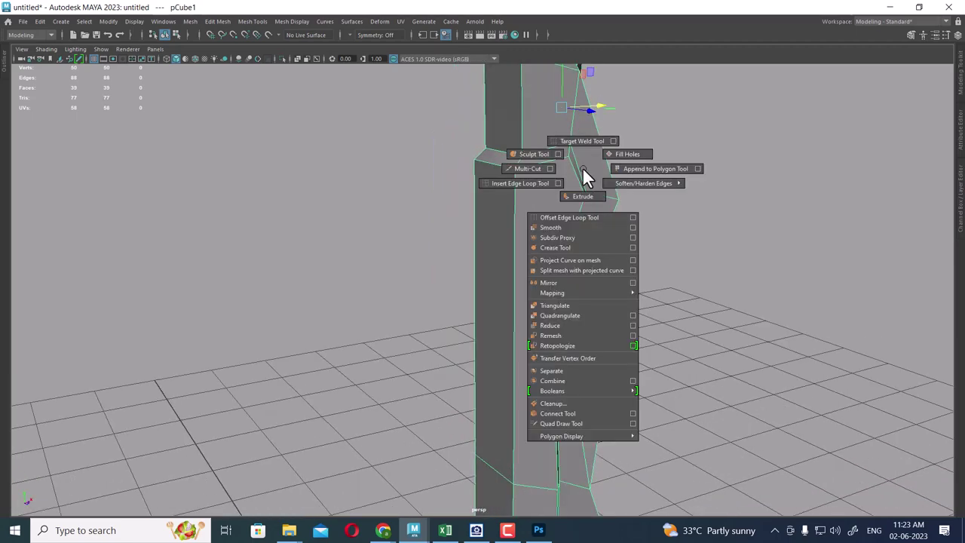
click(530, 168)
alt+drag(588, 241, 542, 216)
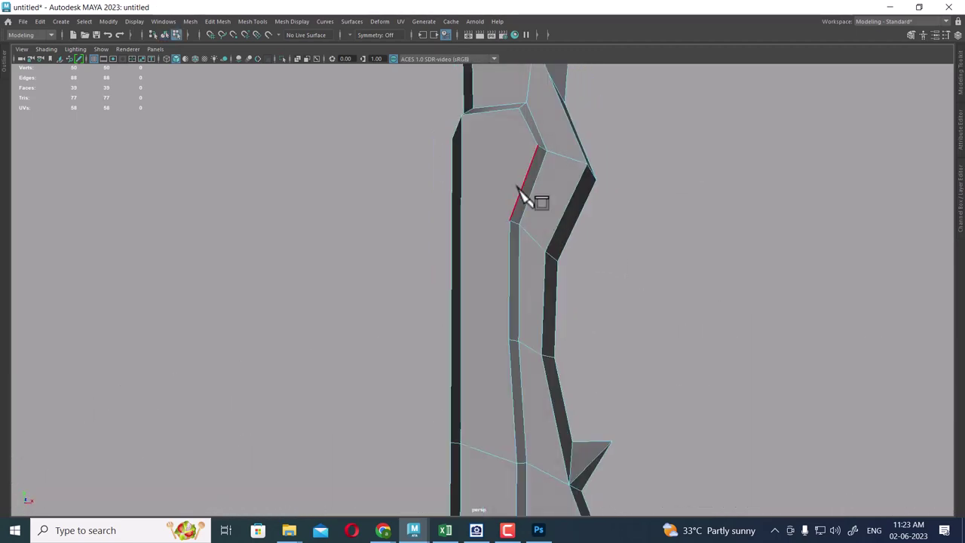
click(510, 218)
alt+drag(469, 157, 522, 173)
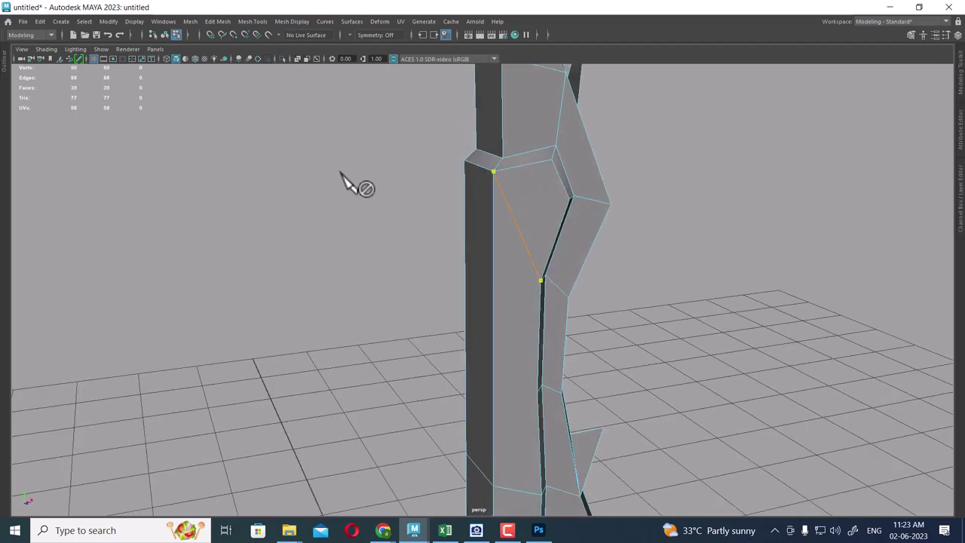
alt+drag(520, 259, 500, 183)
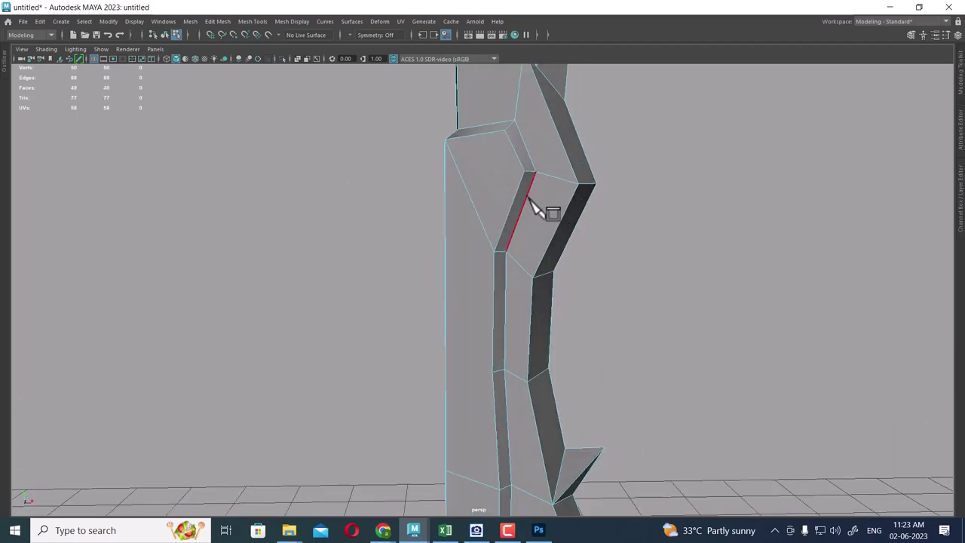
mouse_move(517, 276)
alt+mouse_down()
mouse_move(532, 136)
mouse_move(506, 209)
mouse_move(528, 261)
mouse_move(500, 290)
alt+mouse_up()
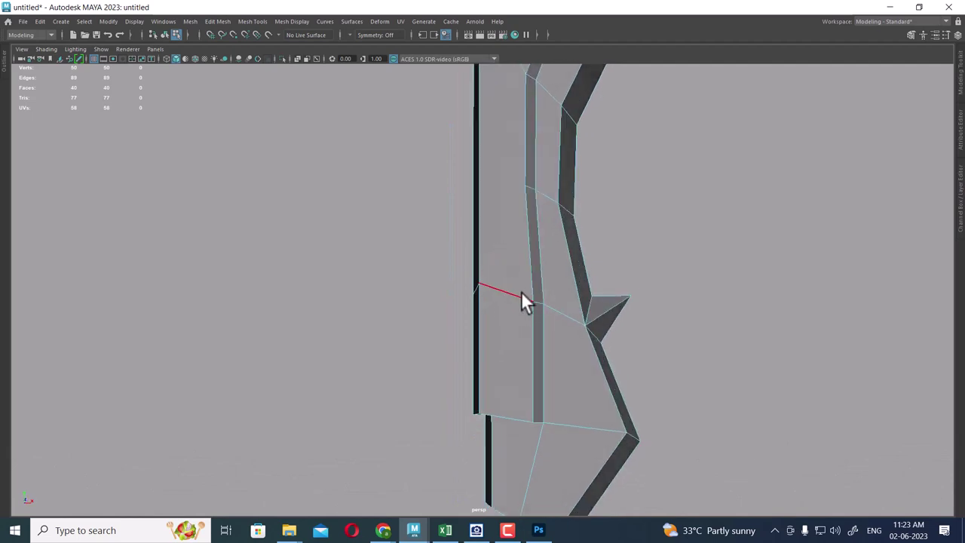
Delete the unwanted edge on the blade face, leaving 48 vertices and 38 faces
click(505, 293)
mouse_move(504, 286)
alt+mouse_down()
mouse_move(525, 297)
mouse_move(550, 291)
alt+mouse_up()
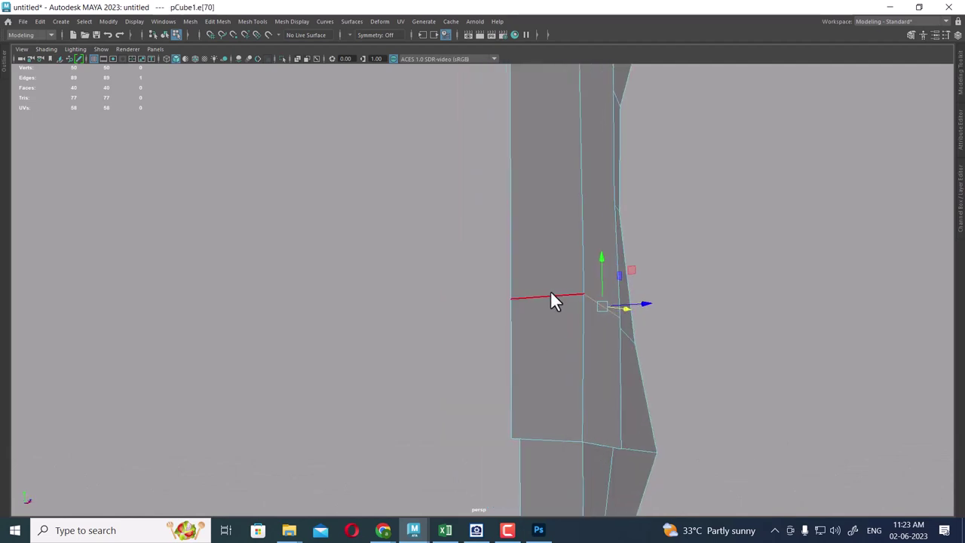
shift+right_drag(735, 212, 473, 313)
mouse_move(564, 285)
alt+mouse_down()
mouse_move(503, 243)
mouse_move(559, 264)
mouse_move(543, 215)
mouse_move(547, 192)
alt+mouse_up()
Multi-Cut two new edges across the lower blade, including a diagonal top-to-bottom cut
shift+right_drag(547, 191, 485, 189)
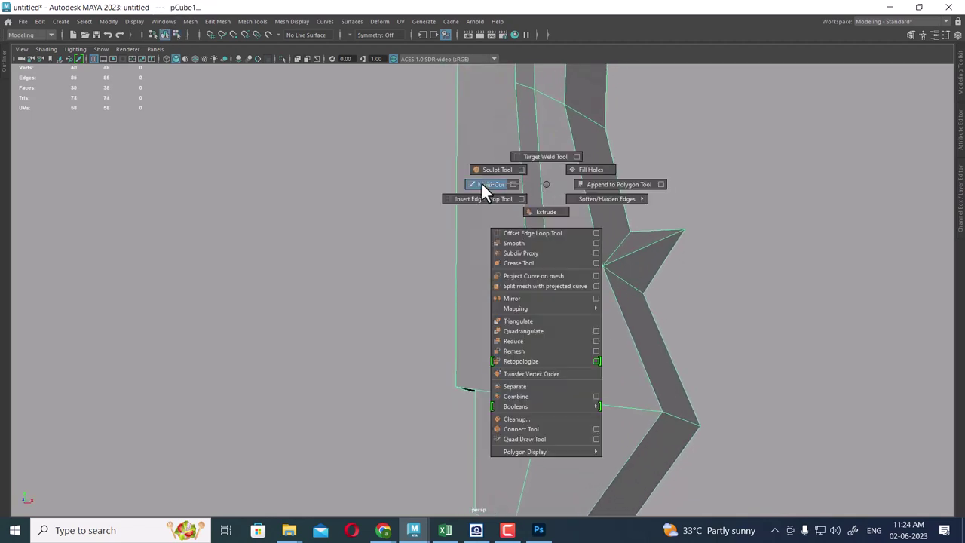
click(548, 234)
mouse_move(556, 255)
alt+mouse_down()
mouse_move(564, 312)
mouse_move(595, 309)
alt+mouse_up()
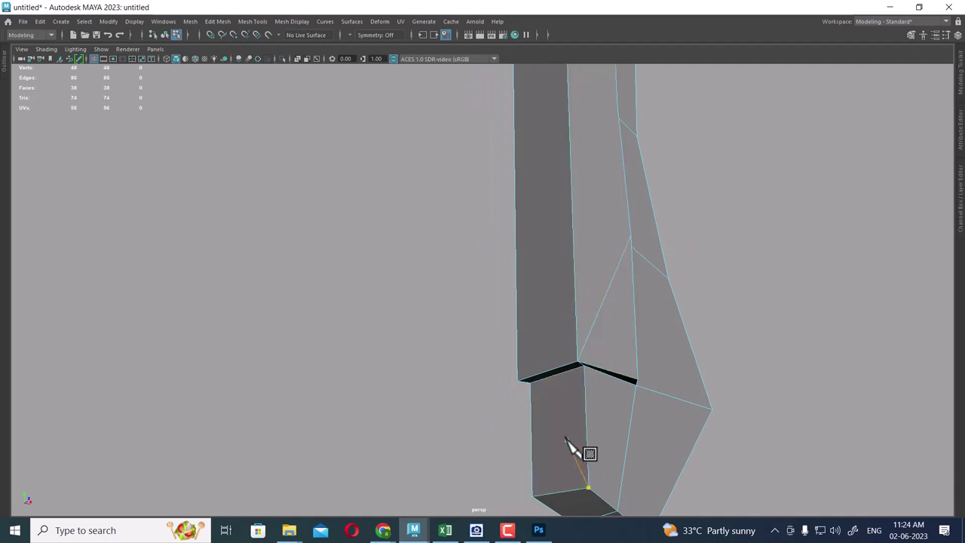
click(589, 323)
key(Return)
mouse_move(591, 325)
alt+mouse_down()
mouse_move(549, 274)
mouse_move(521, 269)
mouse_move(548, 296)
mouse_move(564, 276)
alt+mouse_up()
click(533, 92)
click(529, 401)
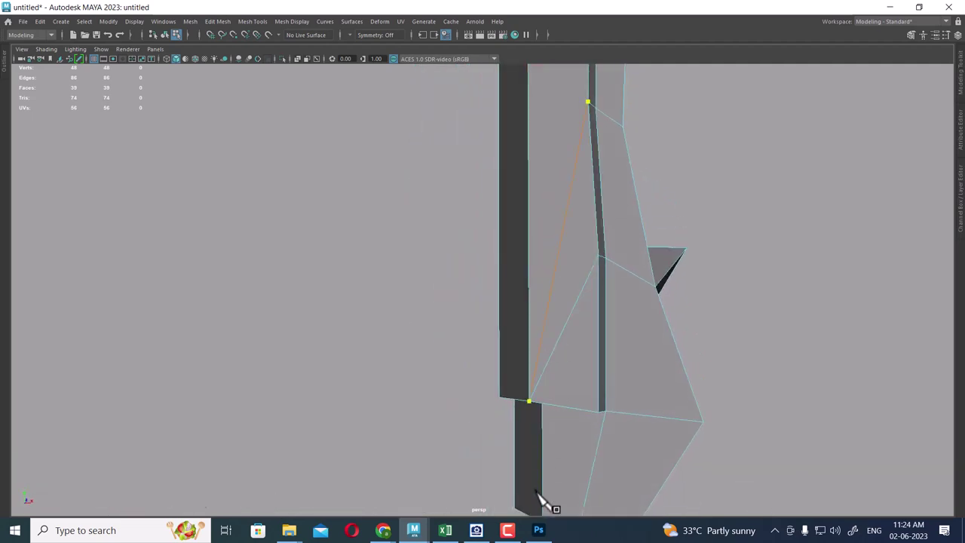
key(Return)
mouse_move(590, 340)
alt+mouse_down()
mouse_move(528, 194)
mouse_move(472, 259)
mouse_move(592, 311)
mouse_move(626, 282)
mouse_move(544, 314)
mouse_move(576, 359)
mouse_move(558, 359)
mouse_move(599, 366)
mouse_move(586, 241)
mouse_move(620, 226)
mouse_move(645, 266)
mouse_move(596, 262)
alt+mouse_up()
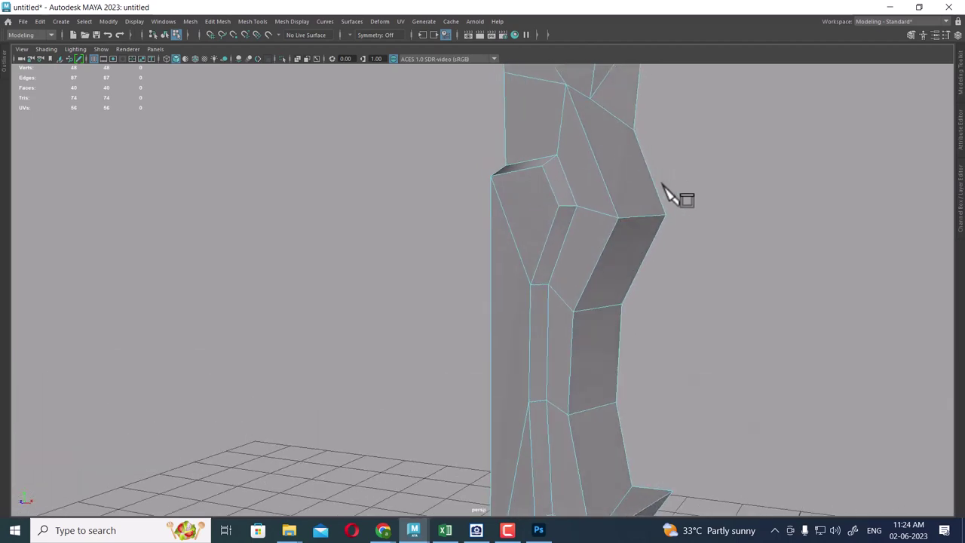
mouse_move(585, 131)
alt+mouse_down()
mouse_move(638, 221)
mouse_move(571, 222)
mouse_move(637, 278)
alt+mouse_up()
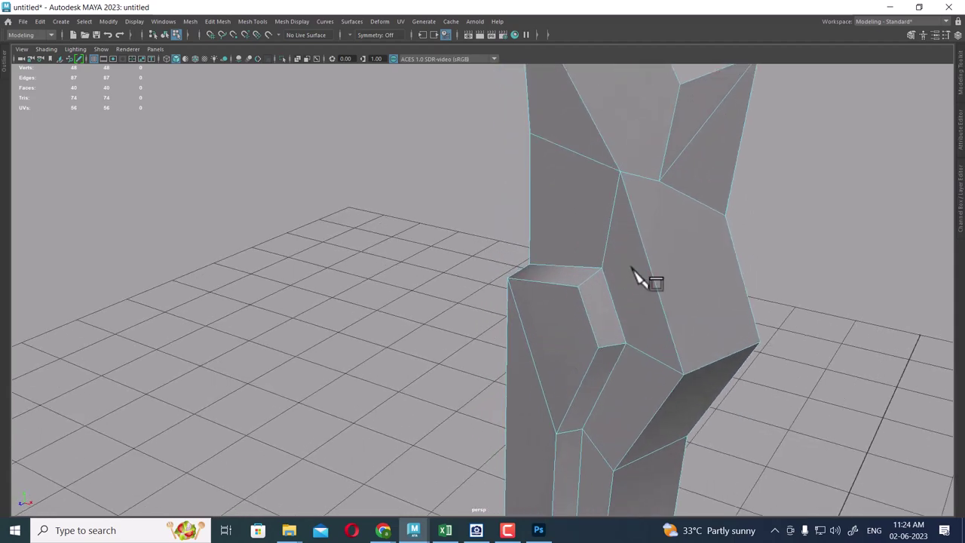
alt+drag(632, 232, 638, 277)
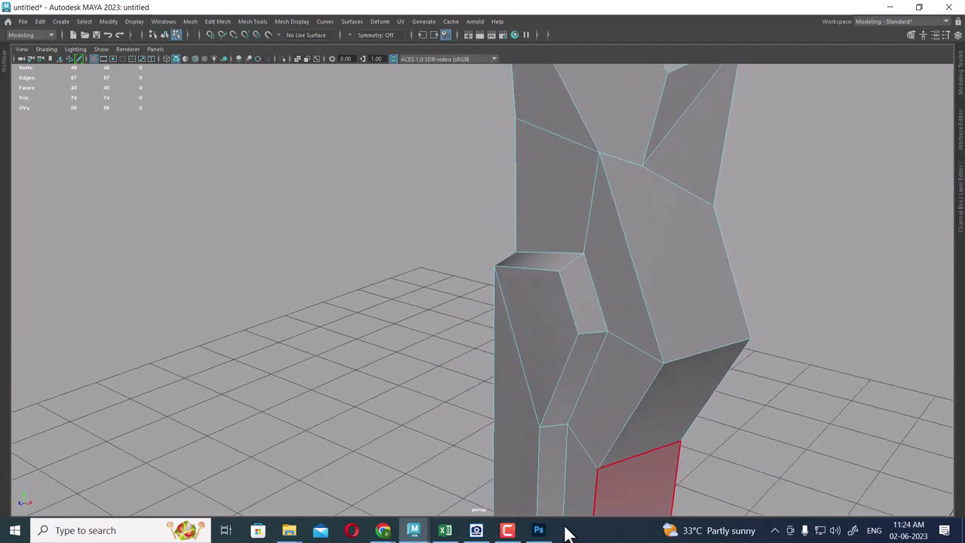
Open the sword.jpg reference image in ACDSee beside Maya
click(476, 530)
scroll(270, 488, up, 3)
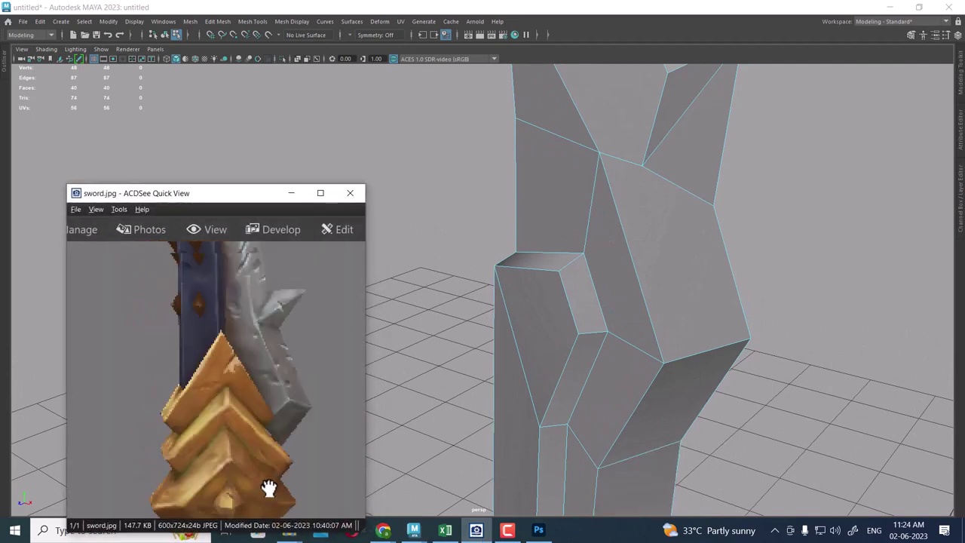
scroll(269, 488, up, 3)
scroll(261, 461, up, 3)
scroll(261, 377, up, 2)
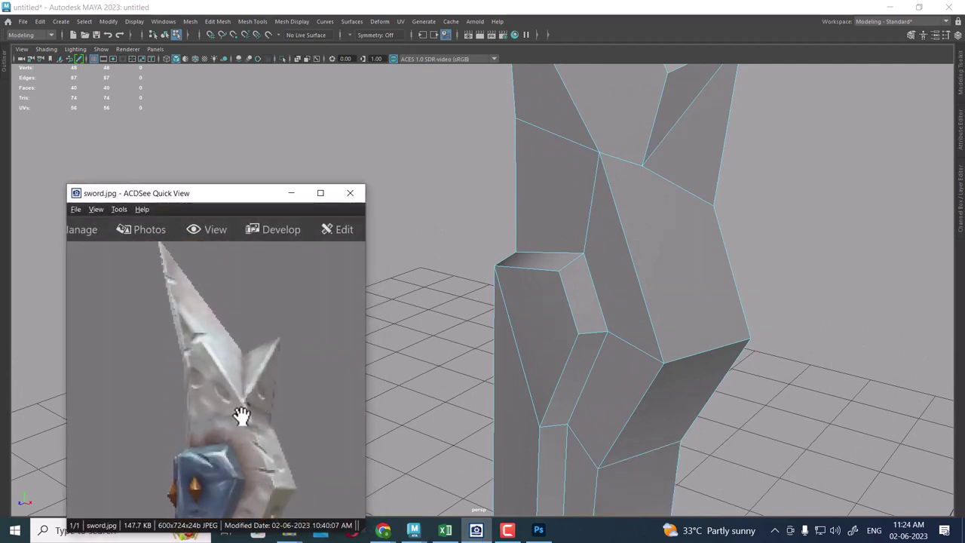
Try collapsing a blade edge, then undo the collapse
alt+drag(627, 166, 659, 282)
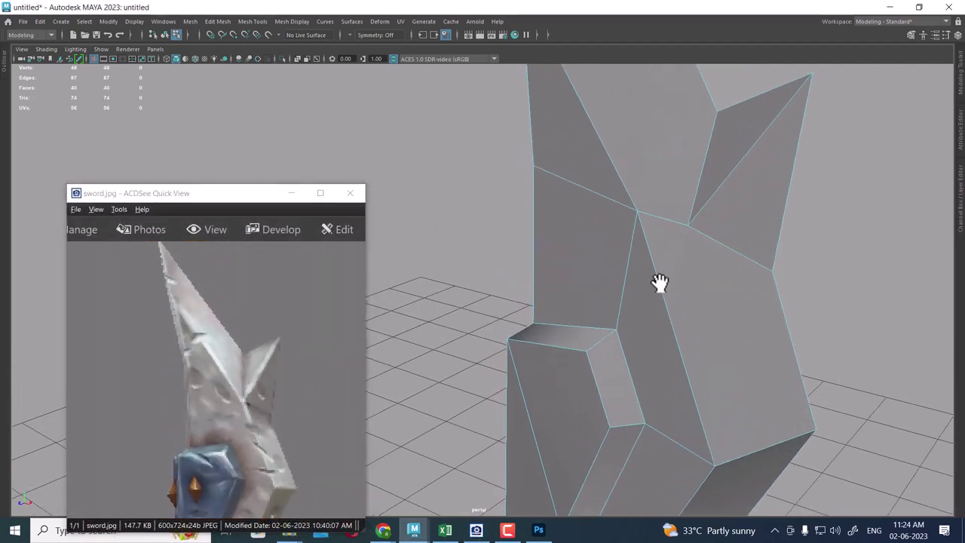
click(665, 220)
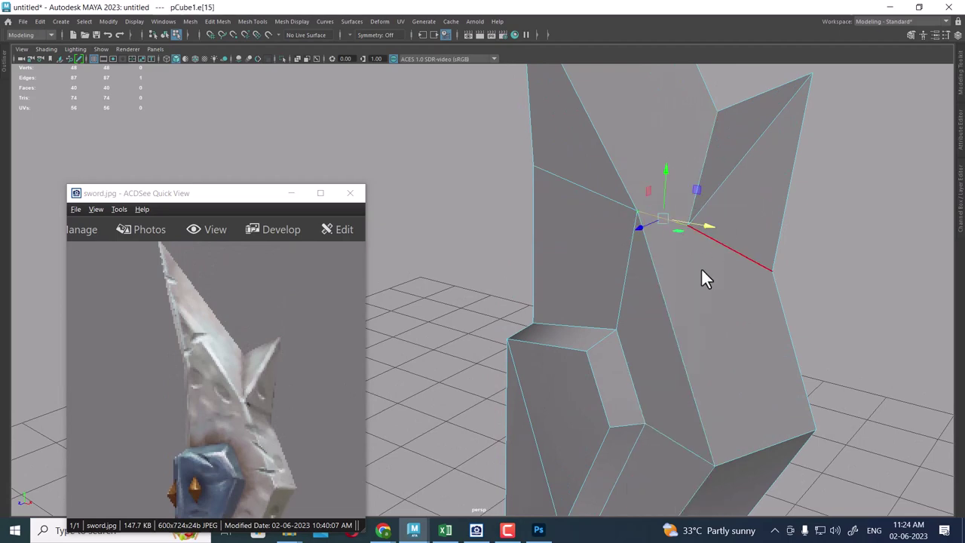
shift+right_drag(698, 197, 680, 128)
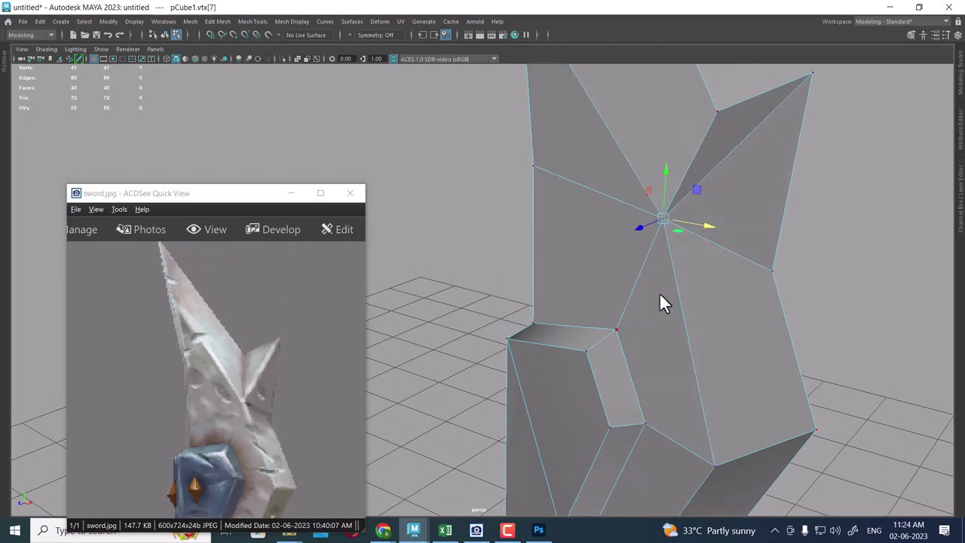
key(ctrl+z)
Snap a blade corner vertex onto its neighbour and merge them, leaving 47 vertices
alt+drag(666, 299, 688, 268)
right_drag(633, 166, 560, 153)
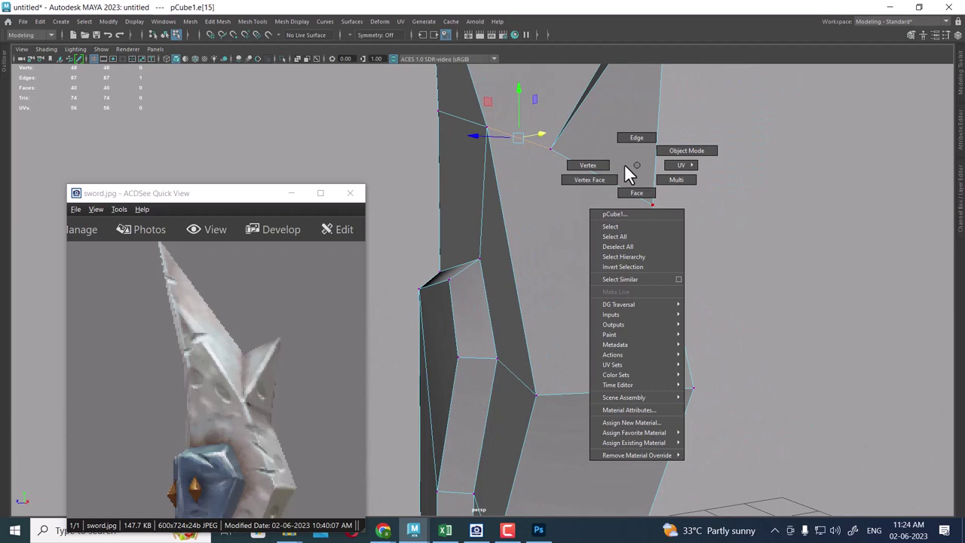
click(560, 157)
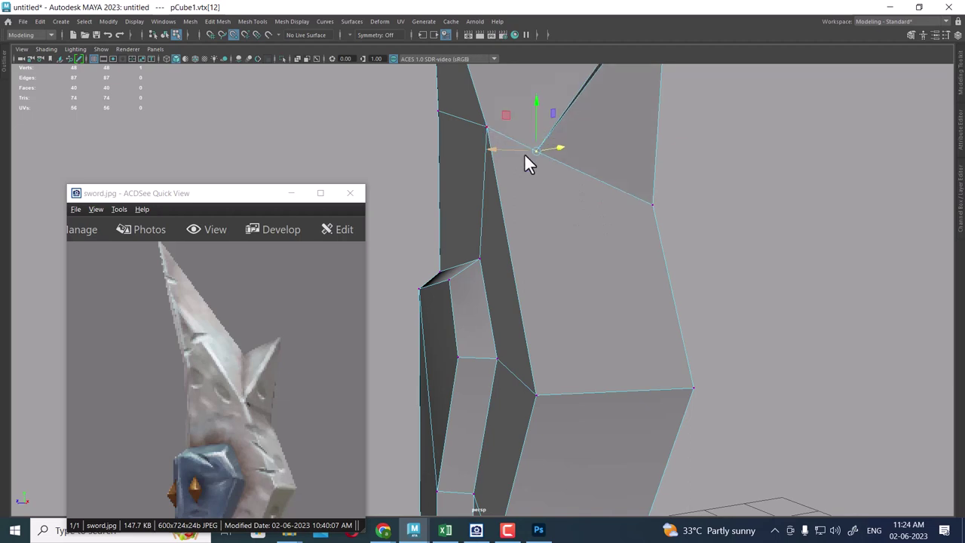
middle_drag(525, 153, 492, 132)
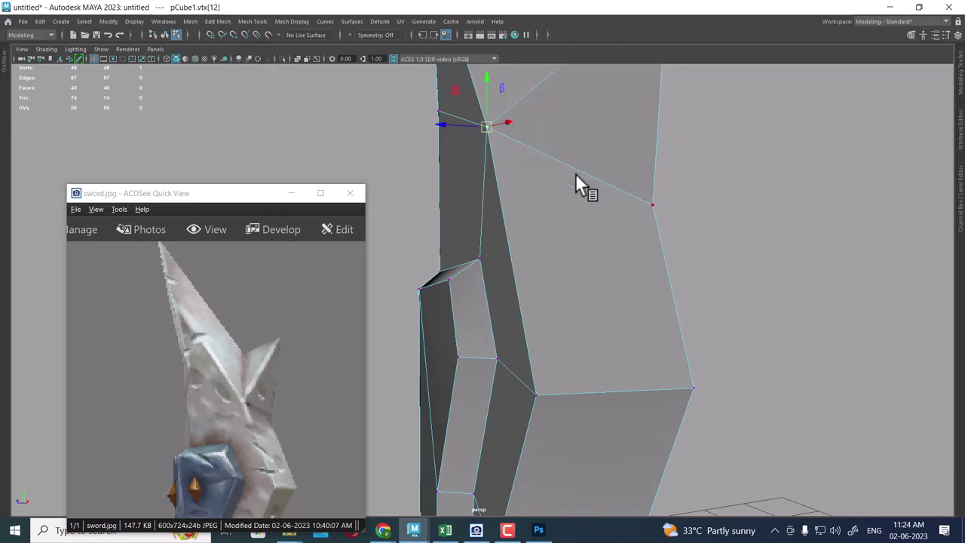
alt+drag(576, 173, 708, 187)
key(4)
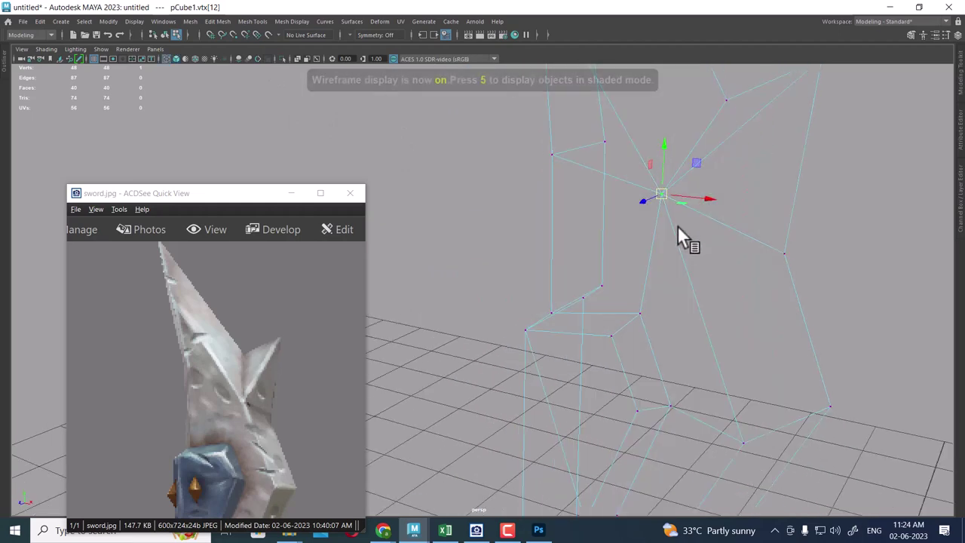
shift+right_drag(669, 210, 647, 85)
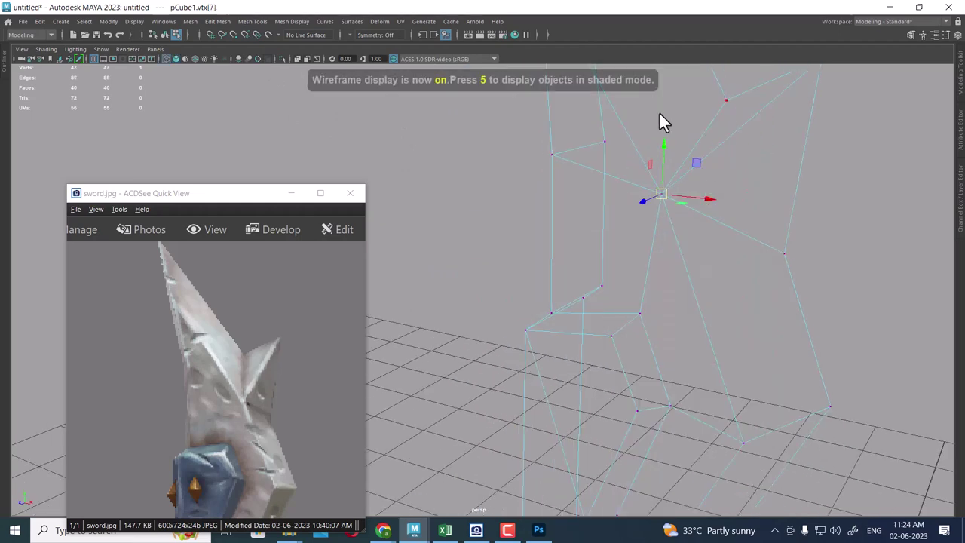
key(5)
Compare the lower blade with the reference's studded blue section and select the whole sword mesh
mouse_move(721, 284)
alt+mouse_down()
mouse_move(667, 283)
mouse_move(672, 344)
mouse_move(737, 339)
mouse_move(653, 329)
alt+mouse_up()
scroll(613, 361, up, 2)
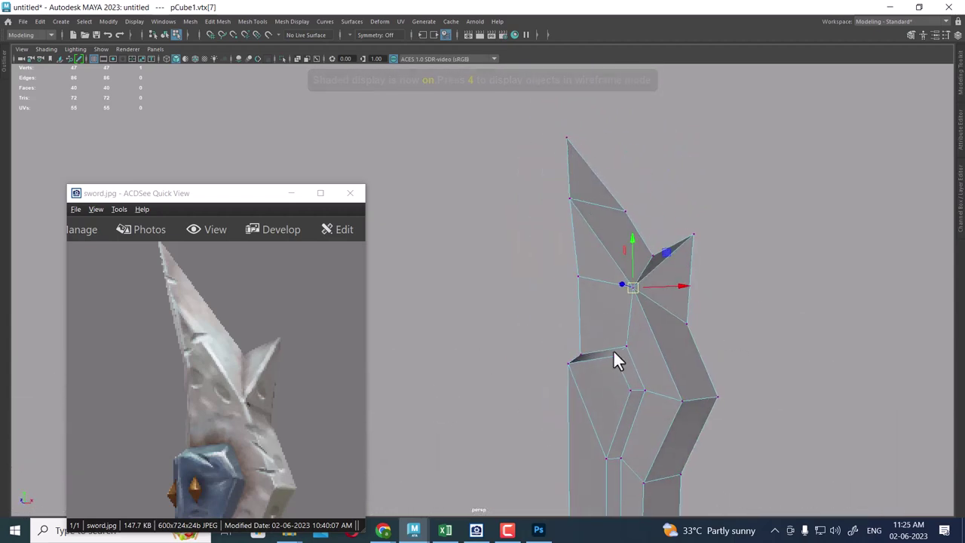
mouse_move(615, 353)
alt+middle_down()
mouse_move(666, 323)
mouse_move(668, 334)
mouse_move(668, 279)
mouse_move(696, 307)
mouse_move(689, 218)
mouse_move(702, 304)
alt+middle_up()
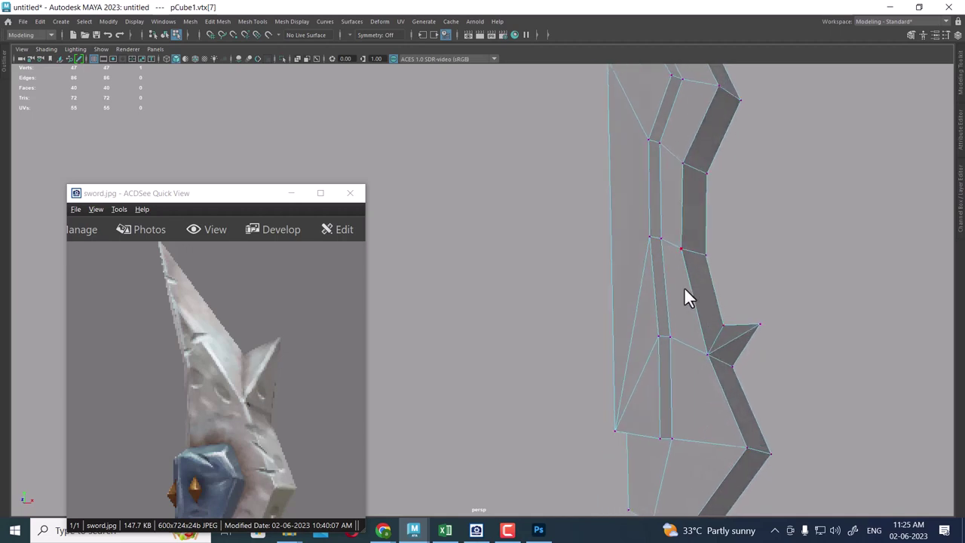
drag(233, 435, 199, 296)
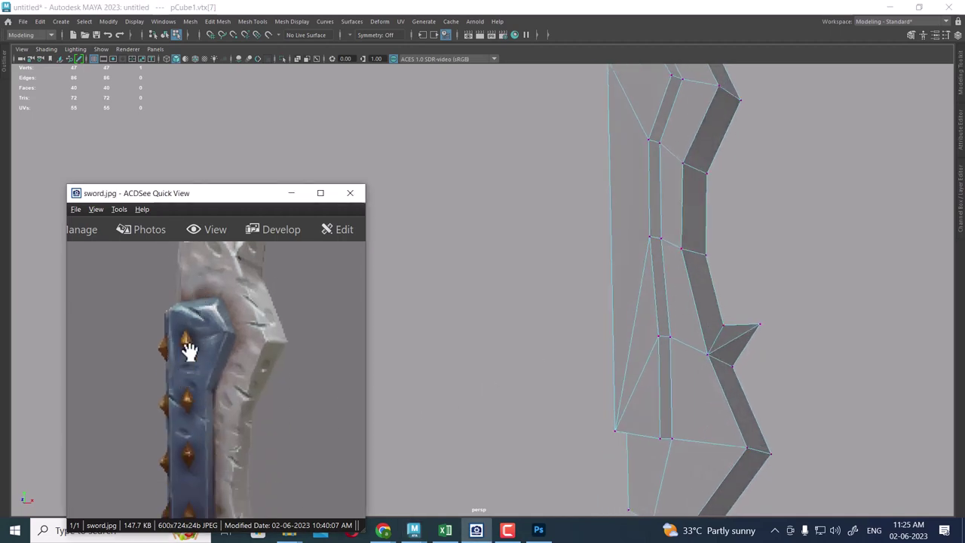
alt+right_drag(656, 411, 689, 282)
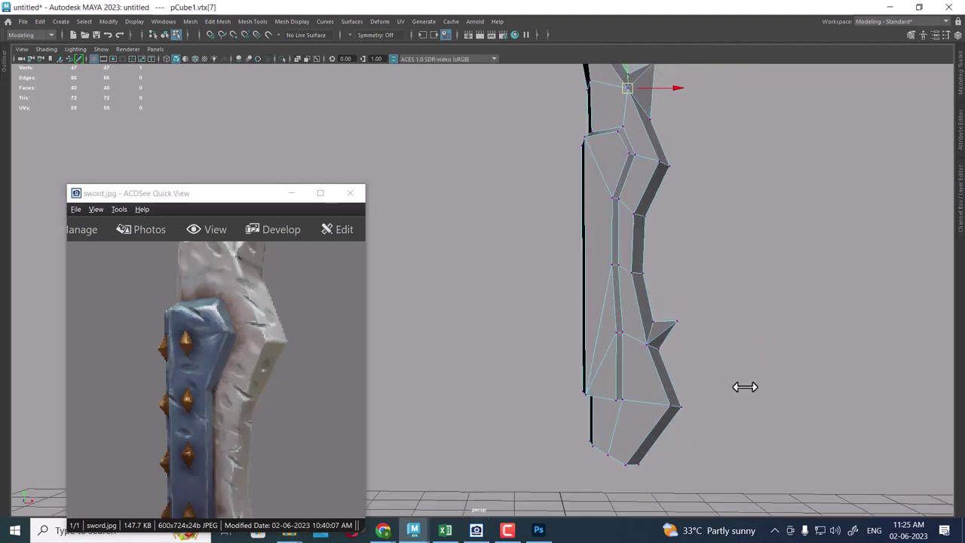
right_drag(631, 221, 712, 175)
click(681, 322)
mouse_move(681, 323)
alt+mouse_down()
mouse_move(632, 293)
mouse_move(620, 331)
alt+mouse_up()
Switch to the front view with the sword drawn as wireframe over the reference
drag(647, 281, 653, 300)
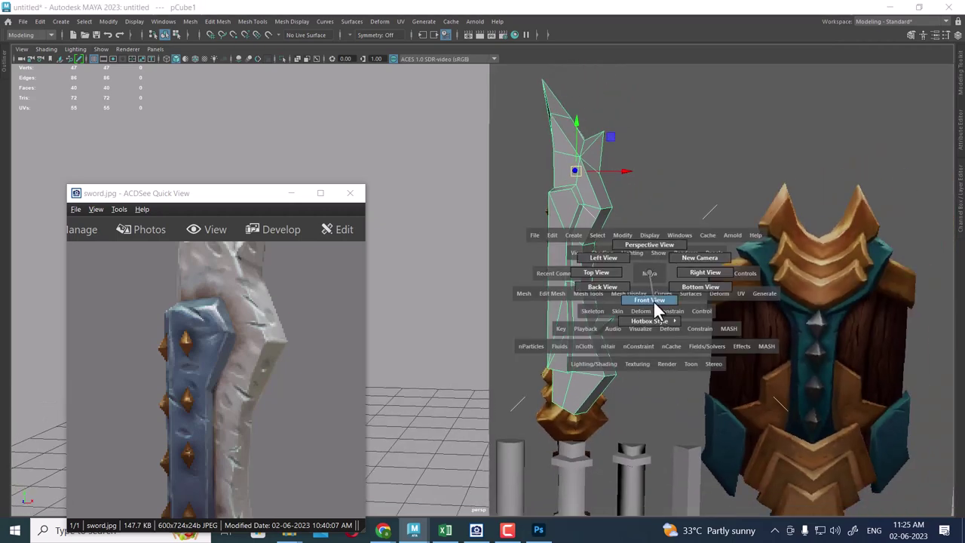
scroll(664, 332, down, 3)
key(4)
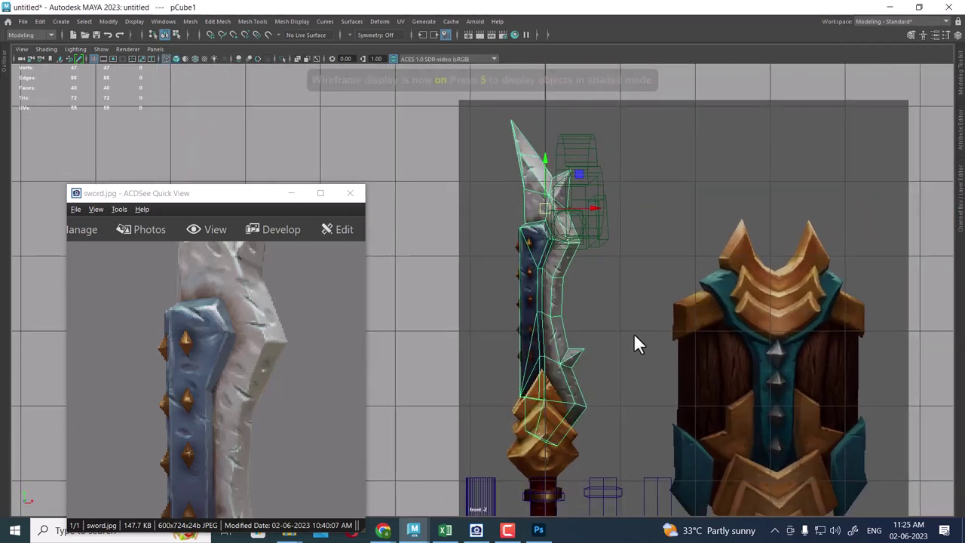
scroll(557, 353, up, 2)
scroll(584, 336, up, 2)
scroll(590, 298, up, 2)
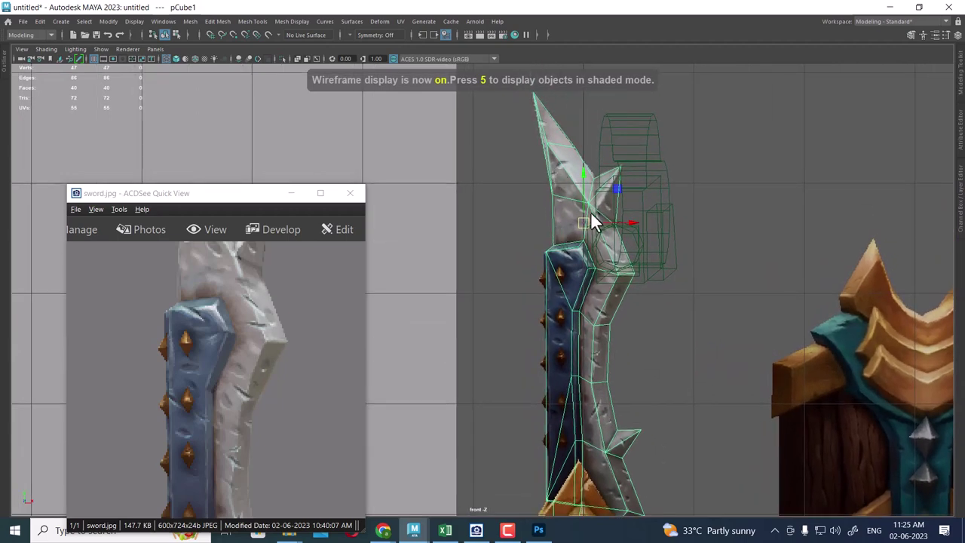
scroll(592, 234, up, 2)
scroll(595, 254, down, 2)
scroll(594, 268, up, 1)
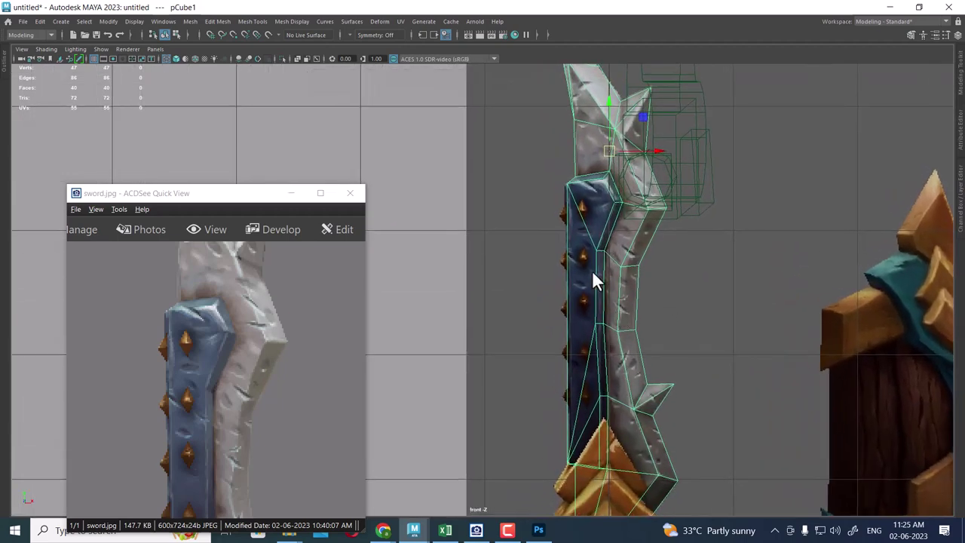
Frame the sword guard and blade section against the reference image
alt+middle_drag(584, 380, 608, 374)
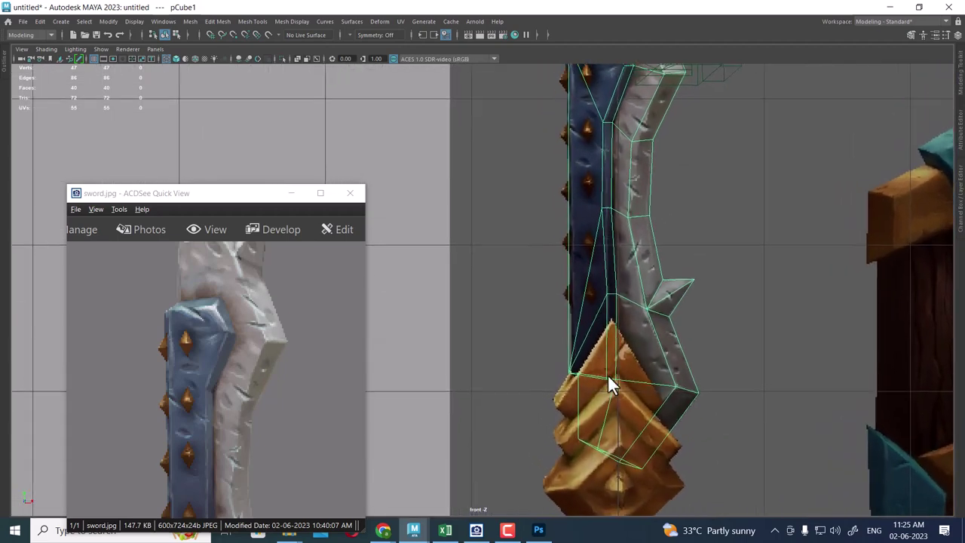
alt+right_drag(608, 374, 687, 307)
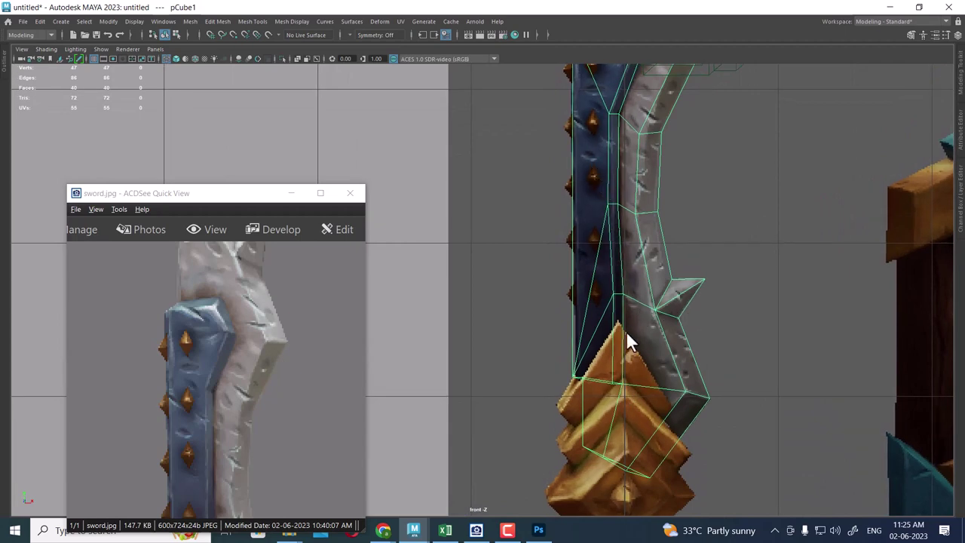
alt+middle_drag(626, 331, 641, 215)
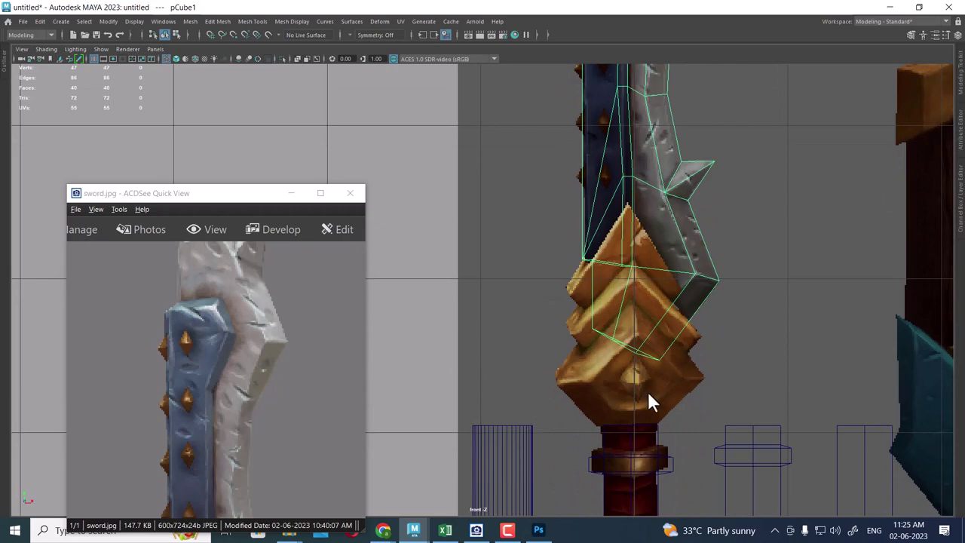
alt+middle_drag(665, 396, 702, 392)
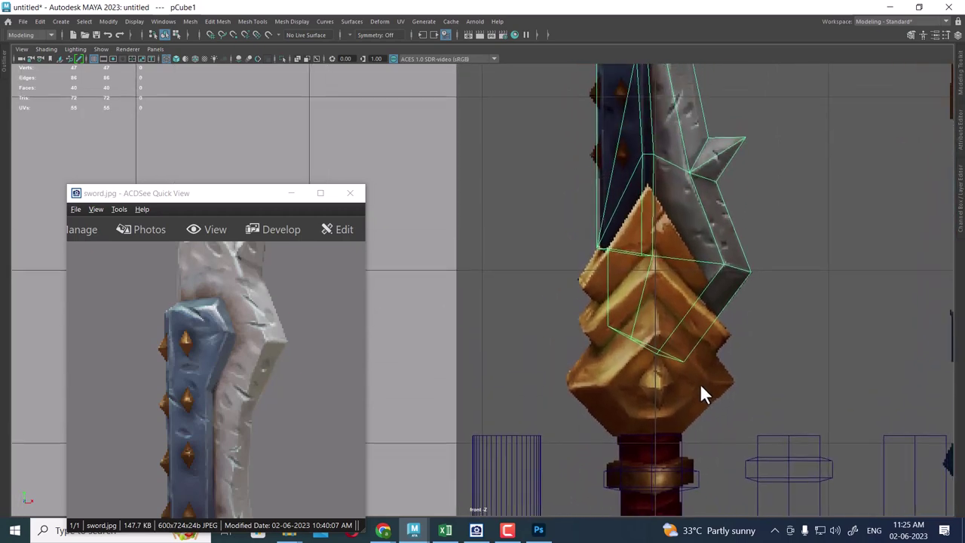
scroll(692, 291, up, 1)
mouse_move(690, 282)
alt+middle_down()
mouse_move(686, 470)
mouse_move(668, 285)
mouse_move(675, 254)
mouse_move(709, 291)
mouse_move(687, 260)
alt+middle_up()
scroll(668, 285, up, 1)
Create a polygon cube, move it onto the diamond crossguard and stretch it slightly taller
click(686, 261)
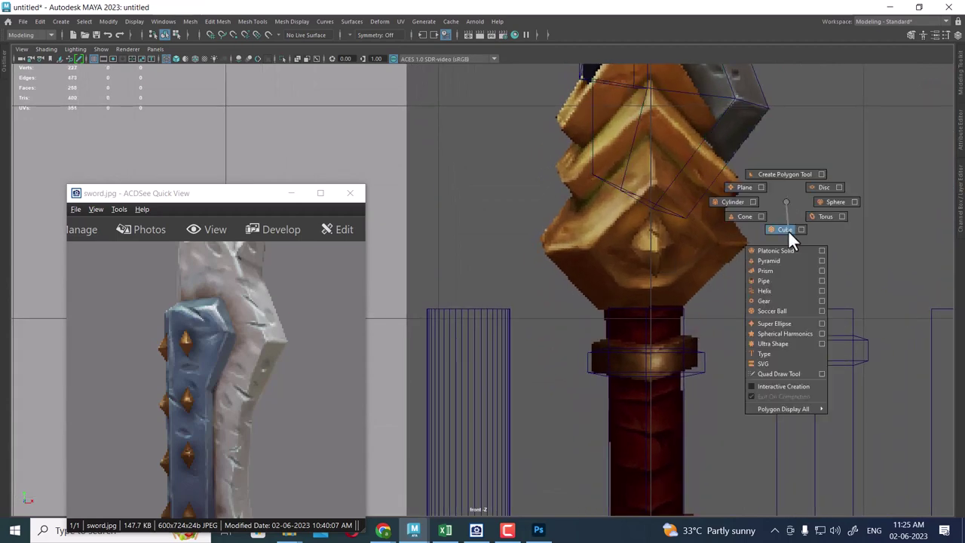
shift+right_drag(786, 201, 788, 230)
scroll(669, 273, down, 5)
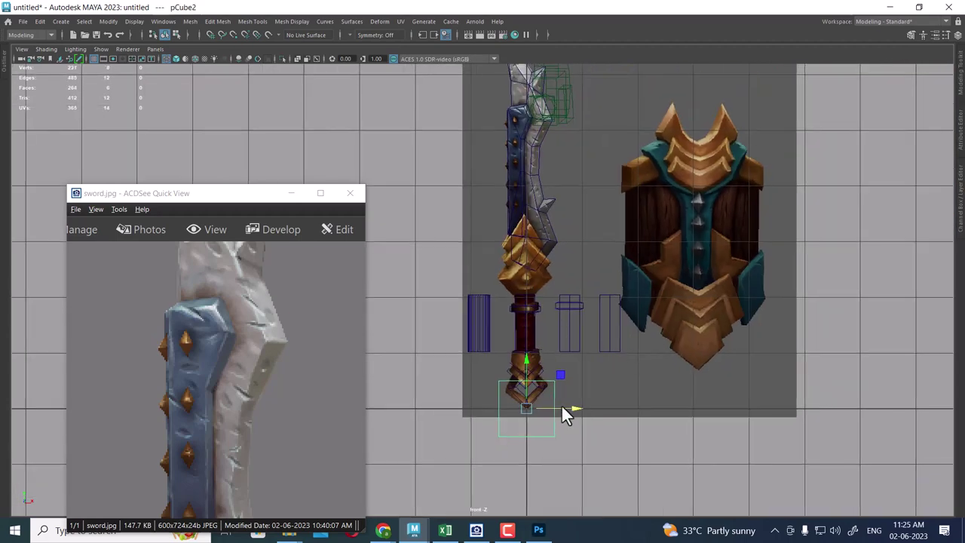
drag(531, 413, 532, 286)
scroll(662, 460, up, 2)
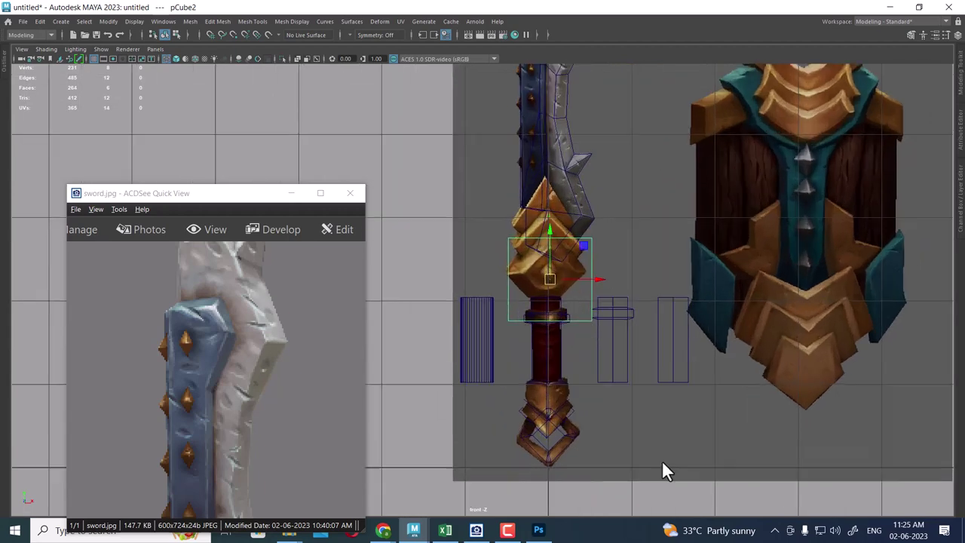
scroll(690, 397, up, 3)
scroll(593, 287, up, 1)
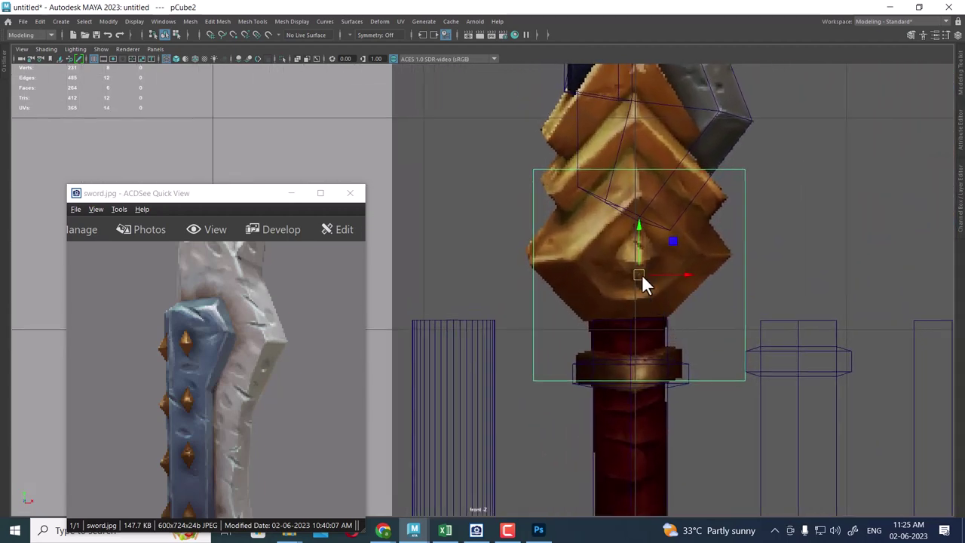
drag(641, 274, 641, 261)
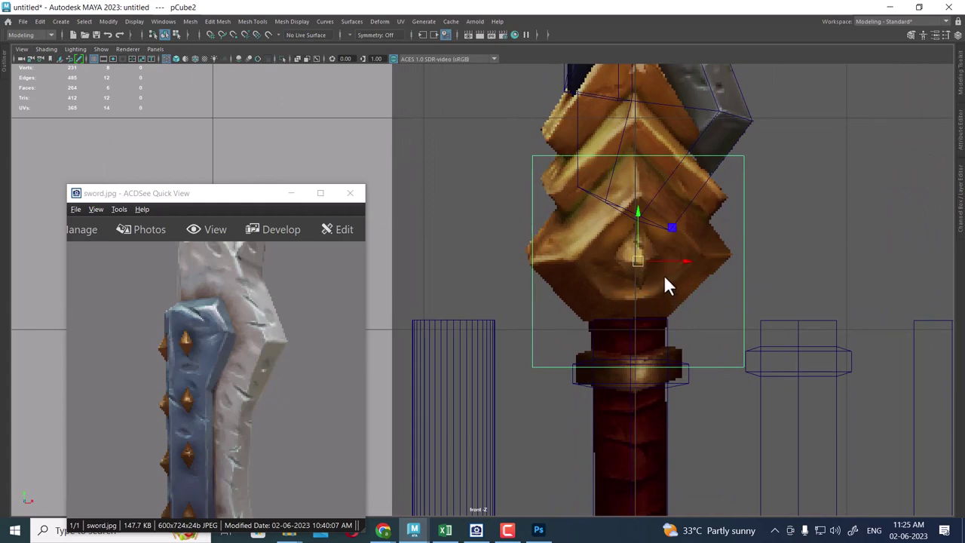
Switch to a wireframe perspective view and hide everything except the cube
key(space)
drag(666, 279, 669, 282)
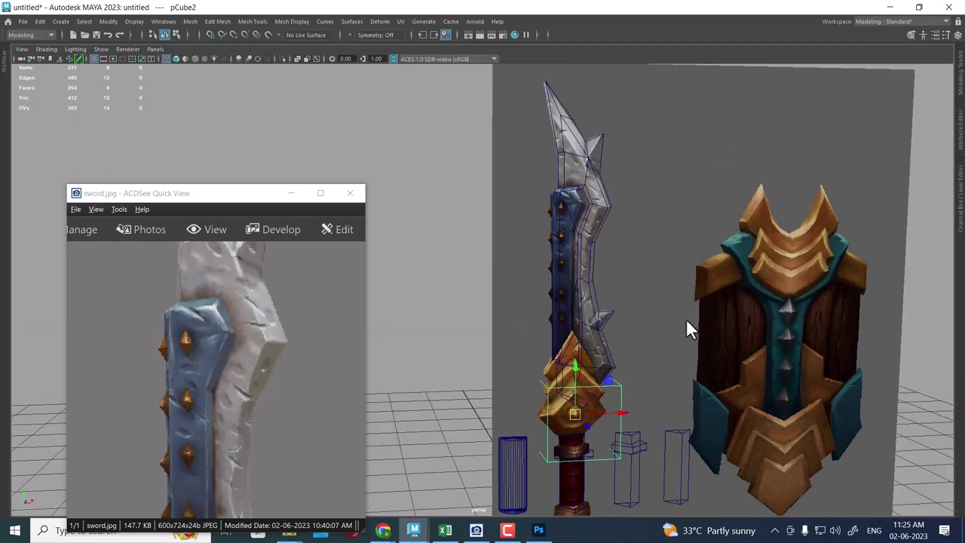
key(4)
alt+right_drag(660, 350, 621, 431)
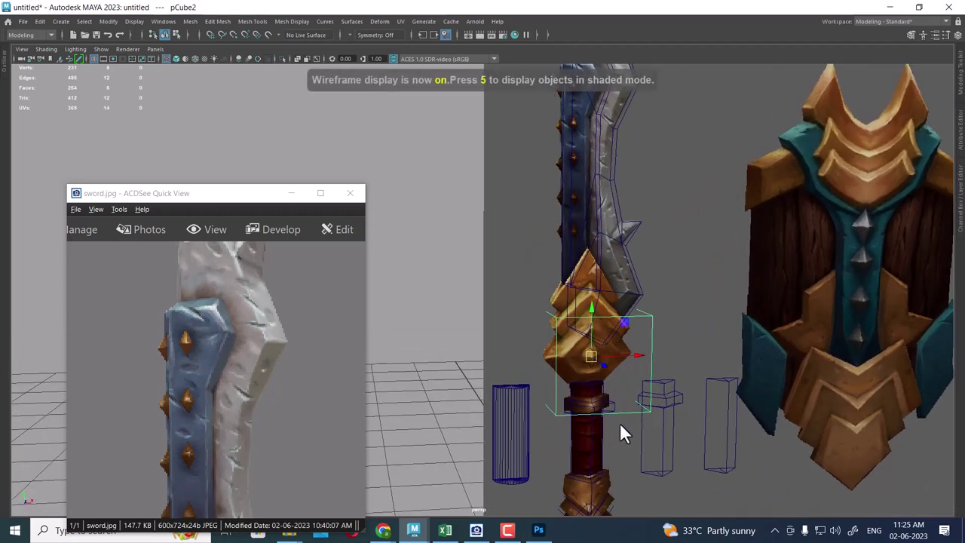
key(alt+h)
right_drag(604, 219, 713, 207)
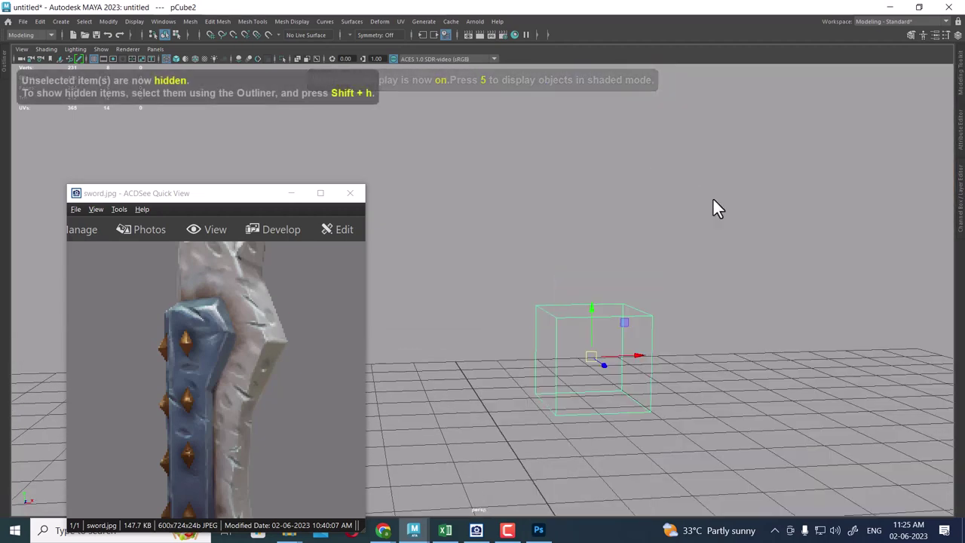
Delete the cube's front face and collapse its front into a five-vertex pyramid, viewed from the front
key(5)
right_drag(631, 218, 629, 241)
click(611, 369)
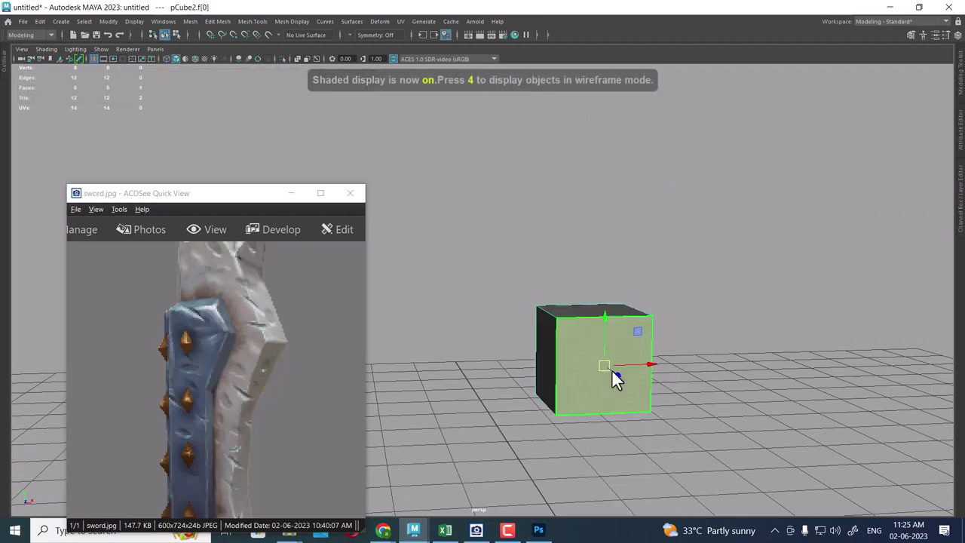
key(Delete)
right_drag(681, 257, 675, 168)
mouse_move(662, 369)
alt+mouse_down()
mouse_move(647, 395)
mouse_move(659, 518)
mouse_move(649, 488)
alt+mouse_up()
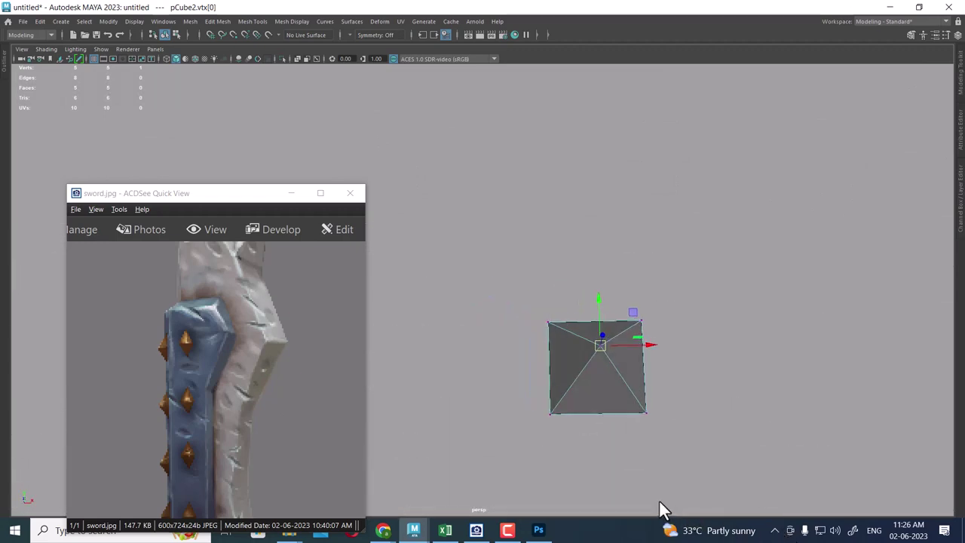
right_drag(609, 218, 614, 351)
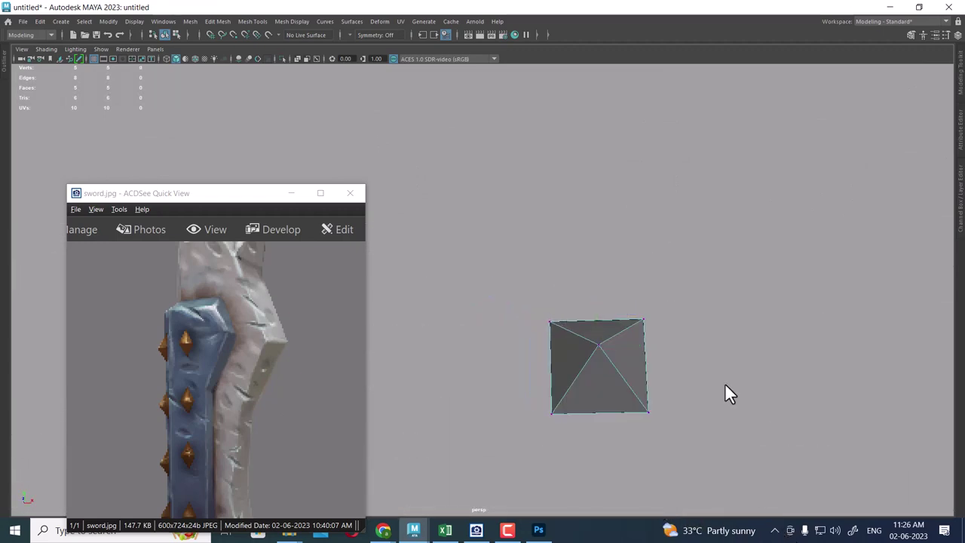
key(space)
drag(688, 291, 687, 315)
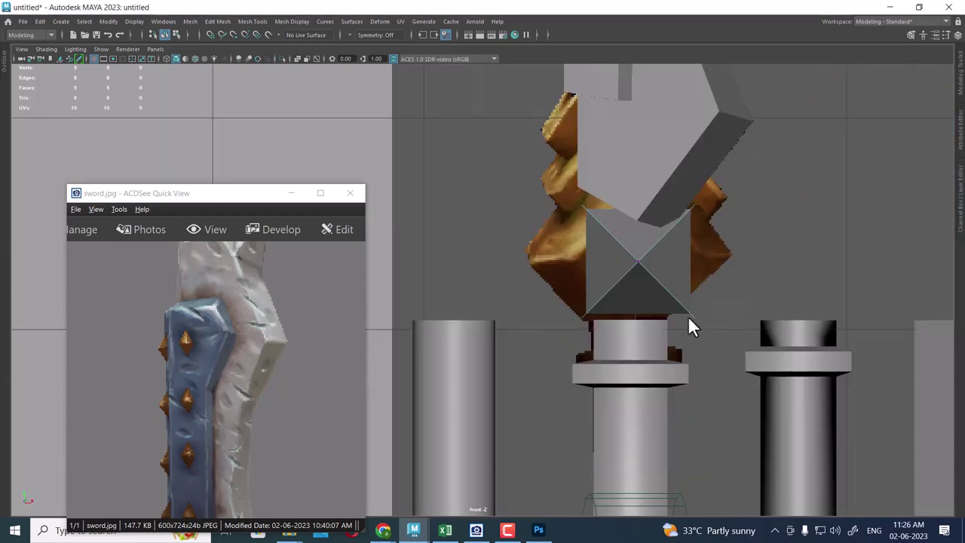
Pull the pyramid's tip vertex outward along Z in the four-pane side view
key(4)
right_drag(632, 230, 775, 154)
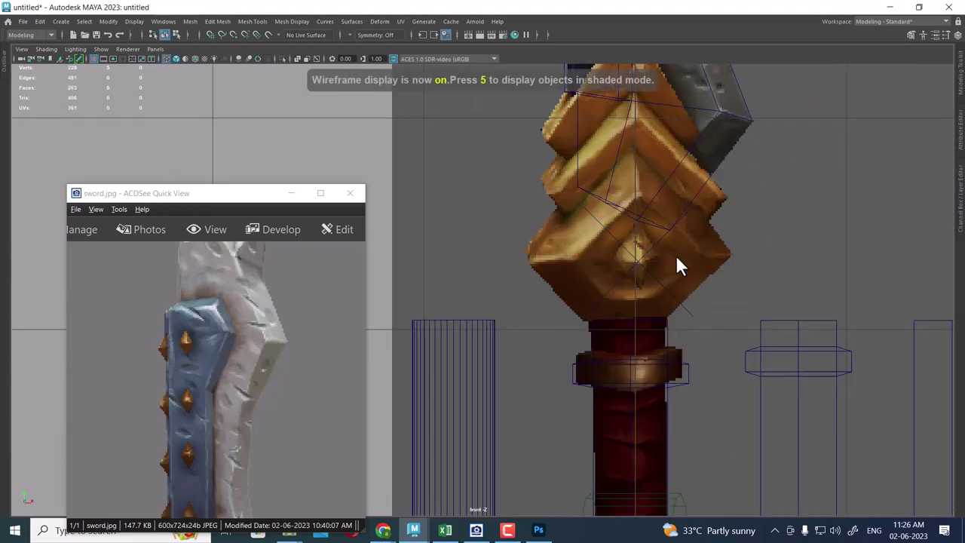
click(638, 263)
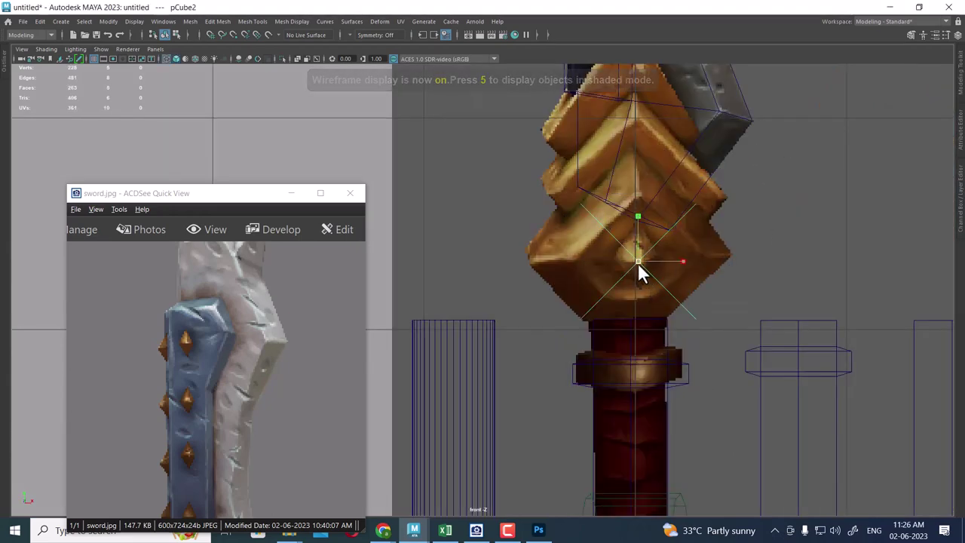
key(w)
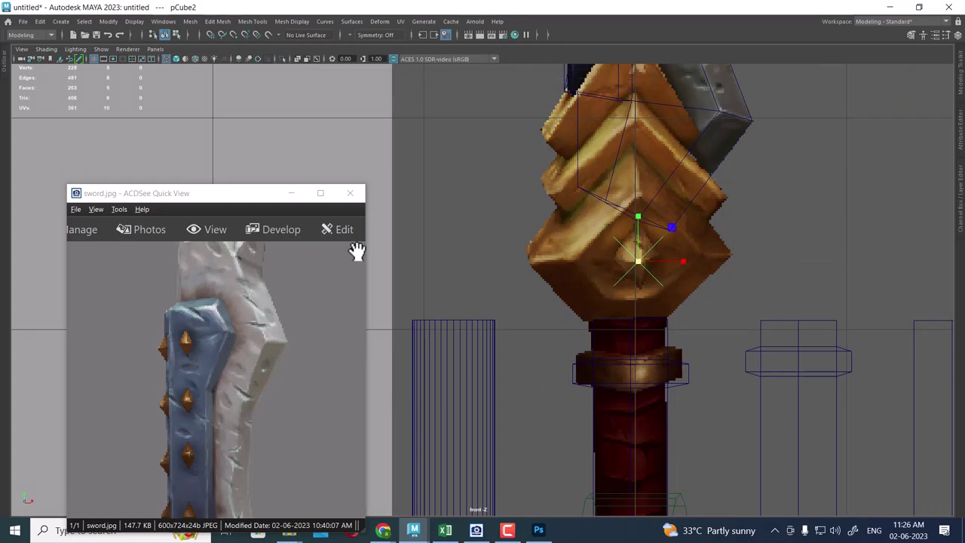
click(285, 194)
key(space)
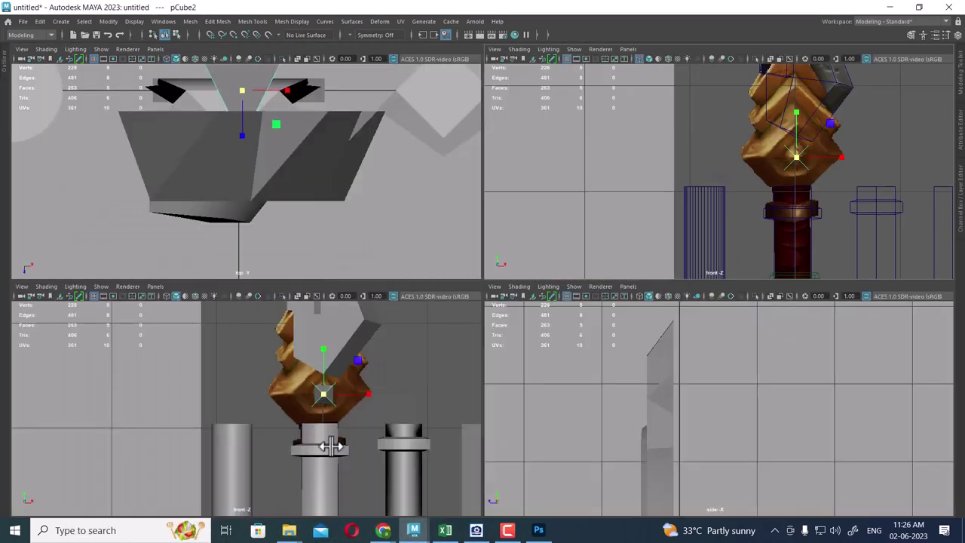
mouse_move(646, 455)
alt+middle_down()
mouse_move(627, 329)
mouse_move(748, 420)
mouse_move(776, 459)
alt+middle_up()
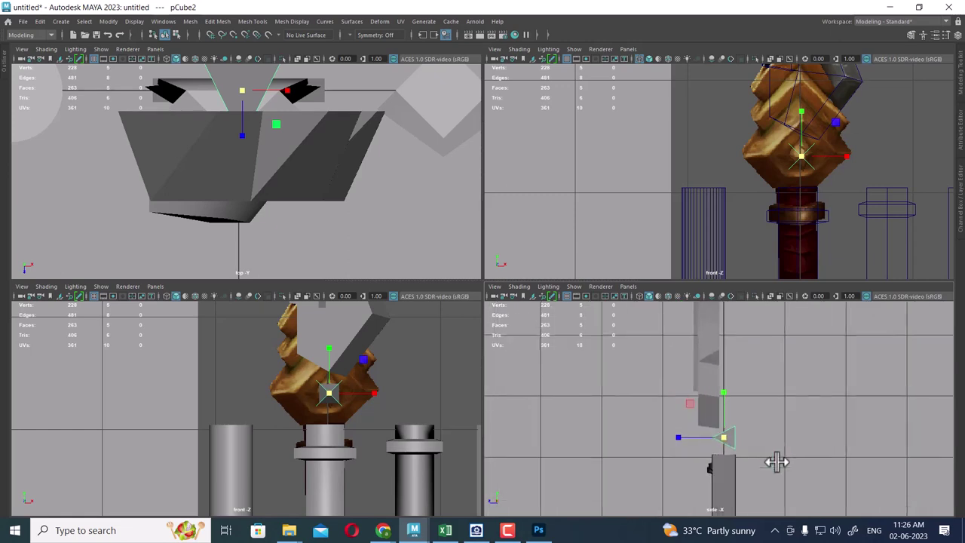
alt+right_drag(776, 459, 732, 433)
drag(690, 437, 667, 441)
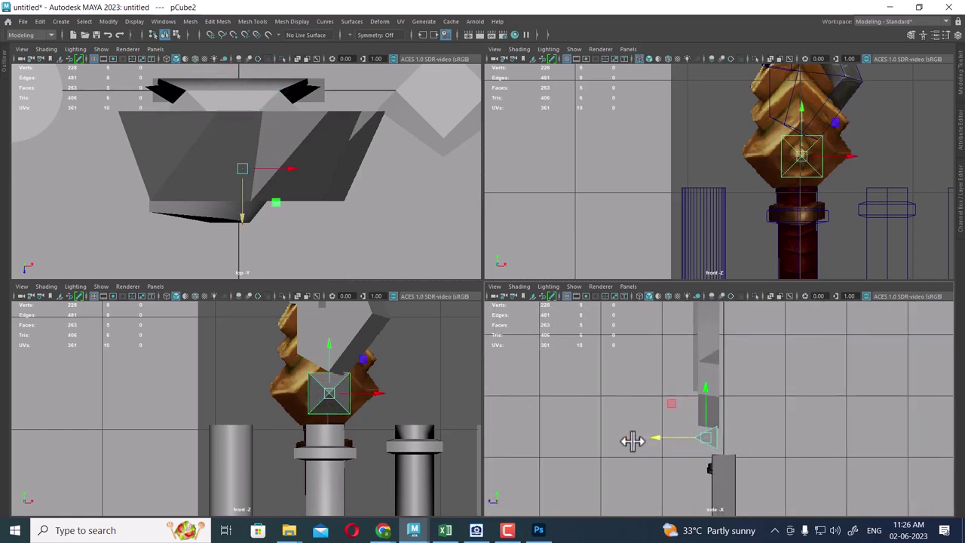
Rotate the gem about 45° (Z -43.815) in the front view to make a diamond
mouse_move(356, 372)
alt+right_down()
mouse_move(384, 448)
mouse_move(357, 416)
mouse_move(410, 448)
alt+right_up()
key(4)
key(space)
alt+middle_drag(493, 426, 470, 394)
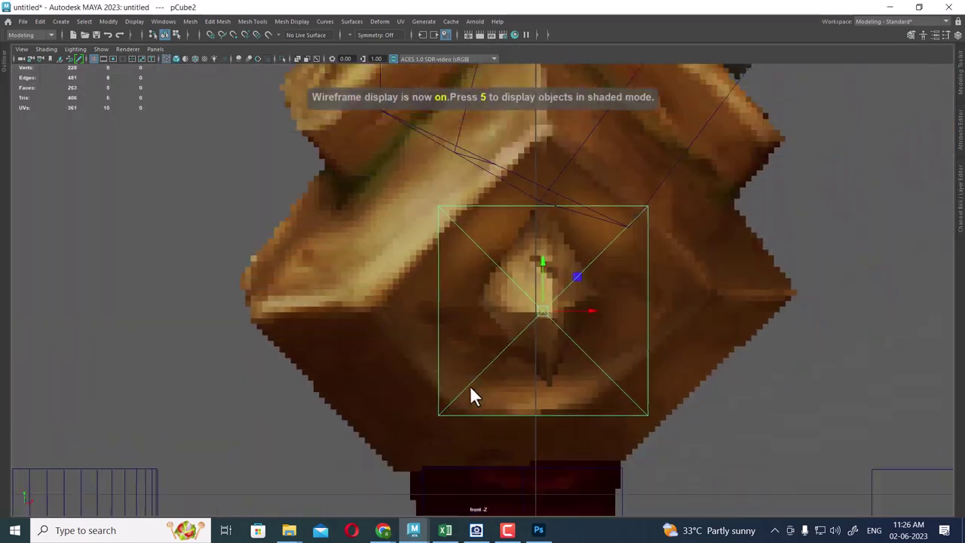
alt+right_drag(470, 394, 586, 377)
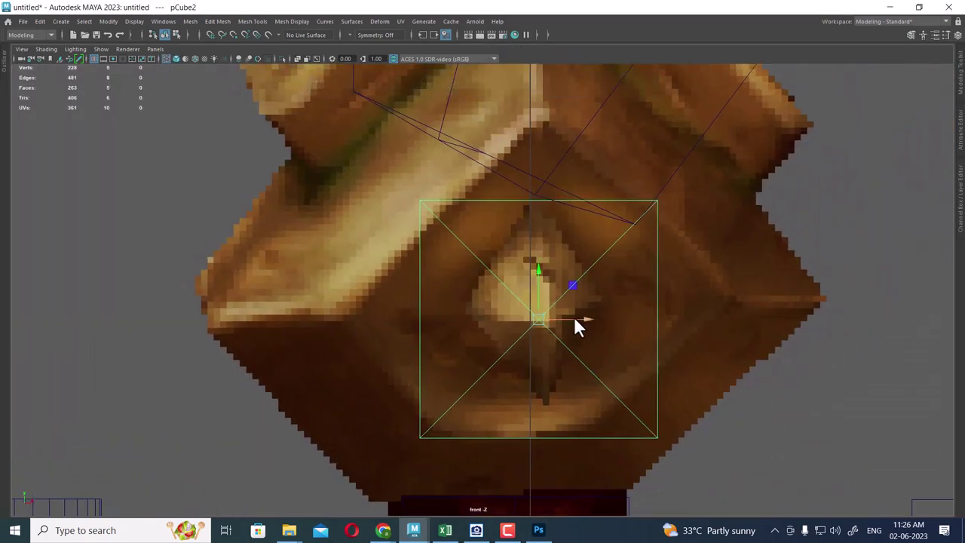
key(e)
drag(573, 291, 587, 326)
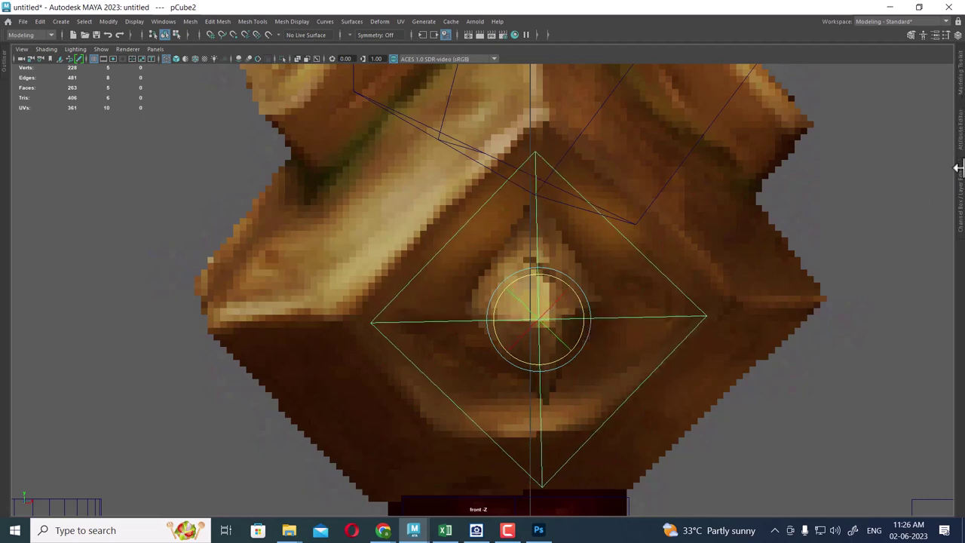
click(961, 212)
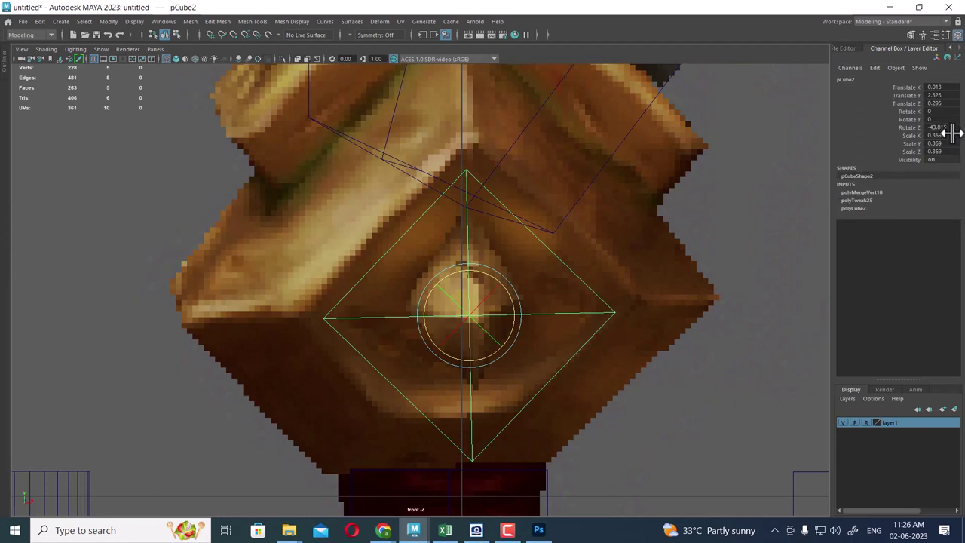
Set the gem's Rotate Z to exactly -45 in the Channel Box
key(BackSpace)
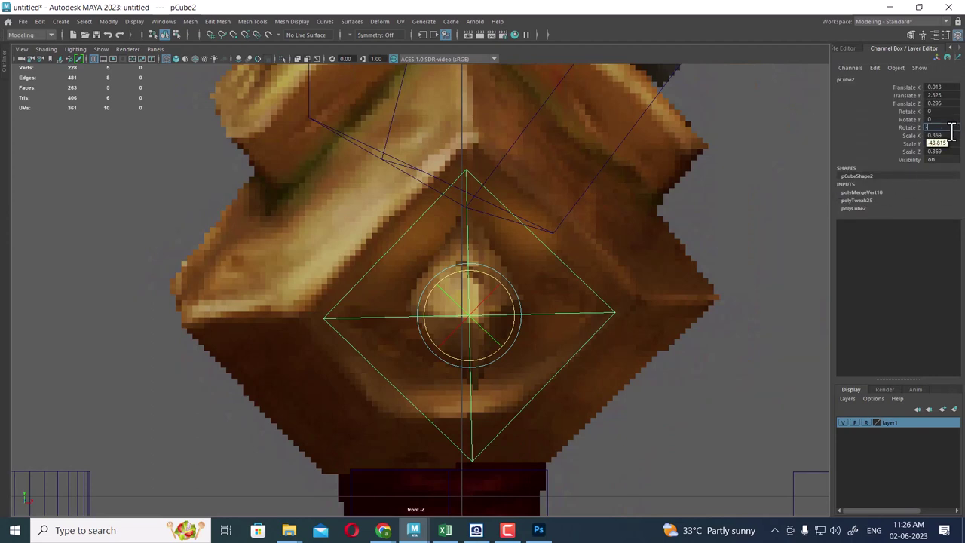
text(-5)
key(Return)
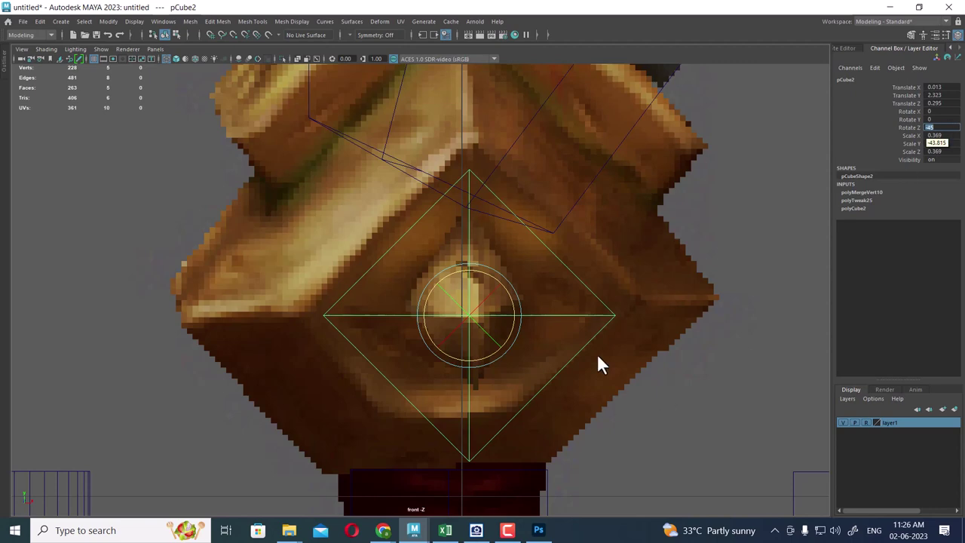
scroll(531, 337, up, 2)
scroll(541, 359, up, 1)
Scale the gem down to 0.225 and nudge it up to Y 2.337
key(w)
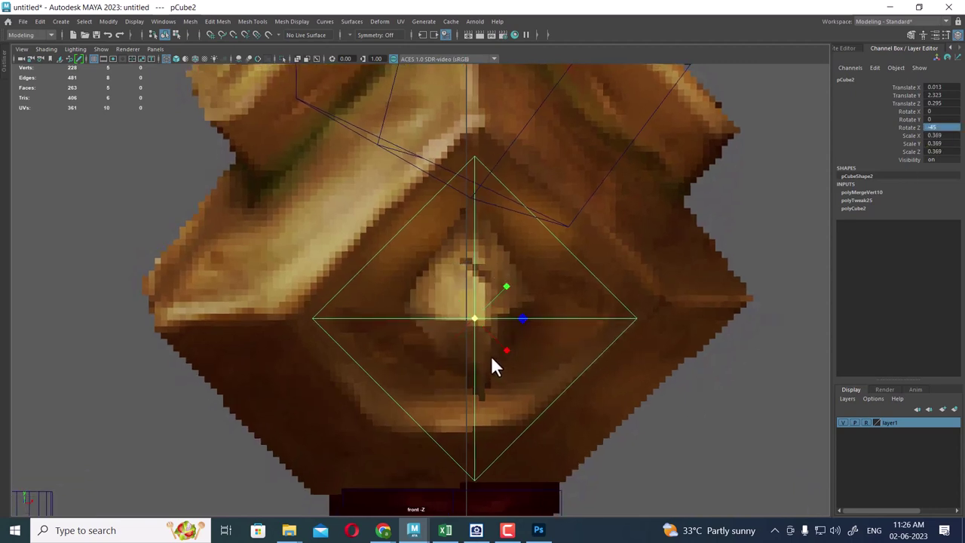
drag(477, 322, 376, 378)
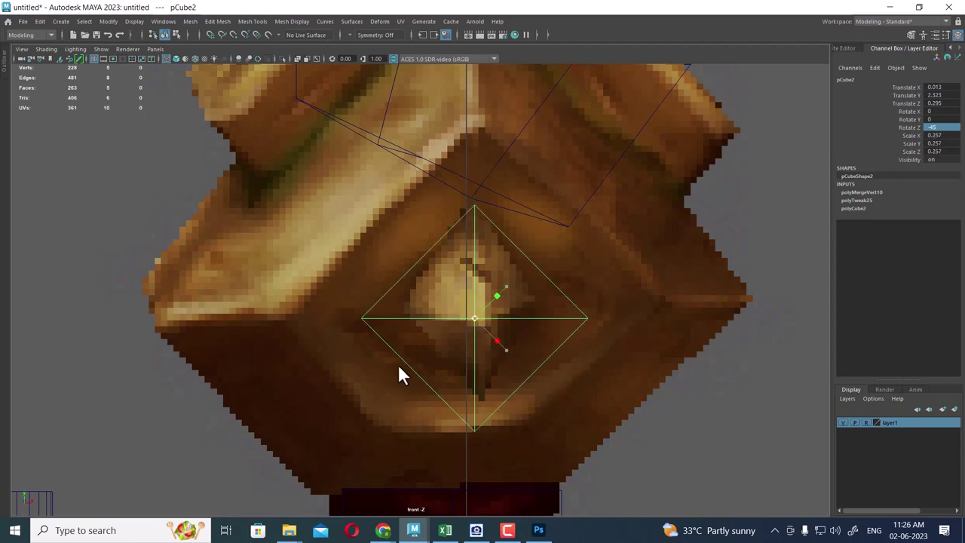
key(w)
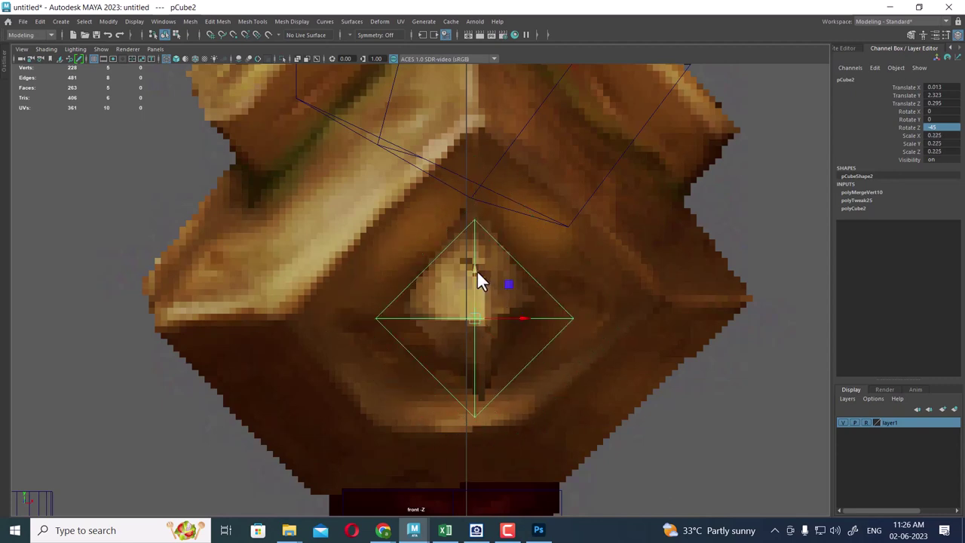
drag(478, 271, 476, 260)
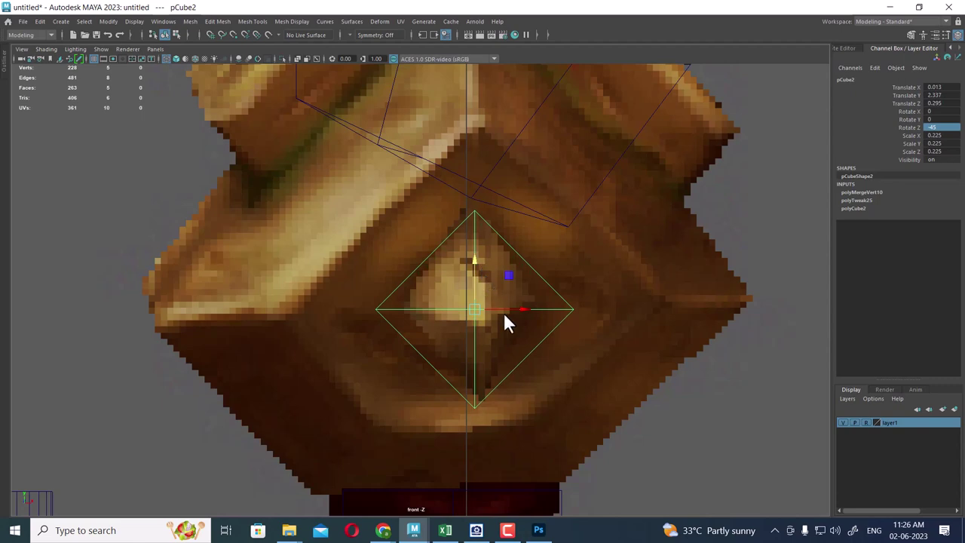
key(d)
Move the diamond's right and left vertices inward along X, undoing the last move
right_click(472, 202)
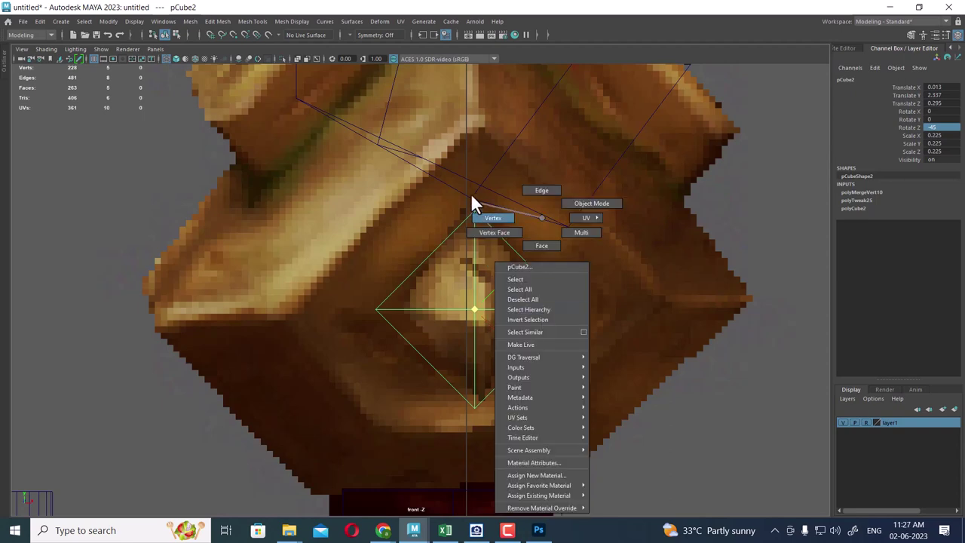
drag(599, 291, 317, 312)
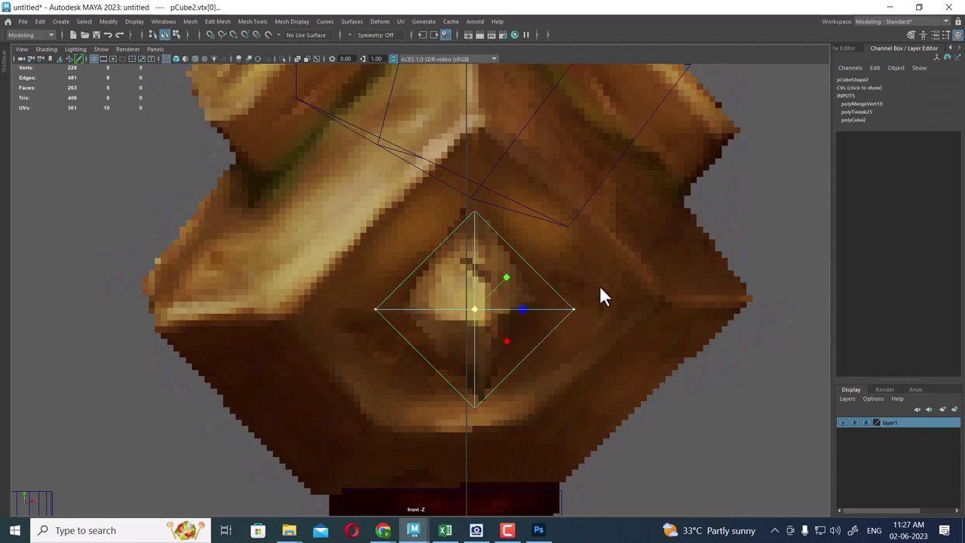
drag(544, 360, 541, 360)
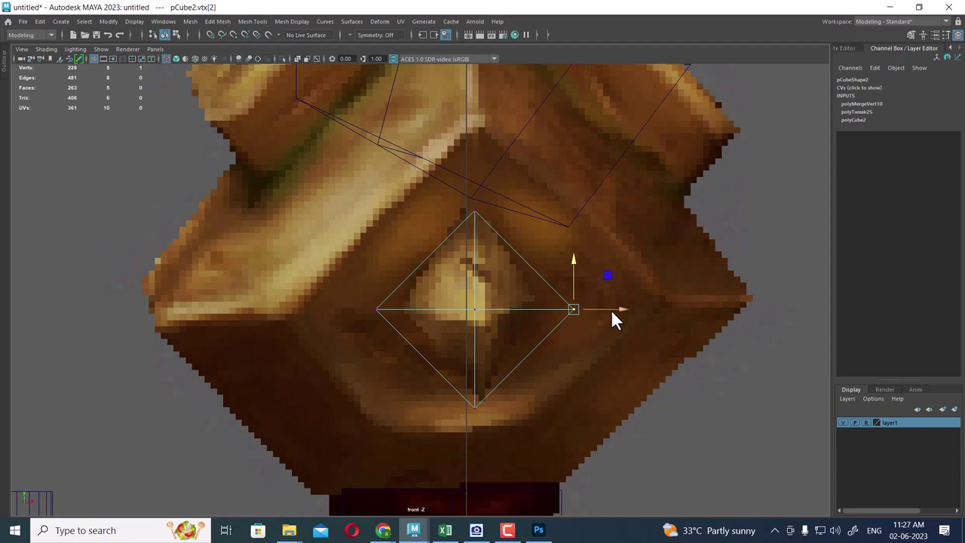
mouse_move(614, 311)
mouse_down()
mouse_move(576, 320)
mouse_move(576, 331)
mouse_up()
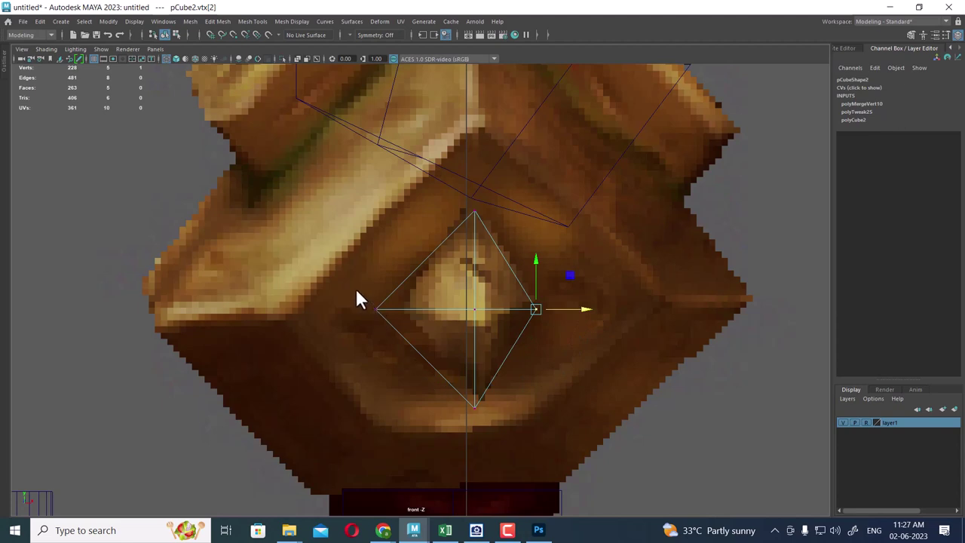
click(377, 309)
drag(425, 308, 435, 309)
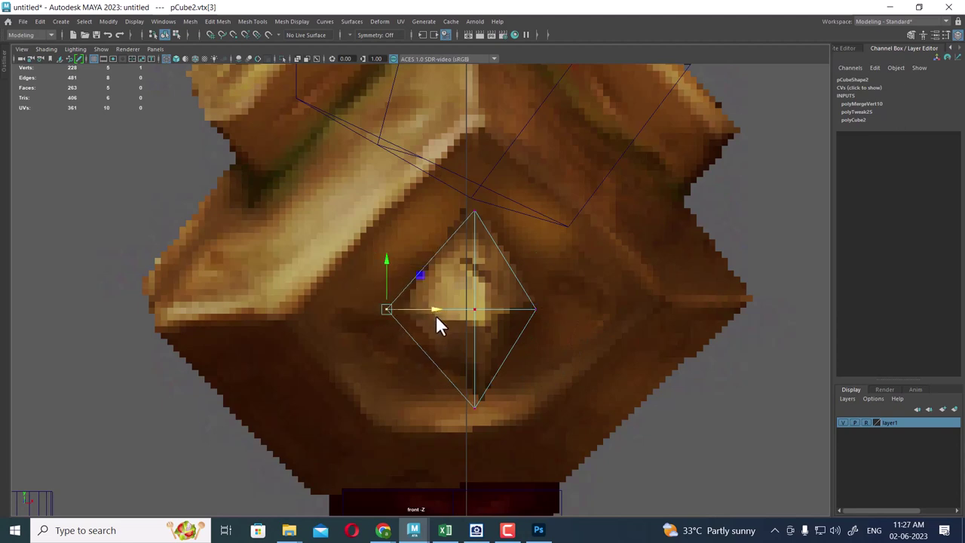
key(ctrl+z)
Delete the faces on one half of the diamond and select the remaining half
right_drag(464, 249, 466, 256)
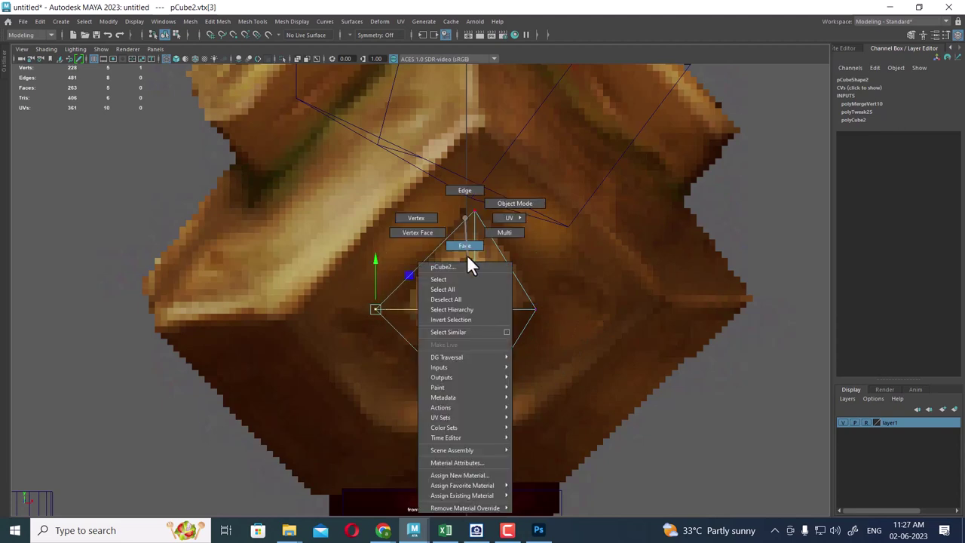
drag(377, 208, 462, 422)
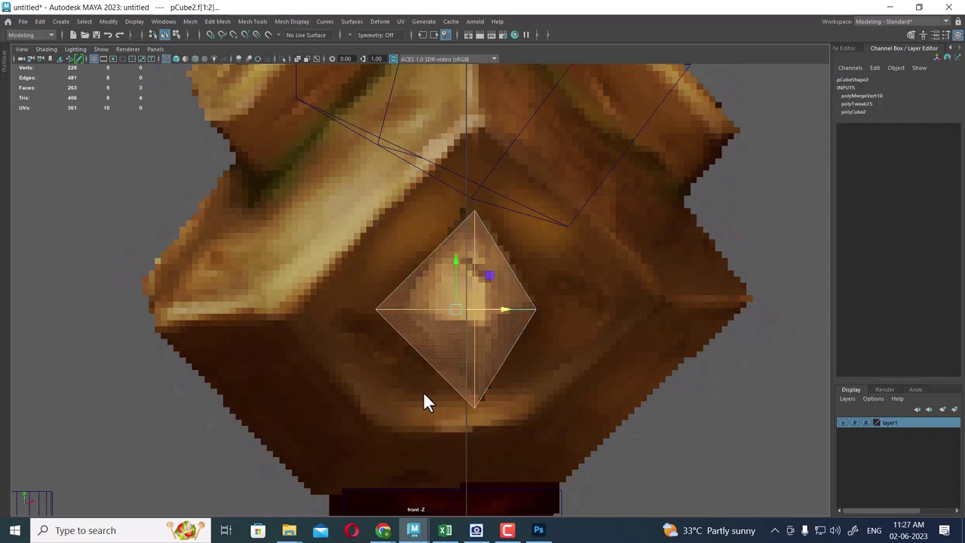
key(Delete)
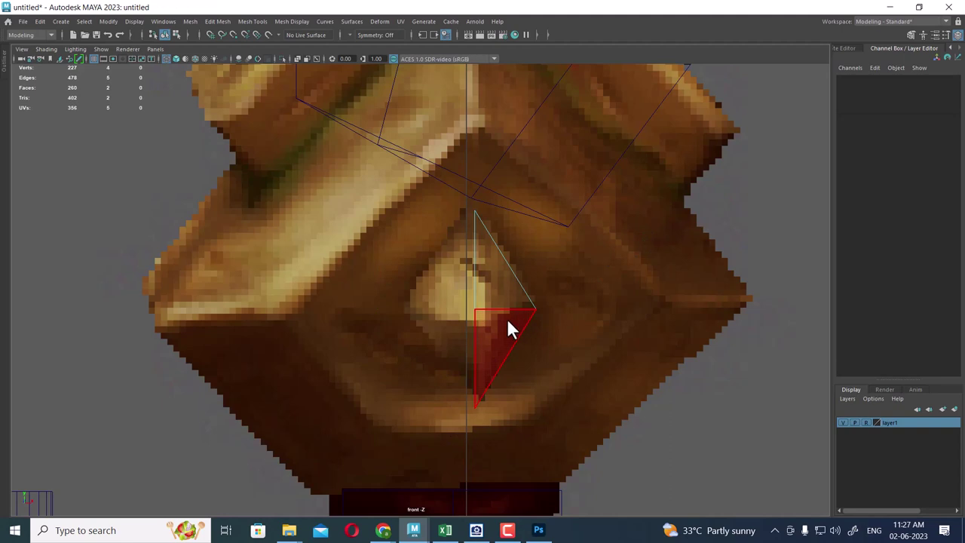
key(F8)
right_drag(491, 306, 593, 196)
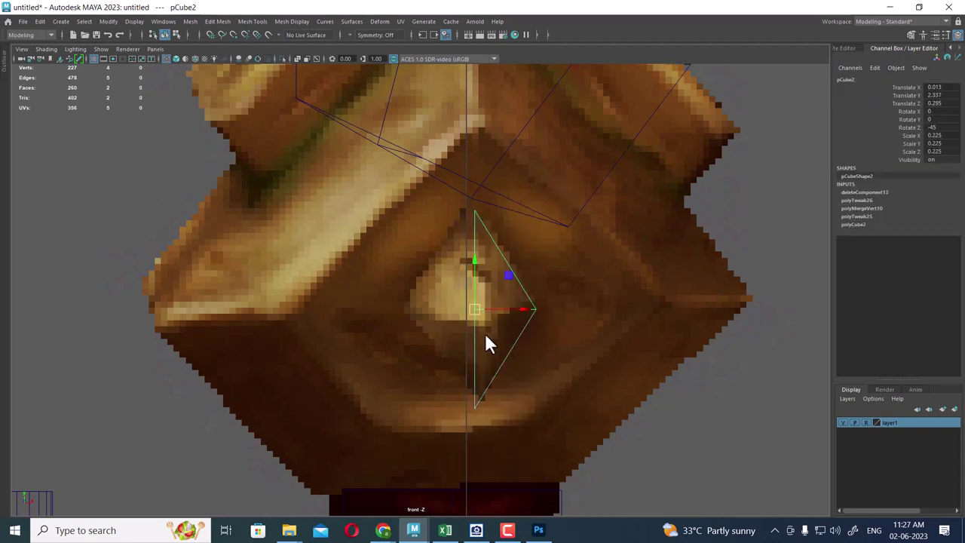
Isolate the half gem and frame it shaded in the perspective view
key(alt+h)
key(space)
drag(533, 229, 606, 283)
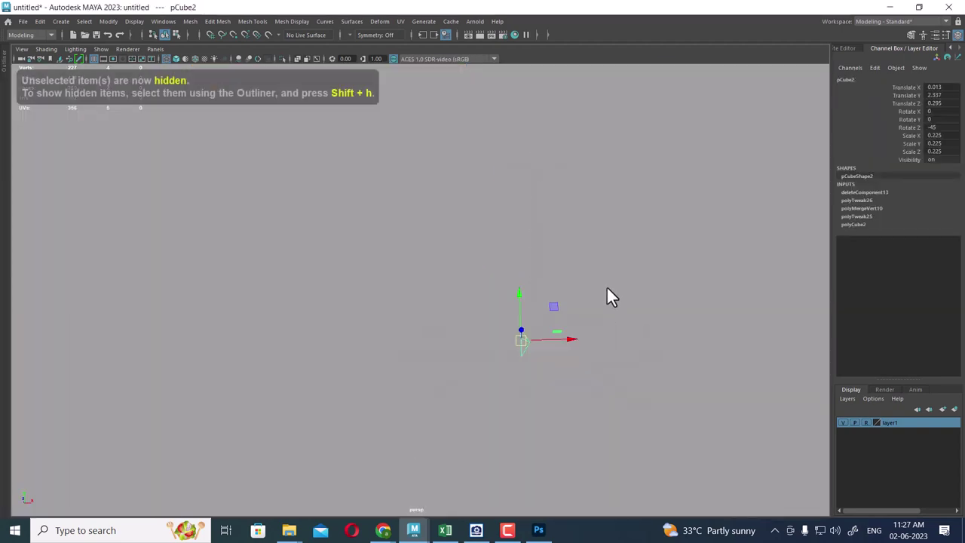
key(5)
key(f)
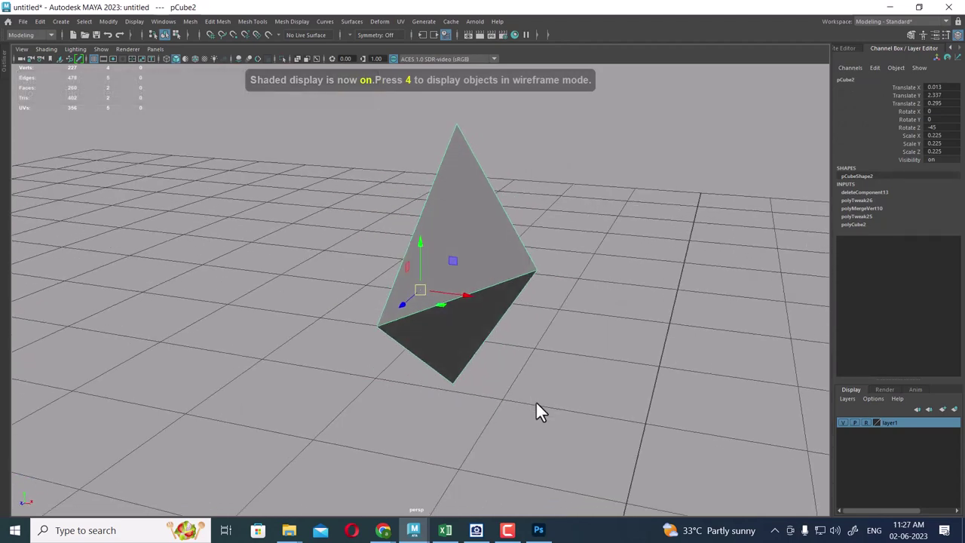
mouse_move(537, 405)
alt+mouse_down()
mouse_move(592, 414)
mouse_move(568, 411)
alt+mouse_up()
shift+right_click(570, 231)
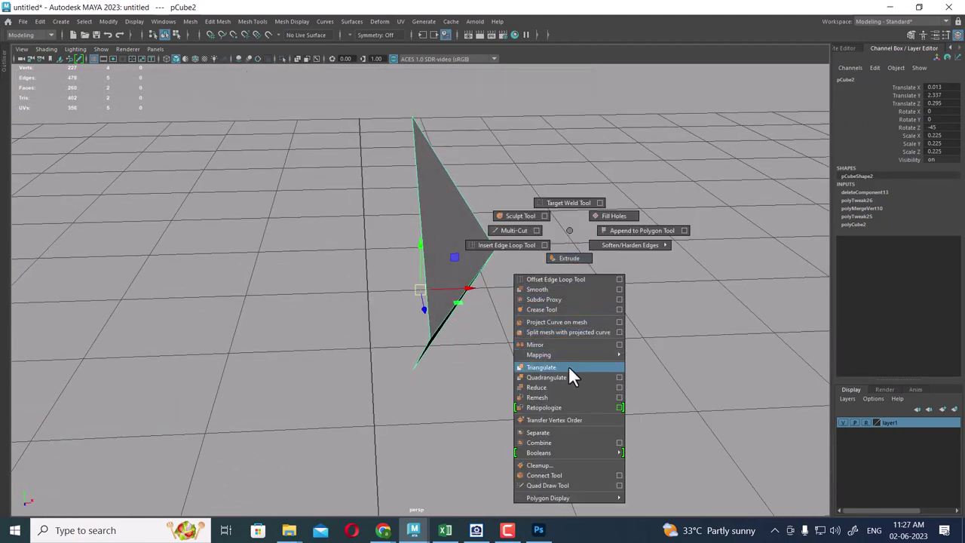
Apply a Mesh Mirror to the half gem across X
click(618, 343)
alt+drag(516, 350, 496, 348)
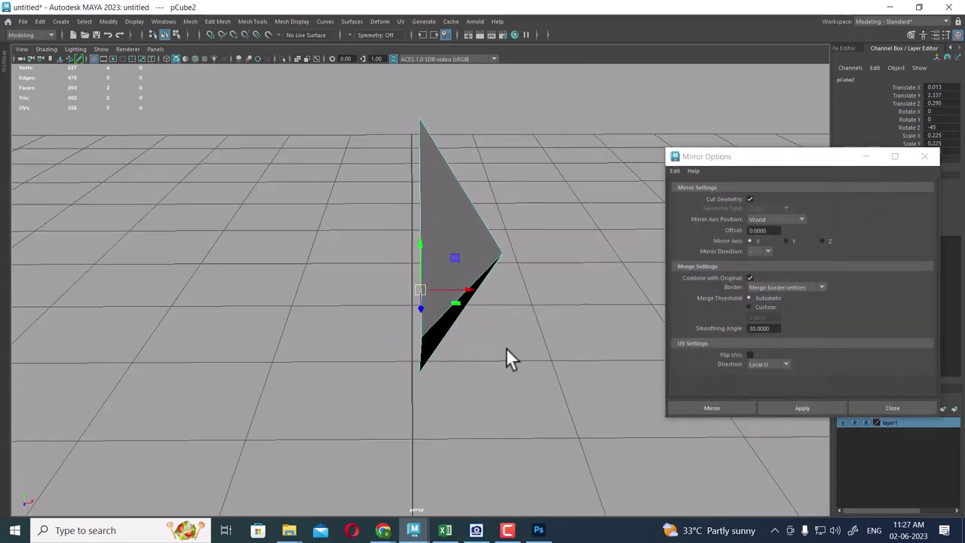
click(724, 277)
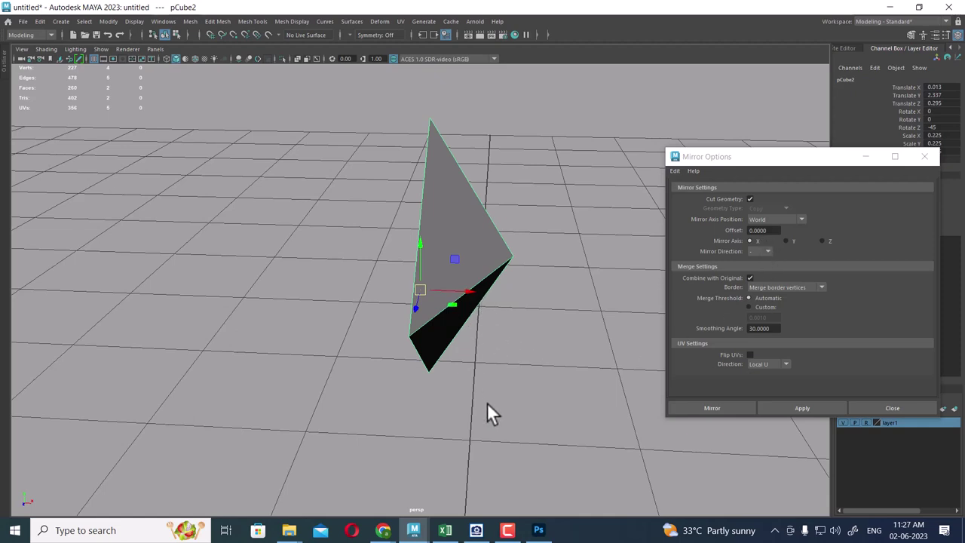
click(802, 408)
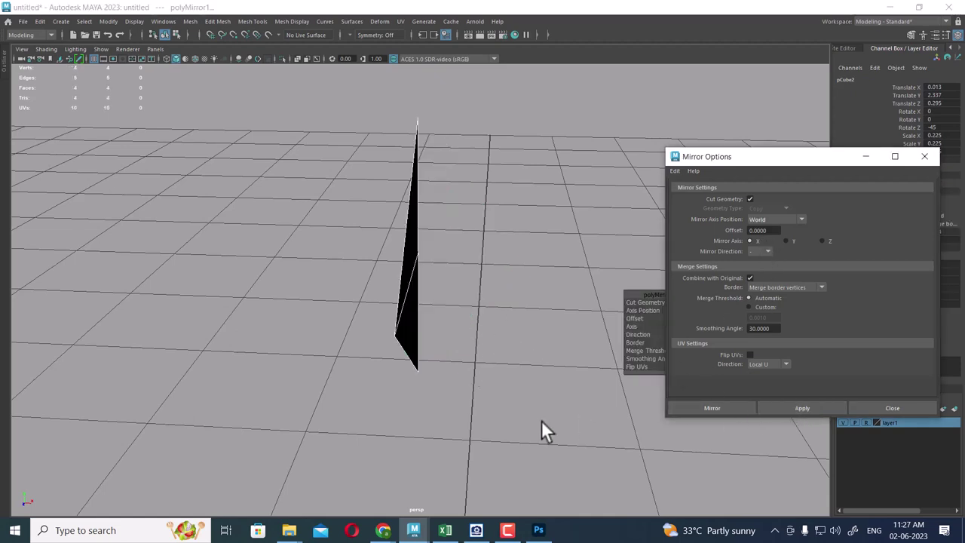
alt+right_drag(542, 423, 499, 366)
drag(782, 160, 883, 128)
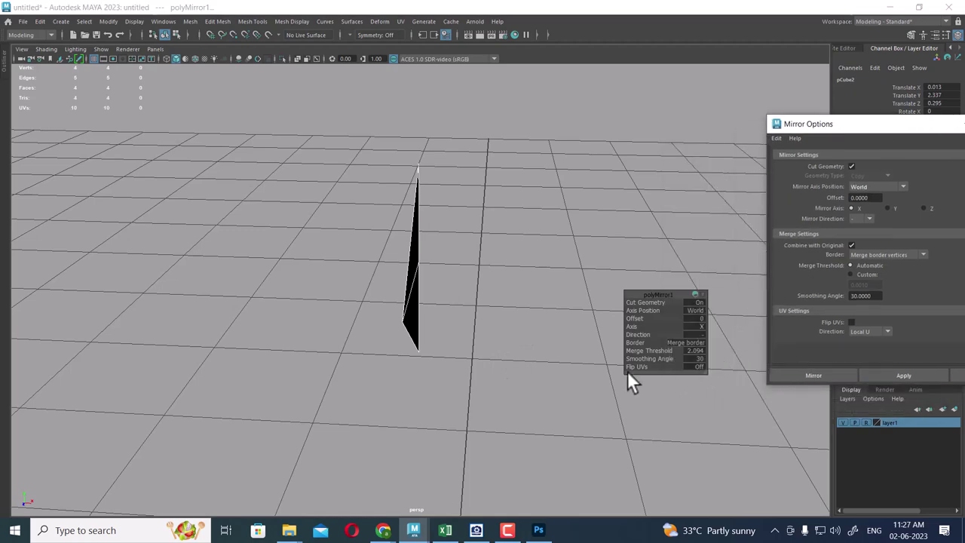
mouse_move(628, 371)
alt+mouse_down()
mouse_move(561, 333)
mouse_move(666, 349)
alt+mouse_up()
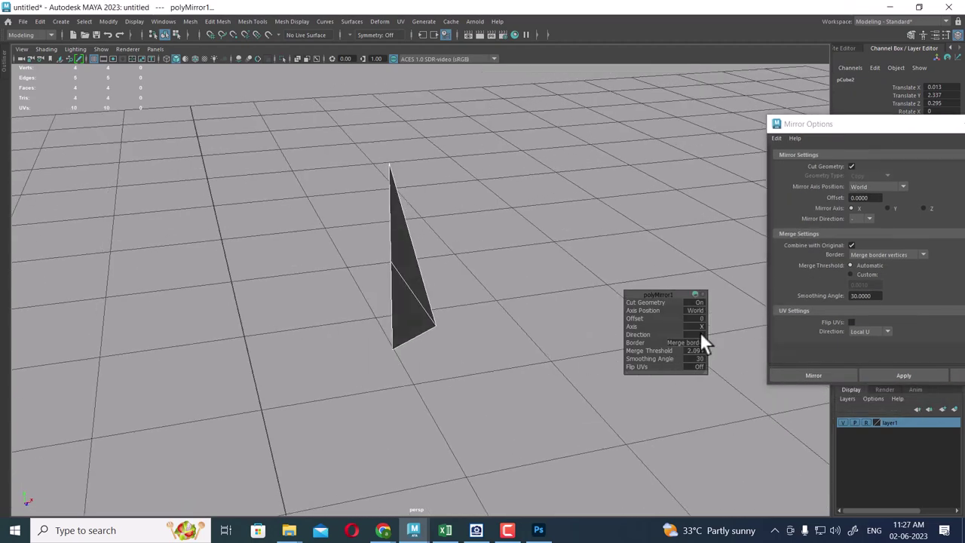
Set the mirror direction to negative, Merge Threshold 0.26 and Offset -0.03
click(702, 335)
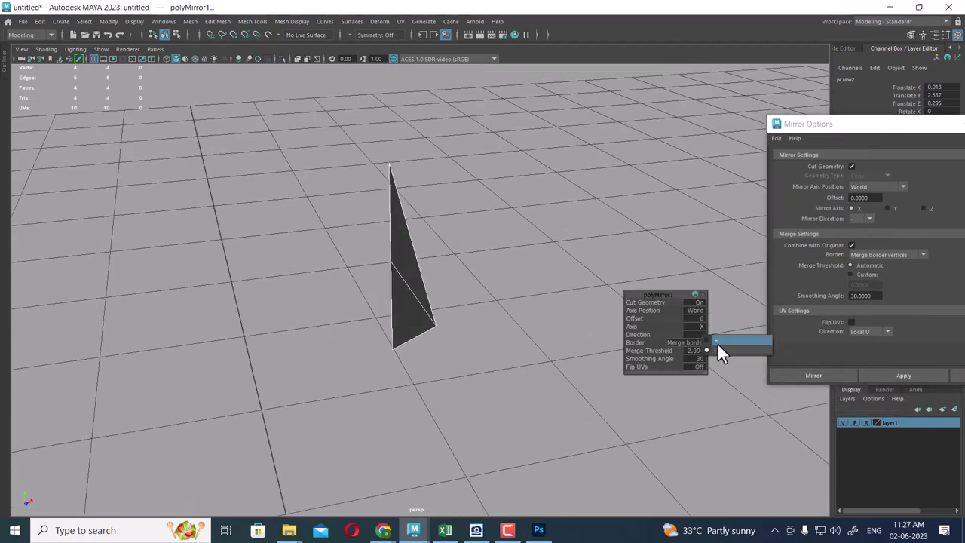
click(718, 339)
click(700, 335)
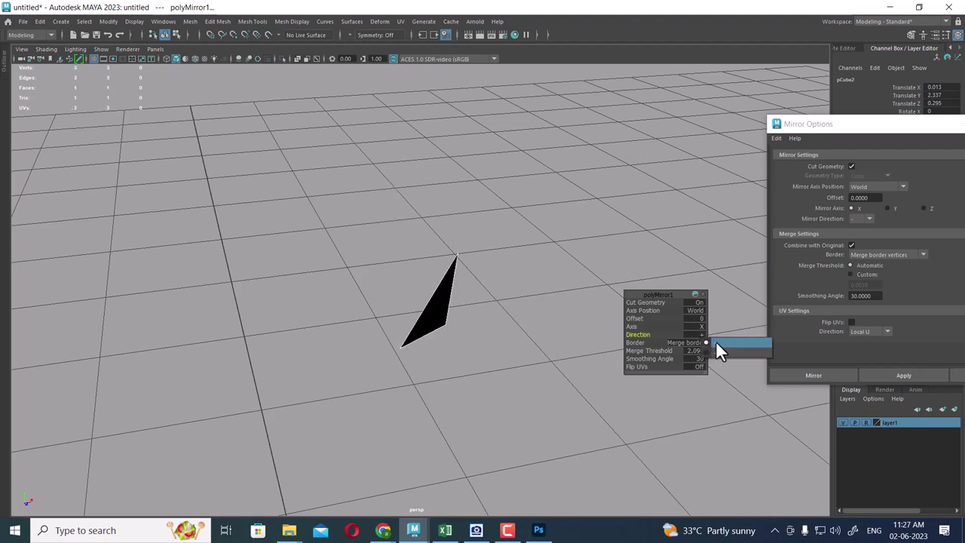
click(715, 347)
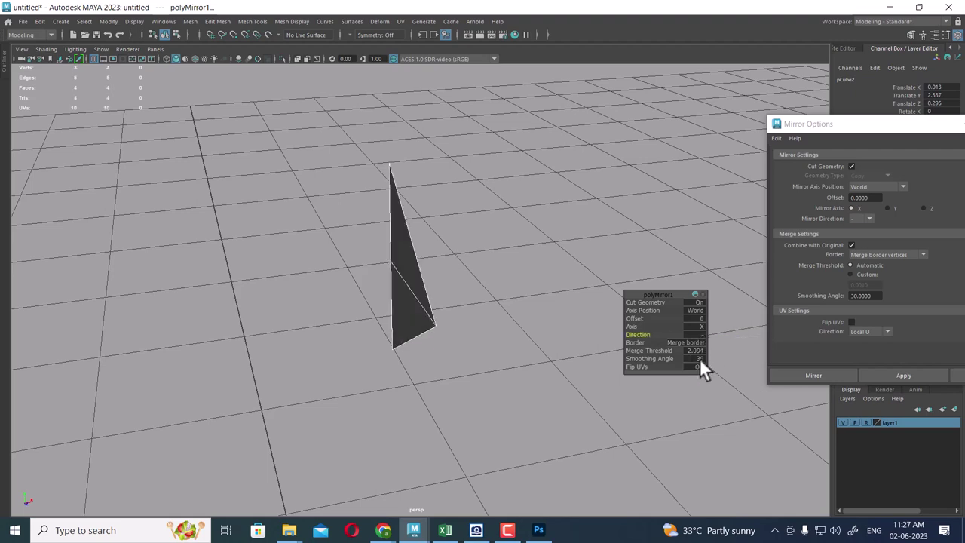
mouse_move(652, 347)
mouse_down()
mouse_move(688, 348)
mouse_move(630, 347)
mouse_move(671, 356)
mouse_up()
mouse_move(637, 318)
mouse_down()
mouse_move(649, 317)
mouse_move(431, 330)
mouse_move(429, 377)
mouse_up()
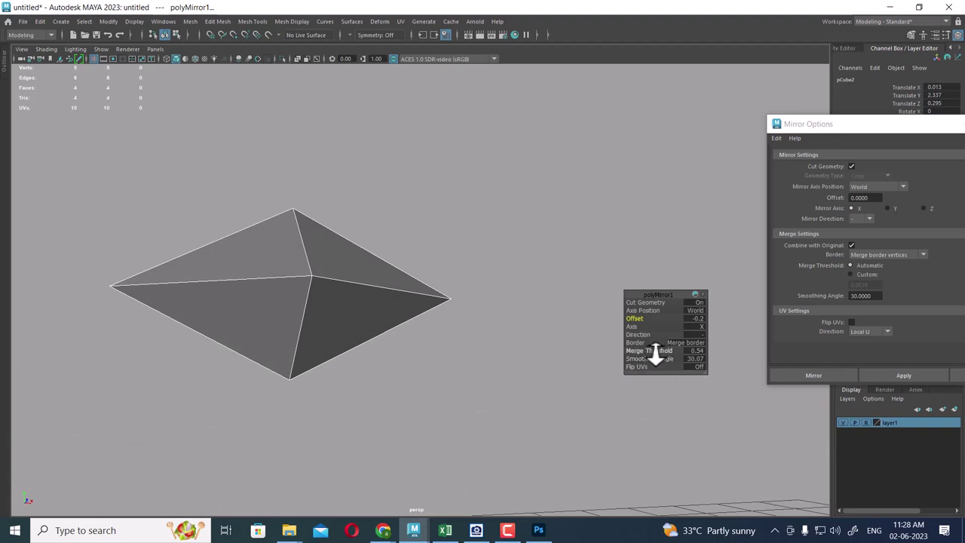
mouse_move(655, 354)
mouse_down()
mouse_move(629, 358)
mouse_move(657, 357)
mouse_move(641, 359)
mouse_up()
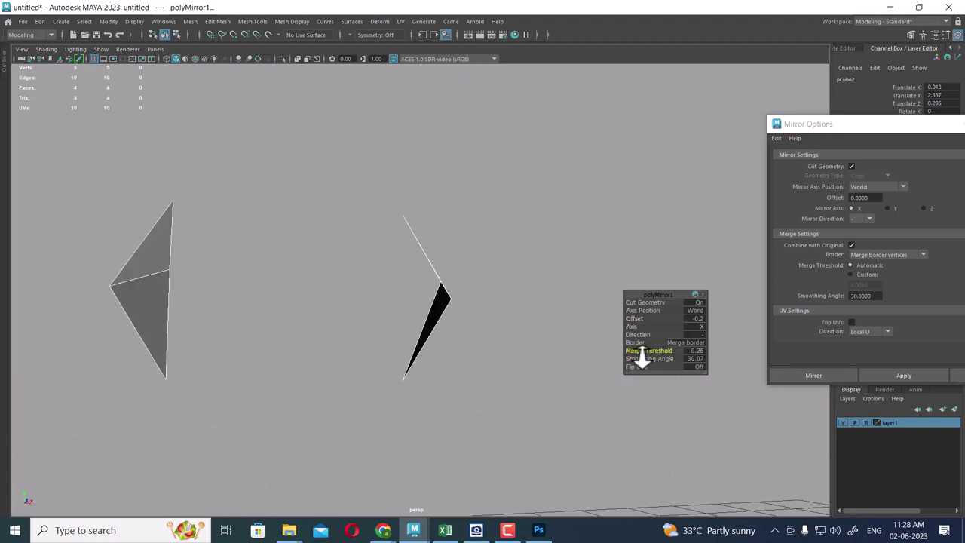
mouse_move(638, 323)
mouse_down()
mouse_move(649, 318)
mouse_move(534, 330)
mouse_up()
Show the gem in a wireframe front view over the crossguard reference
key(space)
key(super)
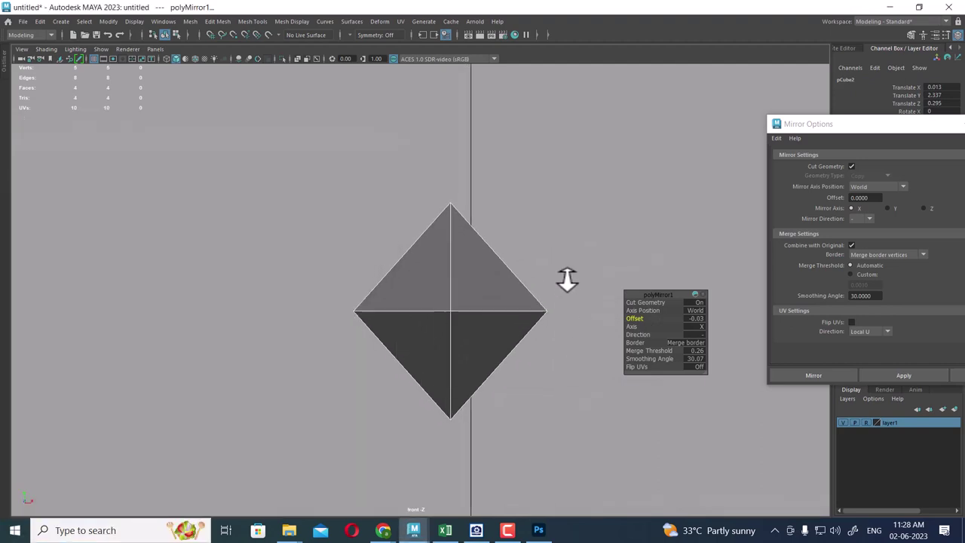
click(573, 290)
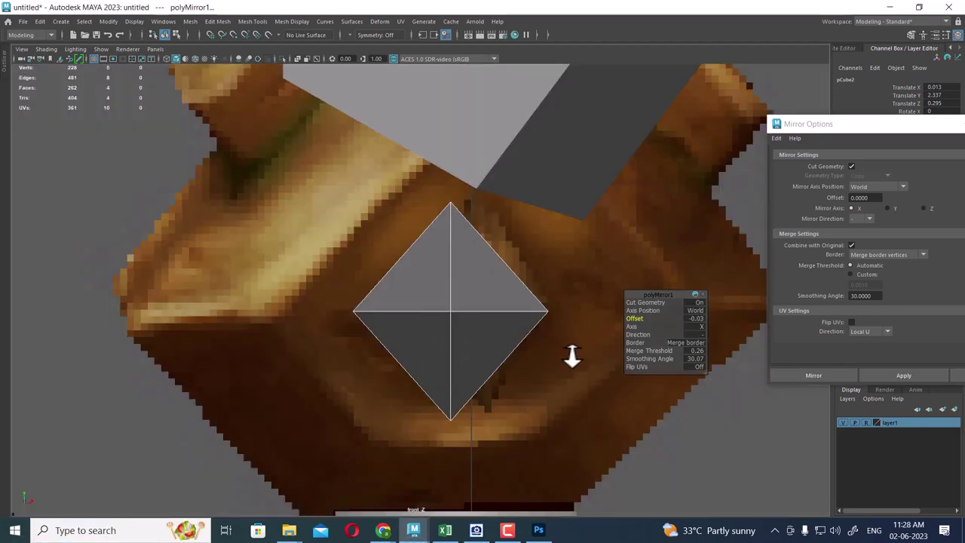
key(4)
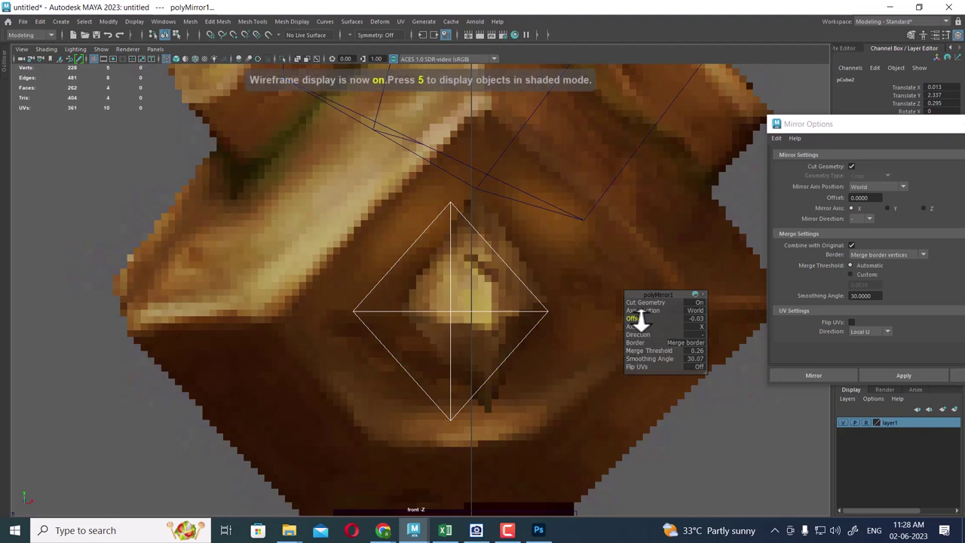
Set polyMirror Offset to -0.01 and Merge Threshold to 0.03 so the halves weld
drag(639, 318, 639, 318)
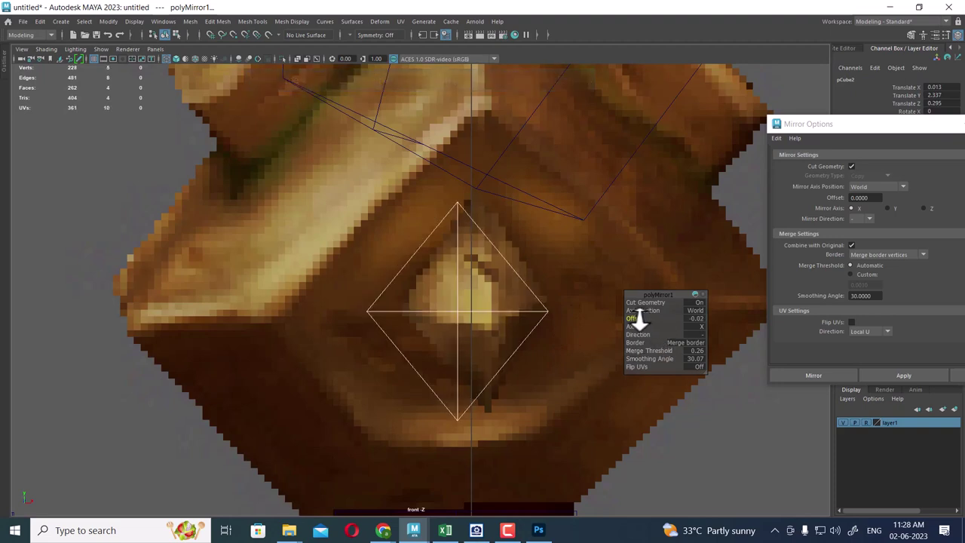
drag(639, 318, 639, 318)
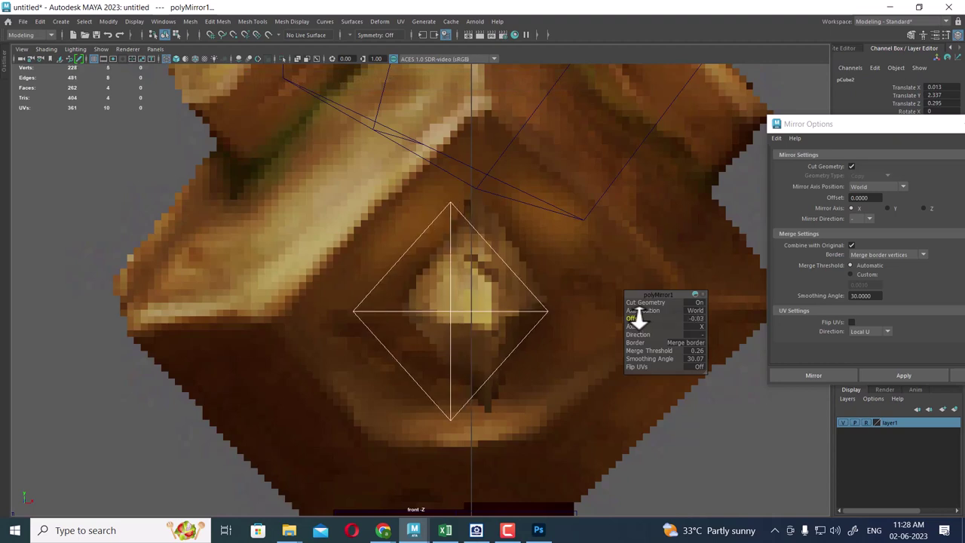
drag(639, 318, 639, 318)
mouse_move(657, 351)
mouse_down()
mouse_move(626, 351)
mouse_move(641, 348)
mouse_move(638, 314)
mouse_up()
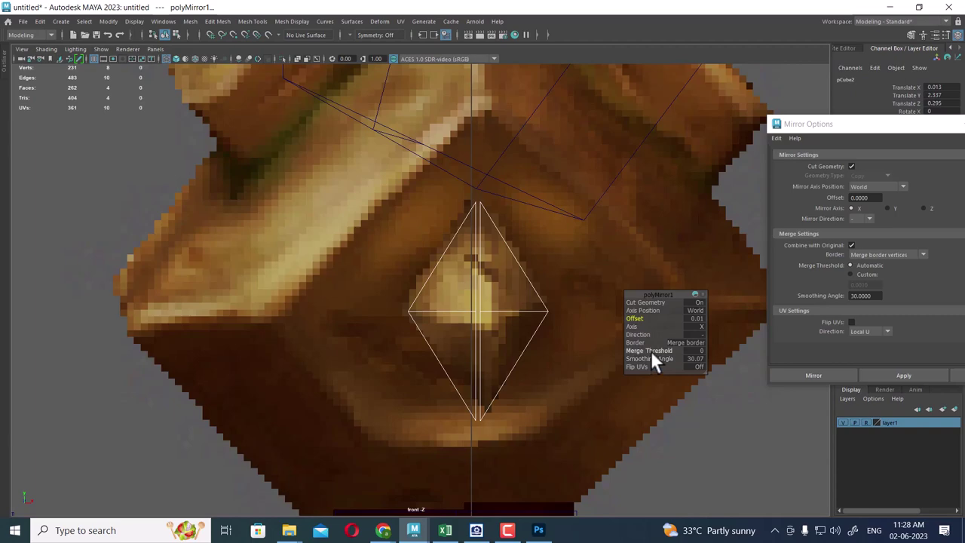
drag(652, 348, 653, 348)
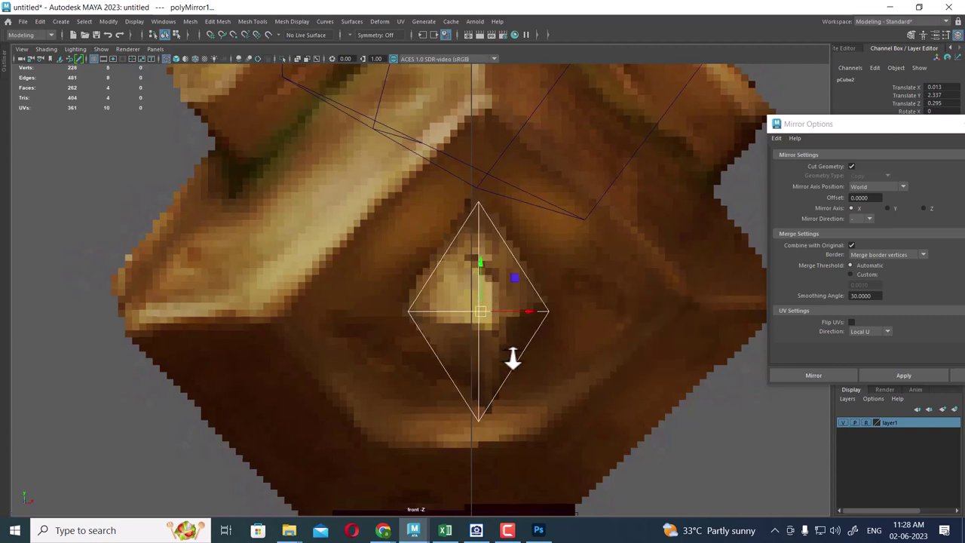
In shaded perspective, pull the gem's side tip vertex inward along X to shorten it
key(space)
alt+drag(512, 320, 572, 331)
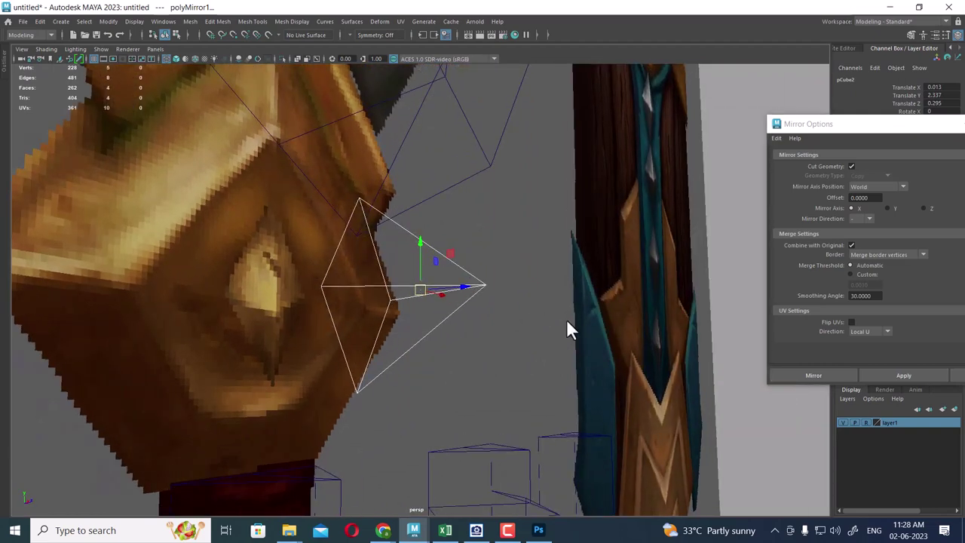
key(5)
alt+drag(510, 344, 514, 325)
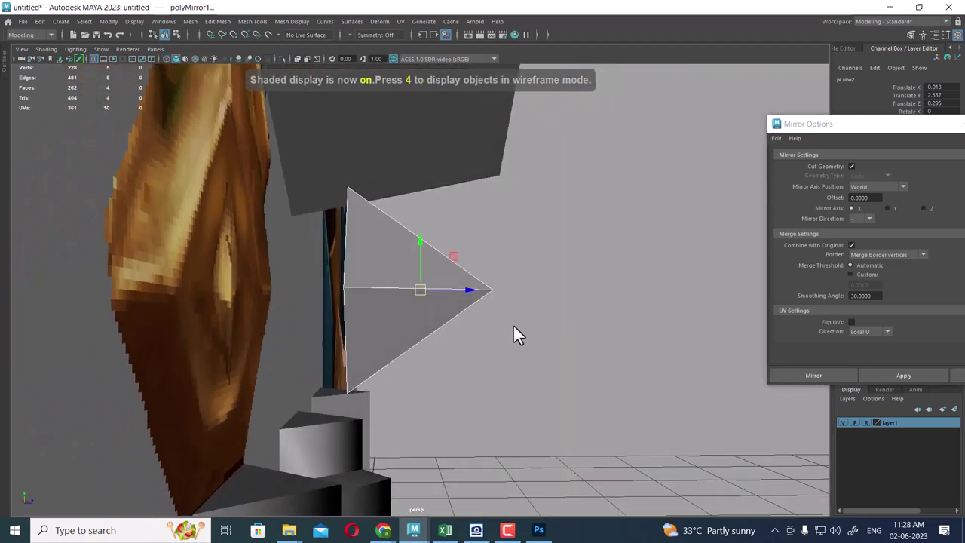
right_drag(614, 219, 609, 189)
click(492, 289)
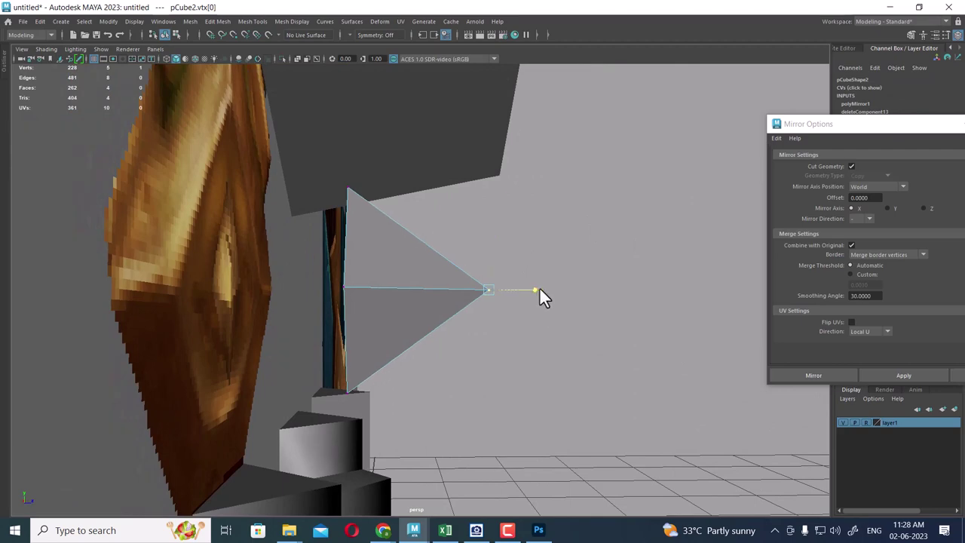
drag(542, 285, 483, 295)
mouse_move(556, 324)
alt+mouse_down()
mouse_move(372, 323)
mouse_move(472, 317)
alt+mouse_up()
Reselect the whole gem and frame the sword and reference in a wireframe front view
right_drag(447, 226, 564, 127)
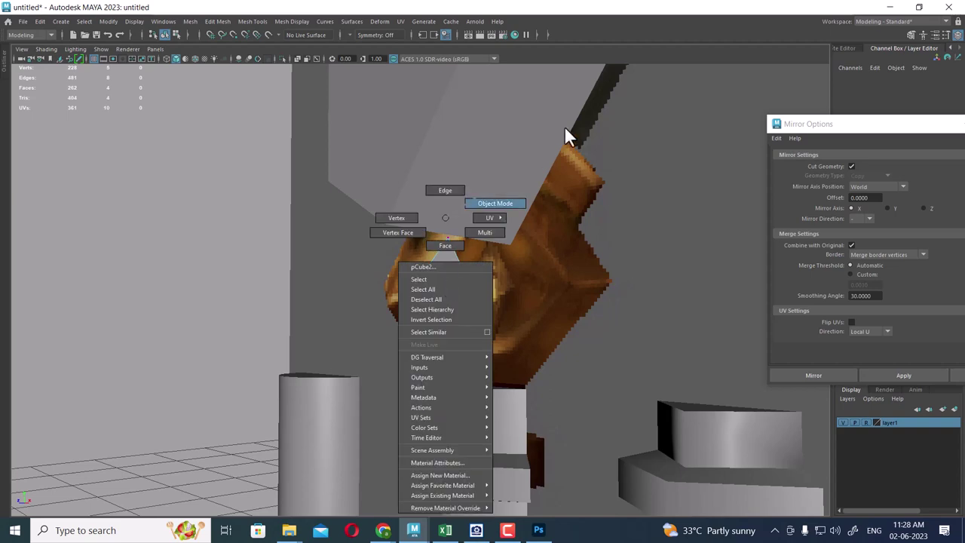
click(447, 308)
key(space)
drag(512, 281, 514, 314)
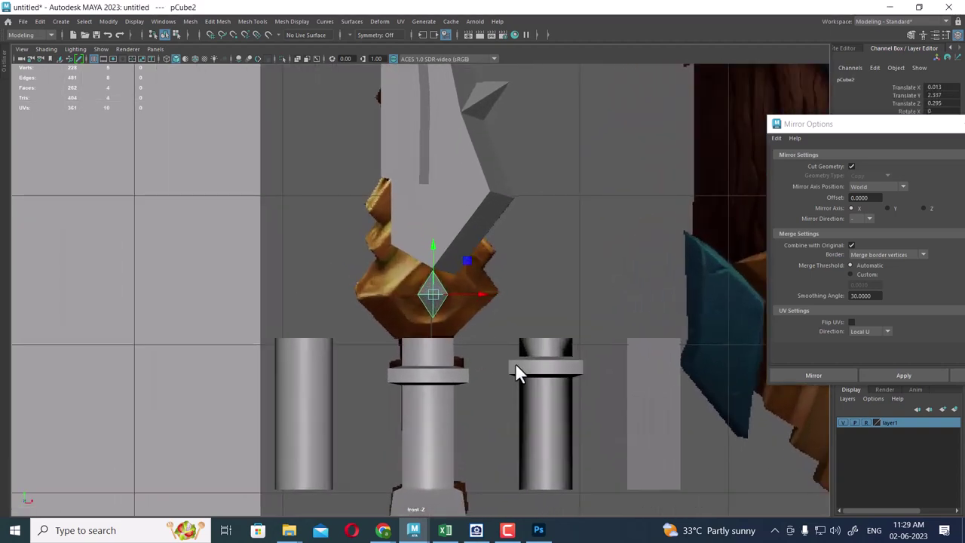
key(4)
alt+right_drag(462, 332, 485, 370)
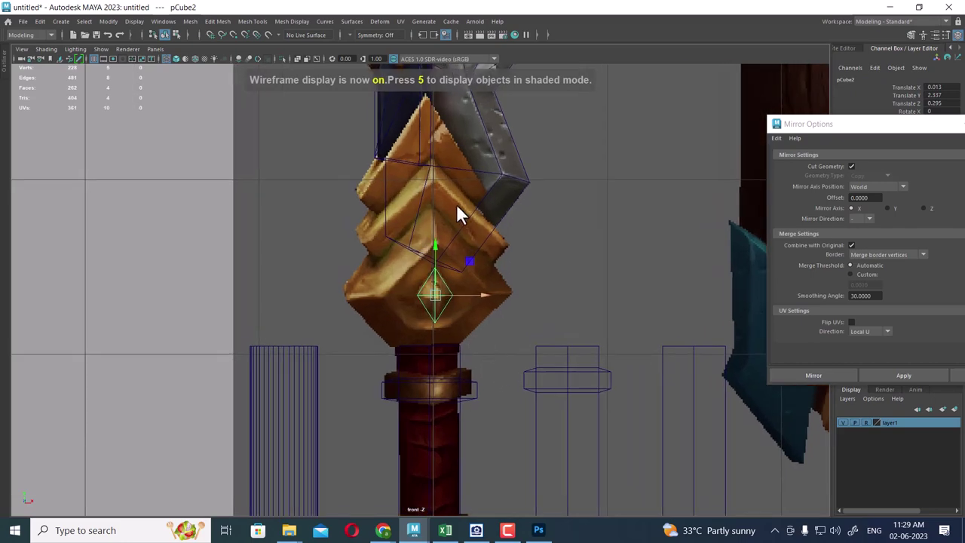
scroll(460, 226, down, 3)
scroll(483, 268, down, 2)
scroll(487, 226, up, 2)
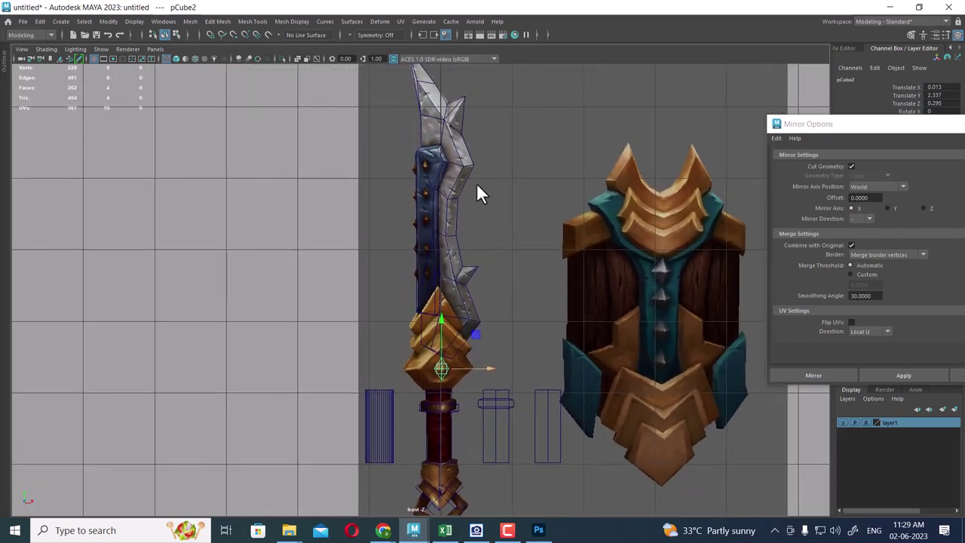
scroll(491, 309, up, 1)
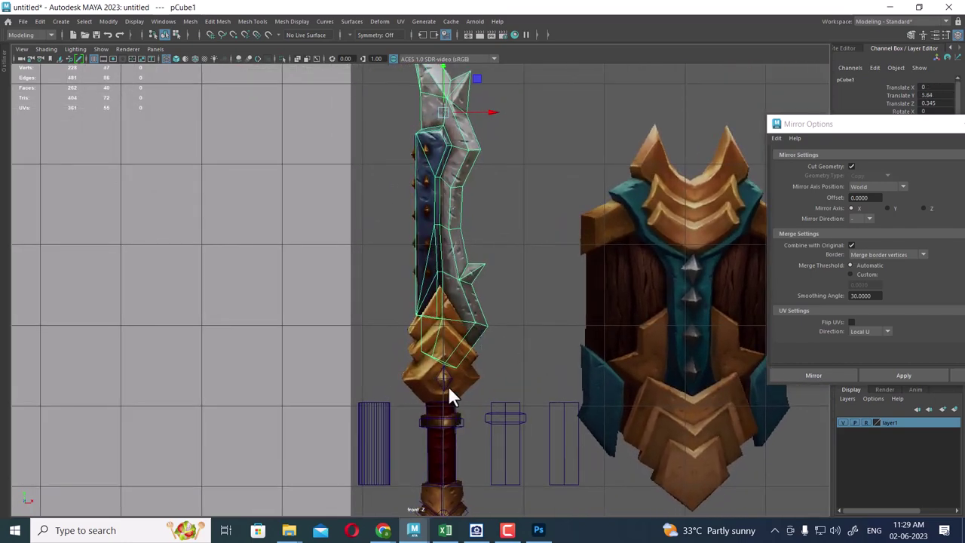
scroll(444, 382, up, 1)
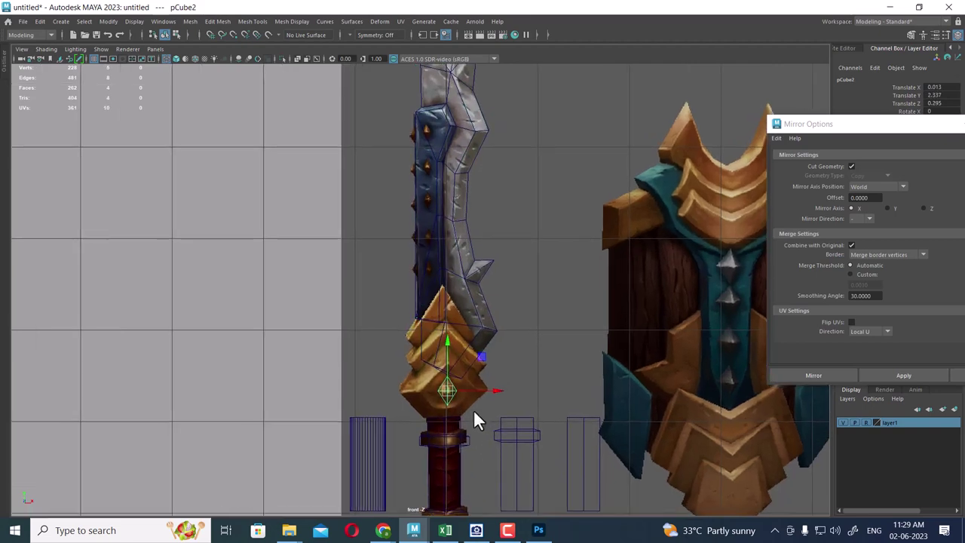
Nudge the top blade stud down, then move it in depth onto the blade surface in side view
click(428, 129)
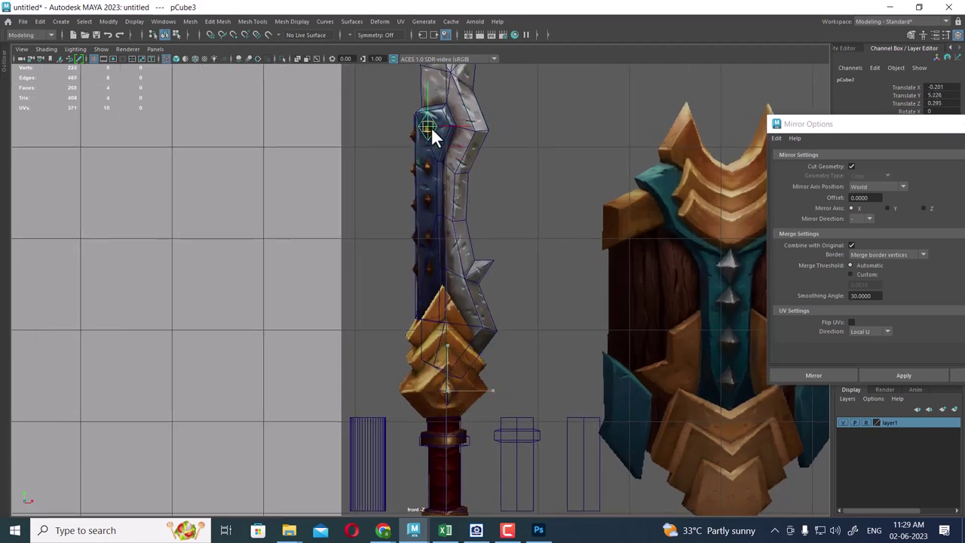
drag(428, 128, 424, 140)
key(space)
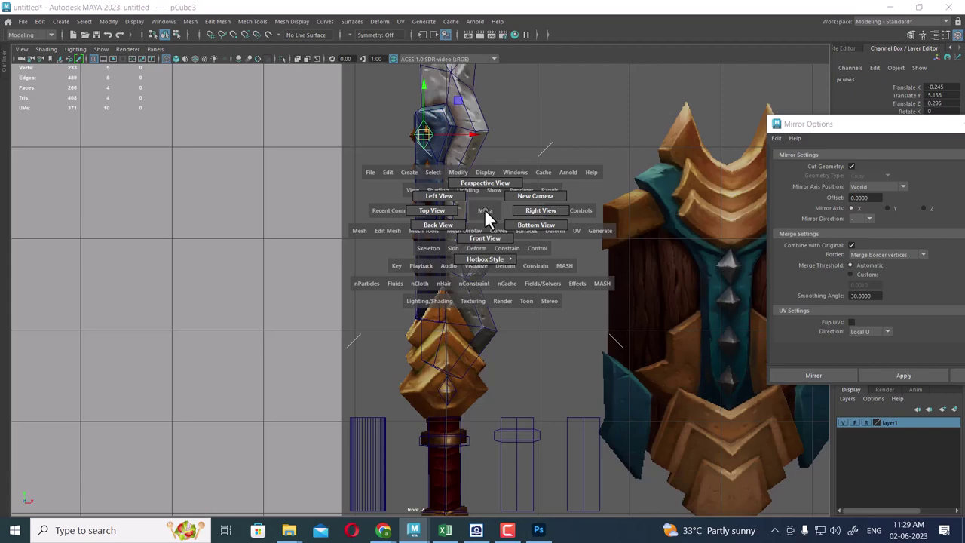
click(536, 211)
scroll(424, 137, down, 3)
scroll(429, 198, up, 2)
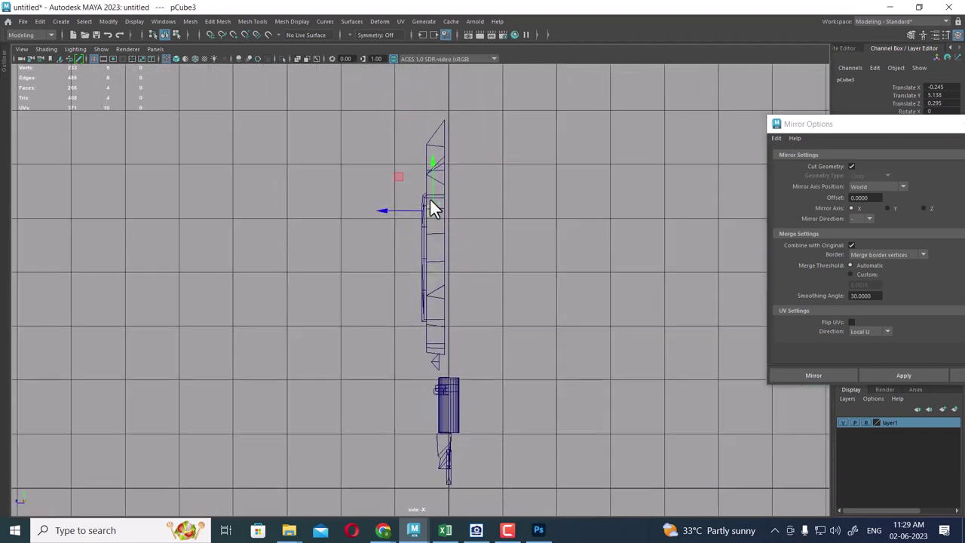
scroll(430, 208, up, 2)
scroll(431, 244, up, 2)
drag(450, 287, 408, 286)
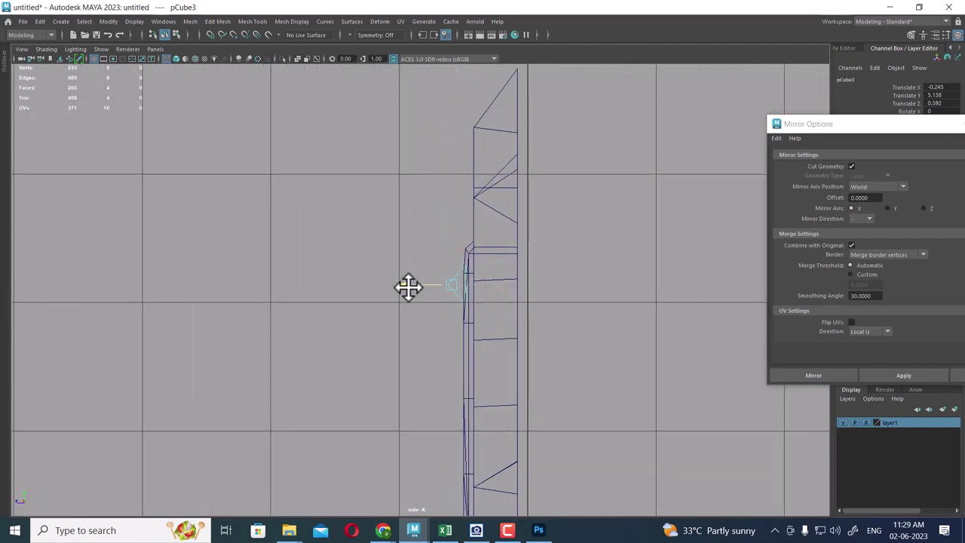
Back in front view, reposition the stud and scale it down to a smaller diamond
key(space)
click(511, 317)
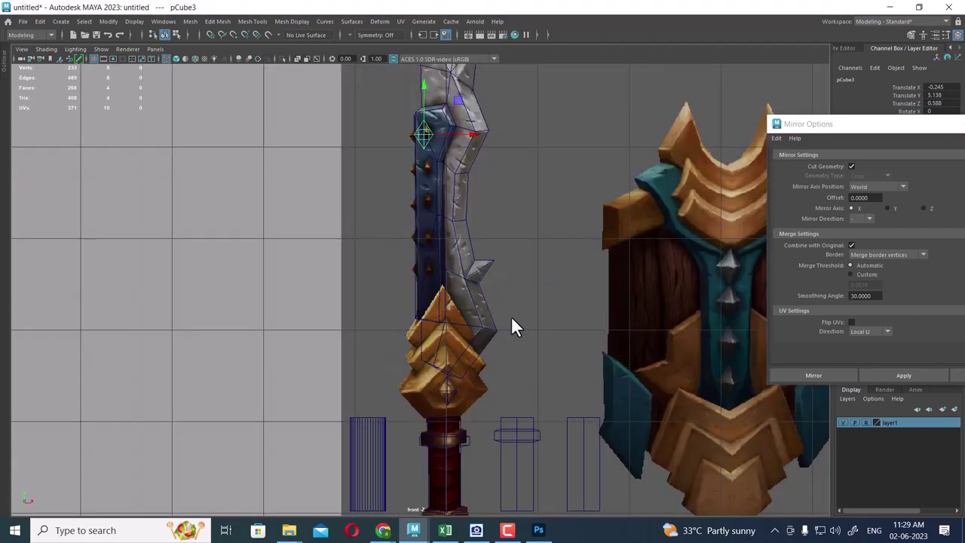
scroll(483, 267, up, 1)
scroll(512, 331, up, 3)
scroll(523, 226, up, 1)
scroll(531, 302, up, 1)
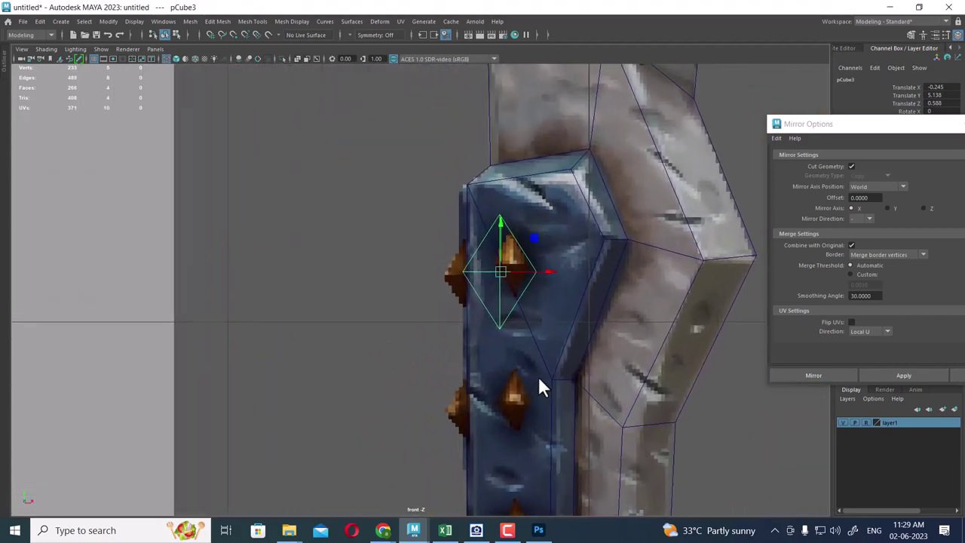
mouse_move(504, 279)
mouse_down()
mouse_move(512, 265)
mouse_move(467, 303)
mouse_up()
key(r)
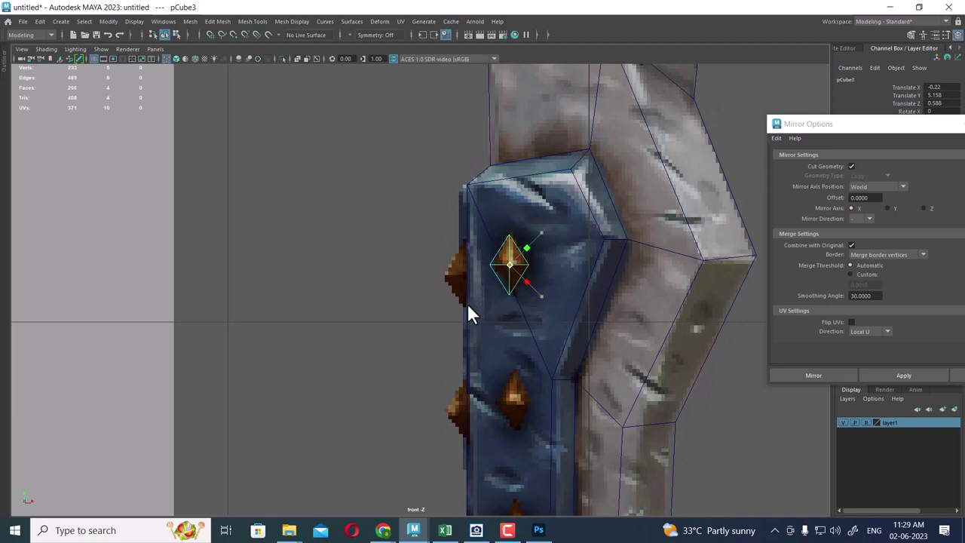
key(w)
drag(557, 266, 560, 264)
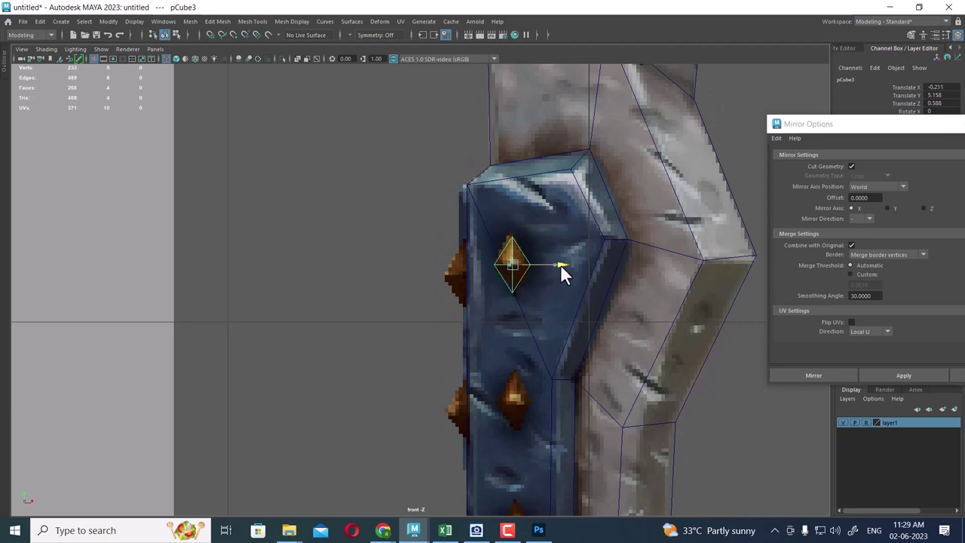
scroll(554, 286, down, 5)
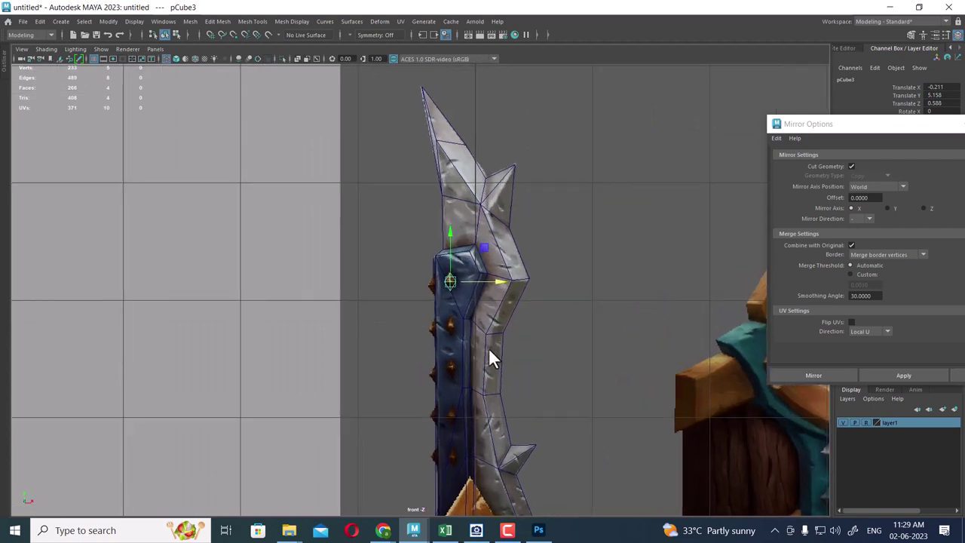
alt+middle_drag(488, 348, 454, 241)
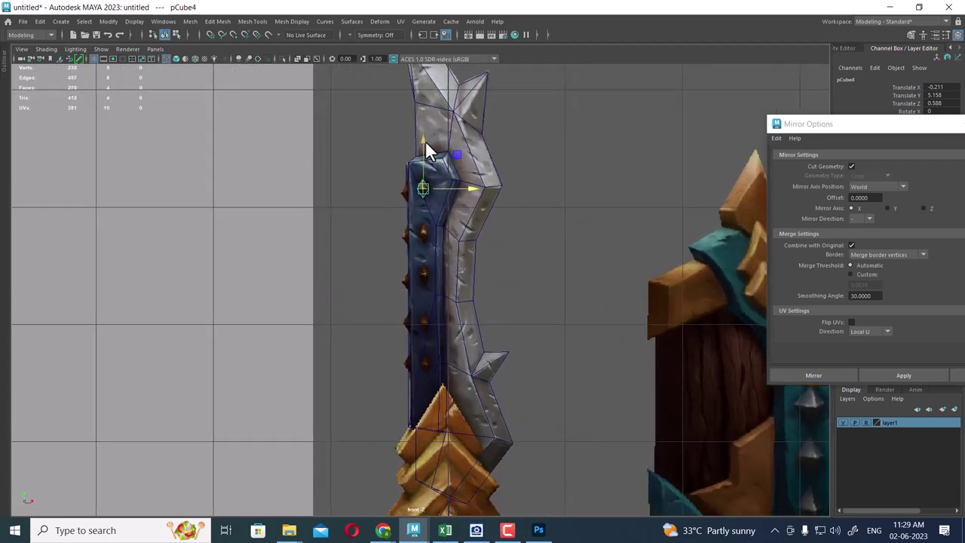
Duplicate the stud twice, spacing the copies down the blade edge
key(ctrl+d)
drag(425, 140, 427, 183)
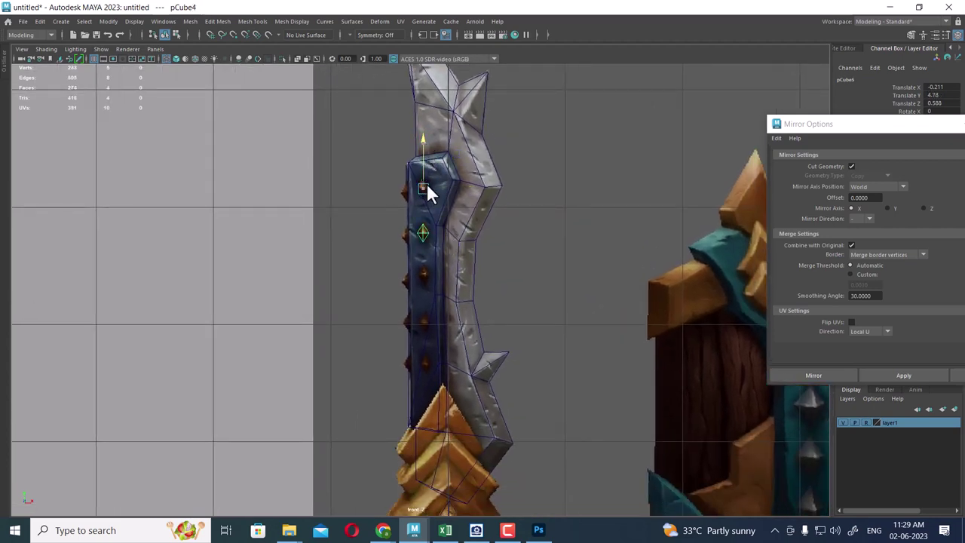
key(ctrl+d)
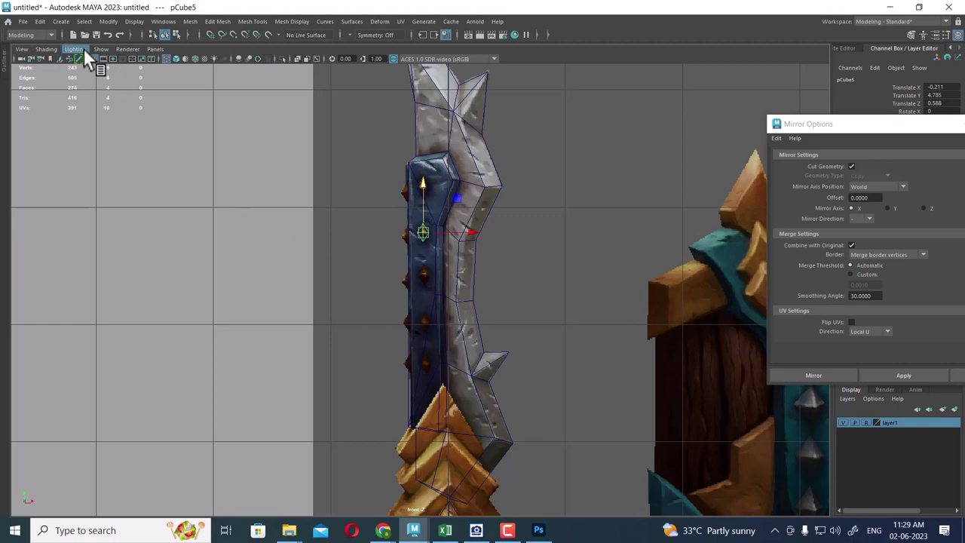
Add three more stud copies with Duplicate with Transform, the last at Translate Y 3.666
click(39, 21)
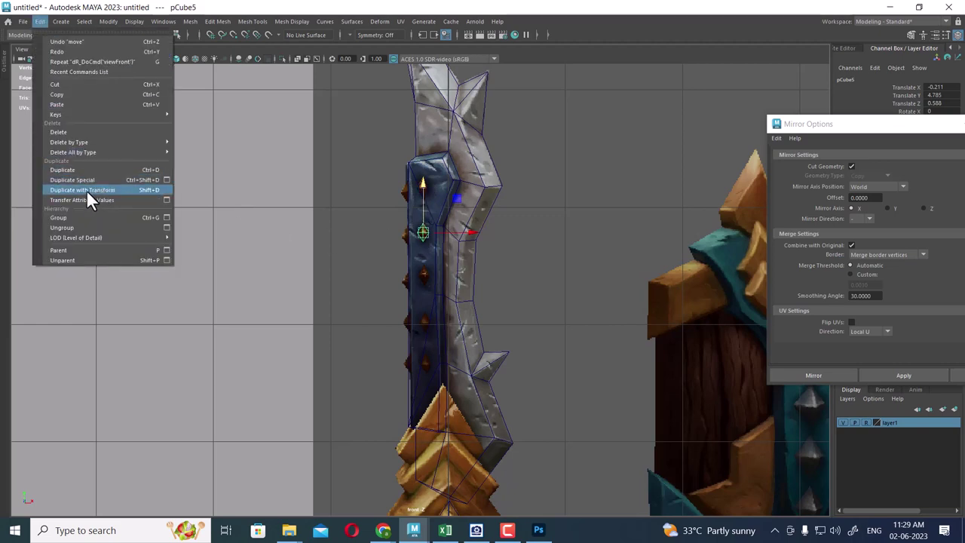
click(86, 189)
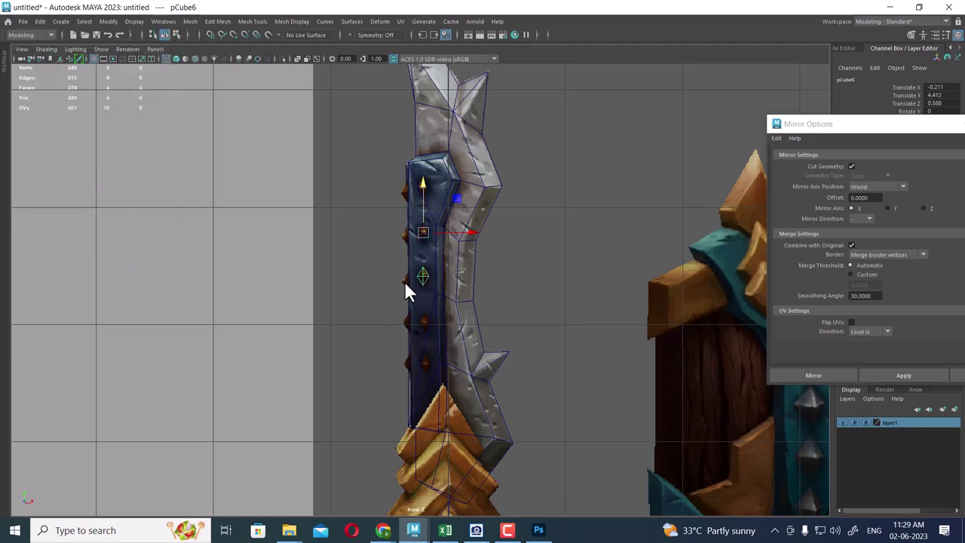
click(46, 24)
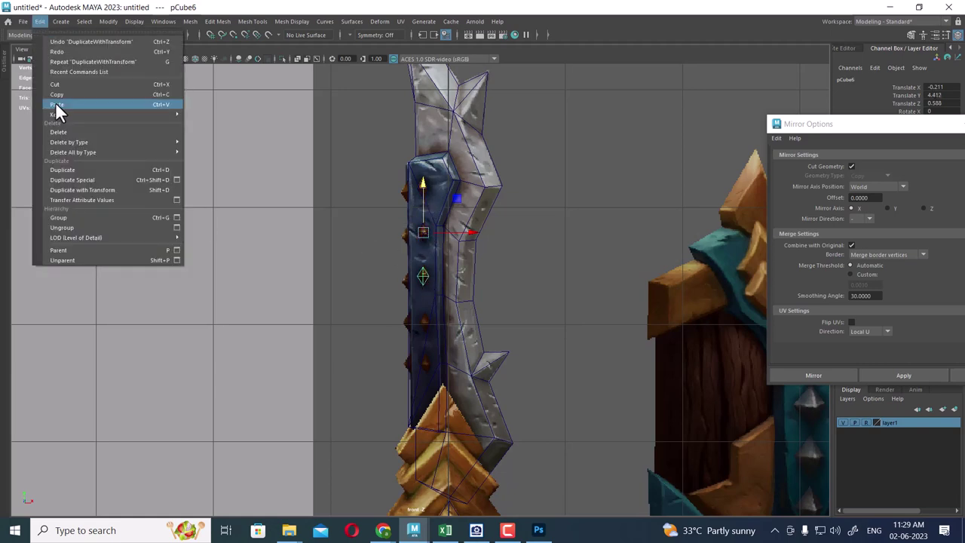
click(104, 191)
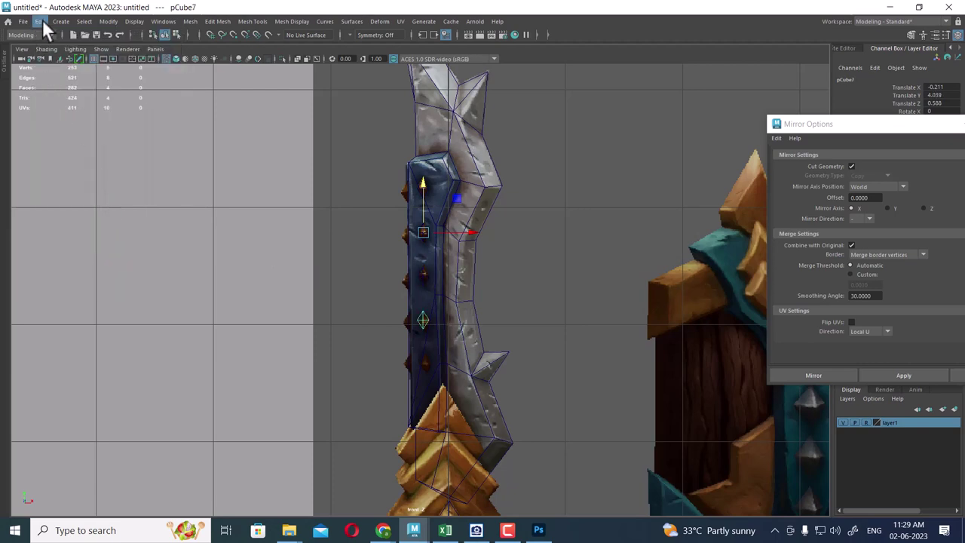
click(41, 21)
click(87, 190)
Switch to a shaded perspective view framed on the studs
key(space)
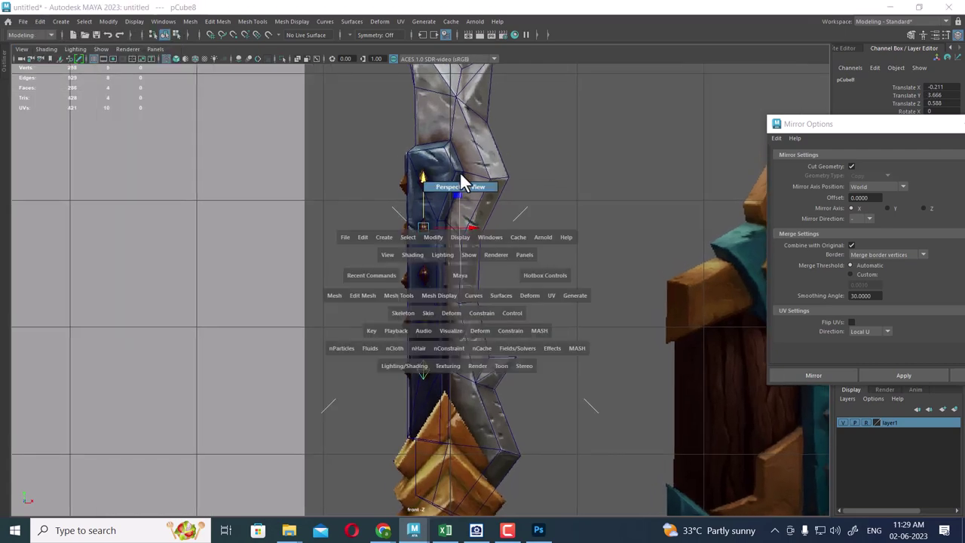
click(459, 178)
key(5)
key(f)
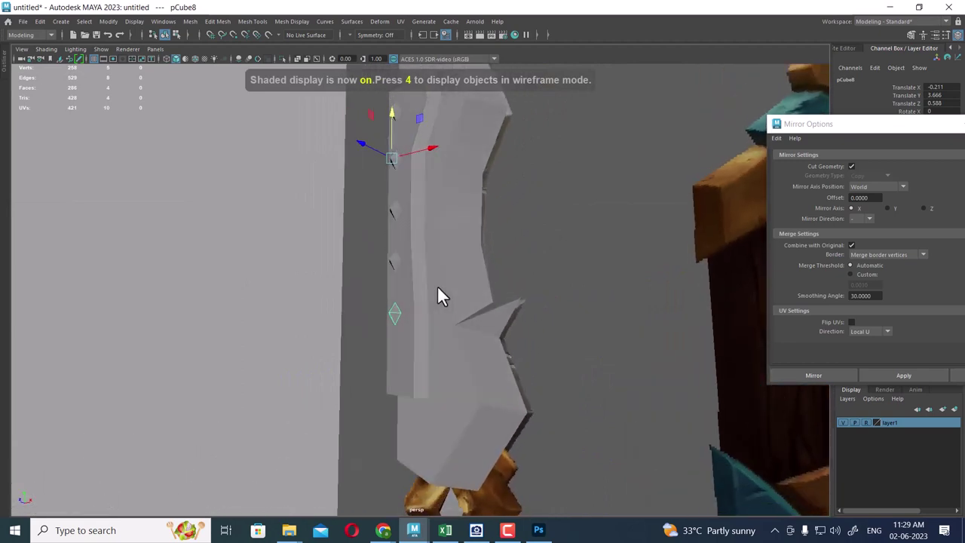
mouse_move(441, 296)
alt+mouse_down()
mouse_move(429, 319)
mouse_move(468, 284)
alt+mouse_up()
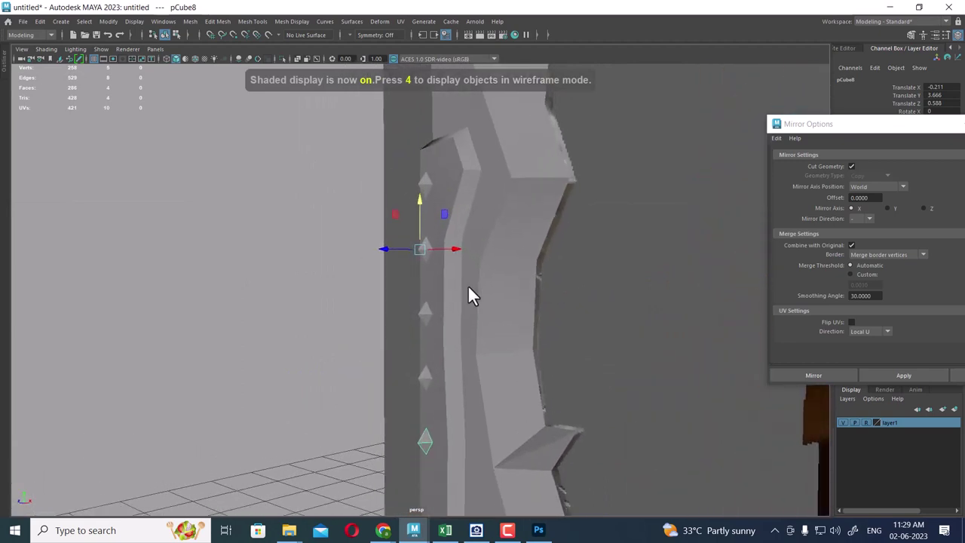
Select the five studs in the column, then bring the Sword uv start (1).mb reference forward
click(425, 179)
click(423, 253)
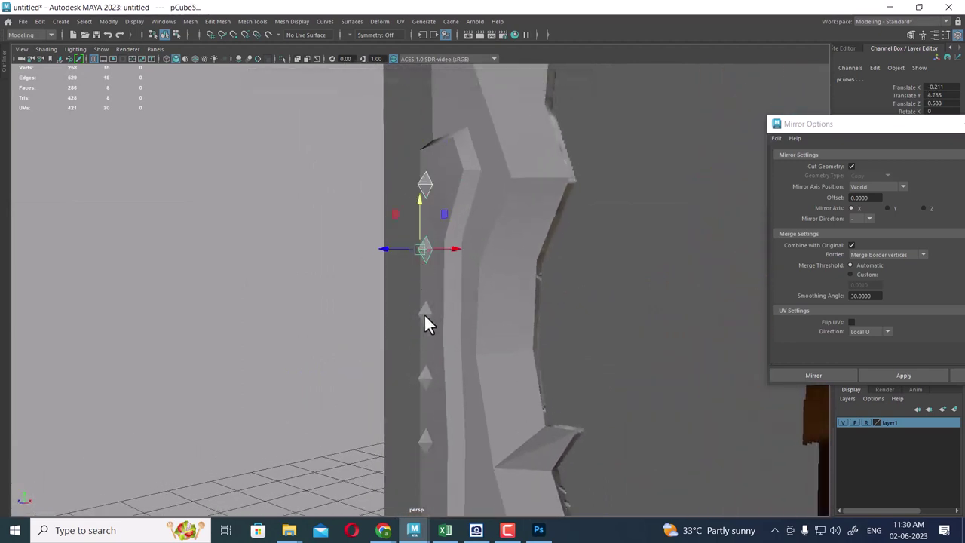
click(423, 312)
click(420, 377)
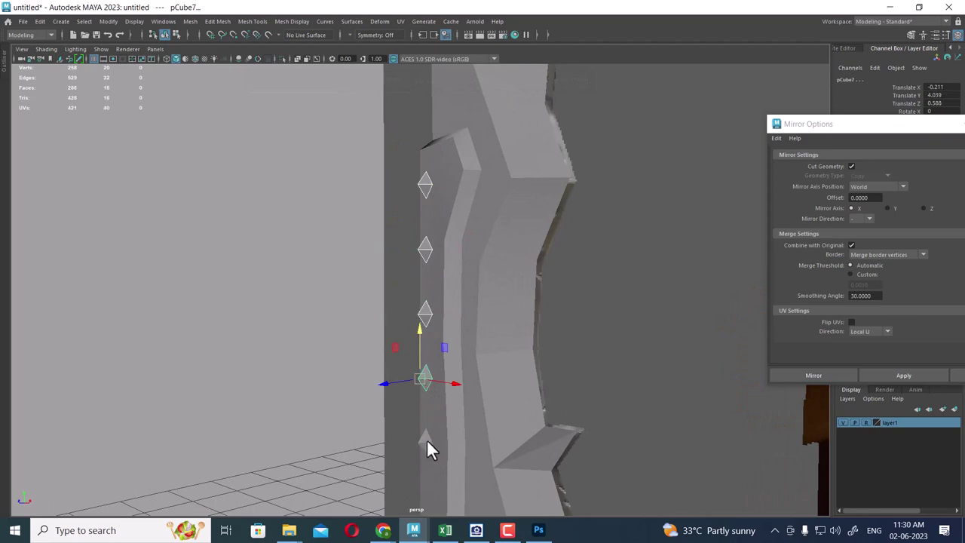
click(427, 440)
alt+drag(429, 445, 459, 377)
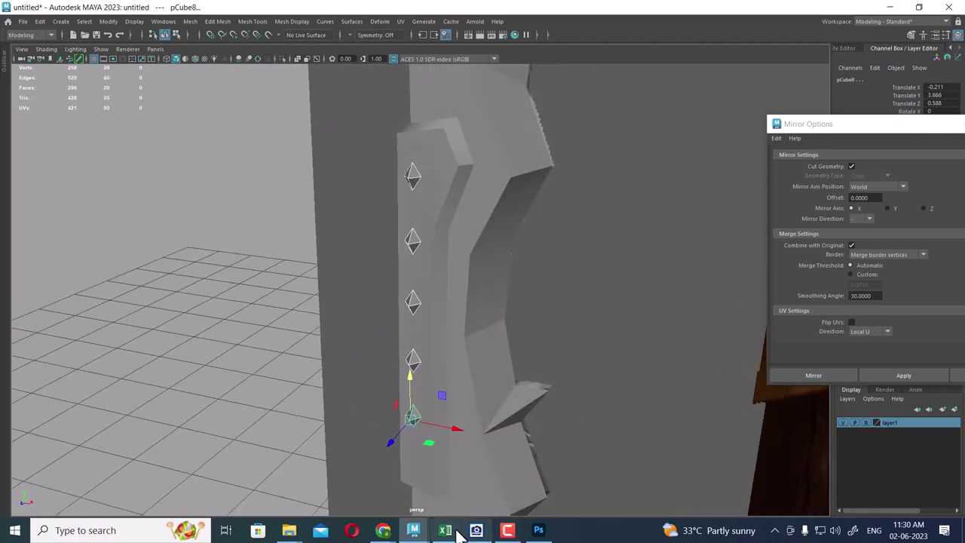
mouse_move(413, 530)
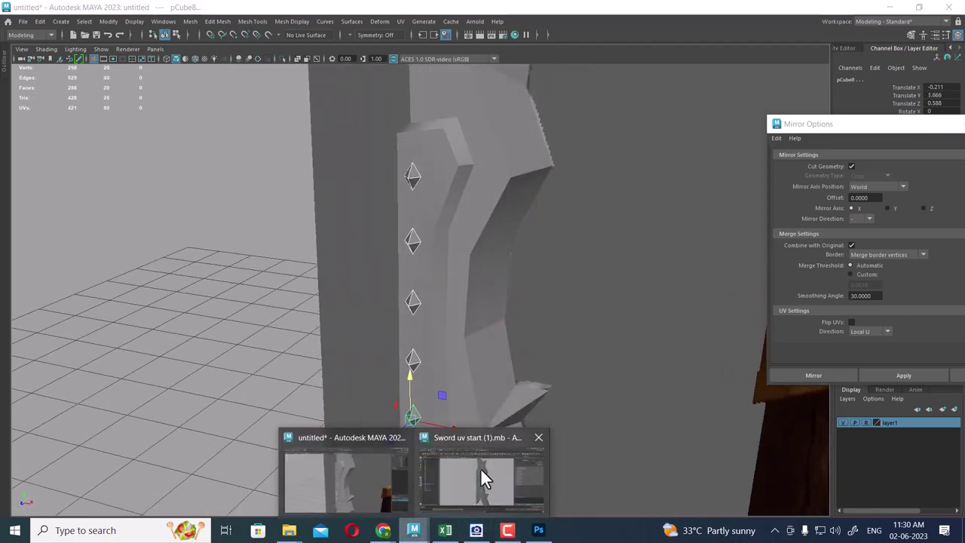
click(482, 465)
mouse_move(511, 349)
alt+mouse_down()
mouse_move(479, 307)
mouse_move(505, 297)
alt+mouse_up()
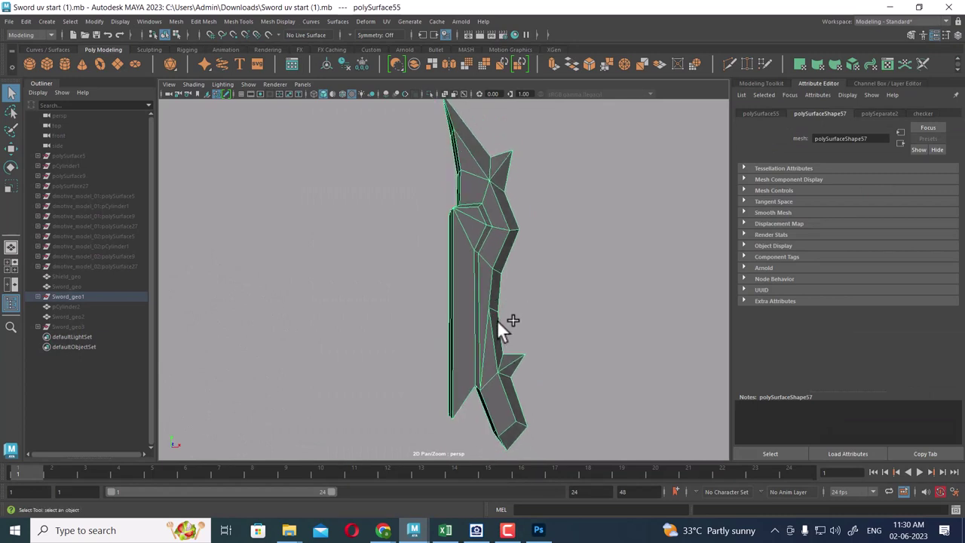
Isolate and frame one reference stud to inspect its shape, then return to the untitled scene
key(Caps_Lock)
click(489, 231)
alt+drag(491, 232, 537, 288)
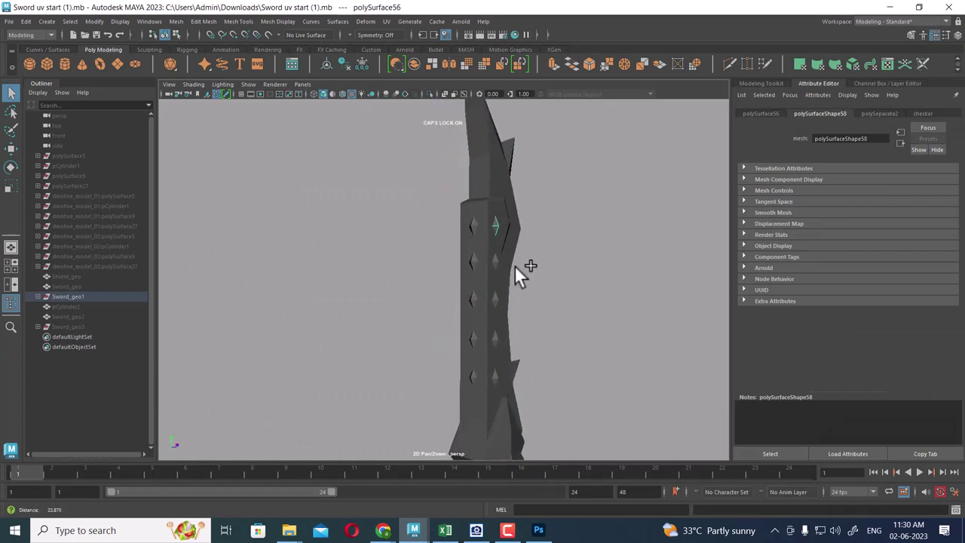
key(alt+h)
mouse_move(633, 302)
alt+mouse_down()
mouse_move(605, 337)
mouse_move(592, 322)
alt+mouse_up()
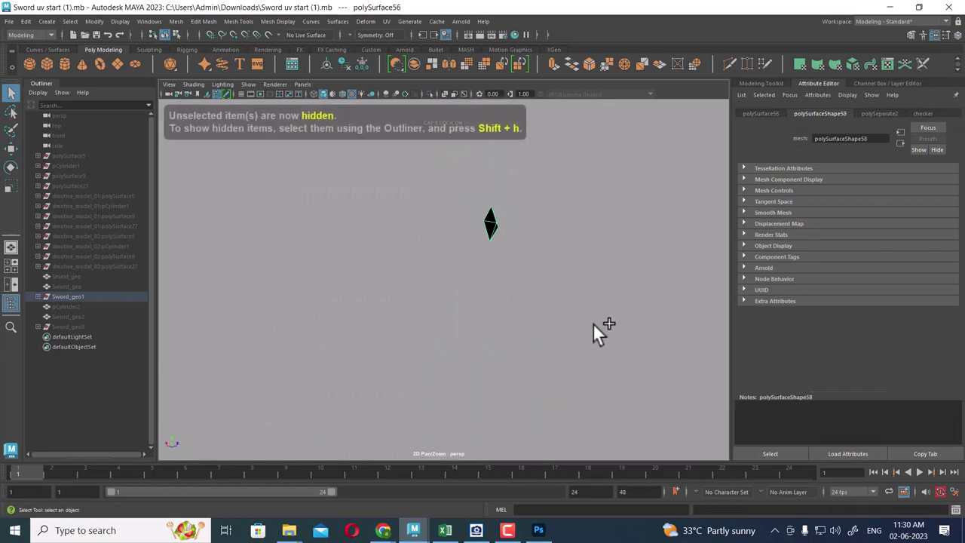
key(f)
mouse_move(539, 269)
alt+mouse_down()
mouse_move(427, 310)
mouse_move(521, 289)
mouse_move(510, 245)
alt+mouse_up()
alt+drag(558, 302, 483, 423)
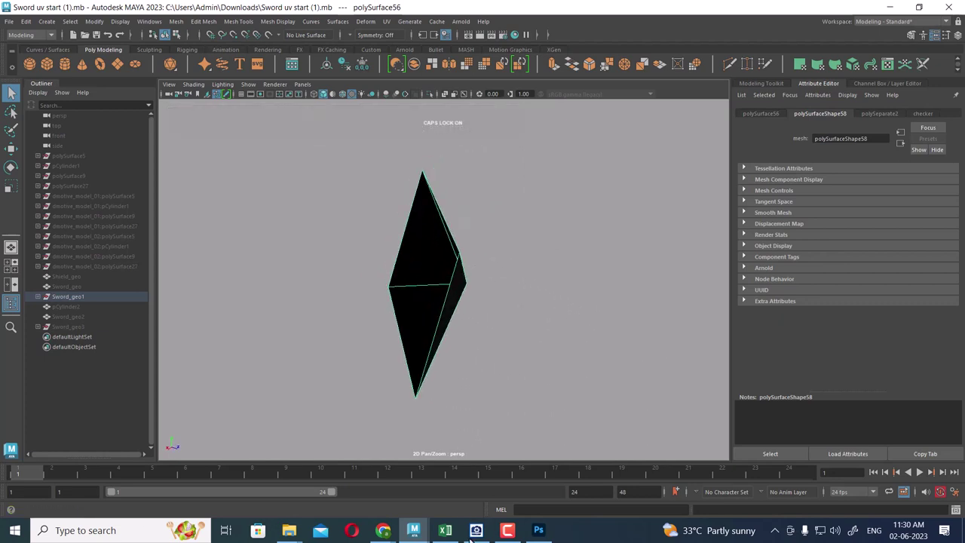
click(371, 486)
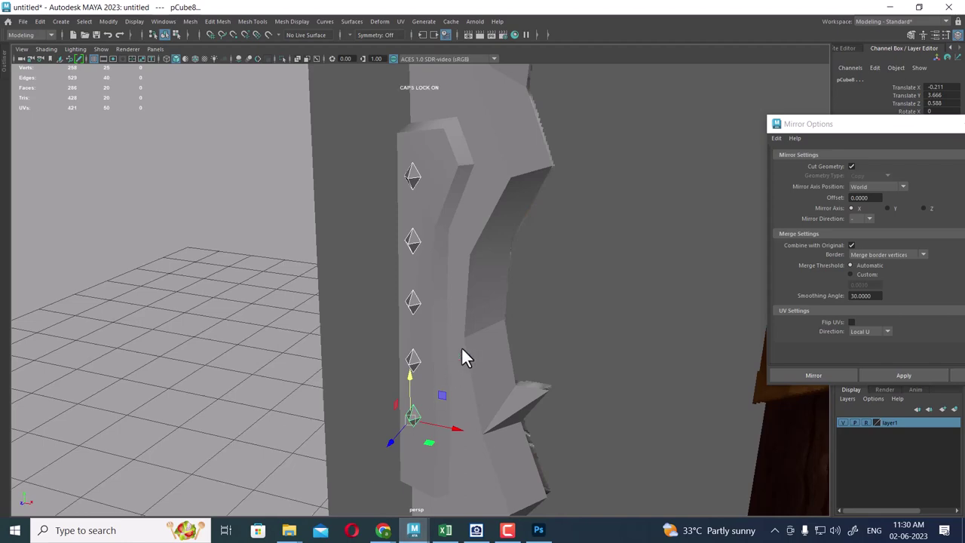
Isolate the selected studs, add one more to the row, and restore the hidden sword geometry
mouse_move(461, 347)
alt+mouse_down()
mouse_move(485, 324)
mouse_move(551, 339)
mouse_move(606, 328)
mouse_move(595, 340)
mouse_move(599, 282)
mouse_move(506, 334)
mouse_move(405, 349)
alt+mouse_up()
key(alt+h)
shift+right_drag(497, 247, 498, 457)
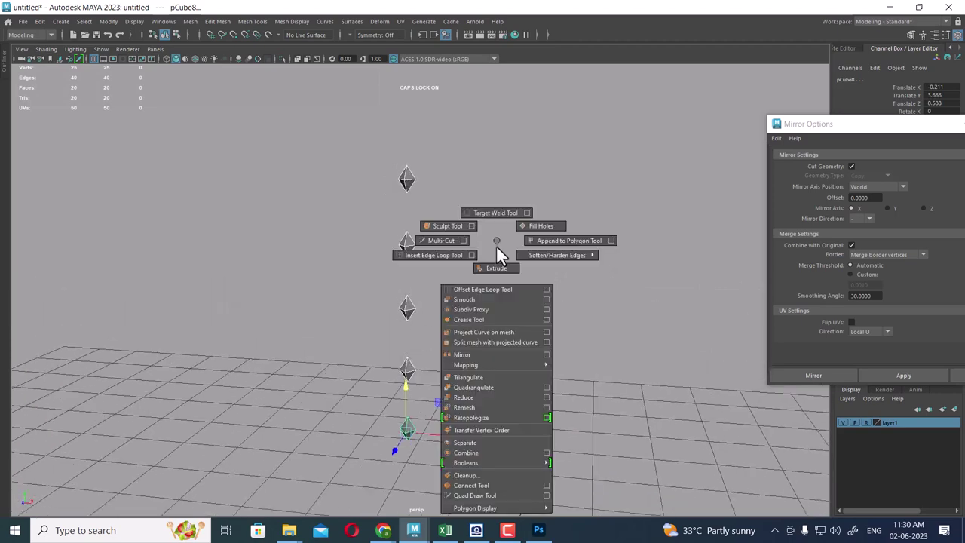
mouse_move(488, 409)
alt+mouse_down()
mouse_move(518, 344)
mouse_move(474, 314)
mouse_move(520, 377)
alt+mouse_up()
key(ctrl+1)
Duplicate the studs and rotate the copies -90 degrees around Y
key(ctrl+d)
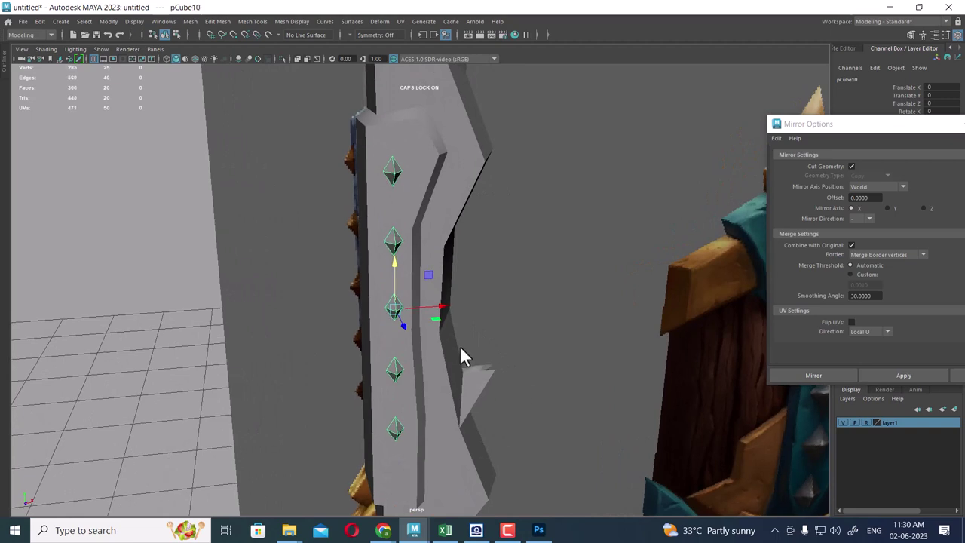
key(e)
drag(445, 335, 403, 330)
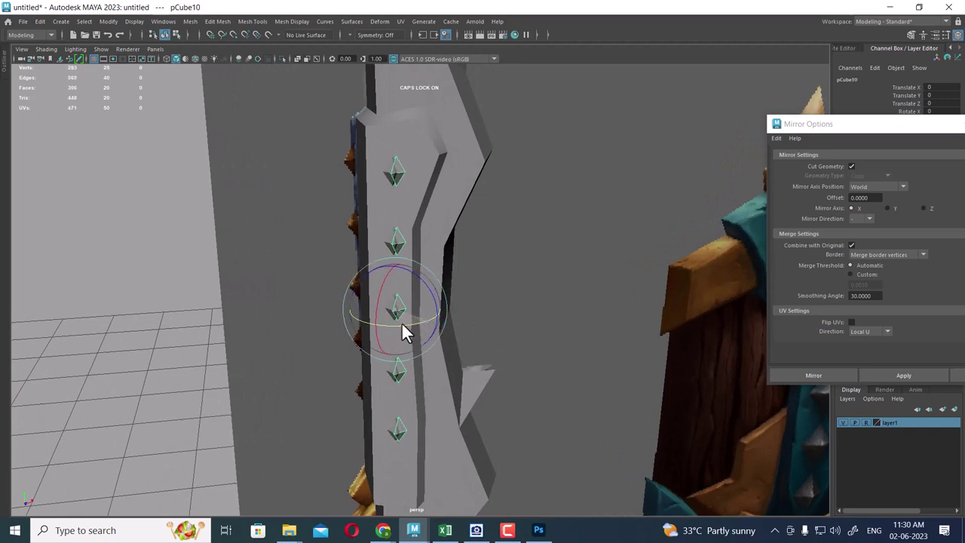
drag(835, 124, 699, 186)
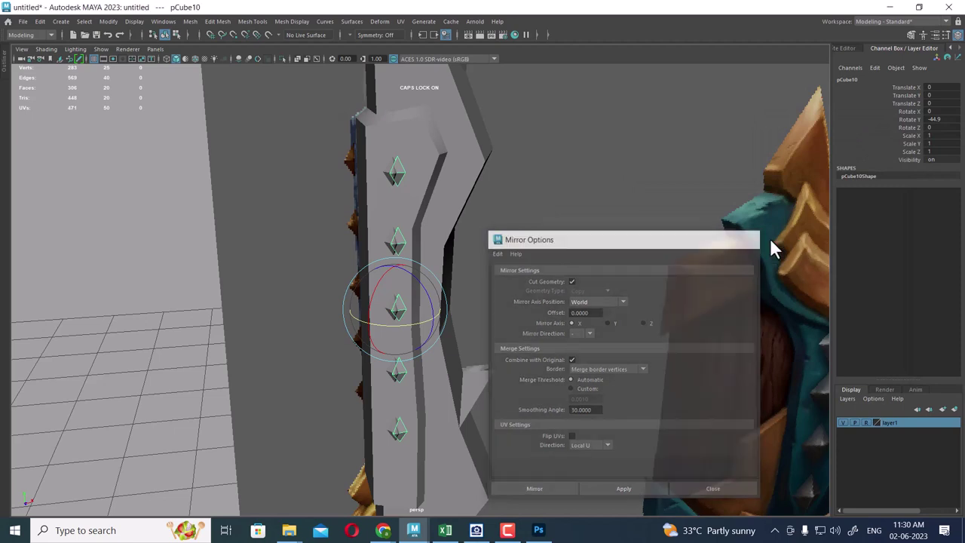
click(749, 237)
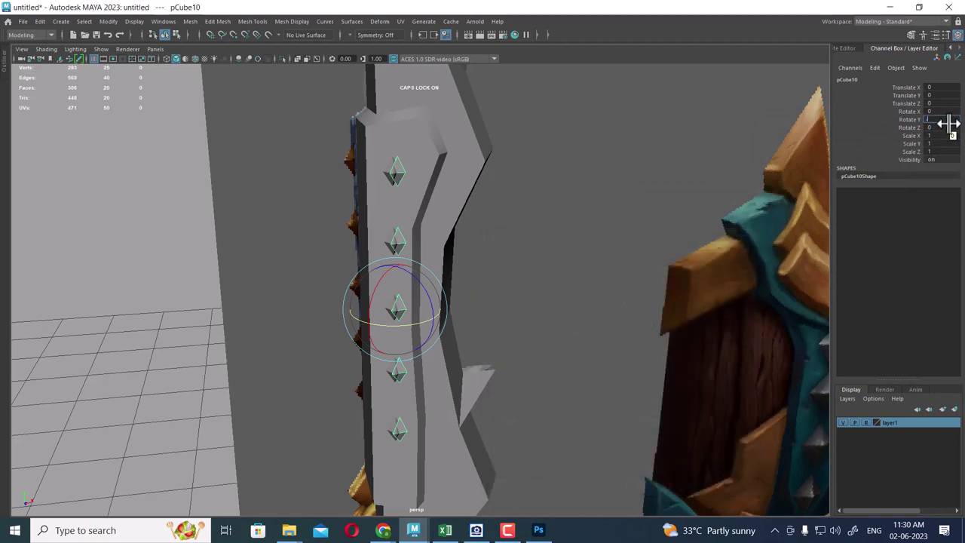
text(-90)
key(Return)
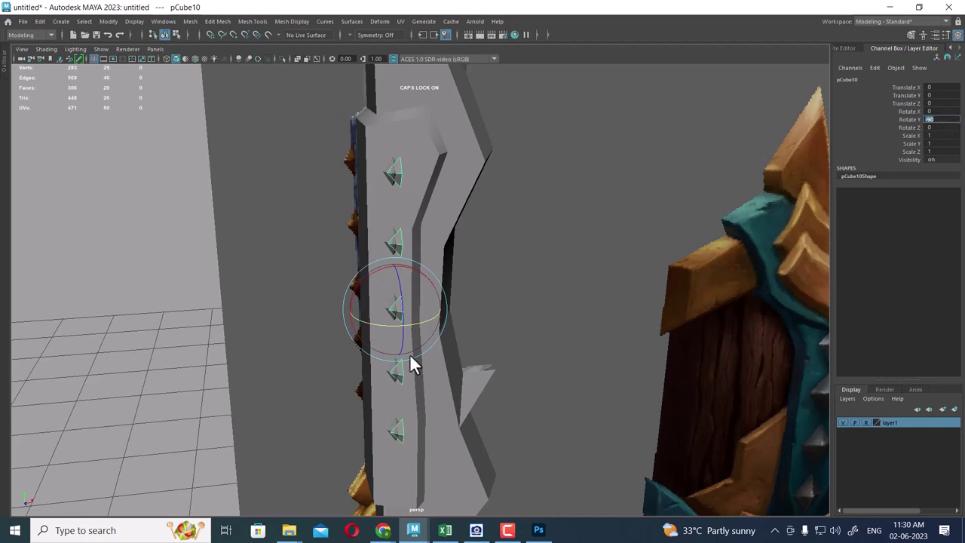
Move the studs to Translate X -0.164 in front view and Z -0.342 in top view
key(w)
scroll(512, 316, up, 3)
key(space)
drag(527, 315, 530, 339)
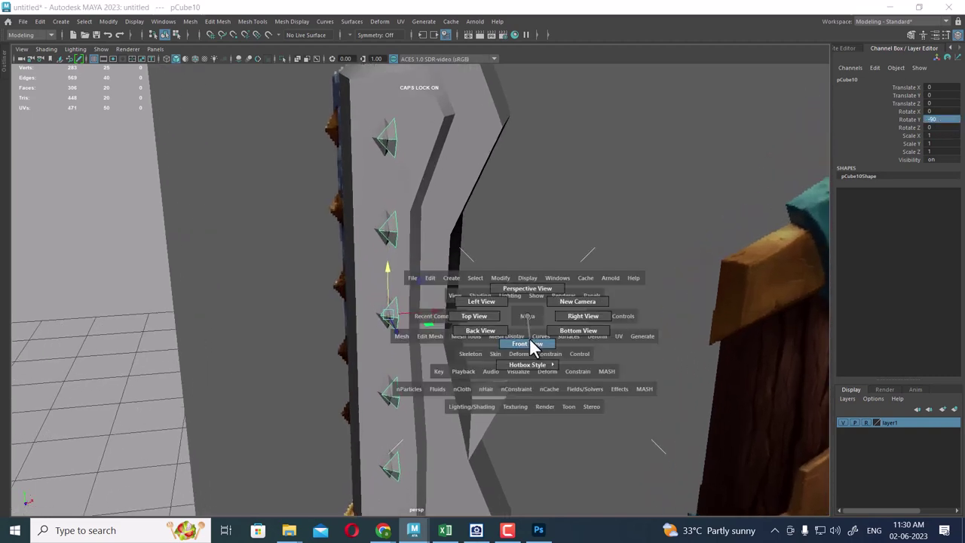
drag(473, 274, 449, 276)
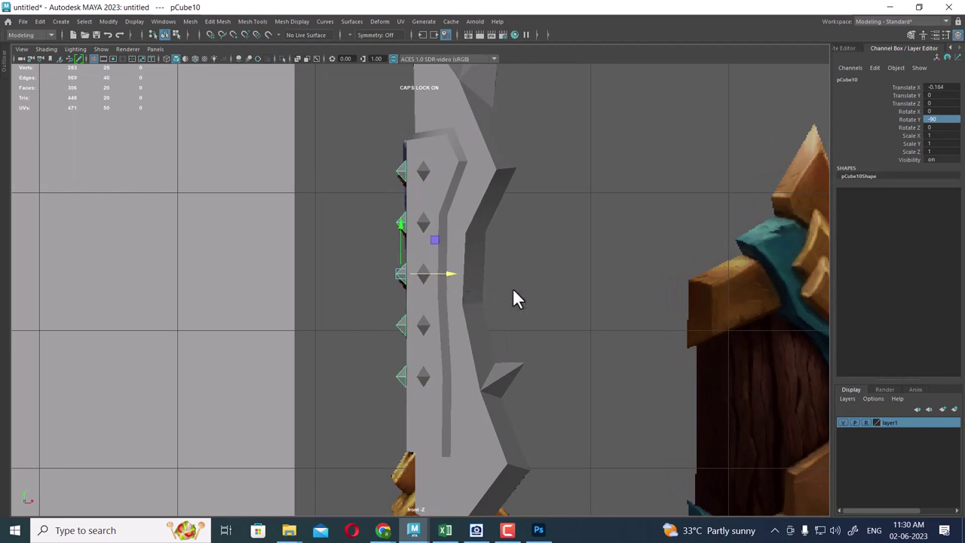
key(space)
drag(513, 288, 442, 286)
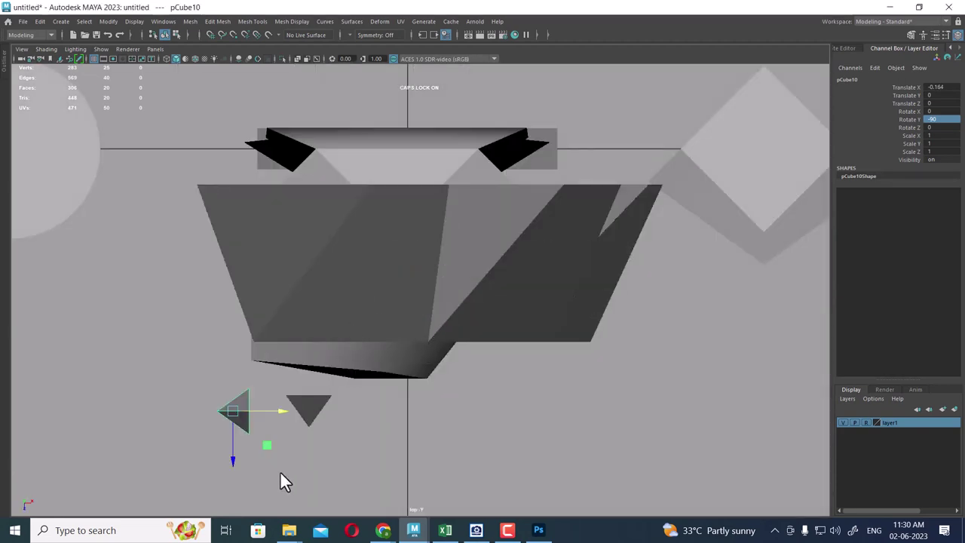
drag(234, 456, 234, 302)
key(space)
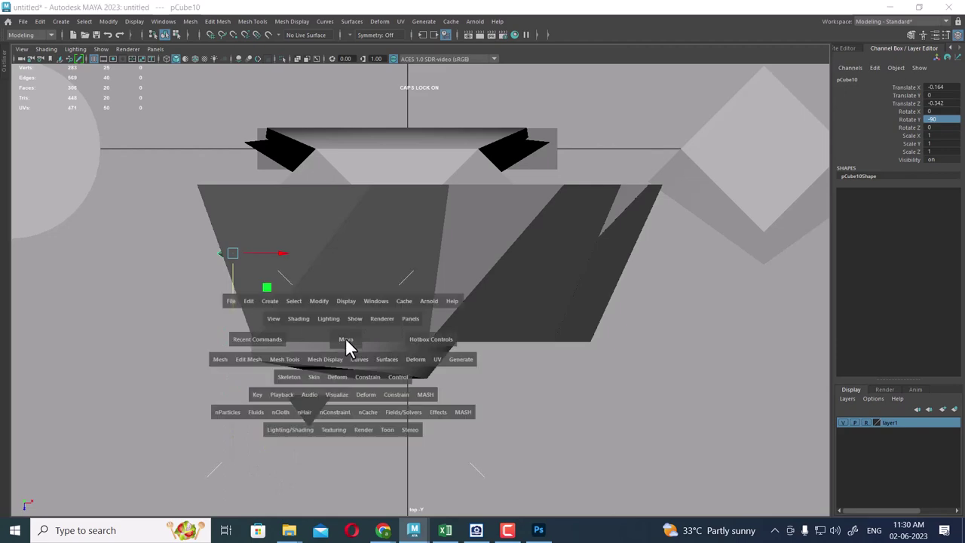
mouse_move(345, 345)
mouse_down()
mouse_move(377, 315)
mouse_move(455, 279)
mouse_move(477, 223)
mouse_move(463, 272)
mouse_move(368, 344)
mouse_move(366, 291)
mouse_move(302, 344)
mouse_move(338, 336)
mouse_up()
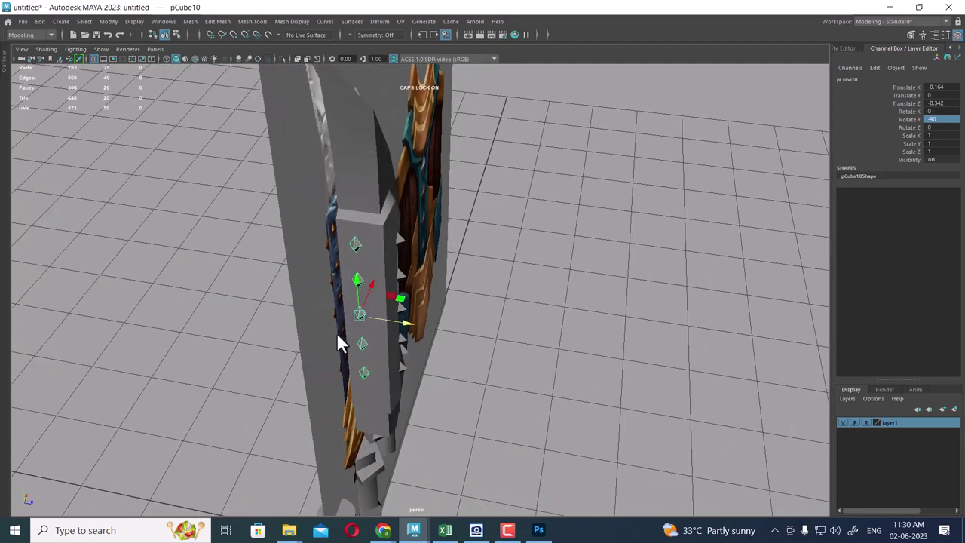
Check the reference blade in Sword uv start, then push the working studs to Translate Z -0.493
mouse_move(413, 530)
click(456, 483)
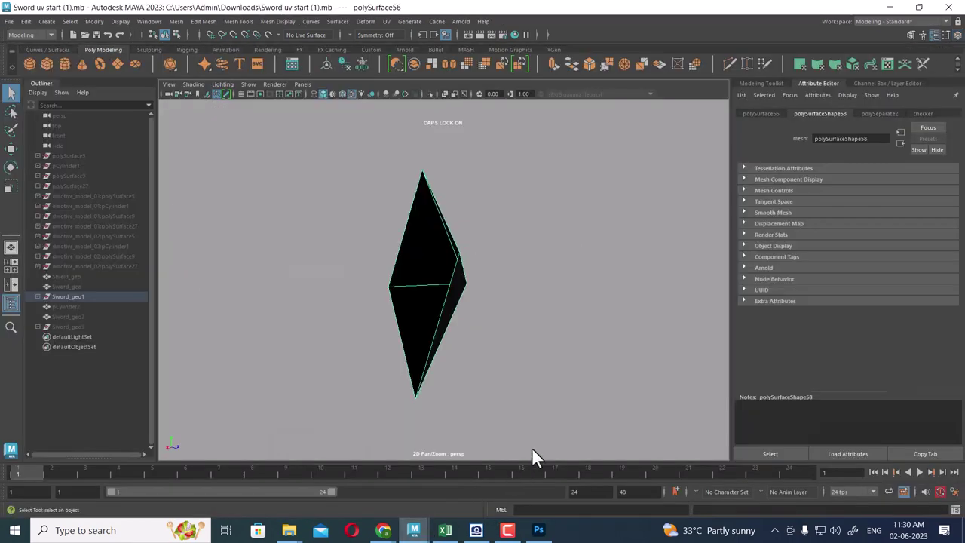
mouse_move(494, 336)
alt+mouse_down()
mouse_move(511, 359)
mouse_move(478, 276)
mouse_move(487, 319)
mouse_move(371, 332)
alt+mouse_up()
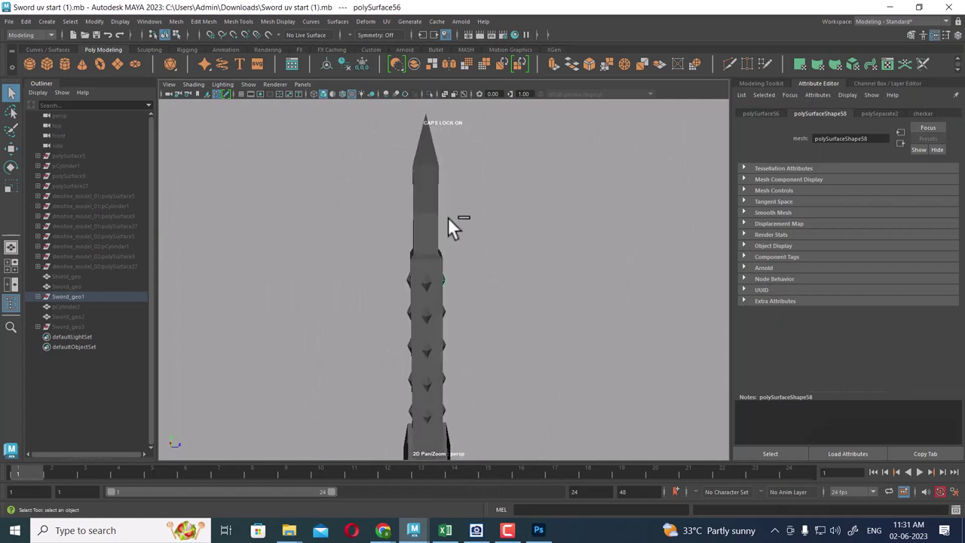
click(438, 261)
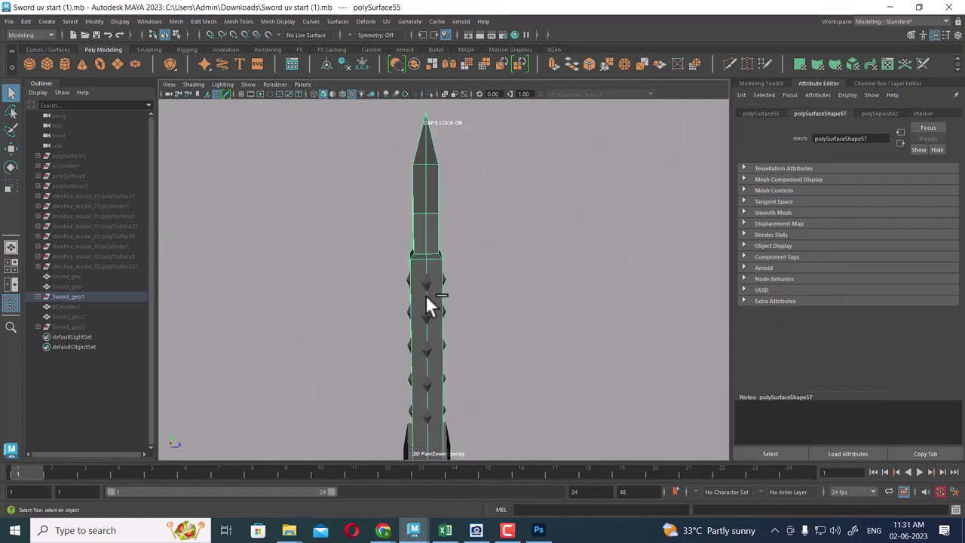
mouse_move(413, 530)
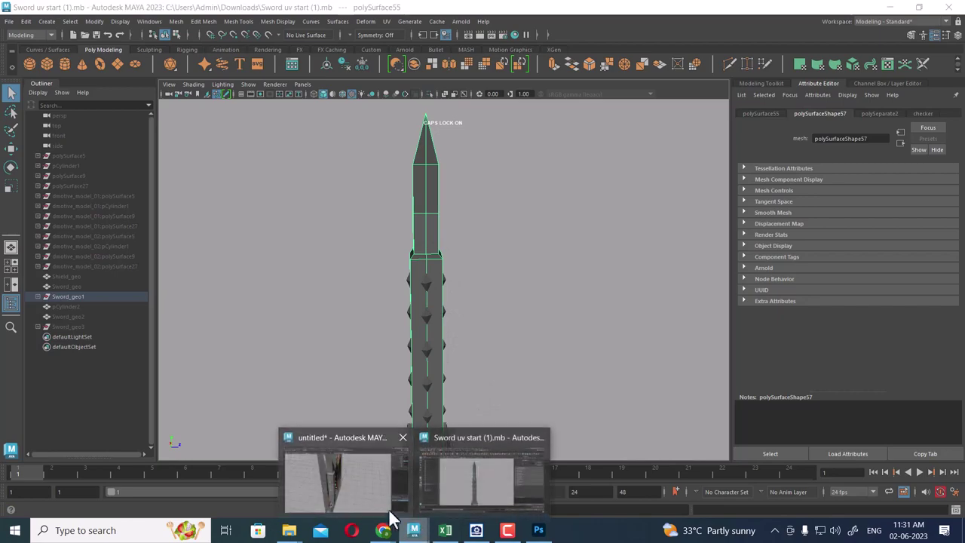
click(364, 481)
mouse_move(384, 330)
alt+mouse_down()
mouse_move(458, 312)
mouse_move(398, 308)
mouse_move(441, 279)
alt+mouse_up()
key(space)
In top-view wireframe, nudge the studs to Translate Z -0.491
click(441, 279)
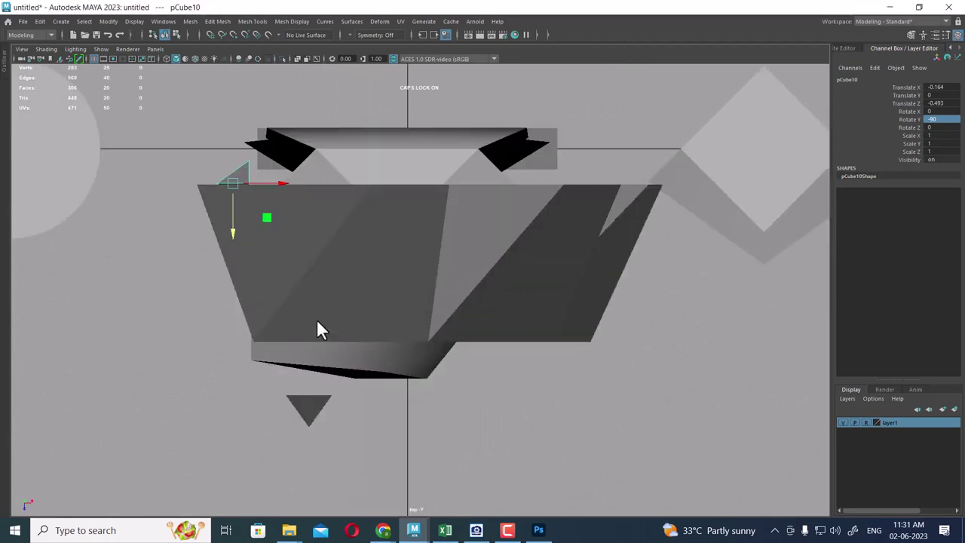
key(4)
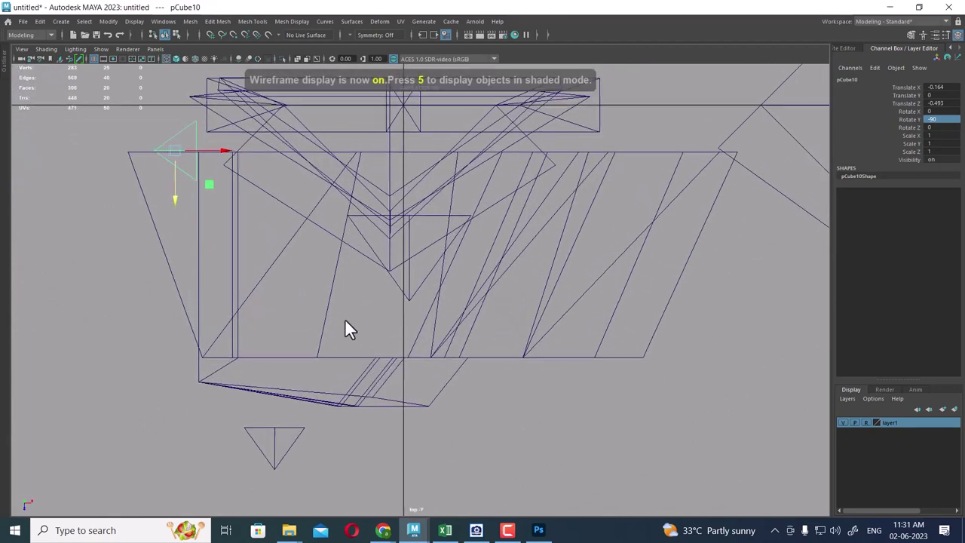
scroll(345, 318, up, 4)
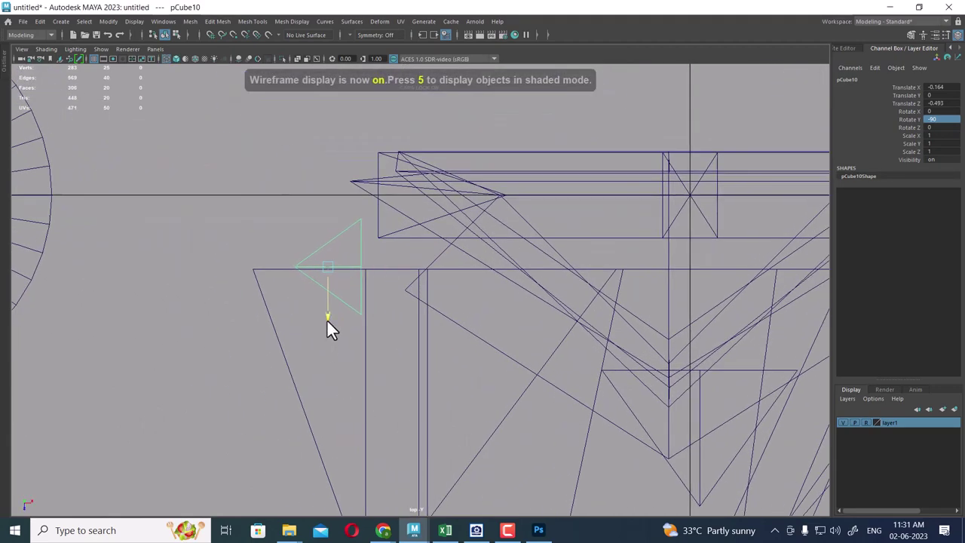
drag(327, 319, 327, 321)
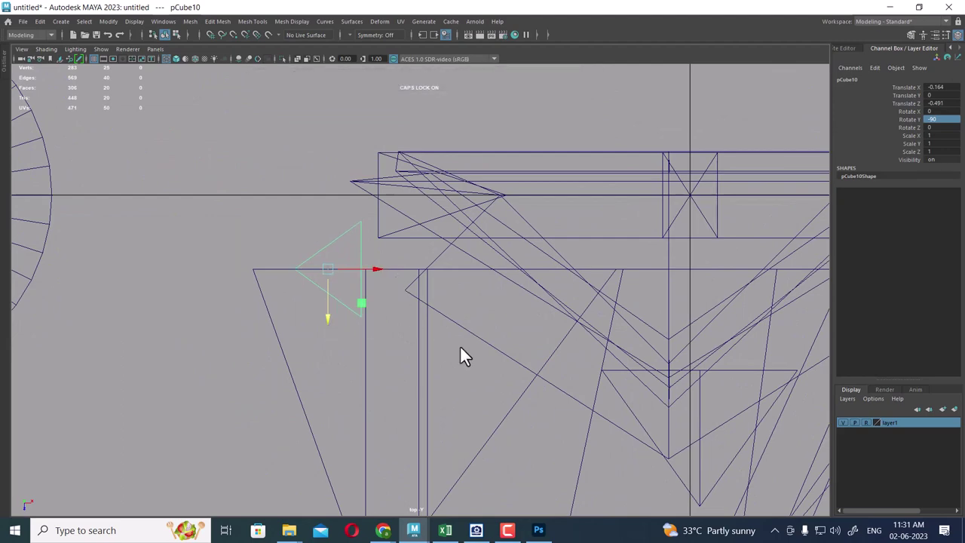
Set up a close textured front view of the sword blade with wire edges
key(space)
drag(462, 354, 467, 274)
key(5)
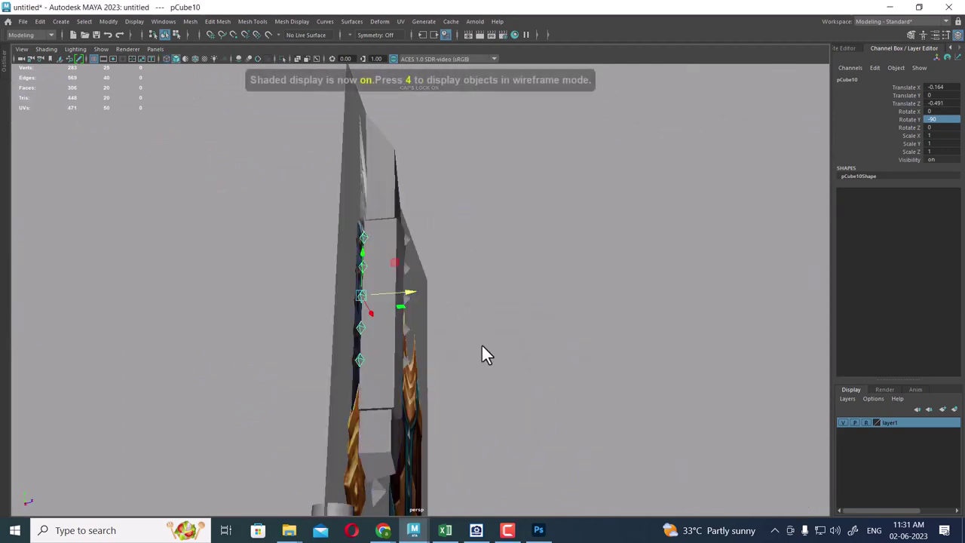
mouse_move(481, 343)
alt+mouse_down()
mouse_move(408, 332)
mouse_move(520, 339)
alt+mouse_up()
key(space)
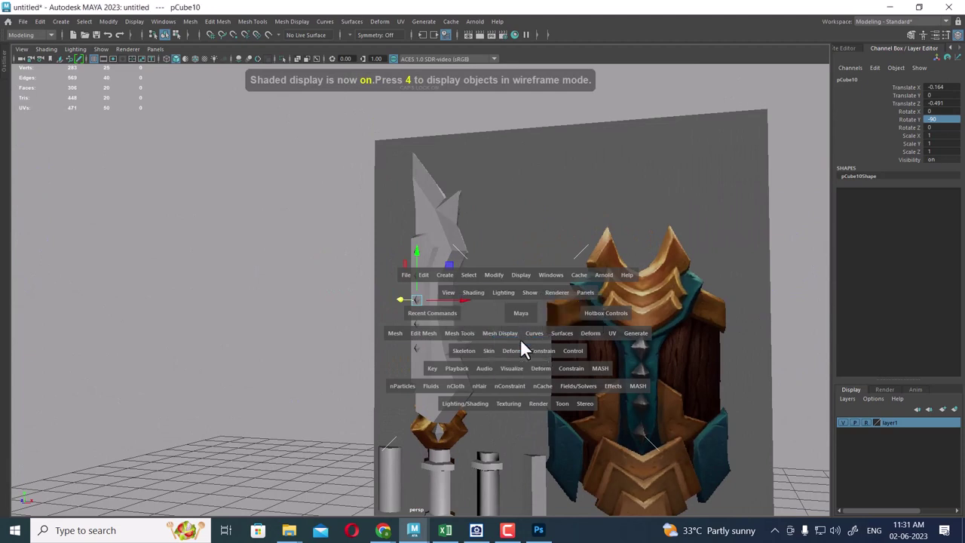
alt+right_drag(474, 355, 486, 384)
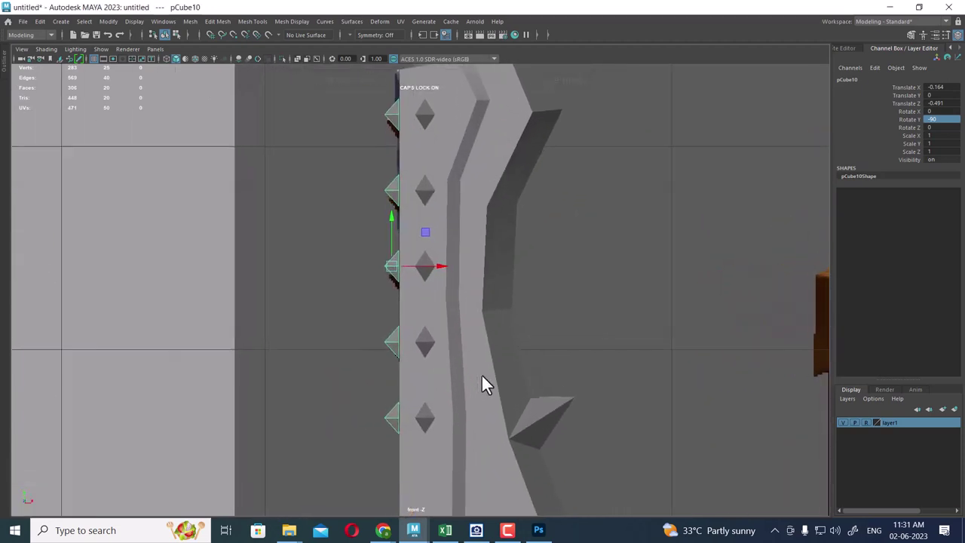
key(4)
key(5)
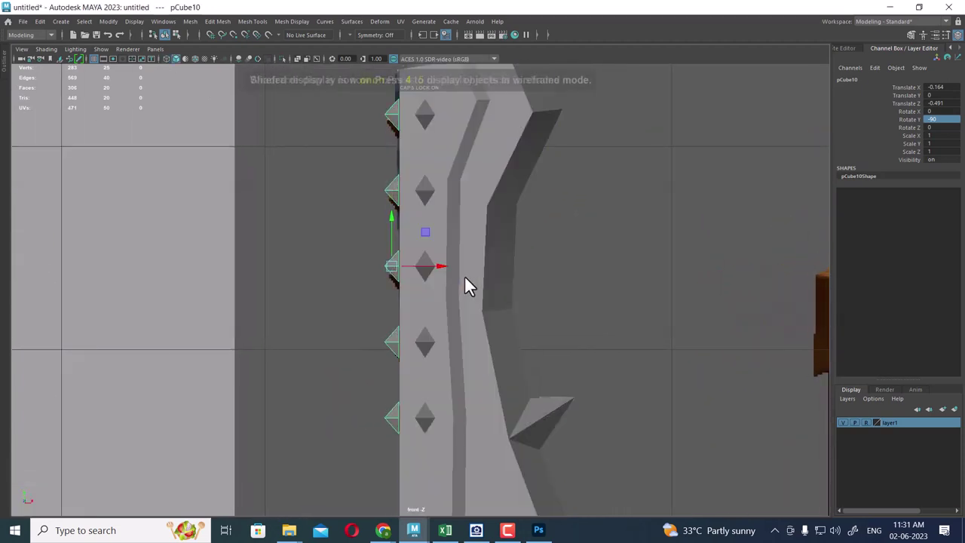
key(6)
key(4)
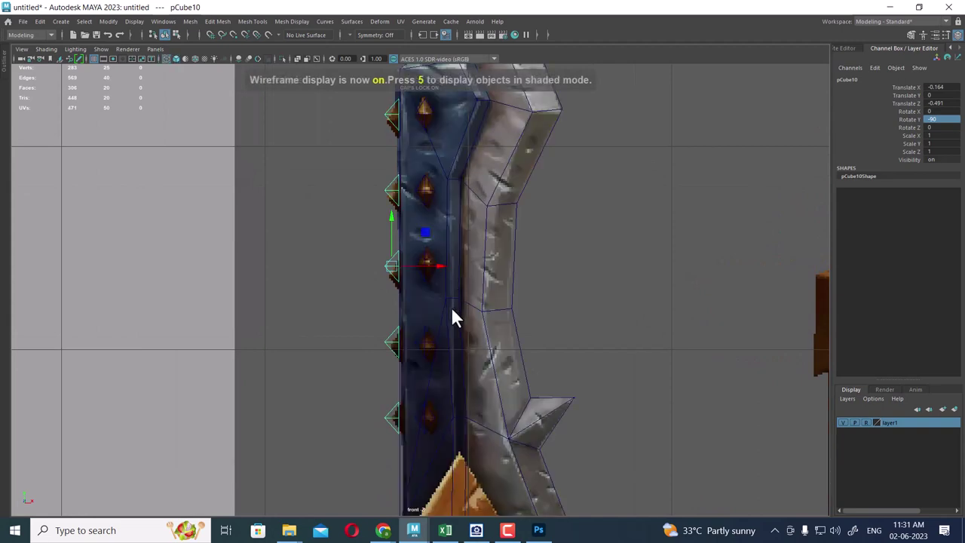
alt+middle_drag(421, 255, 468, 381)
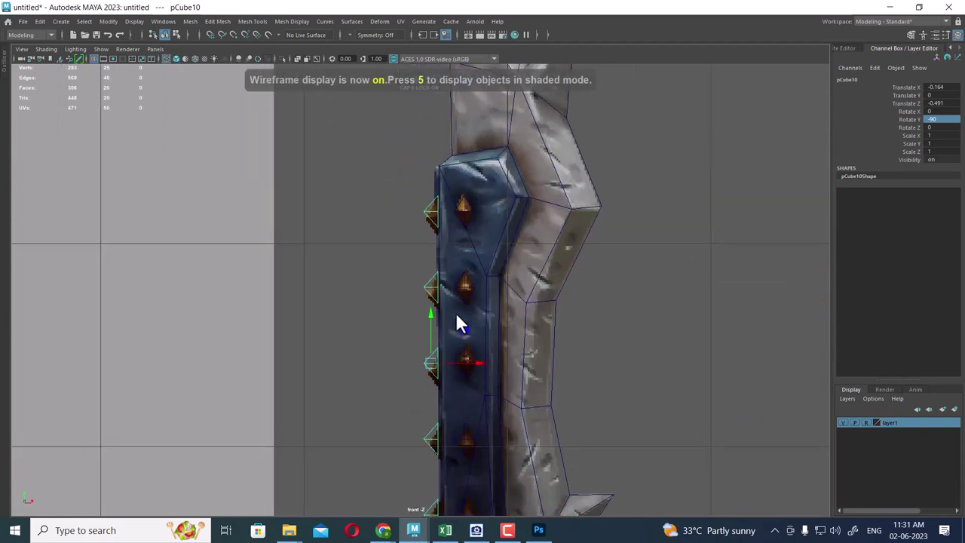
Lower the studs to Translate Y -0.04, then bring the Sword uv start window forward
drag(429, 318, 428, 326)
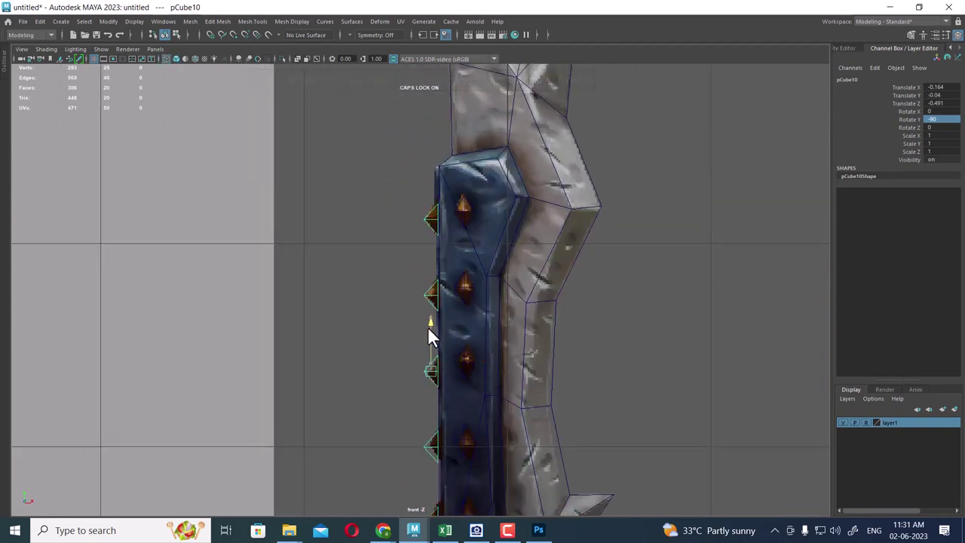
scroll(522, 377, down, 5)
scroll(645, 396, up, 5)
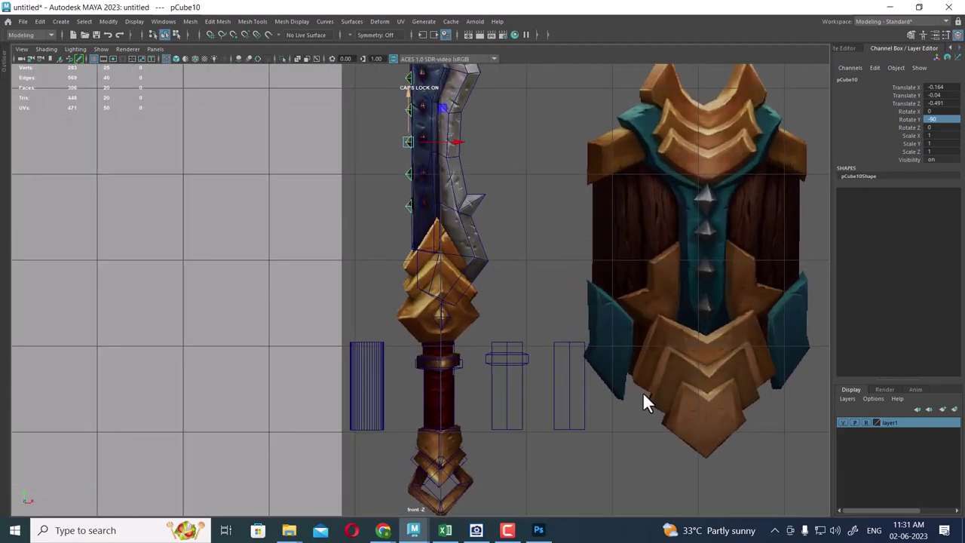
scroll(612, 399, up, 3)
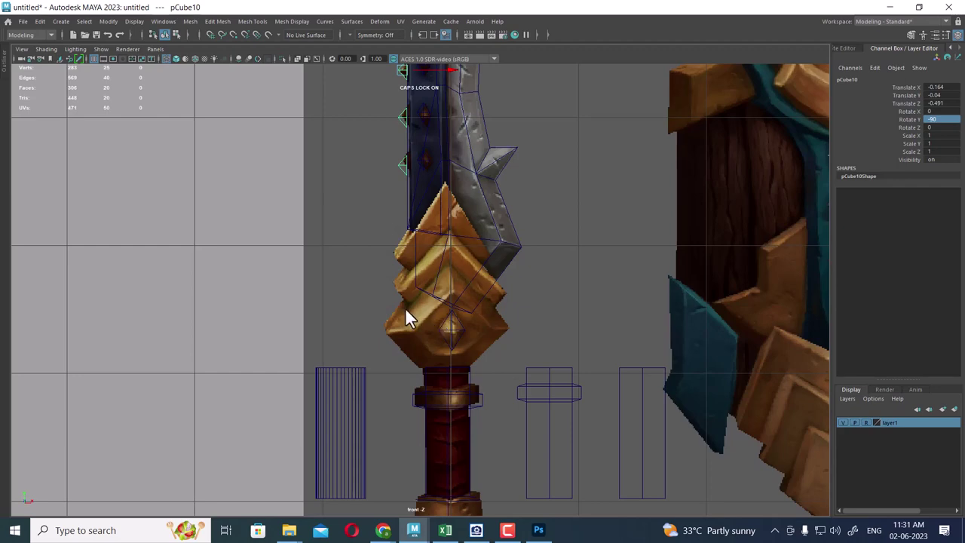
click(414, 530)
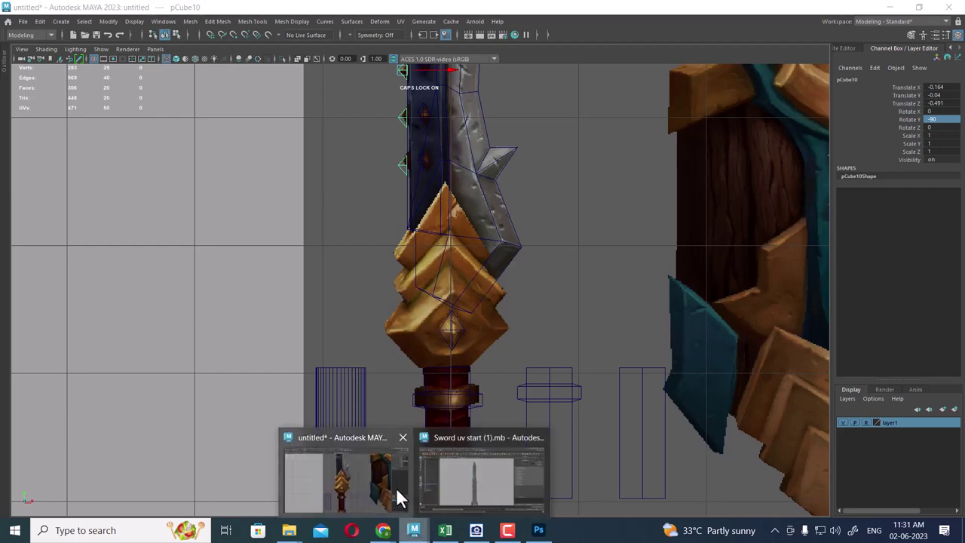
click(454, 487)
Select the lower guard mesh, orbit around the sword, and switch to the four-view layout
scroll(553, 288, up, 3)
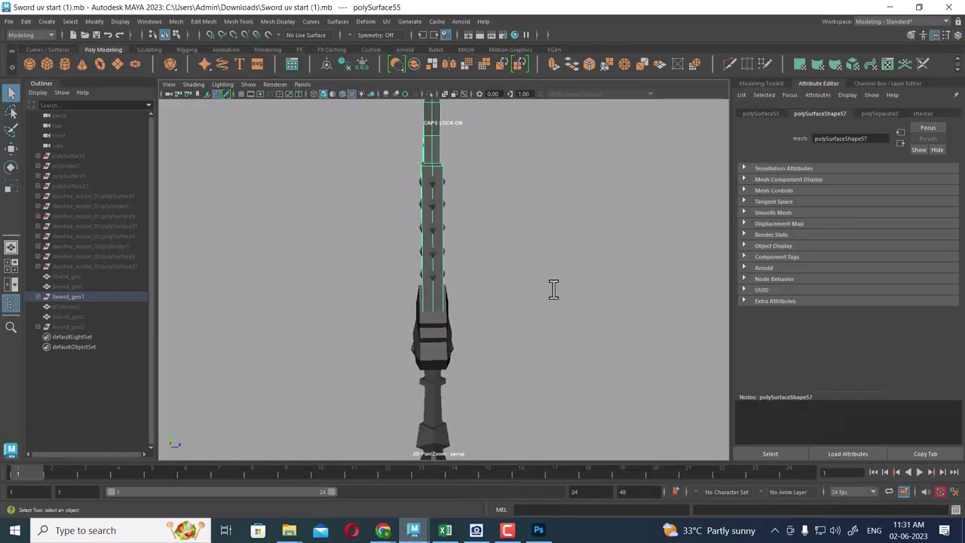
scroll(545, 385, up, 3)
click(505, 368)
mouse_move(502, 367)
alt+mouse_down()
mouse_move(545, 379)
mouse_move(551, 278)
mouse_move(561, 332)
mouse_move(555, 287)
mouse_move(595, 319)
mouse_move(478, 337)
mouse_move(532, 330)
alt+mouse_up()
key(space)
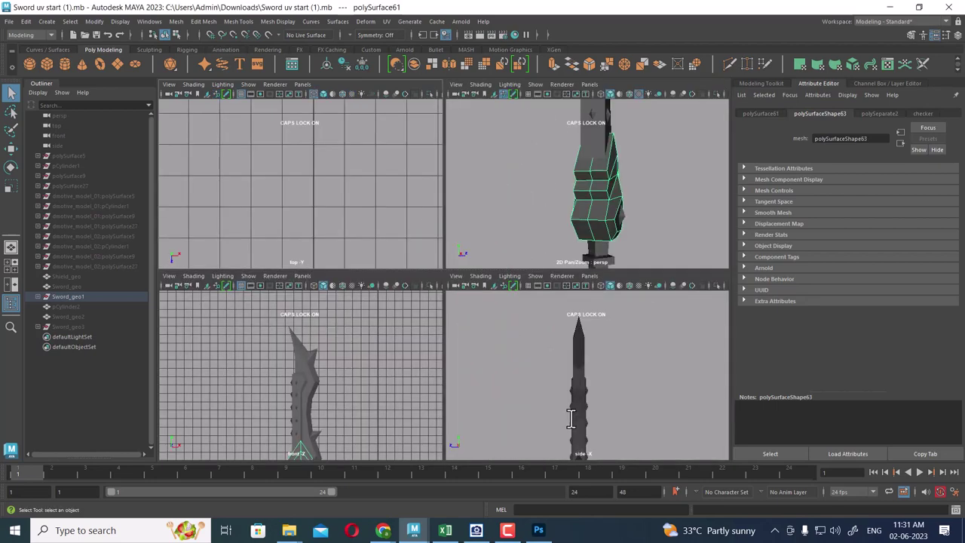
scroll(573, 419, up, 3)
scroll(583, 435, up, 3)
scroll(583, 435, down, 2)
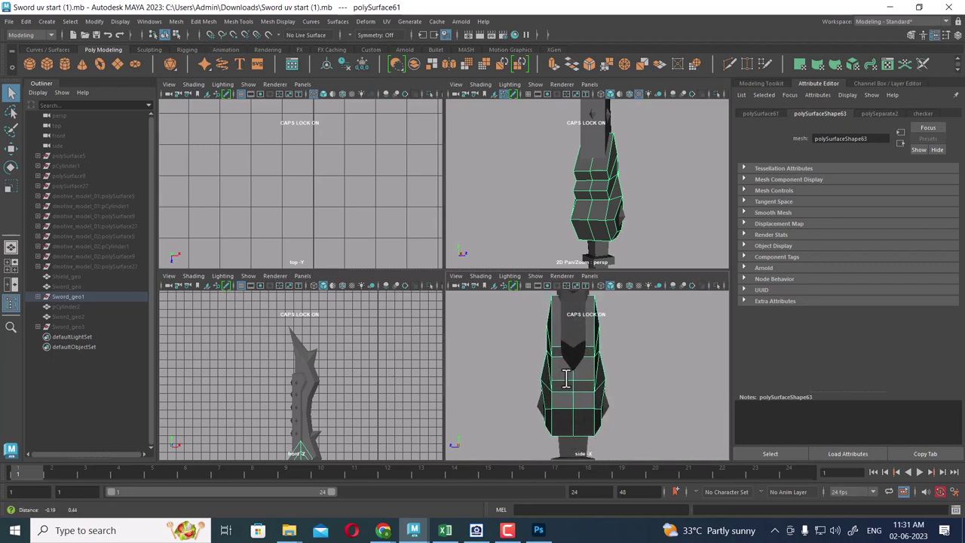
scroll(565, 334, up, 4)
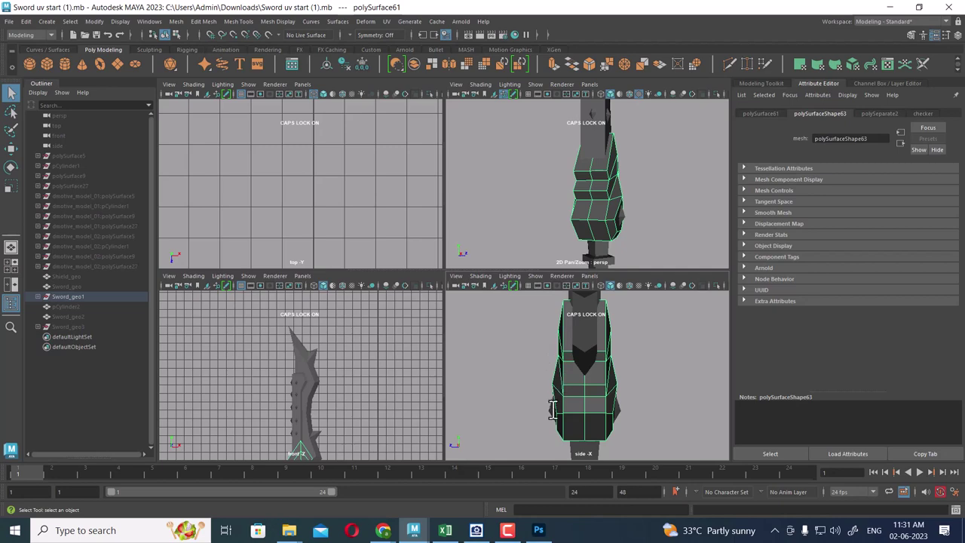
Select the guard and frame it with the handle in the front view
click(609, 257)
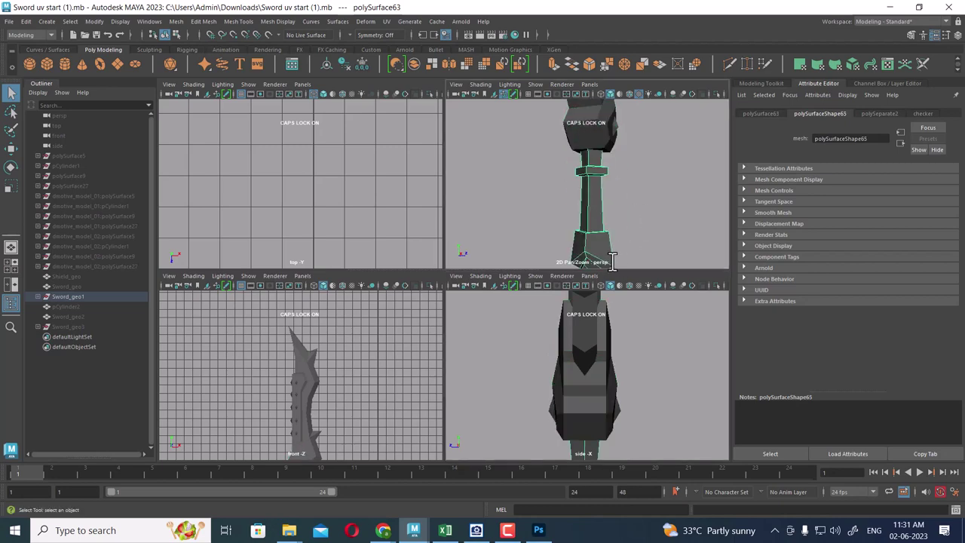
click(573, 382)
alt+middle_drag(332, 427, 336, 321)
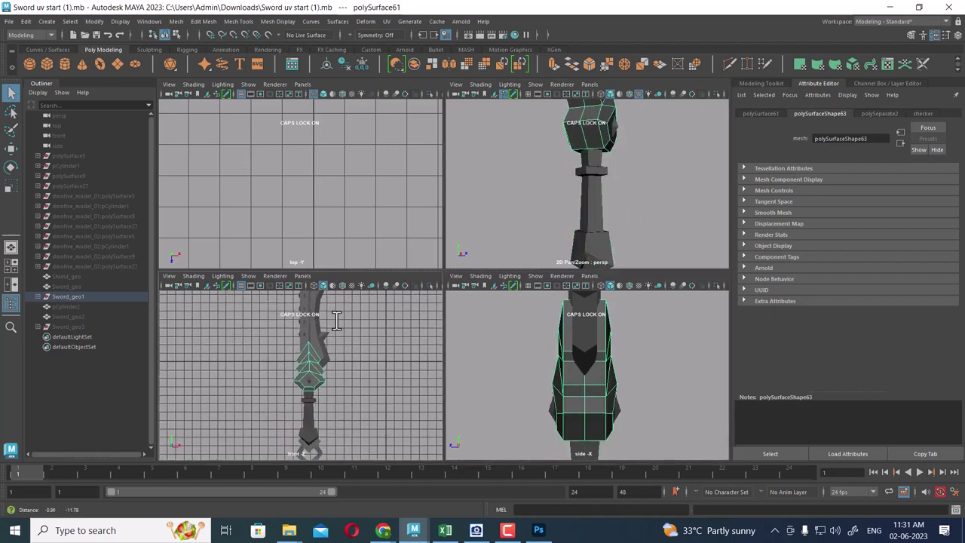
mouse_move(337, 321)
alt+right_down()
mouse_move(387, 459)
mouse_move(367, 441)
alt+right_up()
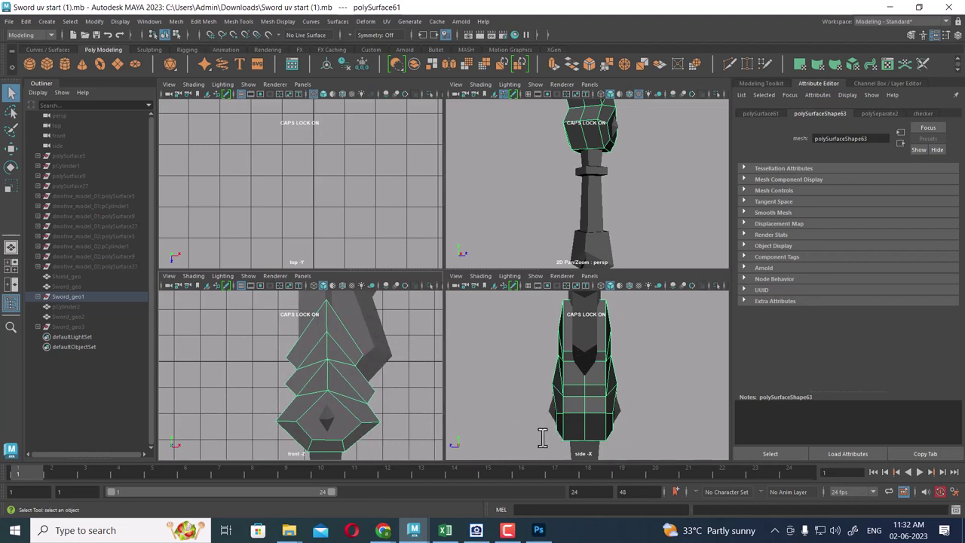
Orbit the guard view, then switch to the untitled Maya window showing the textured sword reference
alt+drag(611, 149, 583, 200)
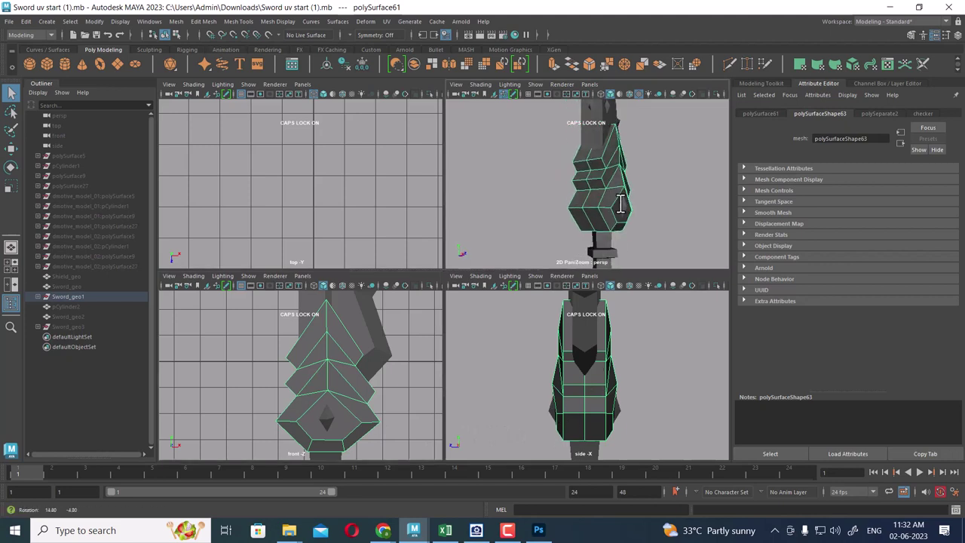
click(413, 530)
click(375, 504)
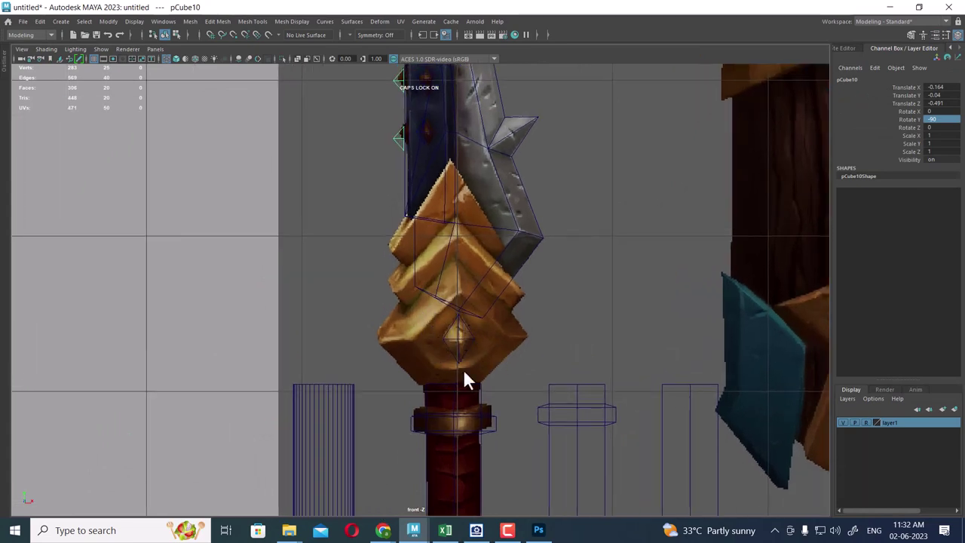
Duplicate the small gem pCube2 and scale the copy up to 0.595
click(461, 339)
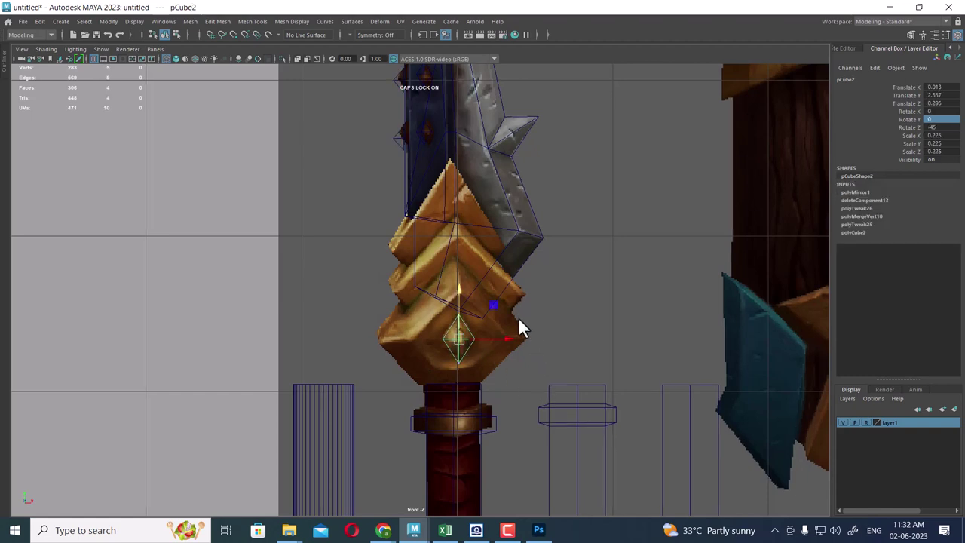
scroll(528, 355, up, 2)
scroll(563, 460, up, 1)
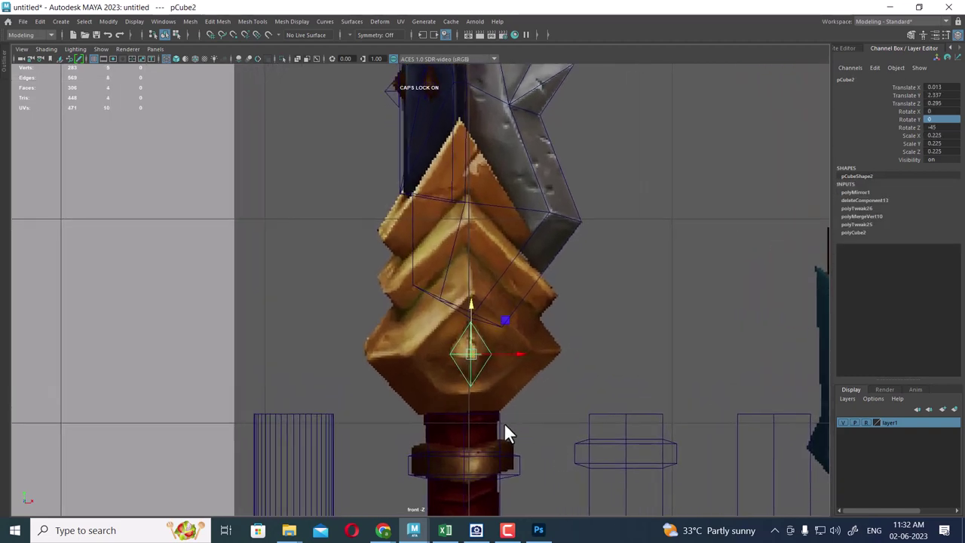
scroll(503, 423, up, 2)
scroll(493, 410, up, 2)
scroll(497, 319, up, 2)
scroll(545, 430, up, 1)
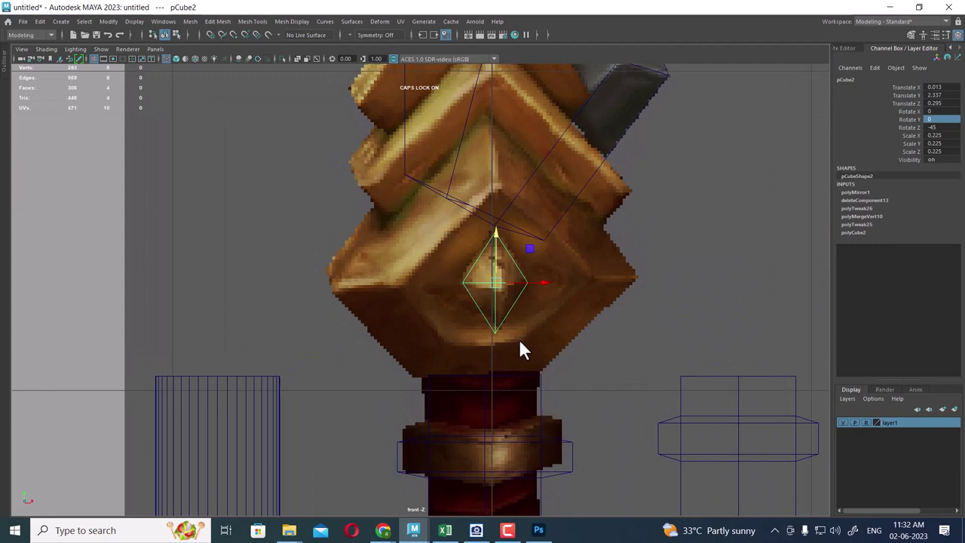
key(ctrl+d)
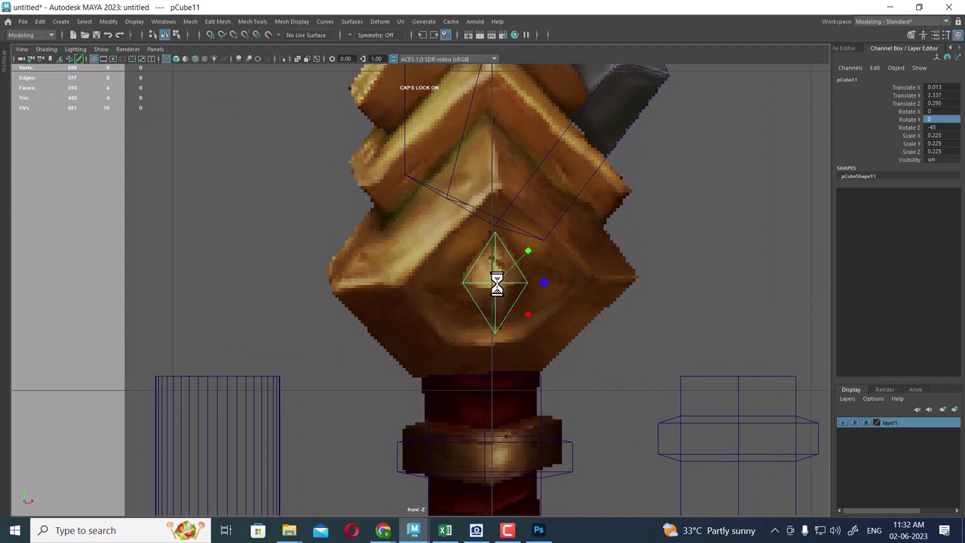
mouse_move(497, 284)
mouse_down()
mouse_move(579, 248)
mouse_move(631, 244)
mouse_up()
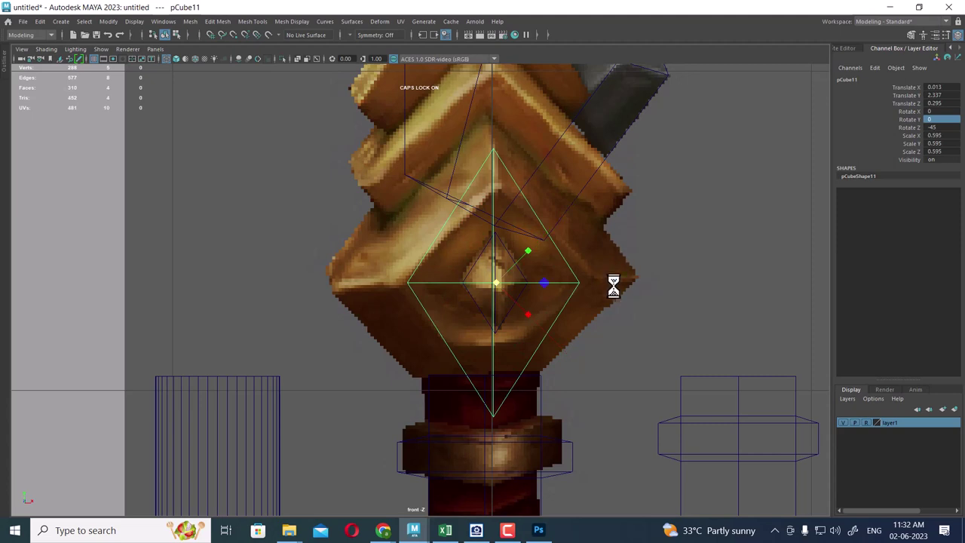
Reshape the duplicate's vertices: lower the top, widen the right corner, raise the bottom tip
right_drag(613, 285, 520, 197)
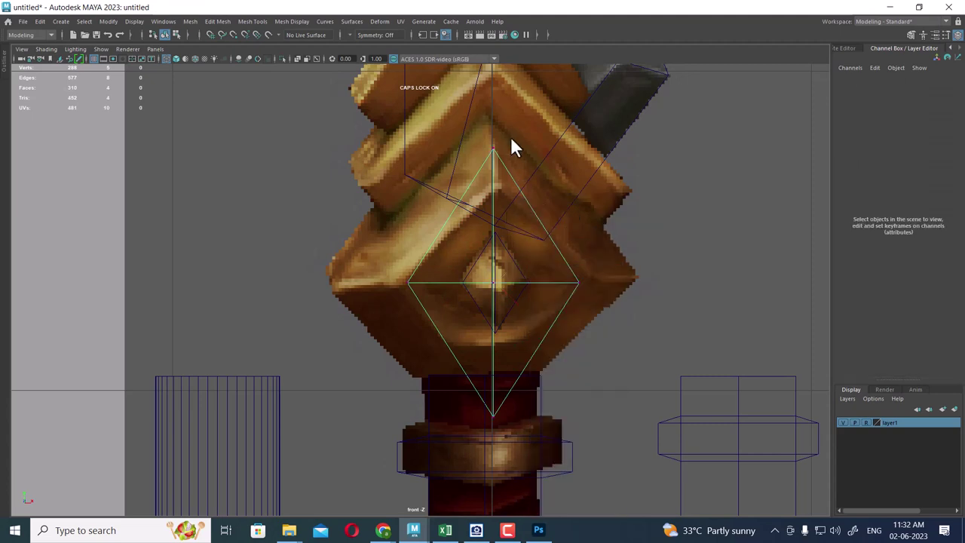
click(496, 148)
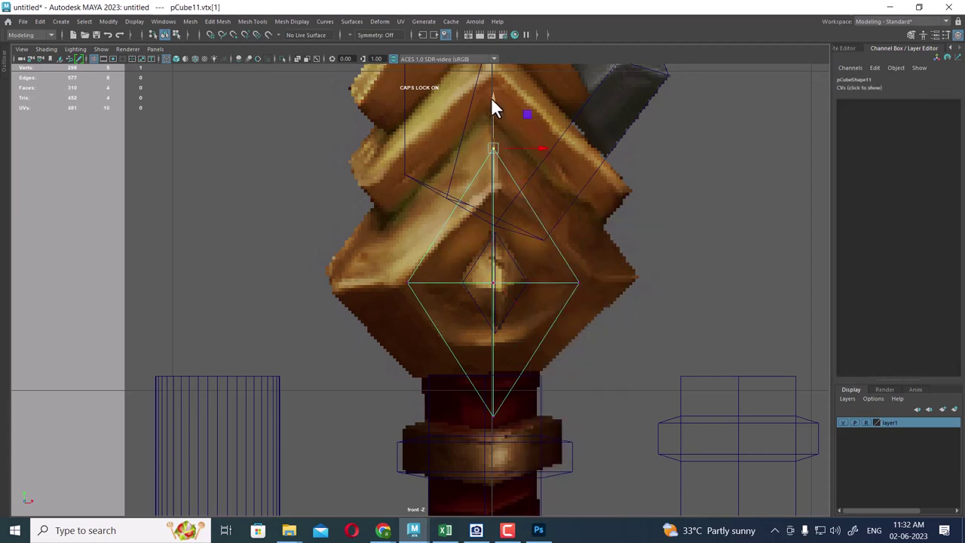
drag(491, 98, 494, 135)
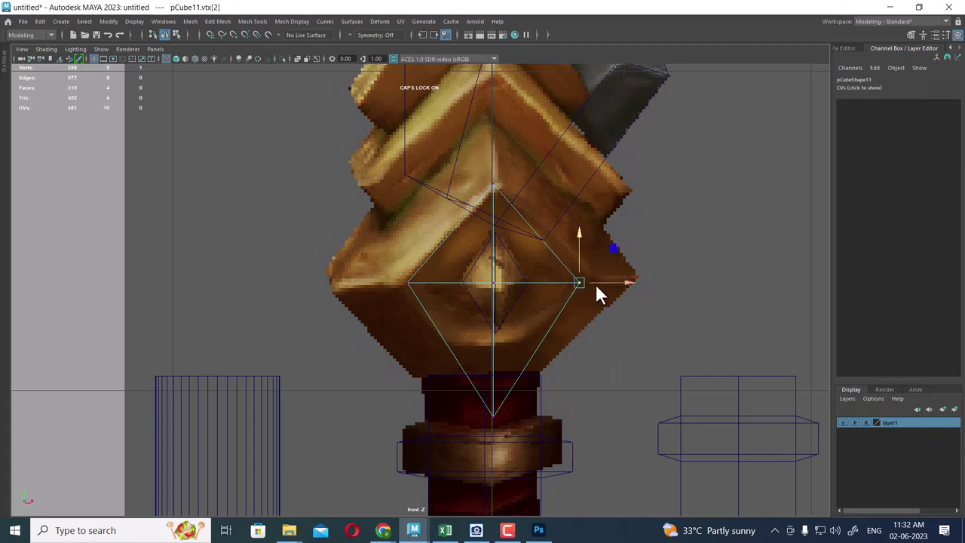
drag(596, 284, 631, 281)
click(493, 416)
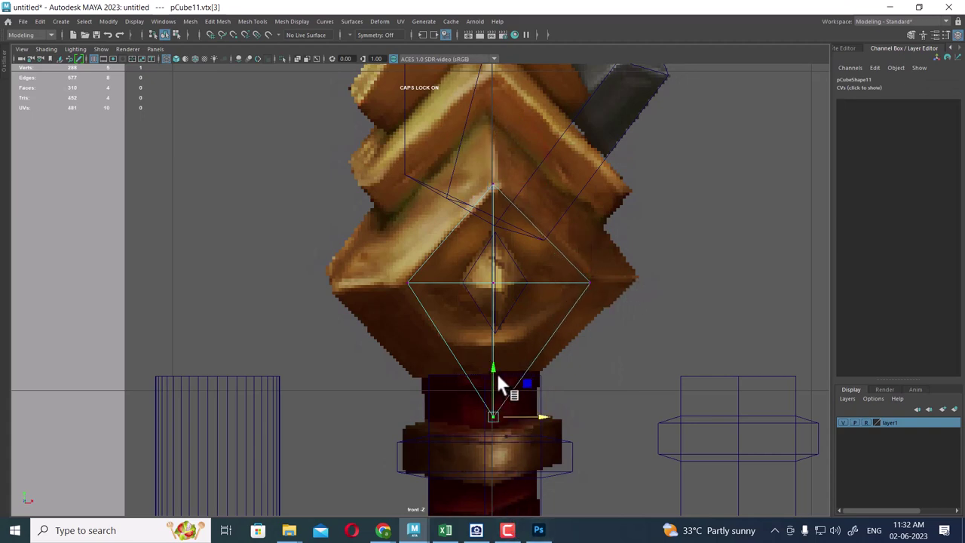
mouse_move(414, 531)
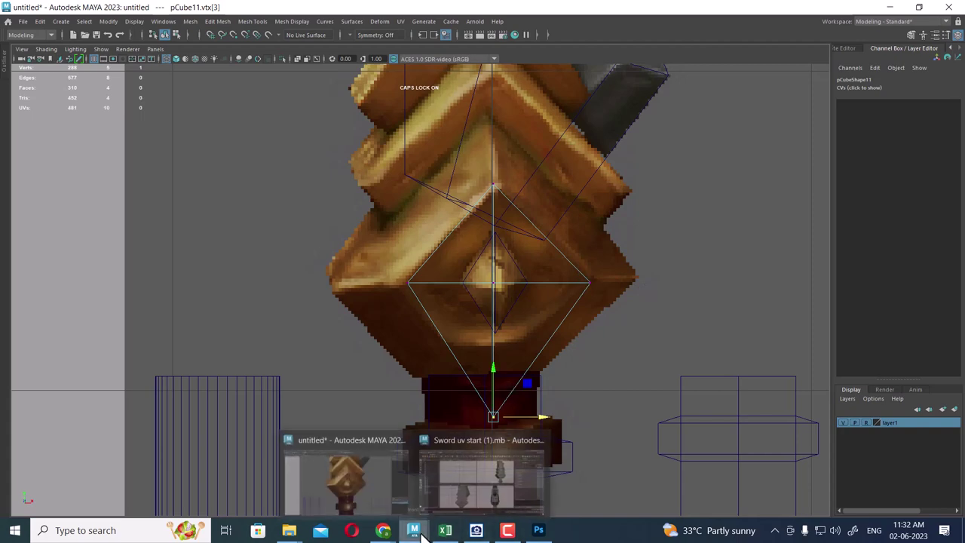
click(457, 483)
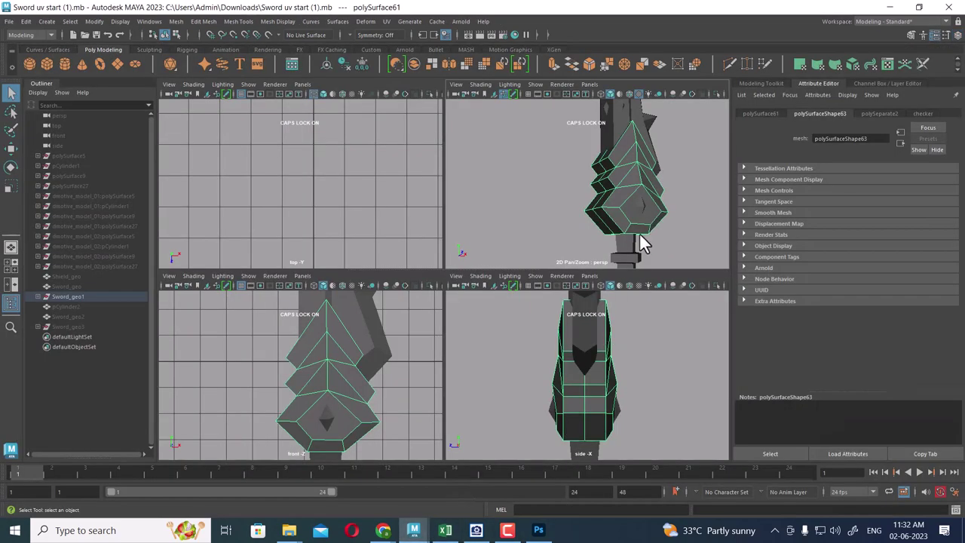
mouse_move(413, 530)
click(372, 478)
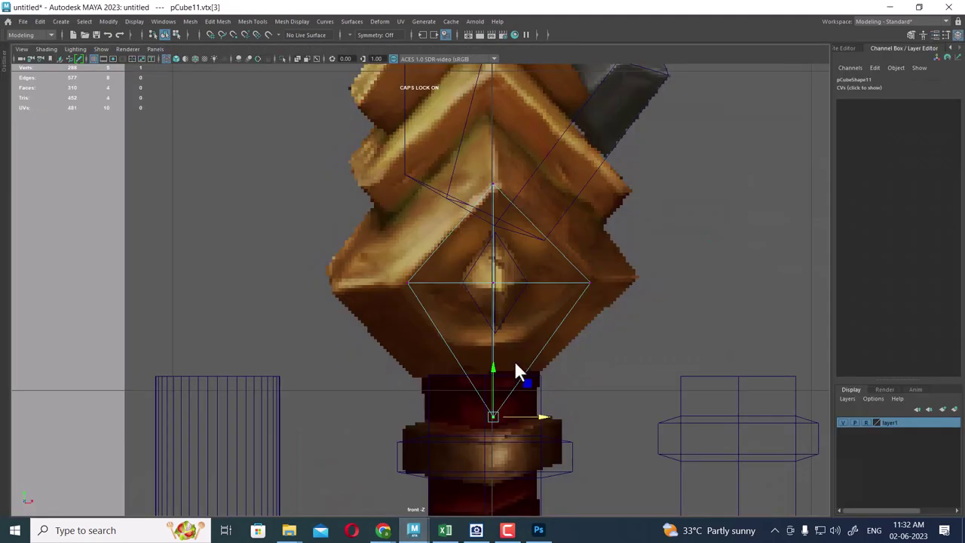
drag(496, 367, 494, 303)
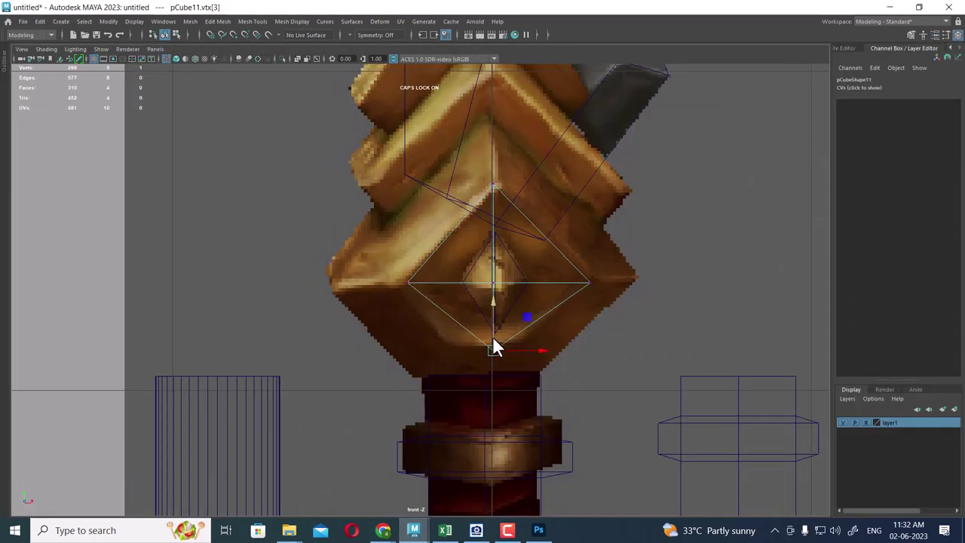
Chamfer the gem's bottom tip vertex at width 0.25 and adjust the new vertices to the reference
shift+right_drag(494, 349, 549, 341)
scroll(497, 325, up, 2)
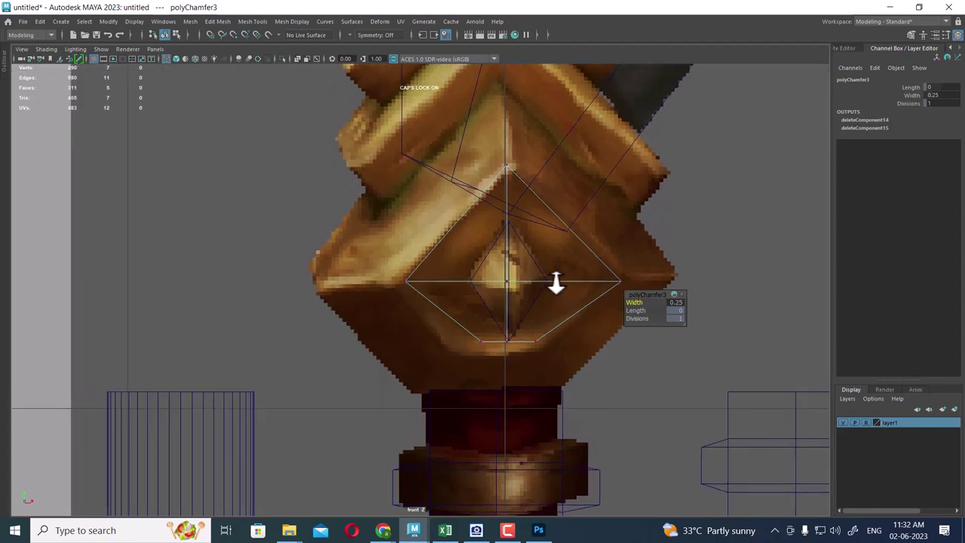
right_drag(556, 280, 434, 203)
drag(466, 319, 530, 338)
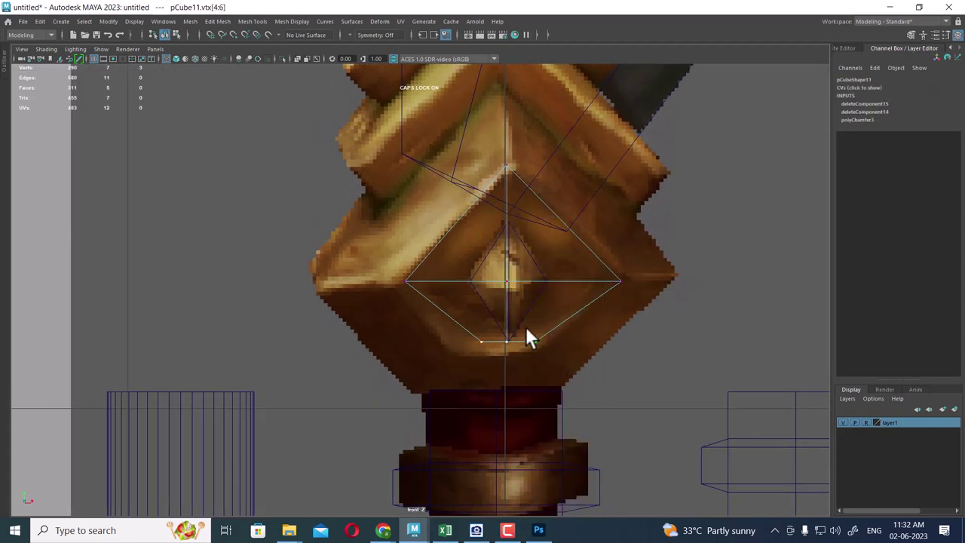
drag(508, 295, 512, 306)
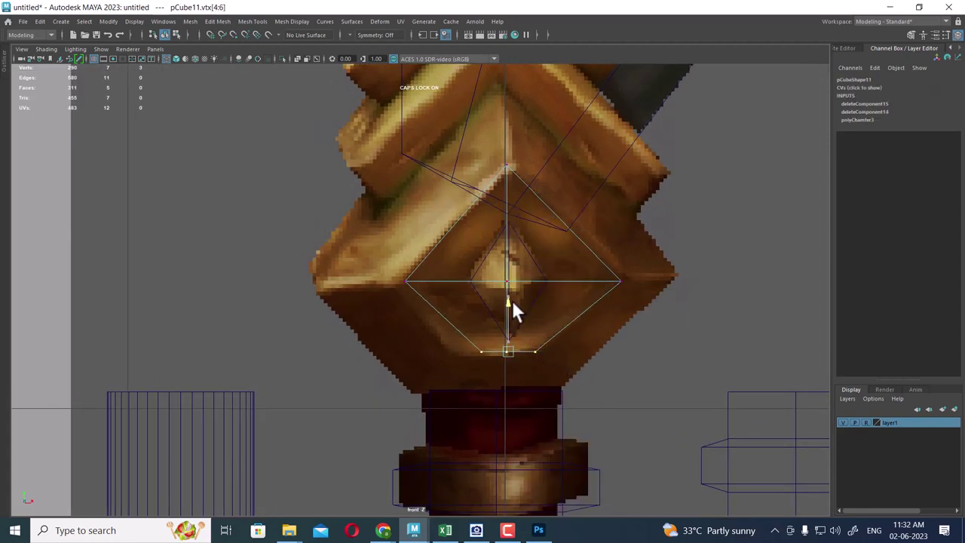
drag(461, 339, 487, 378)
drag(532, 353, 518, 352)
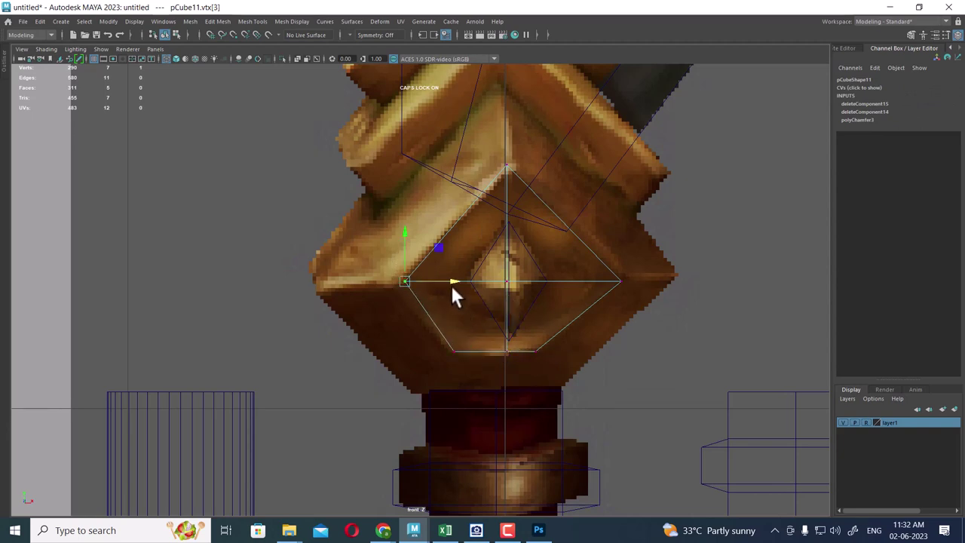
drag(453, 289, 448, 285)
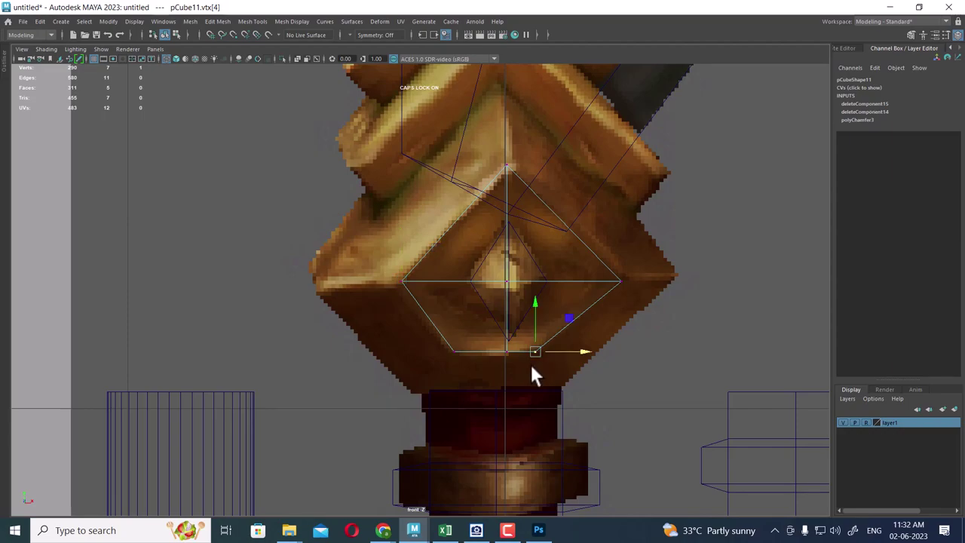
key(space)
drag(530, 362, 588, 313)
Select the larger gem pCube11, hide the other objects and display it shaded
alt+right_drag(540, 372, 724, 454)
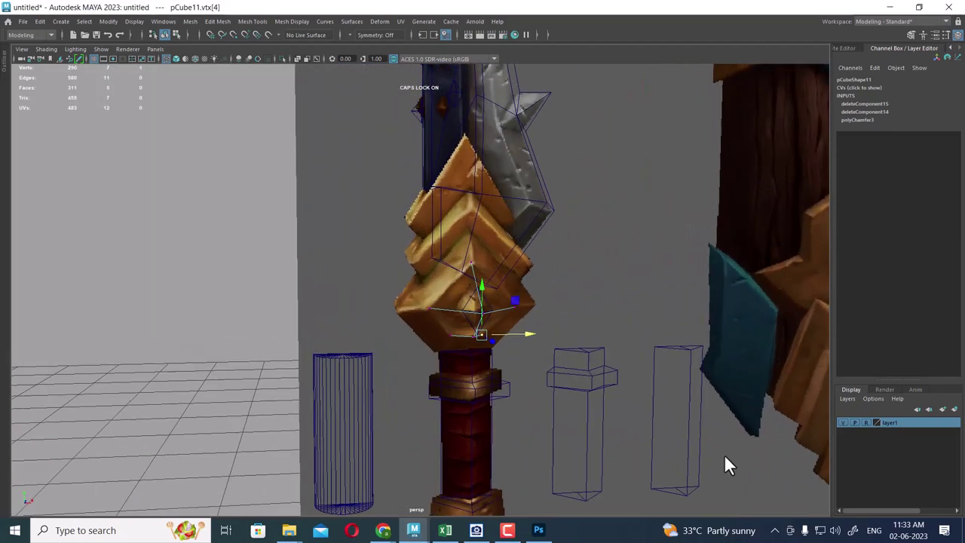
mouse_move(449, 338)
alt+mouse_down()
mouse_move(457, 387)
mouse_move(422, 312)
alt+mouse_up()
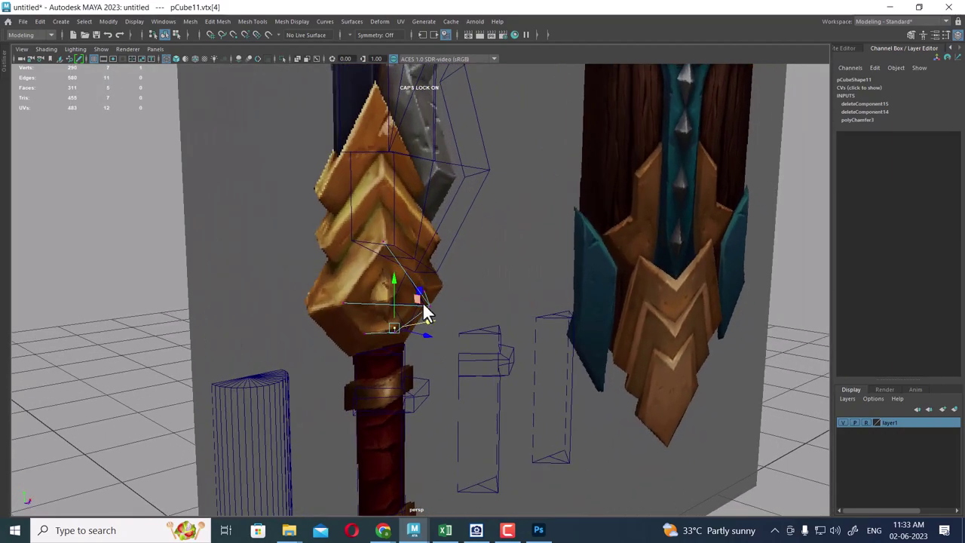
click(495, 269)
right_drag(429, 304, 571, 141)
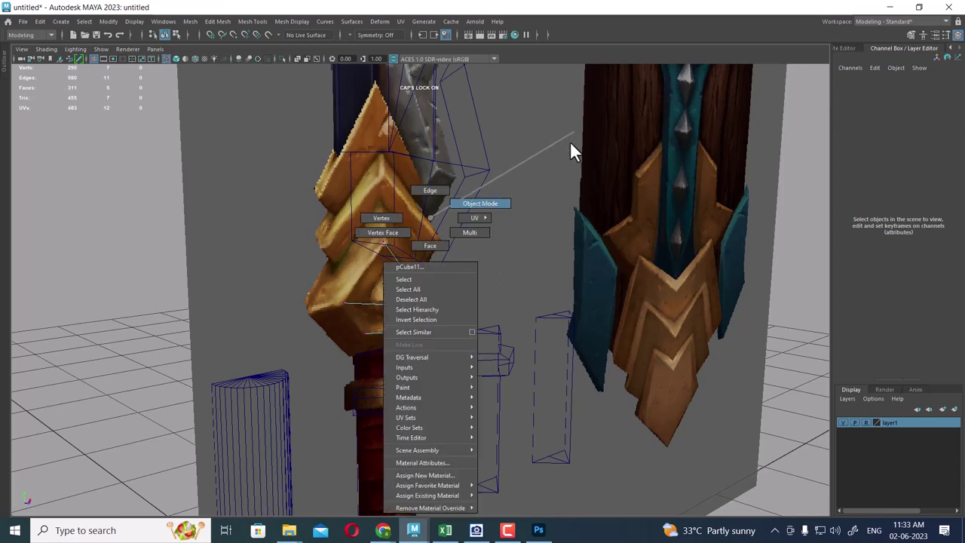
scroll(407, 332, up, 2)
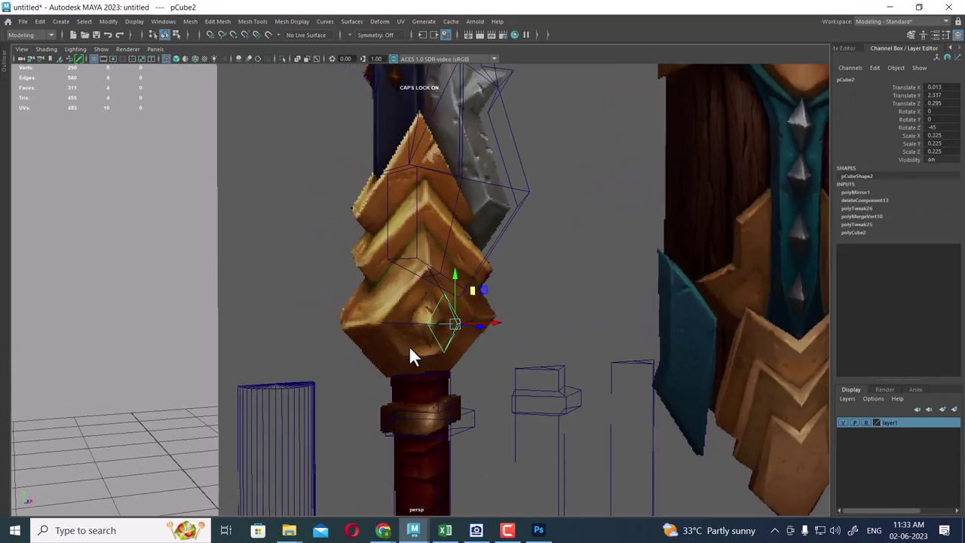
click(415, 331)
key(alt+h)
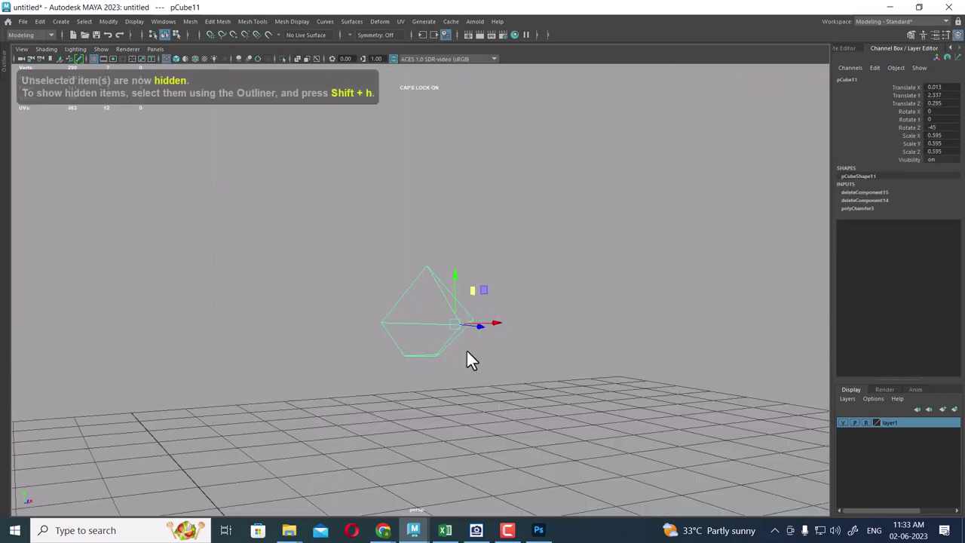
key(5)
scroll(488, 329, up, 2)
Inspect the isolated gem's vertices from above, then return to object selection
alt+drag(489, 330, 553, 302)
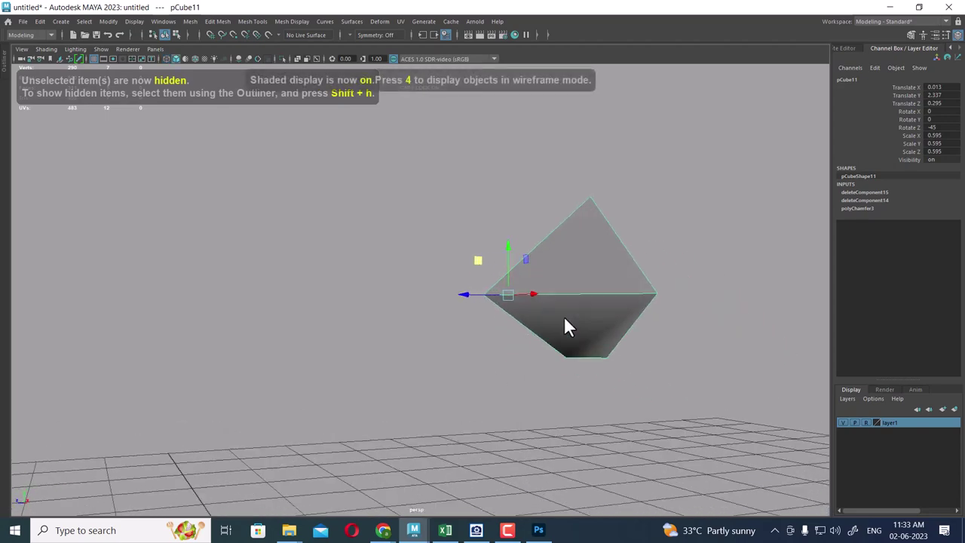
right_drag(553, 218, 421, 256)
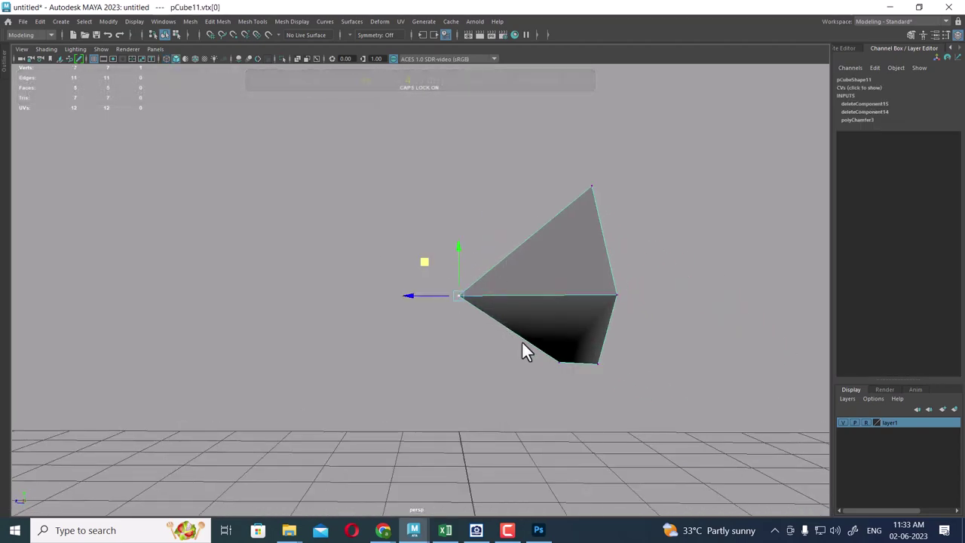
alt+drag(491, 317, 414, 297)
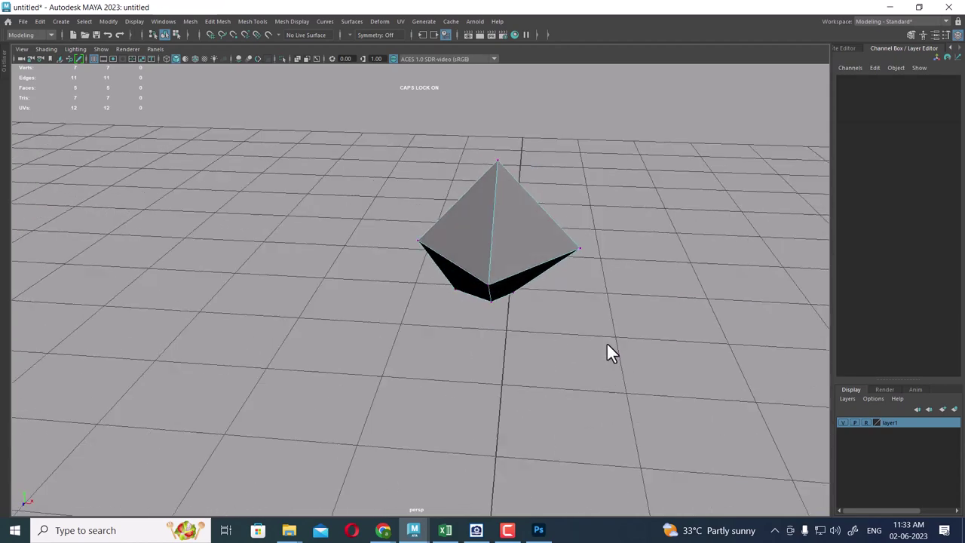
click(405, 275)
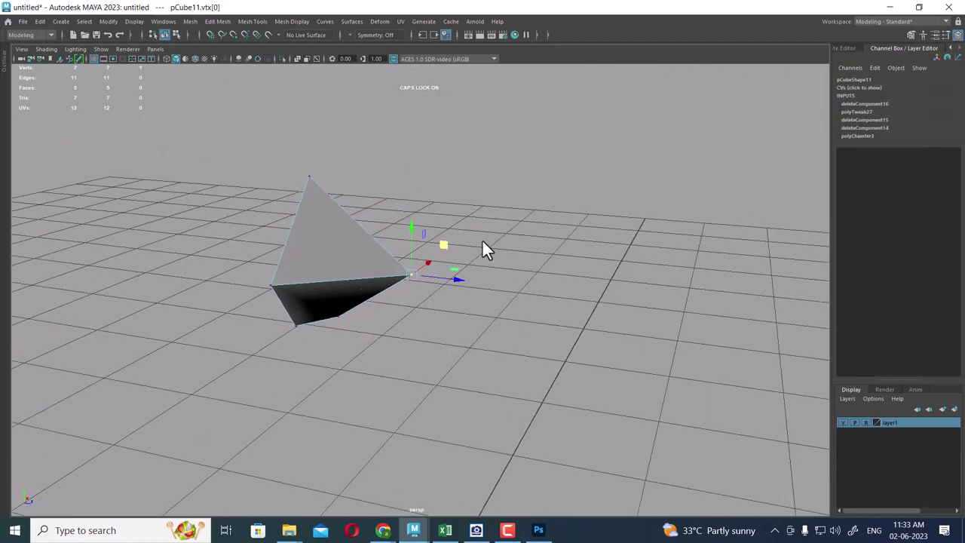
right_drag(353, 226, 533, 168)
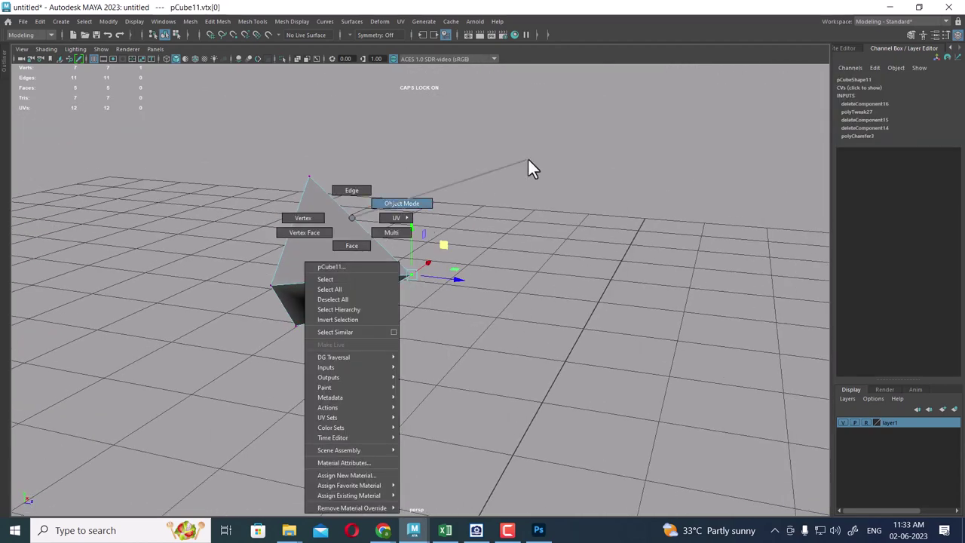
Scale pCube11 along Z to nearly 0 and frame it in the top view
key(r)
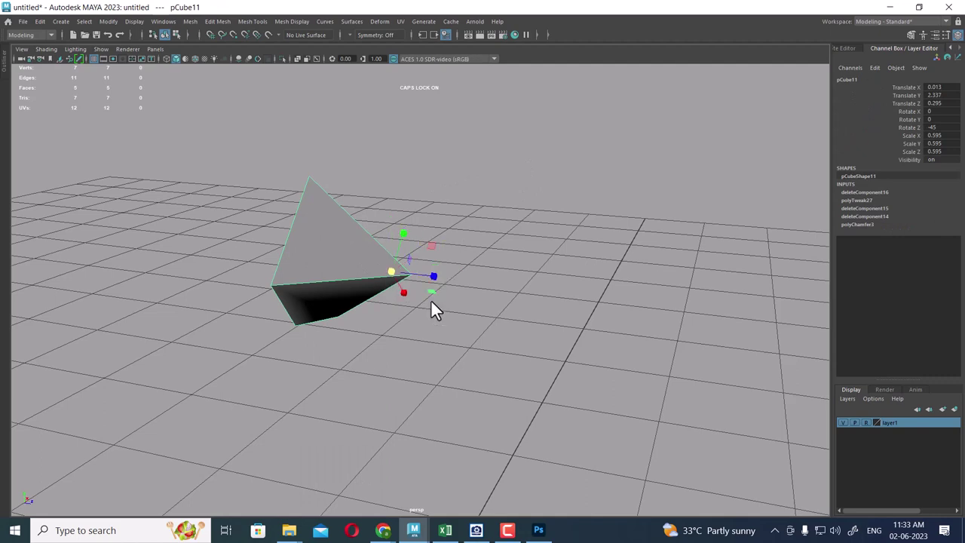
drag(441, 289, 379, 274)
key(space)
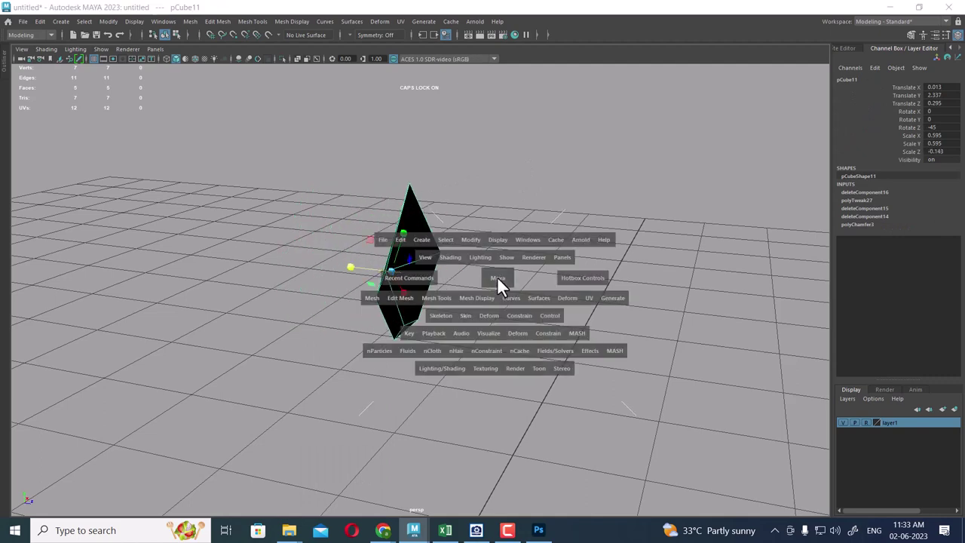
drag(496, 276, 449, 299)
key(f)
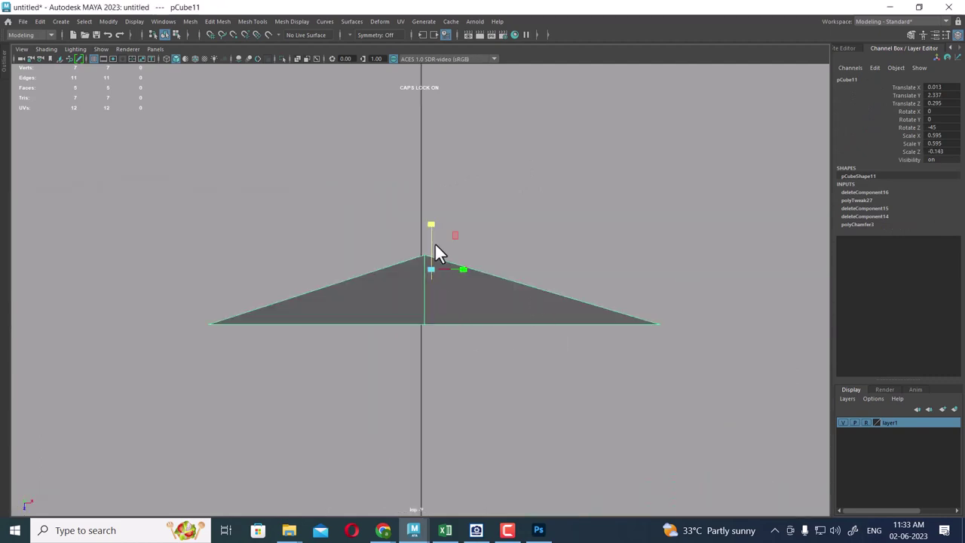
drag(433, 225, 441, 276)
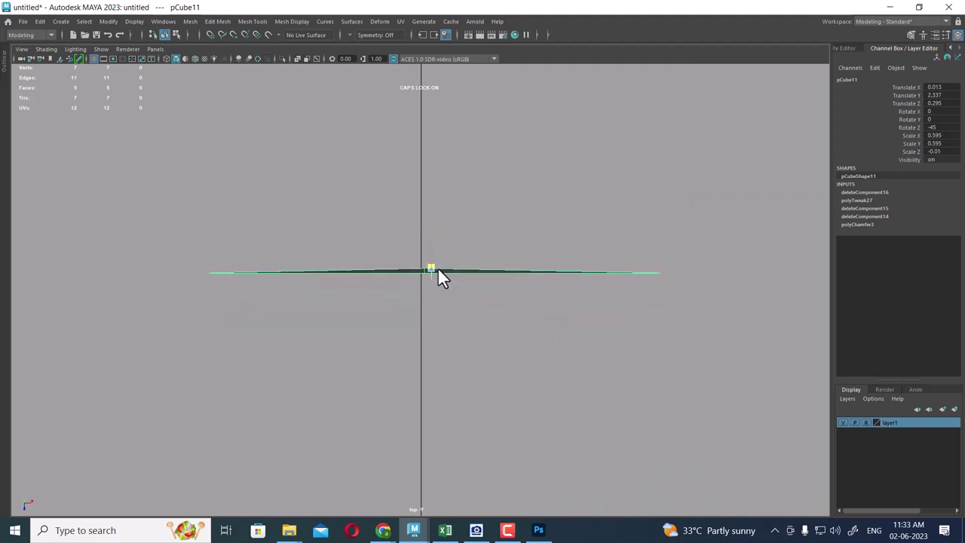
drag(437, 267, 436, 271)
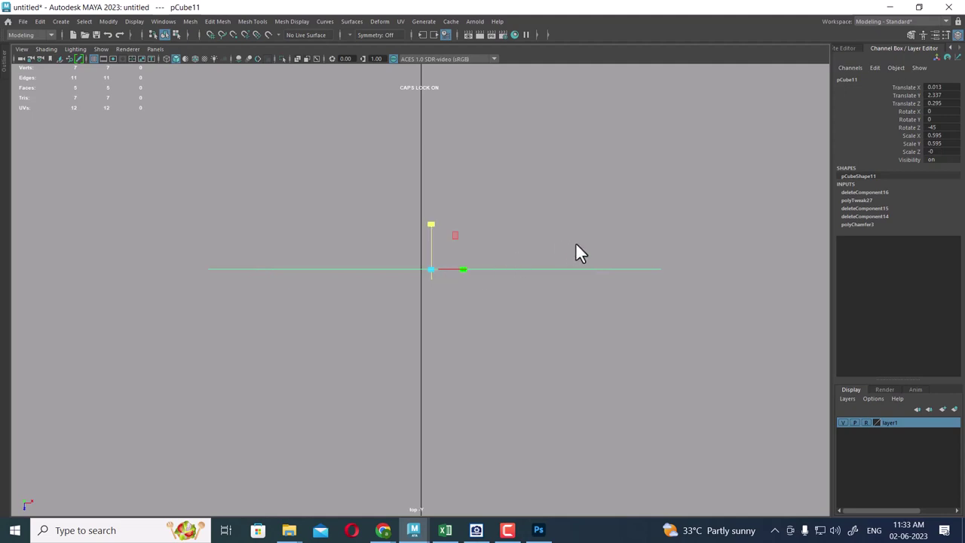
key(space)
In the front view, isolate and inspect the flattened gem over the guard reference
drag(498, 299, 506, 321)
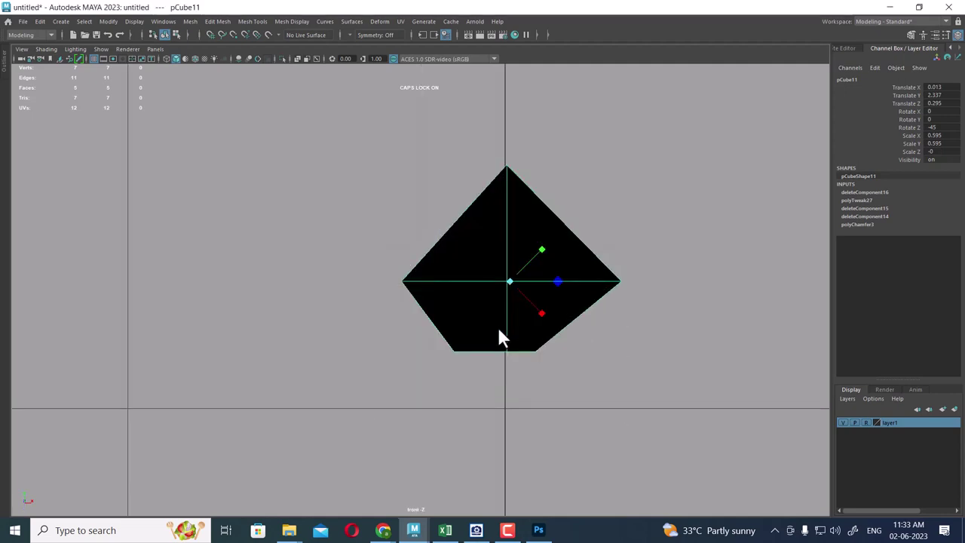
key(4)
key(5)
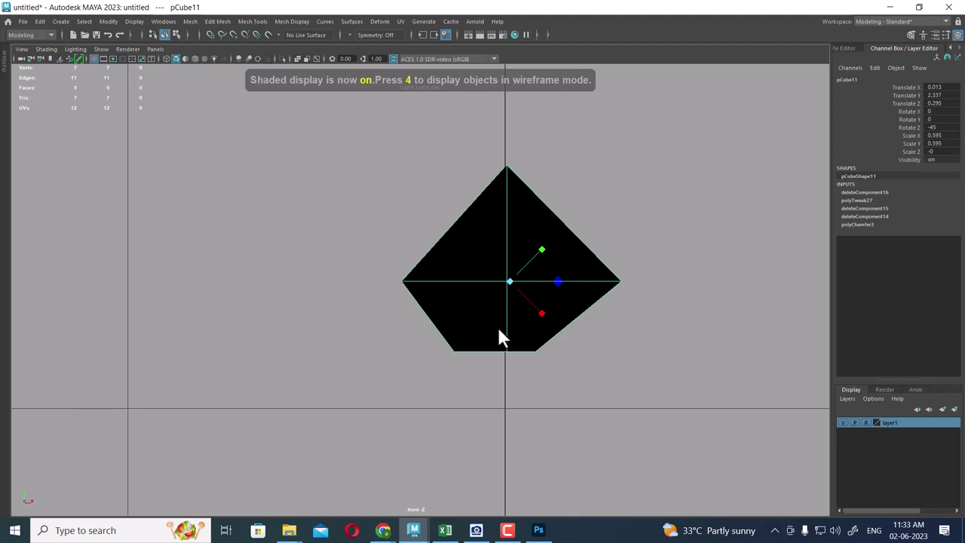
key(6)
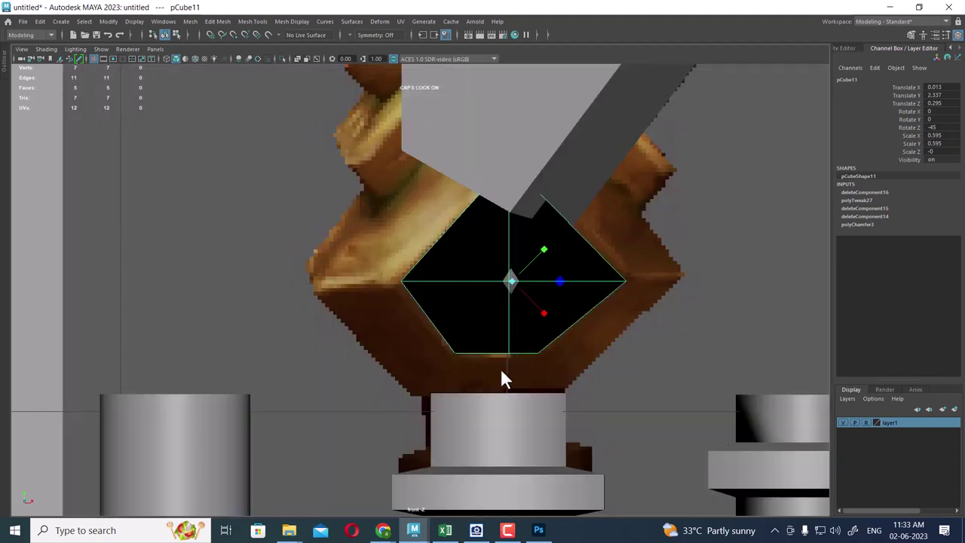
key(5)
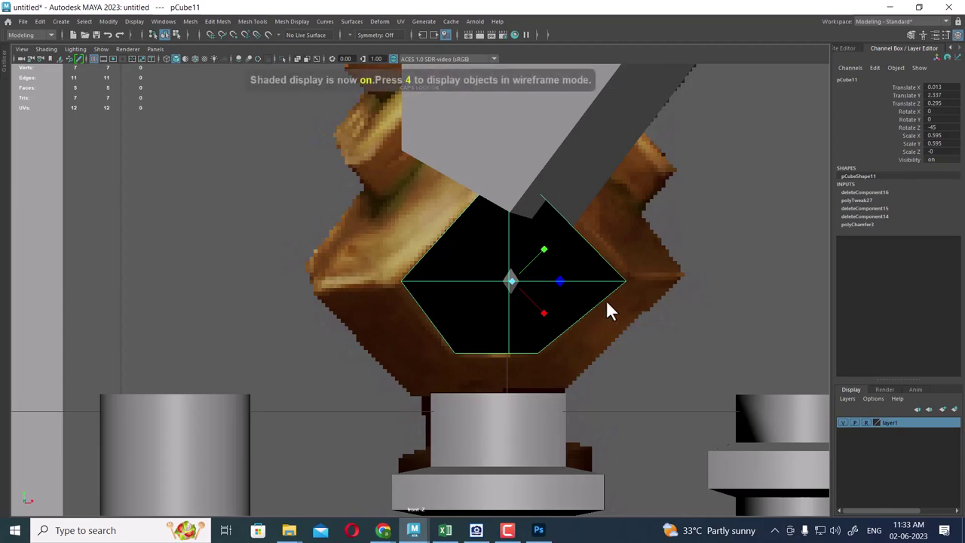
scroll(609, 311, up, 1)
mouse_move(554, 326)
alt+mouse_down()
mouse_move(565, 197)
mouse_move(625, 264)
mouse_move(573, 262)
mouse_move(601, 255)
alt+mouse_up()
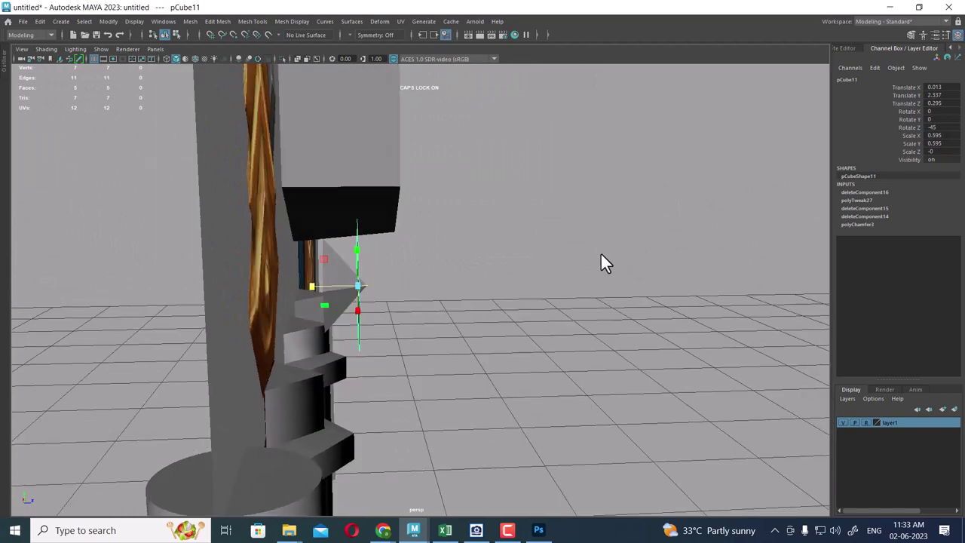
key(f)
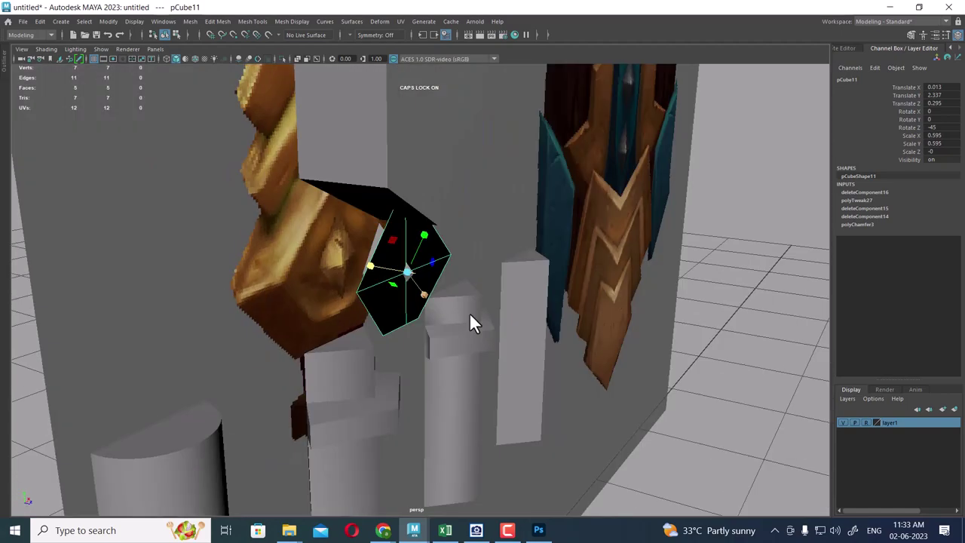
mouse_move(470, 317)
alt+mouse_down()
mouse_move(526, 326)
mouse_move(518, 304)
mouse_move(391, 338)
mouse_move(499, 351)
alt+mouse_up()
key(alt+h)
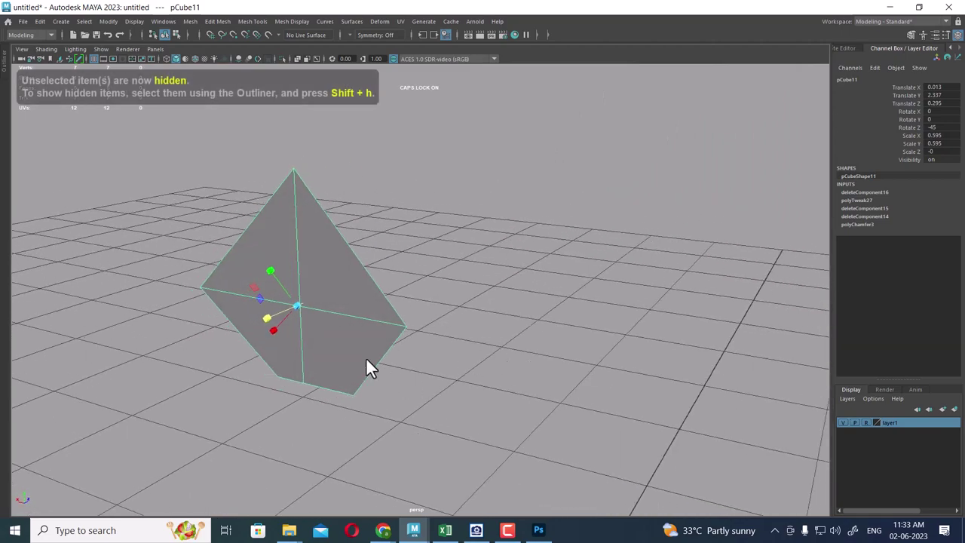
mouse_move(365, 359)
alt+mouse_down()
mouse_move(338, 323)
mouse_move(405, 305)
mouse_move(417, 236)
mouse_move(470, 256)
mouse_move(470, 319)
mouse_move(455, 306)
mouse_move(524, 305)
mouse_move(567, 368)
alt+mouse_up()
key(space)
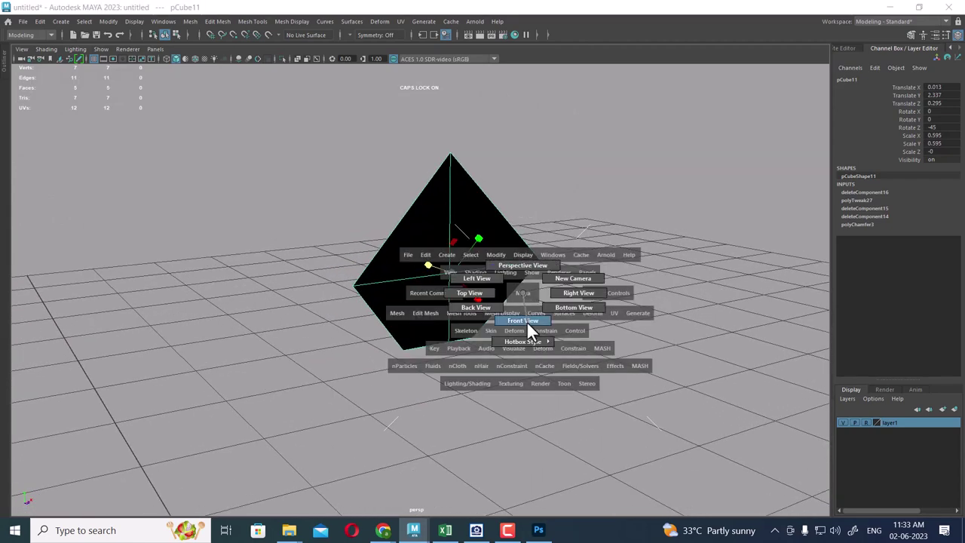
key(ctrl+1)
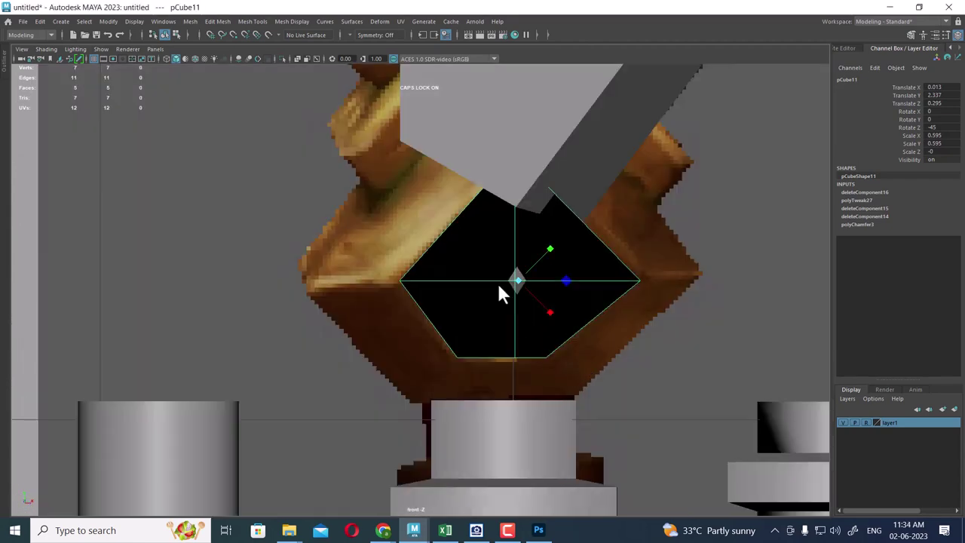
Reverse the normals of the gem's left and right triangle faces
right_drag(588, 305, 593, 244)
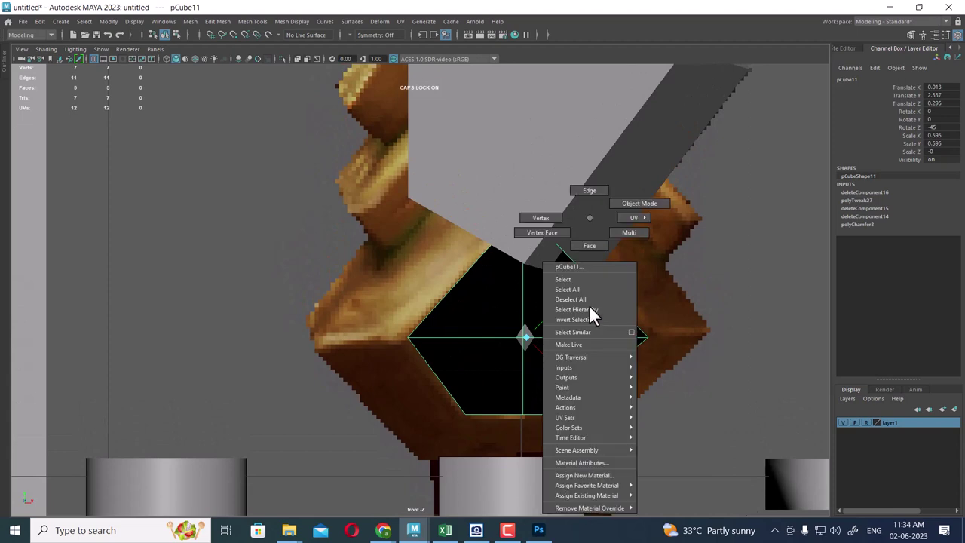
click(591, 298)
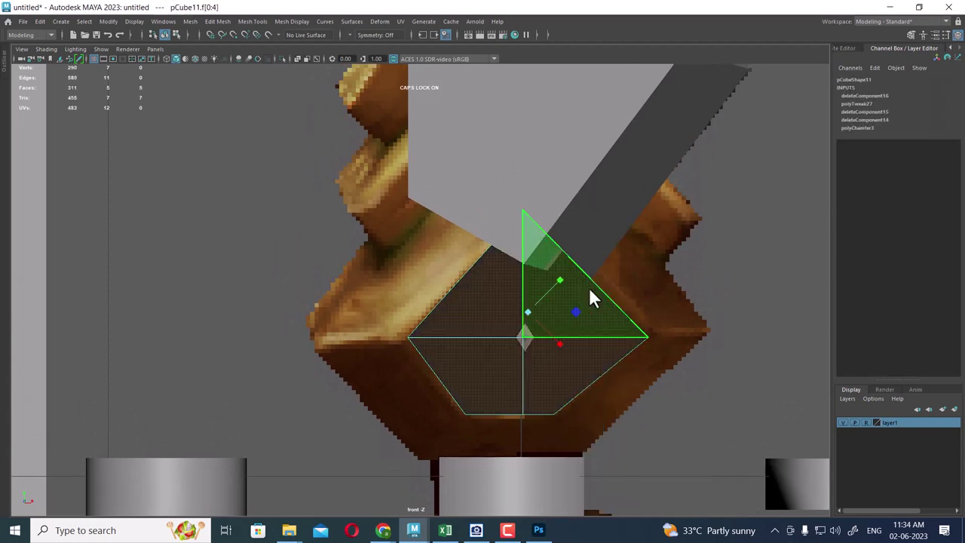
shift+click(482, 268)
shift+right_click(483, 269)
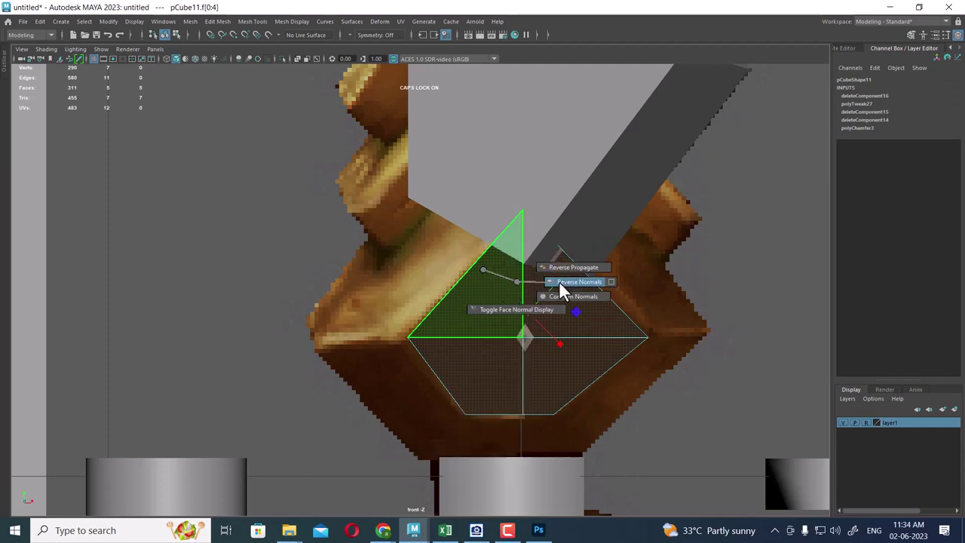
click(567, 283)
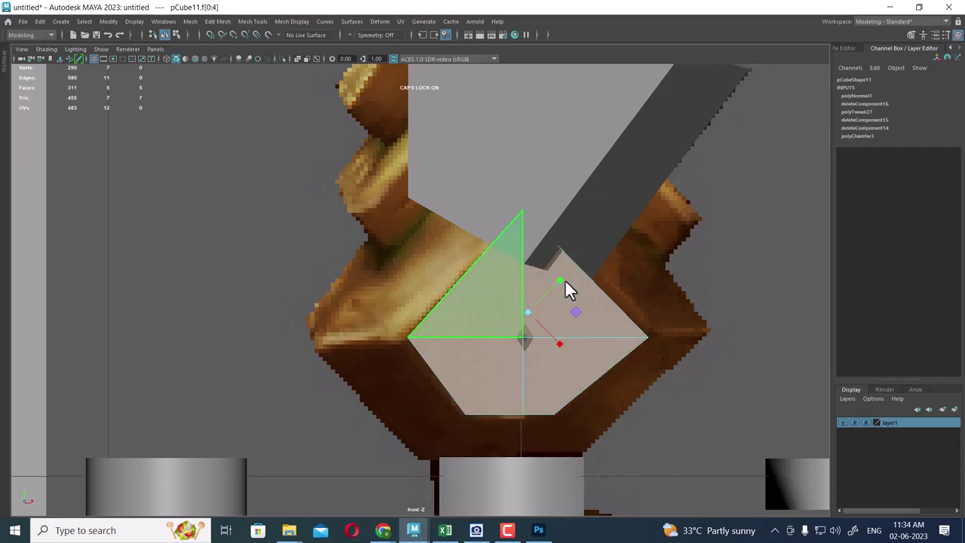
Select the gem's diagonal edge with the Move tool and show the four-view layout
click(458, 317)
right_drag(452, 219, 607, 143)
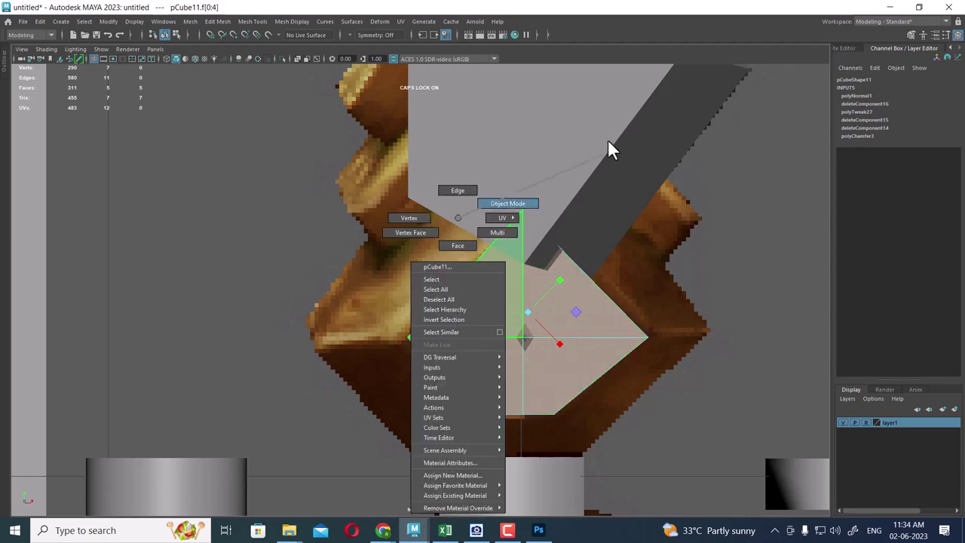
click(609, 313)
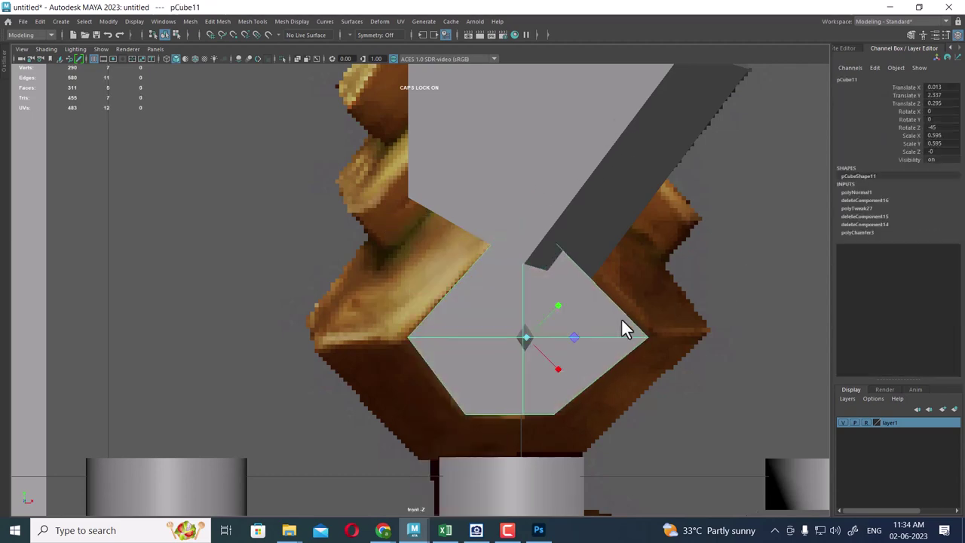
click(612, 137)
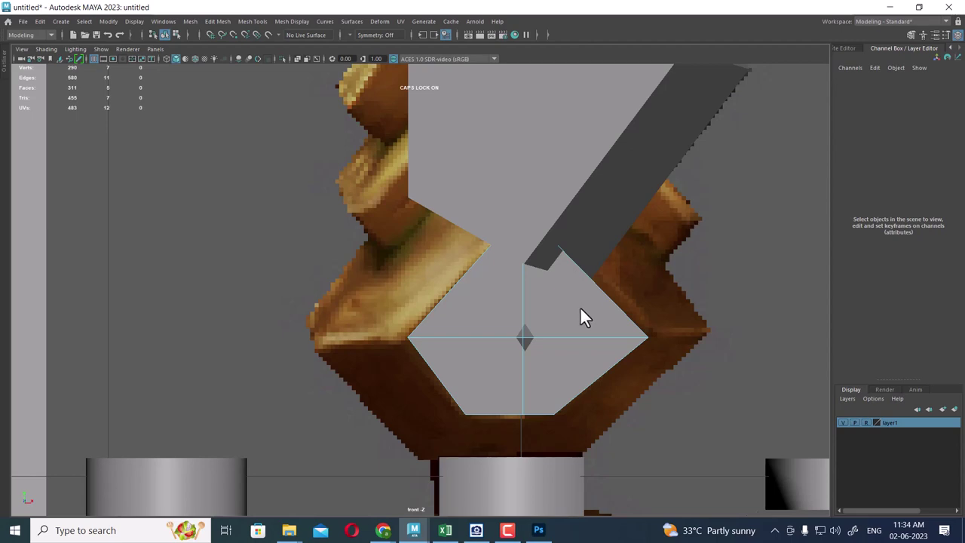
click(523, 377)
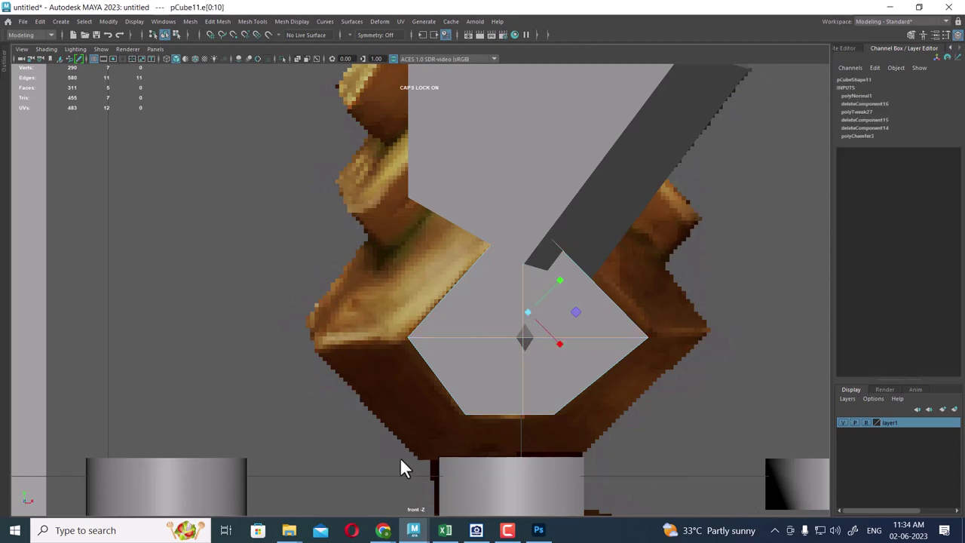
click(608, 295)
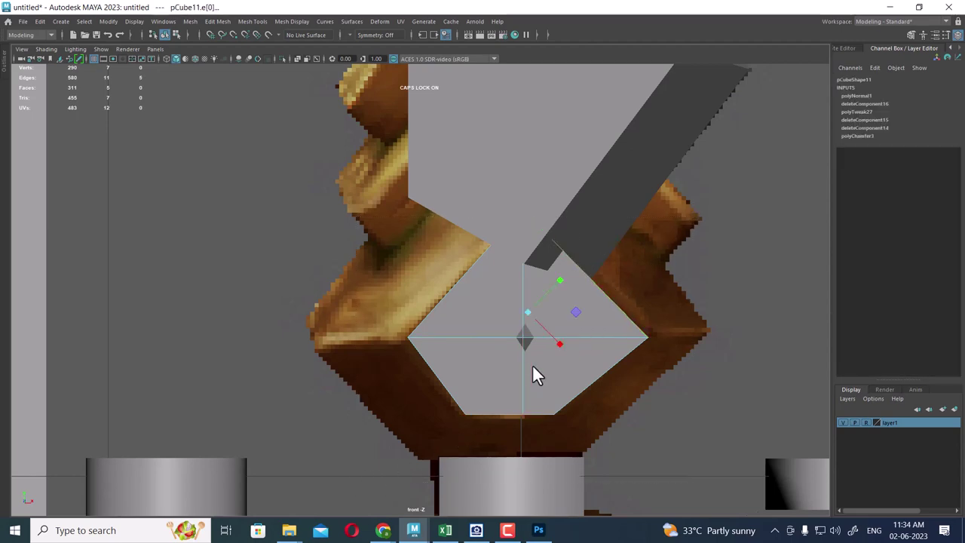
key(w)
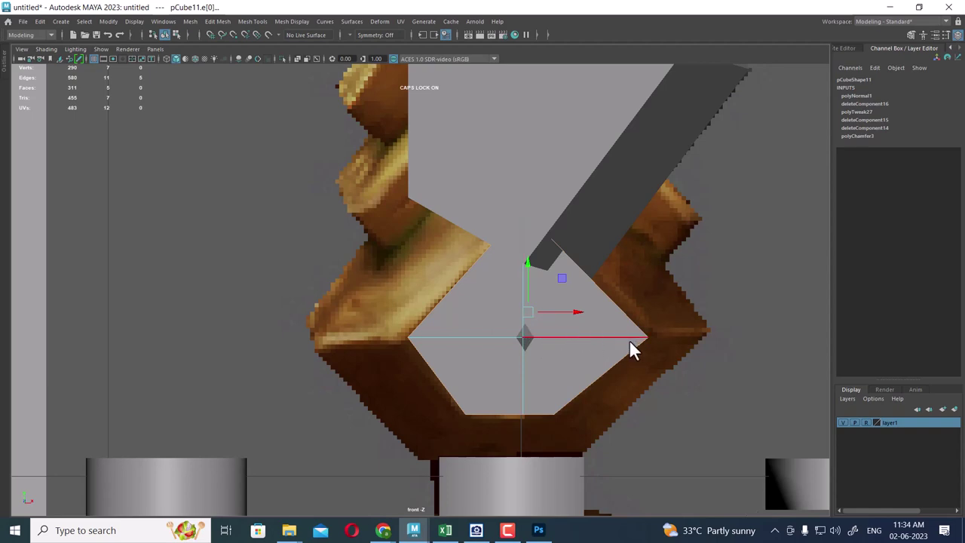
key(space)
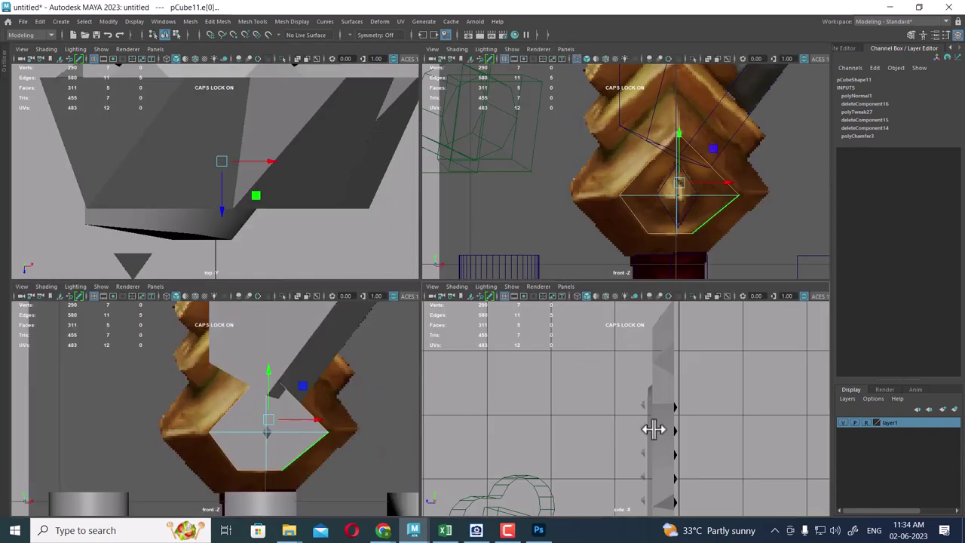
Zoom the side view onto the gem and push it forward along Z onto the guard
alt+right_drag(653, 429, 678, 485)
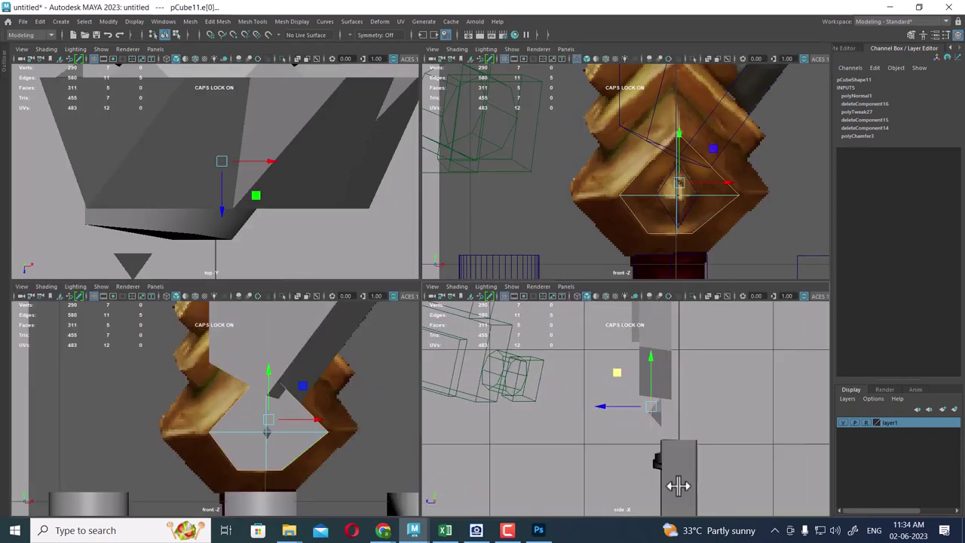
scroll(667, 412, up, 1)
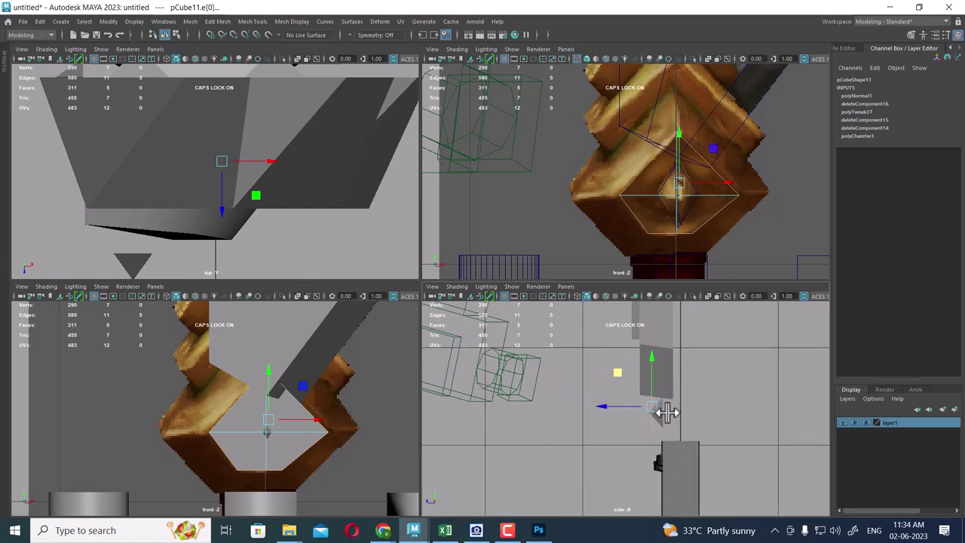
alt+right_drag(667, 411, 744, 463)
right_click(297, 444)
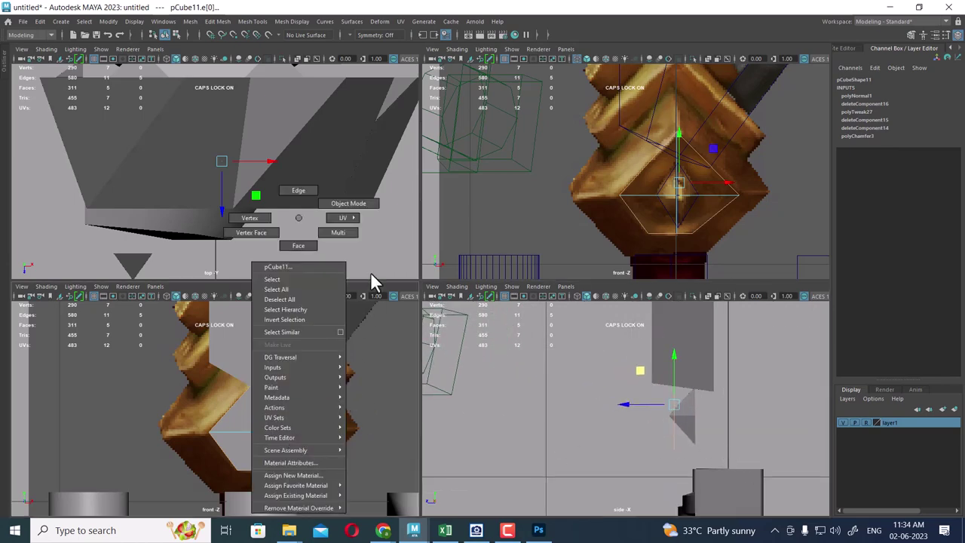
right_drag(370, 271, 353, 205)
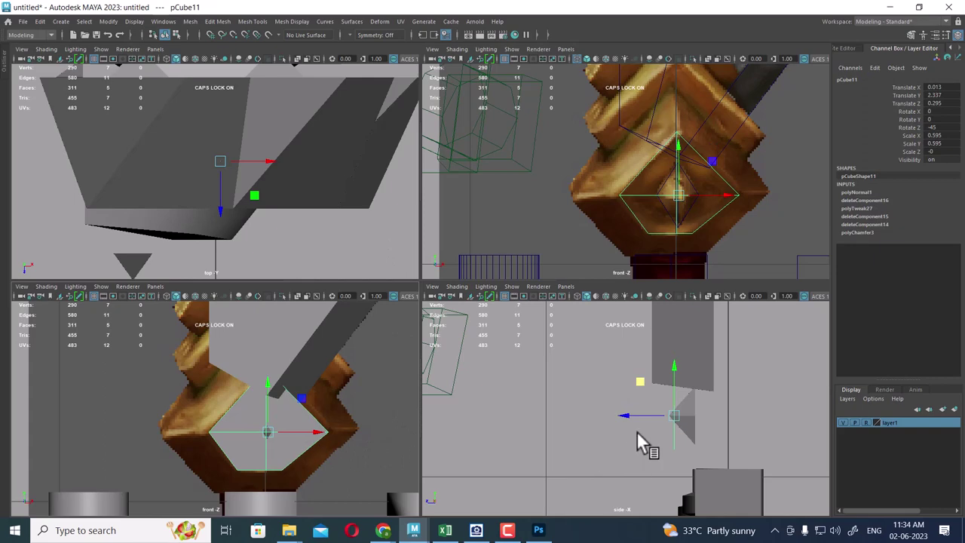
drag(632, 415, 585, 415)
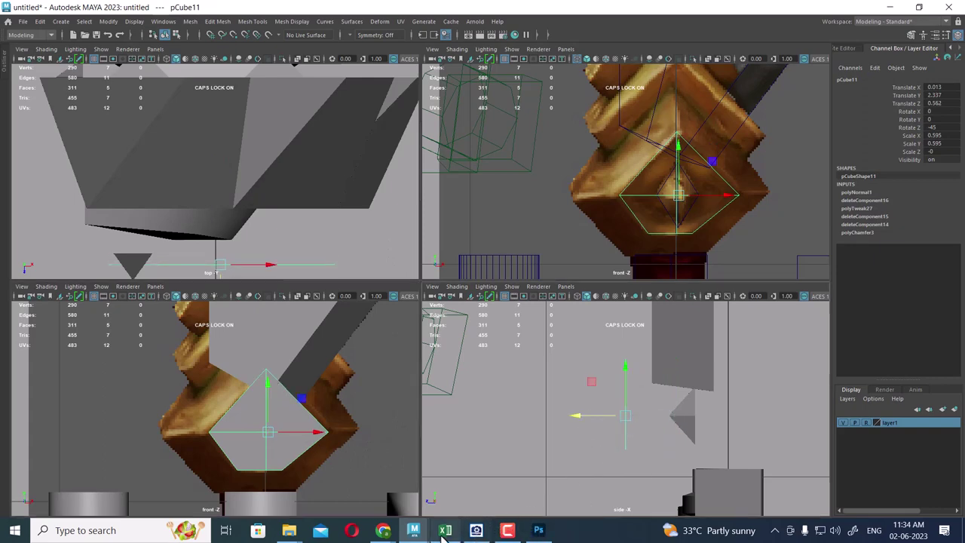
Compare with the finished sword scene, then extrude the gem's border edges
click(448, 493)
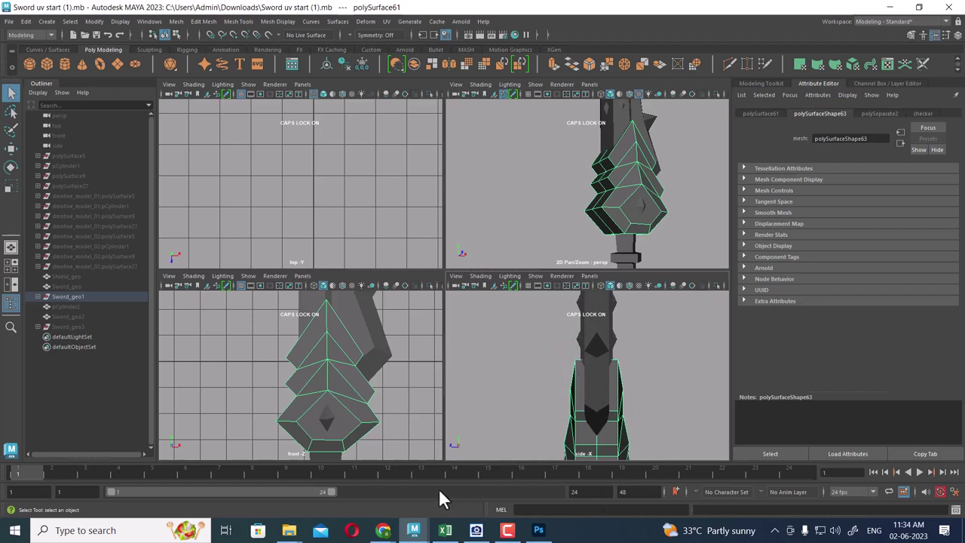
mouse_move(413, 530)
click(353, 471)
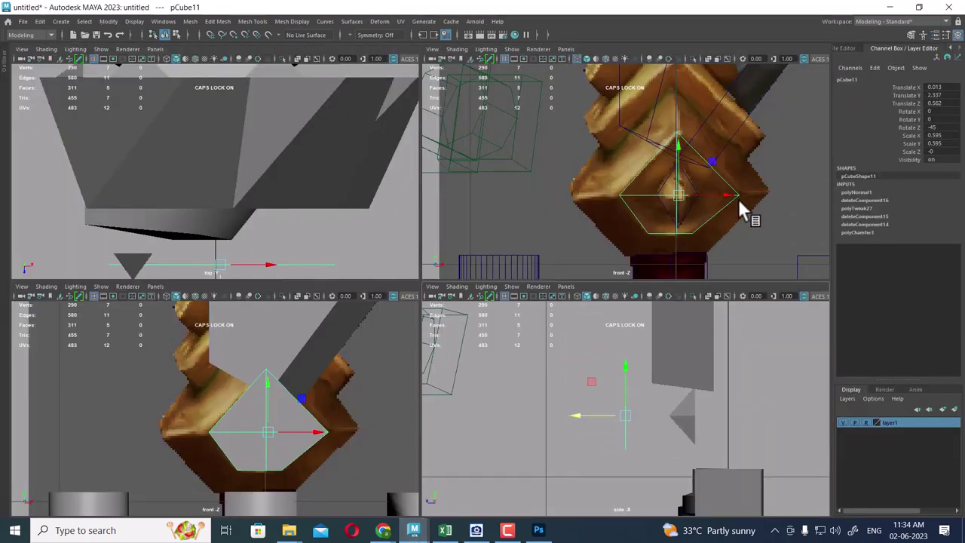
right_drag(739, 187, 727, 163)
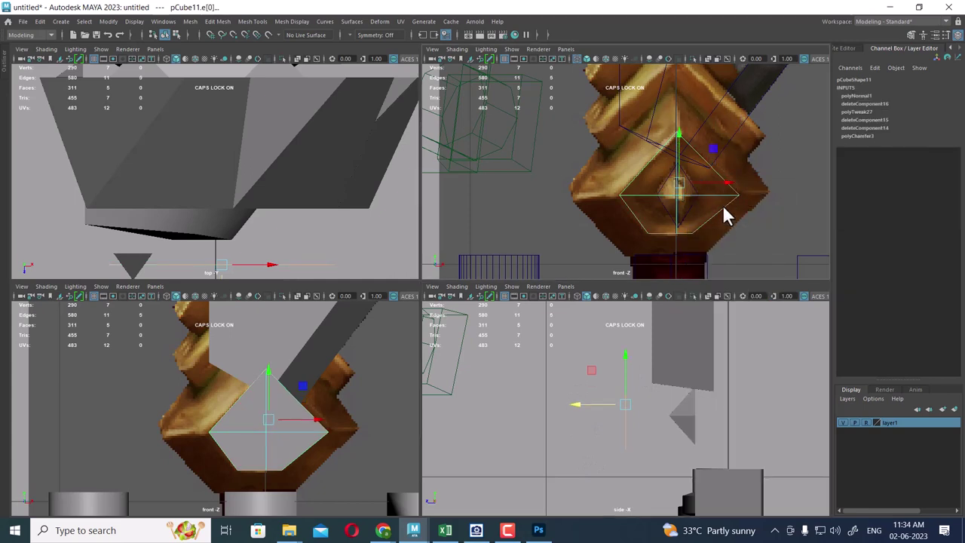
shift+drag(589, 406, 610, 406)
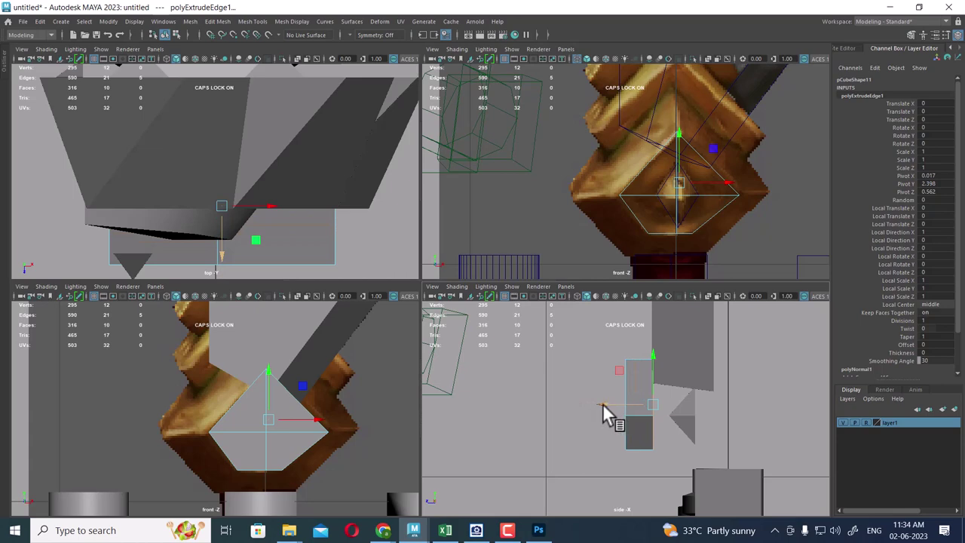
Scale the extruded ring outward in local space, offset it in depth, and bring Sword uv start forward
scroll(271, 445, up, 1)
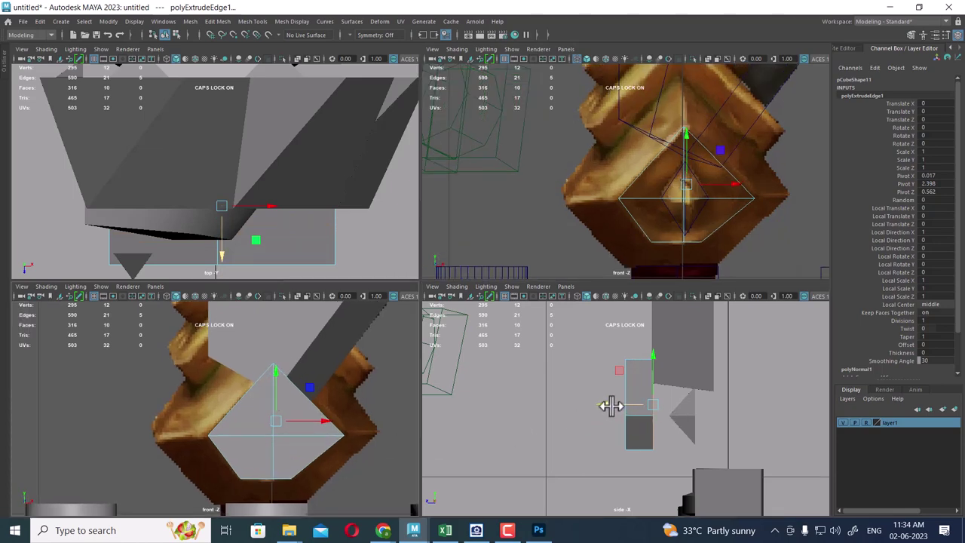
click(324, 419)
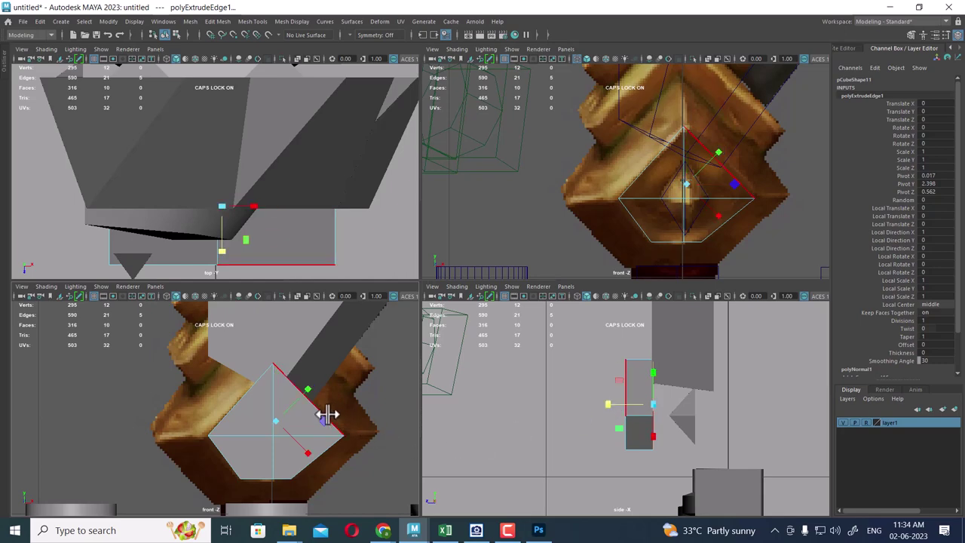
drag(273, 425, 319, 403)
click(319, 403)
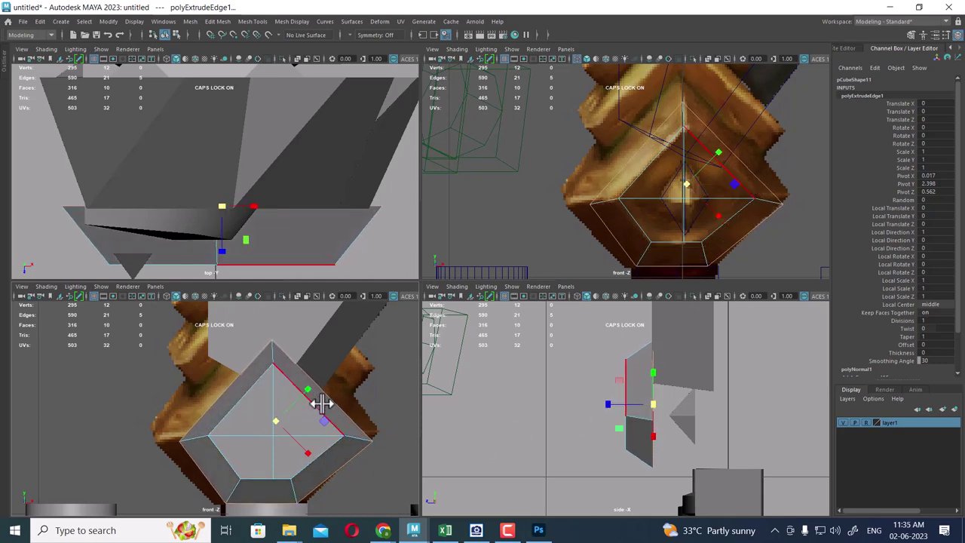
mouse_move(609, 405)
mouse_down()
mouse_move(626, 404)
mouse_move(603, 407)
mouse_up()
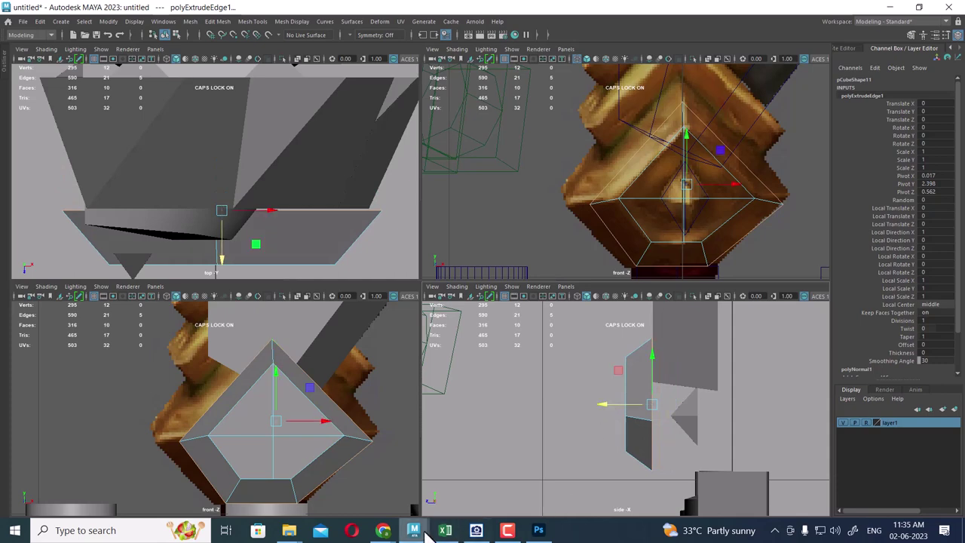
click(481, 490)
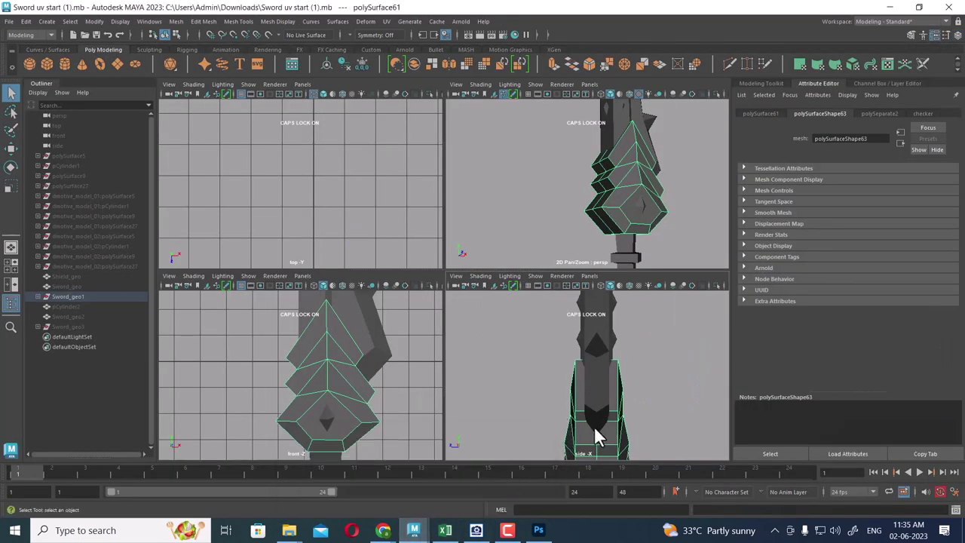
Check the reference sword's guard, then return to the untitled scene with the front view maximized
alt+middle_drag(596, 437, 610, 327)
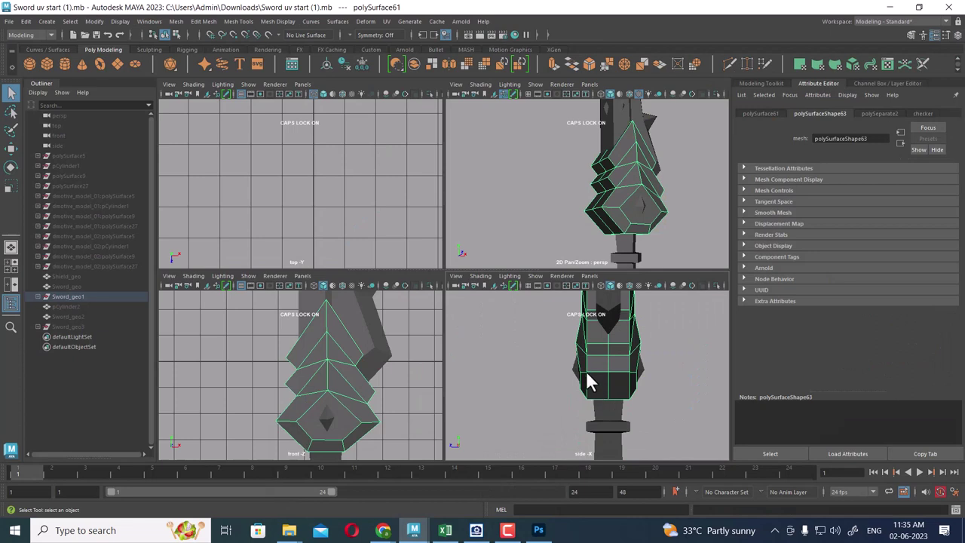
alt+drag(643, 210, 656, 209)
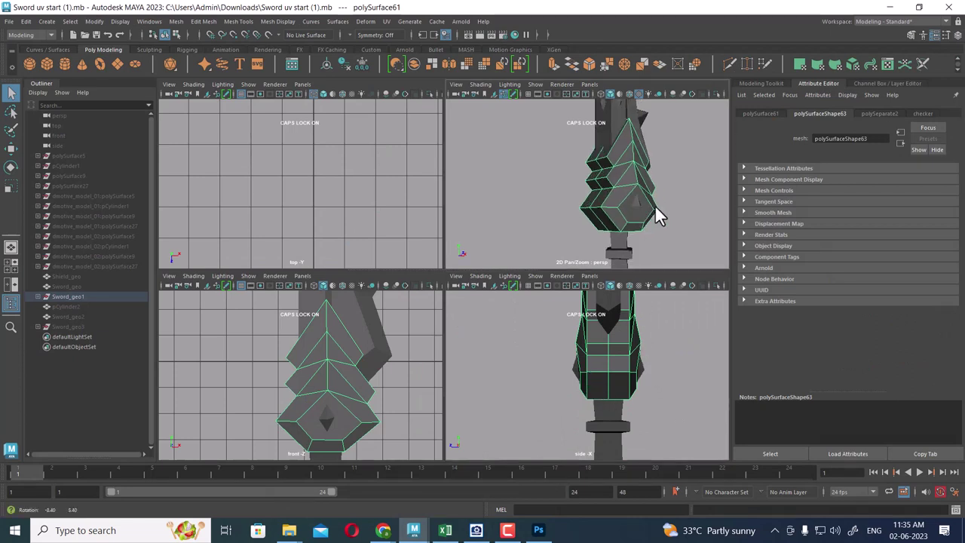
click(413, 530)
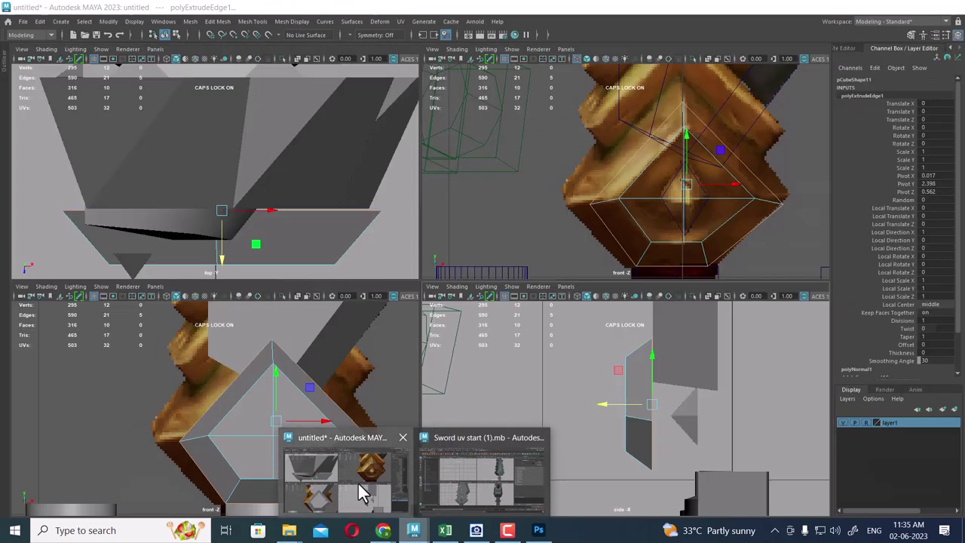
click(357, 481)
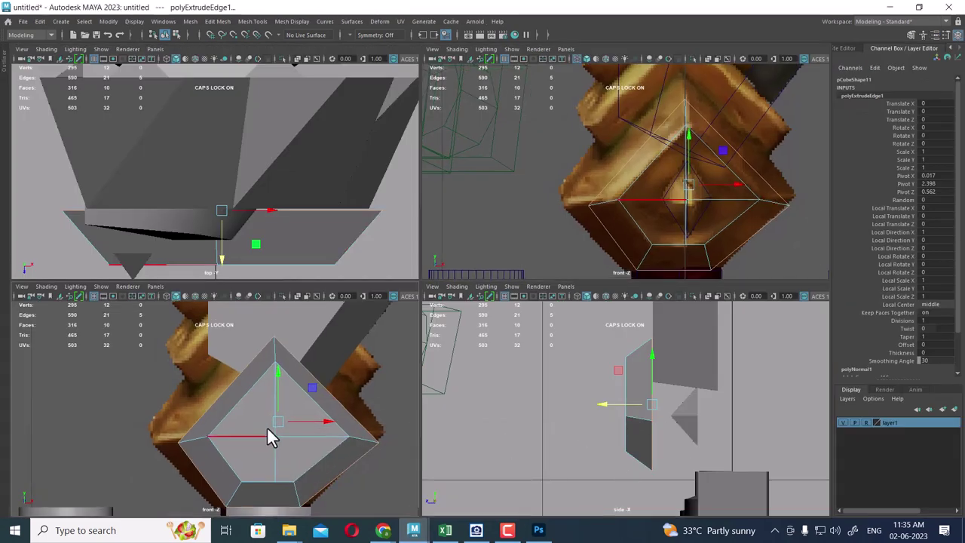
key(space)
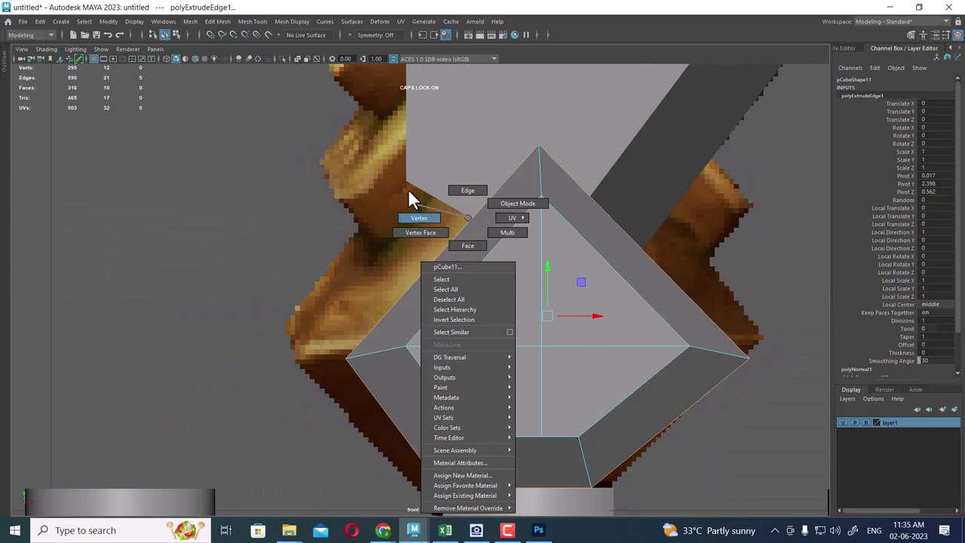
Slide the rim's left and right corner vertices onto the reference outline in wireframe
right_drag(468, 319, 414, 217)
drag(328, 343, 370, 397)
drag(348, 355, 299, 352)
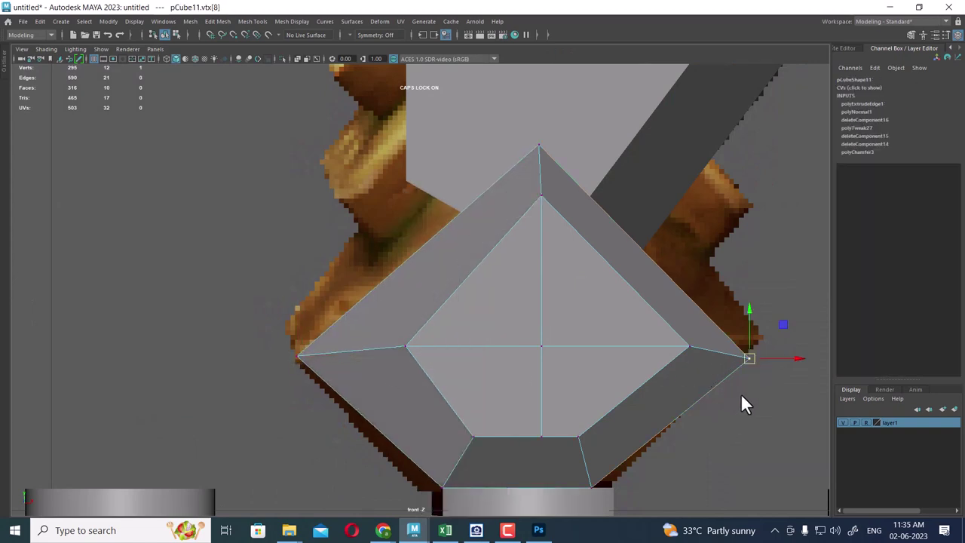
key(4)
drag(748, 360, 758, 338)
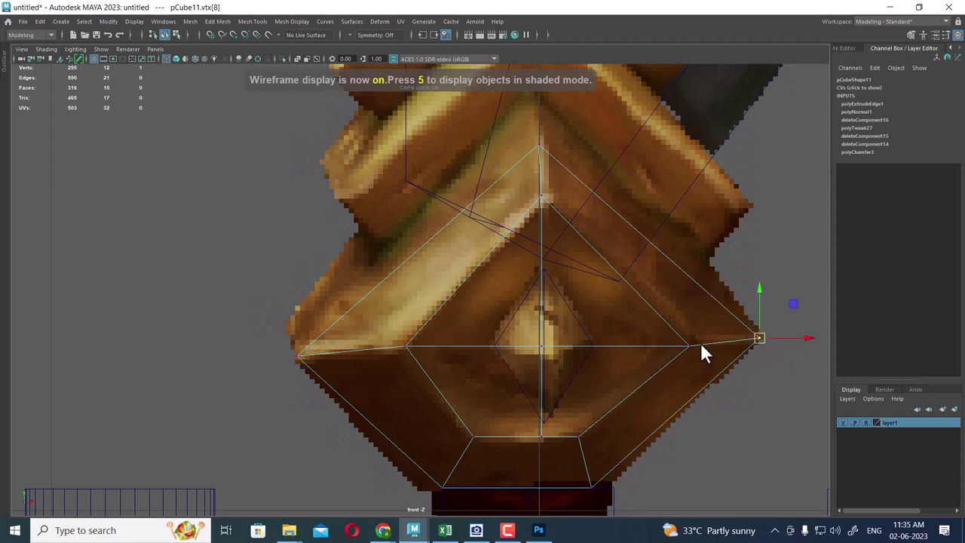
Move the lower rim corners to the reference edge and raise the top vertex to the tip
alt+middle_drag(616, 411, 644, 339)
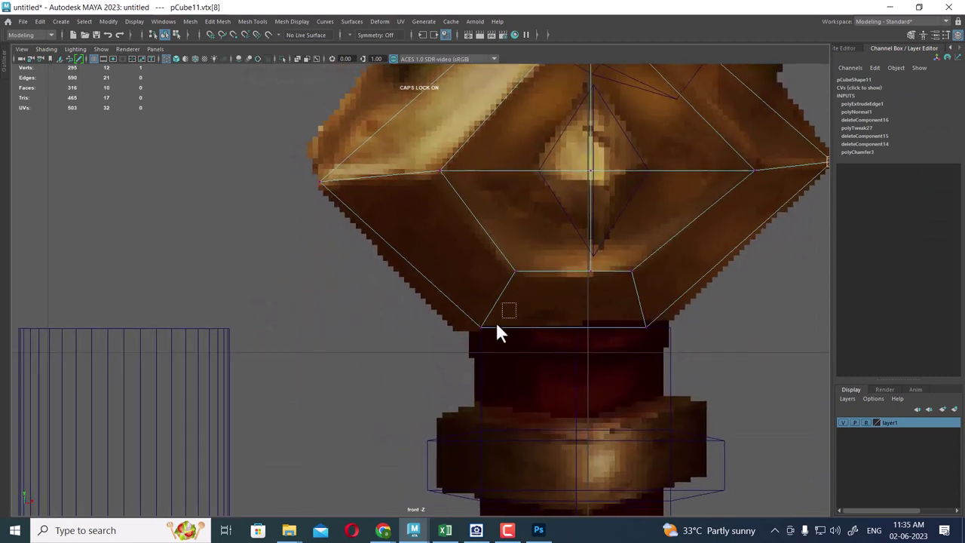
mouse_move(469, 315)
mouse_down()
mouse_move(490, 346)
mouse_move(462, 334)
mouse_up()
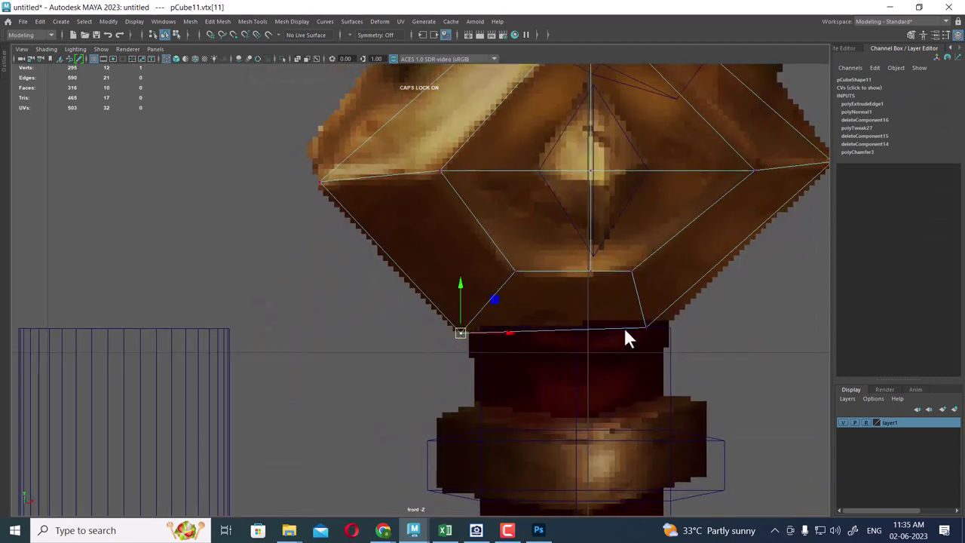
drag(670, 313, 624, 360)
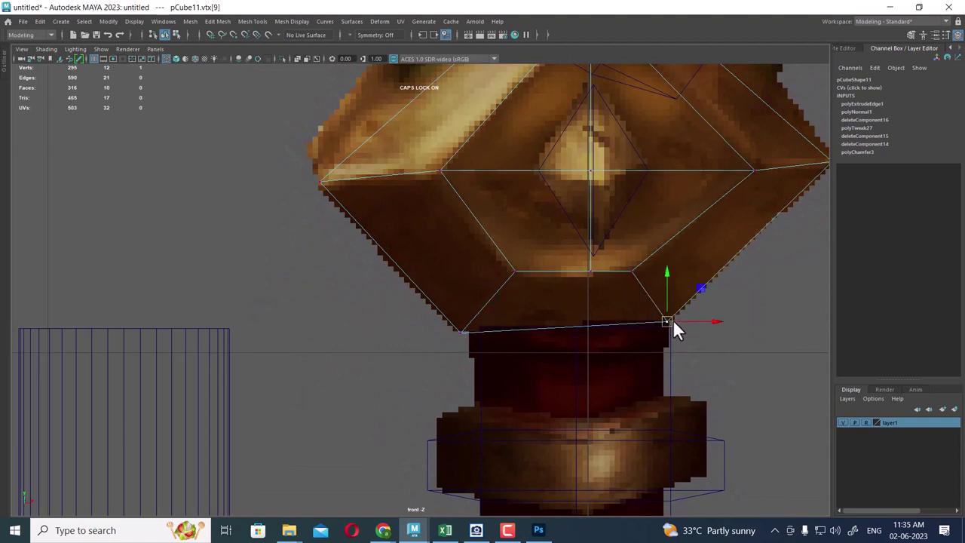
mouse_move(672, 319)
alt+middle_down()
mouse_move(679, 437)
mouse_move(614, 212)
alt+middle_up()
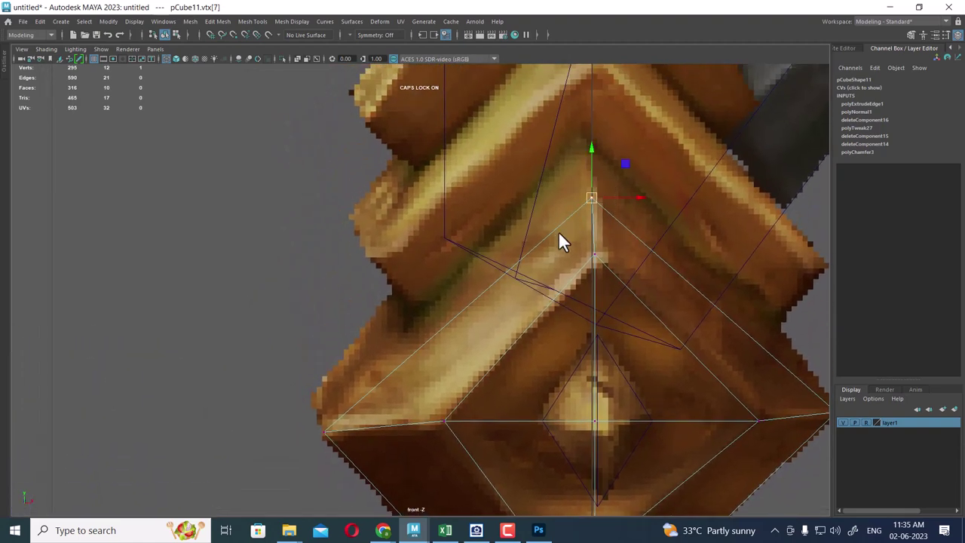
drag(592, 198, 586, 140)
click(586, 135)
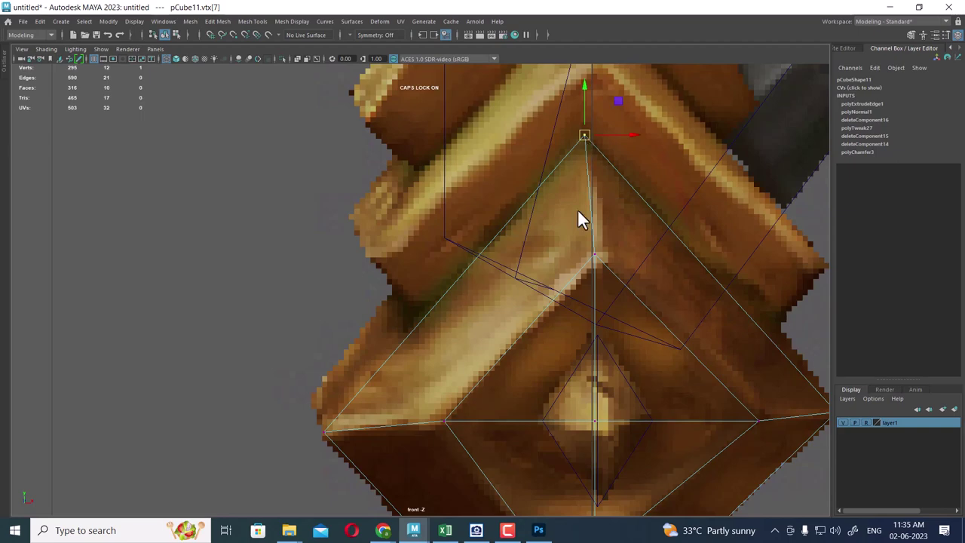
scroll(623, 300, down, 3)
scroll(625, 295, down, 2)
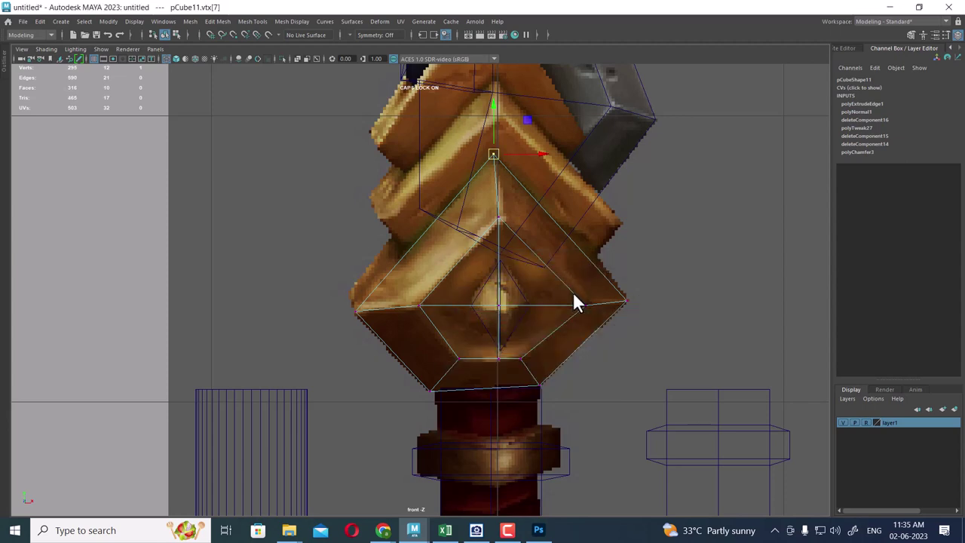
key(space)
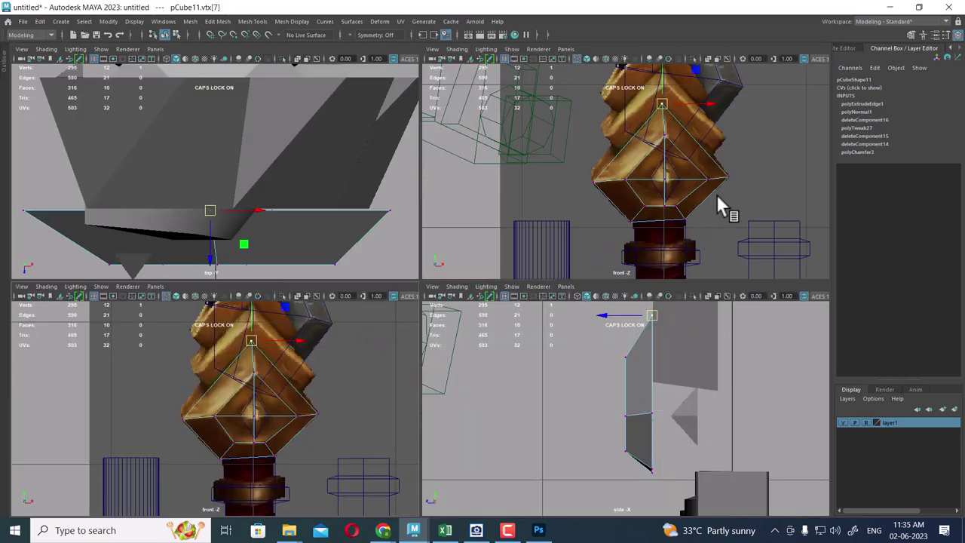
Select an outer edge of the gem's rim in the perspective view
alt+drag(691, 230, 664, 190)
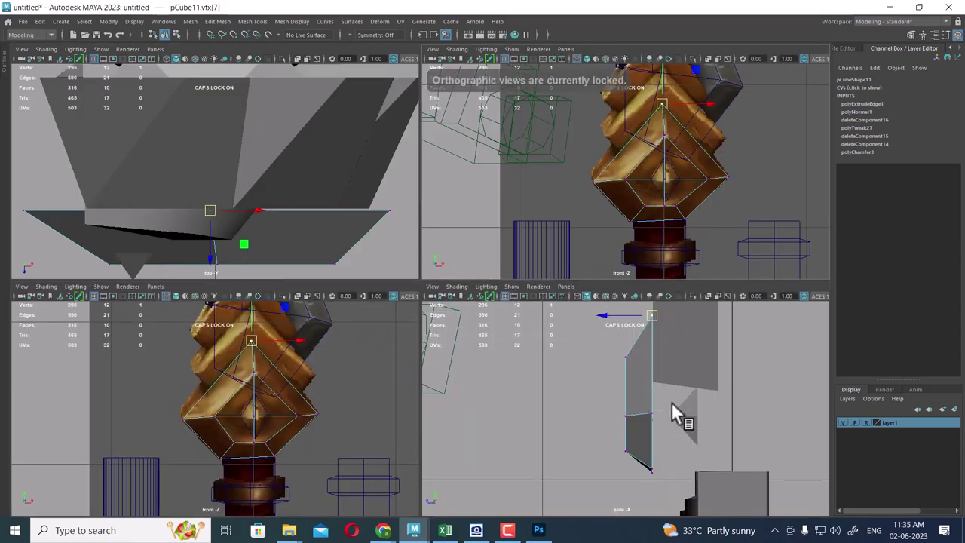
mouse_move(675, 316)
alt+mouse_down()
mouse_move(655, 399)
mouse_move(605, 430)
alt+mouse_up()
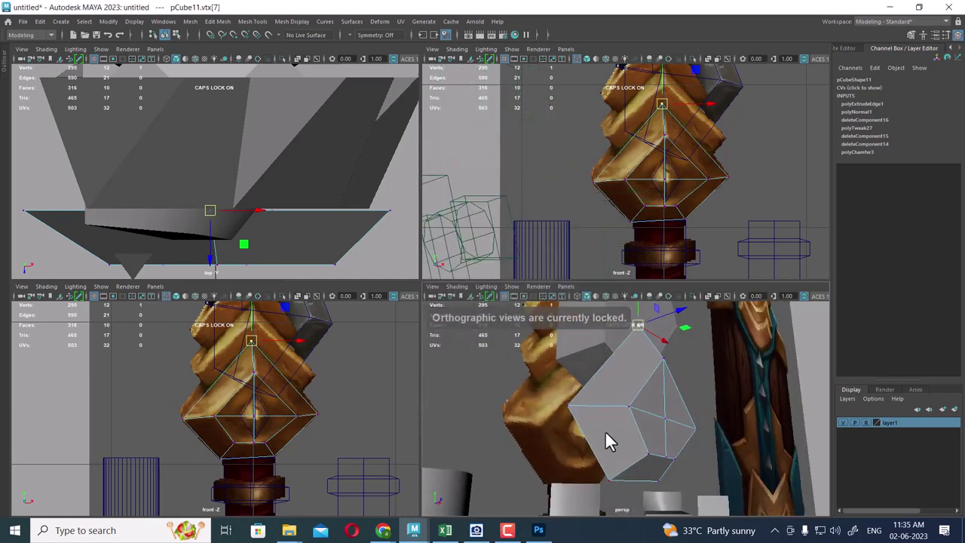
right_drag(604, 426, 655, 202)
click(614, 362)
alt+drag(581, 368, 653, 449)
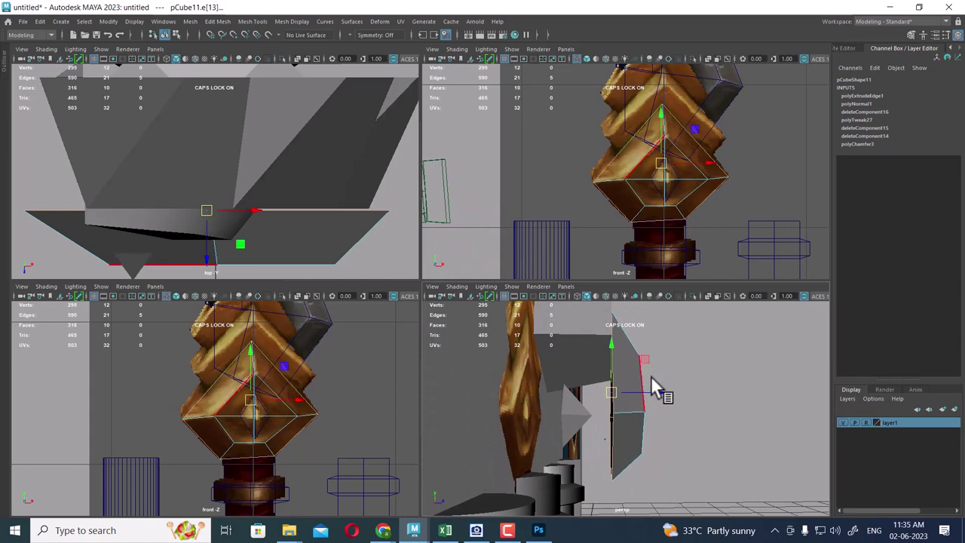
scroll(626, 192, down, 3)
scroll(622, 184, down, 2)
Make the upper-right pane a side view with cameras hidden, and extrude the selected edge
key(space)
drag(609, 205, 663, 205)
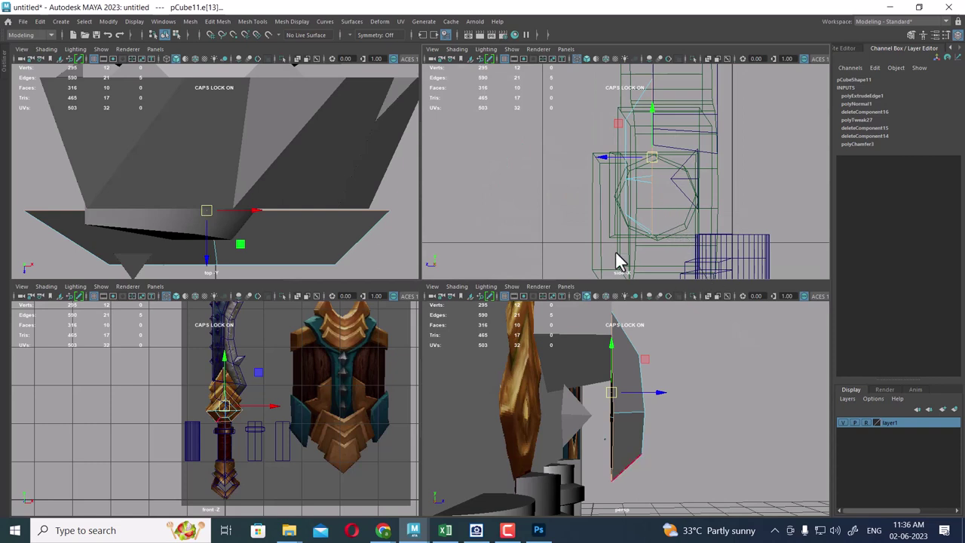
click(512, 49)
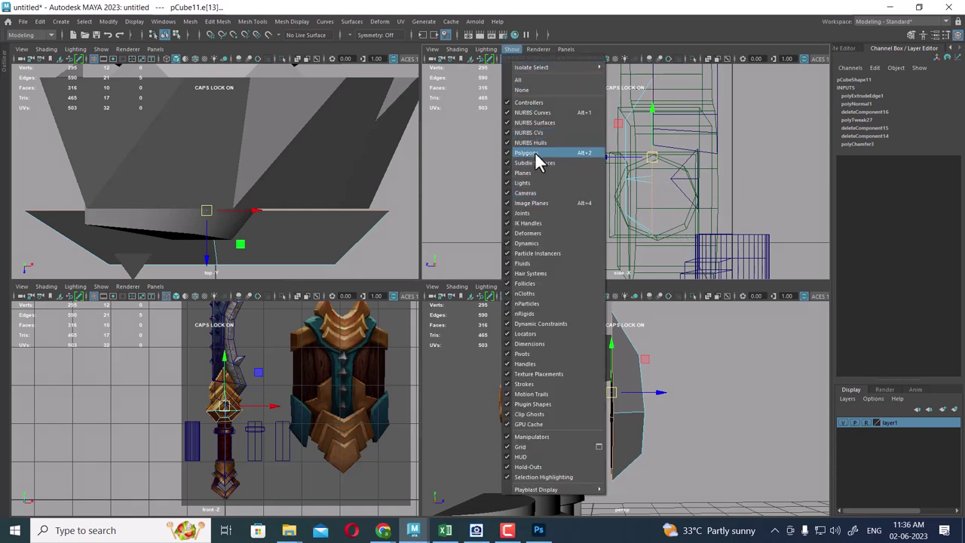
click(534, 192)
alt+middle_drag(658, 203, 653, 223)
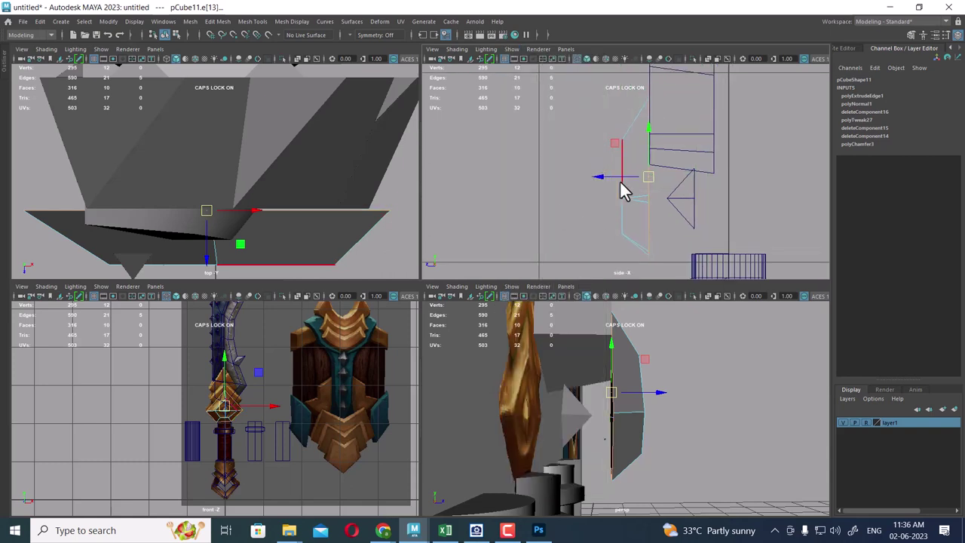
key(ctrl+e)
drag(604, 178, 669, 184)
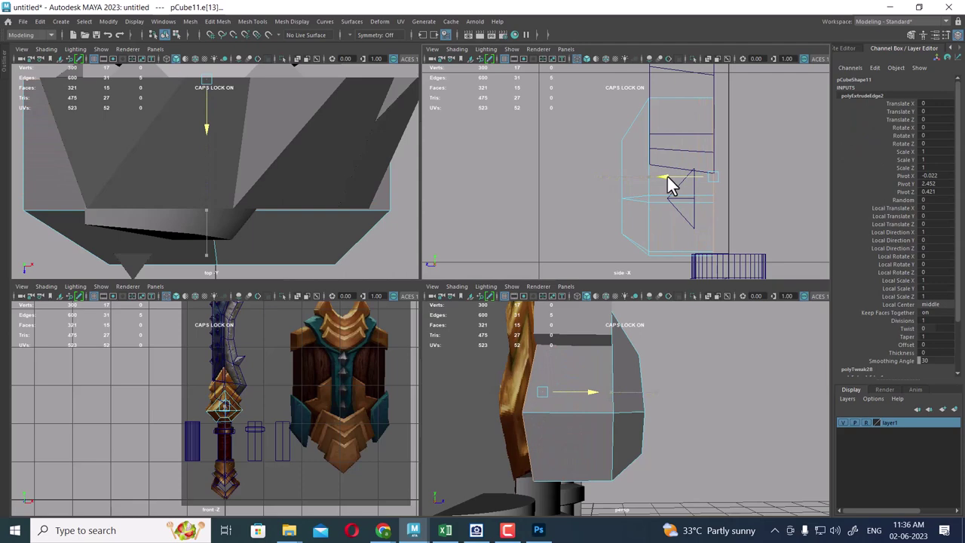
click(667, 181)
mouse_move(685, 439)
alt+mouse_down()
mouse_move(665, 444)
mouse_move(637, 416)
alt+mouse_up()
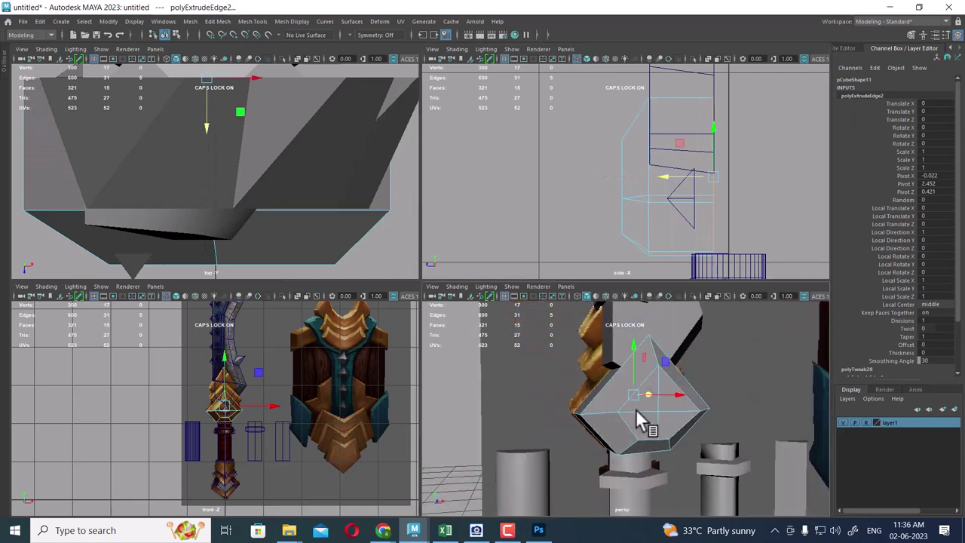
scroll(334, 490, up, 3)
scroll(324, 409, up, 3)
scroll(292, 411, up, 3)
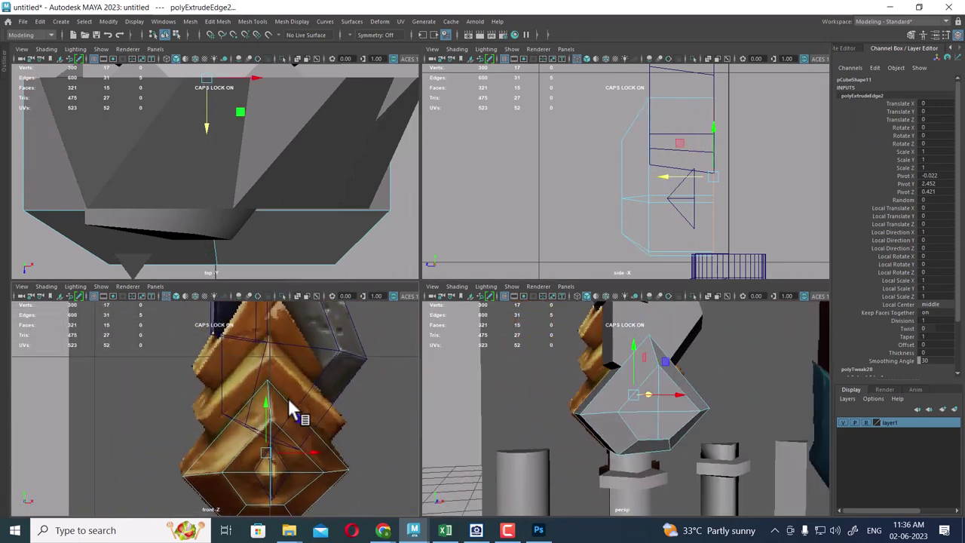
scroll(292, 411, up, 2)
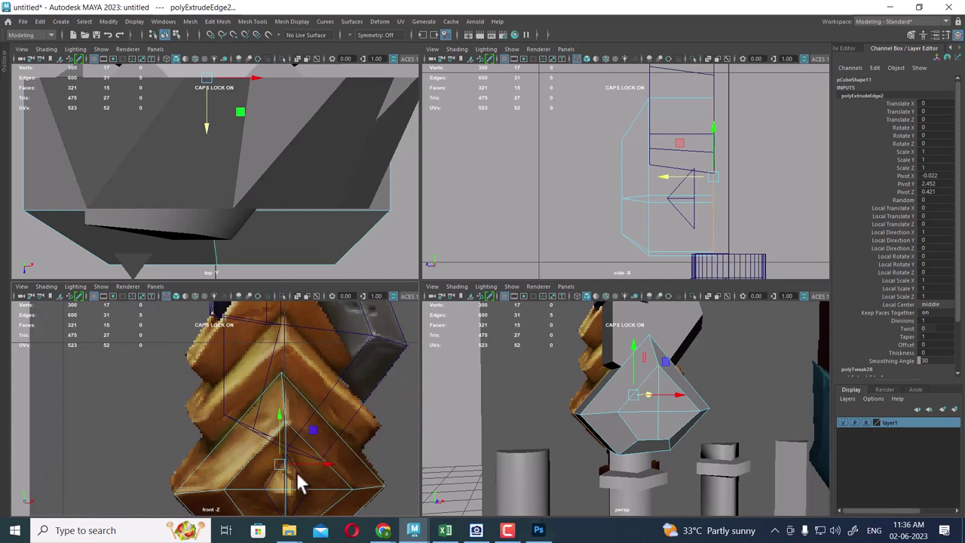
scroll(291, 400, up, 2)
scroll(287, 410, up, 2)
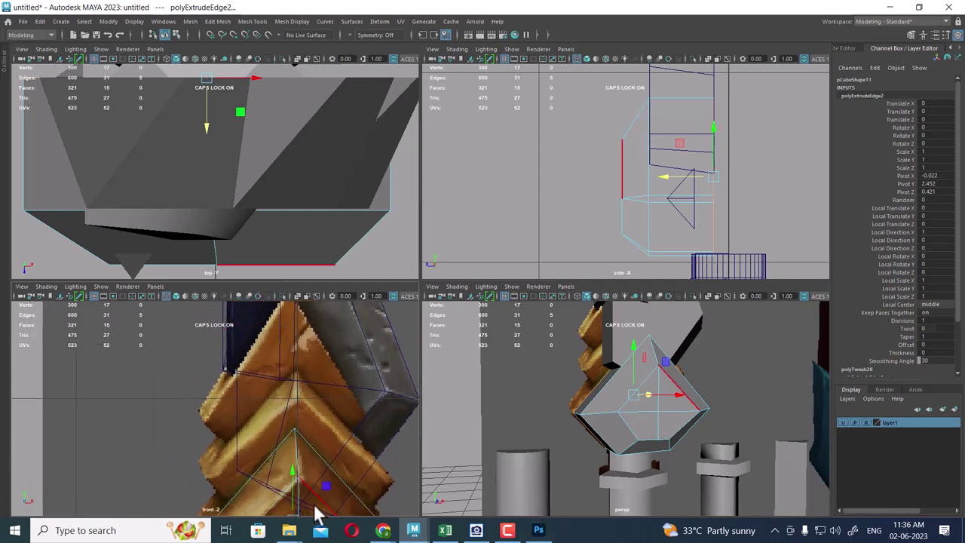
mouse_move(414, 530)
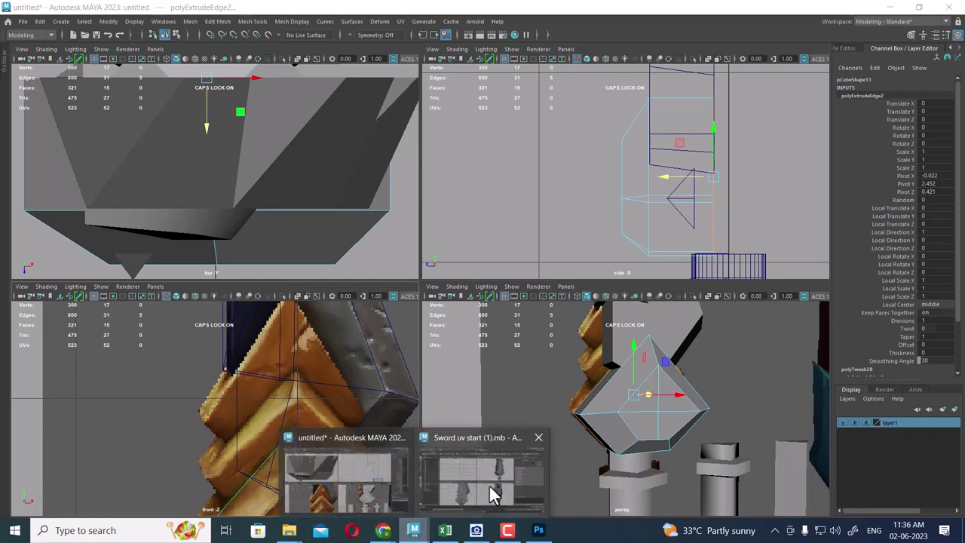
click(488, 484)
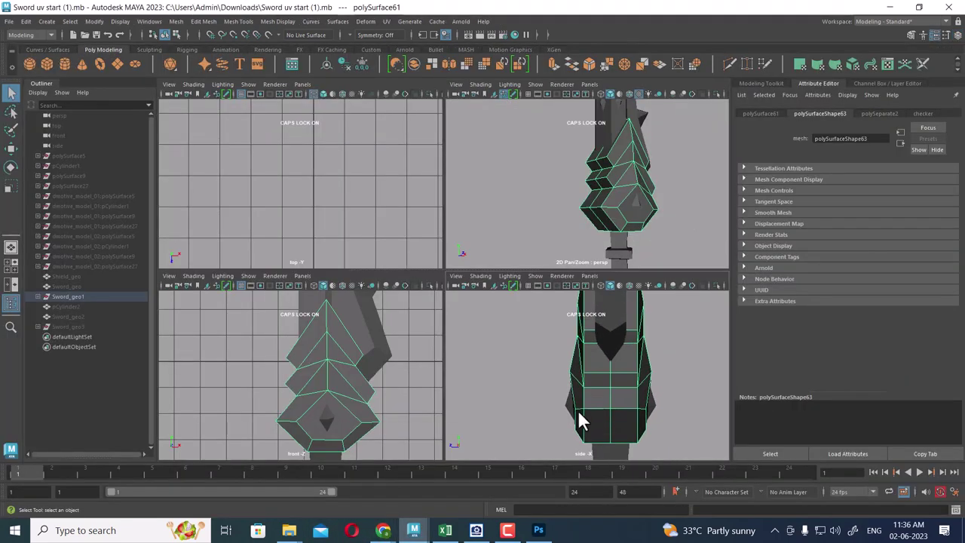
alt+middle_drag(578, 356, 592, 405)
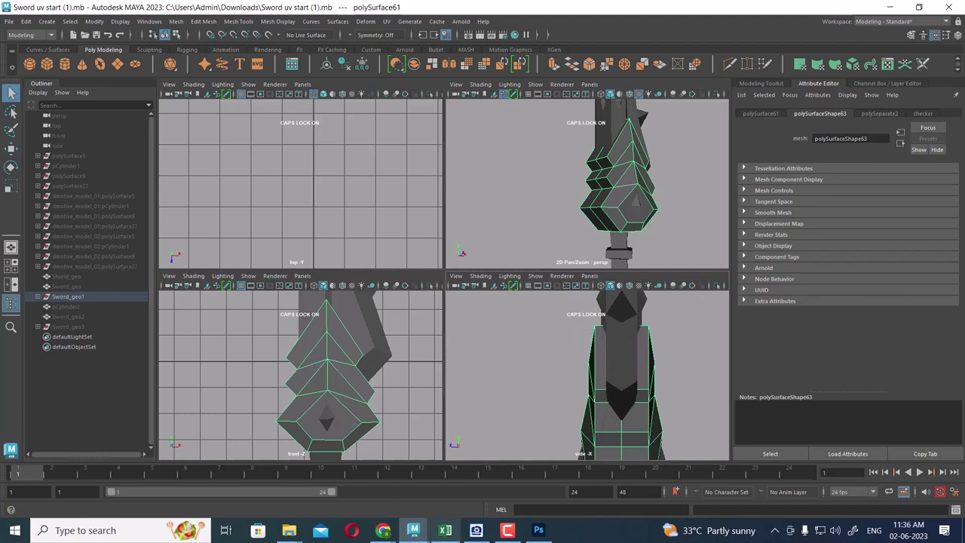
click(365, 486)
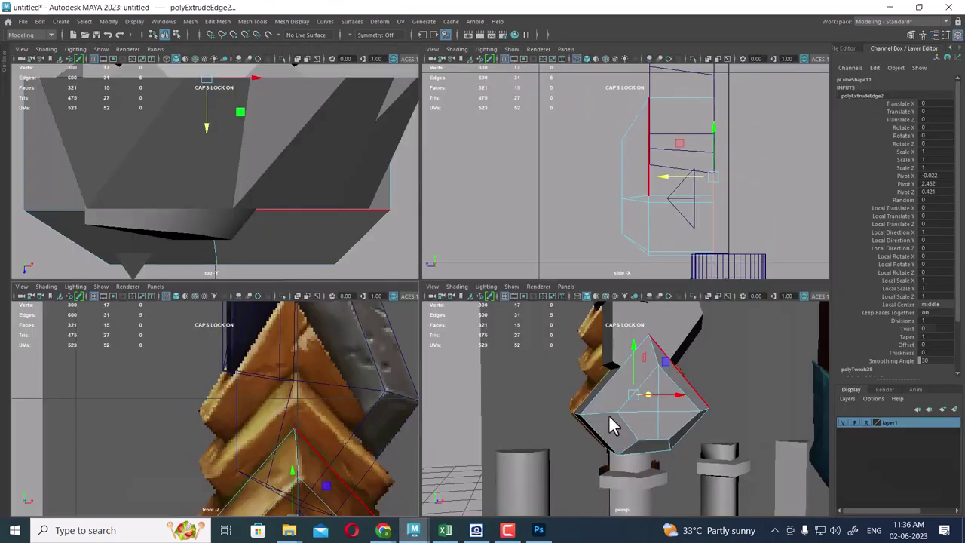
scroll(317, 415, down, 5)
scroll(694, 362, up, 2)
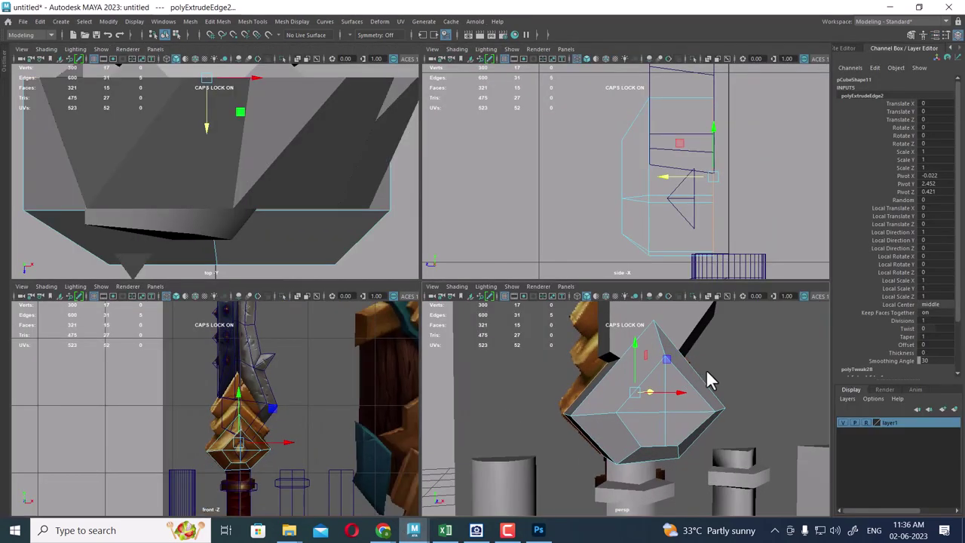
alt+drag(705, 369, 740, 377)
mouse_move(620, 384)
alt+mouse_down()
mouse_move(592, 392)
mouse_move(609, 385)
mouse_move(633, 428)
mouse_move(596, 380)
alt+mouse_up()
scroll(596, 380, up, 3)
right_click(613, 391)
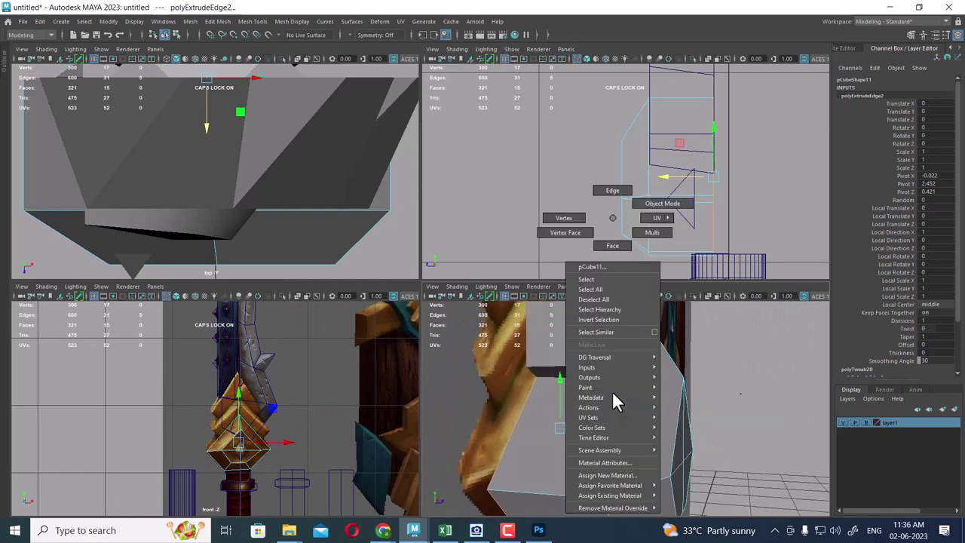
click(612, 246)
click(648, 384)
mouse_move(649, 384)
alt+mouse_down()
mouse_move(559, 409)
mouse_move(618, 417)
alt+mouse_up()
click(694, 410)
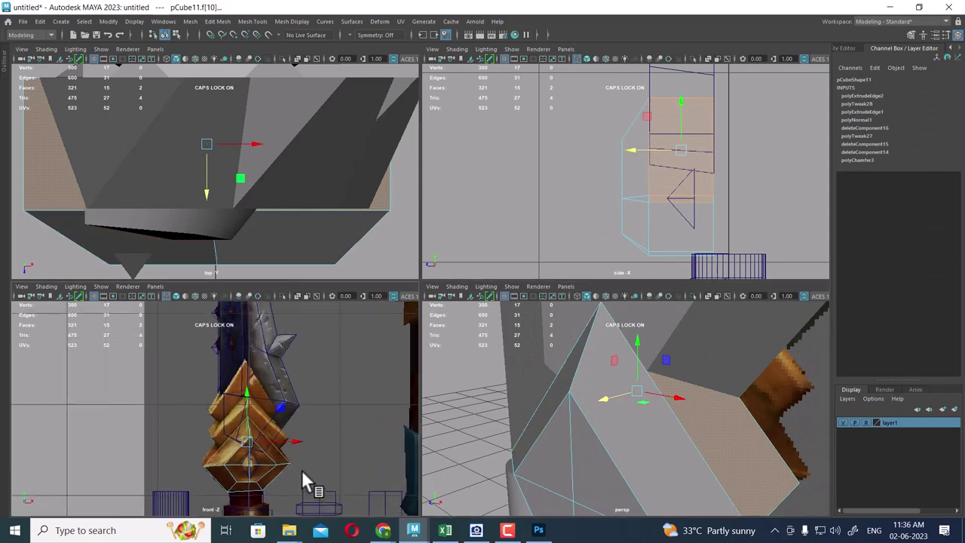
scroll(303, 473, up, 2)
key(space)
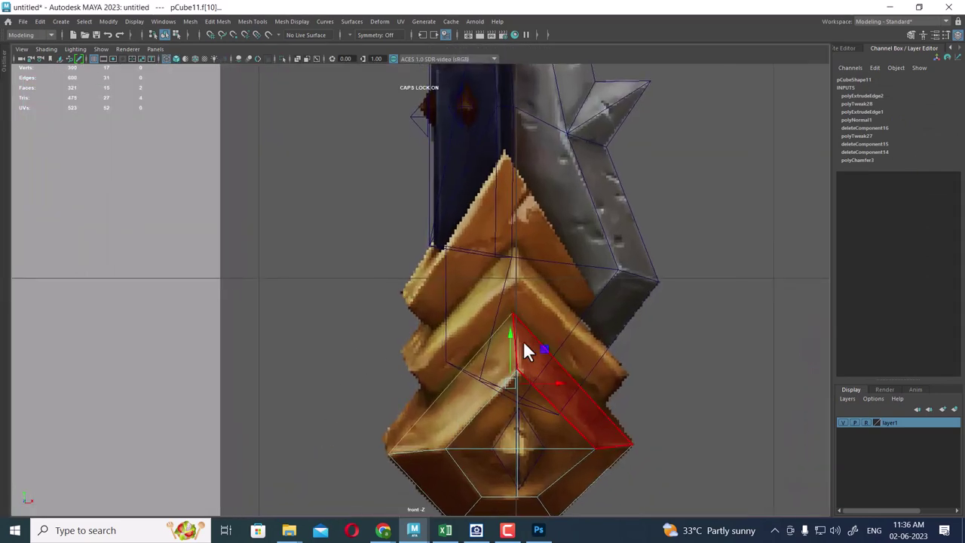
key(ctrl+e)
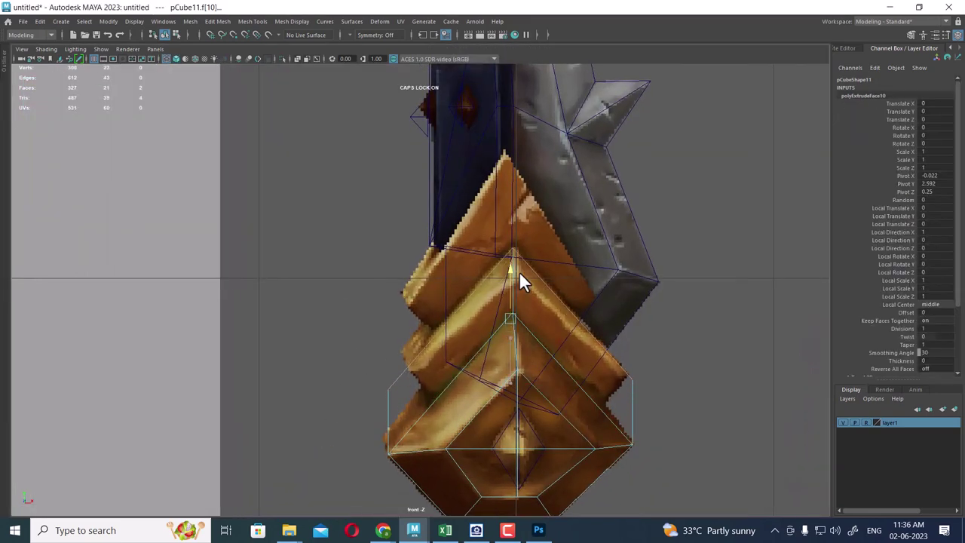
click(519, 272)
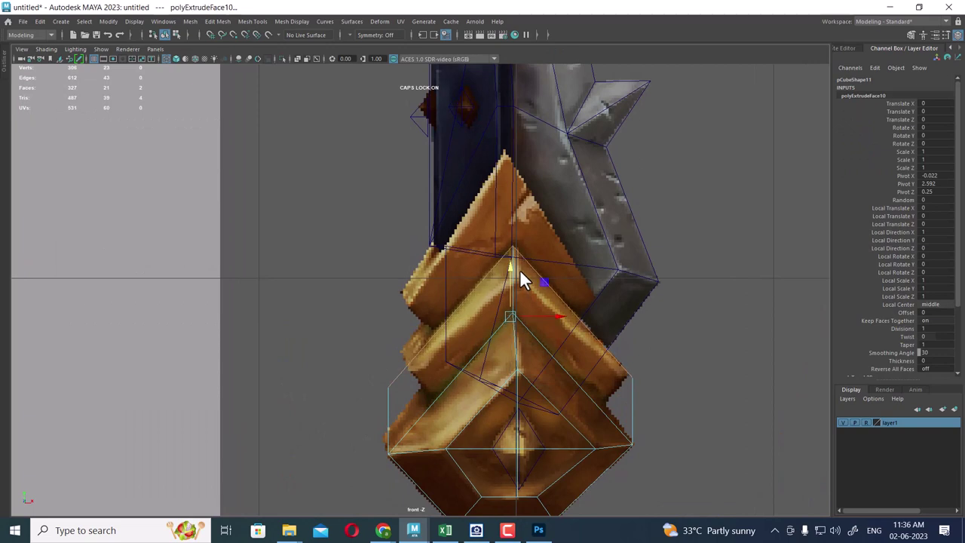
alt+middle_drag(458, 377, 450, 294)
scroll(448, 300, up, 1)
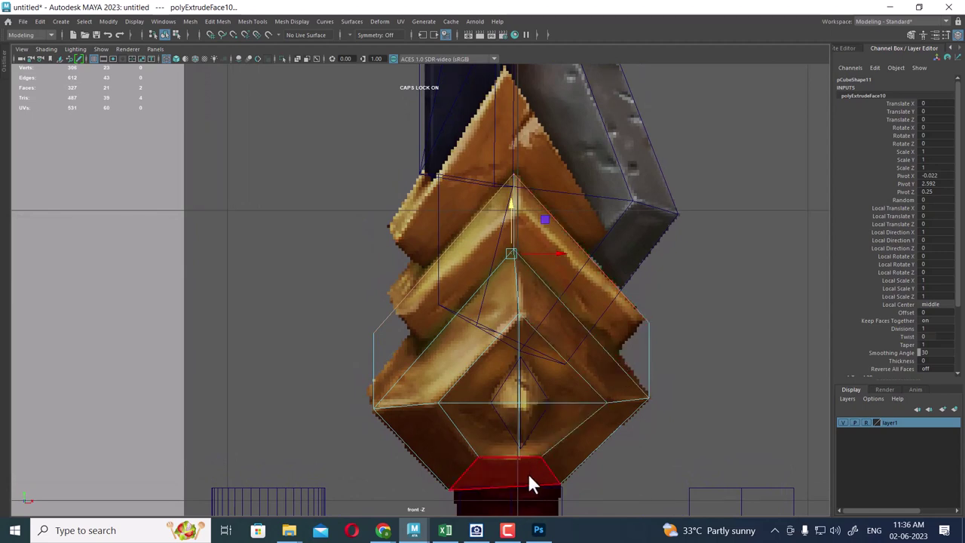
key(ctrl+z)
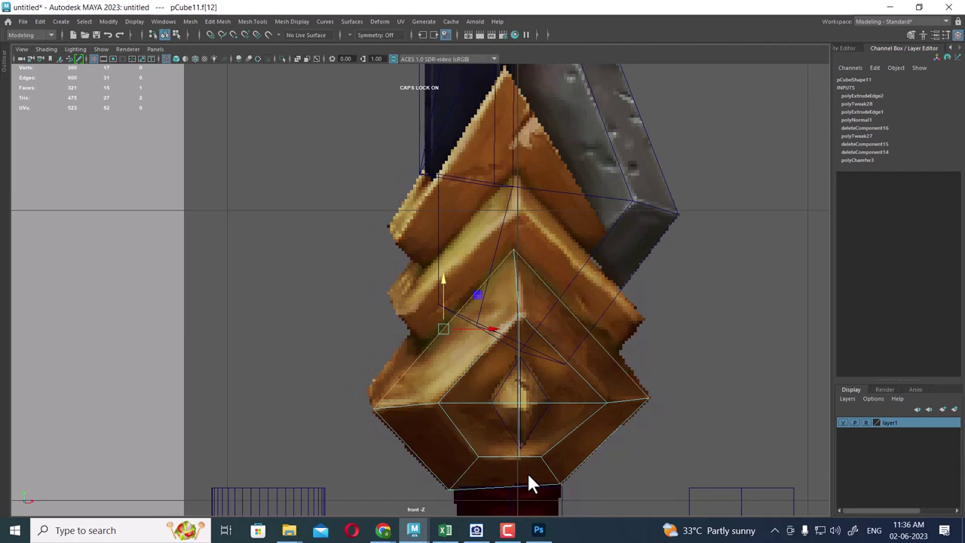
Split two new edge rings across the gem pyramid's faces with Edge Ring Utilities
key(space)
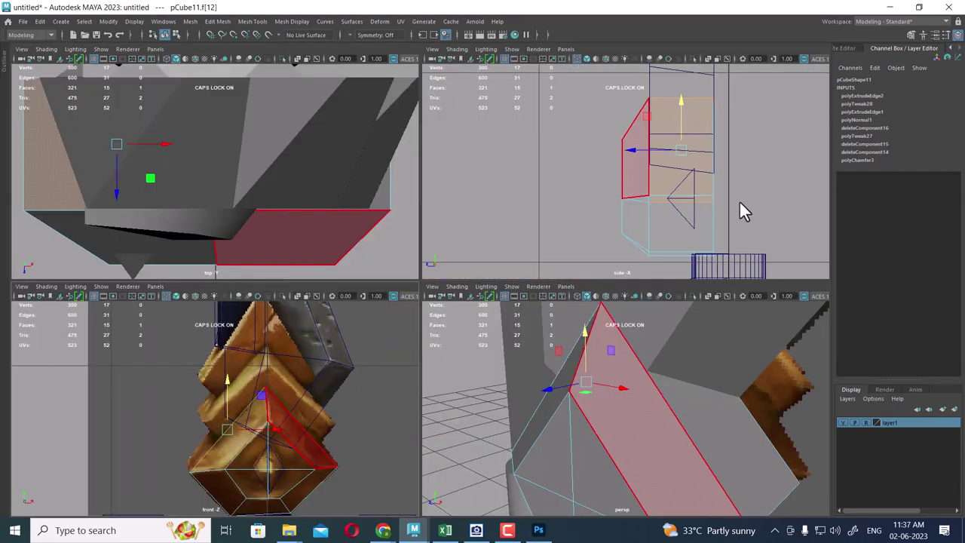
mouse_move(621, 450)
alt+mouse_down()
mouse_move(664, 411)
mouse_move(712, 435)
mouse_move(572, 416)
mouse_move(527, 226)
alt+mouse_up()
key(space)
right_drag(528, 218, 547, 186)
click(469, 295)
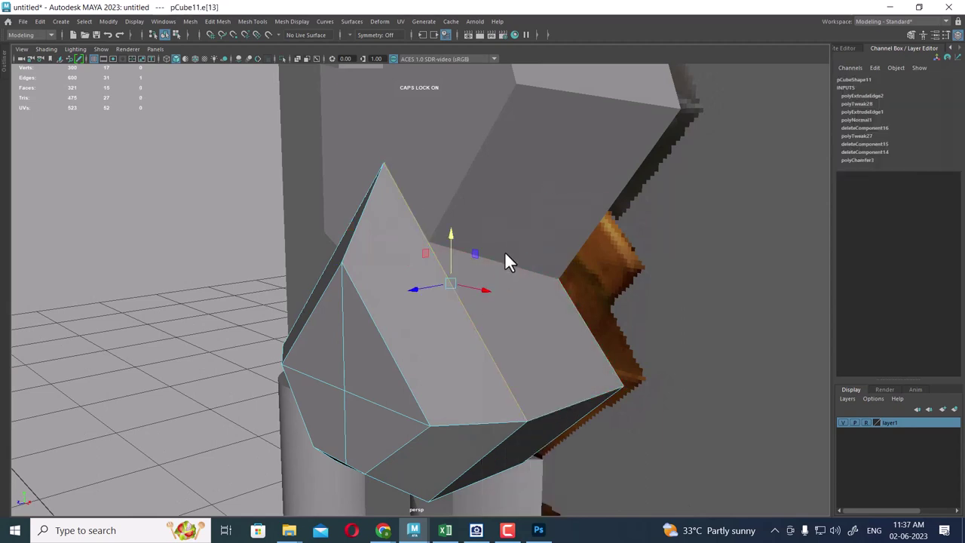
shift+right_click(396, 283)
shift+right_drag(395, 282, 745, 315)
alt+drag(737, 317, 403, 351)
click(329, 279)
shift+right_drag(384, 309, 377, 322)
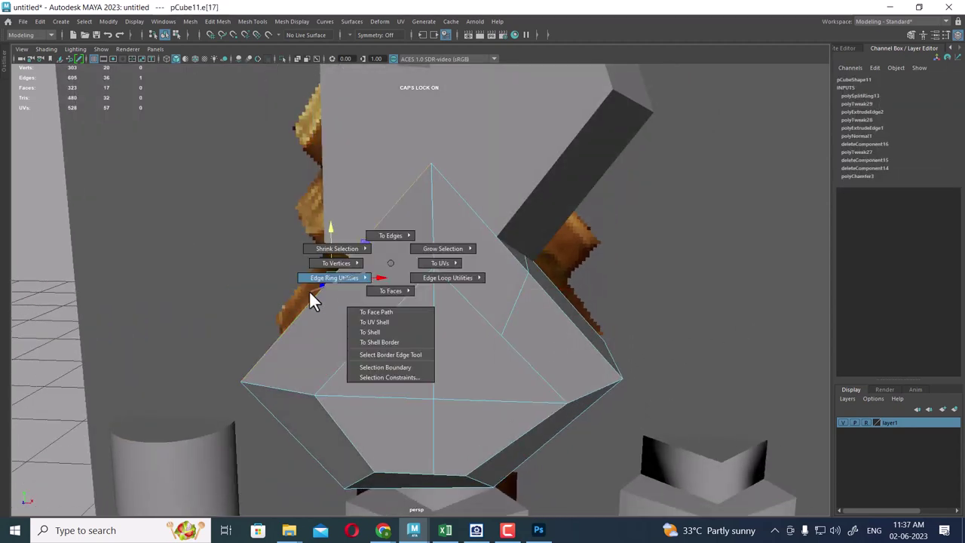
In the front view, slide the new cross edges down the right and left diagonals
key(space)
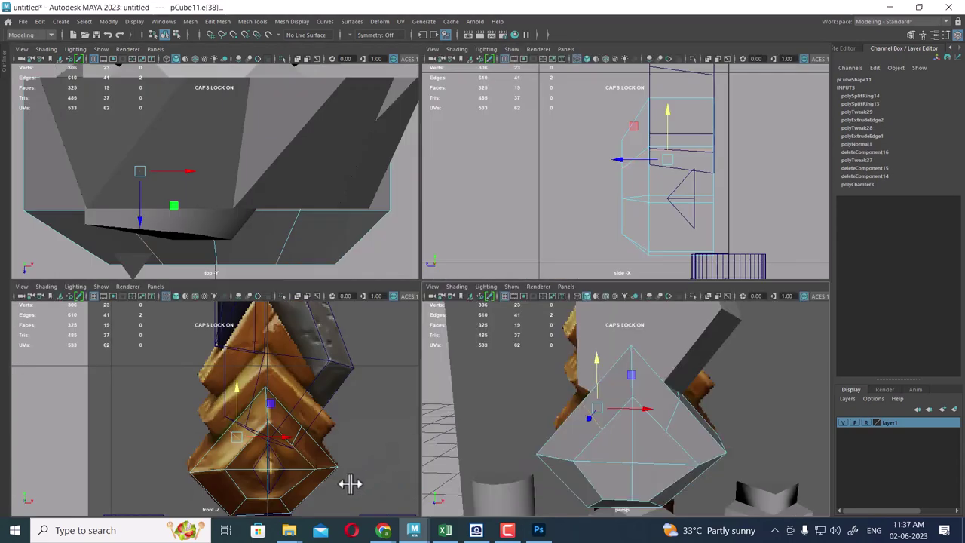
key(space)
scroll(306, 353, up, 2)
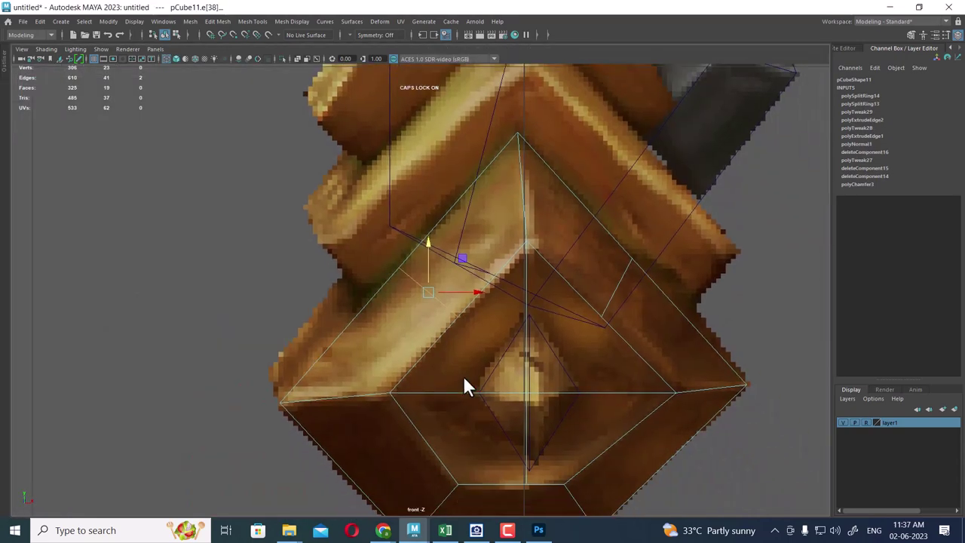
click(622, 267)
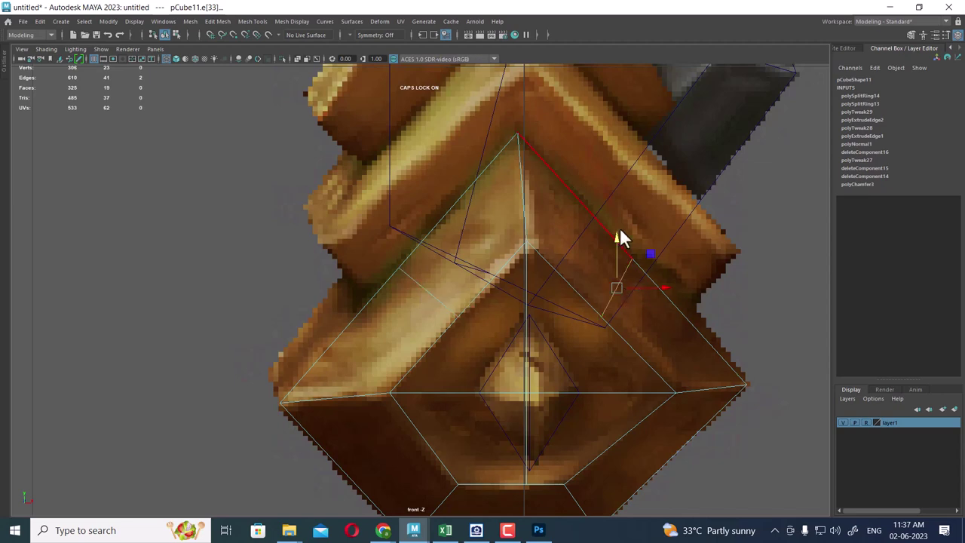
shift+right_click(611, 202)
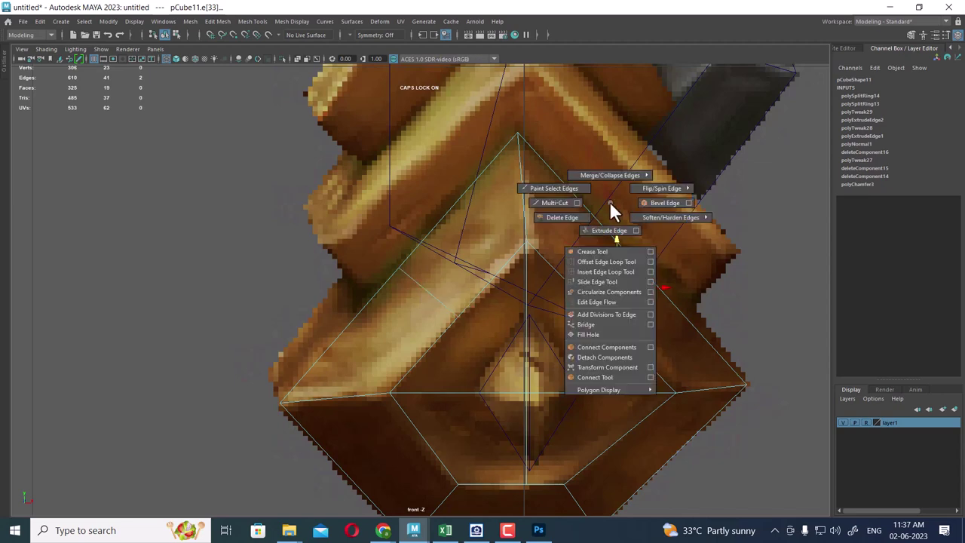
click(615, 280)
middle_drag(630, 277, 650, 293)
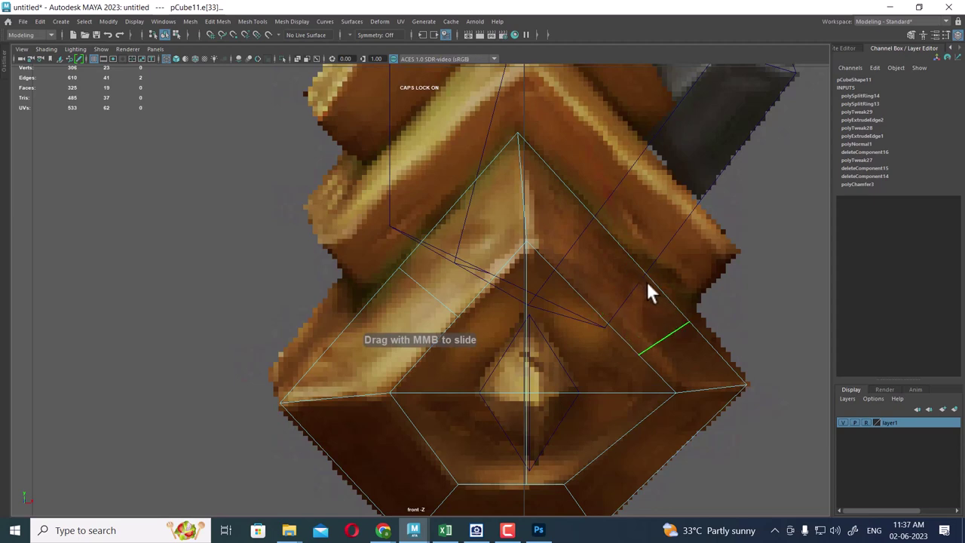
click(423, 291)
shift+right_drag(438, 209, 436, 289)
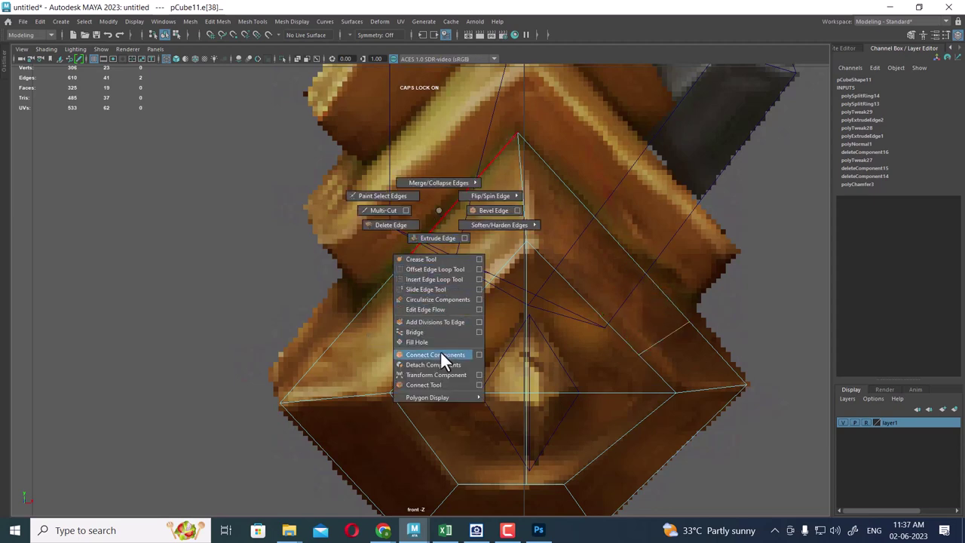
mouse_move(436, 287)
middle_down()
mouse_move(392, 262)
mouse_move(382, 272)
mouse_move(408, 256)
middle_up()
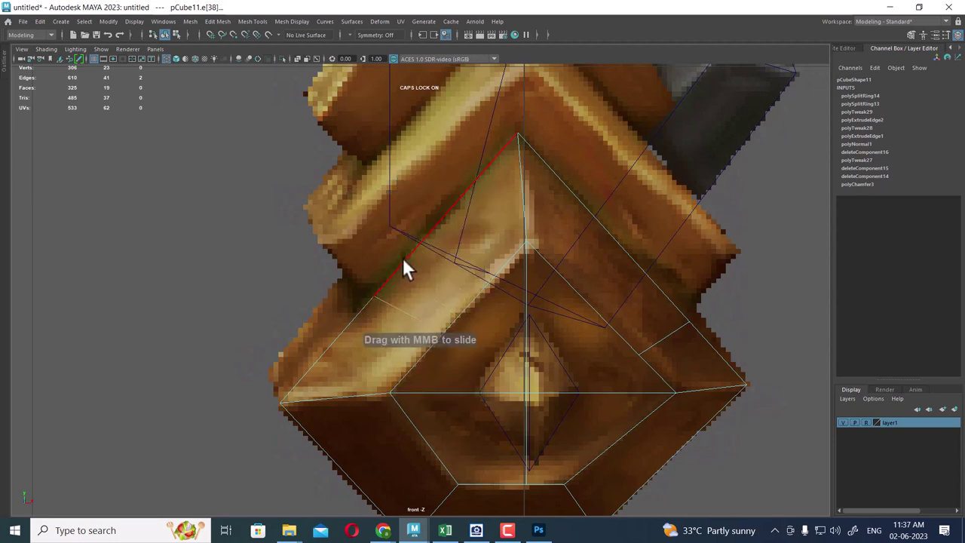
click(463, 324)
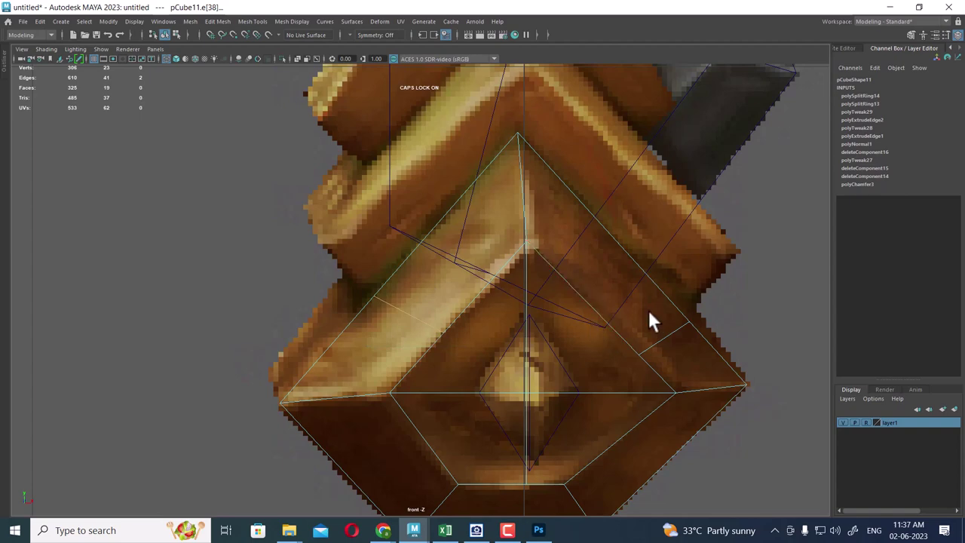
key(space)
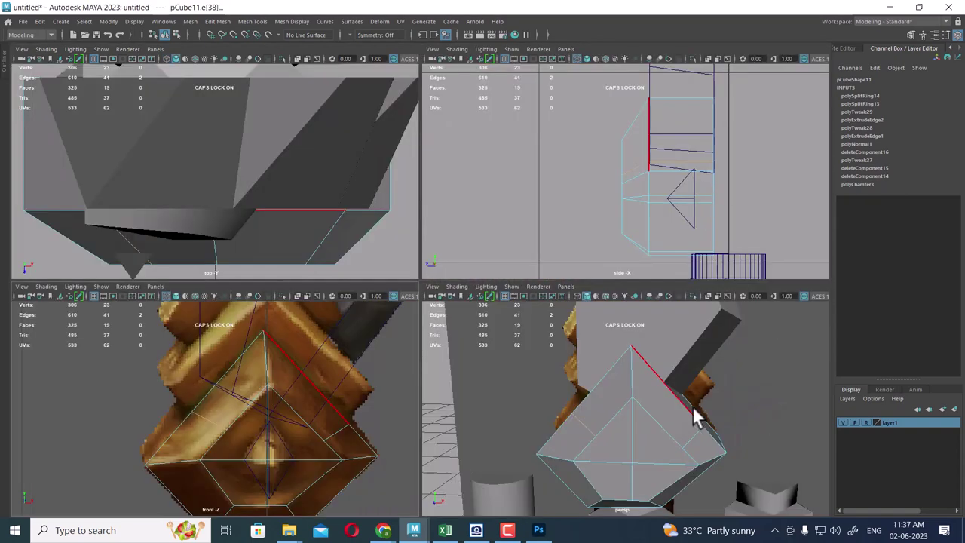
Extrude the upper-left gem face and pull it outward
alt+drag(695, 417, 638, 407)
right_drag(641, 389, 642, 247)
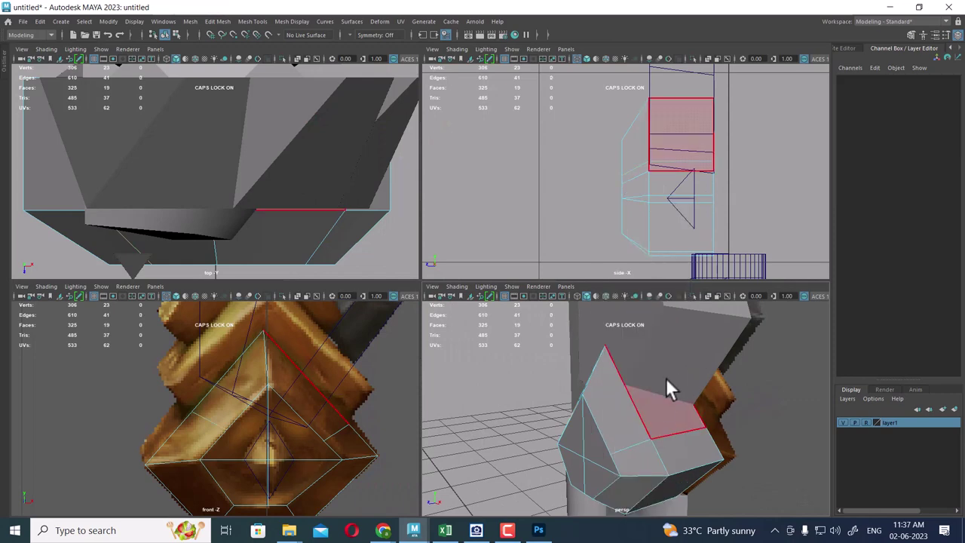
click(666, 379)
alt+drag(576, 420, 700, 428)
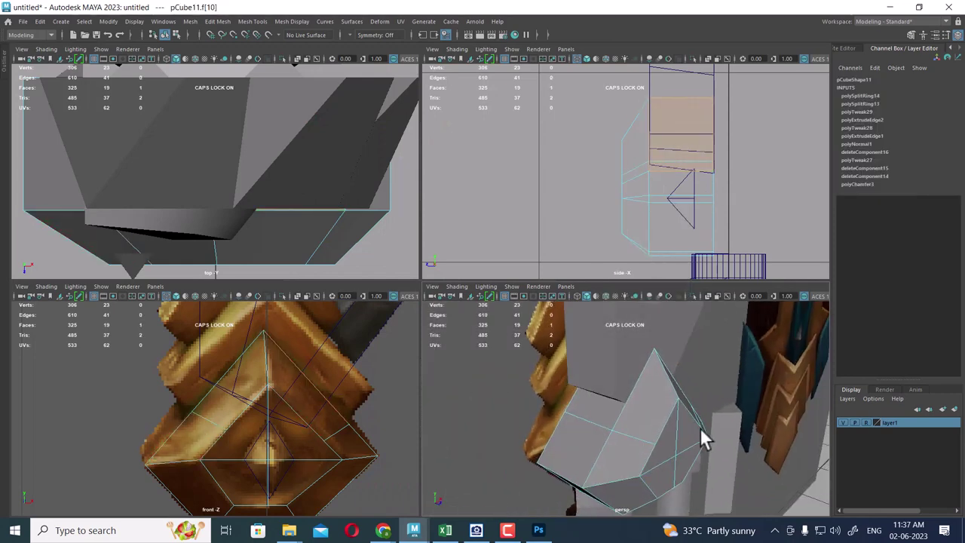
scroll(279, 407, up, 2)
click(275, 391)
scroll(309, 411, up, 2)
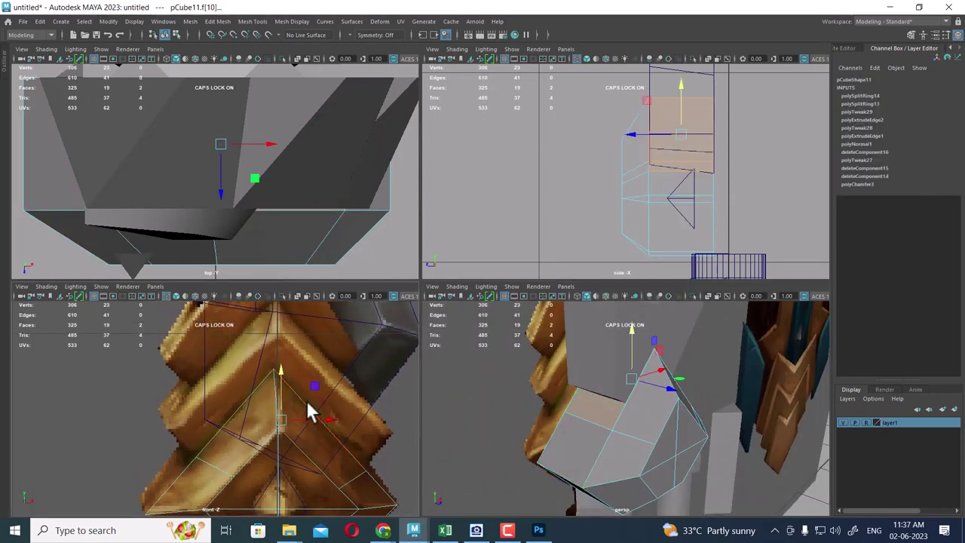
key(ctrl+e)
drag(281, 367, 279, 301)
key(w)
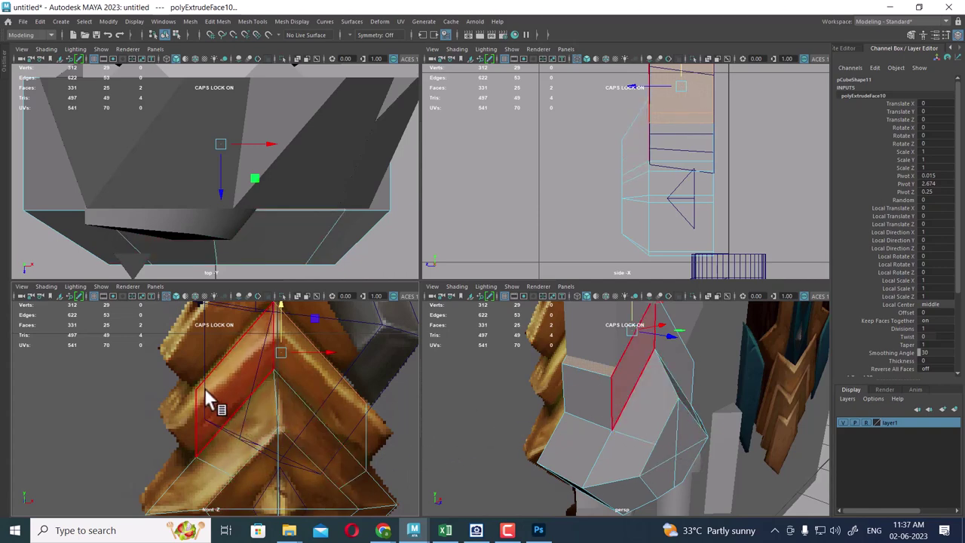
Move the guard's left and right corner vertices onto the reference chevron's outer edges
right_drag(204, 388, 162, 223)
key(space)
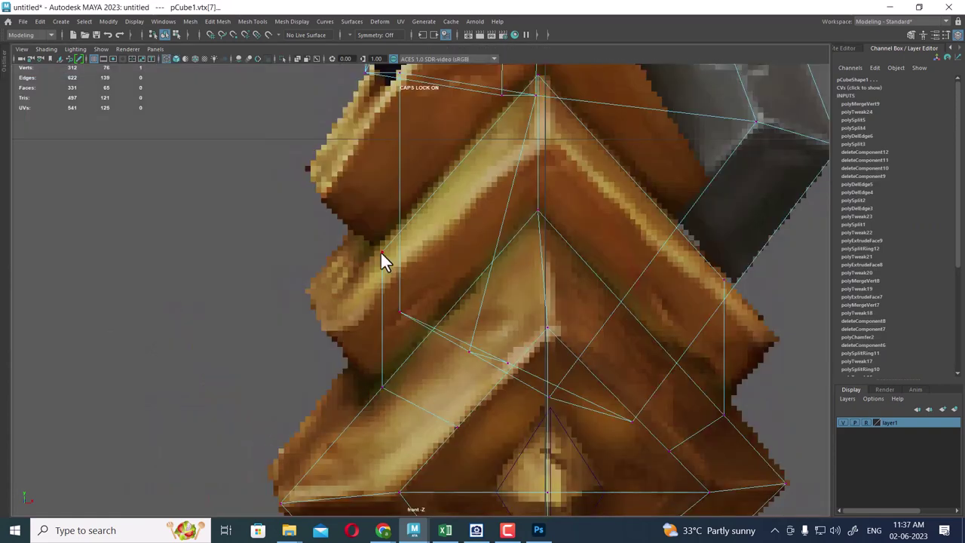
drag(380, 251, 390, 286)
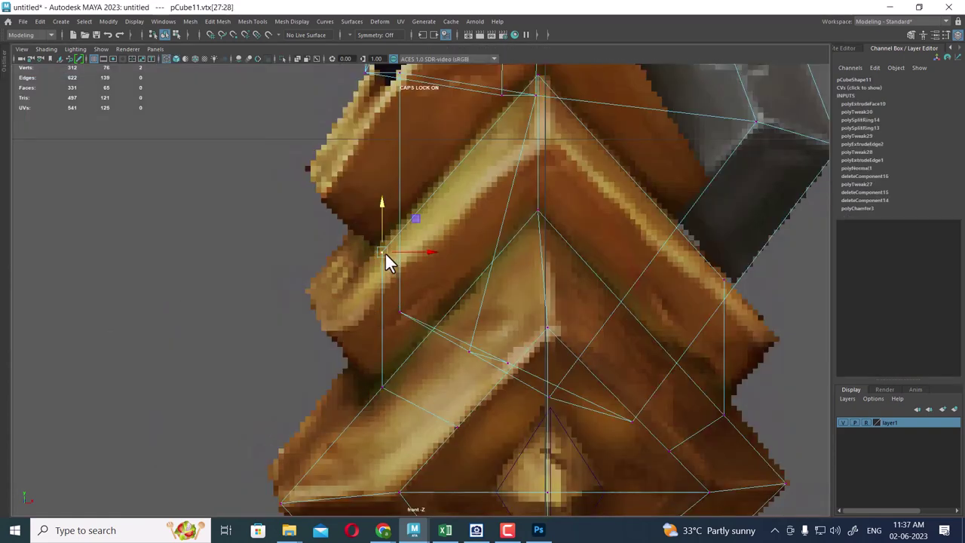
drag(380, 251, 330, 330)
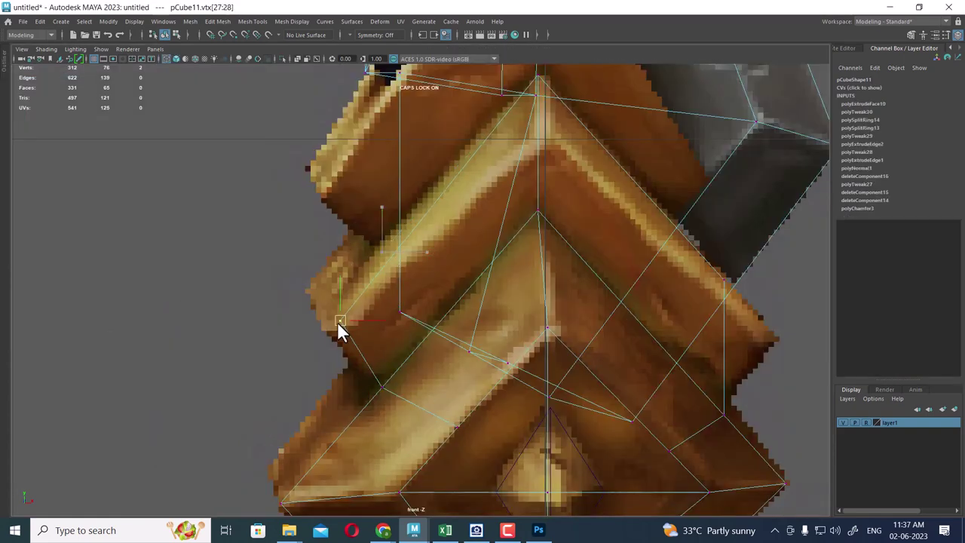
mouse_move(742, 261)
mouse_down()
mouse_move(709, 305)
mouse_move(766, 340)
mouse_up()
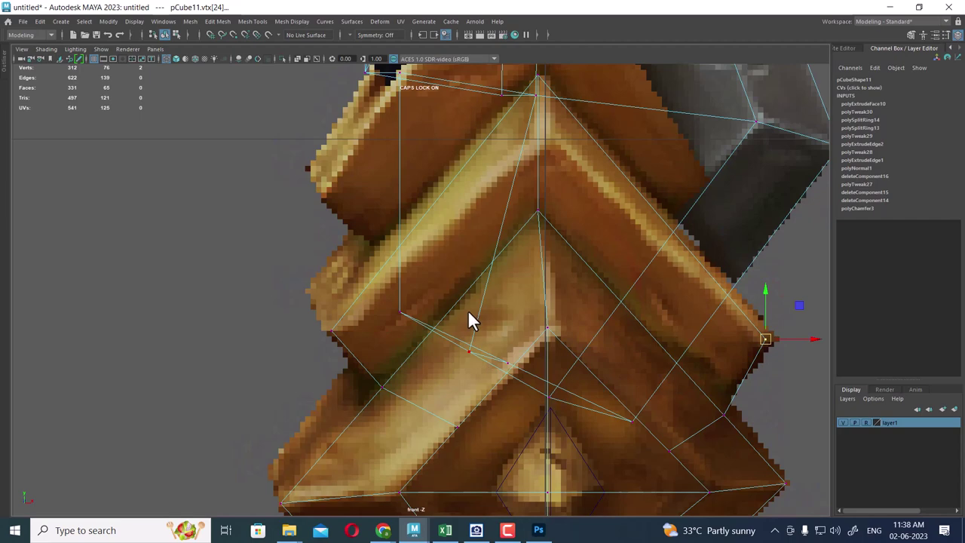
alt+middle_drag(519, 408, 454, 381)
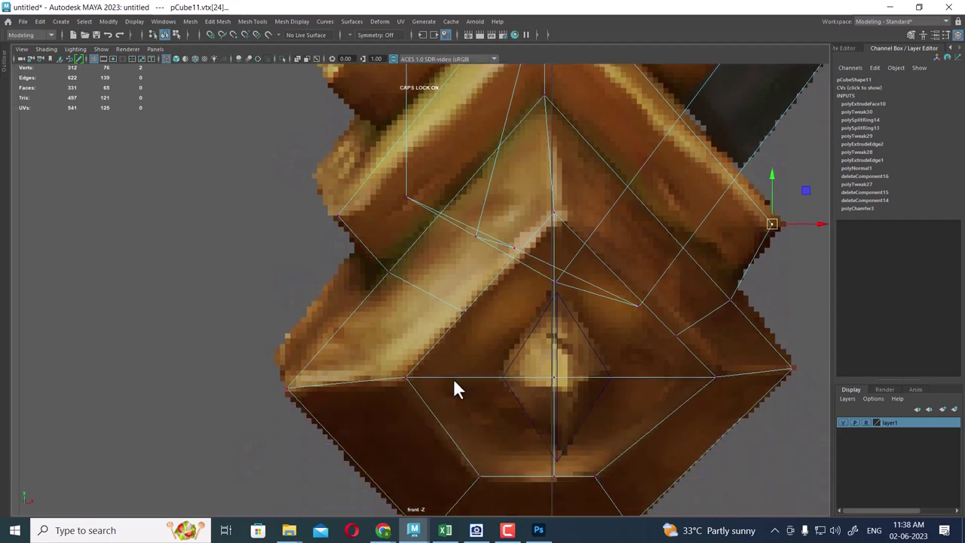
alt+middle_drag(472, 326, 521, 416)
Select the blade cube pCube1 and hide it with Ctrl+H
key(a)
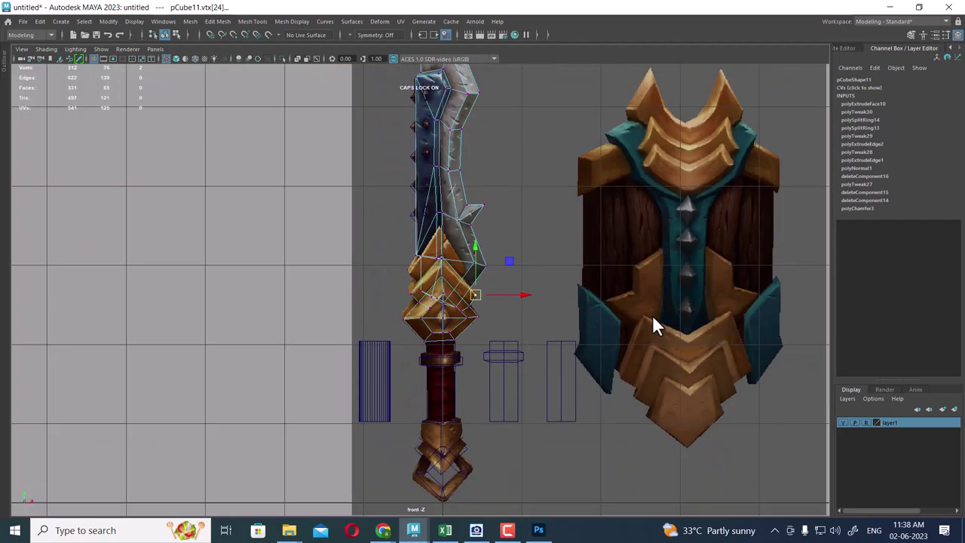
key(space)
mouse_move(697, 316)
alt+mouse_down()
mouse_move(653, 377)
mouse_move(579, 407)
alt+mouse_up()
key(space)
alt+drag(498, 365, 442, 268)
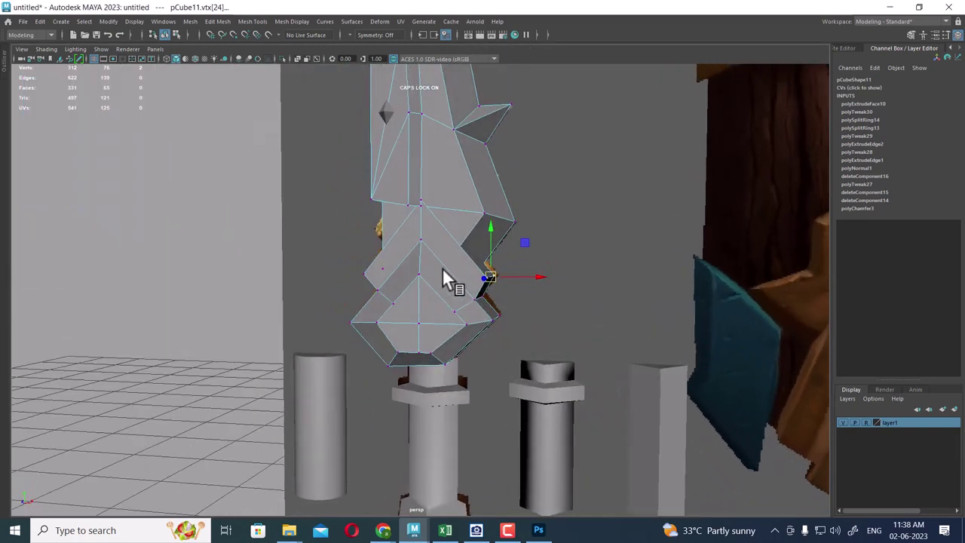
mouse_move(441, 268)
right_down()
mouse_move(537, 155)
mouse_move(465, 178)
mouse_move(567, 106)
mouse_move(562, 114)
right_up()
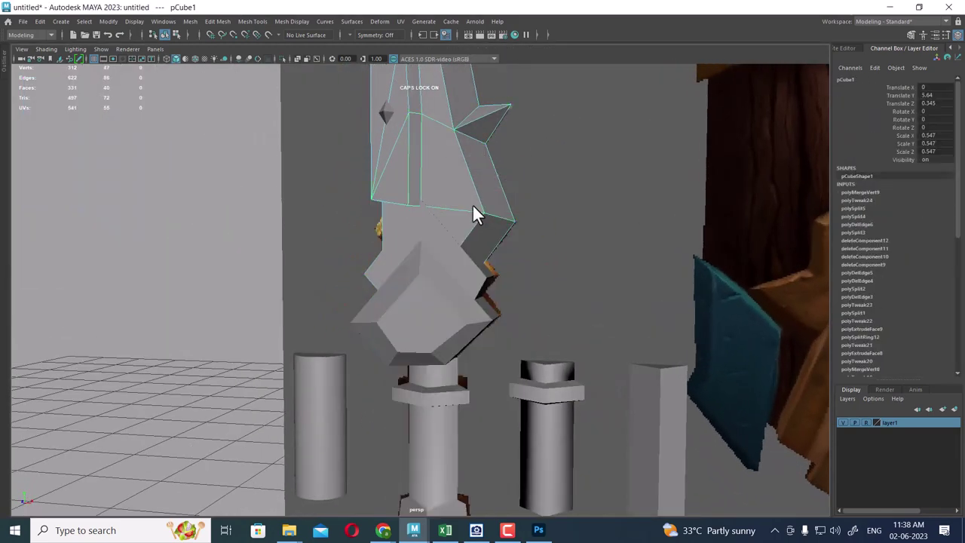
key(ctrl+h)
Select the guard mesh pCube11 and frame it in the four views
click(460, 305)
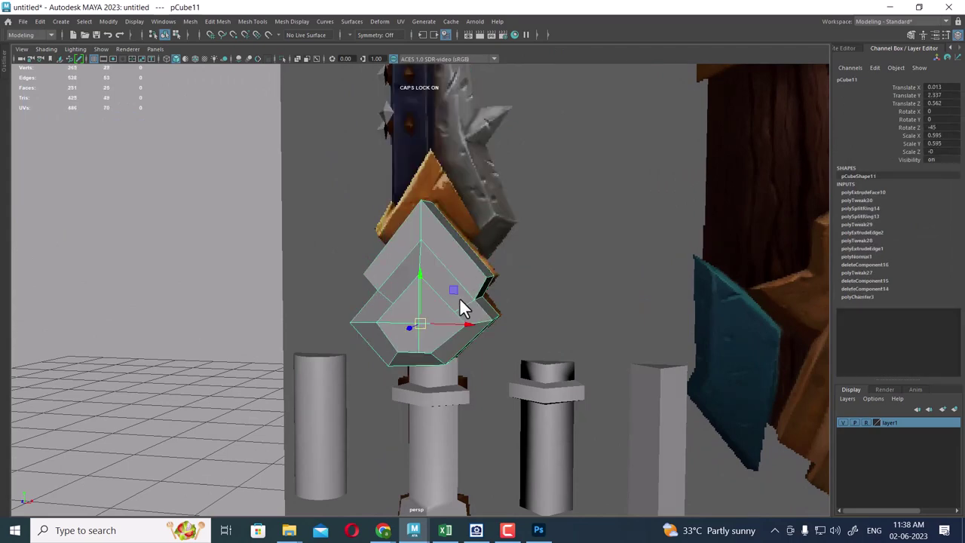
mouse_move(461, 306)
alt+mouse_down()
mouse_move(517, 334)
mouse_move(490, 341)
alt+mouse_up()
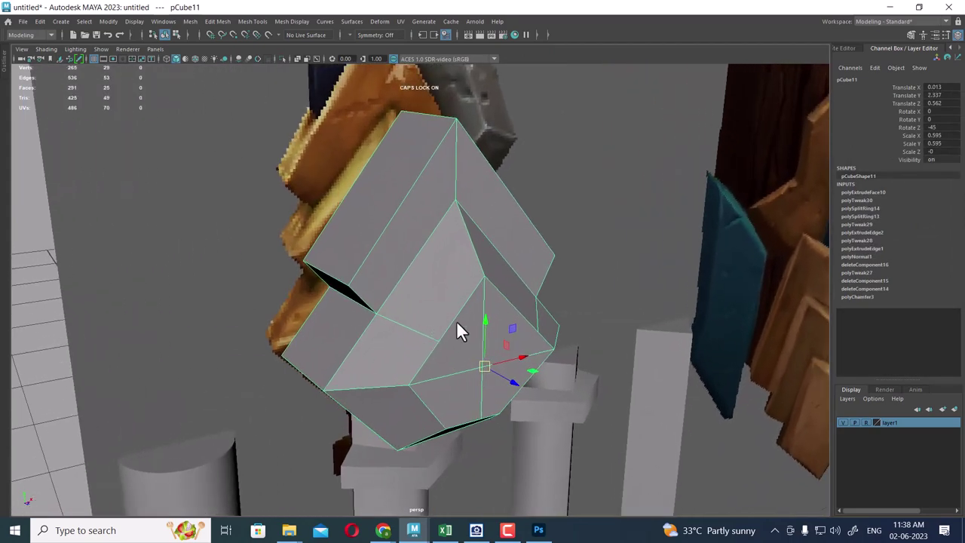
key(space)
key(f)
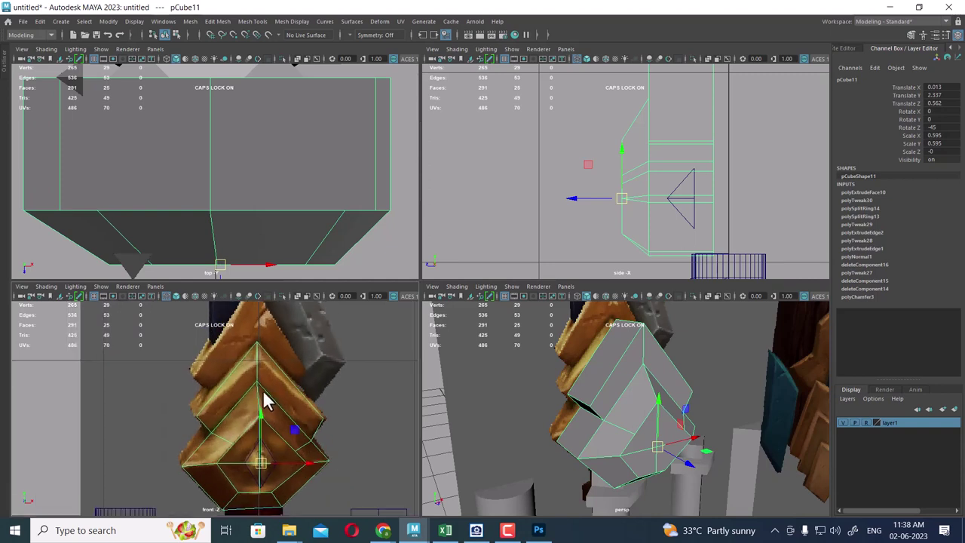
scroll(661, 430, up, 2)
scroll(251, 428, up, 2)
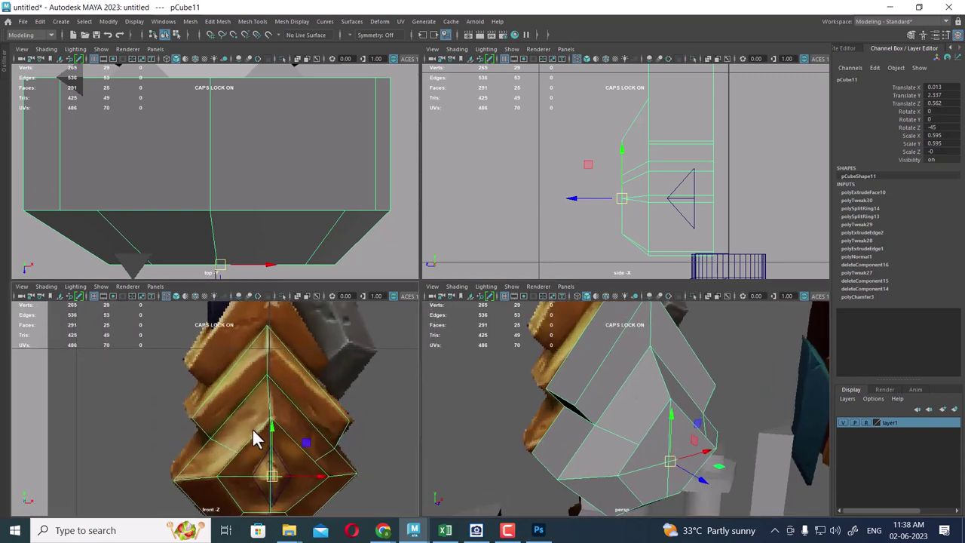
scroll(252, 428, up, 1)
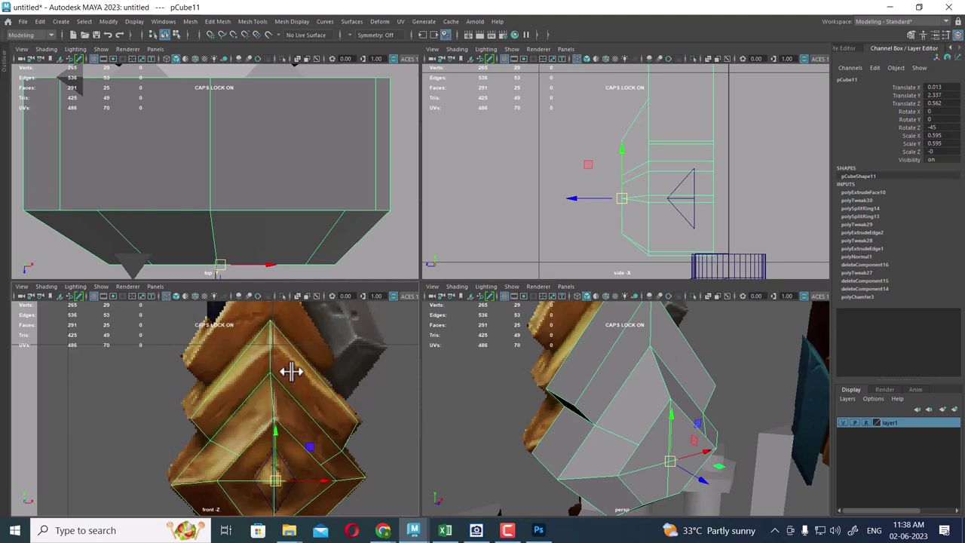
Lower the guard's two top peak vertices in Y to match the reference tip
alt+drag(657, 390, 668, 366)
mouse_move(668, 366)
right_down()
mouse_move(612, 329)
mouse_move(617, 217)
right_up()
click(650, 342)
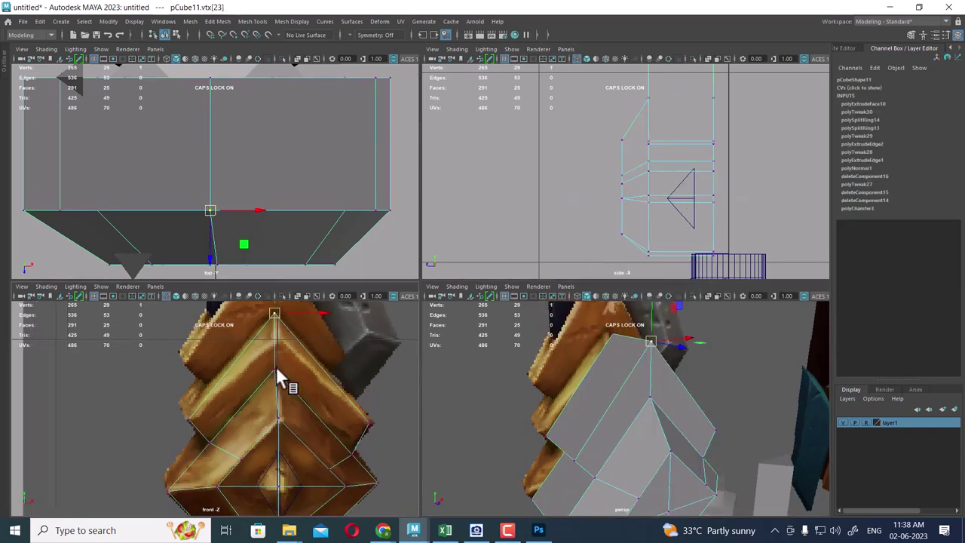
scroll(290, 366, up, 2)
scroll(302, 400, up, 2)
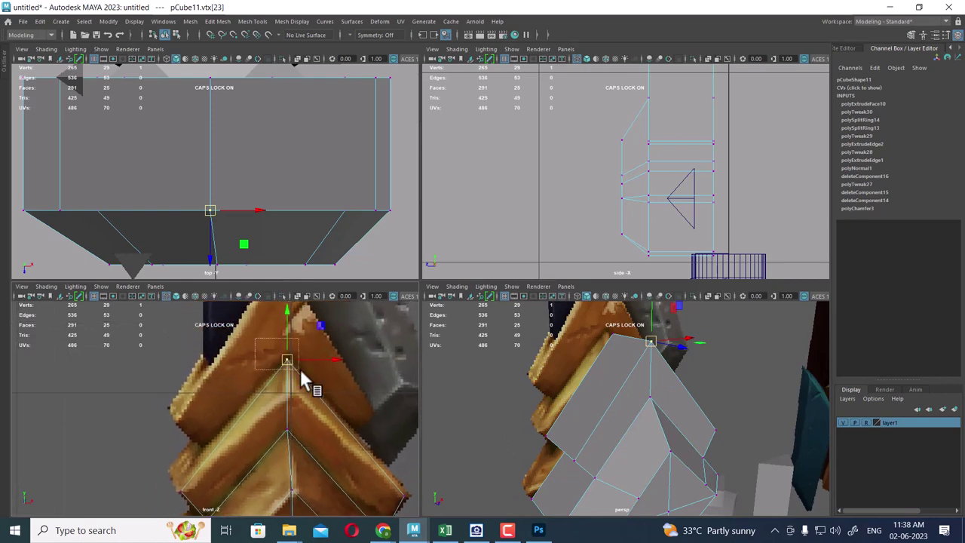
drag(301, 374, 302, 375)
drag(290, 315, 295, 351)
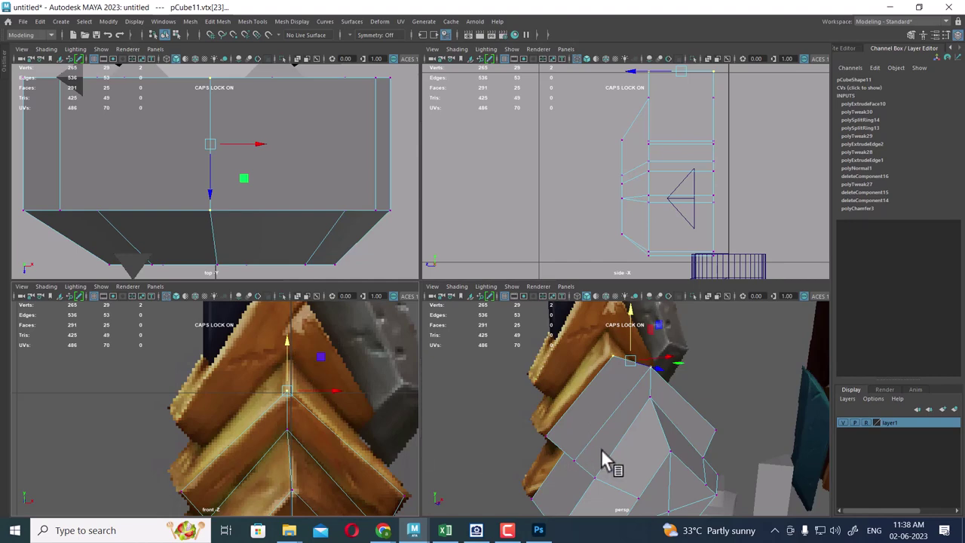
mouse_move(632, 386)
alt+mouse_down()
mouse_move(632, 399)
mouse_move(624, 380)
mouse_move(610, 398)
alt+mouse_up()
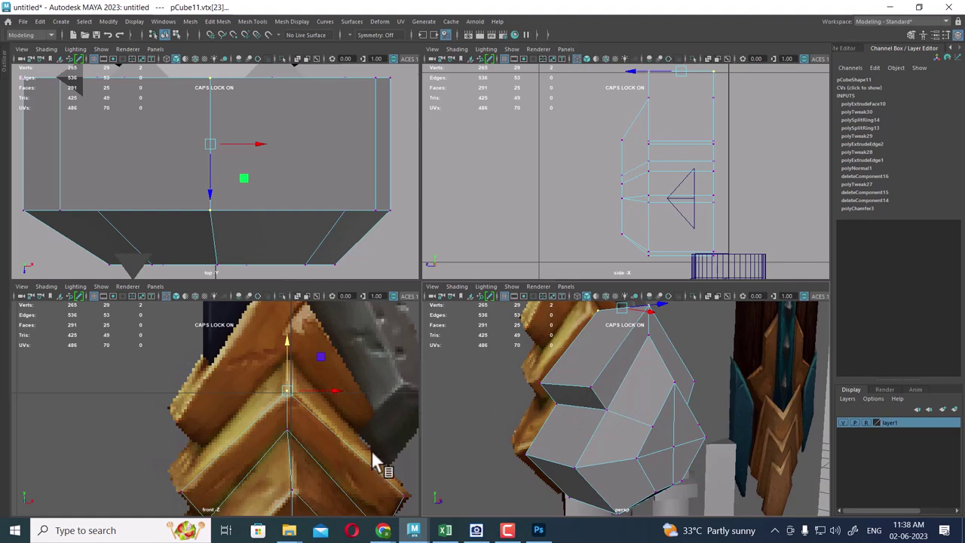
alt+drag(591, 393, 620, 393)
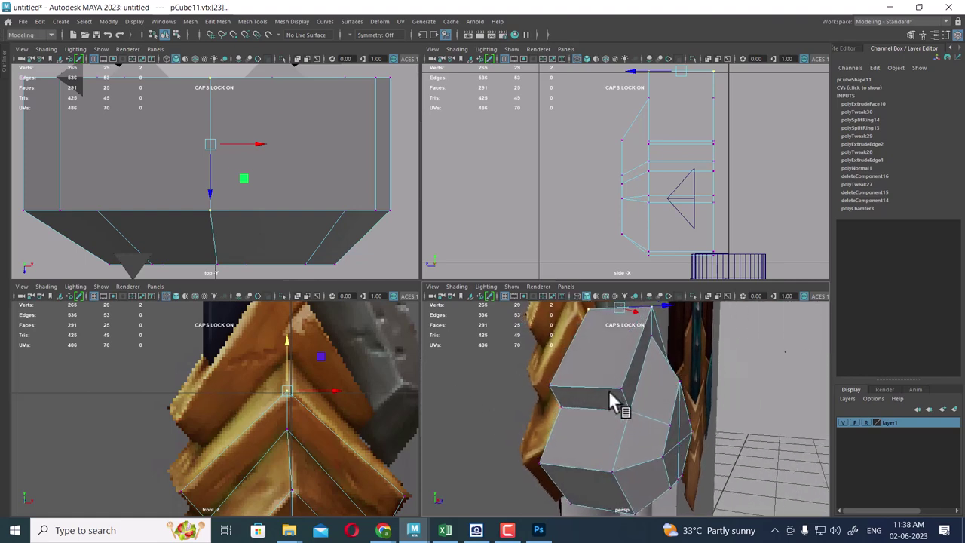
mouse_move(414, 530)
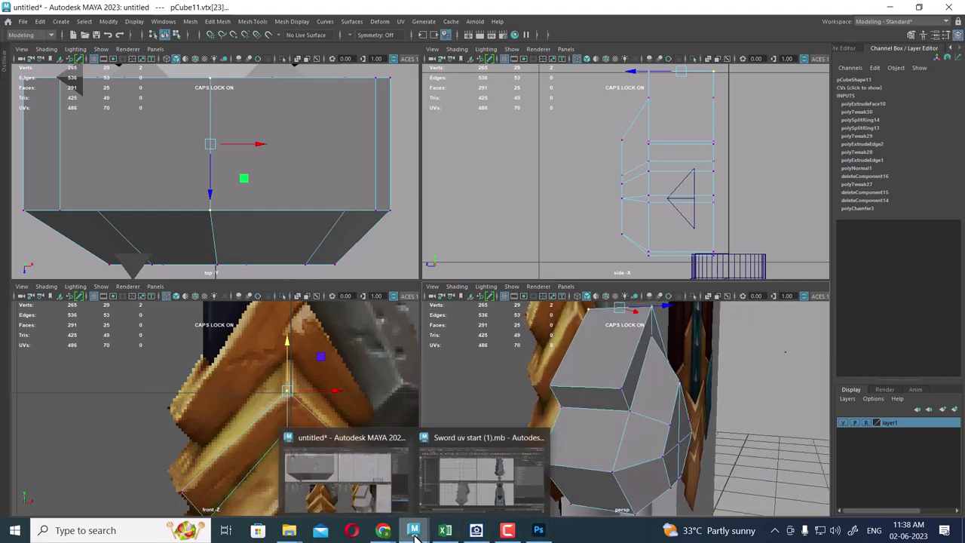
Bring up the Sword uv start (1).mb scene and view its finished guard from the front camera
click(457, 499)
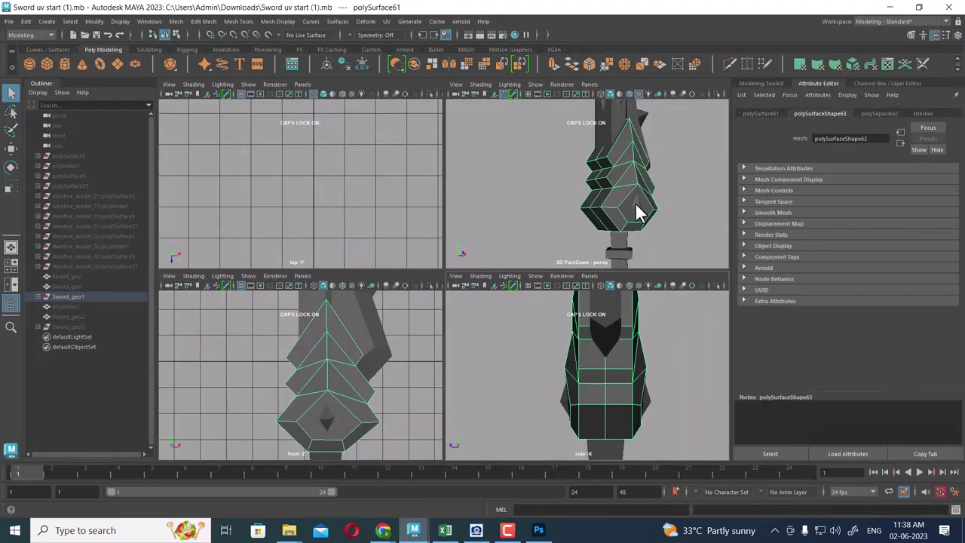
key(space)
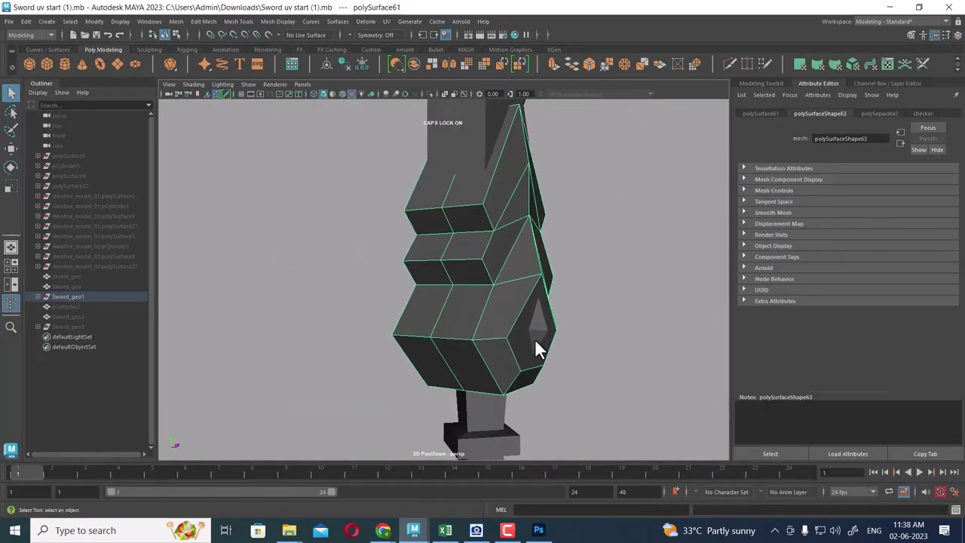
alt+drag(534, 339, 468, 275)
key(space)
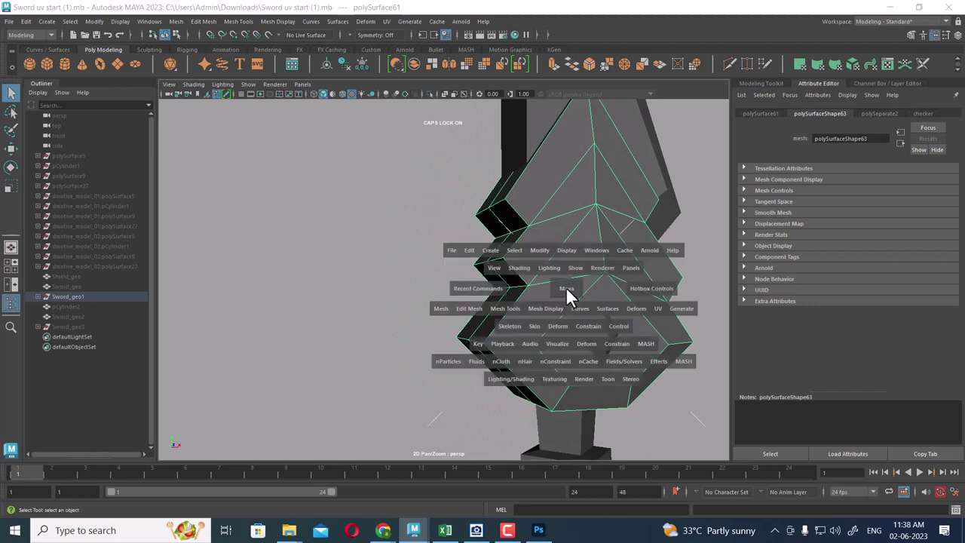
drag(567, 294, 565, 311)
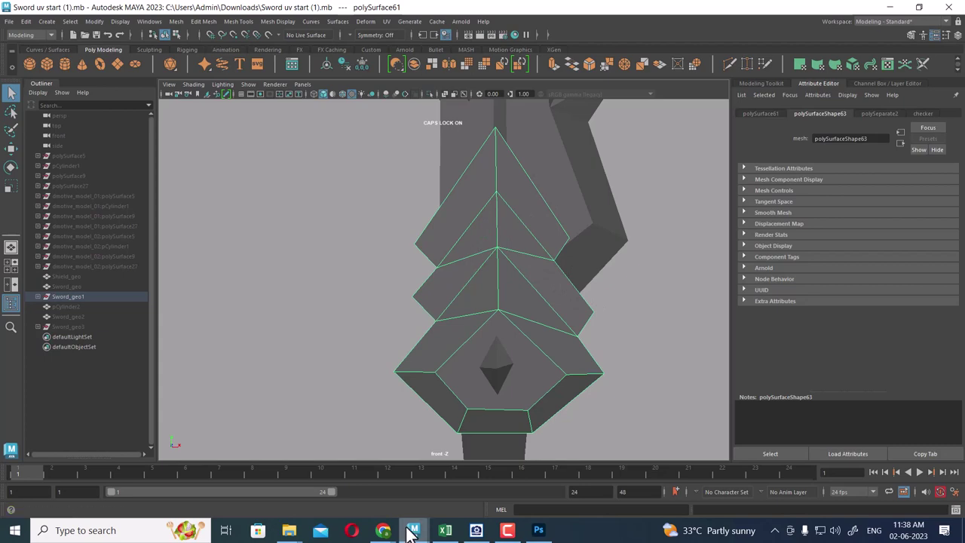
mouse_move(413, 530)
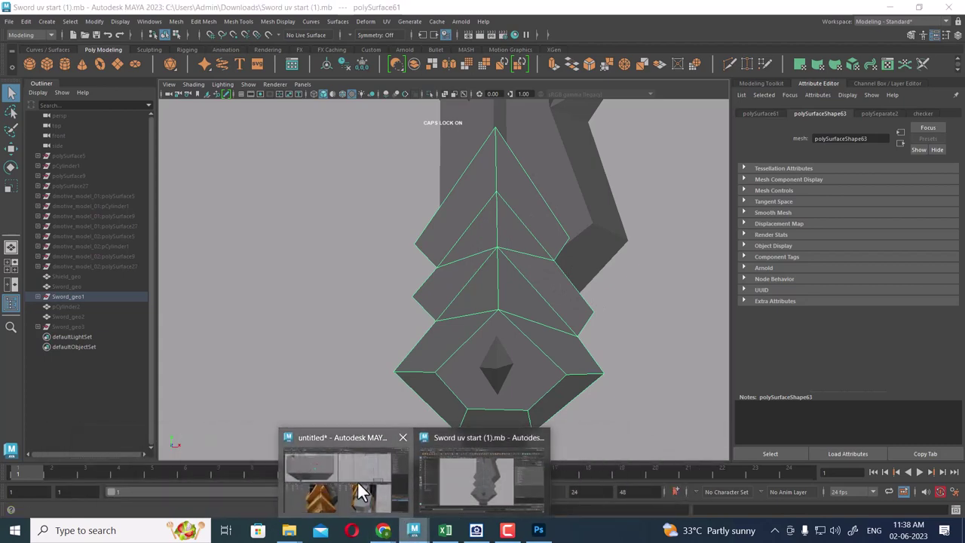
click(358, 482)
scroll(290, 361, up, 2)
scroll(307, 442, down, 2)
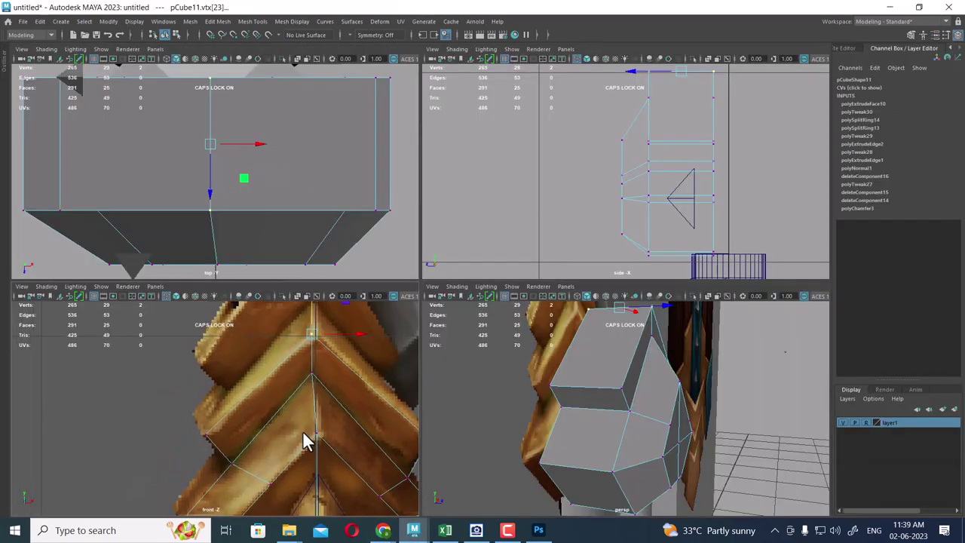
scroll(309, 441, down, 3)
scroll(309, 441, up, 1)
scroll(252, 387, down, 1)
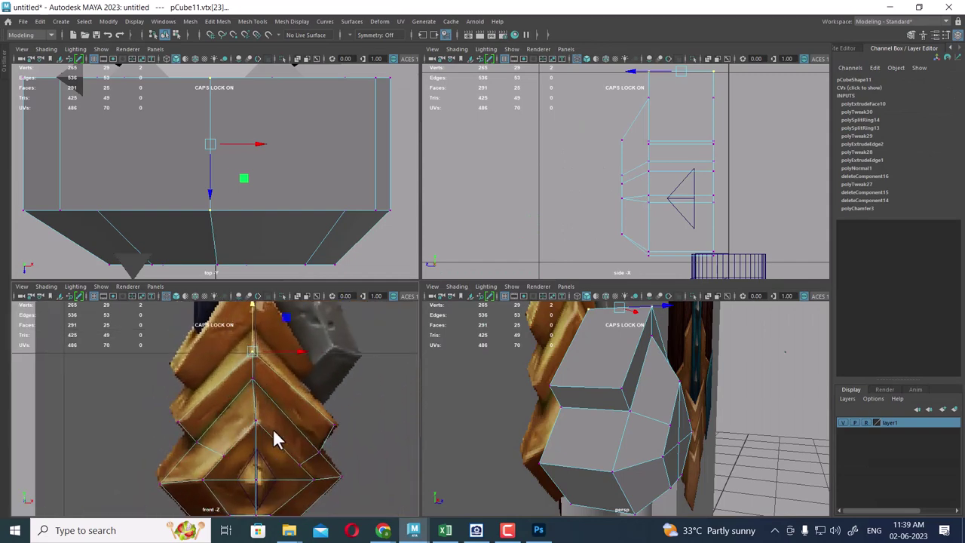
scroll(260, 409, up, 1)
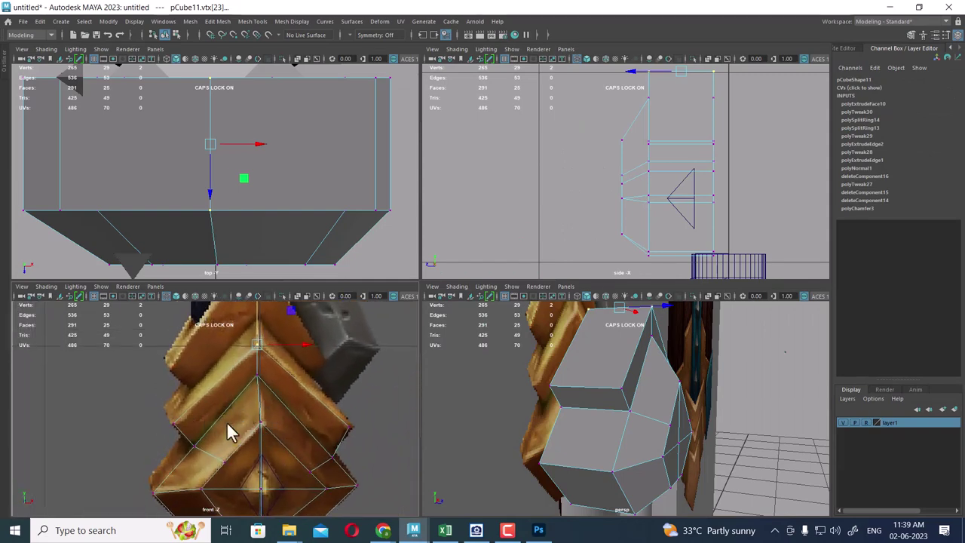
scroll(245, 400, up, 1)
scroll(290, 452, up, 1)
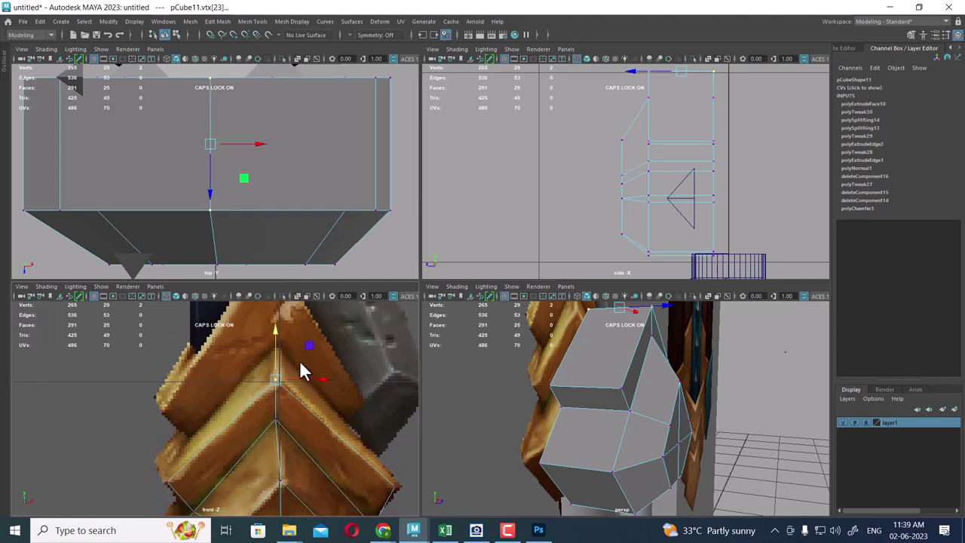
middle_drag(263, 391, 283, 308)
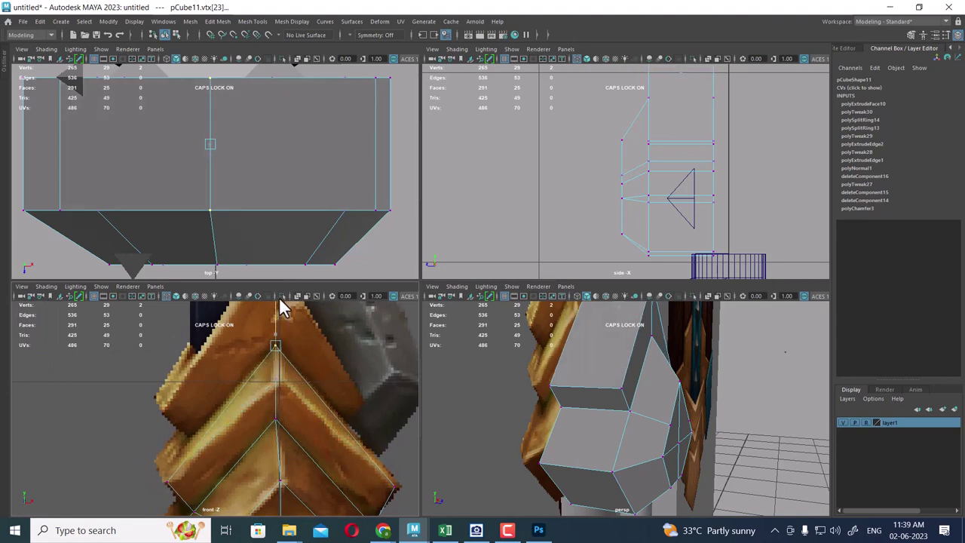
scroll(283, 425, down, 1)
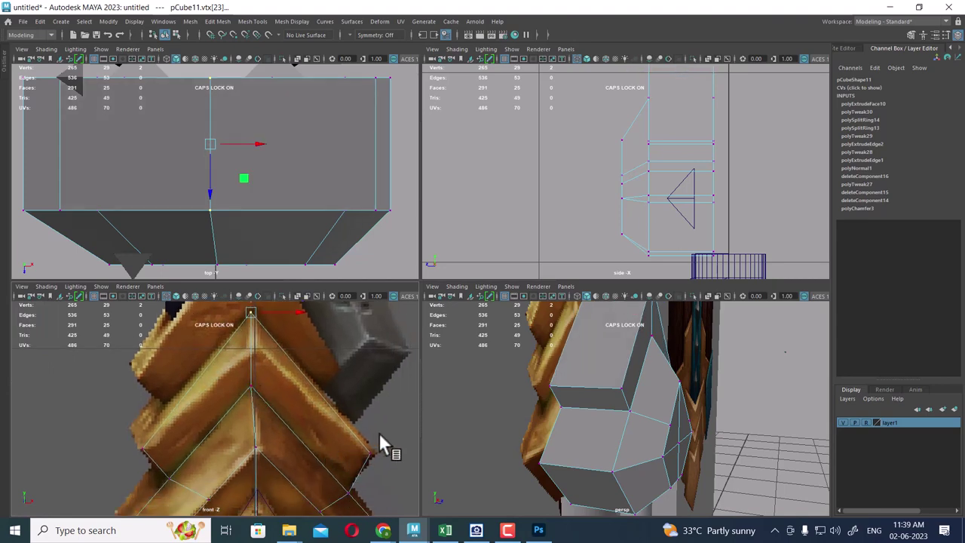
click(369, 452)
drag(367, 457, 374, 453)
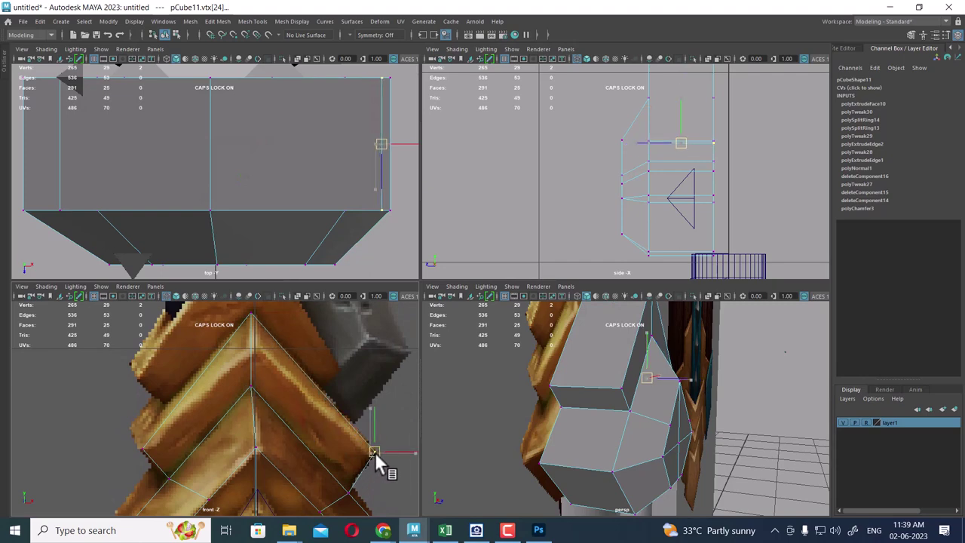
drag(134, 455, 129, 429)
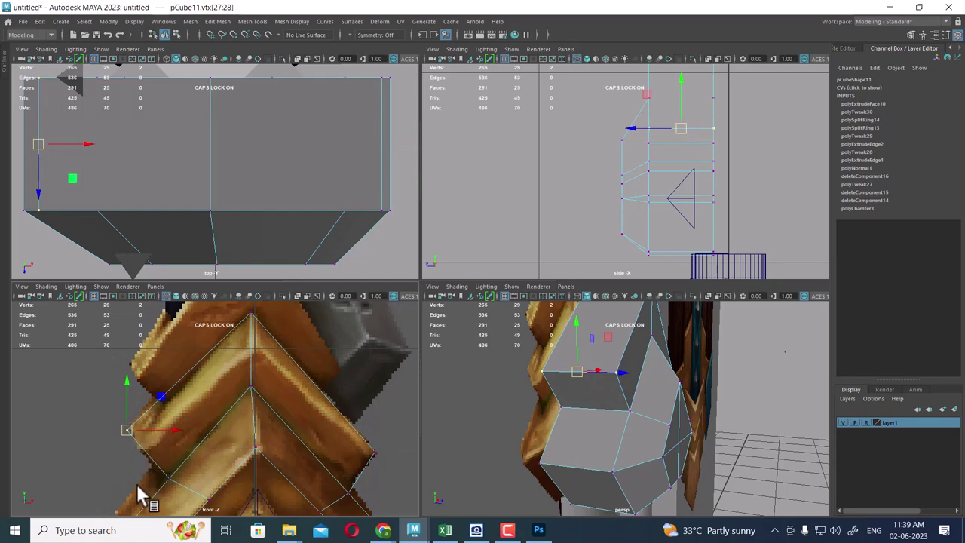
alt+middle_drag(218, 466, 297, 454)
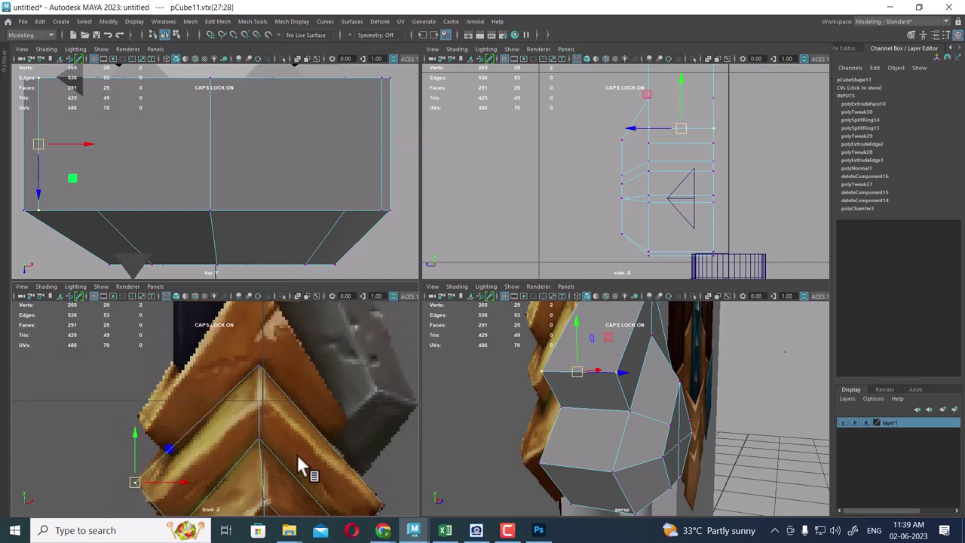
alt+middle_drag(286, 404, 294, 435)
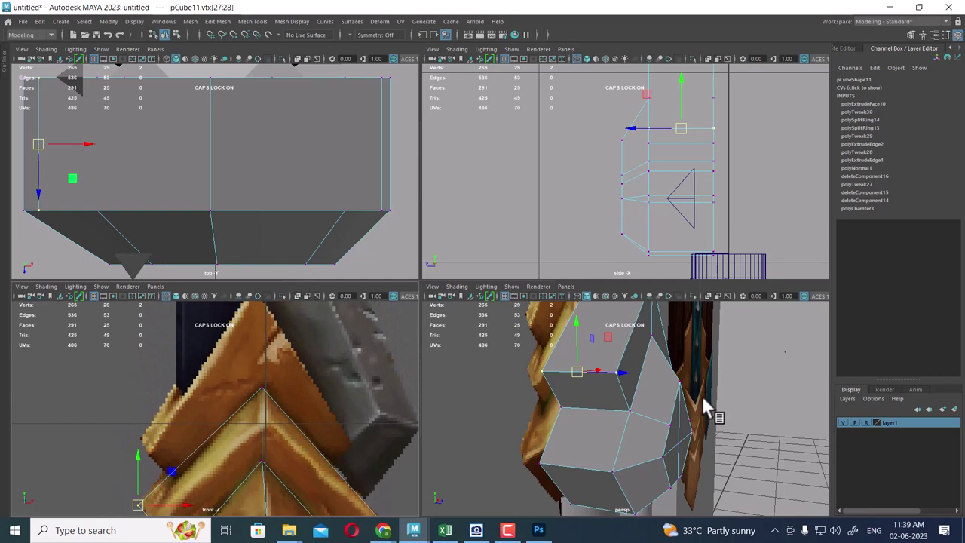
alt+drag(702, 396, 638, 384)
right_drag(631, 218, 632, 260)
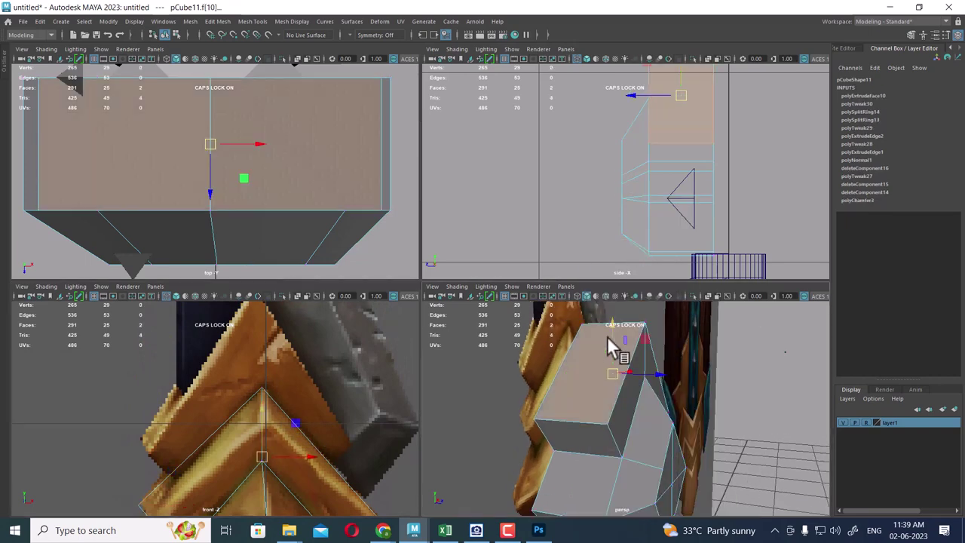
key(f)
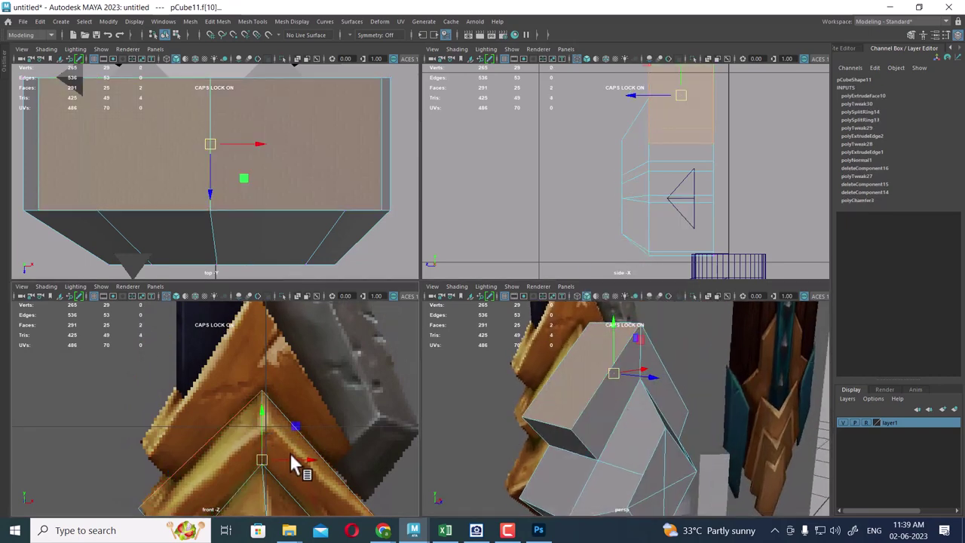
alt+middle_drag(298, 445, 293, 403)
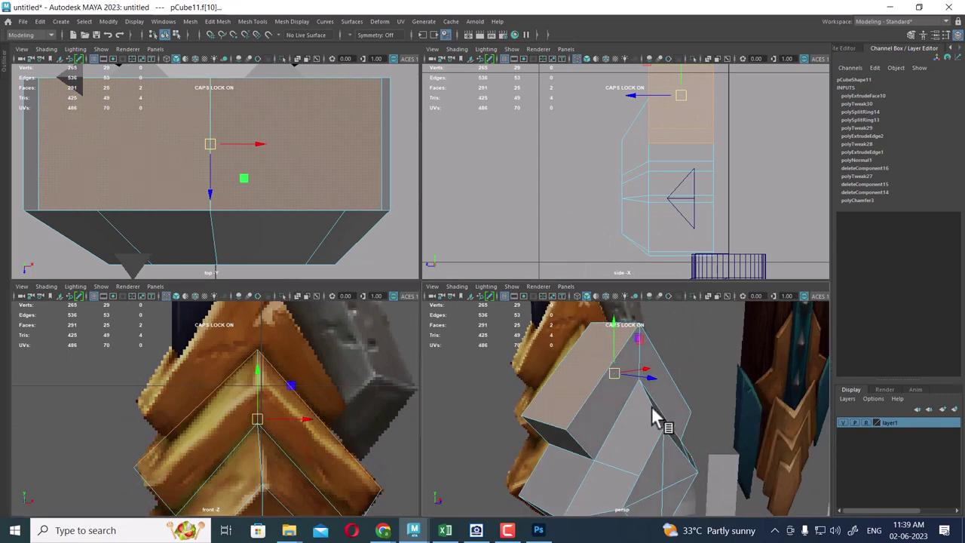
alt+drag(652, 406, 628, 367)
right_drag(628, 367, 747, 298)
right_drag(622, 217, 722, 223)
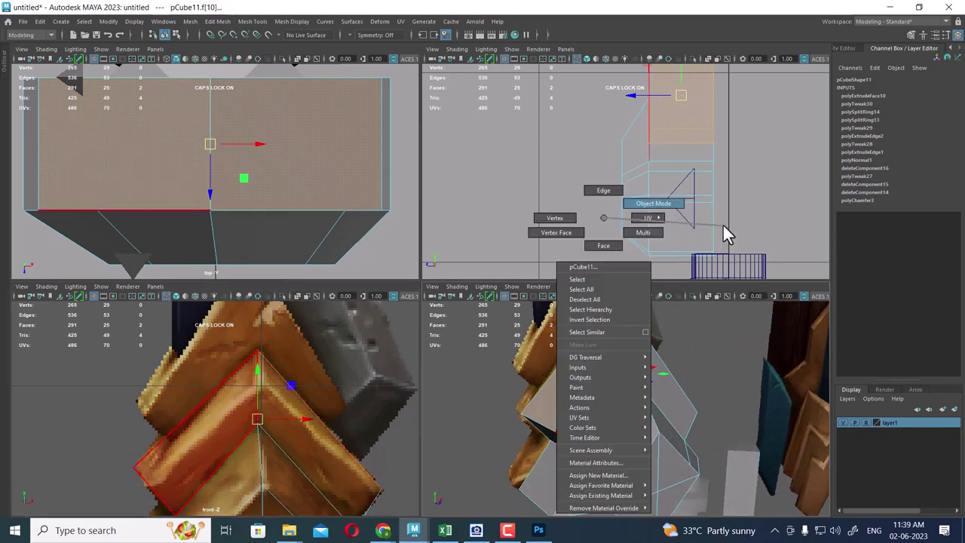
click(693, 151)
click(613, 402)
shift+right_drag(636, 240, 581, 240)
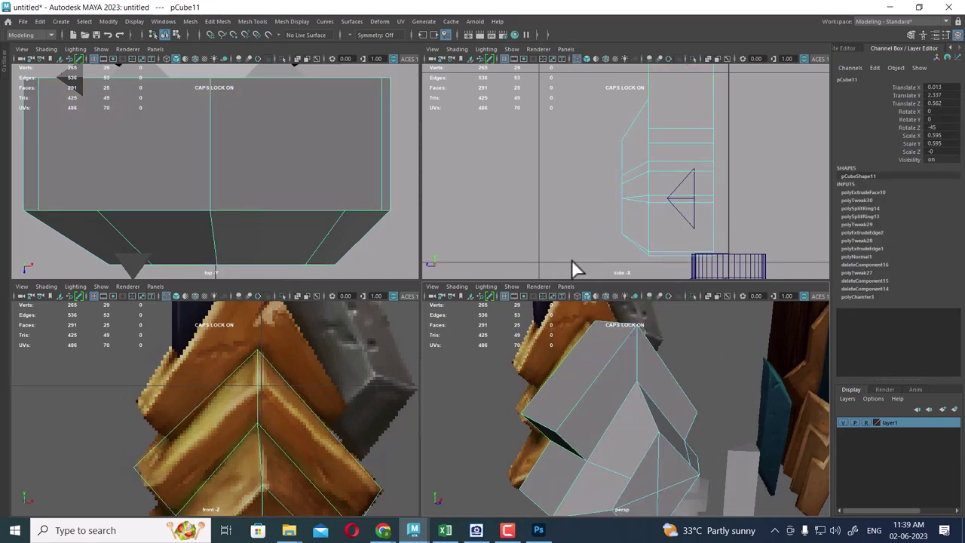
Insert two new edge loops across the gem with Multi-Cut
ctrl+click(172, 438)
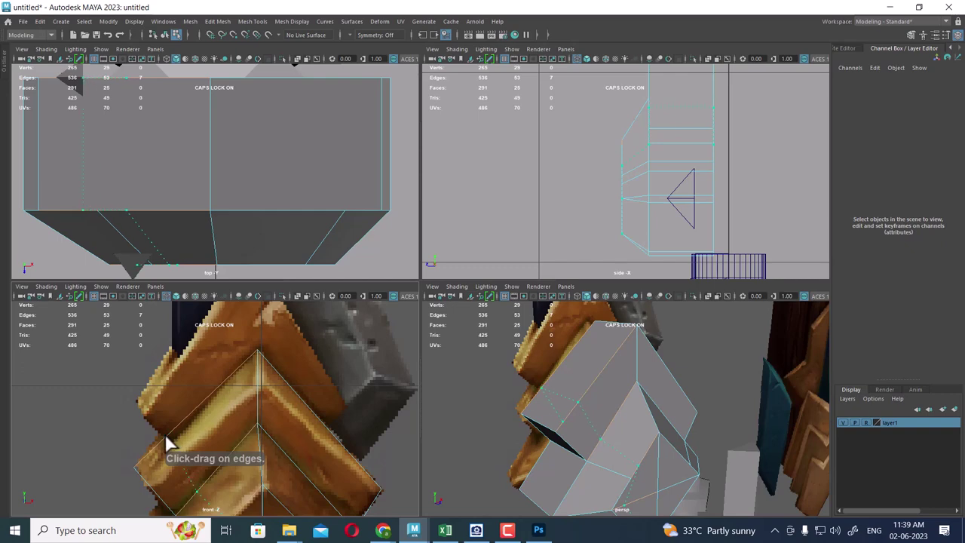
ctrl+click(164, 434)
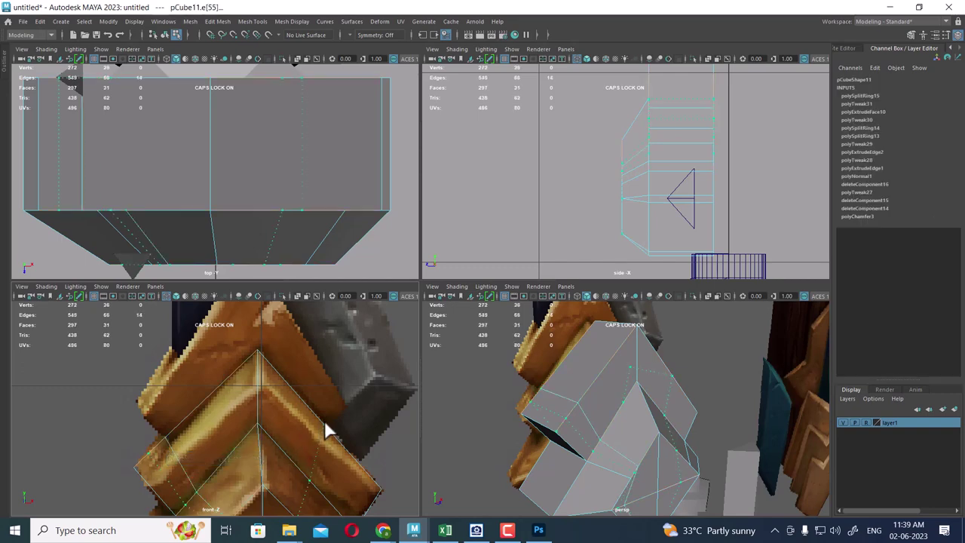
ctrl+click(328, 428)
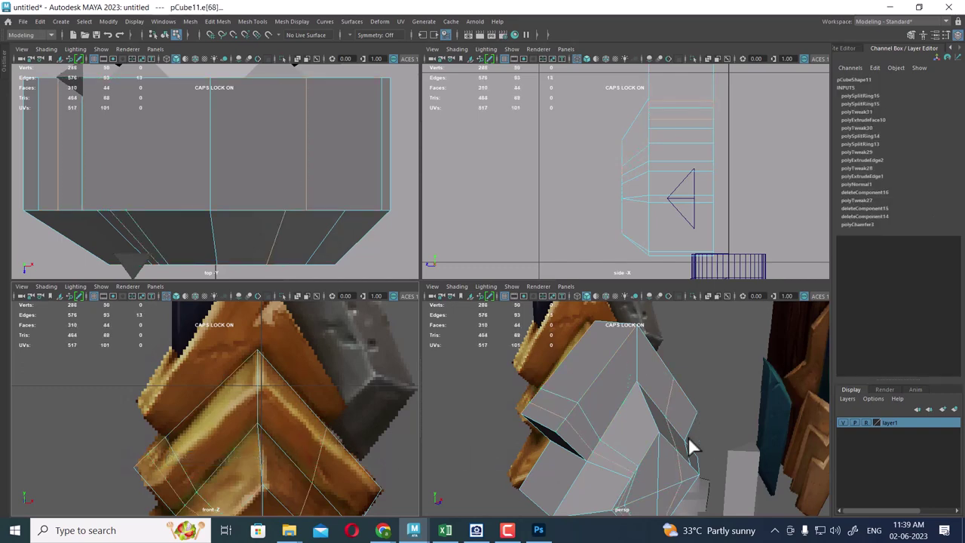
key(w)
alt+drag(665, 470, 591, 461)
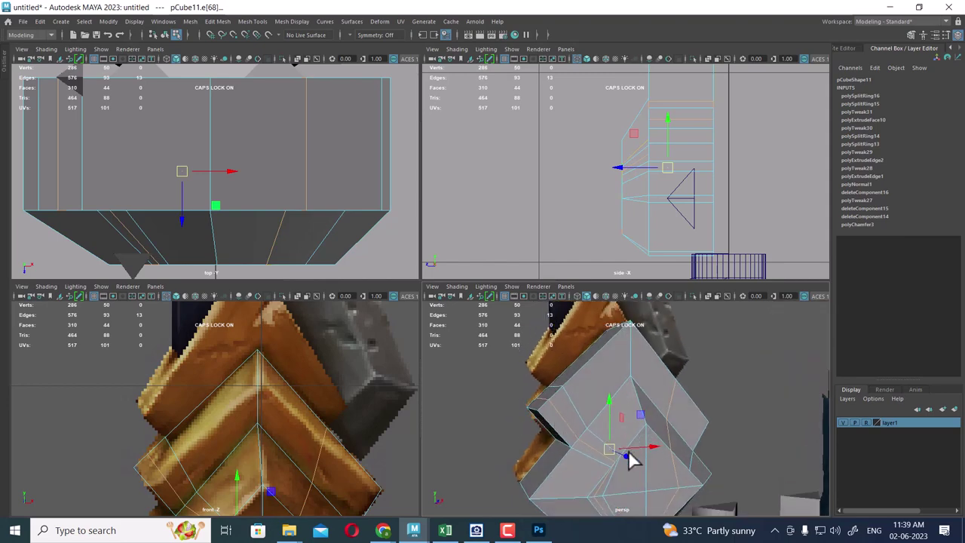
mouse_move(668, 404)
alt+mouse_down()
mouse_move(642, 370)
mouse_move(660, 400)
mouse_move(661, 477)
alt+mouse_up()
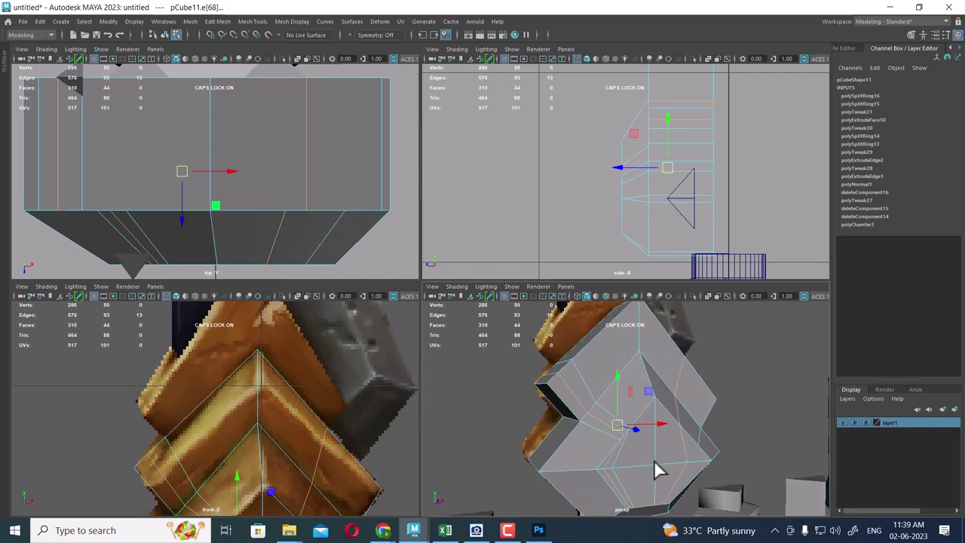
key(space)
mouse_move(550, 351)
alt+mouse_down()
mouse_move(482, 353)
mouse_move(560, 379)
alt+mouse_up()
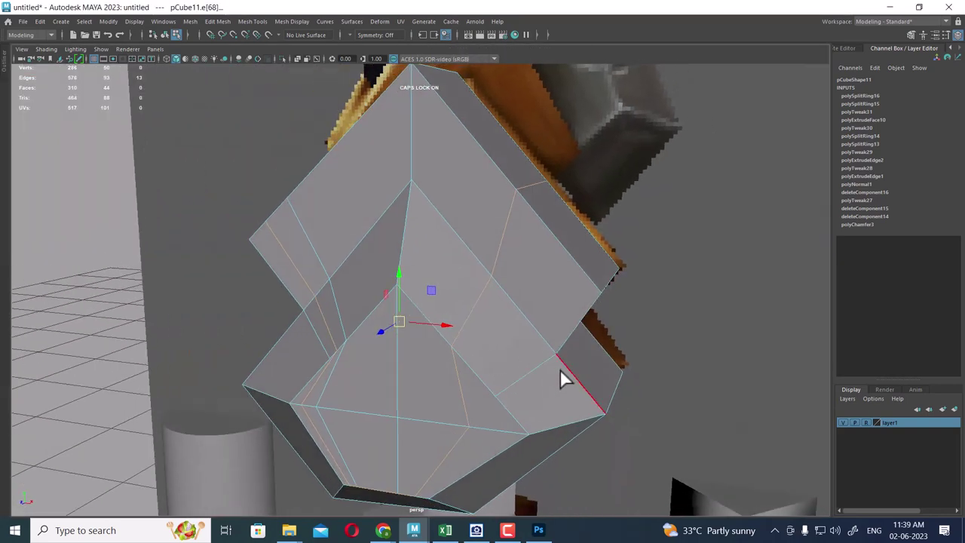
Select an unwanted edge loop on the gem, minus one edge, and delete it
click(535, 193)
mouse_move(535, 193)
alt+mouse_down()
mouse_move(530, 263)
mouse_move(439, 266)
alt+mouse_up()
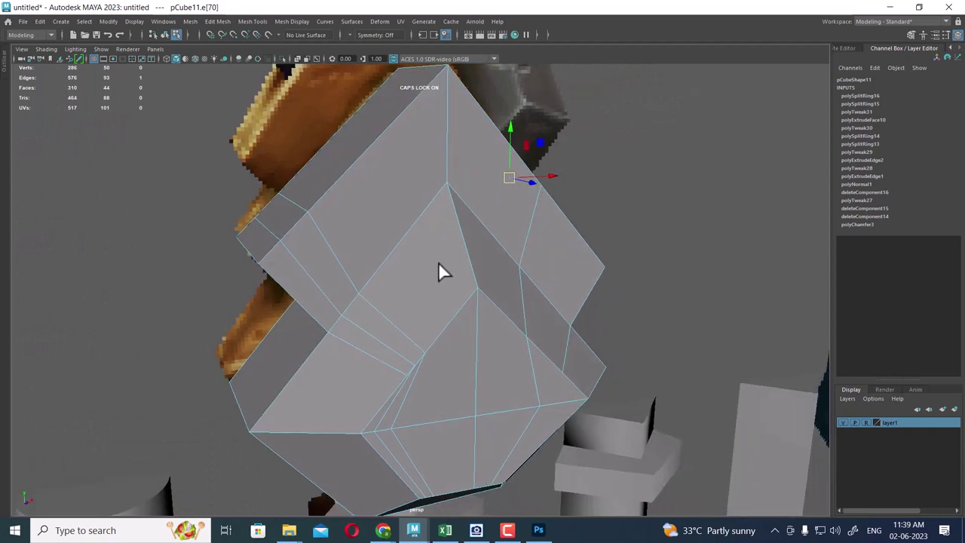
double_click(296, 263)
alt+drag(312, 287, 364, 295)
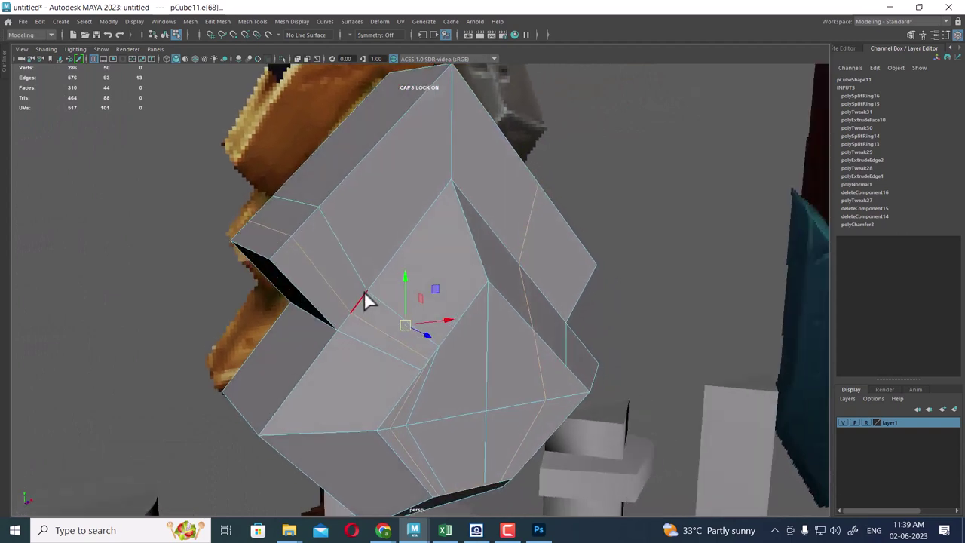
ctrl+click(271, 226)
mouse_move(520, 237)
alt+mouse_down()
mouse_move(486, 228)
mouse_move(514, 226)
alt+mouse_up()
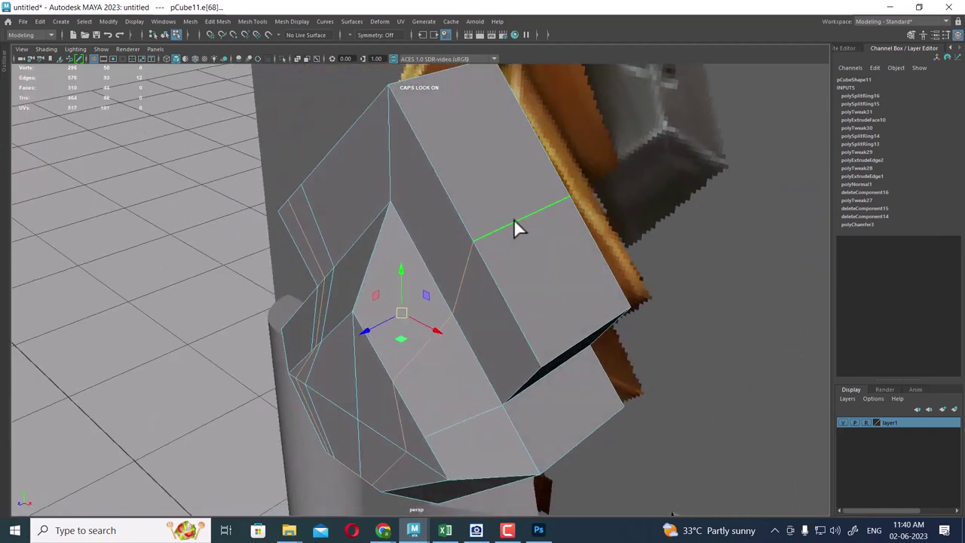
alt+drag(472, 300, 525, 263)
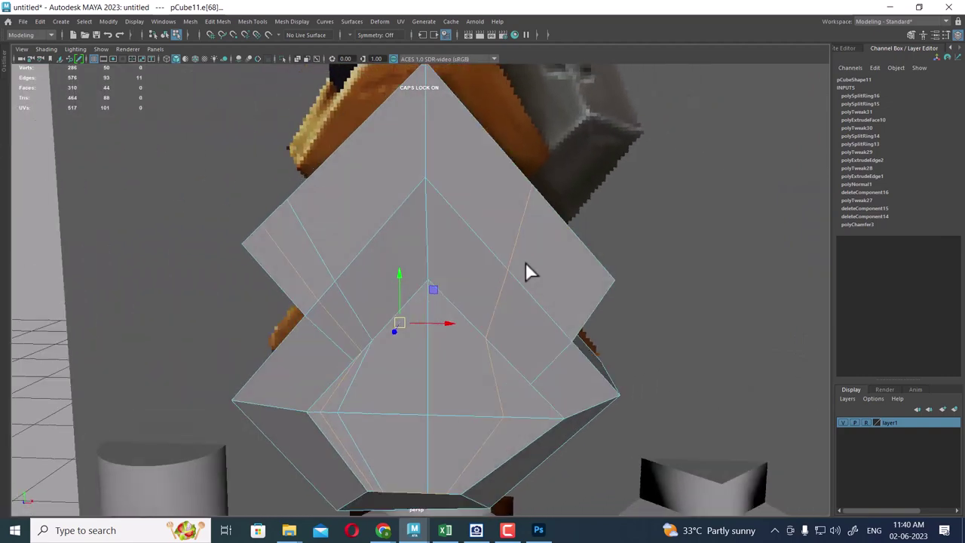
shift+right_click(487, 199)
shift+right_drag(487, 195, 261, 305)
mouse_move(345, 259)
alt+mouse_down()
mouse_move(394, 274)
mouse_move(335, 267)
alt+mouse_up()
Delete the next stray edges and collapse an edge ring on the gem
click(328, 257)
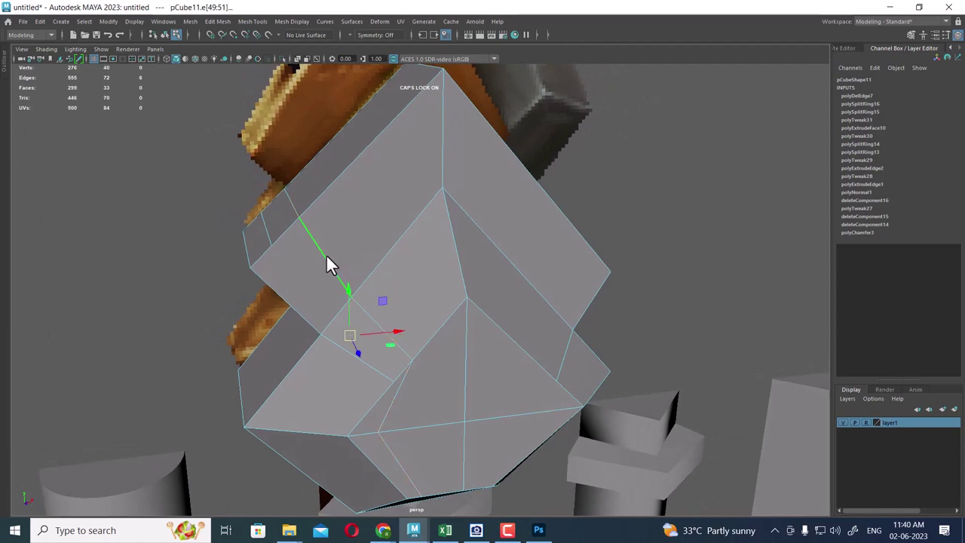
mouse_move(380, 315)
alt+mouse_down()
mouse_move(366, 290)
mouse_move(398, 306)
alt+mouse_up()
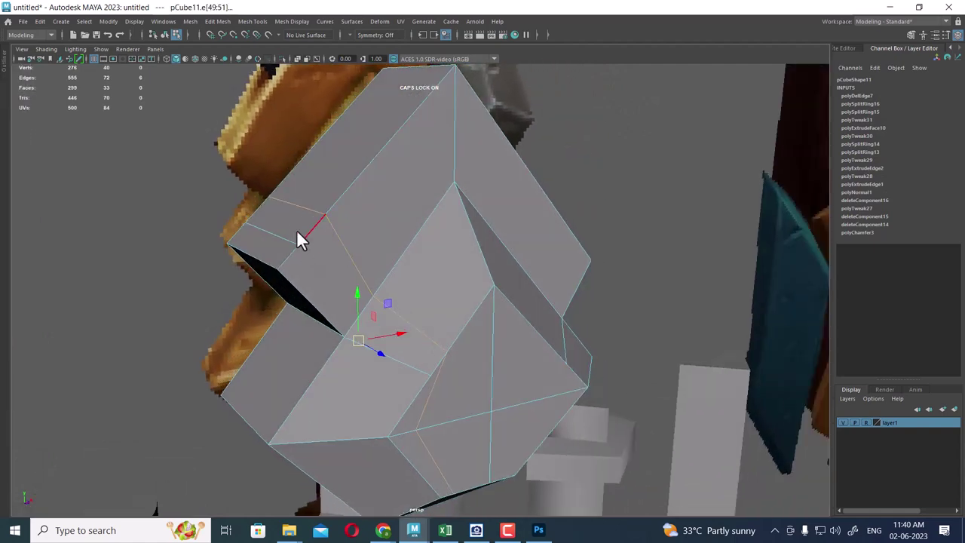
shift+right_drag(438, 227, 204, 315)
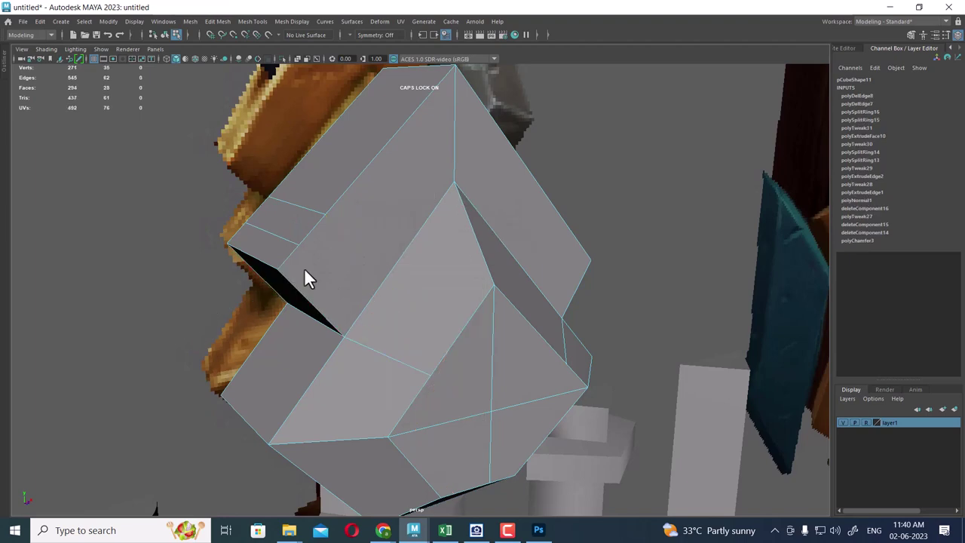
click(321, 230)
shift+right_drag(420, 174, 272, 183)
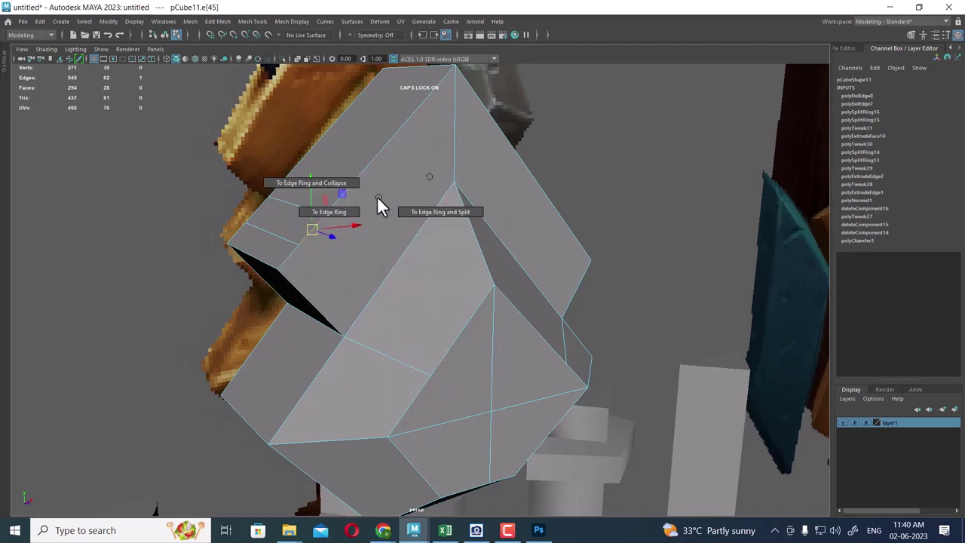
mouse_move(309, 198)
alt+mouse_down()
mouse_move(442, 244)
mouse_move(360, 239)
mouse_move(403, 237)
mouse_move(398, 252)
alt+mouse_up()
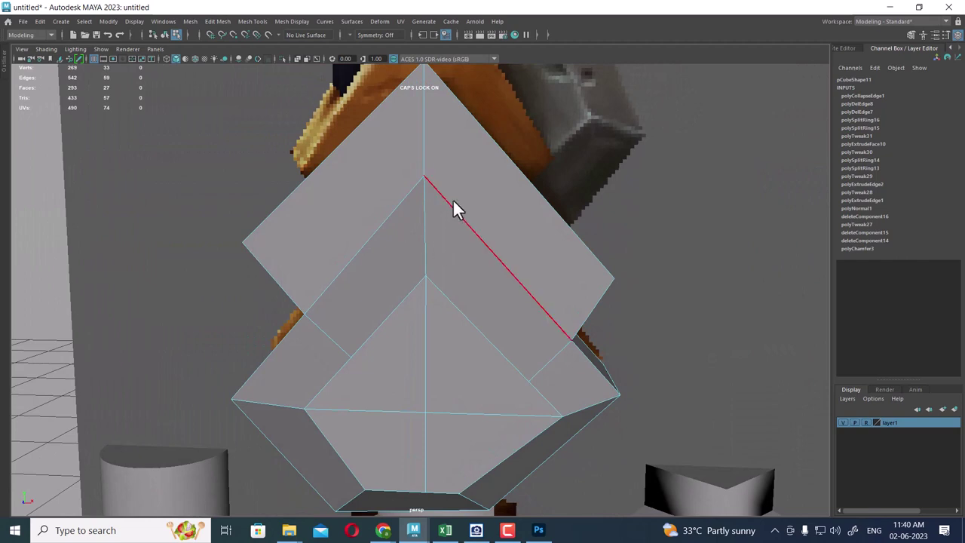
mouse_move(454, 206)
alt+mouse_down()
mouse_move(367, 302)
mouse_move(434, 296)
mouse_move(413, 401)
alt+mouse_up()
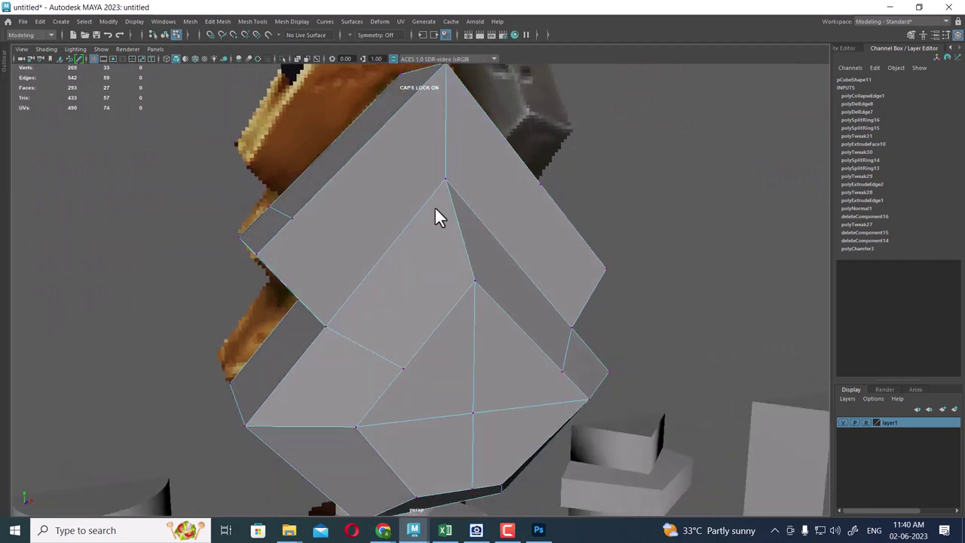
Start a cut on the gem's left edge, cancel it, and reselect the Multi-Cut tool
right_drag(435, 209, 584, 126)
right_drag(374, 140, 343, 181)
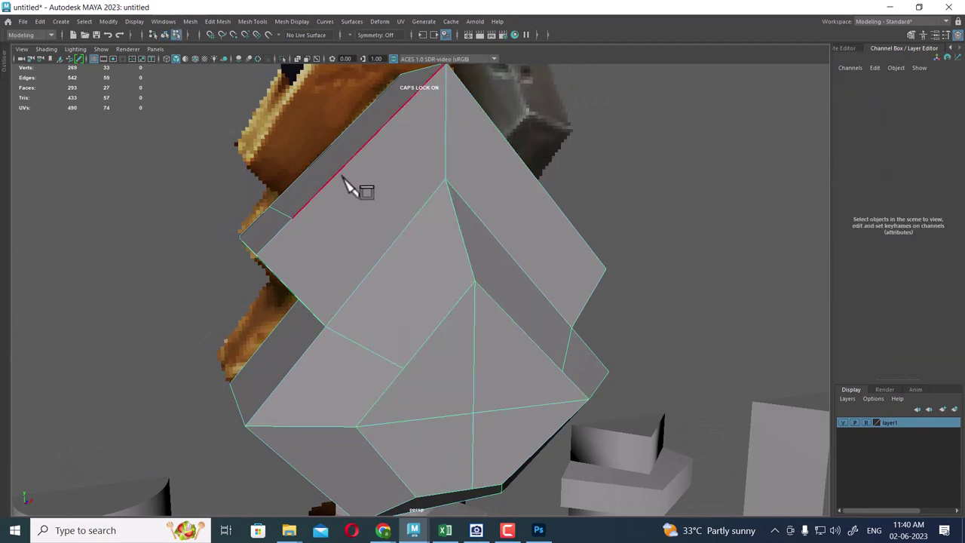
click(291, 218)
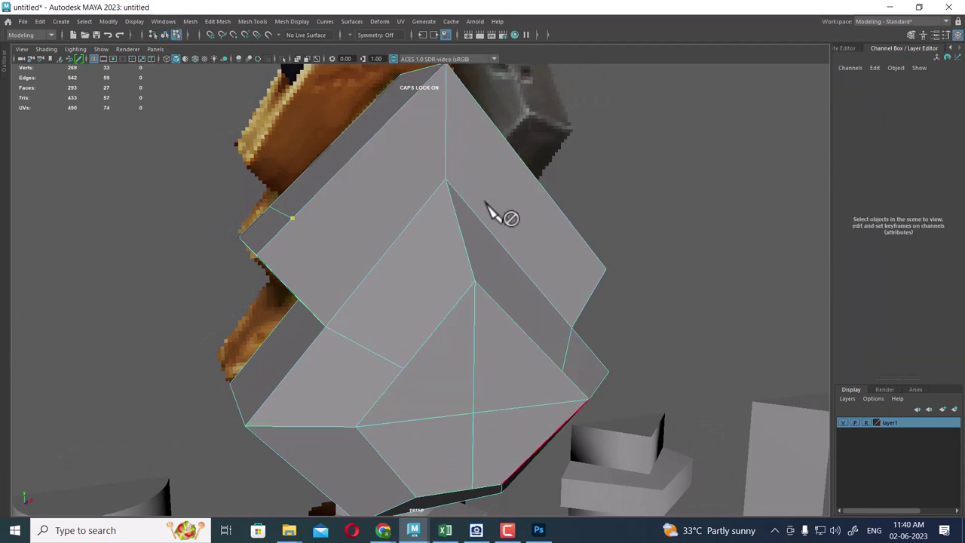
alt+drag(487, 204, 441, 238)
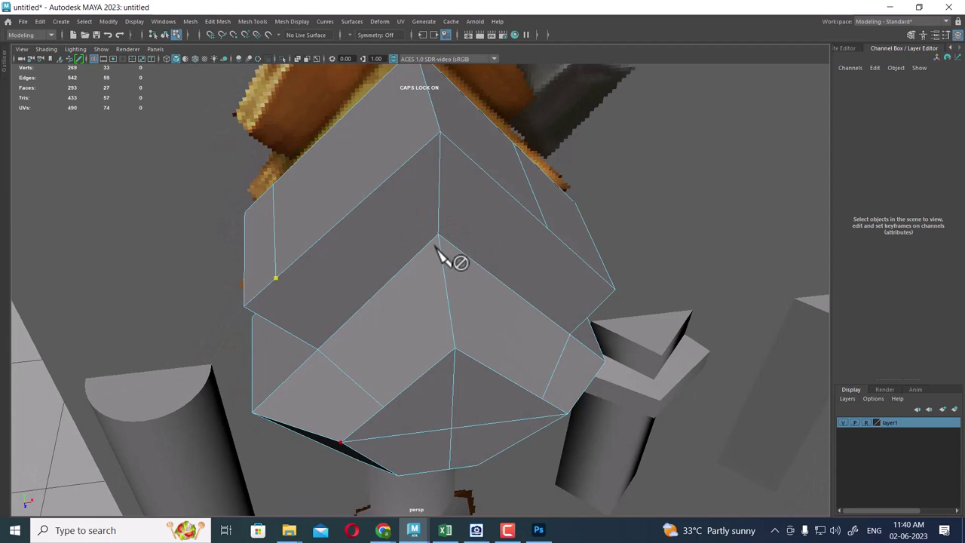
key(Escape)
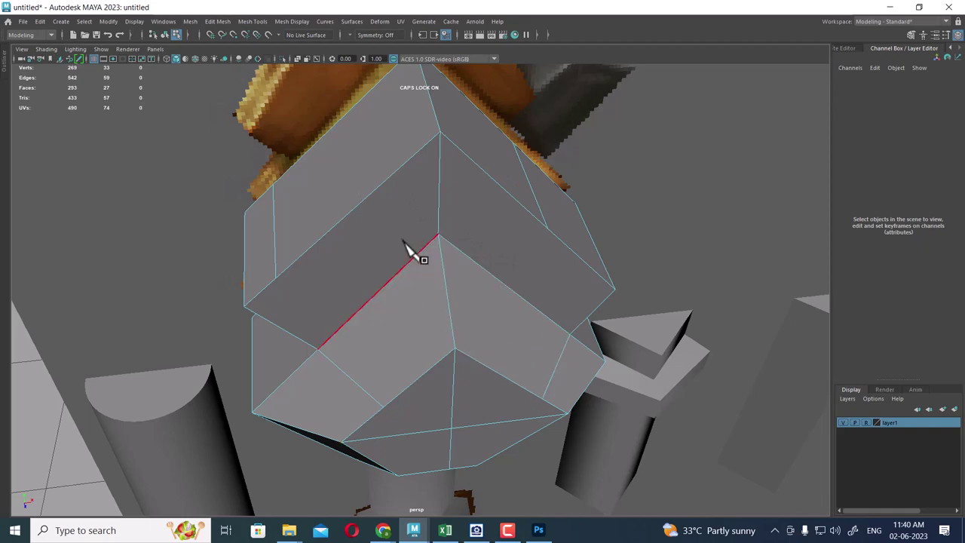
alt+drag(409, 252, 442, 198)
key(w)
shift+right_click(466, 193)
click(412, 194)
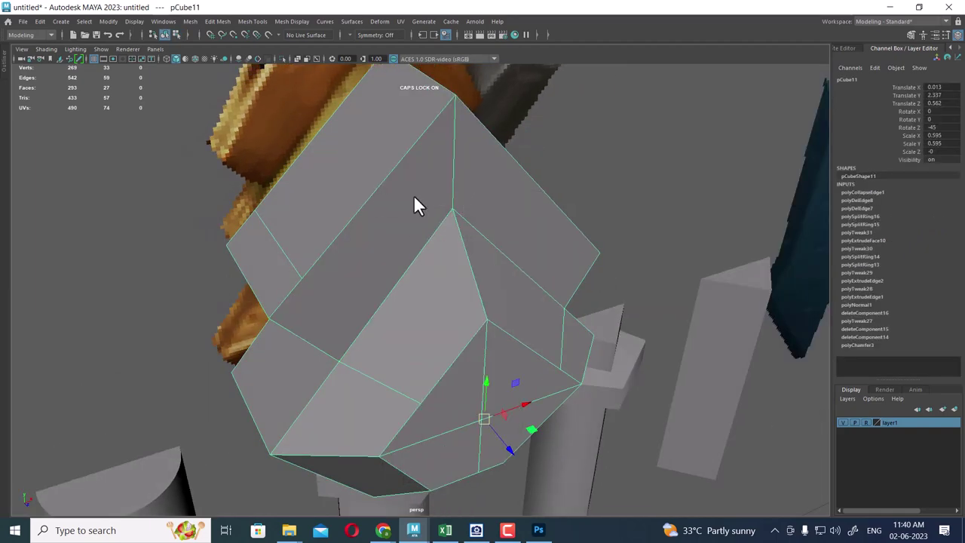
scroll(441, 224, up, 2)
mouse_move(431, 206)
alt+mouse_down()
mouse_move(482, 200)
mouse_move(474, 218)
alt+mouse_up()
Leave Multi-Cut, select the gem's upper face, and open then close the Multi-Cut settings
key(q)
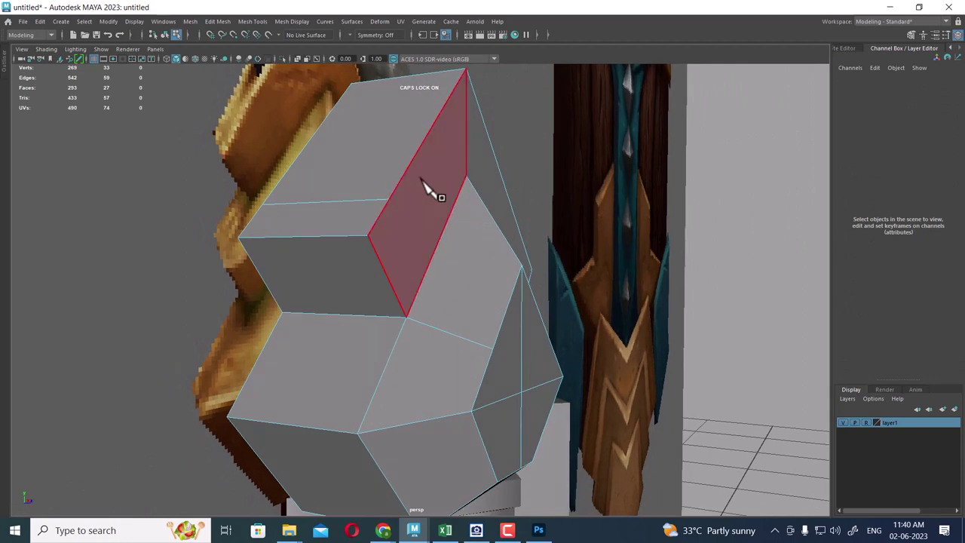
right_click(419, 188)
click(420, 209)
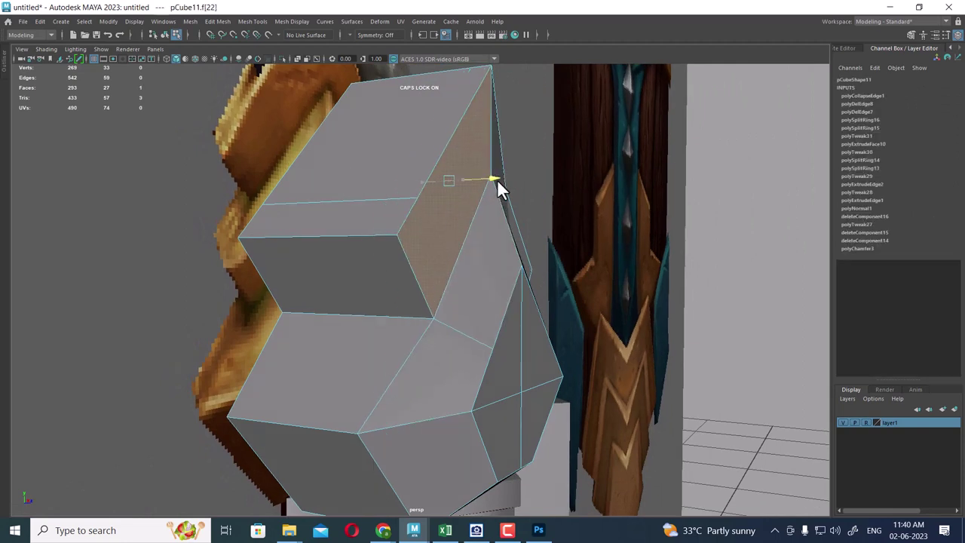
key(F8)
mouse_move(457, 252)
alt+mouse_down()
mouse_move(518, 175)
mouse_move(496, 232)
mouse_move(467, 249)
alt+mouse_up()
shift+right_drag(495, 158, 466, 164)
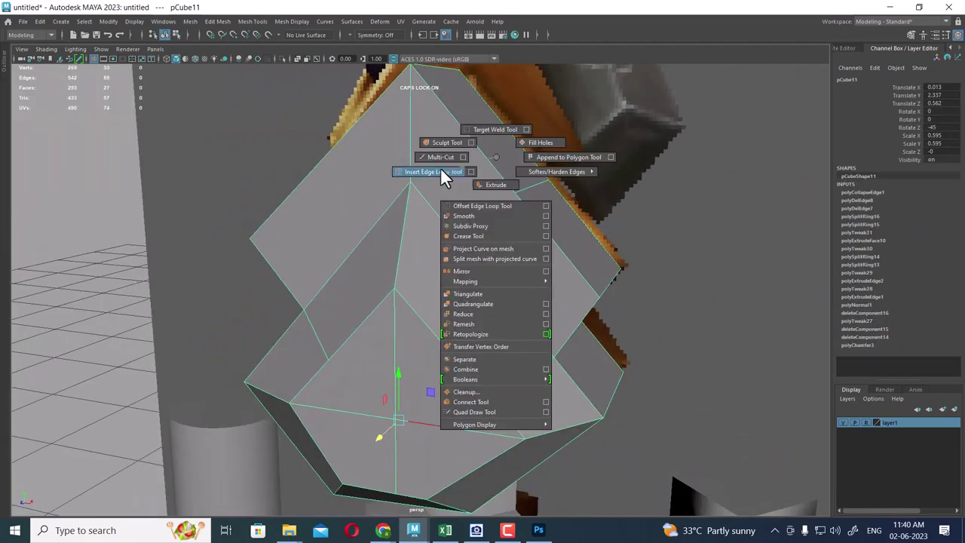
click(464, 157)
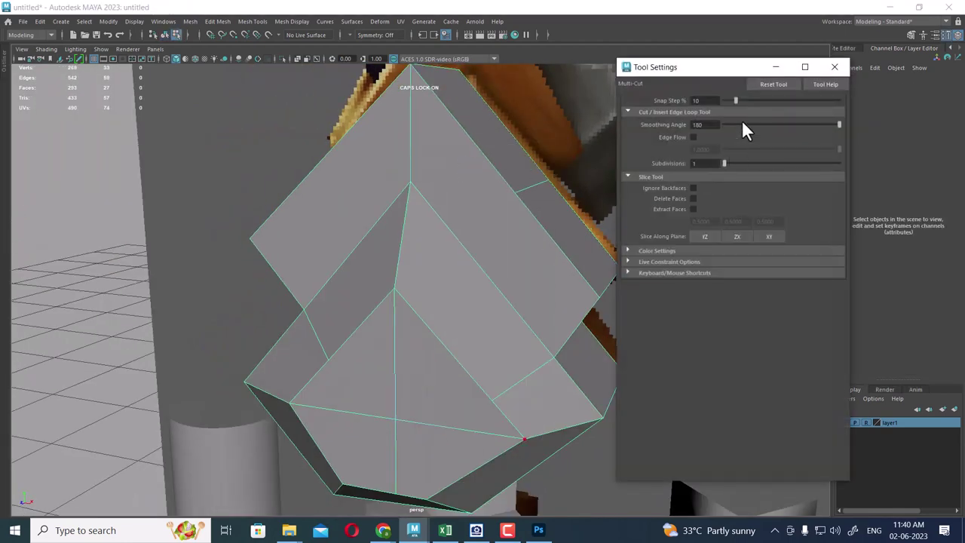
click(834, 67)
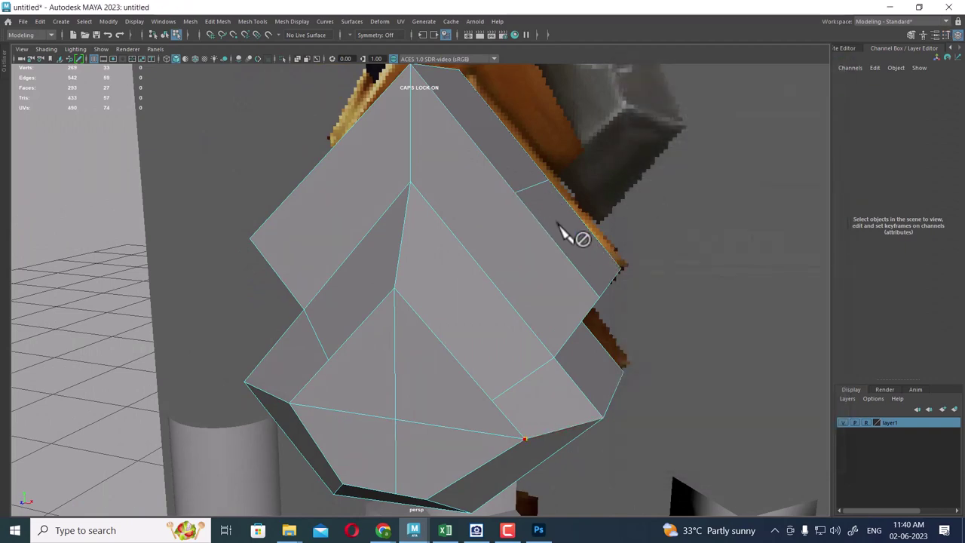
mouse_move(573, 219)
alt+mouse_down()
mouse_move(564, 287)
mouse_move(478, 263)
alt+mouse_up()
Select gem pCube11 as an object, hide all other objects, and pick a top face
right_drag(475, 200, 583, 118)
mouse_move(583, 119)
alt+mouse_down()
mouse_move(528, 233)
mouse_move(505, 184)
mouse_move(557, 185)
alt+mouse_up()
key(alt+h)
mouse_move(557, 223)
alt+mouse_down()
mouse_move(423, 238)
mouse_move(465, 183)
alt+mouse_up()
right_drag(463, 168, 512, 151)
click(424, 176)
Delete the selected face of the gem and check the result
alt+drag(425, 177, 510, 181)
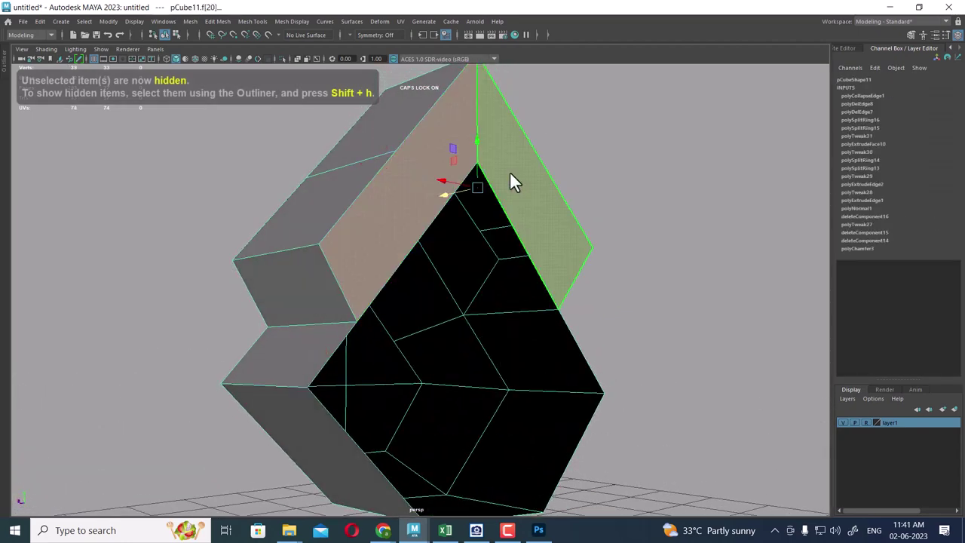
key(Delete)
mouse_move(362, 198)
alt+mouse_down()
mouse_move(468, 234)
mouse_move(458, 160)
alt+mouse_up()
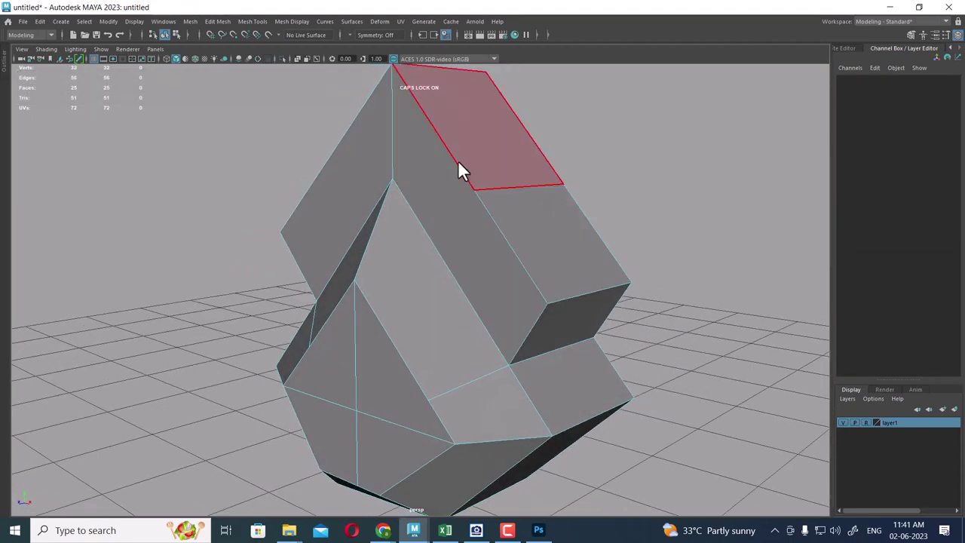
right_drag(458, 160, 473, 199)
alt+drag(474, 199, 481, 152)
Start a Multi-Cut slice from the vertical edge across the gem's upper corner
shift+right_drag(481, 147, 403, 165)
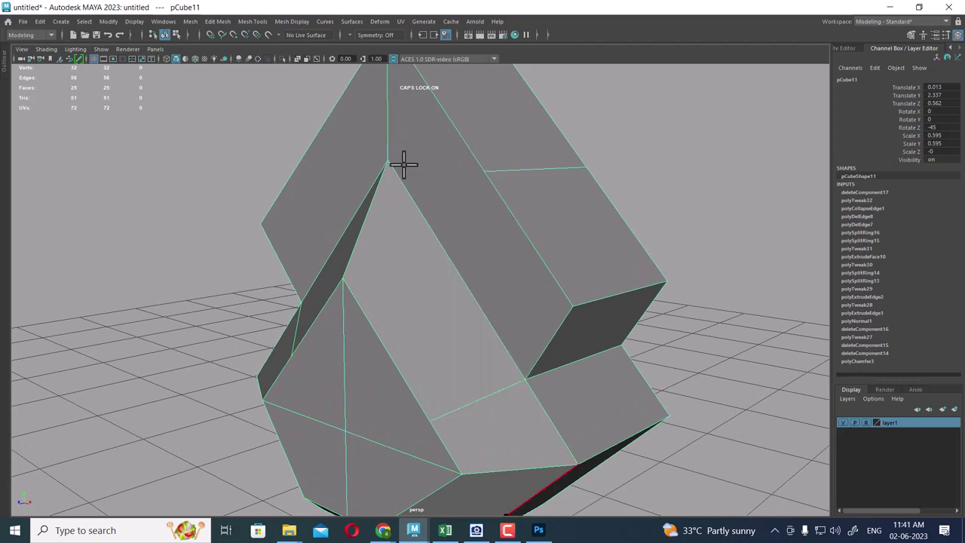
click(403, 165)
mouse_move(466, 137)
alt+mouse_down()
mouse_move(549, 184)
mouse_move(454, 151)
alt+mouse_up()
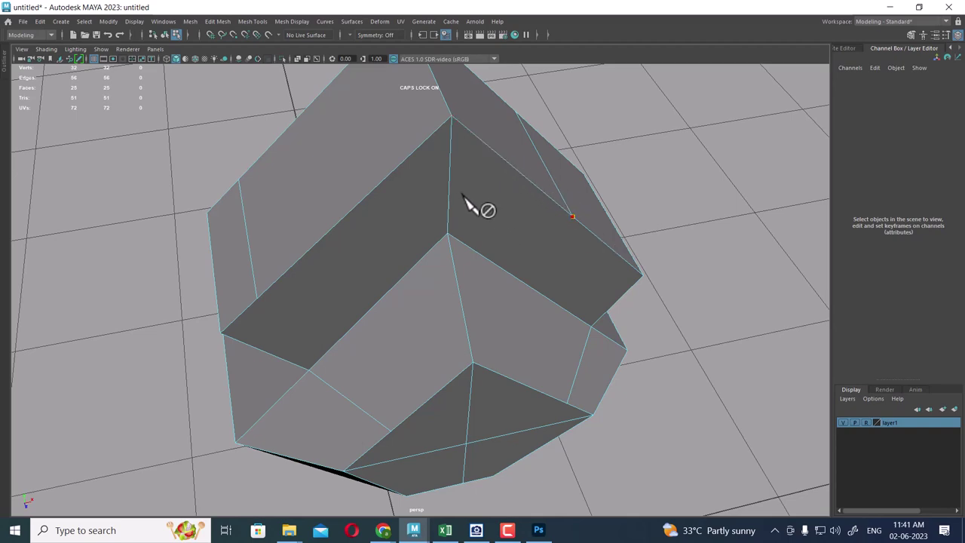
mouse_move(452, 183)
alt+mouse_down()
mouse_move(455, 155)
mouse_move(473, 184)
alt+mouse_up()
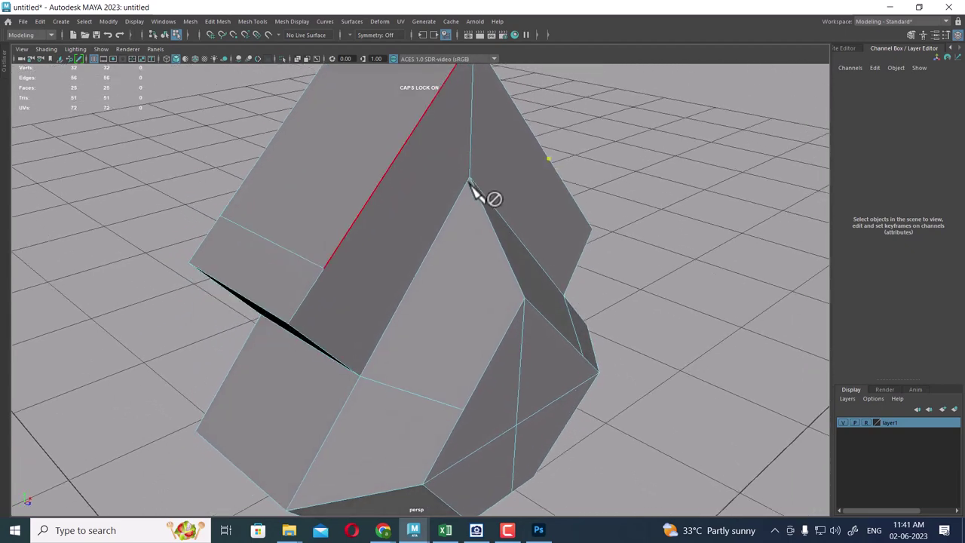
alt+drag(482, 164, 470, 113)
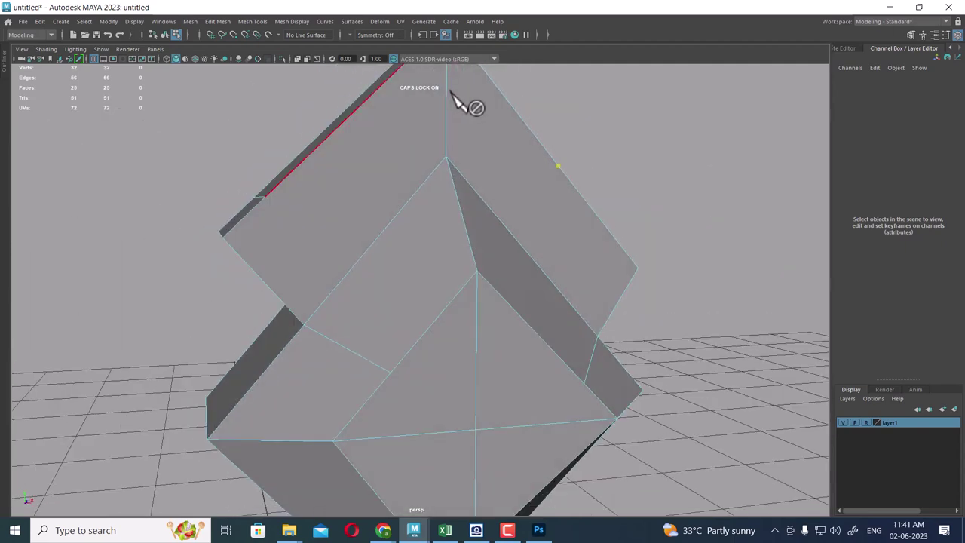
click(446, 134)
mouse_move(420, 183)
alt+mouse_down()
mouse_move(370, 168)
mouse_move(308, 222)
mouse_move(316, 211)
mouse_move(314, 228)
mouse_move(353, 218)
alt+mouse_up()
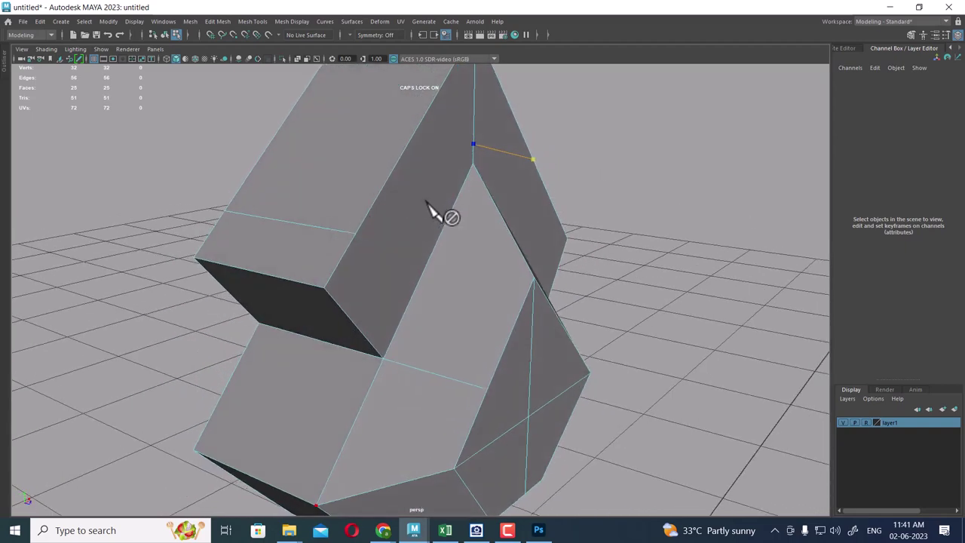
alt+drag(431, 209, 309, 162)
alt+drag(361, 122, 312, 128)
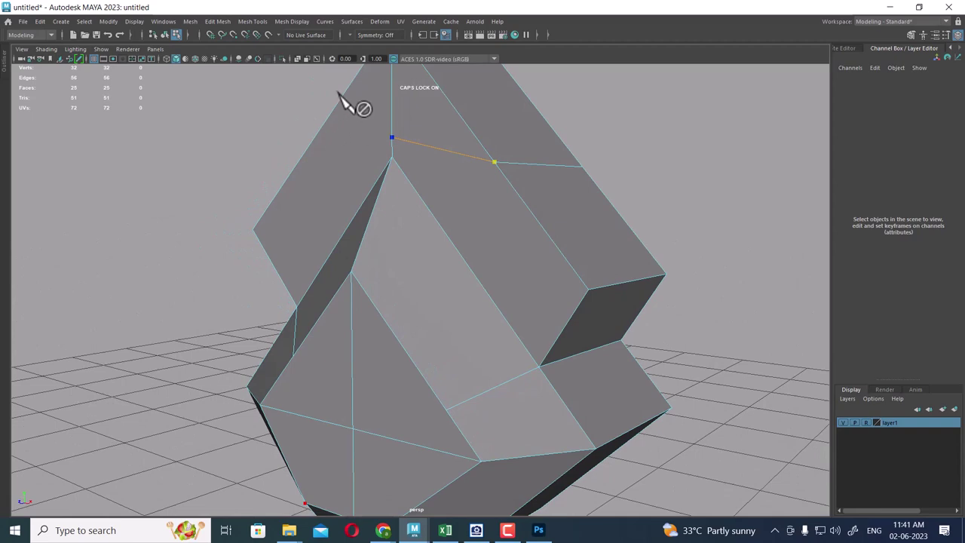
alt+drag(345, 97, 390, 188)
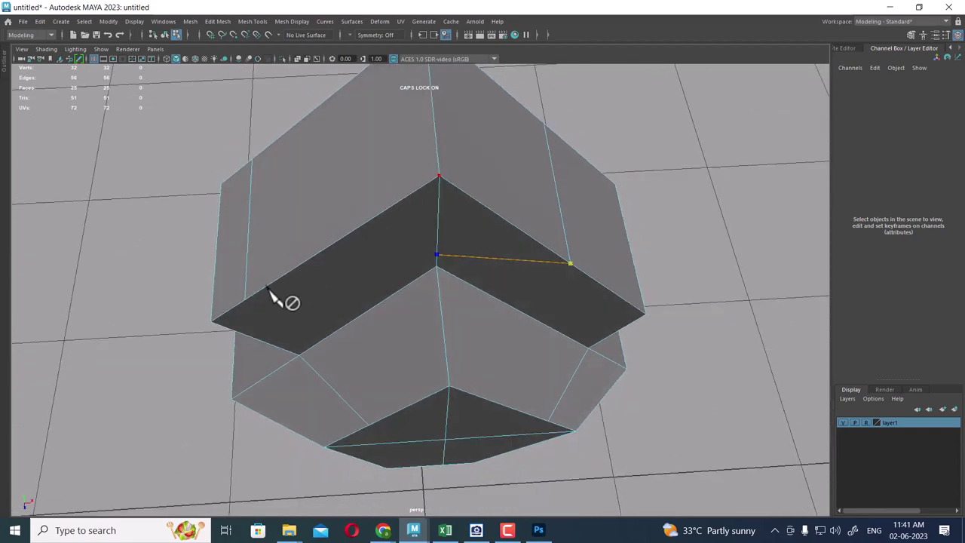
mouse_move(249, 300)
alt+mouse_down()
mouse_move(280, 306)
mouse_move(370, 287)
mouse_move(313, 276)
mouse_move(276, 300)
mouse_move(344, 289)
alt+mouse_up()
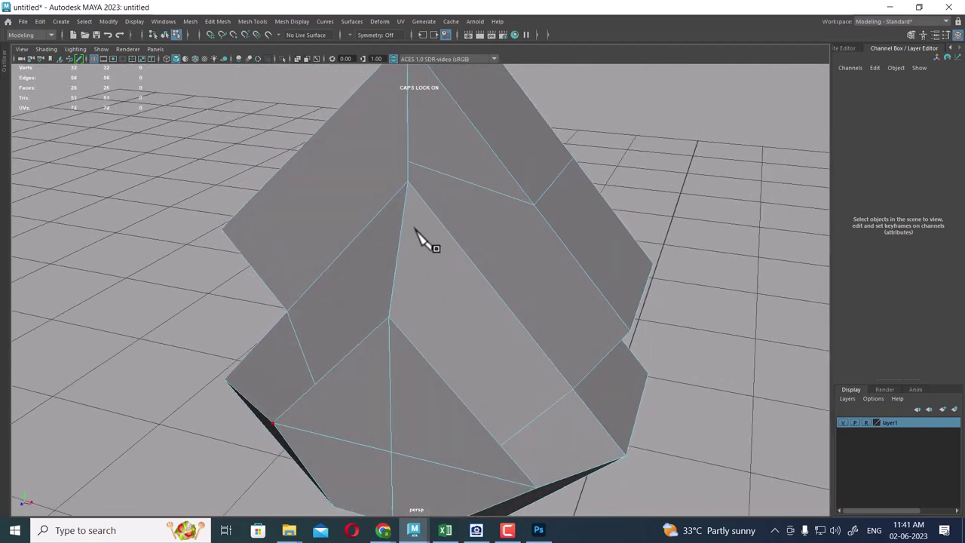
mouse_move(422, 237)
alt+mouse_down()
mouse_move(440, 298)
mouse_move(339, 302)
alt+mouse_up()
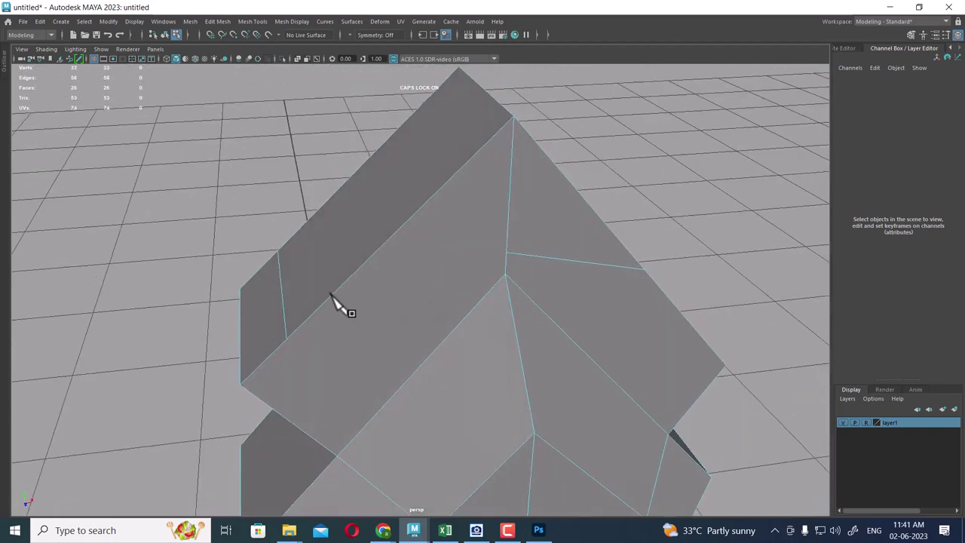
Cut a second edge from the upper face's left edge to the corner vertex
right_drag(370, 226, 409, 233)
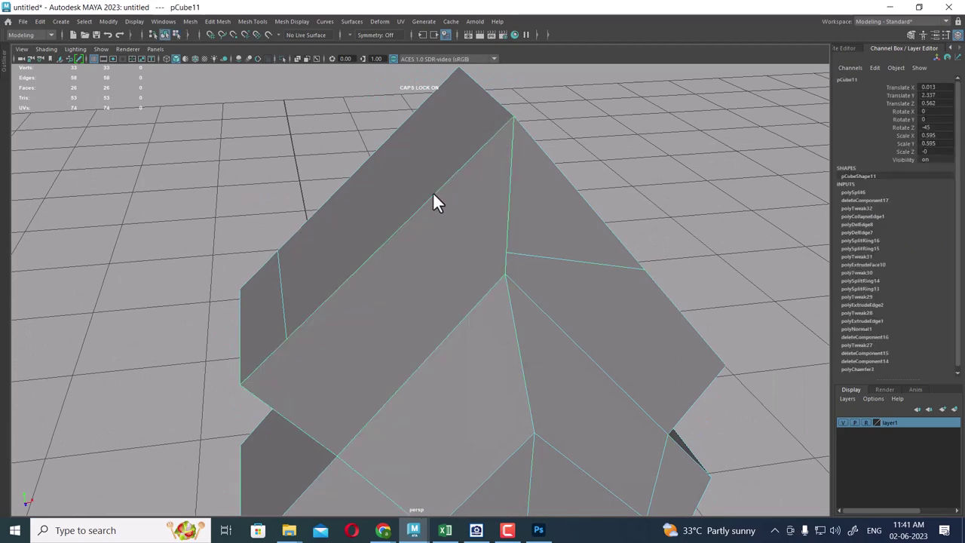
shift+right_drag(434, 187, 361, 194)
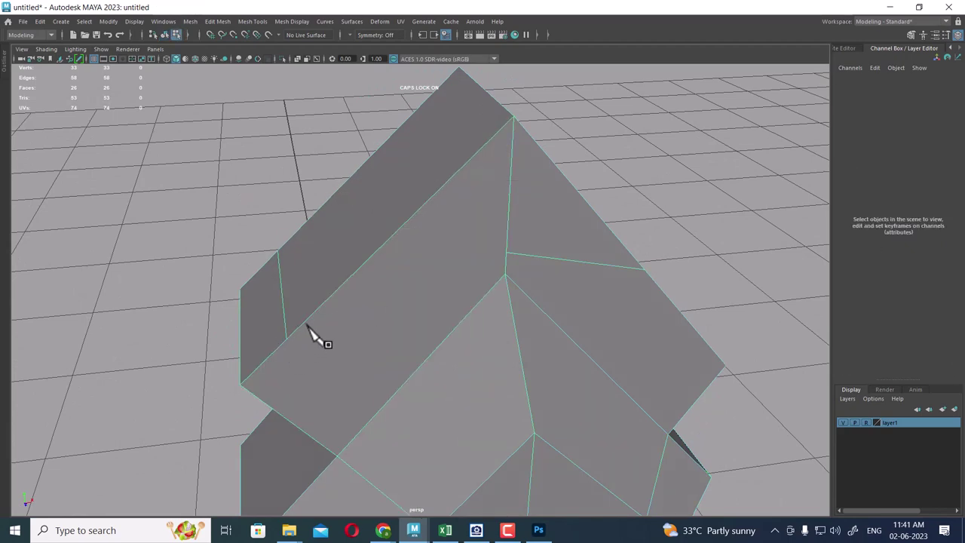
alt+drag(301, 332, 490, 190)
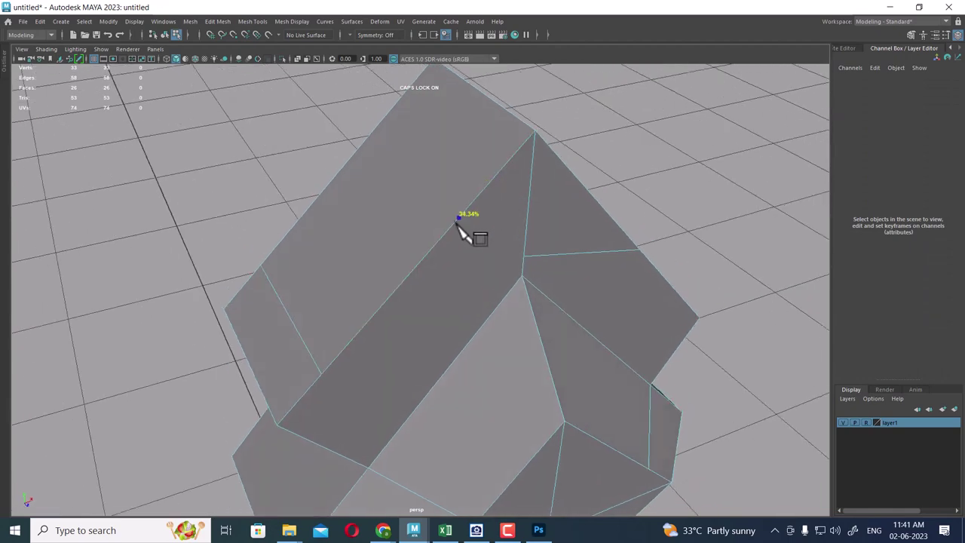
click(323, 372)
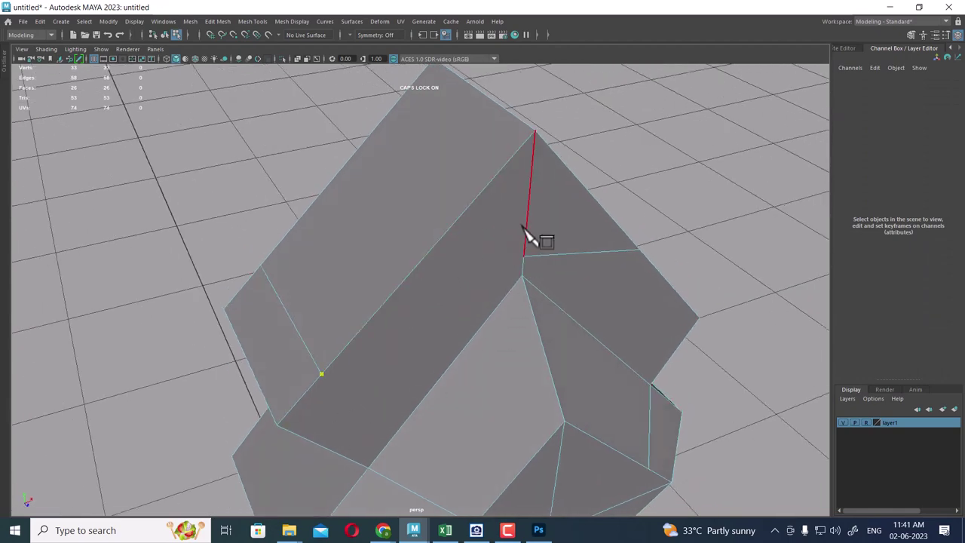
click(524, 255)
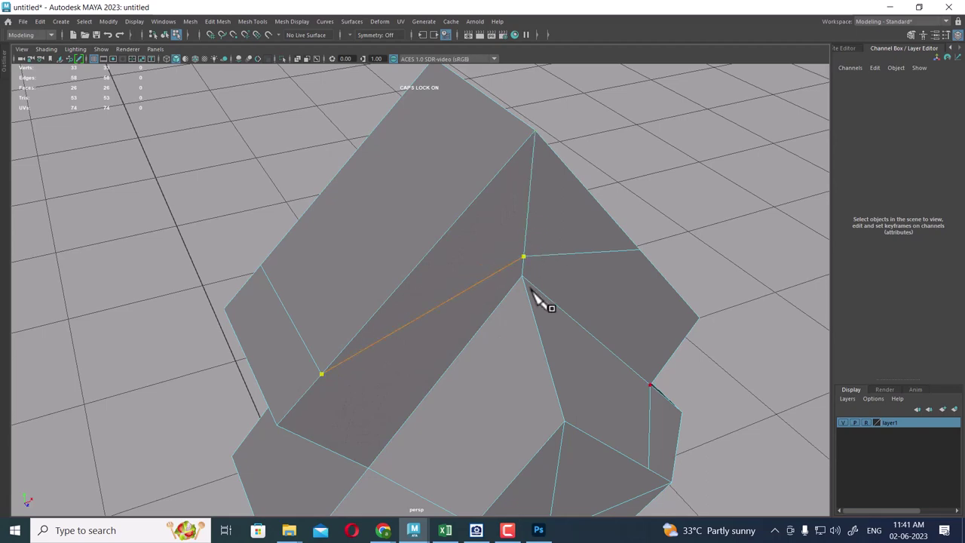
key(Return)
mouse_move(530, 290)
alt+mouse_down()
mouse_move(555, 297)
mouse_move(539, 263)
alt+mouse_up()
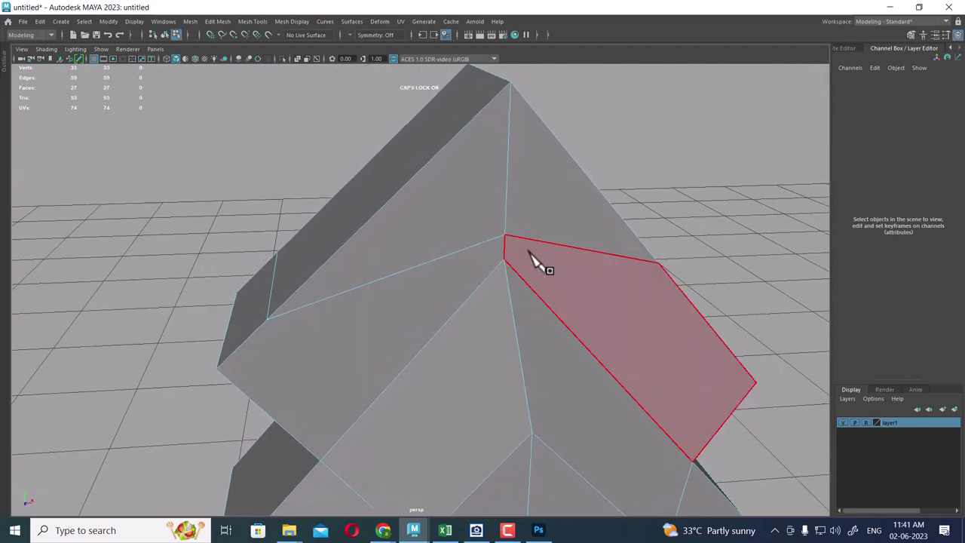
right_drag(528, 216, 422, 189)
scroll(531, 281, up, 3)
scroll(531, 277, up, 1)
Move the edge-junction vertex onto the lower junction and merge them
click(536, 216)
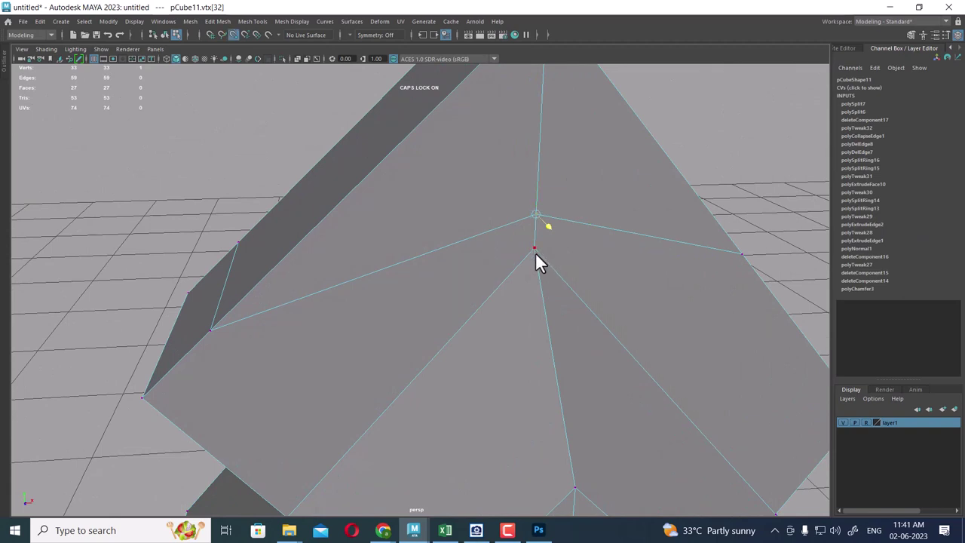
drag(543, 200, 539, 174)
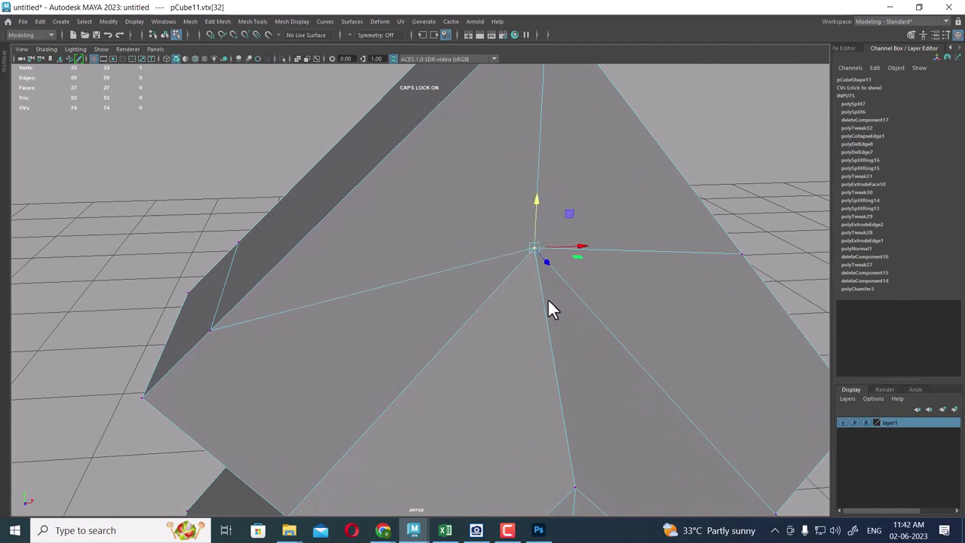
key(4)
shift+right_drag(542, 270, 536, 78)
key(5)
Orbit around the gem to inspect the merged facets
mouse_move(558, 151)
alt+mouse_down()
mouse_move(399, 318)
mouse_move(444, 308)
mouse_move(496, 241)
mouse_move(455, 293)
mouse_move(503, 341)
mouse_move(444, 316)
mouse_move(502, 335)
mouse_move(512, 294)
alt+mouse_up()
right_drag(486, 218, 591, 153)
mouse_move(586, 144)
alt+mouse_down()
mouse_move(527, 301)
mouse_move(467, 286)
alt+mouse_up()
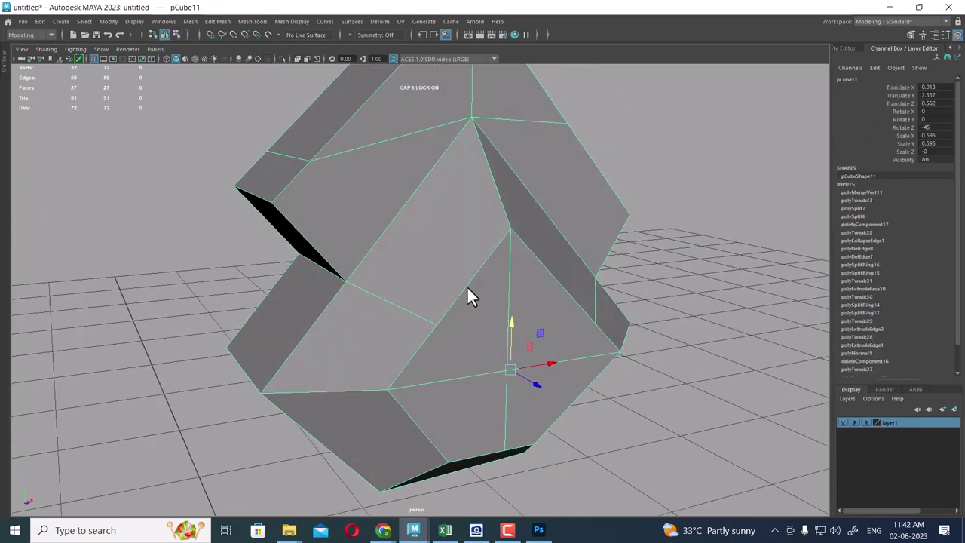
right_drag(445, 224, 415, 232)
alt+drag(416, 232, 370, 274)
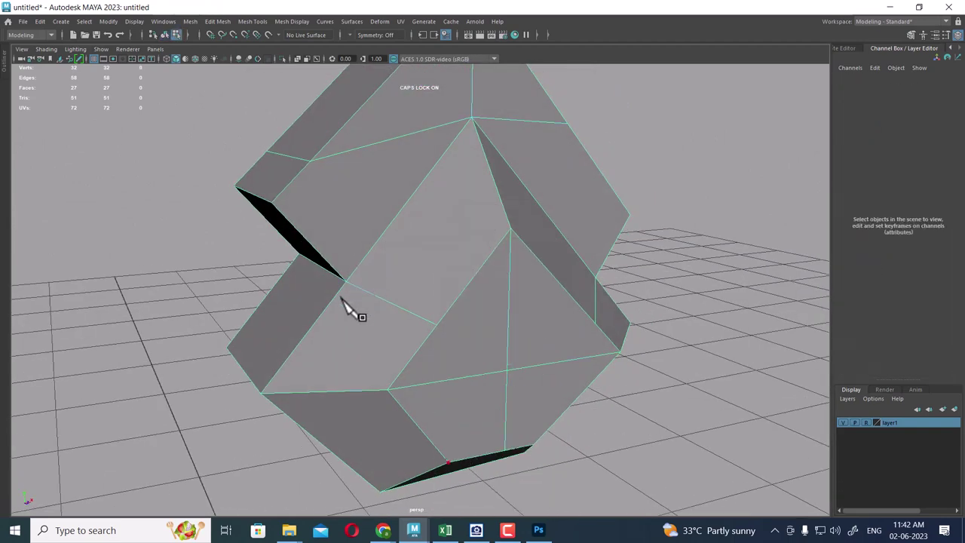
mouse_move(349, 307)
alt+mouse_down()
mouse_move(403, 263)
mouse_move(430, 350)
alt+mouse_up()
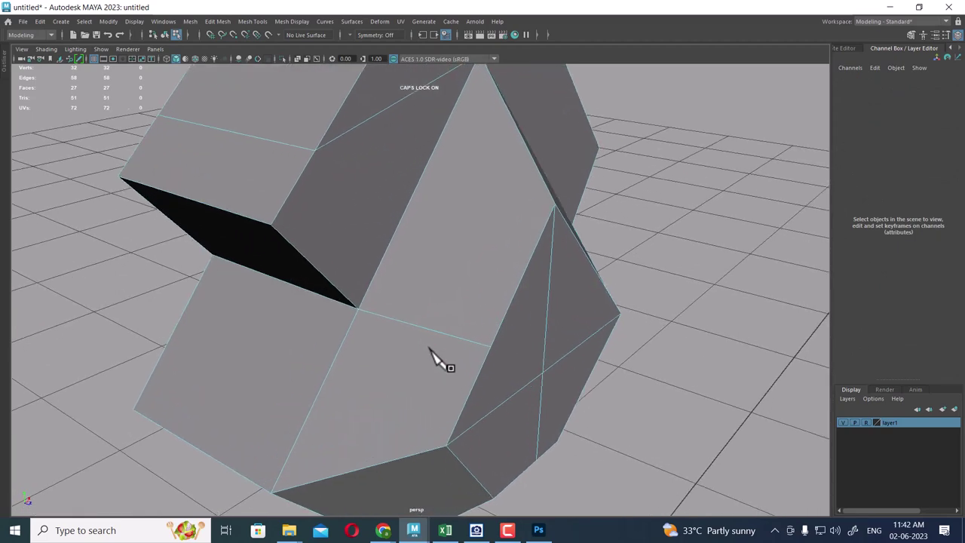
mouse_move(374, 285)
alt+mouse_down()
mouse_move(362, 263)
mouse_move(326, 279)
alt+mouse_up()
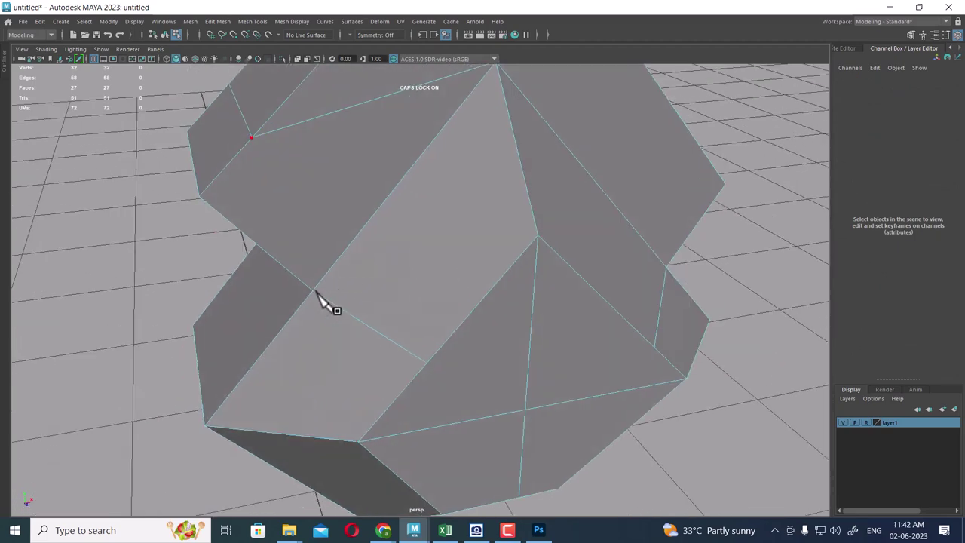
mouse_move(411, 373)
alt+mouse_down()
mouse_move(388, 269)
mouse_move(384, 349)
mouse_move(325, 282)
mouse_move(387, 259)
mouse_move(402, 237)
mouse_move(491, 295)
alt+mouse_up()
Snap the remaining stray vertices onto the shared corner and merge them
right_drag(522, 218, 368, 187)
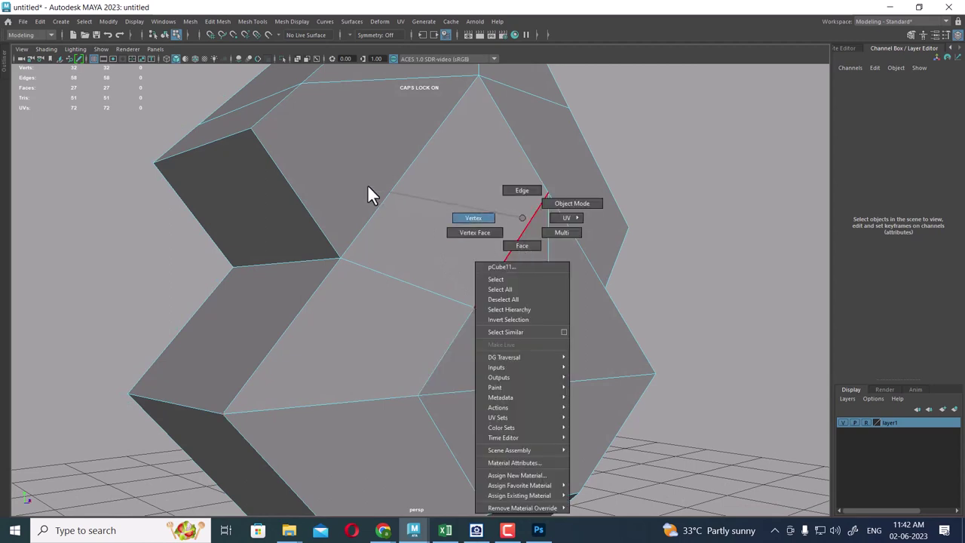
click(475, 307)
alt+drag(475, 307, 511, 337)
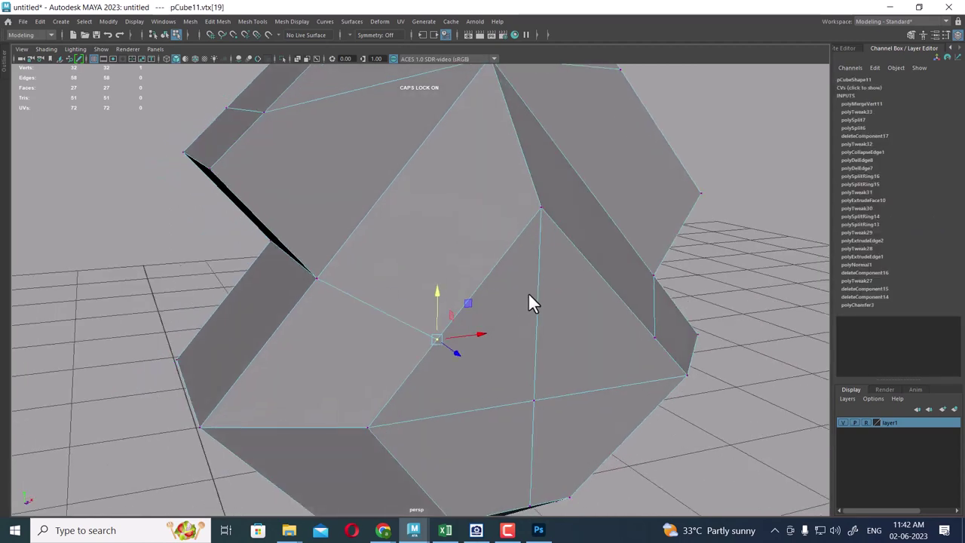
middle_drag(526, 236, 538, 229)
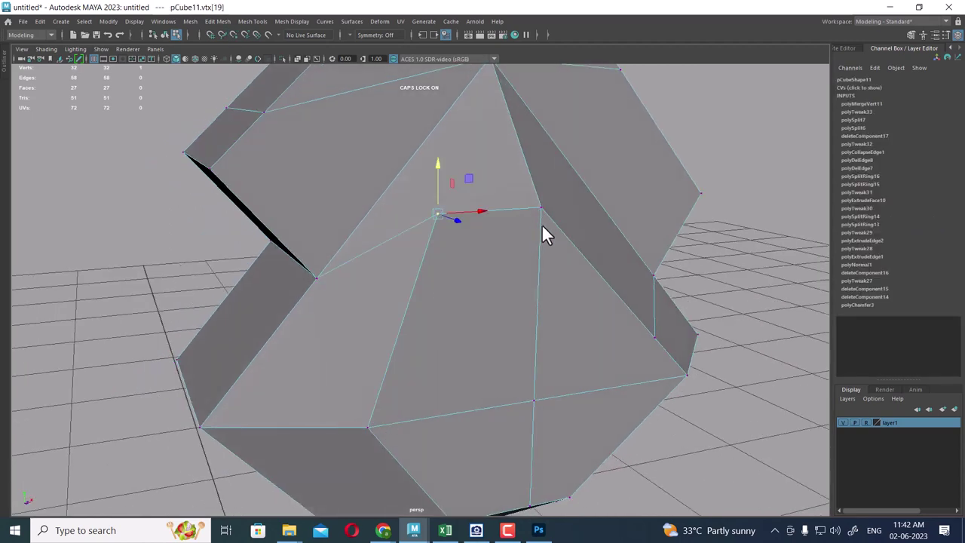
key(ctrl+z)
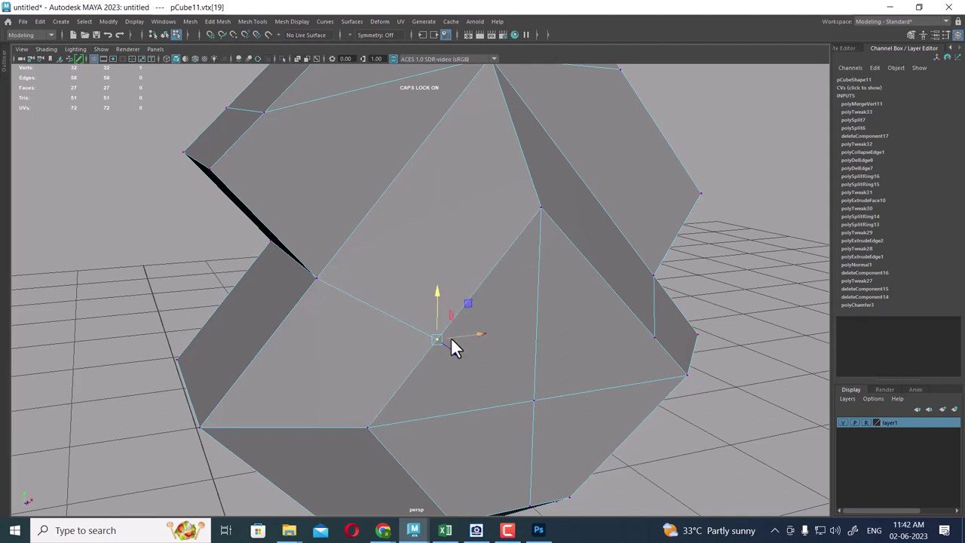
drag(439, 340, 522, 219)
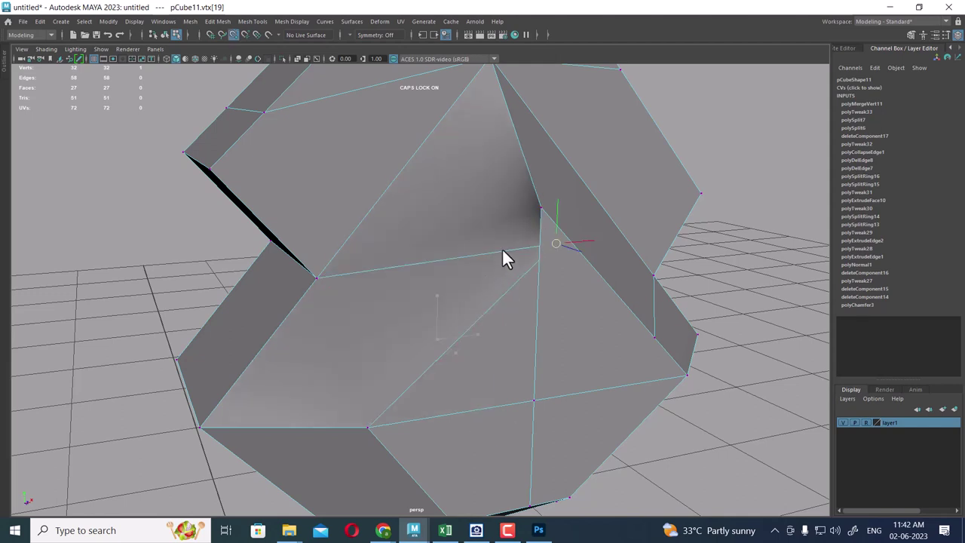
click(655, 339)
middle_drag(576, 241, 532, 203)
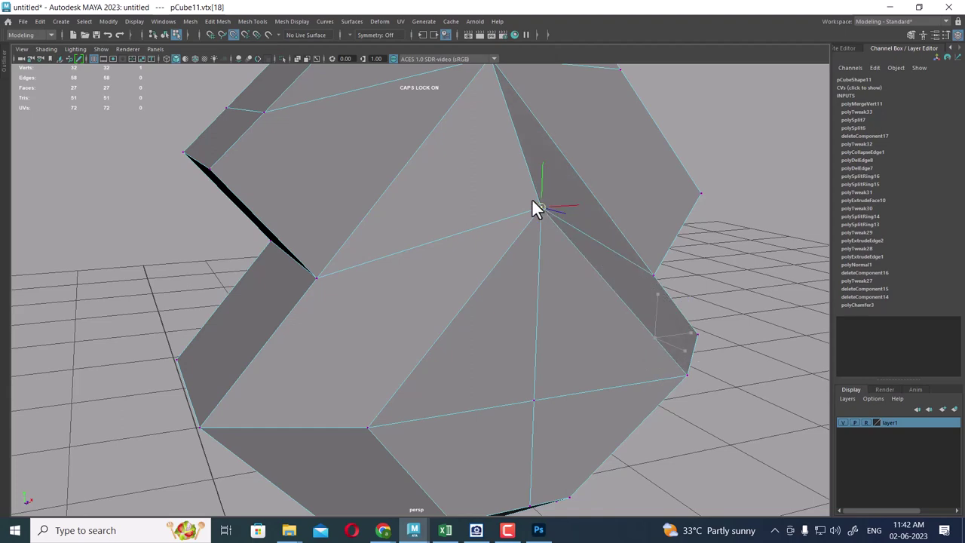
alt+drag(573, 287, 536, 297)
key(4)
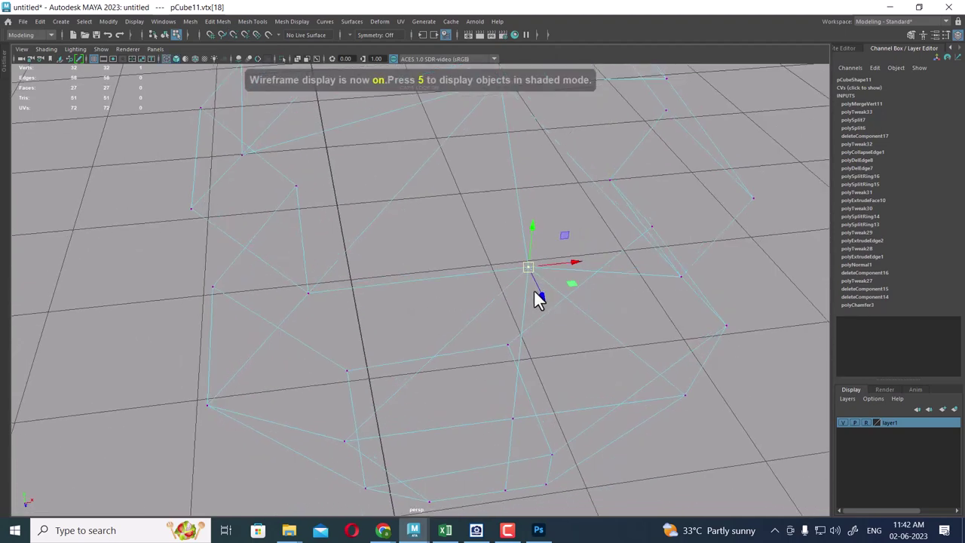
middle_drag(531, 309, 475, 215)
shift+right_drag(533, 274, 524, 133)
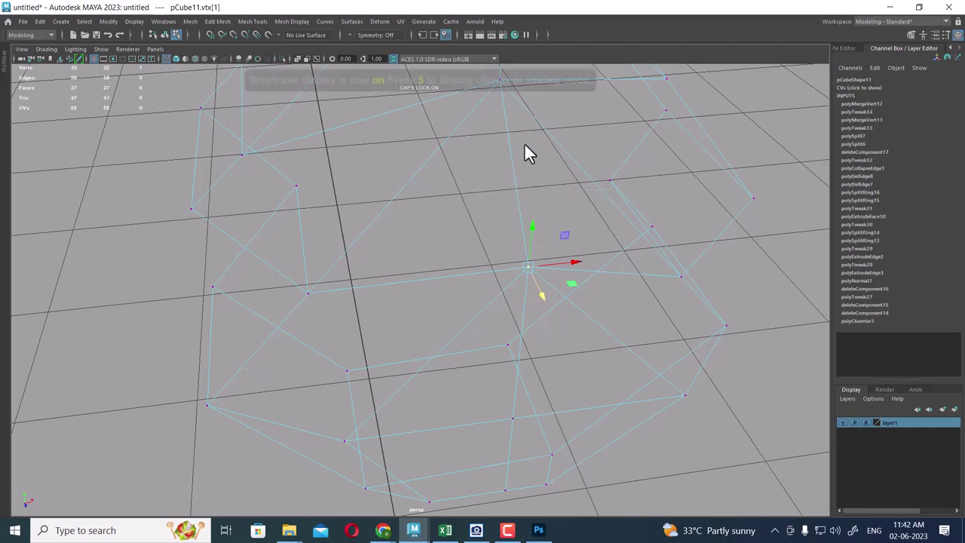
key(5)
Return to object mode and select the gem cube pCube11
mouse_move(526, 153)
alt+mouse_down()
mouse_move(555, 343)
mouse_move(461, 230)
alt+mouse_up()
right_drag(462, 173, 570, 192)
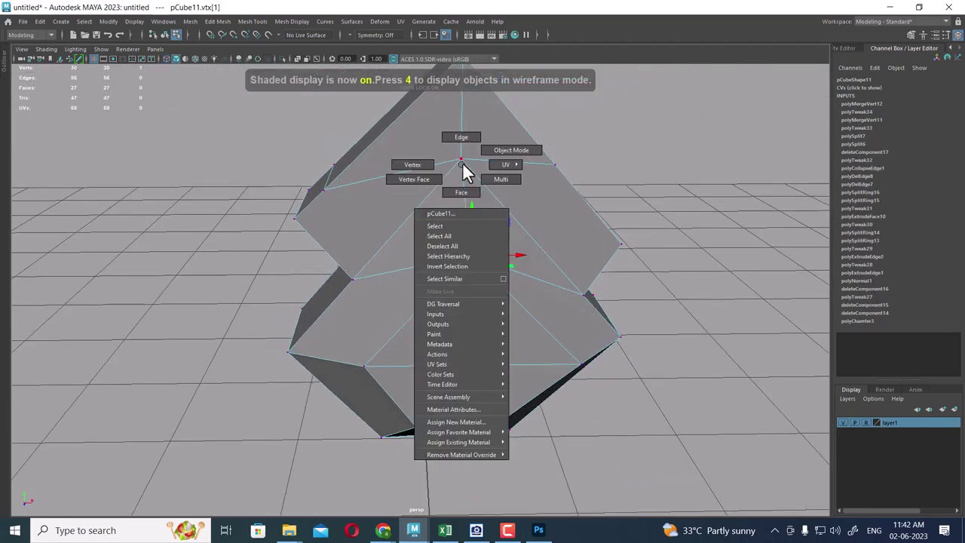
click(570, 191)
mouse_move(500, 233)
alt+mouse_down()
mouse_move(454, 216)
mouse_move(513, 233)
mouse_move(486, 203)
mouse_move(557, 290)
alt+mouse_up()
Check the gem's corner vertices against the reference texture in front view
key(space)
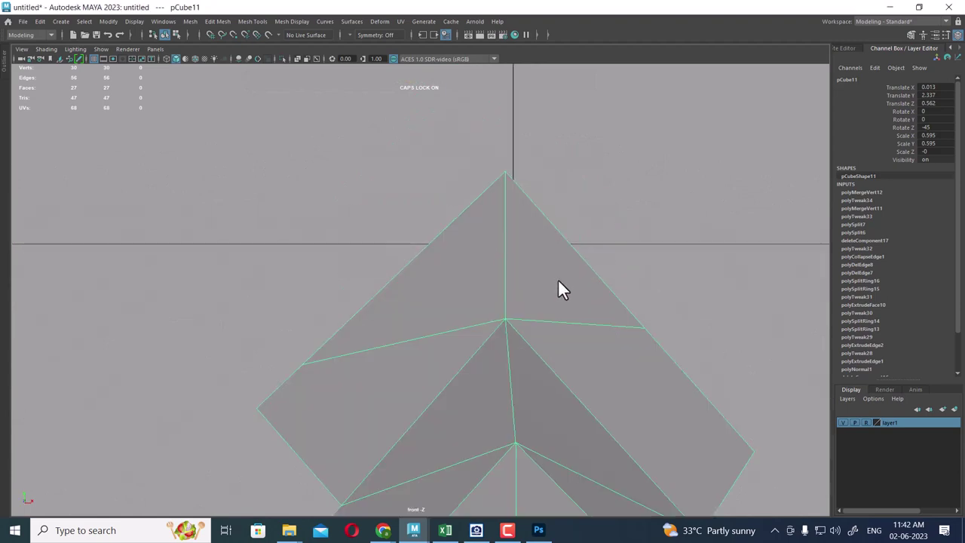
key(6)
right_drag(515, 218, 423, 224)
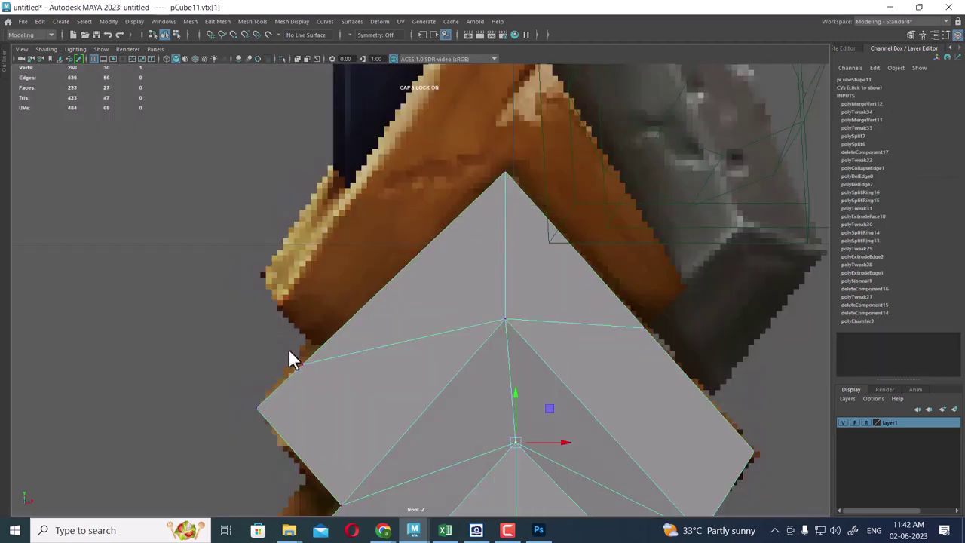
mouse_move(288, 348)
mouse_down()
mouse_move(334, 382)
mouse_move(320, 347)
mouse_up()
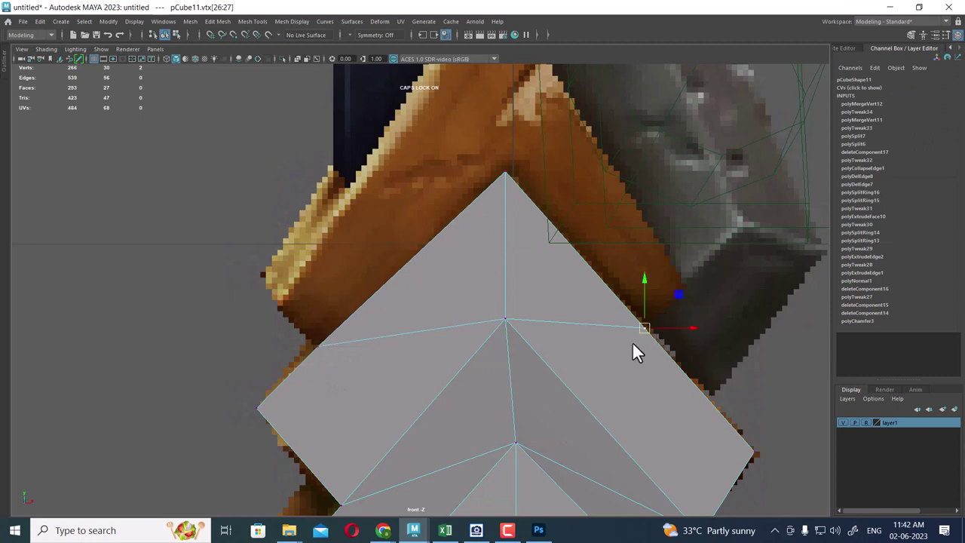
drag(632, 341, 653, 316)
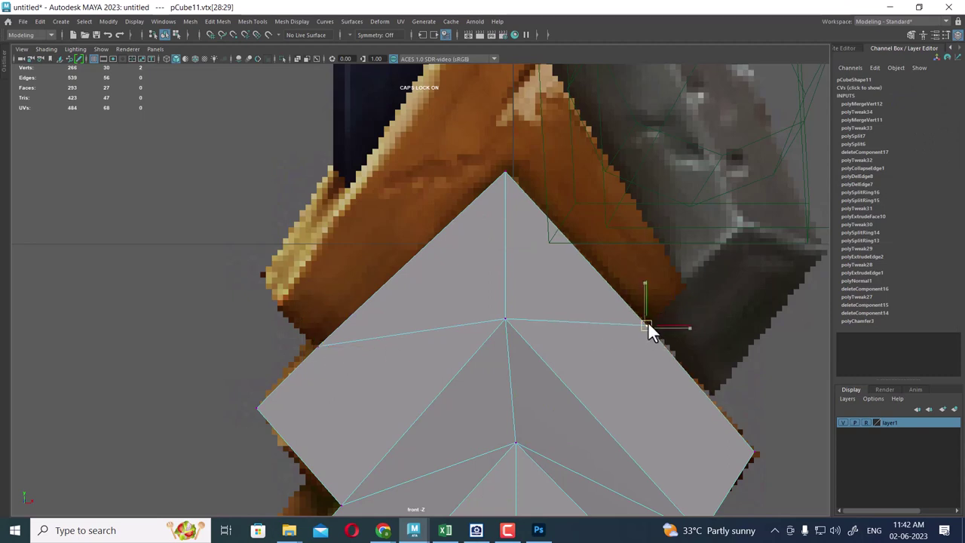
key(space)
drag(550, 203, 593, 289)
Select the gem's upper face, undoing an accidental smooth on it
right_drag(460, 143, 459, 172)
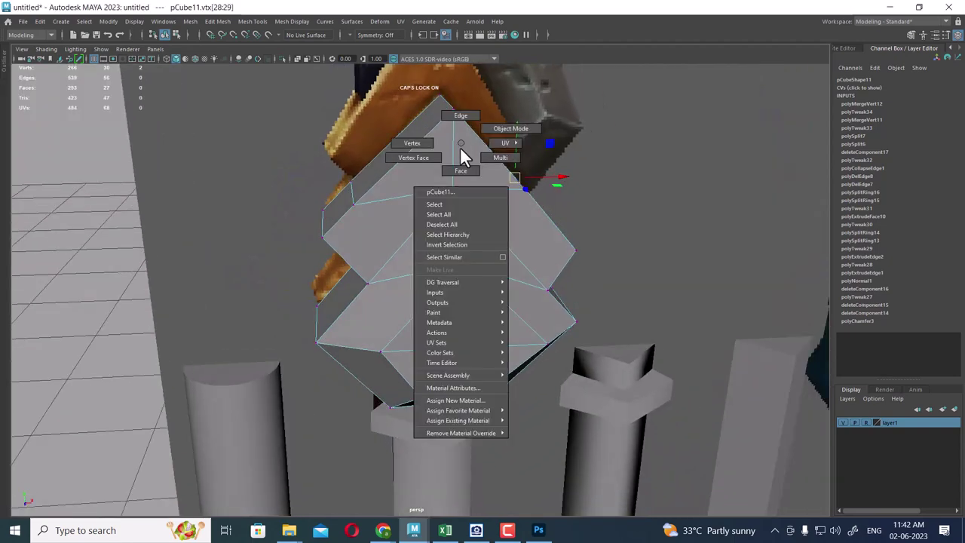
click(377, 160)
alt+drag(377, 161, 444, 194)
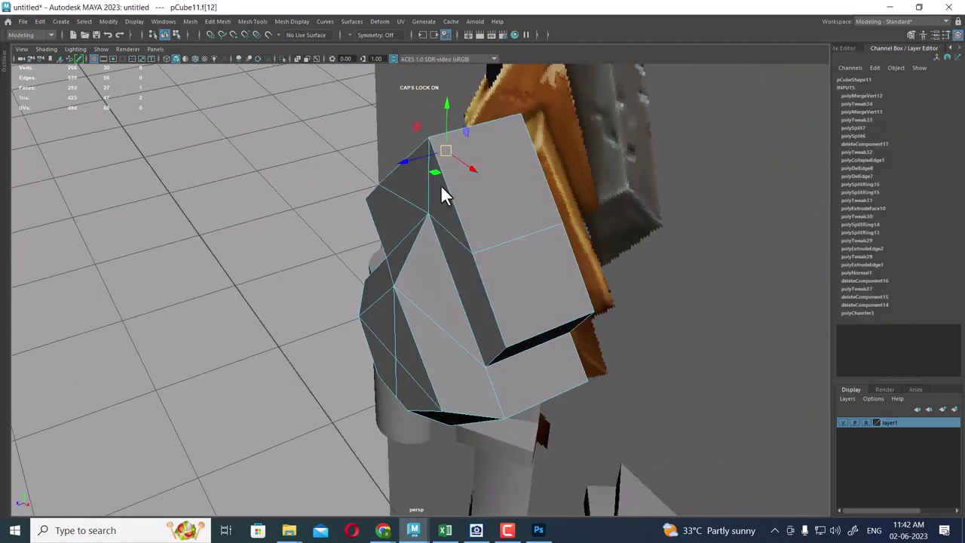
click(495, 174)
key(space)
drag(538, 190, 534, 209)
scroll(542, 241, down, 3)
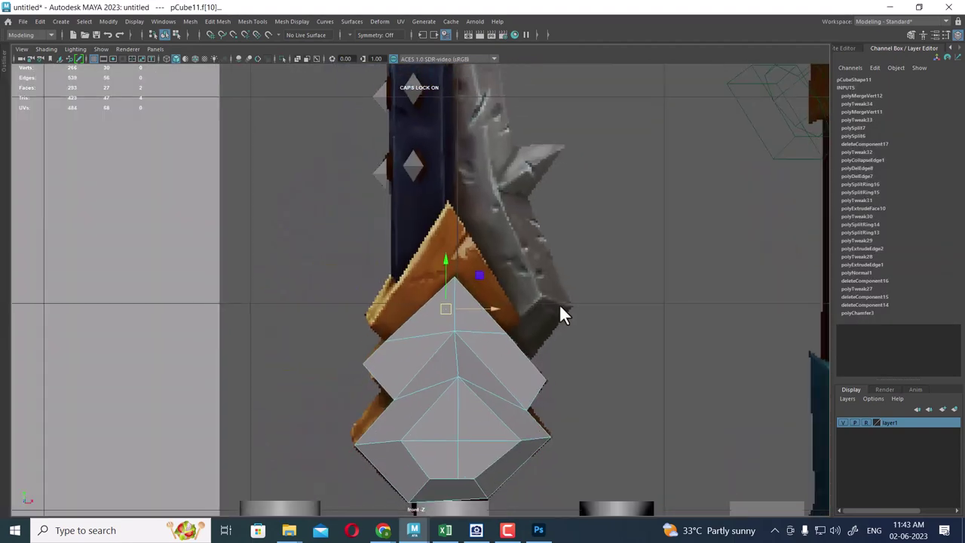
shift+right_drag(500, 223, 492, 277)
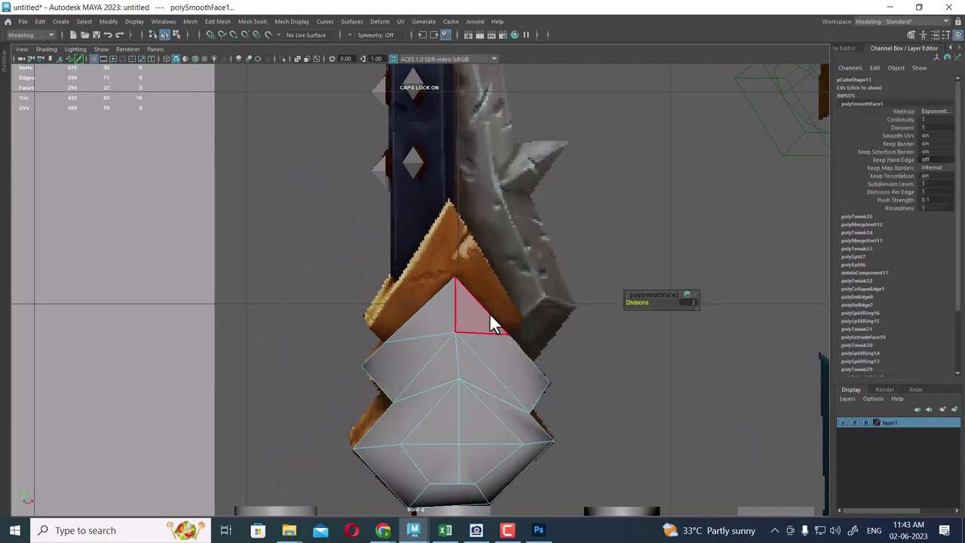
key(ctrl+z)
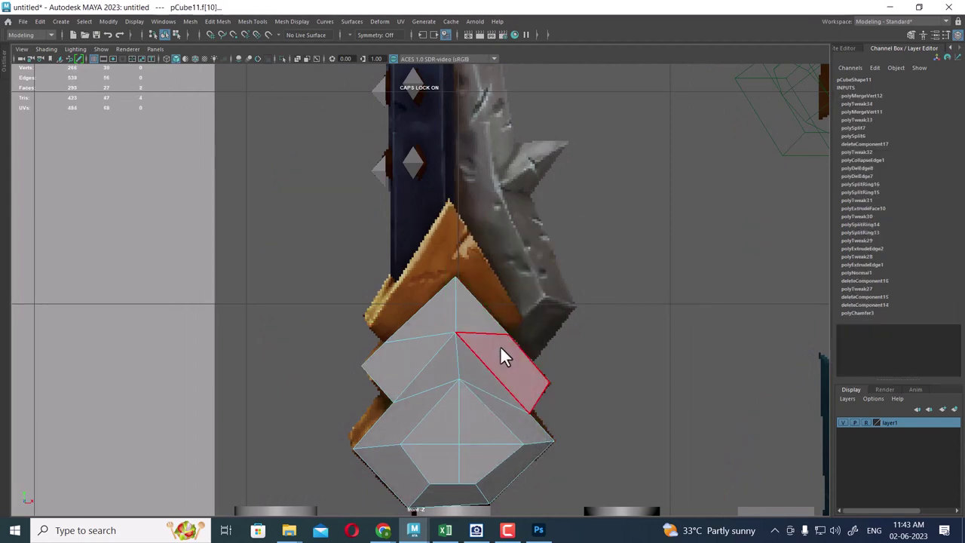
key(w)
key(space)
click(501, 231)
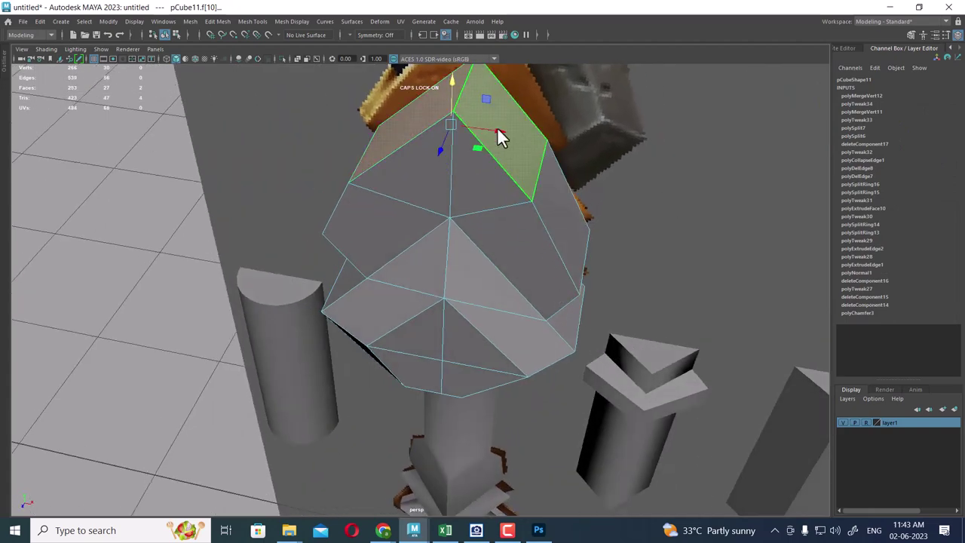
Extrude the upper face with Local Translate Z of -0.112
shift+right_click(485, 136)
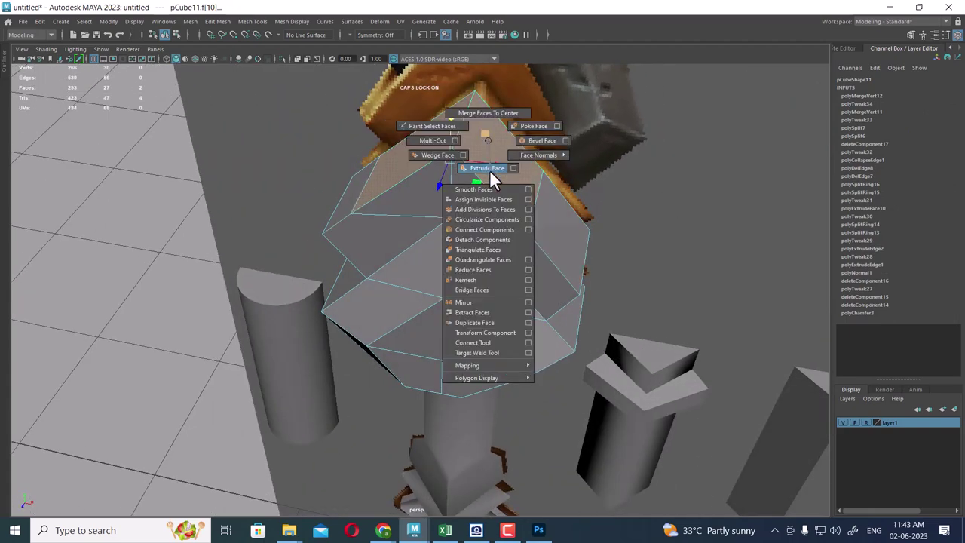
click(487, 168)
key(space)
drag(541, 226, 544, 248)
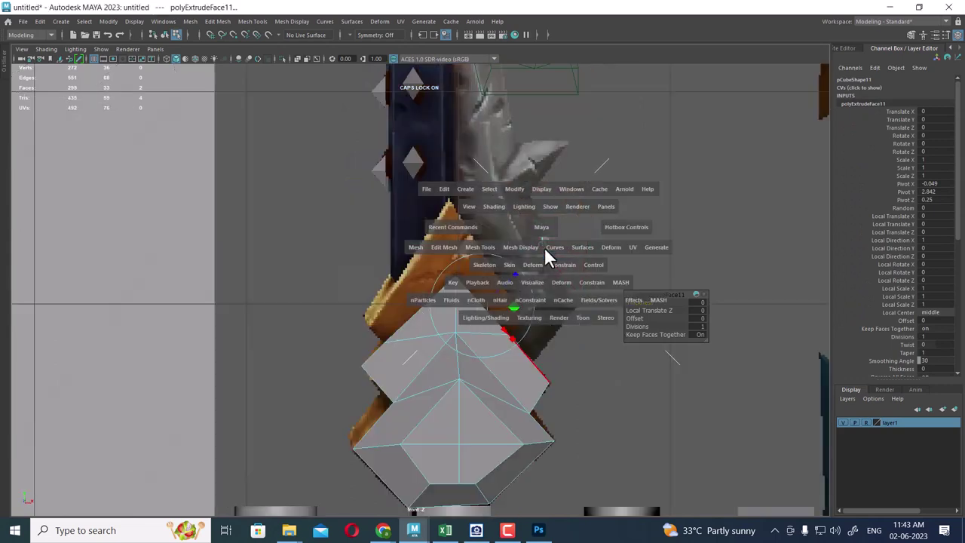
drag(535, 302, 513, 323)
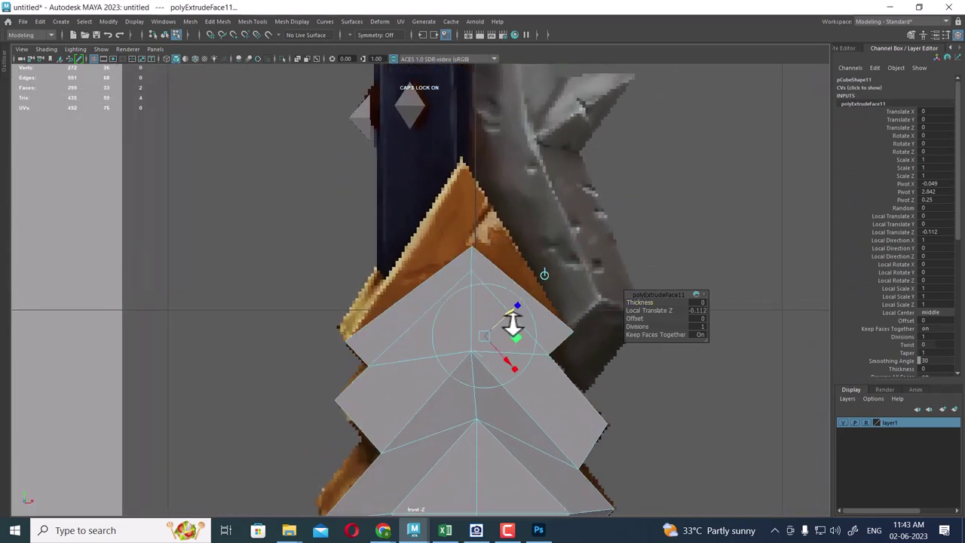
Pull the gem's top tip vertex up to the reference point
right_drag(468, 240, 409, 198)
click(480, 282)
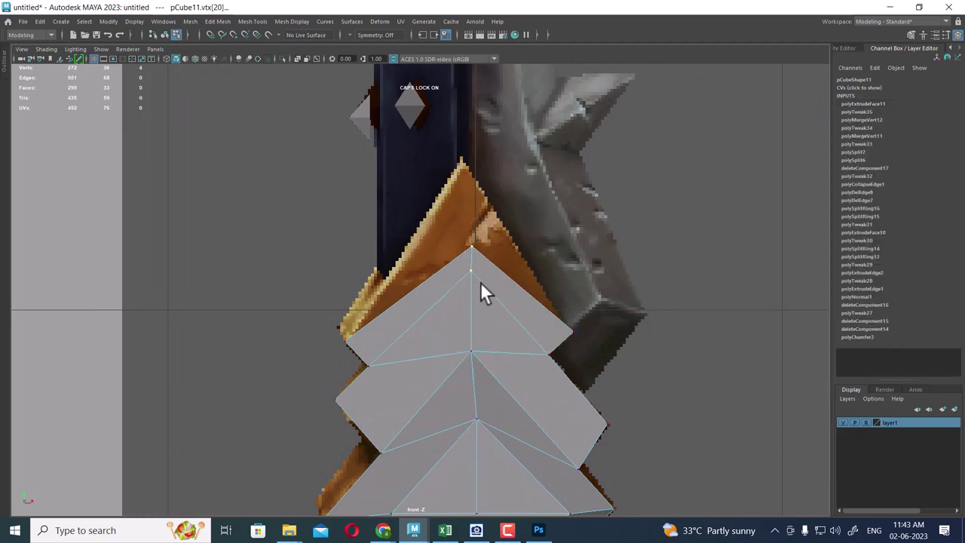
key(4)
alt+right_drag(485, 282, 527, 370)
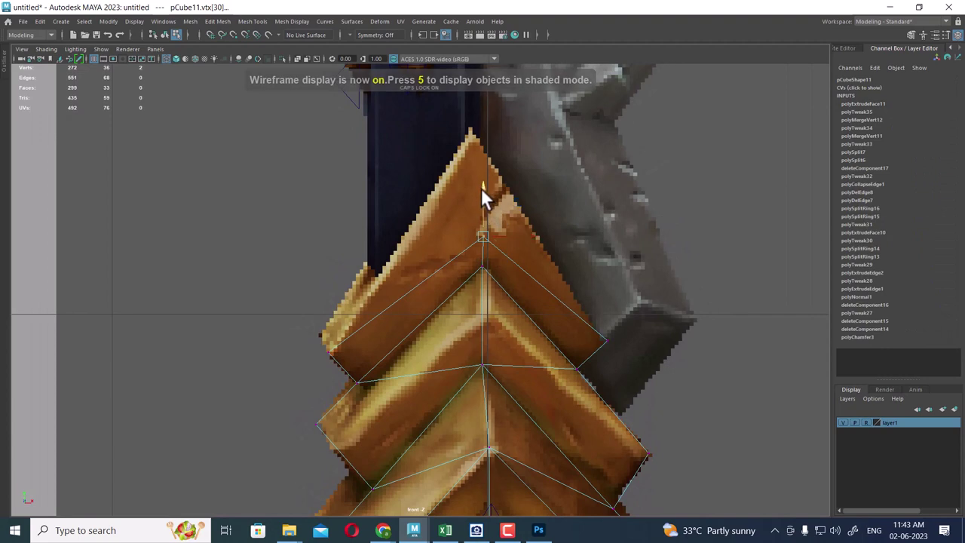
drag(481, 187, 455, 88)
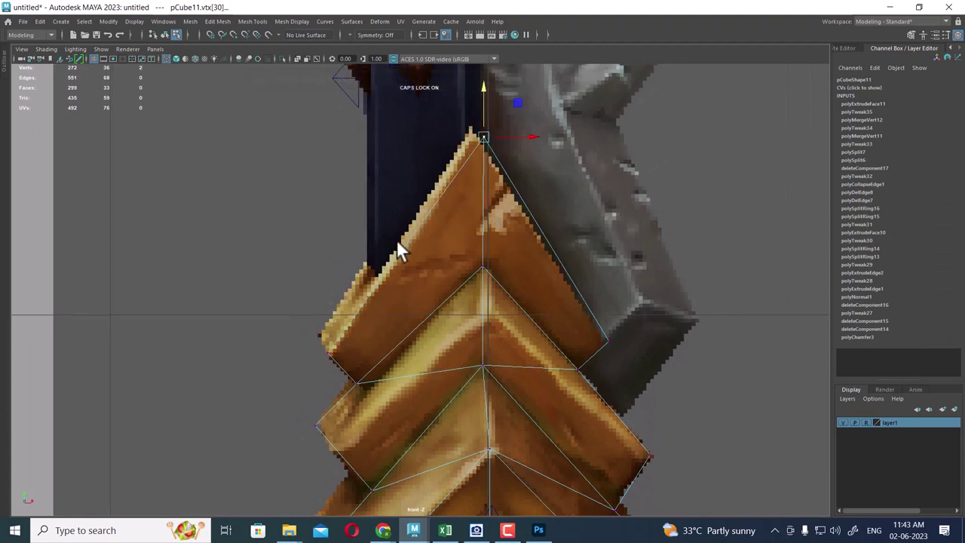
scroll(339, 301, up, 1)
Align the left and right corner vertices to the reference guard edges
drag(342, 379, 307, 281)
drag(320, 330, 311, 343)
mouse_move(636, 338)
mouse_down()
mouse_move(616, 370)
mouse_move(617, 349)
mouse_up()
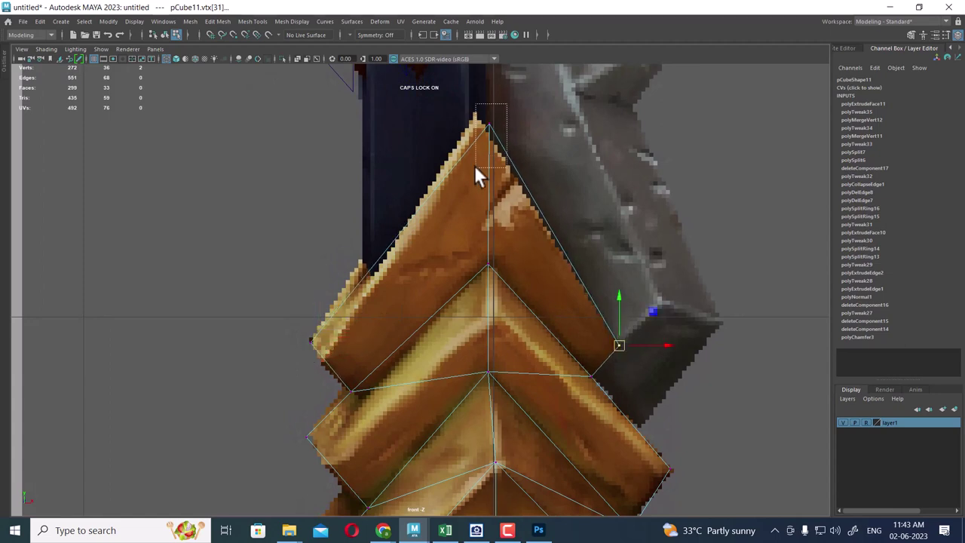
drag(507, 104, 476, 166)
scroll(501, 203, down, 5)
scroll(493, 254, up, 3)
scroll(519, 362, up, 2)
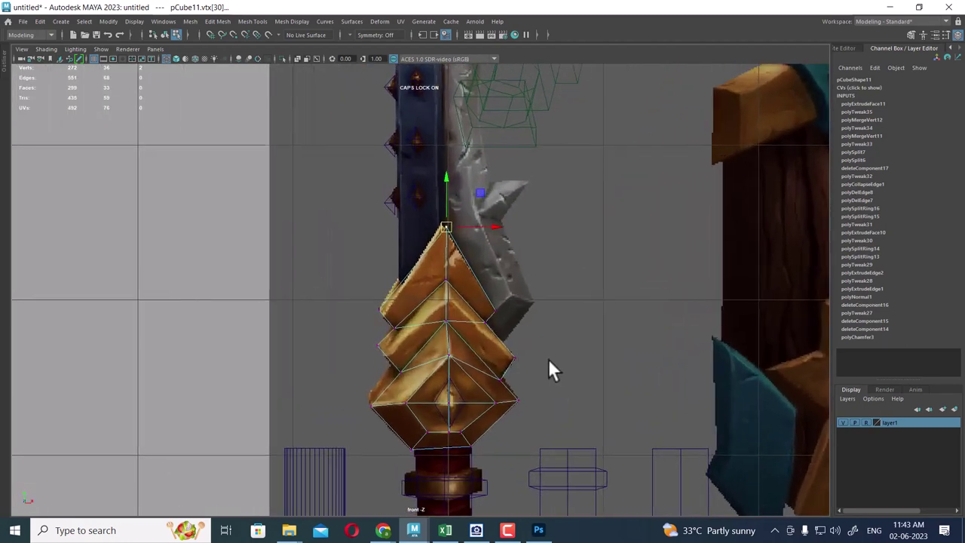
mouse_move(523, 375)
alt+middle_down()
mouse_move(491, 279)
mouse_move(517, 319)
alt+middle_up()
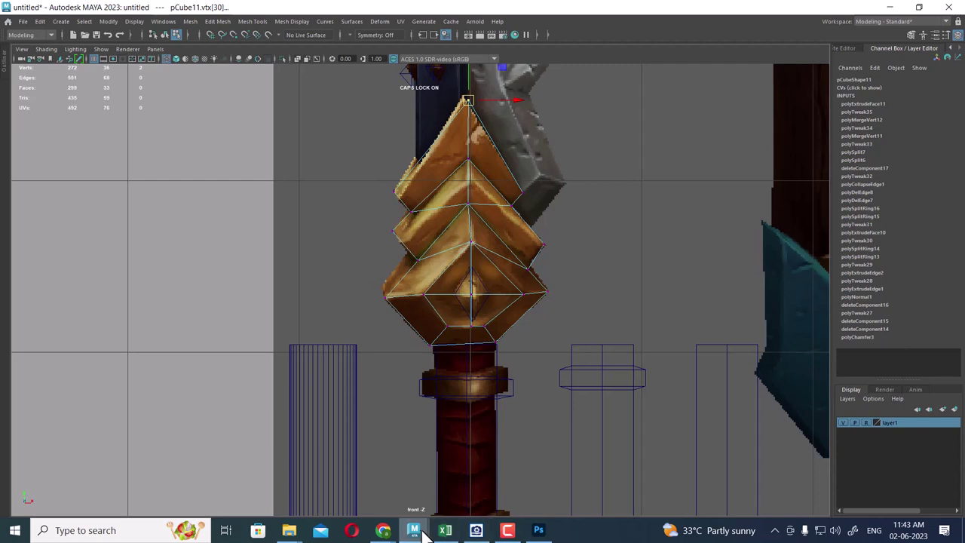
mouse_move(413, 530)
click(494, 483)
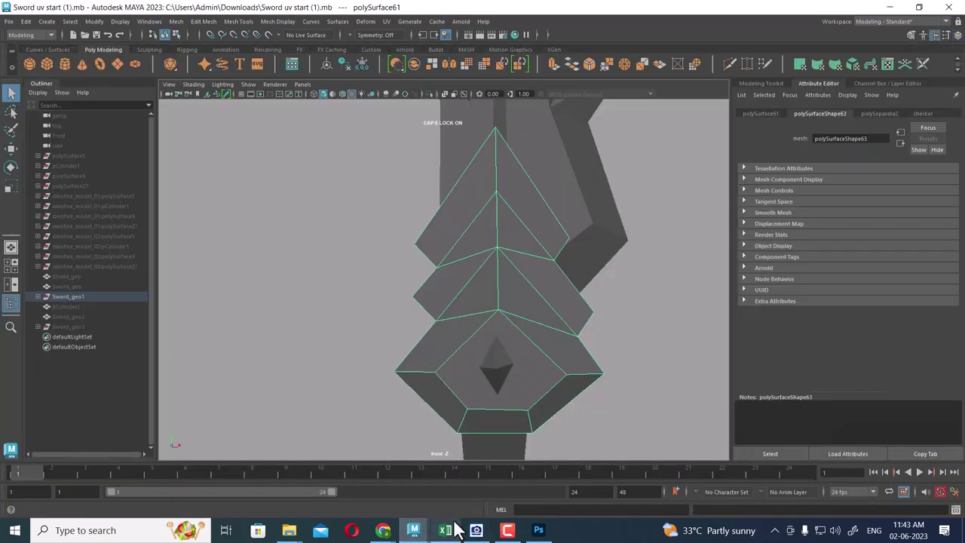
click(413, 530)
click(368, 479)
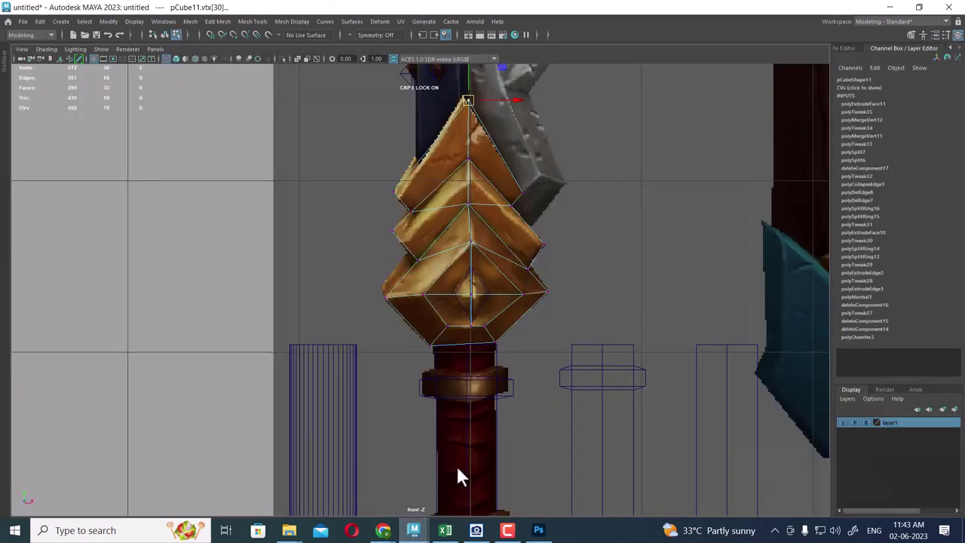
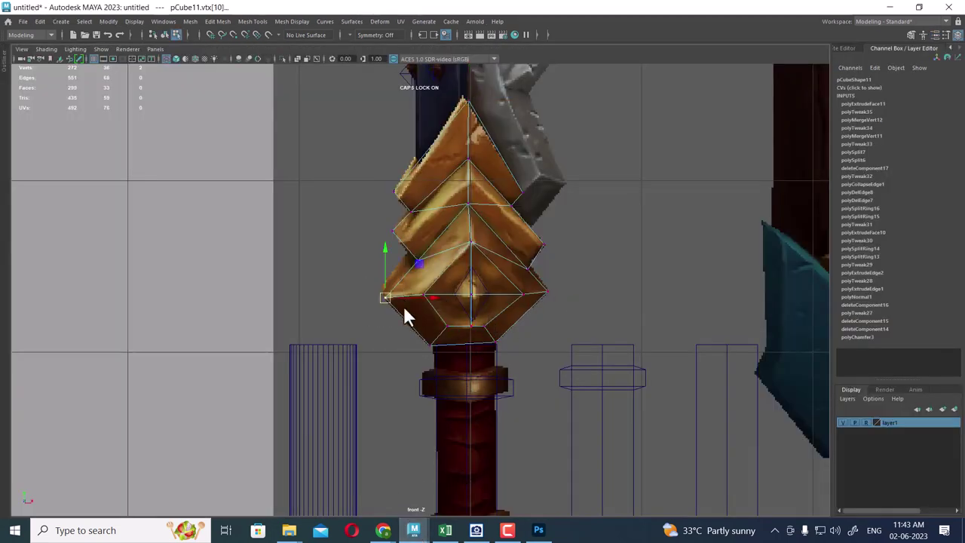
In the front view, drag five pCube11 guard vertices to reshape the notches, then leave vertex mode
drag(384, 298, 381, 289)
scroll(411, 257, up, 2)
scroll(426, 223, up, 2)
mouse_move(431, 219)
mouse_down()
mouse_move(412, 251)
mouse_move(399, 217)
mouse_up()
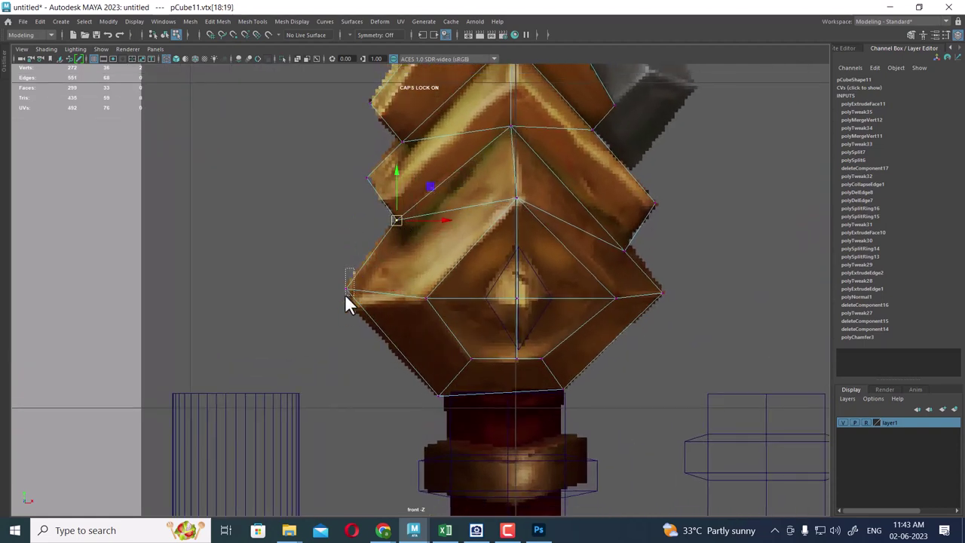
drag(346, 287, 345, 288)
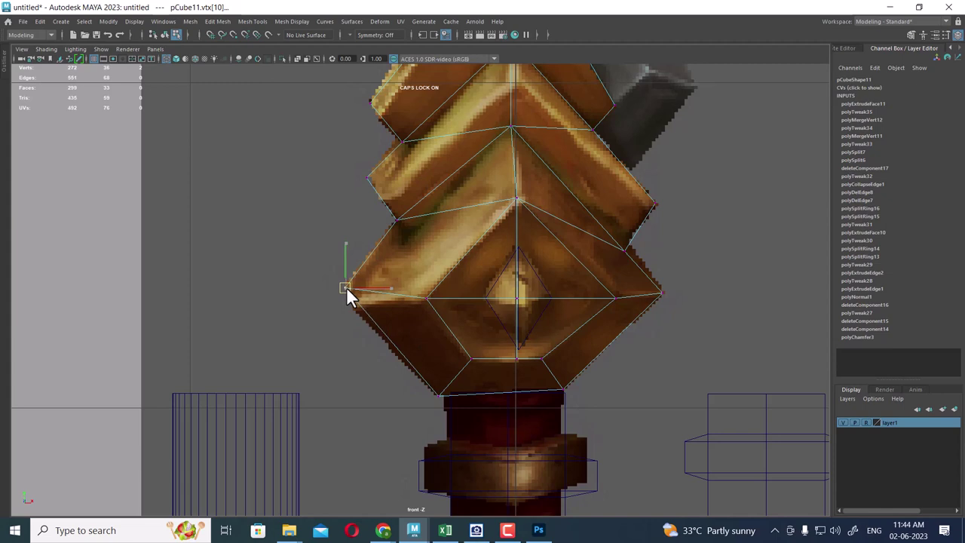
mouse_move(345, 287)
mouse_down()
mouse_move(361, 313)
mouse_move(354, 306)
mouse_up()
drag(377, 211, 404, 233)
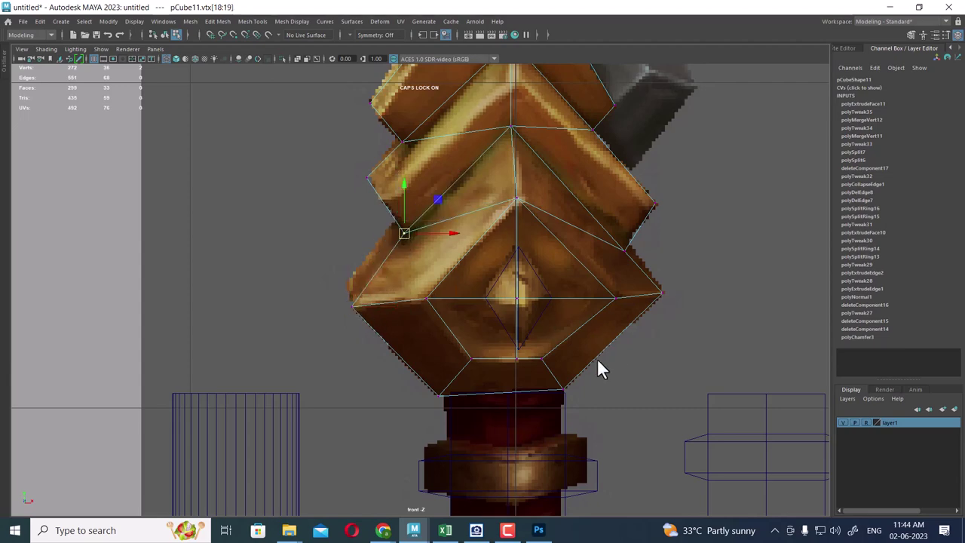
scroll(597, 368, down, 5)
scroll(490, 264, up, 2)
key(F8)
Select the guard, frame it and switch to shaded display
click(543, 171)
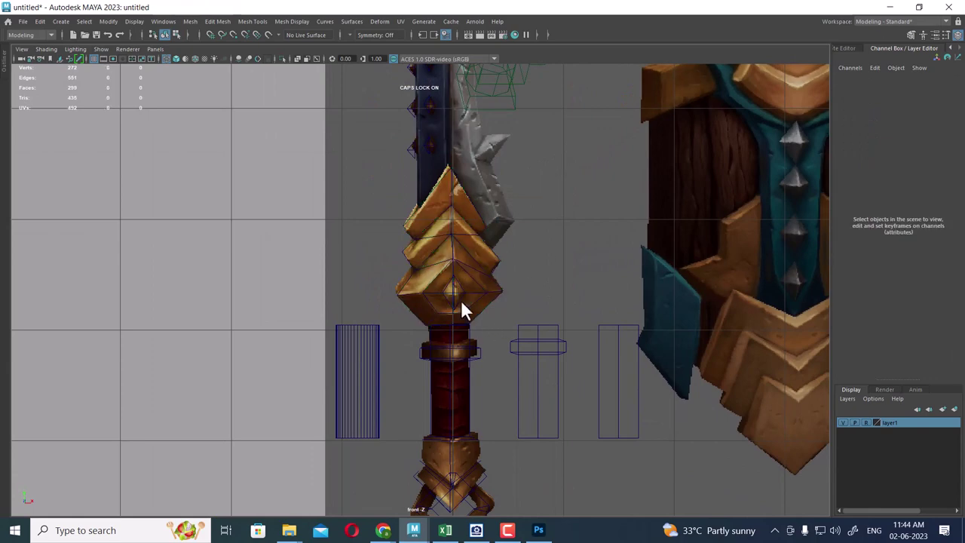
click(462, 305)
scroll(451, 286, down, 2)
scroll(457, 228, down, 2)
scroll(441, 305, up, 1)
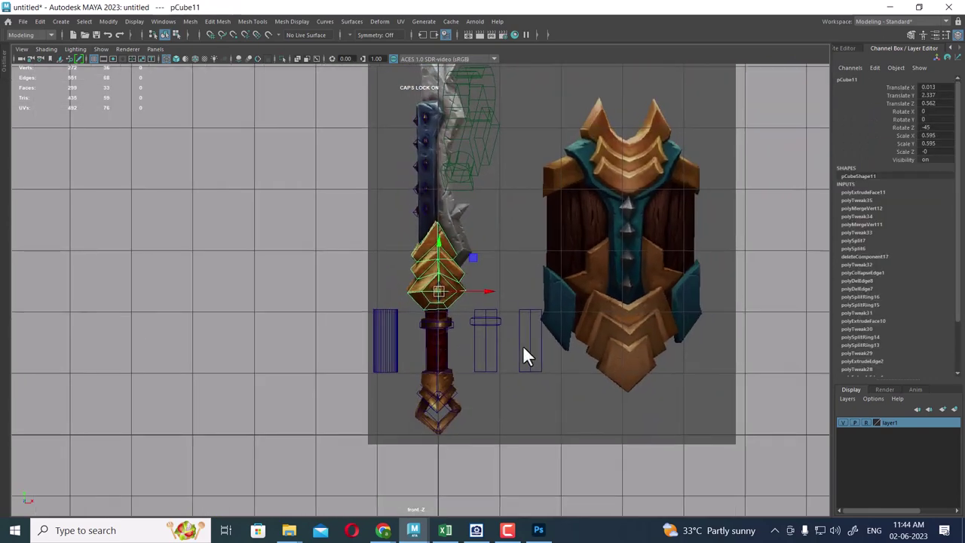
key(f)
mouse_move(512, 244)
alt+mouse_down()
mouse_move(541, 347)
mouse_move(403, 252)
mouse_move(557, 343)
alt+mouse_up()
scroll(536, 319, down, 2)
key(5)
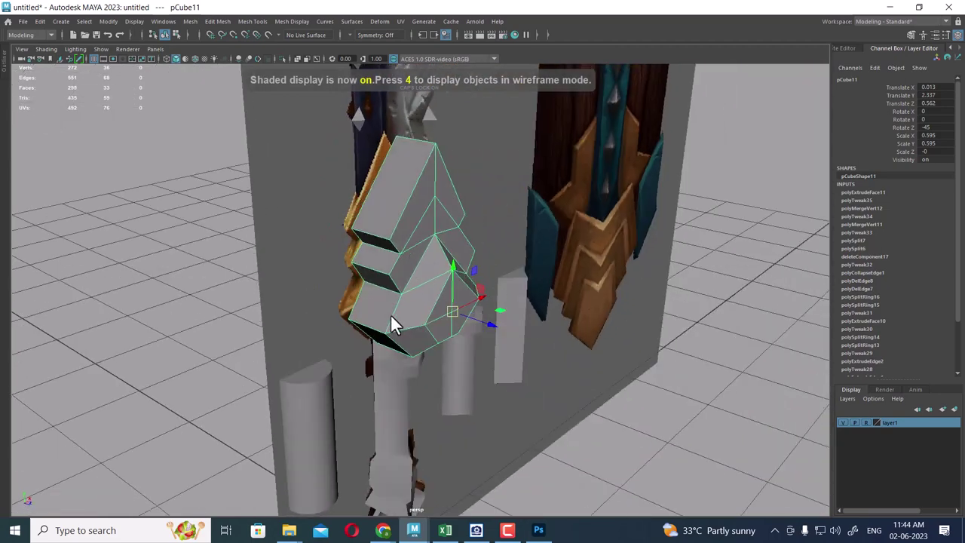
Unhide all hidden objects, including the blade, with Display > Show > All
click(134, 21)
mouse_move(148, 87)
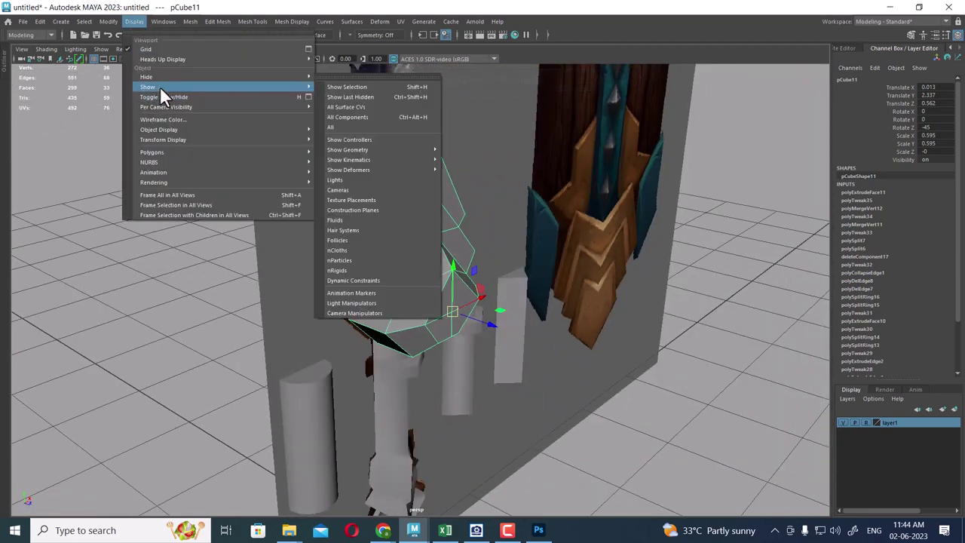
click(336, 126)
mouse_move(348, 144)
alt+mouse_down()
mouse_move(422, 234)
mouse_move(394, 301)
mouse_move(404, 252)
mouse_move(431, 312)
alt+mouse_up()
scroll(442, 273, up, 3)
scroll(391, 259, up, 2)
scroll(391, 259, down, 3)
Select the sword parts: blade, blade strip, guard, handle and pommel ring
click(413, 232)
scroll(432, 226, up, 3)
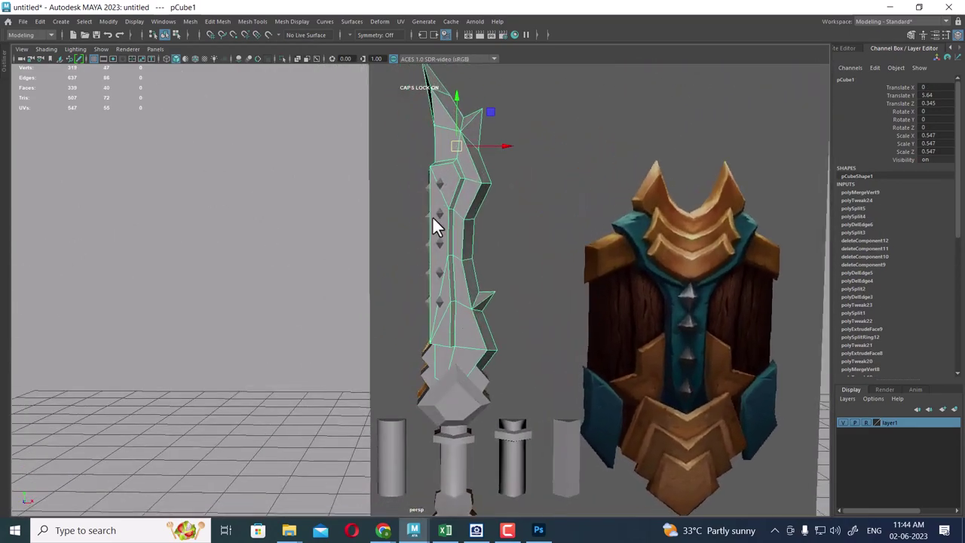
scroll(508, 291, up, 2)
scroll(467, 264, down, 3)
alt+drag(415, 242, 448, 287)
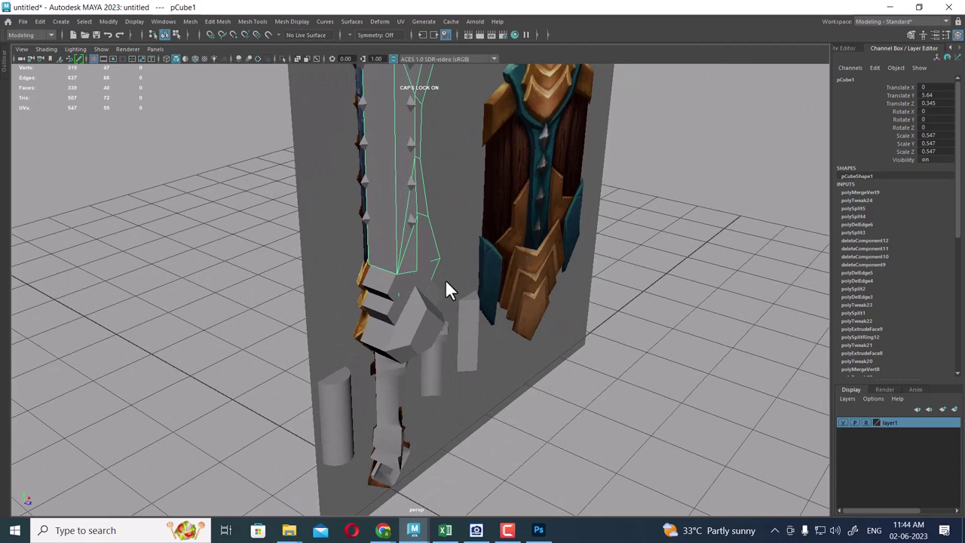
click(367, 220)
click(392, 261)
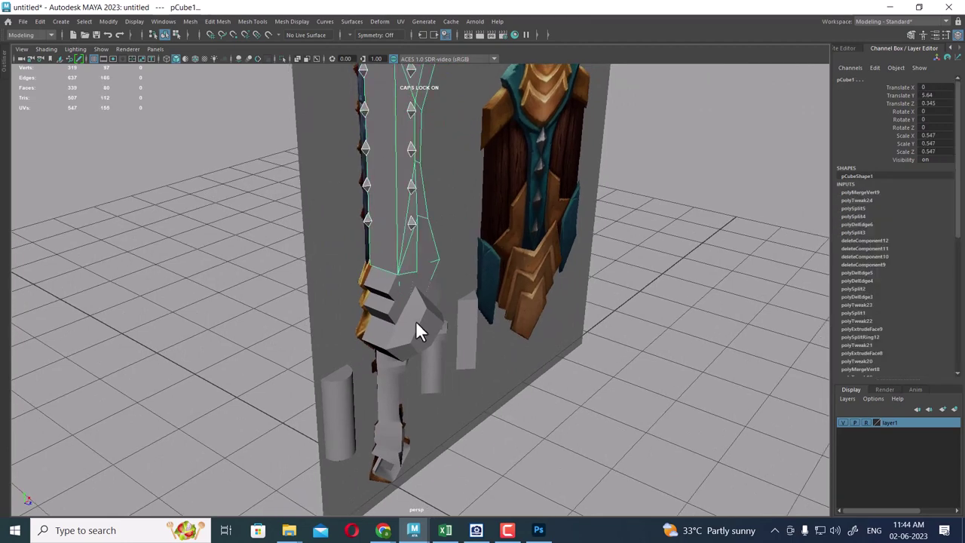
click(395, 316)
alt+drag(497, 315, 407, 233)
scroll(444, 298, up, 4)
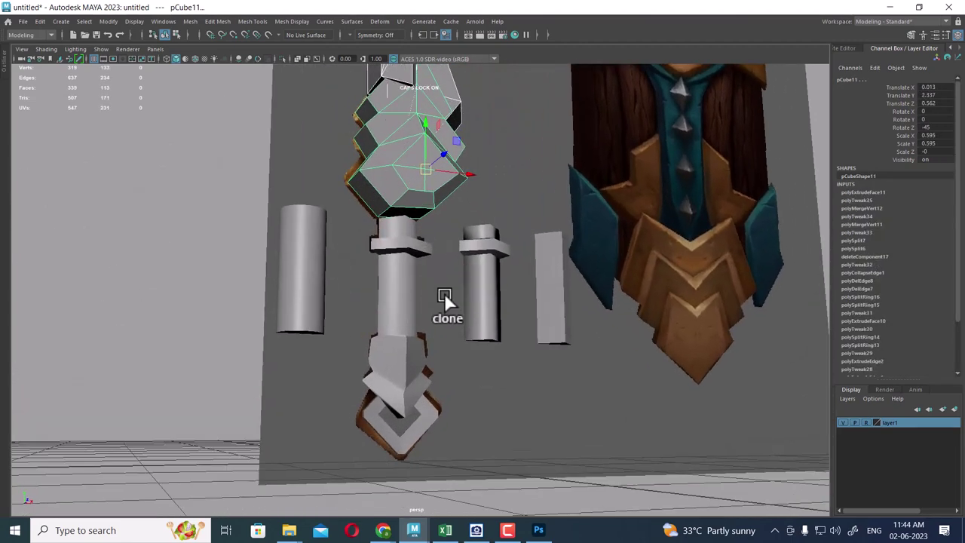
click(402, 233)
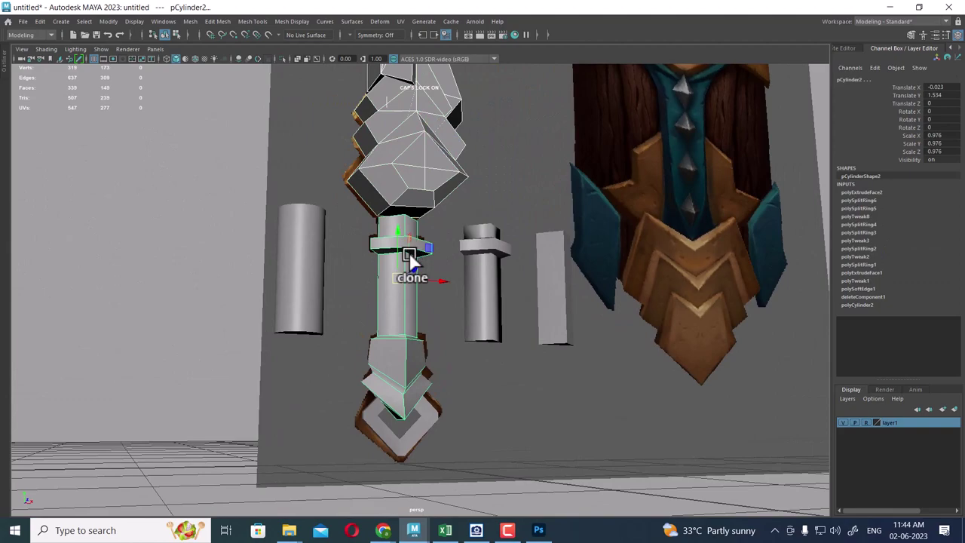
click(432, 412)
mouse_move(495, 367)
alt+mouse_down()
mouse_move(418, 246)
mouse_move(448, 195)
mouse_move(495, 236)
alt+mouse_up()
In the wireframe front view, isolate the selected sword parts with Alt+H
key(space)
key(4)
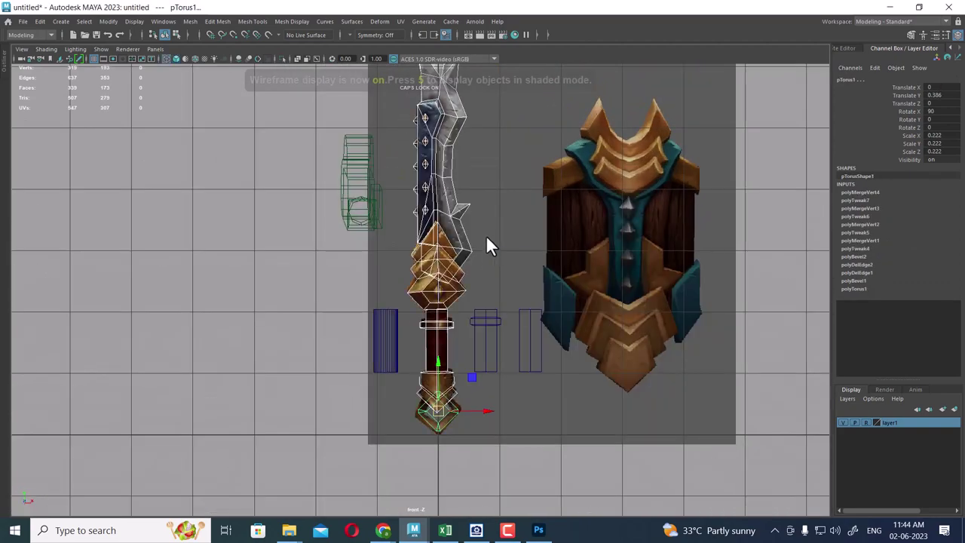
mouse_move(474, 263)
alt+middle_down()
mouse_move(467, 291)
mouse_move(500, 316)
alt+middle_up()
scroll(504, 317, up, 3)
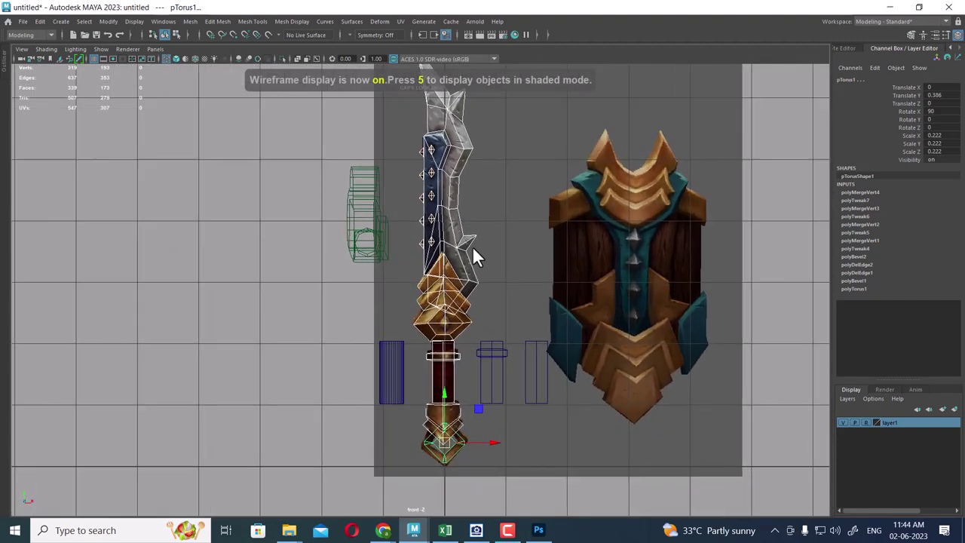
key(alt+h)
Return to a shaded perspective view of the isolated sword and deselect it
key(space)
mouse_move(473, 281)
mouse_down()
mouse_move(474, 296)
mouse_move(488, 194)
mouse_up()
key(5)
key(space)
scroll(502, 304, up, 2)
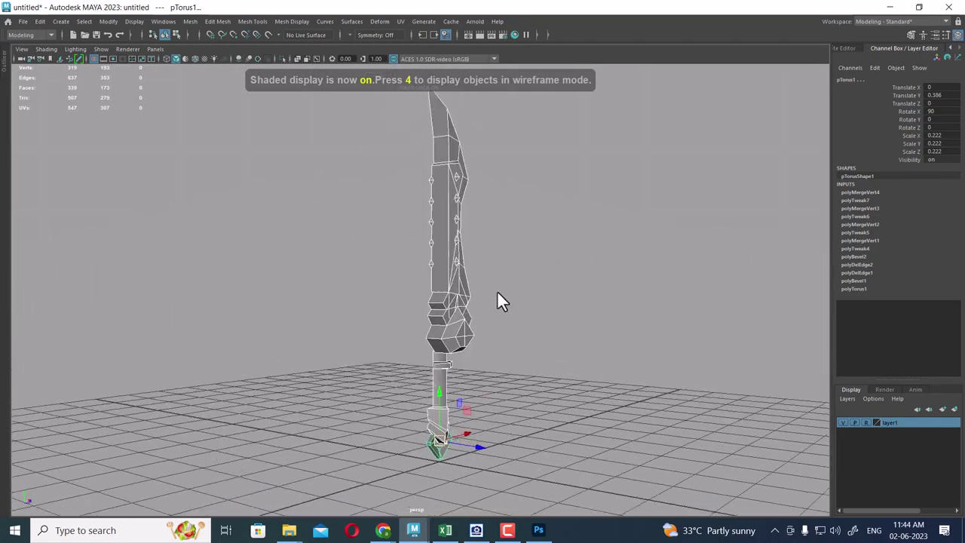
scroll(497, 294, up, 2)
scroll(490, 305, up, 2)
scroll(502, 350, up, 2)
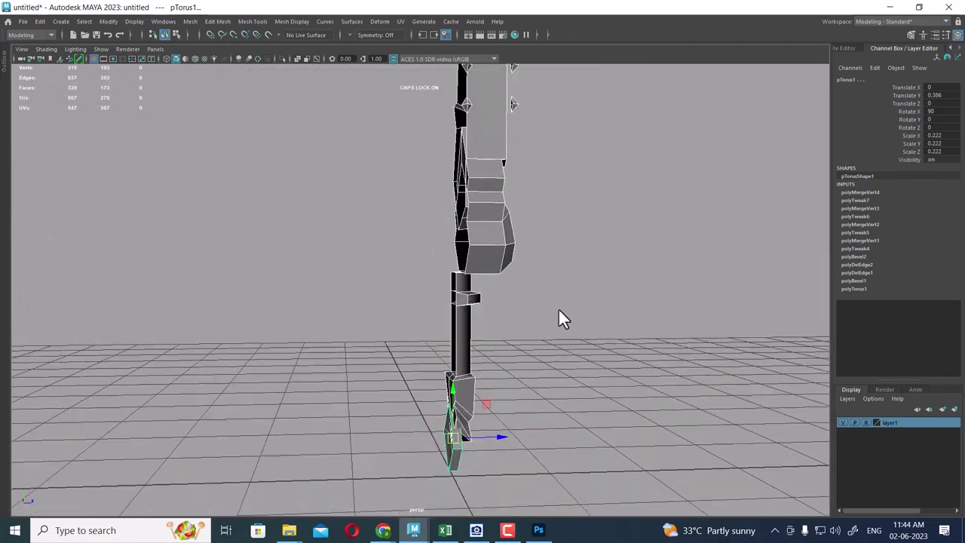
mouse_move(558, 313)
alt+mouse_down()
mouse_move(631, 329)
mouse_move(590, 369)
mouse_move(508, 340)
alt+mouse_up()
click(550, 344)
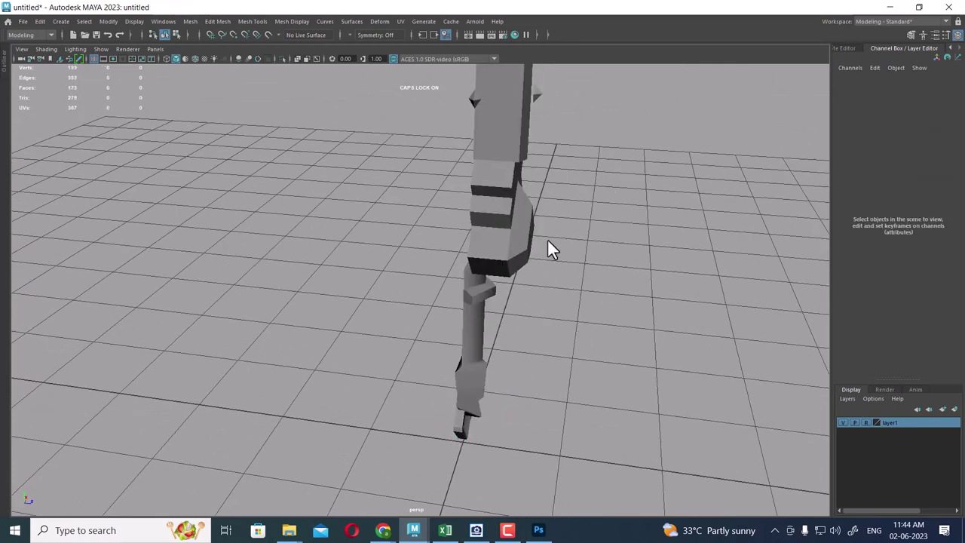
Switch from the perspective view to the four-view layout and zoom in
alt+drag(517, 283, 486, 256)
key(space)
drag(535, 232, 538, 260)
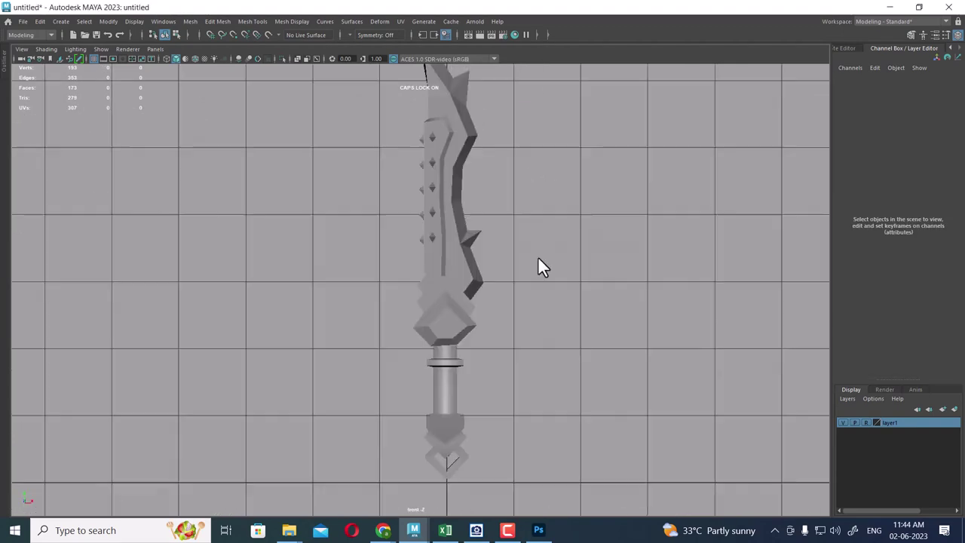
scroll(490, 256, down, 2)
key(space)
scroll(244, 168, down, 5)
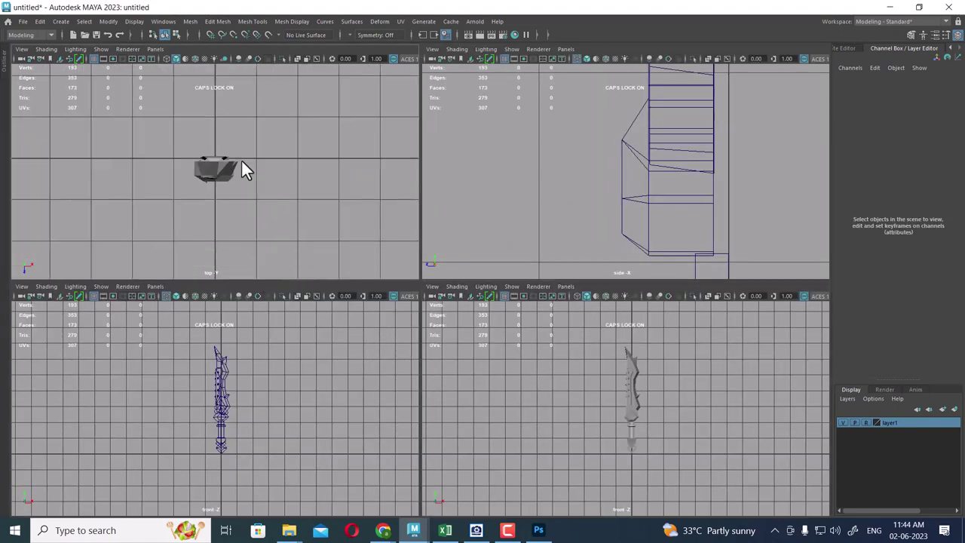
scroll(244, 168, up, 2)
scroll(200, 204, up, 2)
scroll(649, 399, up, 1)
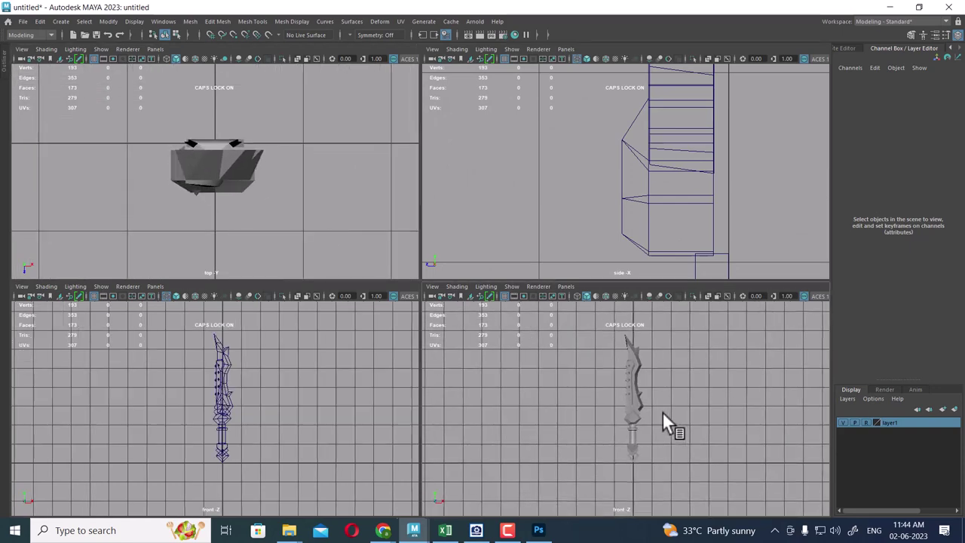
scroll(646, 438, up, 2)
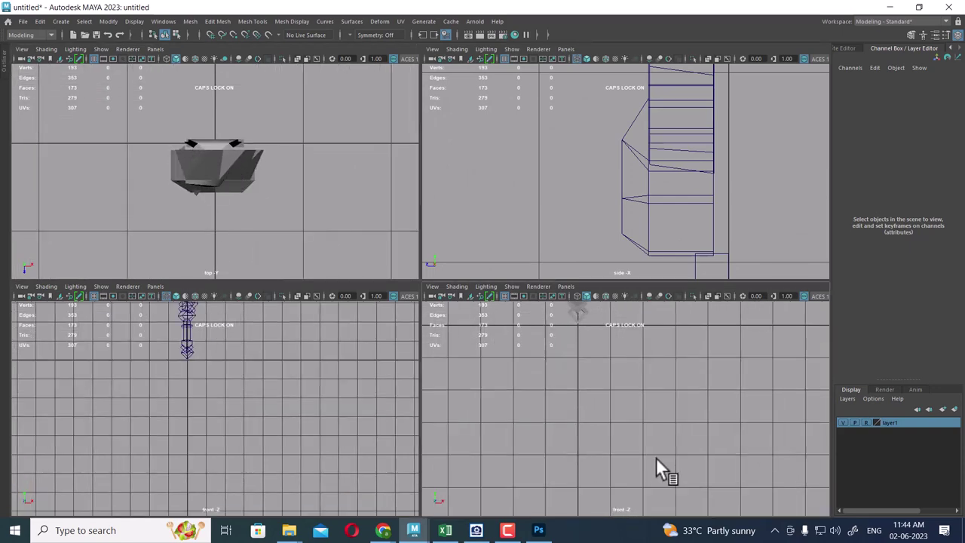
Select the pommel ring, deselect it, then select the sword's handle
click(622, 428)
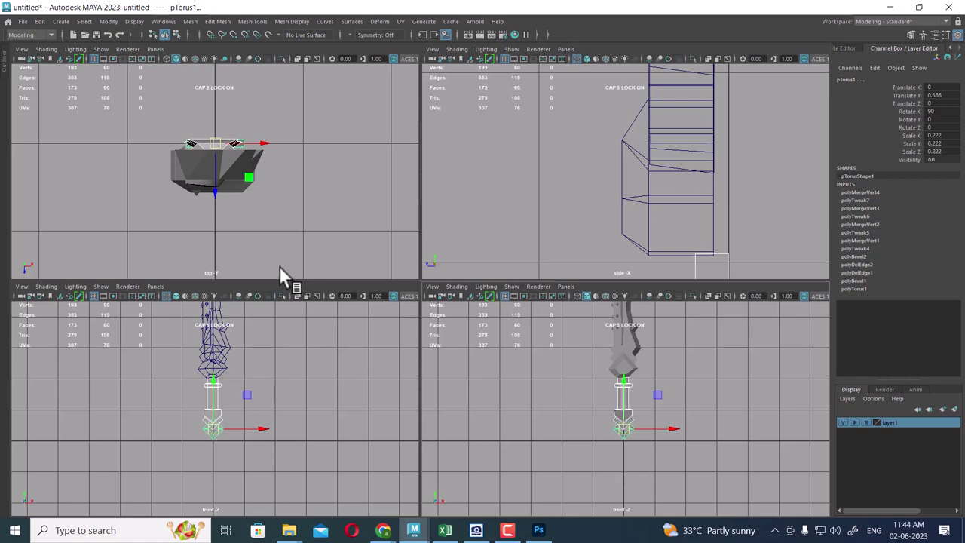
scroll(279, 266, up, 2)
scroll(290, 293, up, 2)
scroll(273, 249, up, 2)
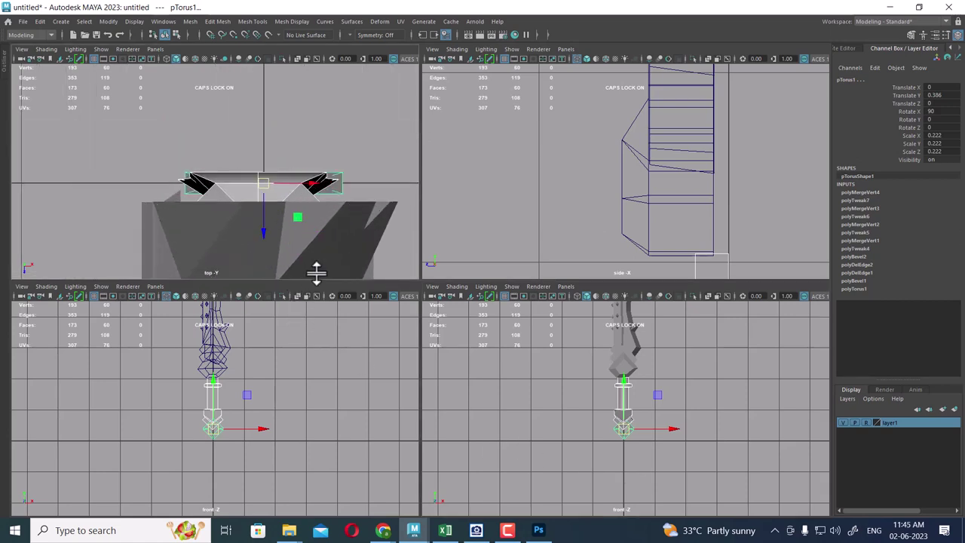
click(658, 404)
scroll(660, 381, up, 1)
scroll(679, 377, up, 2)
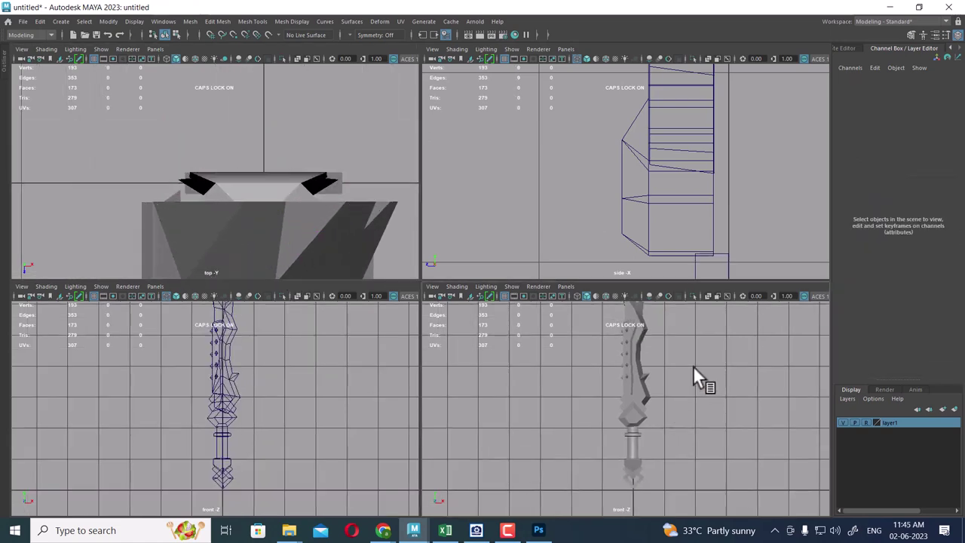
click(633, 450)
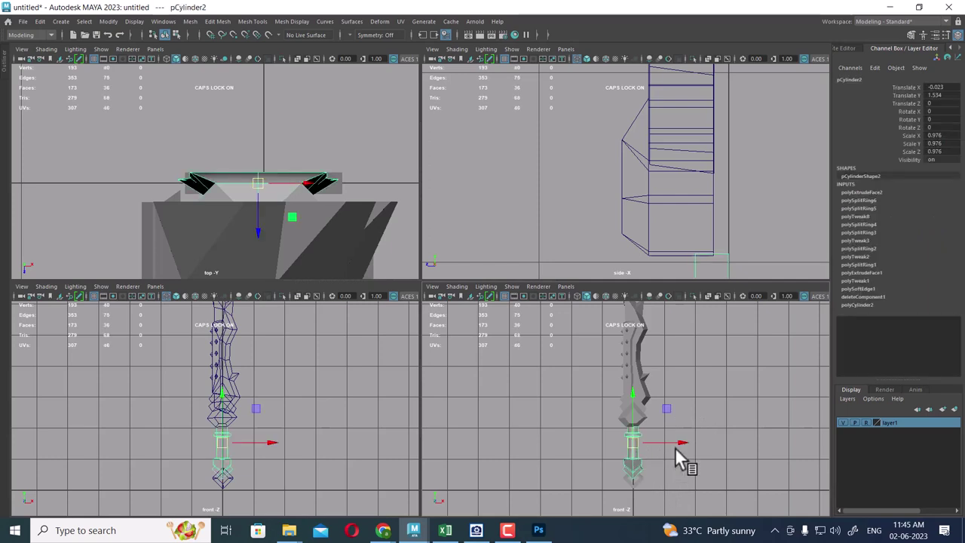
scroll(625, 371, down, 2)
scroll(674, 399, up, 2)
Maximize the front view, hide the blade and guard with Ctrl+H, and select the handle
key(space)
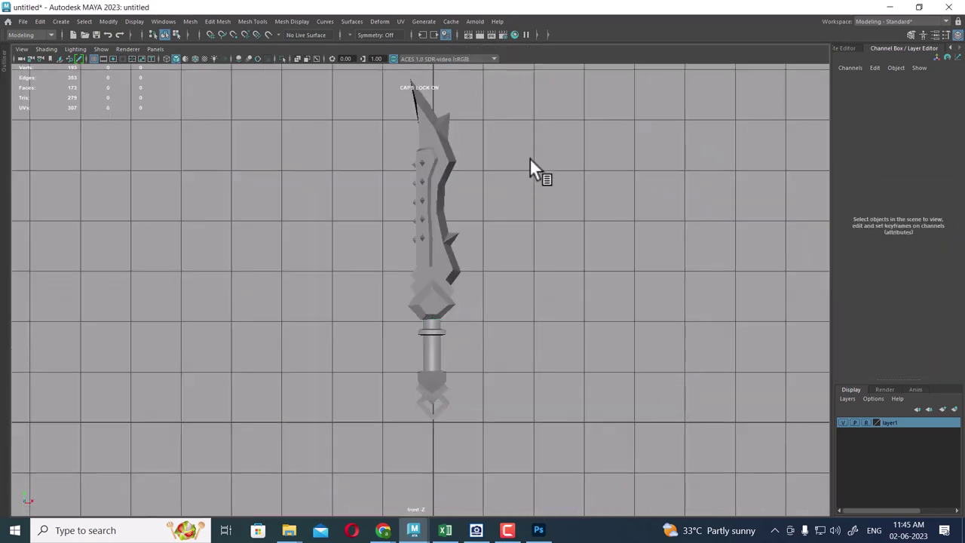
drag(529, 158, 333, 239)
key(ctrl+h)
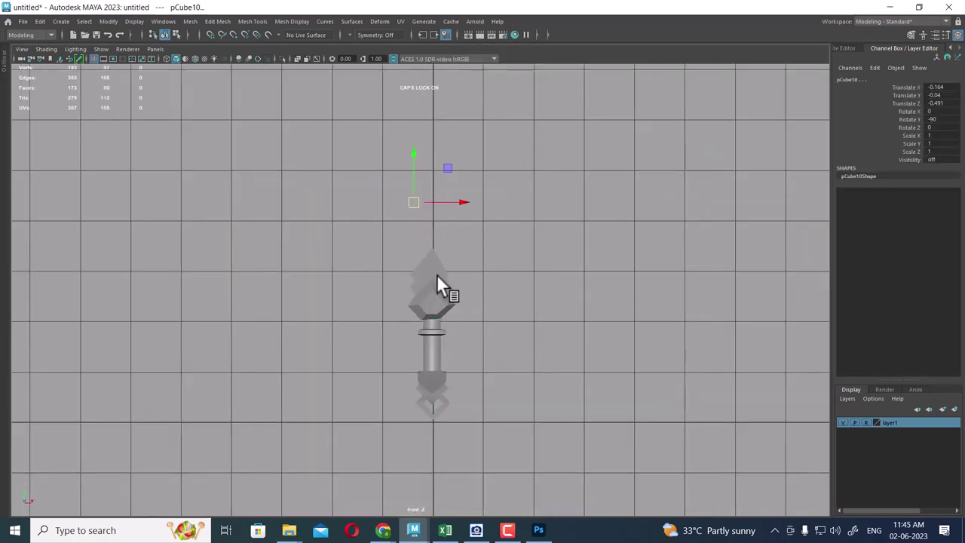
click(438, 278)
key(ctrl+h)
click(438, 403)
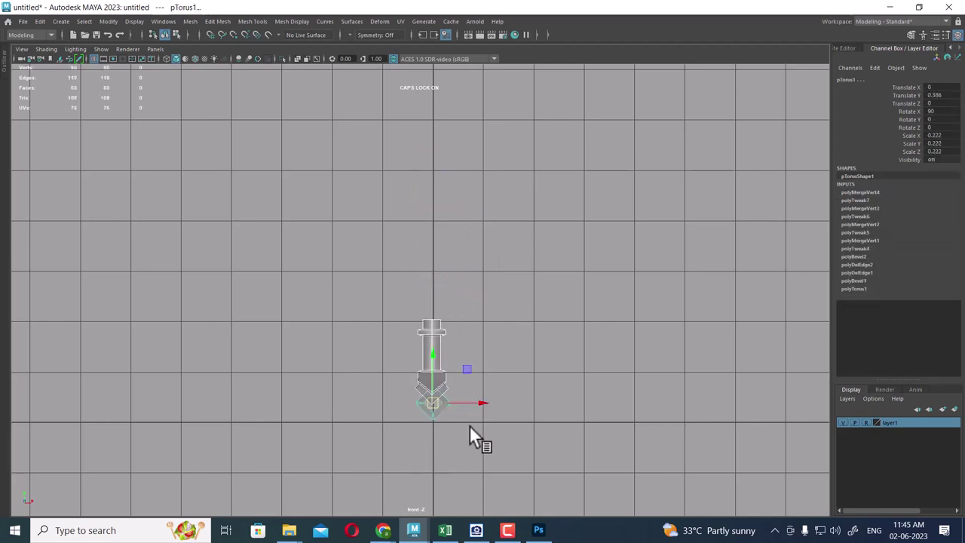
key(ctrl+h)
key(ctrl+z)
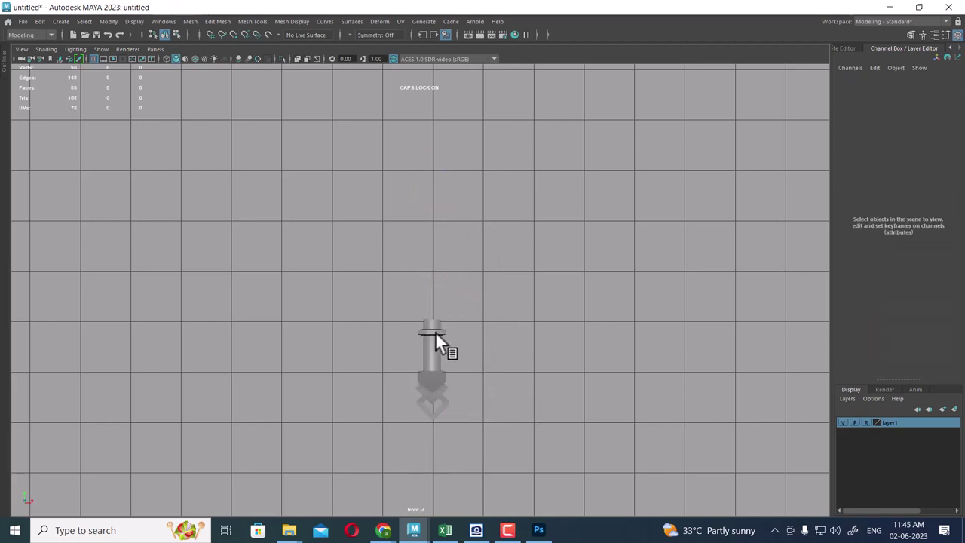
click(442, 340)
scroll(470, 371, up, 3)
Back in four views, nudge the handle to Translate Z 0.014 and frame it
key(space)
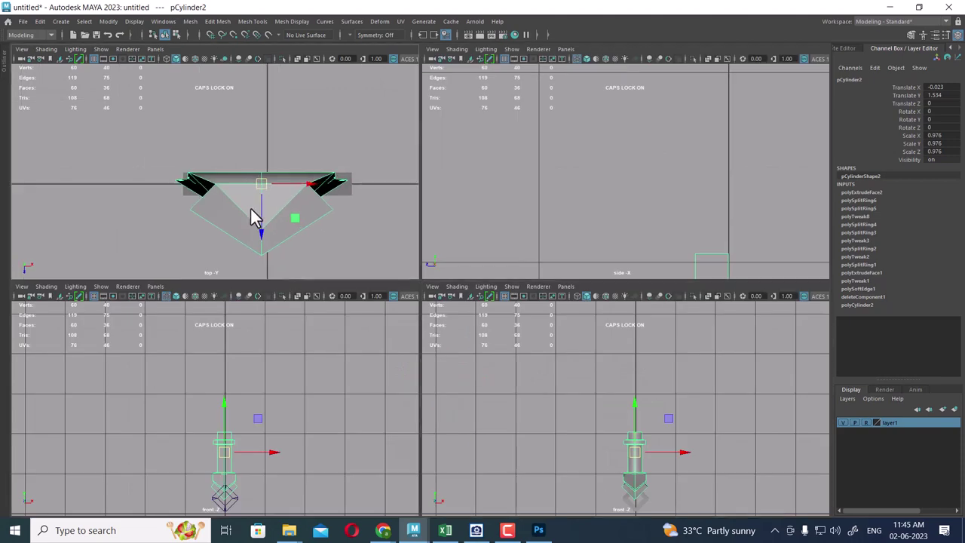
scroll(255, 216, up, 2)
scroll(308, 231, up, 2)
drag(303, 189, 300, 189)
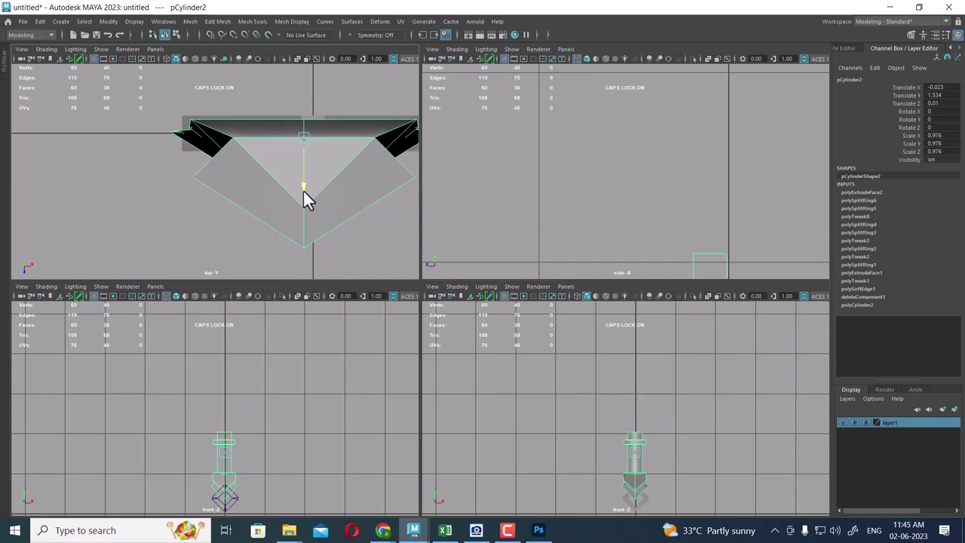
drag(303, 189, 302, 192)
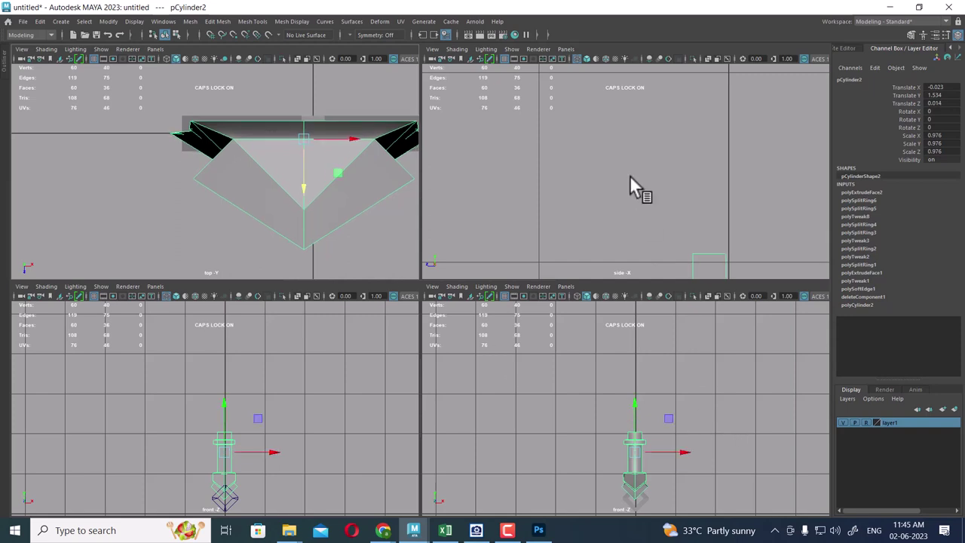
key(f)
Set the side pane to a shaded perspective view, maximize it and zoom on the handle's lower end
key(space)
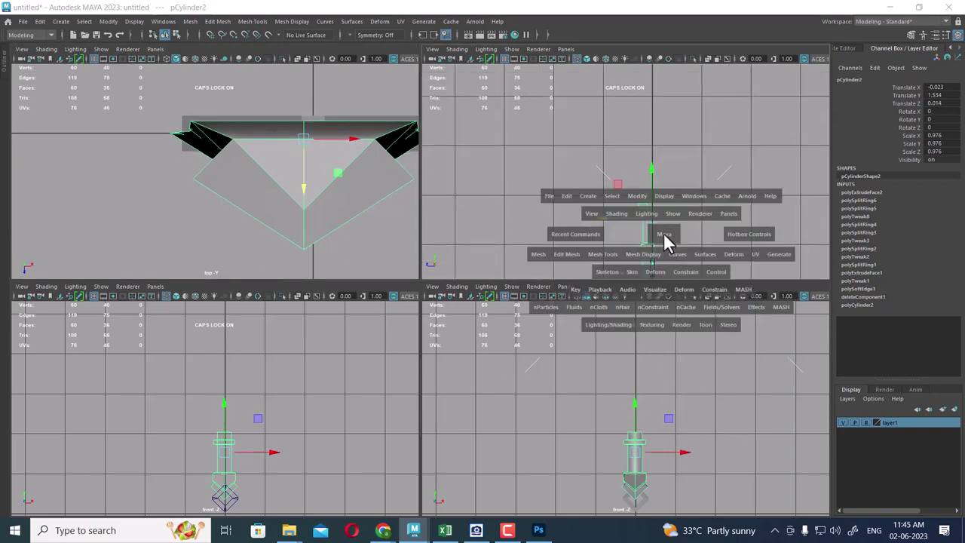
drag(664, 233, 643, 223)
key(4)
key(5)
scroll(663, 264, up, 2)
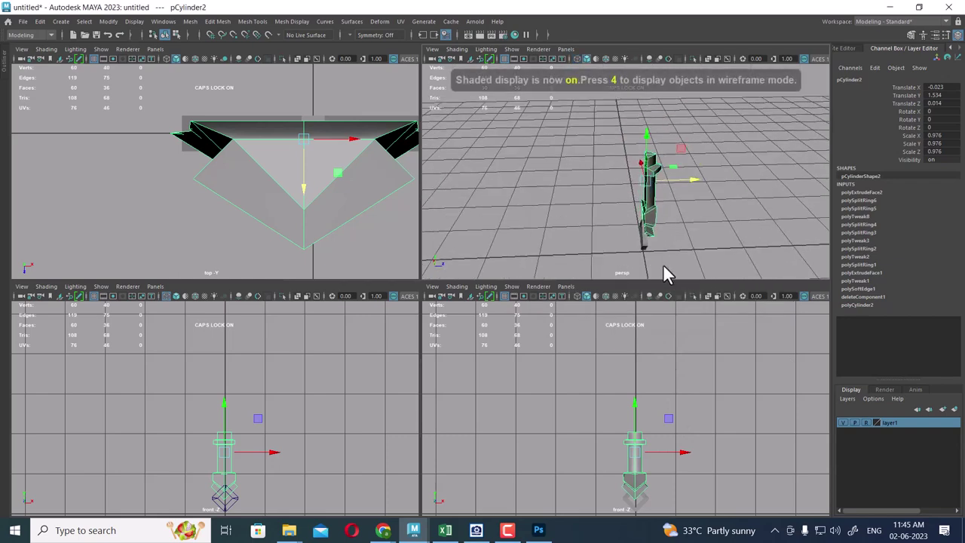
scroll(651, 190, up, 2)
scroll(709, 239, up, 2)
scroll(697, 257, up, 2)
scroll(657, 161, up, 2)
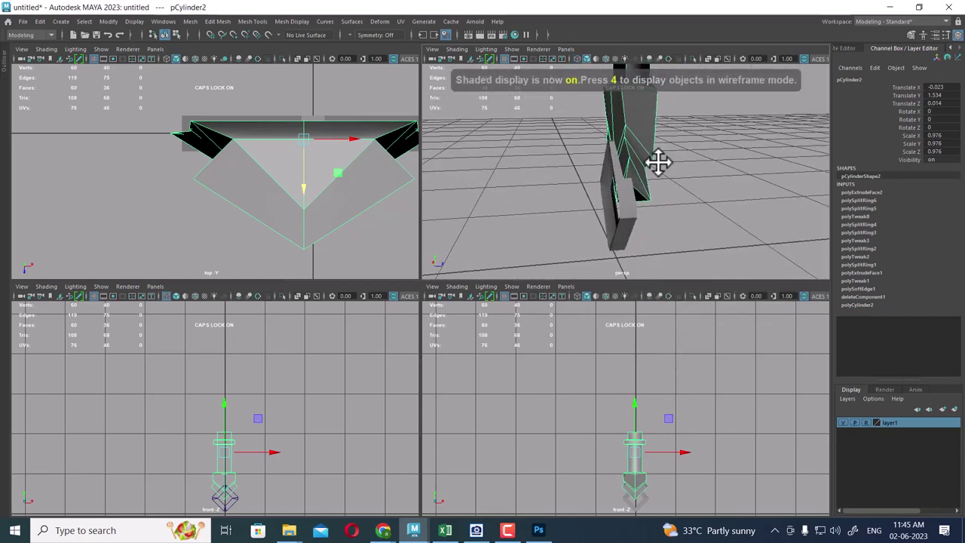
scroll(651, 168, up, 2)
scroll(610, 216, up, 2)
scroll(591, 198, up, 2)
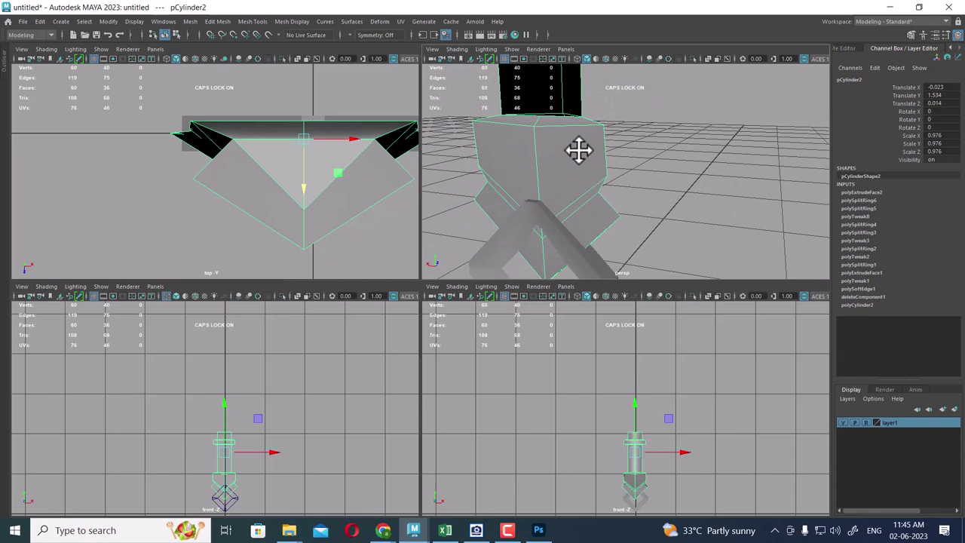
key(space)
alt+middle_drag(479, 272, 482, 181)
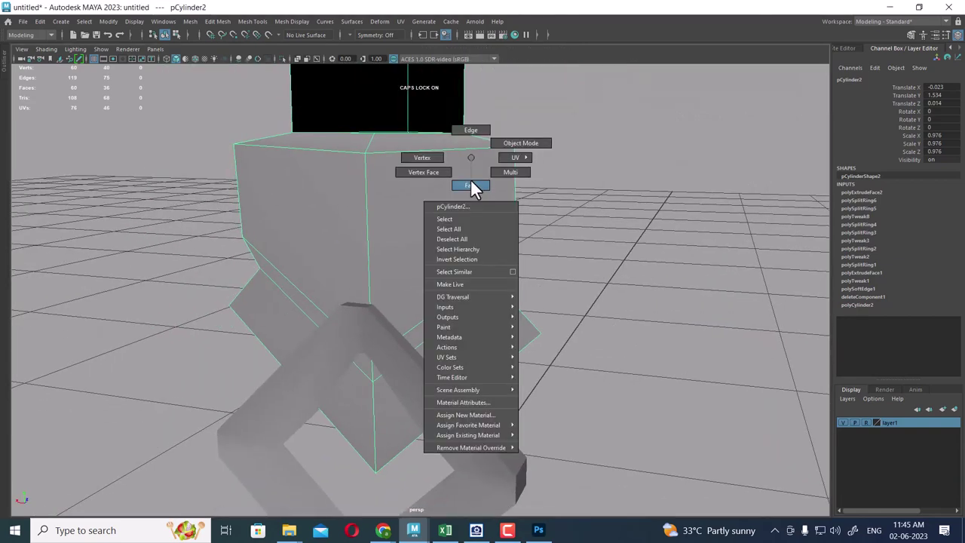
Select the lower piece pCylinder2 and isolate it with Alt+H
right_drag(483, 184, 420, 155)
click(418, 145)
shift+click(362, 181)
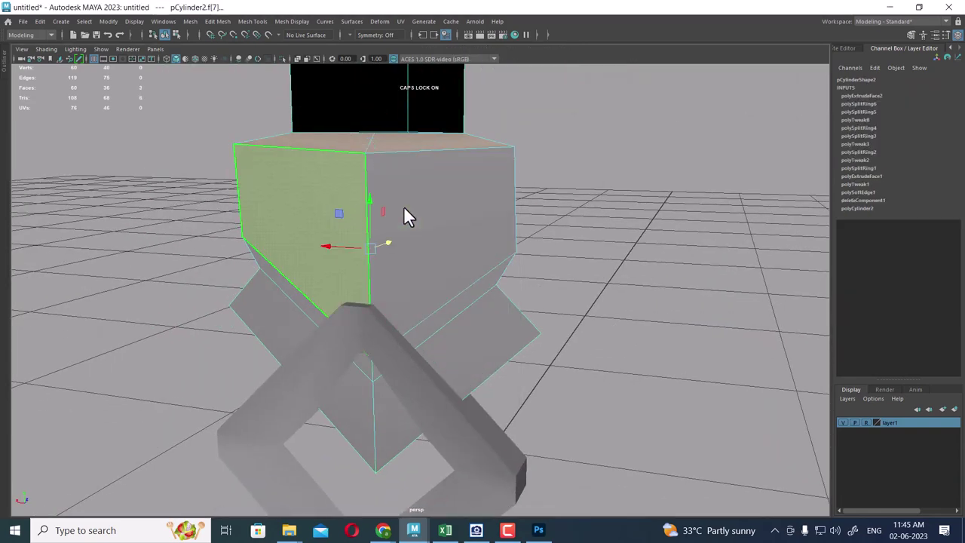
shift+click(452, 309)
shift+click(407, 380)
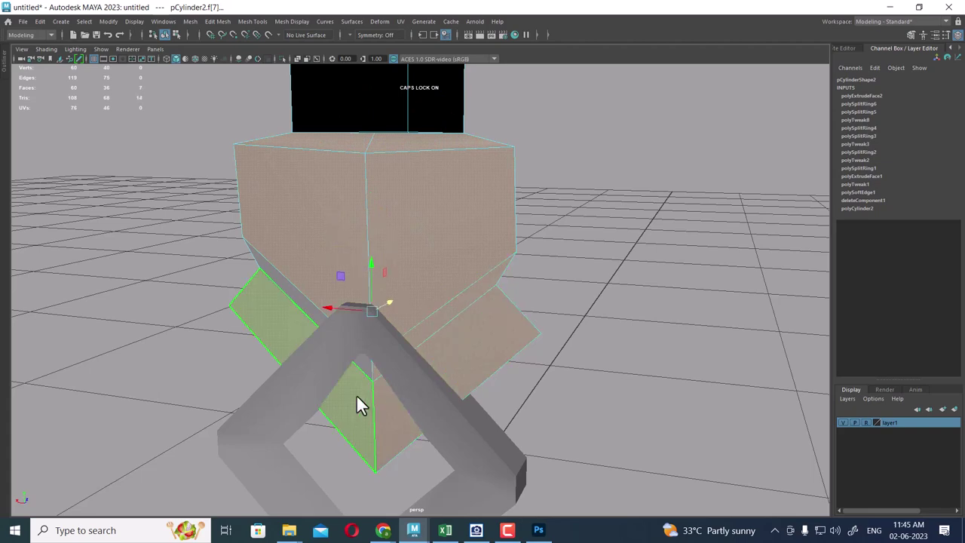
shift+click(356, 394)
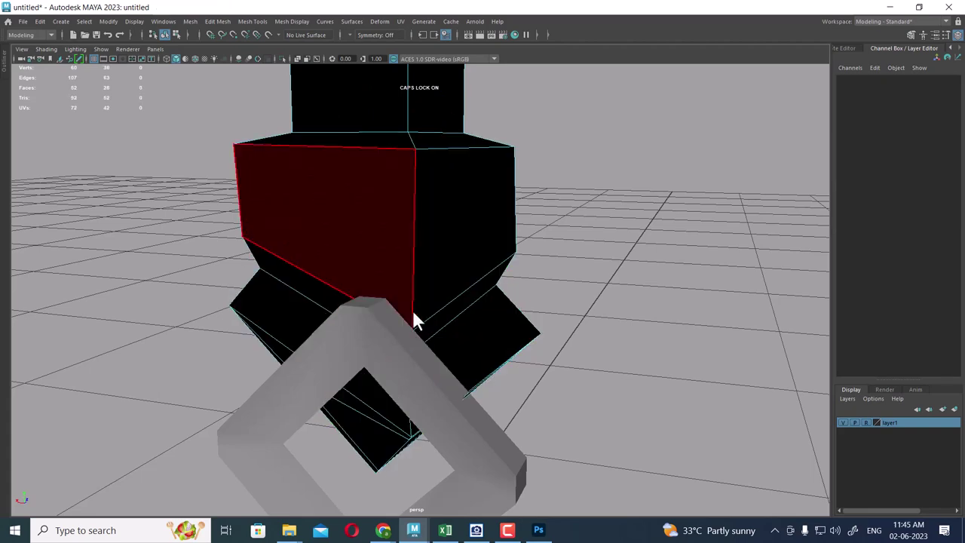
mouse_move(483, 299)
alt+mouse_down()
mouse_move(405, 280)
mouse_move(576, 362)
mouse_move(530, 301)
mouse_move(596, 300)
mouse_move(561, 251)
mouse_move(483, 254)
mouse_move(481, 338)
mouse_move(614, 330)
mouse_move(588, 245)
alt+mouse_up()
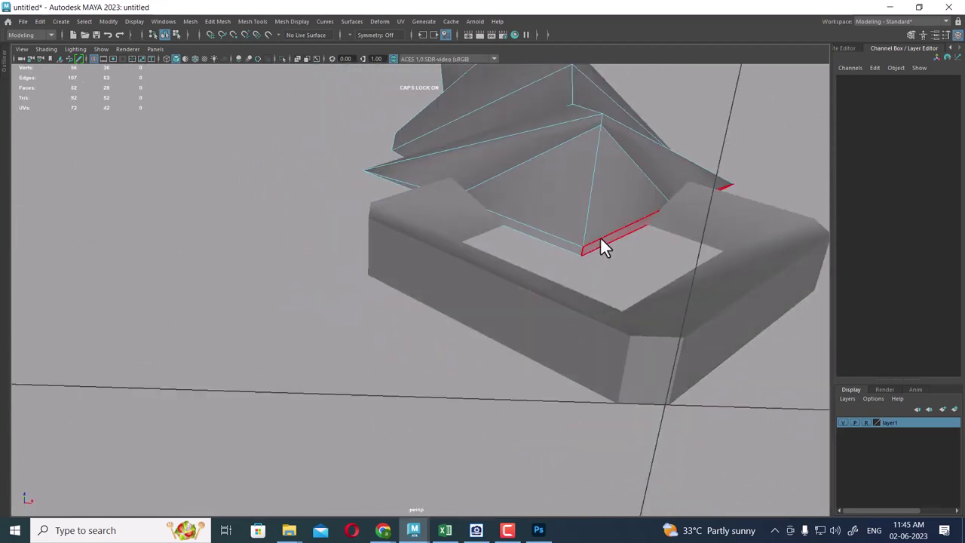
right_drag(574, 174, 659, 98)
key(alt+h)
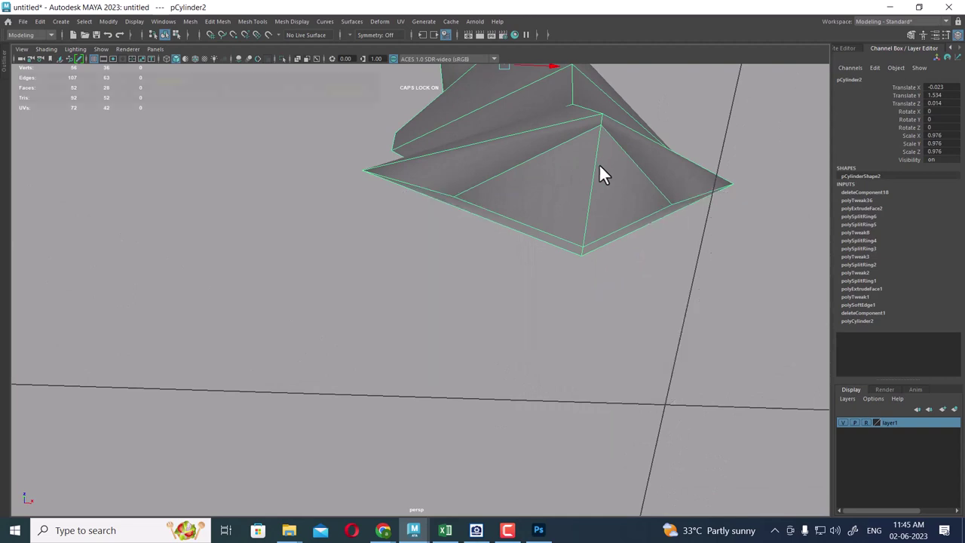
Switch to edge mode and delete the first redundant edge on the pointed tip
mouse_move(599, 163)
alt+mouse_down()
mouse_move(599, 235)
mouse_move(616, 274)
mouse_move(614, 256)
mouse_move(524, 265)
mouse_move(566, 198)
alt+mouse_up()
drag(613, 487, 519, 234)
click(503, 186)
mouse_move(504, 185)
alt+mouse_down()
mouse_move(638, 310)
mouse_move(578, 295)
mouse_move(532, 215)
alt+mouse_up()
right_click(532, 215)
click(538, 190)
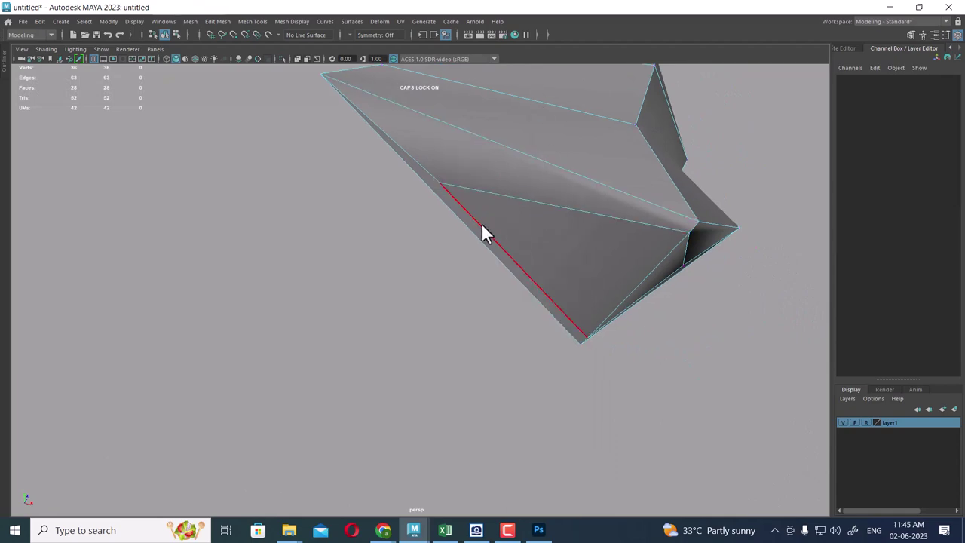
alt+drag(457, 197, 578, 225)
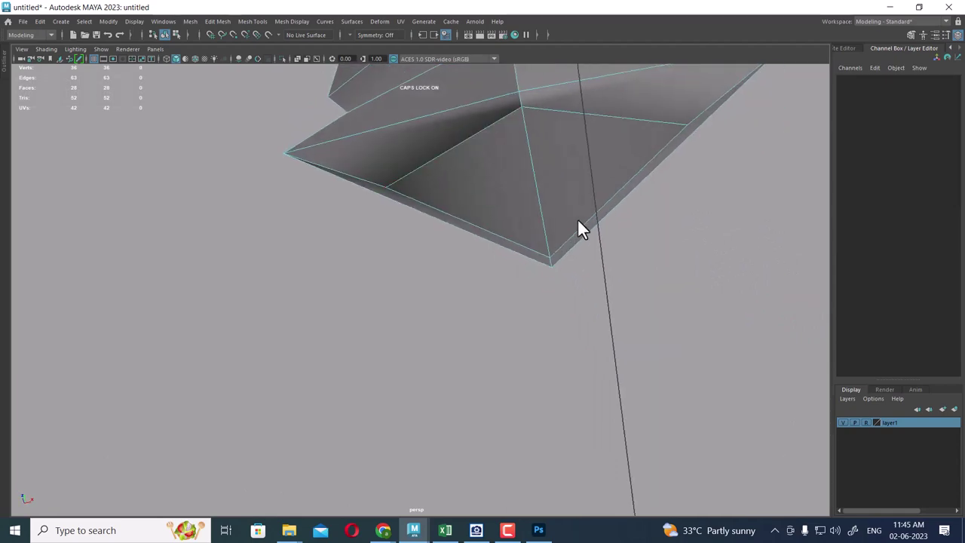
click(577, 116)
mouse_move(558, 157)
alt+mouse_down()
mouse_move(560, 242)
mouse_move(592, 209)
alt+mouse_up()
right_click(601, 154)
click(551, 168)
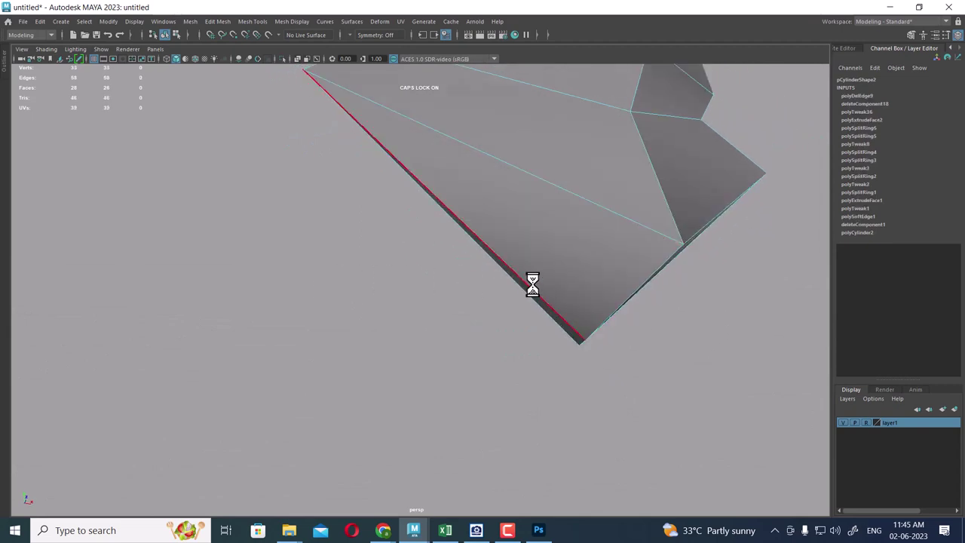
Delete the second redundant tip edge, then return to object mode in the four-view layout
alt+drag(532, 284, 546, 233)
click(539, 245)
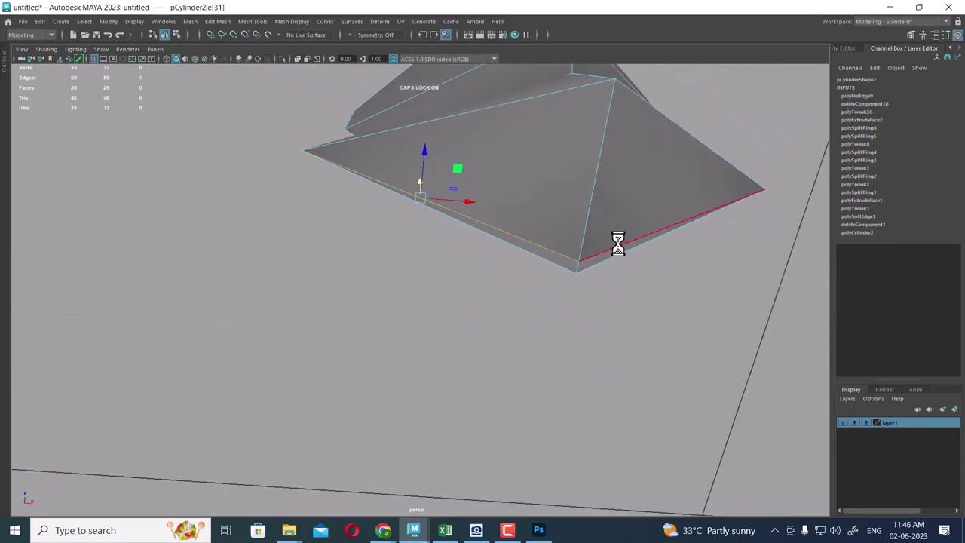
key(ctrl+Delete)
mouse_move(487, 296)
alt+mouse_down()
mouse_move(455, 237)
mouse_move(510, 278)
mouse_move(448, 176)
alt+mouse_up()
key(F8)
key(space)
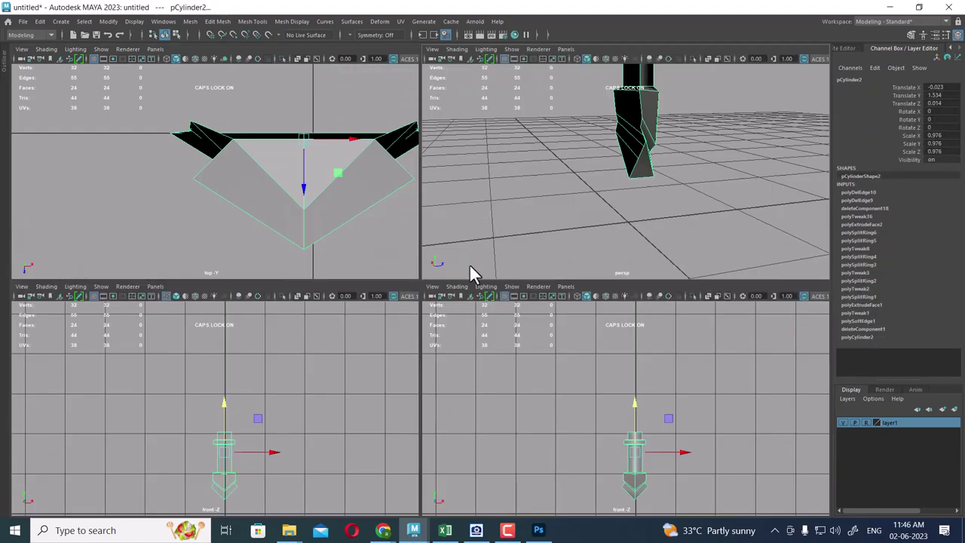
alt+middle_drag(649, 412, 636, 334)
Switch the lower-right pane to the Left view and maximize it, centred on the sword
key(space)
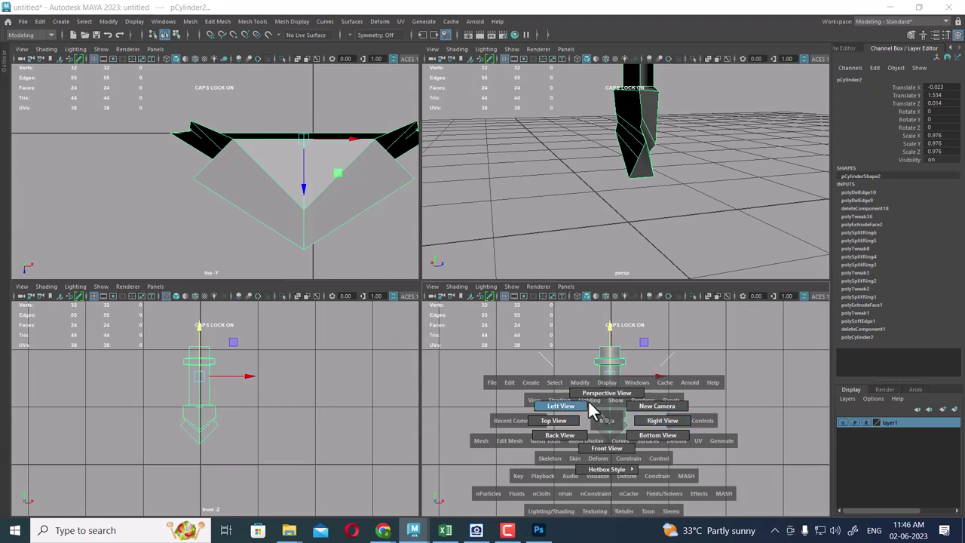
click(560, 406)
scroll(707, 452, up, 2)
scroll(694, 463, up, 2)
scroll(678, 490, up, 3)
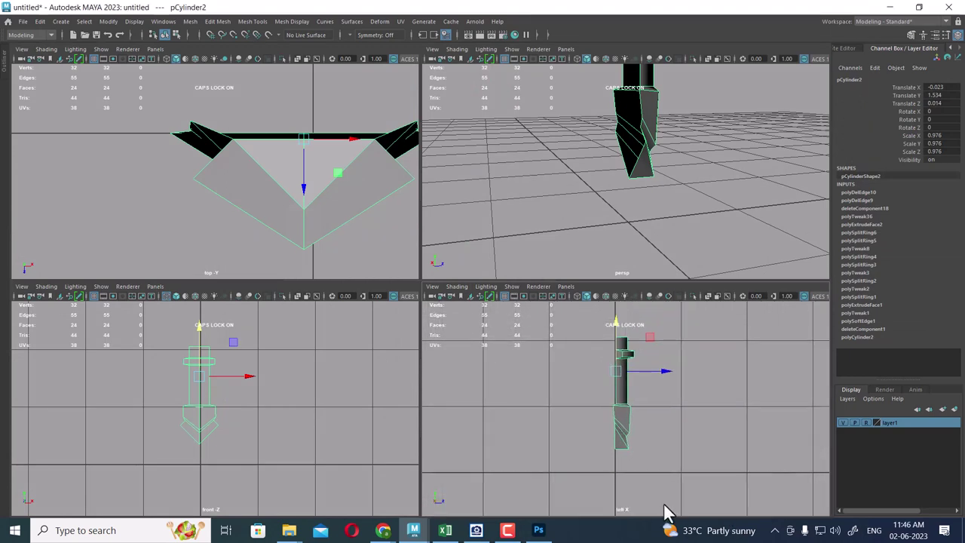
scroll(659, 435, up, 2)
scroll(659, 436, up, 3)
alt+middle_drag(653, 467, 640, 373)
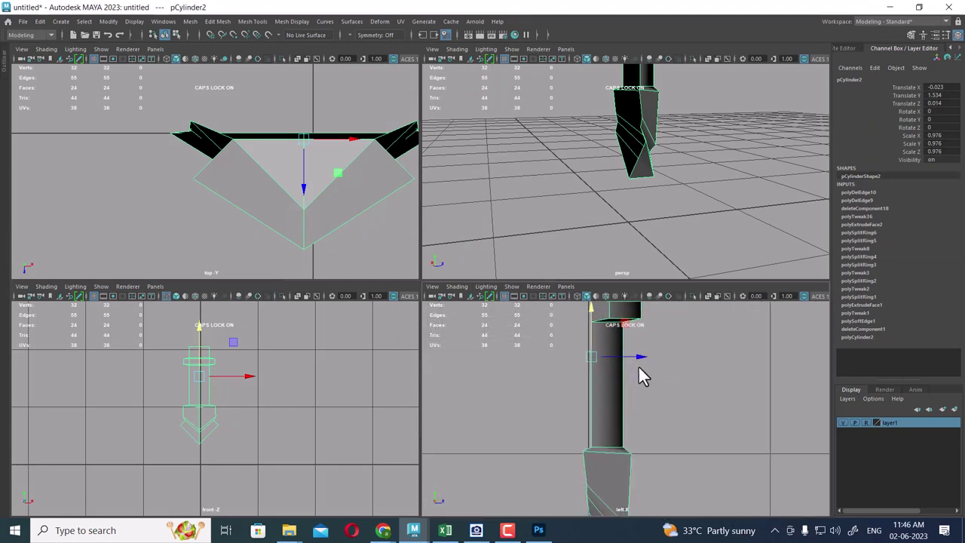
key(space)
scroll(529, 327, down, 5)
scroll(675, 477, up, 3)
Nudge a vertex on the handle's left edge slightly along X, then restore the four views
right_drag(558, 205, 348, 187)
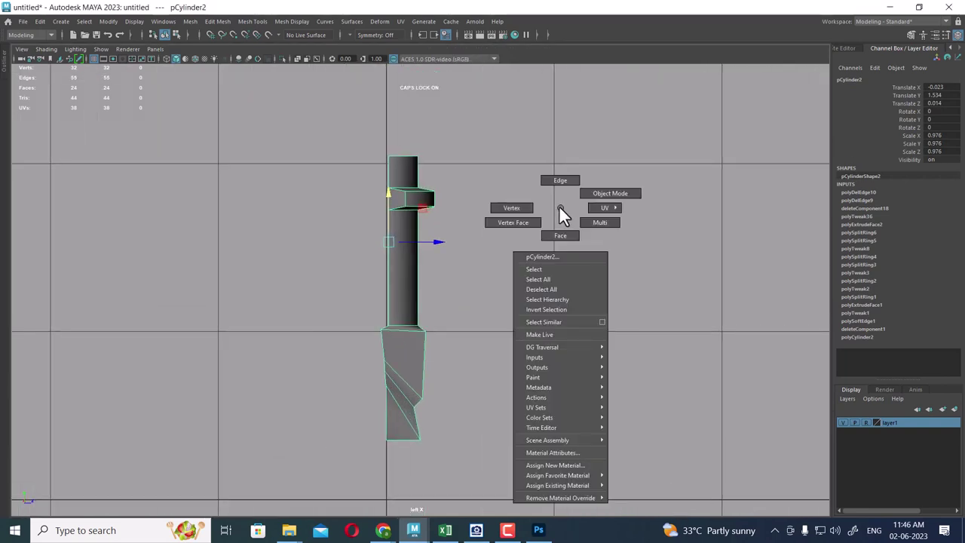
drag(356, 208, 391, 478)
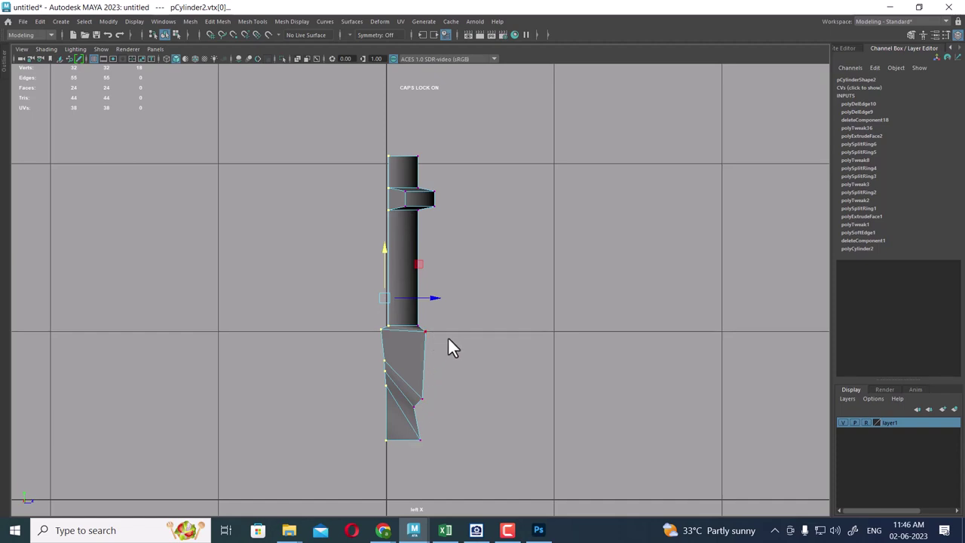
click(425, 299)
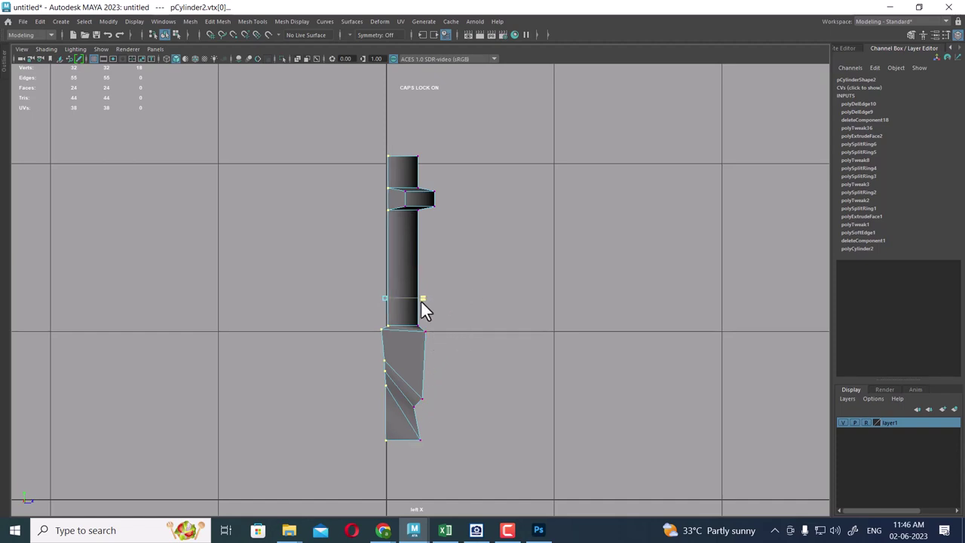
click(382, 305)
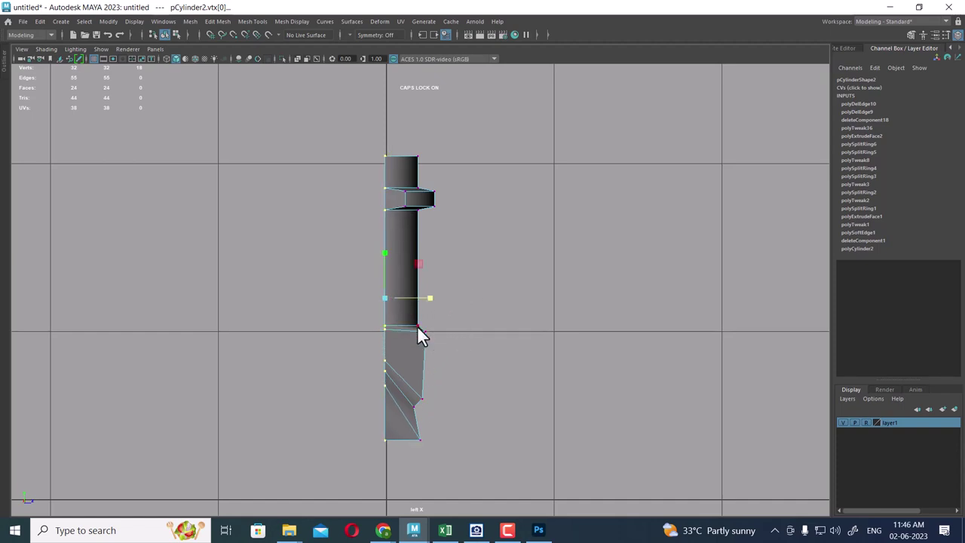
click(429, 299)
drag(435, 297, 425, 301)
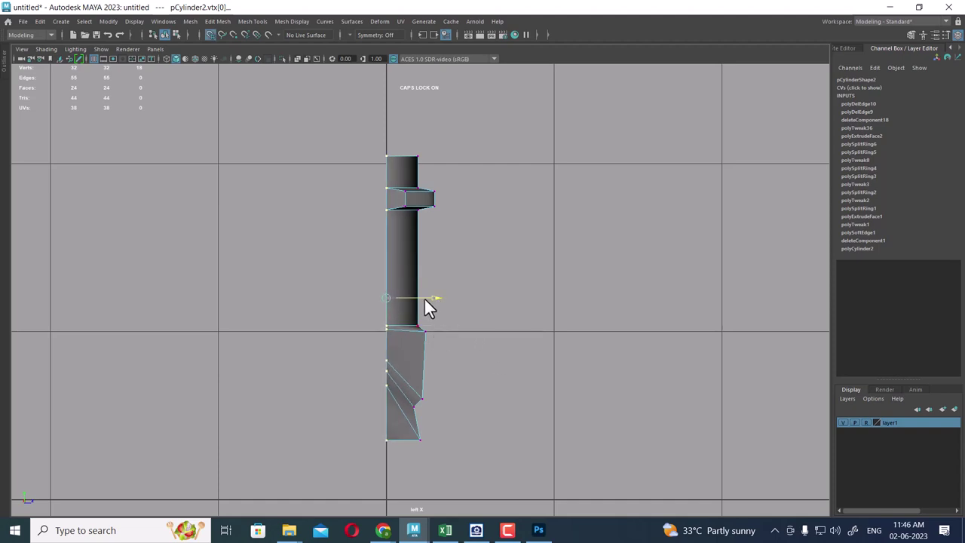
key(space)
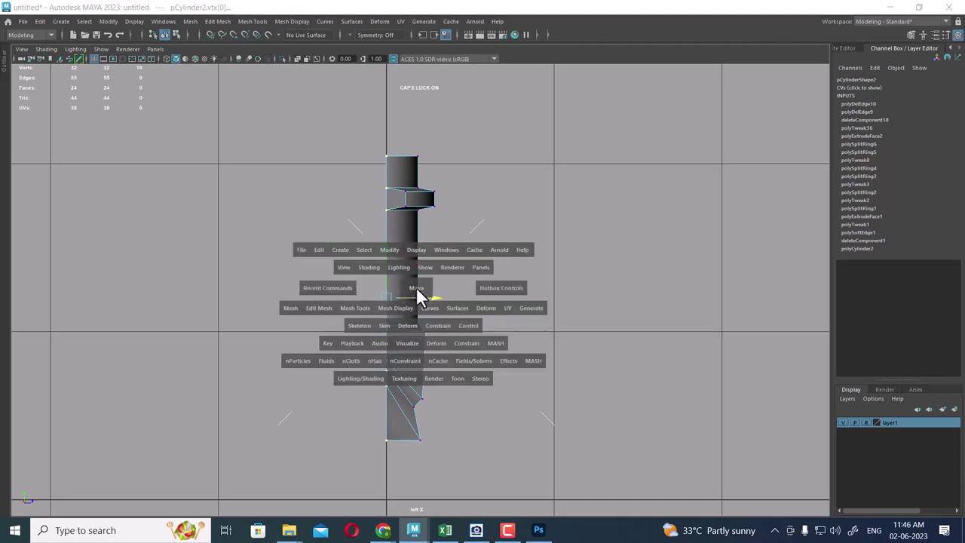
Delete the end face of the guard in the perspective view
alt+right_drag(581, 166, 640, 309)
scroll(604, 177, up, 3)
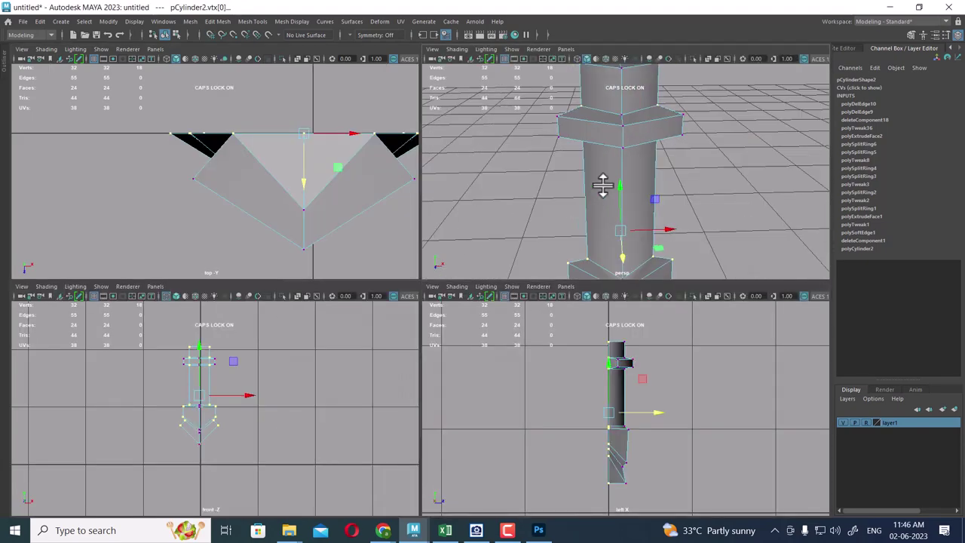
mouse_move(603, 185)
alt+mouse_down()
mouse_move(609, 155)
mouse_move(571, 181)
alt+mouse_up()
right_click(587, 137)
click(623, 154)
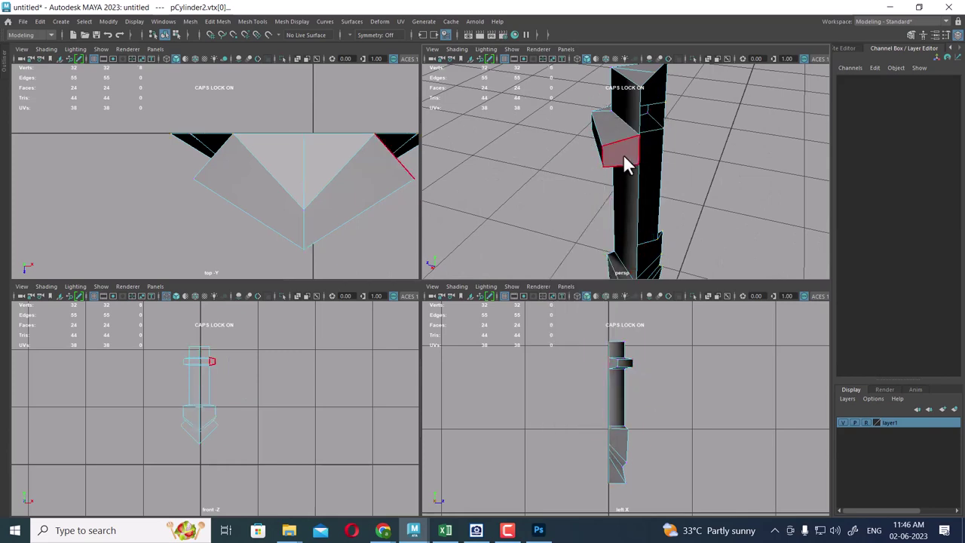
click(623, 153)
alt+drag(698, 164, 663, 155)
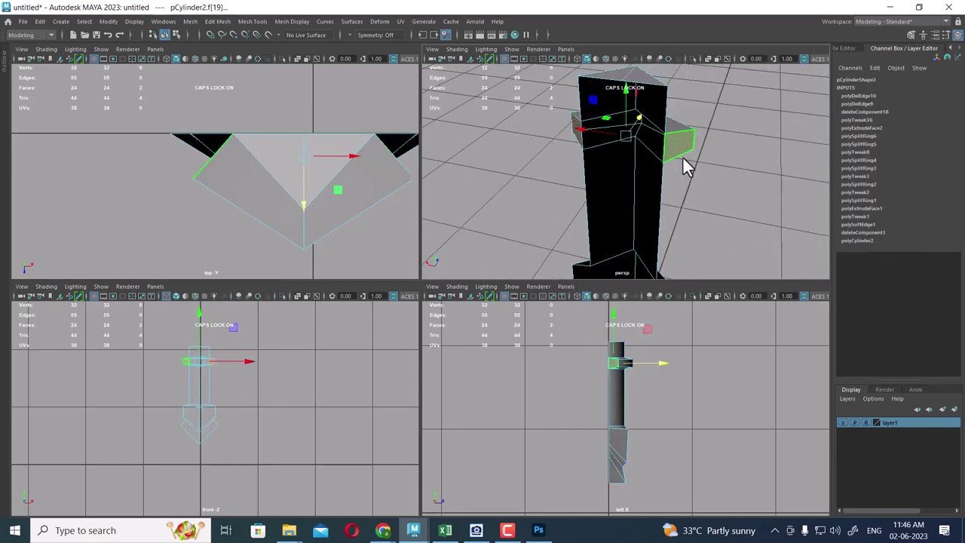
key(Delete)
scroll(637, 431, up, 3)
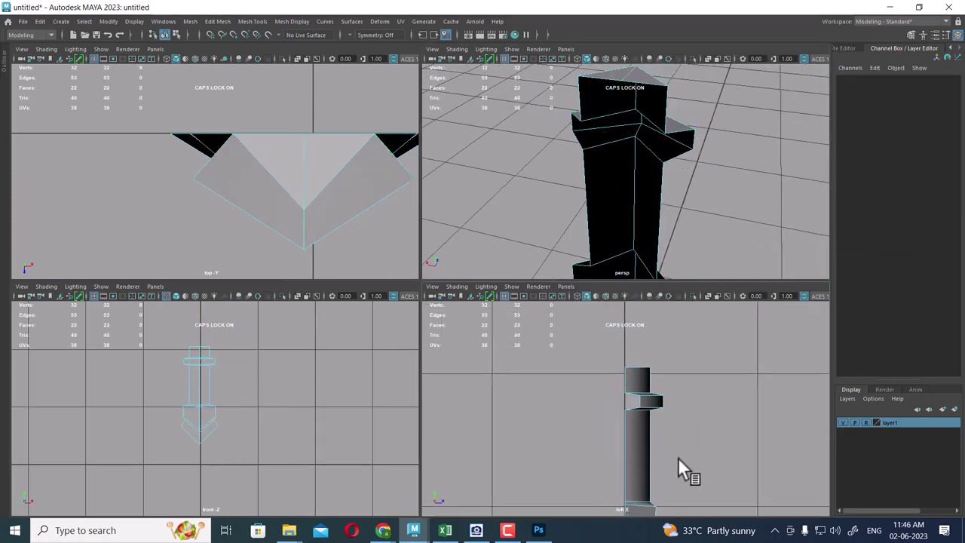
Move a guard vertex along its axis to reshape the small guard
right_click(595, 371)
click(580, 230)
scroll(679, 441, up, 2)
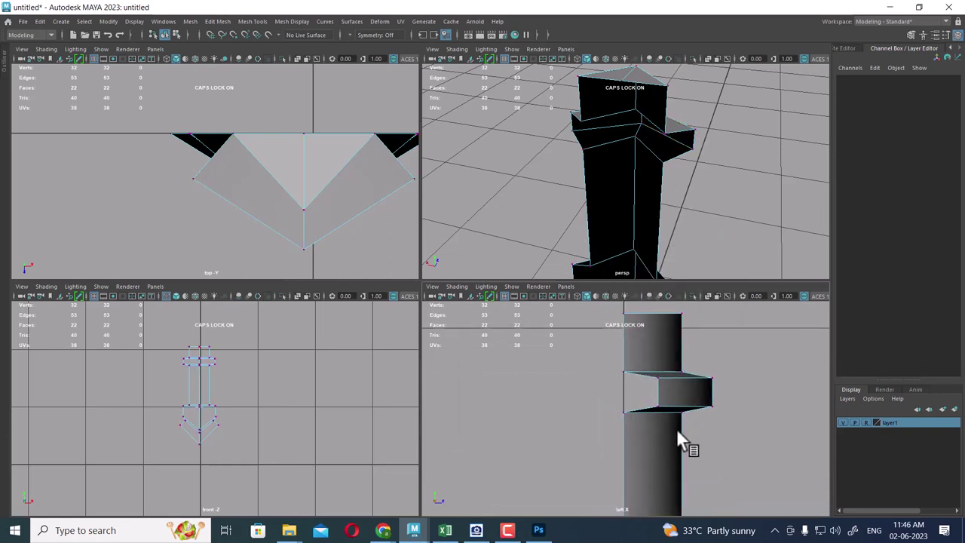
click(657, 417)
drag(701, 392, 683, 393)
Maximize the perspective view and inspect the hilt from below
mouse_move(706, 160)
alt+mouse_down()
mouse_move(566, 161)
mouse_move(542, 204)
alt+mouse_up()
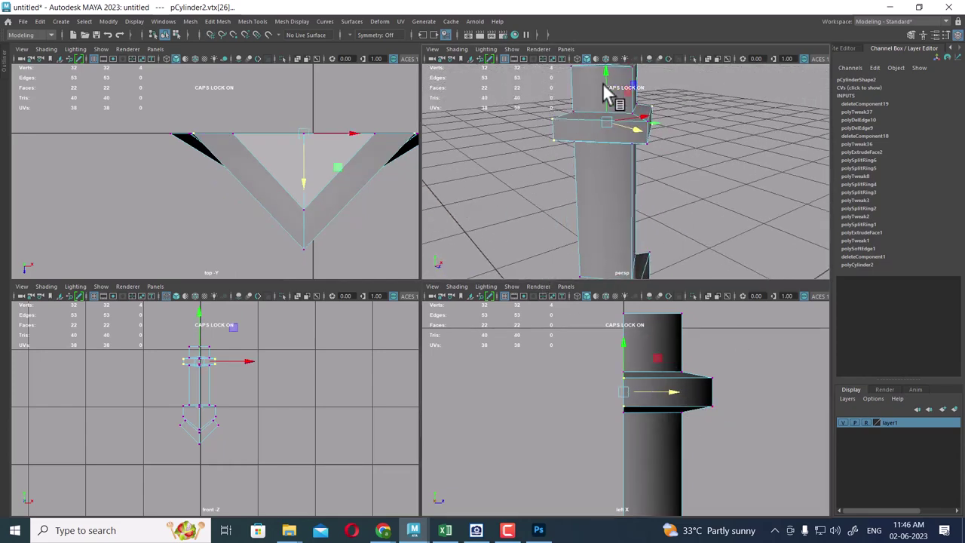
scroll(615, 196, down, 3)
scroll(621, 209, down, 3)
right_drag(611, 161, 685, 129)
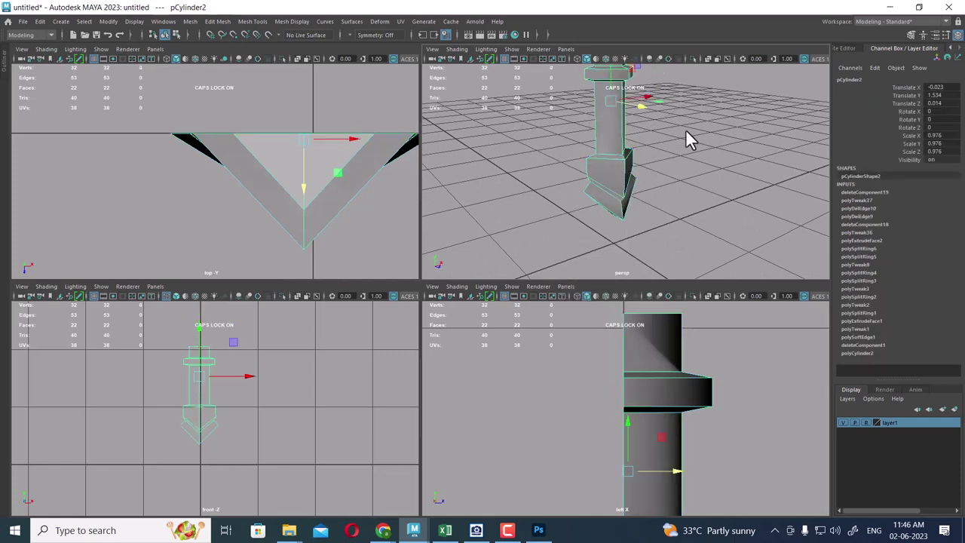
key(space)
scroll(506, 243, down, 2)
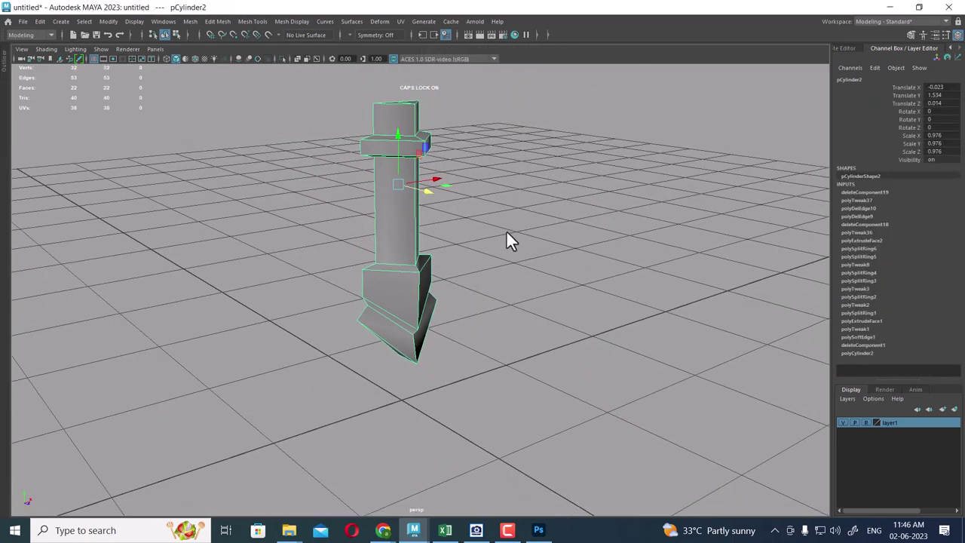
alt+drag(460, 377, 450, 391)
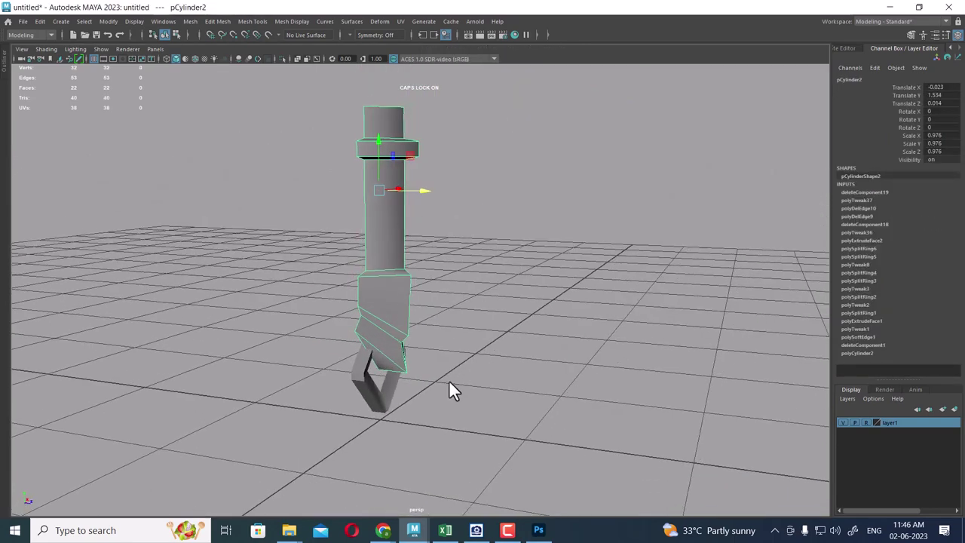
Select the pTorus1 pommel ring, return to four views, and deselect it
click(362, 377)
key(space)
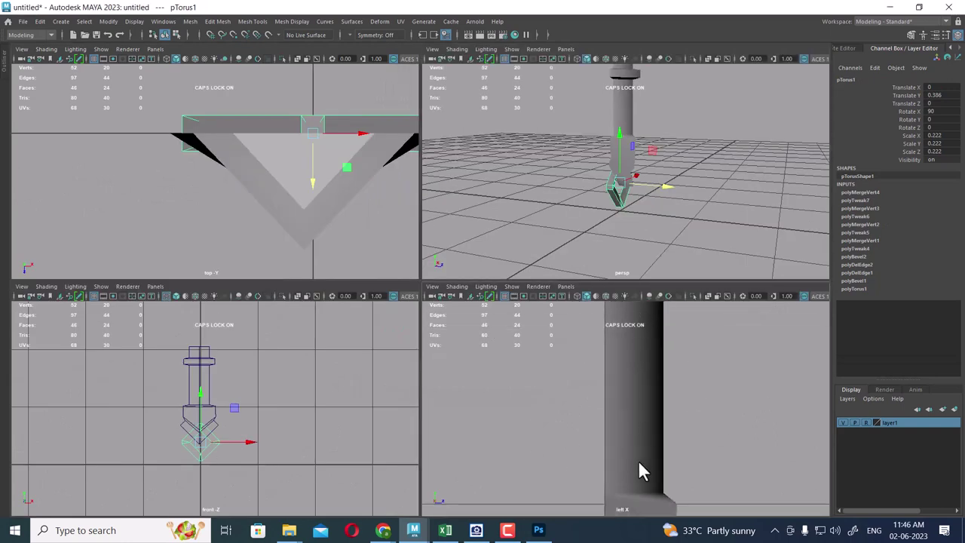
scroll(637, 460, down, 2)
scroll(639, 430, down, 1)
scroll(640, 430, down, 2)
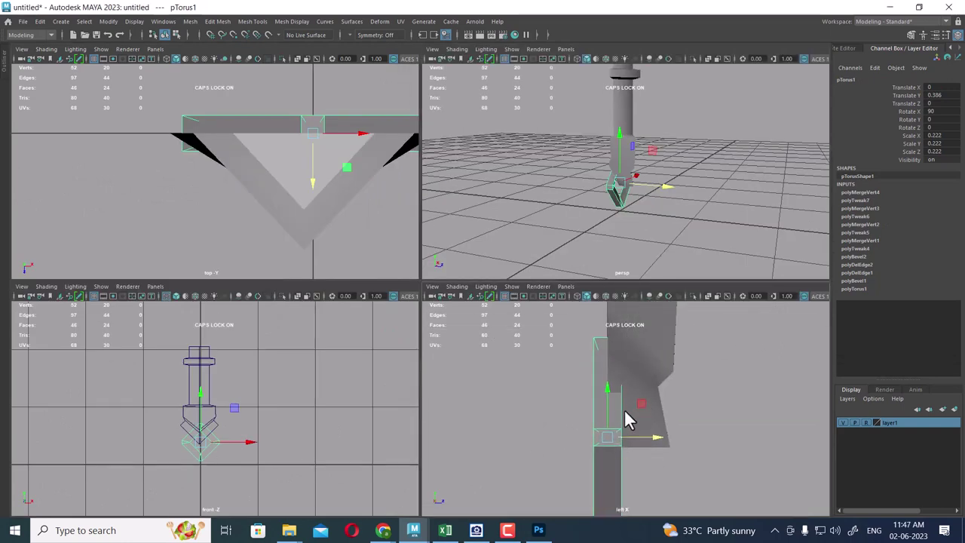
scroll(603, 203, up, 3)
click(702, 215)
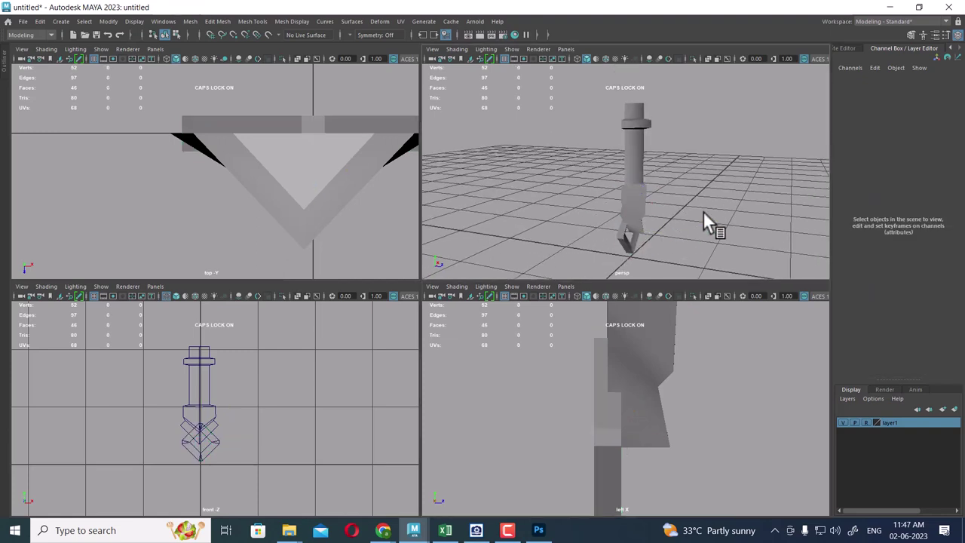
Show all hidden objects, then hide layer1 with the textured reference models
click(133, 22)
click(362, 128)
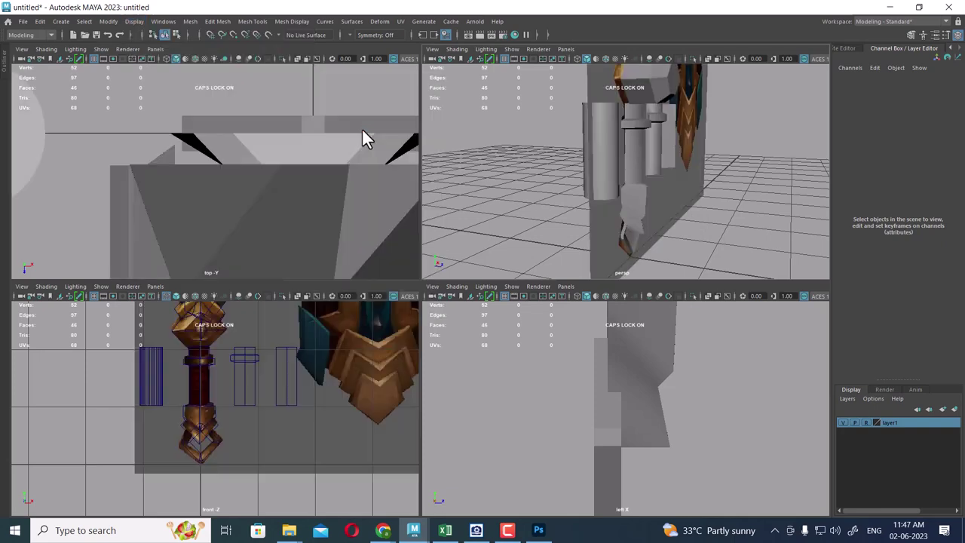
mouse_move(679, 188)
alt+mouse_down()
mouse_move(717, 204)
mouse_move(631, 143)
mouse_move(689, 209)
mouse_move(706, 208)
alt+mouse_up()
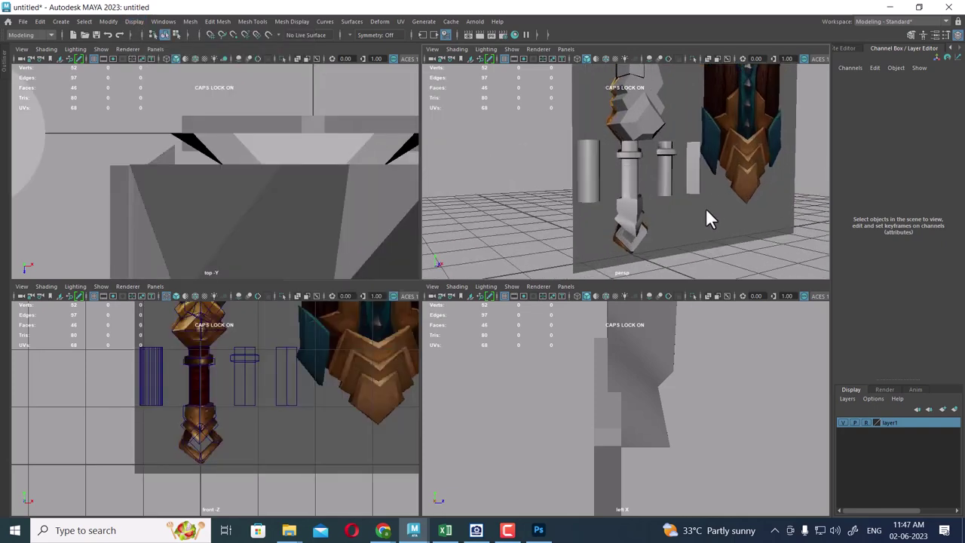
click(843, 422)
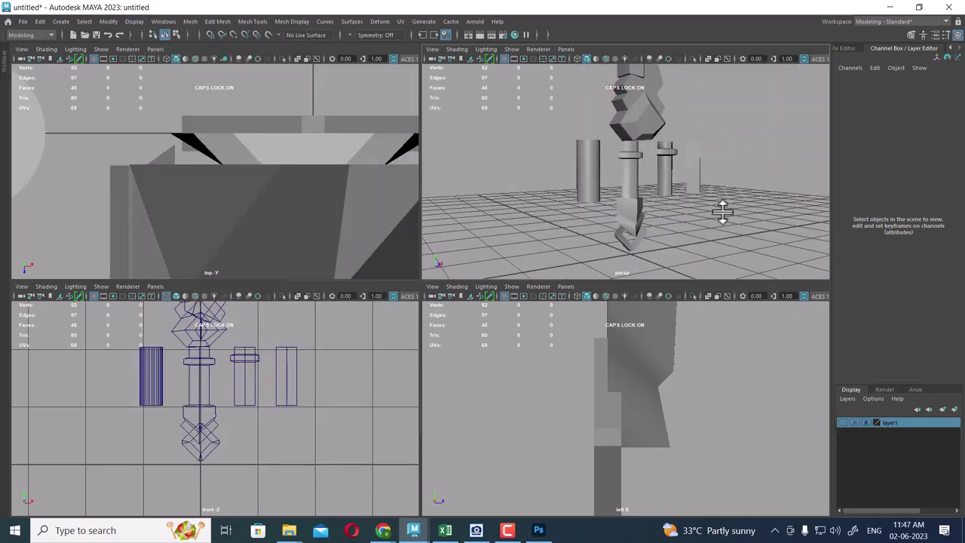
Put pCylinder1 into a new layer2 and hide that layer
click(669, 172)
click(581, 174)
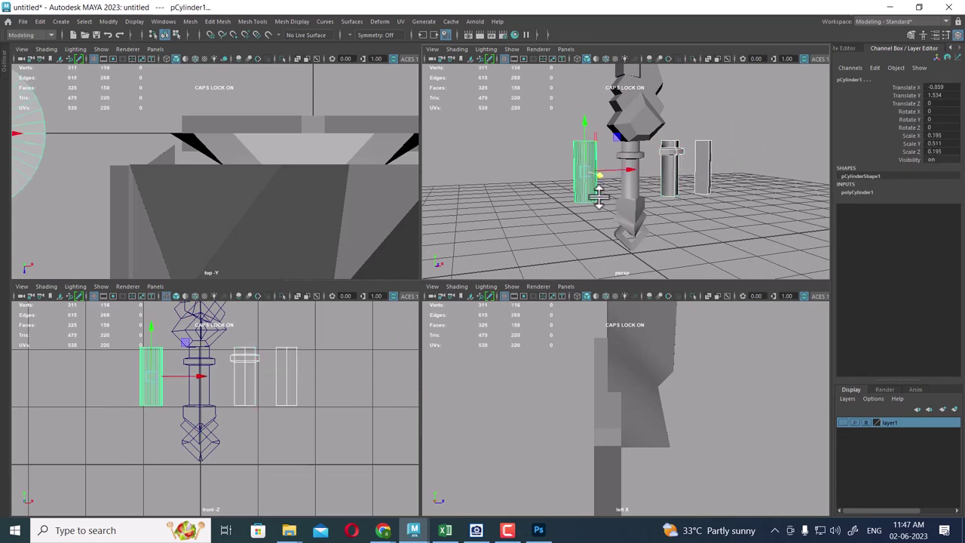
click(954, 408)
click(844, 423)
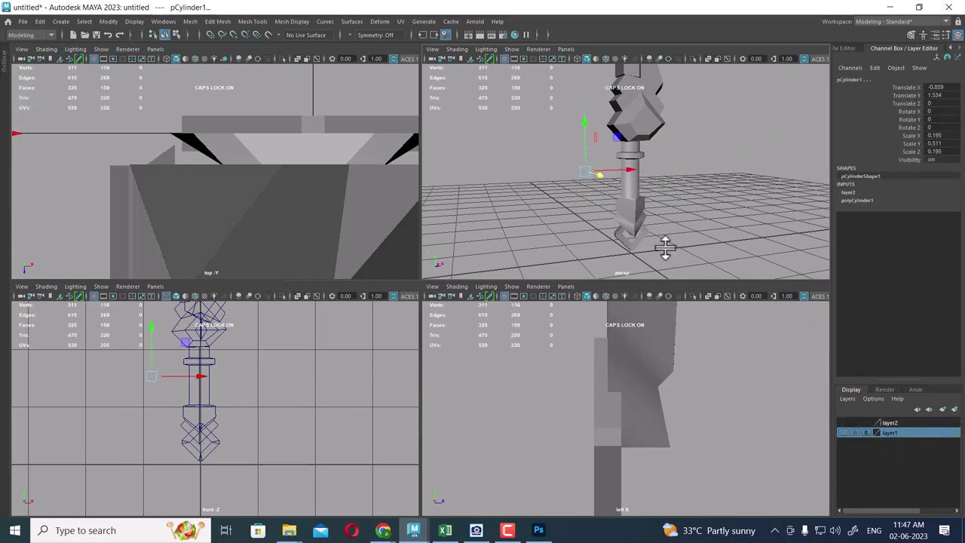
alt+drag(668, 248, 672, 231)
Isolate the guard piece pCube11, test-shift it along Z, then undo the move
click(645, 221)
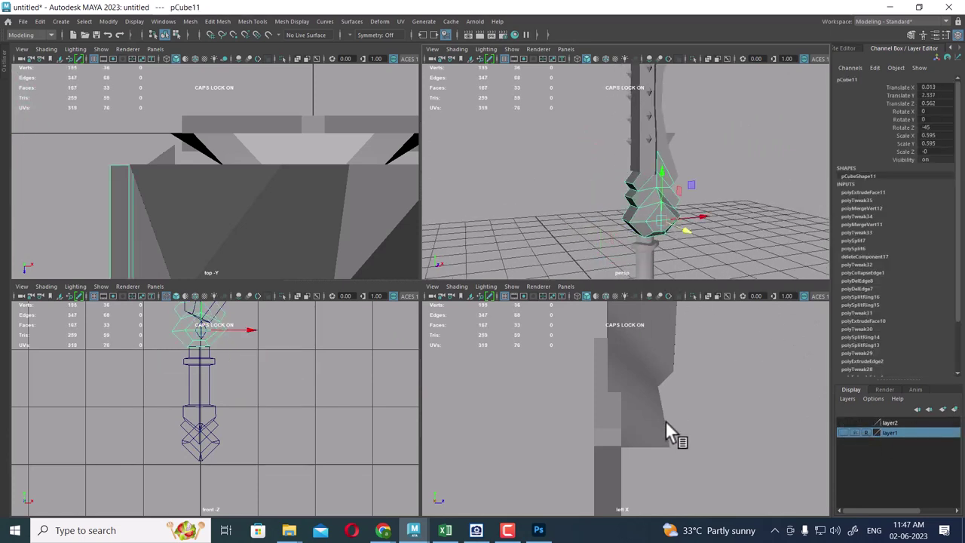
key(alt+h)
key(f)
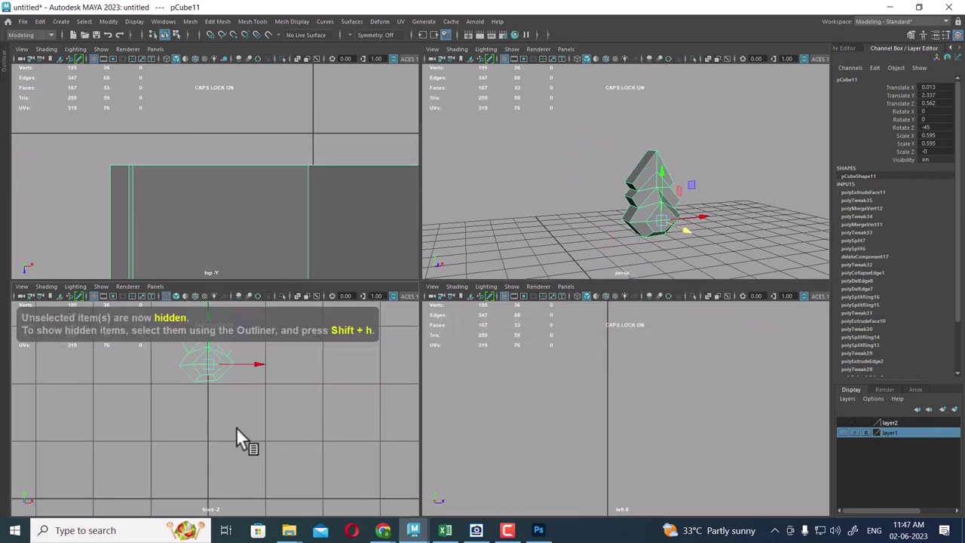
key(f)
mouse_move(656, 442)
alt+right_down()
mouse_move(704, 491)
mouse_move(662, 444)
mouse_move(724, 427)
alt+right_up()
drag(719, 421, 706, 418)
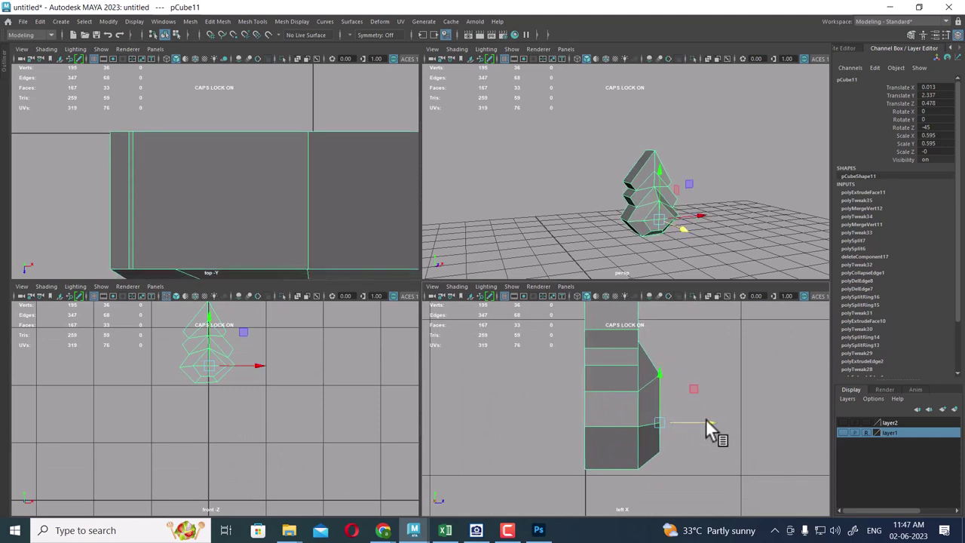
key(ctrl+shift+h)
mouse_move(714, 417)
alt+right_down()
mouse_move(686, 428)
mouse_move(698, 445)
alt+right_up()
mouse_move(695, 213)
alt+mouse_down()
mouse_move(674, 227)
mouse_move(716, 187)
alt+mouse_up()
key(ctrl+z)
key(ctrl+z)
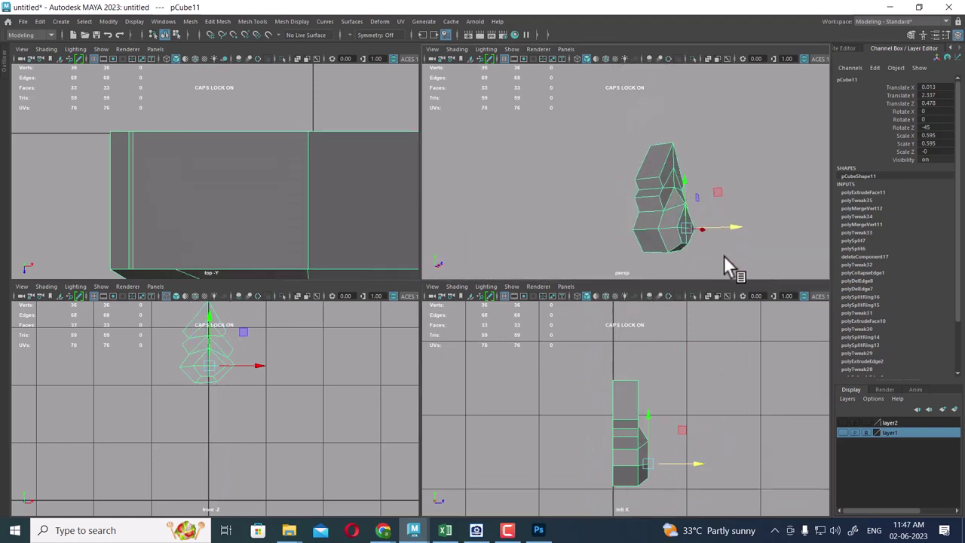
key(ctrl+z)
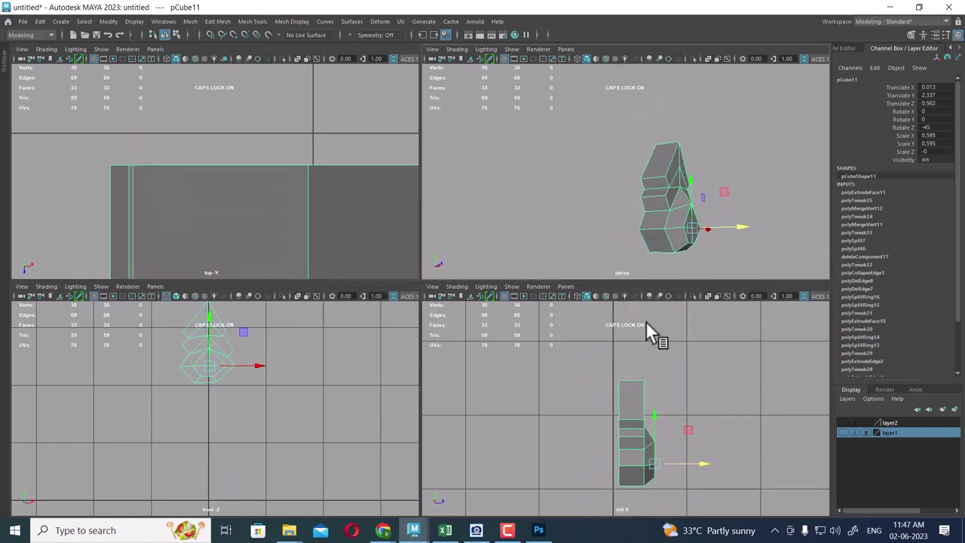
Show all sword parts again and bring up the sword.jpg reference image
click(133, 21)
mouse_move(147, 86)
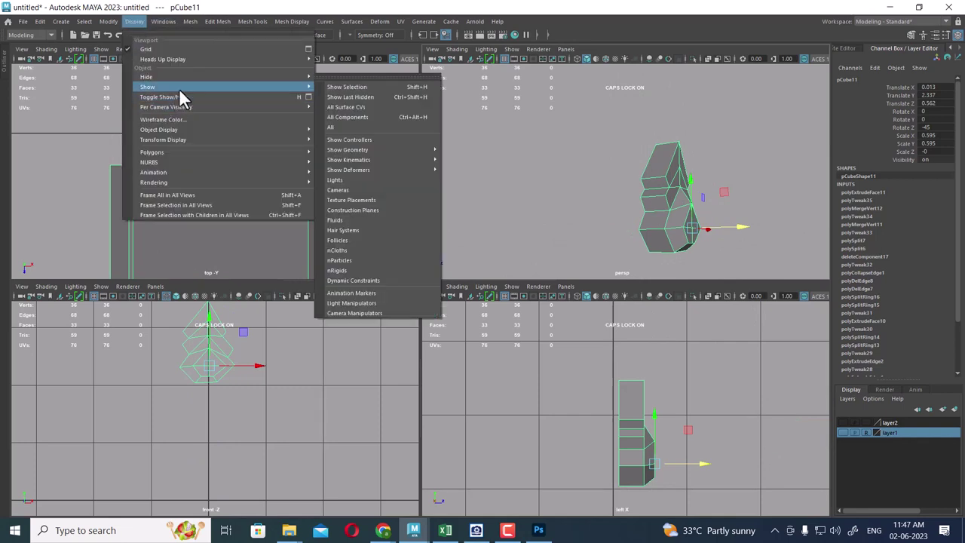
click(344, 128)
scroll(699, 194, up, 2)
alt+middle_drag(646, 199, 602, 196)
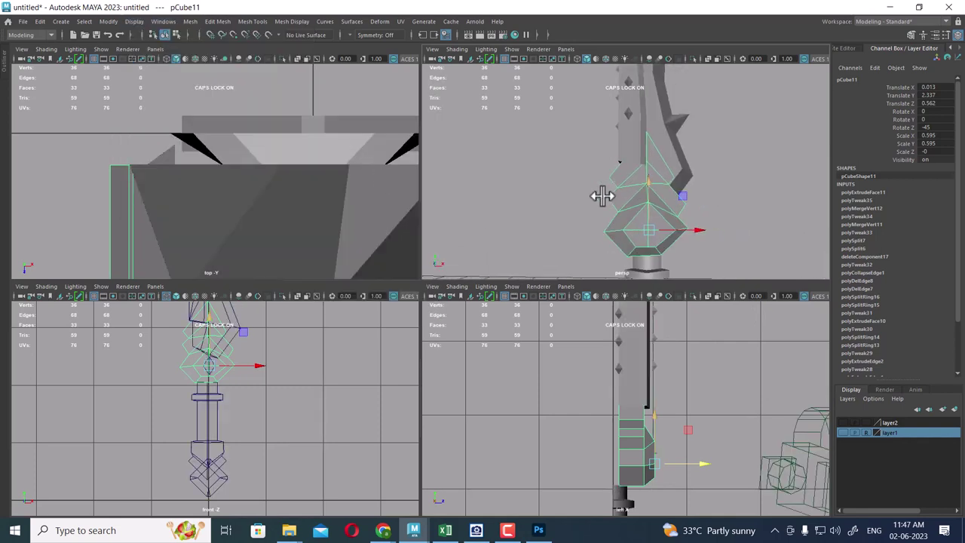
mouse_move(602, 196)
alt+mouse_down()
mouse_move(556, 188)
mouse_move(594, 196)
alt+mouse_up()
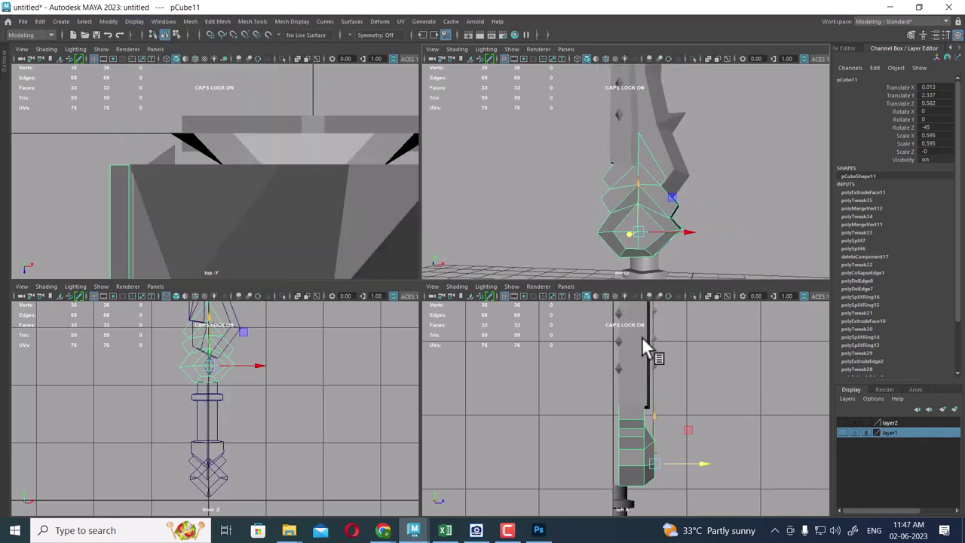
click(478, 531)
Move the reference image window aside and select the blade pCube1
drag(236, 202, 248, 80)
scroll(297, 201, down, 2)
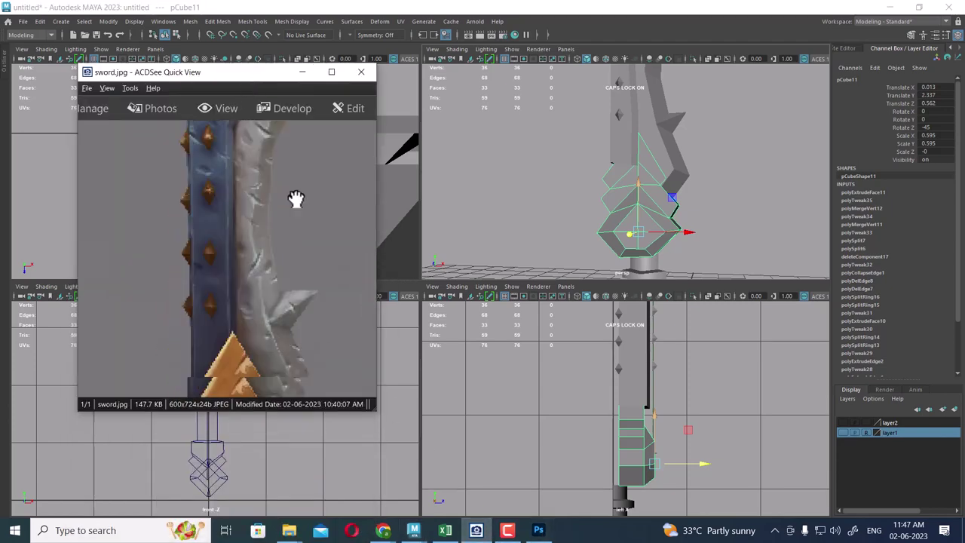
scroll(273, 275, down, 3)
mouse_move(637, 226)
alt+mouse_down()
mouse_move(622, 190)
mouse_move(538, 189)
alt+mouse_up()
click(605, 158)
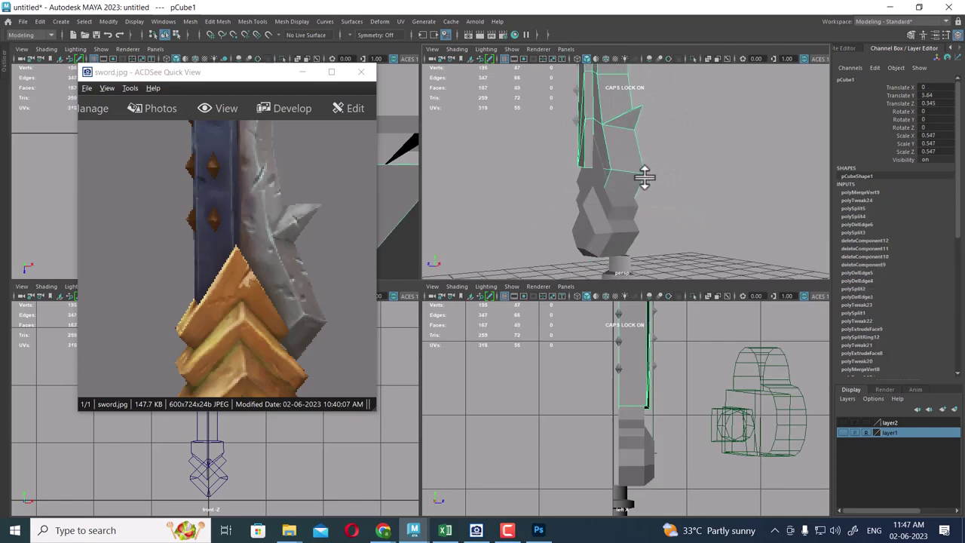
mouse_move(642, 177)
alt+mouse_down()
mouse_move(663, 146)
mouse_move(672, 159)
mouse_move(592, 193)
mouse_move(612, 219)
alt+mouse_up()
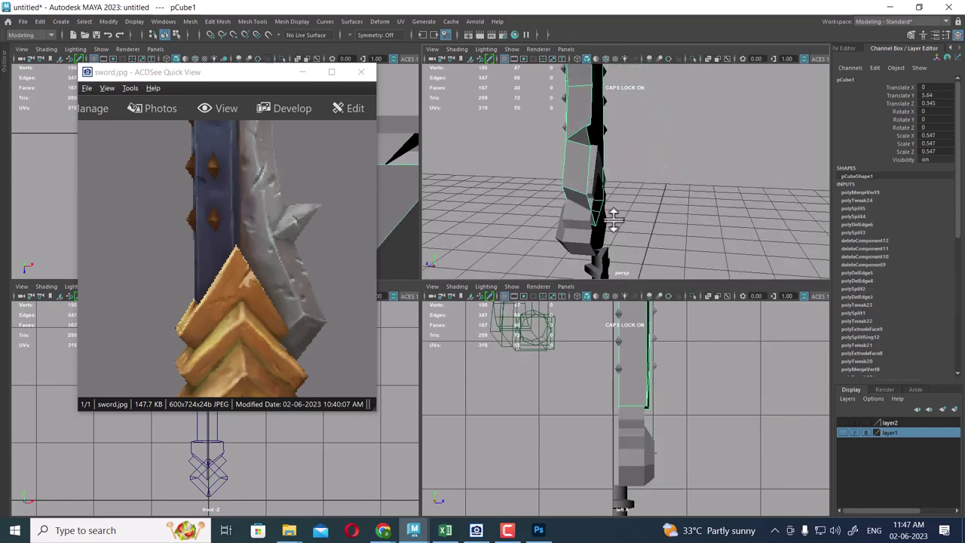
mouse_move(685, 464)
alt+right_down()
mouse_move(650, 385)
mouse_move(671, 416)
alt+right_up()
In a maximized side view, nudge the pCube10 spikes and slide the blade along Z
key(space)
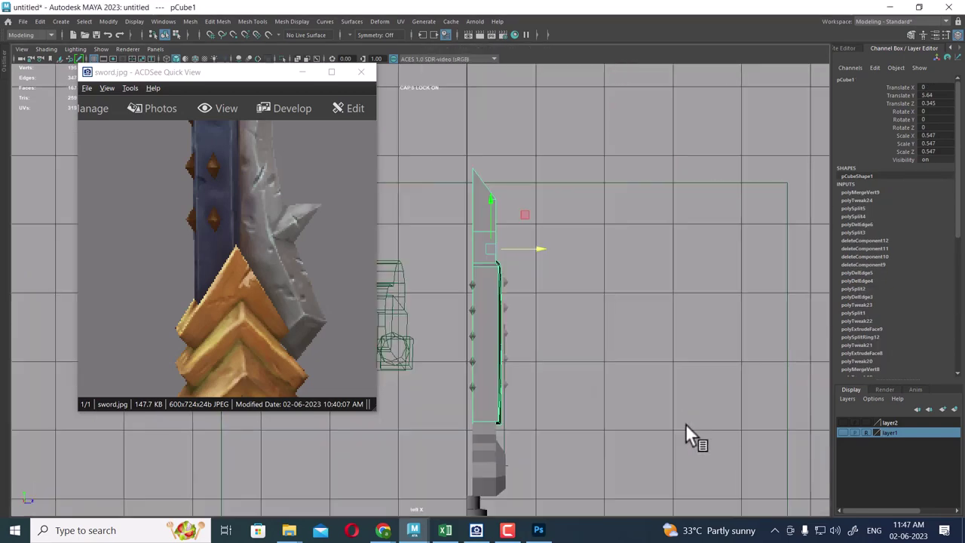
scroll(582, 287, up, 1)
scroll(650, 334, up, 2)
scroll(609, 268, up, 2)
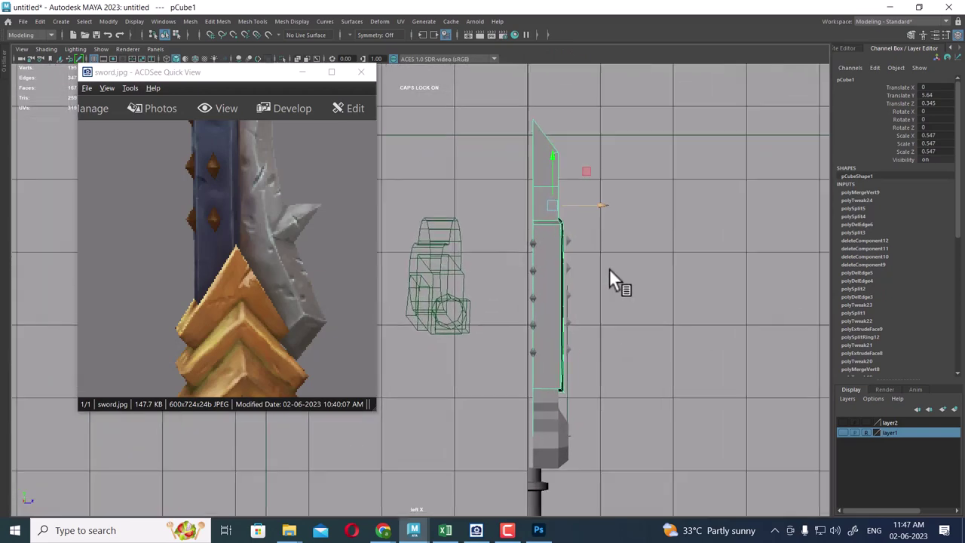
scroll(581, 217, up, 2)
click(594, 218)
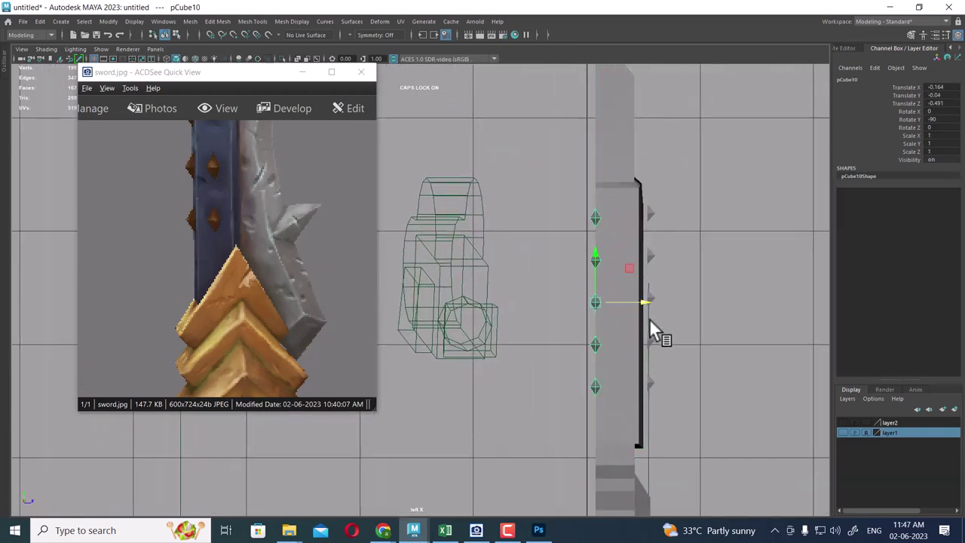
drag(637, 303, 634, 304)
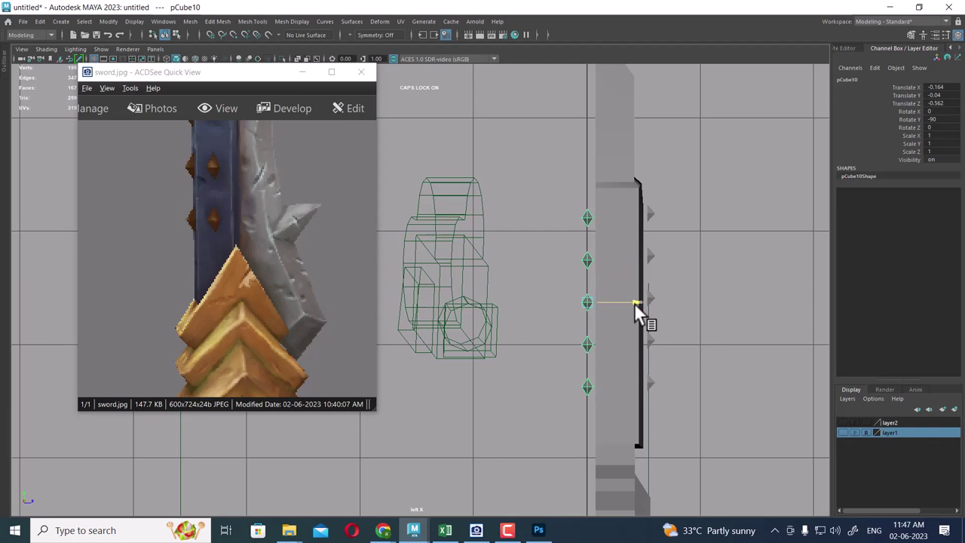
click(619, 382)
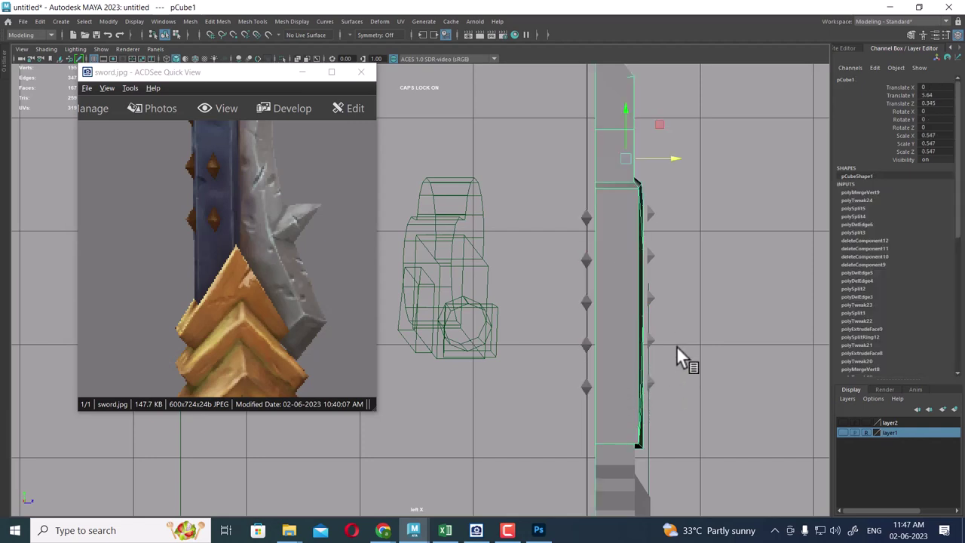
drag(675, 157, 665, 160)
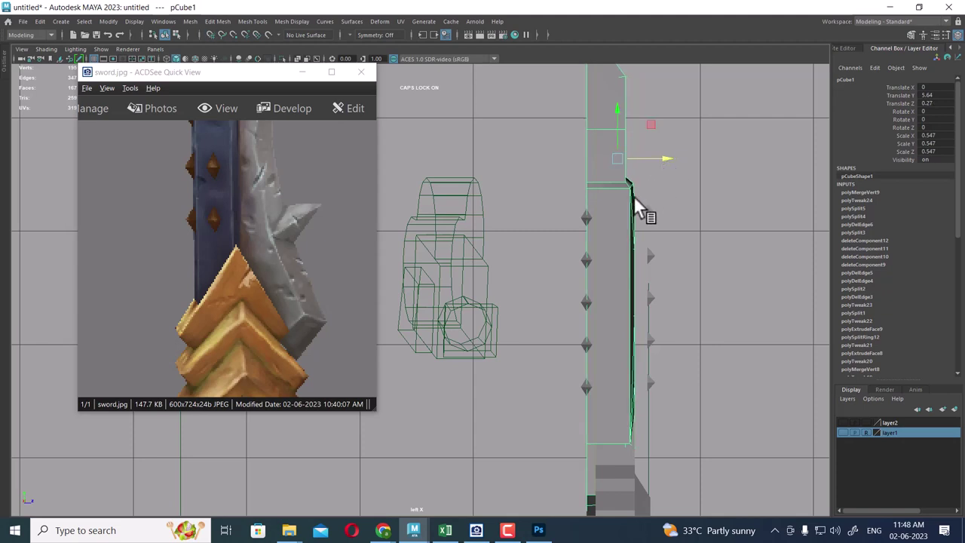
drag(661, 160, 677, 158)
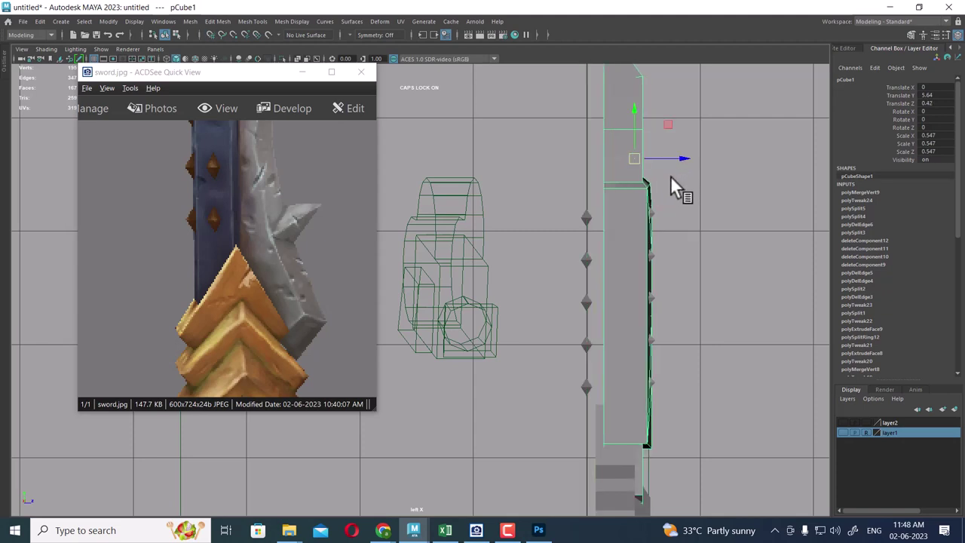
Snap the blade's pivot to its top-left corner and move it into line with the other pieces
key(d)
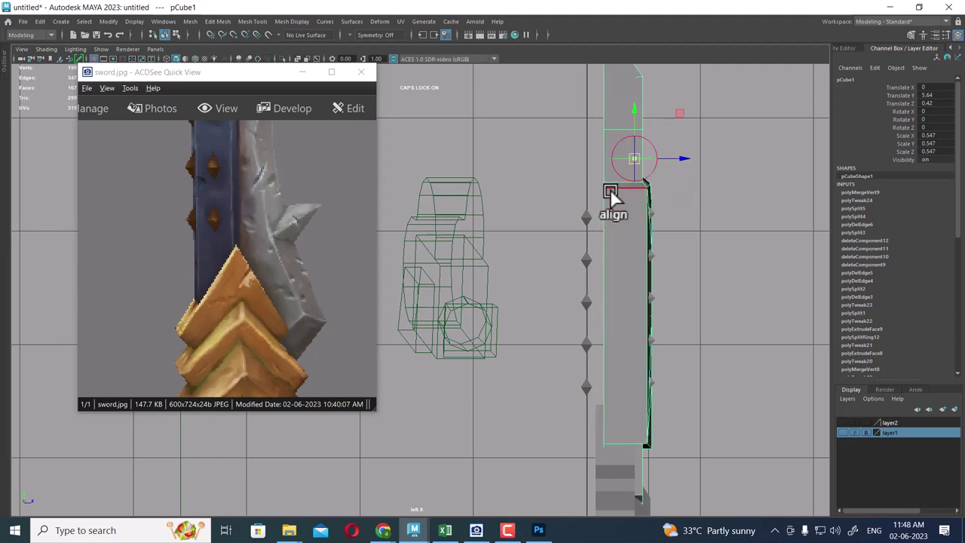
click(611, 195)
click(608, 188)
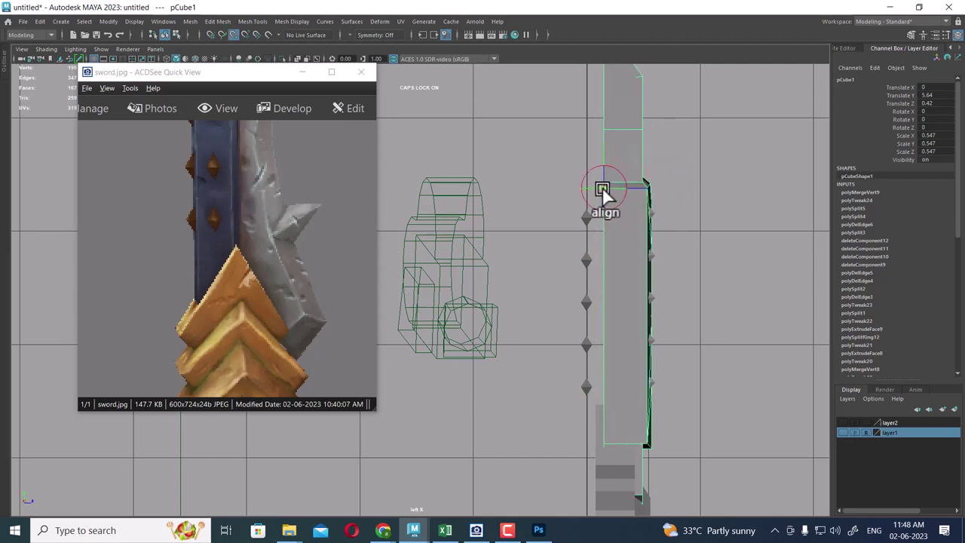
drag(650, 193, 600, 193)
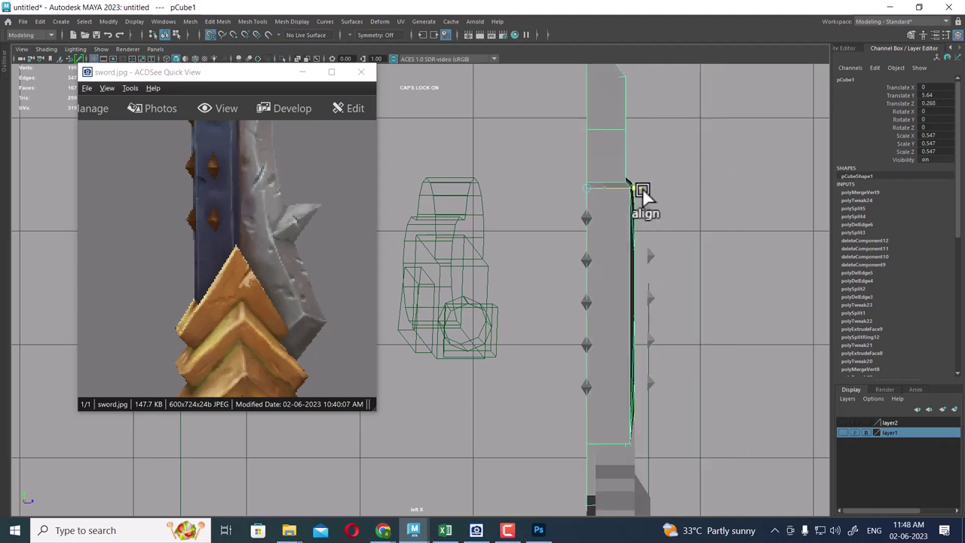
alt+middle_drag(653, 346, 663, 236)
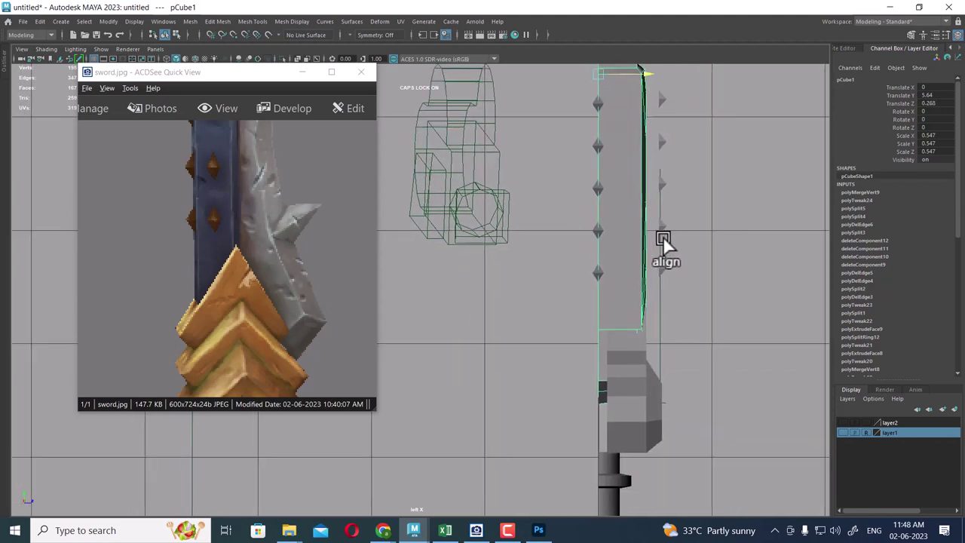
alt+middle_drag(603, 245, 611, 315)
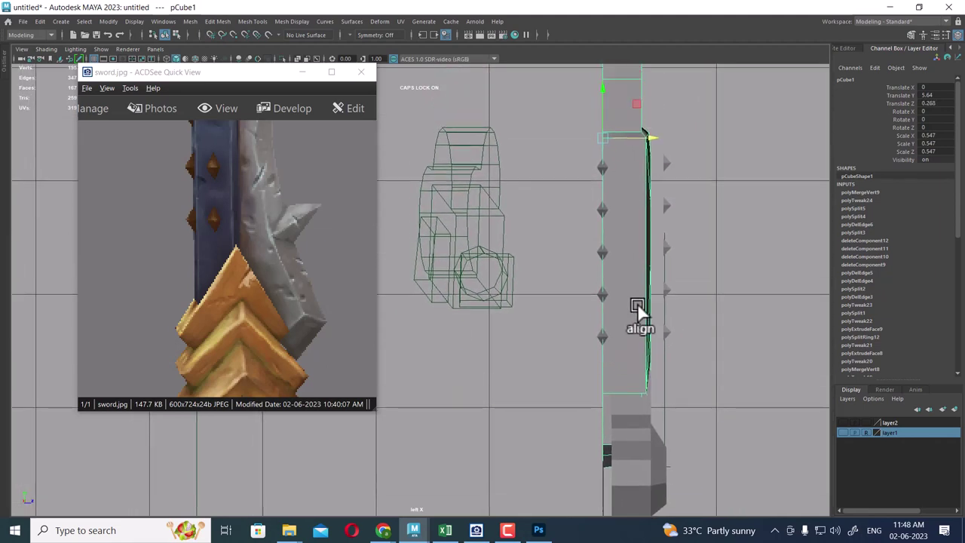
click(659, 366)
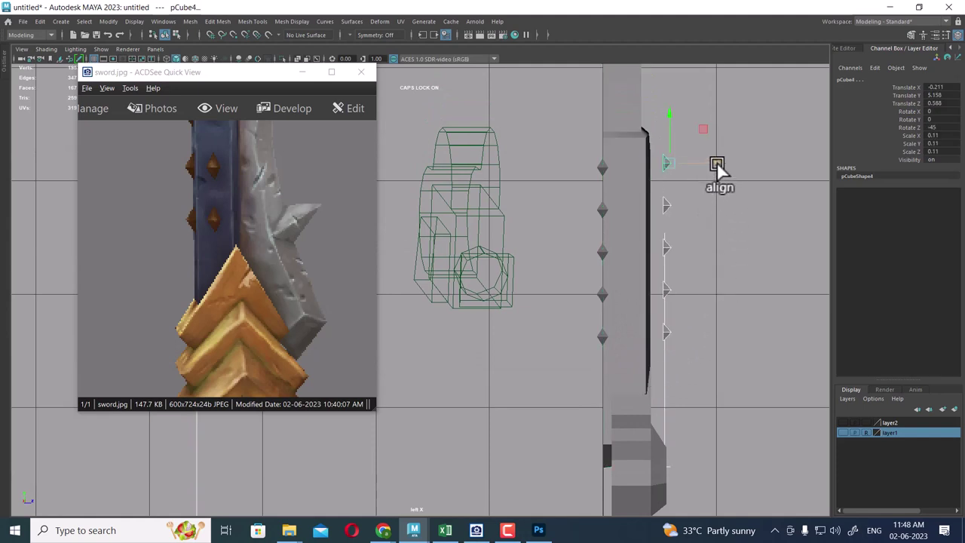
Try moving the edge spikes onto the blade, undo it, and check the alignment
click(671, 208)
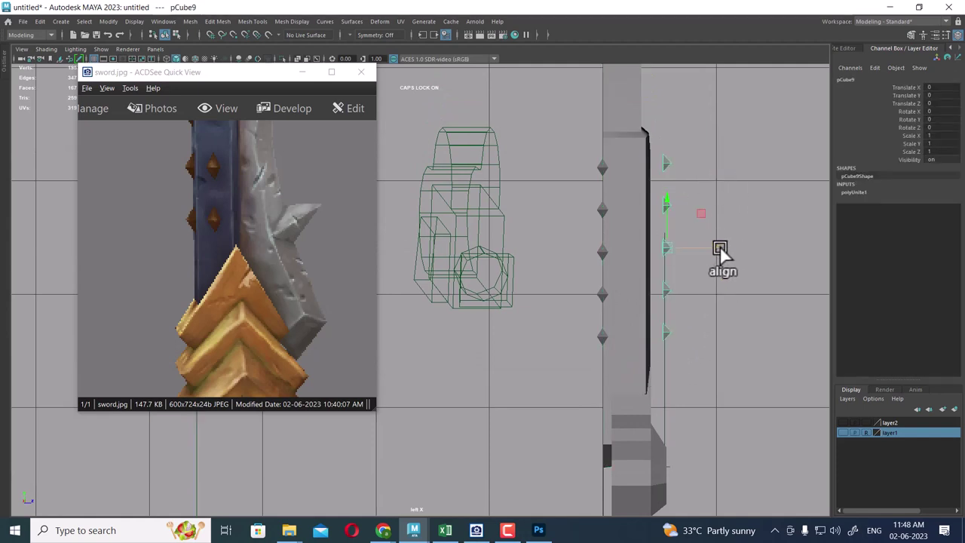
drag(711, 246, 702, 246)
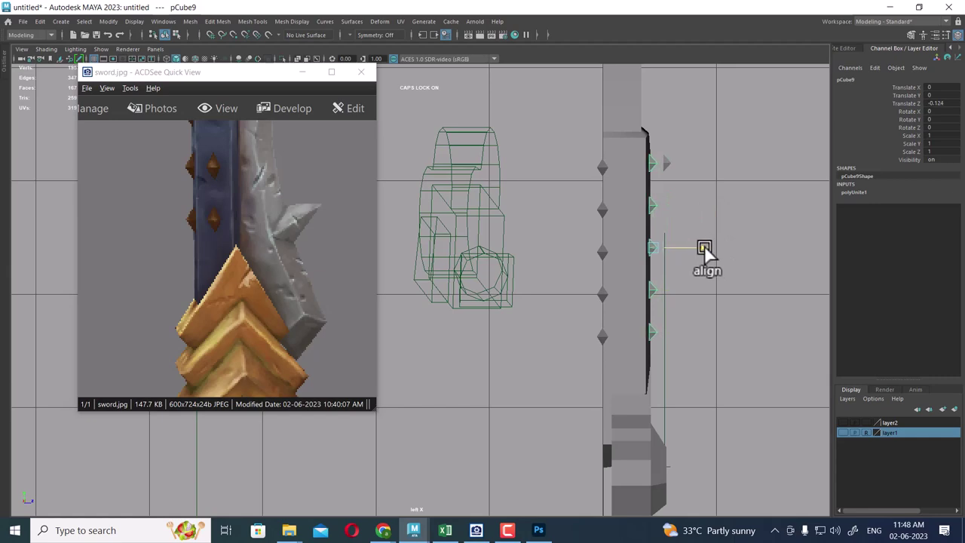
key(ctrl+z)
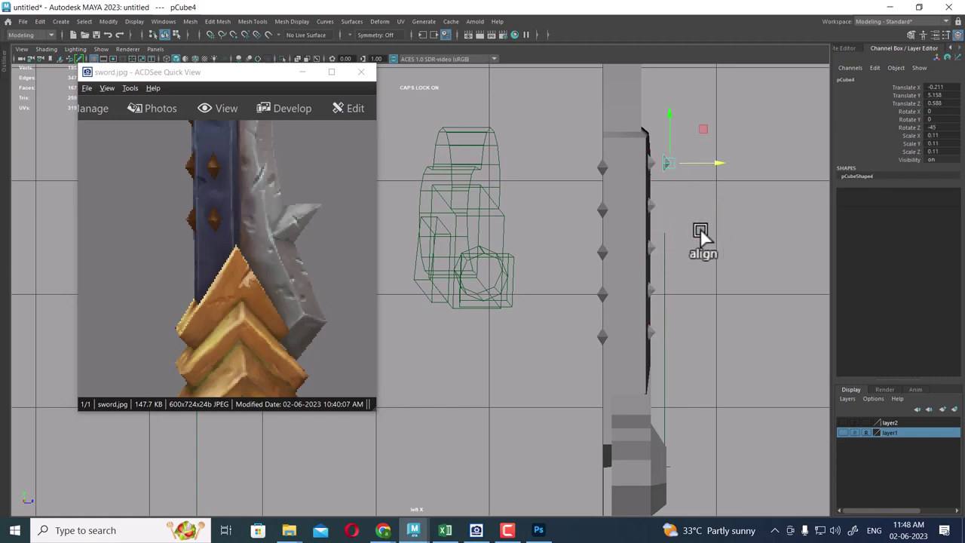
key(ctrl+z)
mouse_move(571, 254)
alt+mouse_down()
mouse_move(611, 244)
mouse_move(651, 254)
mouse_move(650, 375)
alt+mouse_up()
click(651, 355)
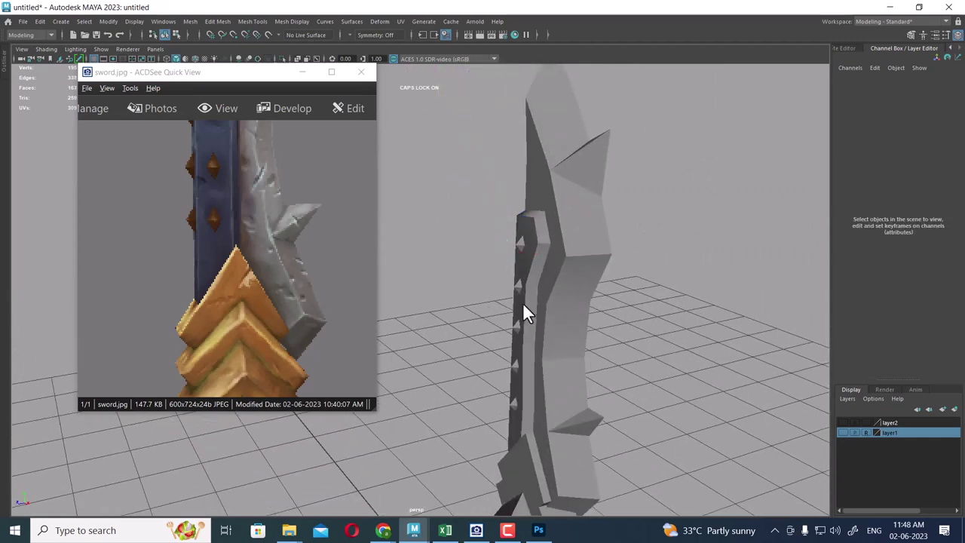
In the Top view, nudge the spike row closer to the blade edge
click(518, 254)
key(space)
drag(705, 300, 702, 317)
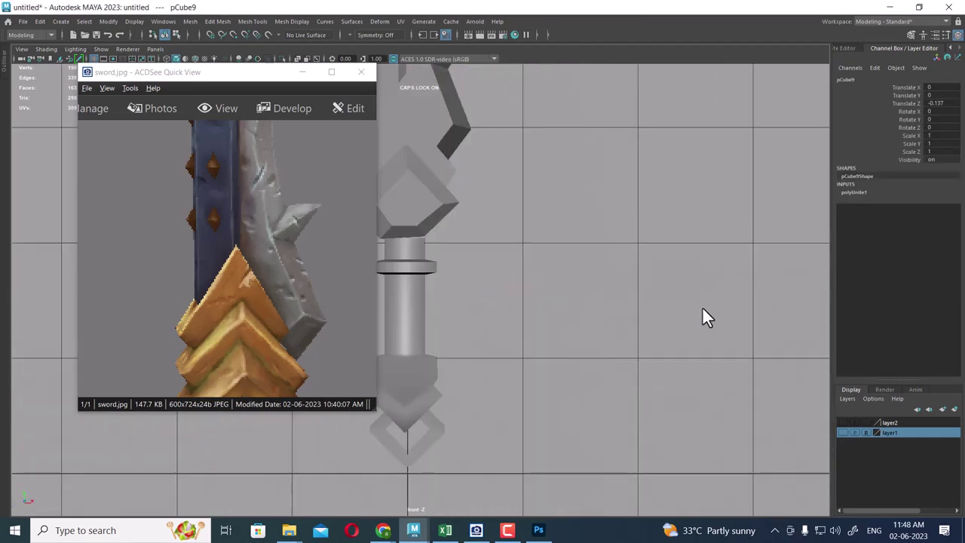
key(f)
key(space)
drag(633, 305, 589, 309)
scroll(670, 309, up, 3)
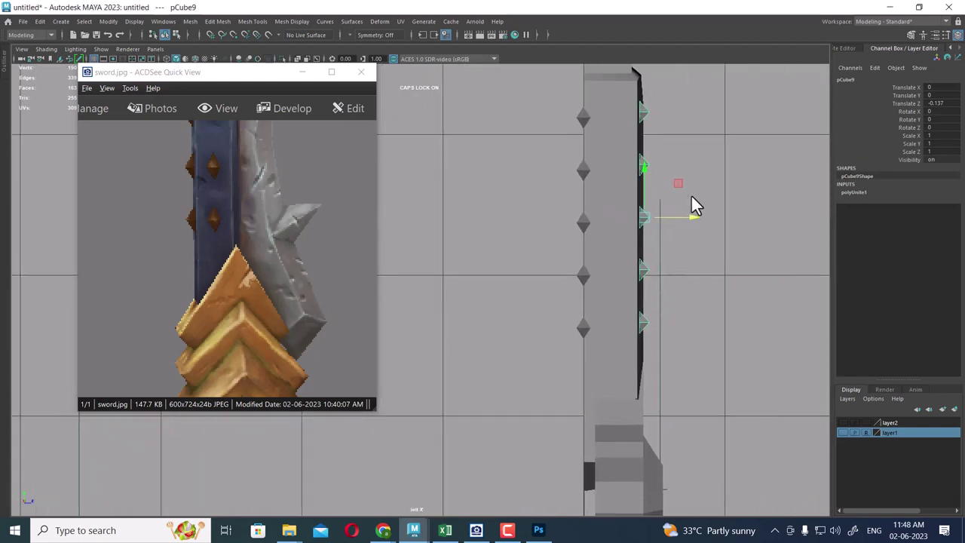
scroll(754, 238, up, 2)
drag(758, 200, 760, 200)
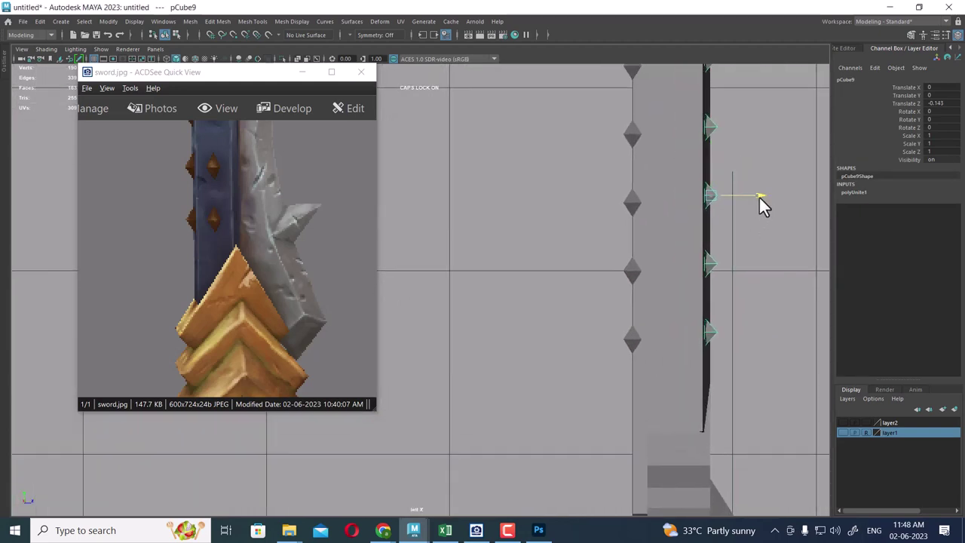
alt+middle_drag(753, 219, 675, 302)
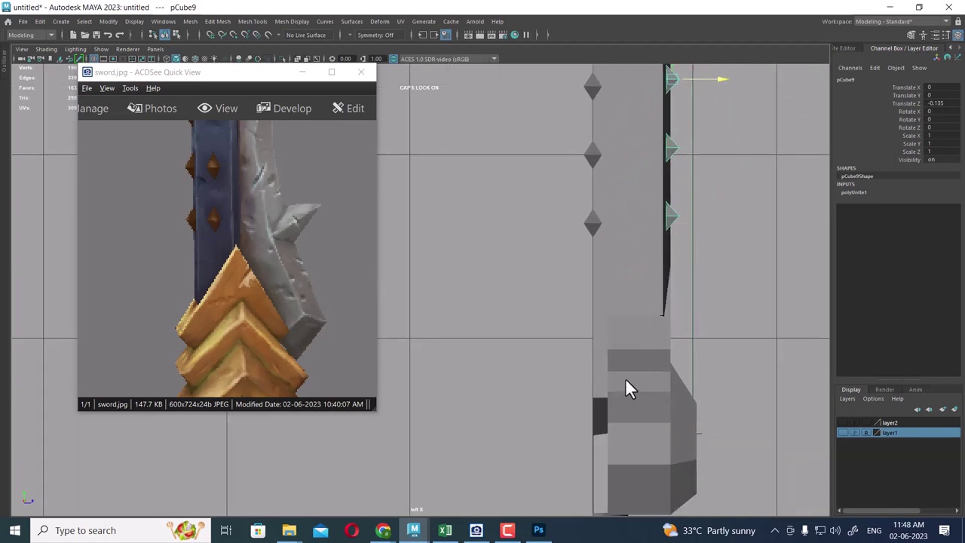
click(683, 426)
Inspect the guard's vertices in wireframe, then return to shaded display
scroll(558, 306, down, 3)
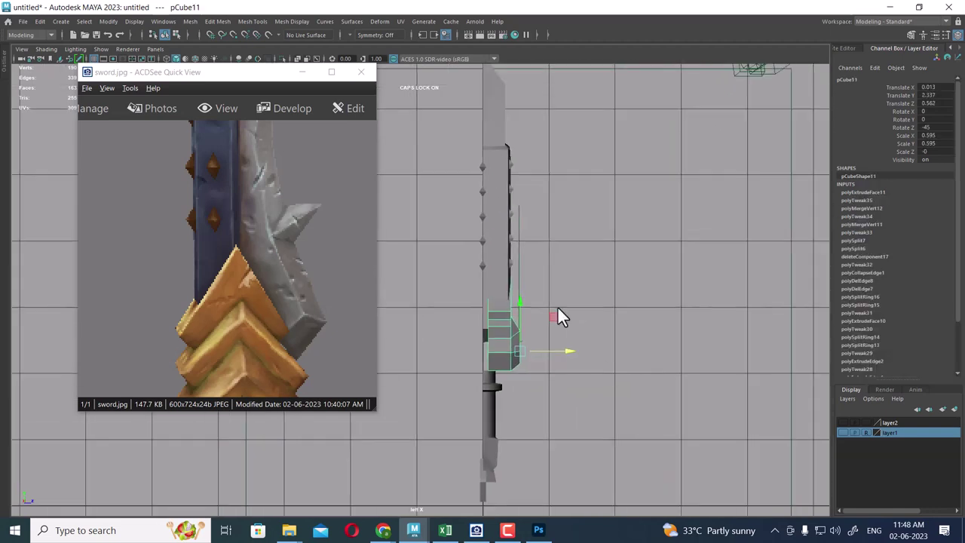
scroll(571, 367, up, 2)
scroll(696, 414, up, 2)
key(F9)
drag(705, 275, 632, 253)
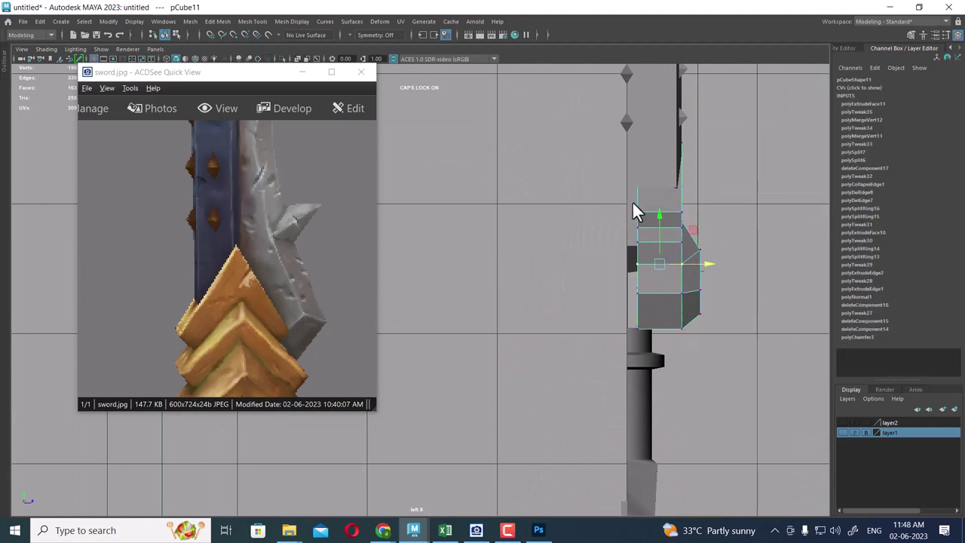
key(4)
alt+middle_drag(595, 126, 595, 181)
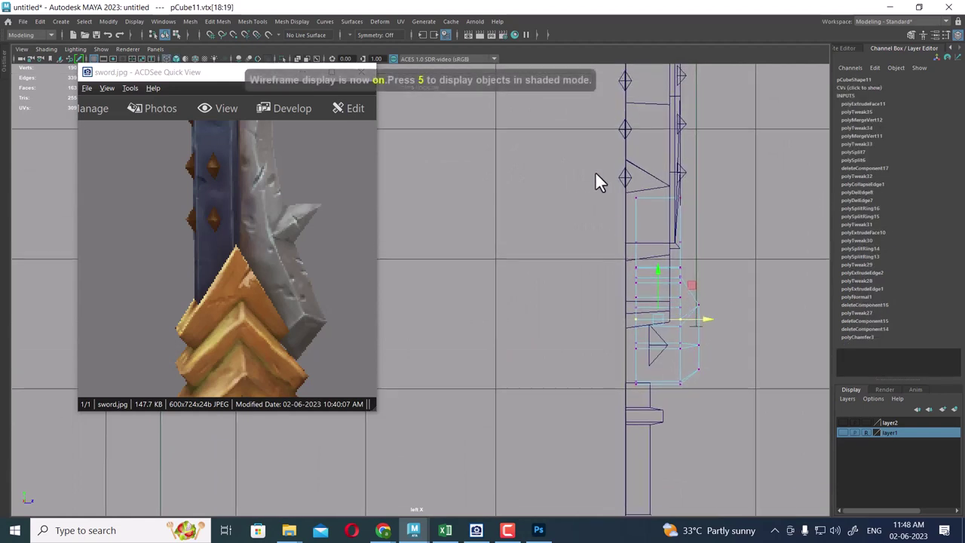
drag(654, 430, 656, 427)
key(q)
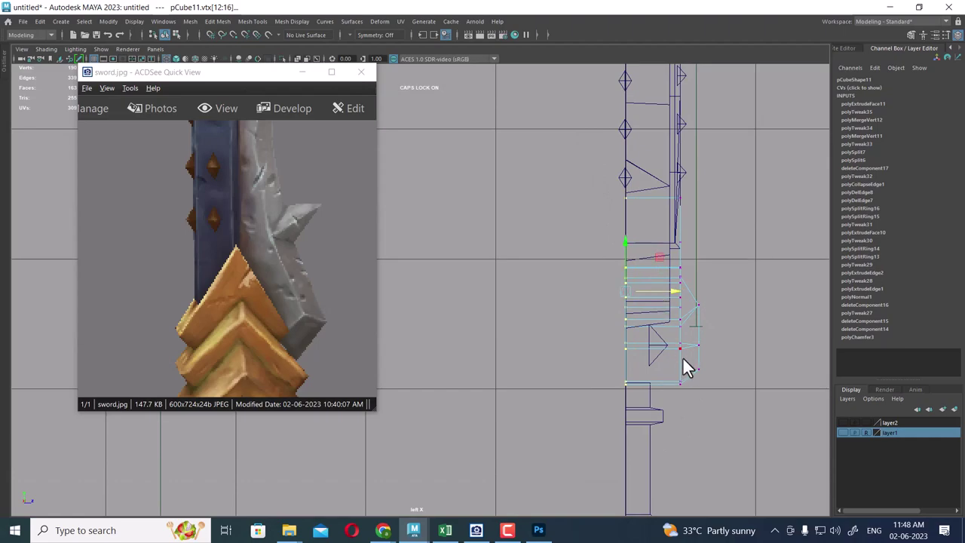
key(5)
Return the guard to object mode in perspective and select the blade, pCube1
key(space)
mouse_move(680, 316)
mouse_down()
mouse_move(634, 292)
mouse_move(547, 333)
mouse_move(652, 319)
mouse_move(682, 371)
mouse_up()
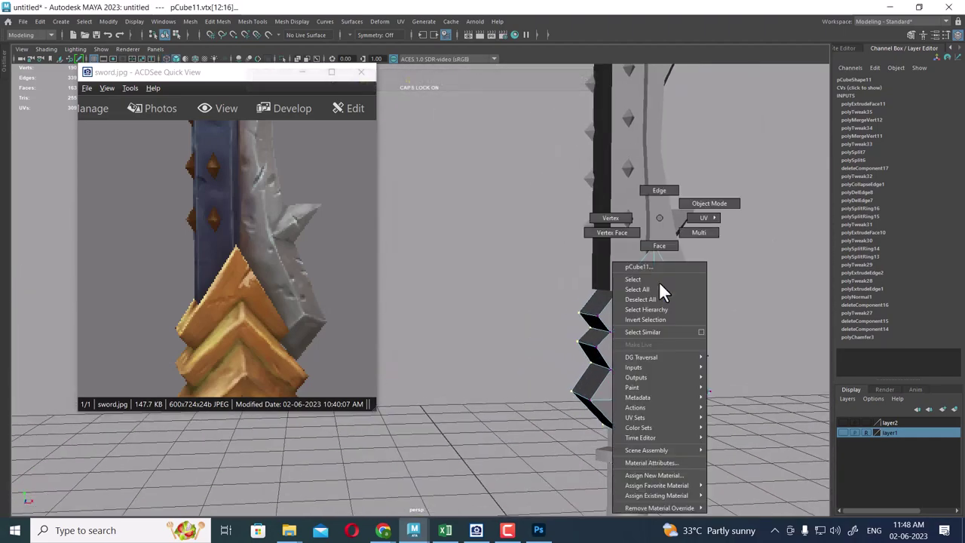
right_drag(659, 281, 727, 206)
click(730, 217)
click(669, 304)
scroll(666, 312, up, 3)
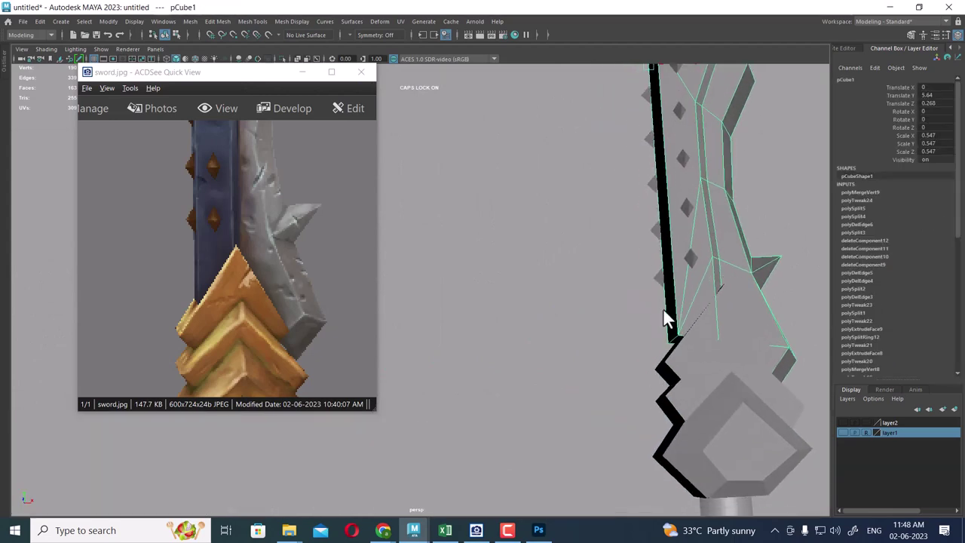
In Front view, lower vertex vtx[17] at the base of the blade's bevel
key(space)
click(697, 340)
scroll(638, 209, up, 3)
scroll(745, 185, up, 2)
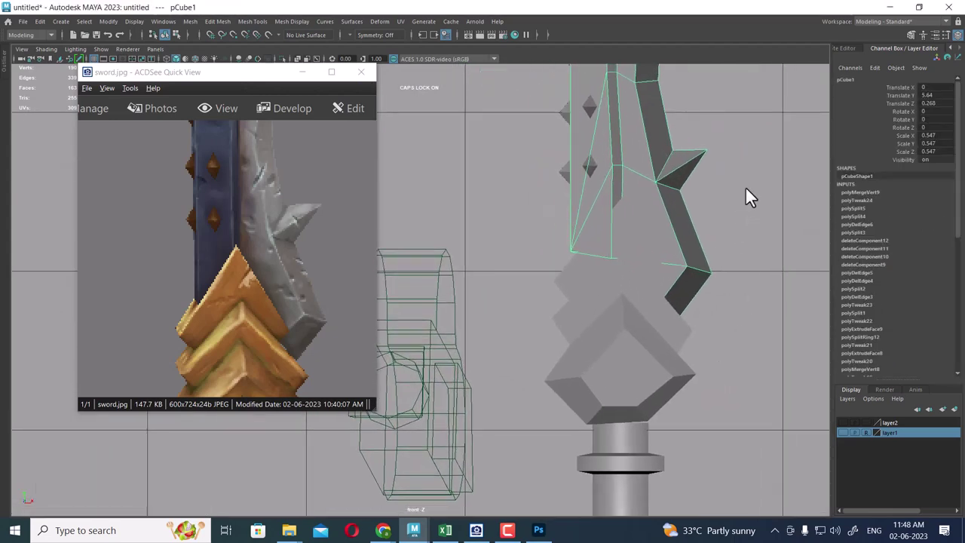
right_drag(745, 185, 637, 184)
click(687, 264)
scroll(695, 279, up, 1)
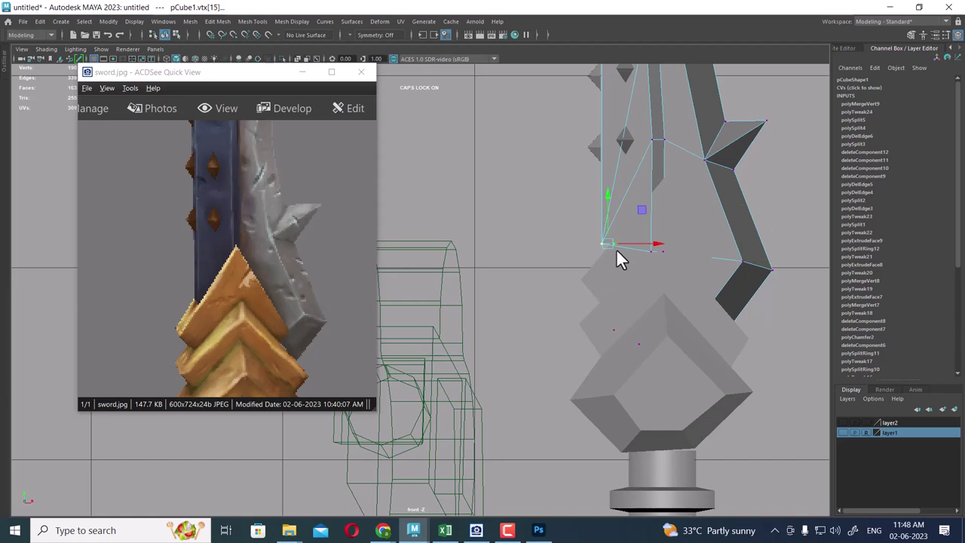
drag(609, 202, 611, 219)
Return to object mode and orbit around the sword to check the blade
right_drag(726, 219, 789, 167)
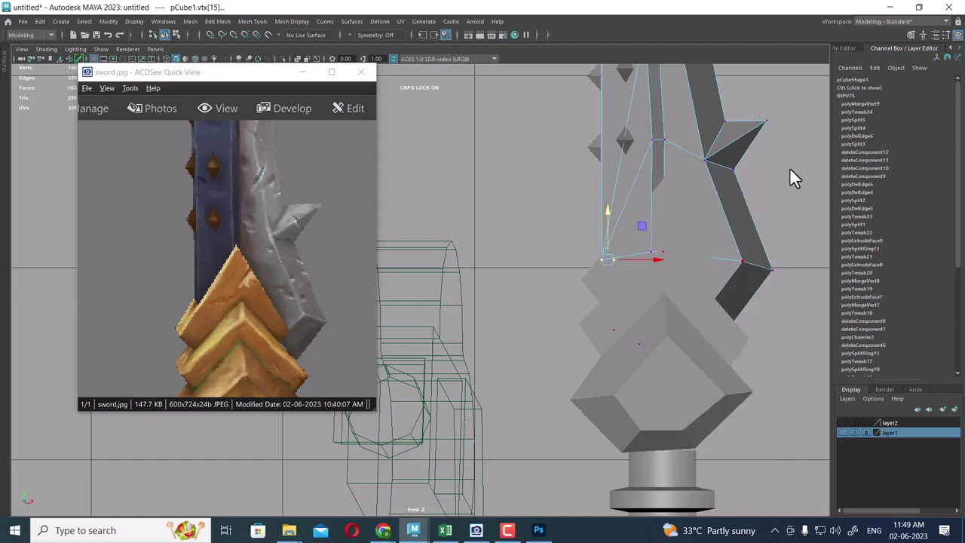
click(722, 318)
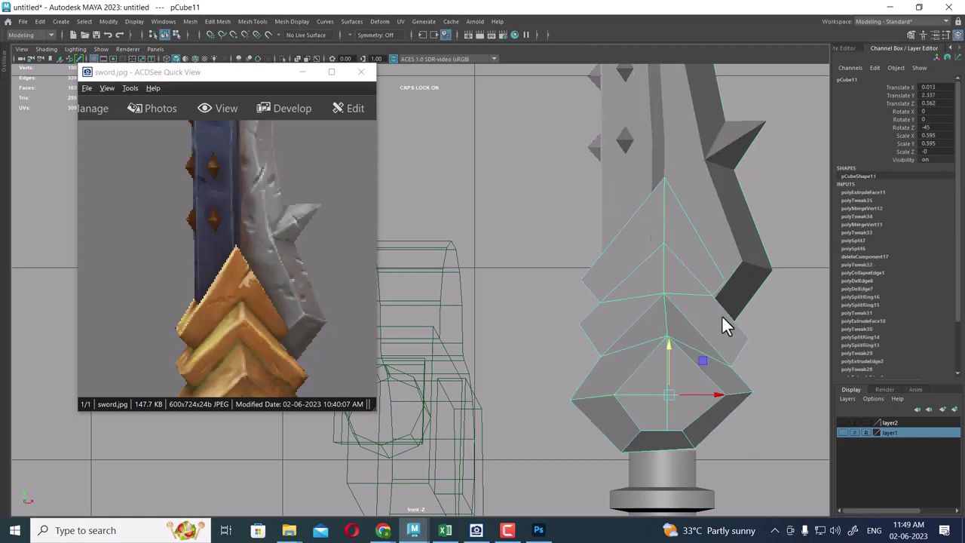
mouse_move(704, 307)
alt+mouse_down()
mouse_move(646, 291)
mouse_move(722, 329)
mouse_move(577, 280)
mouse_move(584, 309)
alt+mouse_up()
mouse_move(584, 309)
alt+middle_down()
mouse_move(625, 313)
mouse_move(667, 259)
alt+middle_up()
mouse_move(667, 259)
alt+mouse_down()
mouse_move(534, 234)
mouse_move(616, 220)
mouse_move(545, 226)
mouse_move(639, 276)
alt+mouse_up()
alt+middle_drag(639, 276, 507, 293)
alt+drag(631, 339, 578, 208)
click(577, 209)
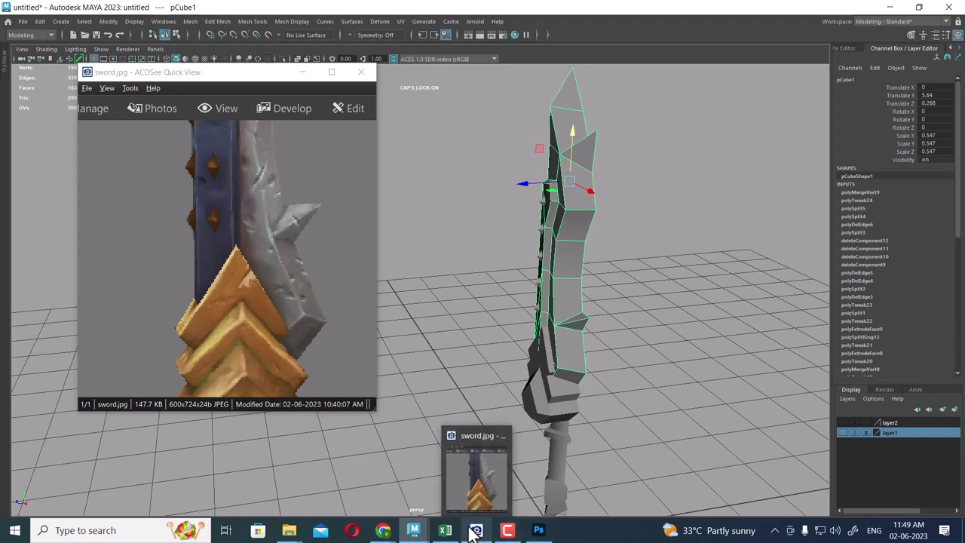
mouse_move(413, 530)
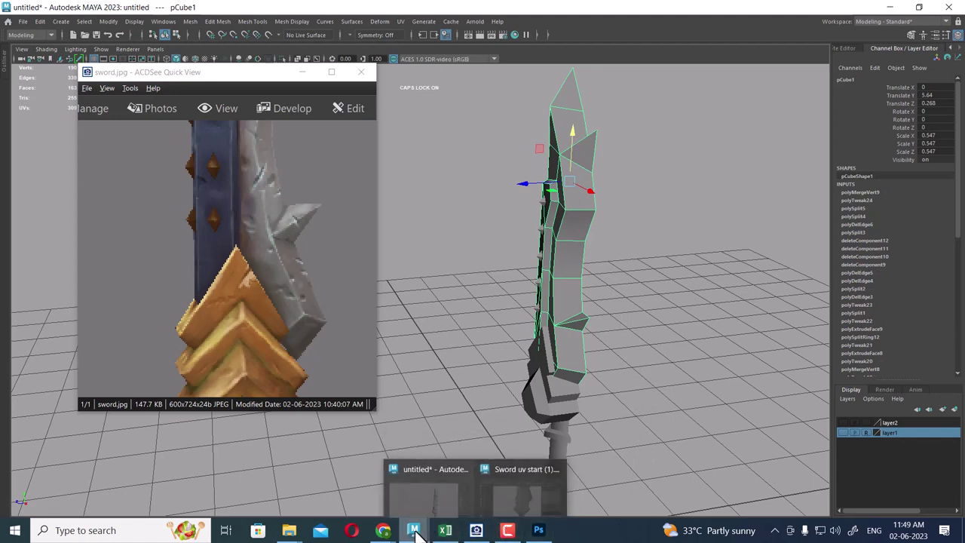
Compare with the Sword uv start (1).mb reference, then return to untitled and minimize ACDSee
click(464, 494)
alt+drag(618, 337, 538, 317)
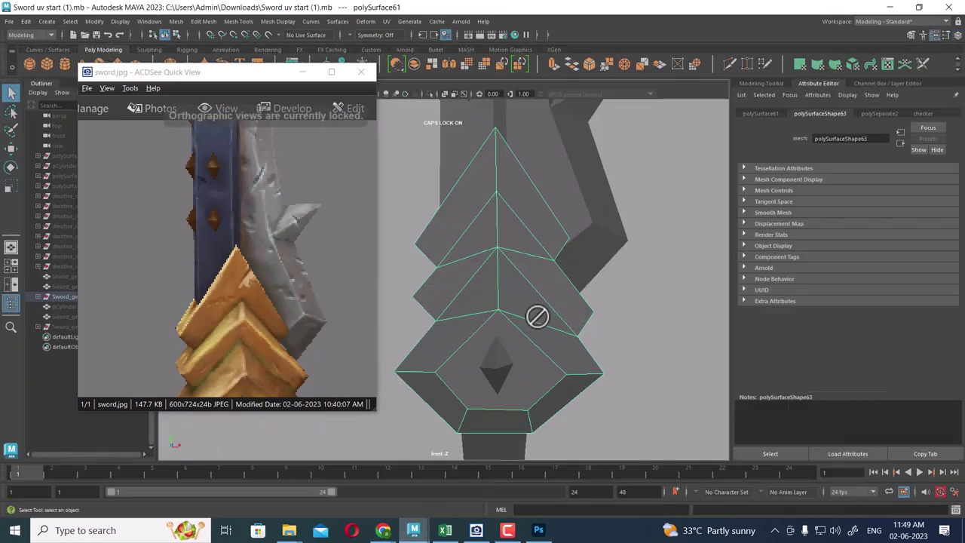
key(space)
click(598, 319)
mouse_move(592, 263)
alt+mouse_down()
mouse_move(483, 237)
mouse_move(490, 422)
alt+mouse_up()
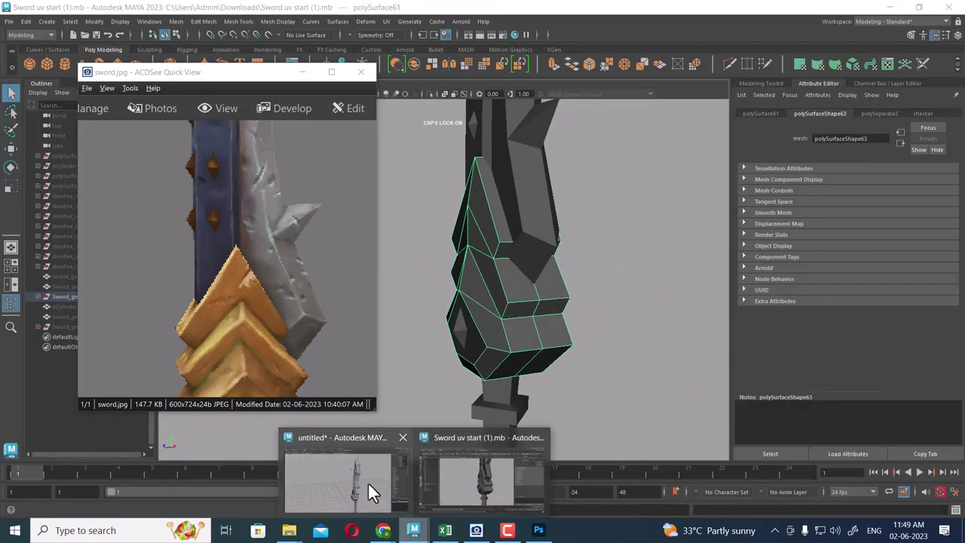
click(368, 482)
click(301, 72)
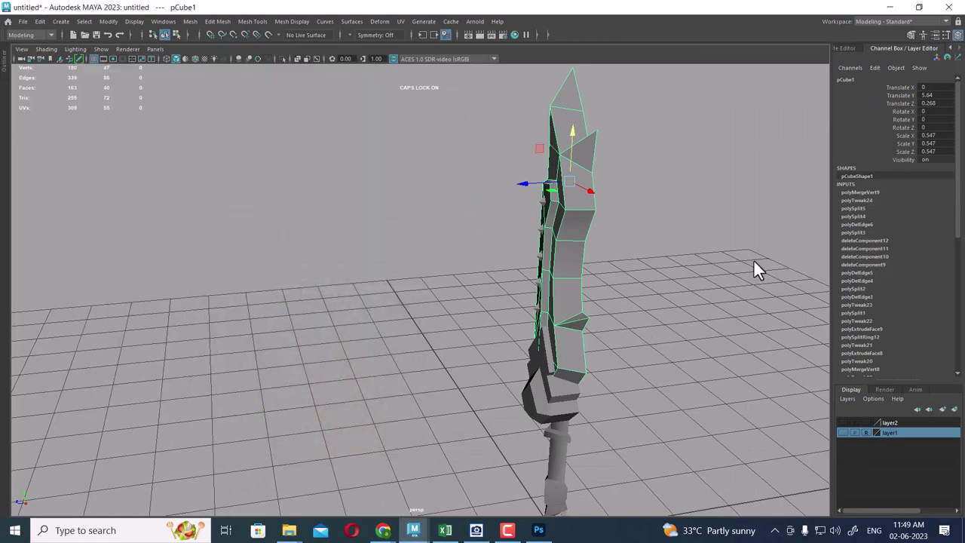
Reselect the blade and switch it to vertex mode in the Top view
click(753, 259)
click(573, 211)
mouse_move(620, 239)
alt+mouse_down()
mouse_move(641, 248)
mouse_move(402, 263)
alt+mouse_up()
key(space)
scroll(568, 261, down, 5)
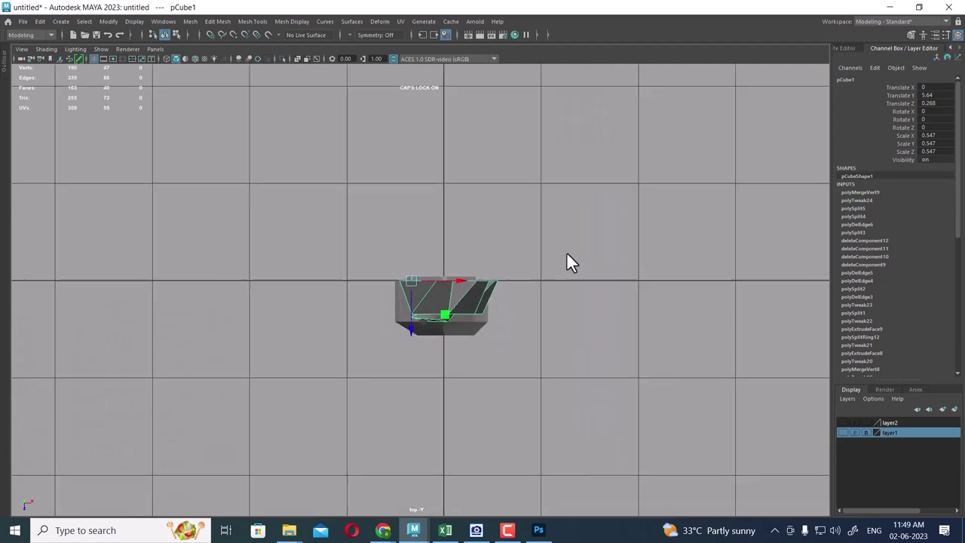
scroll(747, 394, up, 2)
right_click(623, 219)
click(573, 218)
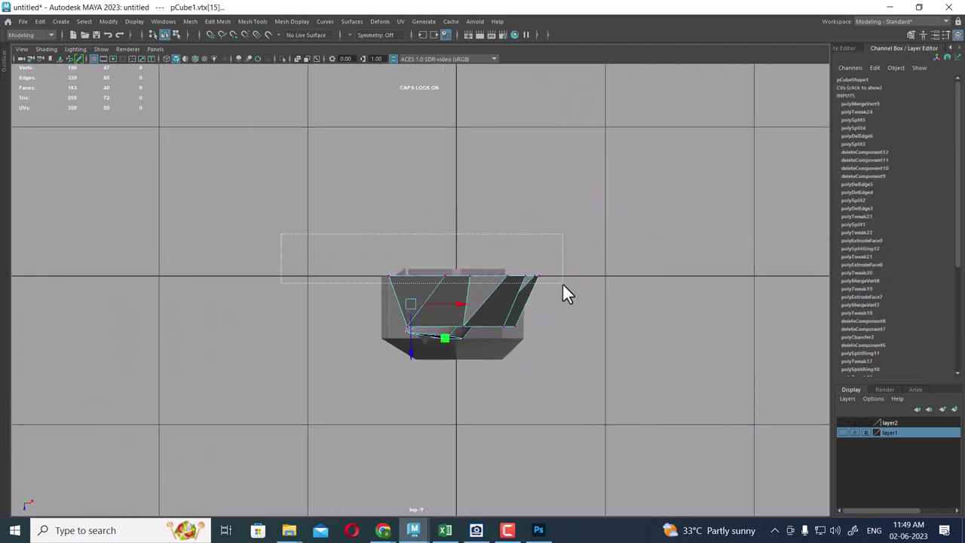
Move the blade's top vertices vtx[3:6] down and check the result in perspective
drag(563, 283, 573, 309)
middle_drag(466, 325, 463, 342)
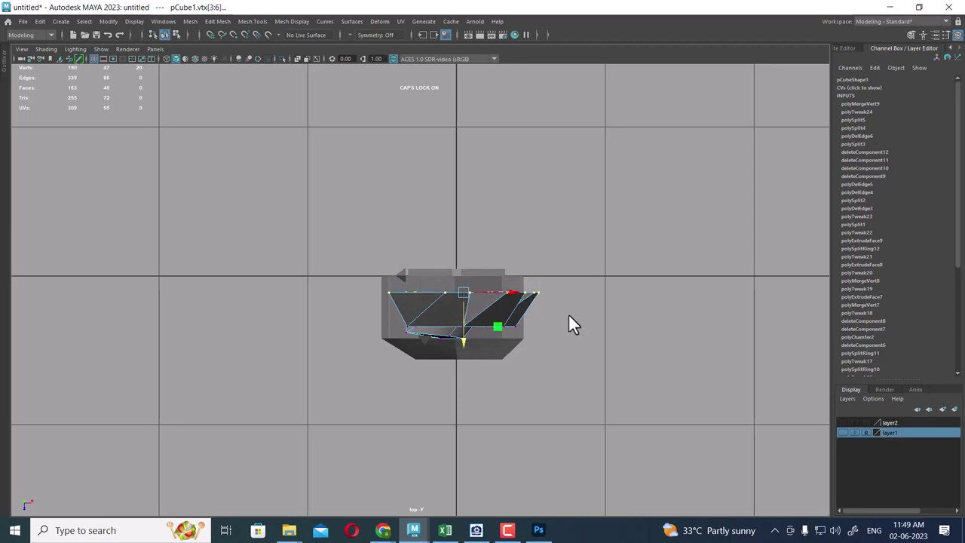
key(space)
drag(570, 320, 565, 158)
mouse_move(596, 264)
alt+mouse_down()
mouse_move(581, 248)
mouse_move(578, 288)
mouse_move(527, 274)
mouse_move(612, 255)
mouse_move(592, 254)
mouse_move(620, 270)
mouse_move(540, 255)
mouse_move(636, 276)
mouse_move(734, 263)
mouse_move(543, 269)
mouse_move(583, 284)
alt+mouse_up()
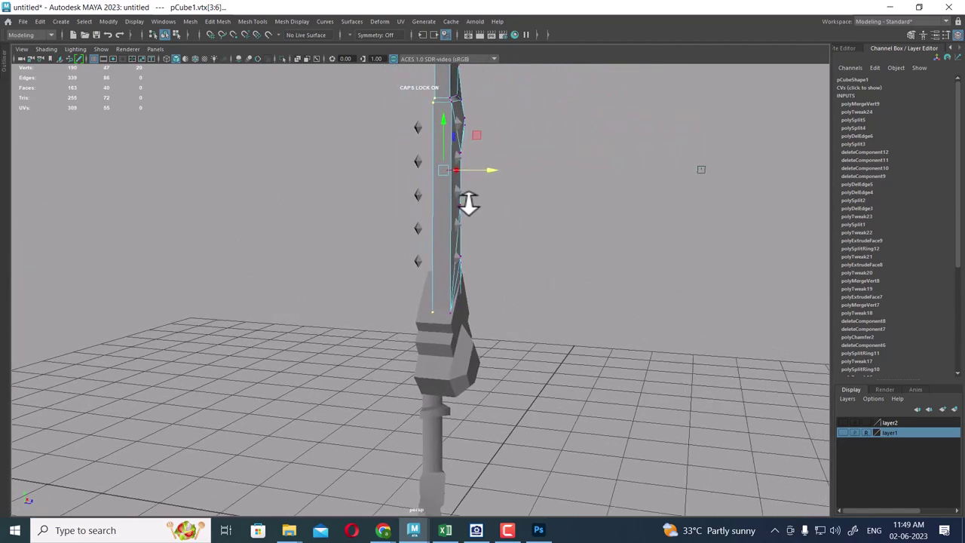
Return the blade to object mode, reselect it and switch to the Left view
right_drag(440, 194, 550, 157)
click(554, 165)
click(453, 223)
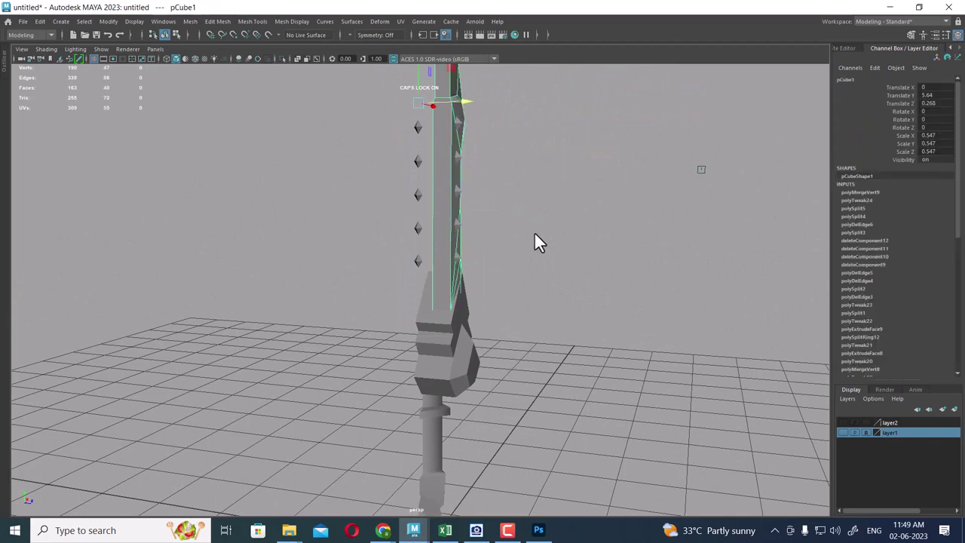
key(space)
key(space)
drag(598, 412, 554, 400)
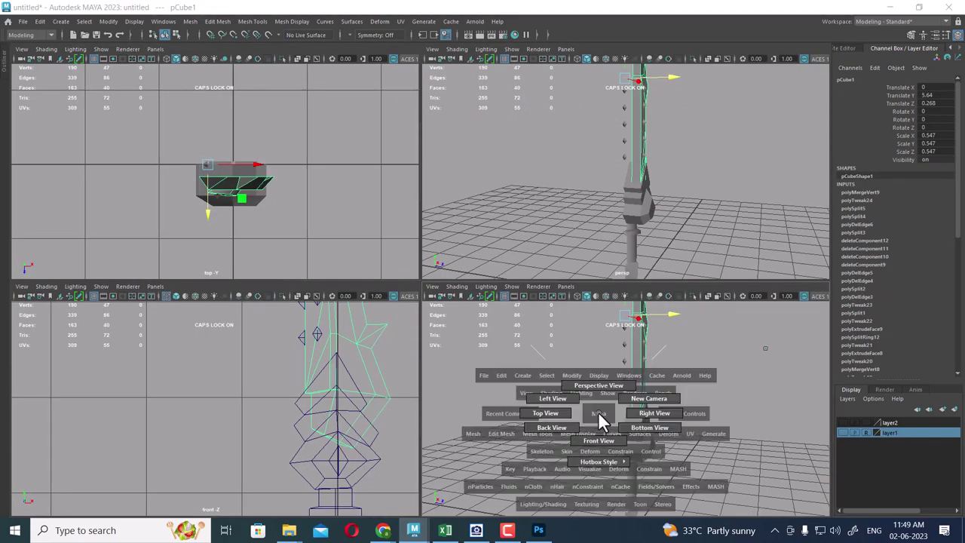
key(space)
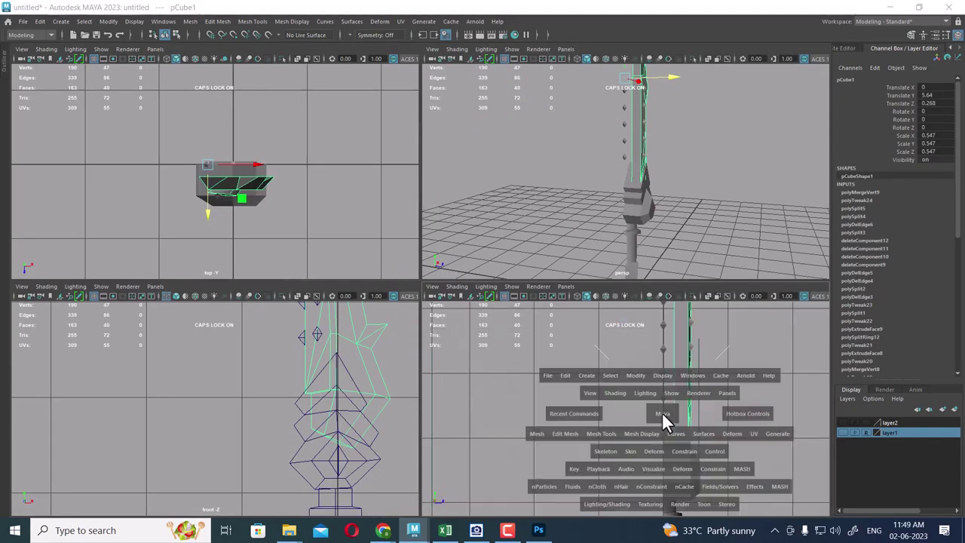
scroll(600, 387, down, 3)
scroll(541, 335, down, 3)
scroll(653, 315, up, 2)
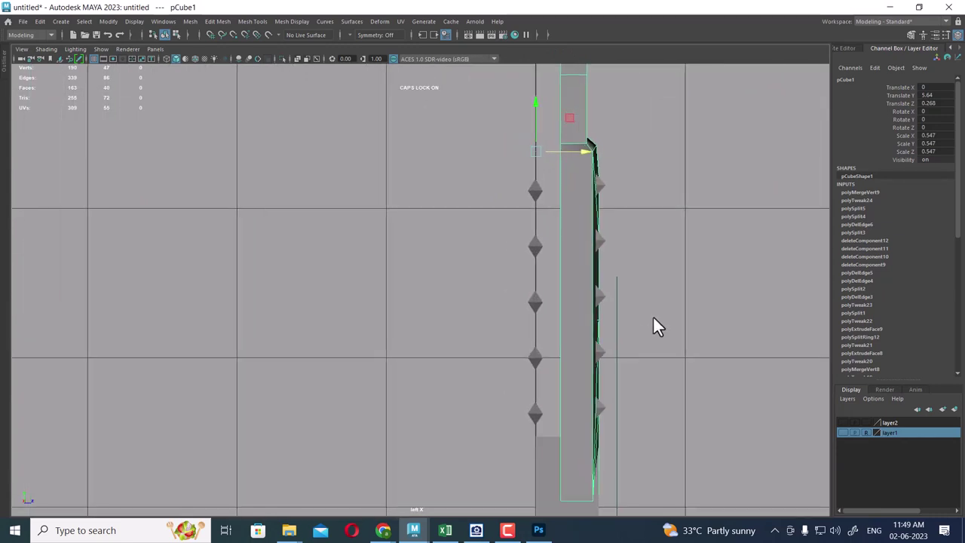
scroll(591, 270, up, 1)
scroll(633, 287, up, 1)
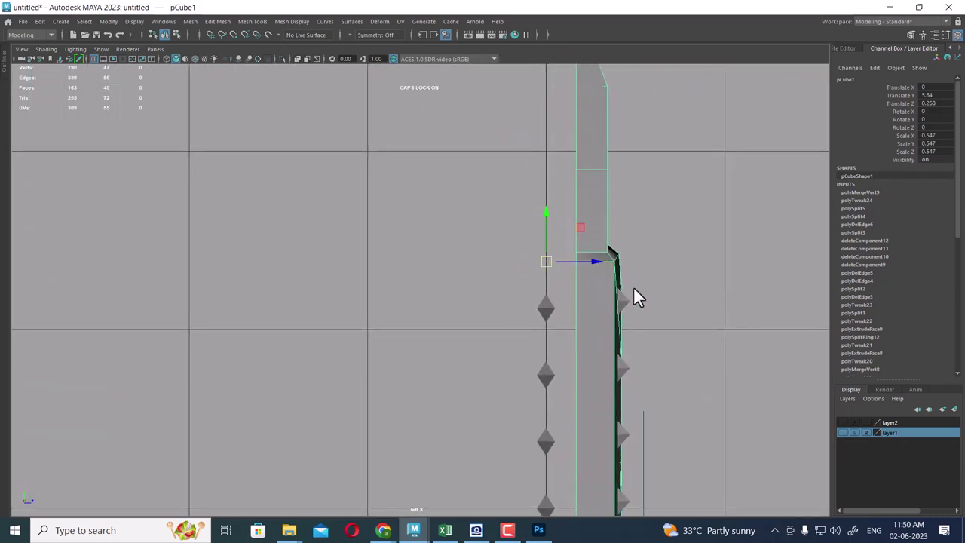
Snap the blade's pivot to its upper corner and grid-snap the blade to Translate Z 0.1
key(d)
middle_click(576, 172)
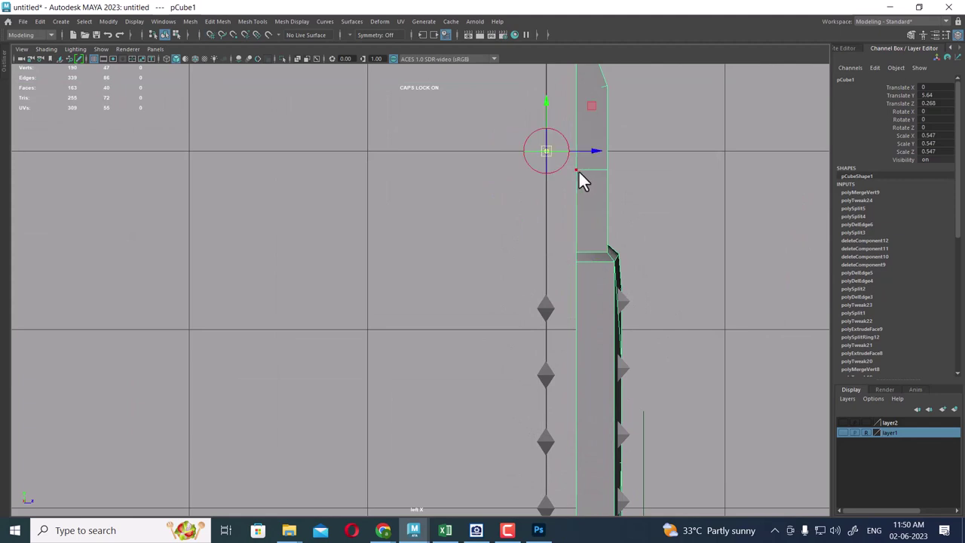
middle_click(578, 170)
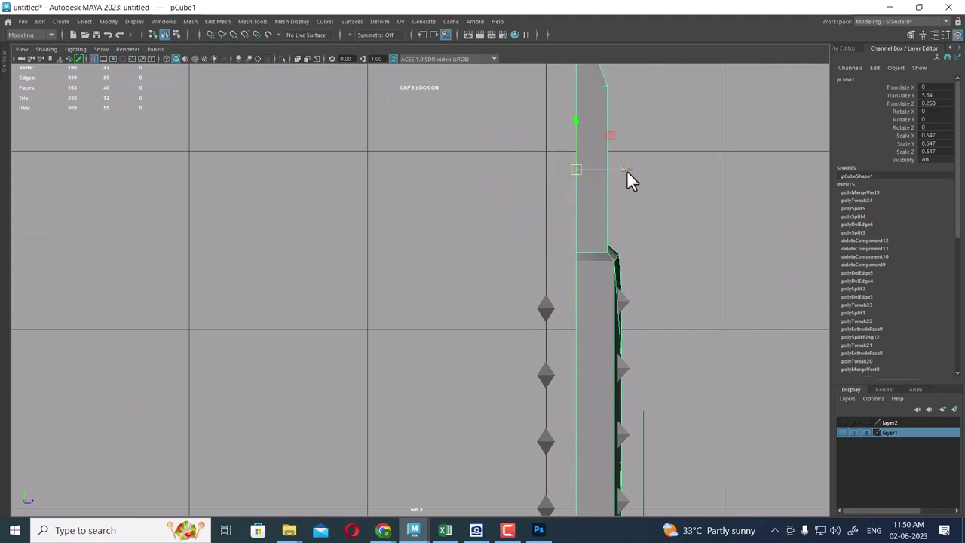
drag(623, 169, 614, 170)
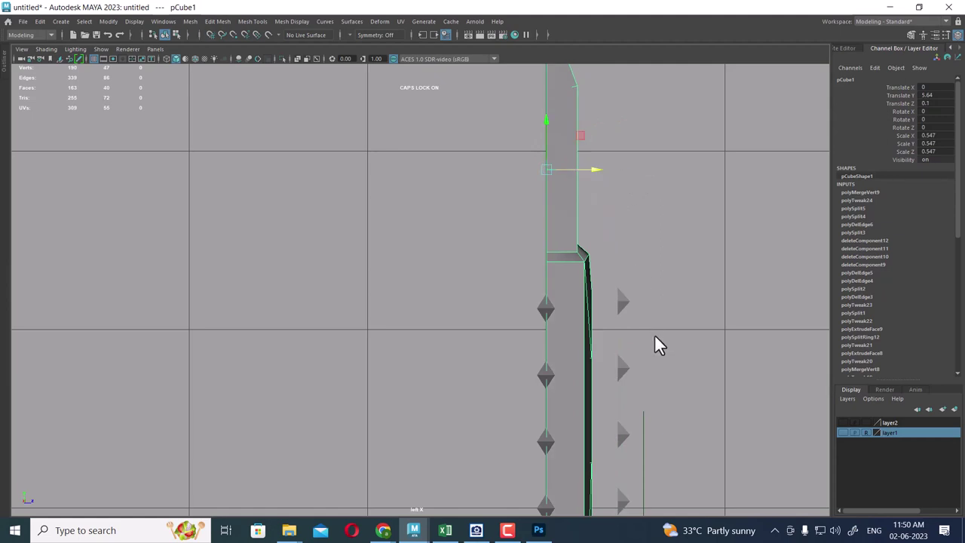
Move the spike row pCube9 to Z -0.306, flush against the blade's edge
alt+middle_drag(654, 344, 599, 164)
click(582, 137)
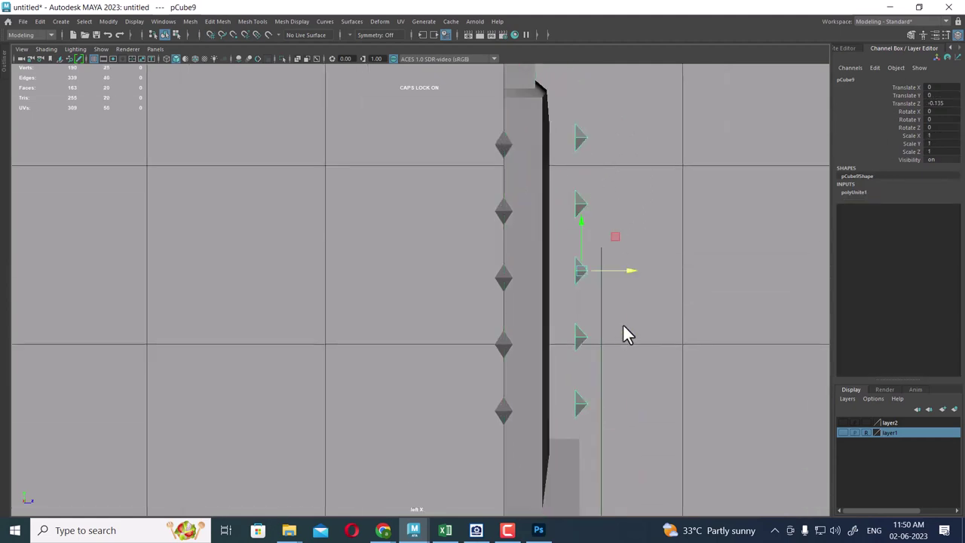
mouse_move(633, 270)
mouse_down()
mouse_move(601, 272)
mouse_move(621, 231)
mouse_up()
key(space)
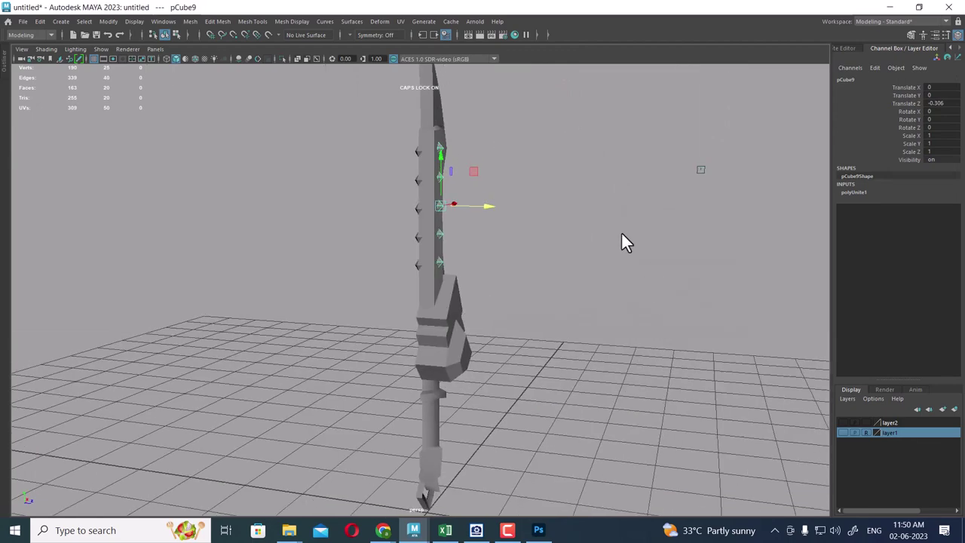
Check the sword in wireframe, shaded and textured modes, then orbit in to the guard
mouse_move(515, 249)
alt+mouse_down()
mouse_move(571, 274)
mouse_move(596, 336)
mouse_move(600, 329)
alt+mouse_up()
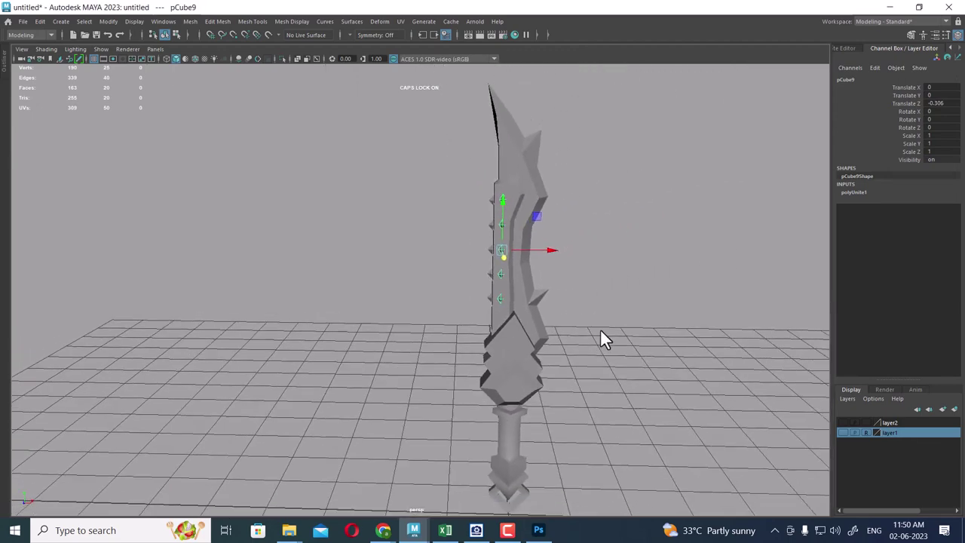
click(611, 328)
key(4)
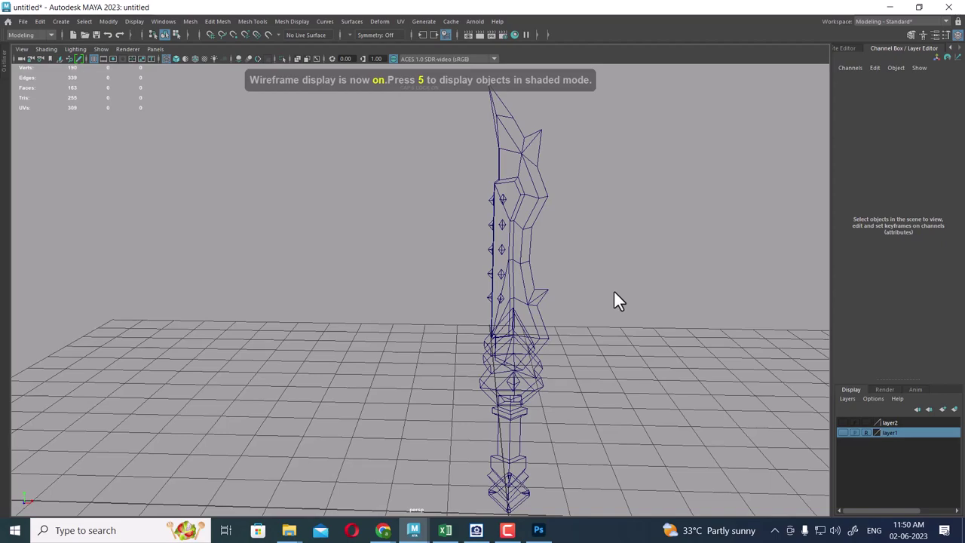
key(5)
key(6)
drag(612, 128, 480, 332)
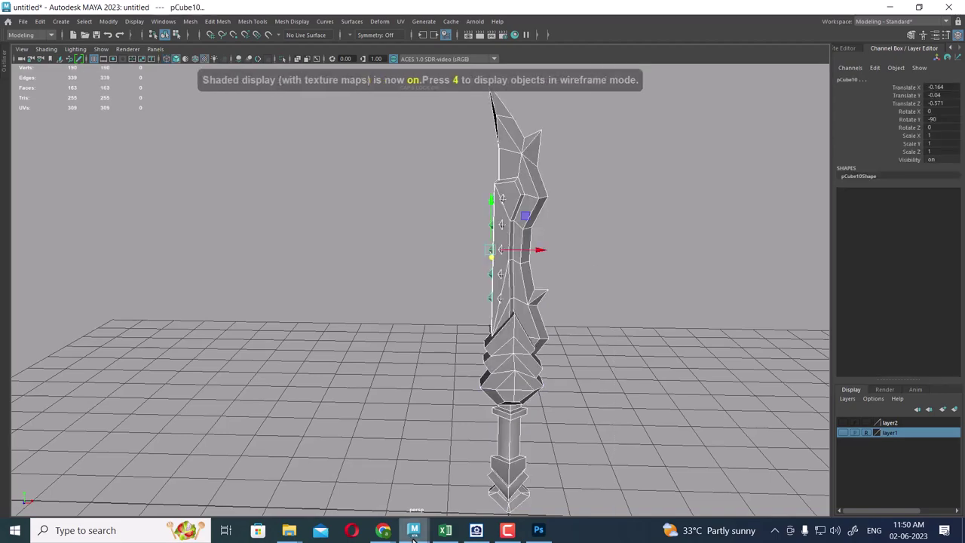
mouse_move(655, 372)
alt+mouse_down()
mouse_move(604, 339)
mouse_move(549, 359)
mouse_move(454, 344)
mouse_move(430, 349)
mouse_move(500, 359)
mouse_move(381, 355)
mouse_move(502, 338)
alt+mouse_up()
alt+right_drag(502, 338, 685, 302)
click(685, 302)
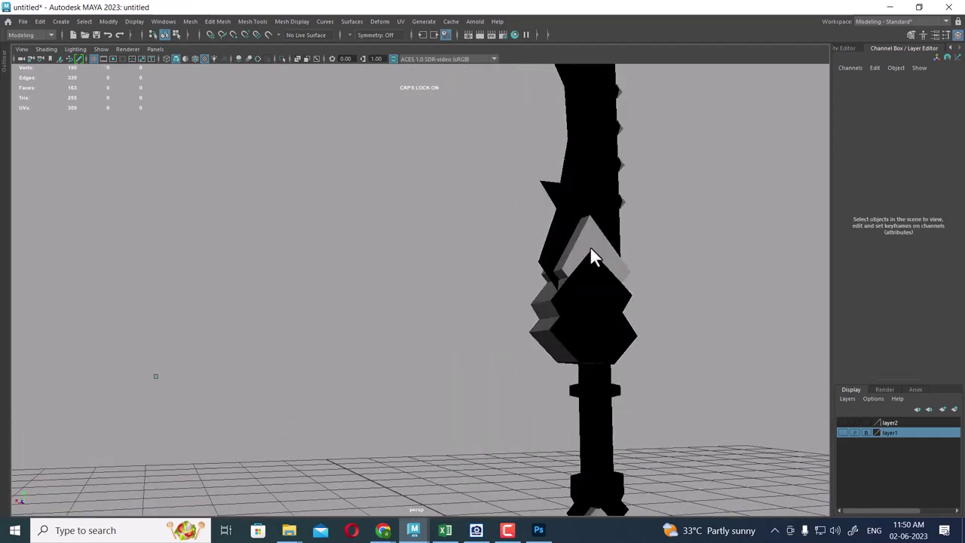
Delete one face of the sword's guard in face mode
click(595, 259)
alt+right_drag(595, 259, 700, 325)
alt+middle_drag(700, 326, 657, 216)
right_drag(669, 196, 669, 223)
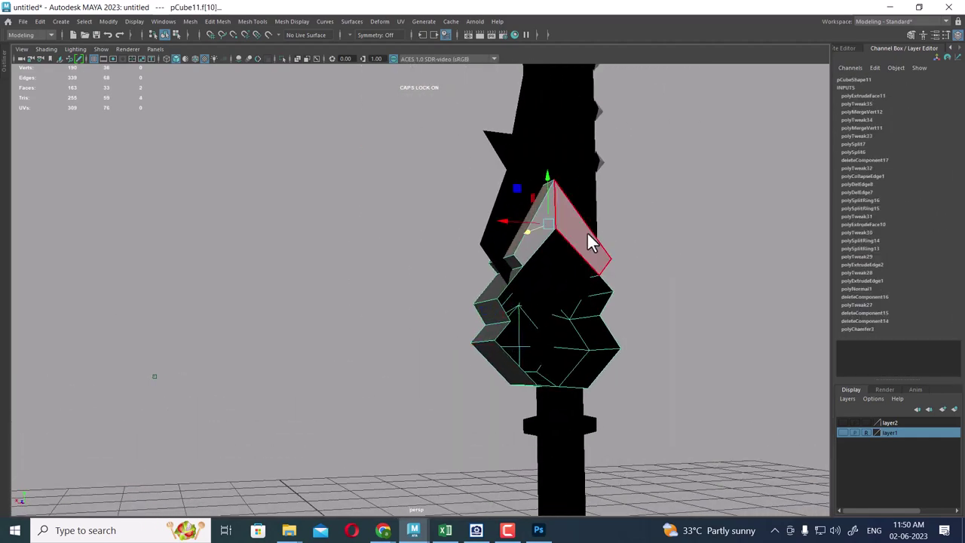
click(585, 228)
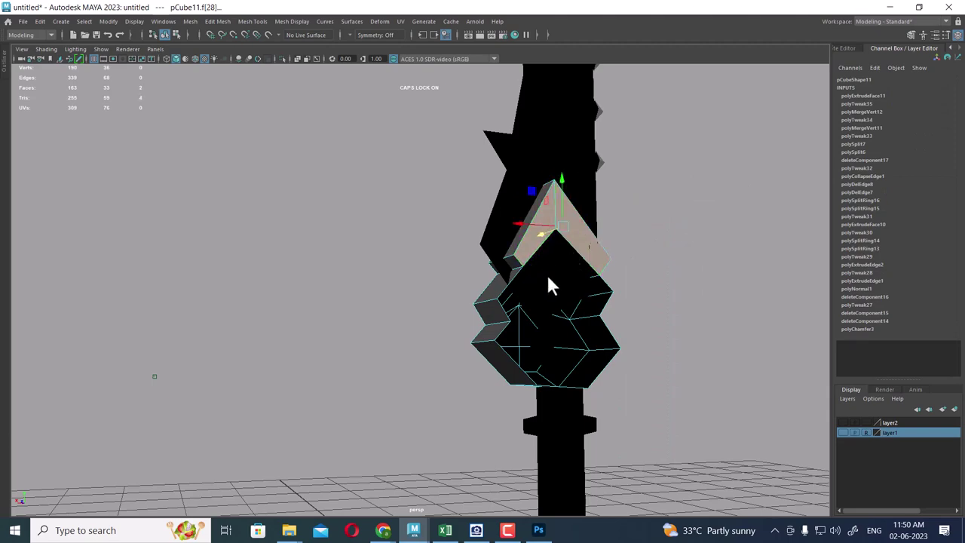
key(Delete)
Return to object mode, reframe the sword and select the guard piece
alt+right_drag(583, 335, 541, 231)
alt+middle_drag(542, 231, 538, 290)
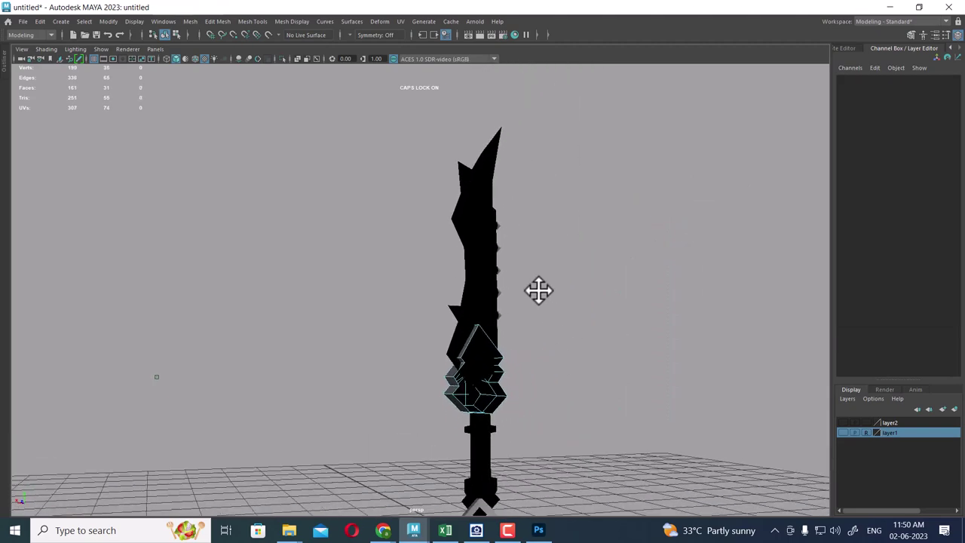
mouse_move(539, 290)
alt+mouse_down()
mouse_move(517, 201)
mouse_move(541, 304)
mouse_move(511, 399)
mouse_move(526, 396)
mouse_move(474, 221)
mouse_move(558, 304)
alt+mouse_up()
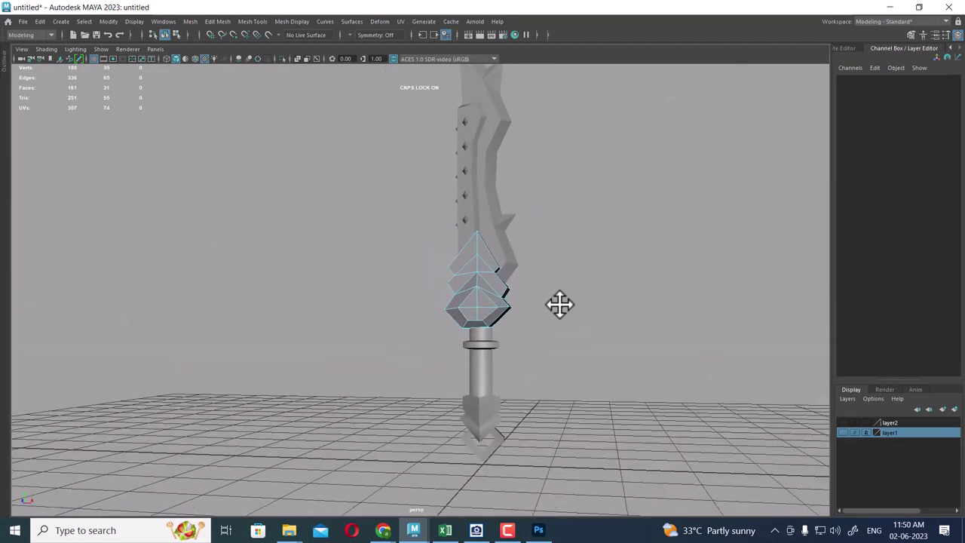
right_drag(476, 192, 520, 166)
alt+drag(545, 233, 598, 358)
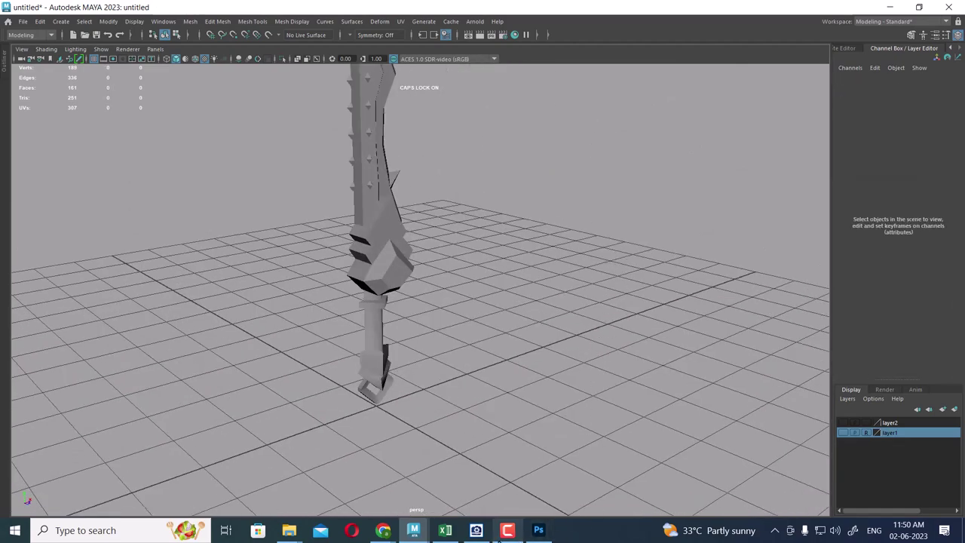
click(507, 532)
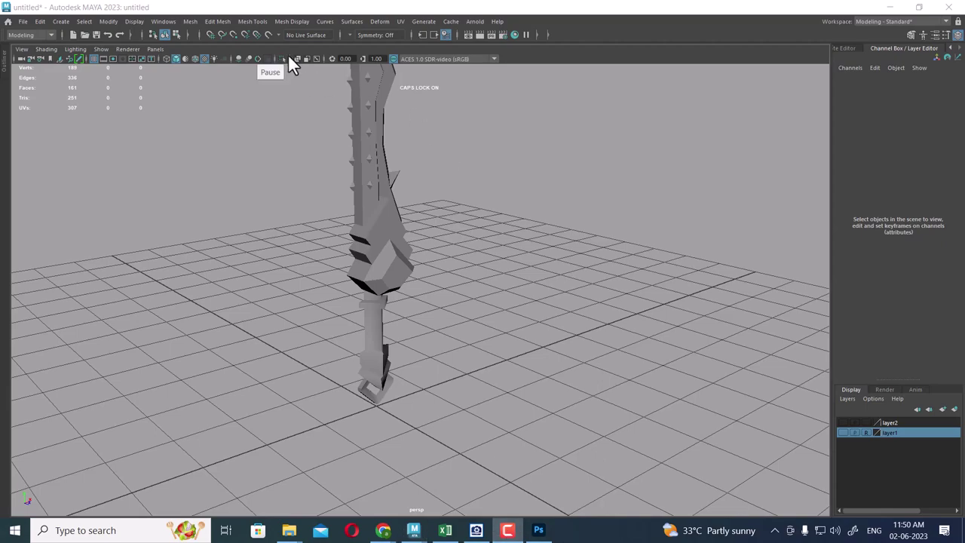
alt+drag(192, 66, 582, 281)
click(582, 273)
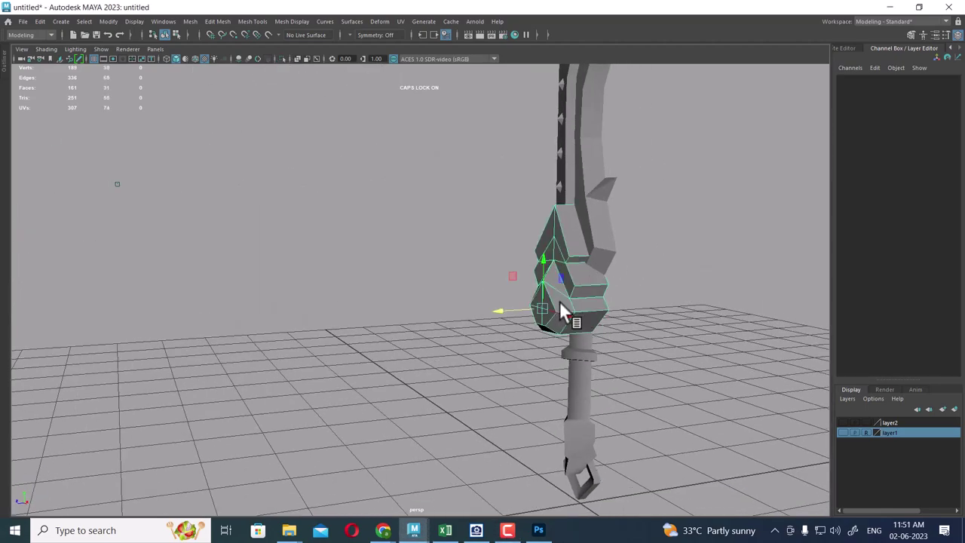
alt+drag(565, 317, 616, 330)
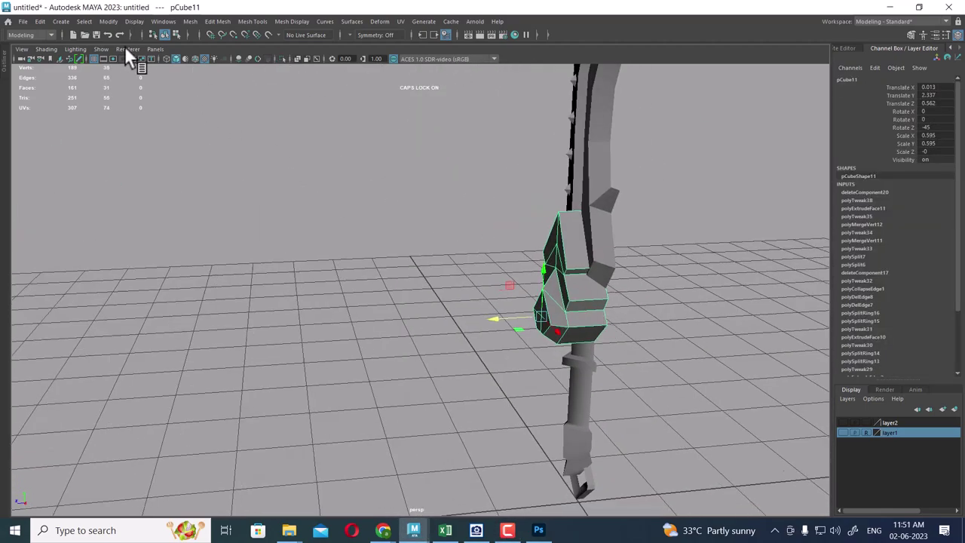
Switch to wireframe display and select the small diamond piece, pCube2
click(127, 22)
mouse_move(148, 87)
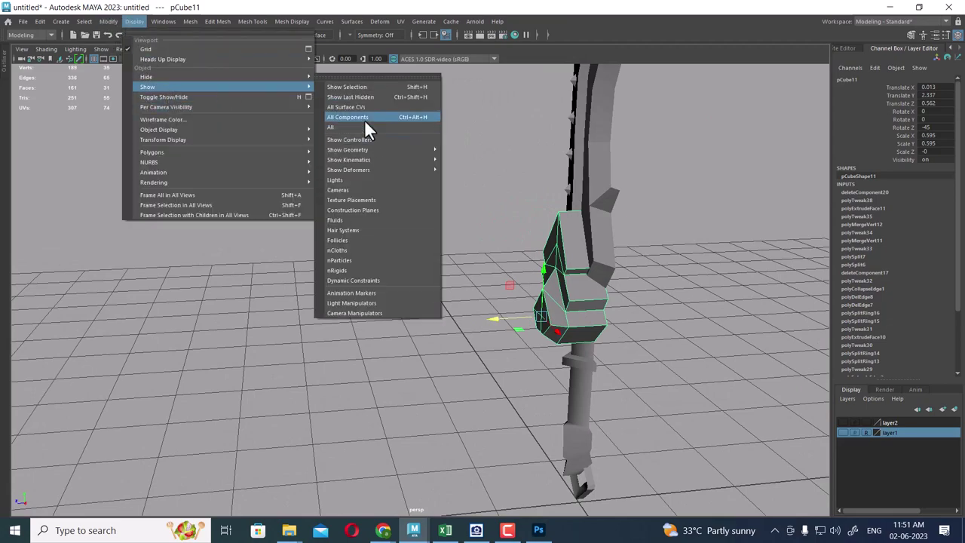
click(364, 125)
mouse_move(662, 324)
alt+mouse_down()
mouse_move(589, 330)
mouse_move(716, 326)
mouse_move(633, 334)
mouse_move(661, 390)
mouse_move(571, 324)
mouse_move(614, 369)
mouse_move(608, 317)
mouse_move(694, 334)
alt+mouse_up()
key(4)
click(610, 294)
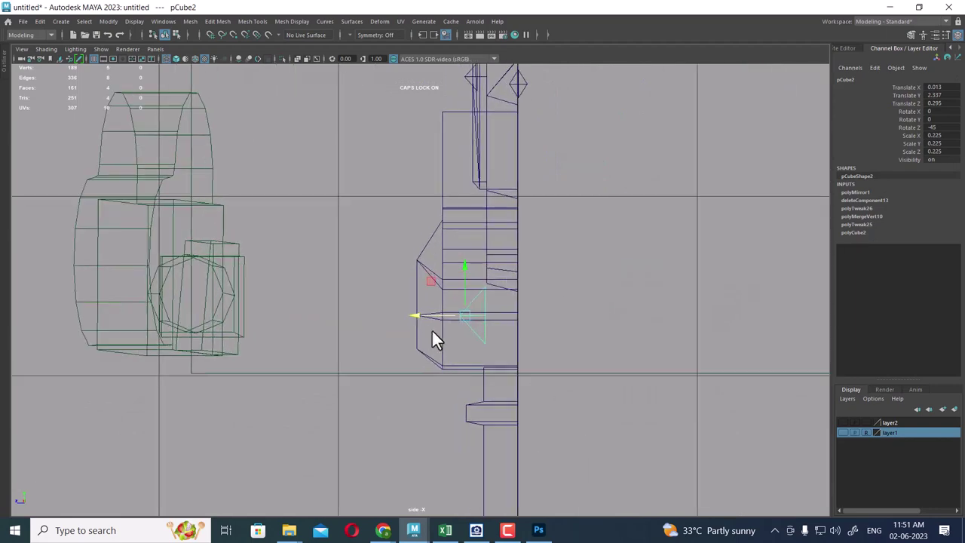
Pull the diamond's vertices outward along Z to Translate Z 0.675, fine-tuning close up
drag(418, 315, 349, 316)
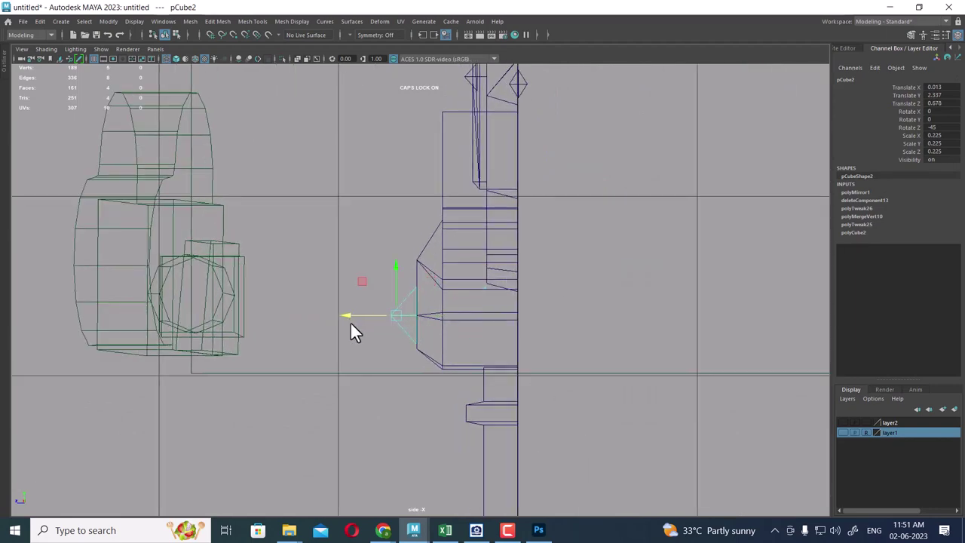
scroll(352, 325, up, 2)
scroll(377, 256, up, 2)
scroll(420, 339, up, 2)
scroll(413, 381, up, 2)
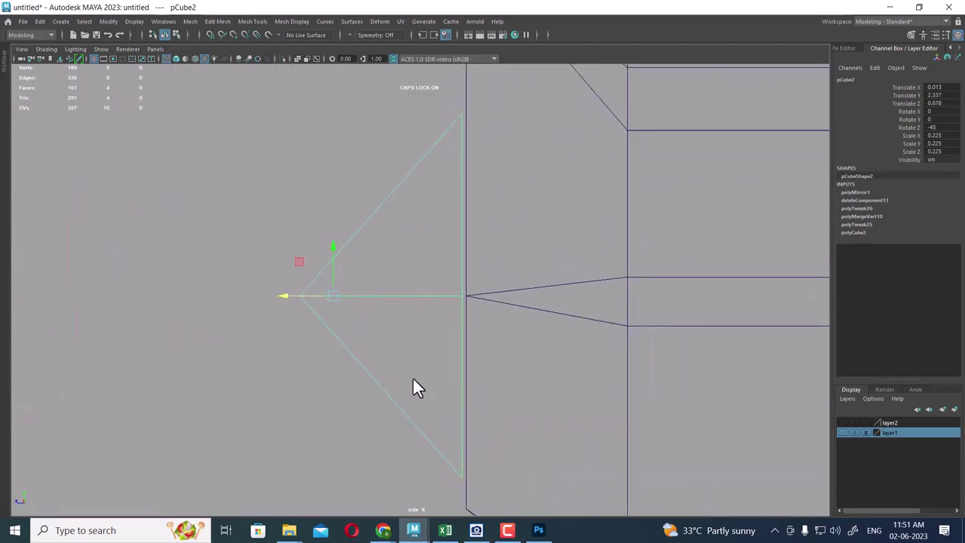
drag(284, 297, 288, 294)
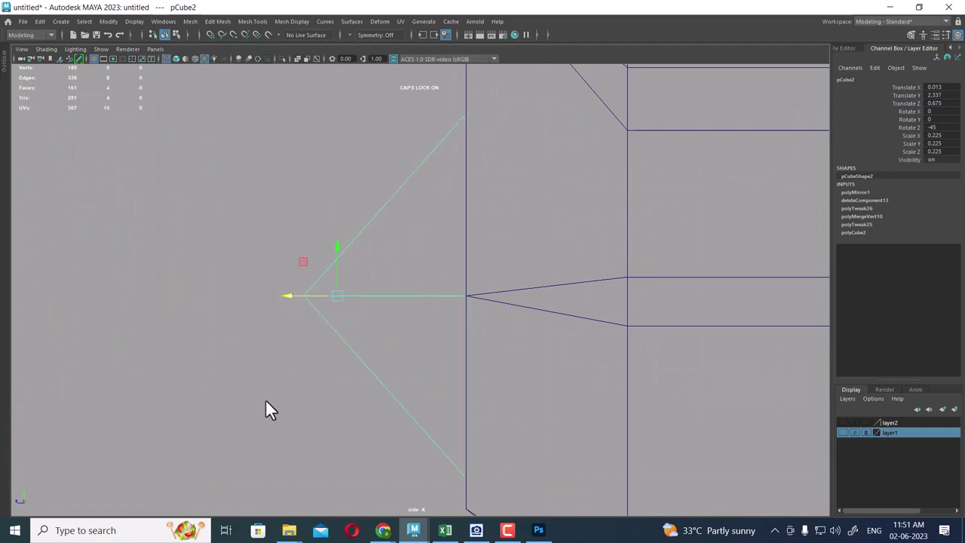
scroll(456, 317, down, 5)
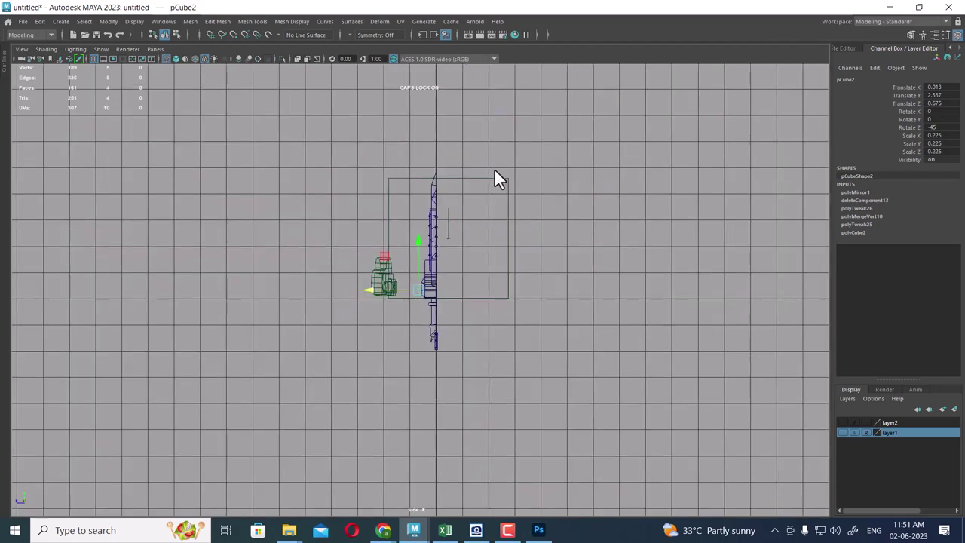
scroll(520, 227, up, 2)
scroll(442, 224, up, 2)
scroll(623, 434, up, 3)
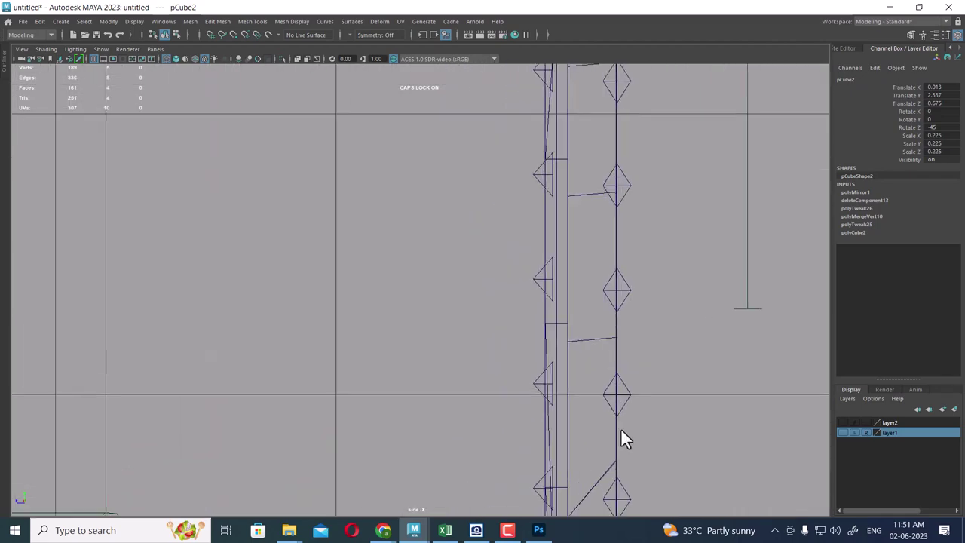
scroll(623, 363, up, 1)
In shaded perspective, nudge the spike row pCube9 to Translate Z -0.302
alt+middle_drag(622, 354, 570, 318)
click(537, 247)
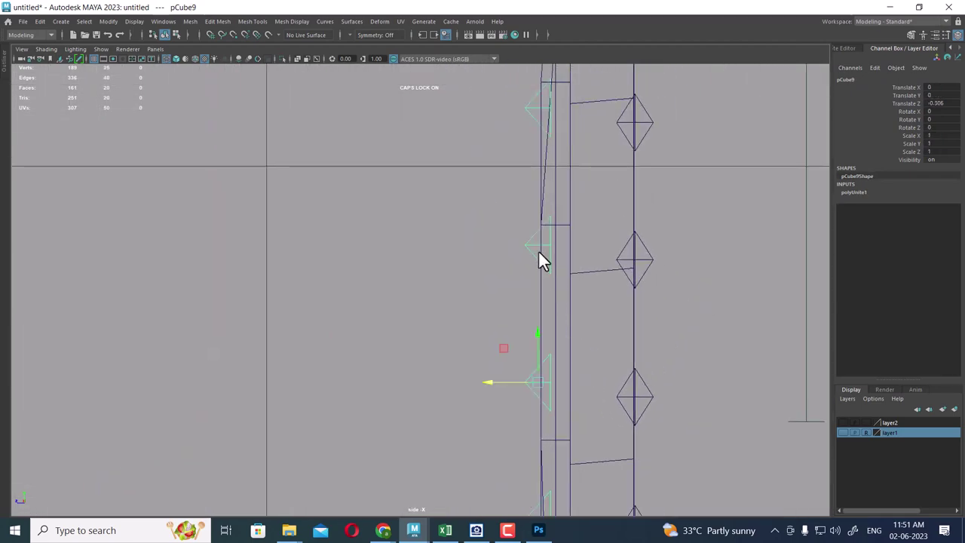
key(5)
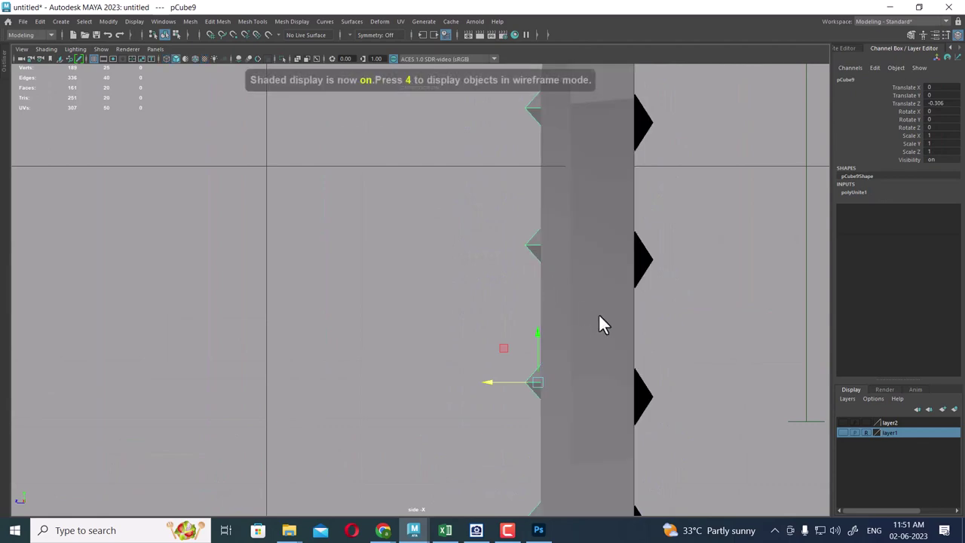
mouse_move(599, 314)
alt+mouse_down()
mouse_move(589, 321)
mouse_move(579, 476)
mouse_move(717, 411)
mouse_move(684, 357)
mouse_move(438, 370)
mouse_move(549, 376)
mouse_move(587, 333)
alt+mouse_up()
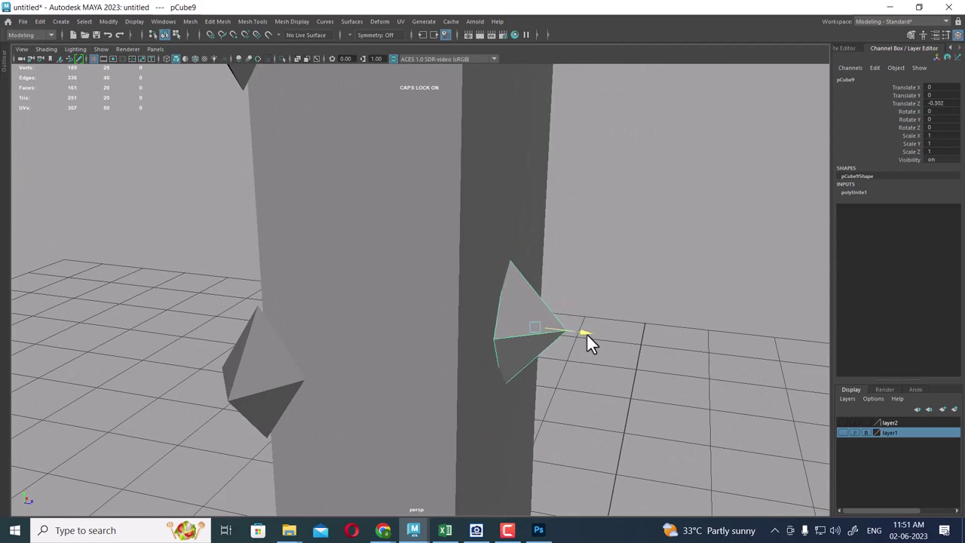
mouse_move(493, 450)
alt+mouse_down()
mouse_move(442, 377)
mouse_move(512, 366)
mouse_move(506, 309)
mouse_move(521, 348)
mouse_move(592, 194)
mouse_move(640, 224)
mouse_move(579, 291)
mouse_move(611, 258)
alt+mouse_up()
click(512, 365)
Switch the blade mesh to face selection and pick a long face on the blade column
alt+right_drag(611, 258, 543, 212)
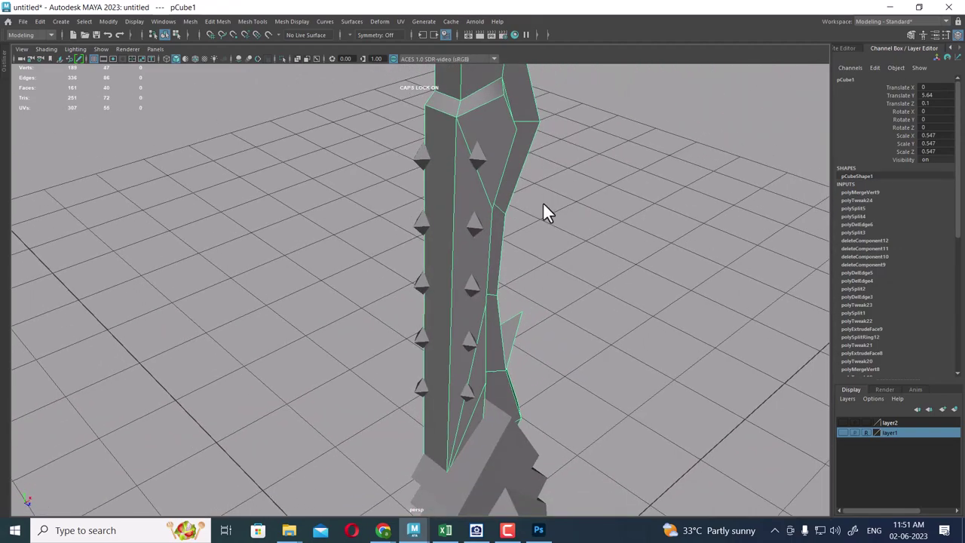
alt+drag(543, 211, 540, 265)
right_drag(513, 194, 499, 200)
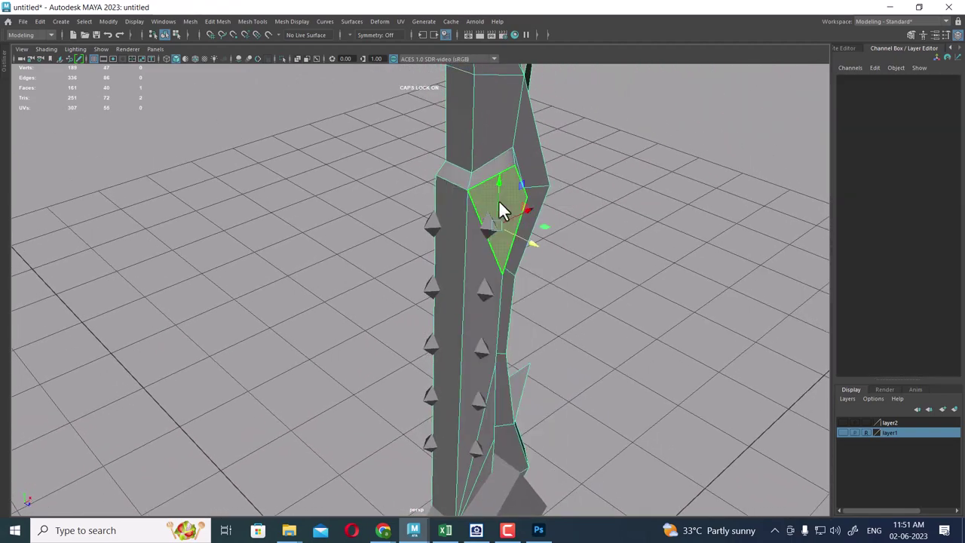
click(487, 275)
mouse_move(513, 385)
alt+mouse_down()
mouse_move(497, 306)
mouse_move(489, 340)
alt+mouse_up()
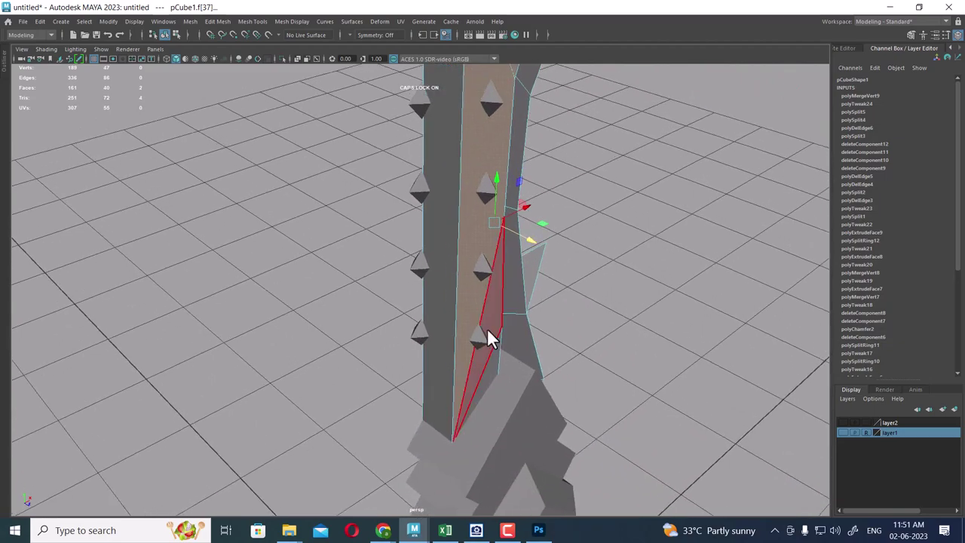
click(539, 362)
mouse_move(543, 360)
alt+mouse_down()
mouse_move(535, 246)
mouse_move(463, 238)
mouse_move(503, 259)
alt+mouse_up()
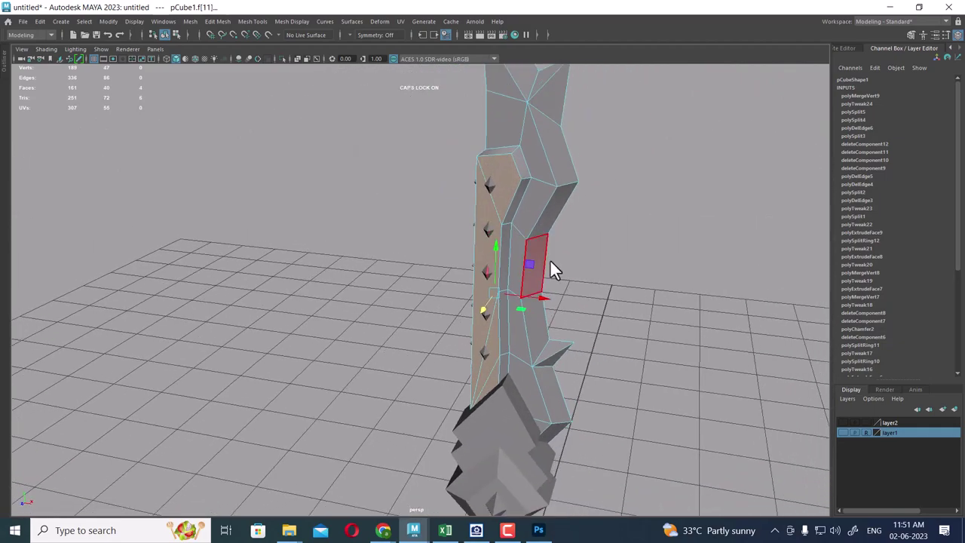
alt+drag(470, 282, 504, 243)
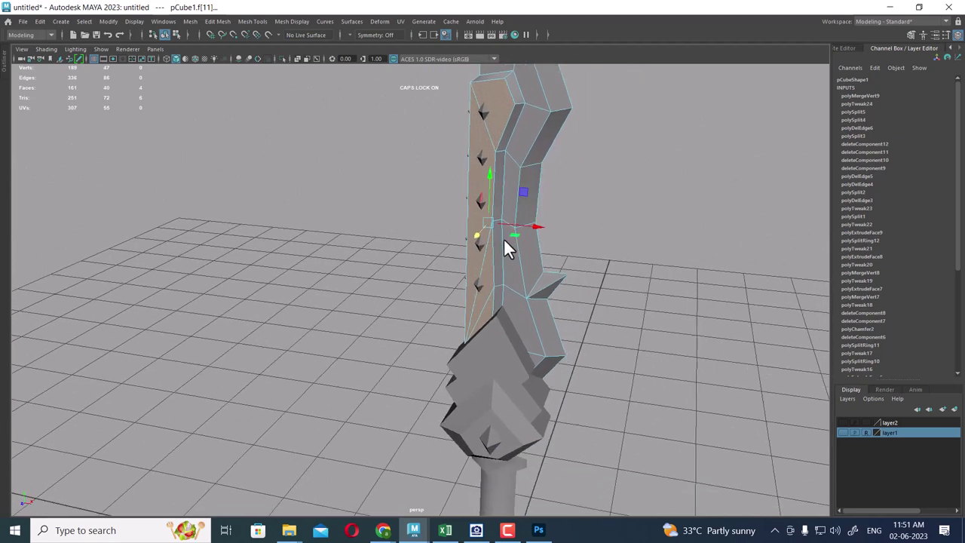
Go to the side view in wireframe and select the face on the blade's side
key(space)
drag(543, 286, 548, 307)
scroll(613, 303, up, 3)
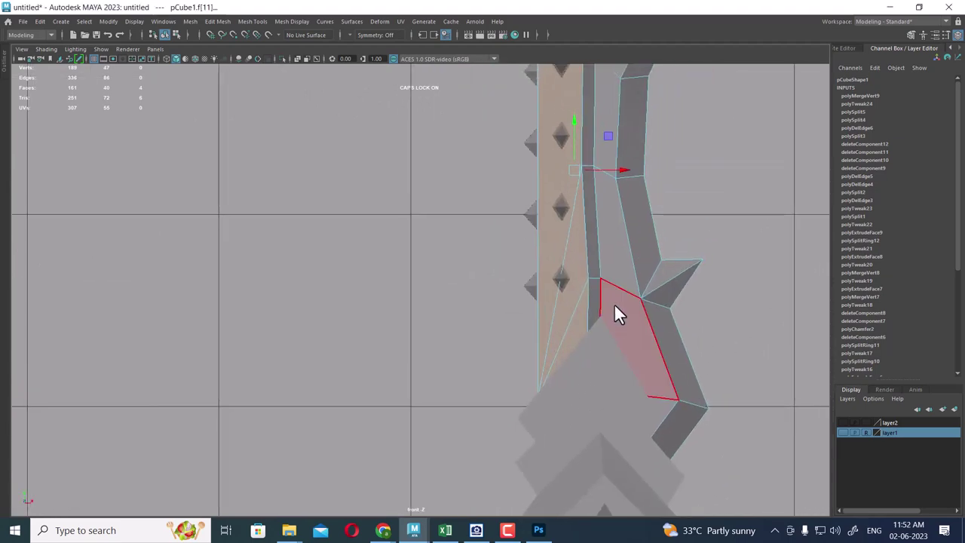
key(space)
drag(614, 304, 666, 306)
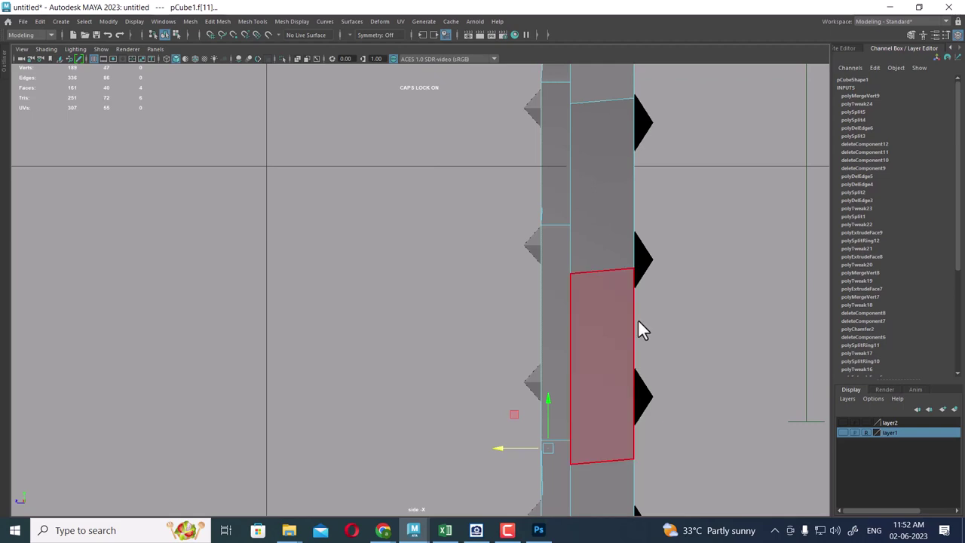
key(4)
alt+middle_drag(600, 329, 583, 220)
mouse_move(618, 285)
alt+middle_down()
mouse_move(631, 392)
mouse_move(622, 320)
mouse_move(581, 516)
mouse_move(566, 412)
mouse_move(555, 460)
alt+middle_up()
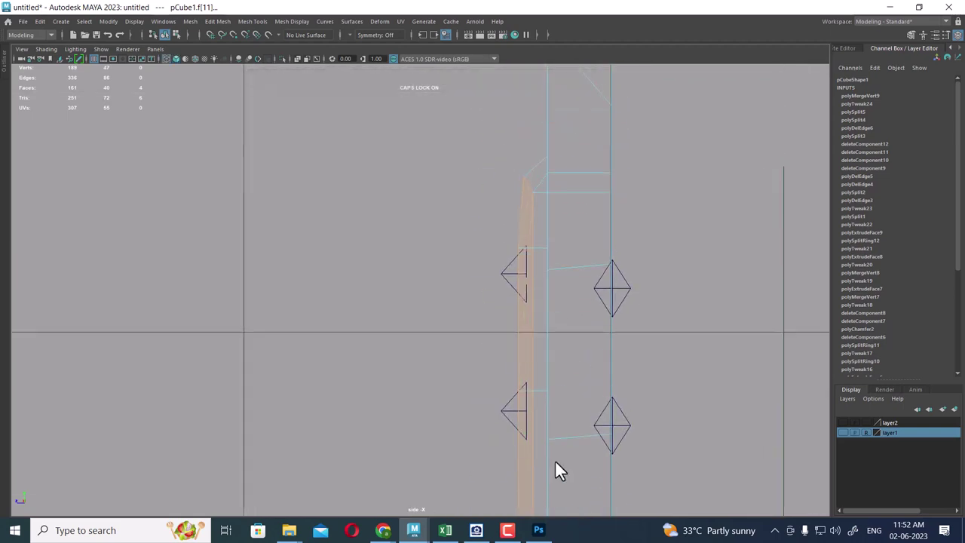
click(580, 362)
scroll(553, 435, down, 5)
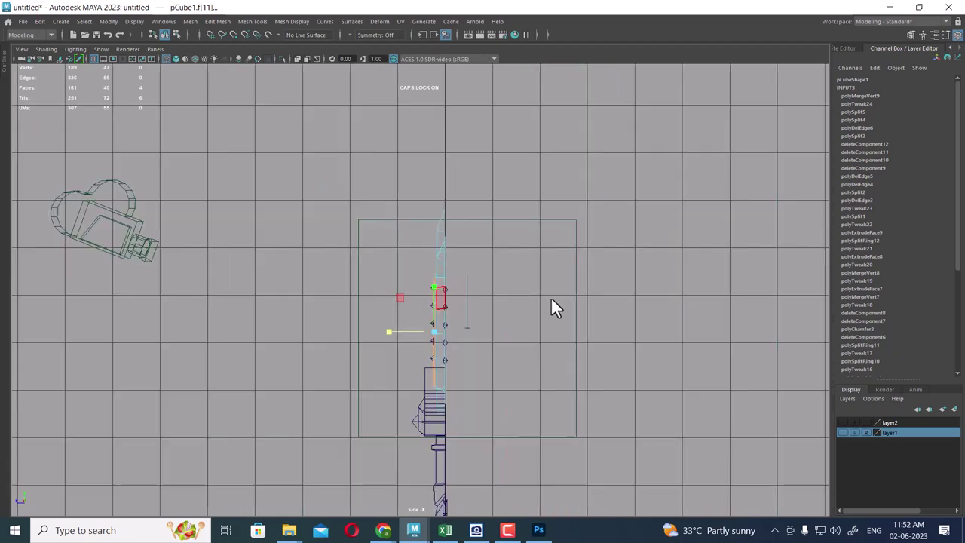
scroll(532, 257, up, 5)
scroll(608, 438, up, 2)
scroll(536, 379, up, 3)
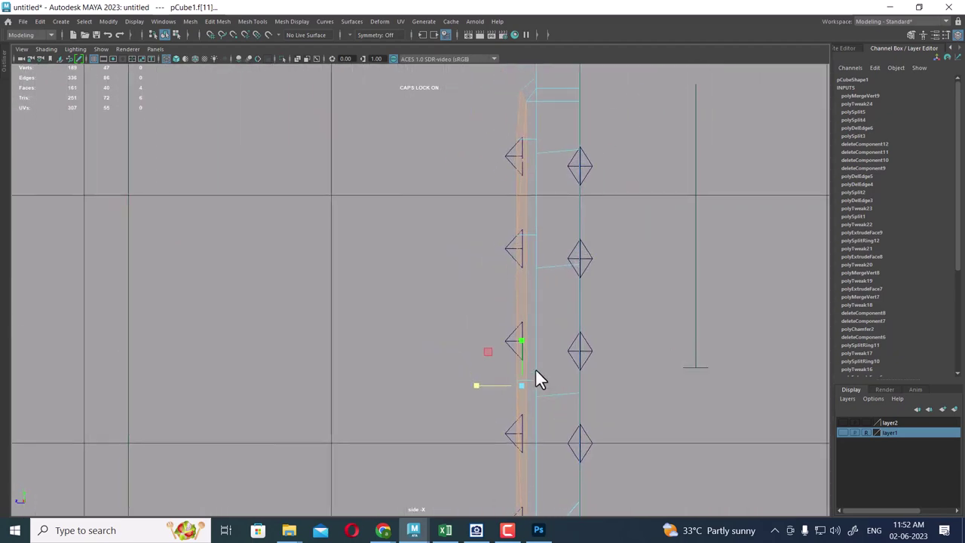
scroll(530, 336, up, 1)
Shift the selected blade face slightly sideways to the right
drag(474, 273, 503, 274)
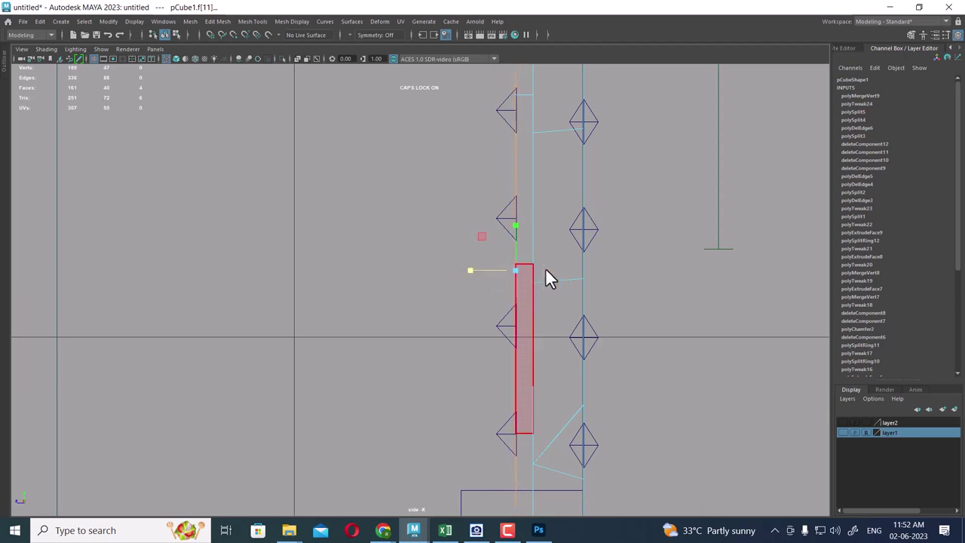
scroll(574, 309, up, 2)
scroll(448, 331, up, 2)
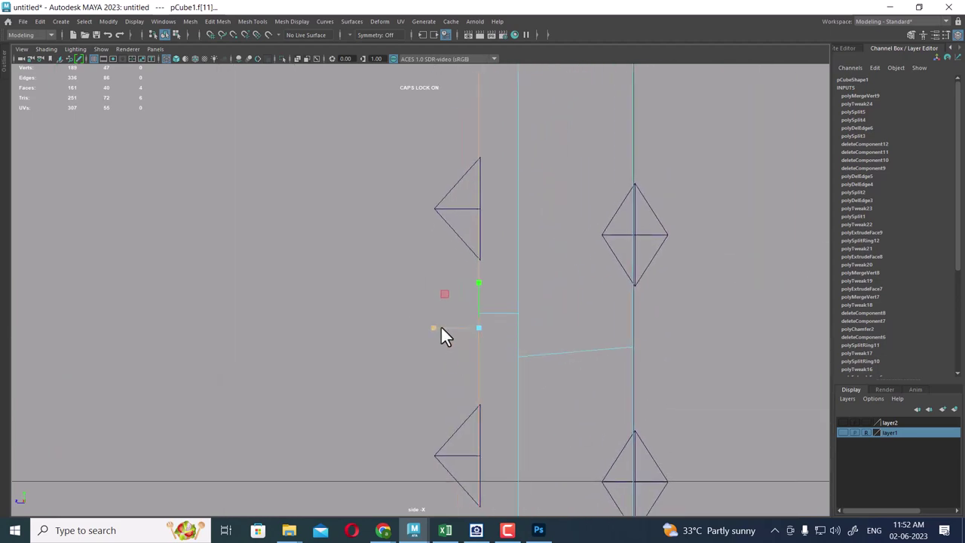
drag(441, 328, 445, 330)
scroll(496, 276, up, 2)
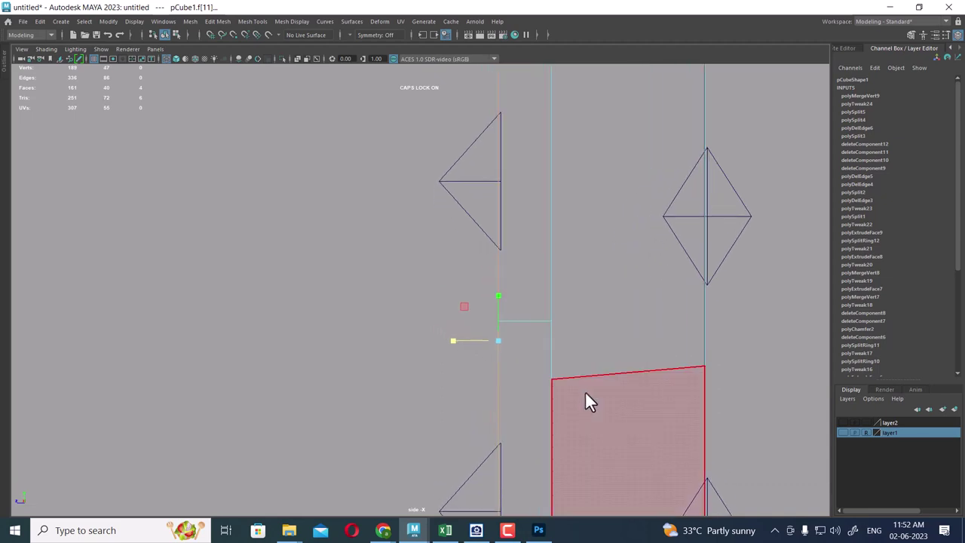
scroll(513, 275, up, 2)
Frame the spiked column, clear the face selection, and return to the perspective view
alt+middle_drag(530, 270, 539, 402)
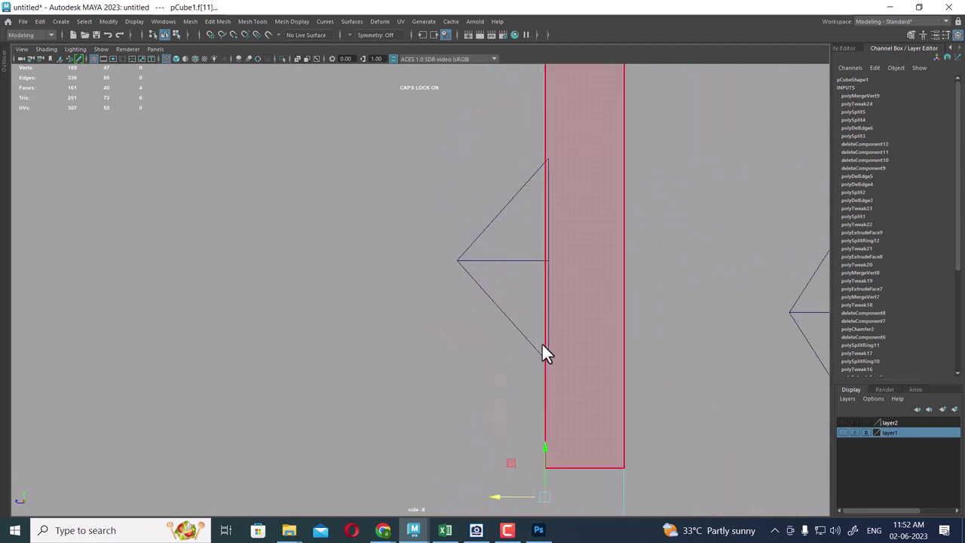
alt+middle_drag(562, 520, 515, 359)
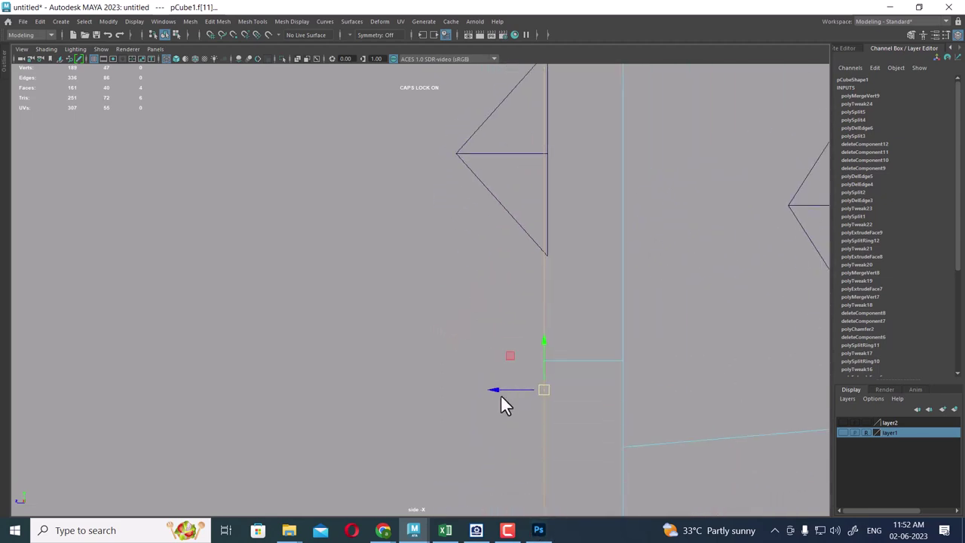
scroll(502, 389, down, 5)
scroll(591, 425, down, 2)
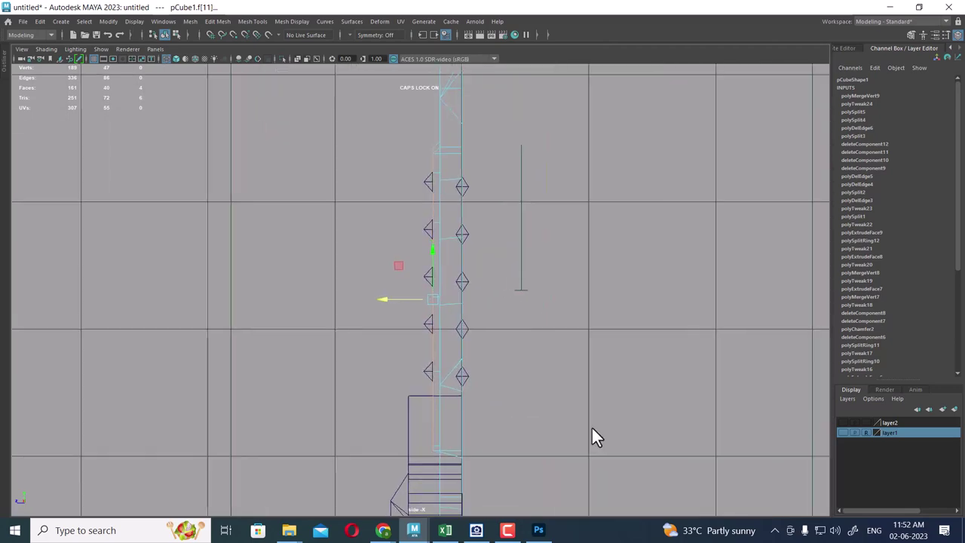
scroll(554, 282, up, 2)
alt+middle_drag(554, 282, 579, 360)
click(590, 178)
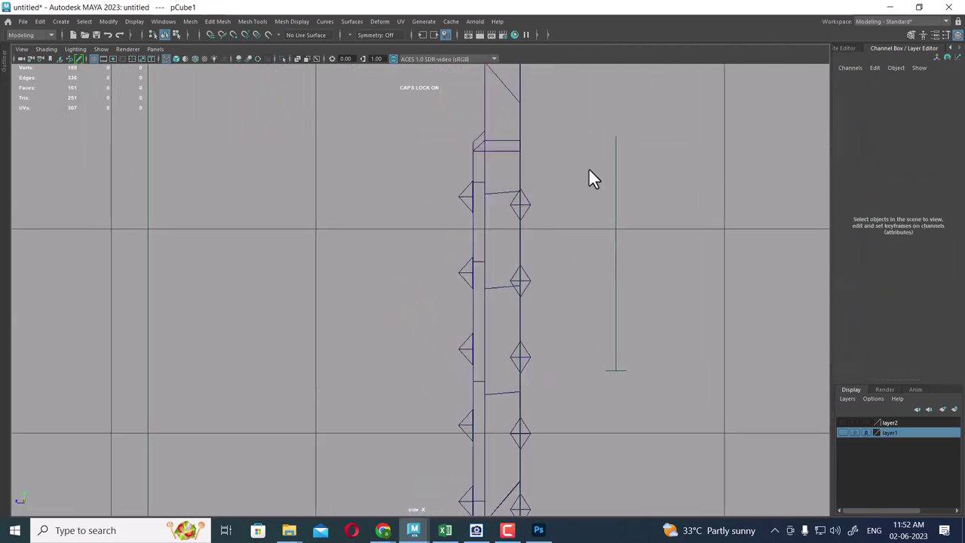
key(space)
drag(520, 325, 526, 239)
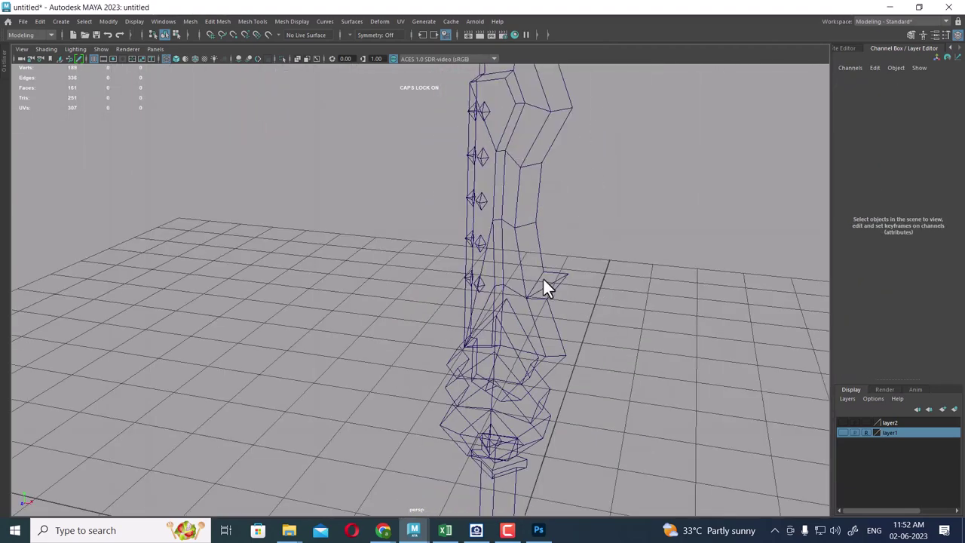
Return to shaded display, select spike row pCube9, and view it in wireframe from the front
key(5)
mouse_move(542, 277)
alt+mouse_down()
mouse_move(479, 223)
mouse_move(436, 235)
alt+mouse_up()
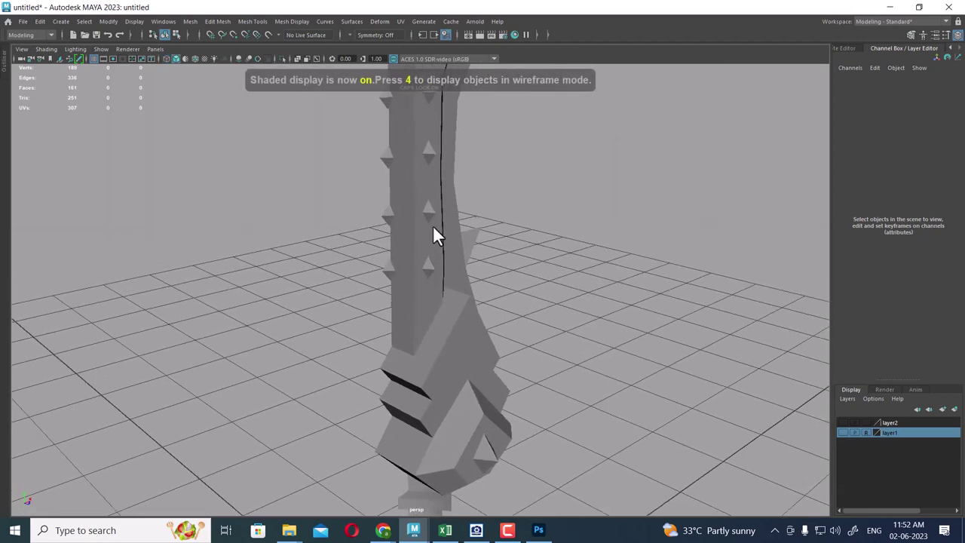
click(432, 162)
key(space)
drag(463, 279, 548, 311)
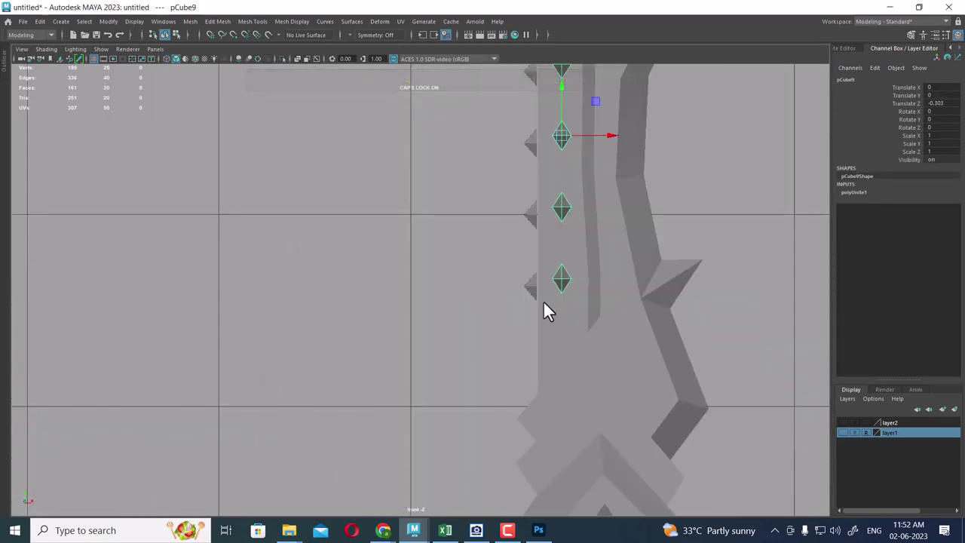
key(4)
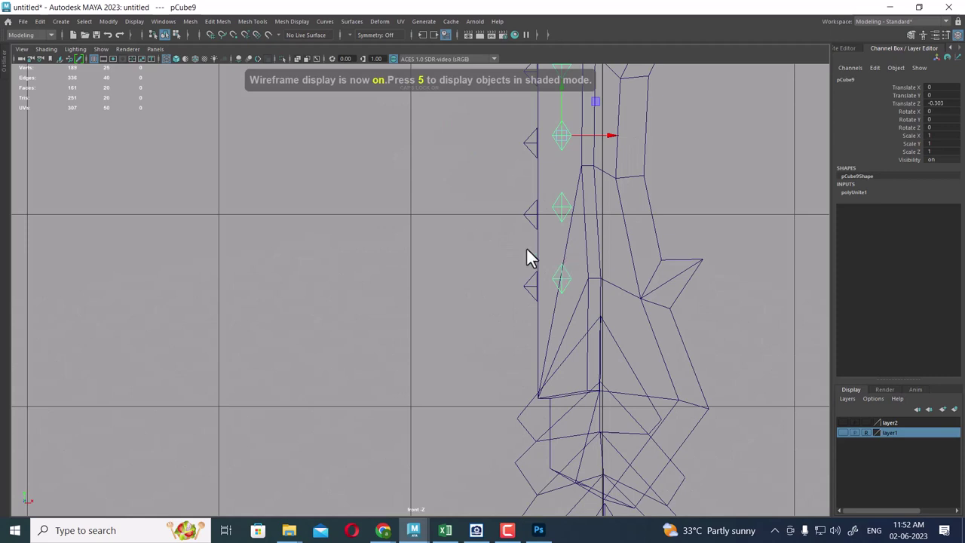
scroll(580, 272, up, 3)
scroll(599, 362, up, 2)
Select the spike pCube10 and nudge it slightly right along X
click(407, 372)
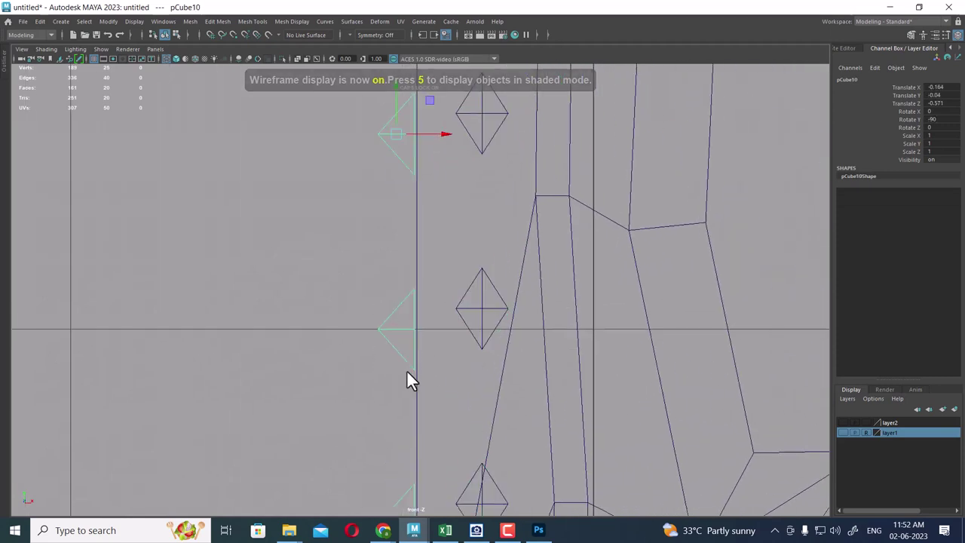
scroll(438, 256, up, 1)
scroll(506, 427, up, 2)
scroll(435, 248, up, 2)
scroll(487, 398, up, 2)
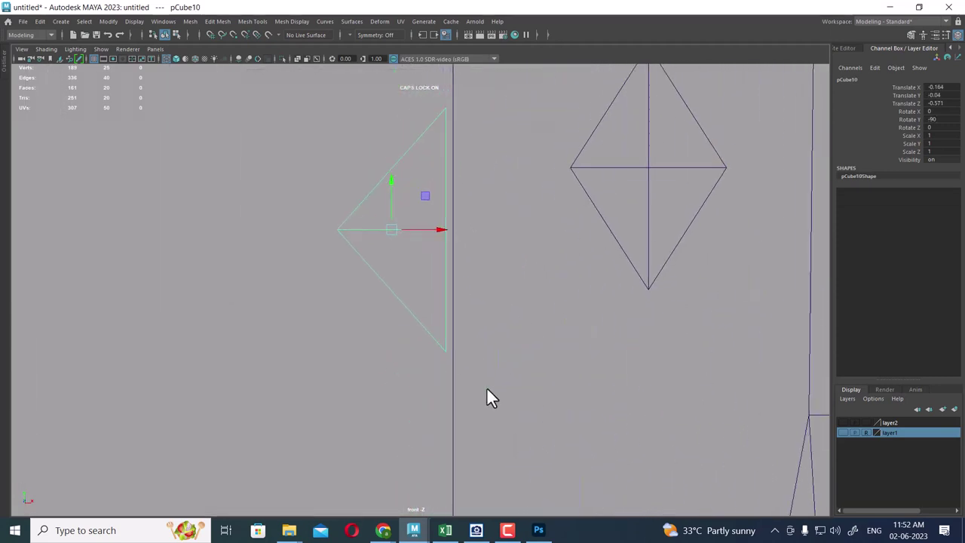
scroll(483, 377, up, 1)
scroll(437, 234, up, 1)
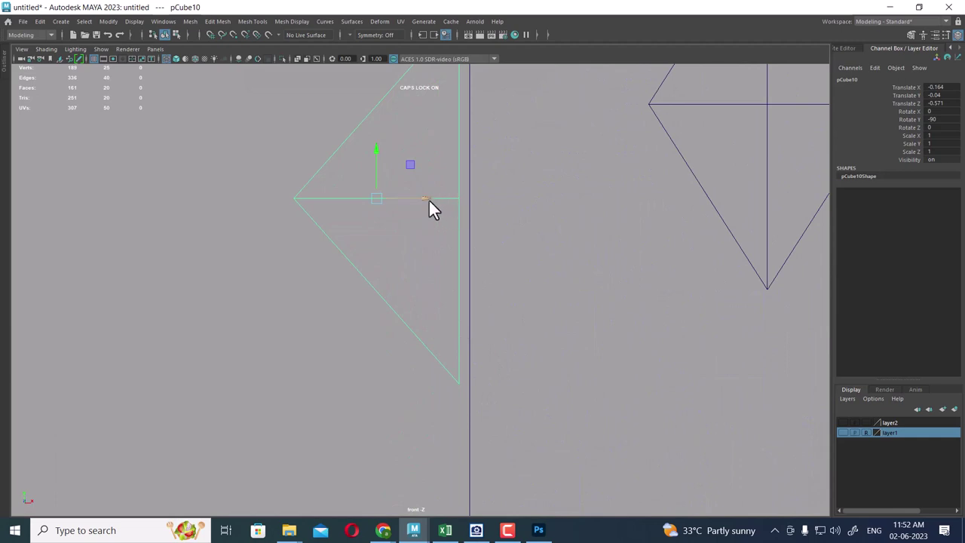
drag(428, 198, 437, 199)
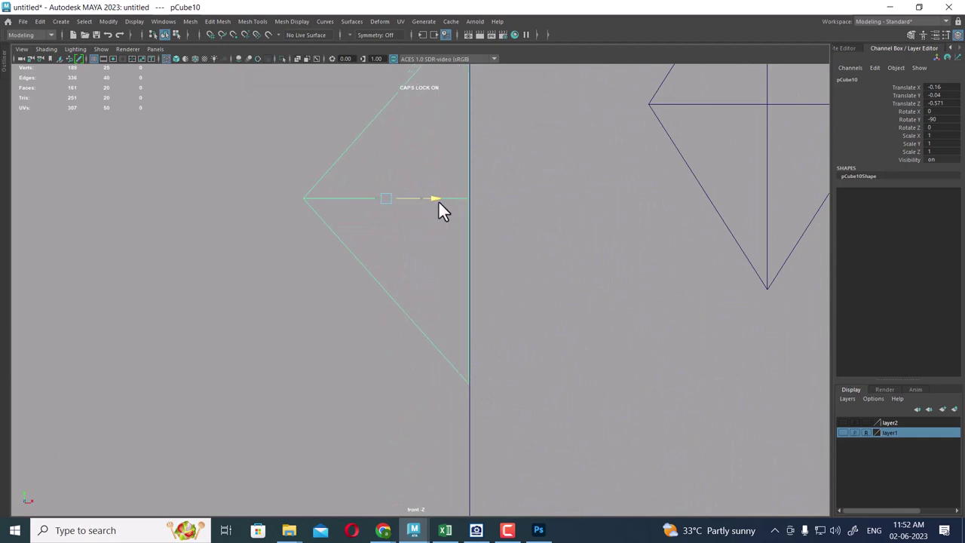
drag(438, 200, 439, 201)
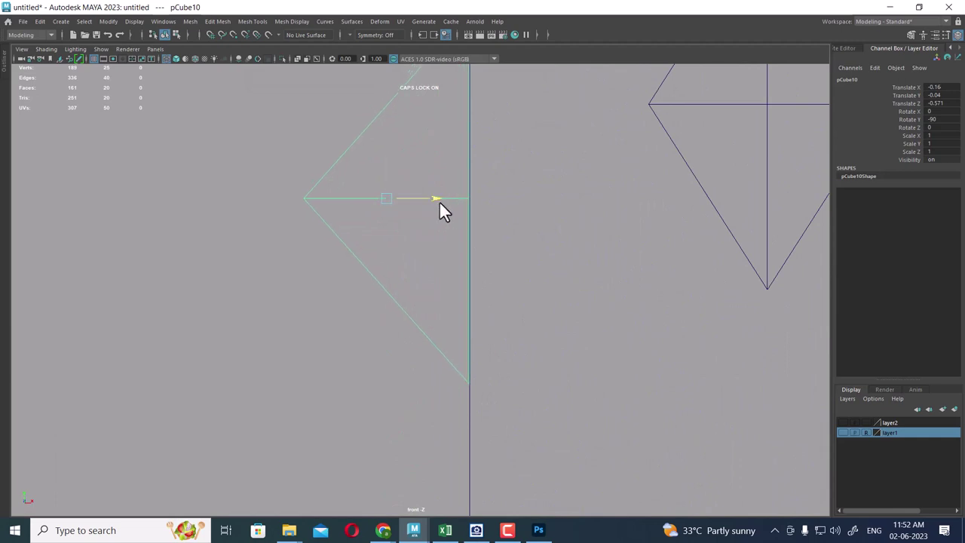
scroll(618, 325, down, 5)
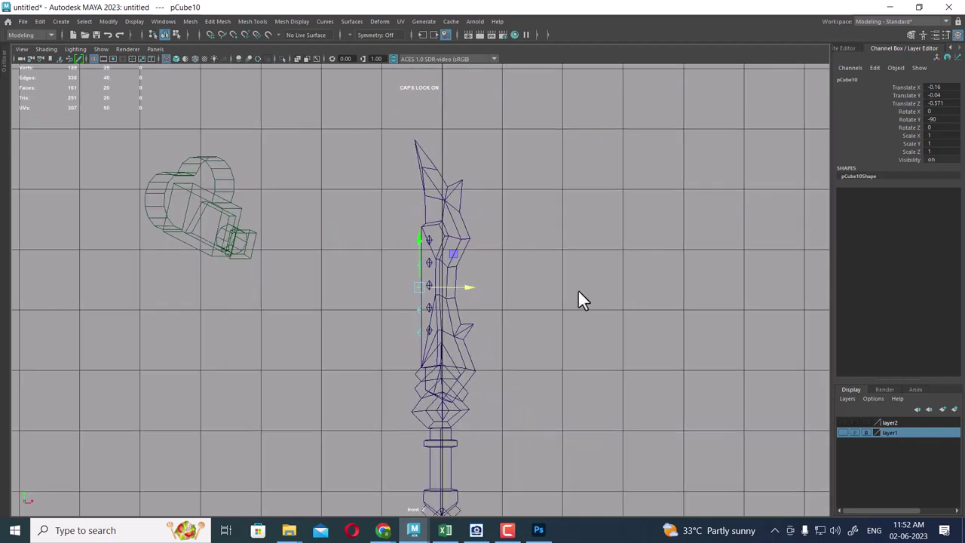
Switch to the side view, pan to the spikes, and clear the selection
key(space)
key(space)
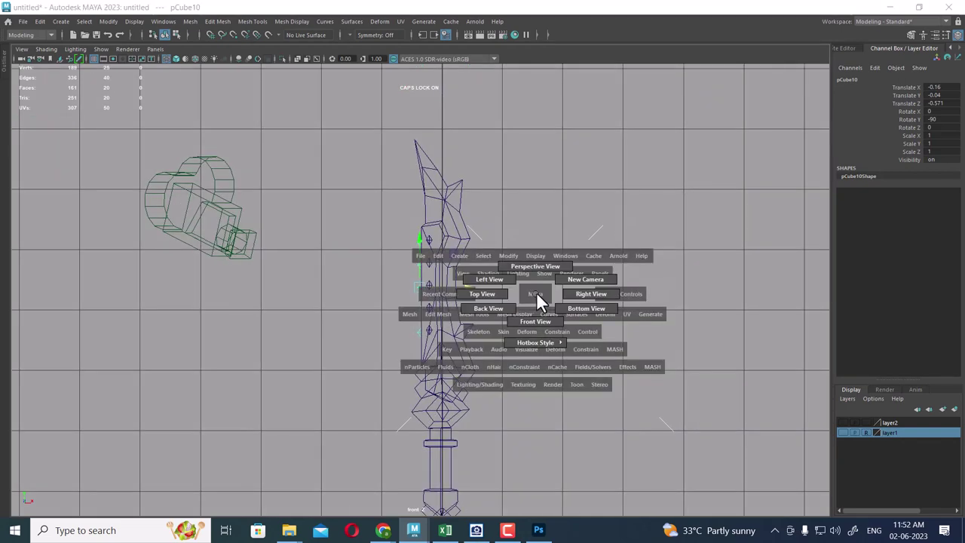
drag(535, 291, 600, 292)
scroll(498, 302, up, 2)
scroll(463, 258, up, 2)
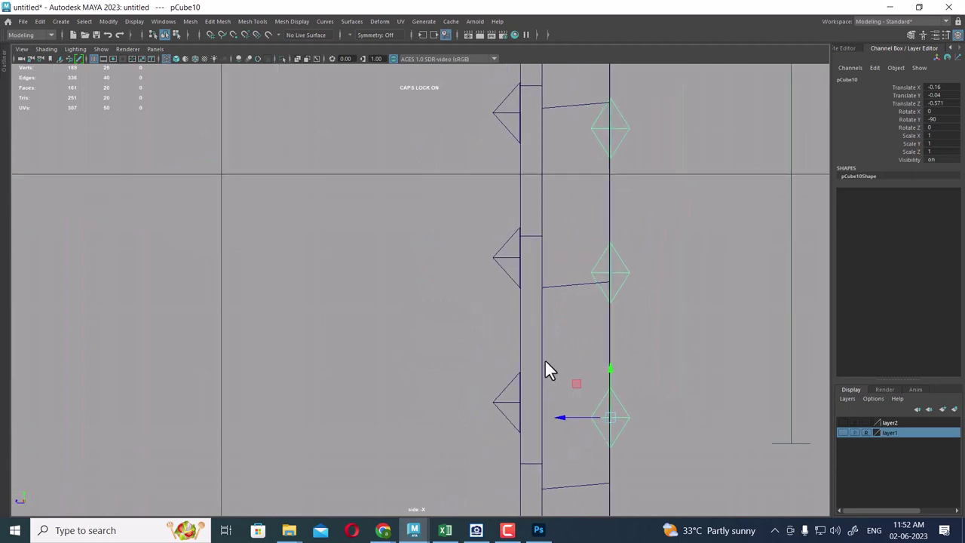
mouse_move(544, 359)
alt+middle_down()
mouse_move(505, 306)
mouse_move(492, 177)
alt+middle_up()
scroll(558, 349, up, 2)
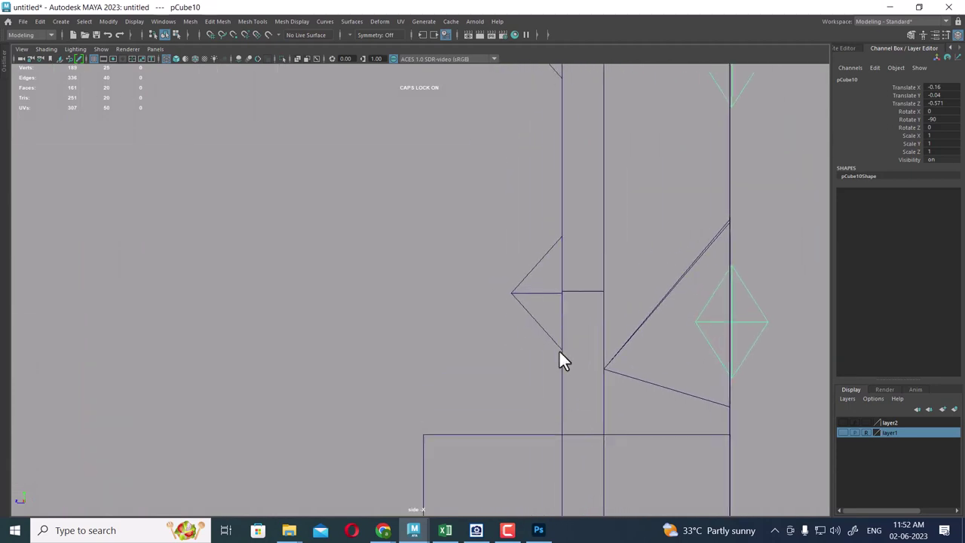
click(532, 302)
scroll(531, 302, up, 2)
scroll(531, 483, up, 1)
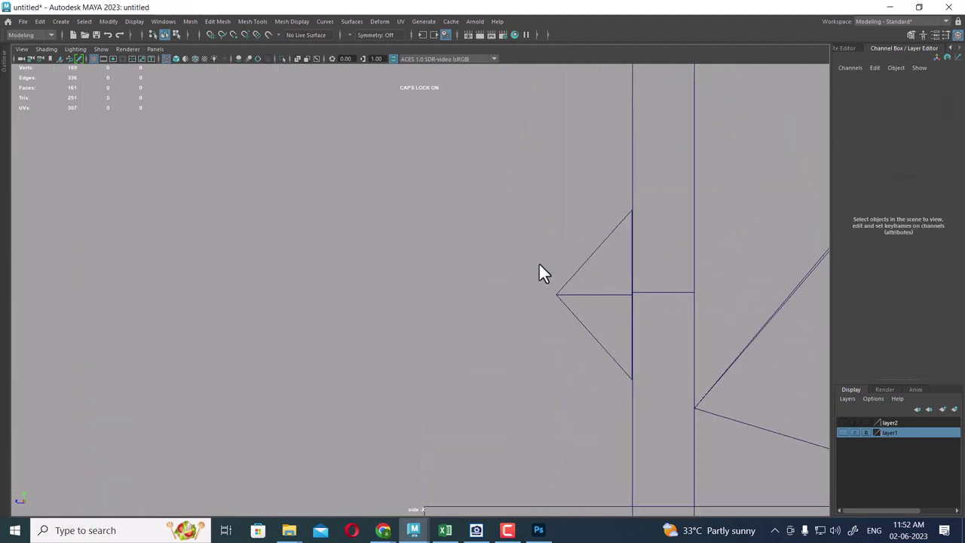
Select the piece in the side view and zoom in close on its triangular tip
click(631, 280)
alt+middle_drag(631, 280, 614, 357)
scroll(565, 347, down, 5)
scroll(517, 340, up, 2)
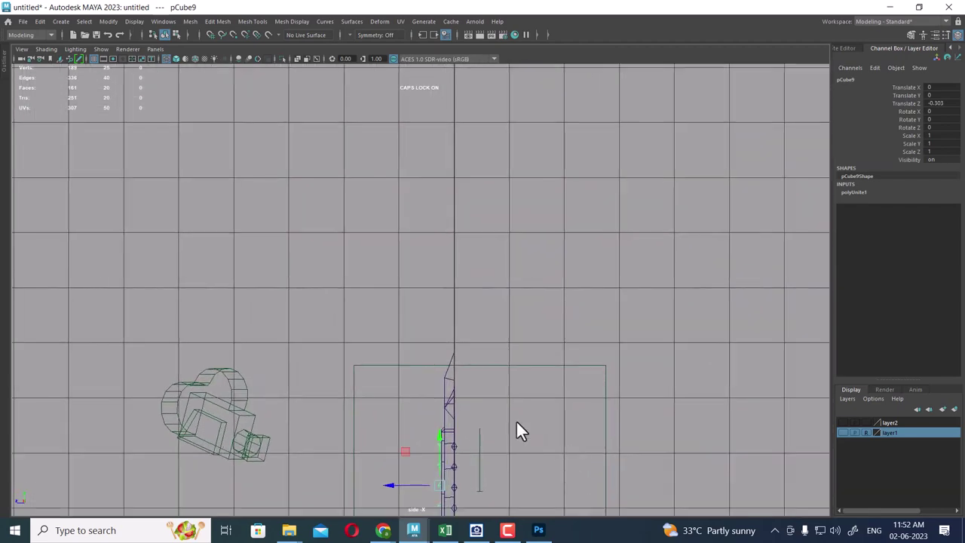
scroll(651, 442, up, 3)
scroll(565, 254, up, 1)
scroll(610, 482, up, 2)
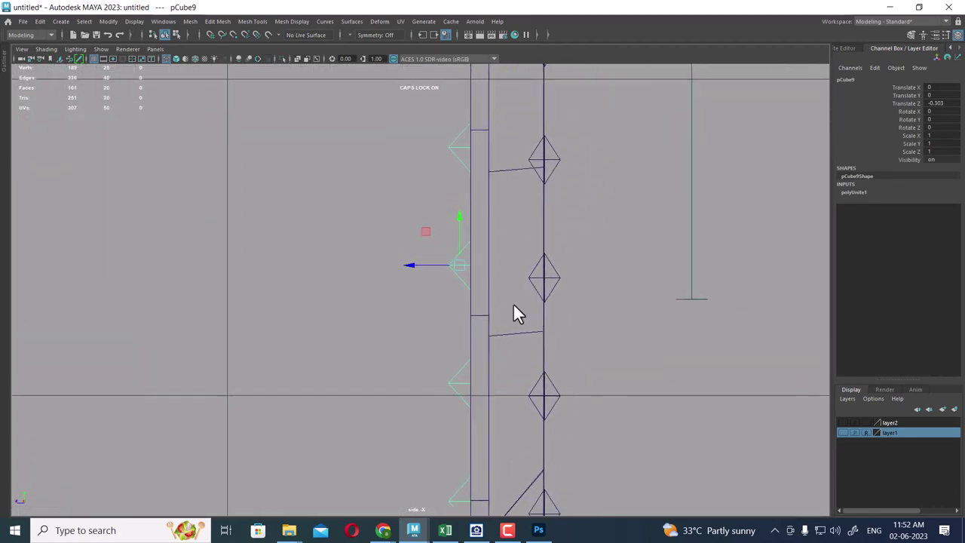
scroll(512, 313, up, 3)
scroll(565, 302, up, 1)
scroll(623, 393, up, 3)
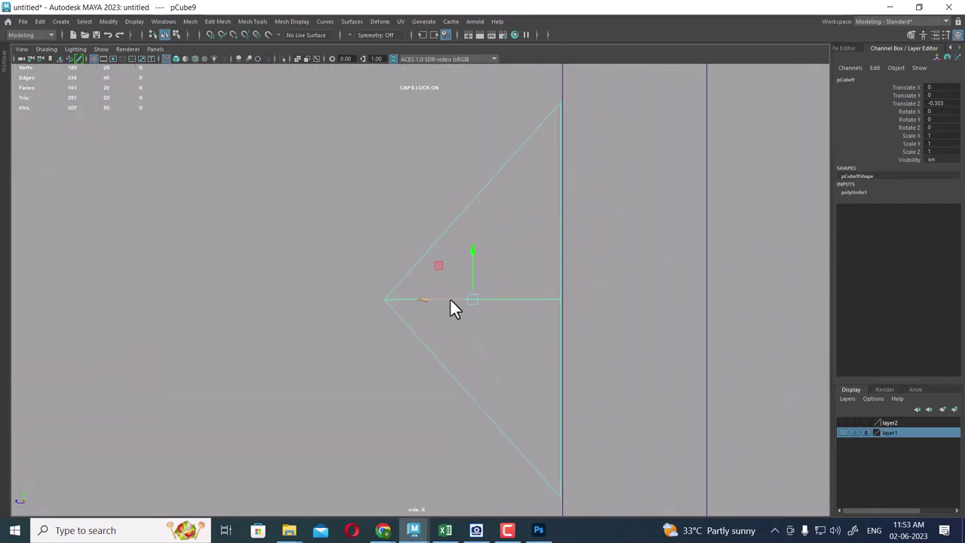
Nudge the guard cube slightly along its depth (Z) axis in the side view
drag(426, 300, 428, 299)
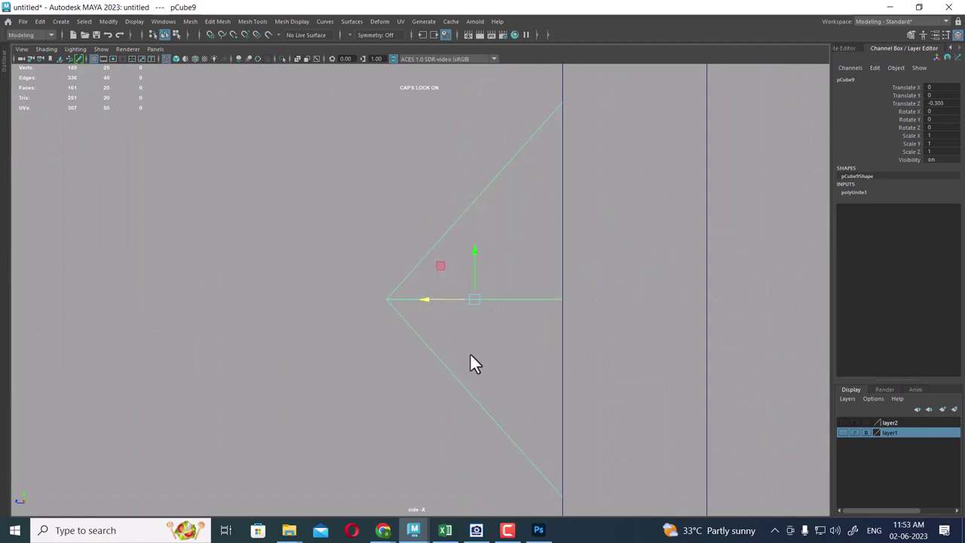
scroll(520, 358, down, 4)
scroll(554, 385, down, 1)
alt+middle_drag(536, 405, 565, 317)
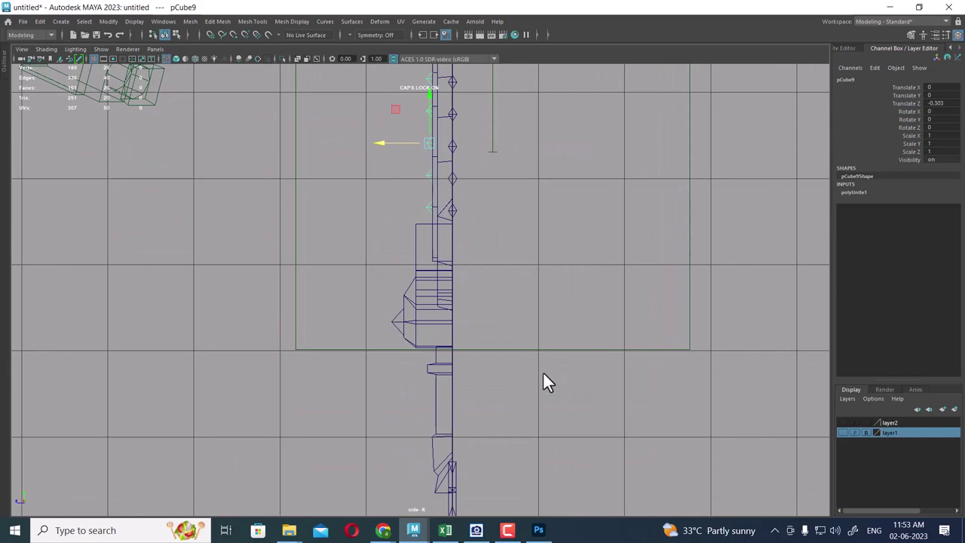
Return to the shaded perspective view and select the guard piece pCube11
key(space)
click(528, 203)
key(5)
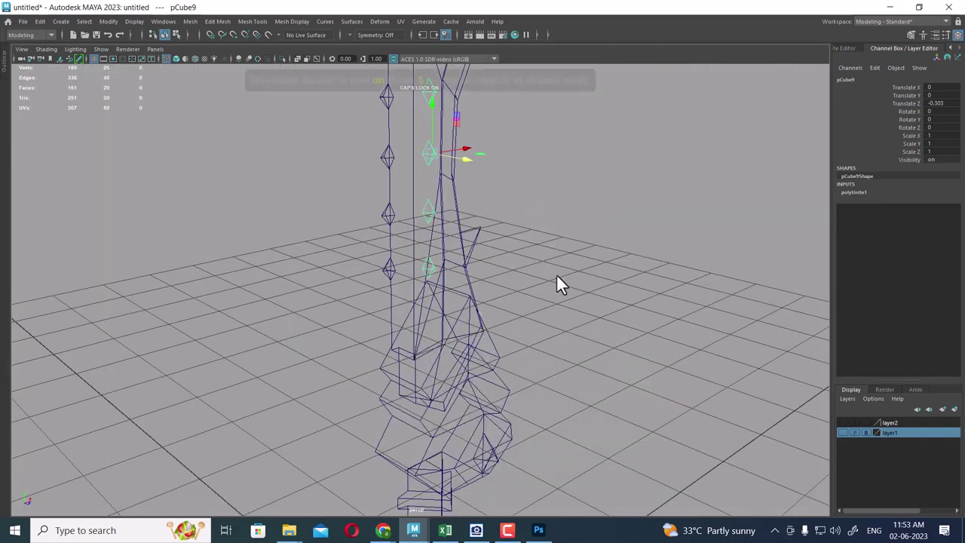
mouse_move(545, 320)
alt+mouse_down()
mouse_move(411, 318)
mouse_move(519, 339)
mouse_move(539, 316)
alt+mouse_up()
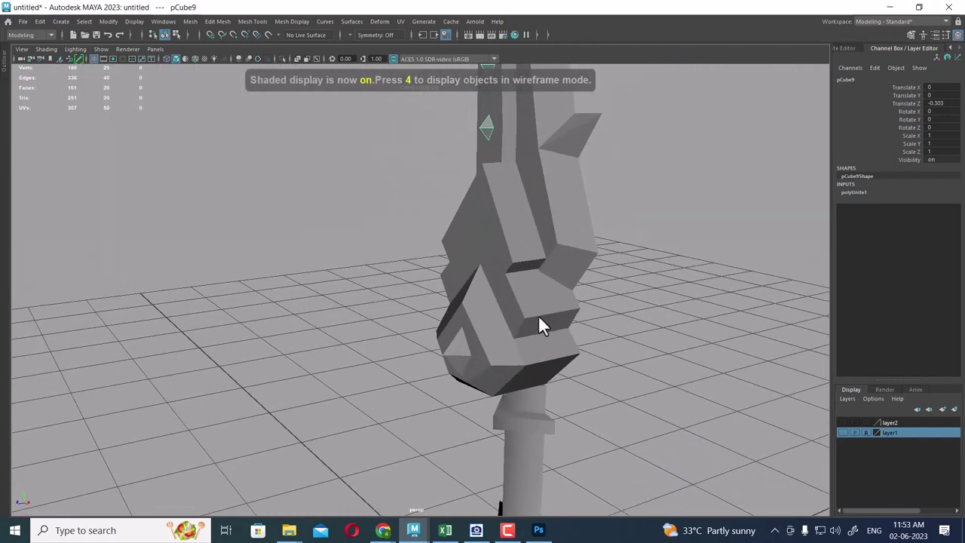
click(546, 274)
mouse_move(545, 274)
alt+mouse_down()
mouse_move(516, 276)
mouse_move(488, 304)
alt+mouse_up()
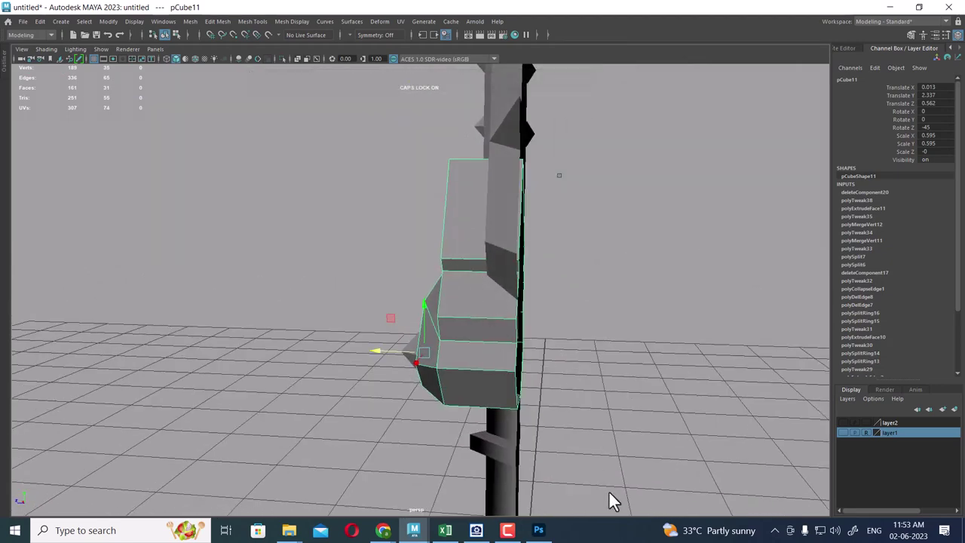
mouse_move(413, 530)
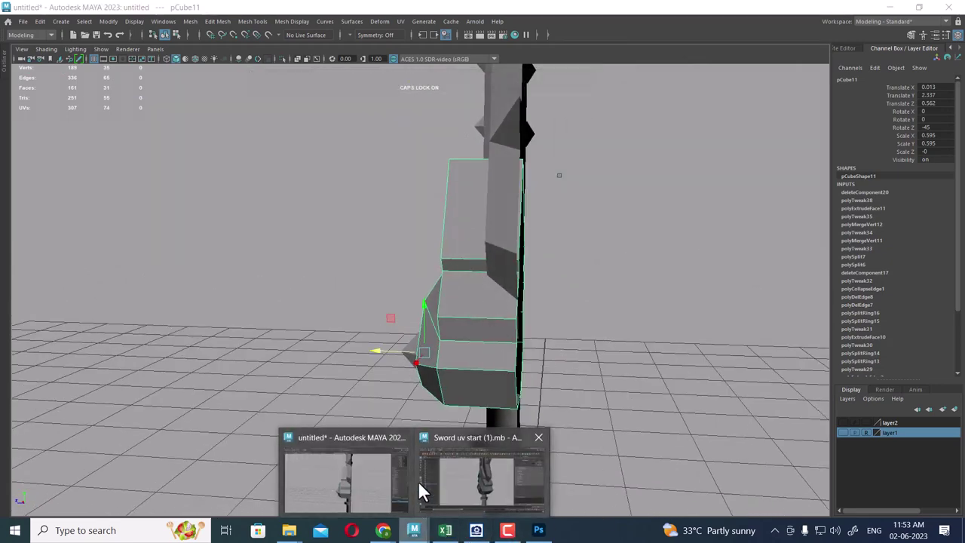
Inspect the Sword uv start (1).mb reference in side view, then return to the untitled scene
click(475, 477)
key(space)
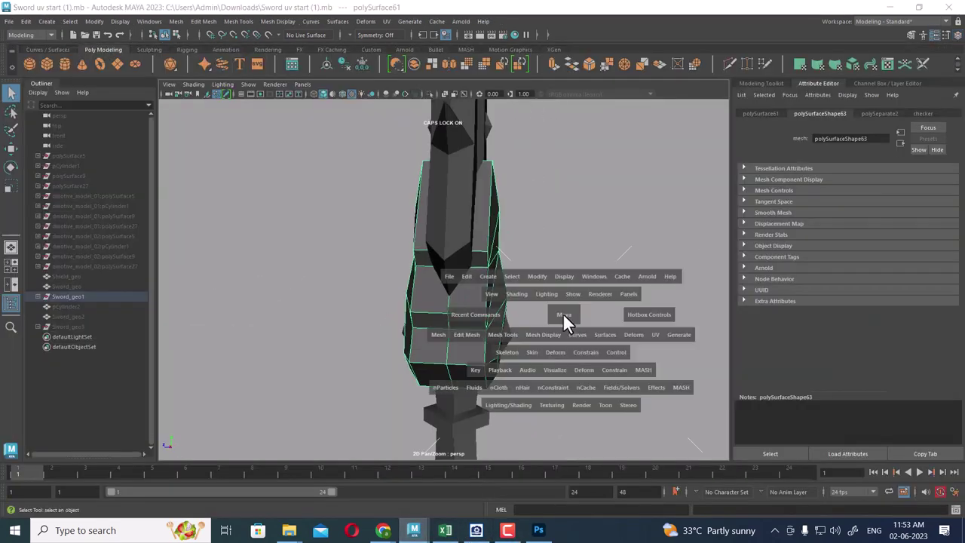
drag(565, 319, 625, 319)
alt+middle_drag(545, 291, 544, 347)
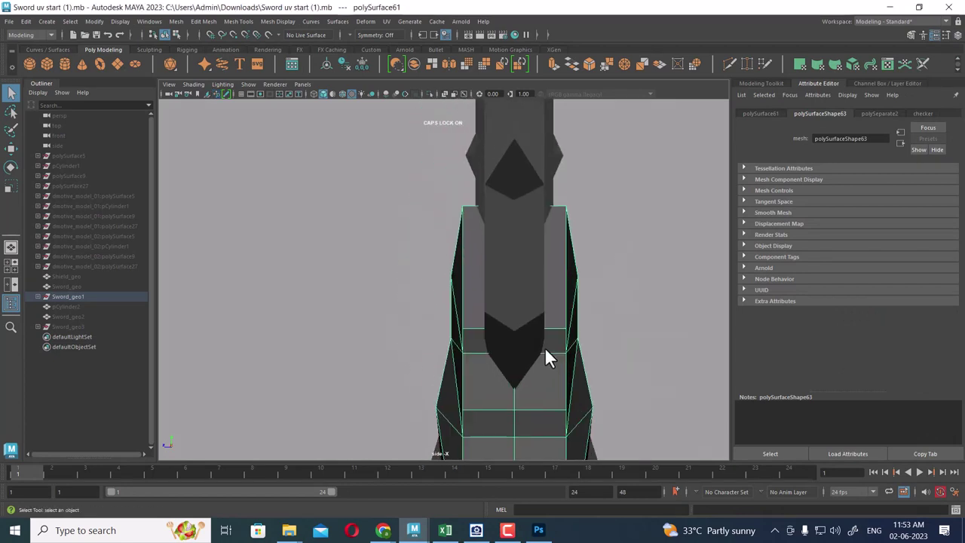
alt+right_drag(545, 347, 464, 243)
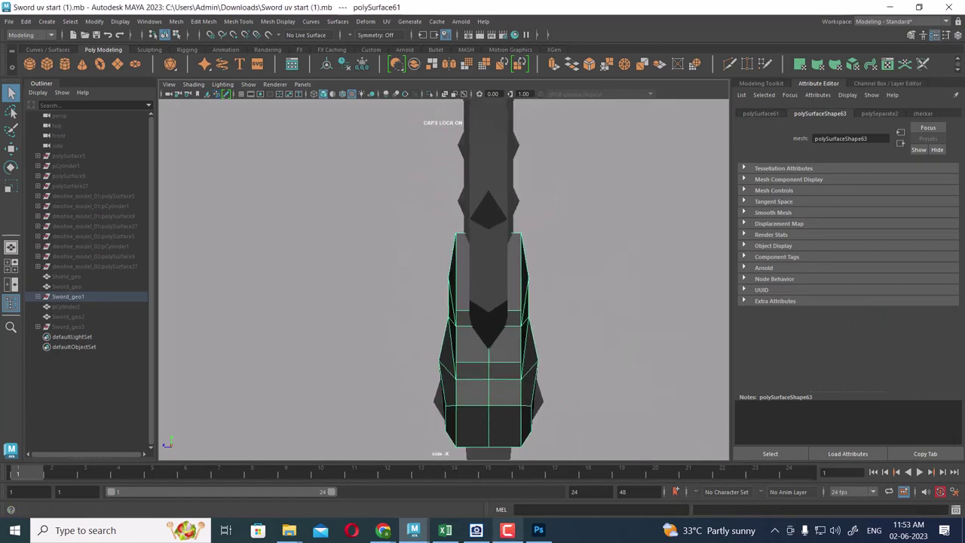
click(414, 530)
click(361, 473)
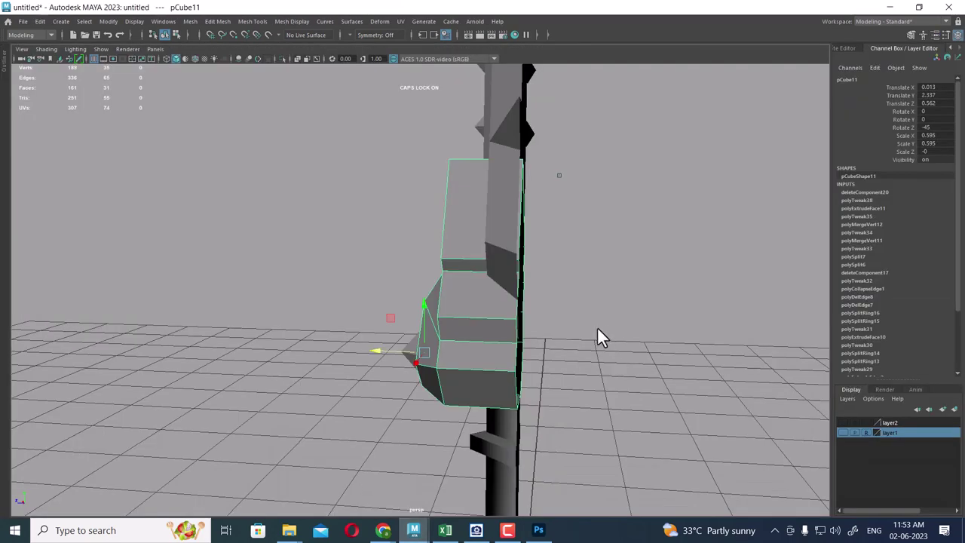
View the sword from the side in wireframe display
key(space)
drag(586, 303, 590, 317)
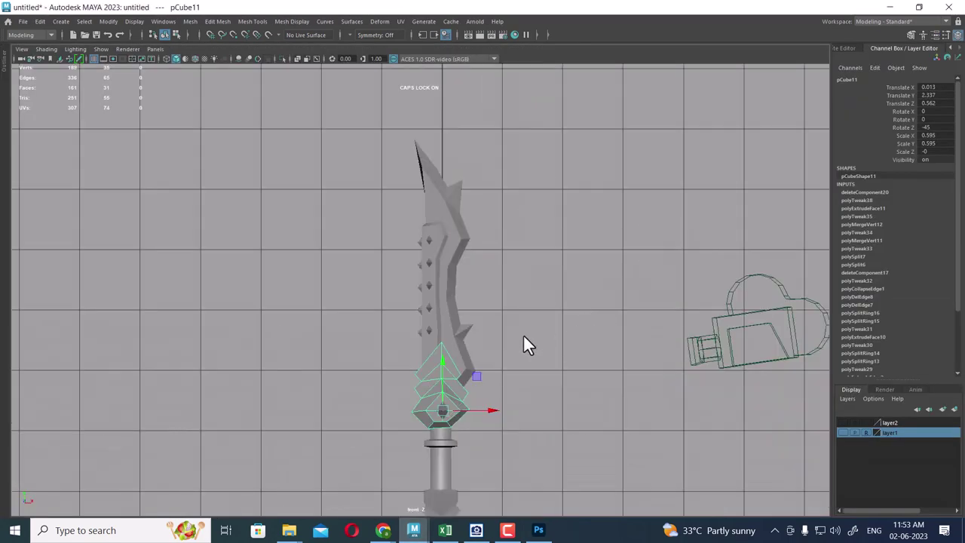
key(space)
drag(523, 334, 556, 337)
scroll(505, 302, up, 3)
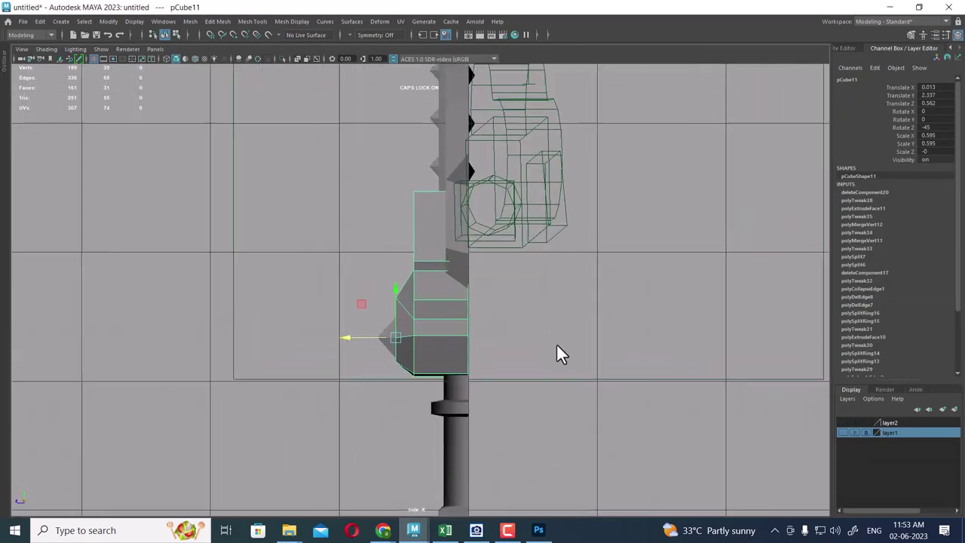
scroll(557, 355, up, 2)
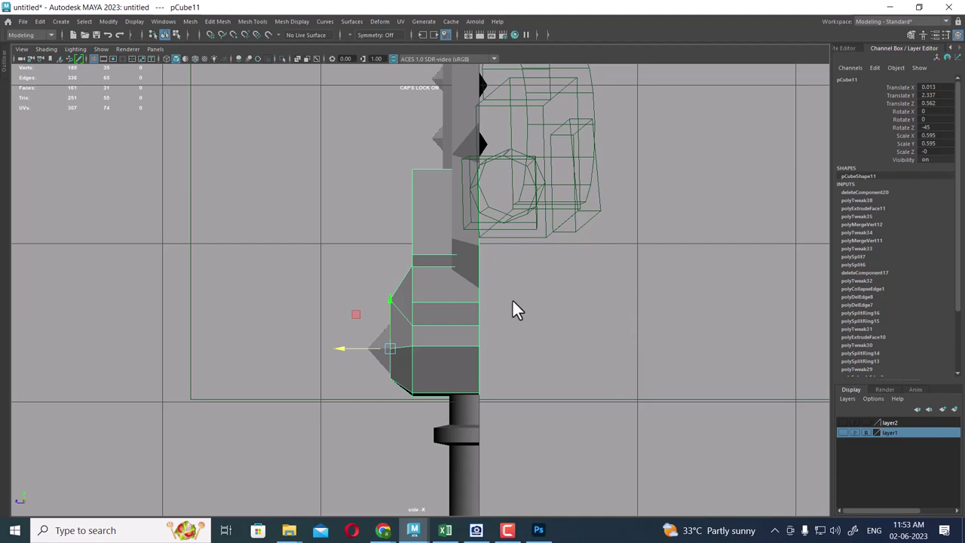
key(4)
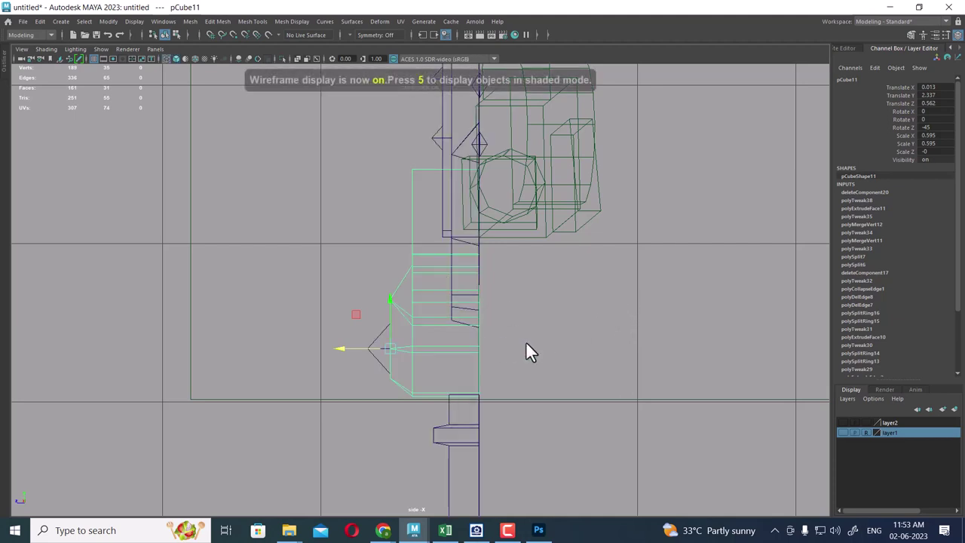
Select pCube11 and pCube2 and combine them into one guard mesh, pCube12
right_click(589, 276)
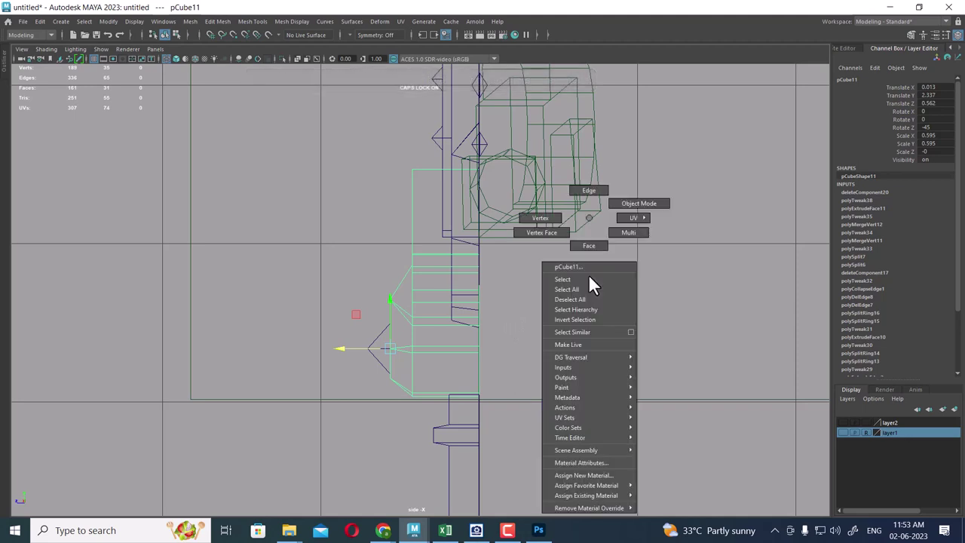
click(657, 185)
right_drag(415, 217, 468, 144)
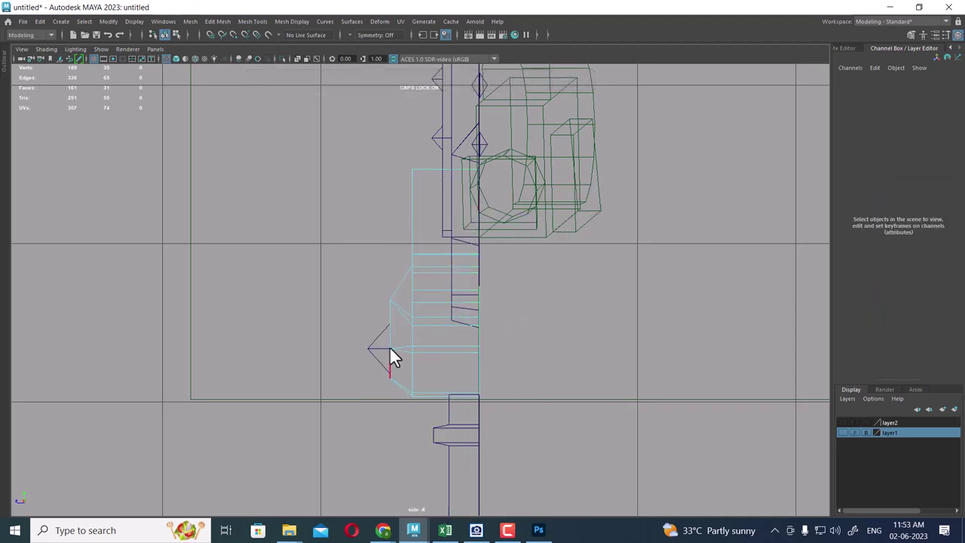
right_drag(391, 218, 443, 184)
click(443, 185)
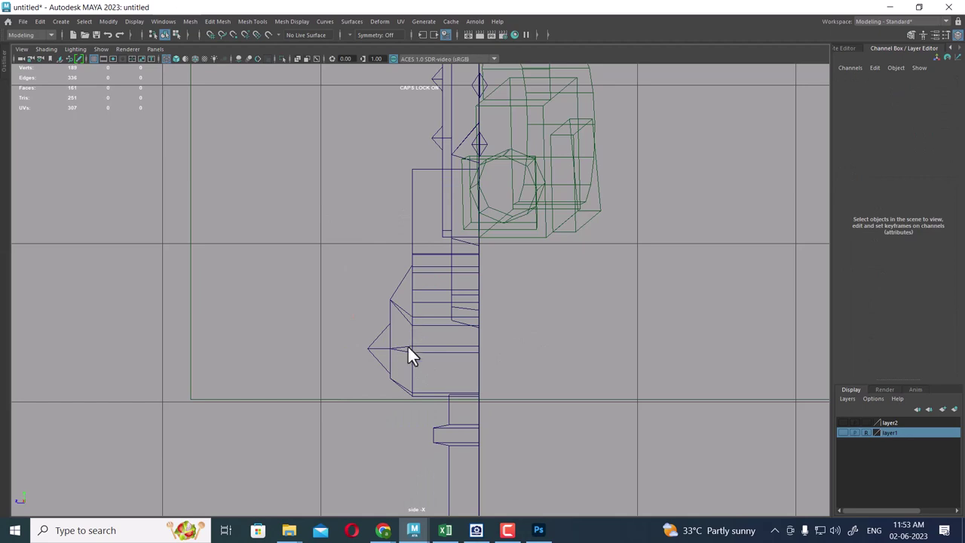
mouse_move(373, 294)
mouse_down()
mouse_move(420, 418)
mouse_move(406, 318)
mouse_up()
click(388, 448)
click(381, 364)
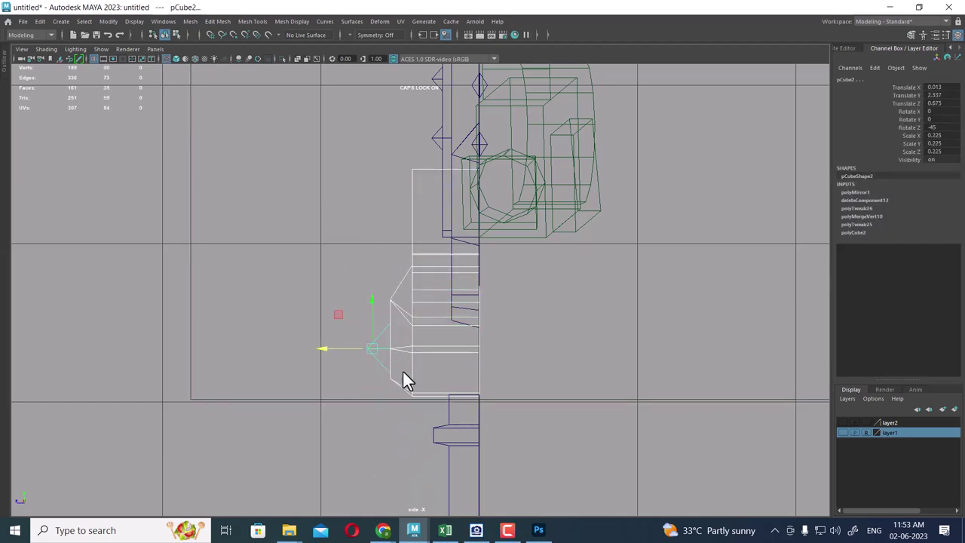
shift+right_drag(570, 422, 571, 453)
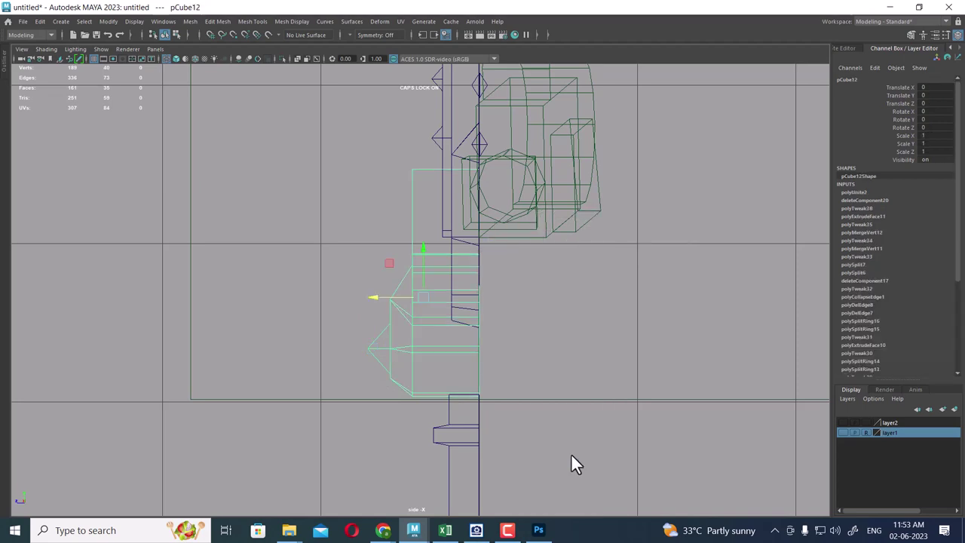
Pull the combined guard's outer left vertices right along X toward the blade
right_click(589, 442)
click(539, 218)
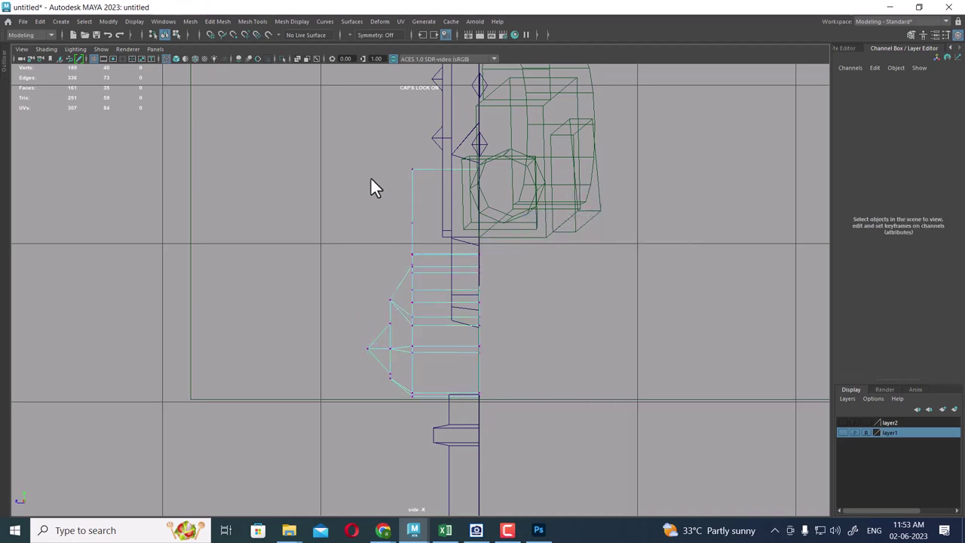
drag(342, 153, 435, 414)
drag(341, 283, 362, 281)
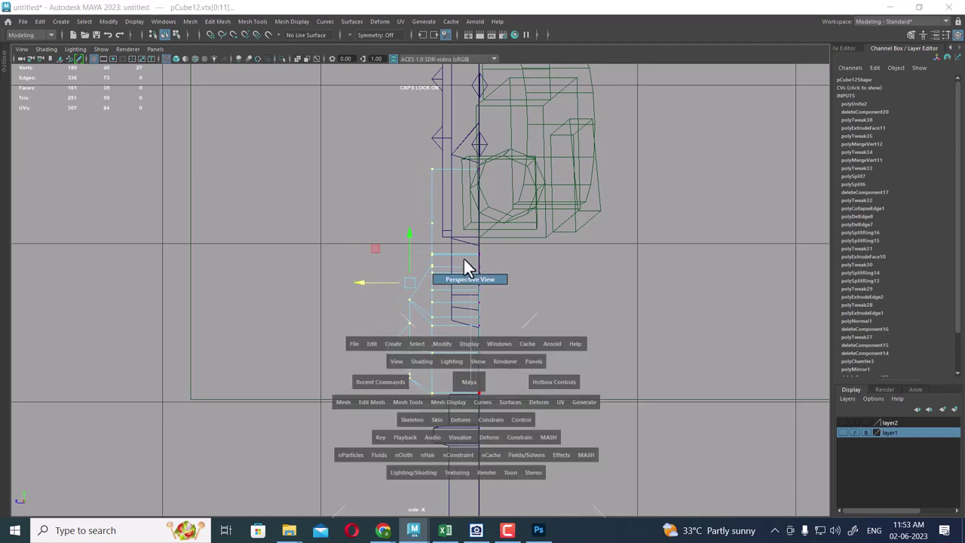
Inspect the assembled sword in shaded perspective and select the blade pCube10
drag(464, 258, 464, 271)
key(4)
key(5)
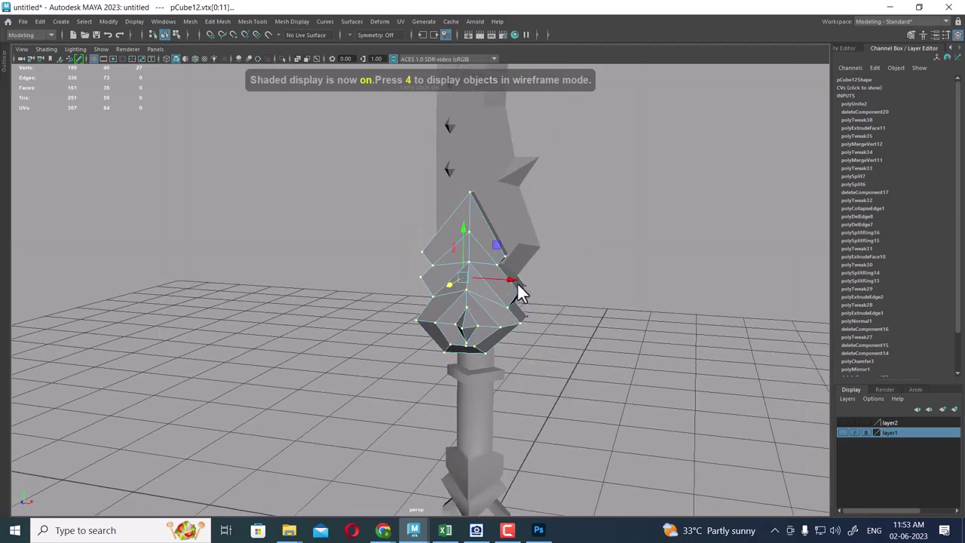
click(561, 202)
alt+drag(561, 201, 434, 333)
drag(377, 111, 503, 343)
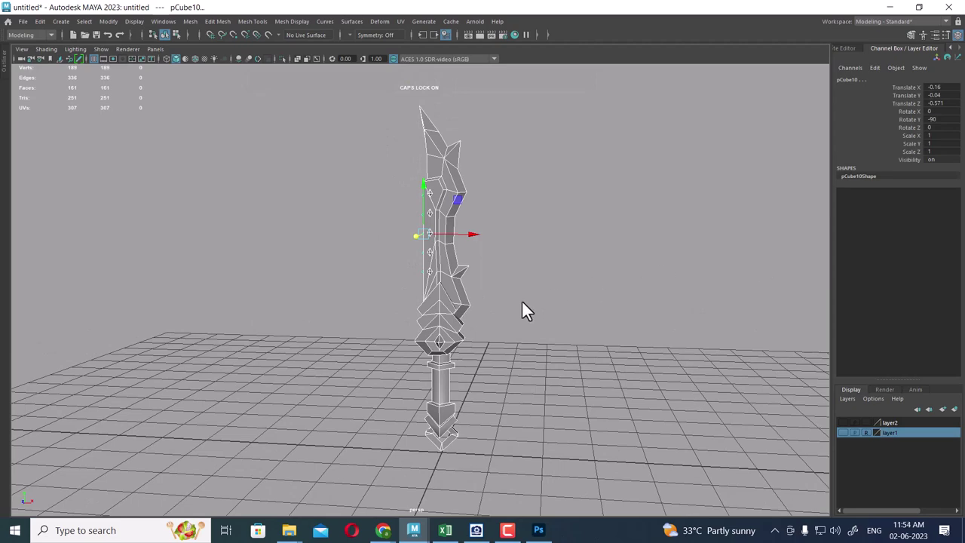
scroll(521, 309, up, 3)
scroll(460, 186, up, 4)
click(542, 311)
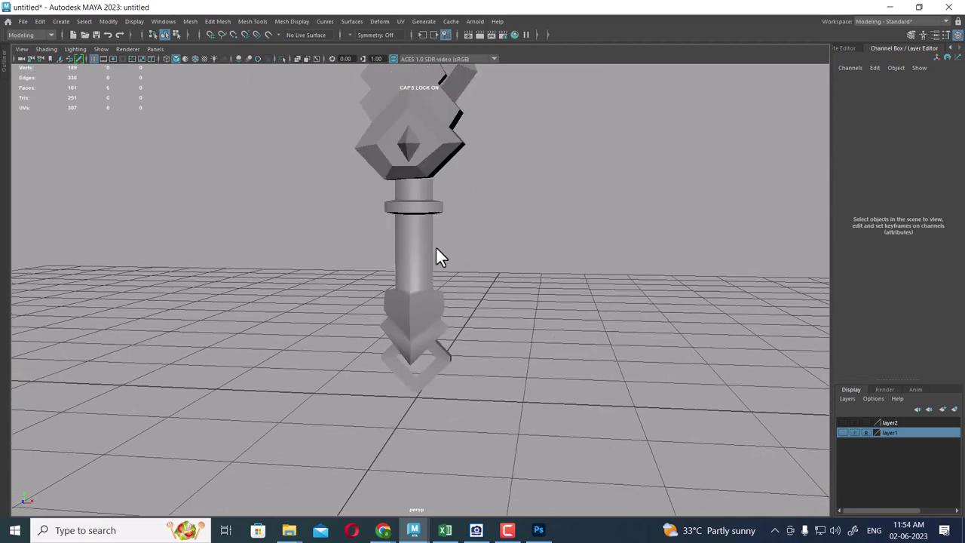
click(428, 309)
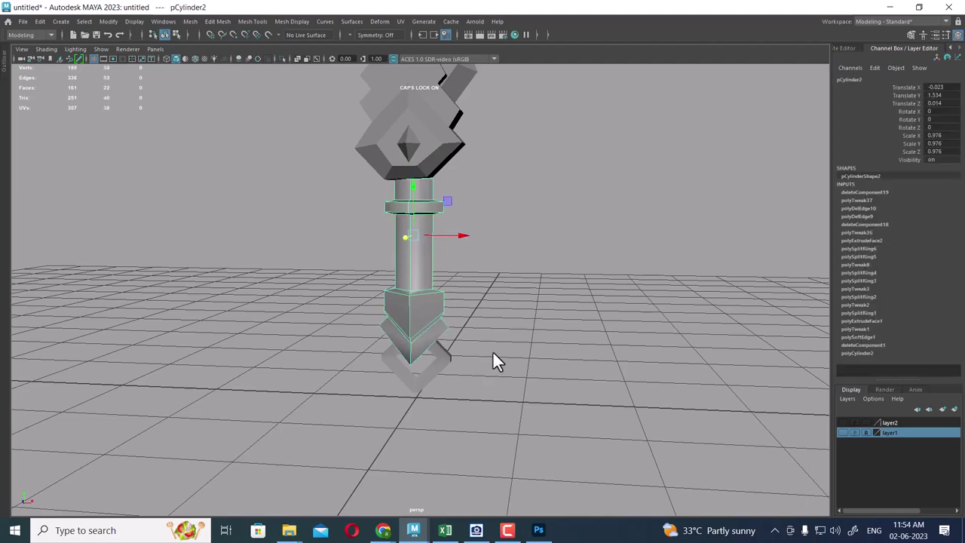
mouse_move(492, 350)
alt+mouse_down()
mouse_move(425, 244)
mouse_move(443, 419)
alt+mouse_up()
alt+right_drag(443, 419, 422, 323)
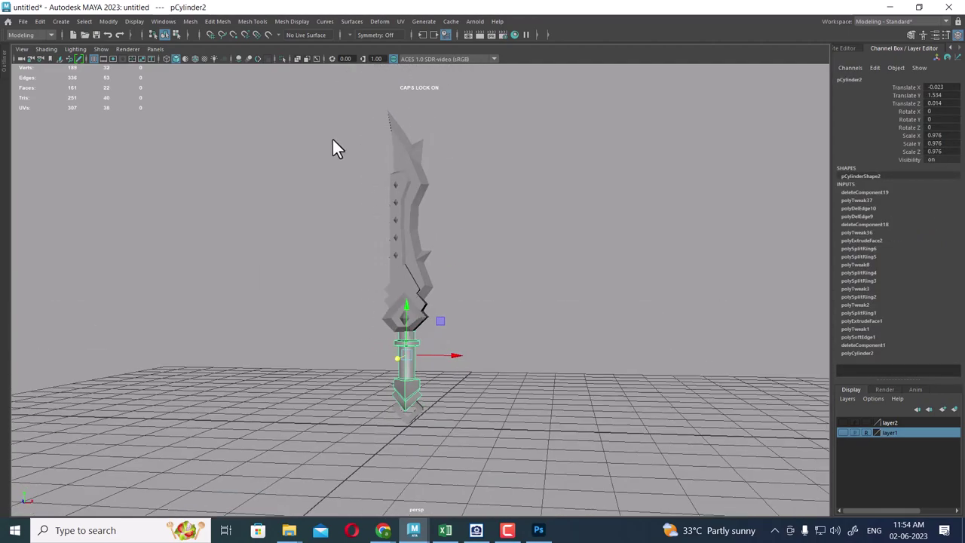
click(413, 179)
Assign a new aiStandardSurface material to the sword and apply the Clay preset with Replace
right_click(411, 174)
mouse_move(407, 440)
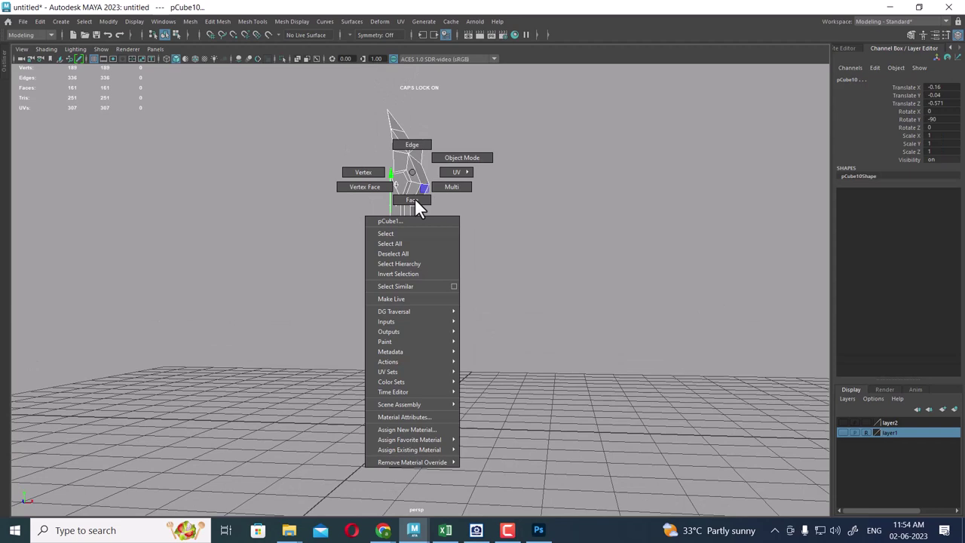
click(425, 430)
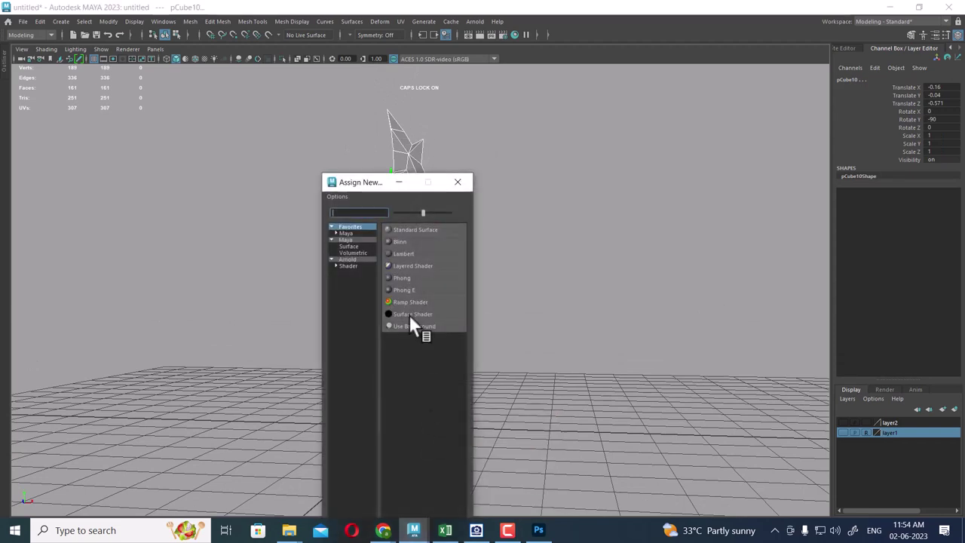
click(350, 257)
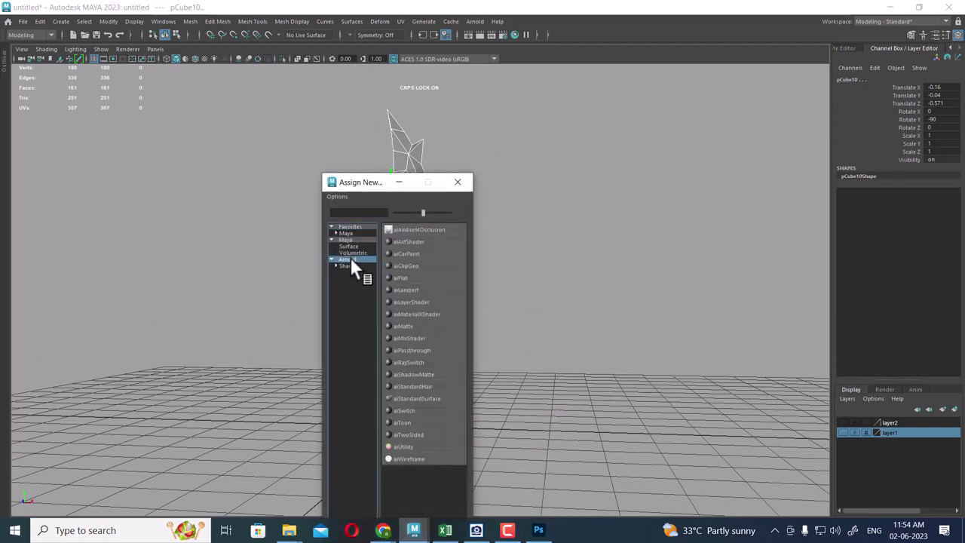
click(431, 398)
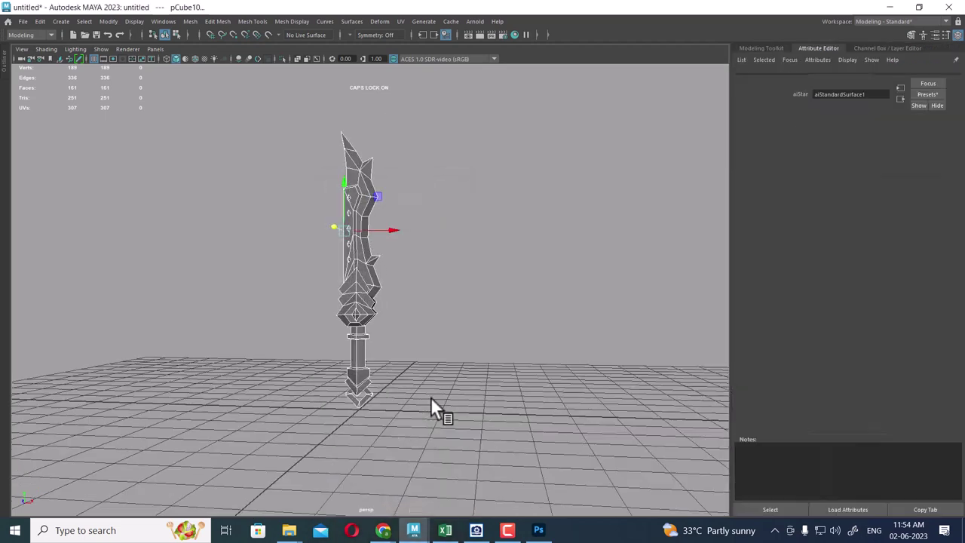
click(864, 78)
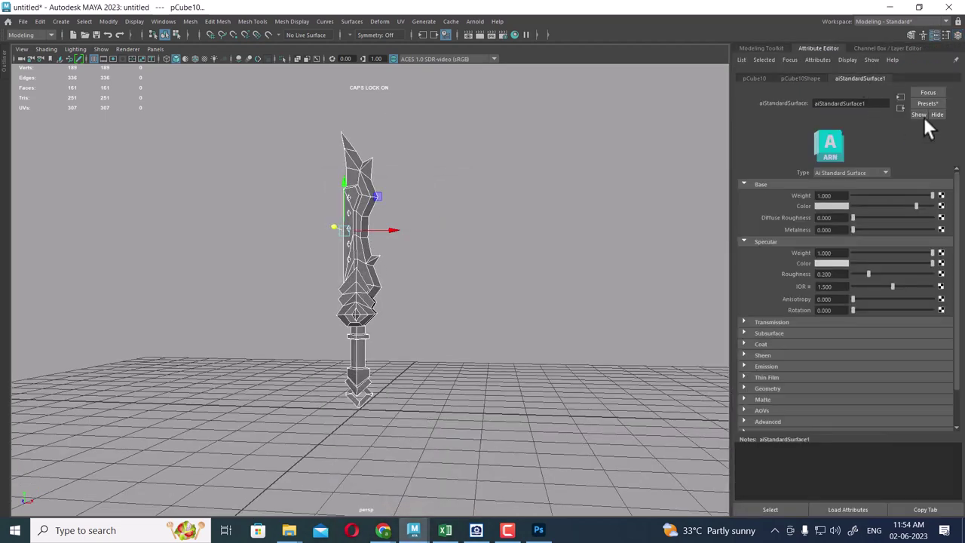
click(930, 102)
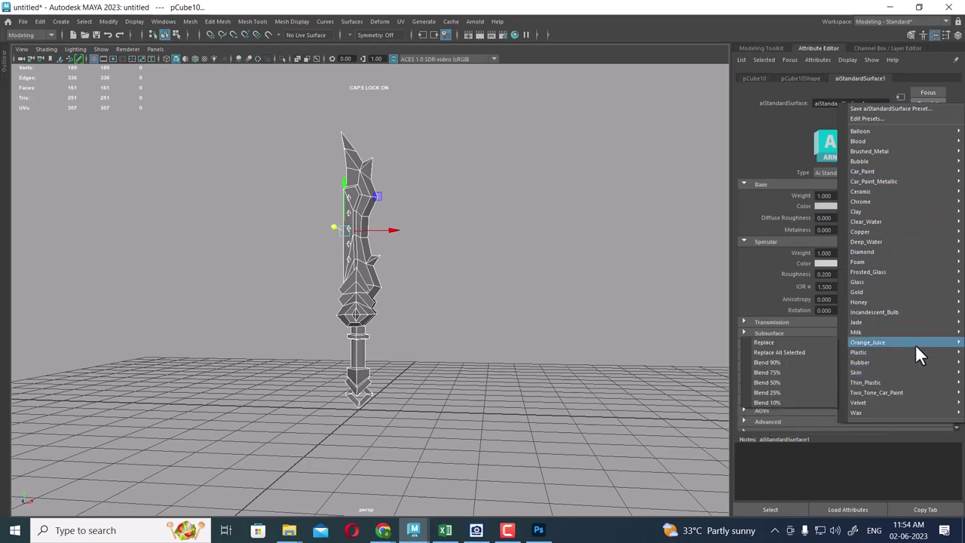
mouse_move(868, 211)
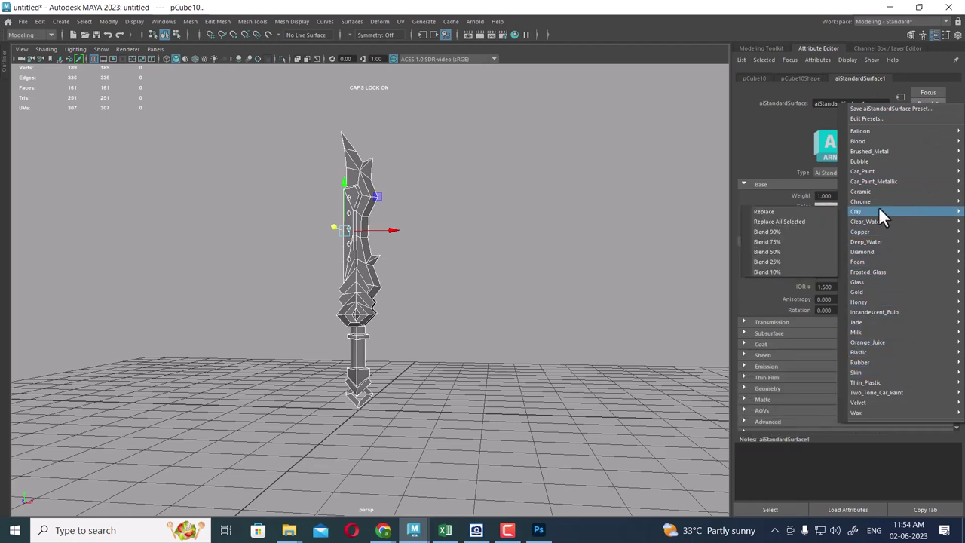
click(820, 216)
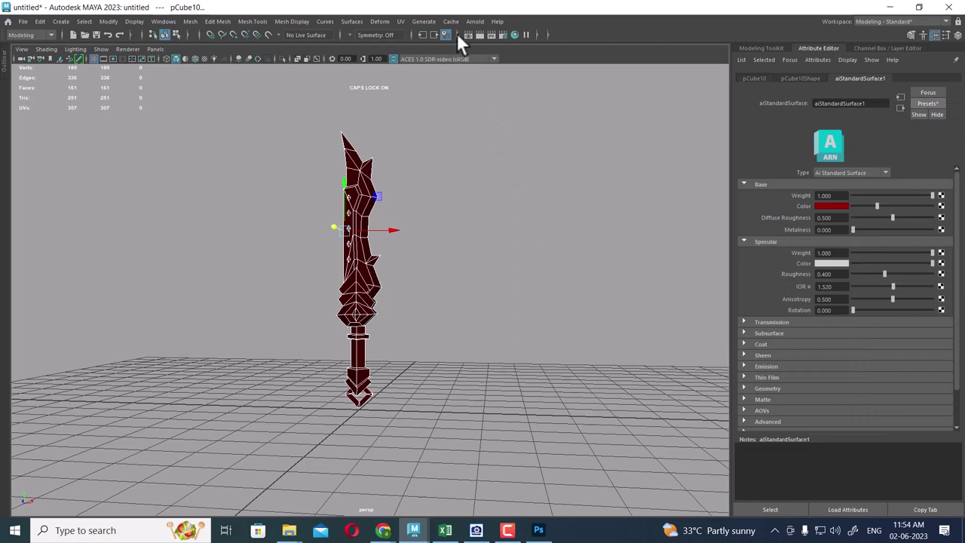
Reselect all the sword's pieces and group them as group1 with Ctrl+G
click(320, 143)
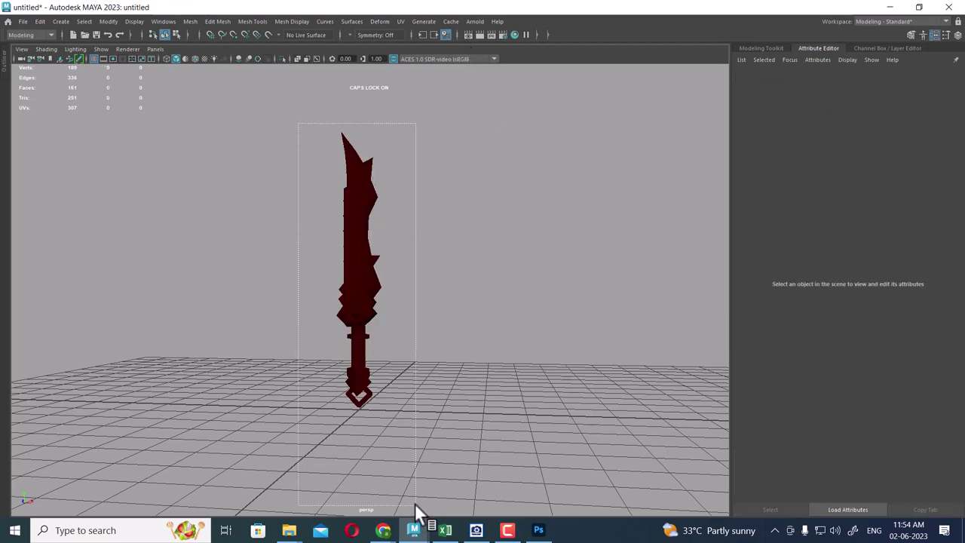
drag(297, 122, 415, 510)
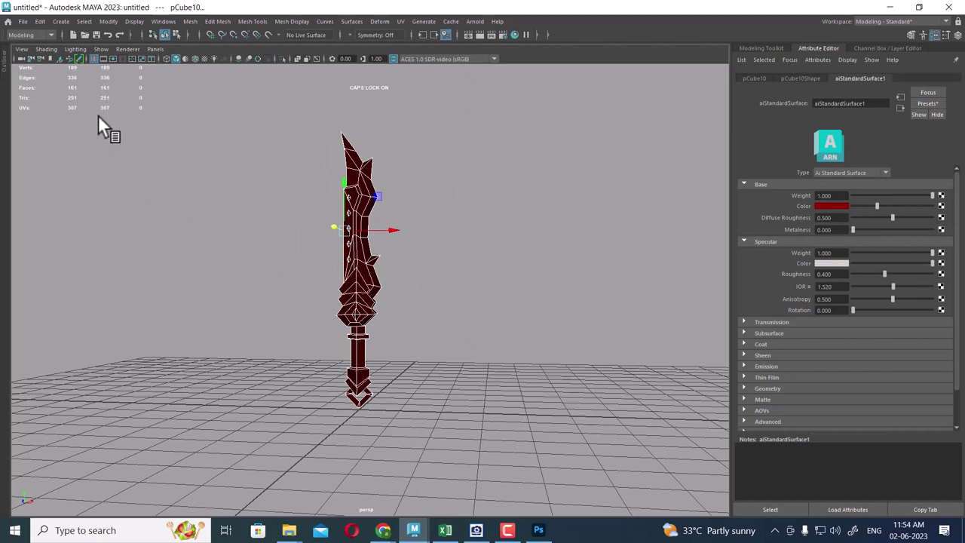
mouse_move(323, 218)
alt+mouse_down()
mouse_move(351, 280)
mouse_move(298, 238)
mouse_move(198, 224)
mouse_move(198, 279)
mouse_move(162, 231)
mouse_move(295, 289)
alt+mouse_up()
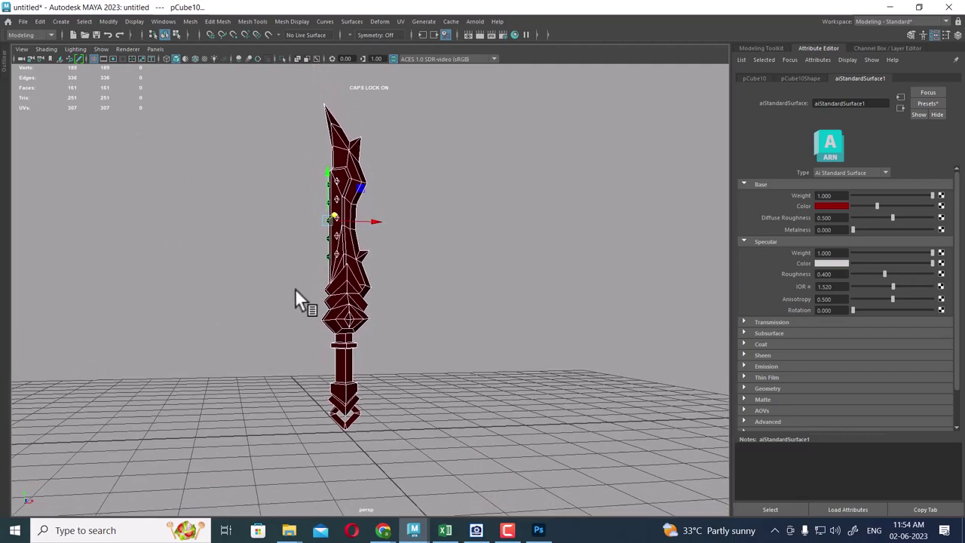
mouse_move(386, 309)
alt+mouse_down()
mouse_move(365, 304)
mouse_move(384, 276)
mouse_move(399, 276)
alt+mouse_up()
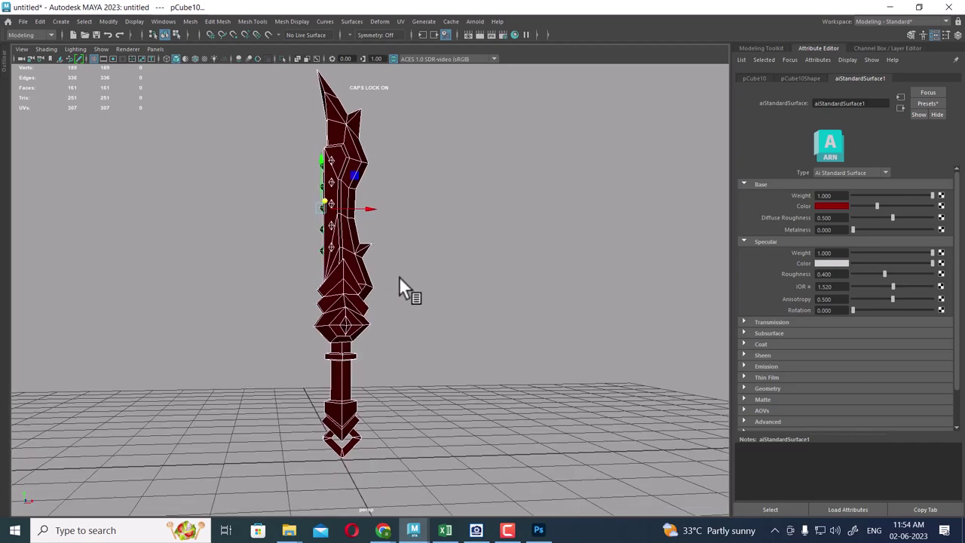
alt+middle_drag(377, 237, 318, 272)
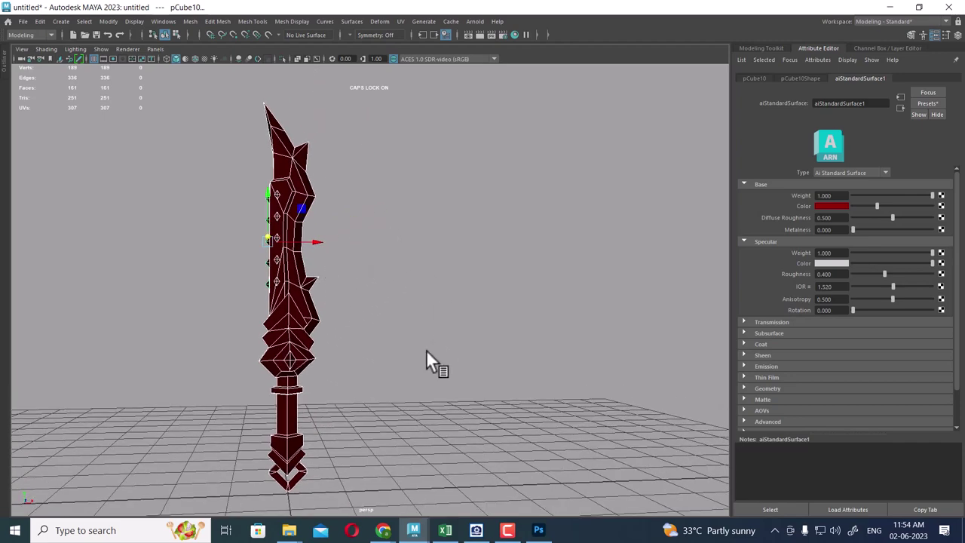
key(ctrl+g)
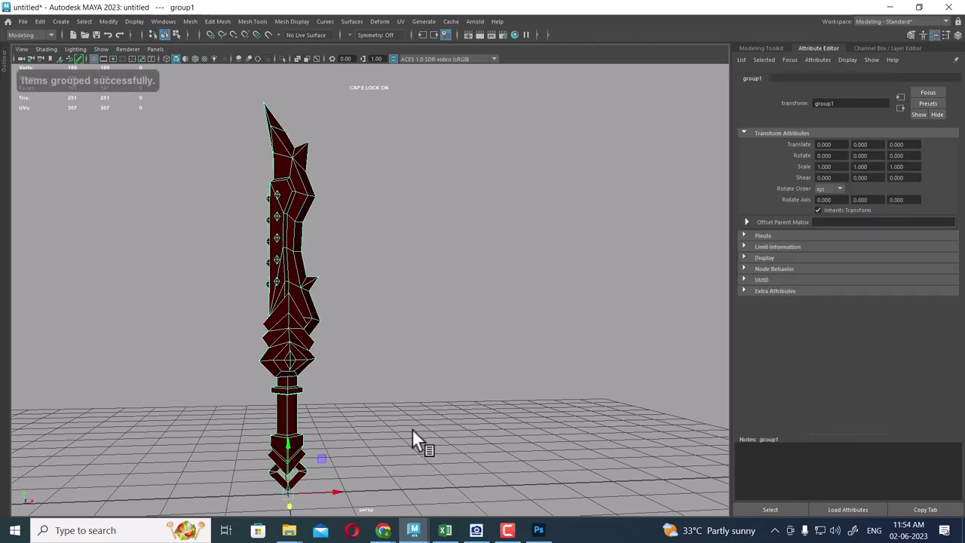
Duplicate the grouped red sword to the right and give the copy an Arnold aiWireframe material
alt+drag(415, 438, 328, 284)
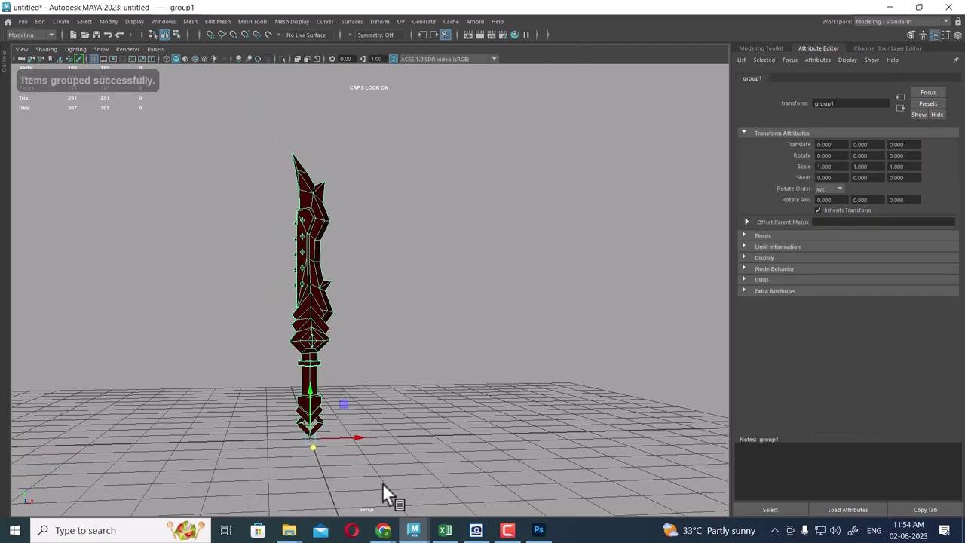
key(ctrl+d)
drag(360, 440, 442, 437)
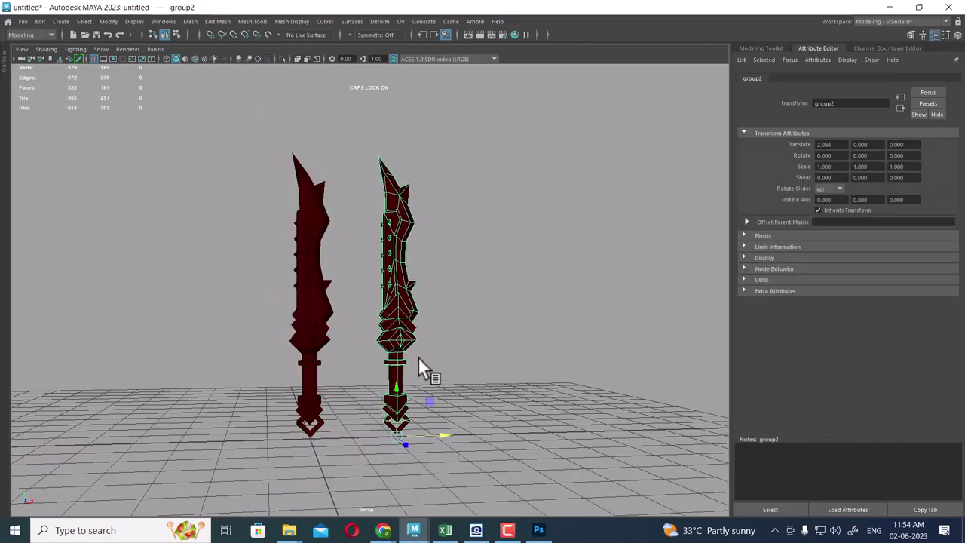
right_drag(395, 260, 402, 473)
click(358, 259)
drag(392, 183, 531, 130)
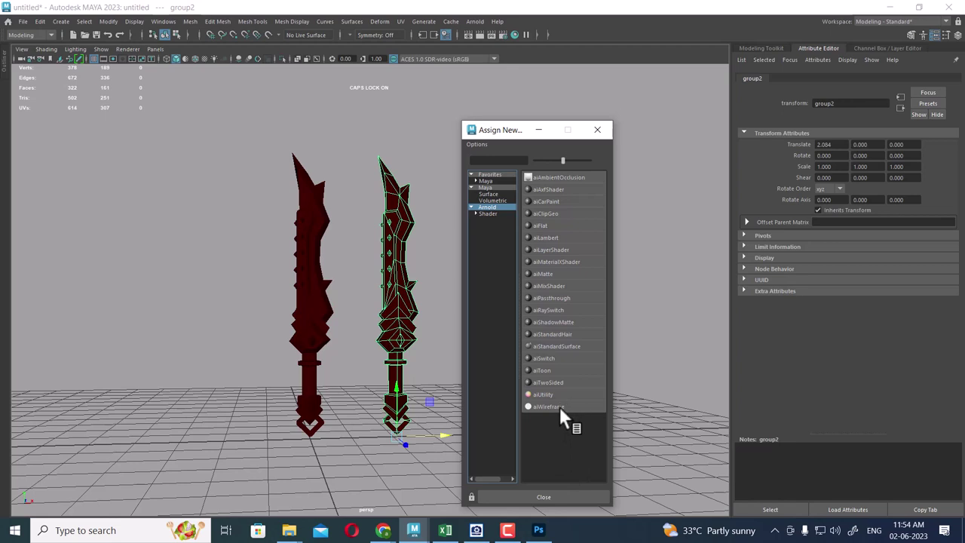
click(560, 406)
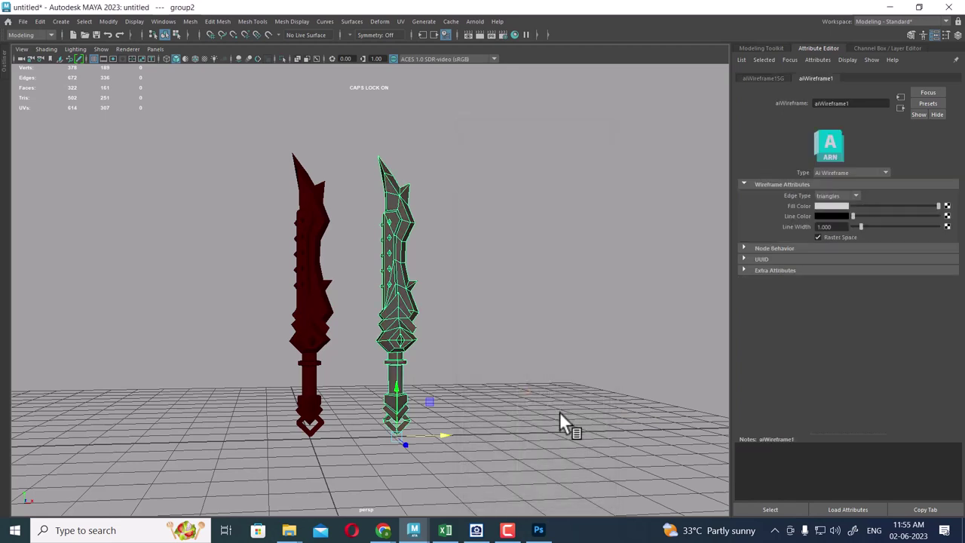
Duplicate the red sword again as group3 and move it left to Translate X -1.998
click(543, 324)
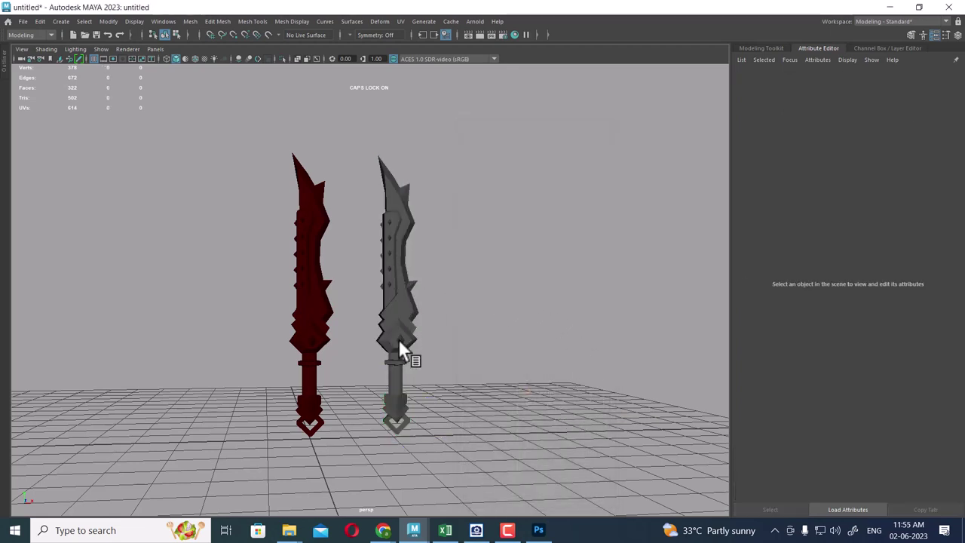
click(317, 321)
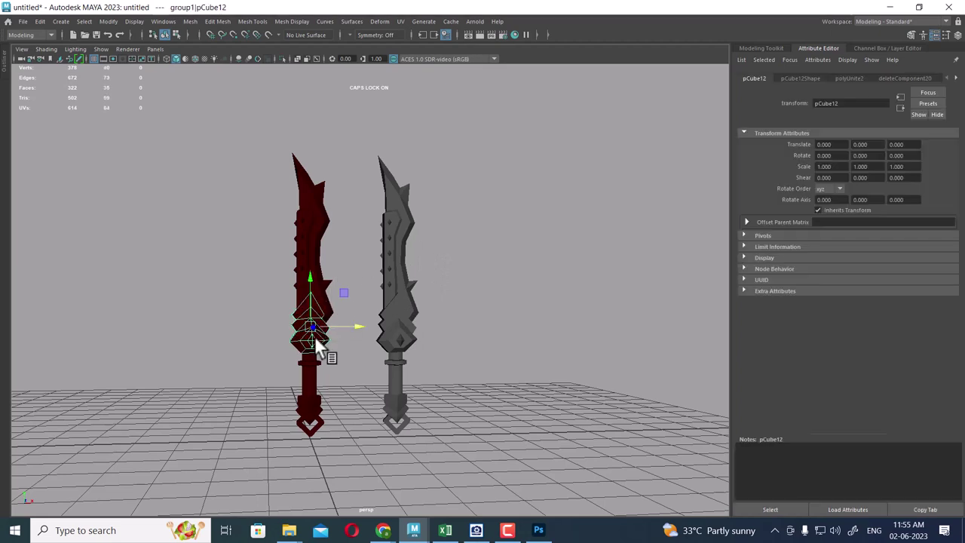
key(Up)
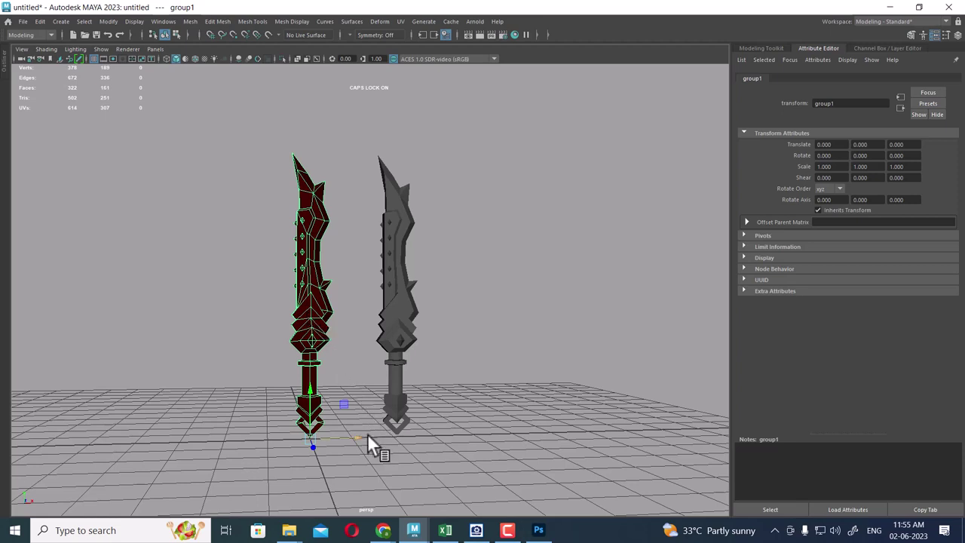
shift+drag(358, 437, 267, 439)
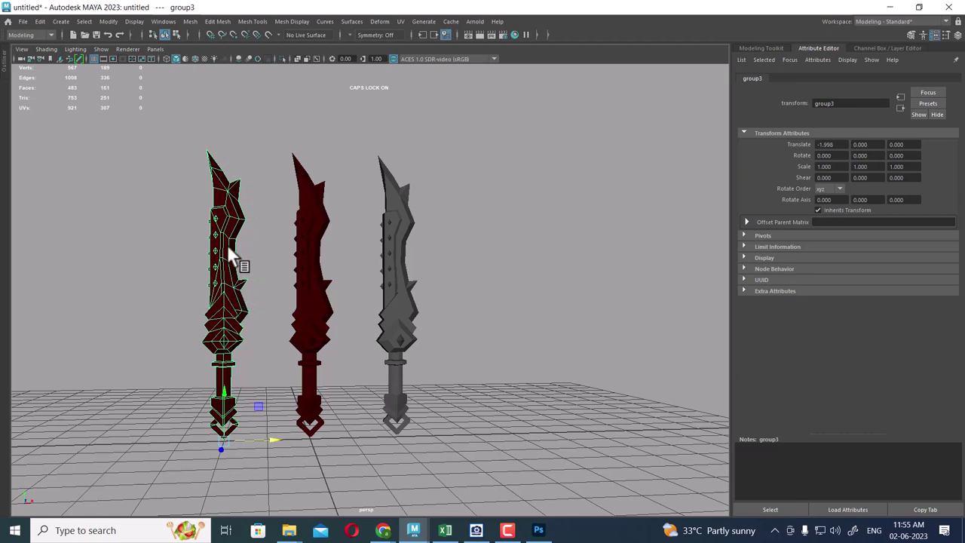
right_drag(230, 255, 233, 462)
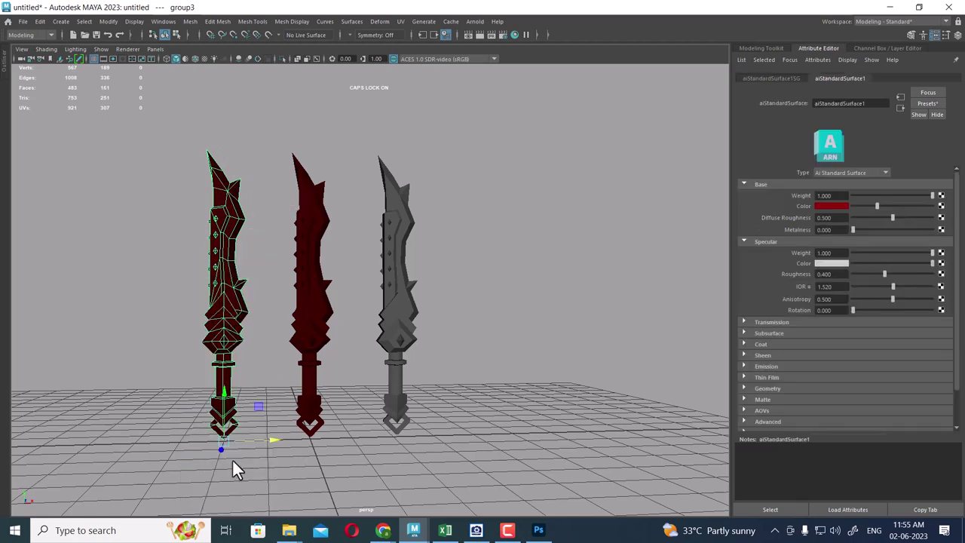
Assign a new aiAmbientOcclusion material to the left sword
right_drag(229, 246, 245, 483)
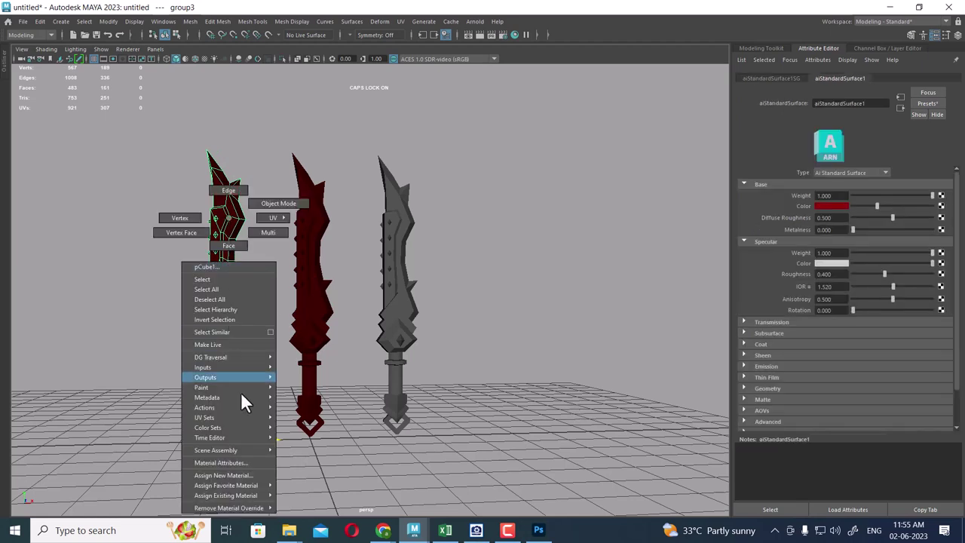
click(245, 474)
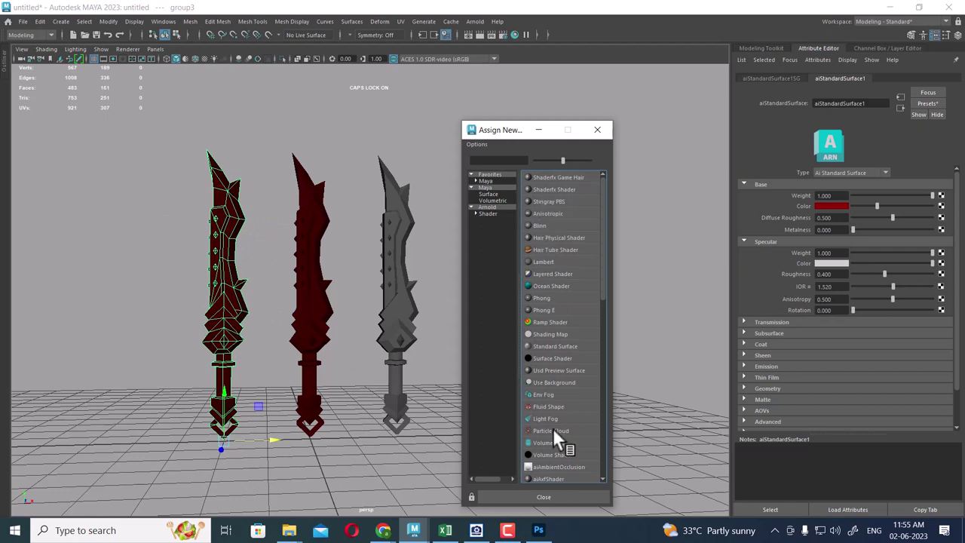
click(566, 466)
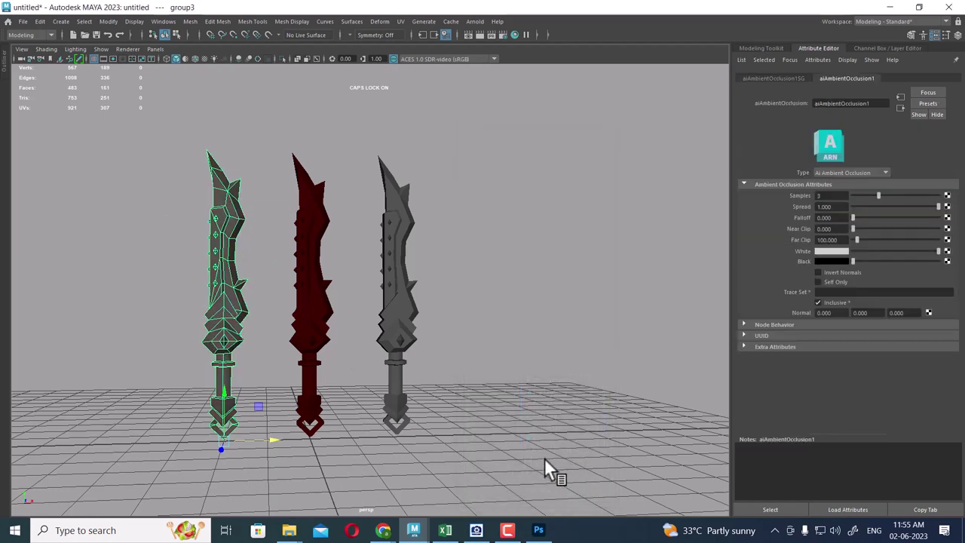
Add an Arnold skydome light, frame the three swords in the resolution gate, and render a test
click(474, 22)
mouse_move(484, 73)
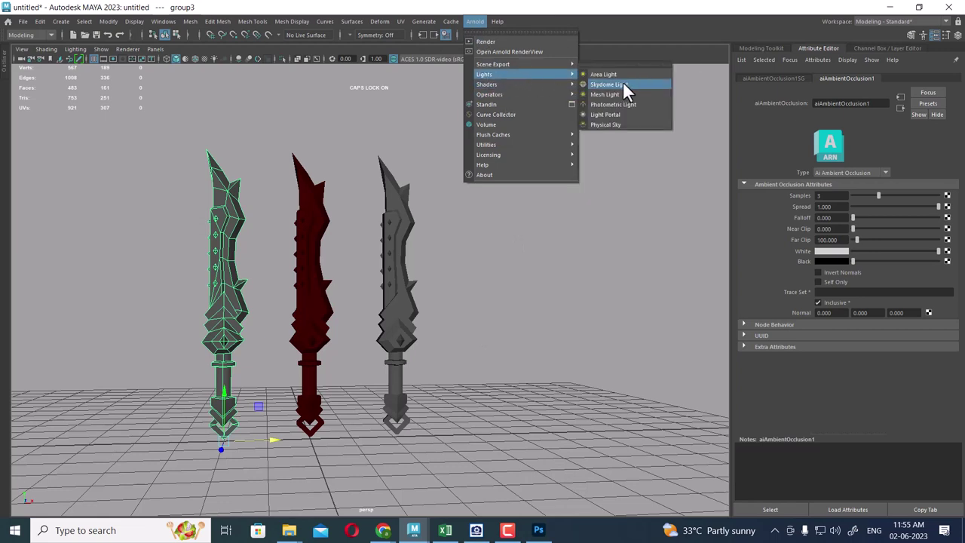
click(626, 83)
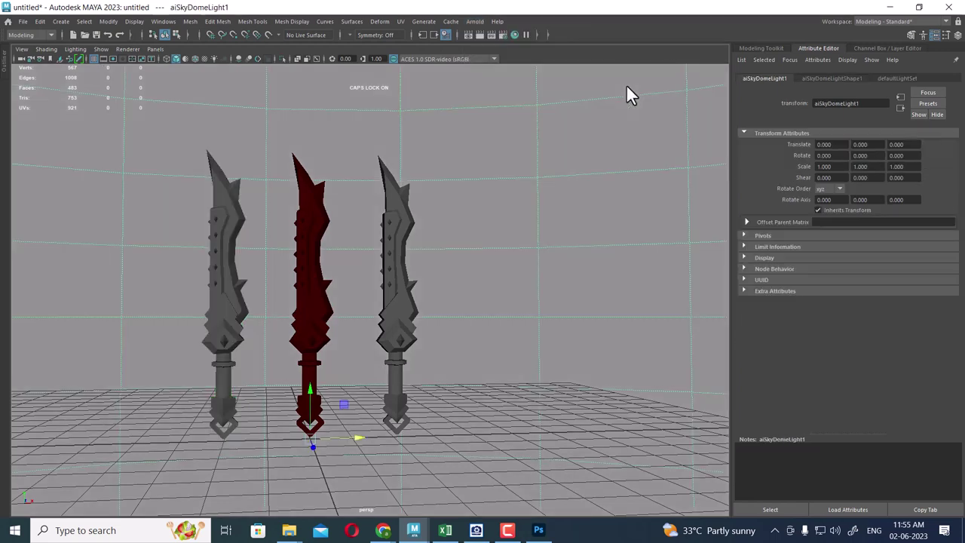
click(111, 59)
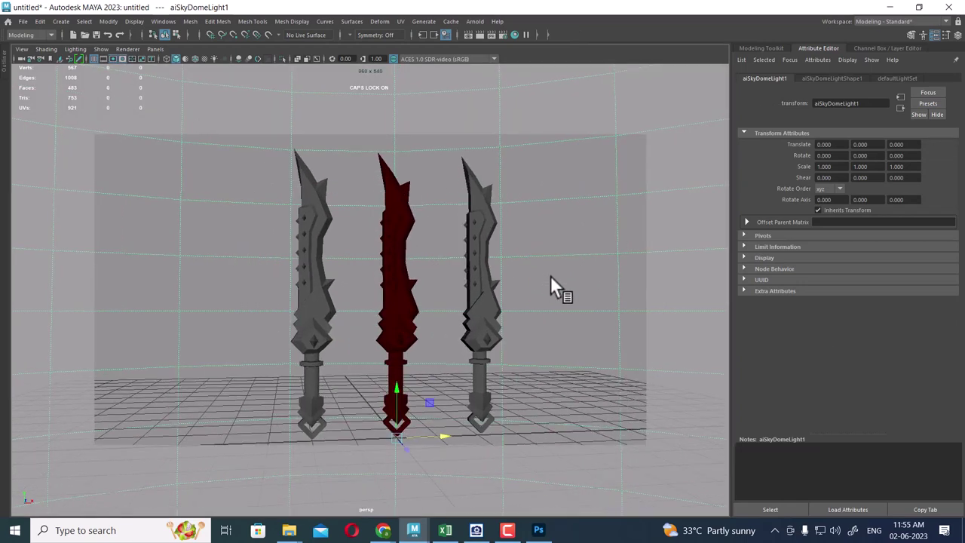
mouse_move(551, 276)
alt+mouse_down()
mouse_move(530, 271)
mouse_move(527, 306)
alt+mouse_up()
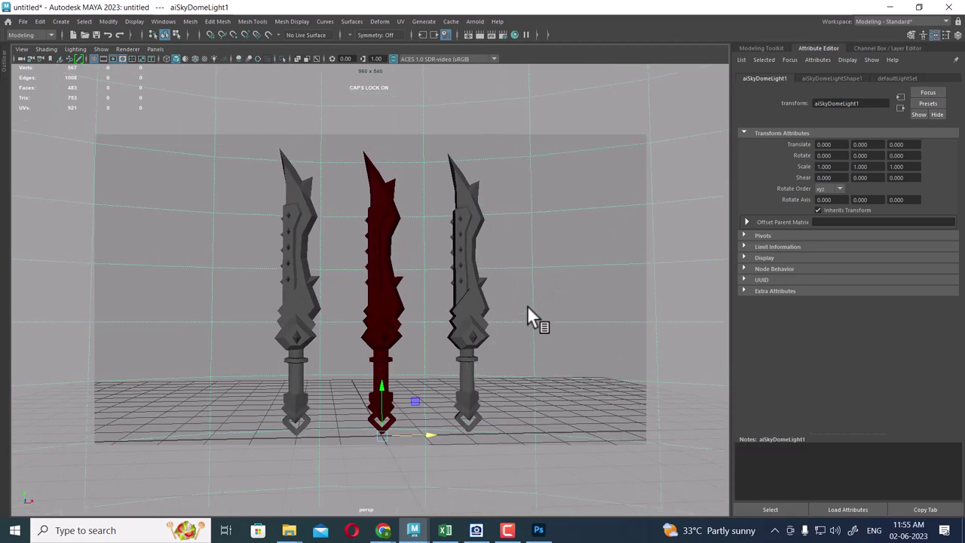
click(481, 33)
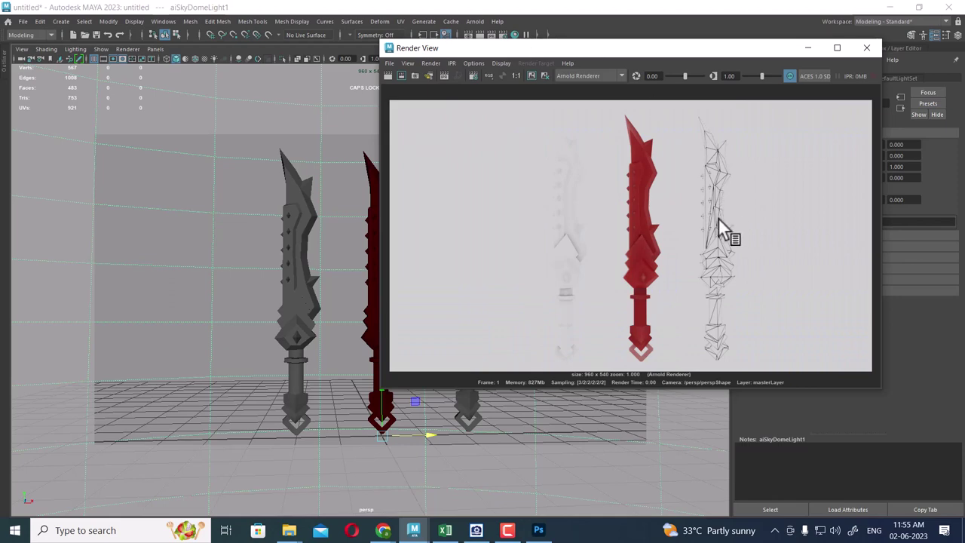
Switch the right sword's aiWireframe edge type from triangles to polygons and re-render to confirm
click(873, 49)
click(470, 260)
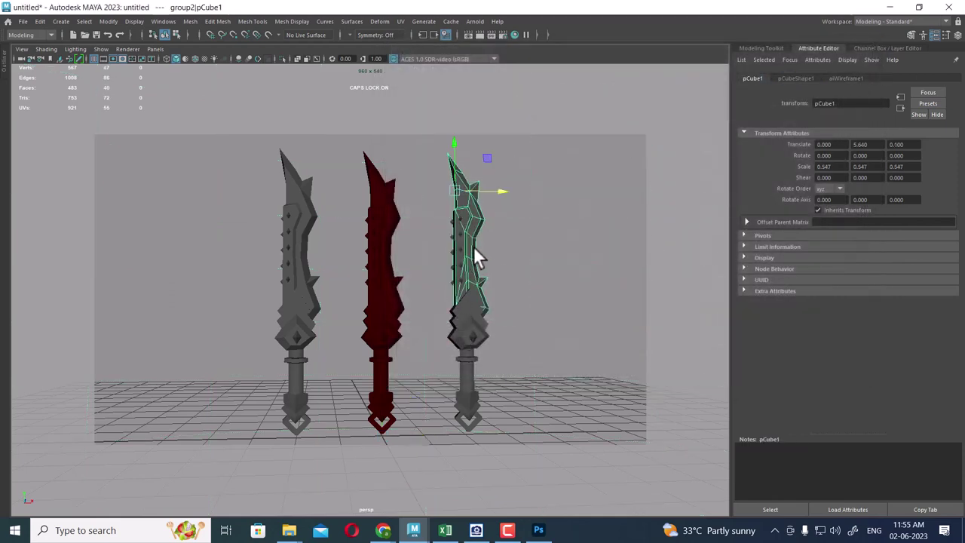
right_drag(468, 237, 480, 463)
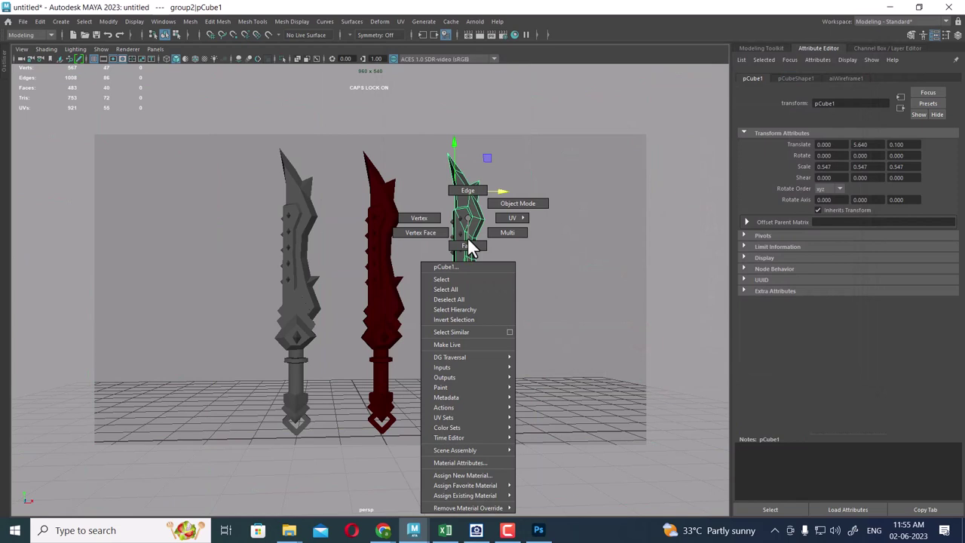
click(480, 464)
click(845, 197)
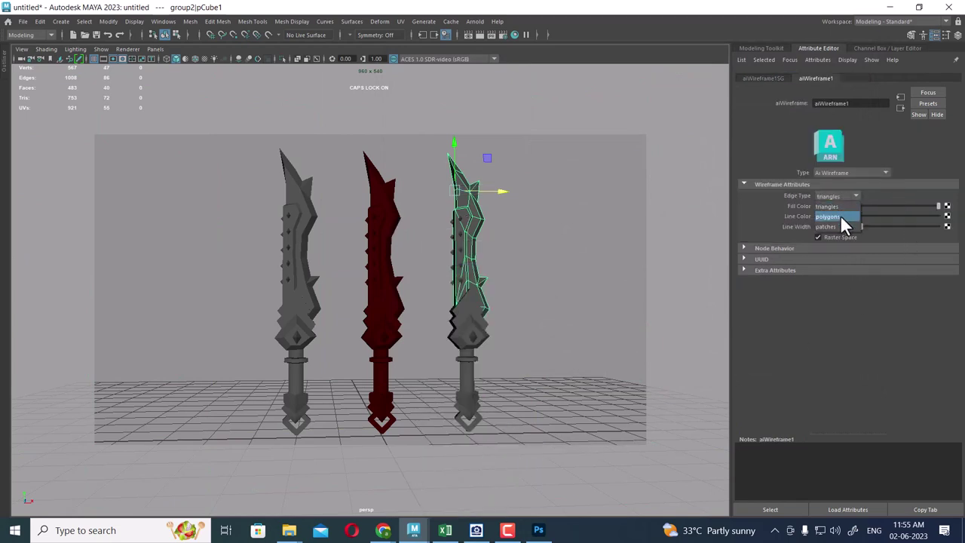
click(840, 216)
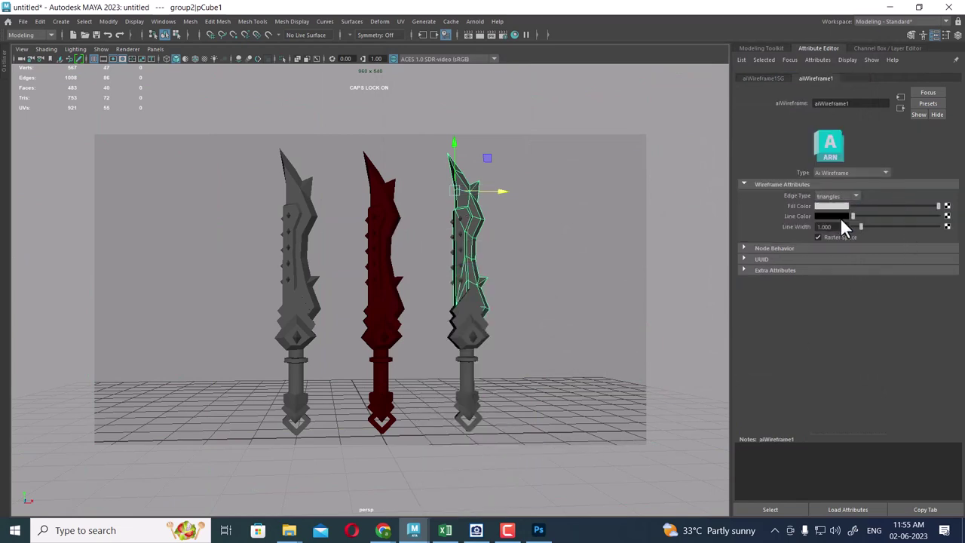
click(479, 36)
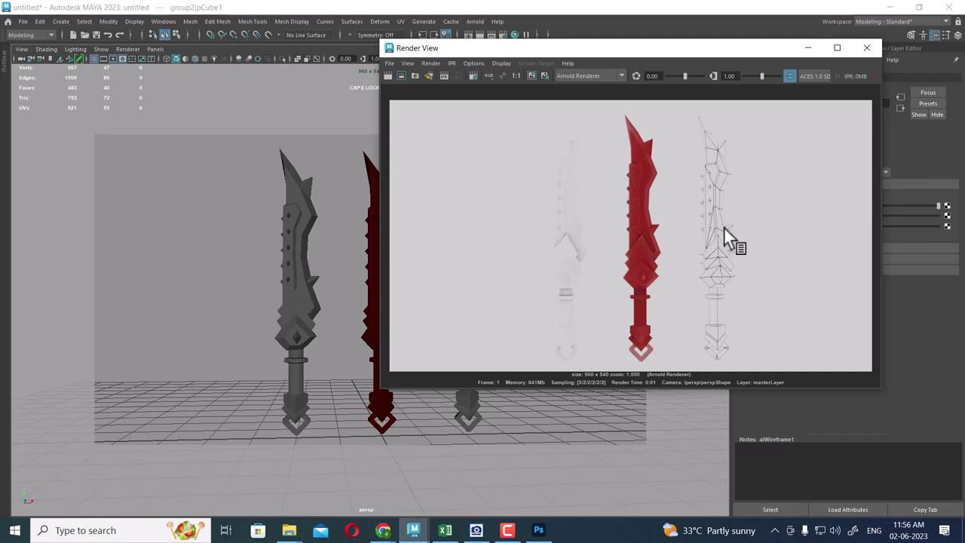
click(867, 47)
Colour the skydome light pale blue (HSV 214.61, 0.490, 0.710) and render the swords on blue
click(570, 307)
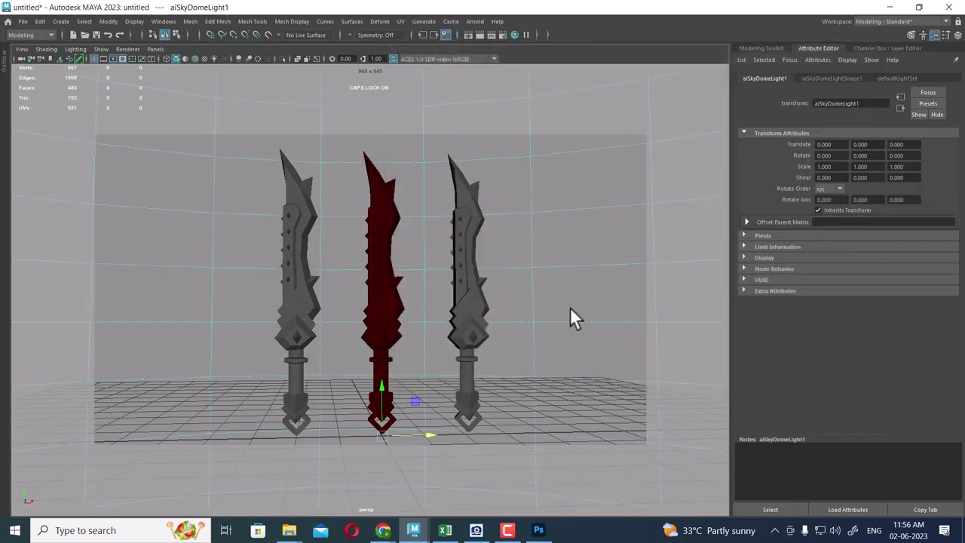
key(ctrl+a)
key(ctrl+a)
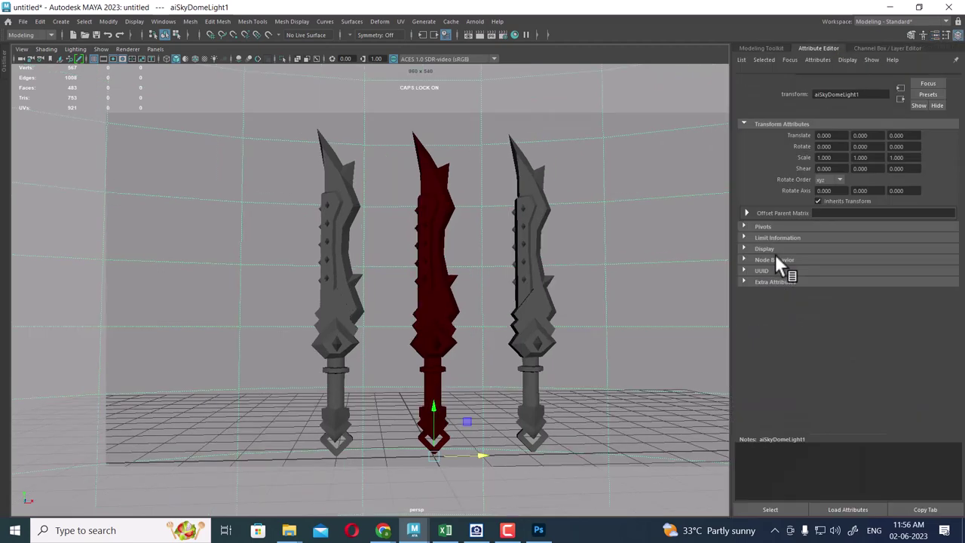
click(830, 78)
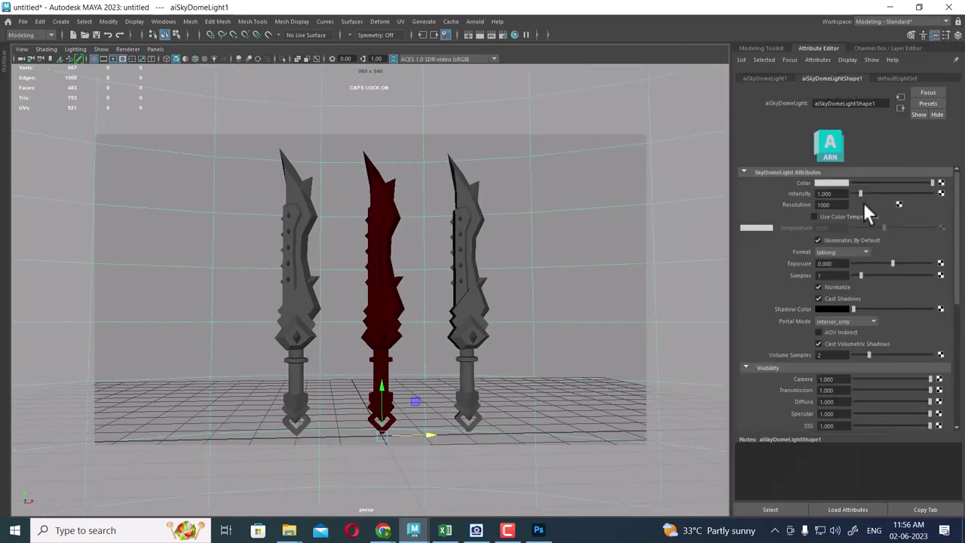
click(837, 182)
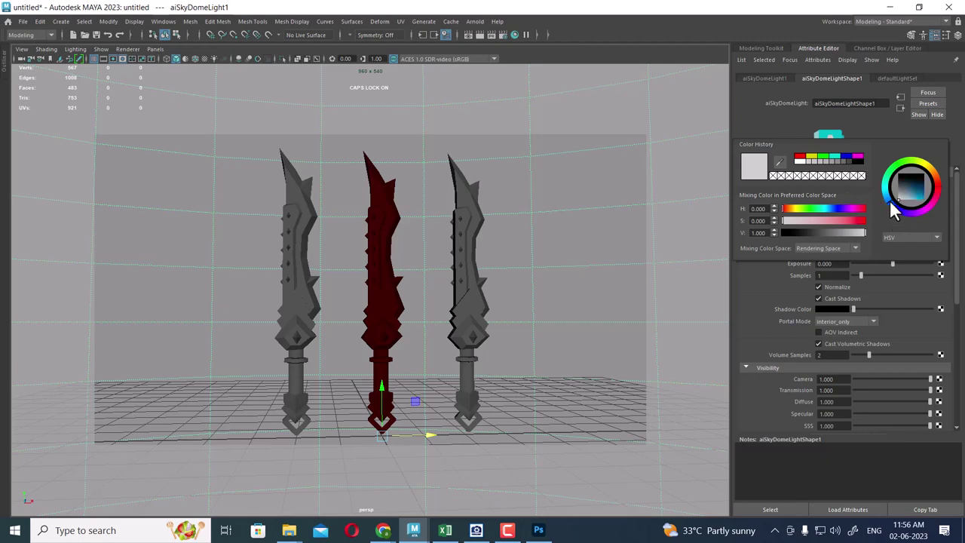
click(914, 194)
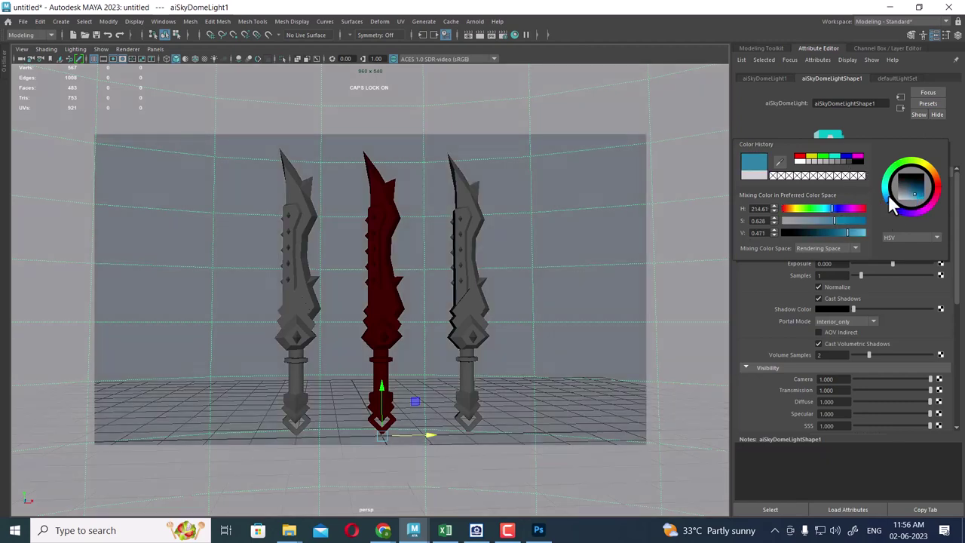
drag(898, 195, 911, 197)
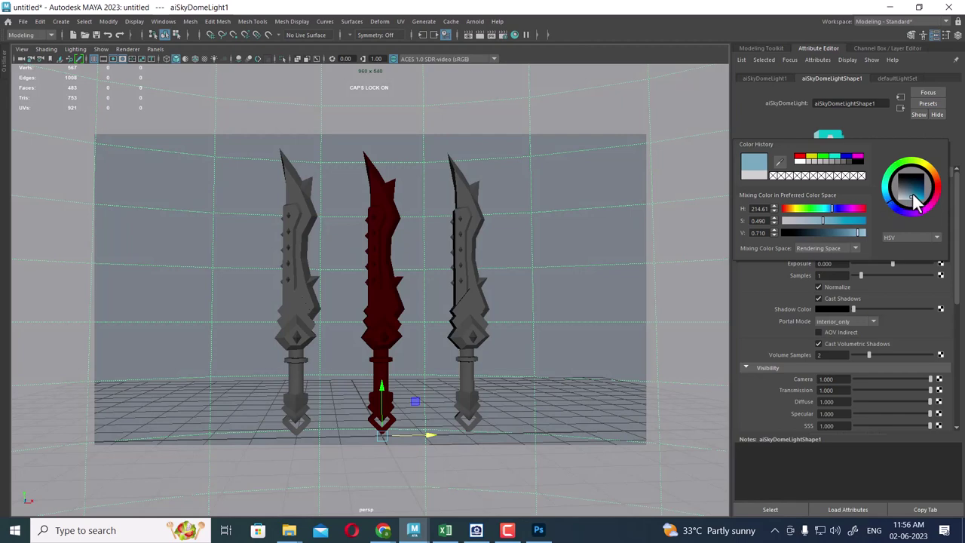
click(479, 34)
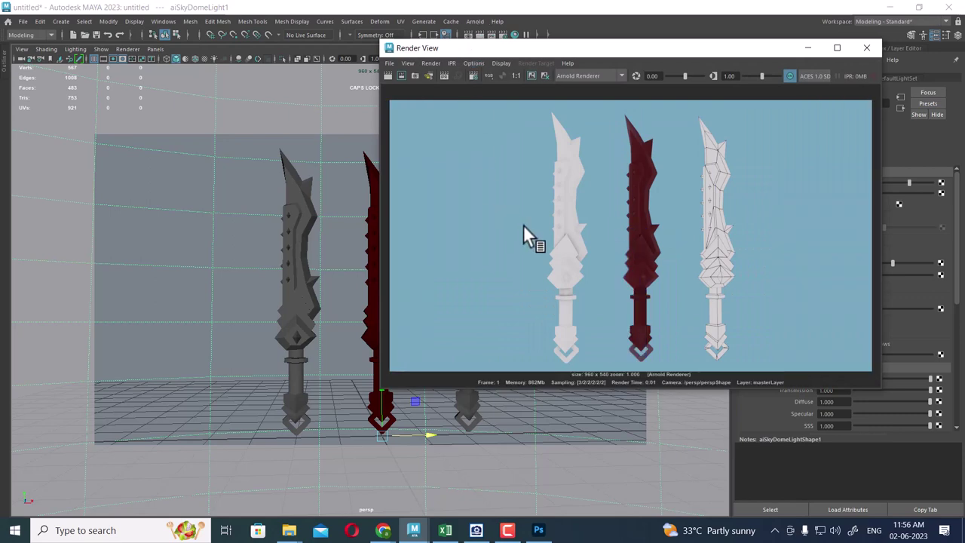
click(509, 531)
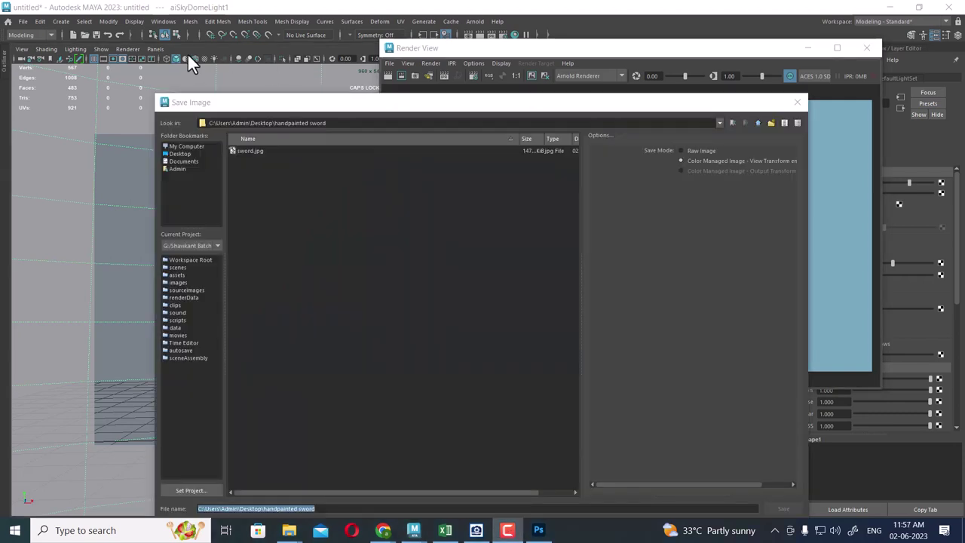
Set the Render View's Save Image option to Color Managed Image
click(797, 102)
click(389, 63)
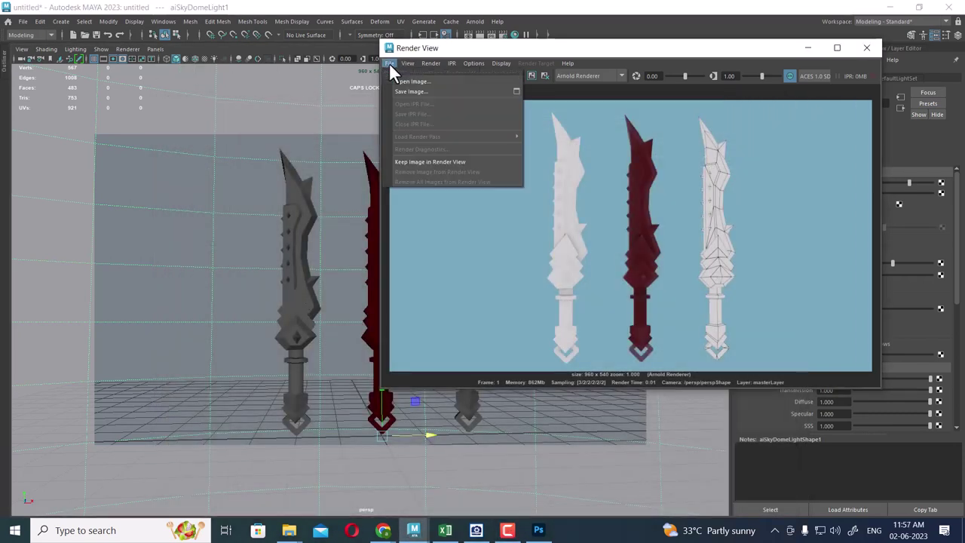
click(515, 91)
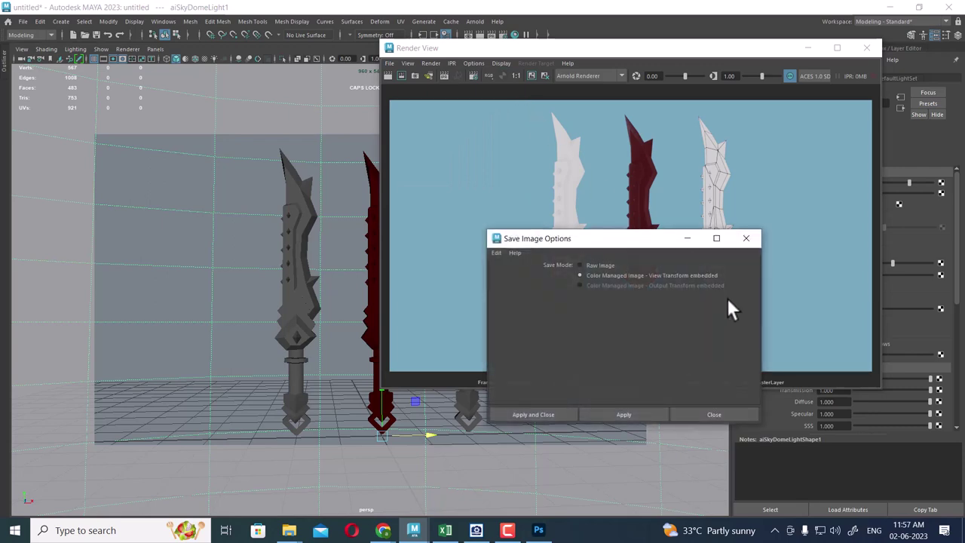
click(531, 414)
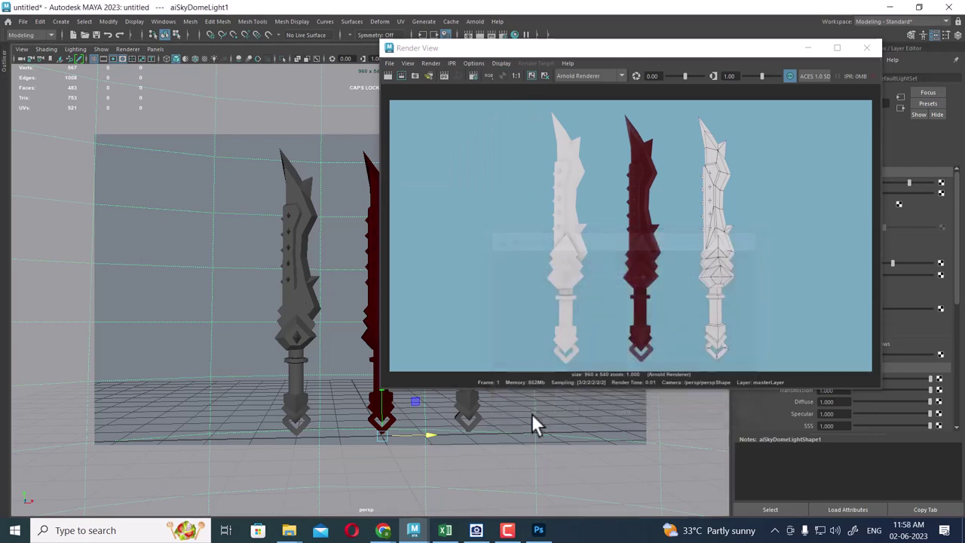
Save the render as GAMING SWORD.jpg in Desktop\handpainted sword and check it in Explorer
click(386, 63)
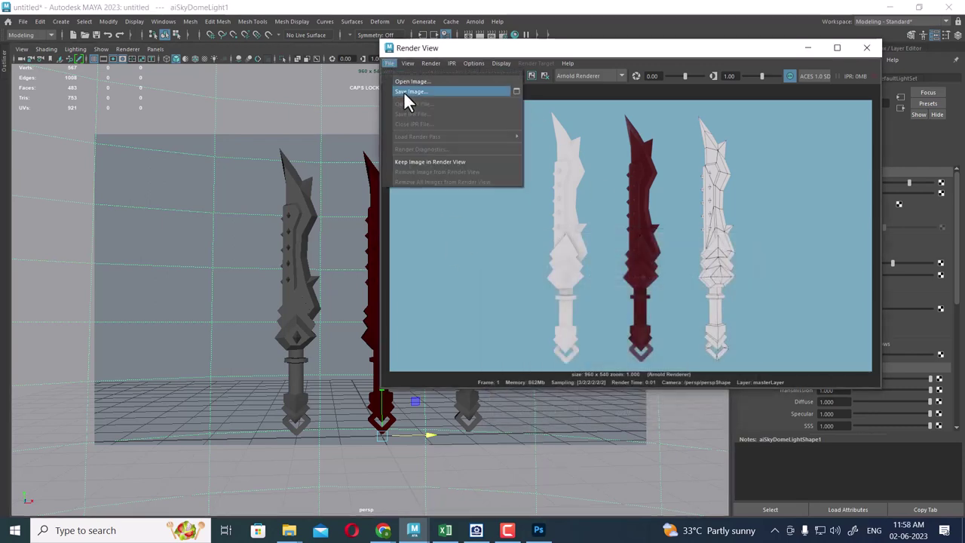
click(404, 92)
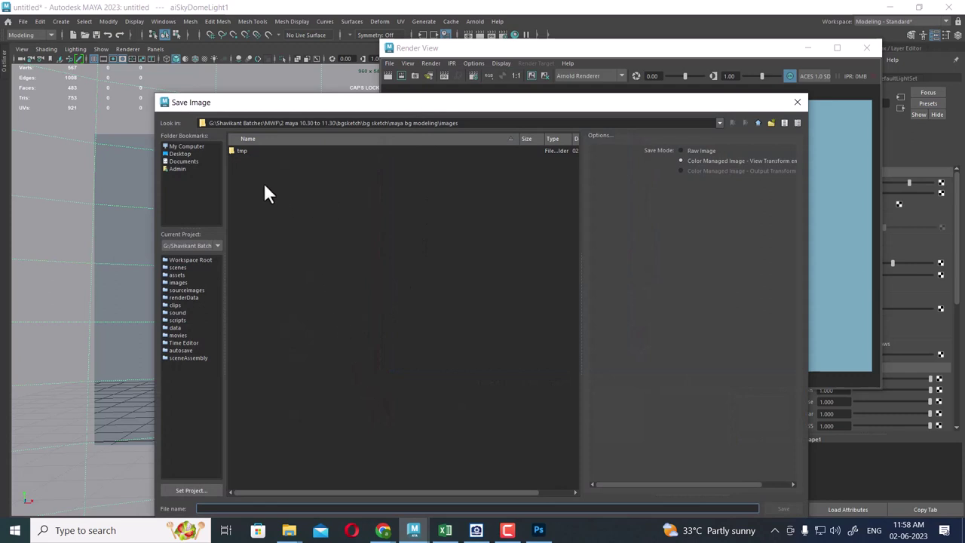
click(181, 154)
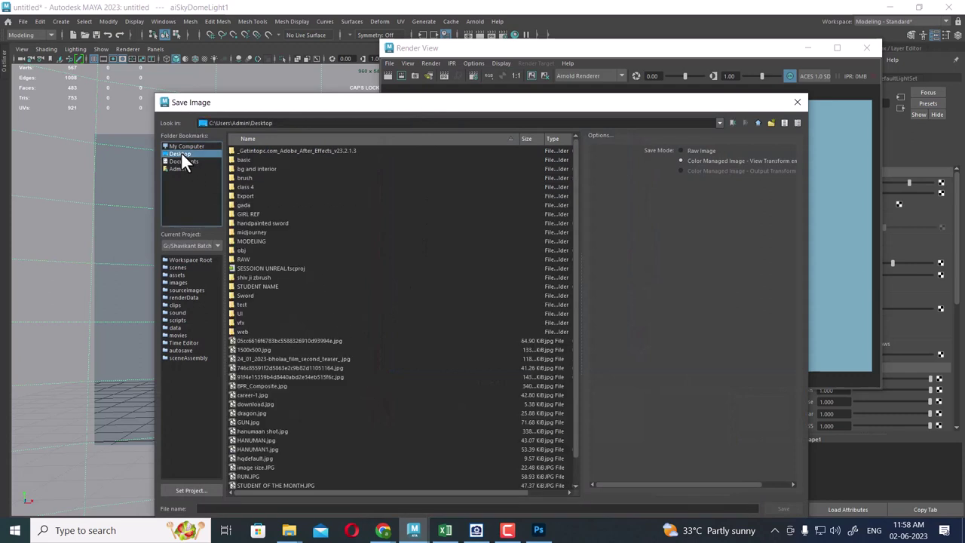
double_click(263, 226)
click(276, 508)
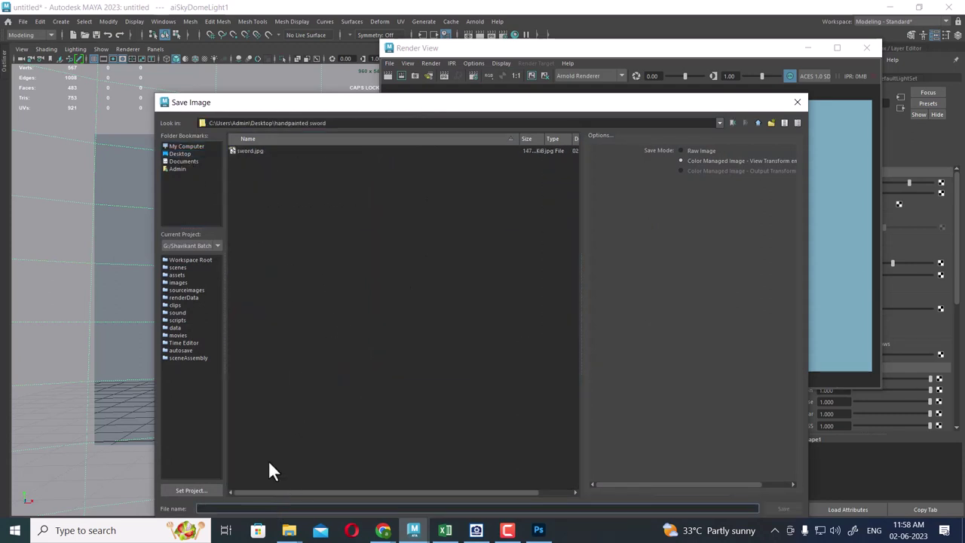
text(SWORD)
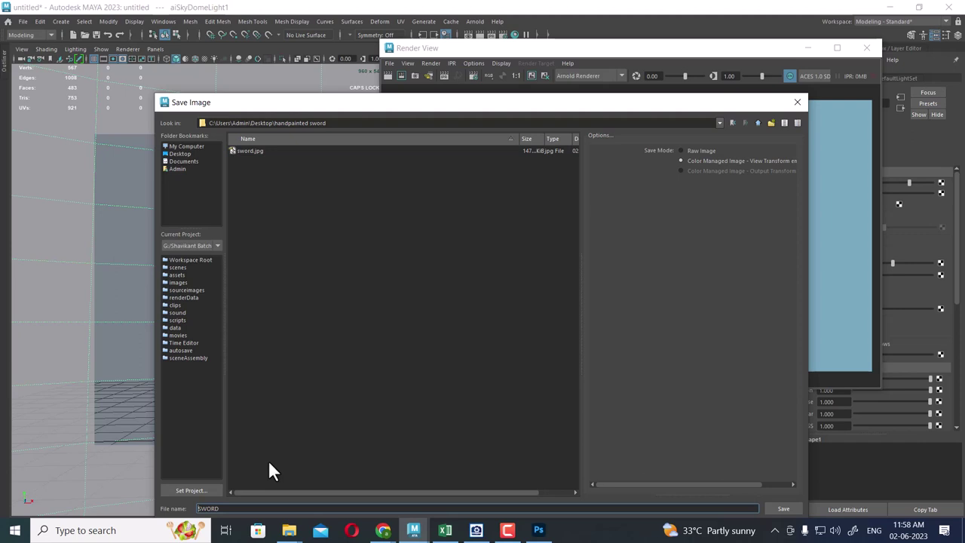
text( GAMING)
key(Return)
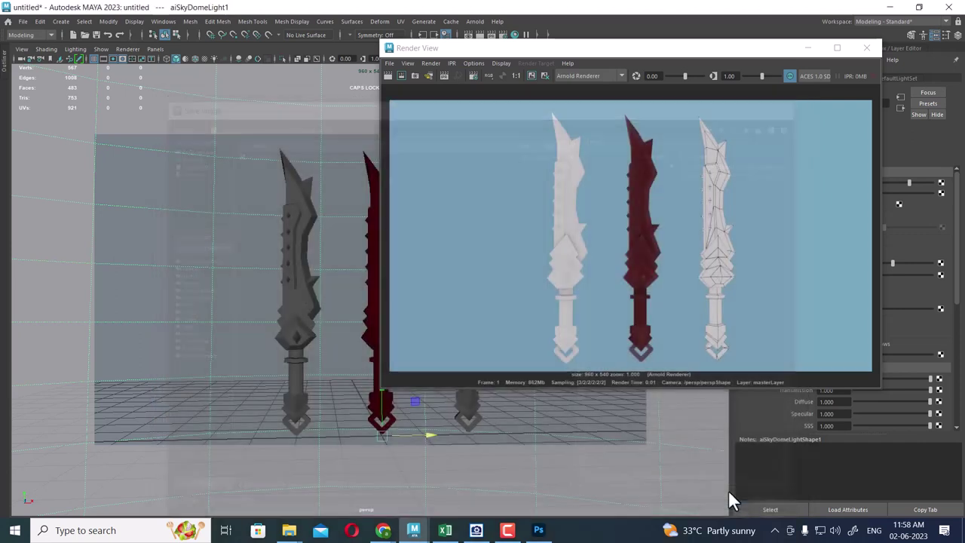
mouse_move(289, 531)
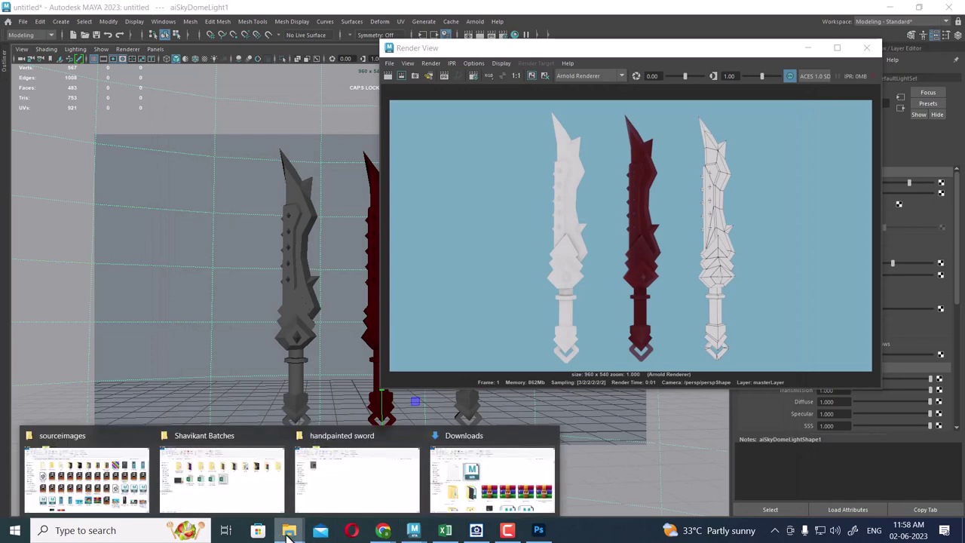
click(360, 482)
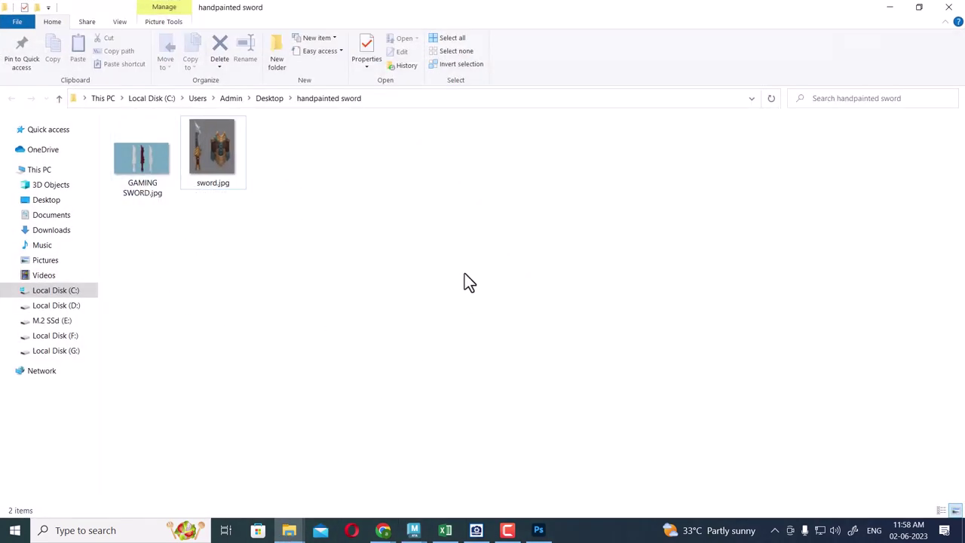
click(414, 530)
click(455, 488)
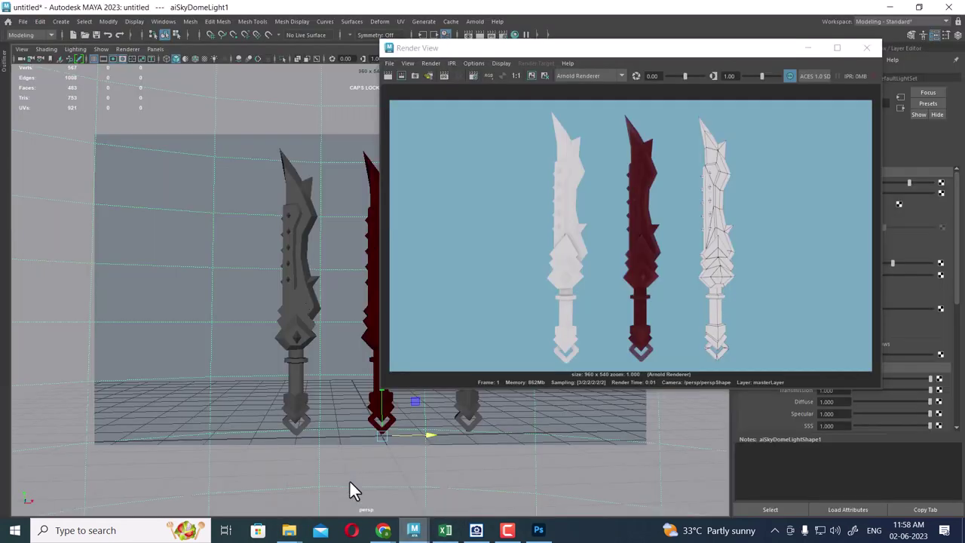
Save the scene as HANDPAINTED SWORD in the Desktop's handpainted sword folder
click(23, 22)
click(144, 74)
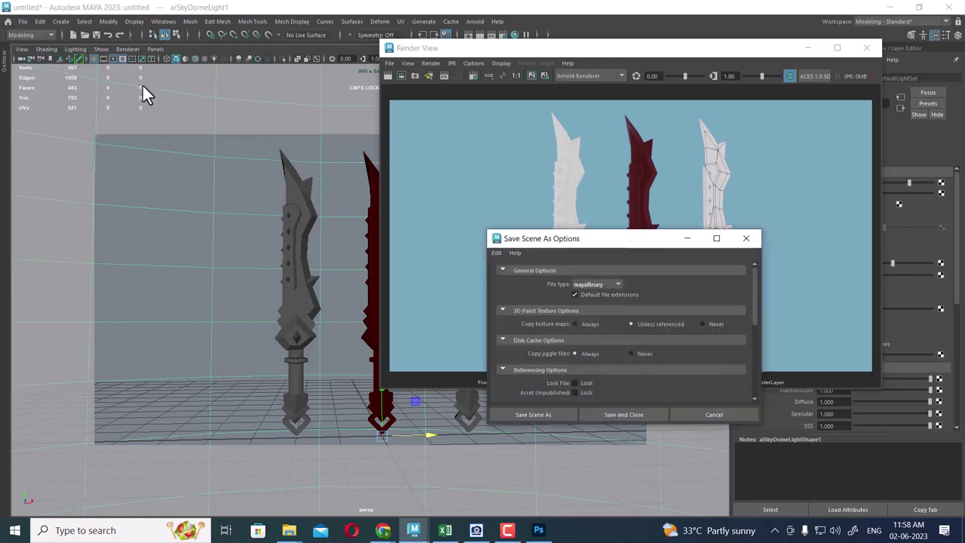
click(526, 416)
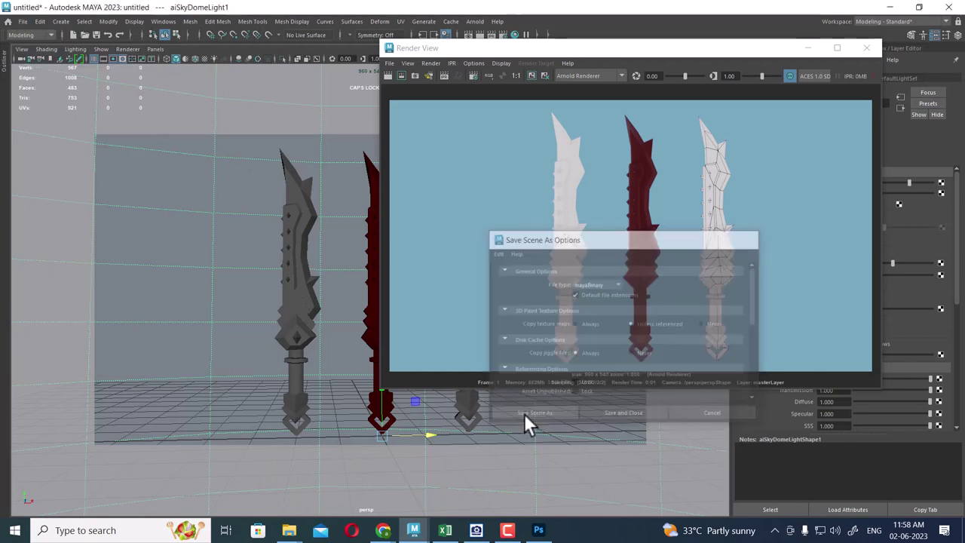
click(181, 153)
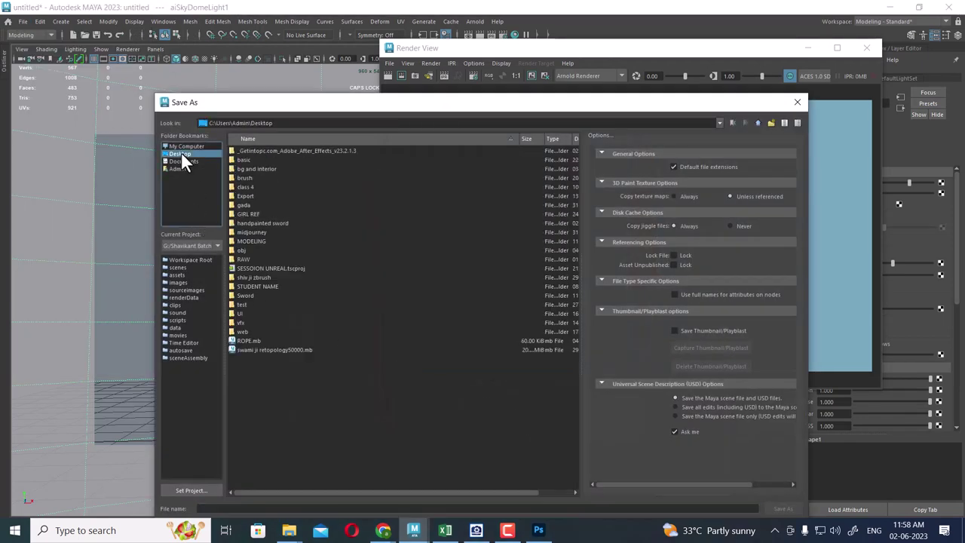
double_click(263, 223)
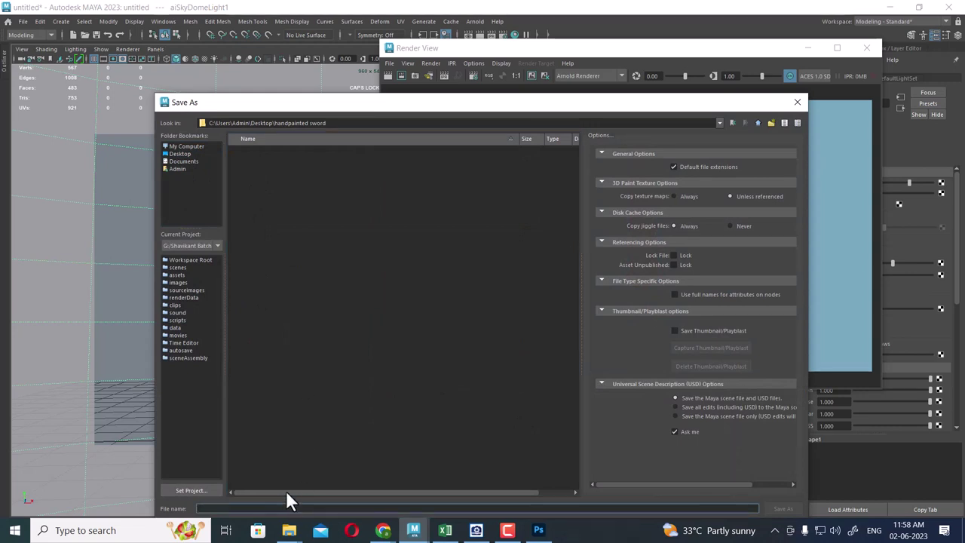
text(HANDPA)
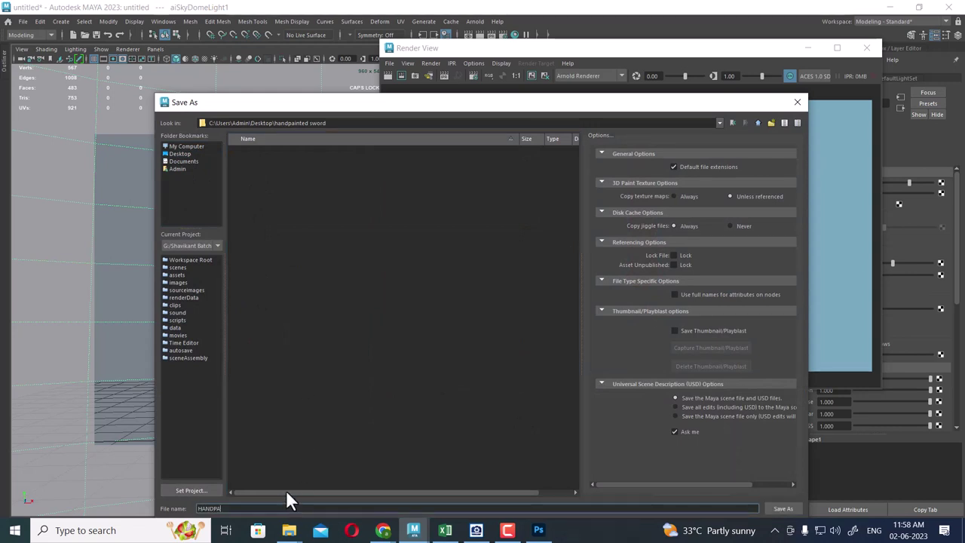
text(INT)
text(ED SWORD)
key(Return)
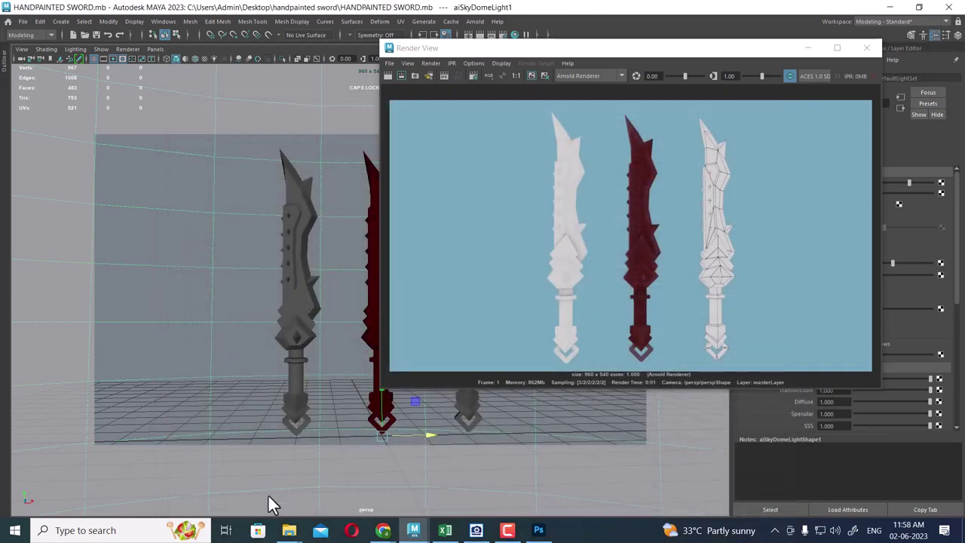
Confirm in File Explorer that HANDPAINTED SWORD.mb and GAMING SWORD.jpg are both in the folder
mouse_move(289, 530)
click(373, 483)
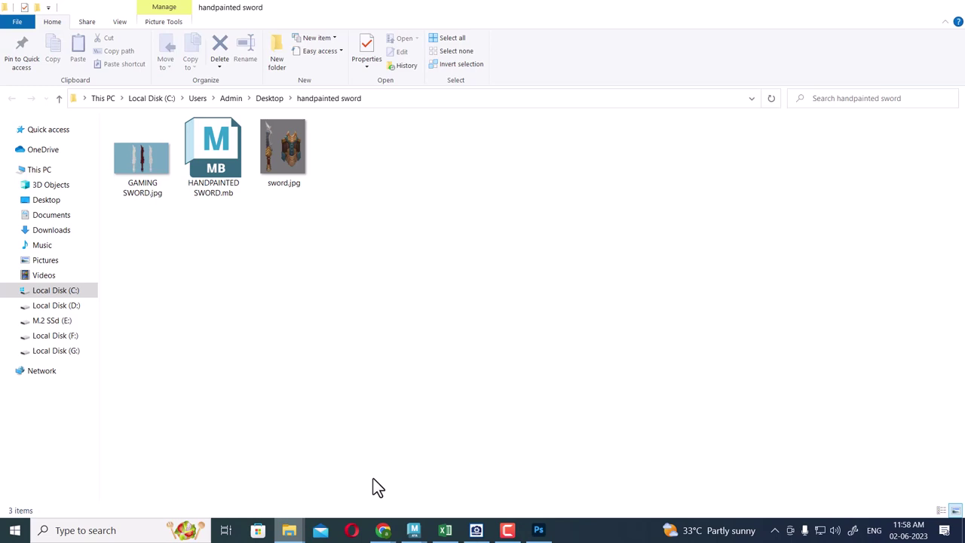
click(229, 192)
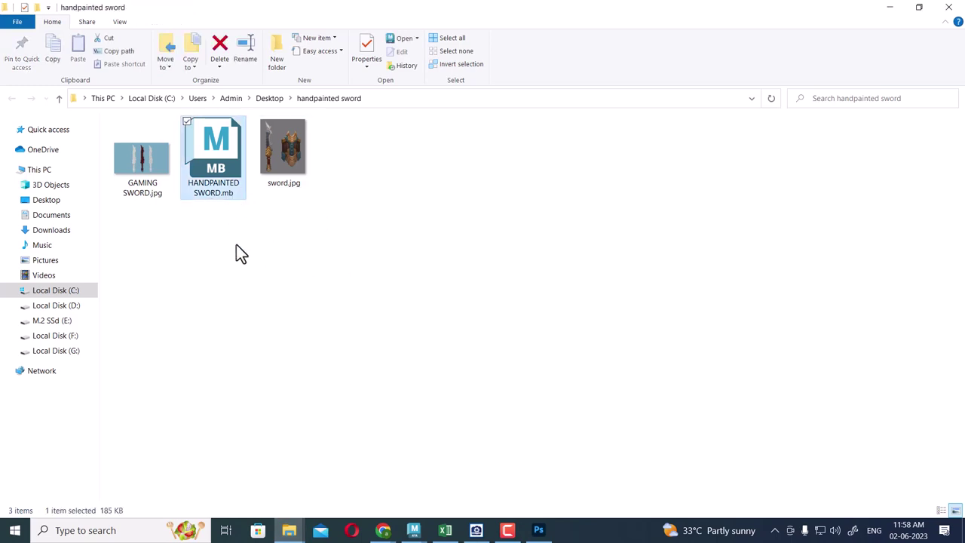
click(146, 168)
mouse_move(508, 530)
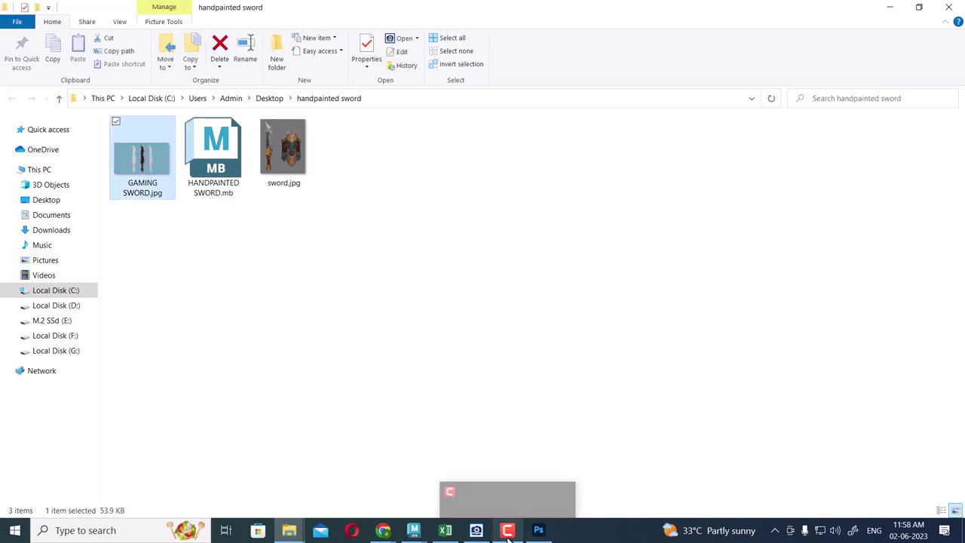